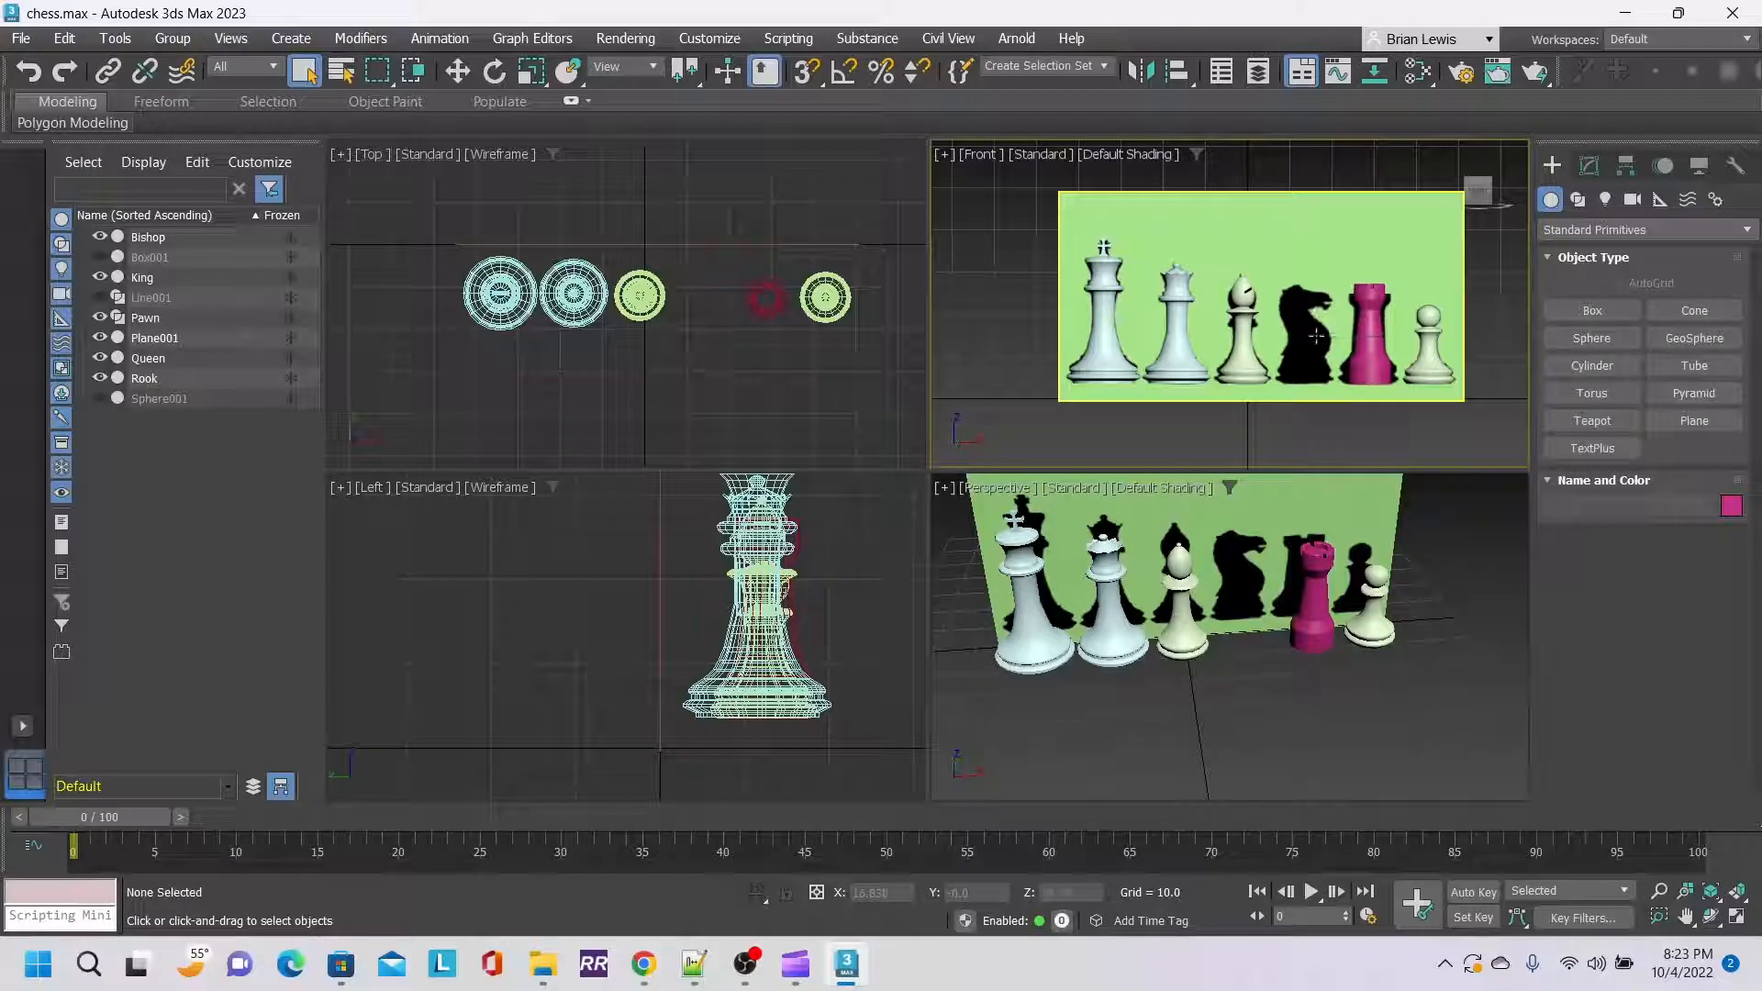
Maximize the Front viewport and frame the black knight silhouette between the bishop and the rook.
{"action": "scroll", "coordinate": [1318, 316], "scroll_direction": "up", "scroll_amount": 4}
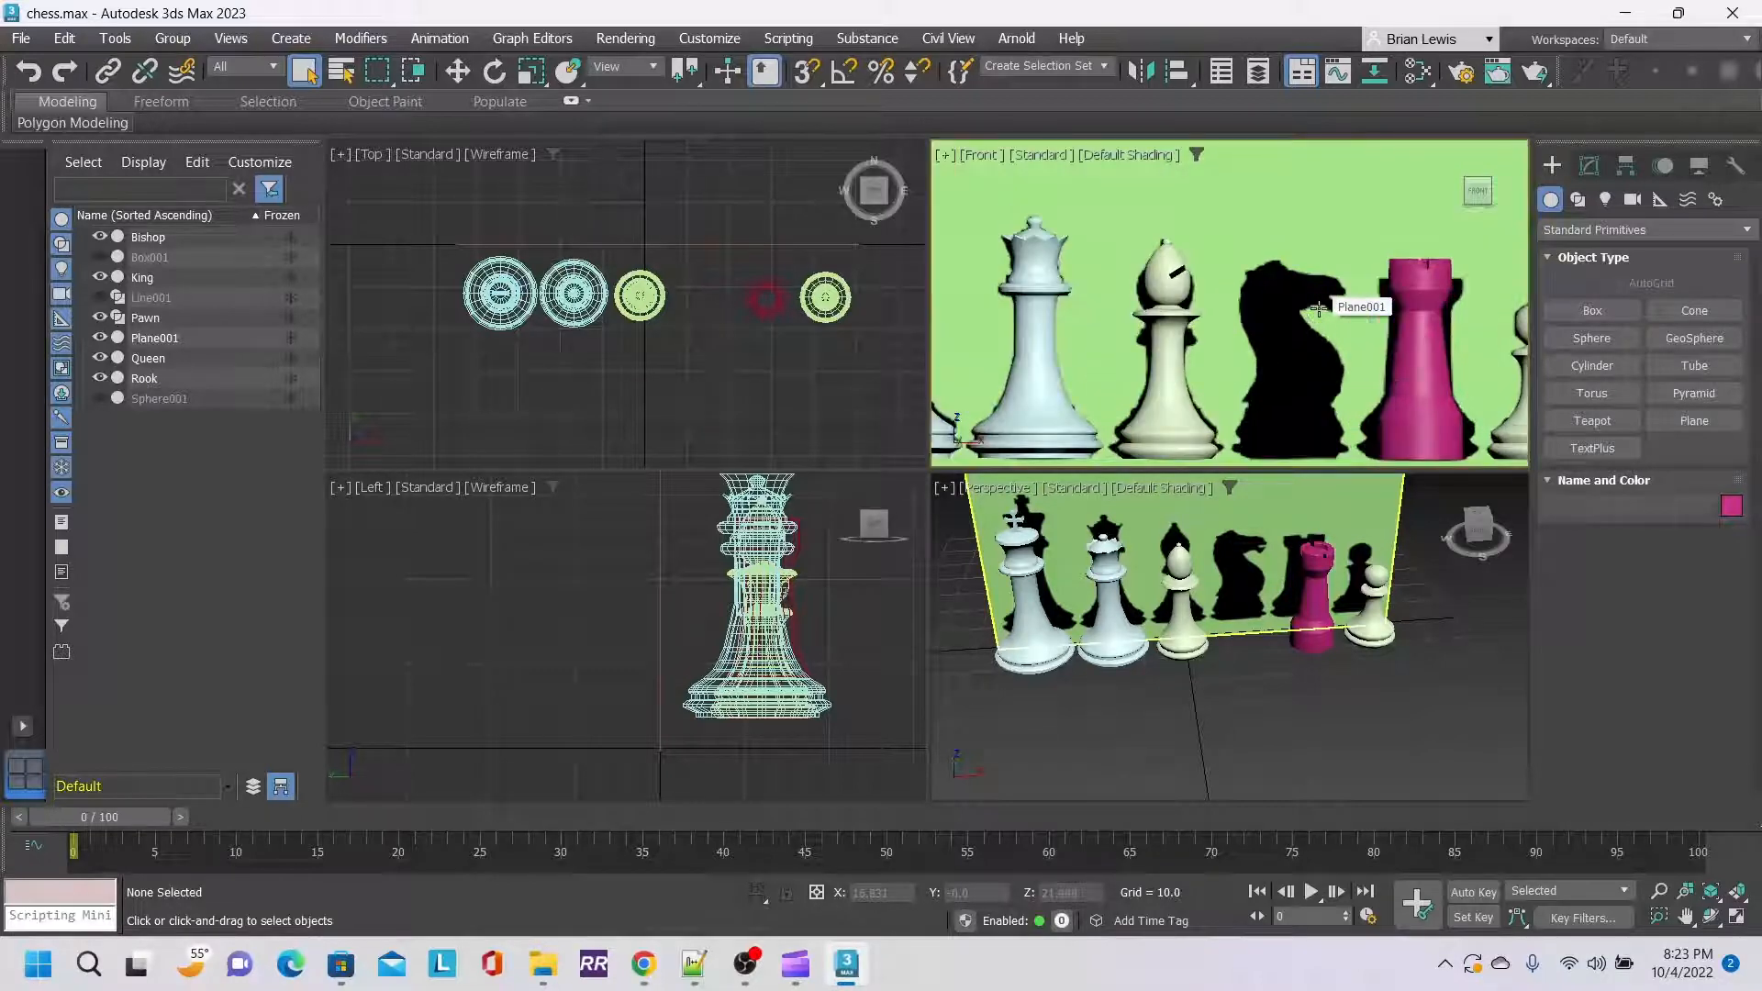
{"action": "scroll", "coordinate": [1318, 308], "scroll_direction": "up", "scroll_amount": 2}
{"action": "middle_click_drag", "start_coordinate": [1318, 308], "coordinate": [1285, 272]}
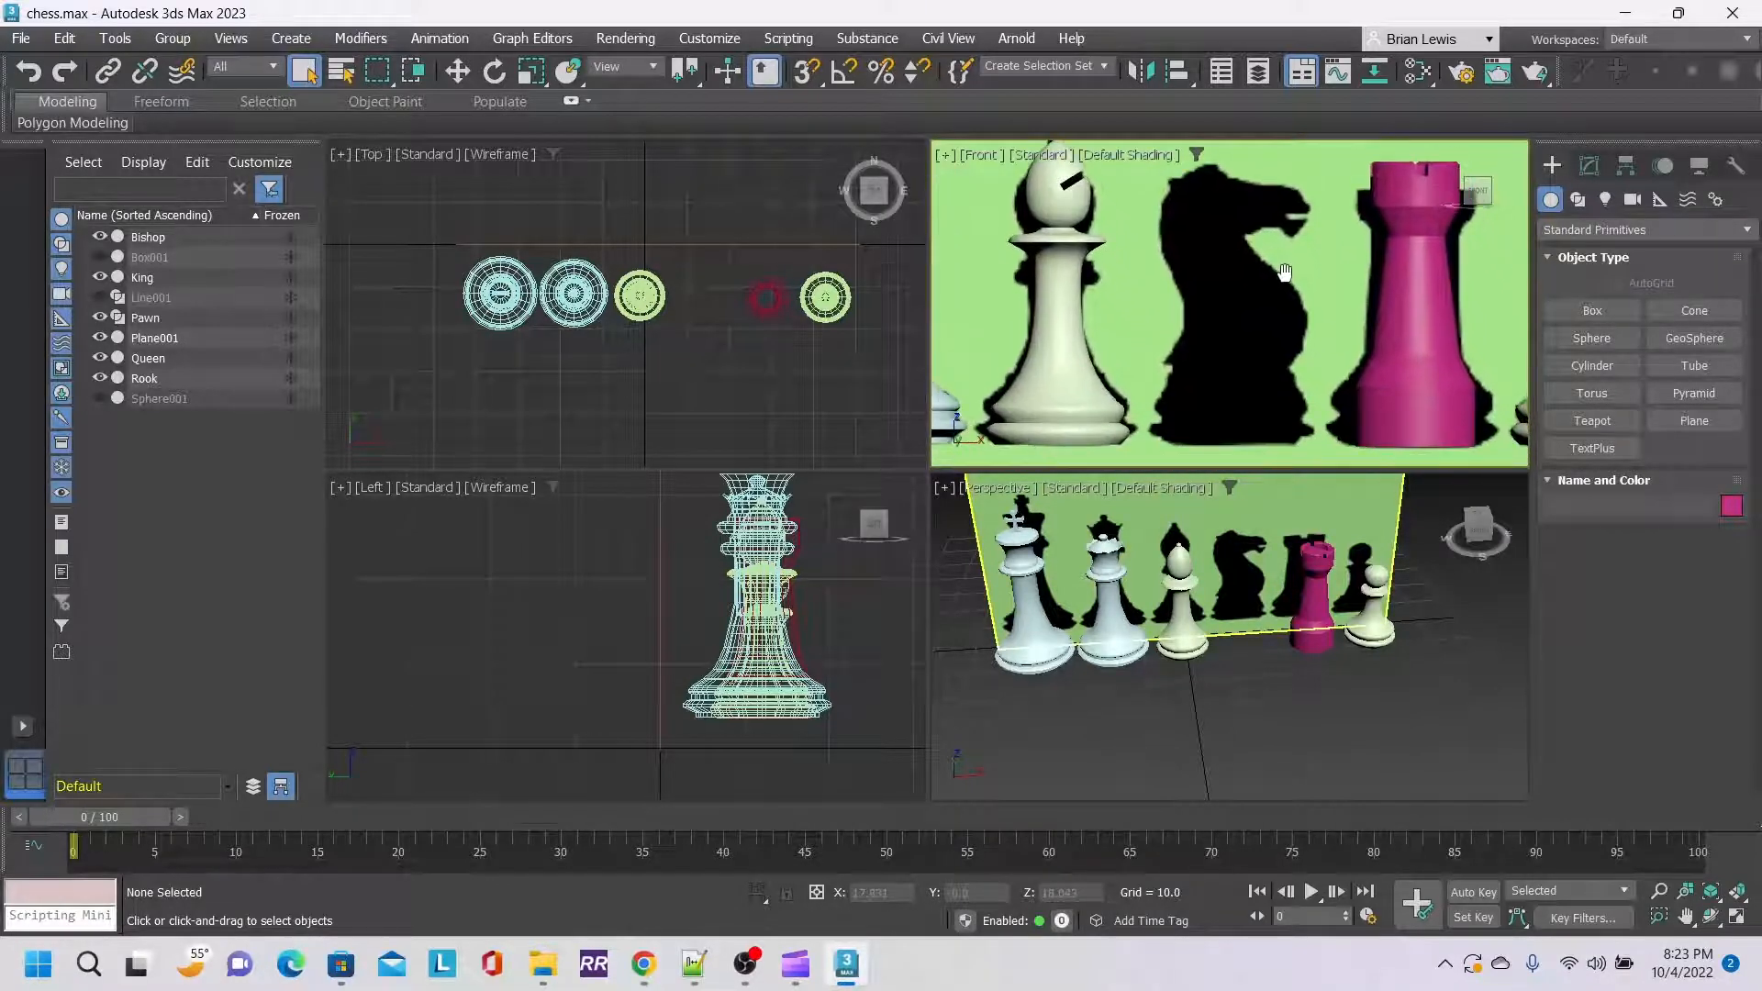
{"action": "left_click", "coordinate": [946, 154]}
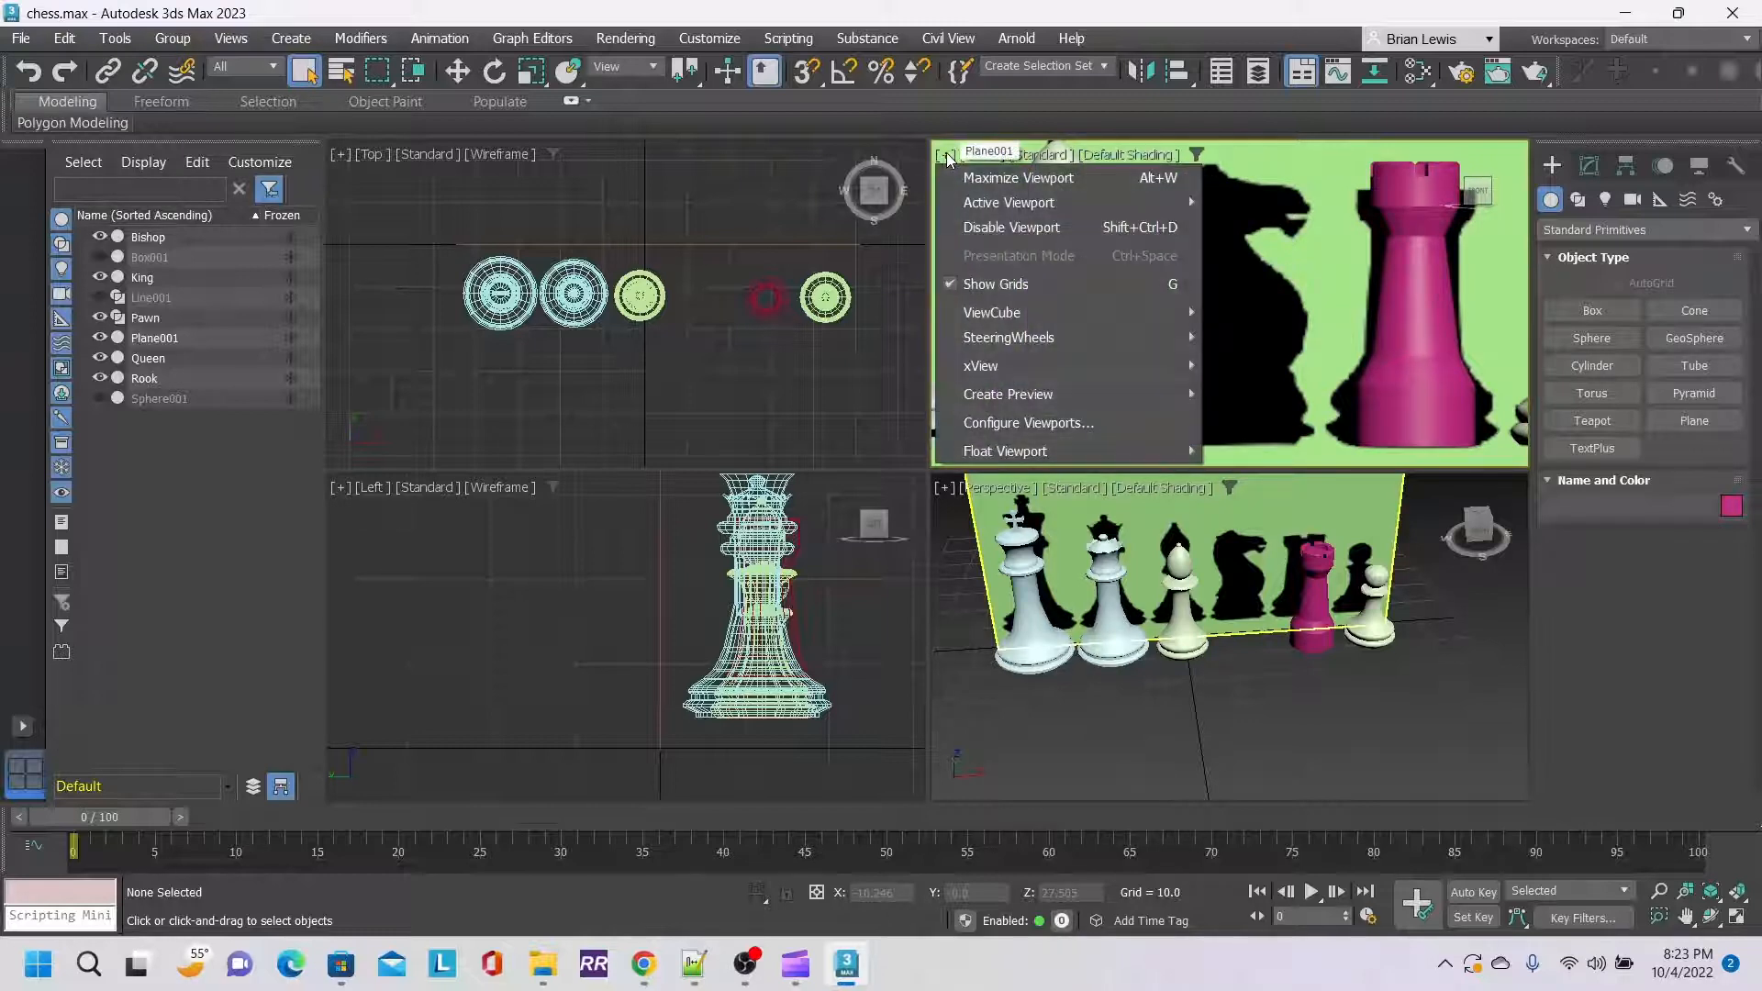
{"action": "left_click", "coordinate": [976, 178]}
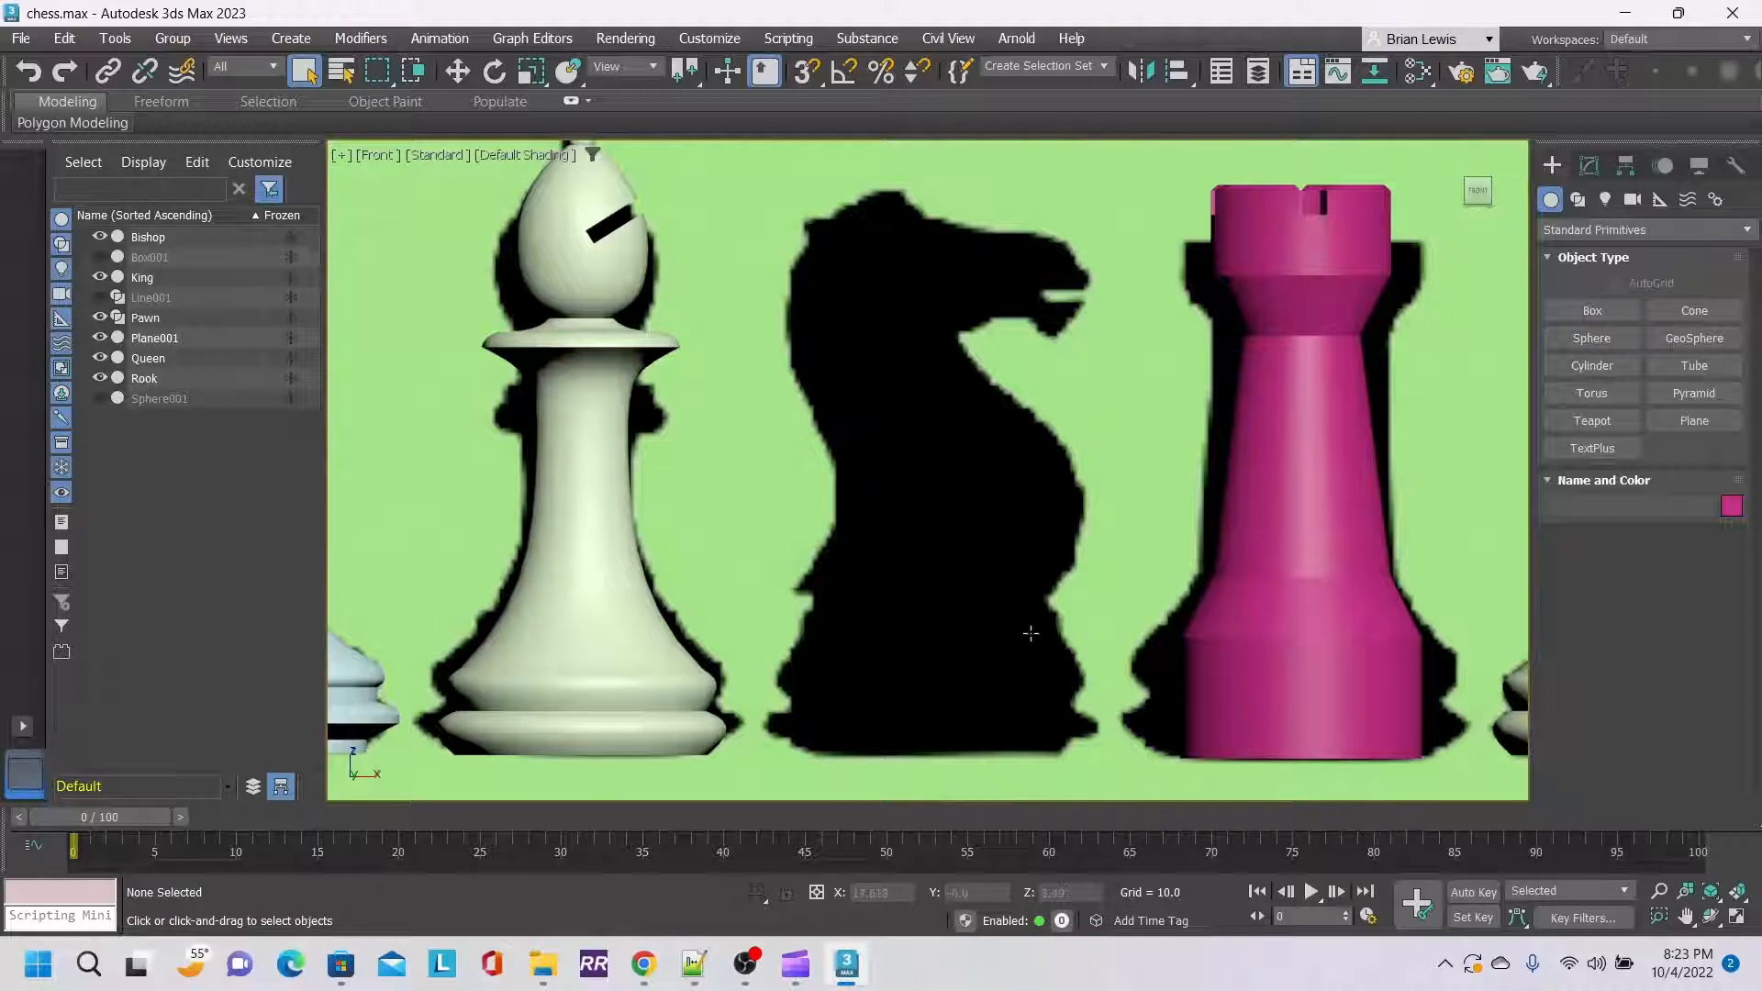
{"action": "middle_click_drag", "start_coordinate": [1030, 634], "coordinate": [1005, 632]}
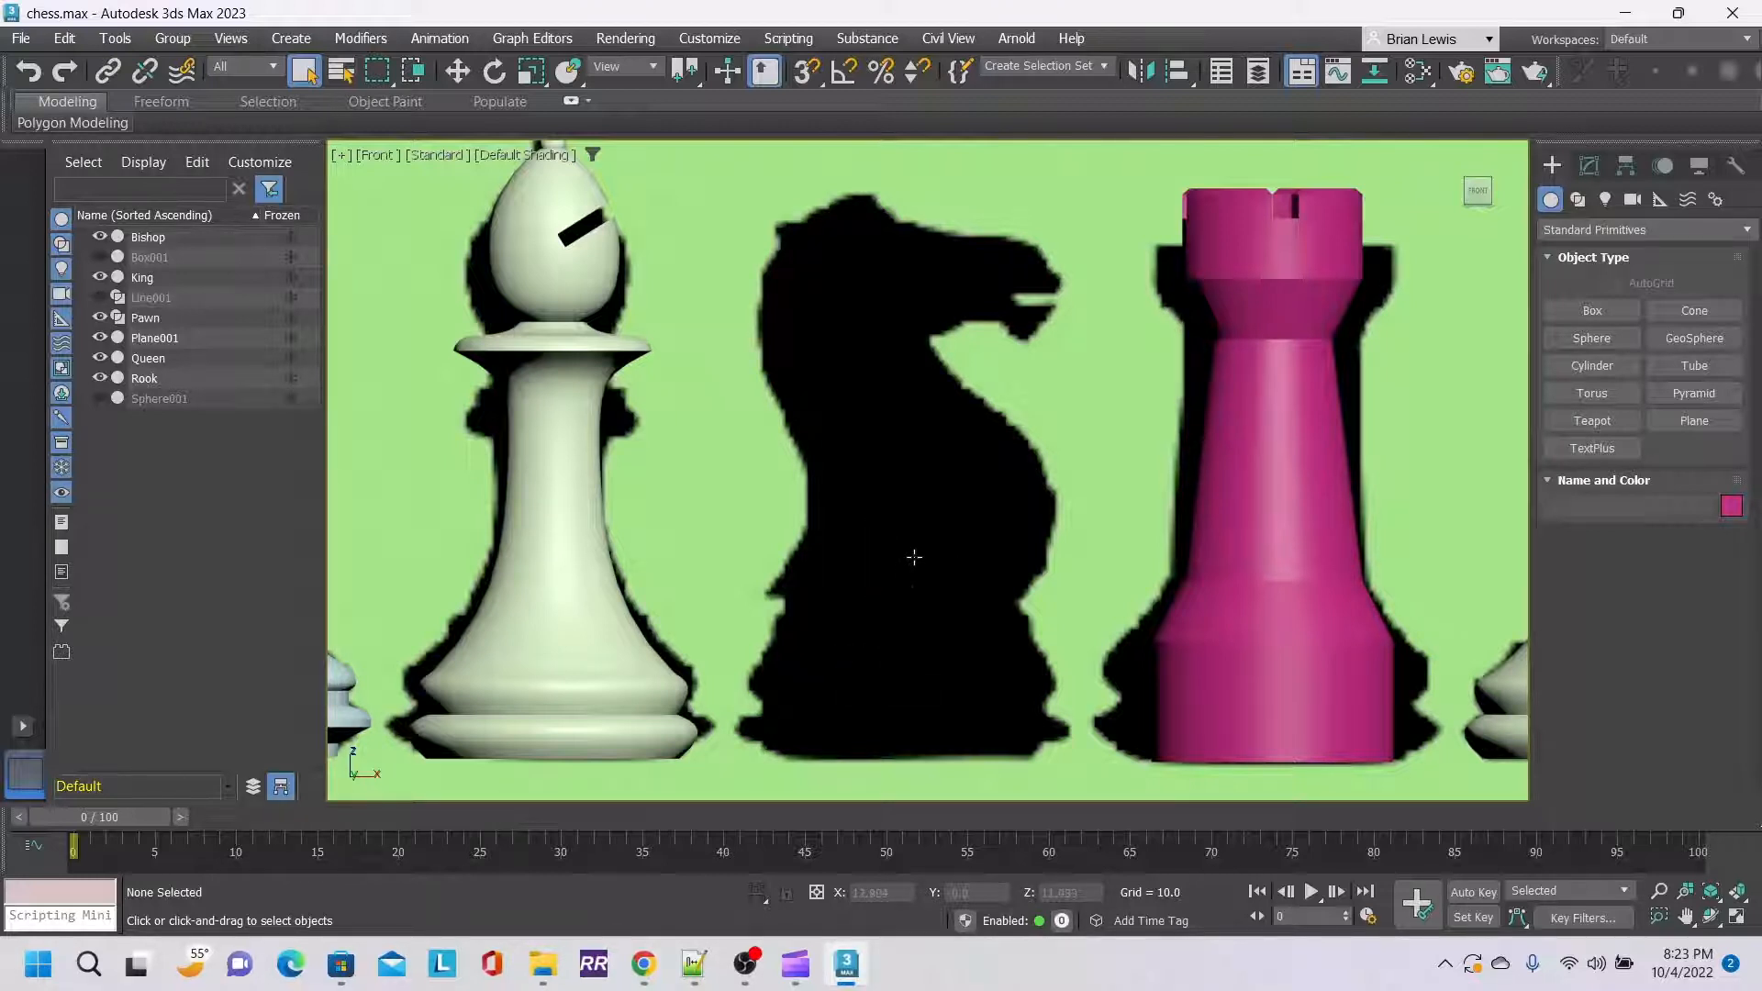
Draw a Line spline from the knight silhouette's bottom centre, along its left base contour, and up to the centre above the base.
{"action": "left_click", "coordinate": [900, 758]}
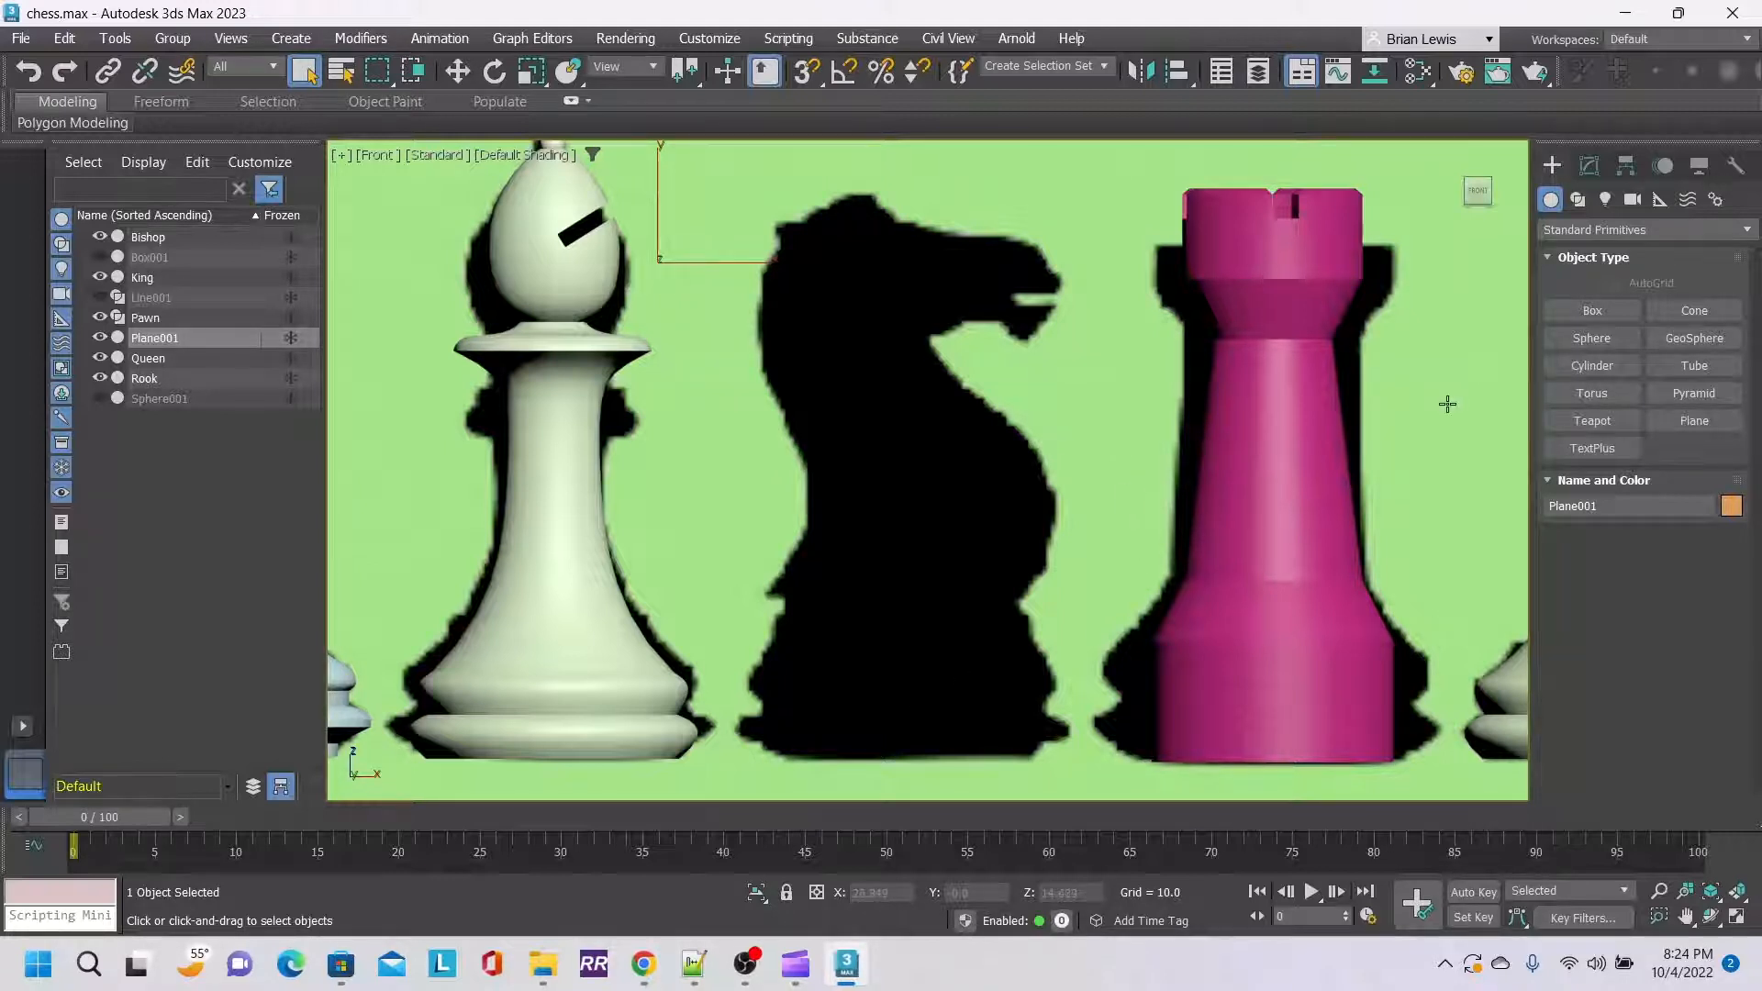
{"action": "left_click", "coordinate": [1578, 199]}
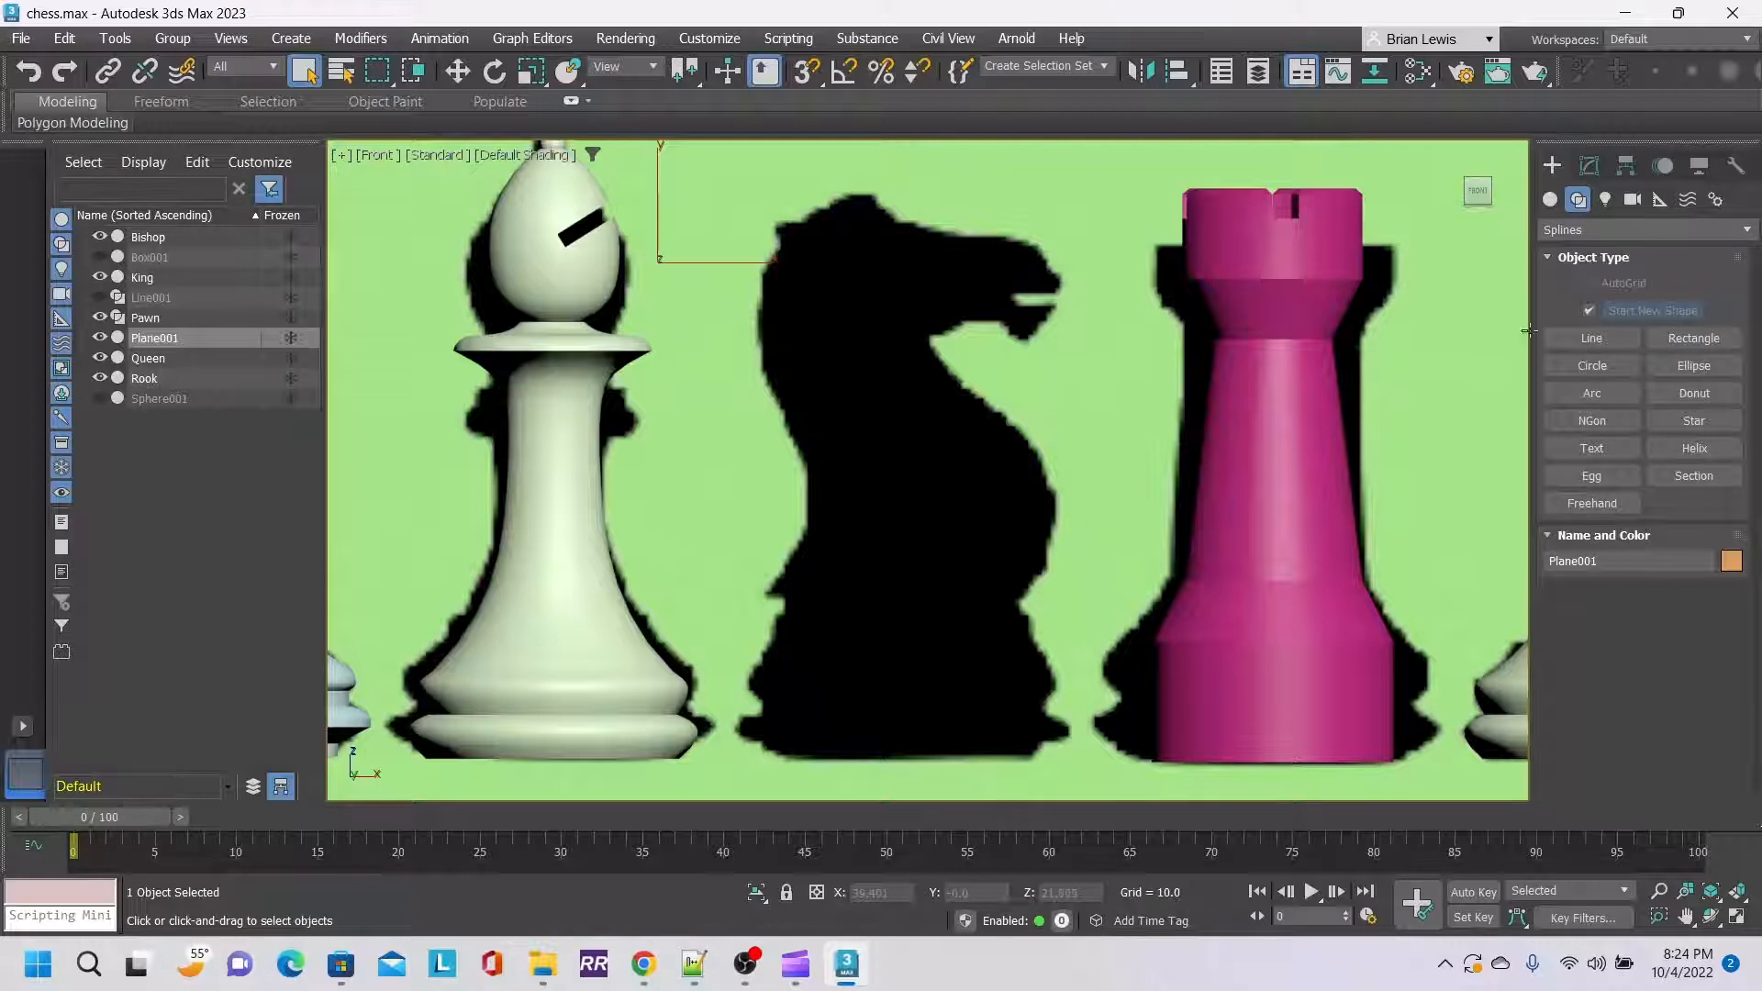
{"action": "left_click", "coordinate": [1587, 340]}
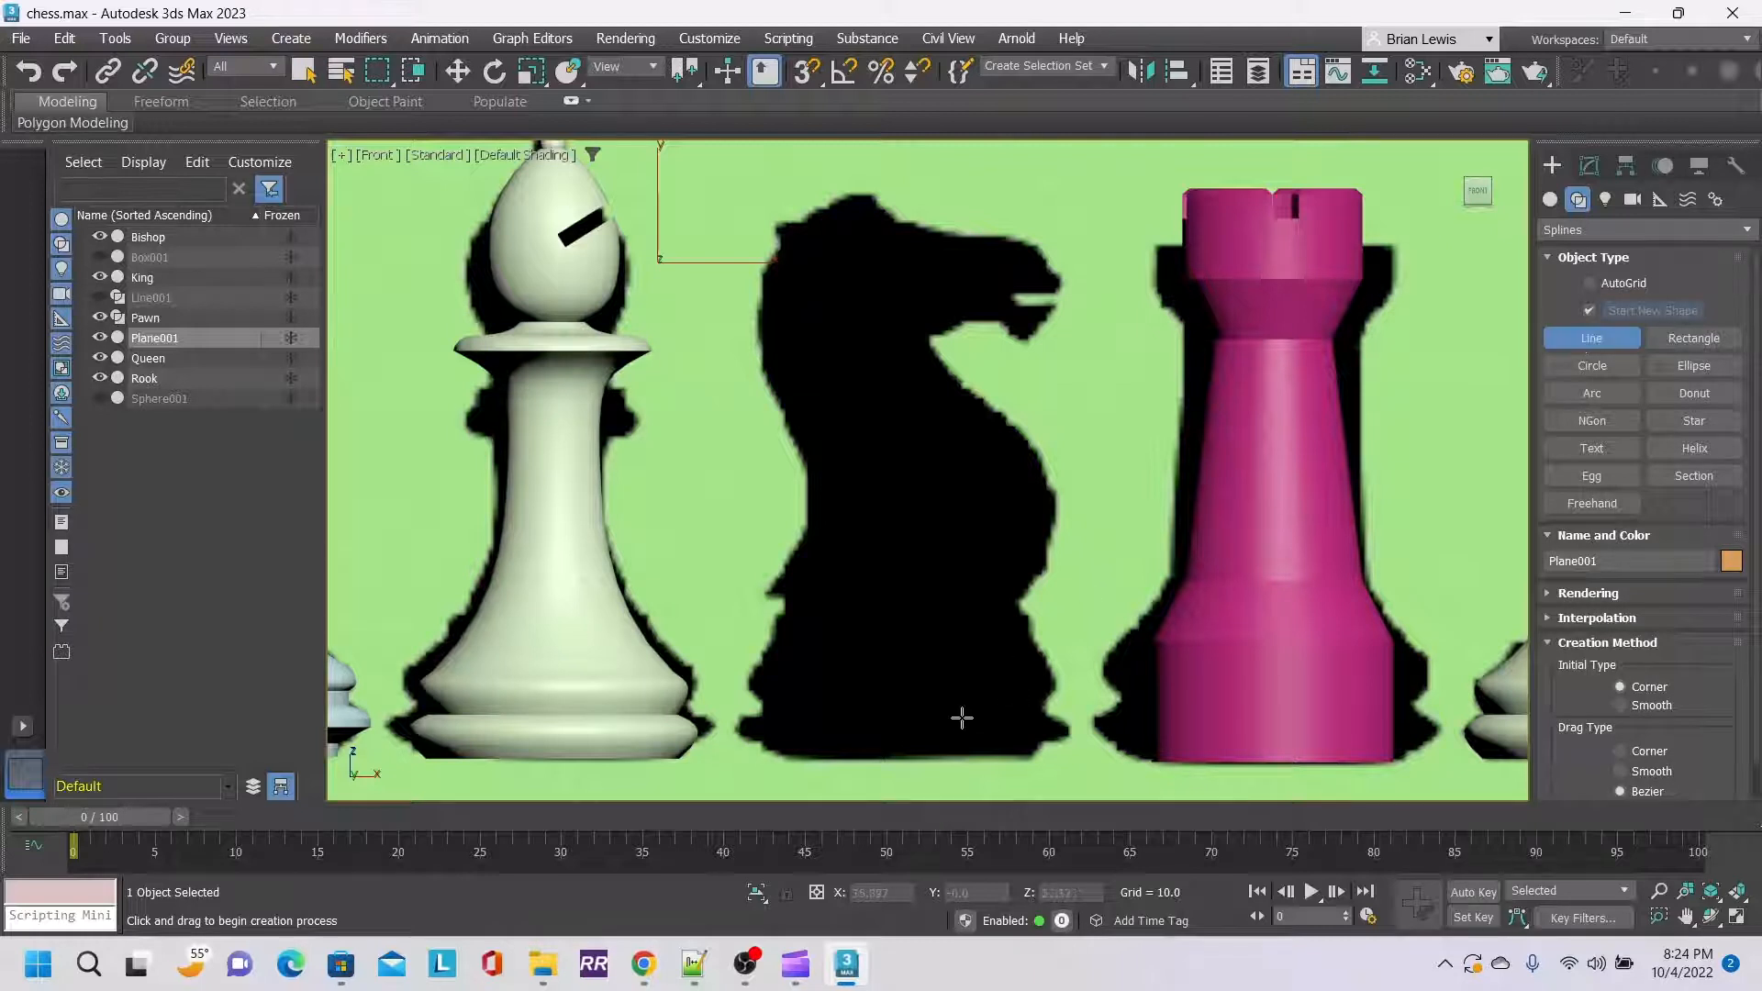
{"action": "left_click", "coordinate": [906, 758]}
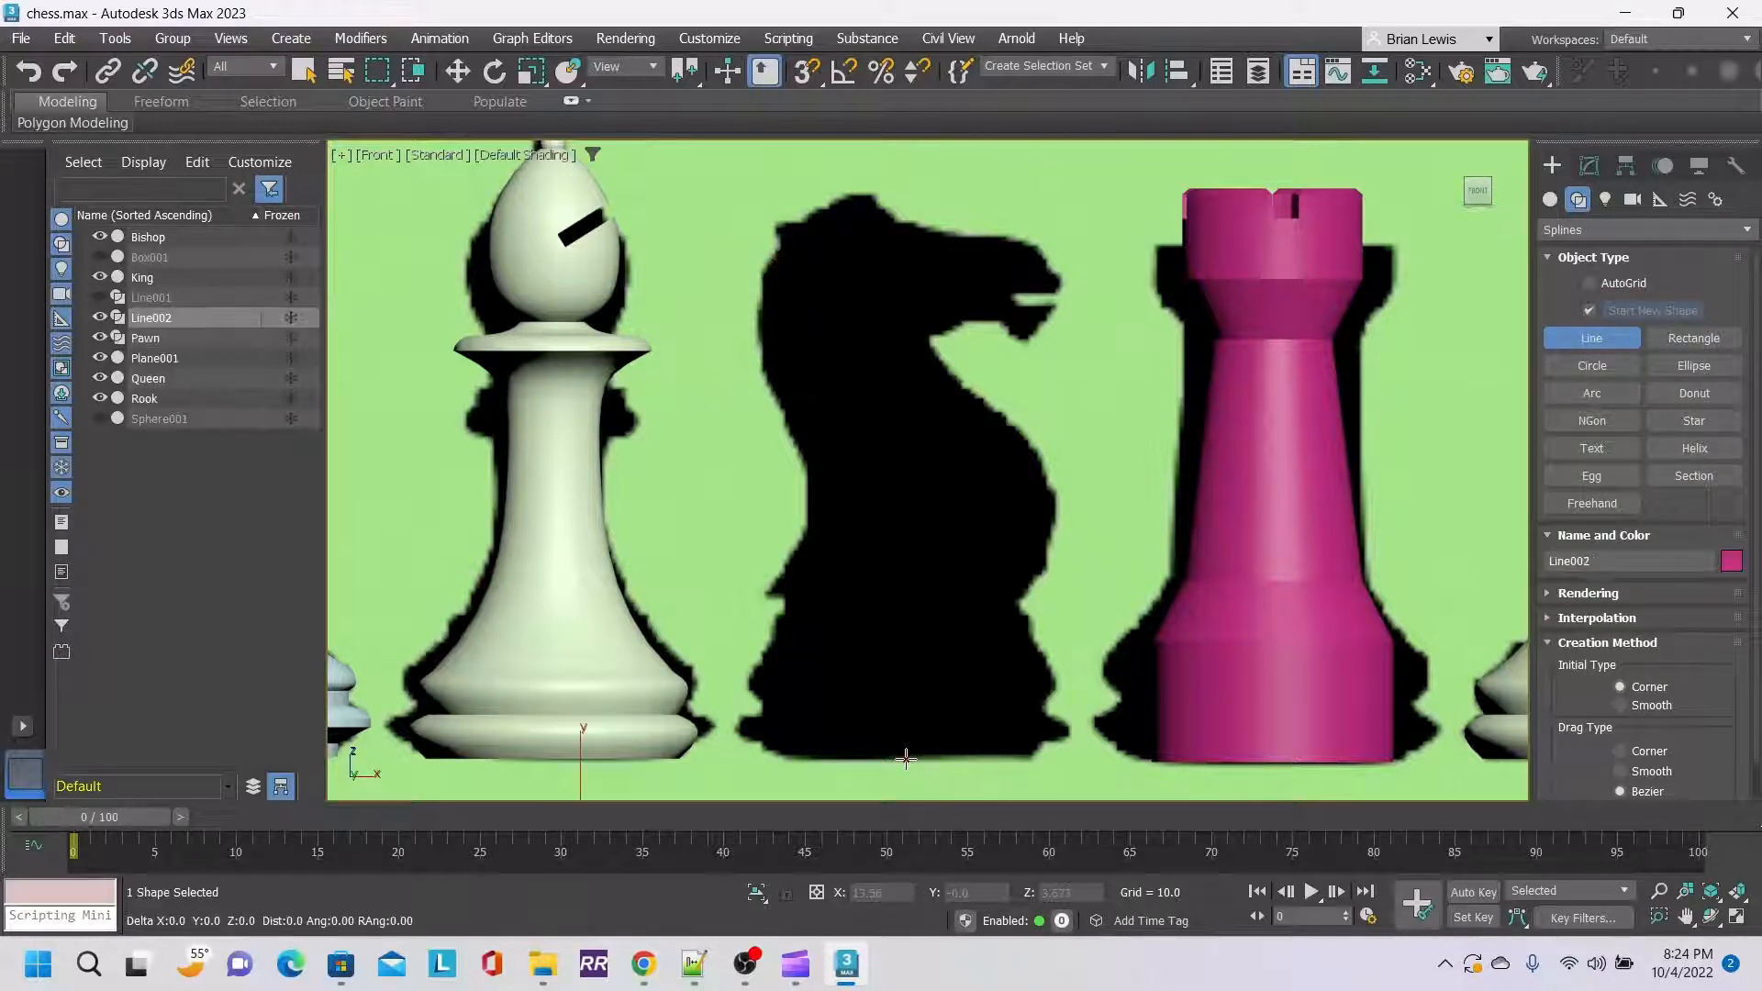
{"action": "left_click", "coordinate": [785, 758]}
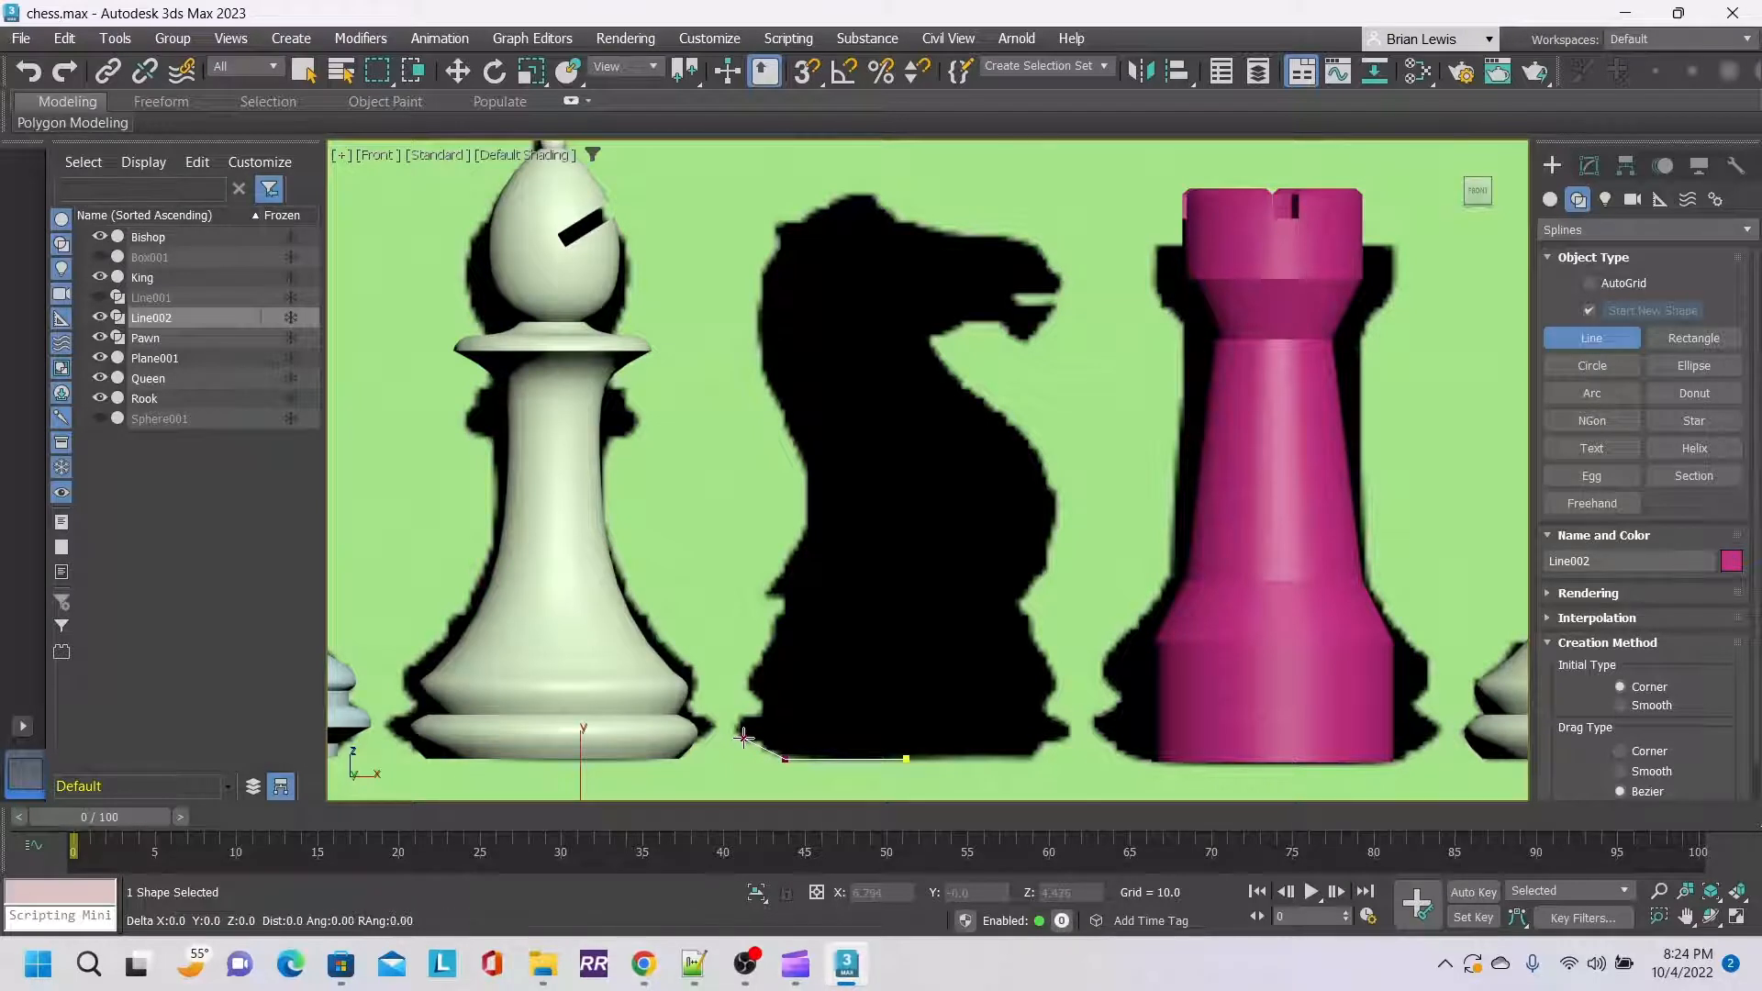
{"action": "left_click", "coordinate": [742, 737]}
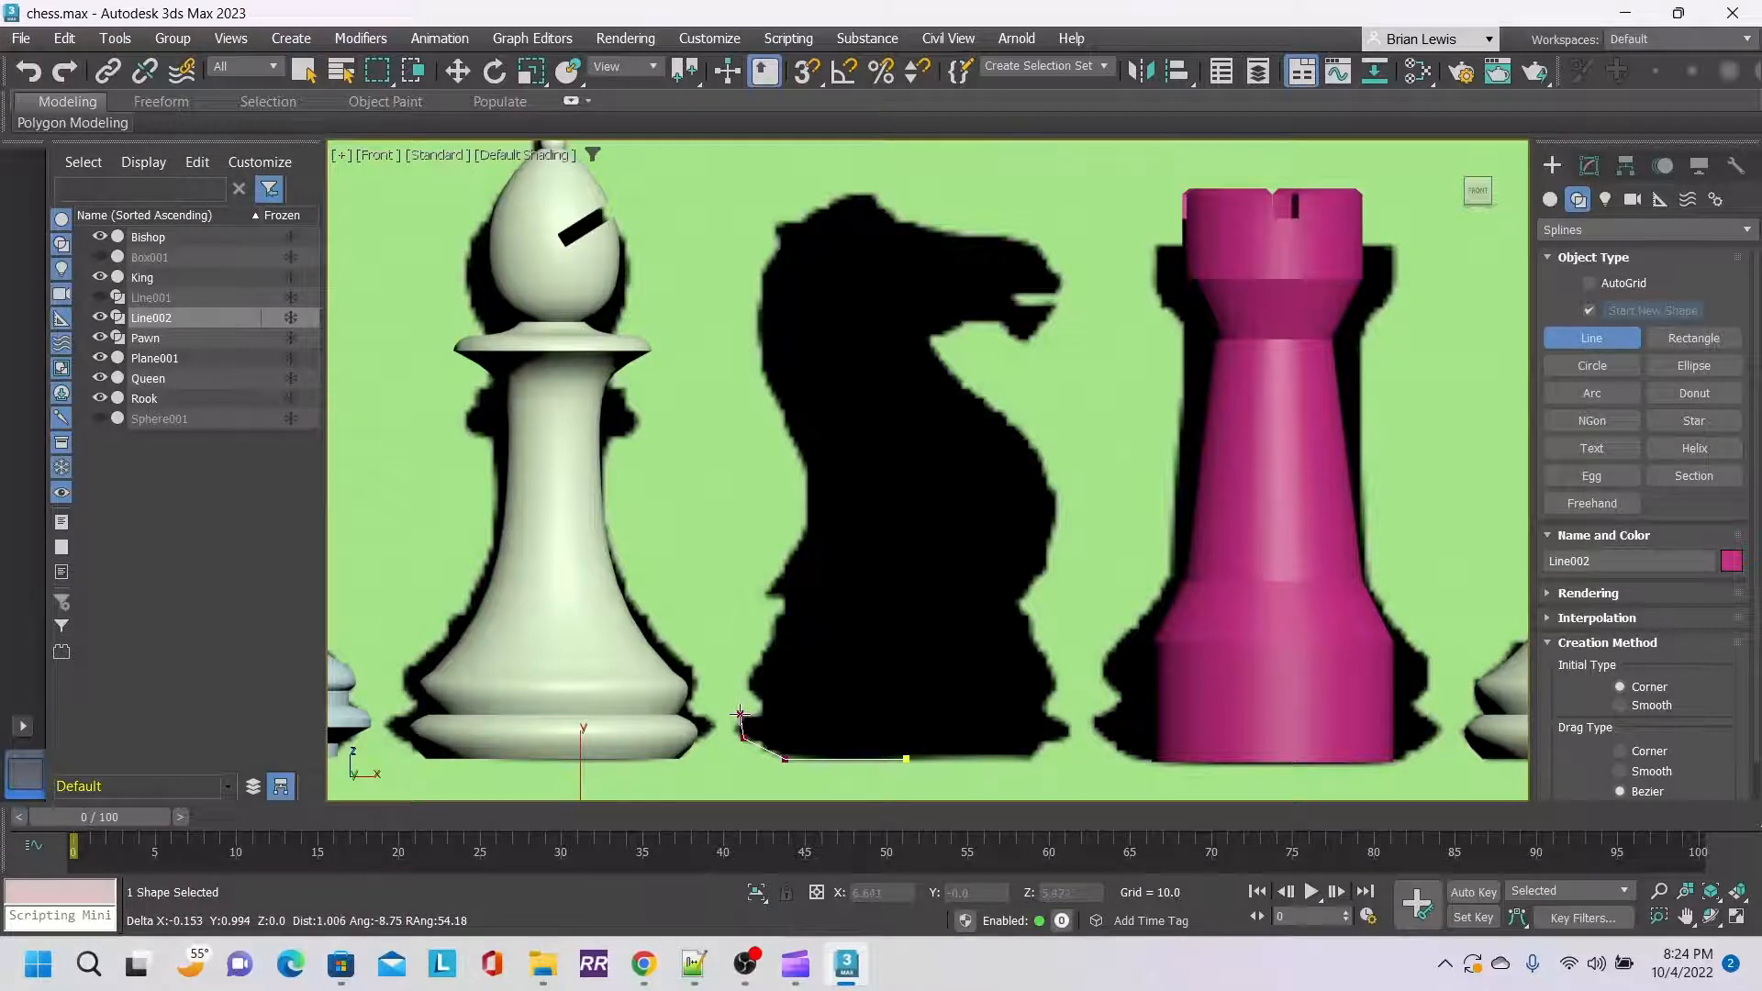
{"action": "left_click", "coordinate": [740, 715]}
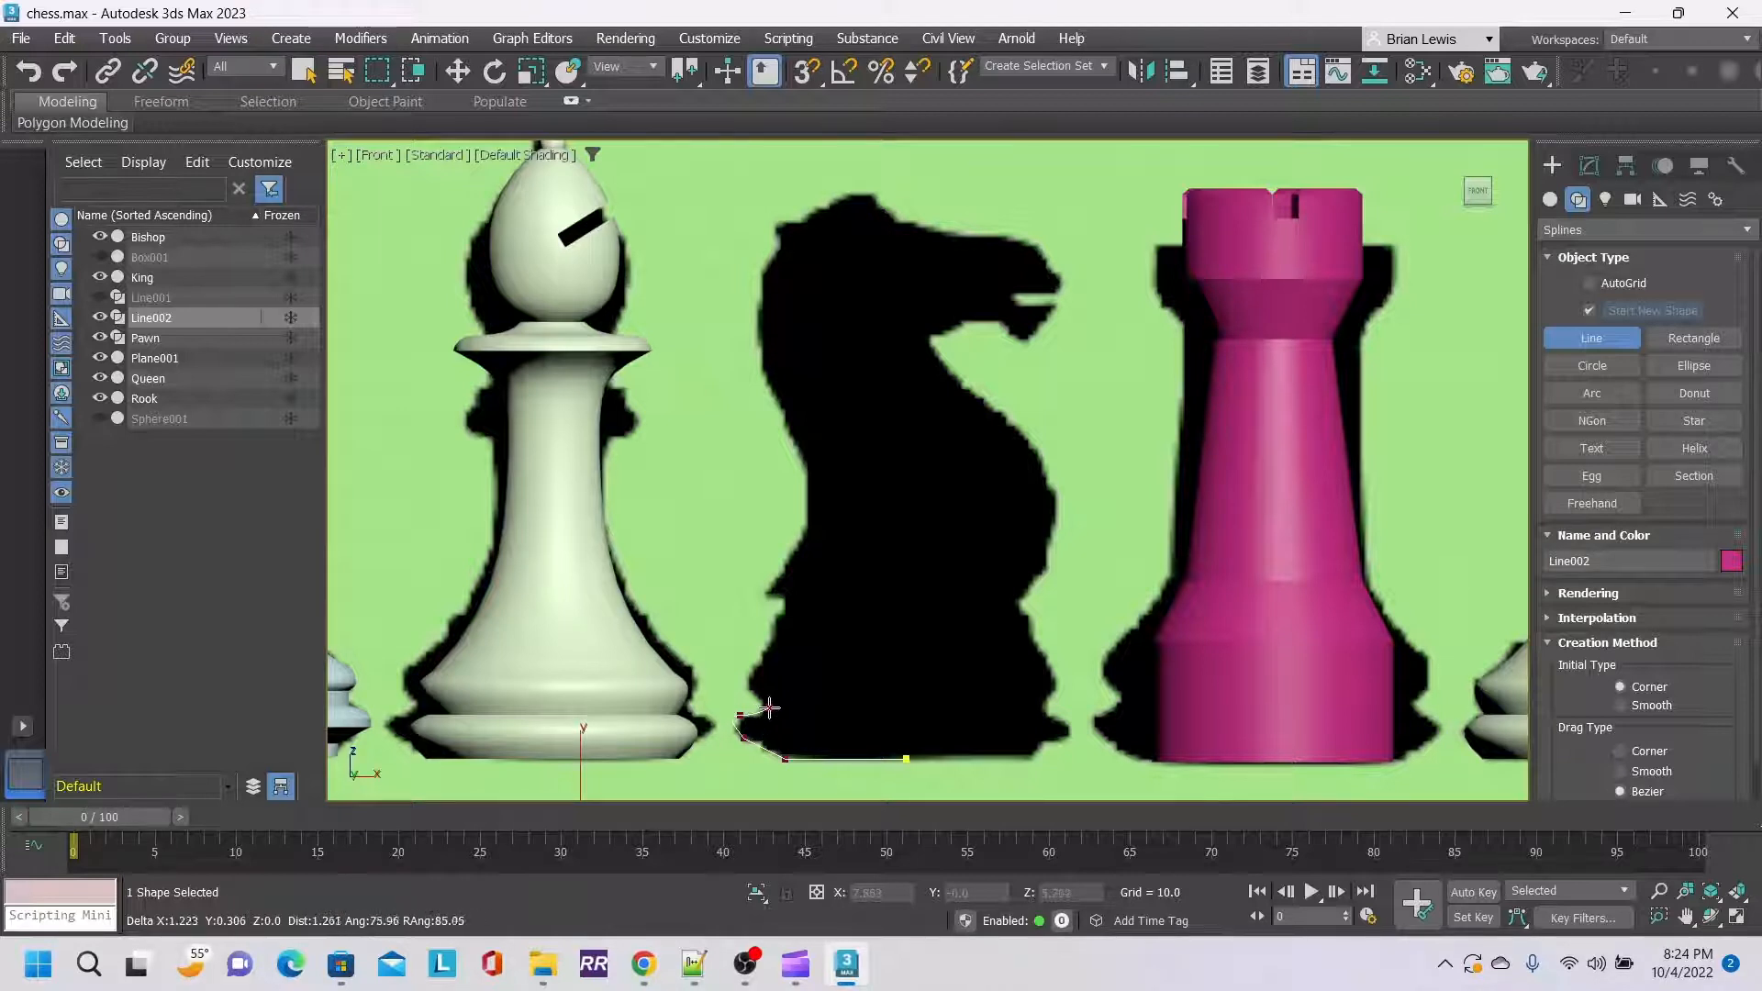
{"action": "left_click", "coordinate": [761, 700]}
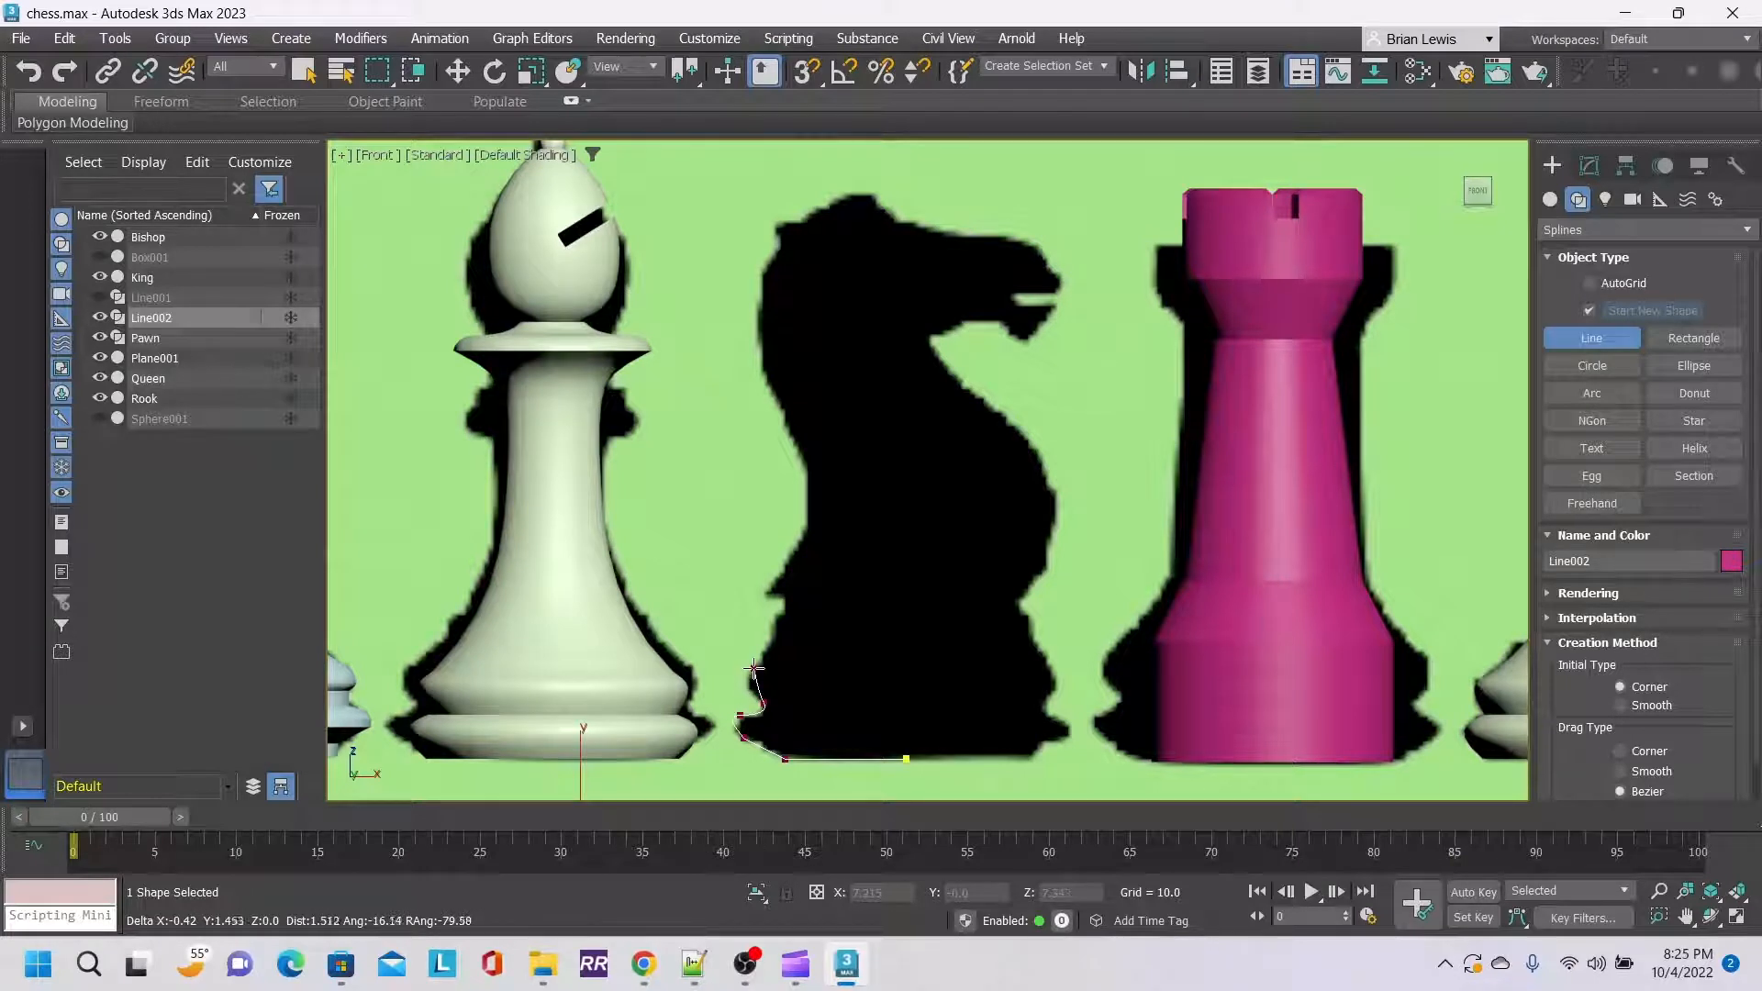
{"action": "left_click", "coordinate": [755, 666]}
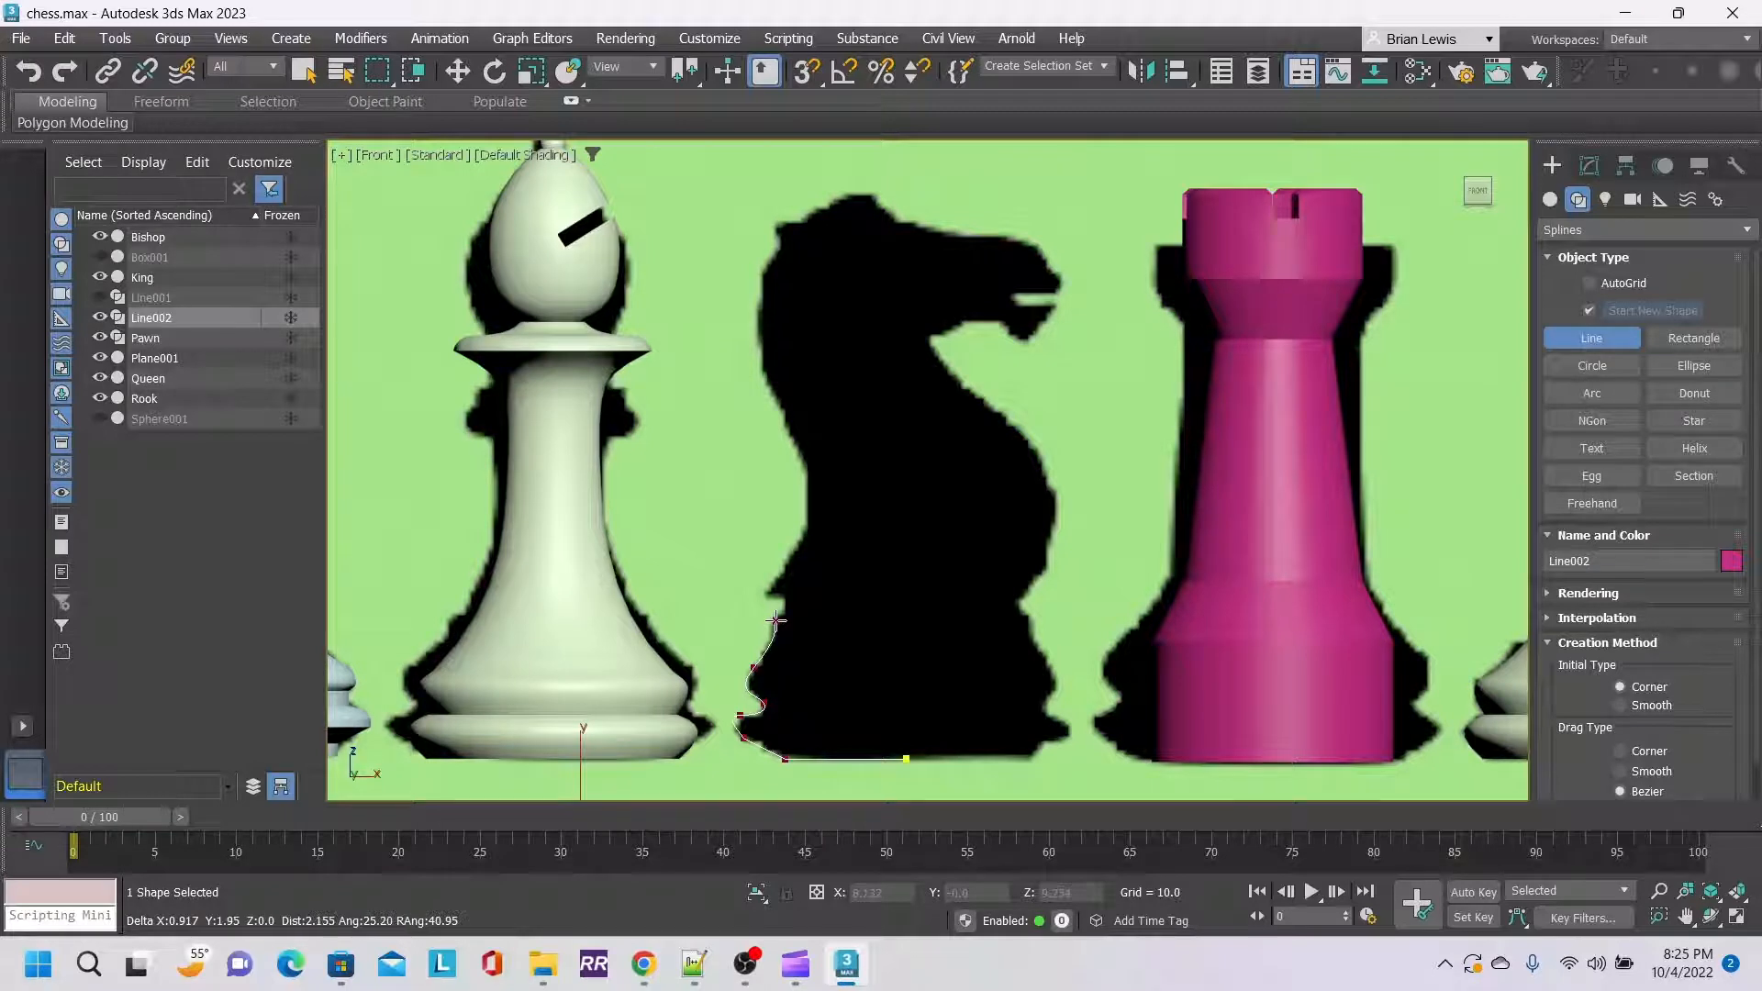
{"action": "left_click", "coordinate": [776, 620]}
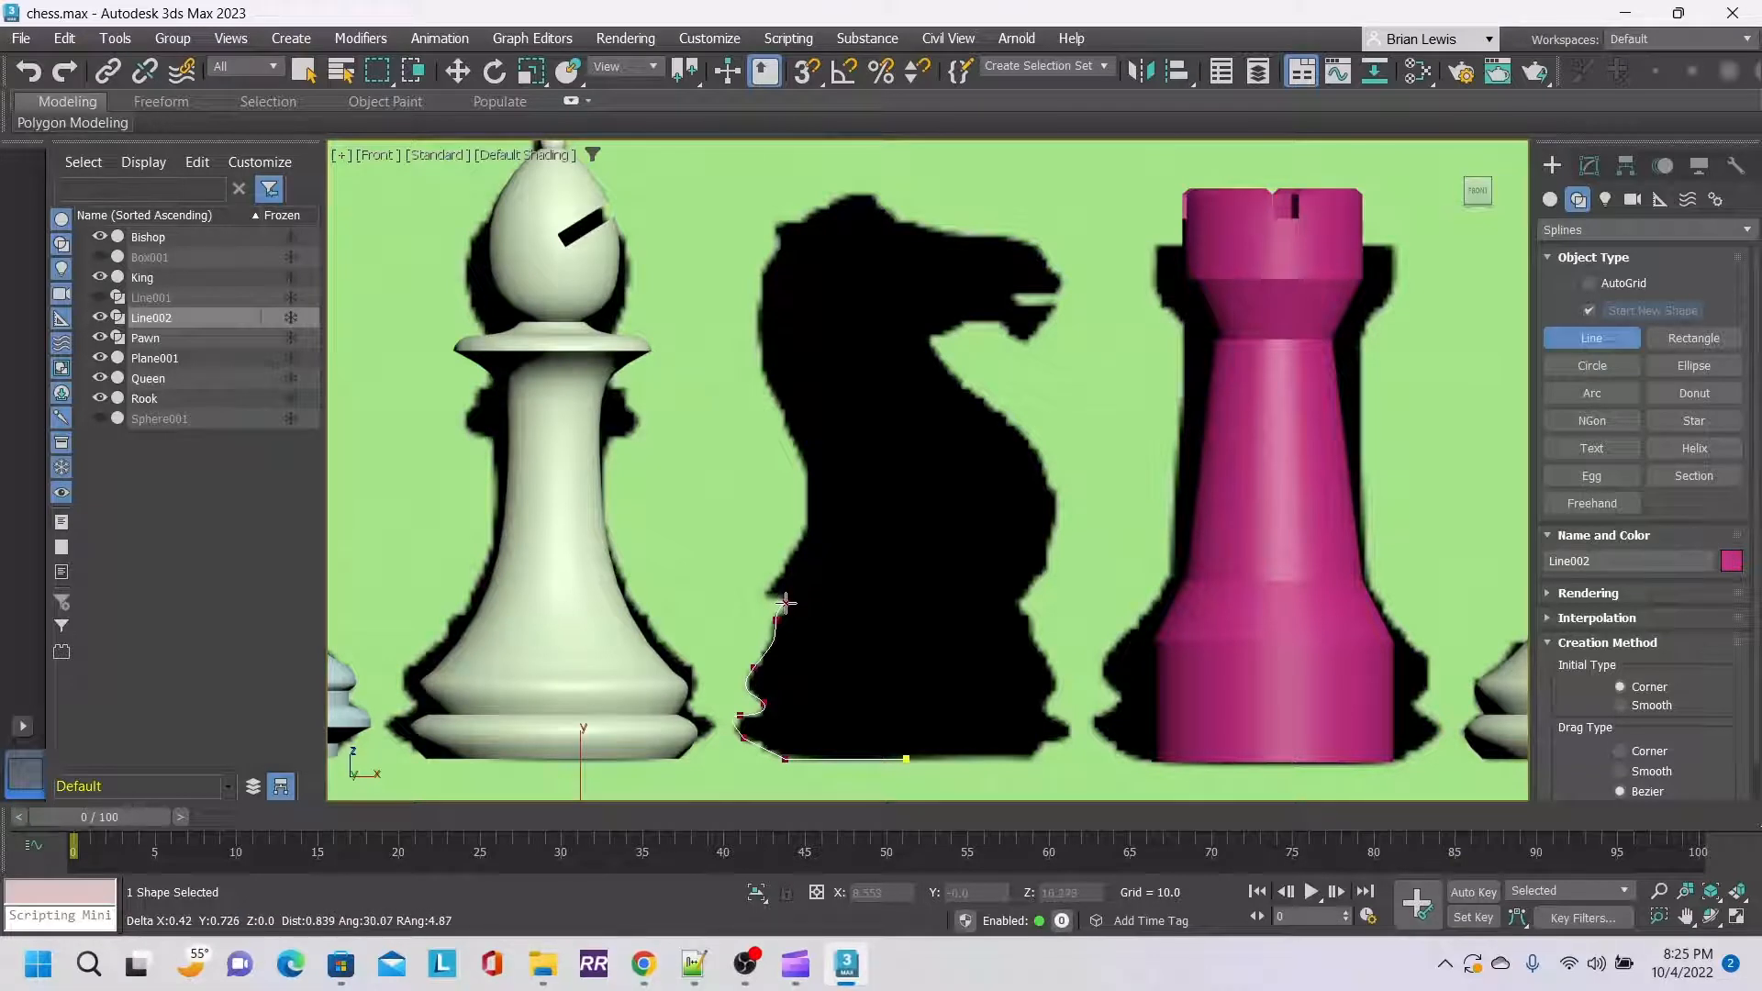
{"action": "left_click", "coordinate": [786, 601]}
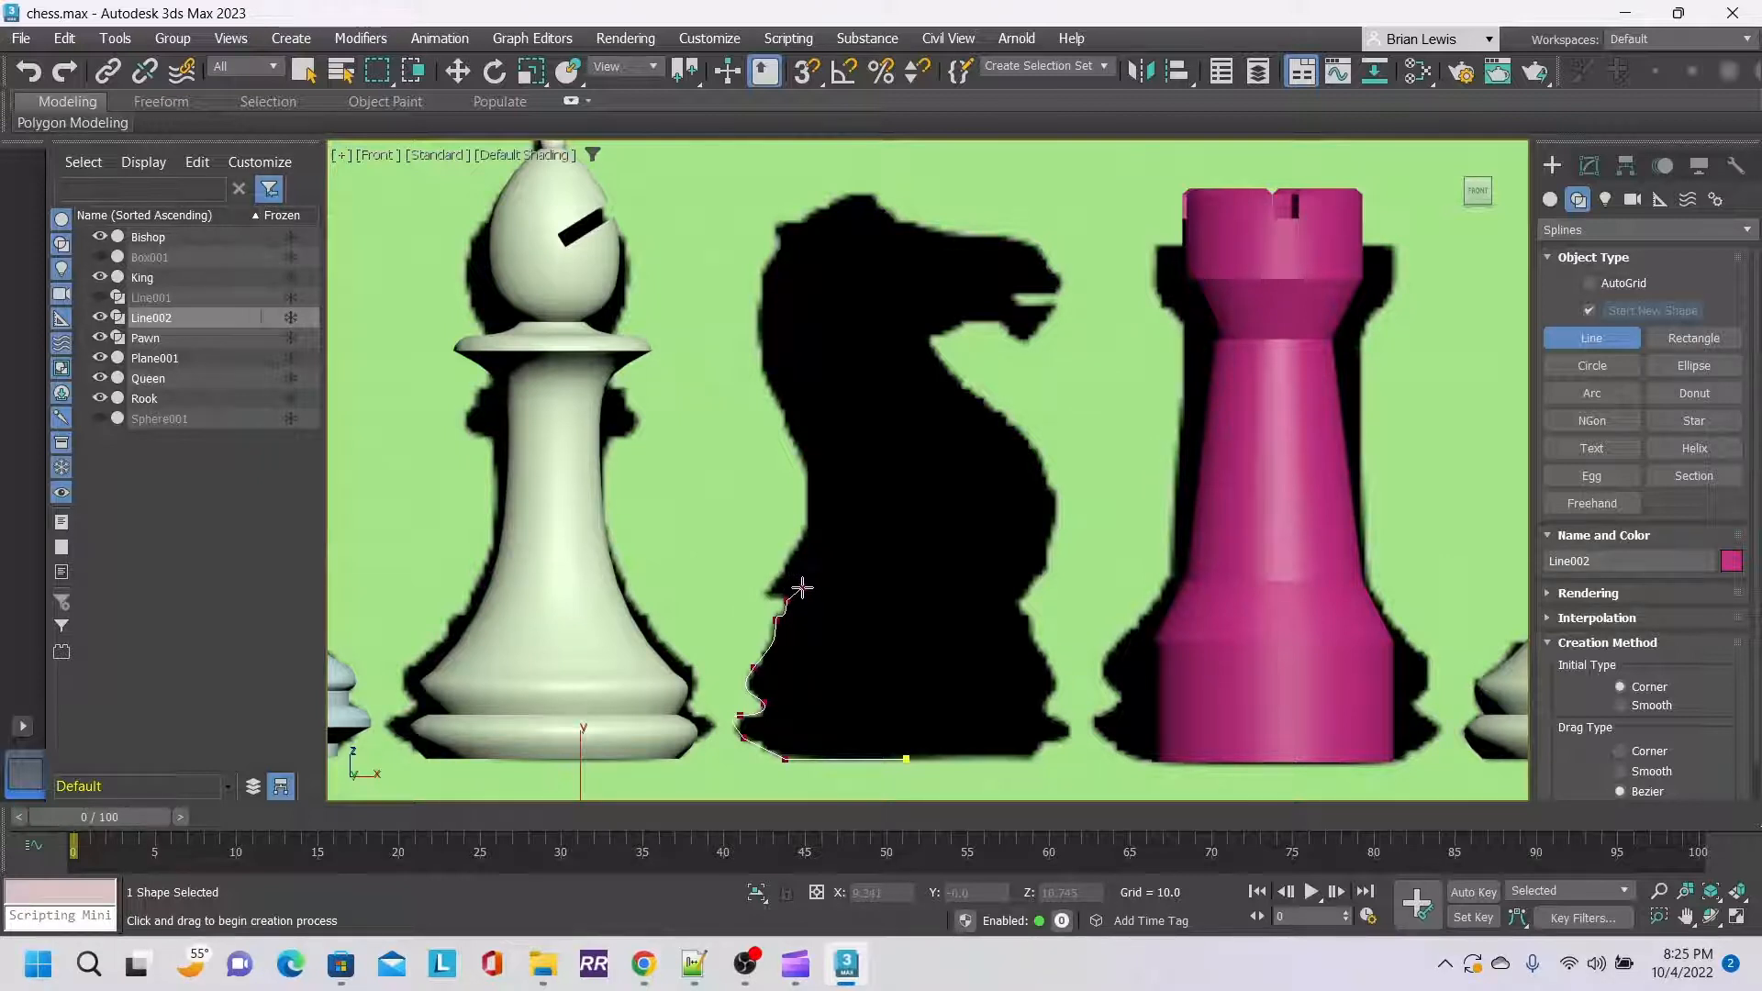
{"action": "left_click", "coordinate": [890, 546]}
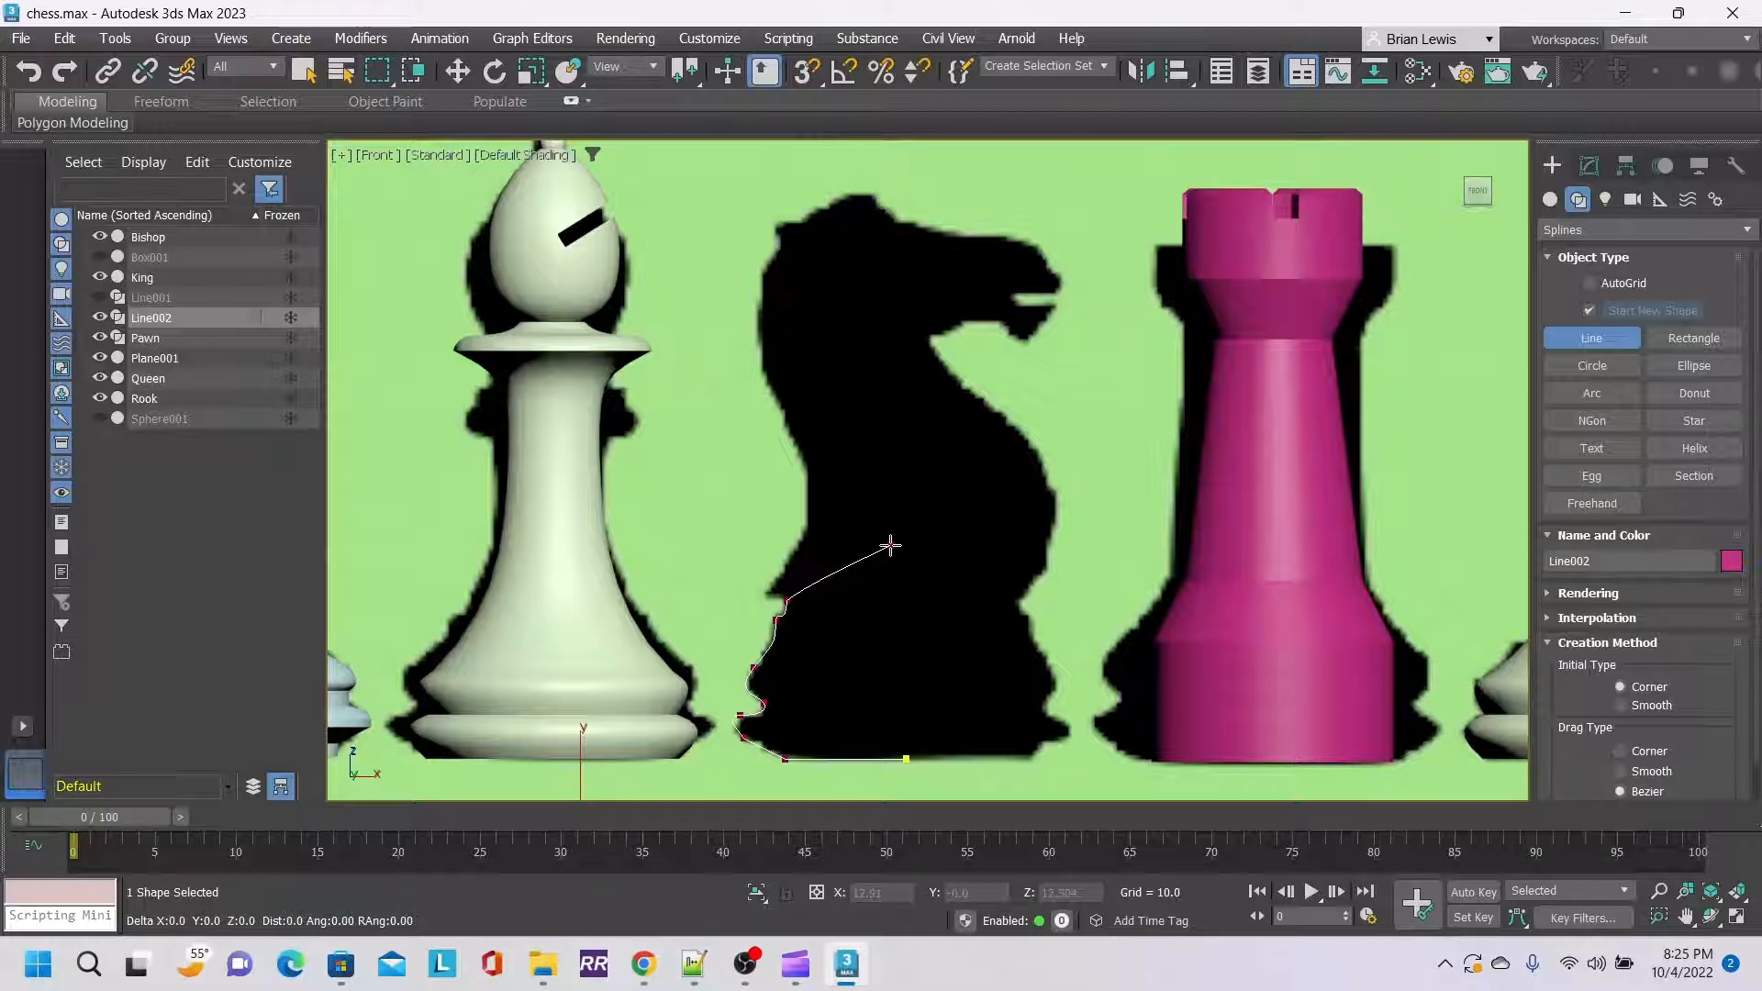
{"action": "right_click", "coordinate": [892, 548]}
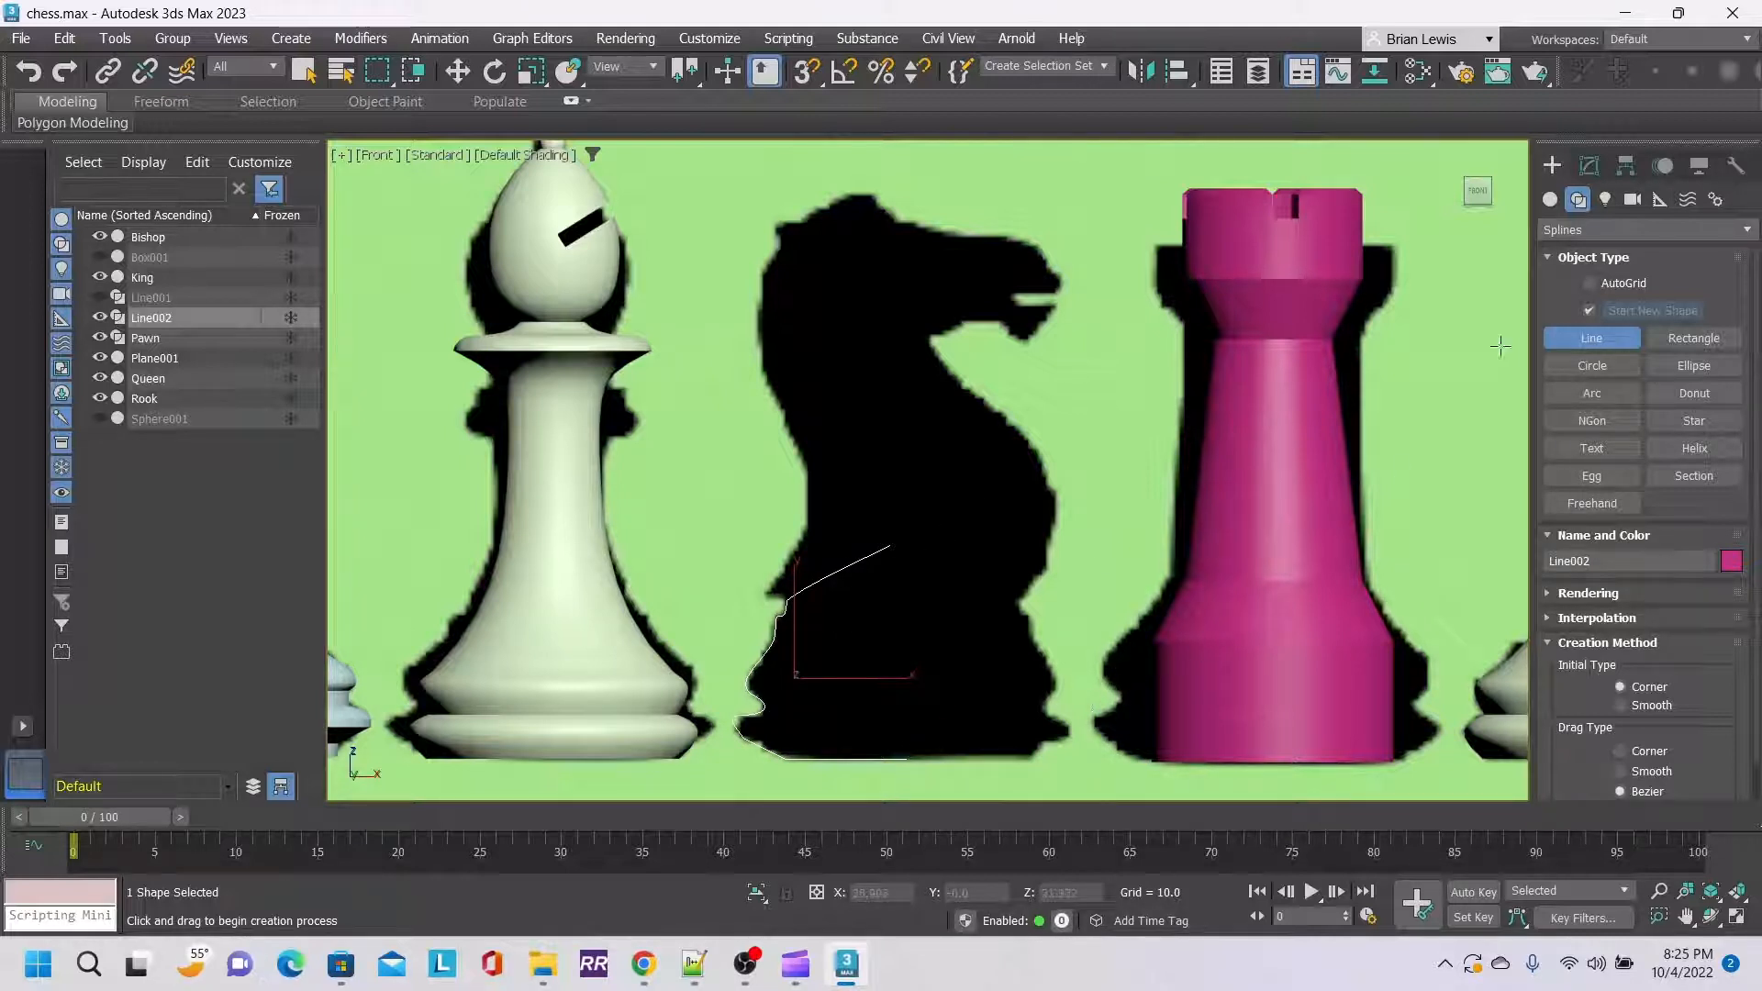
Apply a Lathe modifier to the knight's base profile line.
{"action": "left_click", "coordinate": [1593, 169]}
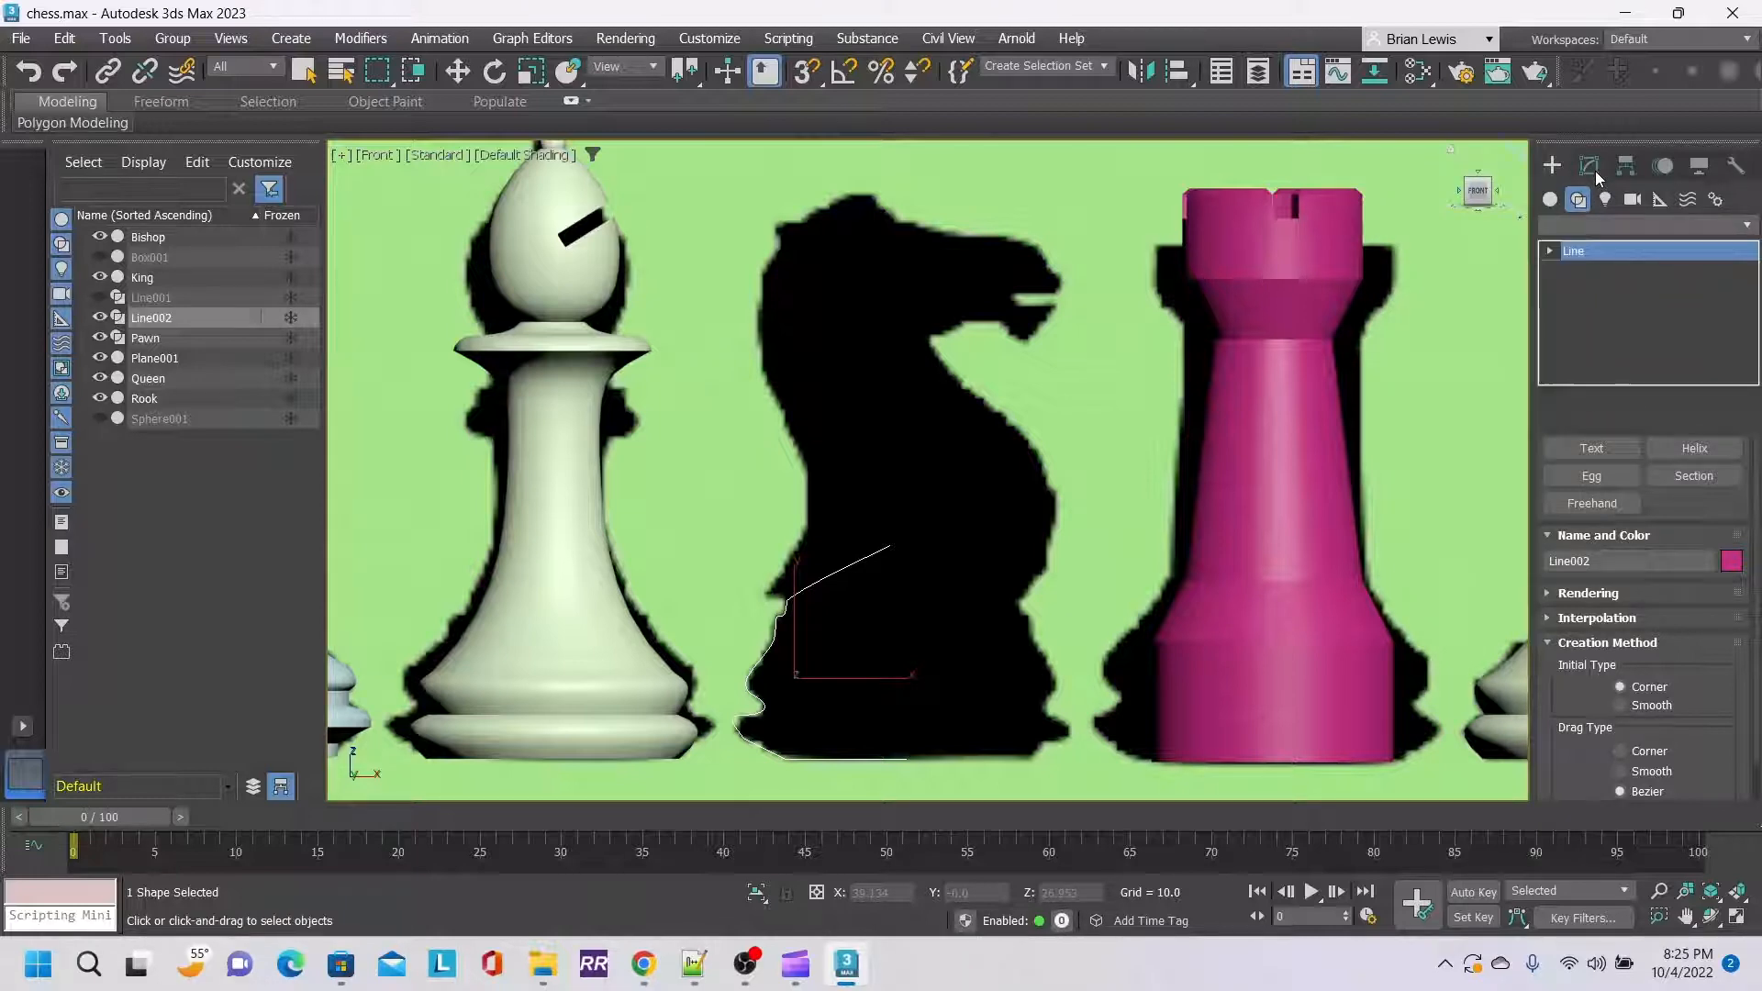
{"action": "left_click", "coordinate": [1746, 229]}
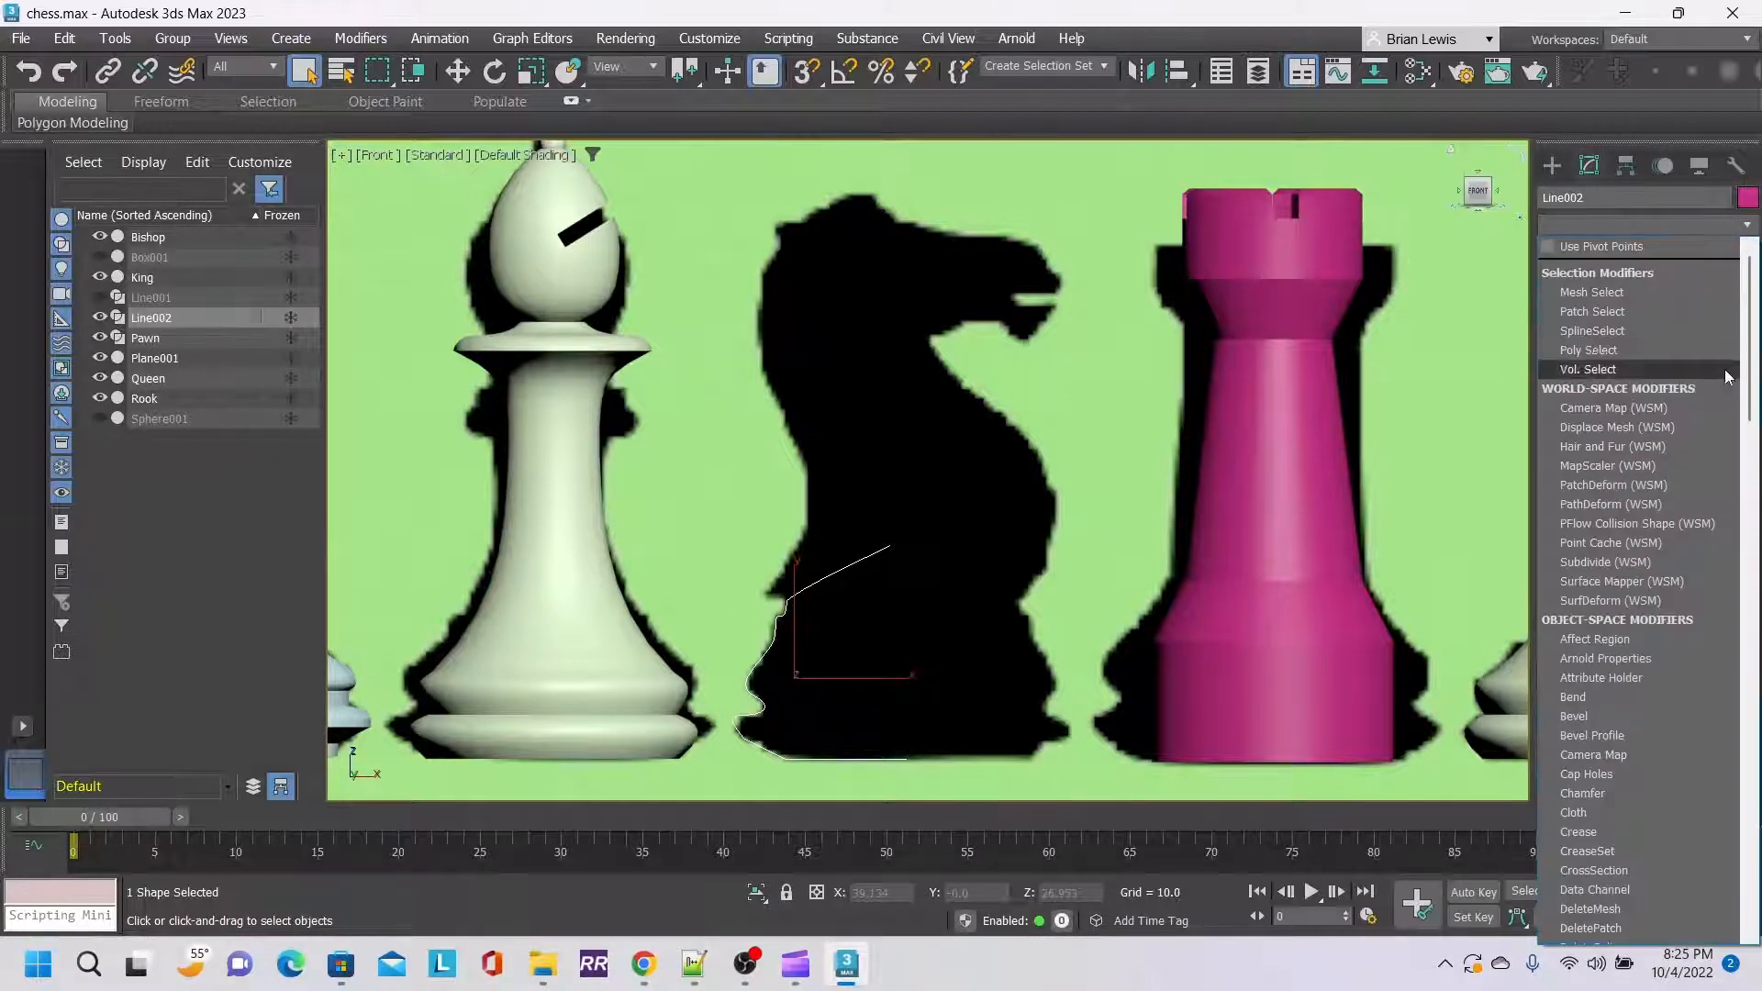
{"action": "scroll", "coordinate": [1611, 712], "scroll_direction": "down", "scroll_amount": 6}
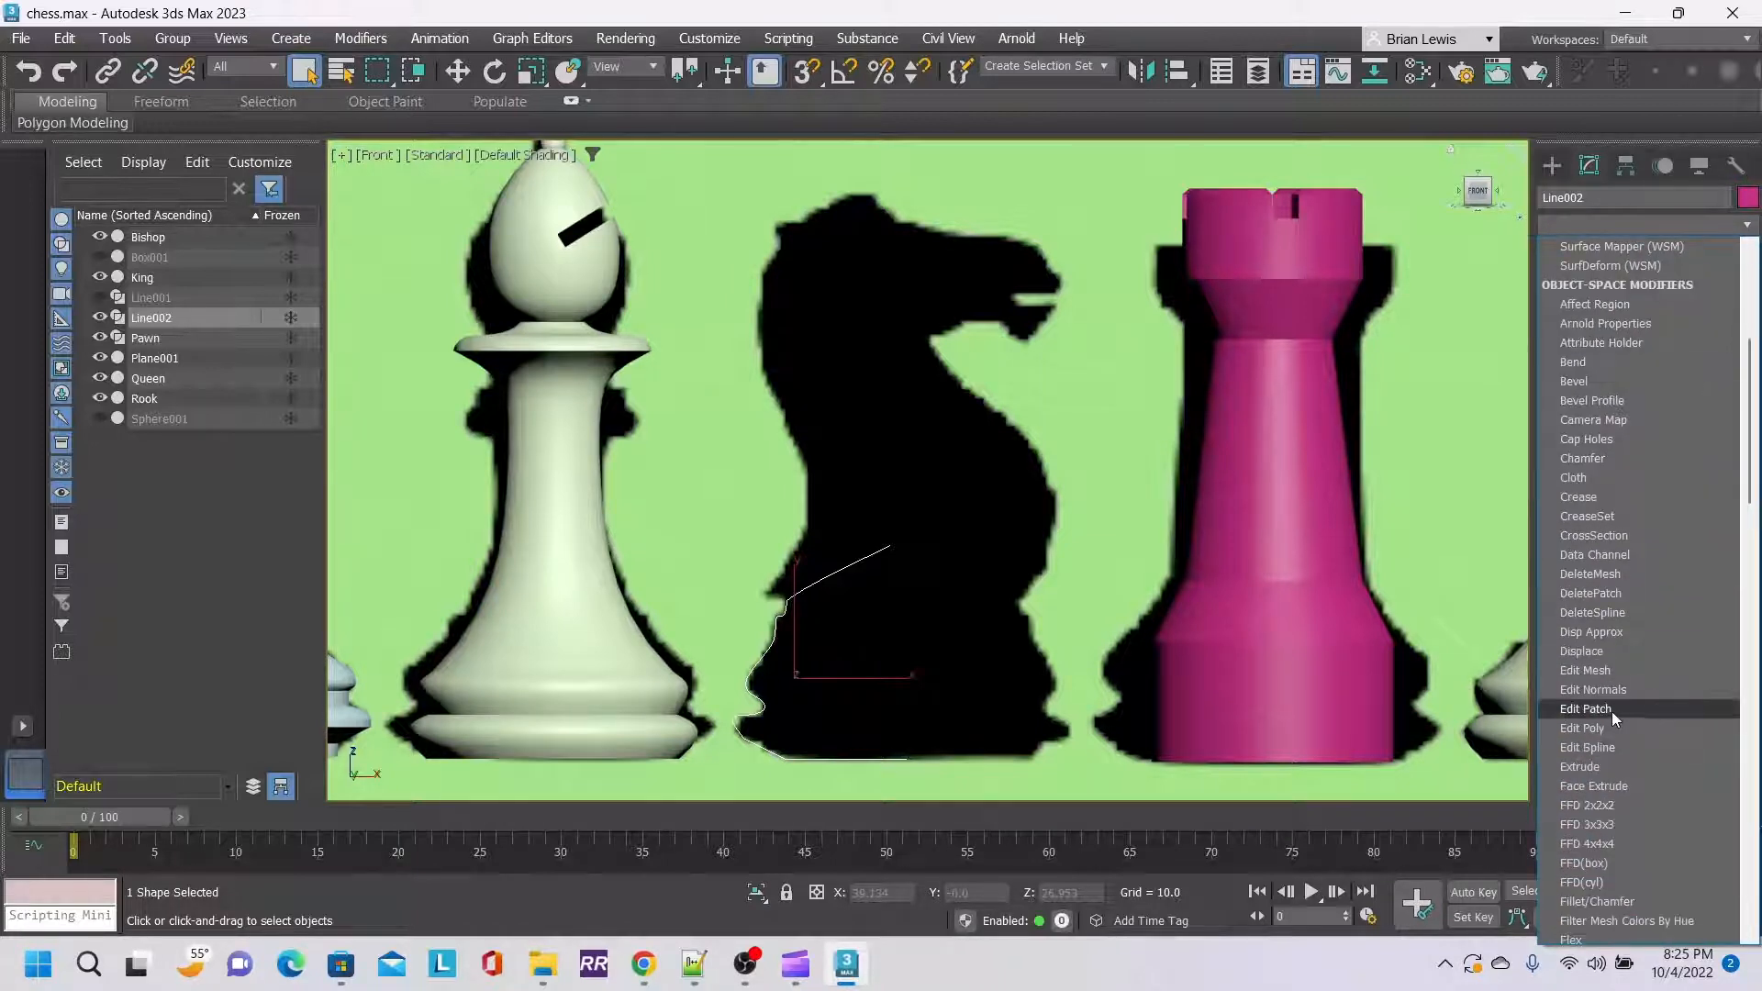
{"action": "scroll", "coordinate": [1610, 712], "scroll_direction": "down", "scroll_amount": 5}
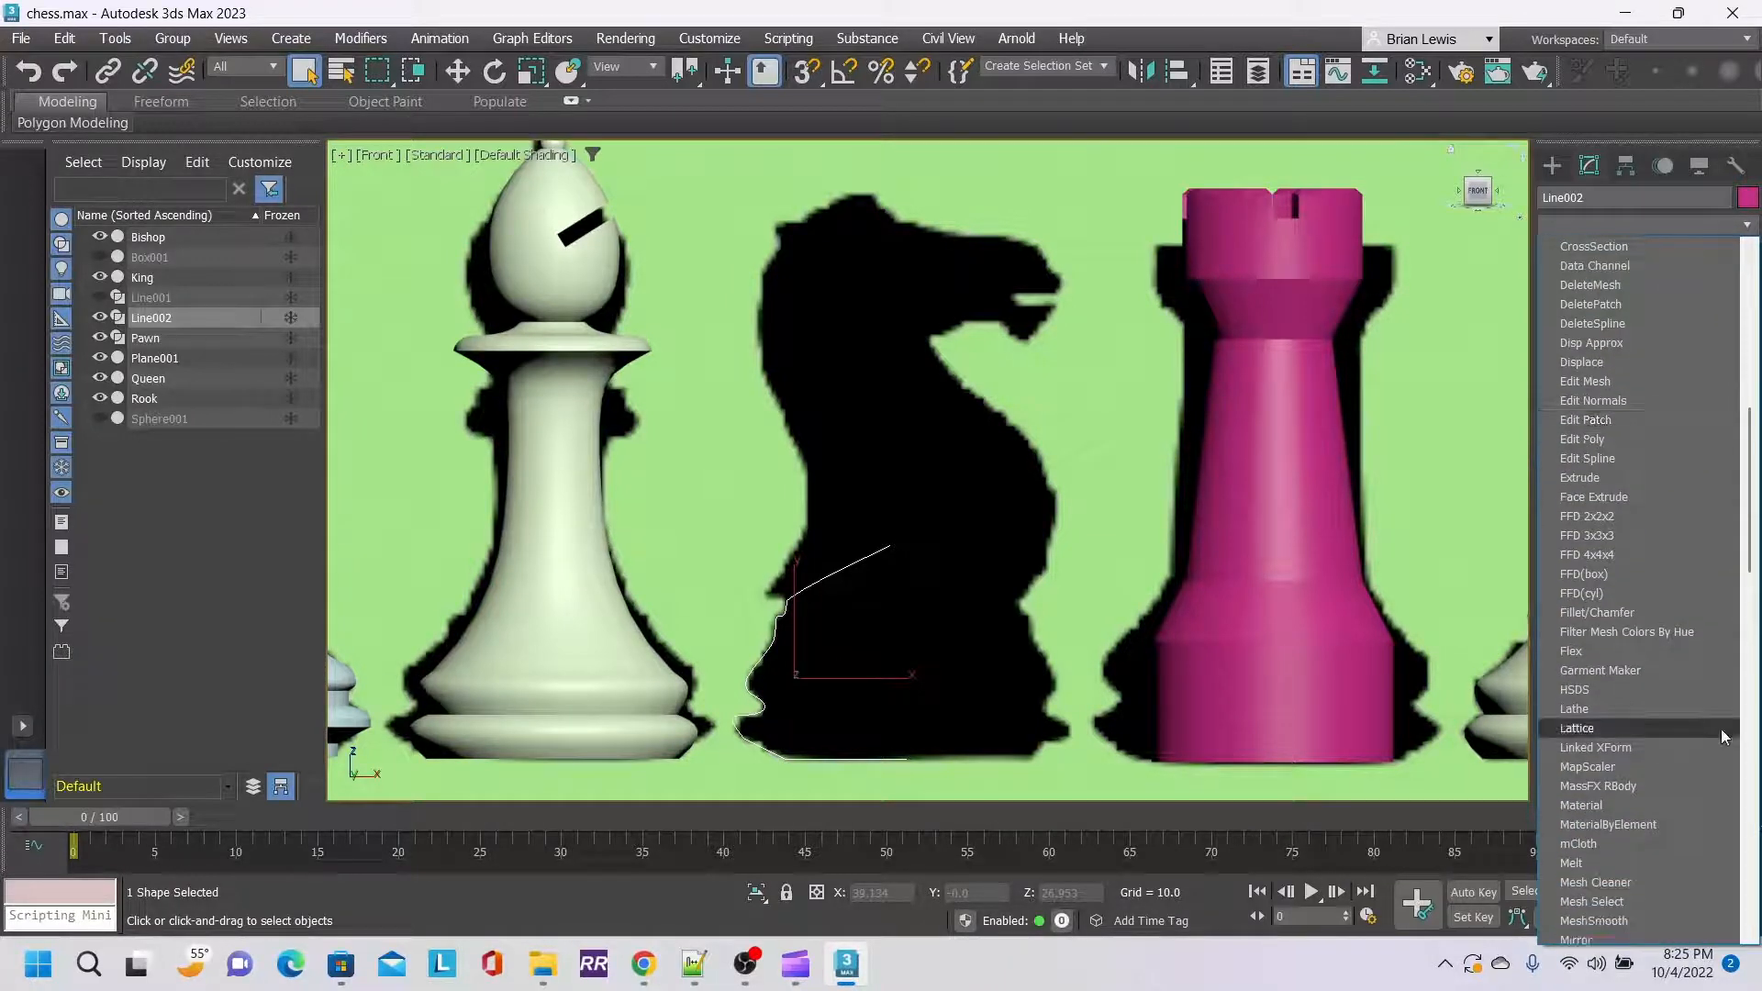
{"action": "left_click", "coordinate": [1650, 708]}
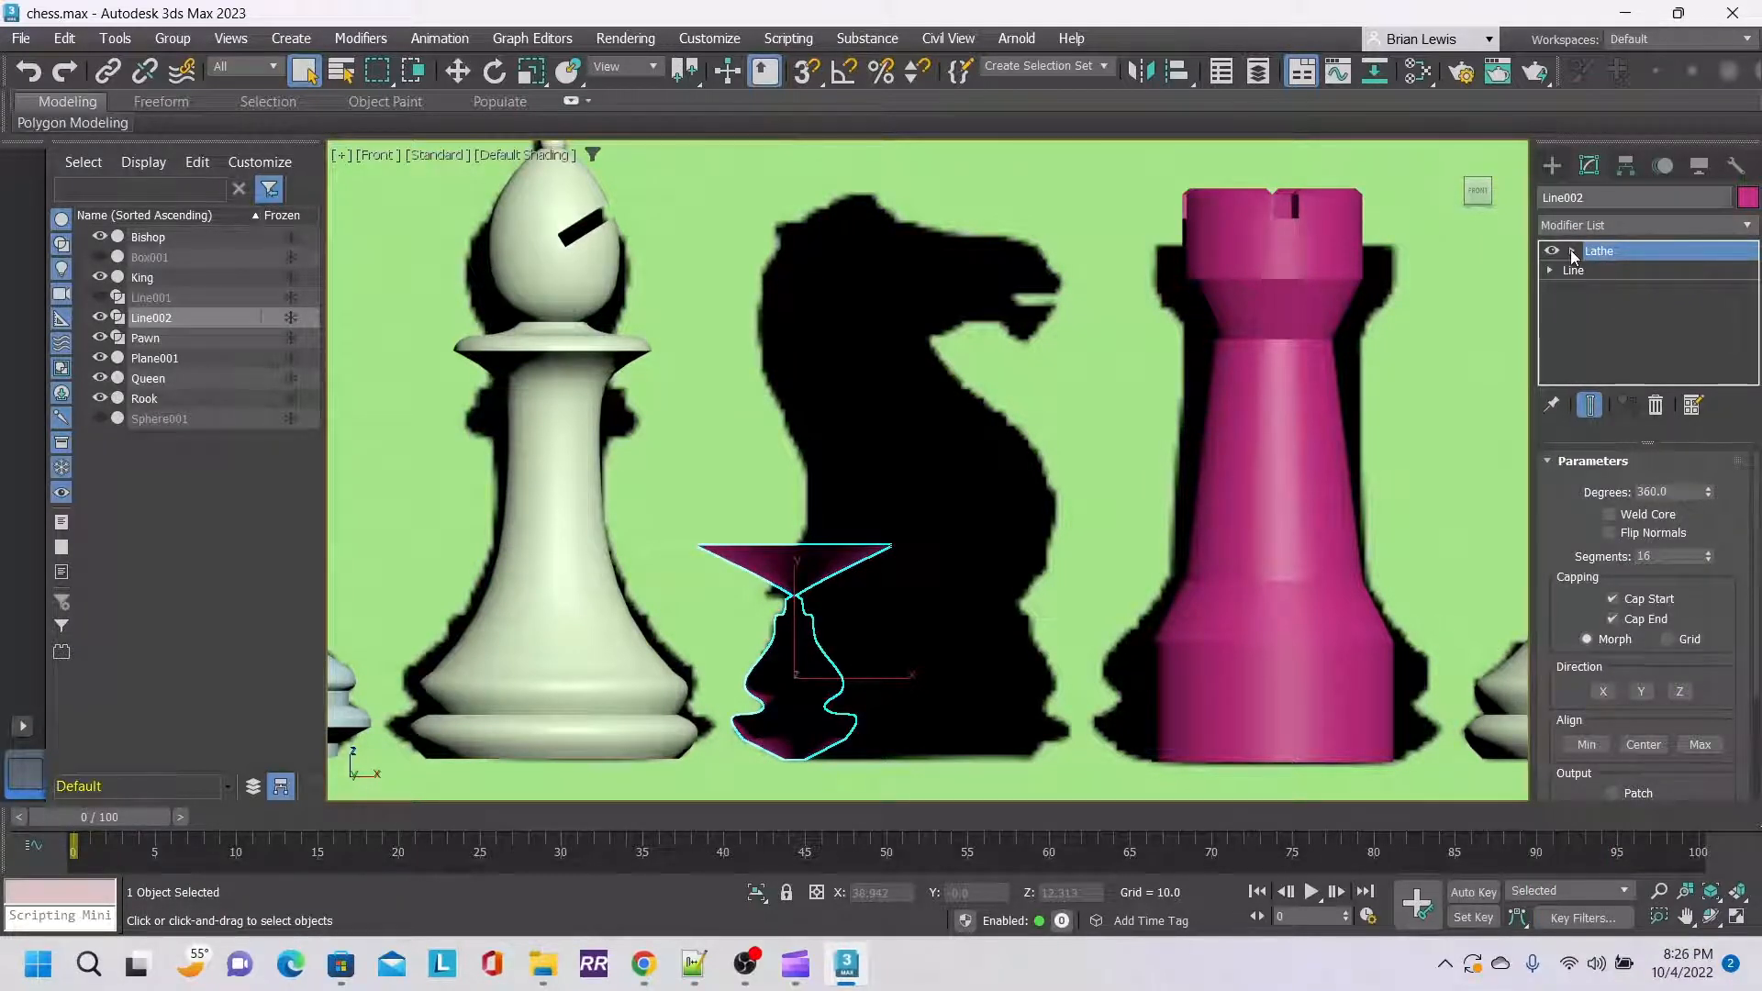
Move the Lathe axis along X to the knight silhouette's centre, at about X 13.3, and flip the normals.
{"action": "left_click", "coordinate": [1573, 254]}
{"action": "left_click", "coordinate": [1604, 271]}
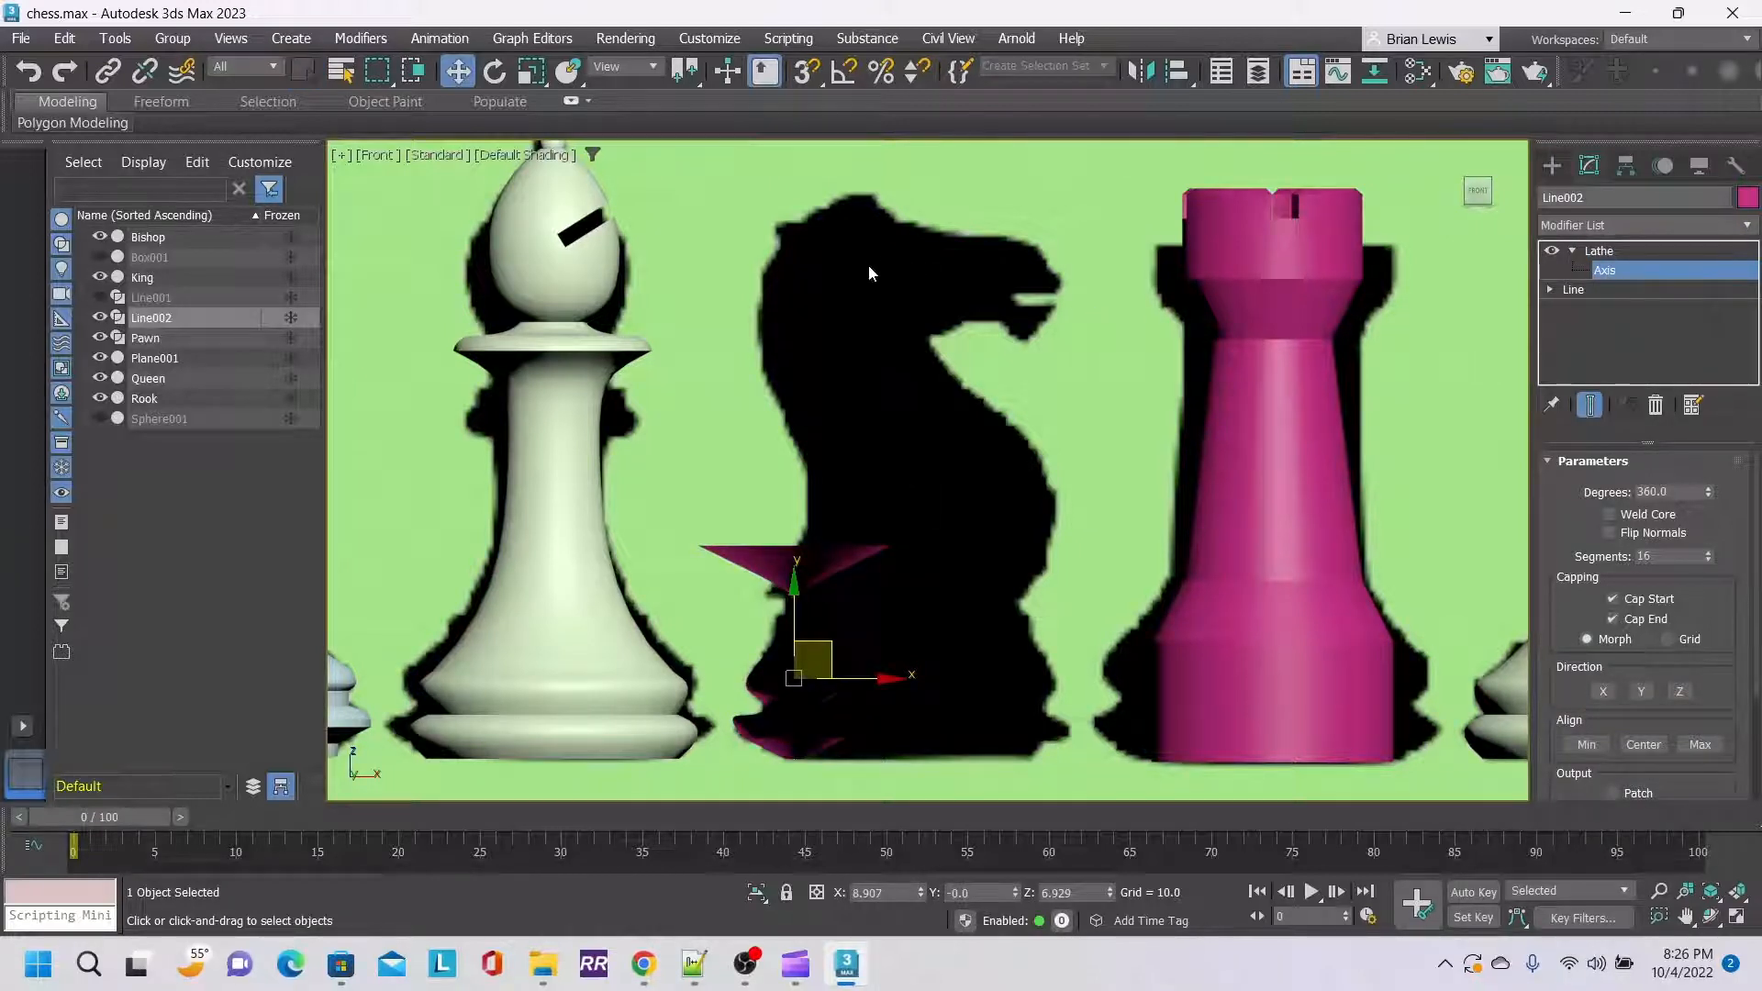
{"action": "left_click_drag", "start_coordinate": [860, 684], "coordinate": [967, 690]}
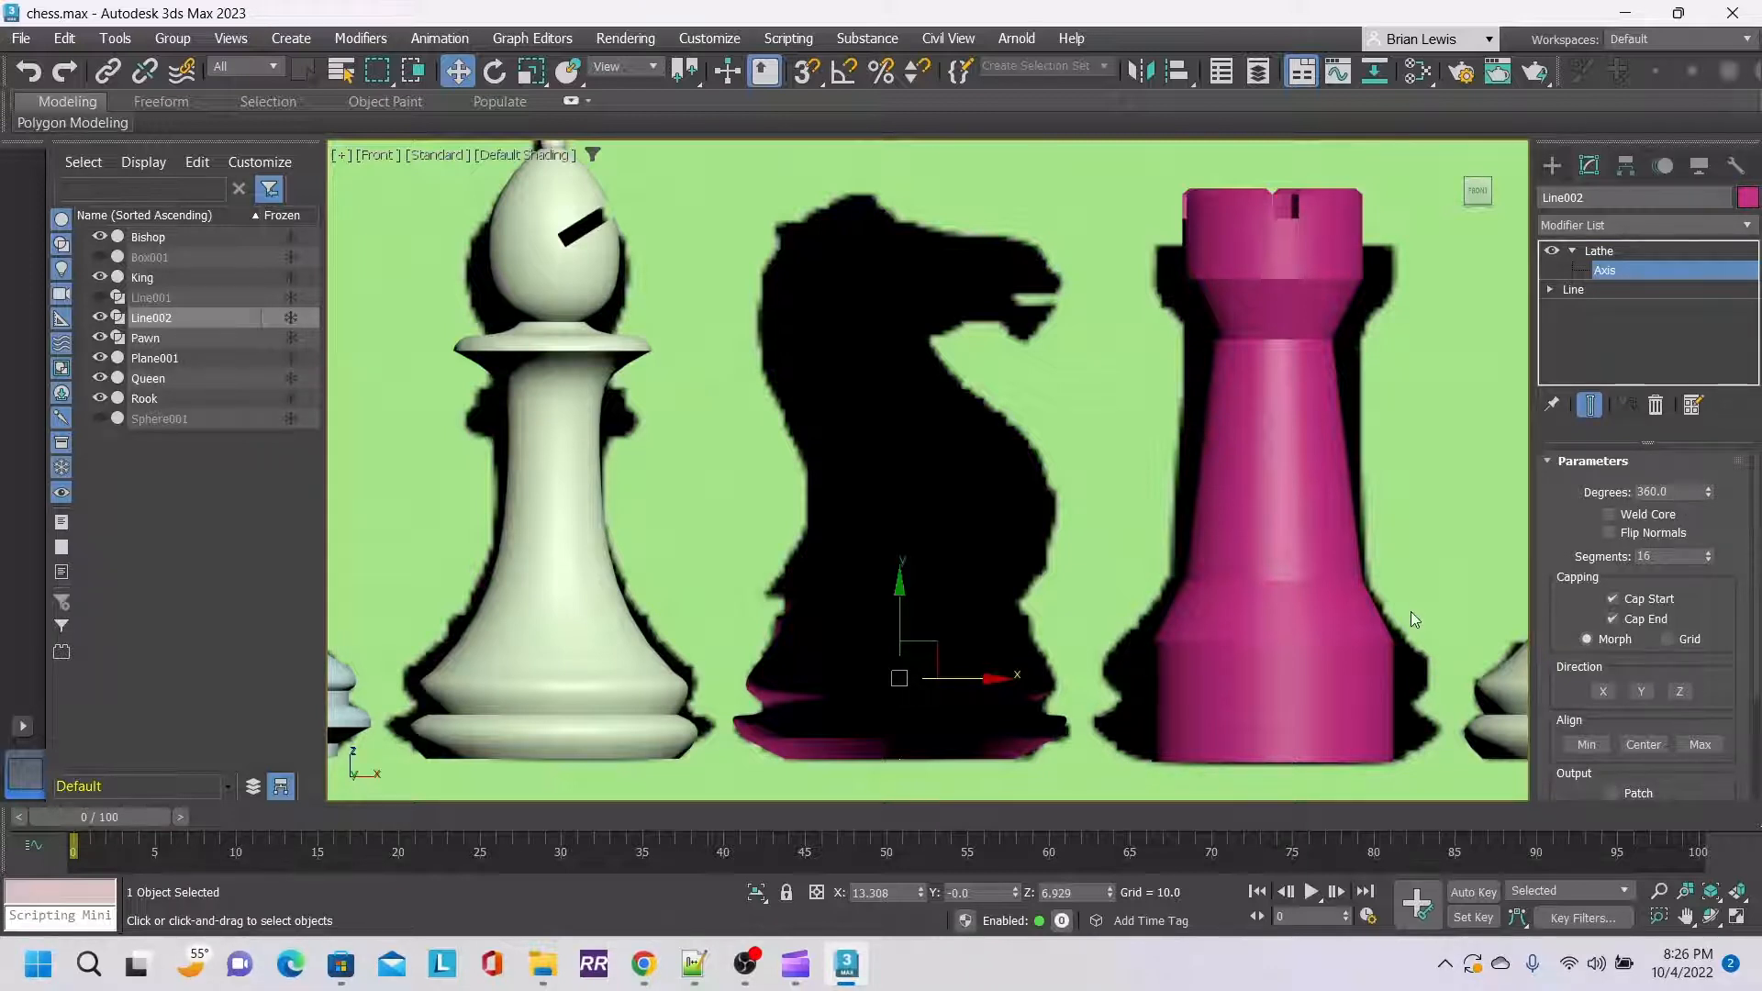
{"action": "left_click", "coordinate": [1608, 533]}
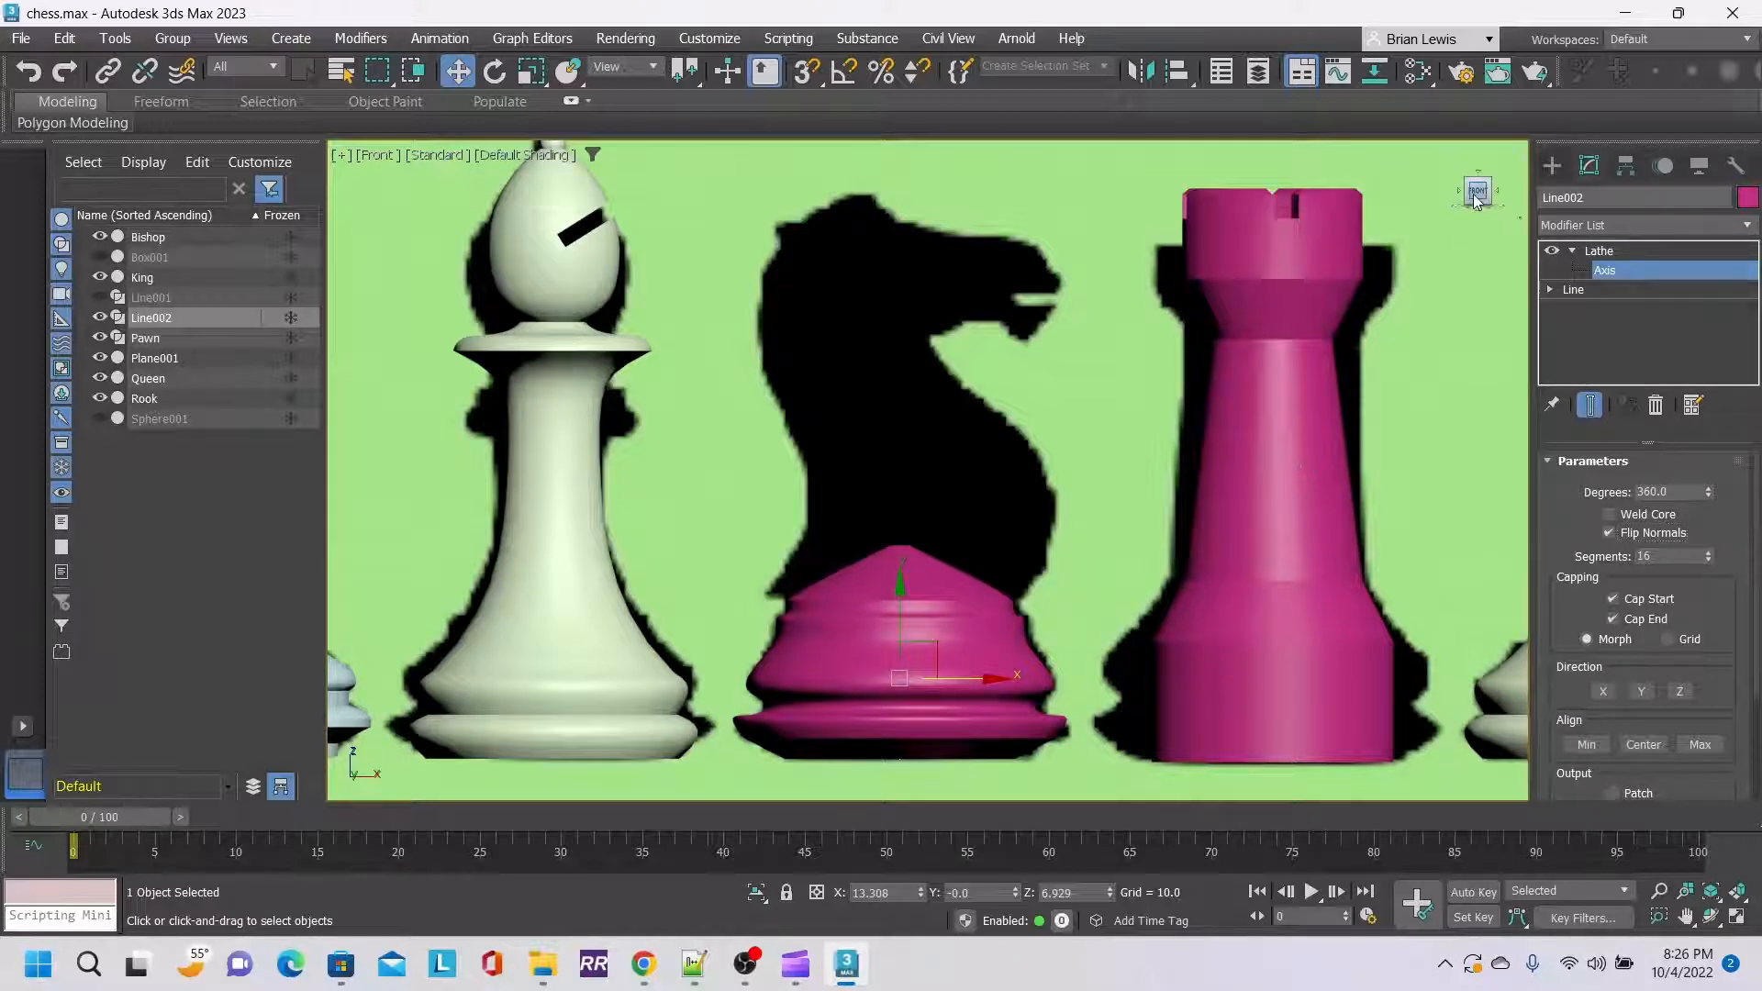
Check the lathed base from an angle, return to the Front view and restore the four-viewport layout.
{"action": "left_click_drag", "start_coordinate": [1471, 191], "coordinate": [1439, 214]}
{"action": "middle_click_drag", "start_coordinate": [938, 492], "coordinate": [921, 461], "text": "alt"}
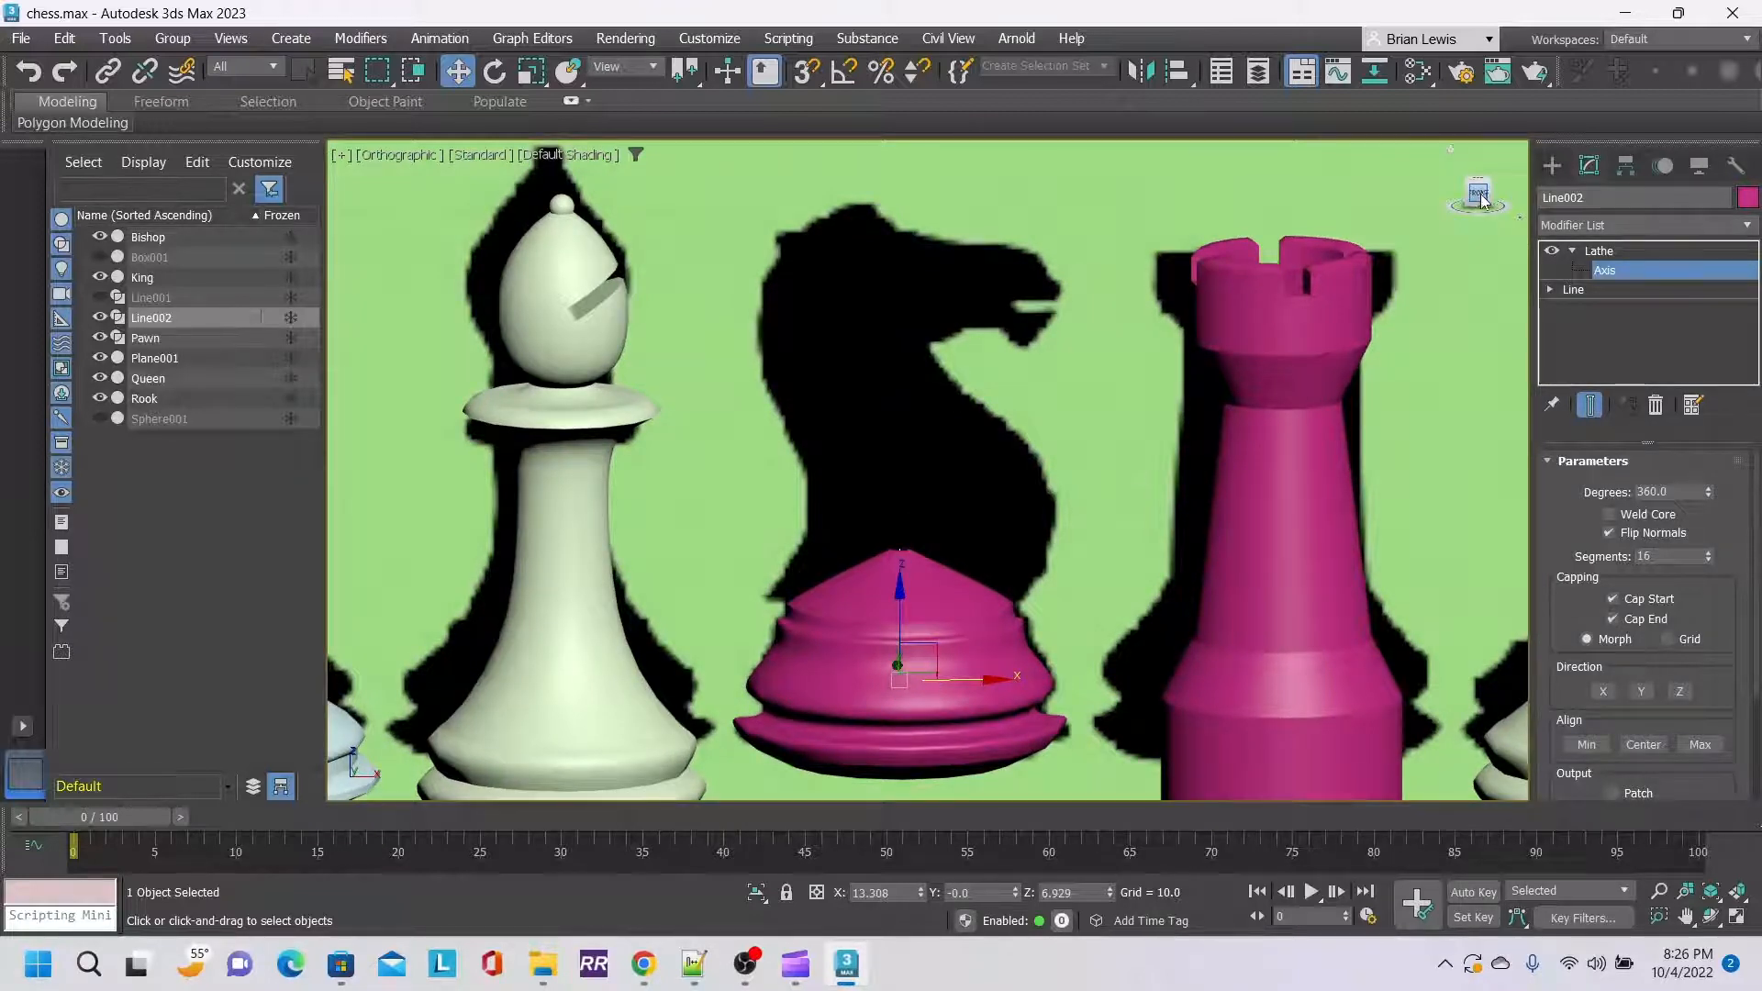
{"action": "left_click", "coordinate": [386, 158]}
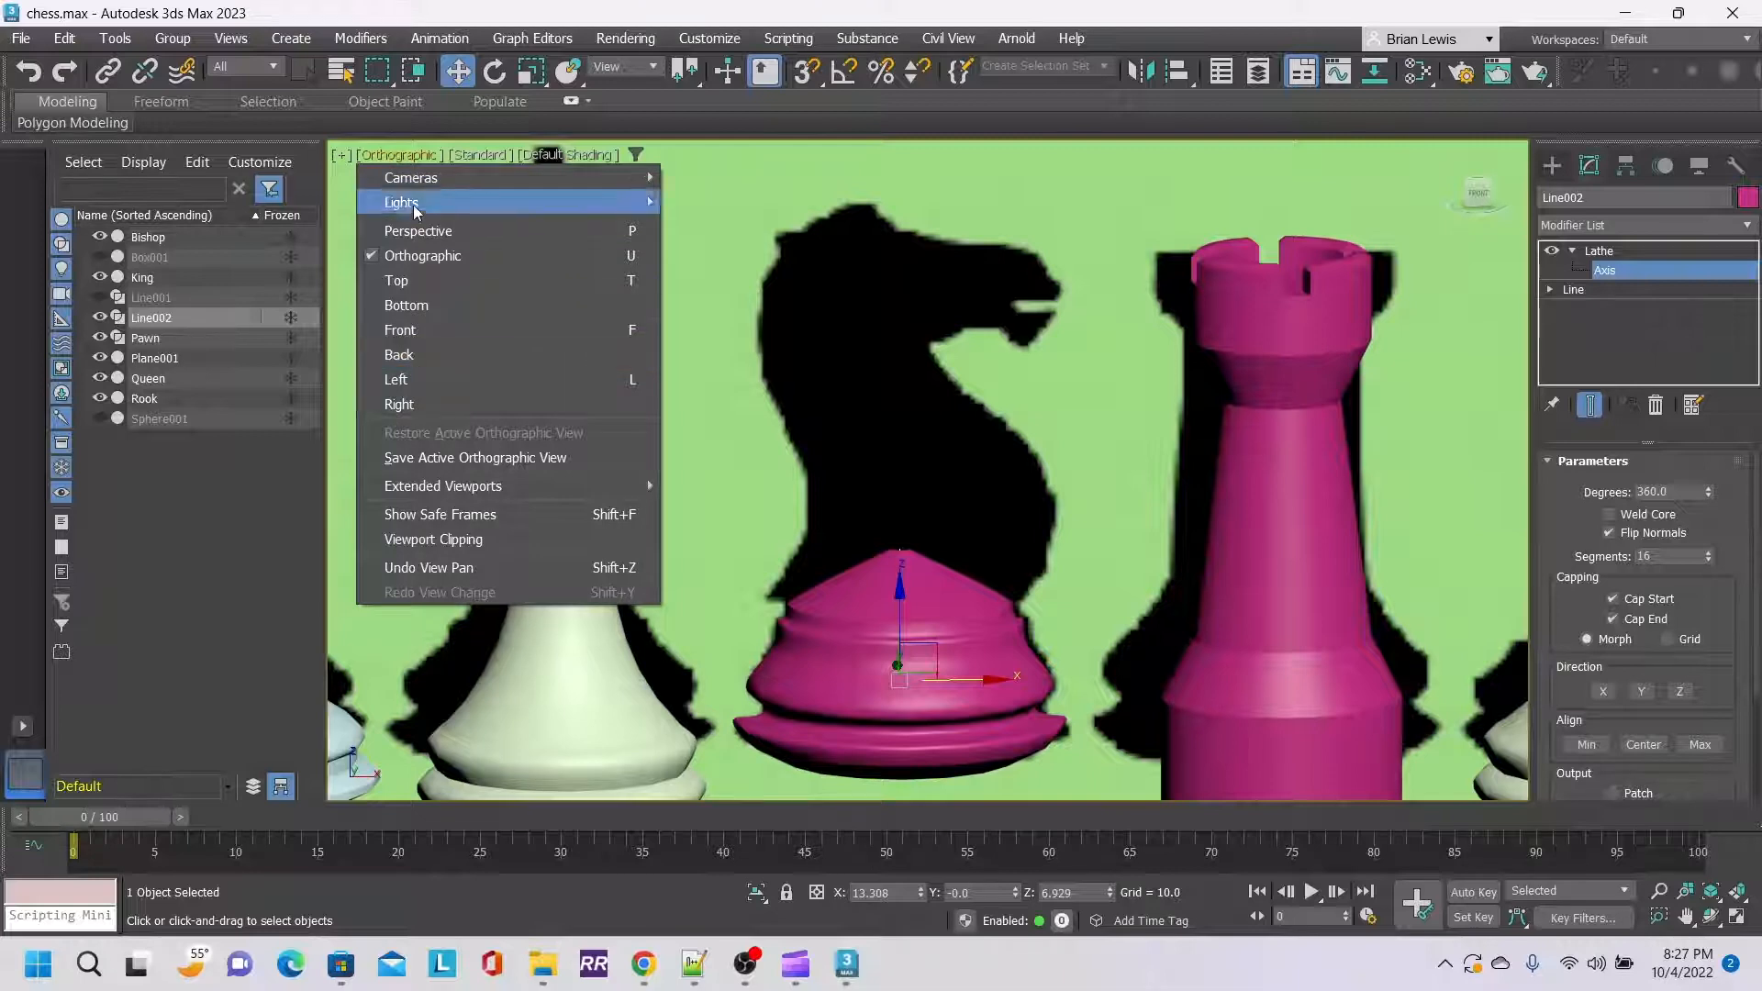
{"action": "left_click", "coordinate": [415, 330]}
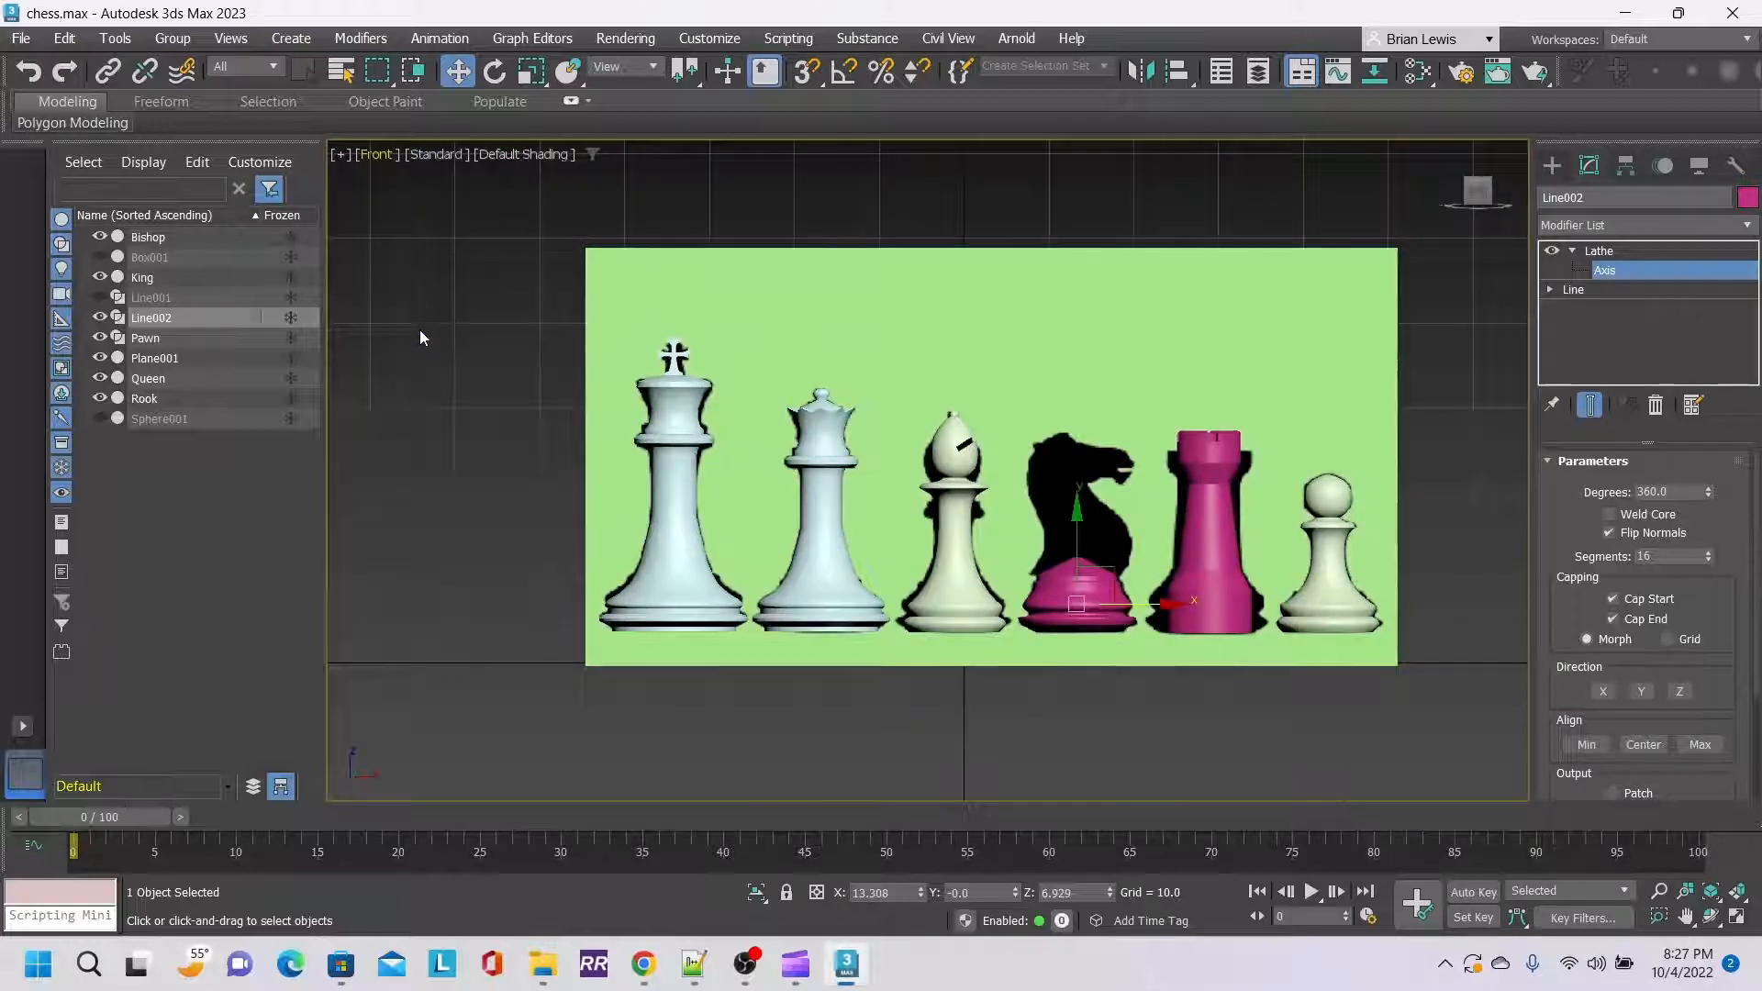
{"action": "left_click", "coordinate": [340, 153]}
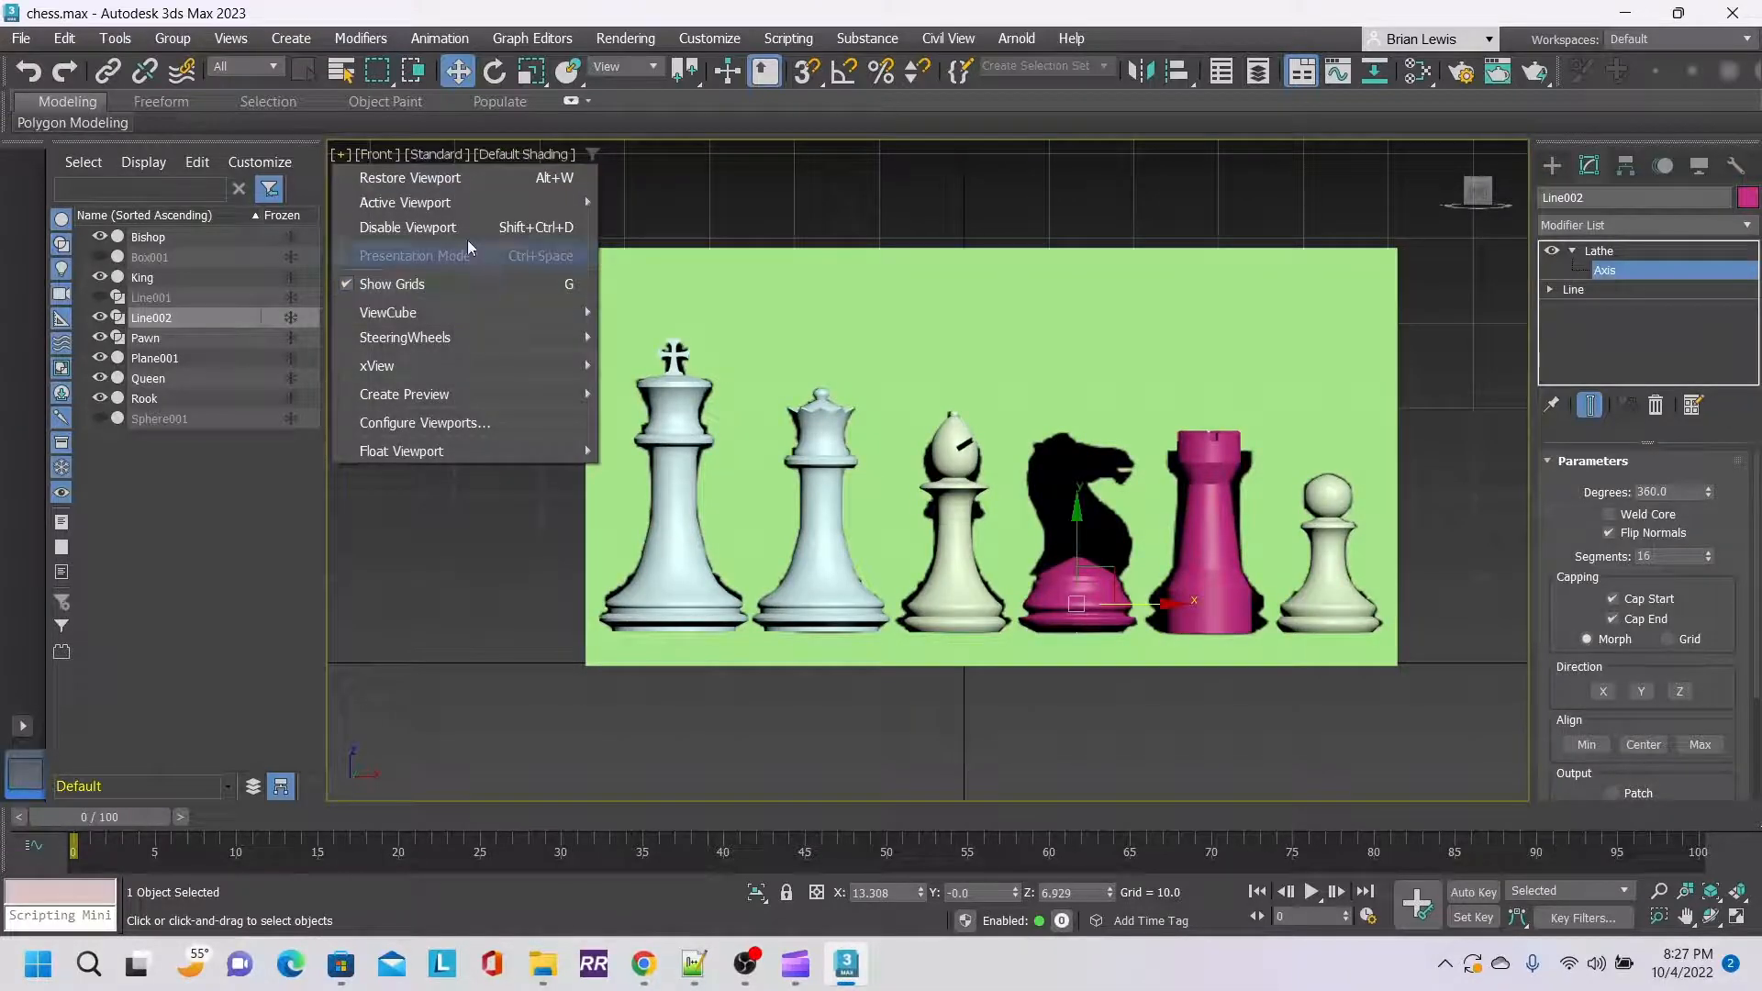
{"action": "left_click", "coordinate": [395, 180]}
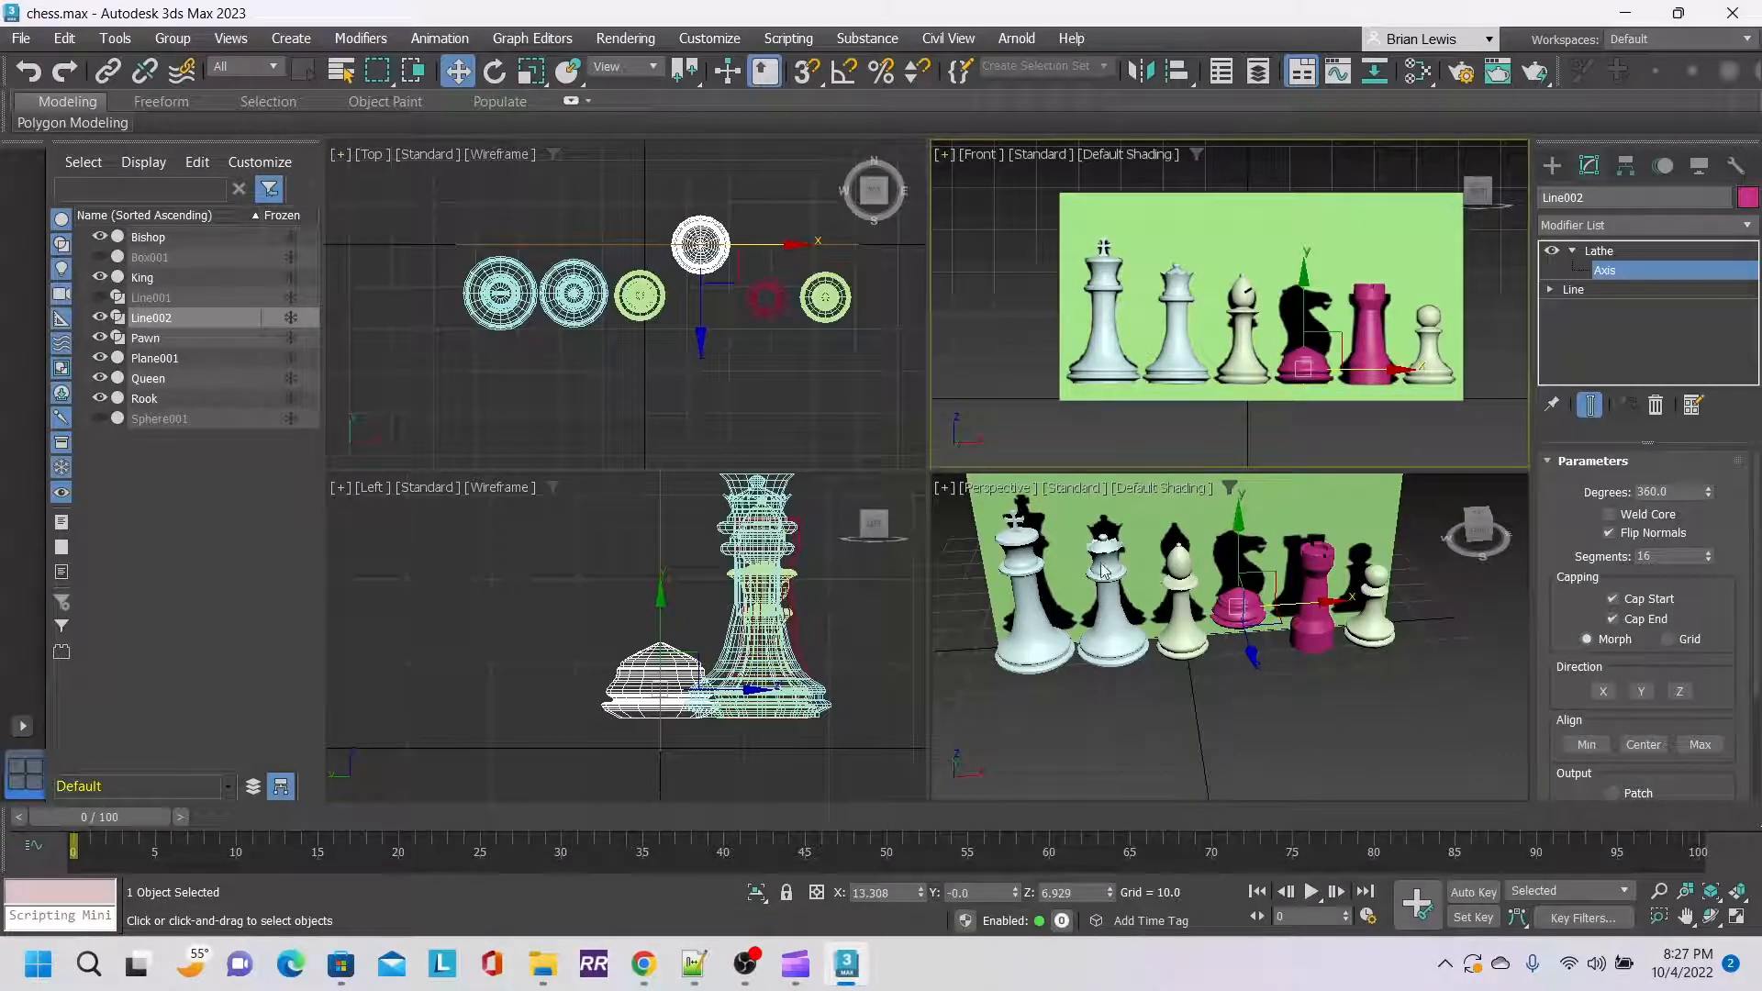
Try to move the knight base along Y into line with the other chess pieces in the Top view.
{"action": "right_click", "coordinate": [731, 205]}
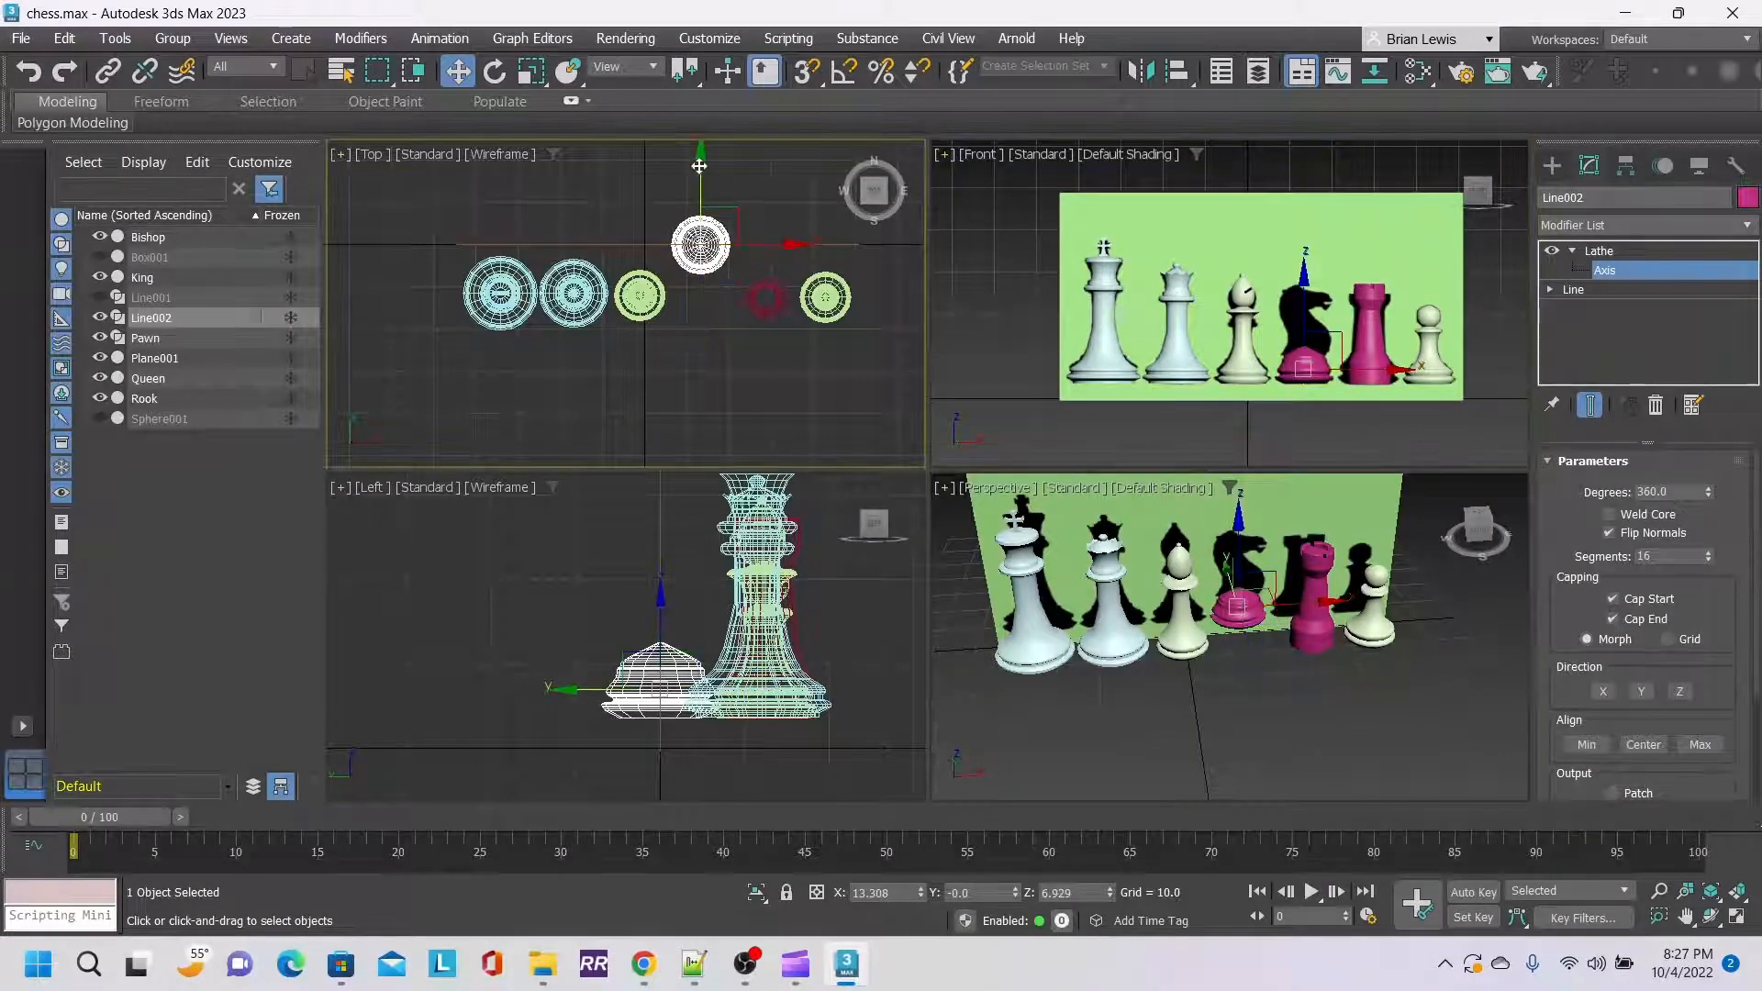
{"action": "left_click_drag", "start_coordinate": [700, 174], "coordinate": [701, 212]}
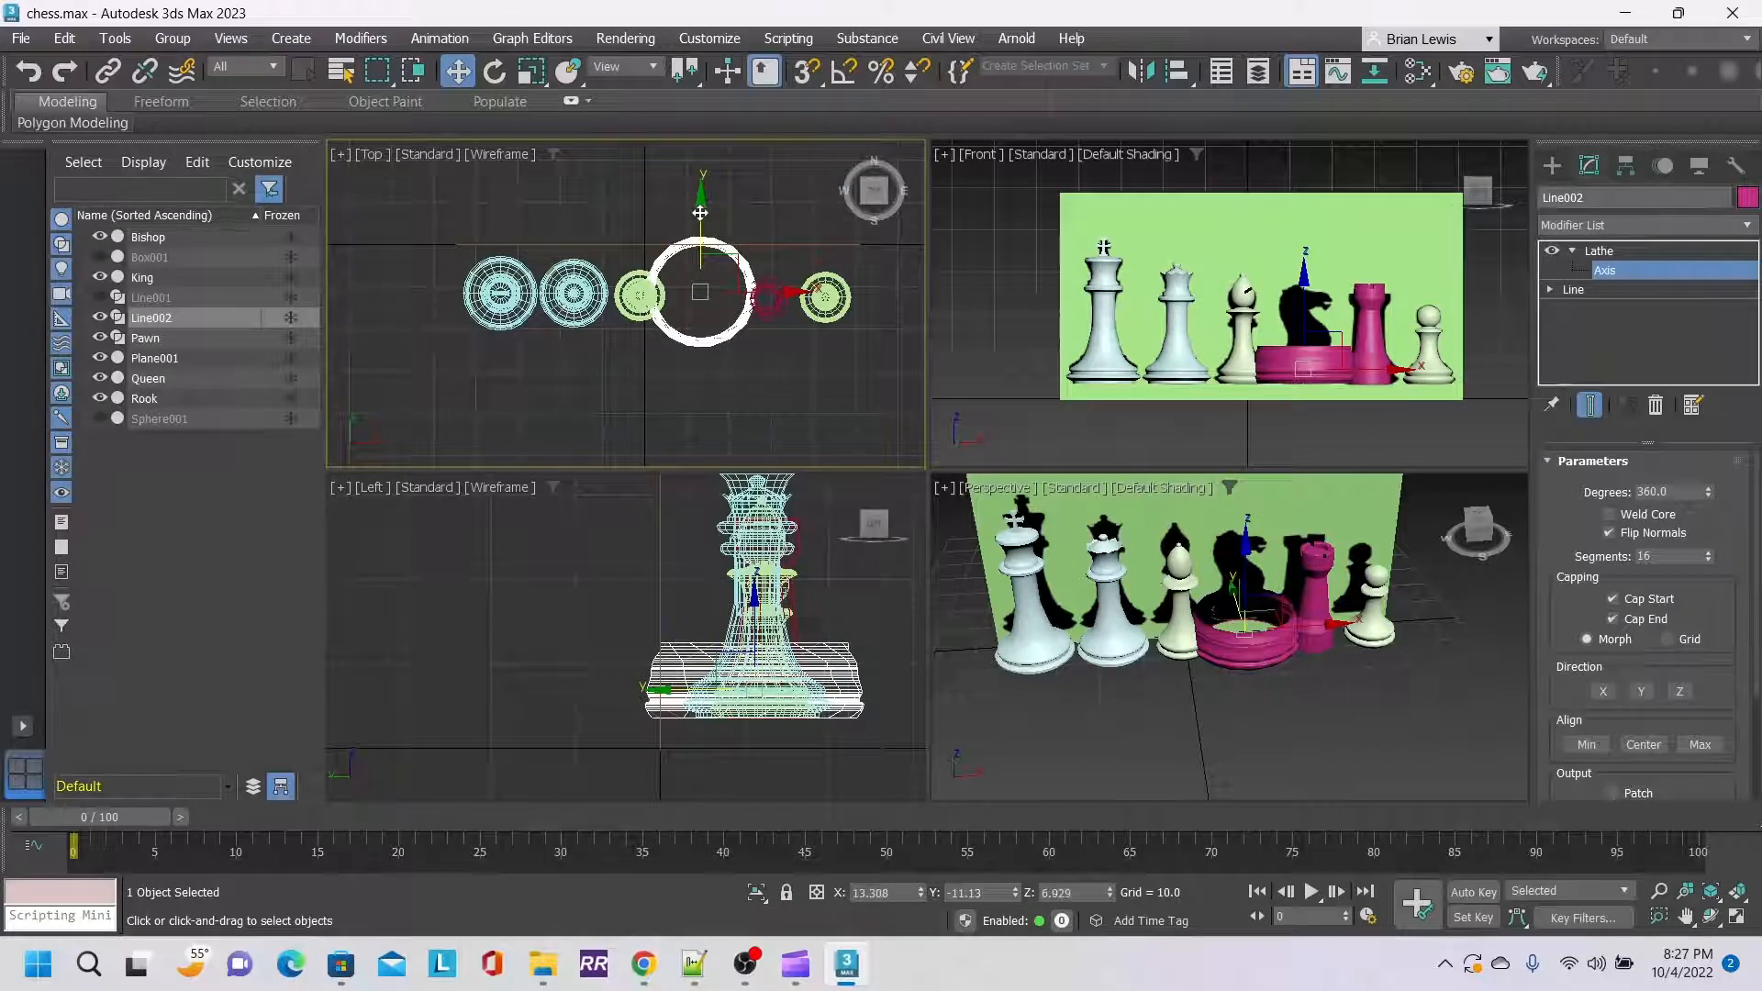
{"action": "key", "text": "ctrl+z"}
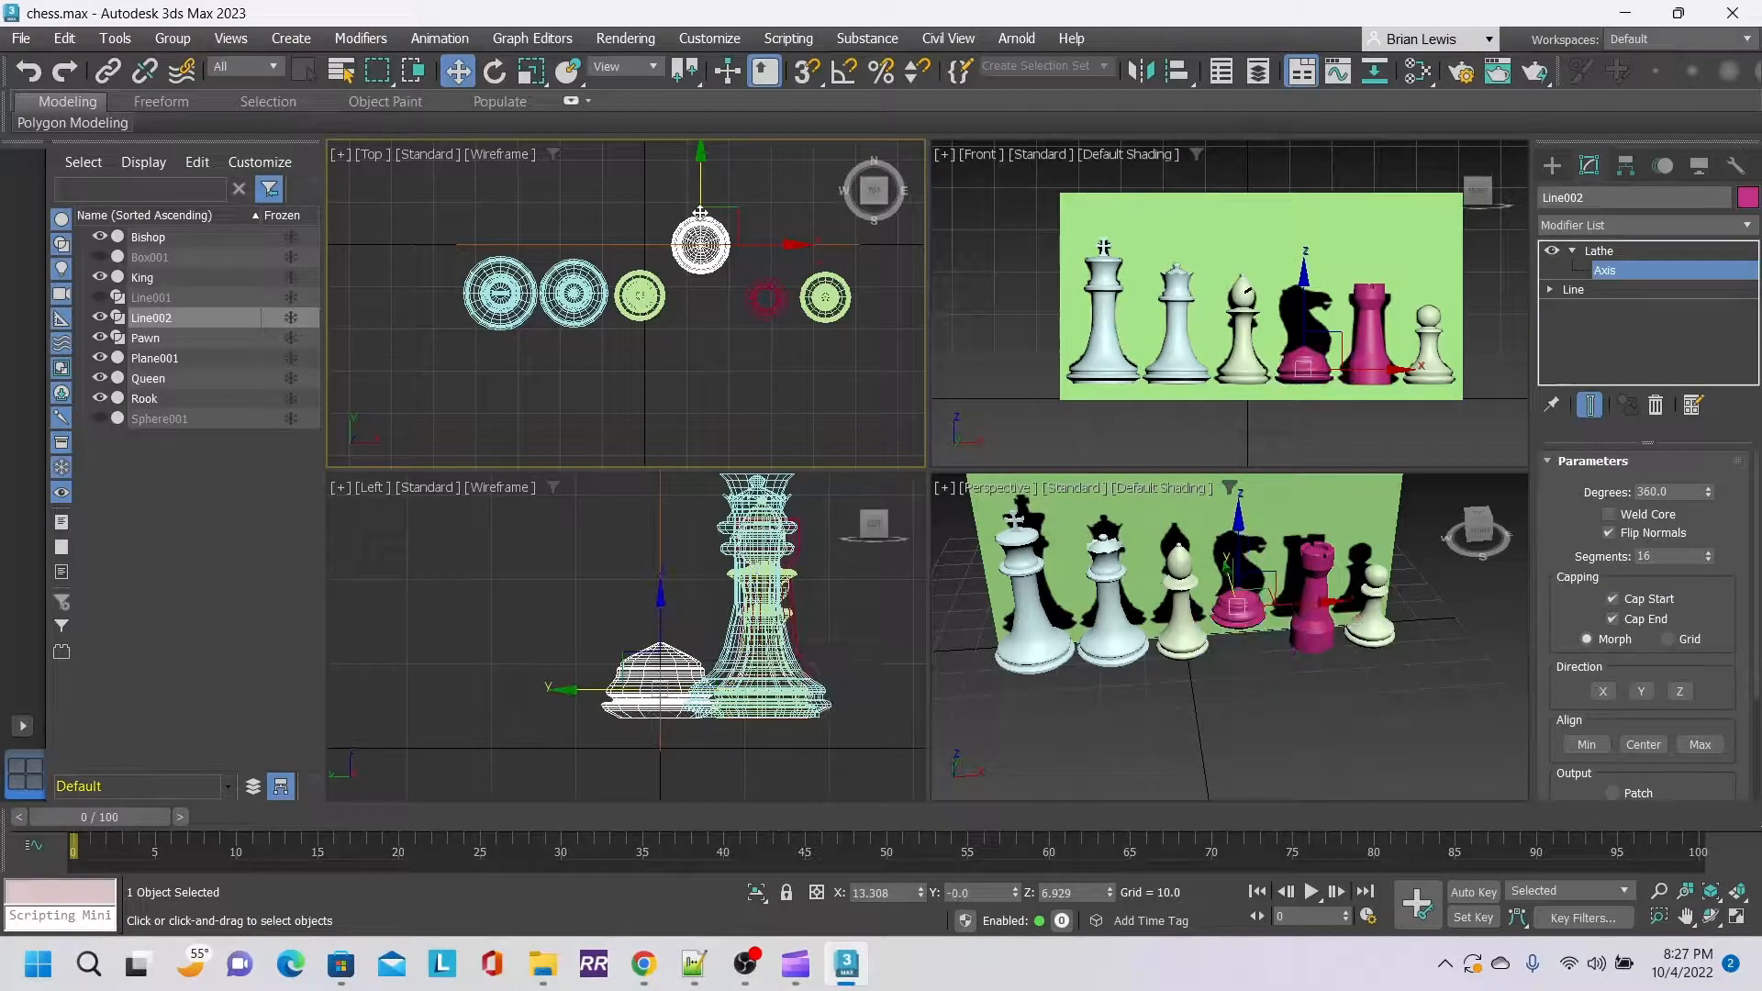
Move the whole lathed knight base along Y to about -11.8, in line with the other chess pieces.
{"action": "left_click", "coordinate": [1667, 253]}
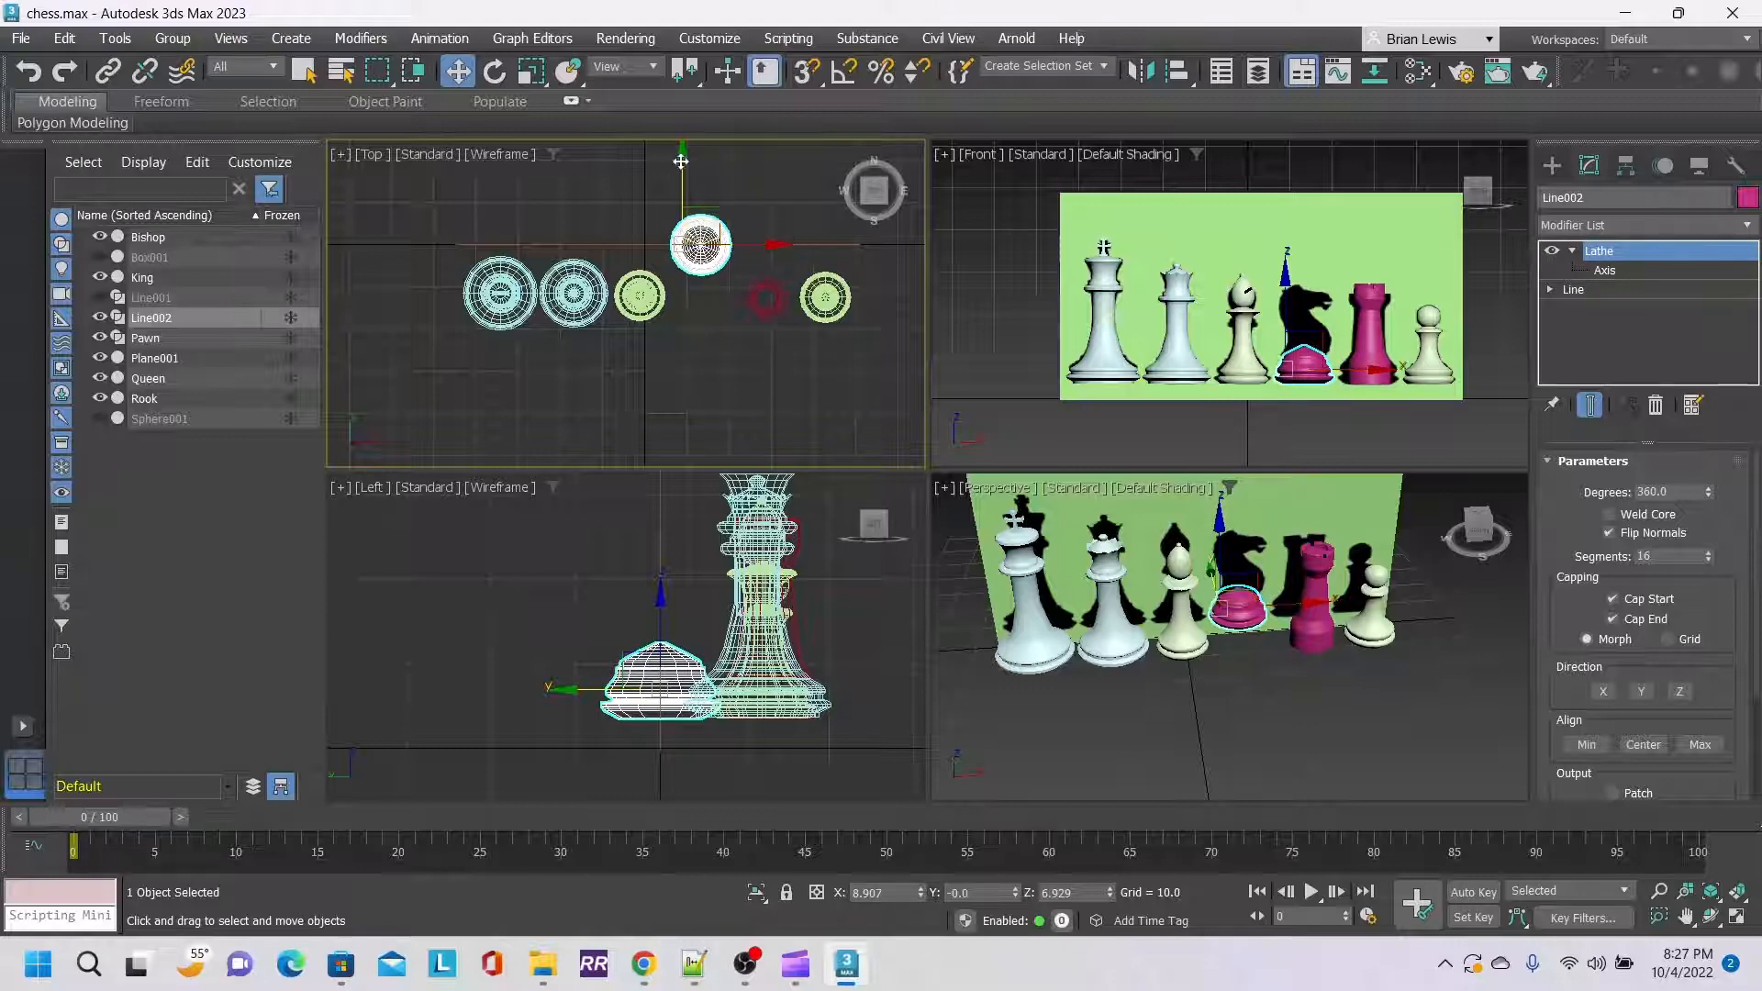
{"action": "left_click_drag", "start_coordinate": [680, 161], "coordinate": [688, 211]}
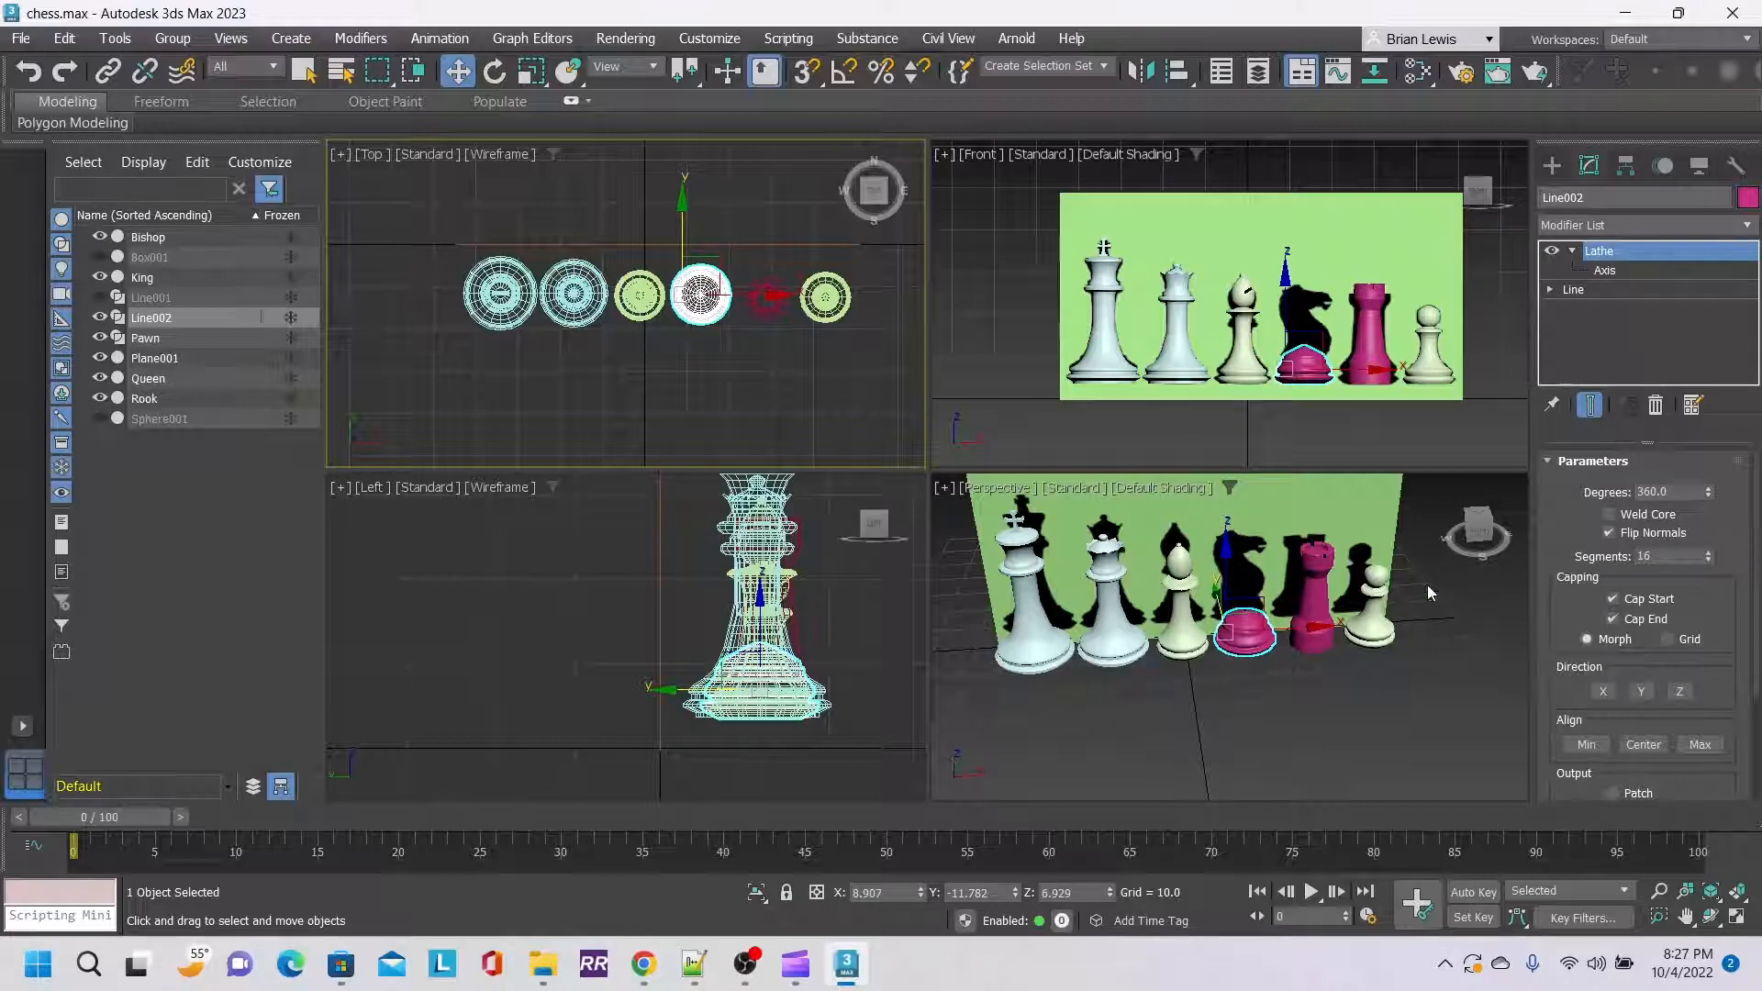
Examine the knight base's pointed top and open underside up close in the Perspective and Top views.
{"action": "mouse_move", "coordinate": [1465, 542]}
{"action": "left_mouse_down"}
{"action": "mouse_move", "coordinate": [1456, 567]}
{"action": "mouse_move", "coordinate": [1483, 553]}
{"action": "left_mouse_up"}
{"action": "scroll", "coordinate": [1239, 626], "scroll_direction": "up", "scroll_amount": 6}
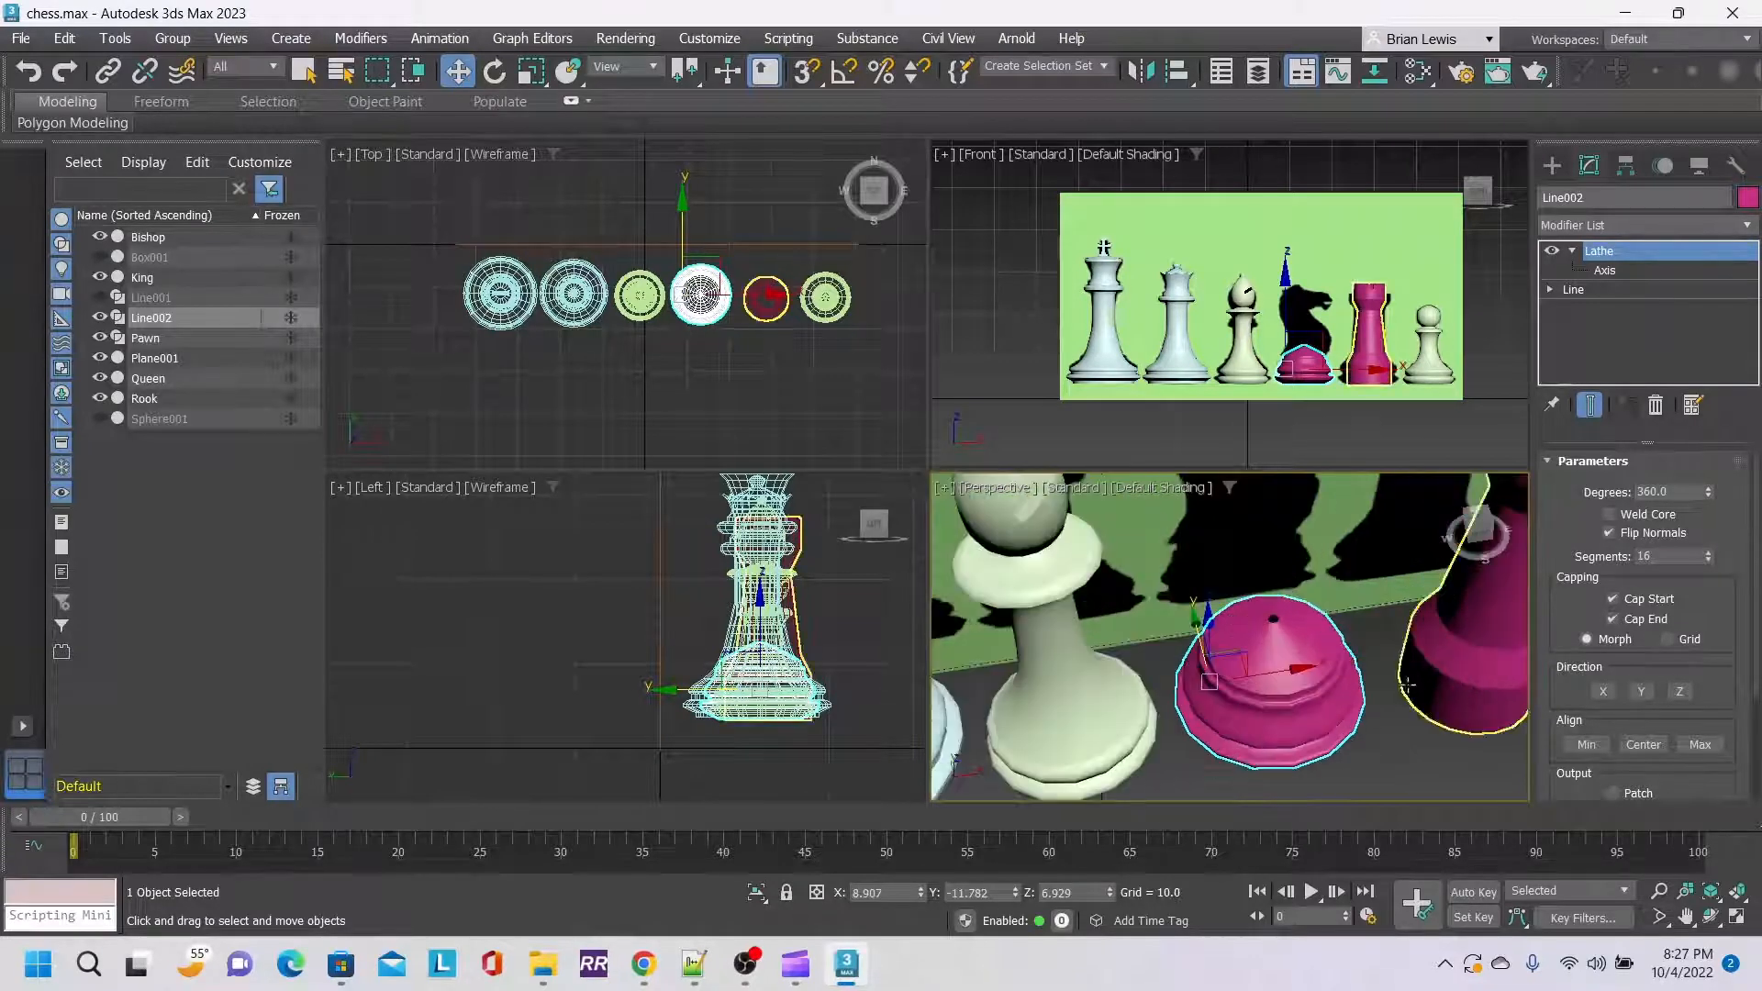
{"action": "scroll", "coordinate": [1366, 675], "scroll_direction": "up", "scroll_amount": 2}
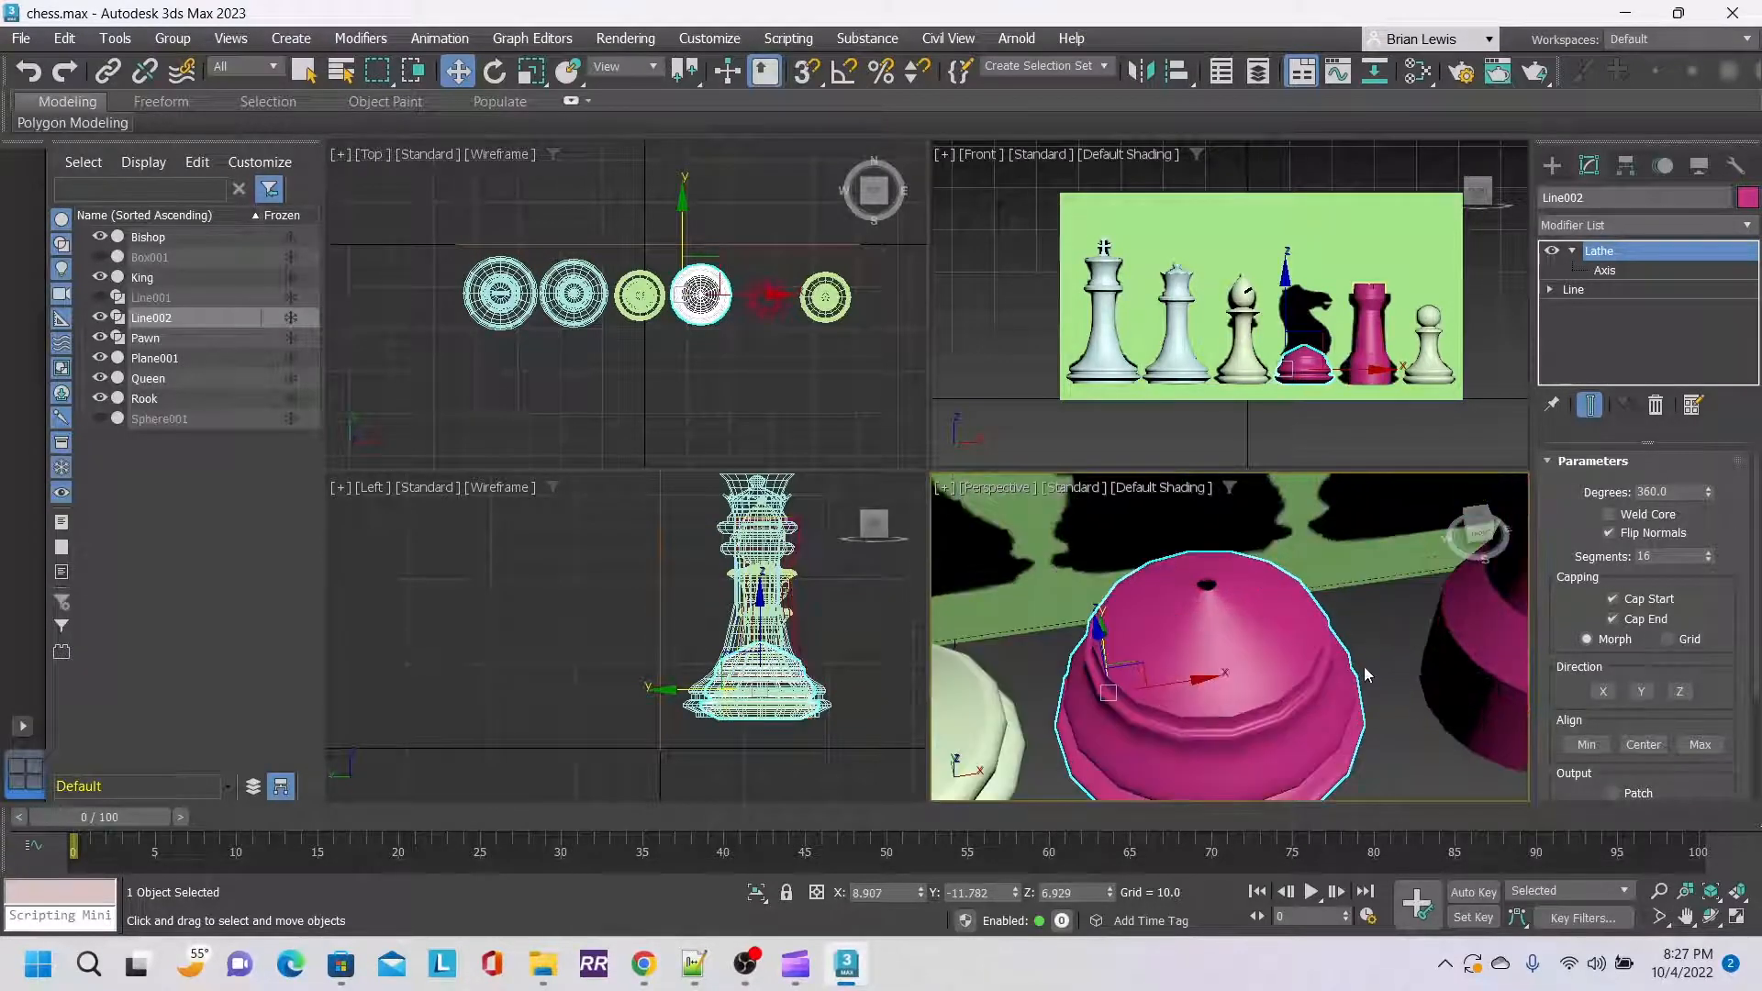
{"action": "left_click", "coordinate": [1478, 528]}
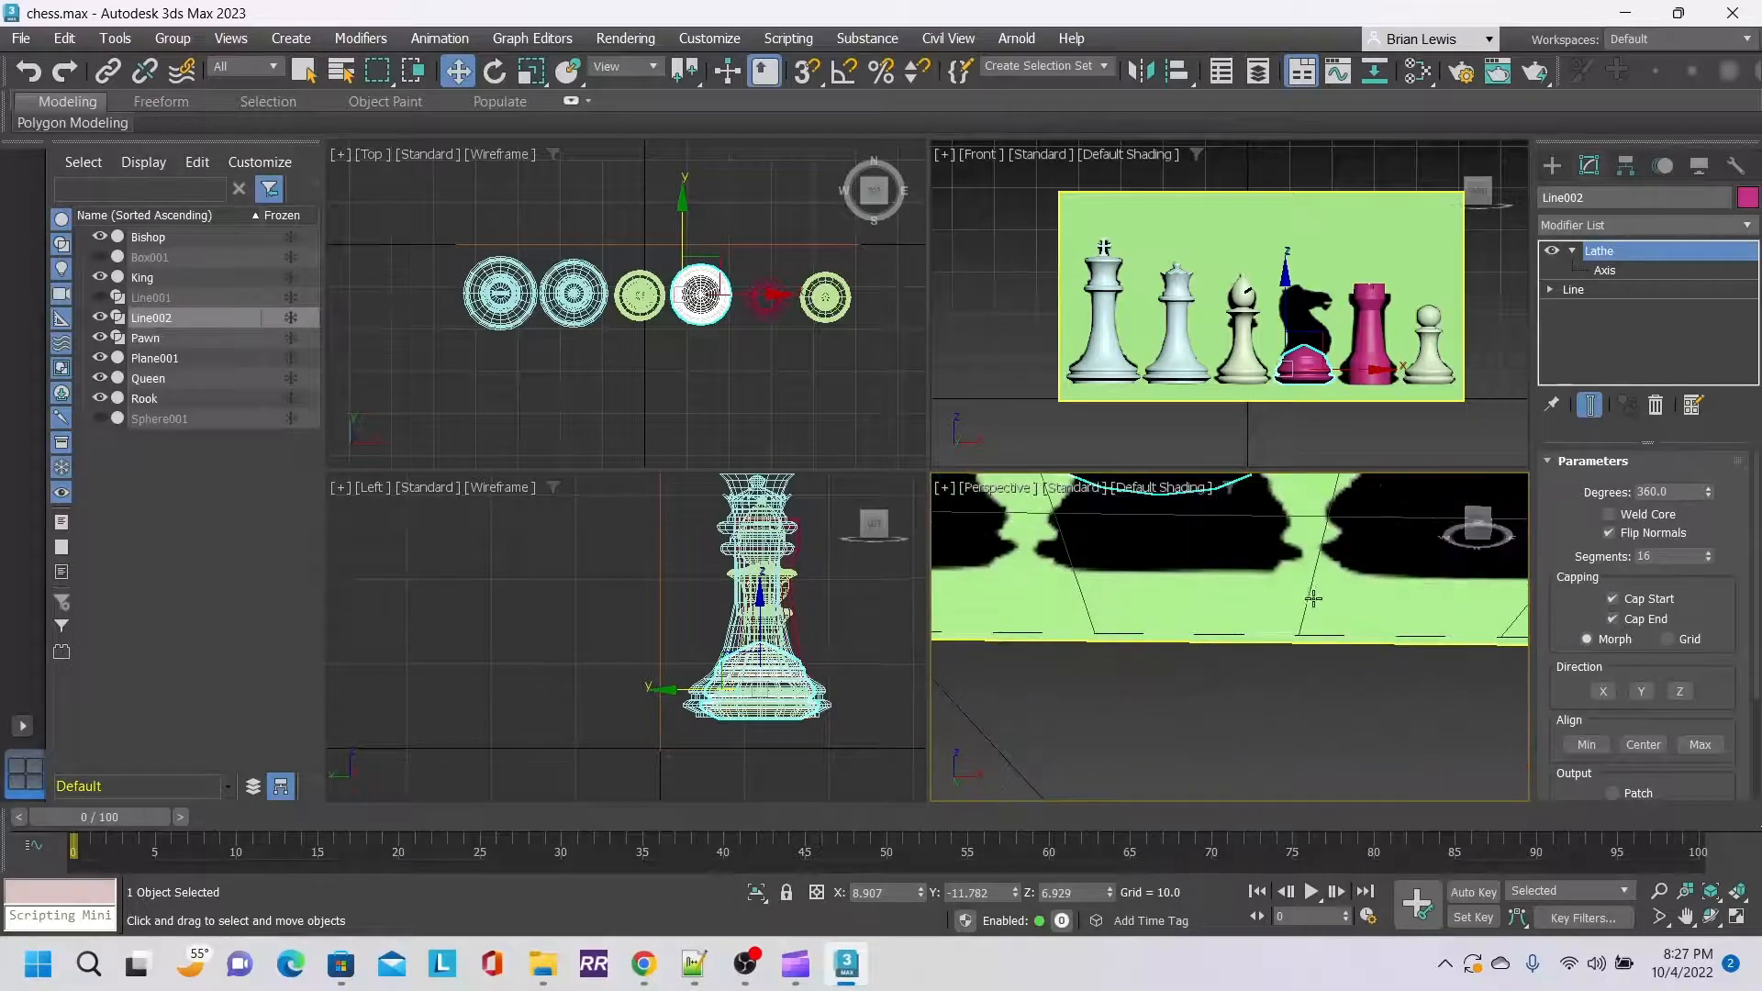
{"action": "scroll", "coordinate": [1365, 578], "scroll_direction": "up", "scroll_amount": 4}
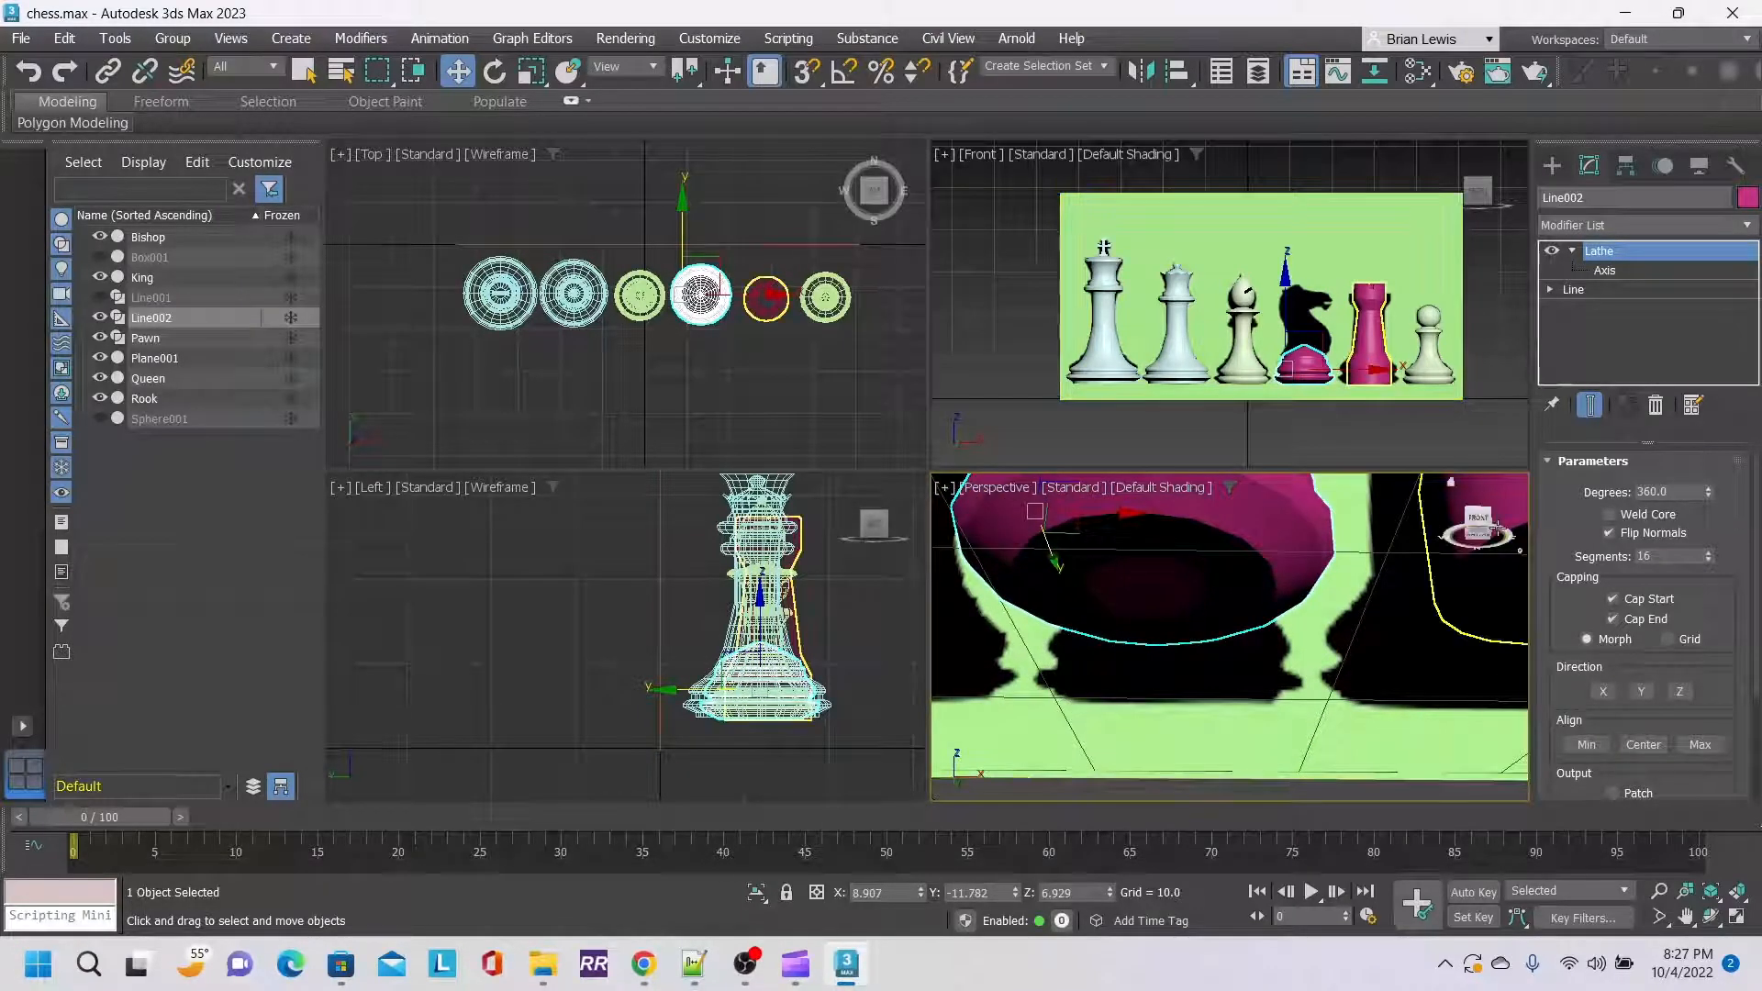
{"action": "mouse_move", "coordinate": [1487, 536]}
{"action": "left_mouse_down"}
{"action": "mouse_move", "coordinate": [1471, 520]}
{"action": "mouse_move", "coordinate": [1486, 516]}
{"action": "mouse_move", "coordinate": [1479, 542]}
{"action": "left_mouse_up"}
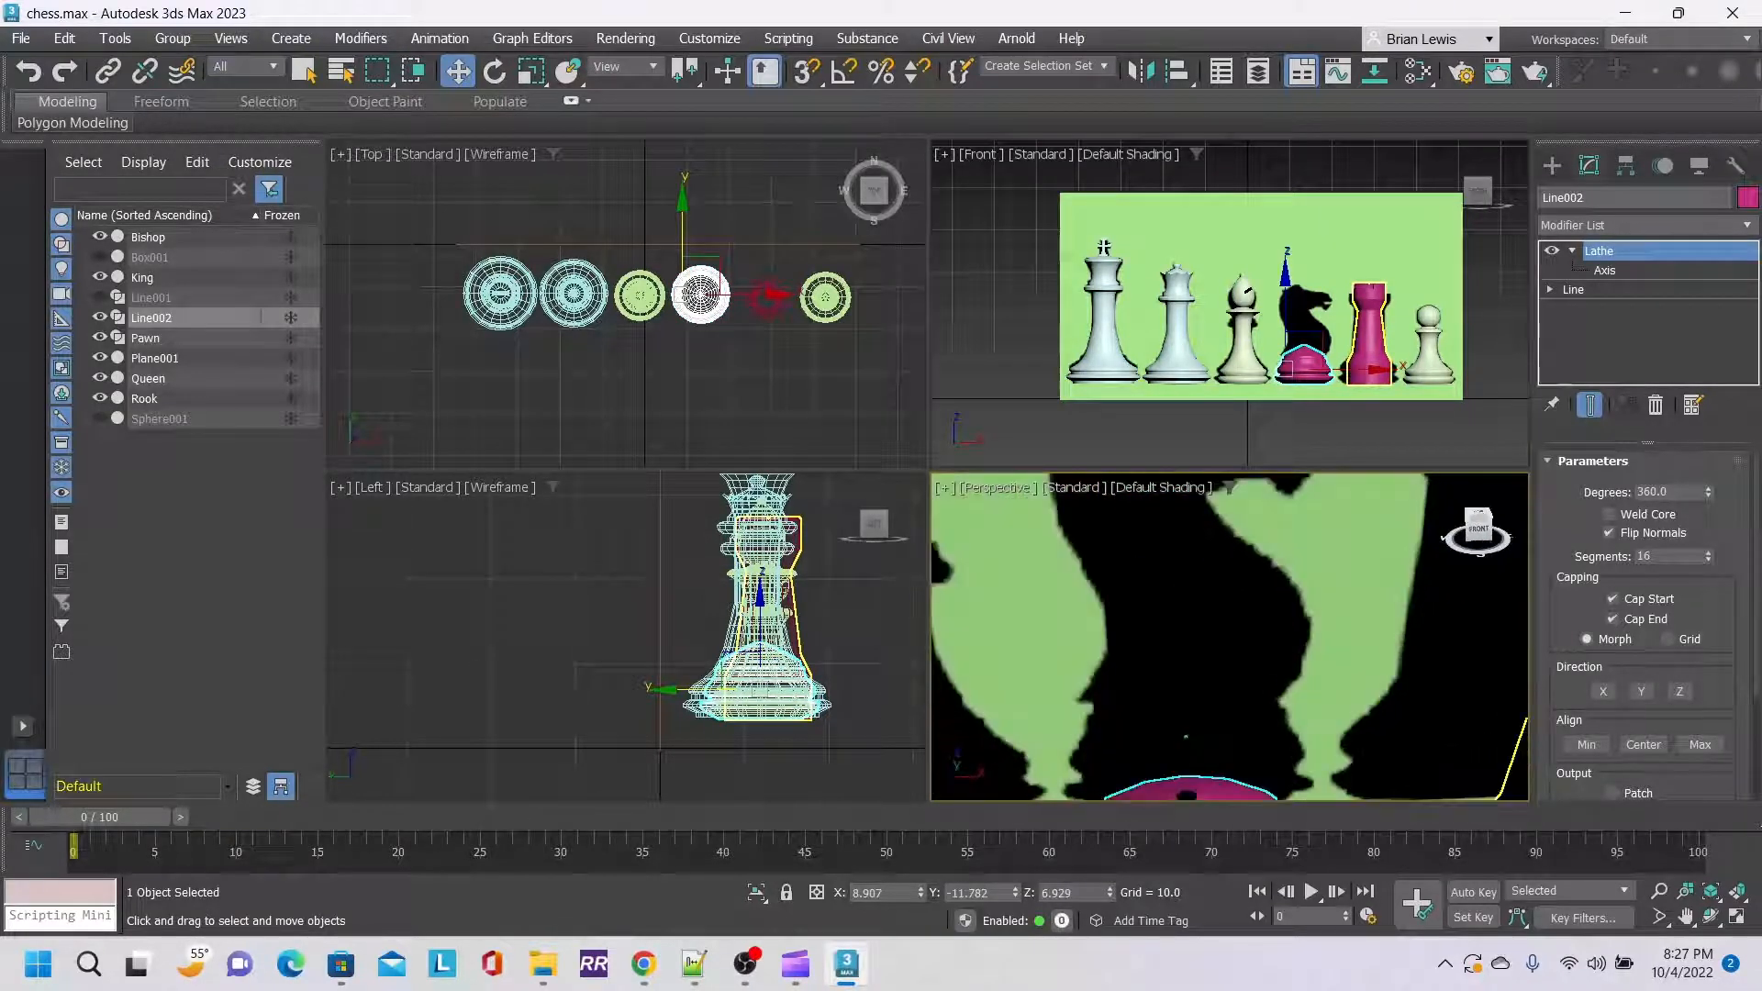
{"action": "middle_click_drag", "start_coordinate": [1258, 688], "coordinate": [1262, 557]}
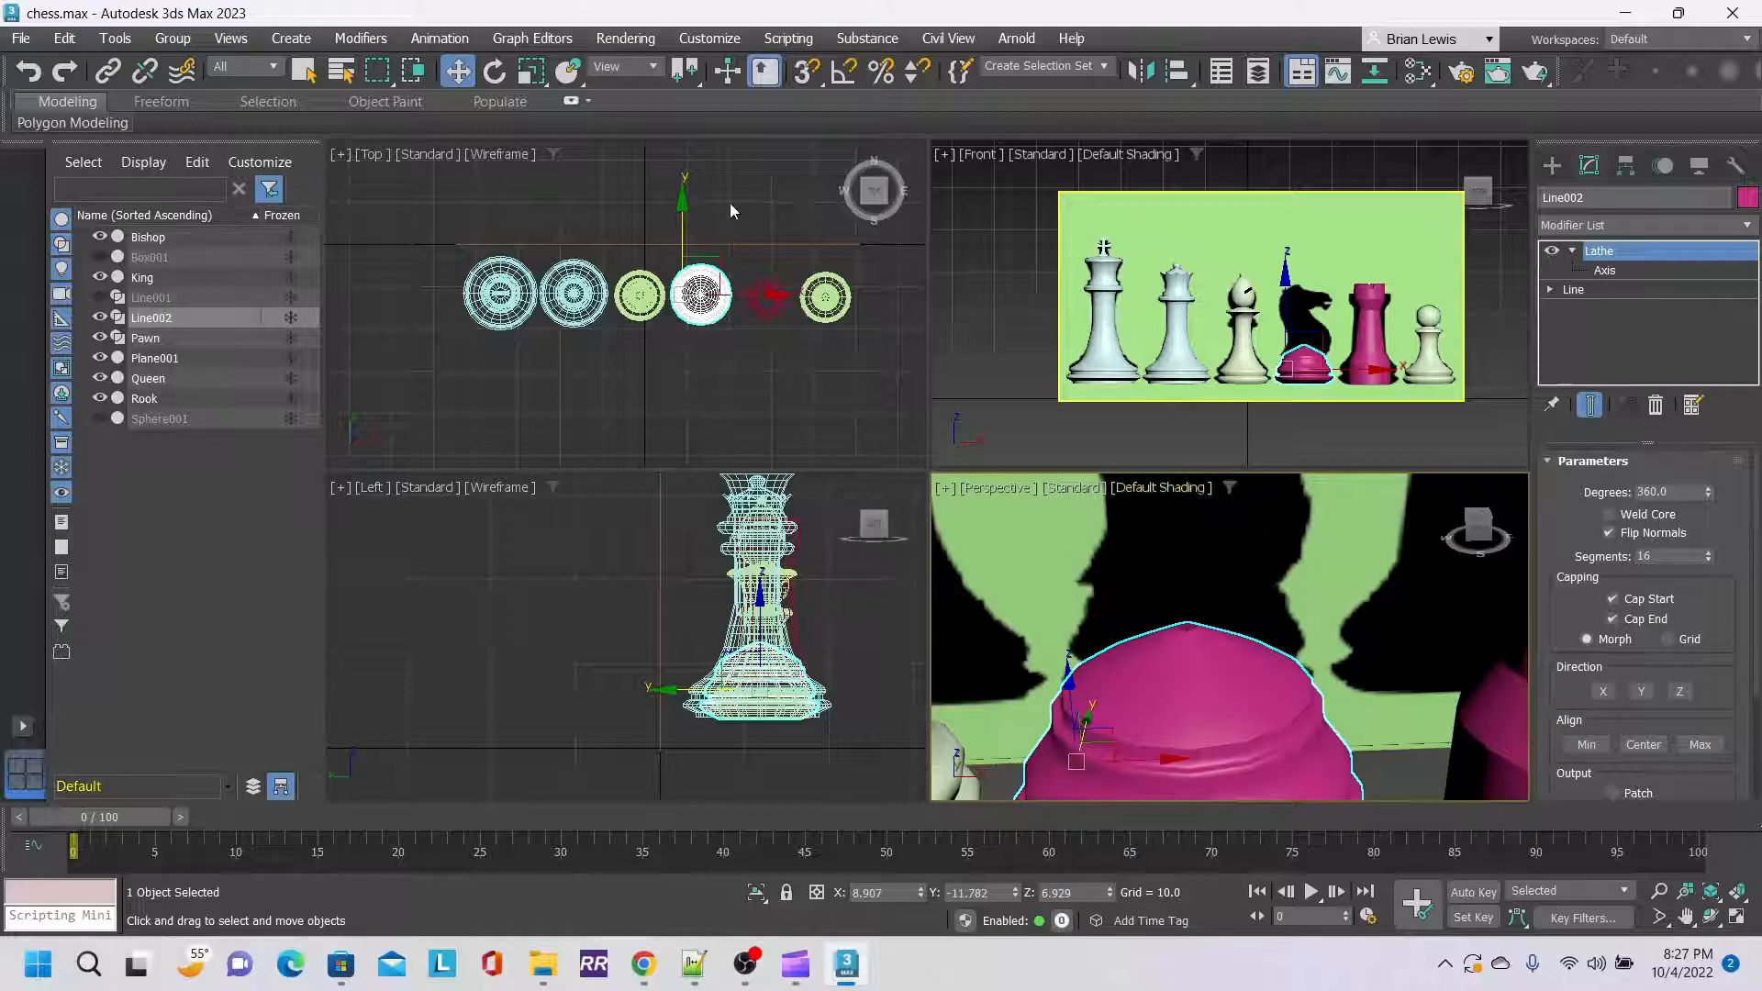
{"action": "scroll", "coordinate": [698, 294], "scroll_direction": "up", "scroll_amount": 6}
{"action": "scroll", "coordinate": [690, 292], "scroll_direction": "up", "scroll_amount": 4}
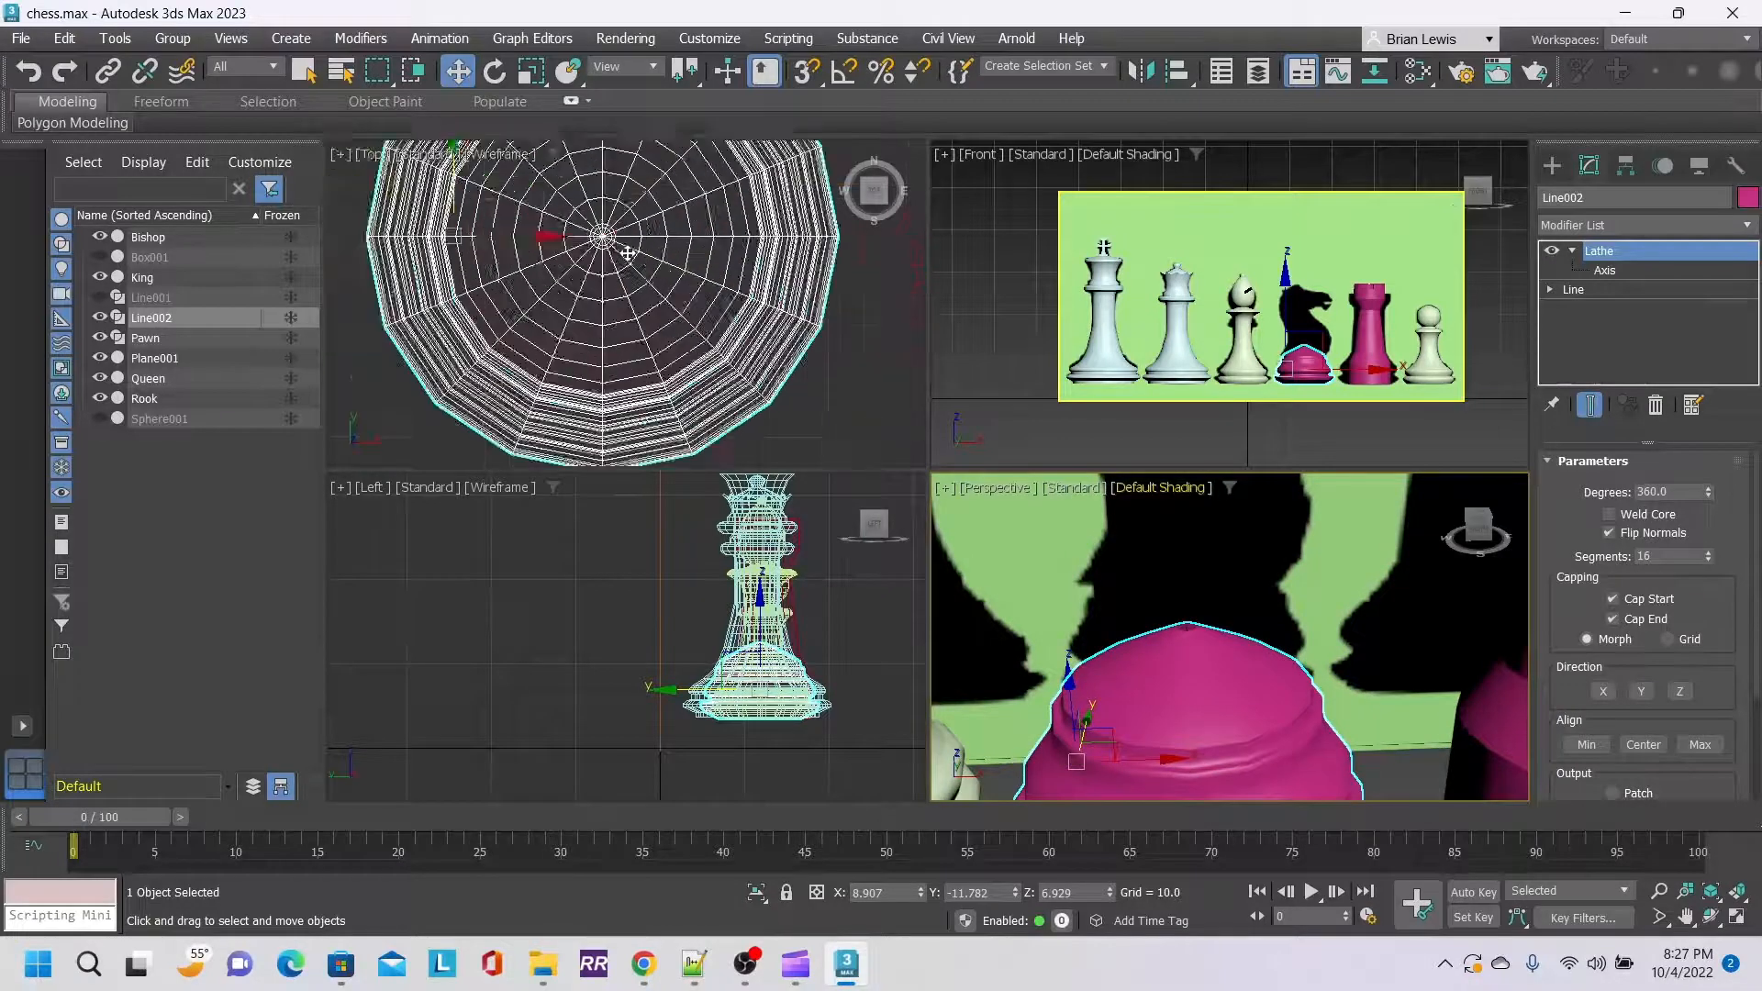
Add an Edit Poly modifier to the knight base and switch to Polygon sub-object level.
{"action": "left_click", "coordinate": [1743, 225]}
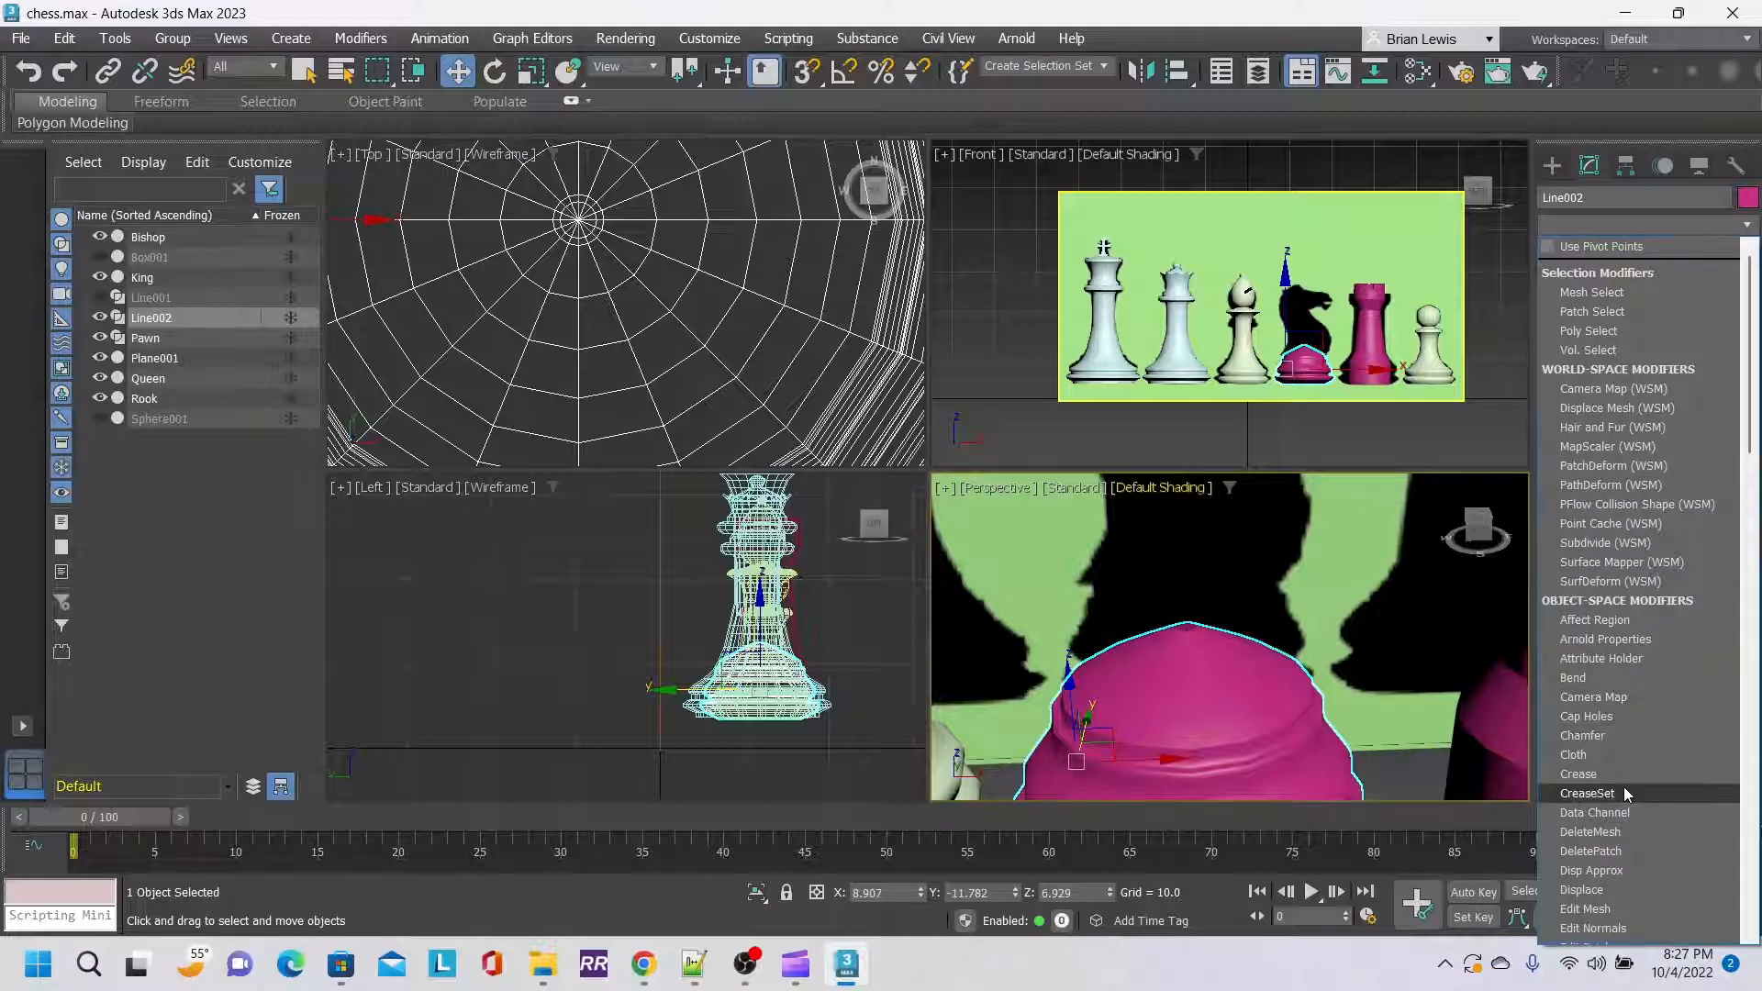
{"action": "scroll", "coordinate": [1648, 874], "scroll_direction": "down", "scroll_amount": 2}
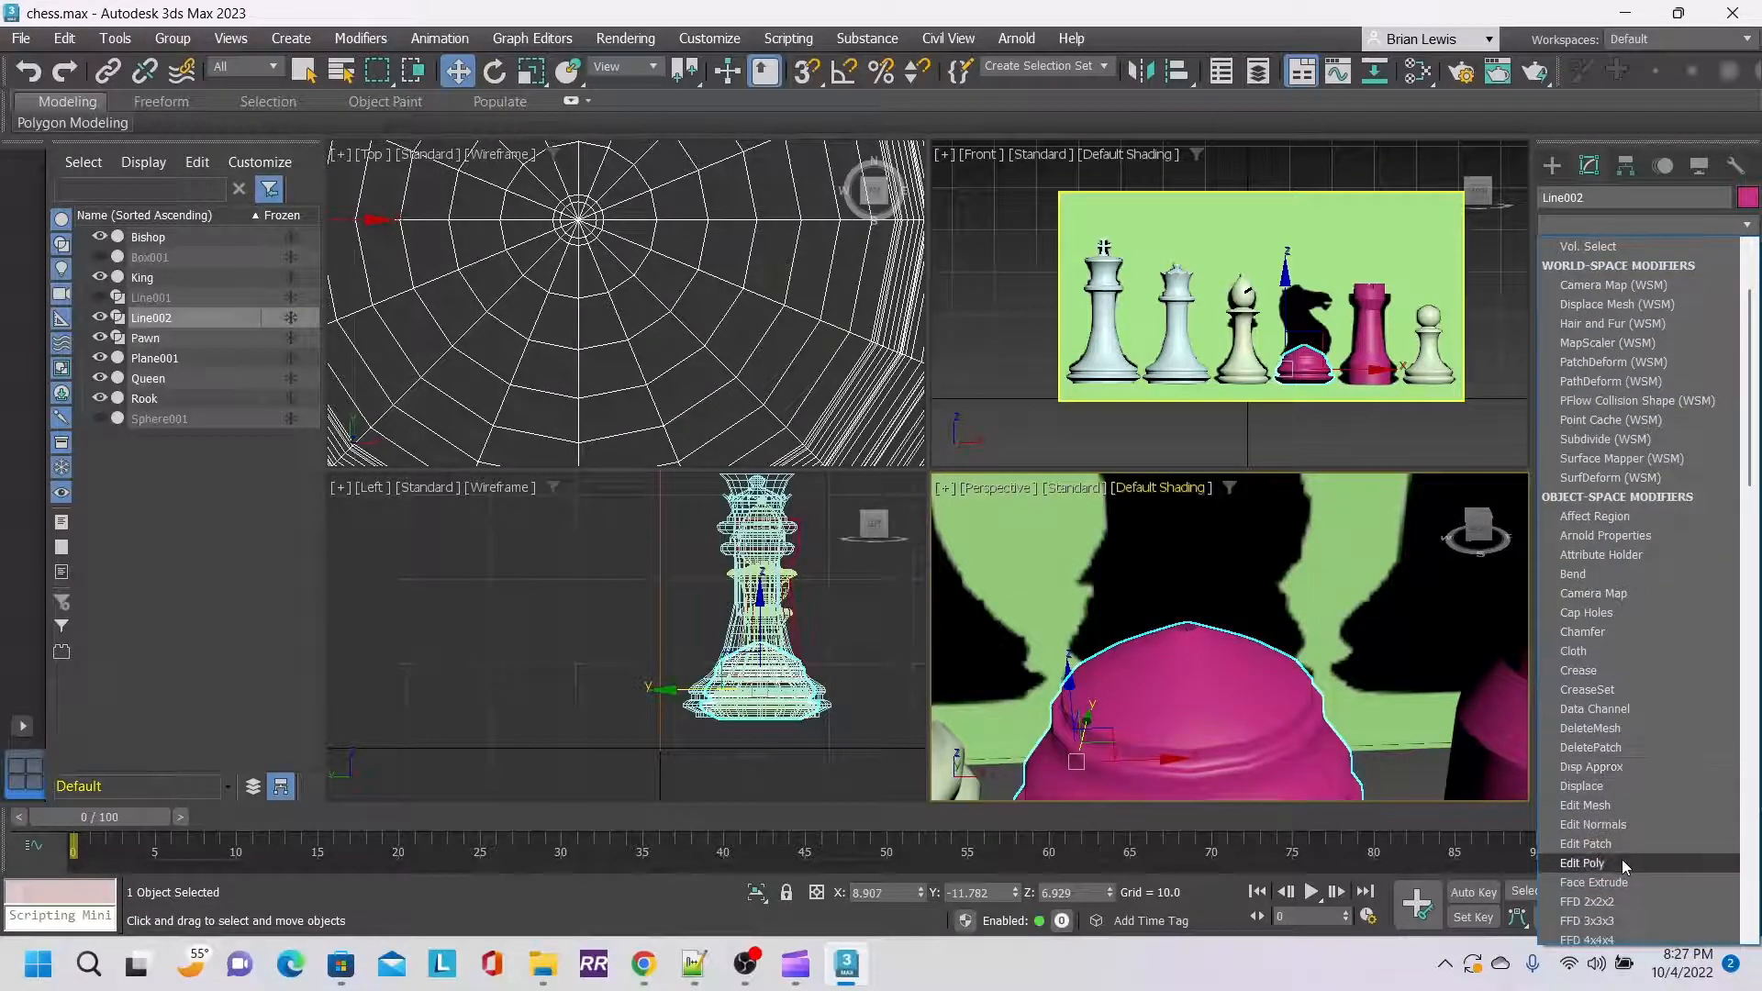
{"action": "left_click", "coordinate": [1621, 859]}
{"action": "left_click", "coordinate": [1663, 642]}
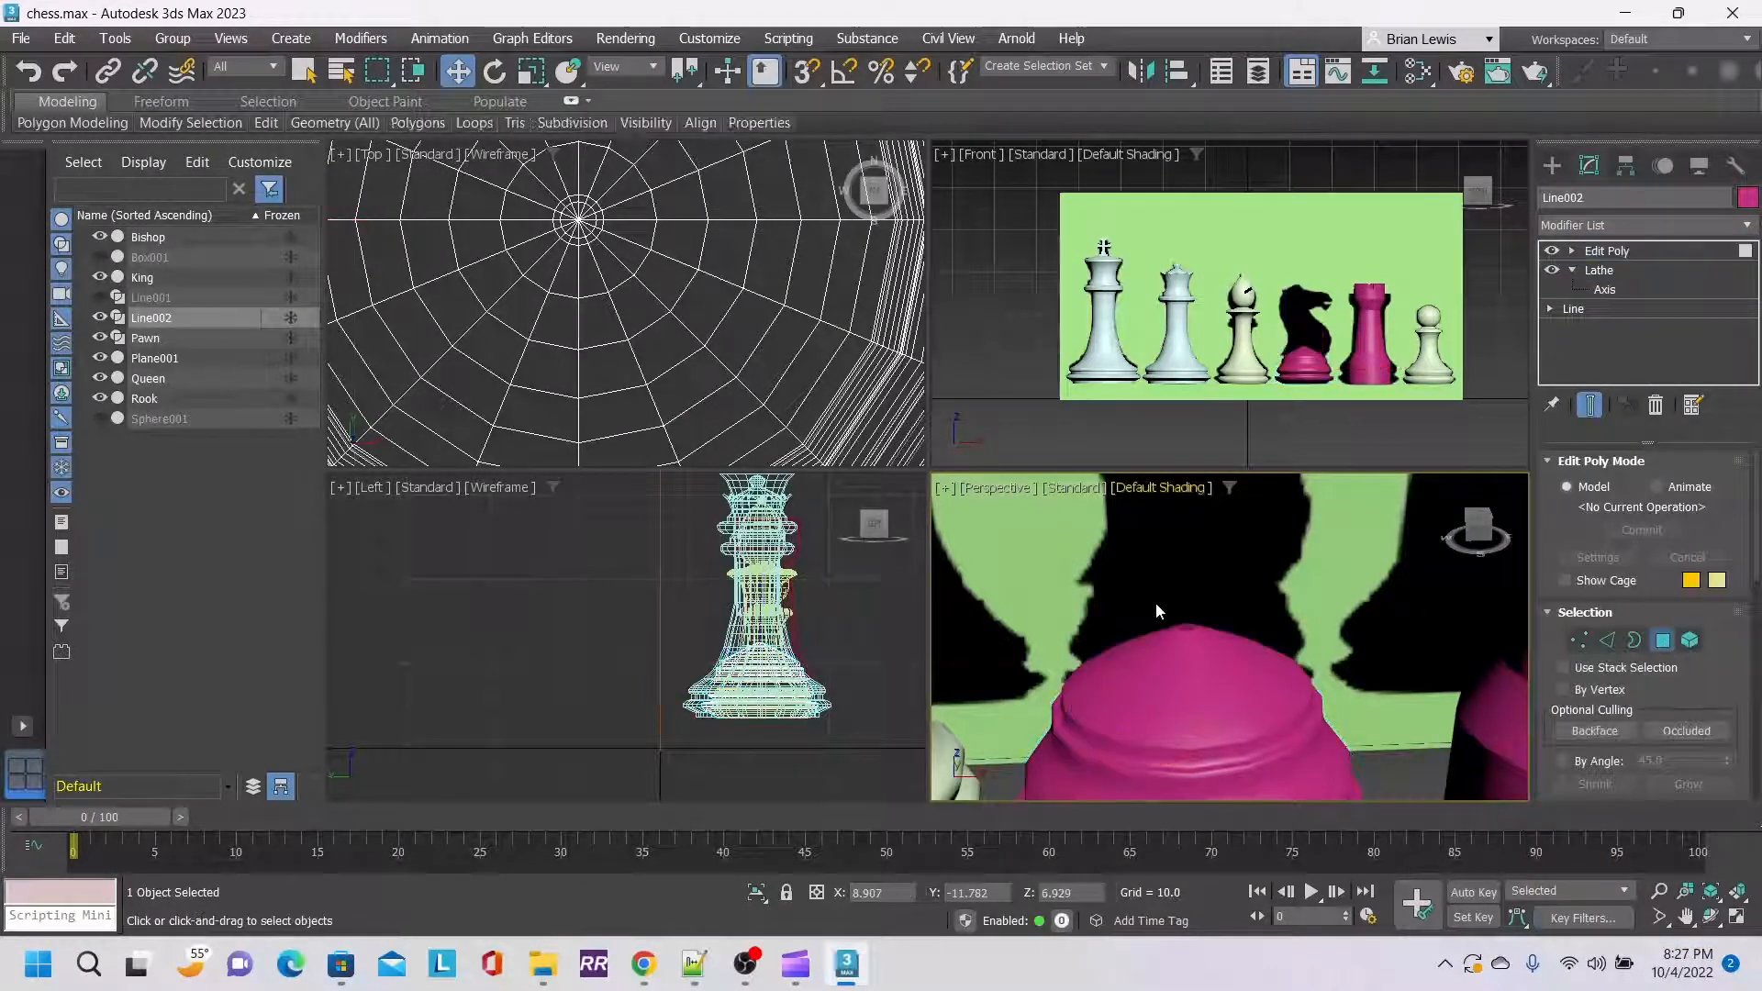
Try to select the polygons at the base's top hole and on its underside in the Perspective view.
{"action": "left_click", "coordinate": [1186, 627]}
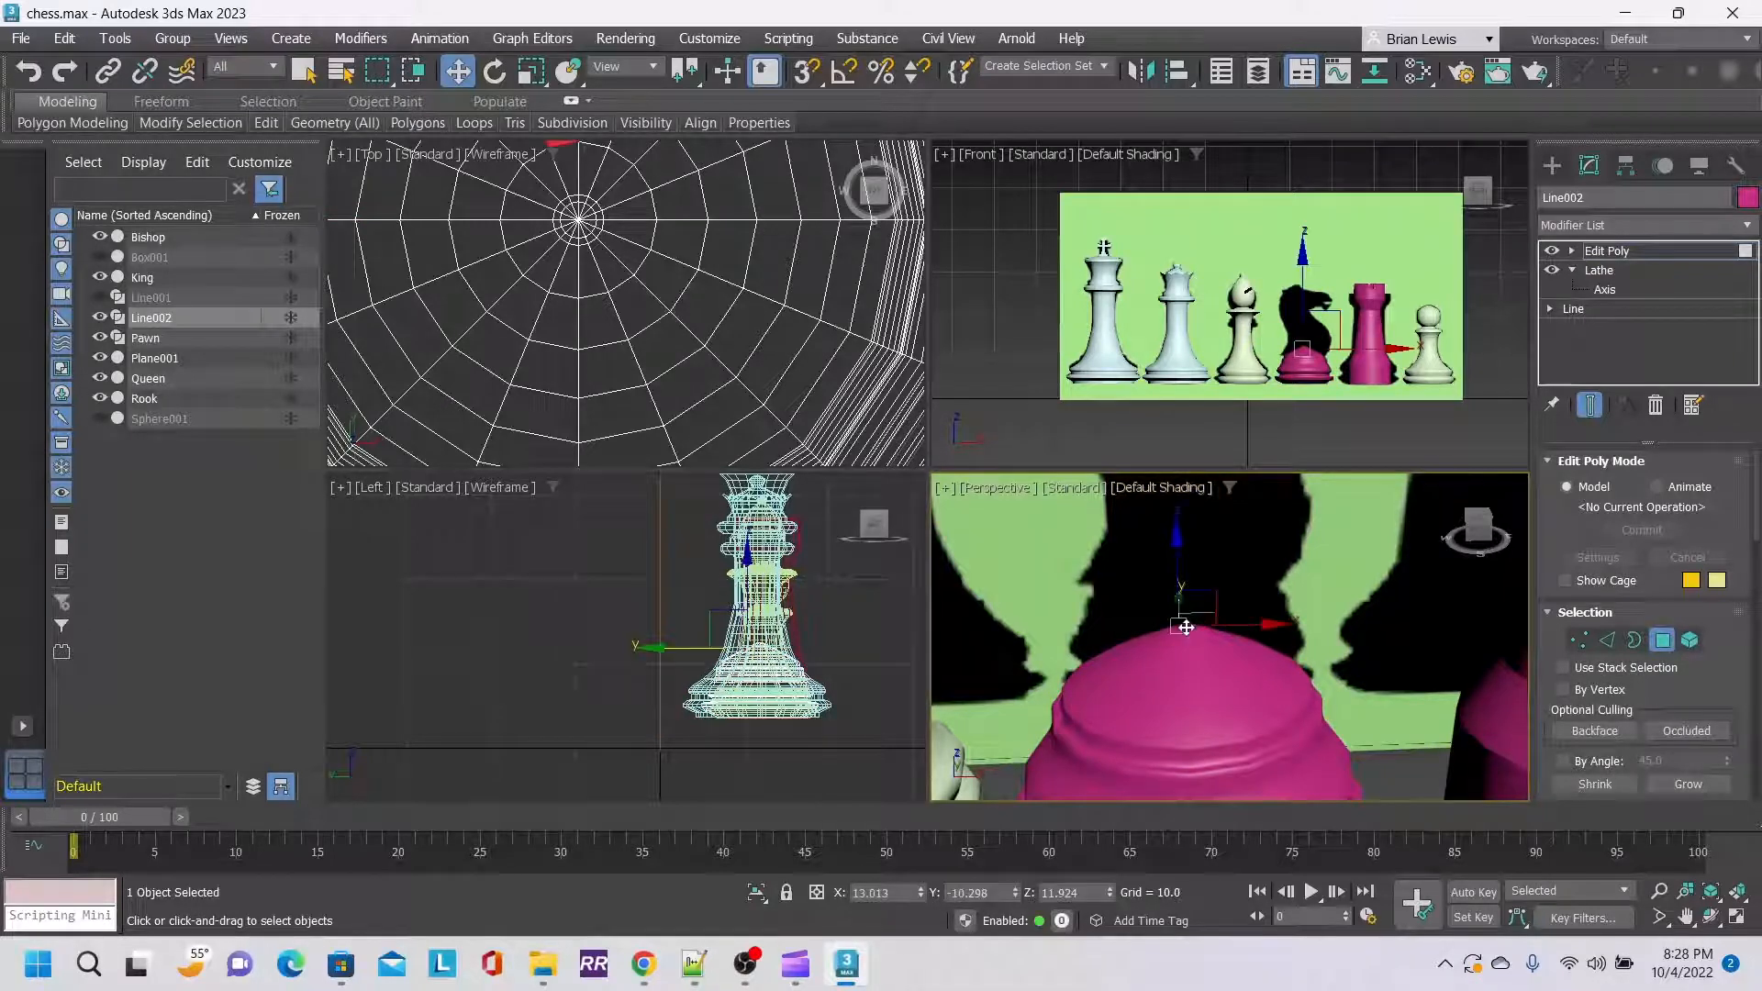
{"action": "middle_click_drag", "start_coordinate": [595, 209], "coordinate": [615, 343]}
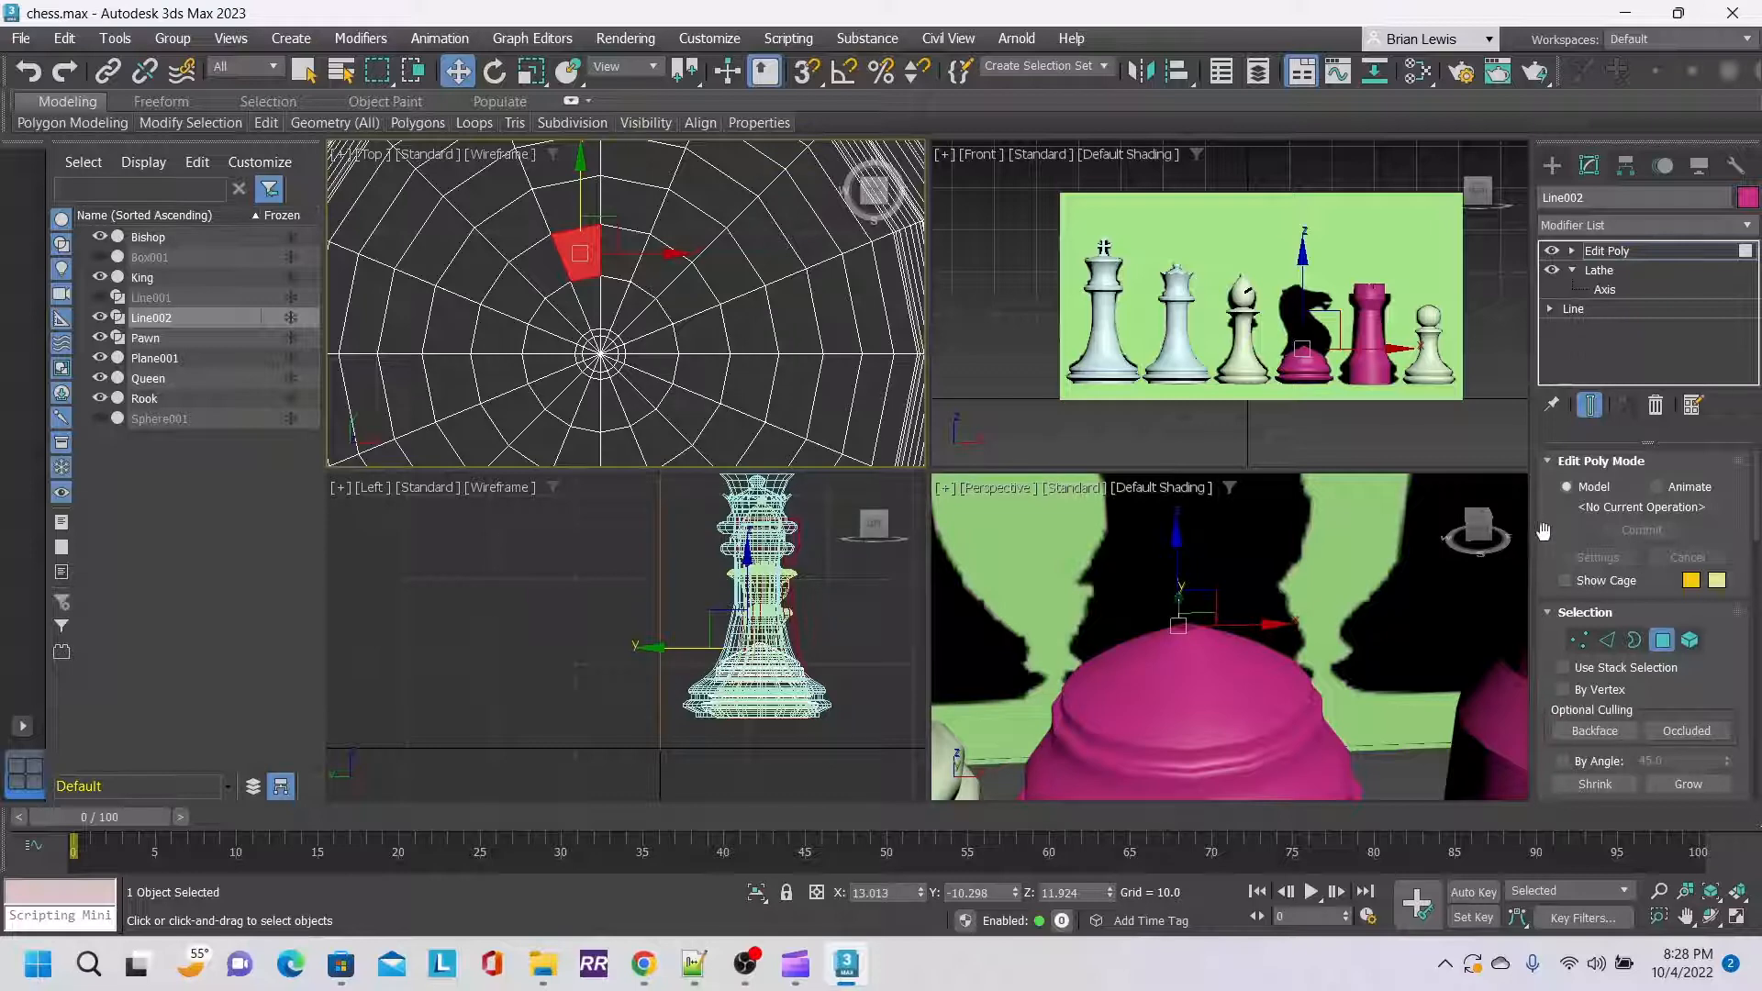
{"action": "middle_click_drag", "start_coordinate": [1367, 601], "coordinate": [1324, 668], "text": "alt"}
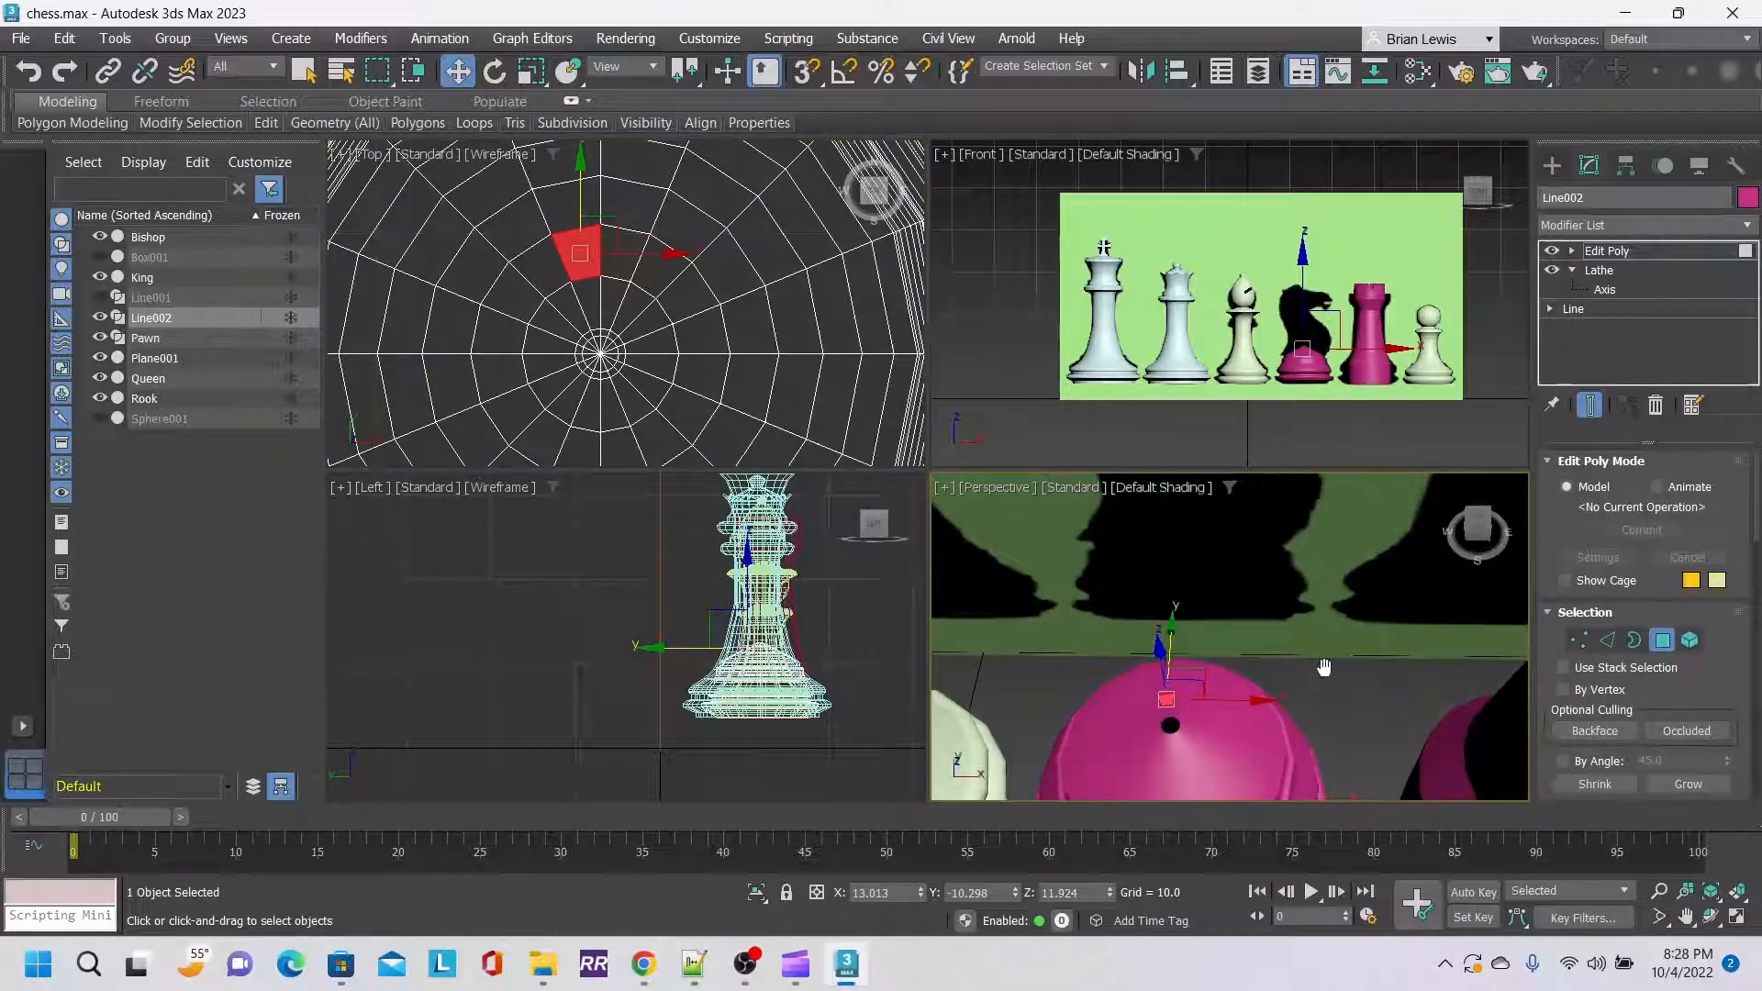
{"action": "left_click", "coordinate": [1170, 728]}
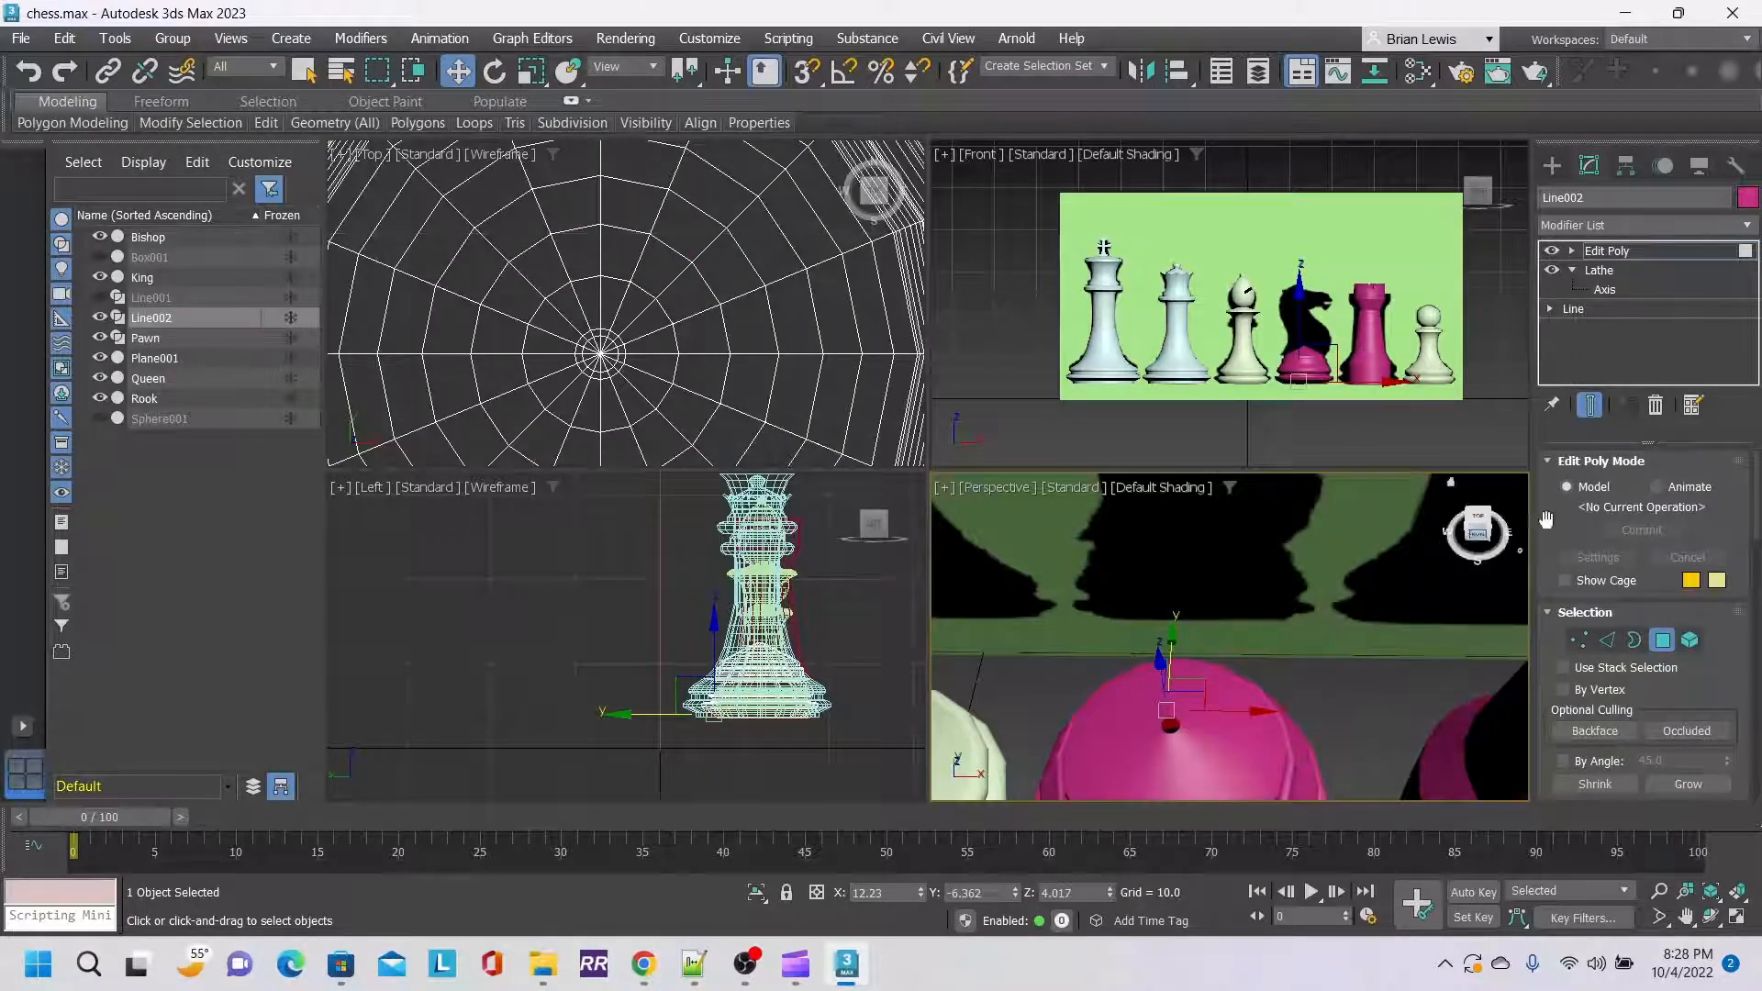
{"action": "left_click_drag", "start_coordinate": [1478, 523], "coordinate": [1341, 566]}
{"action": "key", "text": "z"}
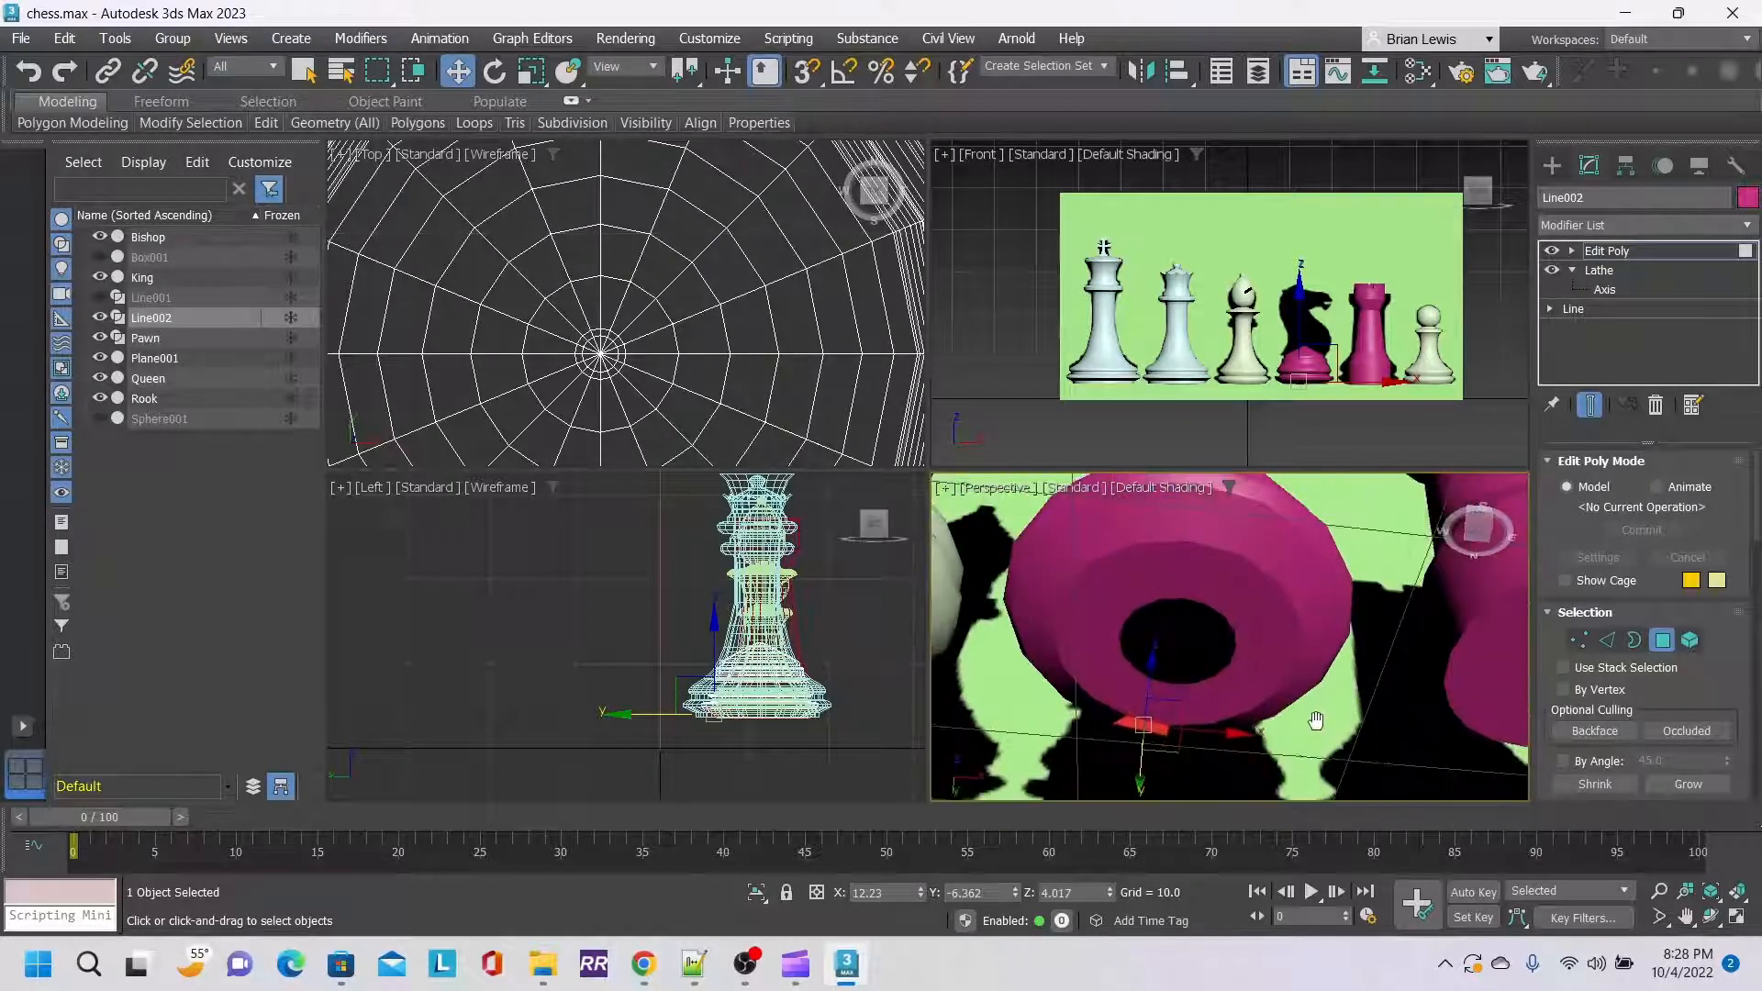
{"action": "left_click", "coordinate": [1178, 632]}
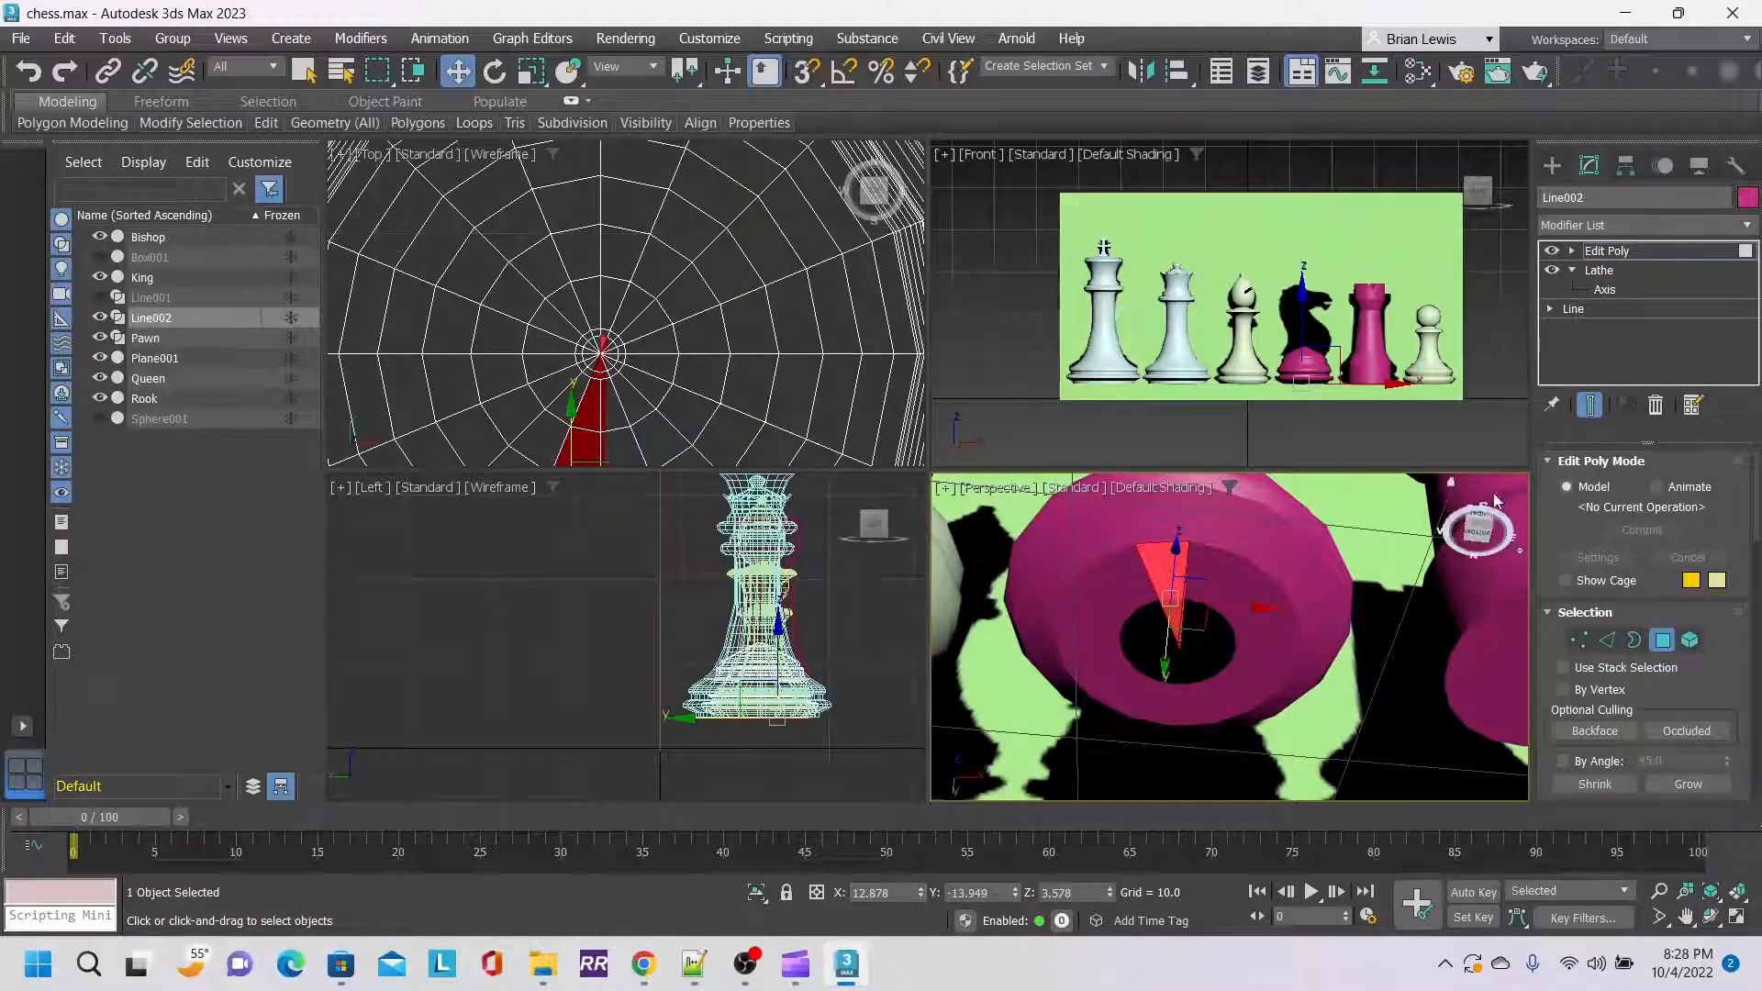
Try to select the innermost polygons around the base's top hole in the Top view.
{"action": "left_click_drag", "start_coordinate": [1484, 520], "coordinate": [1239, 549]}
{"action": "middle_click_drag", "start_coordinate": [1238, 543], "coordinate": [1274, 416]}
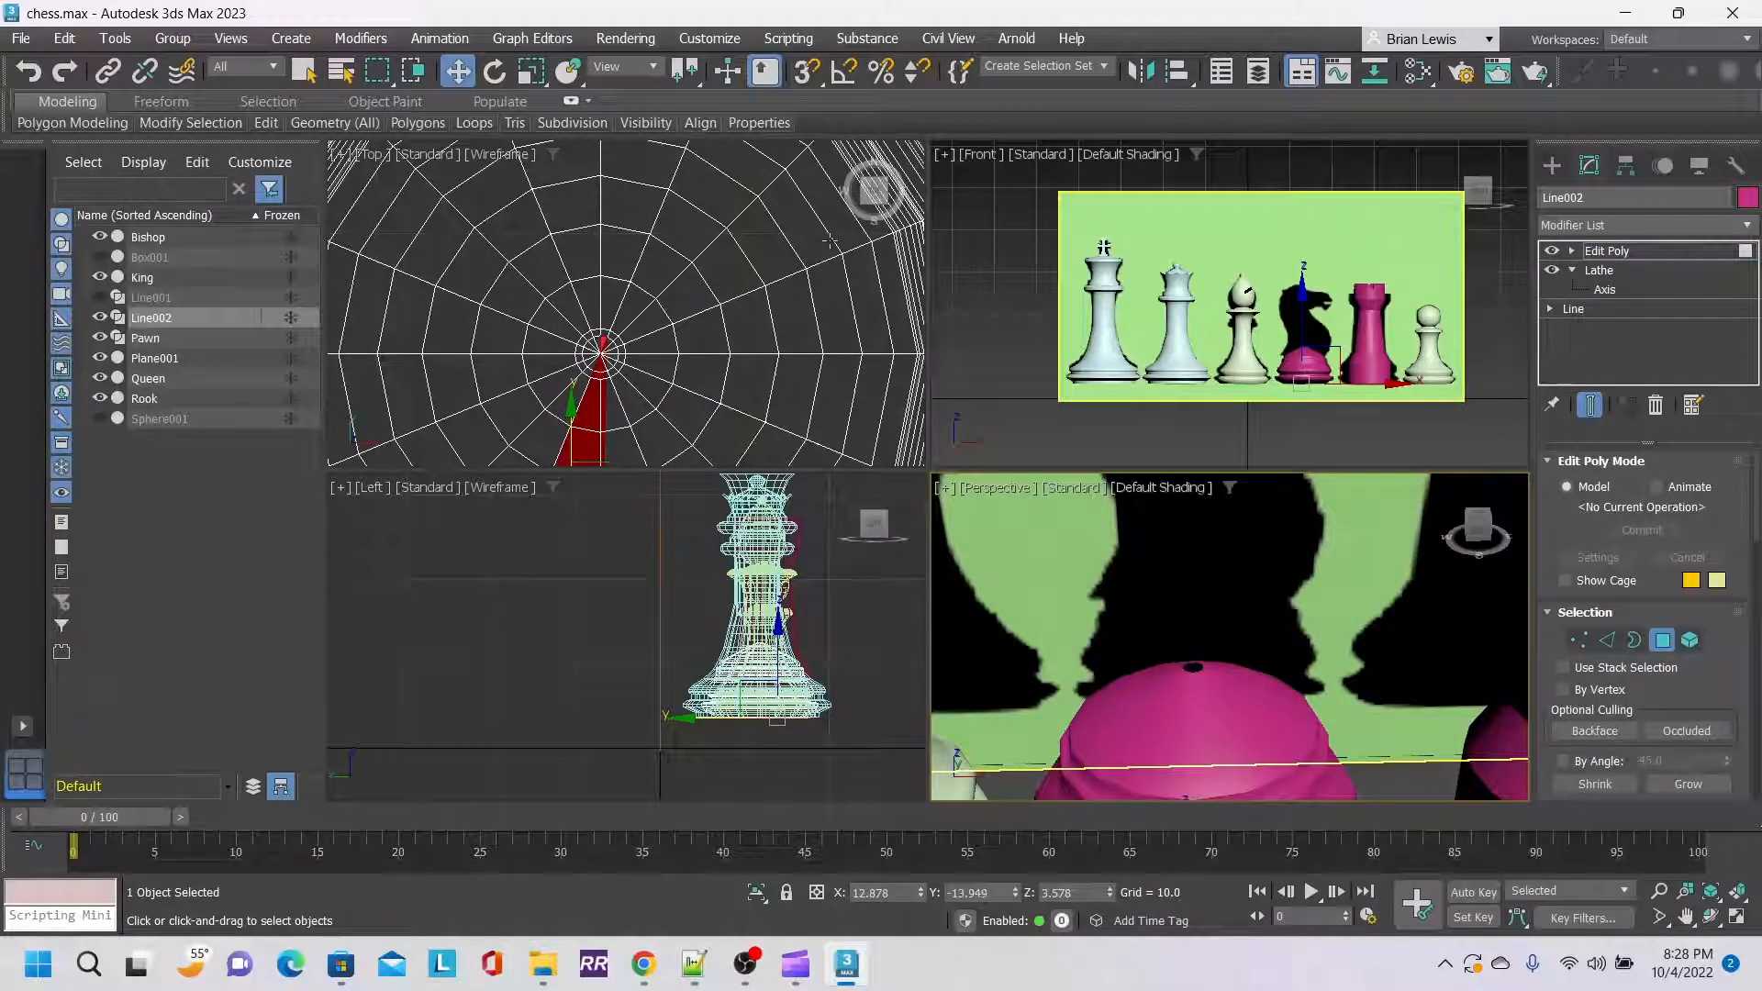
{"action": "middle_click_drag", "start_coordinate": [730, 374], "coordinate": [761, 258]}
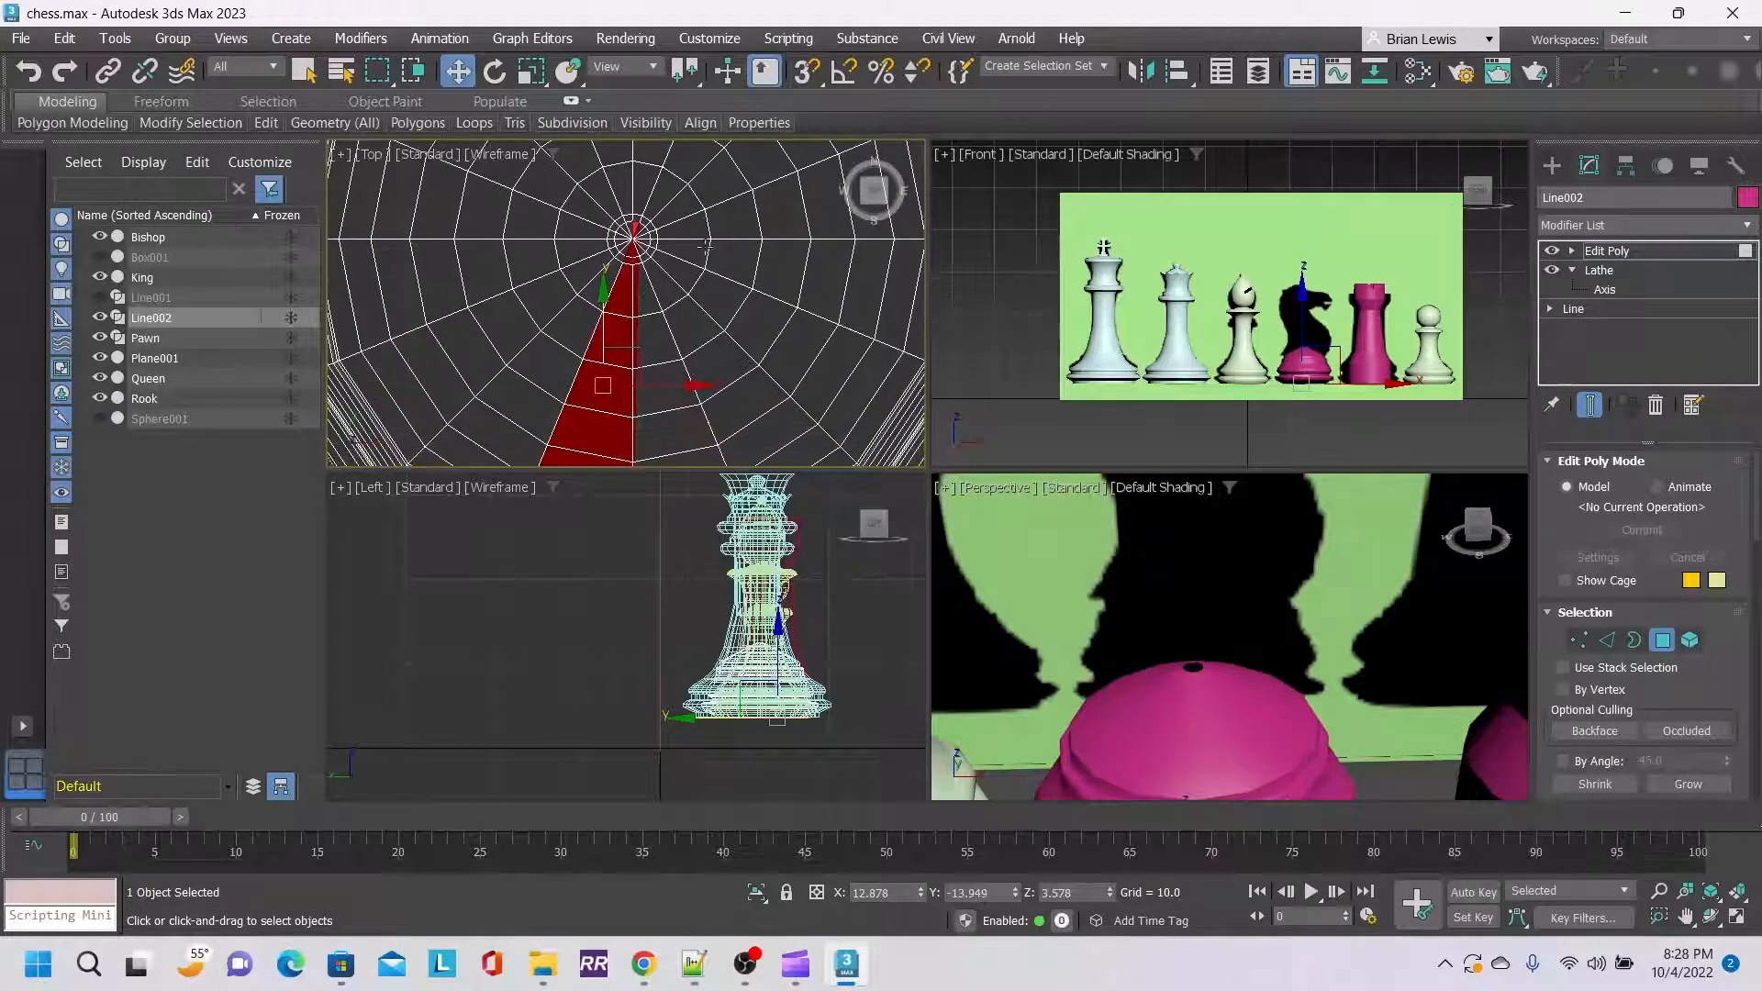
{"action": "scroll", "coordinate": [653, 239], "scroll_direction": "up", "scroll_amount": 2}
{"action": "left_click", "coordinate": [655, 239]}
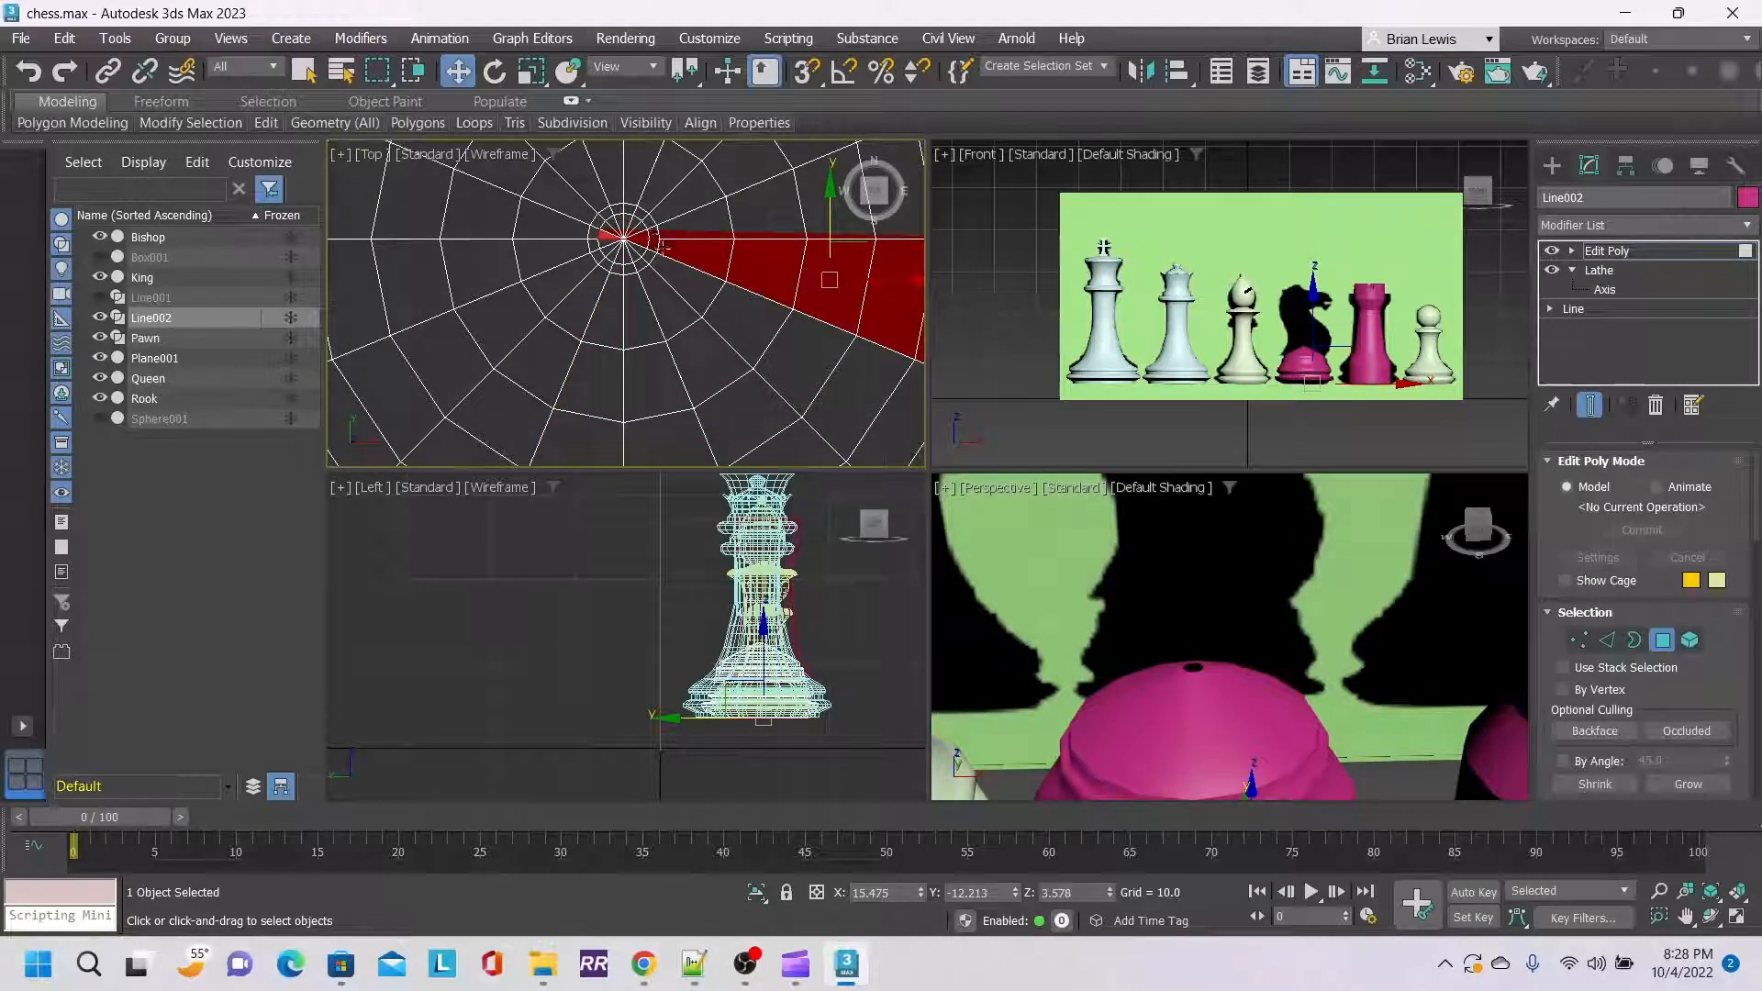
{"action": "left_click", "coordinate": [669, 252]}
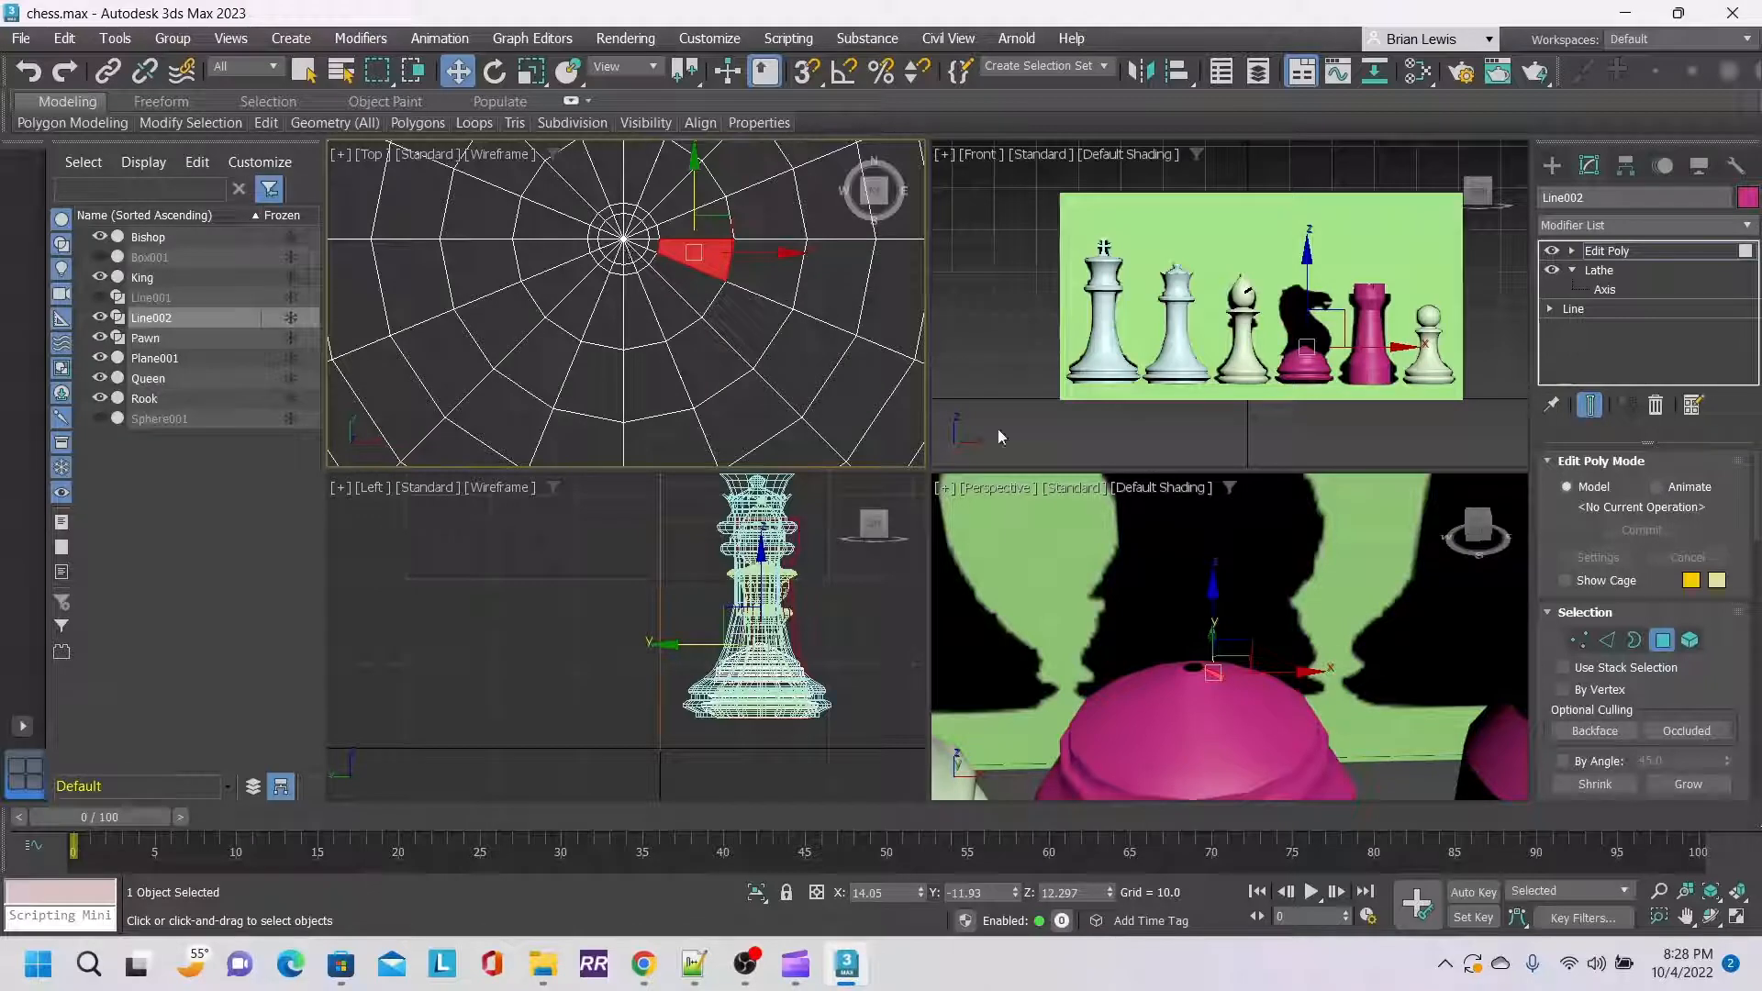
Select all the wedge-shaped polygons that meet at the centre of the base's underside and delete them.
{"action": "left_click", "coordinate": [305, 72]}
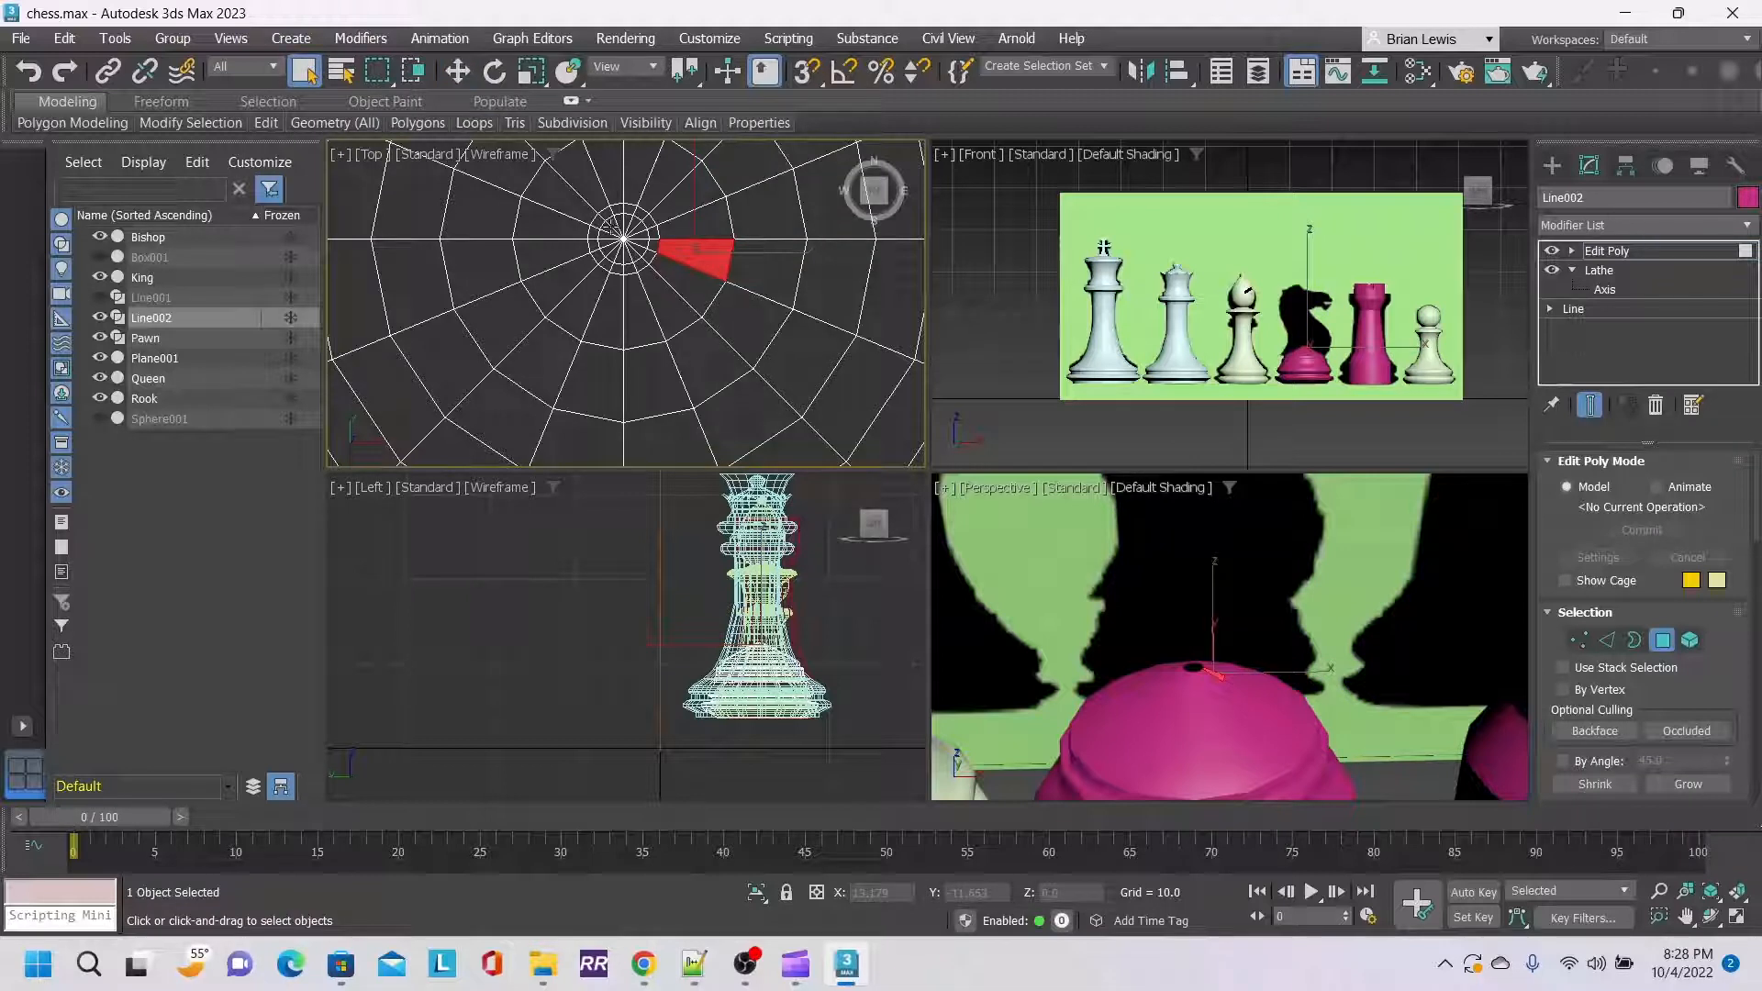
{"action": "left_click", "coordinate": [610, 227]}
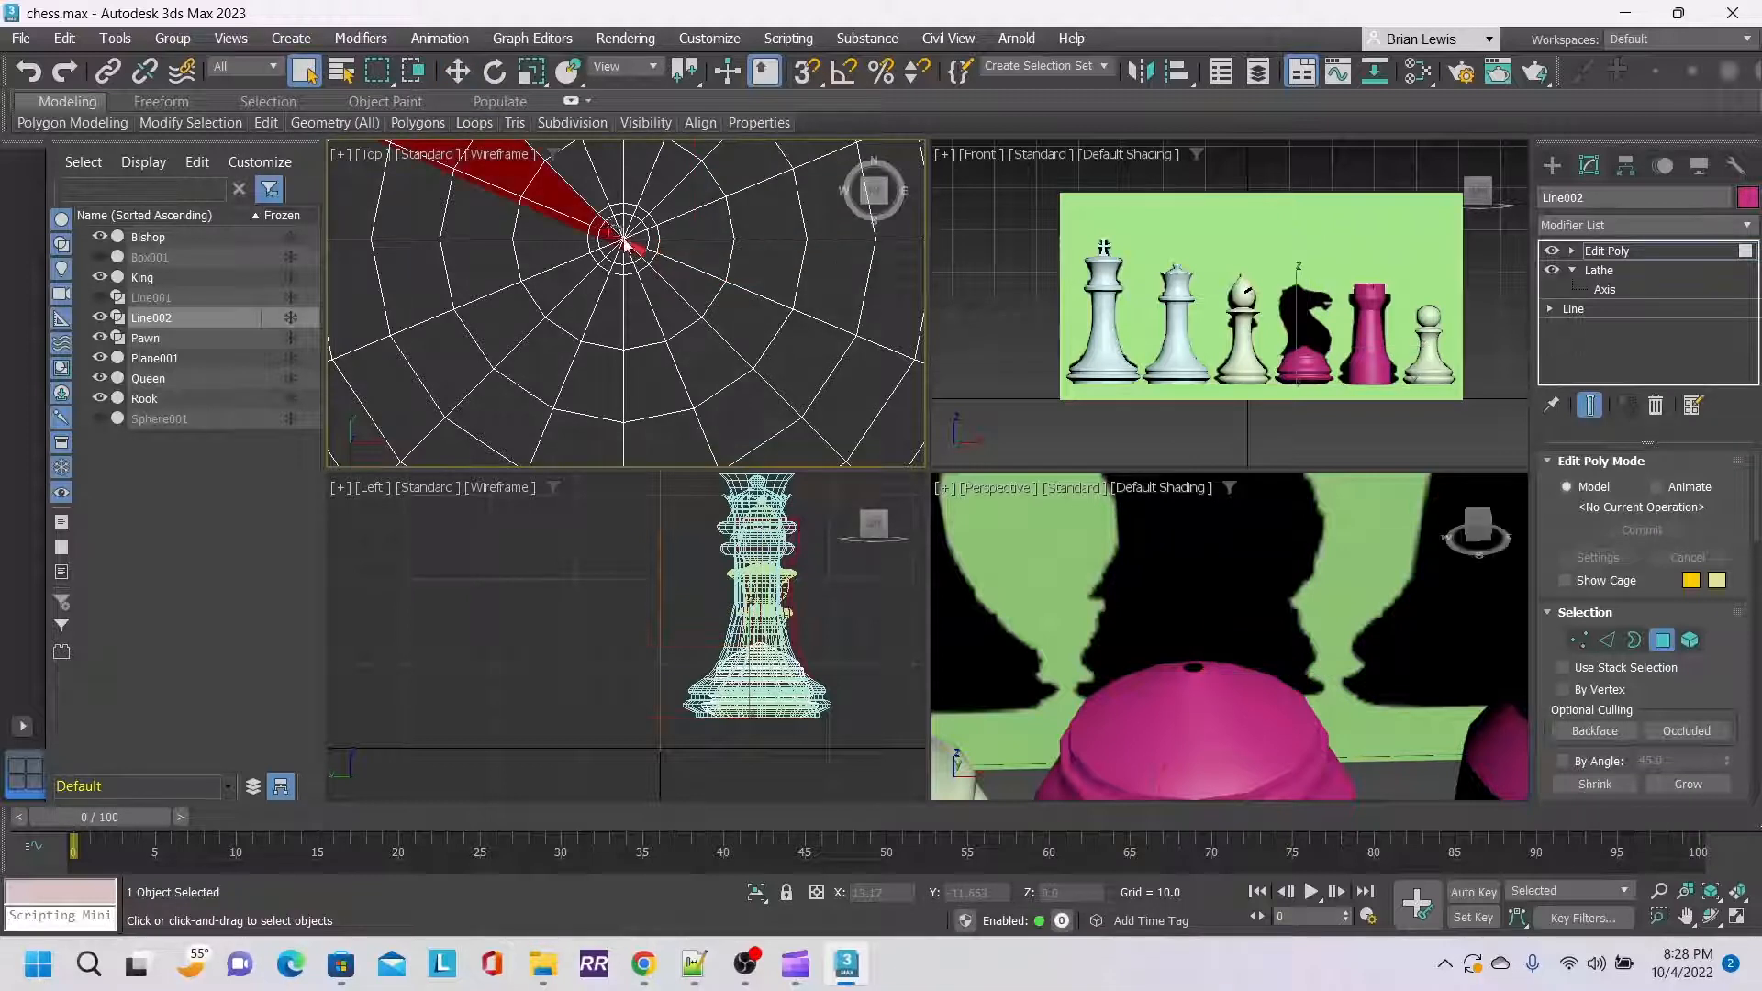
{"action": "key", "text": "ctrl+a"}
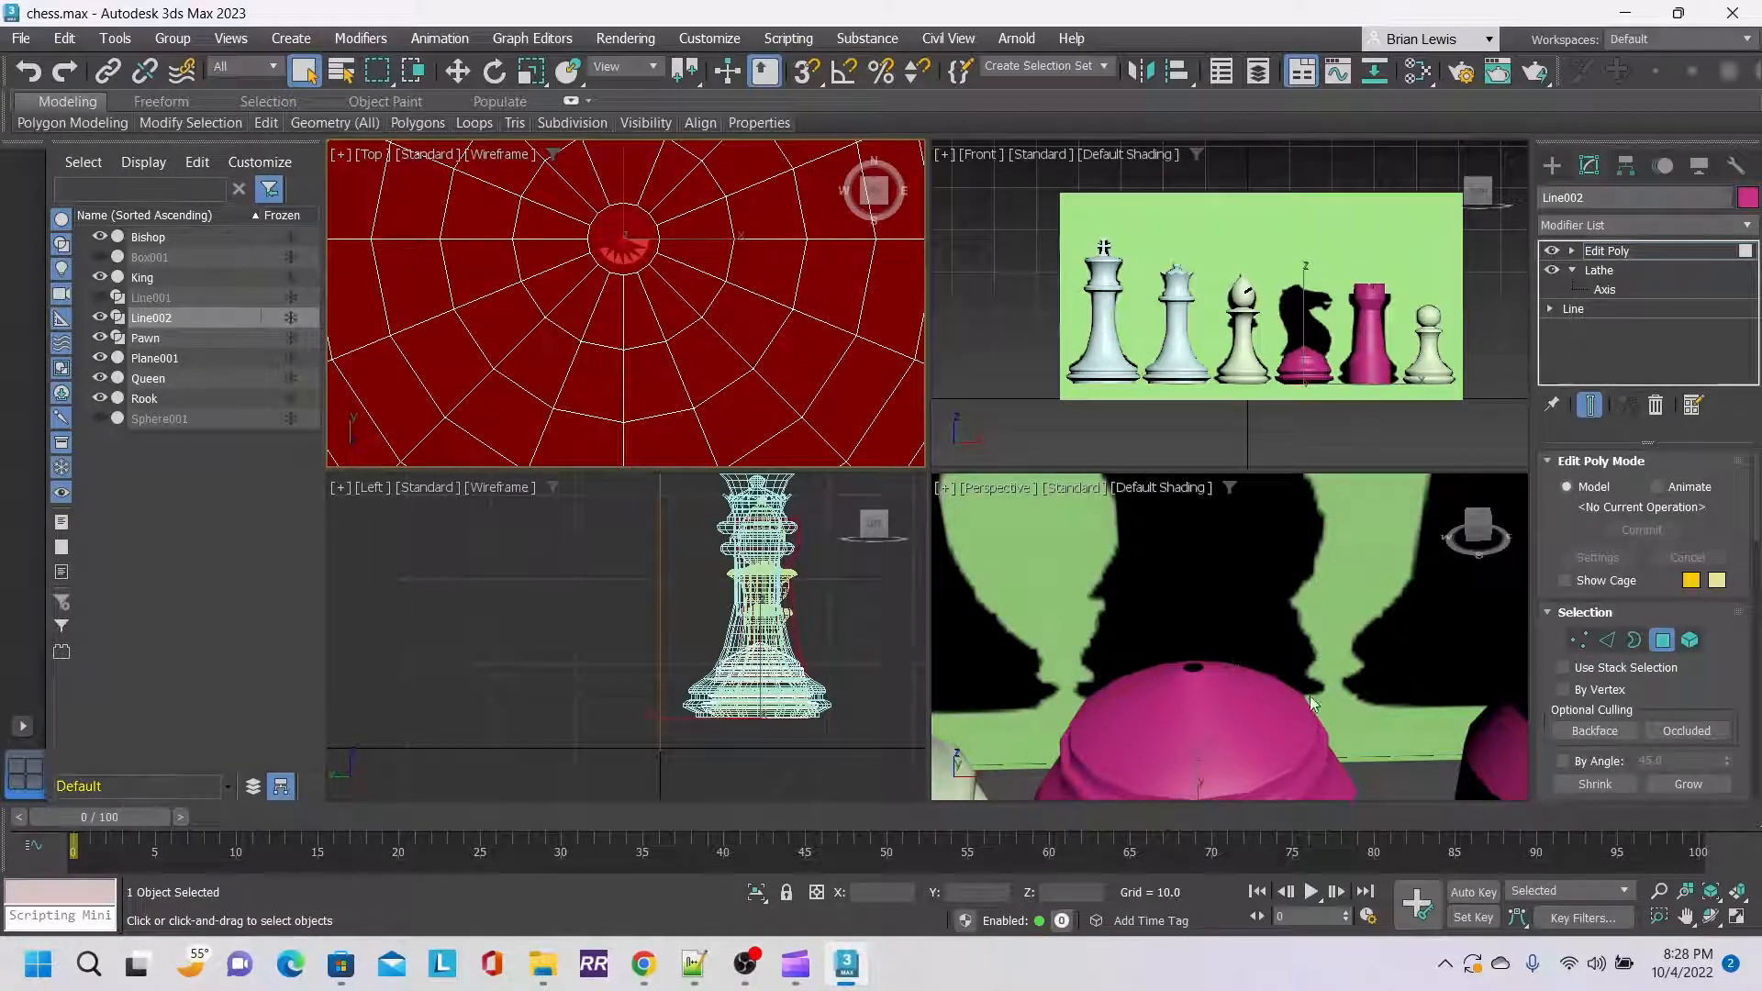
{"action": "middle_click_drag", "start_coordinate": [1311, 711], "coordinate": [1301, 645]}
{"action": "left_click_drag", "start_coordinate": [1473, 529], "coordinate": [1472, 486]}
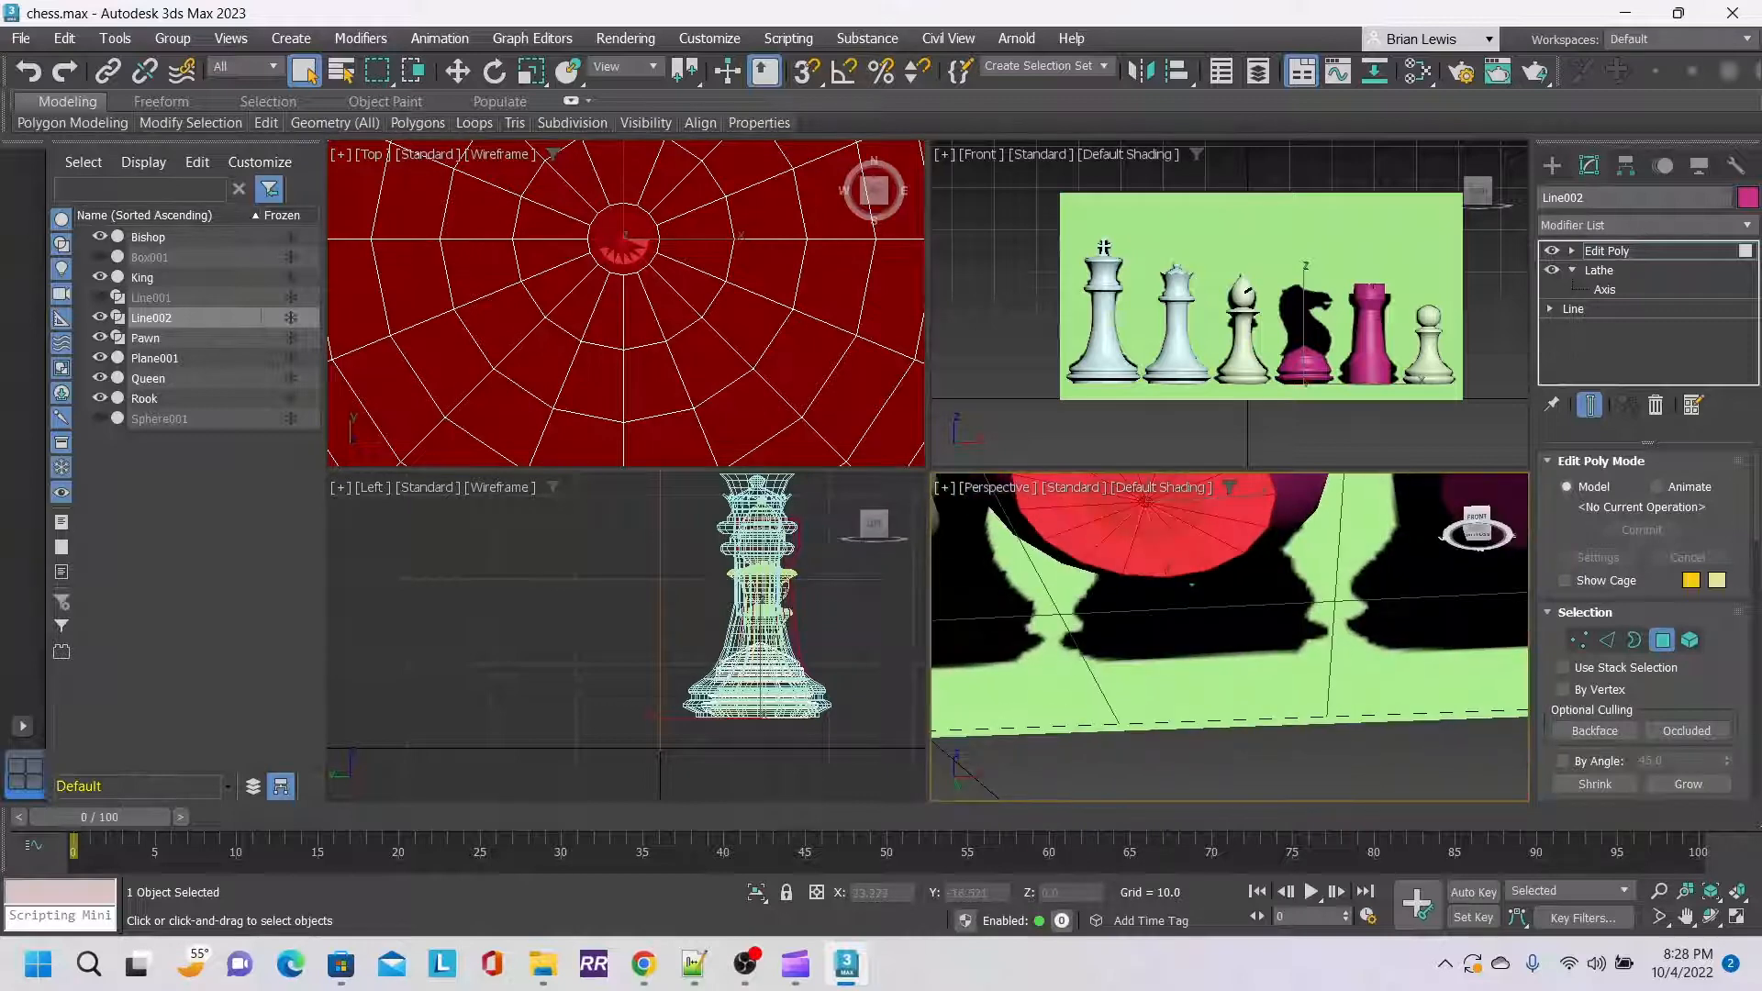
{"action": "middle_click_drag", "start_coordinate": [1336, 541], "coordinate": [1333, 609]}
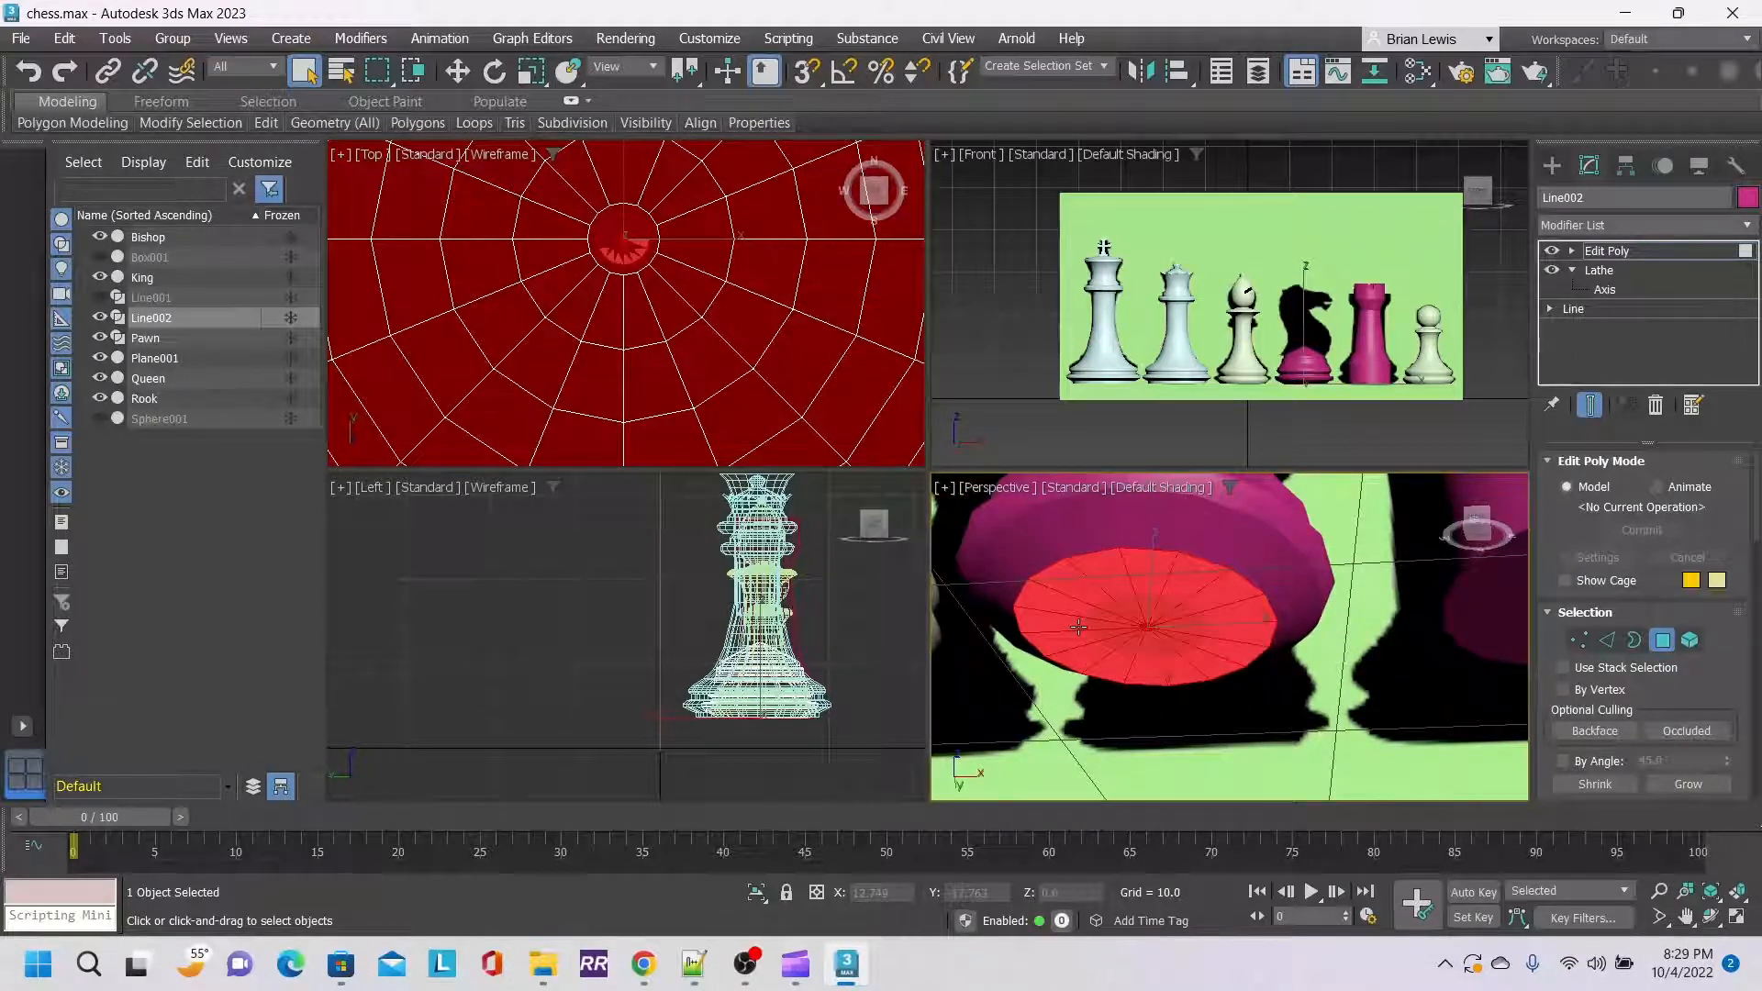
{"action": "left_click", "coordinate": [1331, 674]}
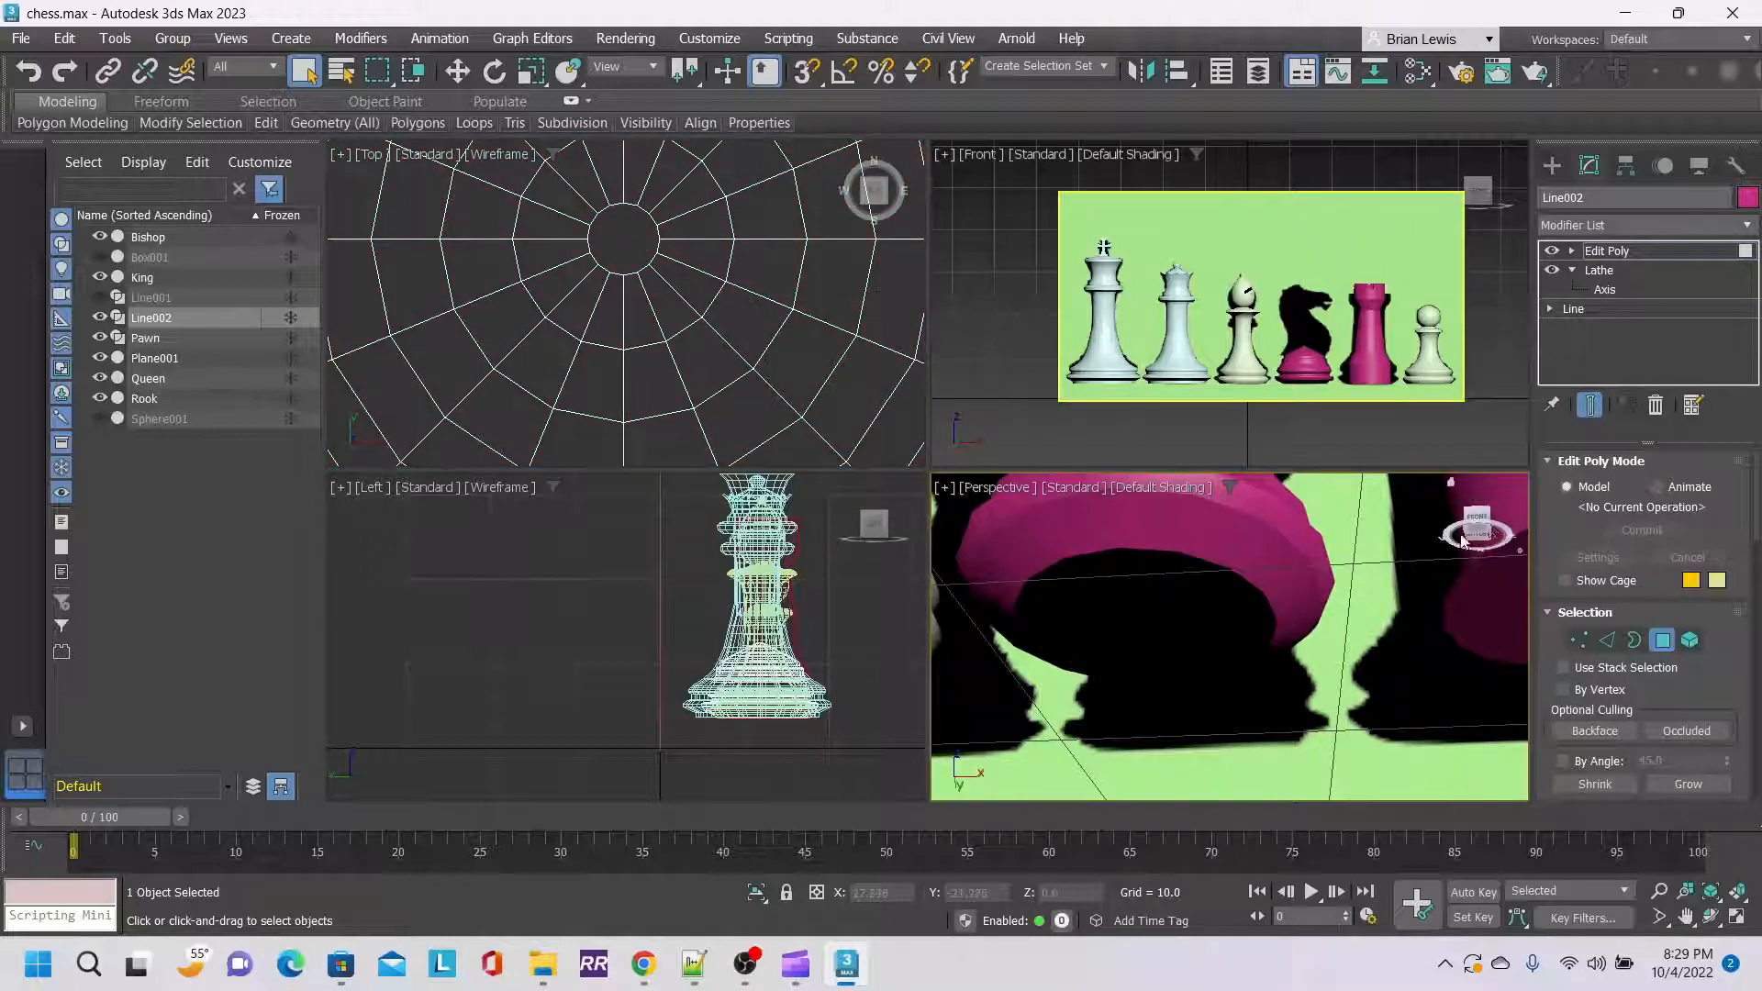
Leave polygon editing and apply a Cap Holes modifier to close the base's top and bottom openings.
{"action": "left_click_drag", "start_coordinate": [1480, 528], "coordinate": [1481, 576]}
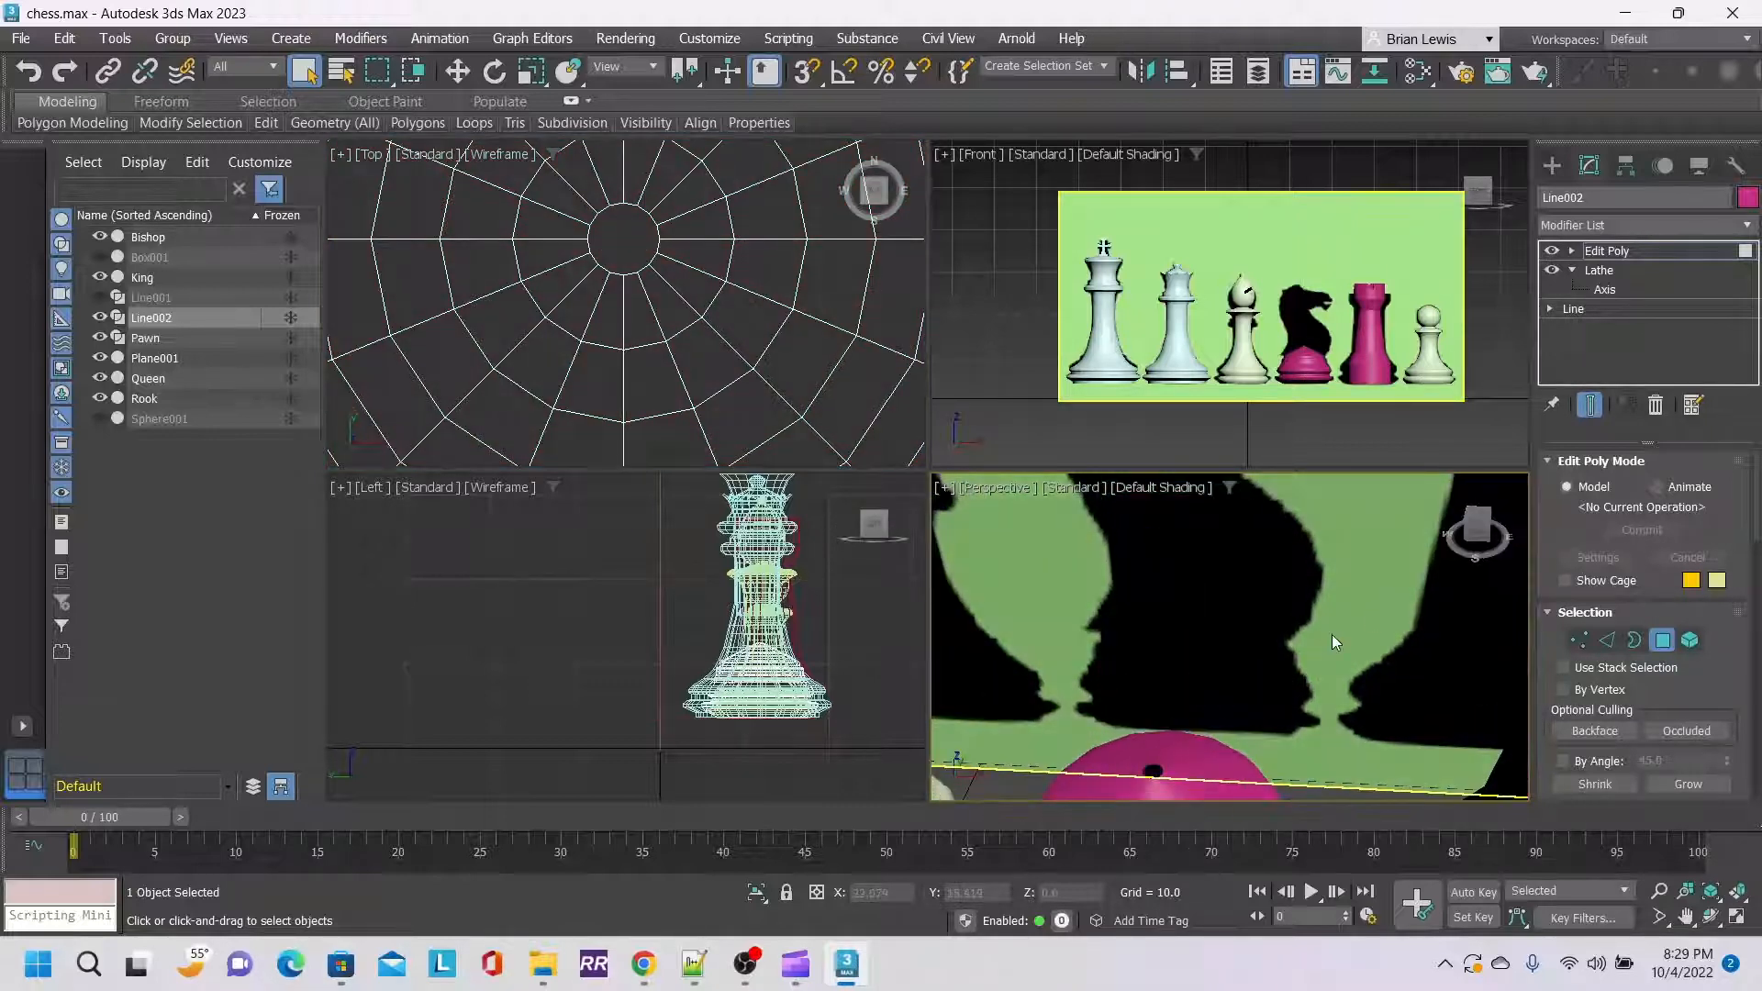
{"action": "middle_click_drag", "start_coordinate": [1331, 635], "coordinate": [1356, 597]}
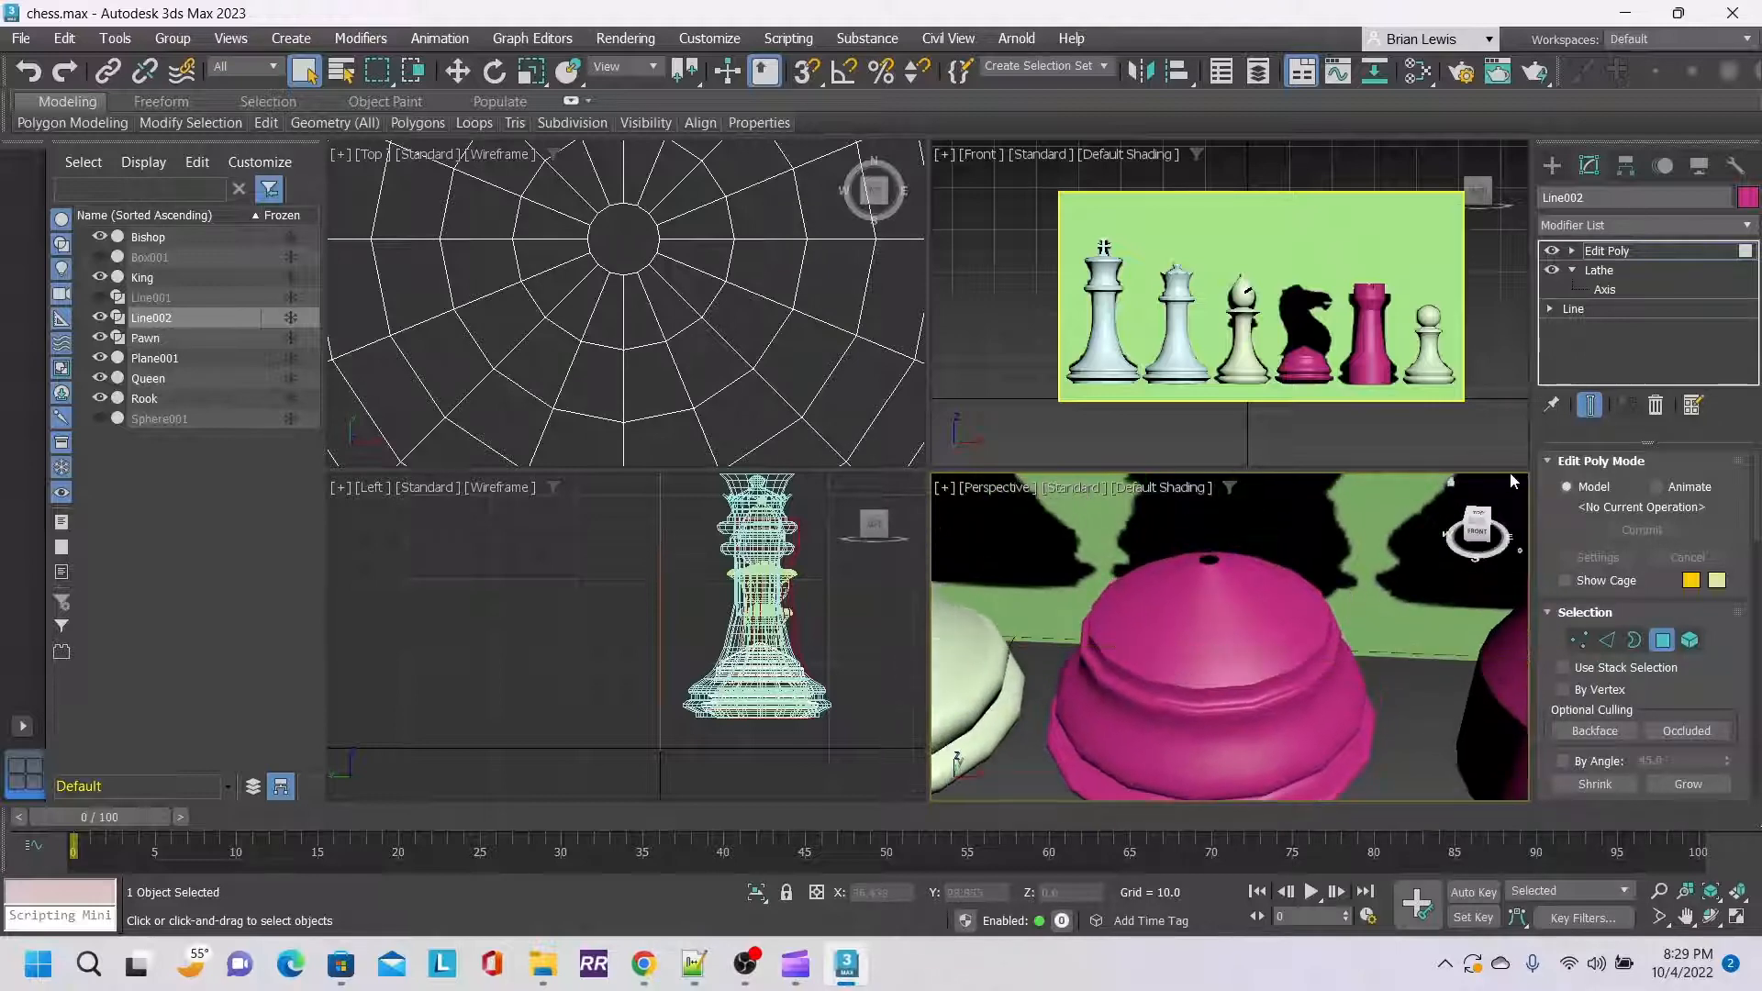
{"action": "left_click", "coordinate": [1662, 639]}
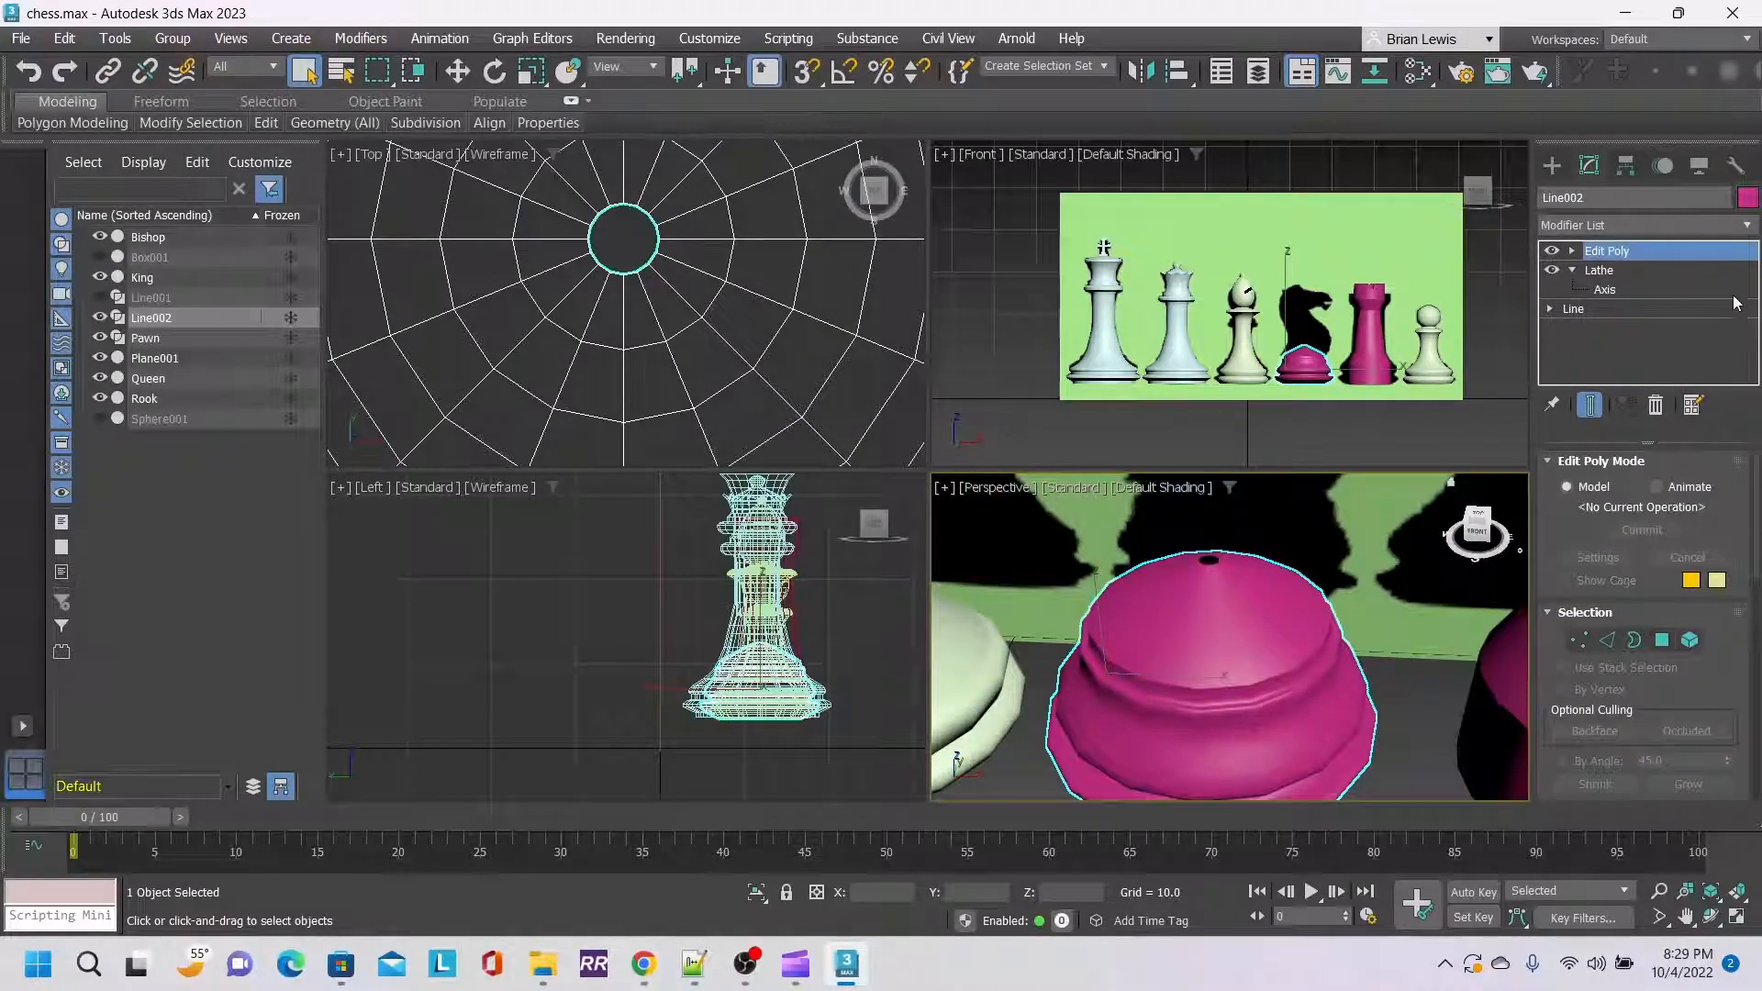
{"action": "left_click", "coordinate": [1746, 225]}
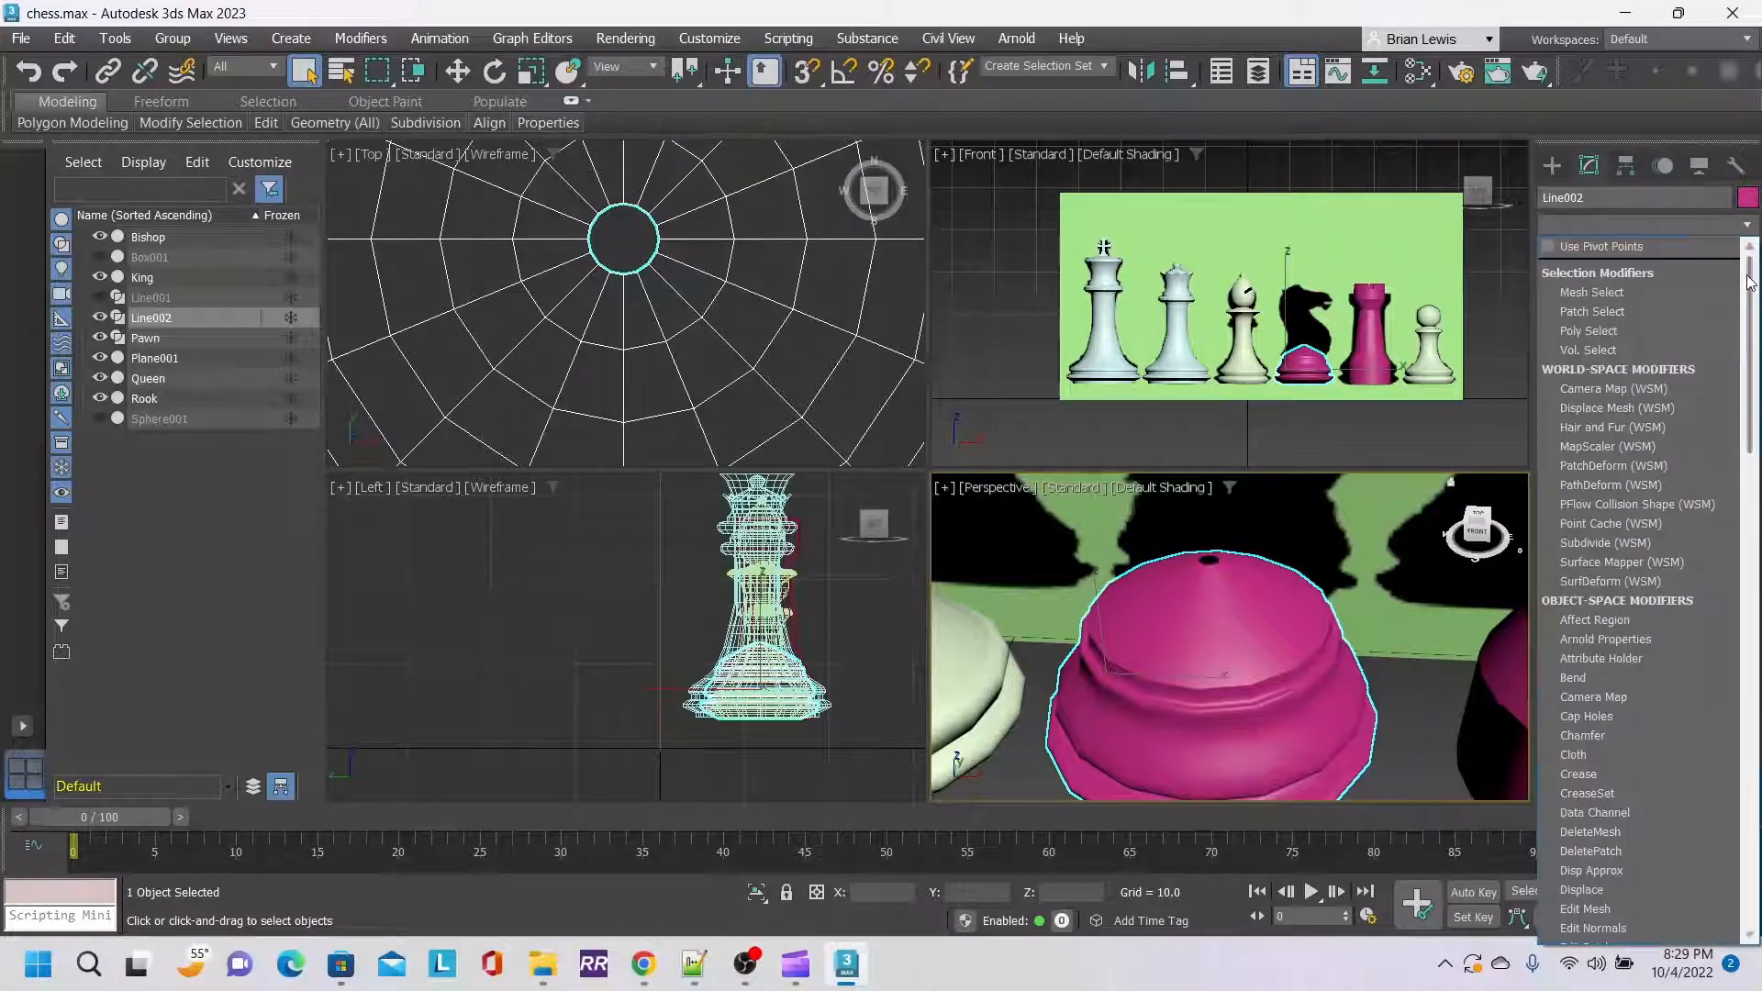
{"action": "left_click_drag", "start_coordinate": [1748, 290], "coordinate": [1749, 342]}
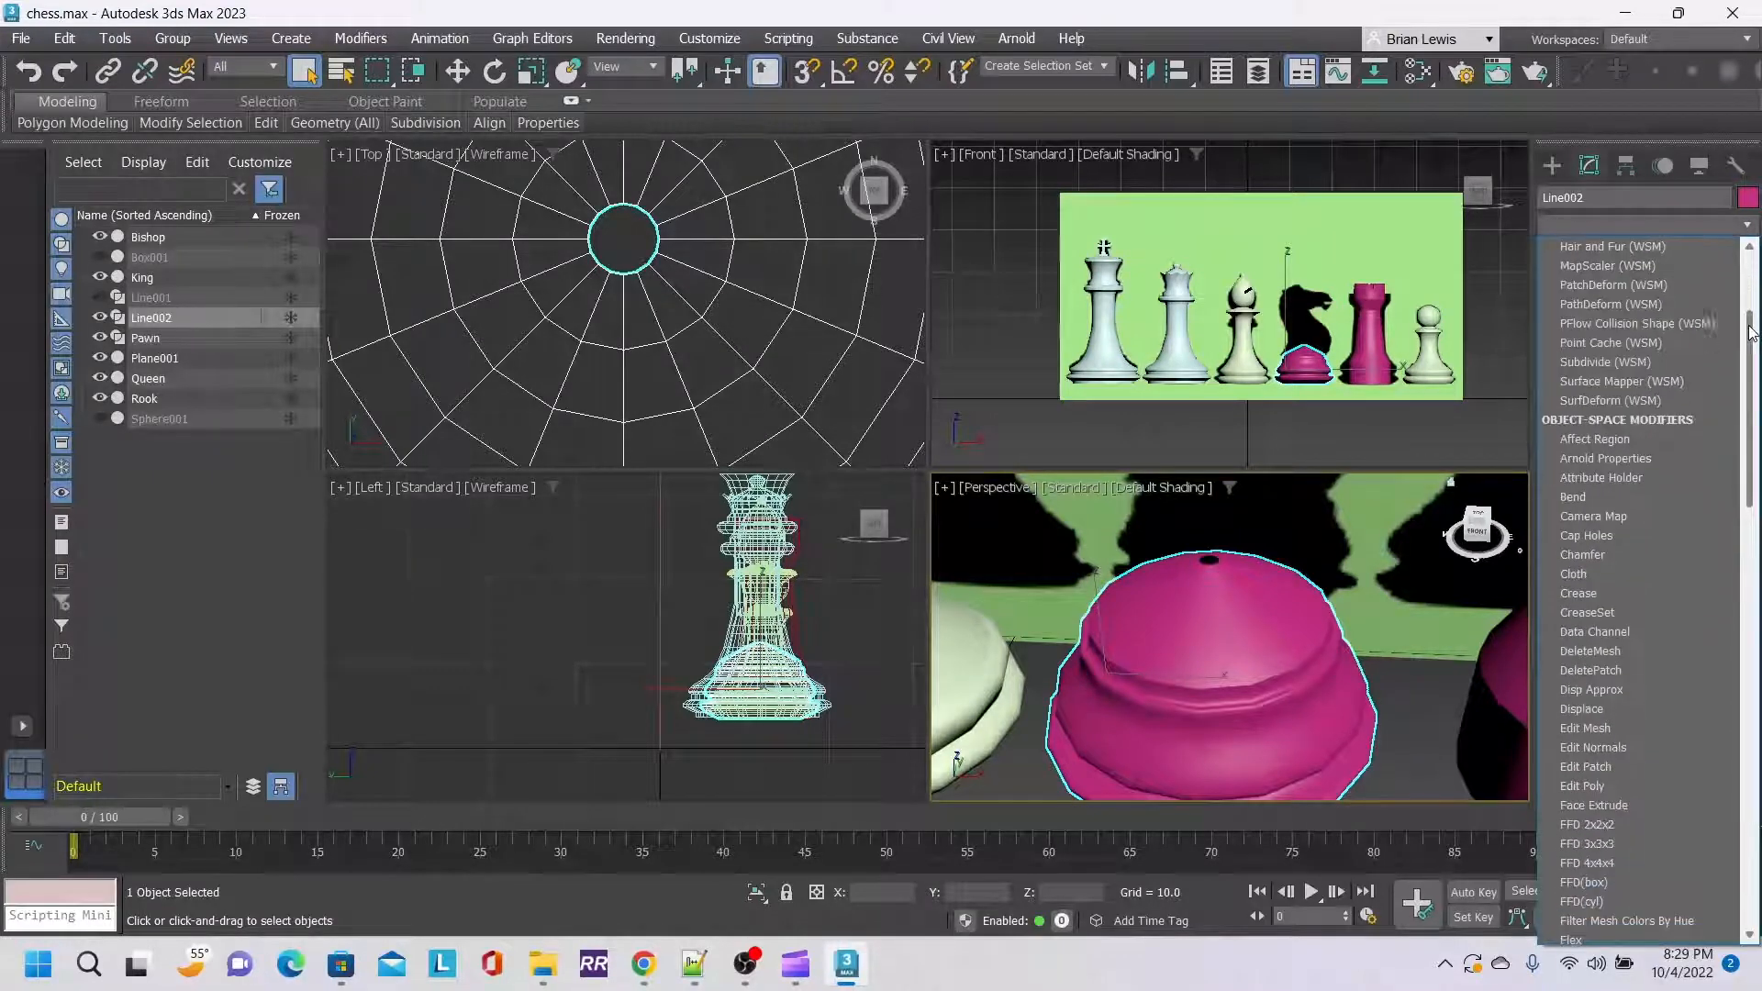
{"action": "left_click", "coordinate": [1627, 536]}
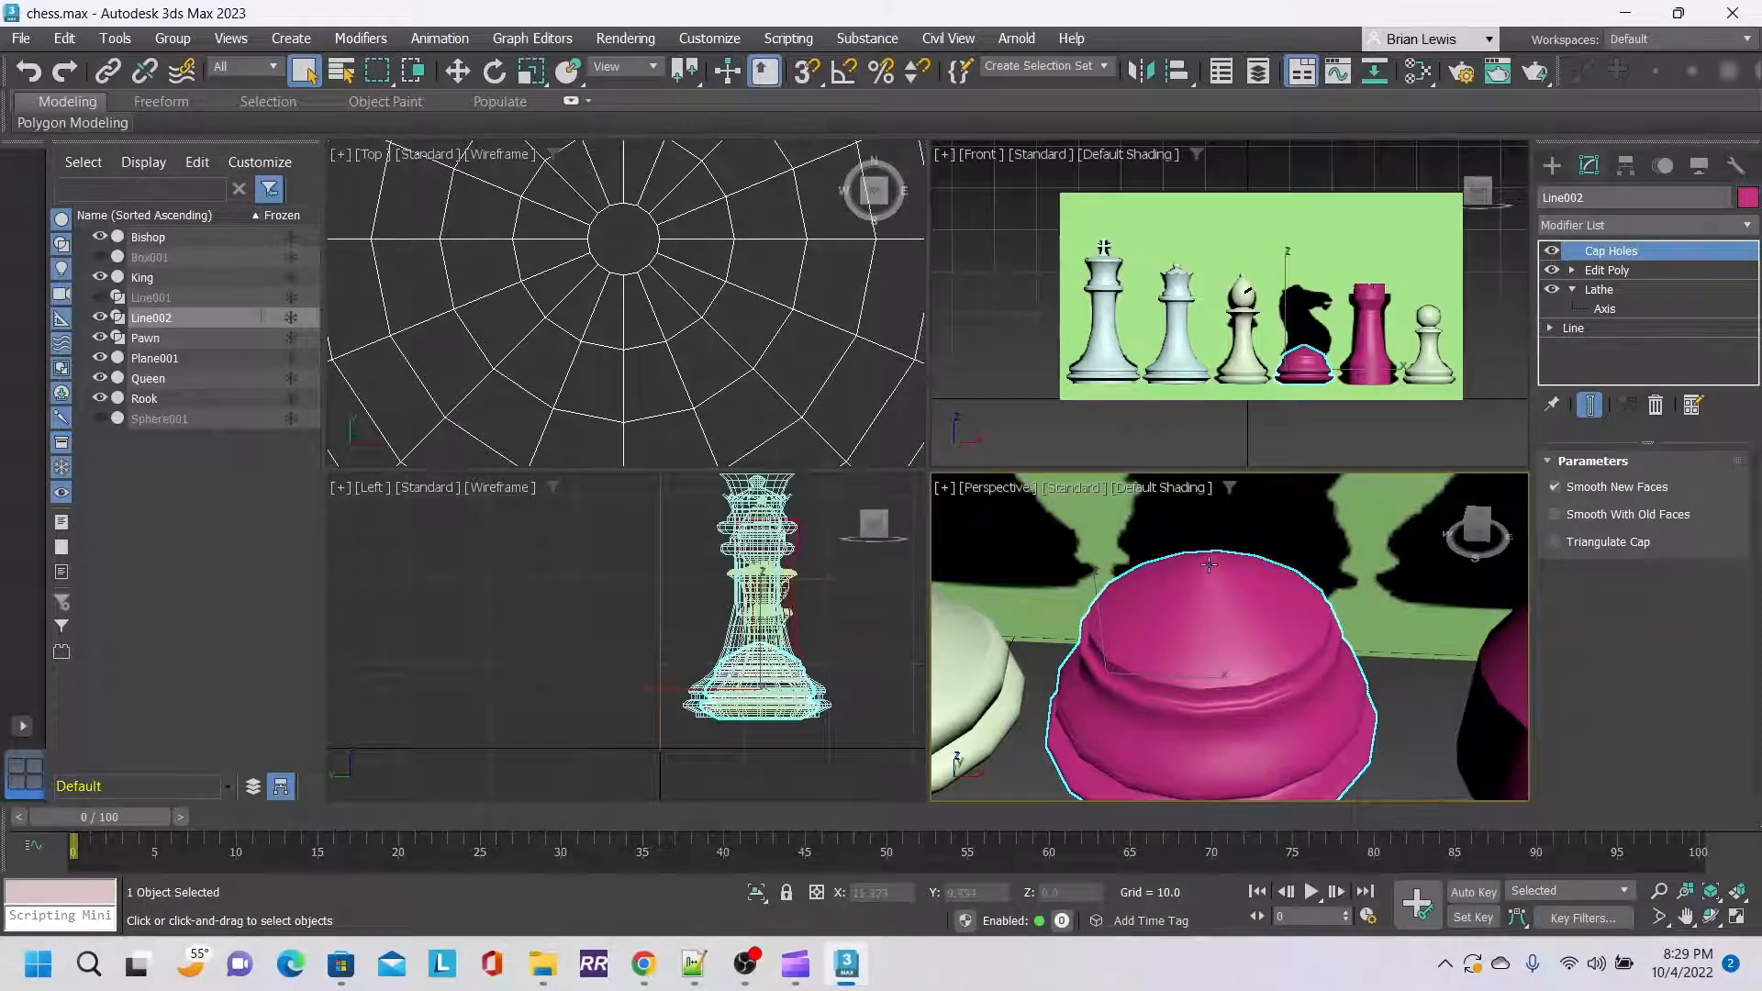
{"action": "left_click_drag", "start_coordinate": [1481, 529], "coordinate": [1476, 469]}
{"action": "middle_click_drag", "start_coordinate": [1359, 766], "coordinate": [1360, 867]}
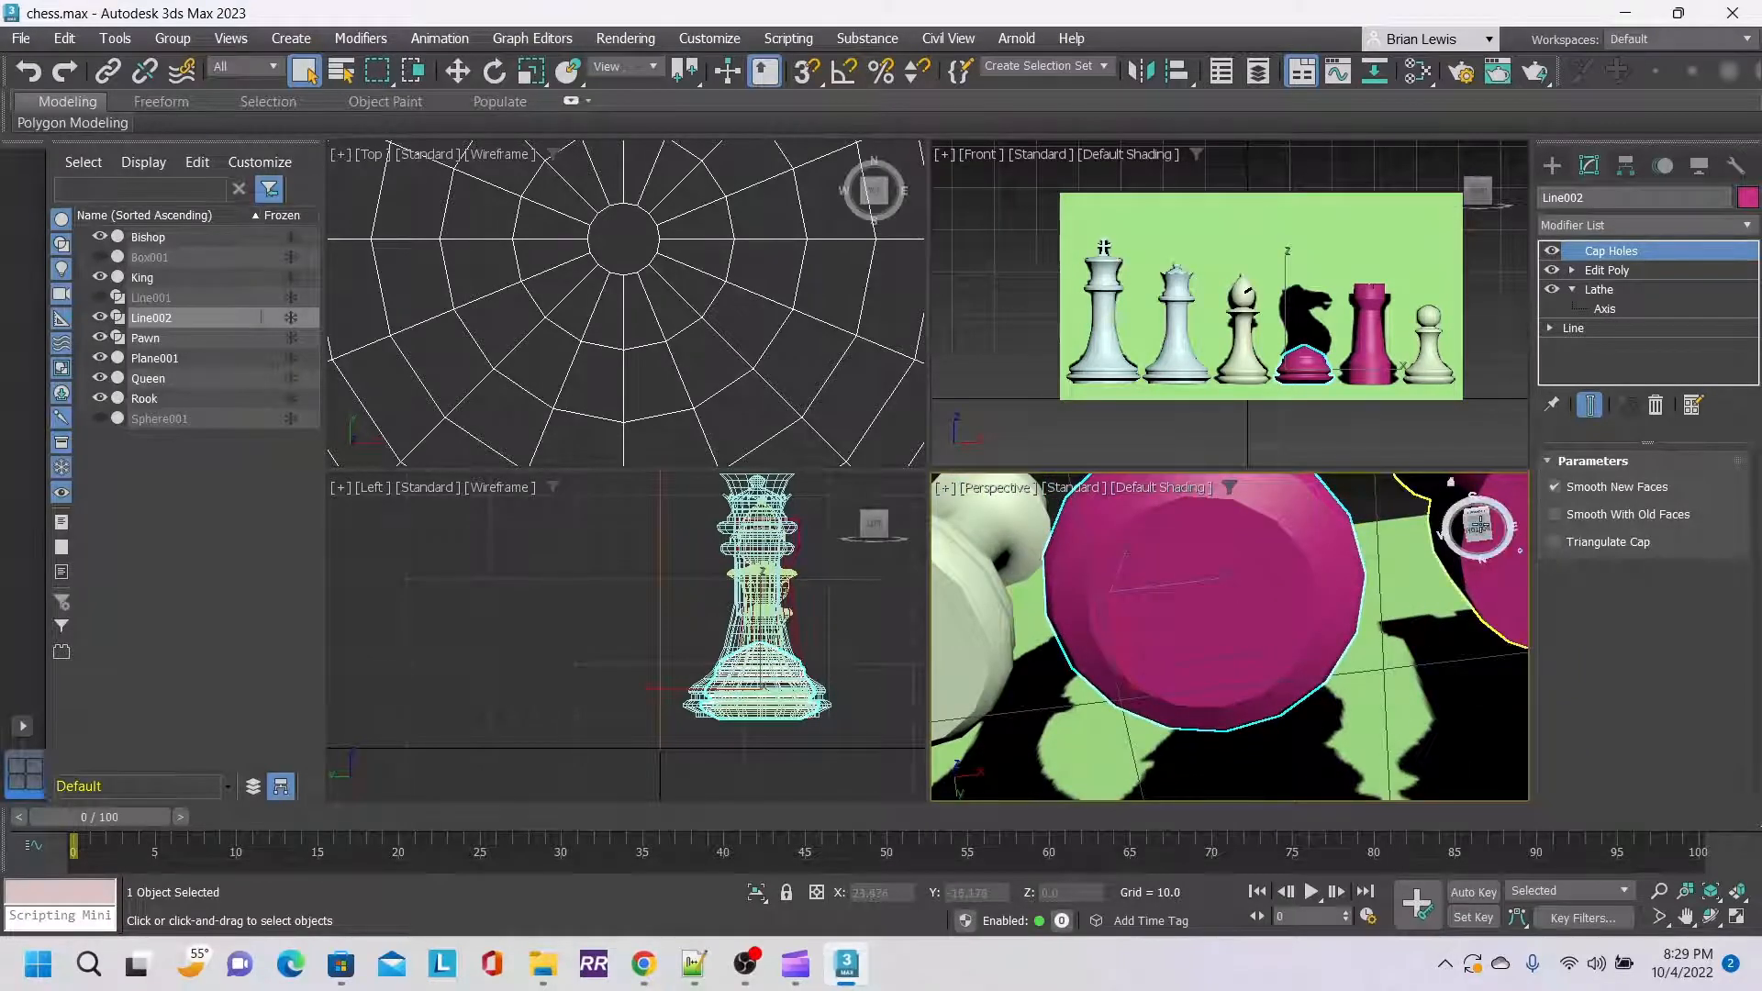
Switch to spline creation and maximize the Front viewport, framed on the knight's silhouette and base.
{"action": "left_click", "coordinate": [1477, 520]}
{"action": "scroll", "coordinate": [1381, 589], "scroll_direction": "down", "scroll_amount": 5}
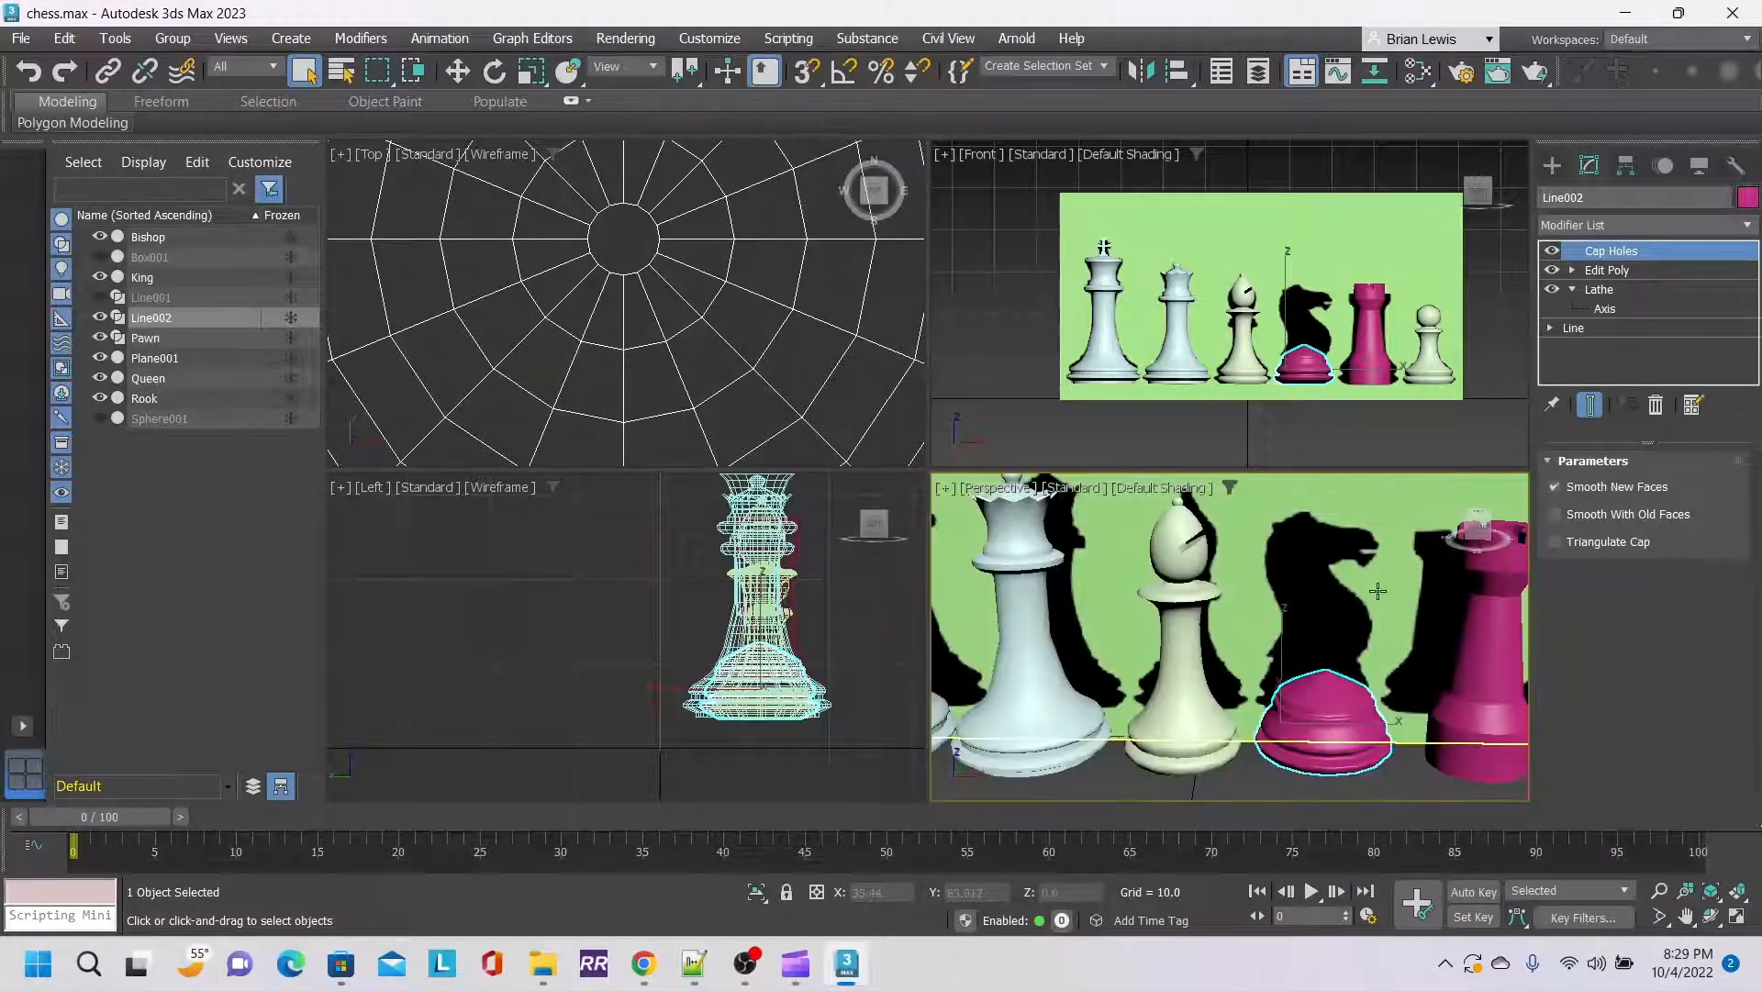
{"action": "middle_click_drag", "start_coordinate": [1366, 655], "coordinate": [1332, 638]}
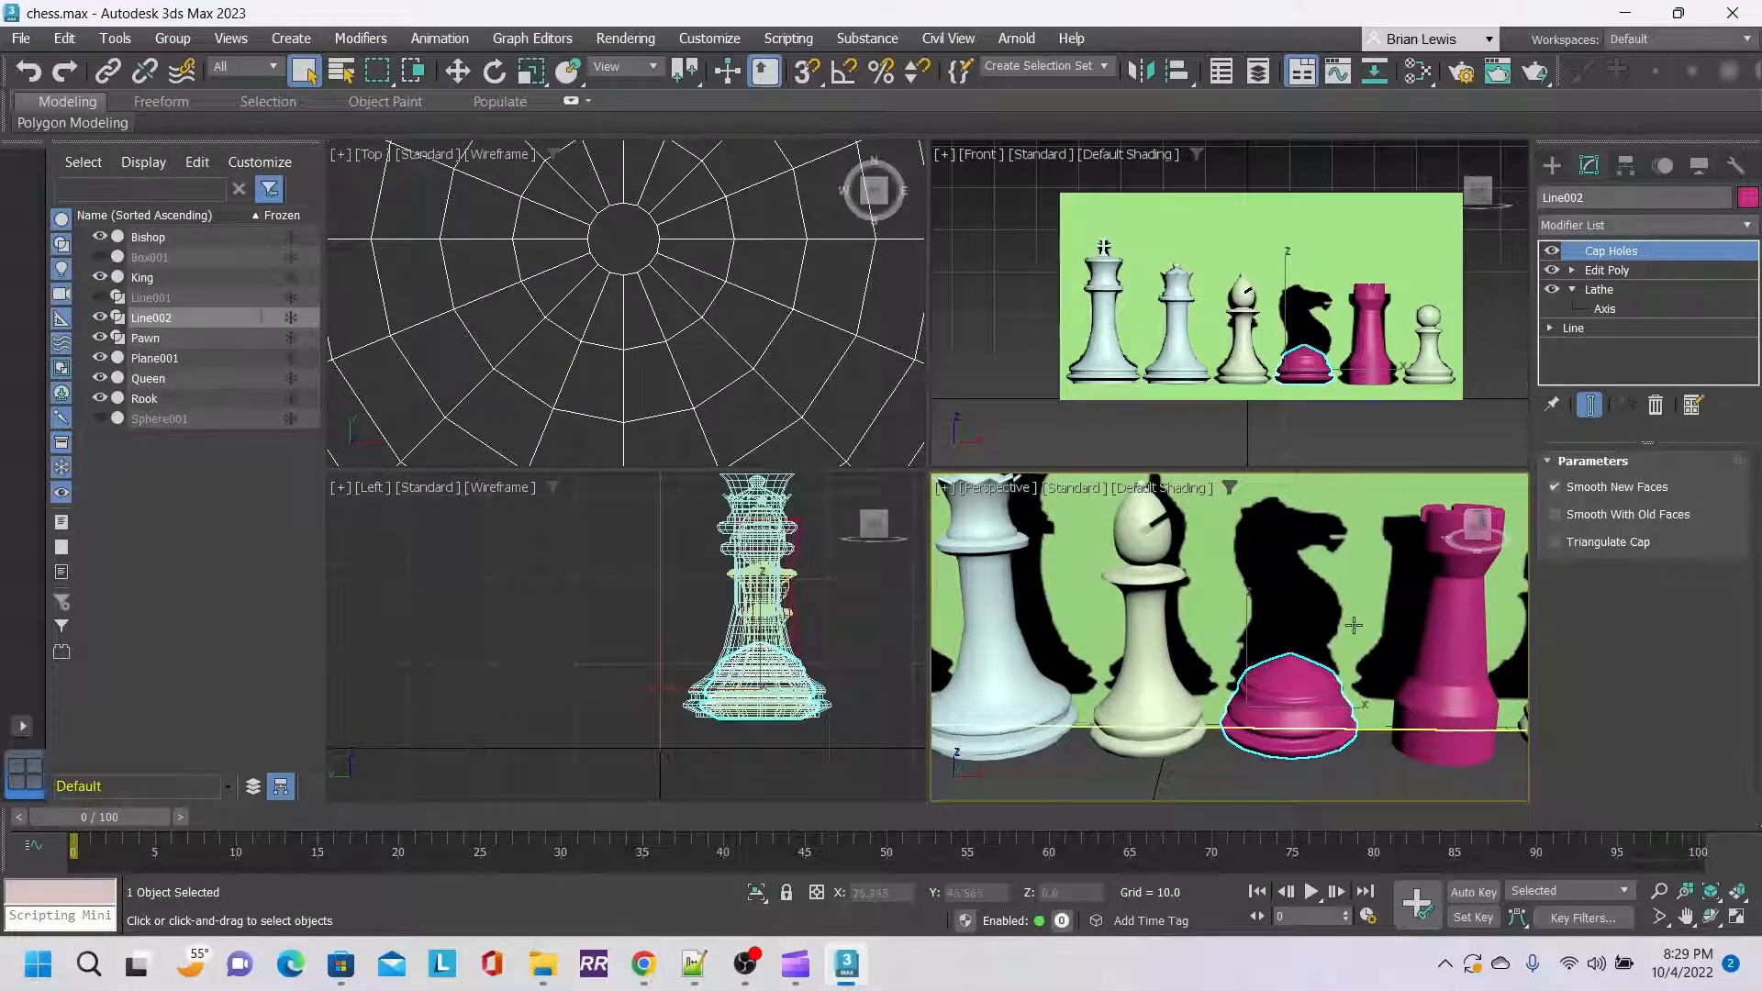
{"action": "scroll", "coordinate": [1298, 344], "scroll_direction": "up", "scroll_amount": 5}
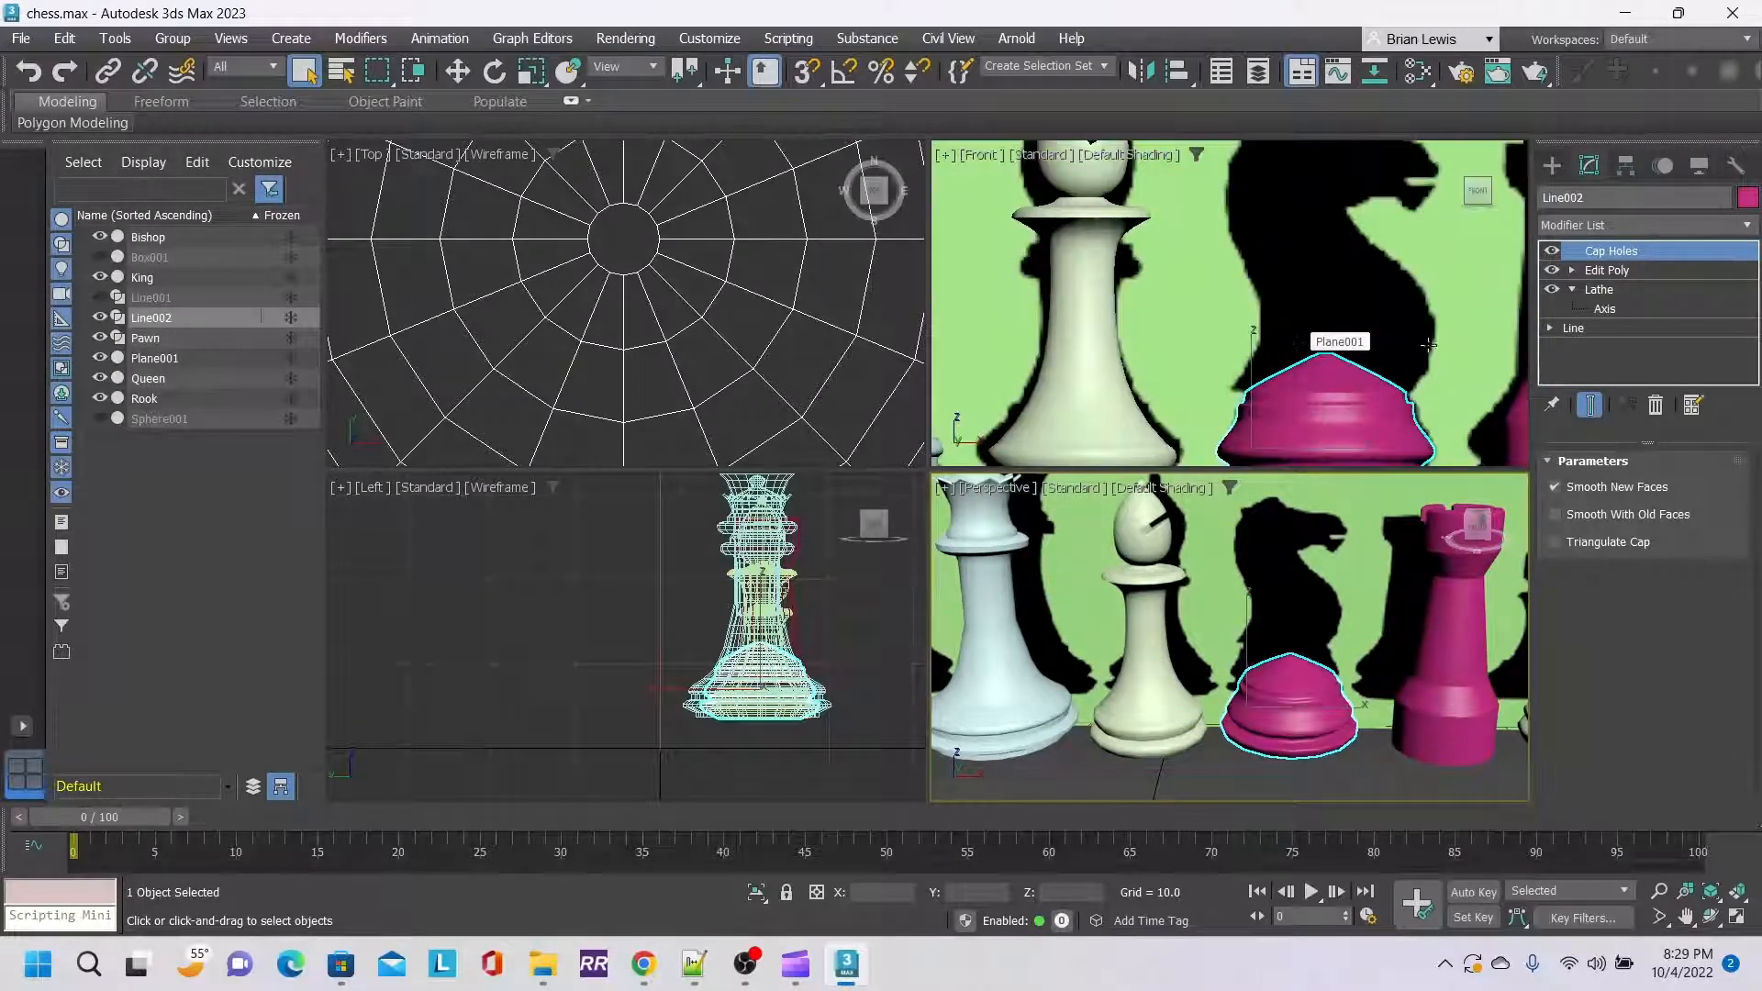
{"action": "middle_click_drag", "start_coordinate": [1444, 323], "coordinate": [1331, 379]}
{"action": "scroll", "coordinate": [1363, 399], "scroll_direction": "down", "scroll_amount": 3}
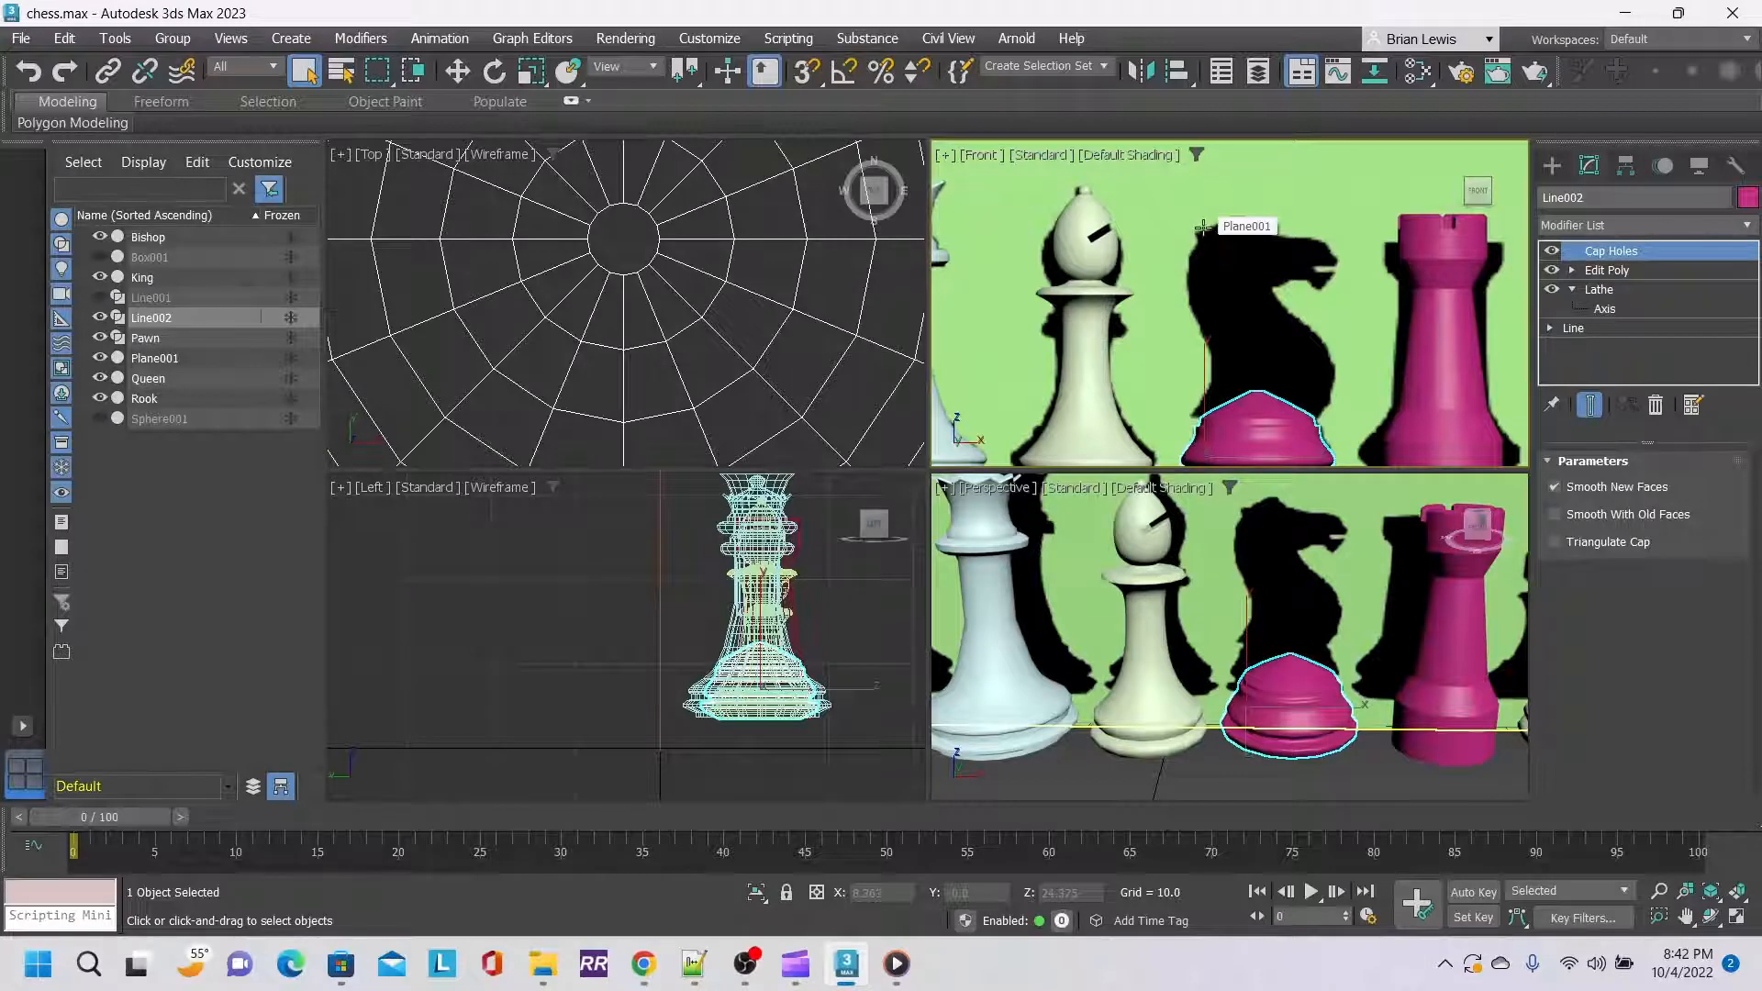
{"action": "left_click", "coordinate": [1551, 167]}
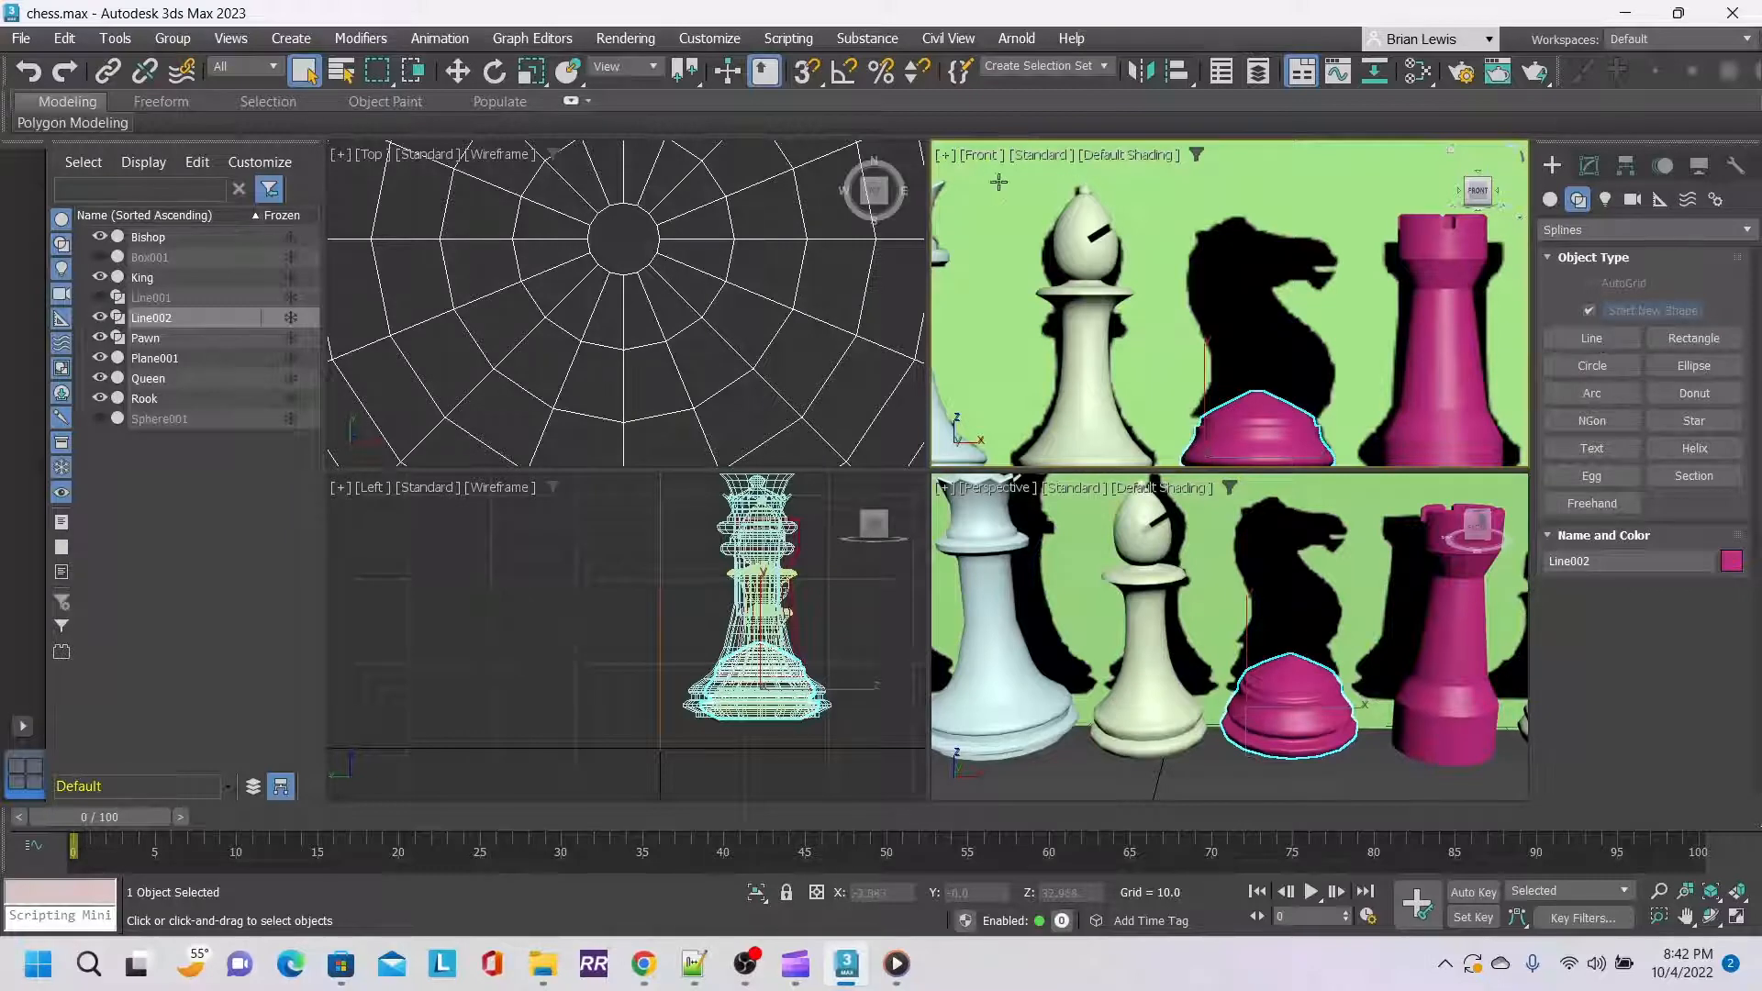
{"action": "left_click", "coordinate": [946, 155]}
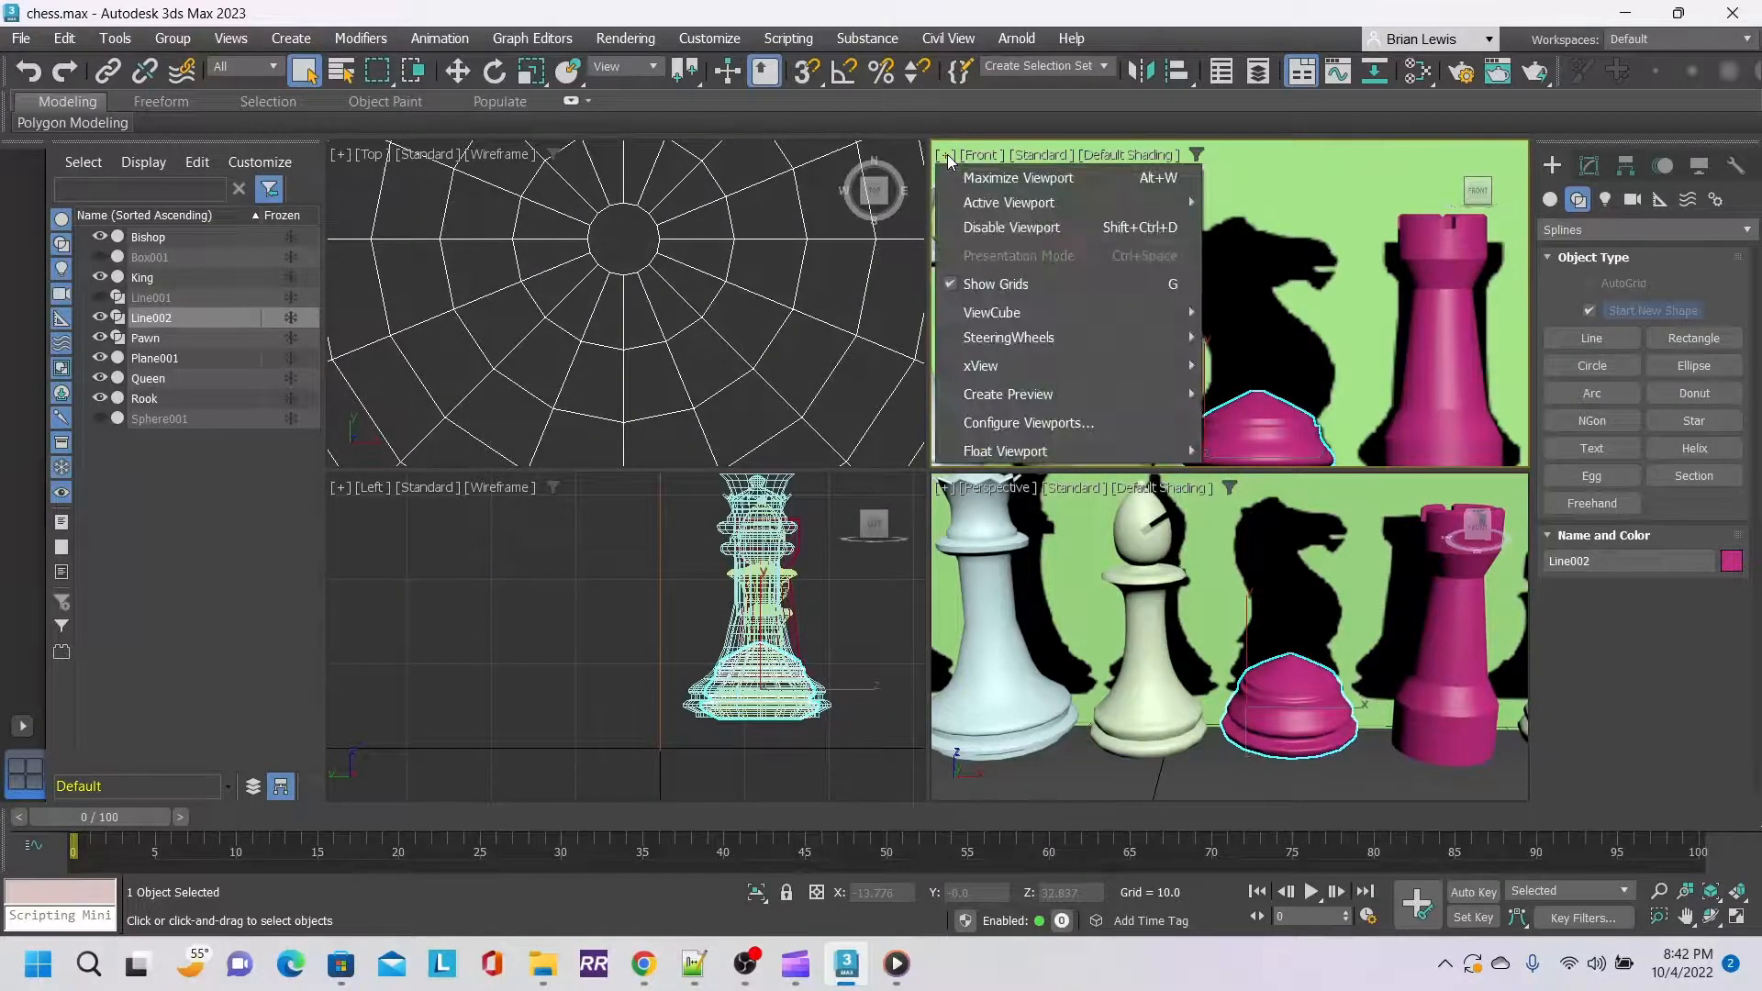
{"action": "left_click", "coordinate": [983, 174]}
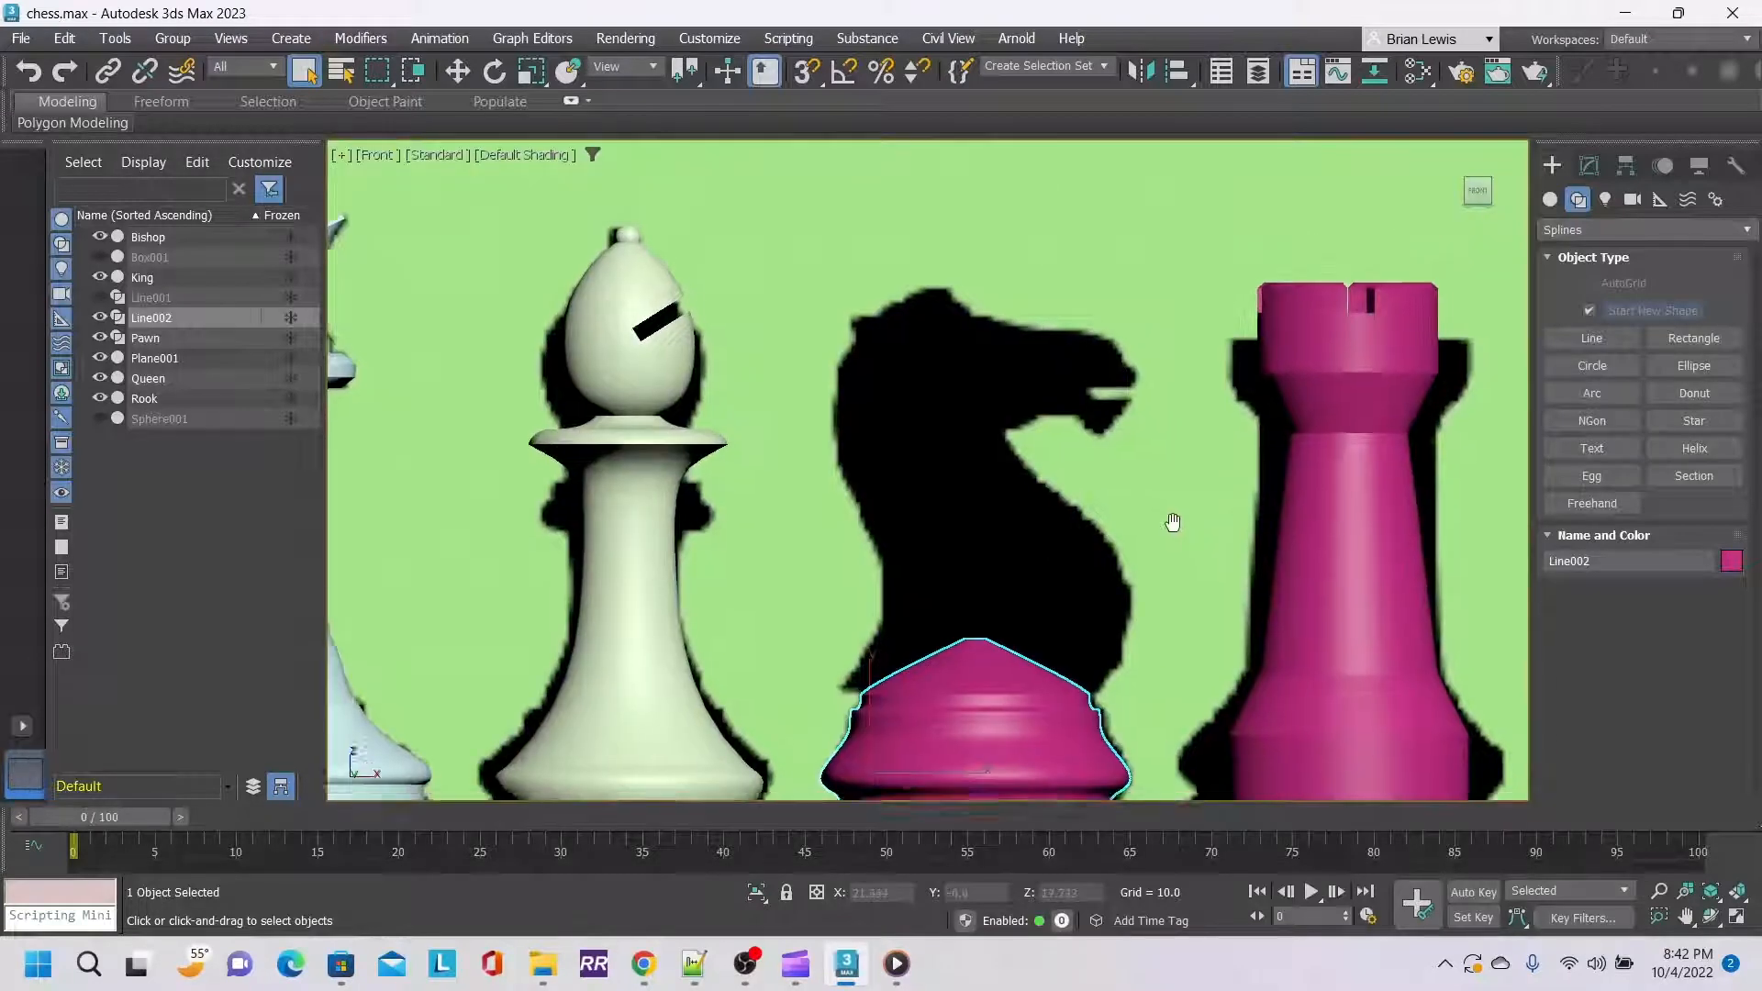
{"action": "middle_click_drag", "start_coordinate": [1173, 521], "coordinate": [1071, 420]}
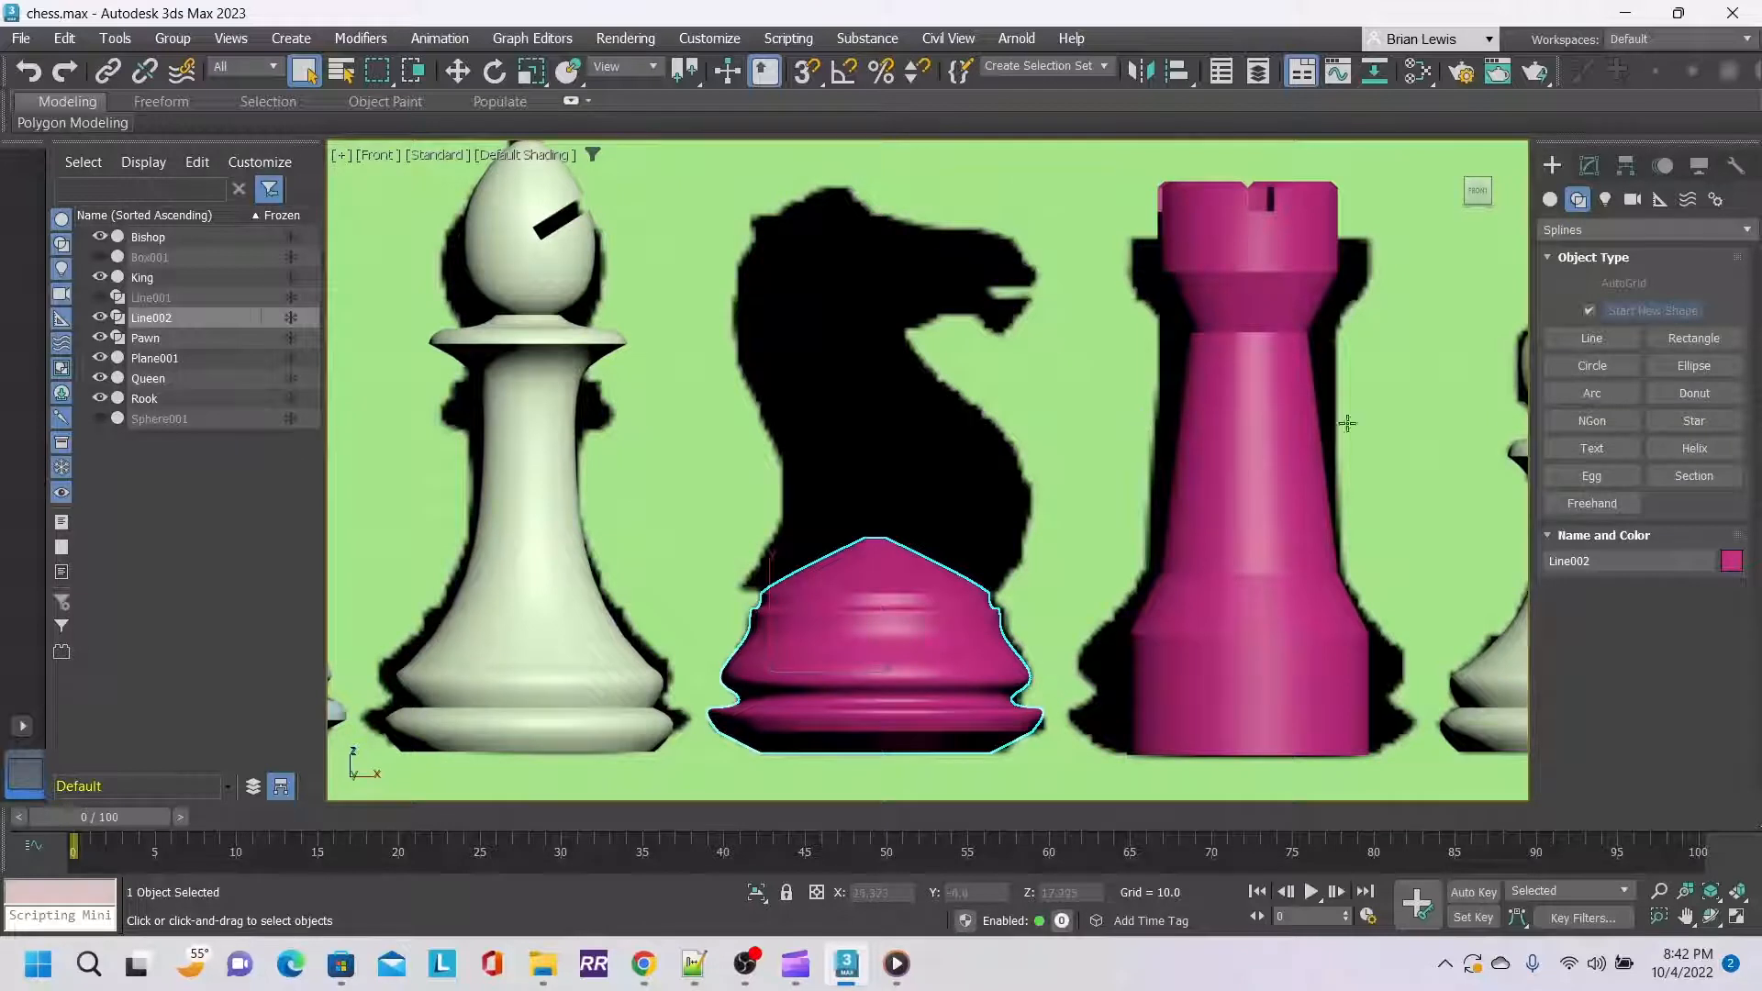
Start a line at the knight silhouette's lower lip and trace it over the muzzle, nose and forehead to the top of the head.
{"action": "left_click", "coordinate": [1571, 339]}
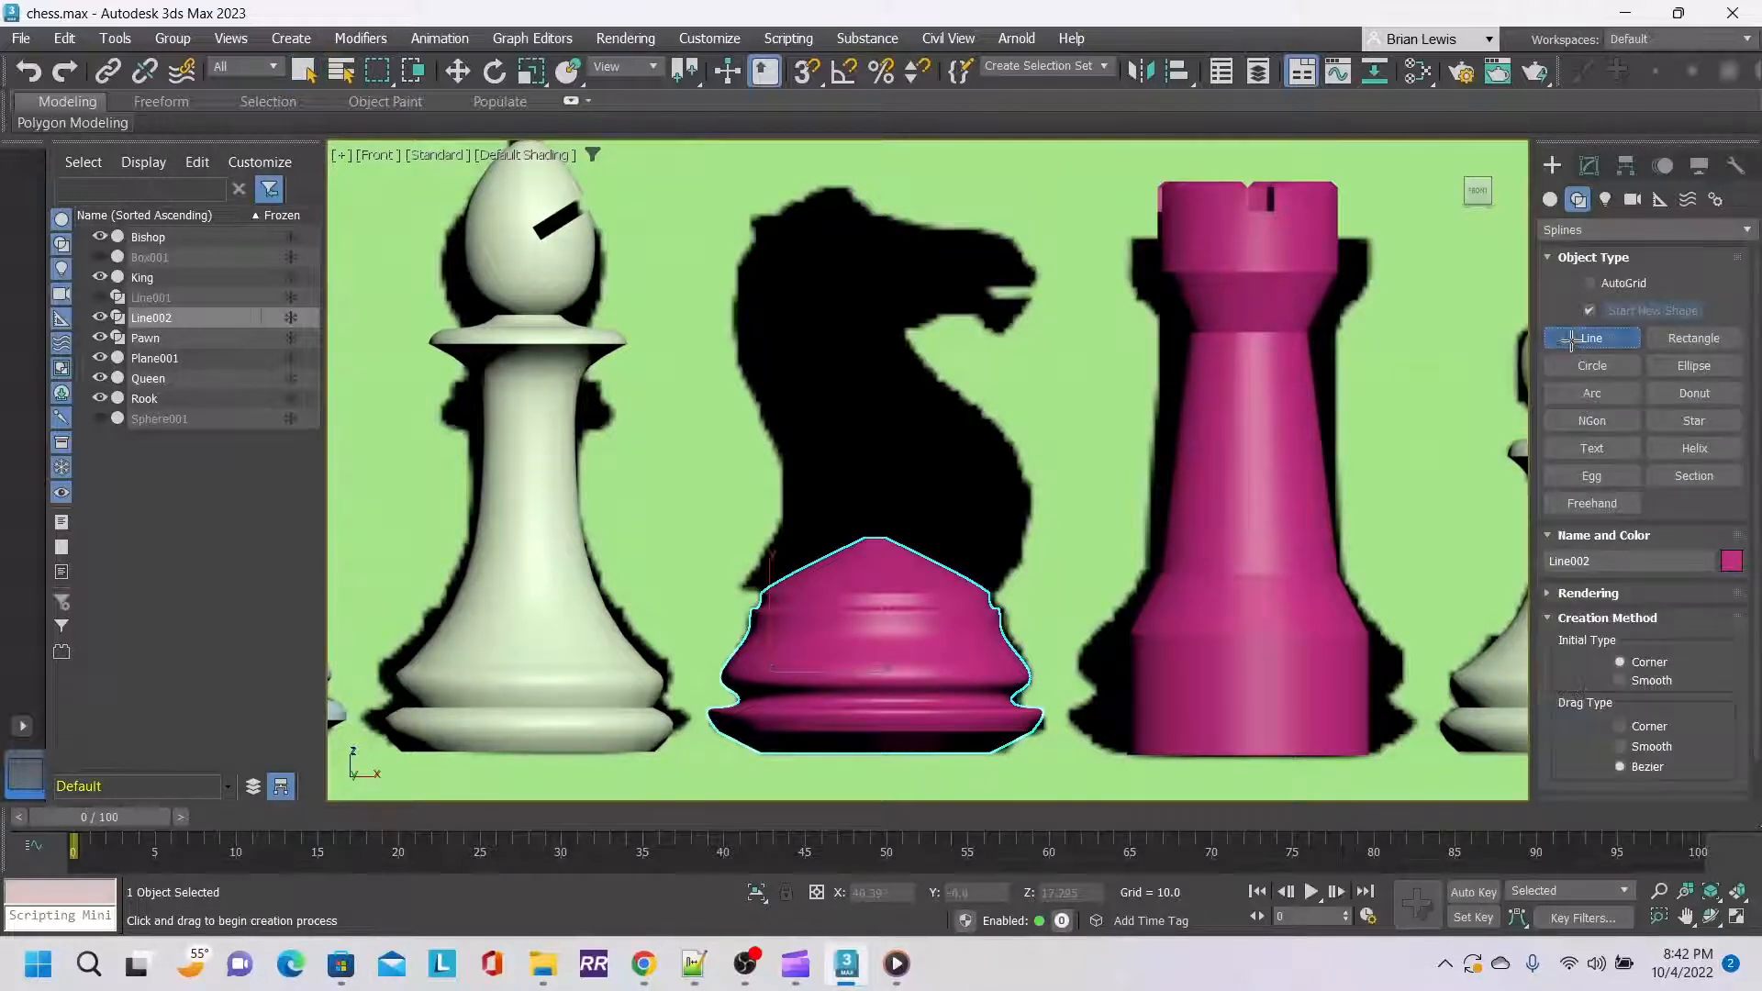
{"action": "left_click", "coordinate": [1028, 306]}
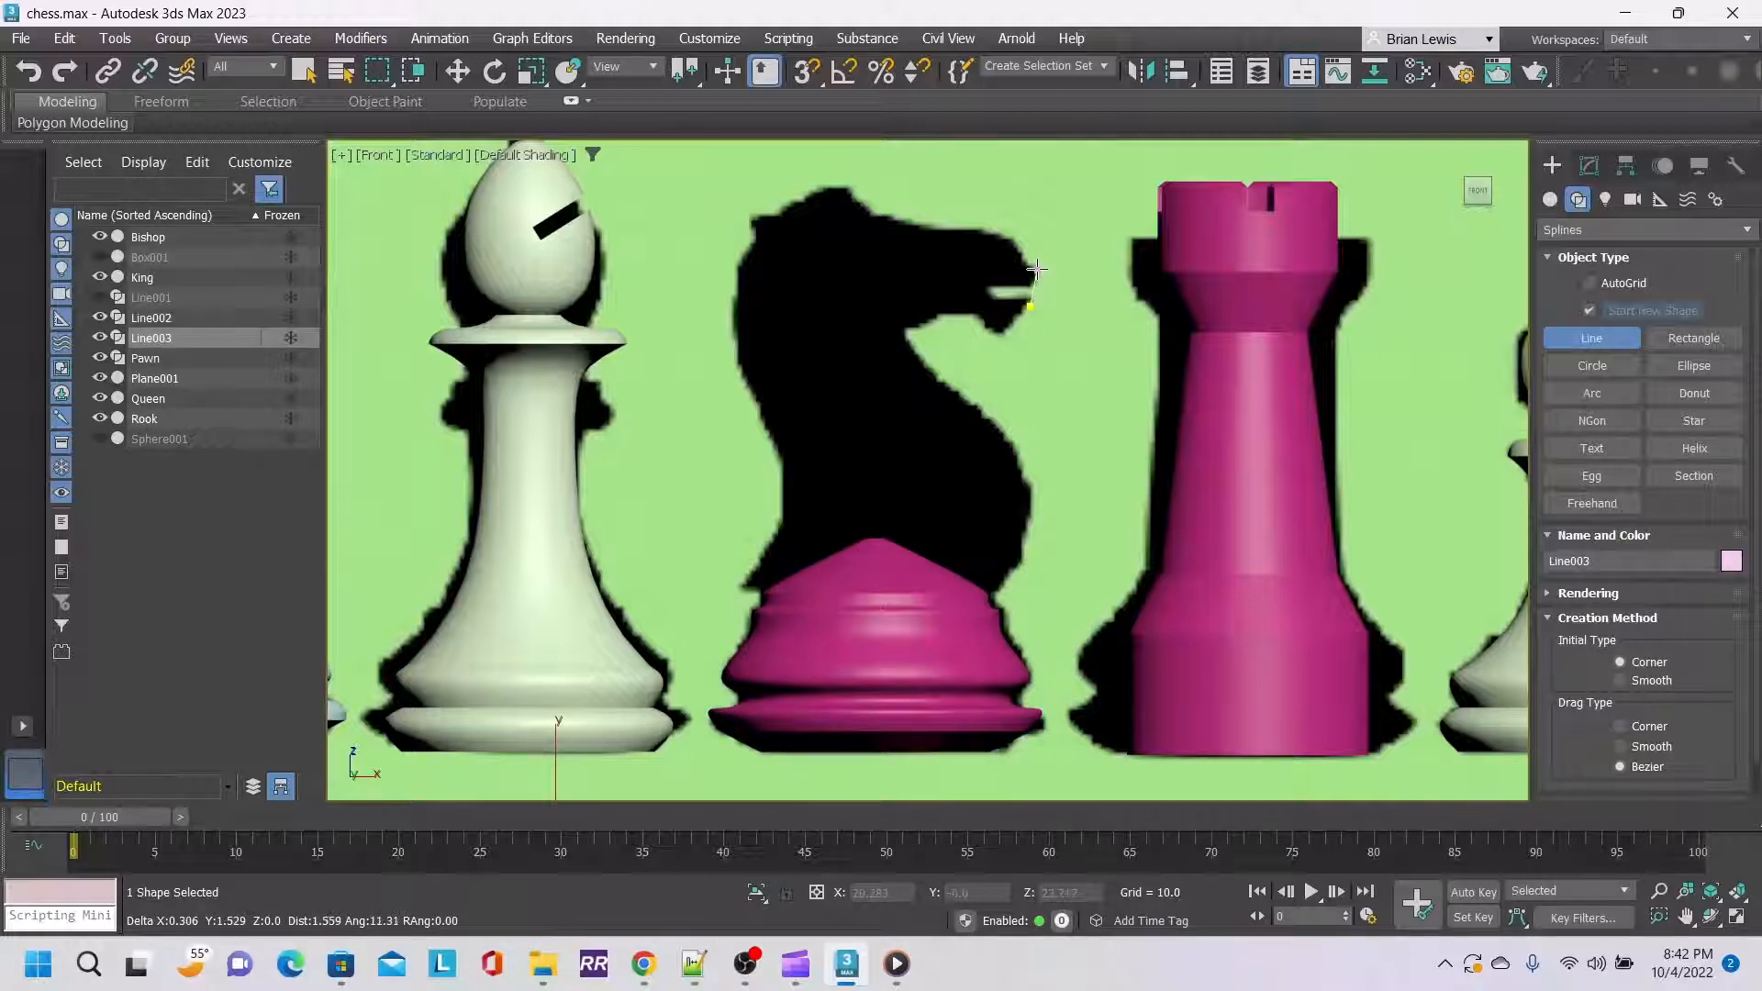
{"action": "left_click", "coordinate": [1036, 270]}
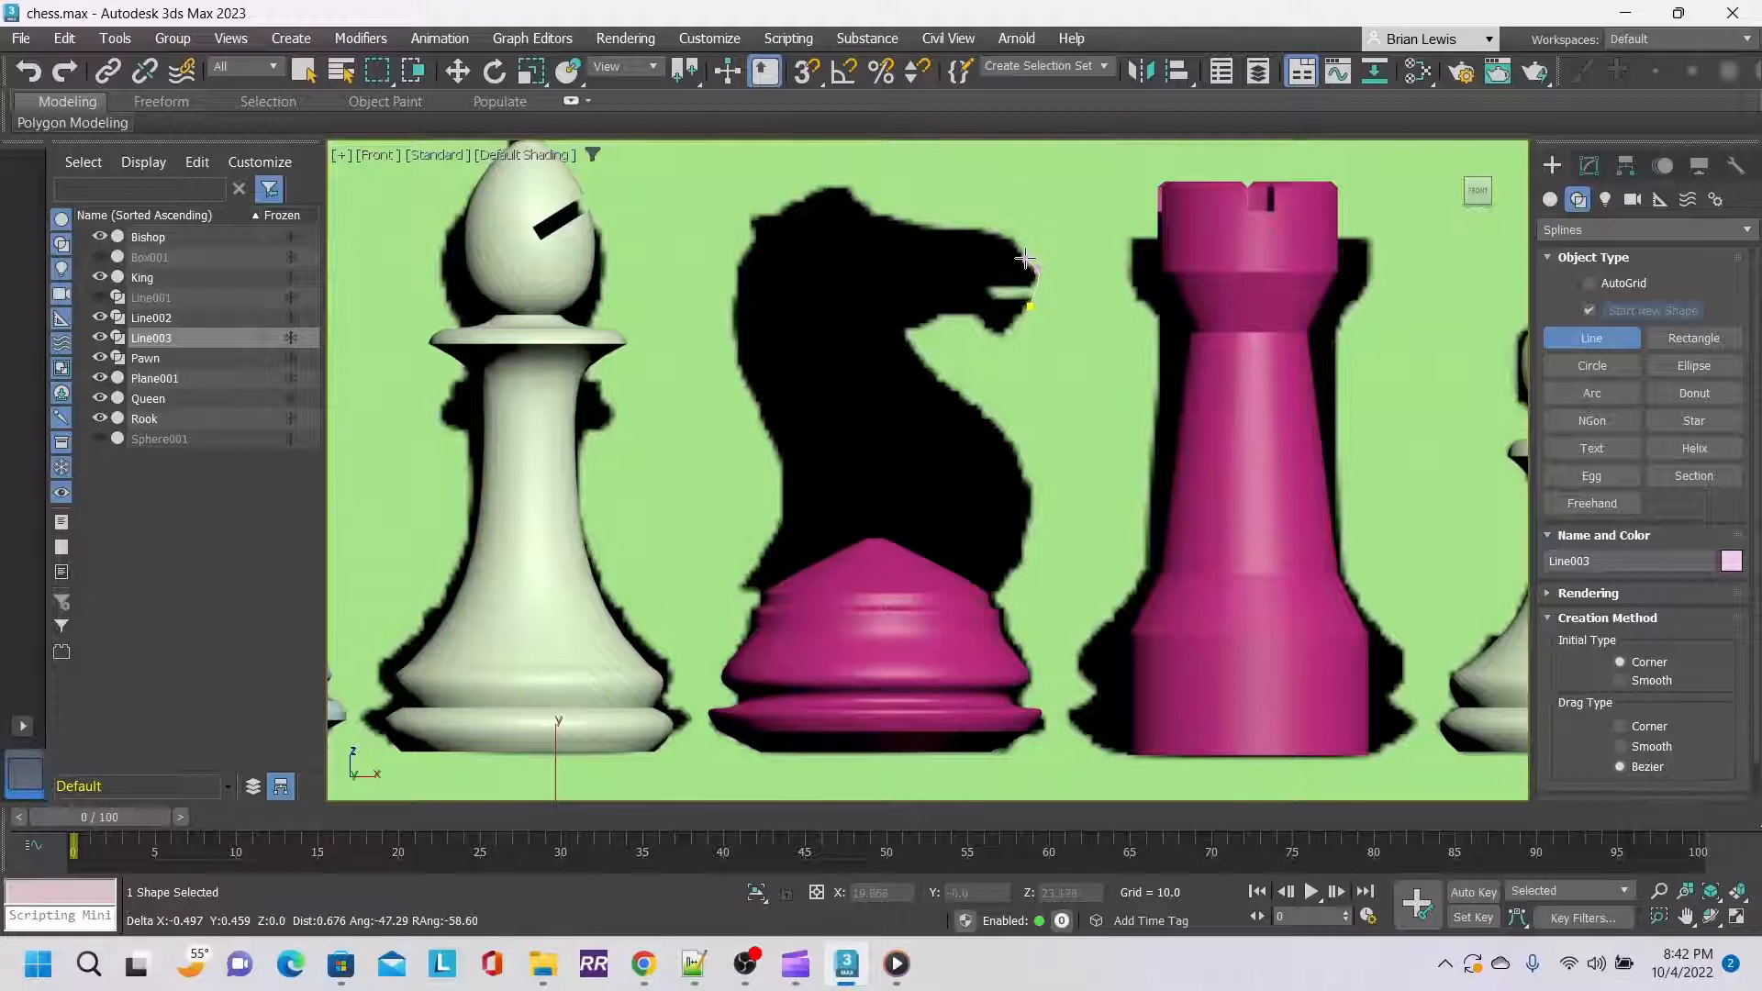
{"action": "left_click", "coordinate": [1025, 258]}
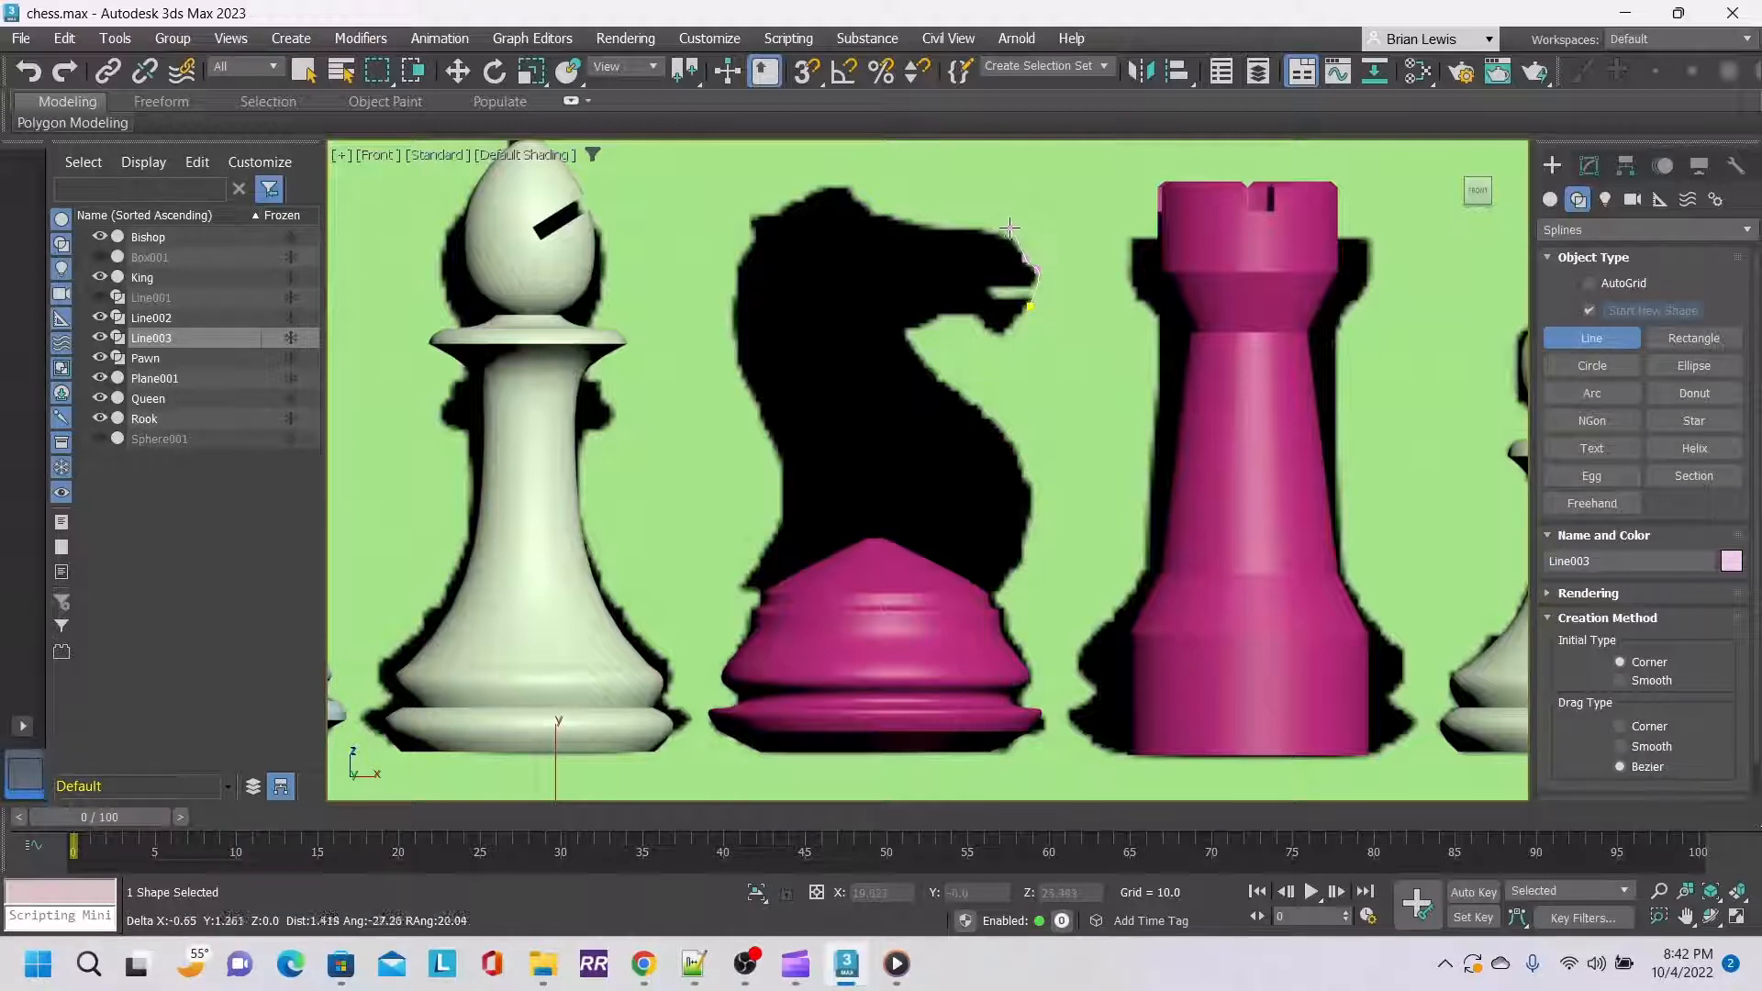
{"action": "left_click", "coordinate": [1007, 232]}
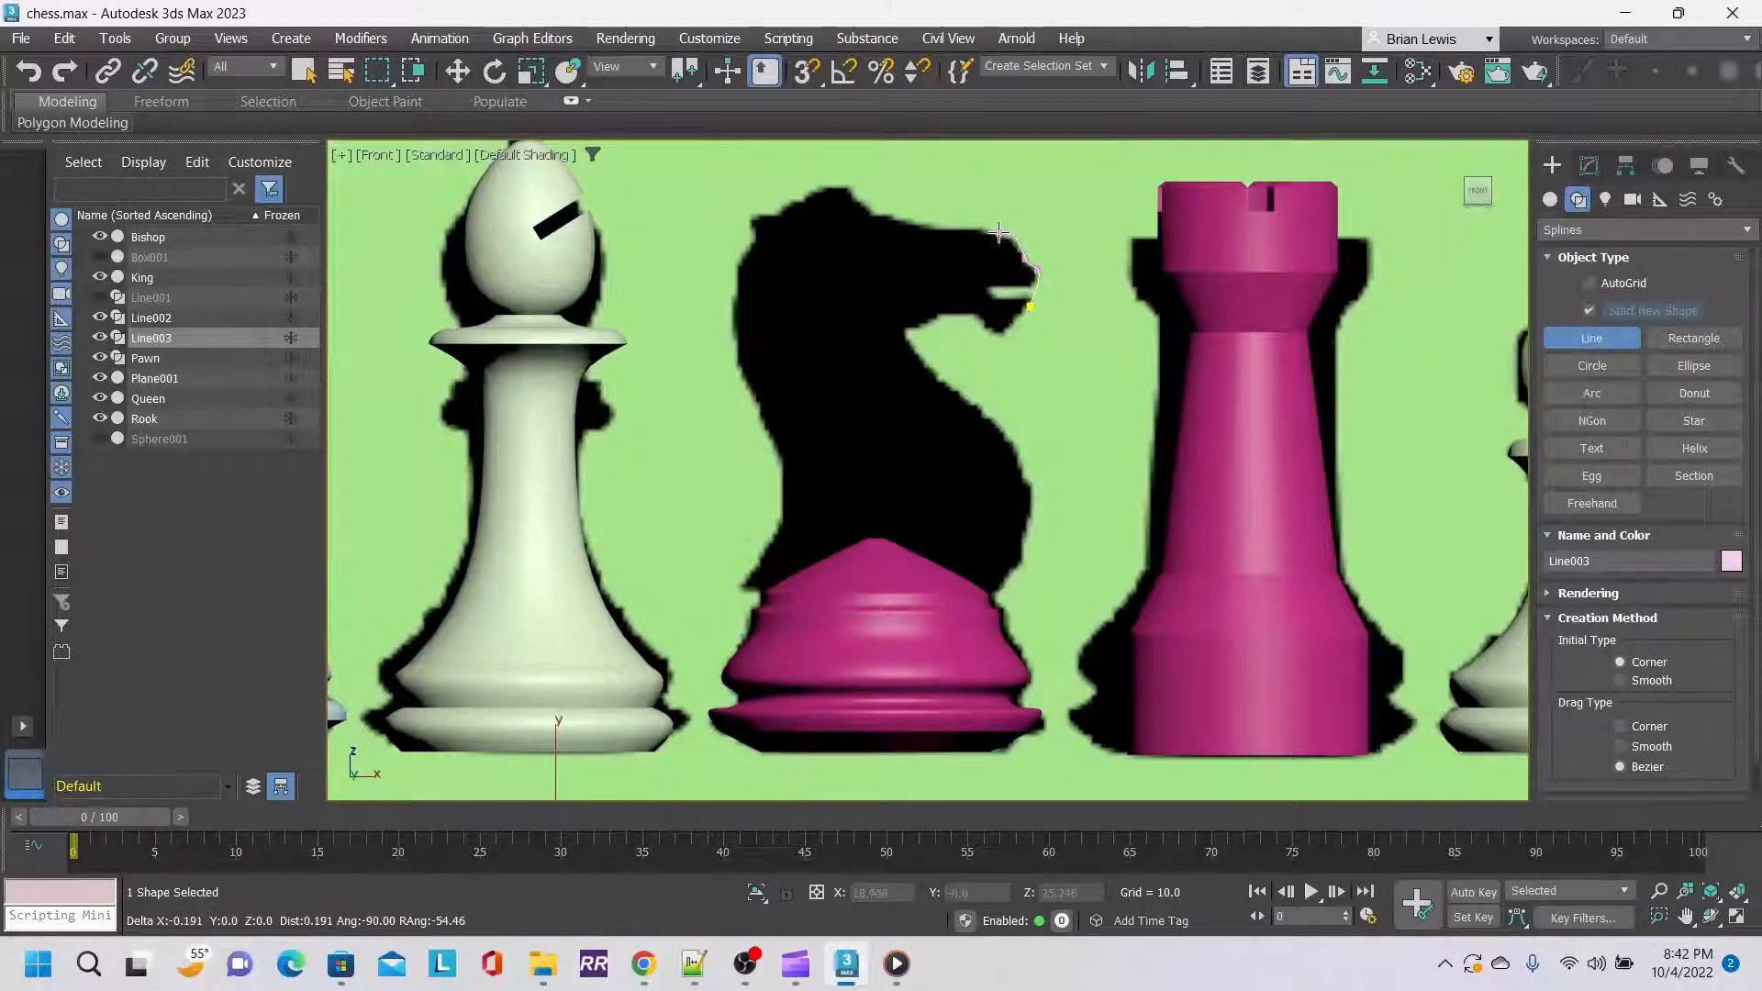
{"action": "left_click", "coordinate": [983, 231]}
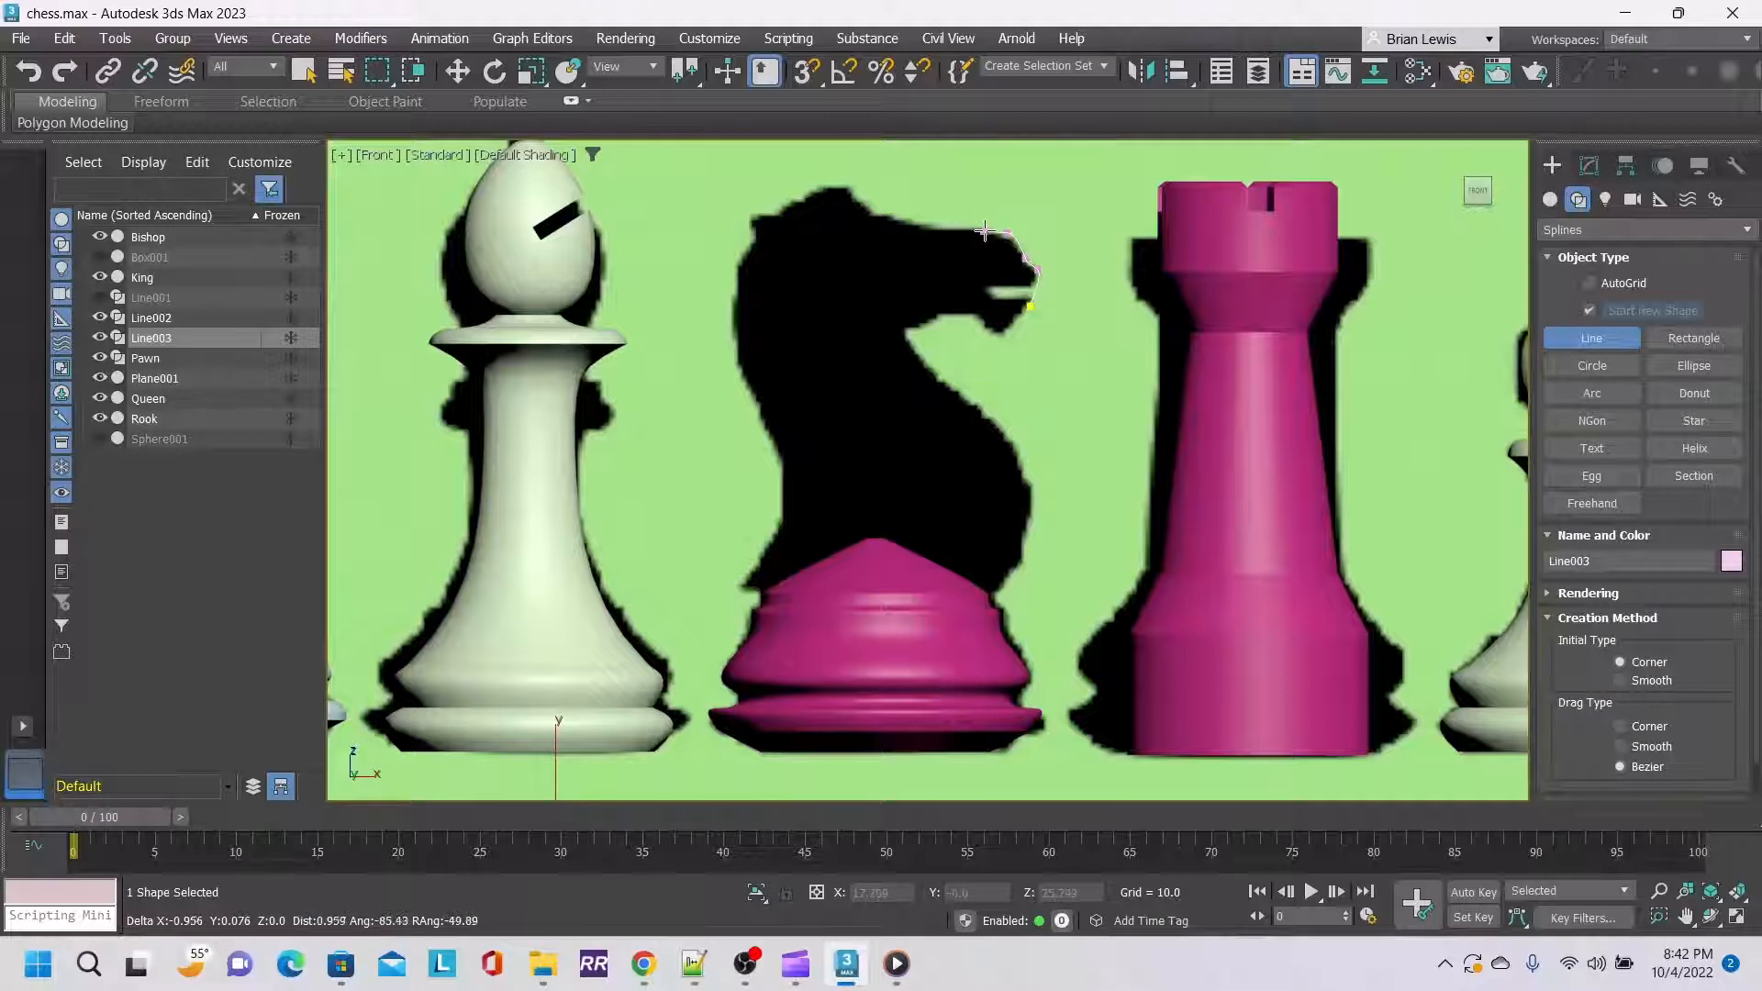
{"action": "left_click", "coordinate": [935, 228]}
{"action": "left_click", "coordinate": [884, 217]}
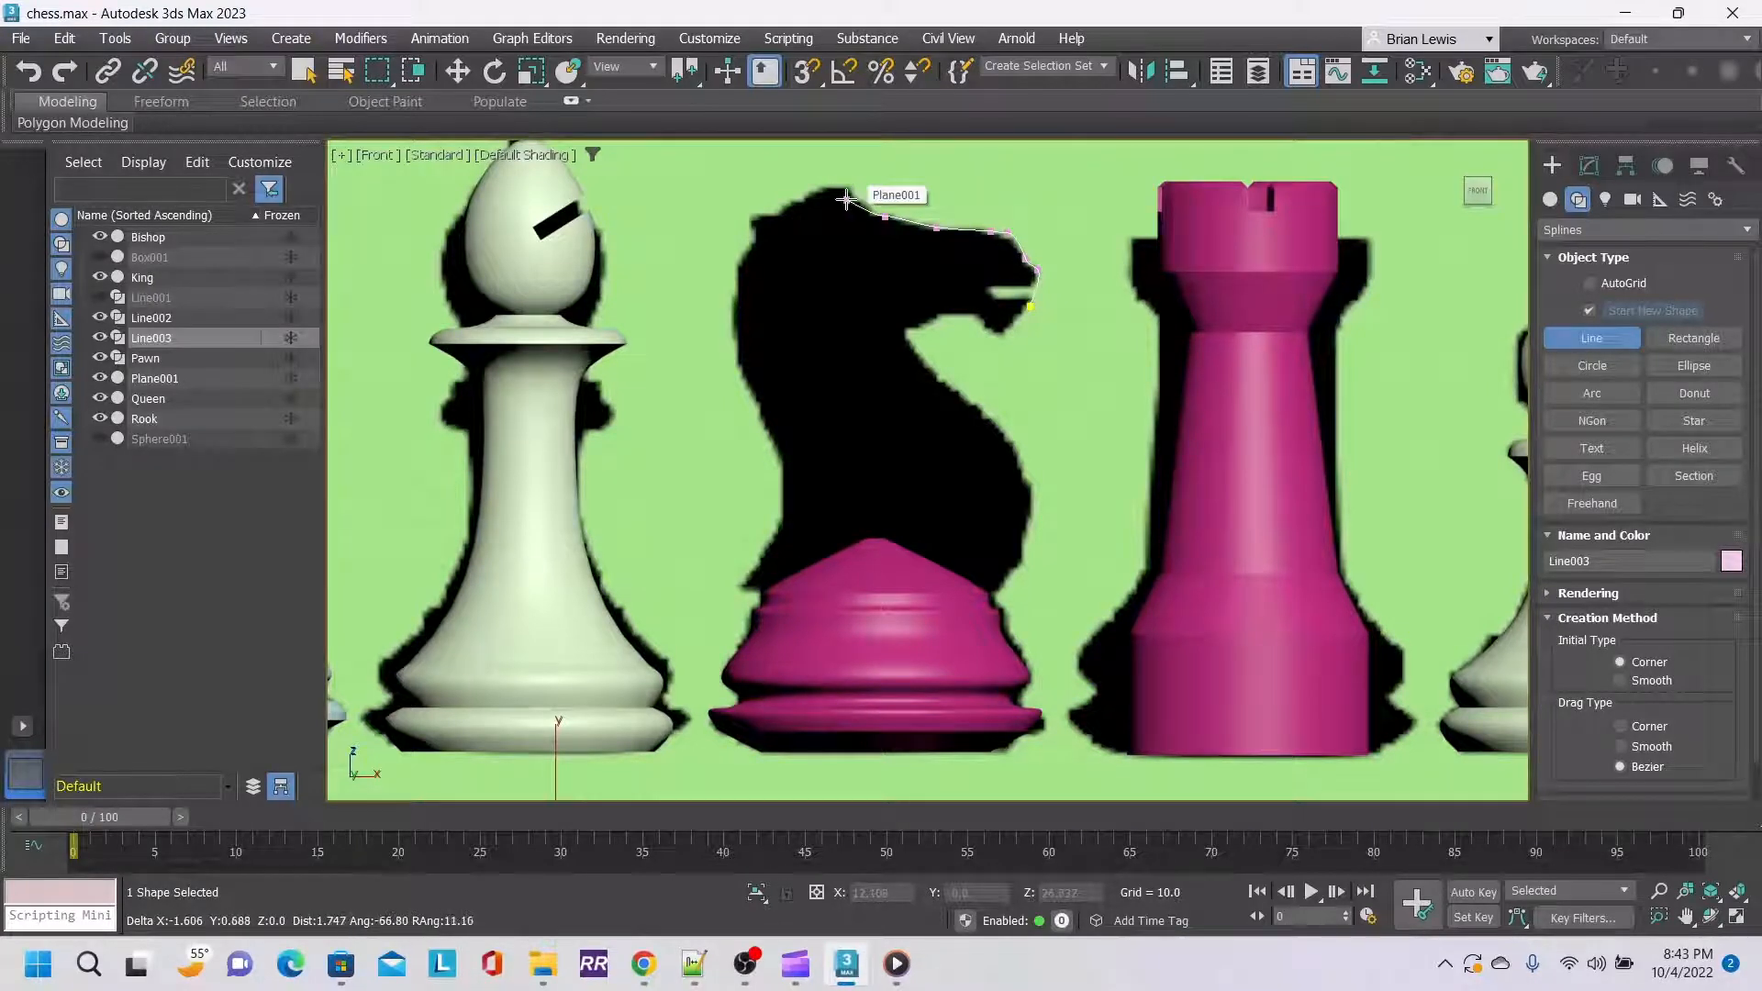
{"action": "left_click", "coordinate": [855, 197]}
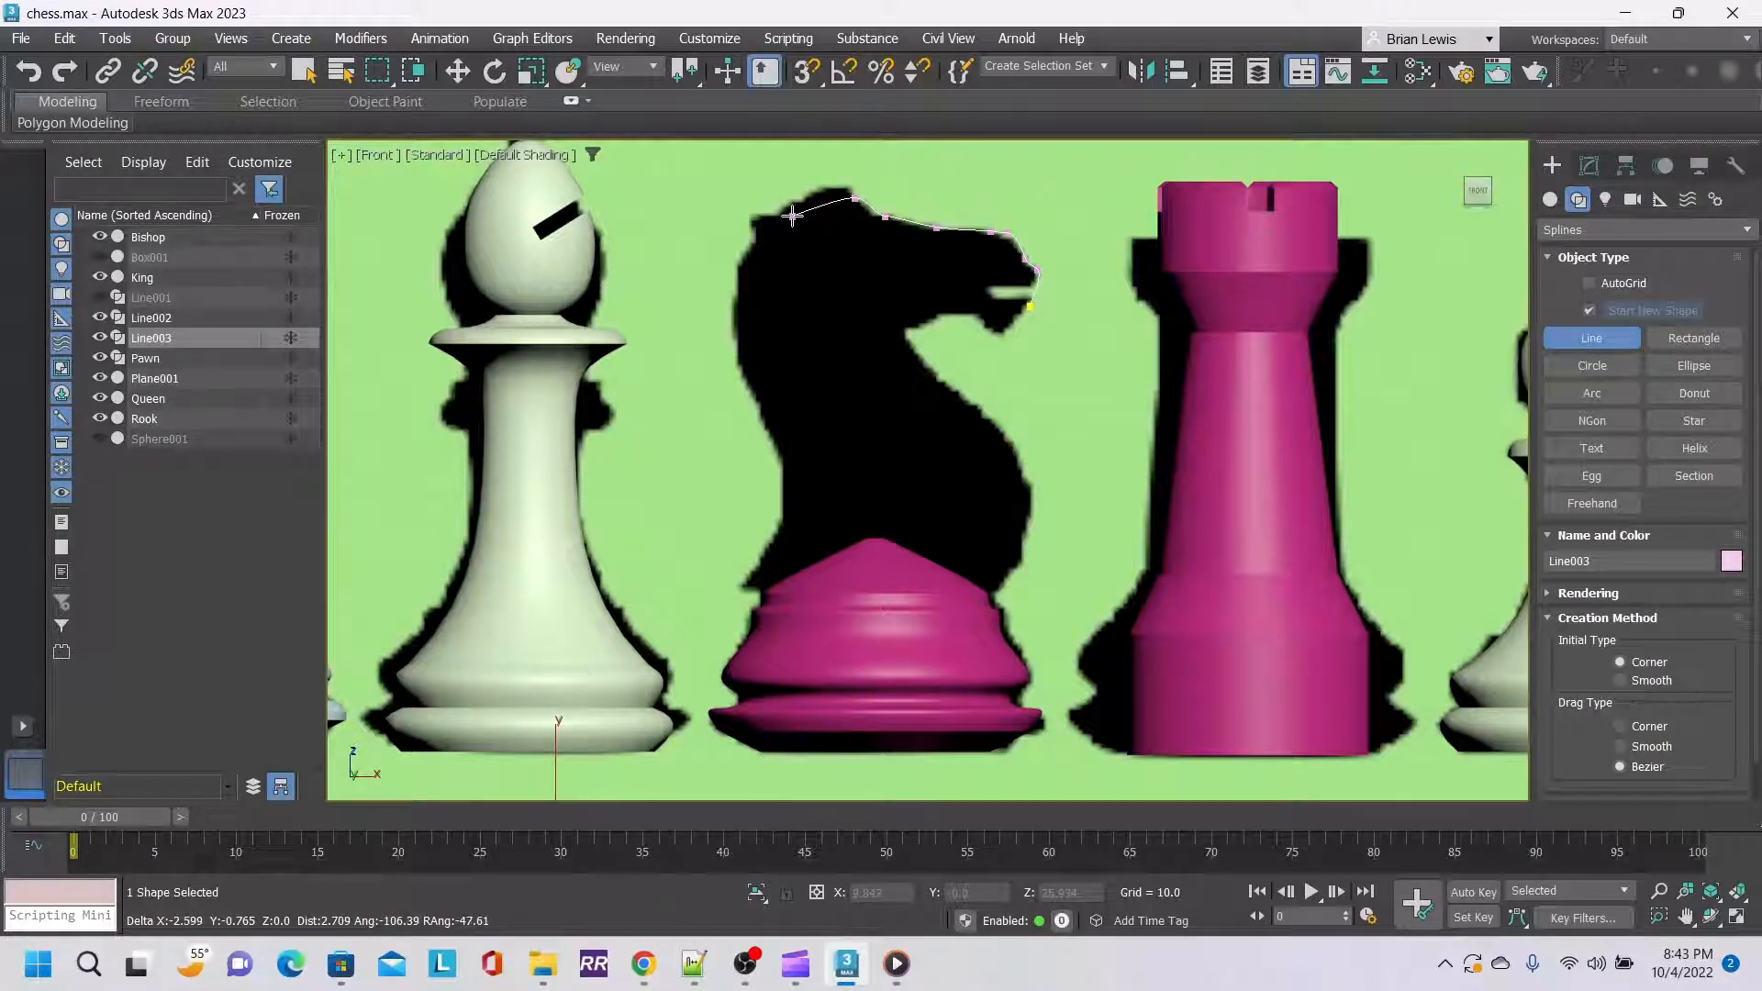
Continue the line with a curve around the back of the head, along the jaw and chin, and close the spline at its start point.
{"action": "left_click_drag", "start_coordinate": [792, 215], "coordinate": [762, 245]}
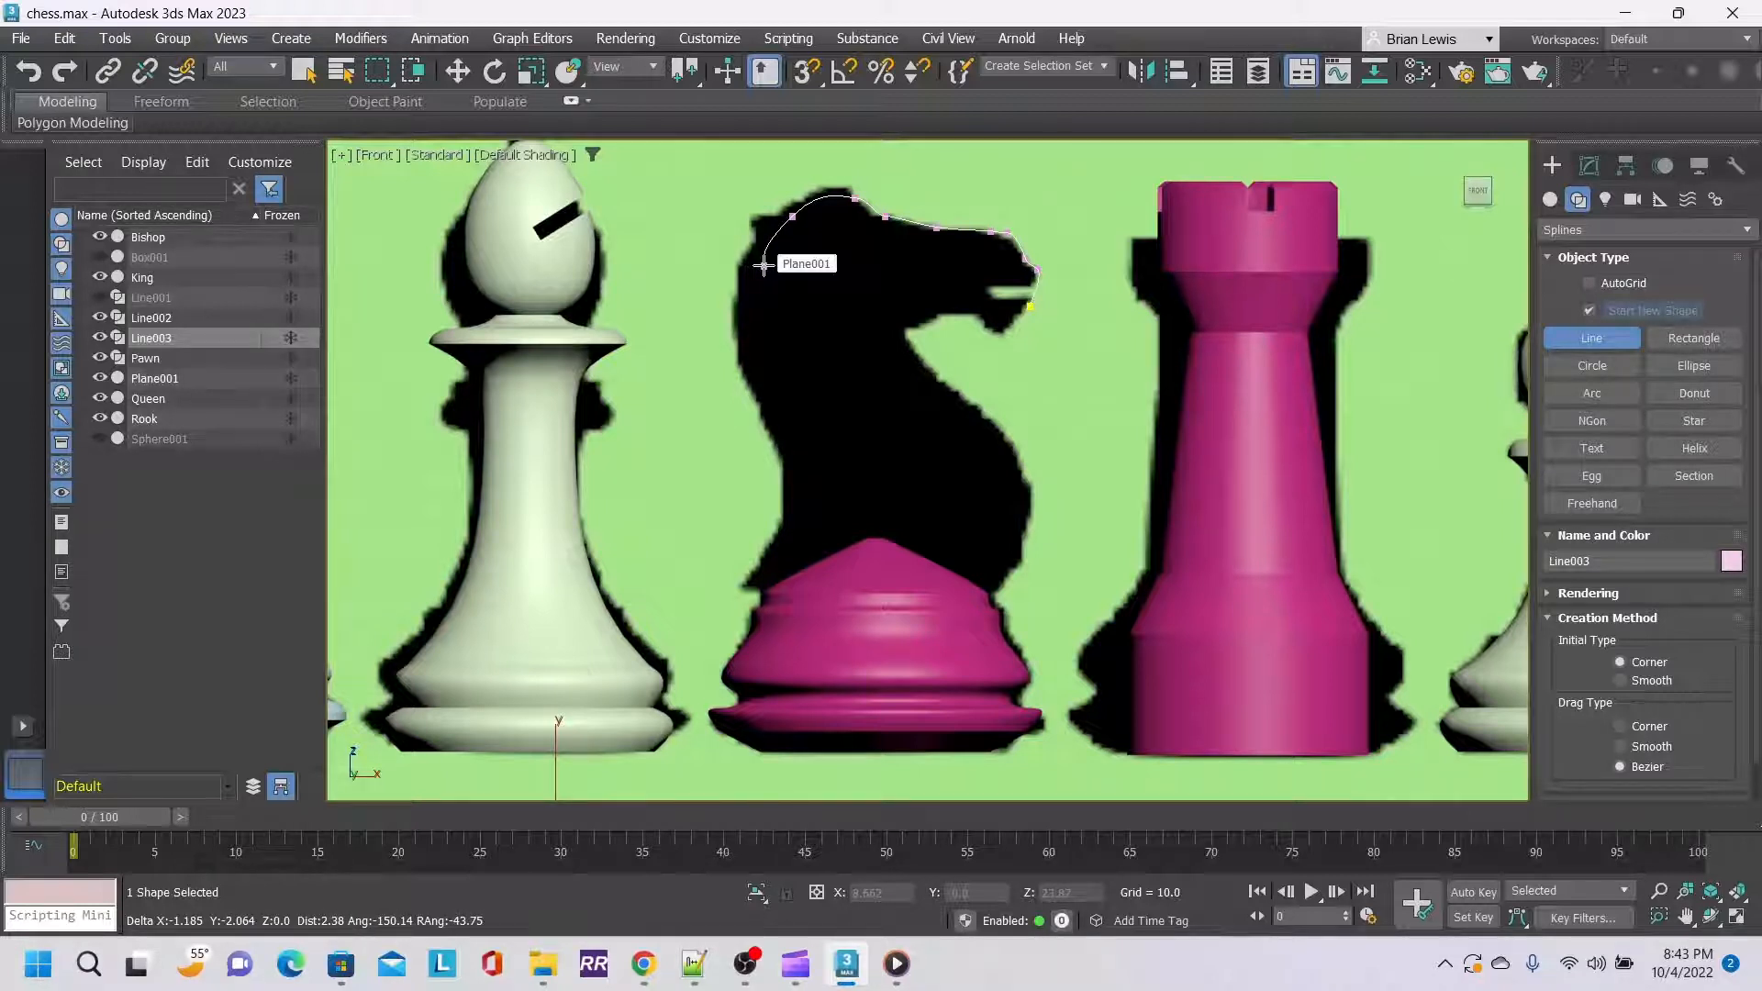
{"action": "left_click", "coordinate": [764, 266]}
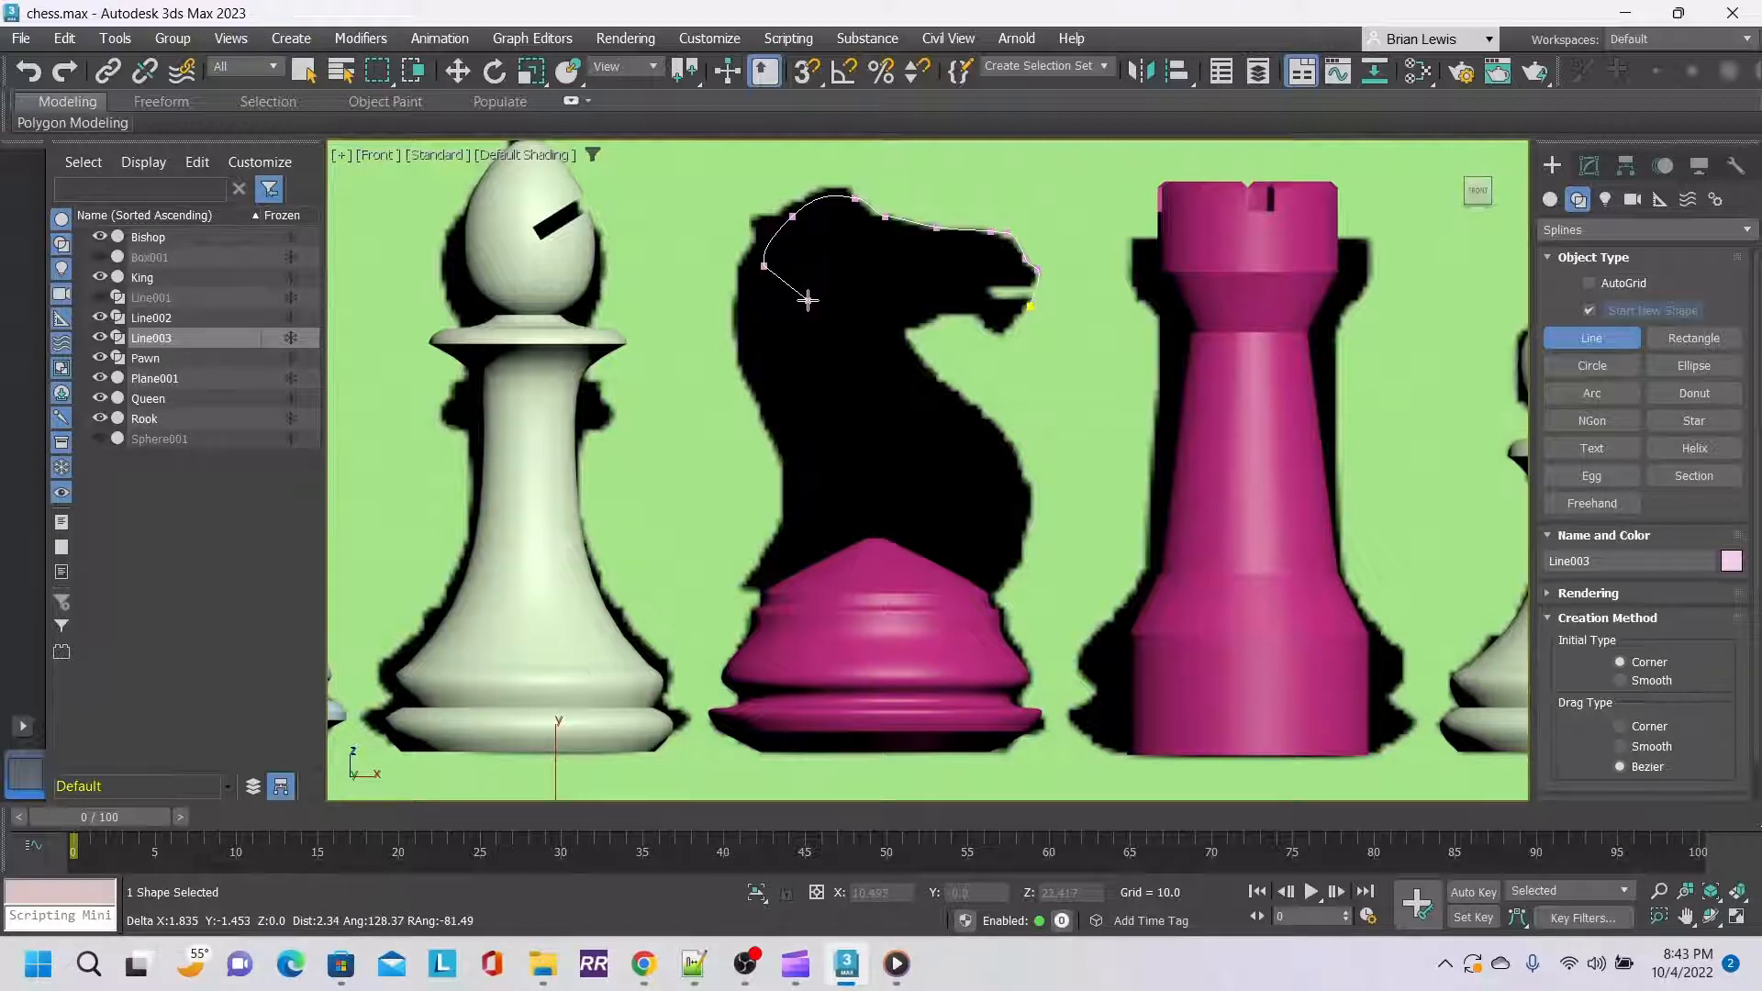
{"action": "left_click", "coordinate": [794, 299]}
{"action": "left_click", "coordinate": [849, 336]}
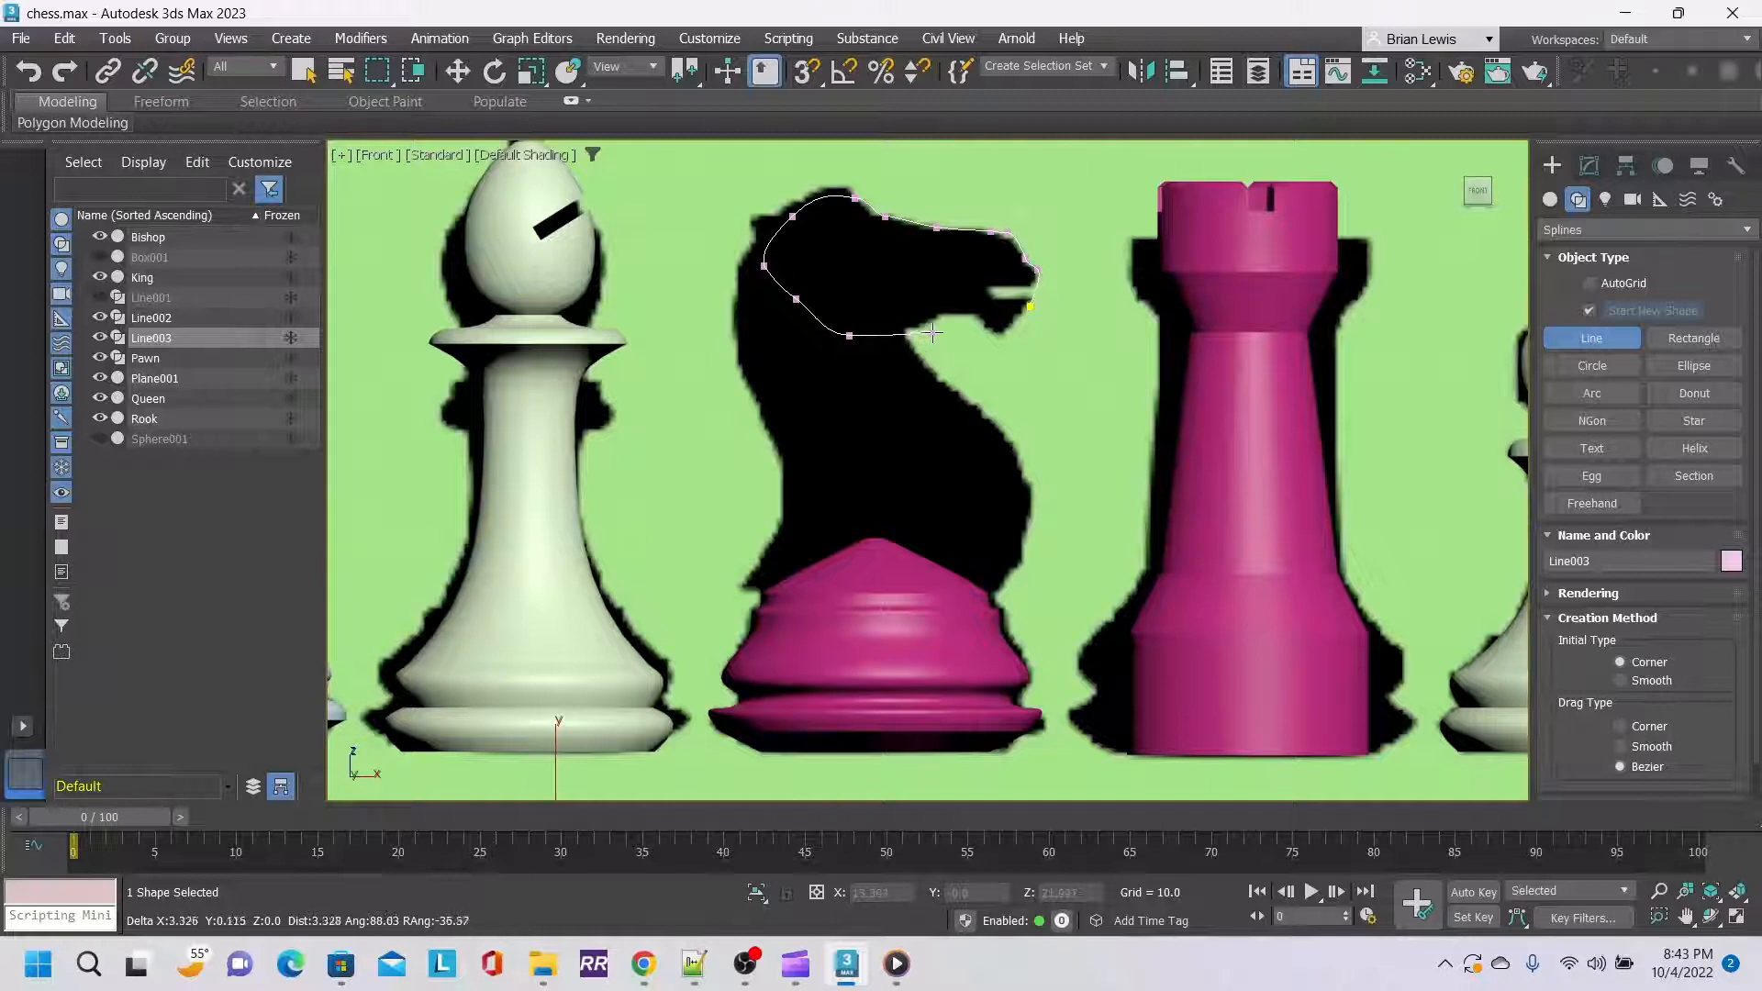
{"action": "left_click", "coordinate": [949, 308]}
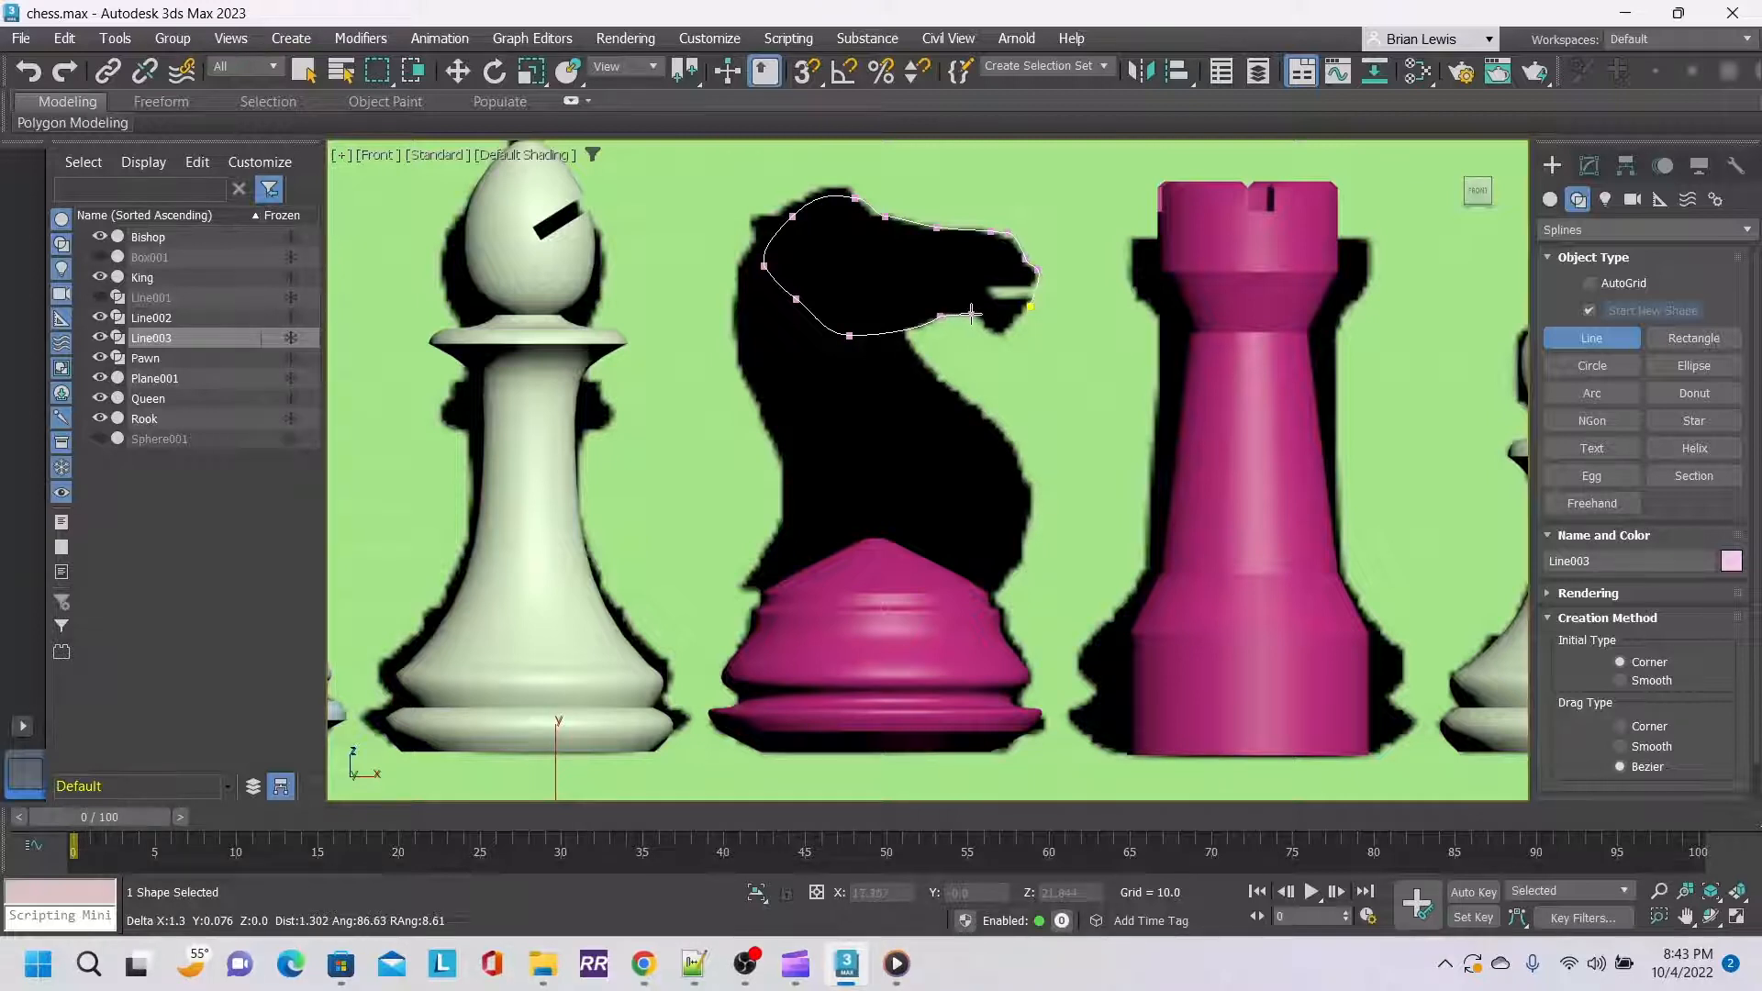
{"action": "left_click", "coordinate": [961, 313]}
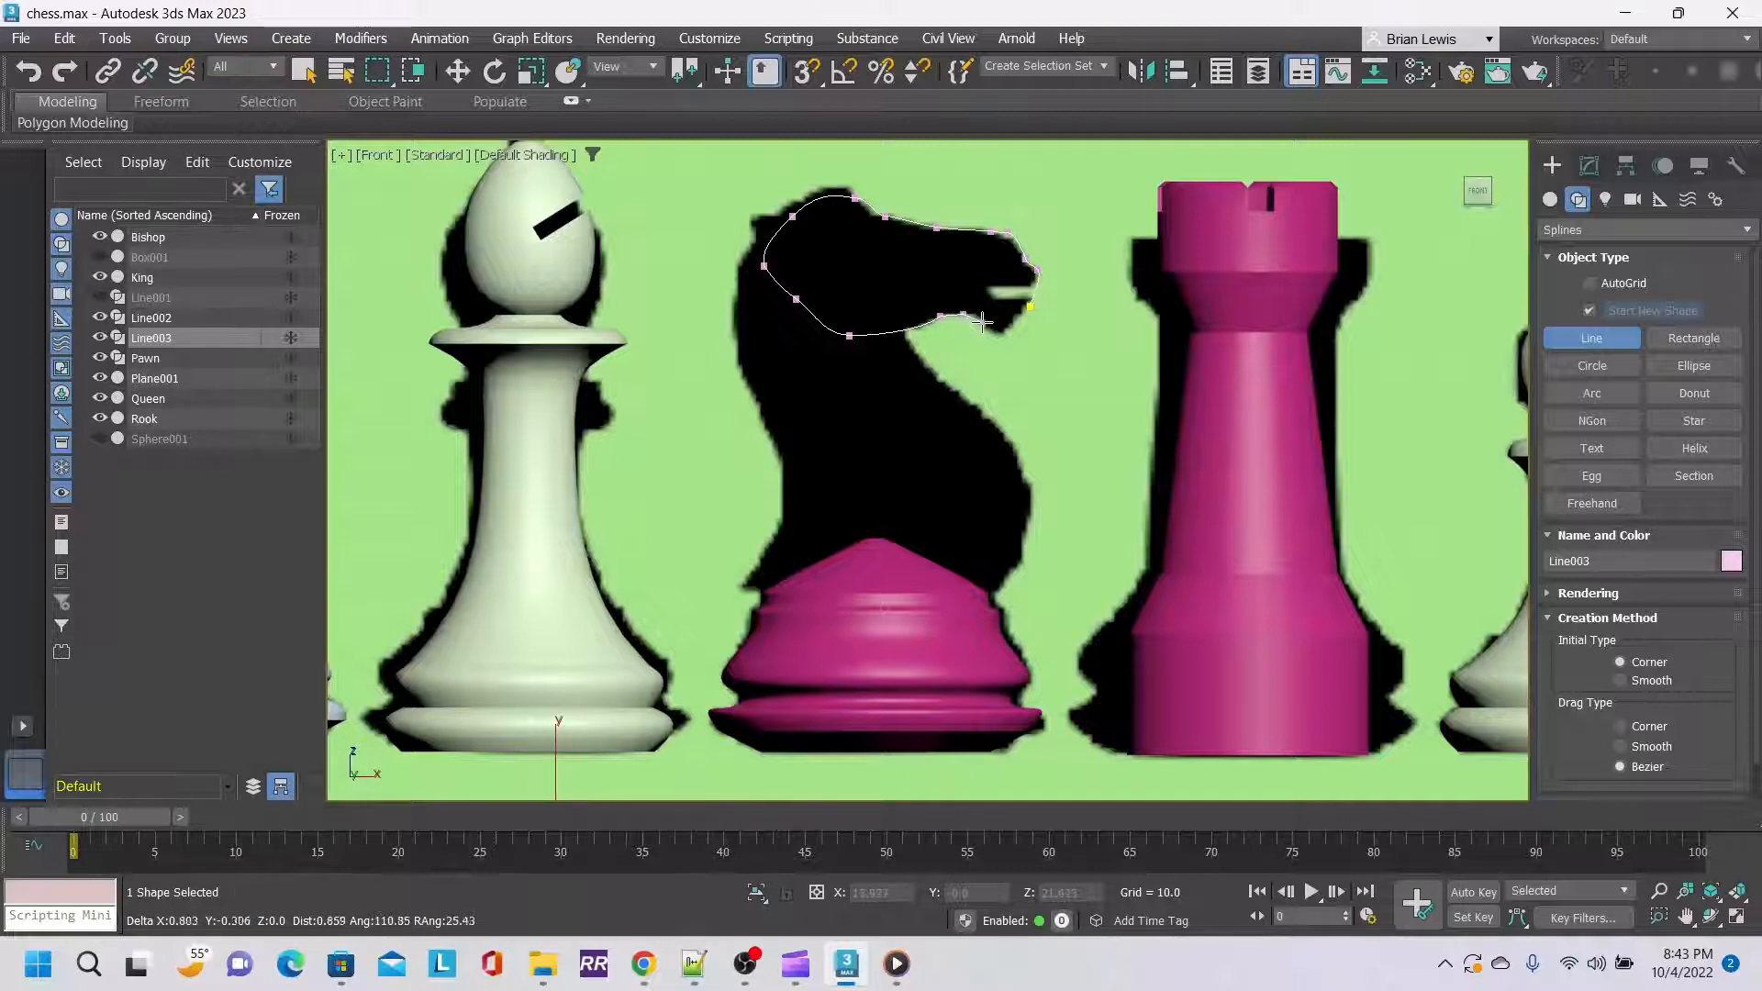
{"action": "left_click", "coordinate": [994, 333]}
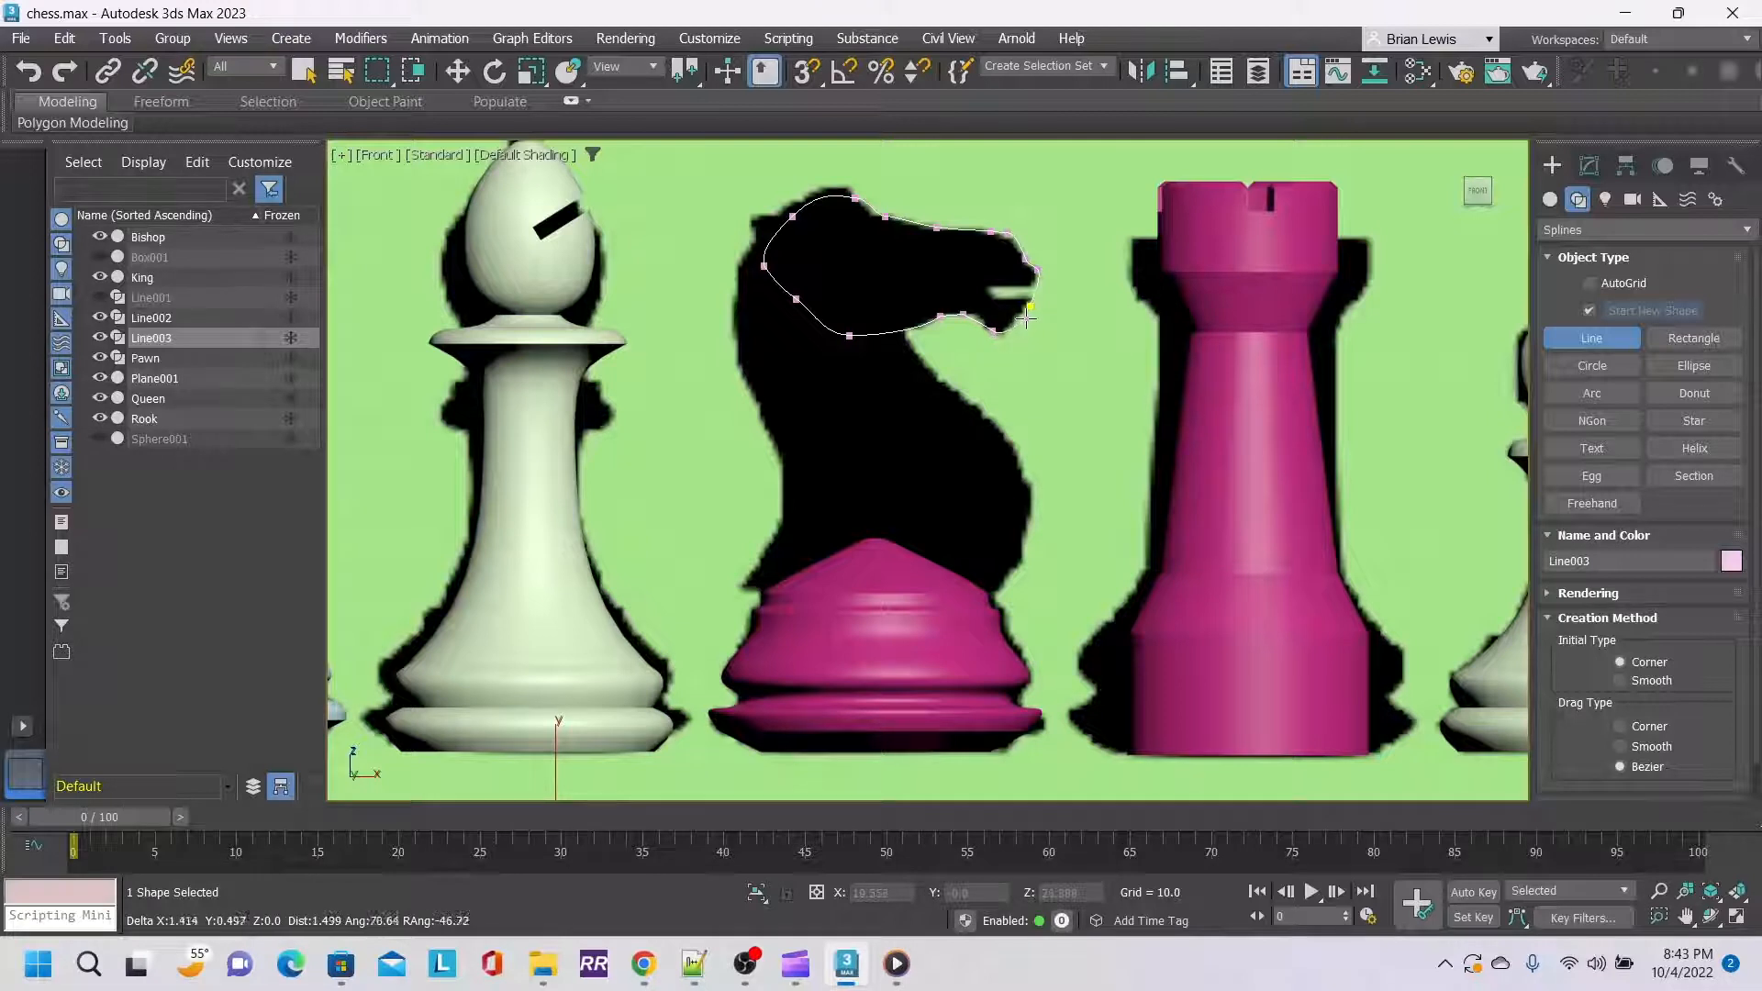
{"action": "left_click", "coordinate": [1031, 305]}
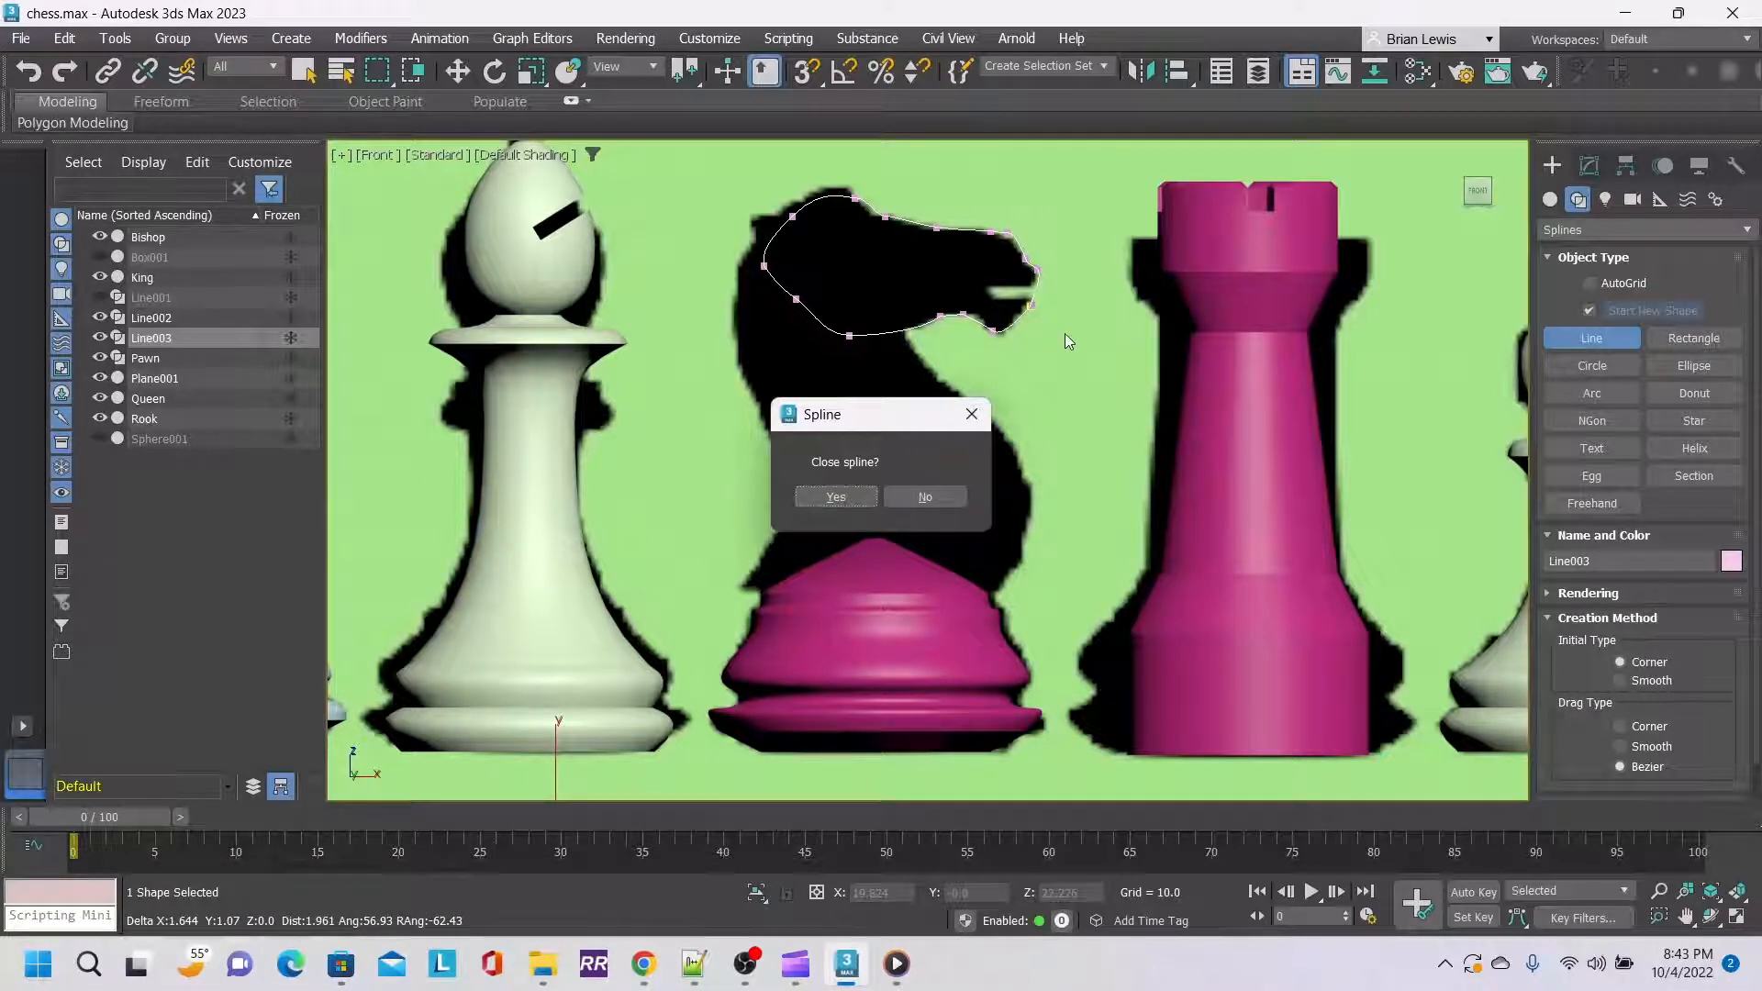
{"action": "left_click", "coordinate": [834, 496]}
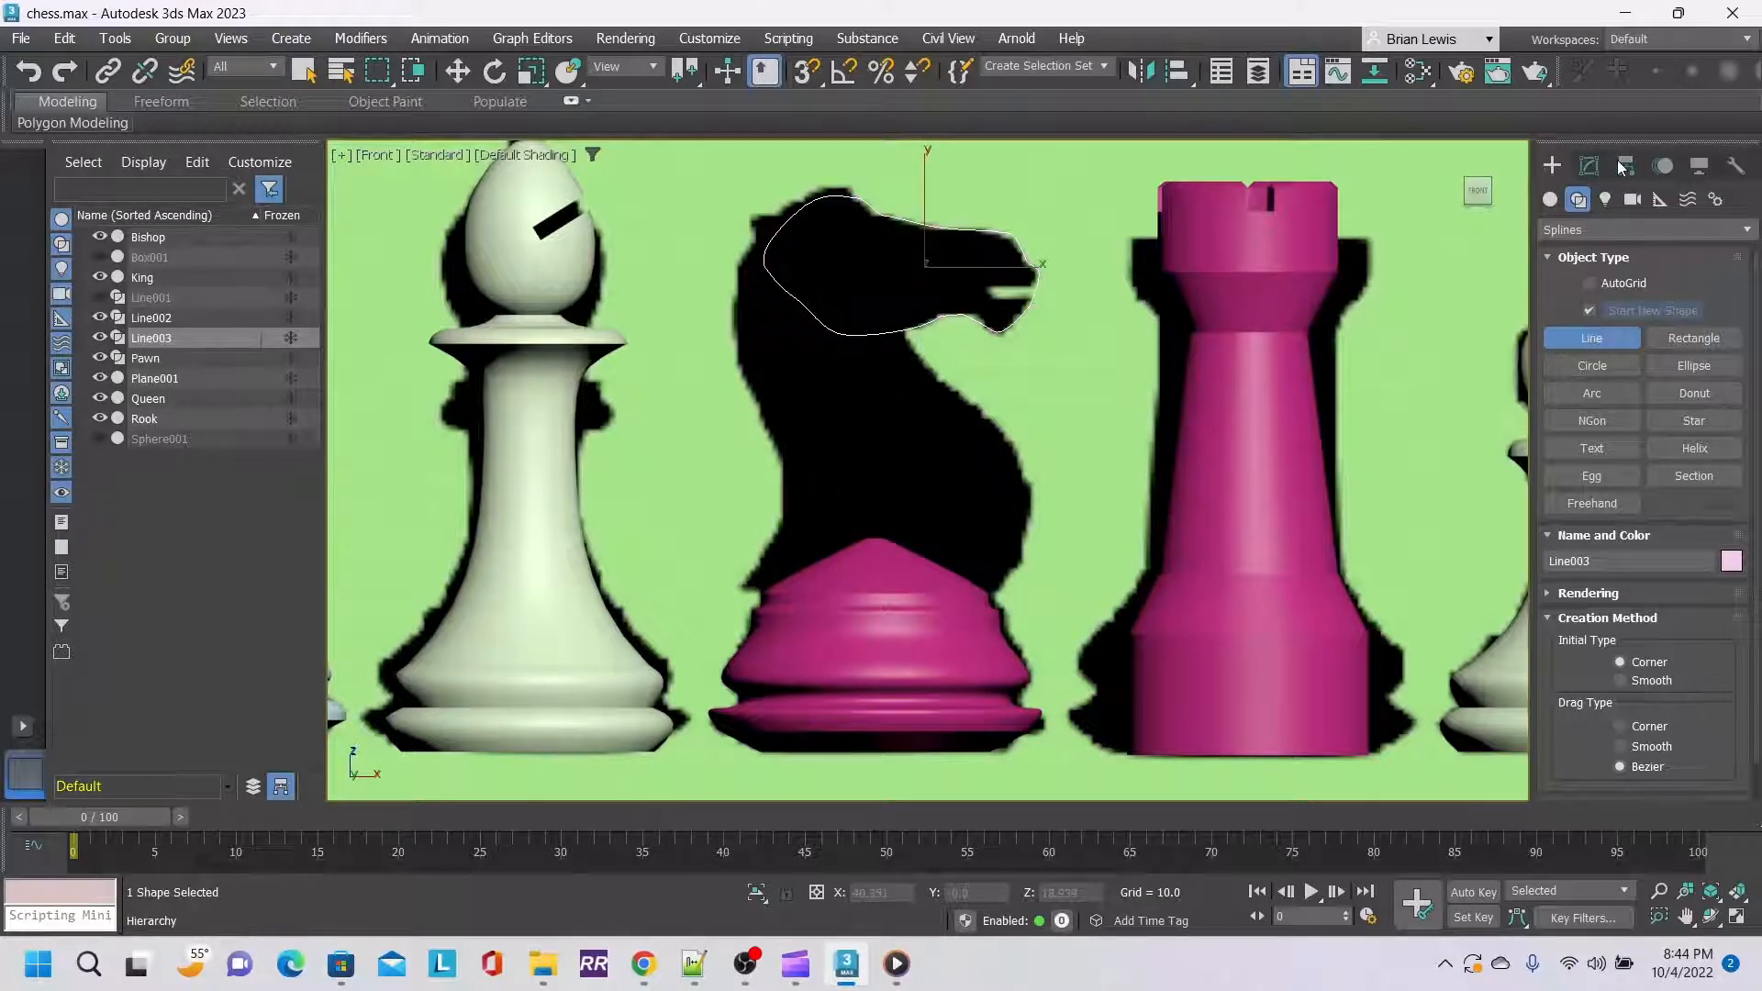
Apply a Bevel modifier to the closed head outline and restore the four-viewport layout.
{"action": "left_click", "coordinate": [1588, 167]}
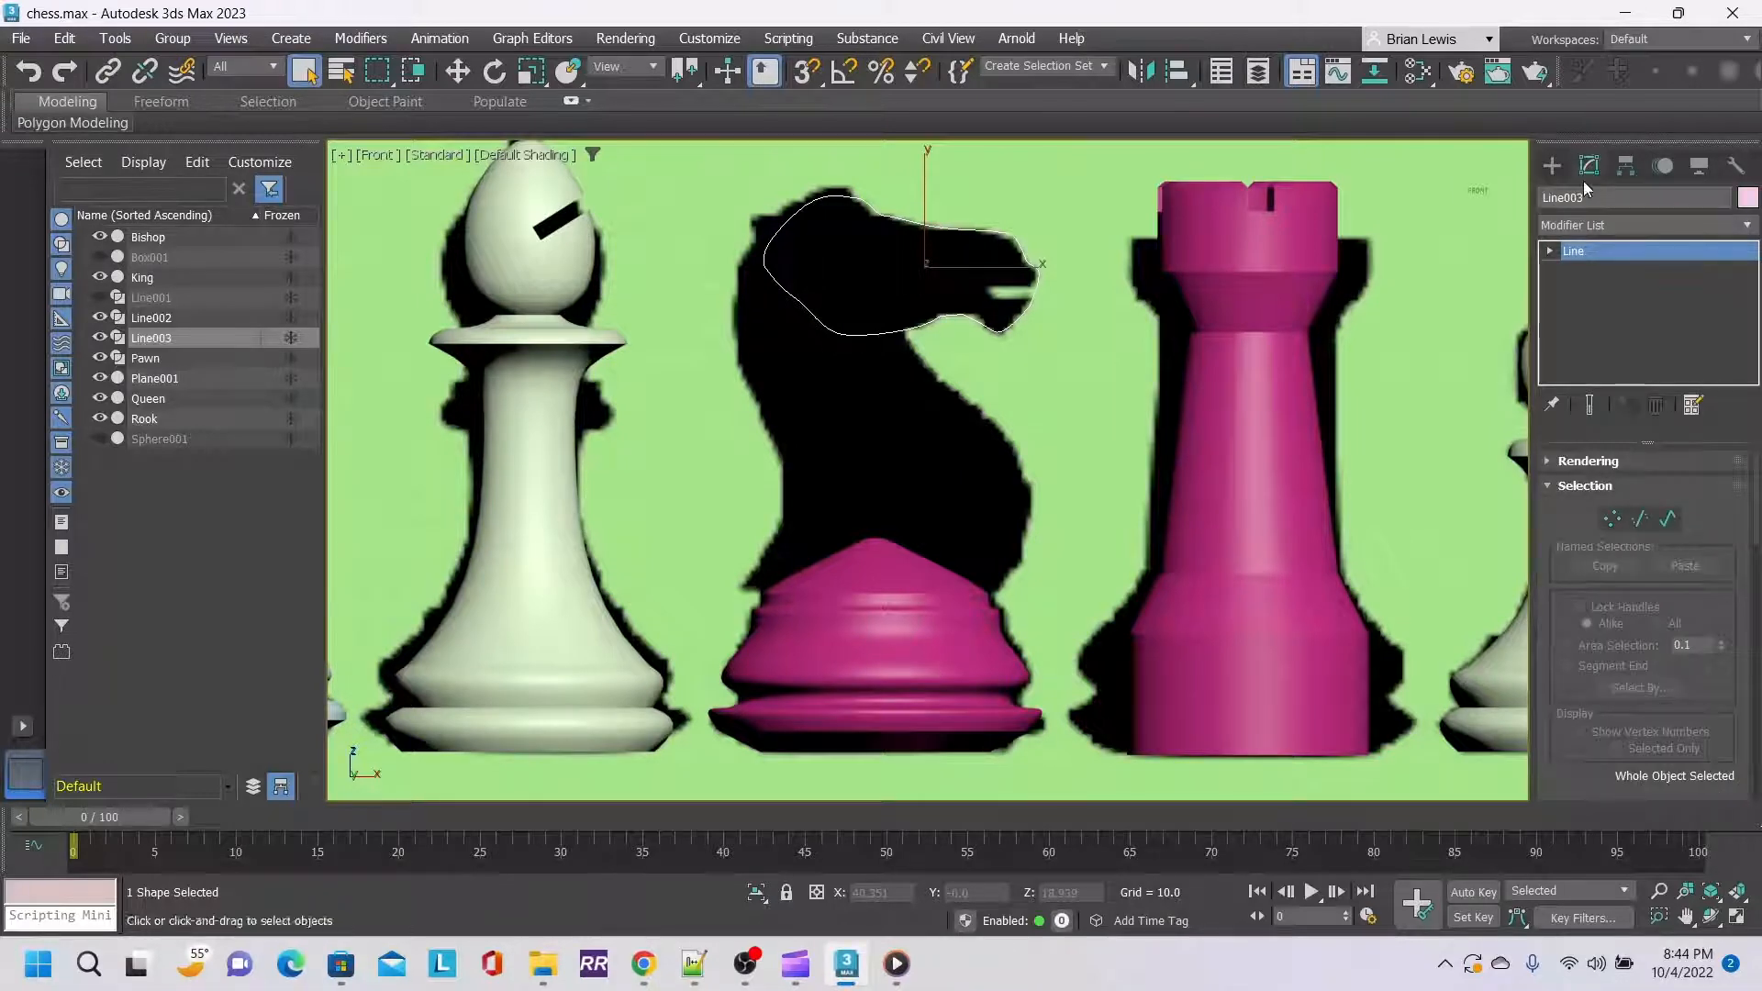
{"action": "left_click", "coordinate": [1746, 225]}
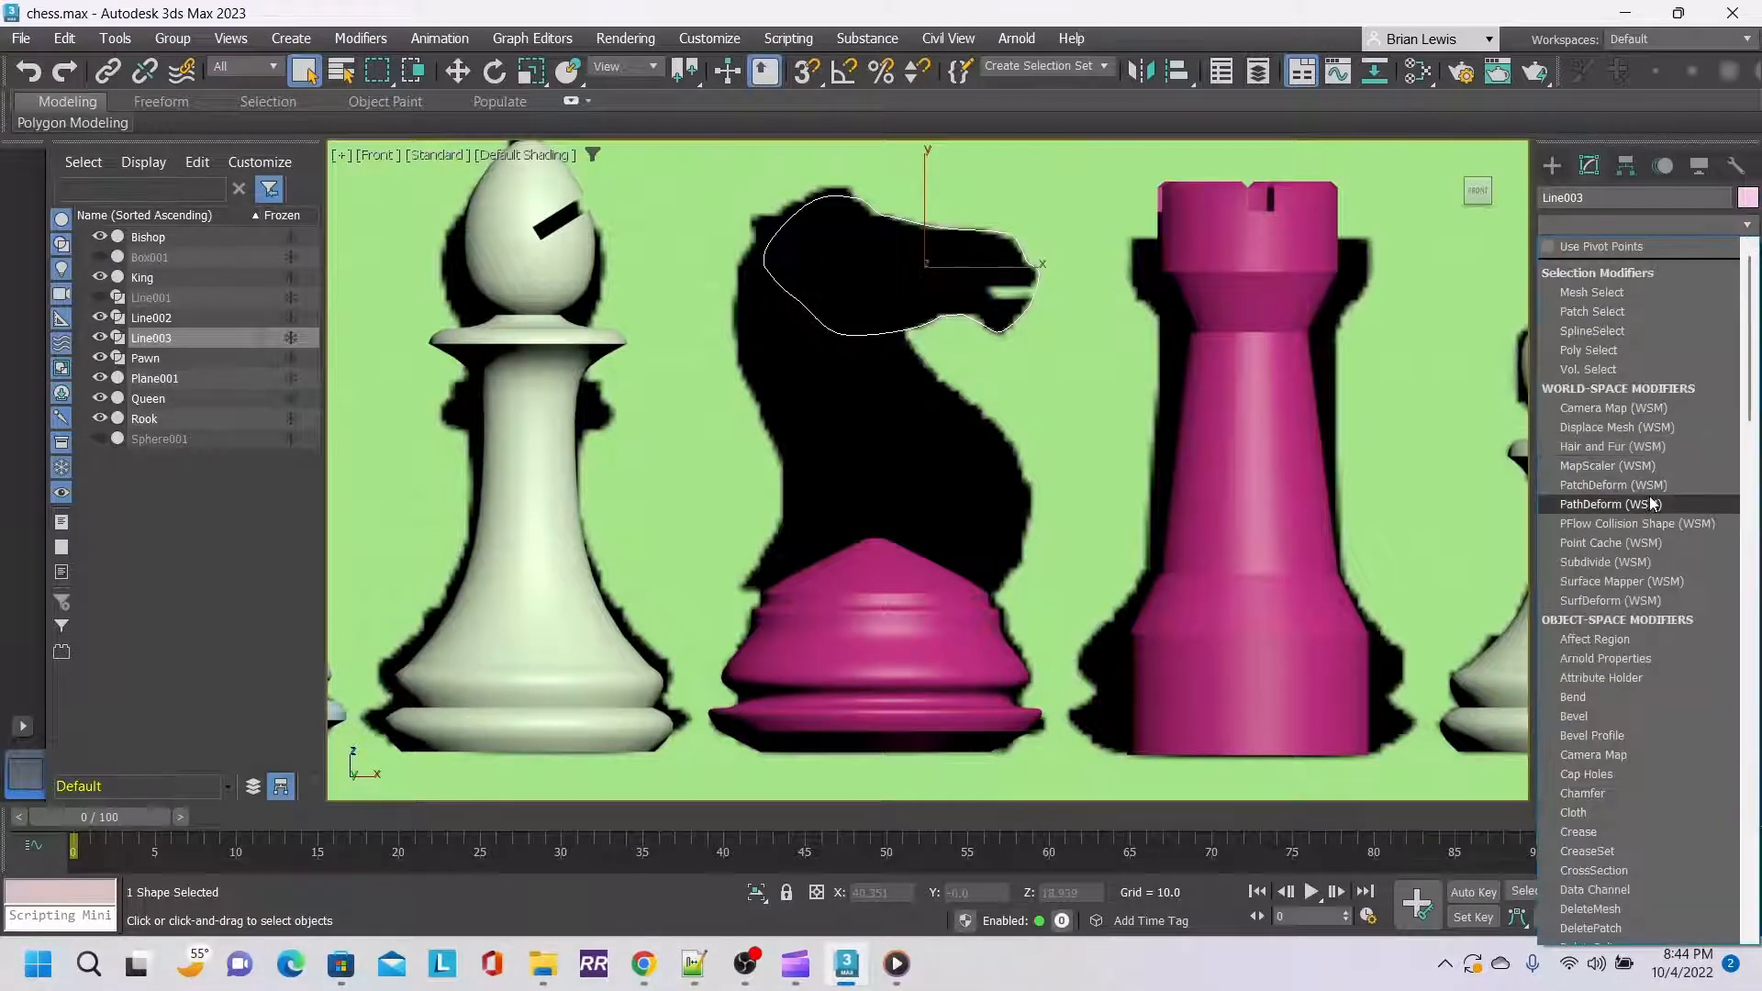
{"action": "left_click", "coordinate": [1677, 712]}
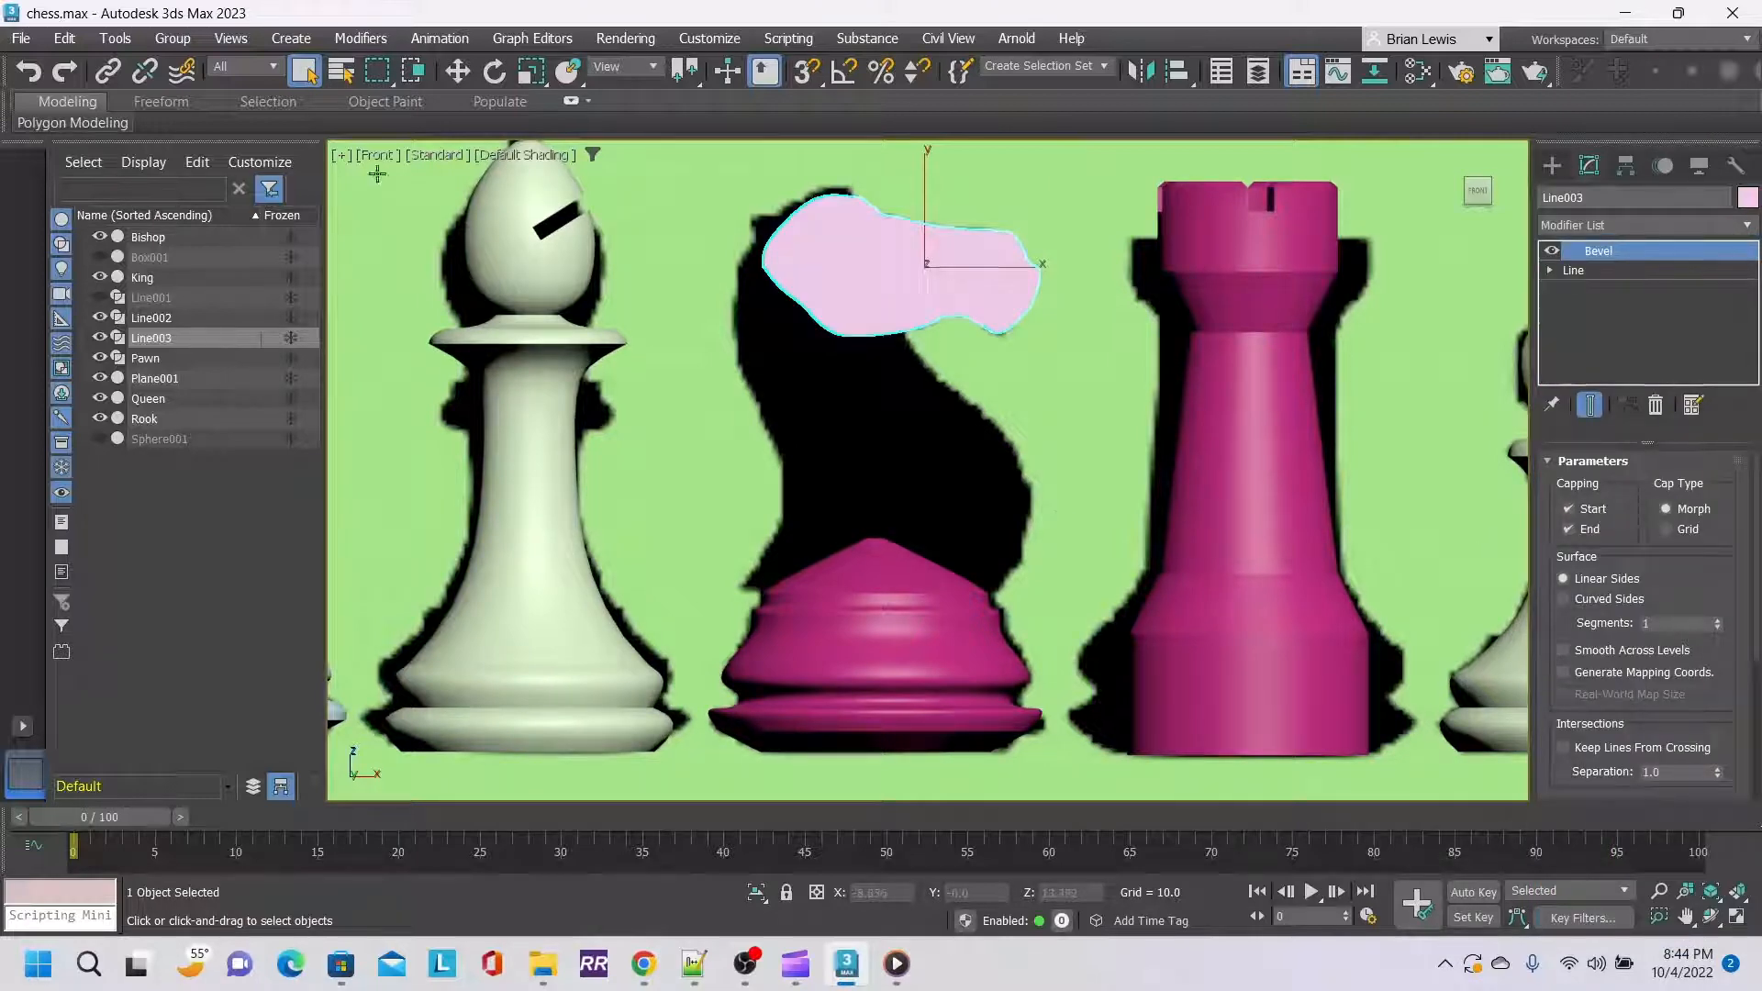
{"action": "left_click", "coordinate": [343, 154]}
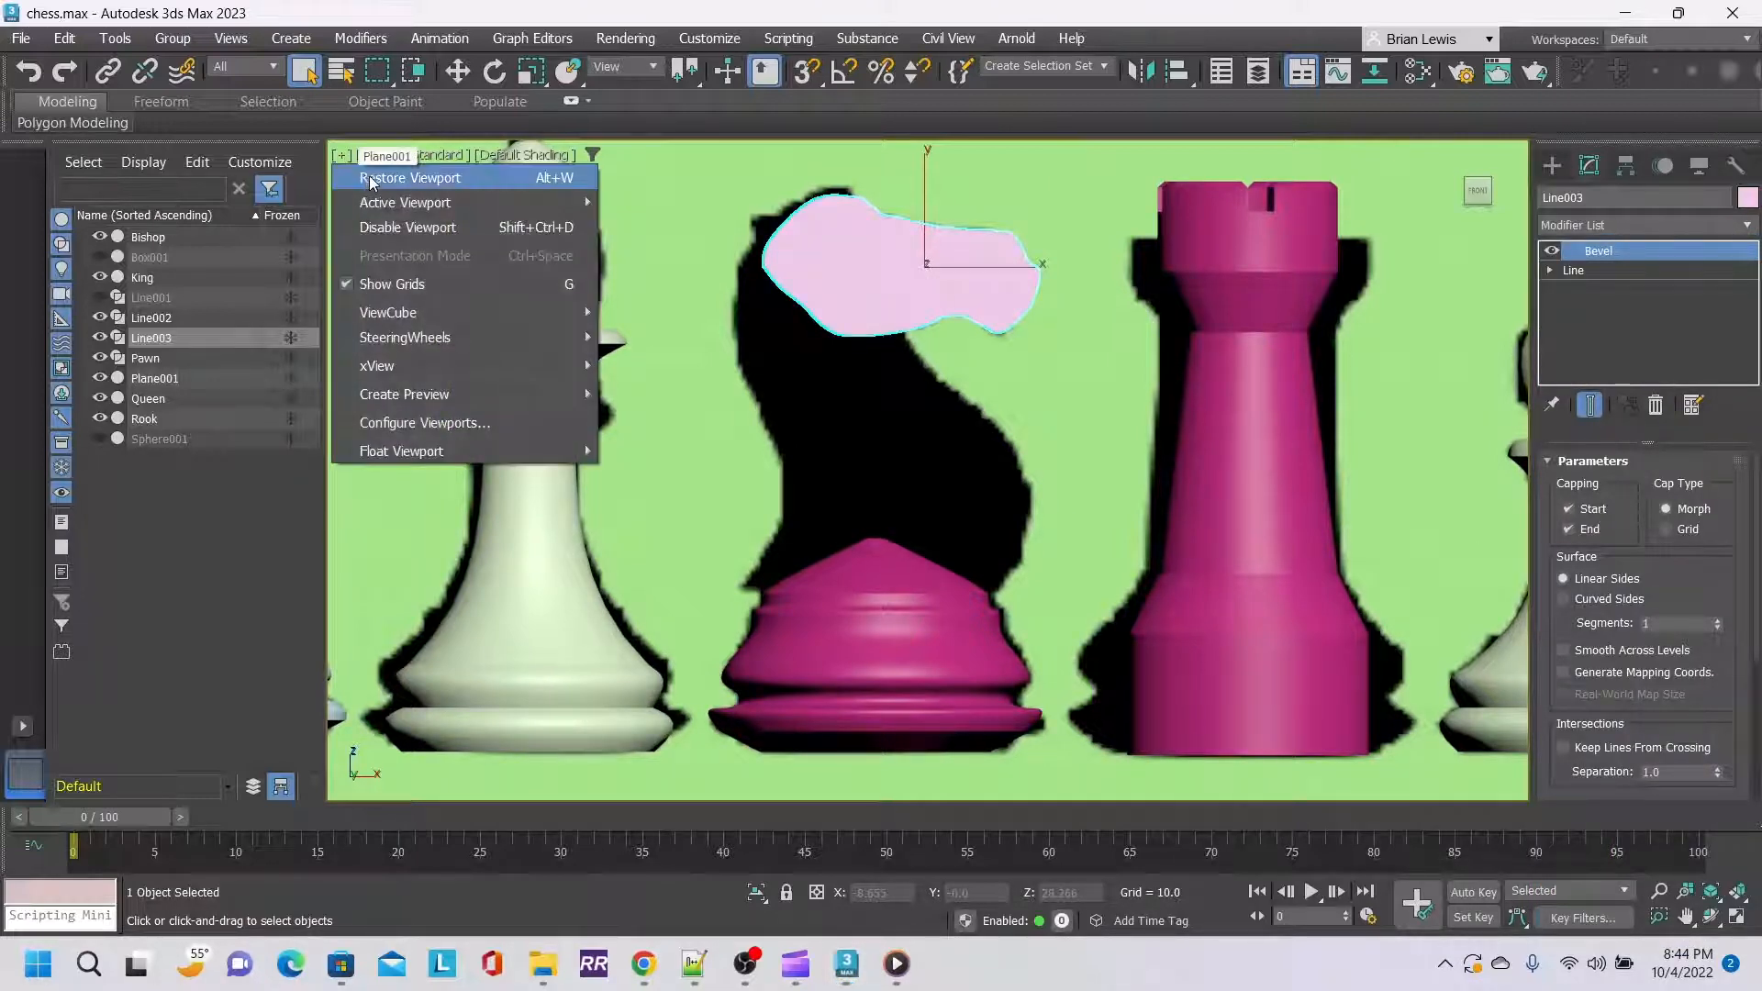
{"action": "left_click", "coordinate": [403, 178]}
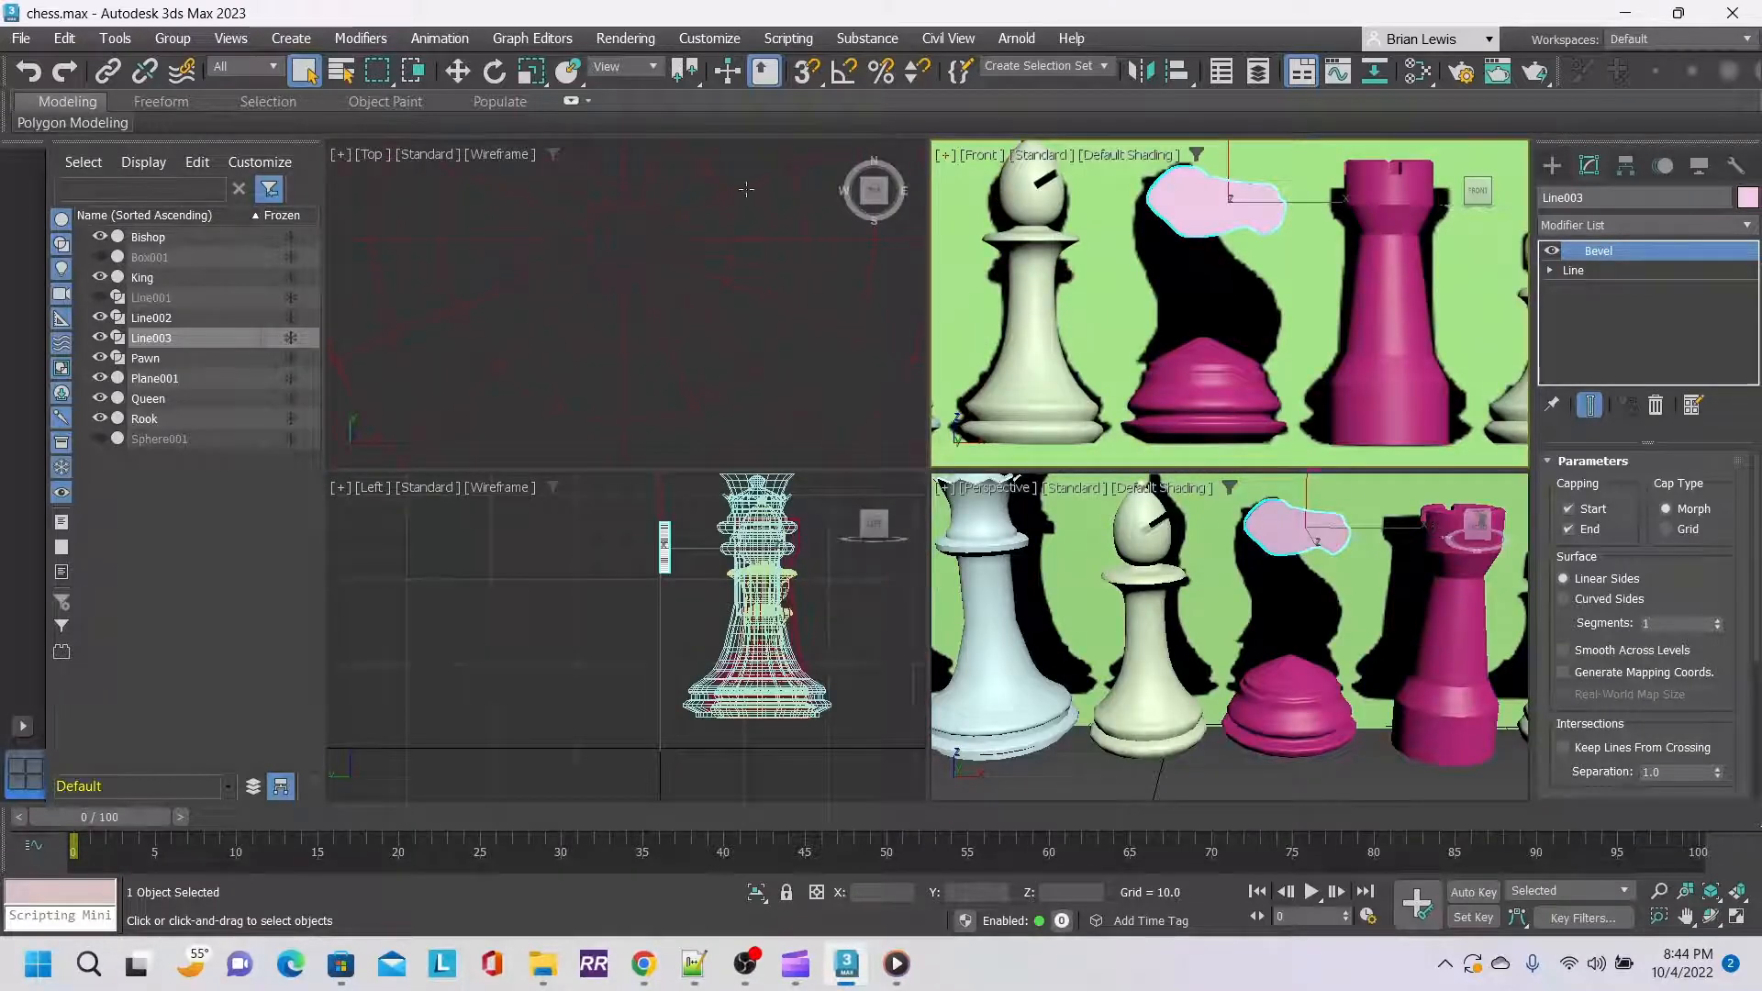
Move the beveled head along Y in the Top view to about -11.8, over the middle of the knight's base.
{"action": "middle_click_drag", "start_coordinate": [736, 265], "coordinate": [570, 336]}
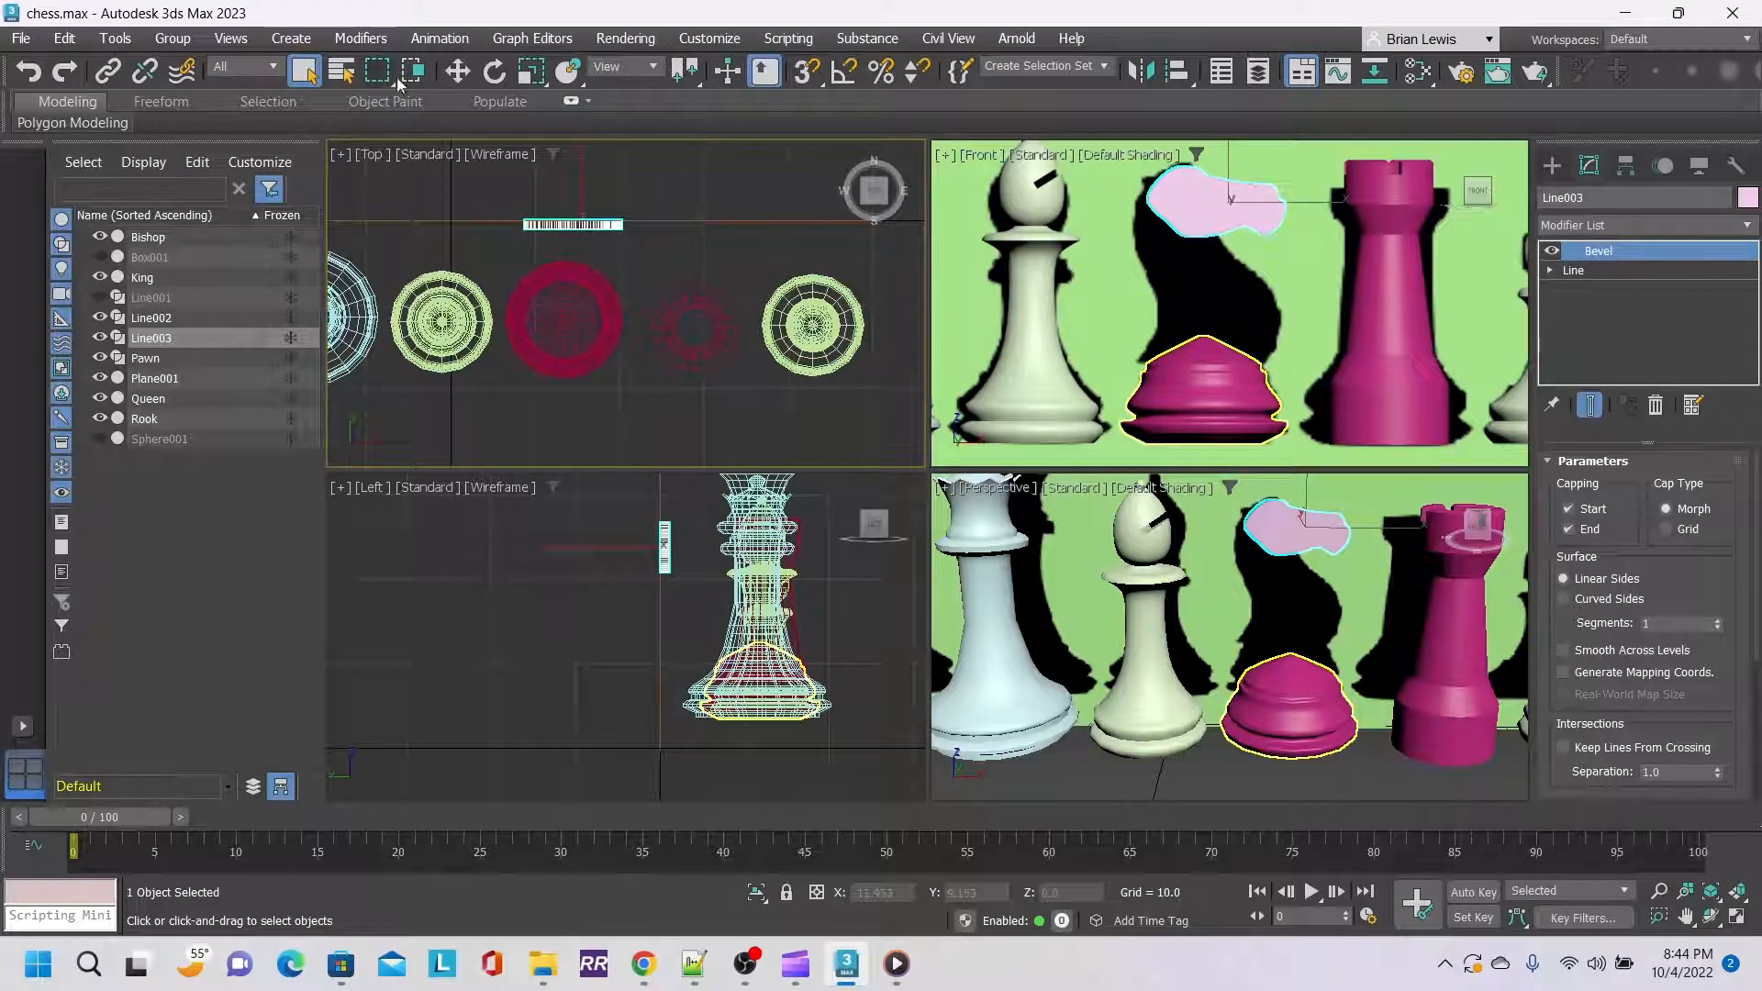
{"action": "left_click", "coordinate": [457, 71]}
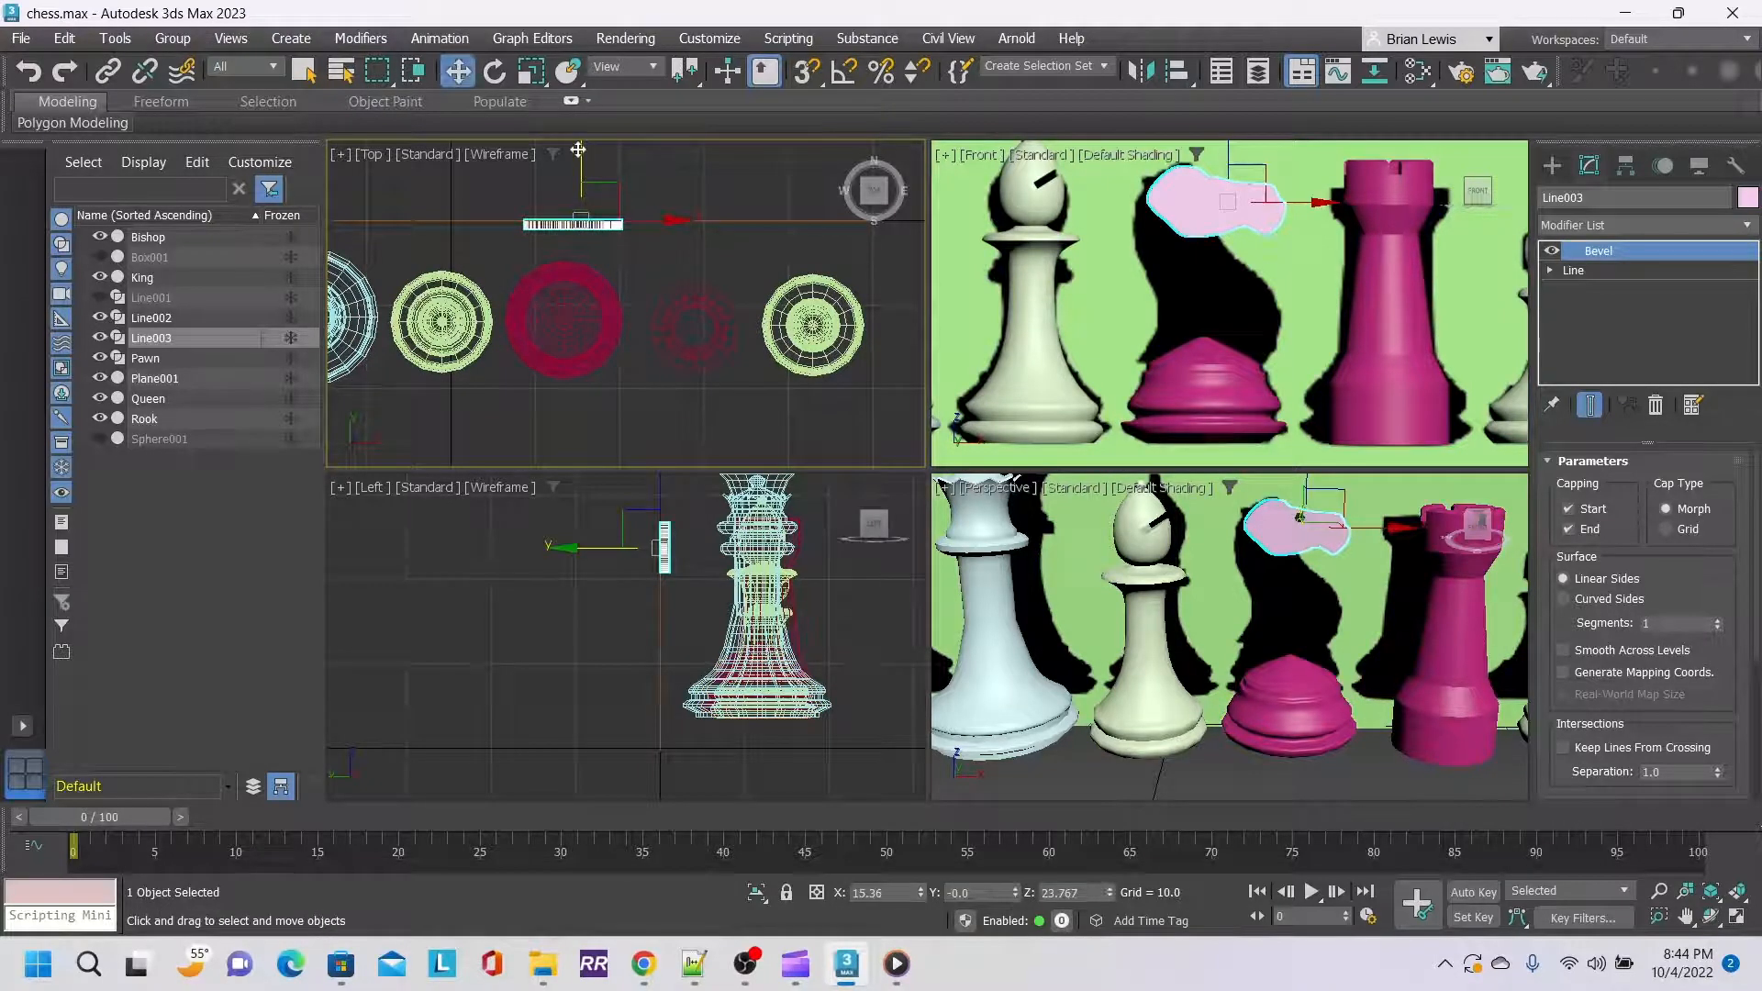
{"action": "left_click_drag", "start_coordinate": [578, 150], "coordinate": [583, 255]}
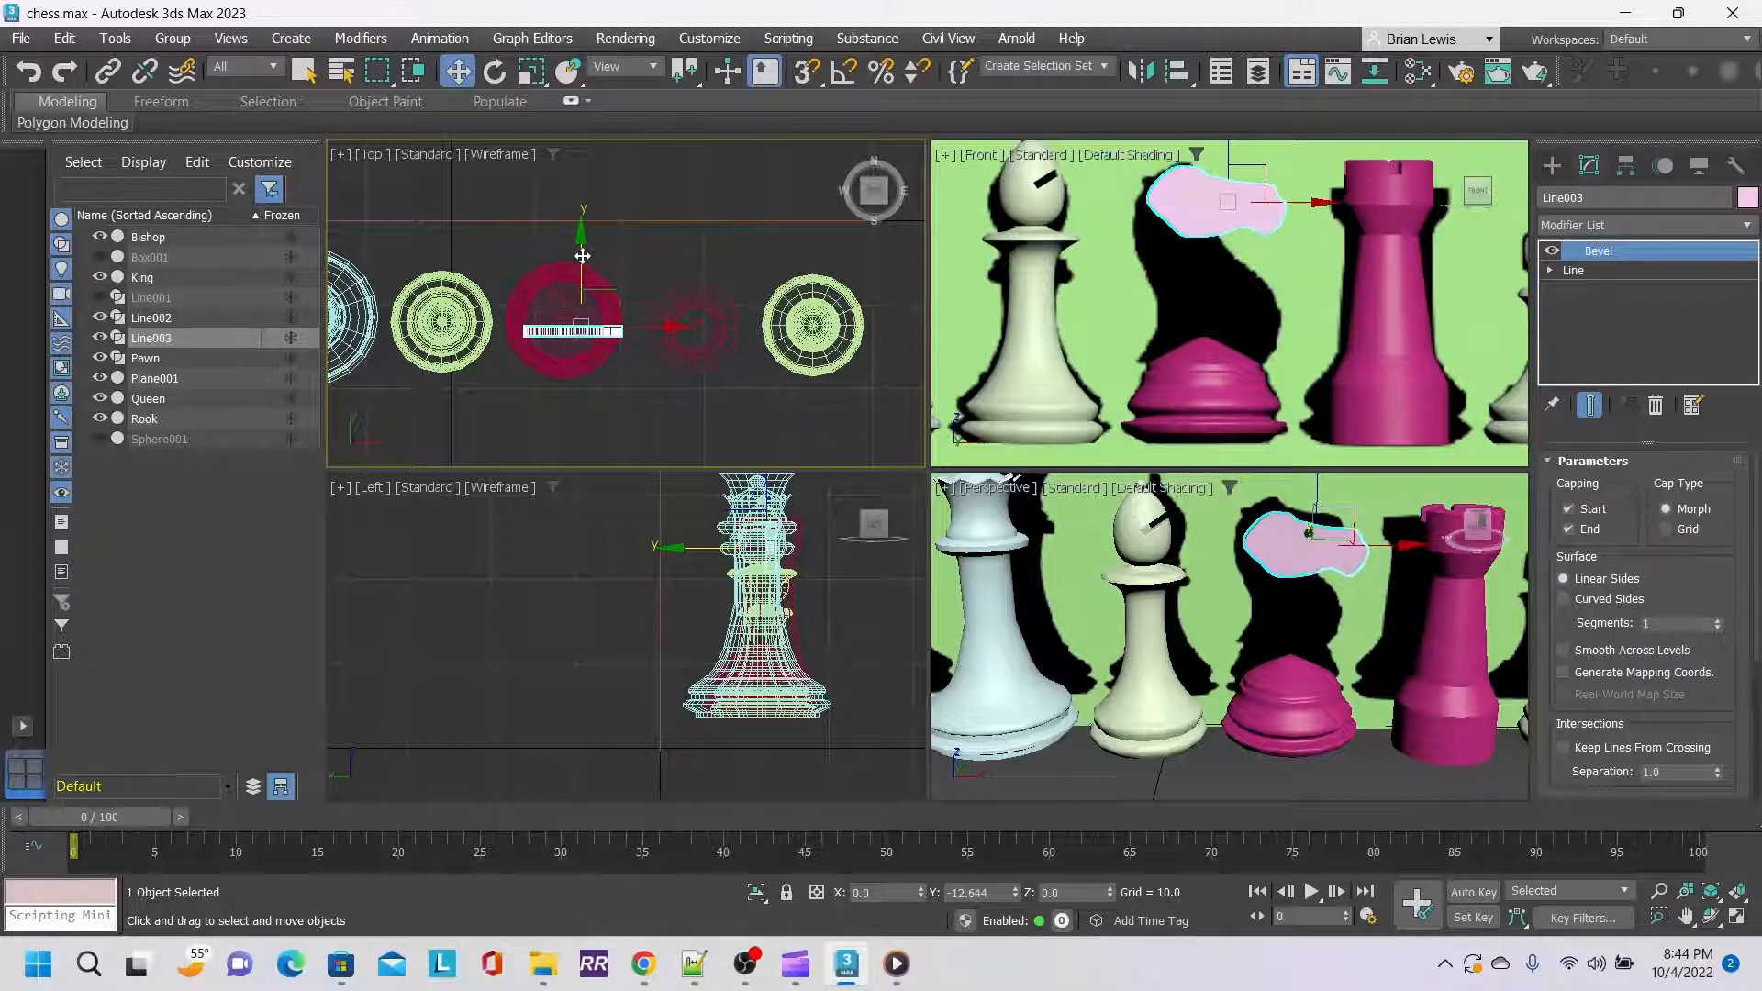
{"action": "scroll", "coordinate": [582, 255], "scroll_direction": "up", "scroll_amount": 5}
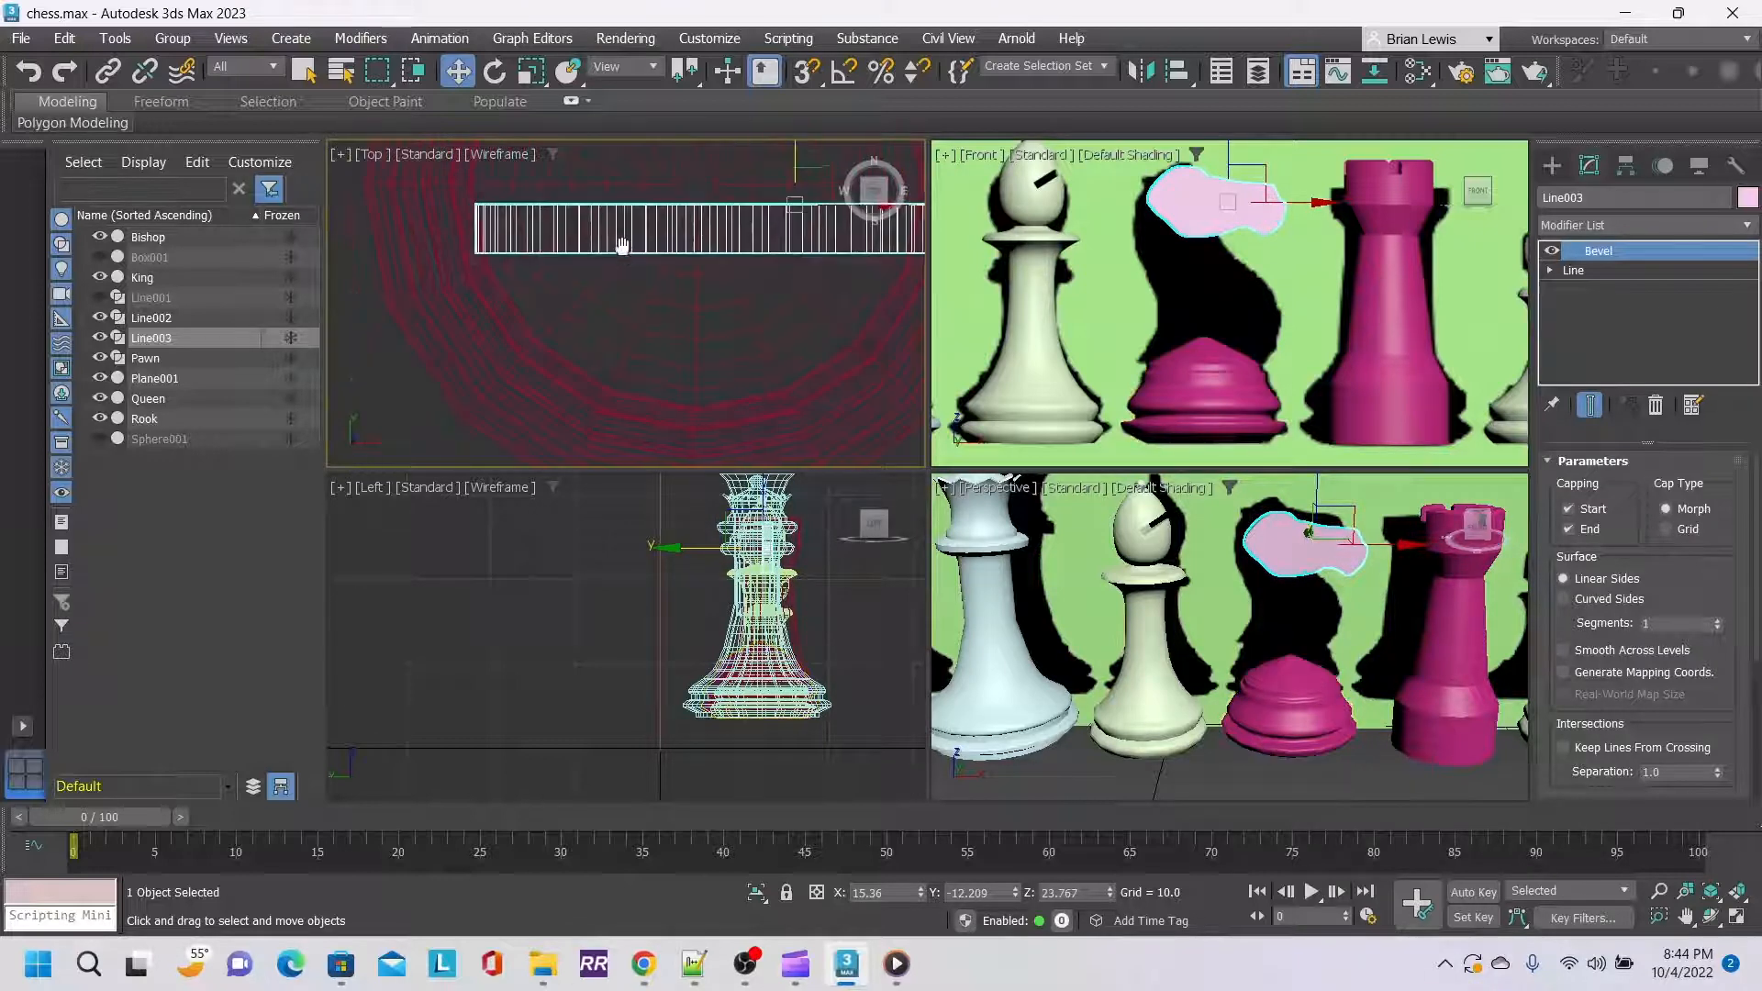
{"action": "middle_click_drag", "start_coordinate": [622, 246], "coordinate": [528, 400]}
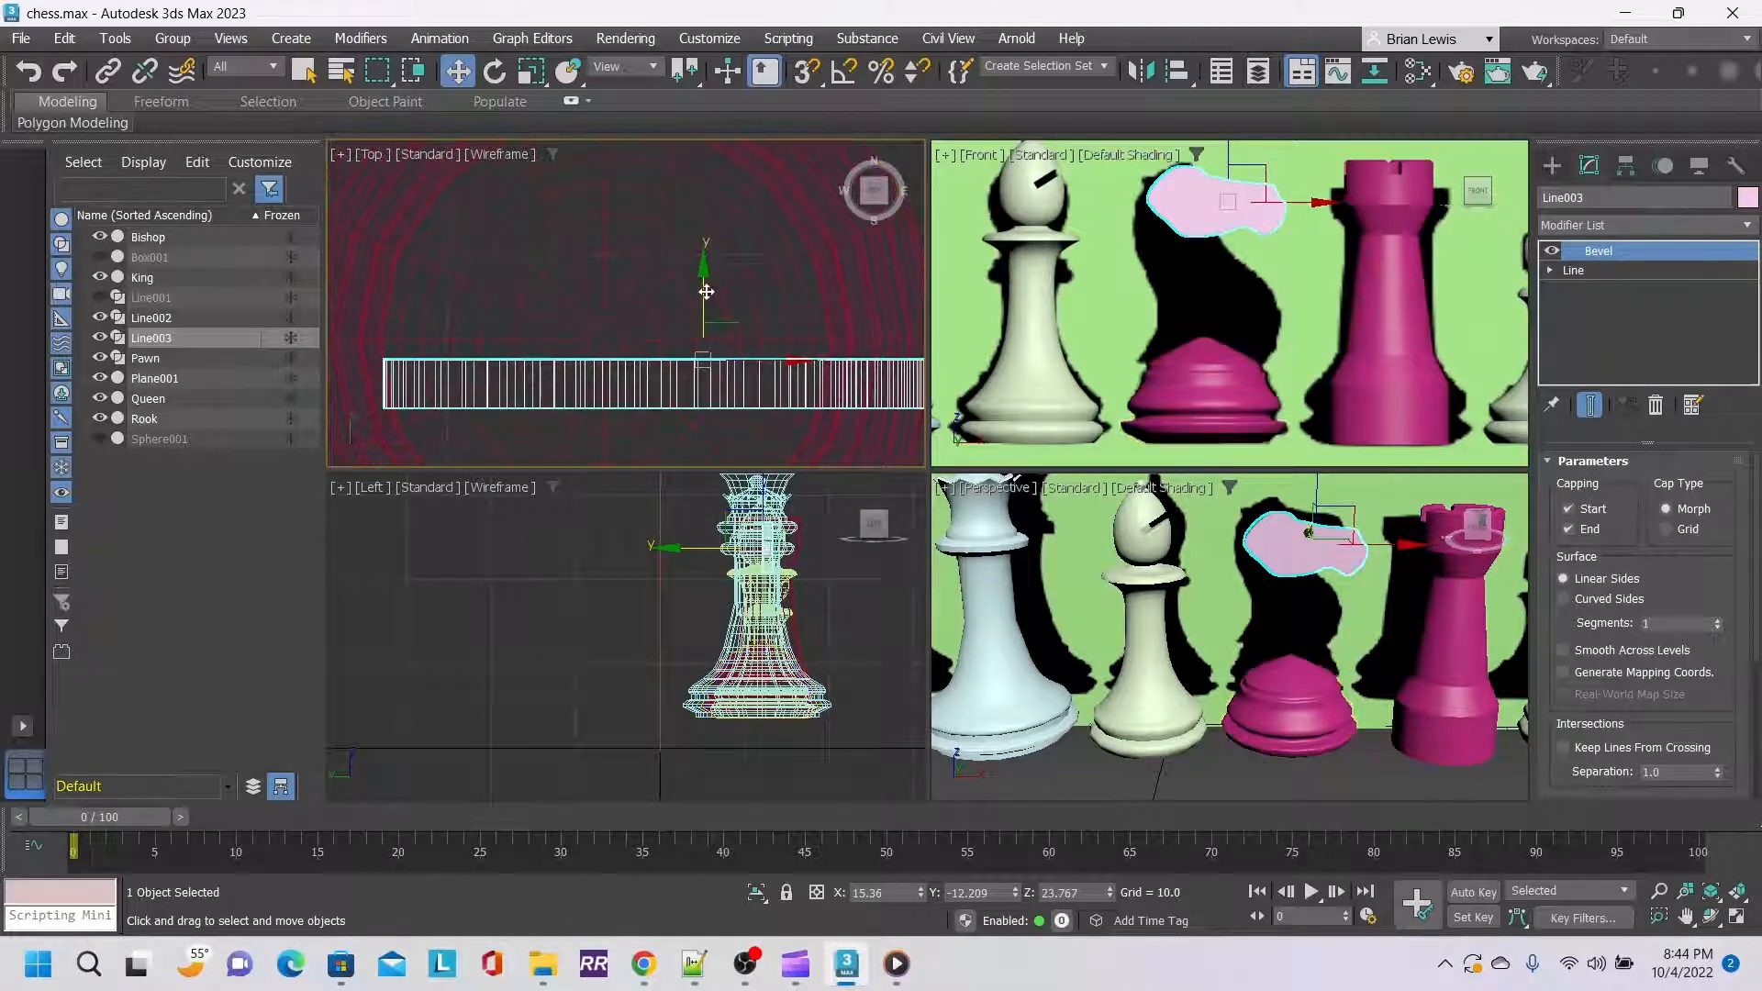
{"action": "left_click_drag", "start_coordinate": [705, 292], "coordinate": [706, 273]}
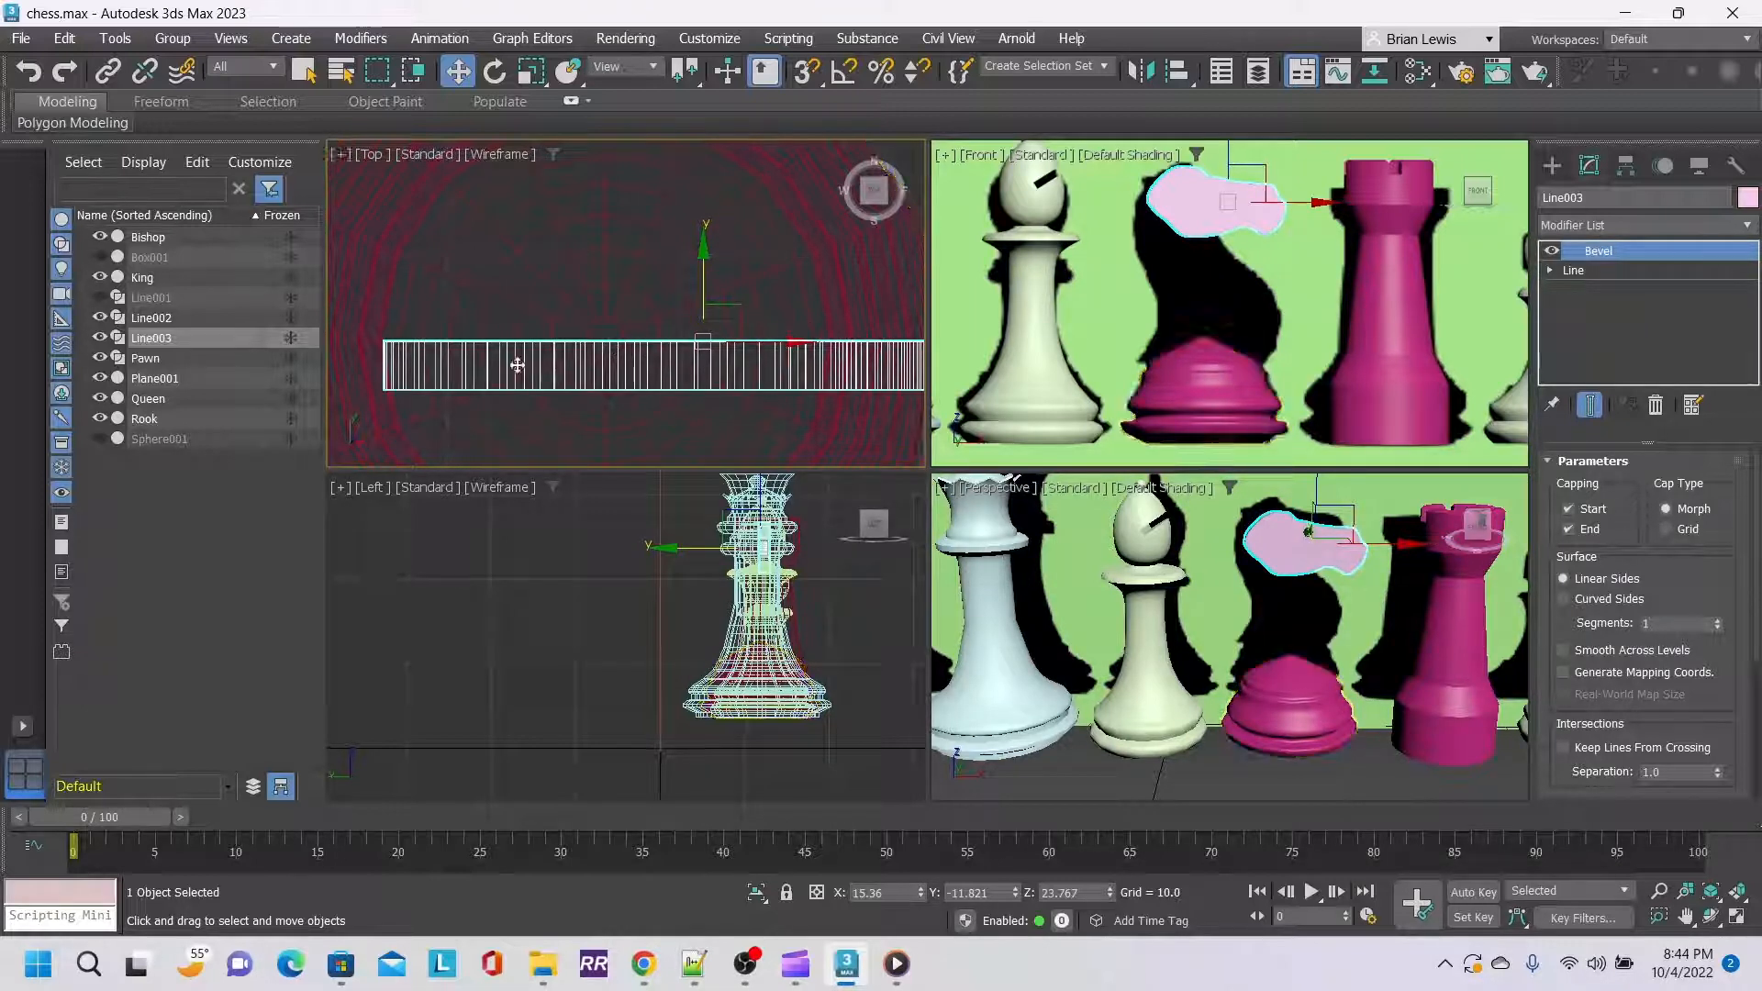
Enable Level 2 in the knight head's Bevel values, with a height of 1.0 and an outline of -0.8.
{"action": "scroll", "coordinate": [660, 322], "scroll_direction": "down", "scroll_amount": 2}
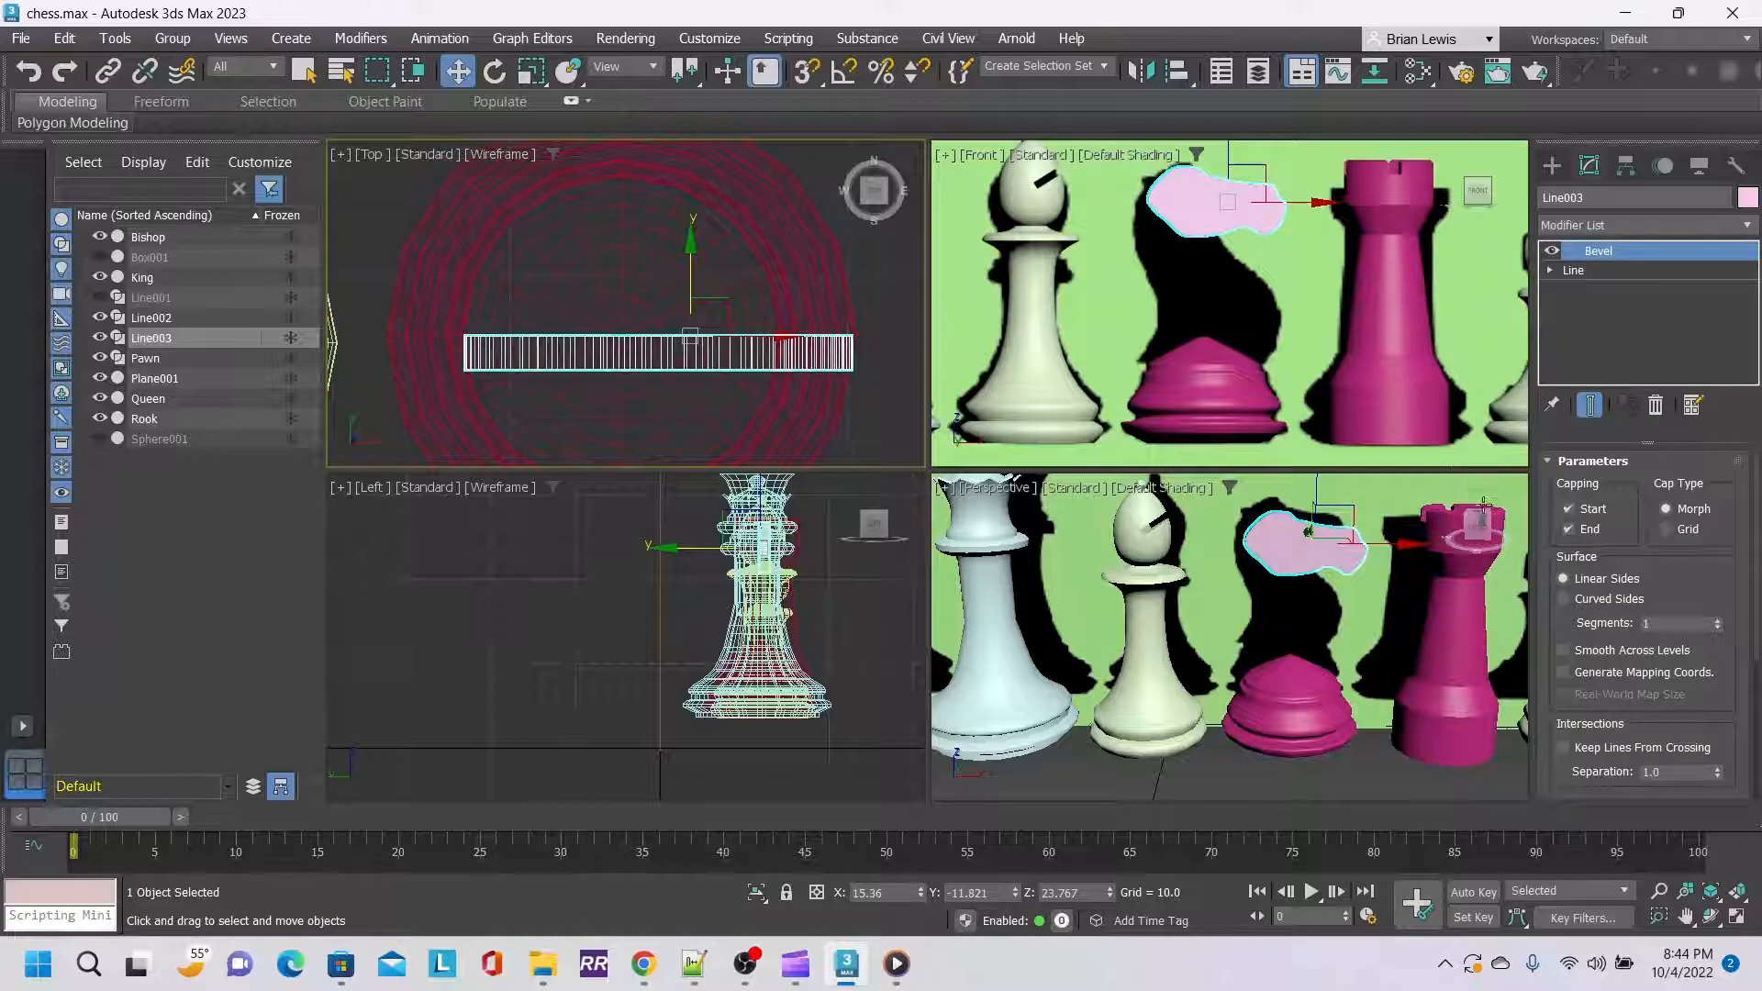
{"action": "left_click_drag", "start_coordinate": [1478, 520], "coordinate": [1437, 523]}
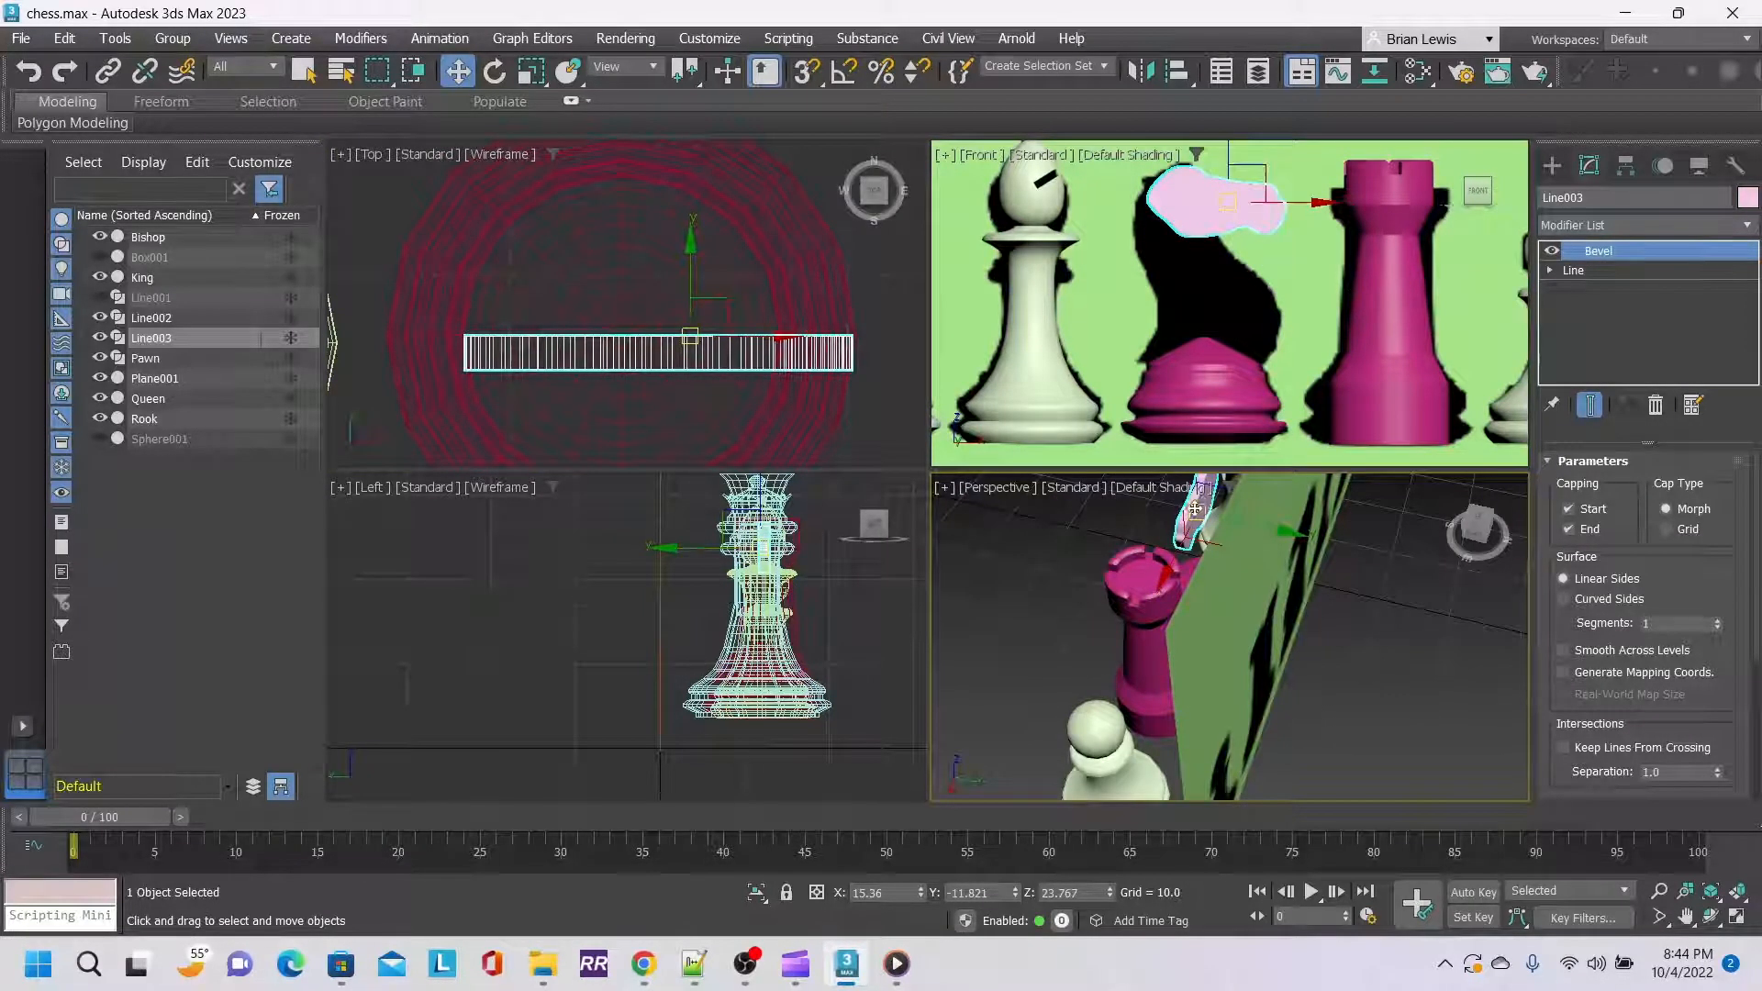
{"action": "left_click", "coordinate": [1466, 524]}
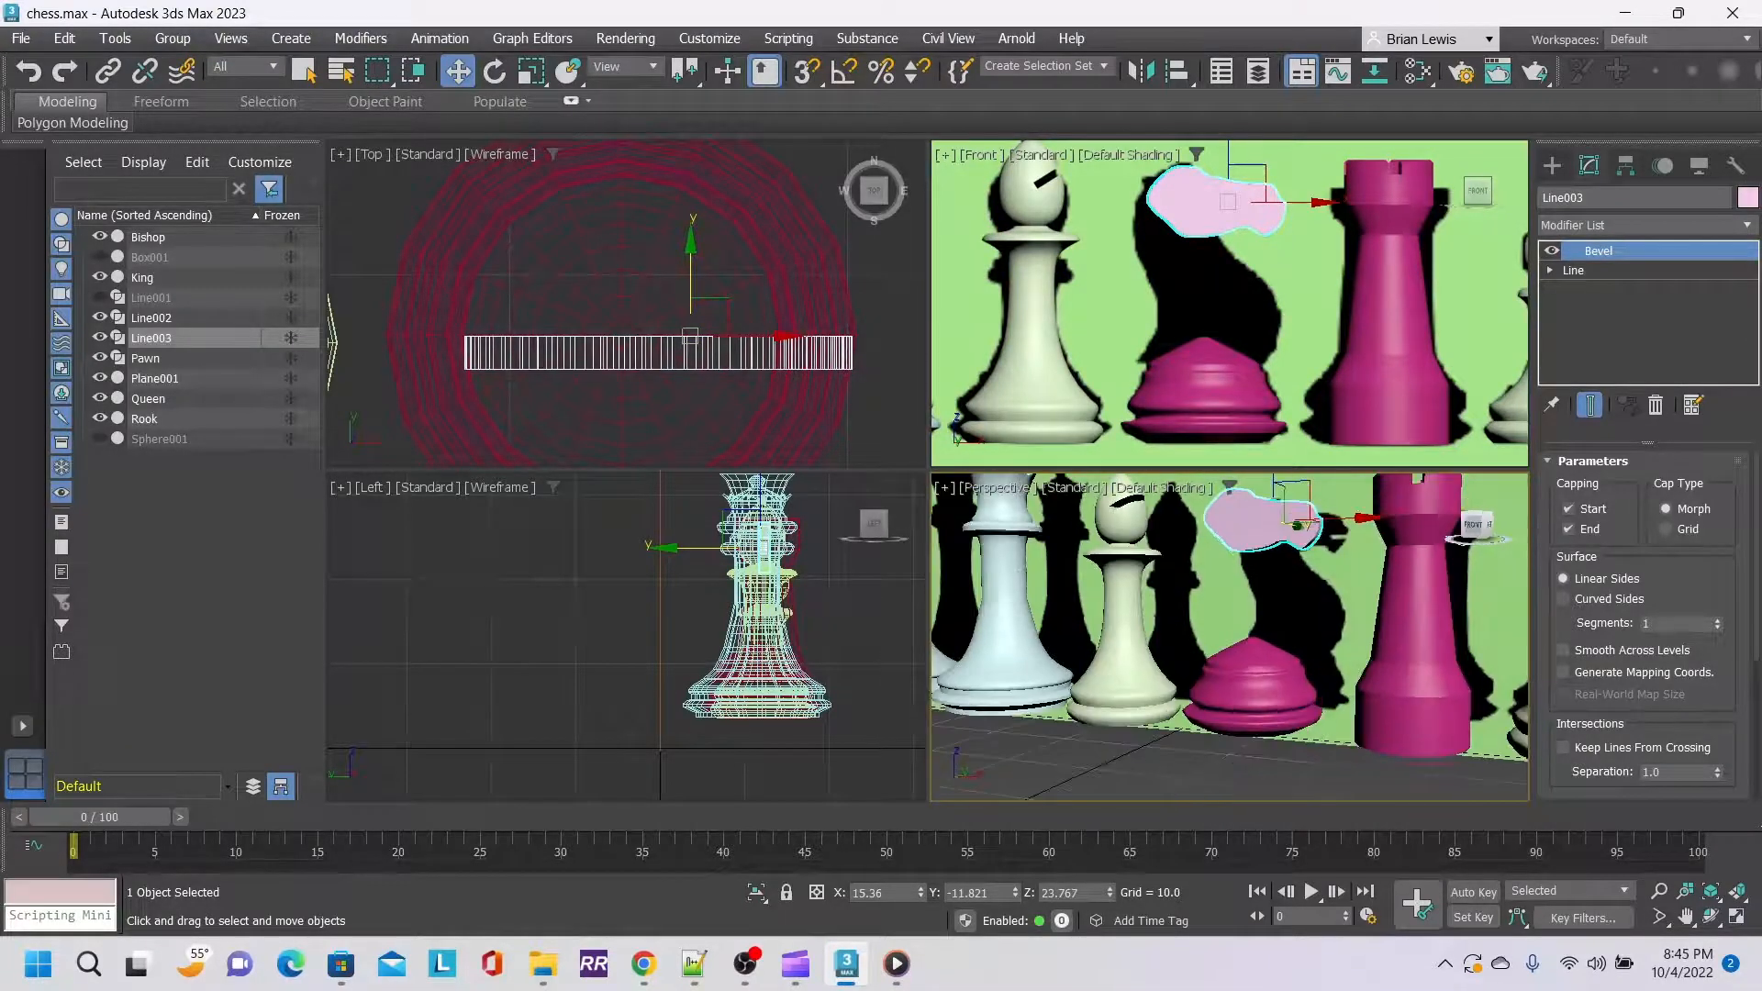
{"action": "left_click_drag", "start_coordinate": [1502, 539], "coordinate": [1466, 524]}
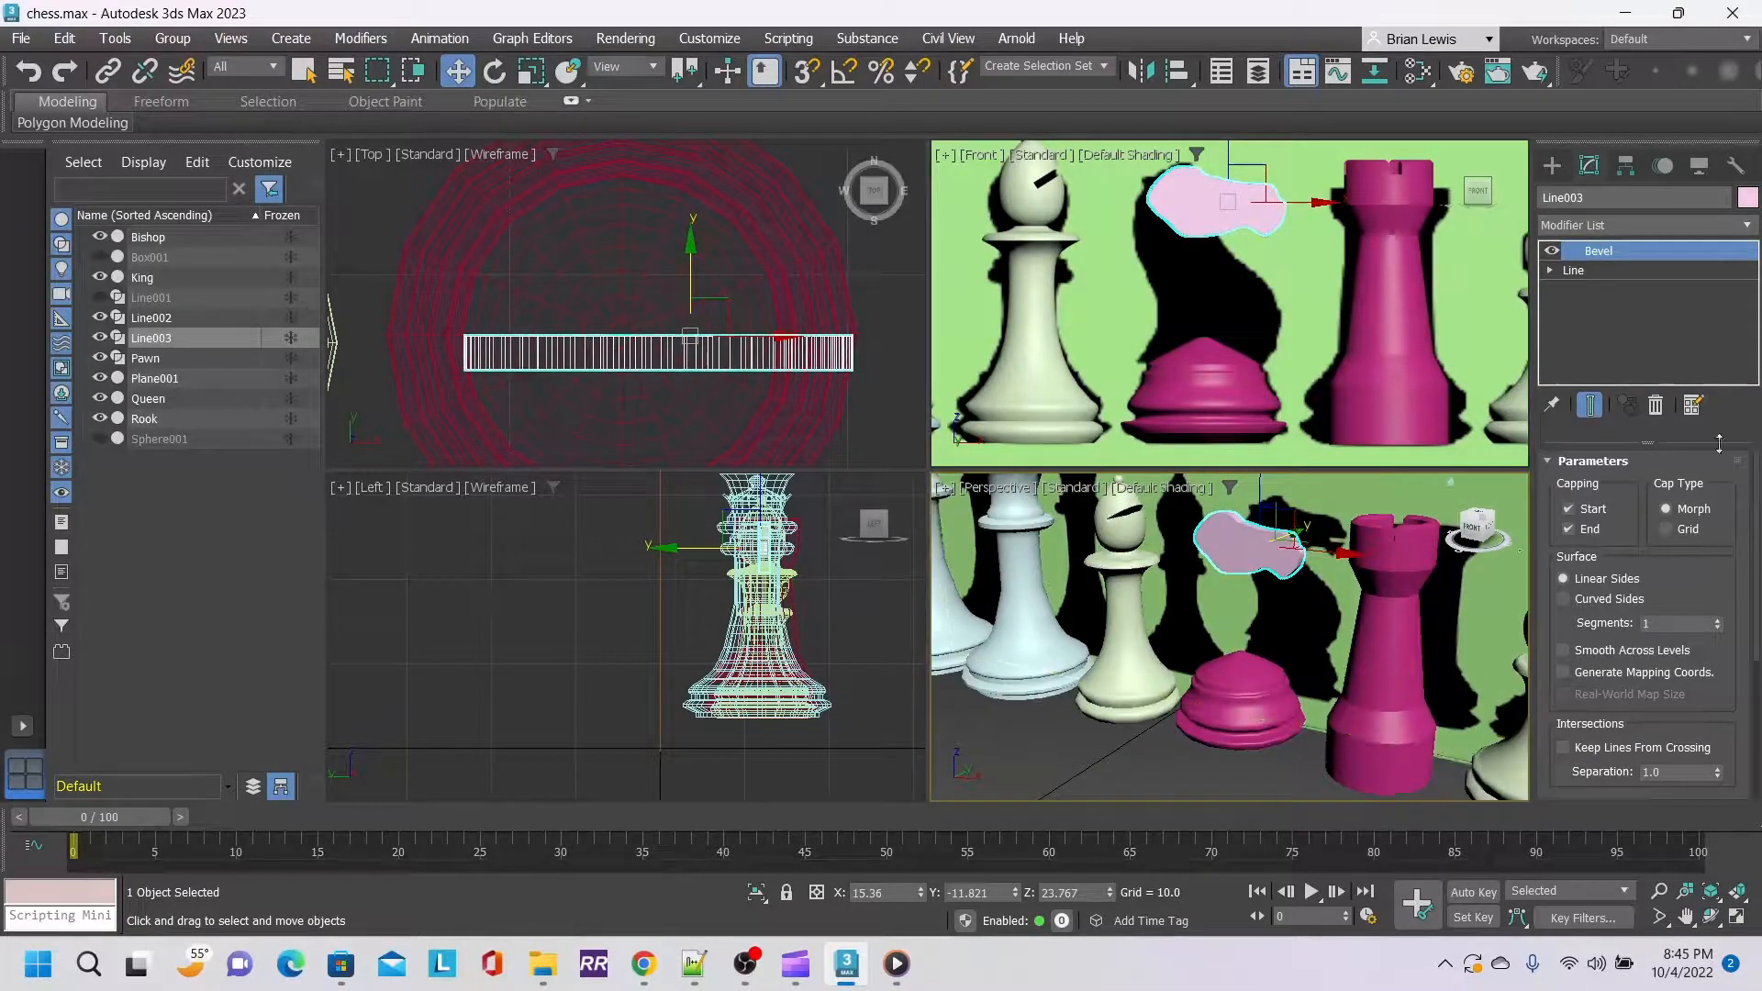
{"action": "scroll", "coordinate": [1670, 564], "scroll_direction": "down", "scroll_amount": 2}
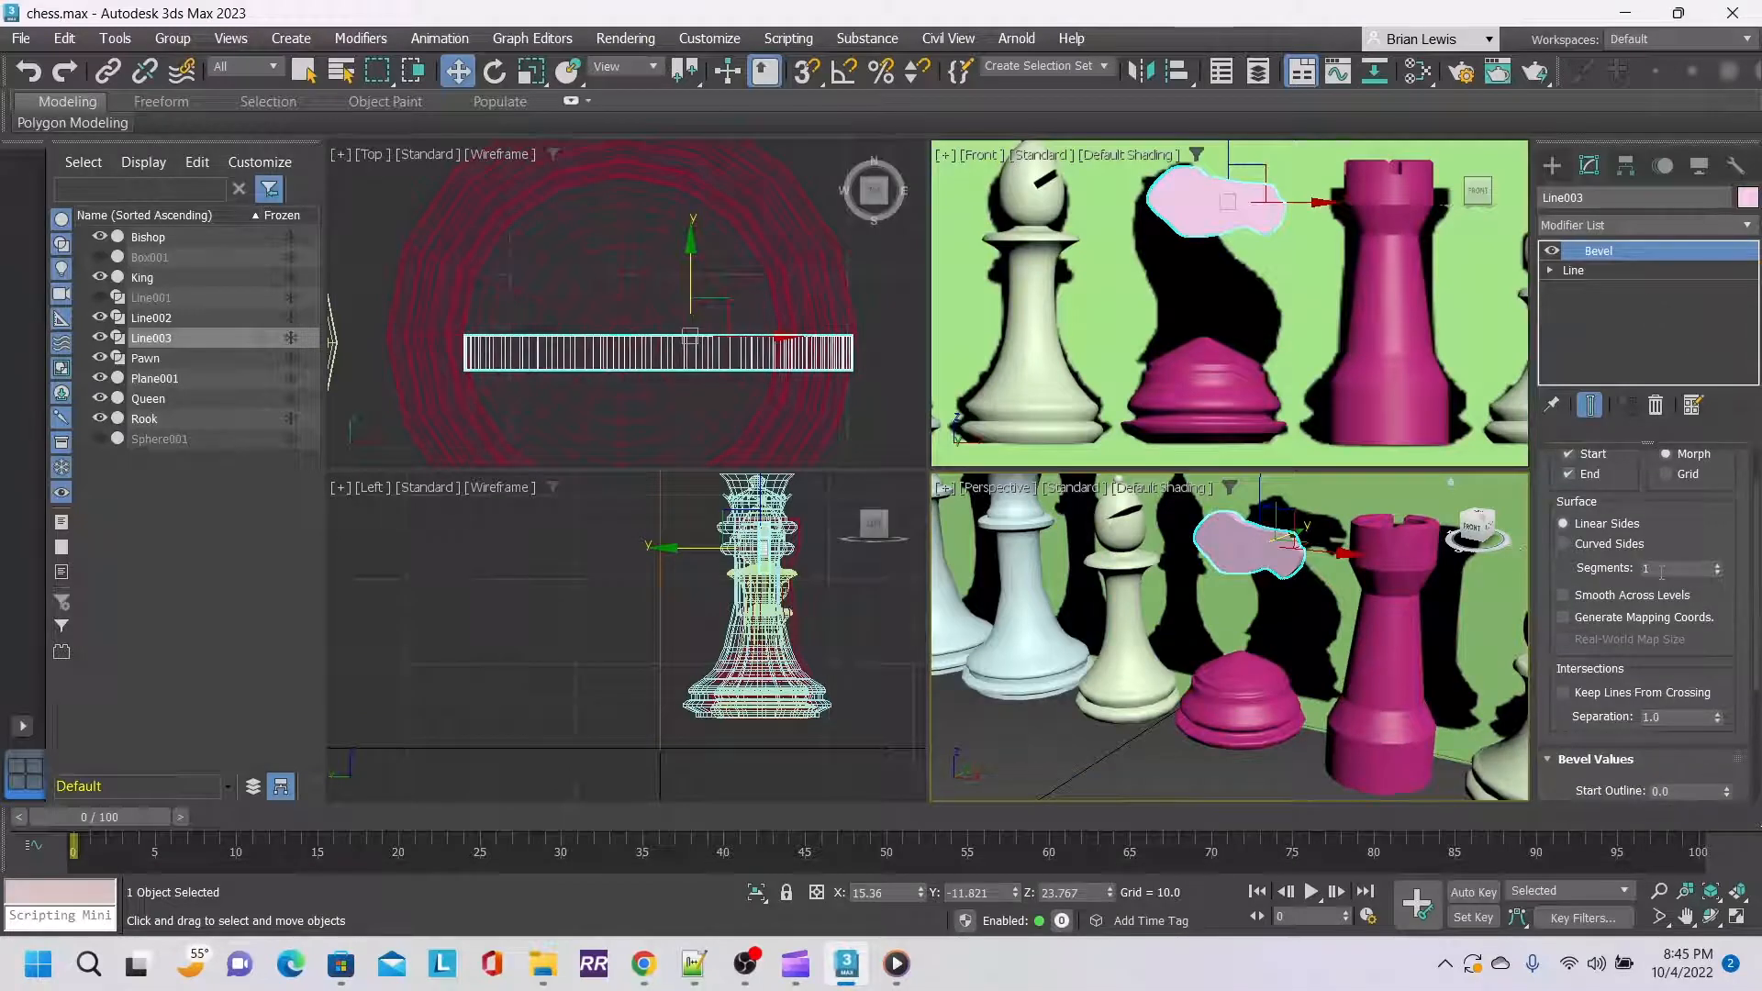
{"action": "scroll", "coordinate": [1689, 533], "scroll_direction": "down", "scroll_amount": 4}
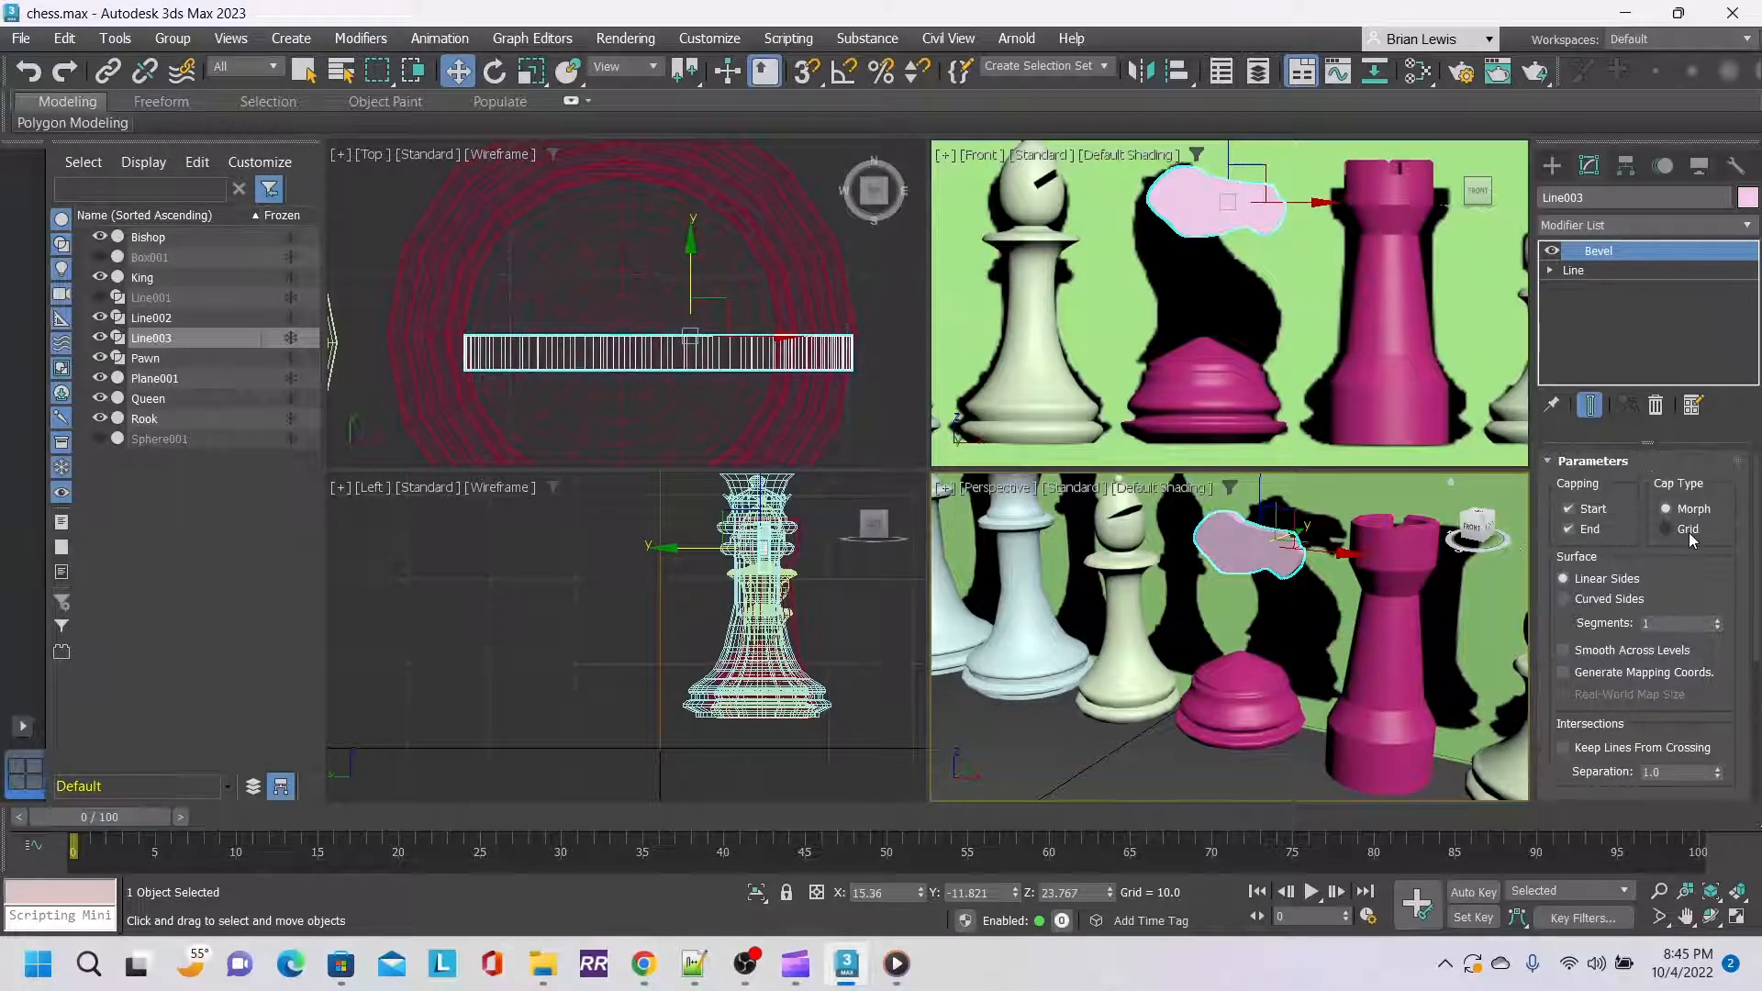
{"action": "scroll", "coordinate": [1689, 531], "scroll_direction": "down", "scroll_amount": 3}
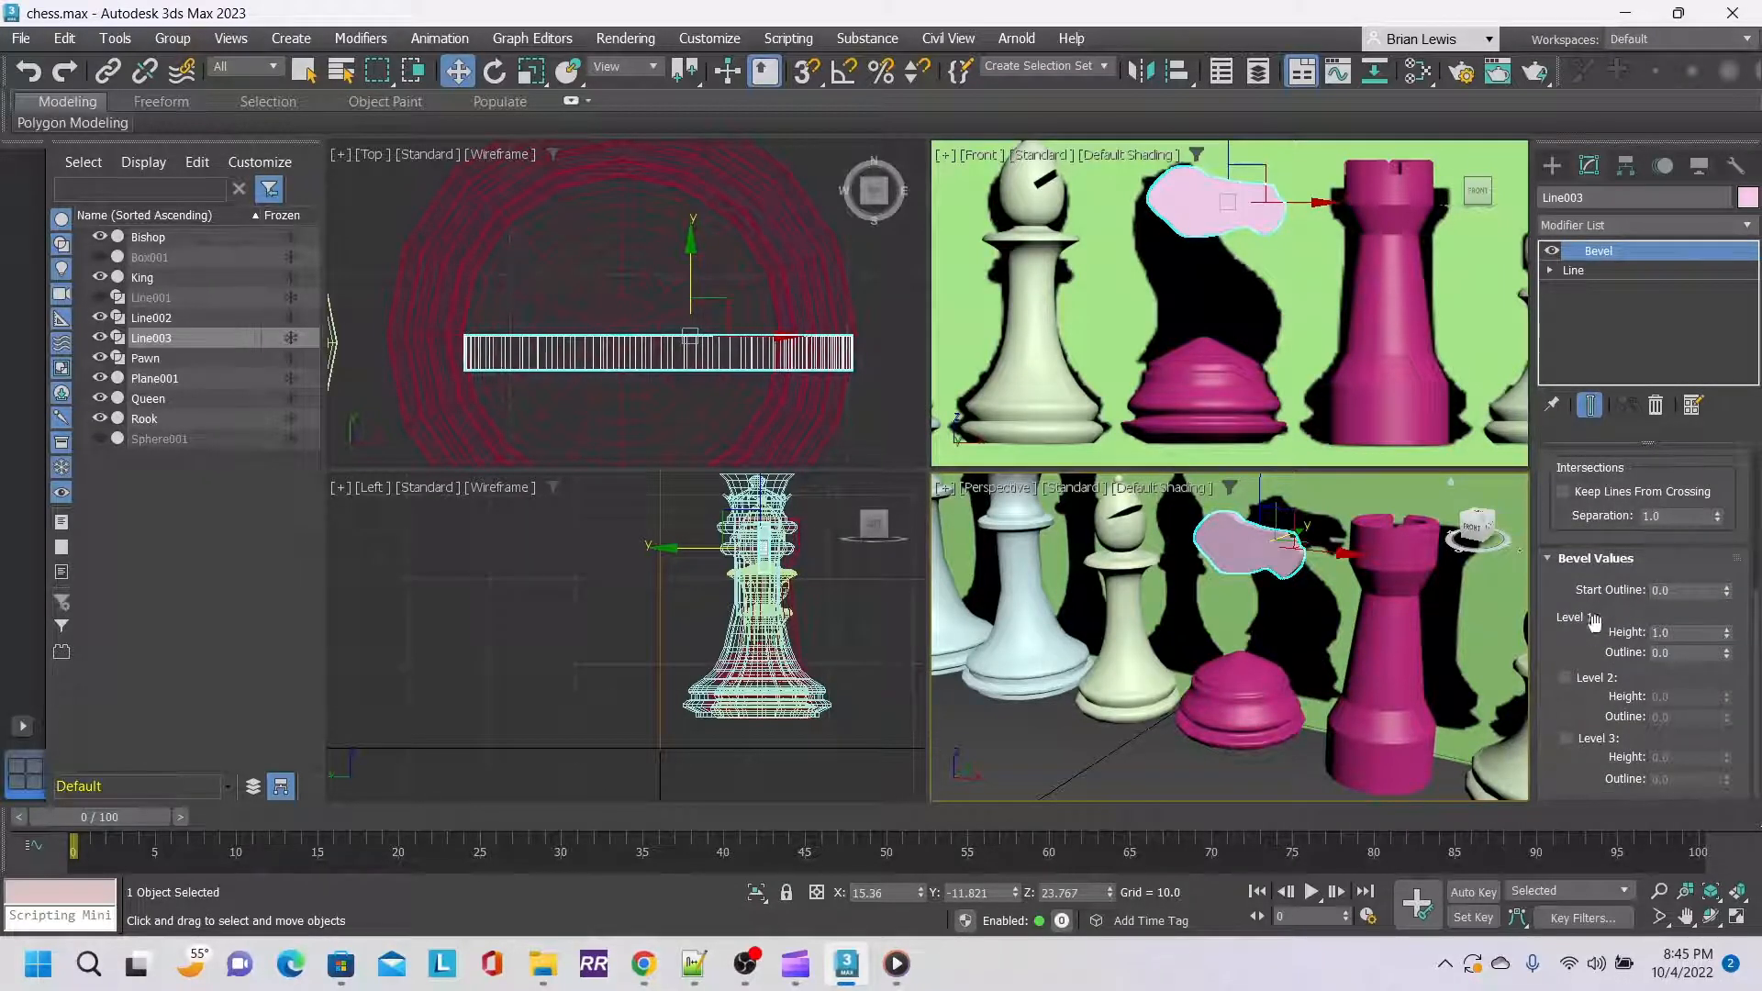
{"action": "scroll", "coordinate": [1239, 571], "scroll_direction": "up", "scroll_amount": 3}
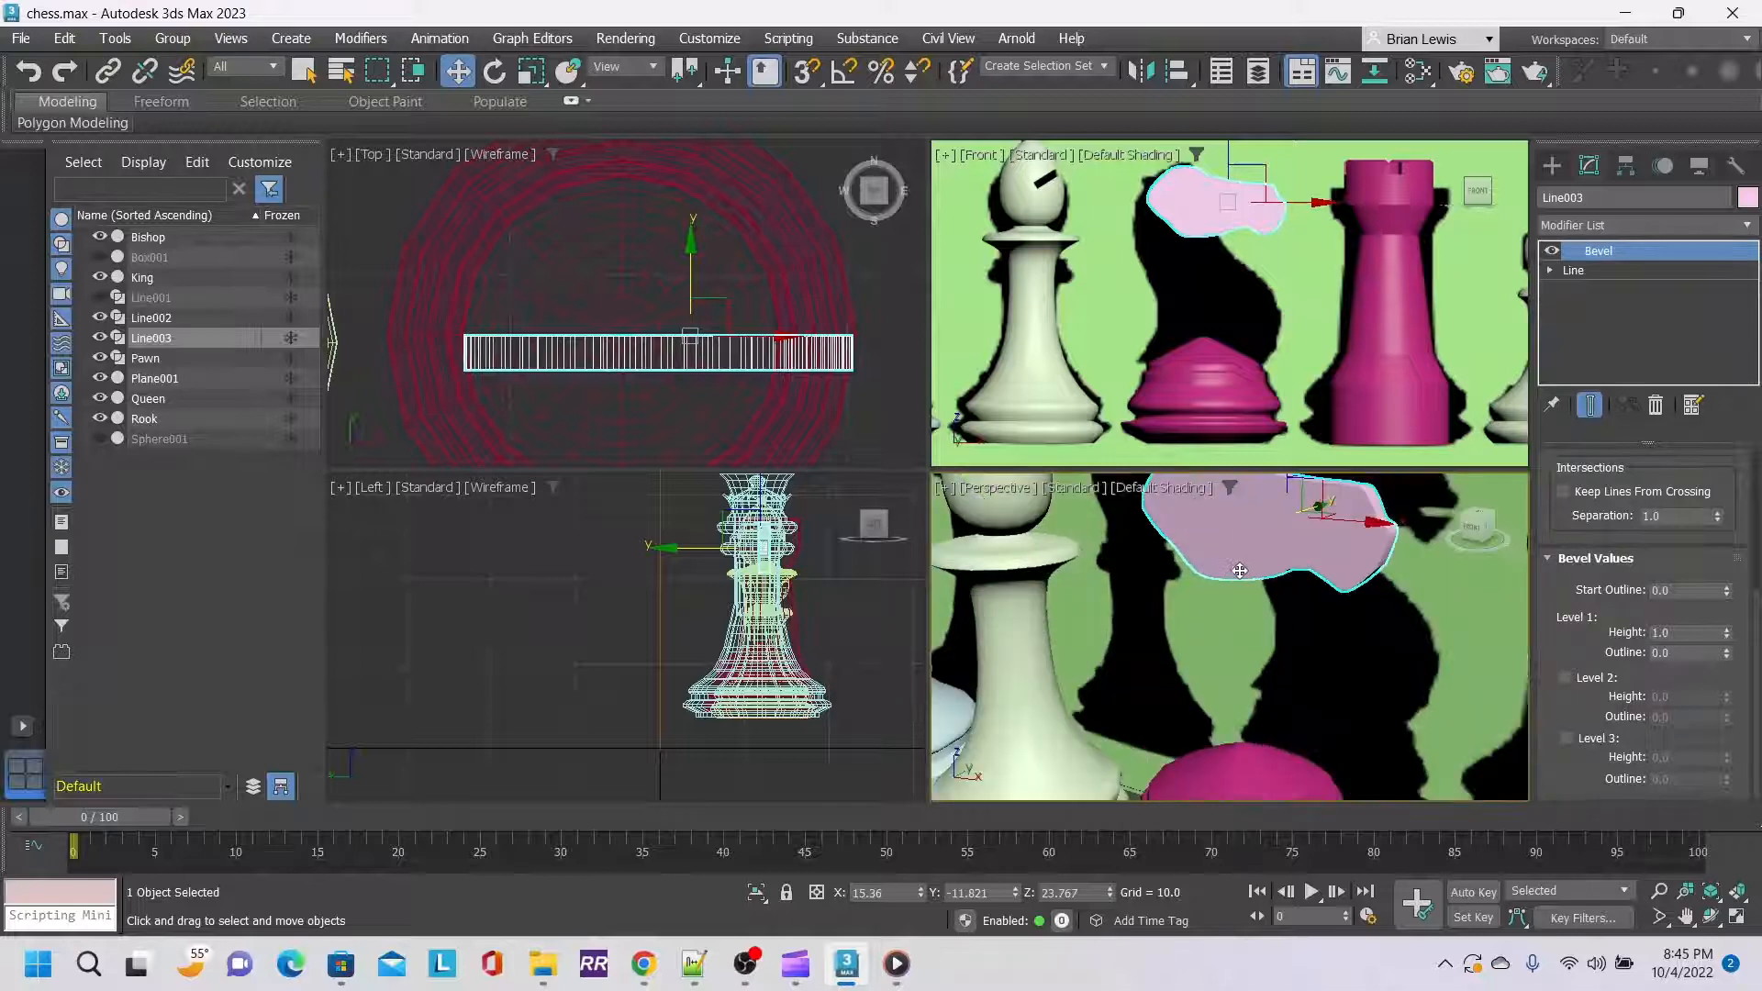
{"action": "middle_click_drag", "start_coordinate": [1240, 571], "coordinate": [1237, 633]}
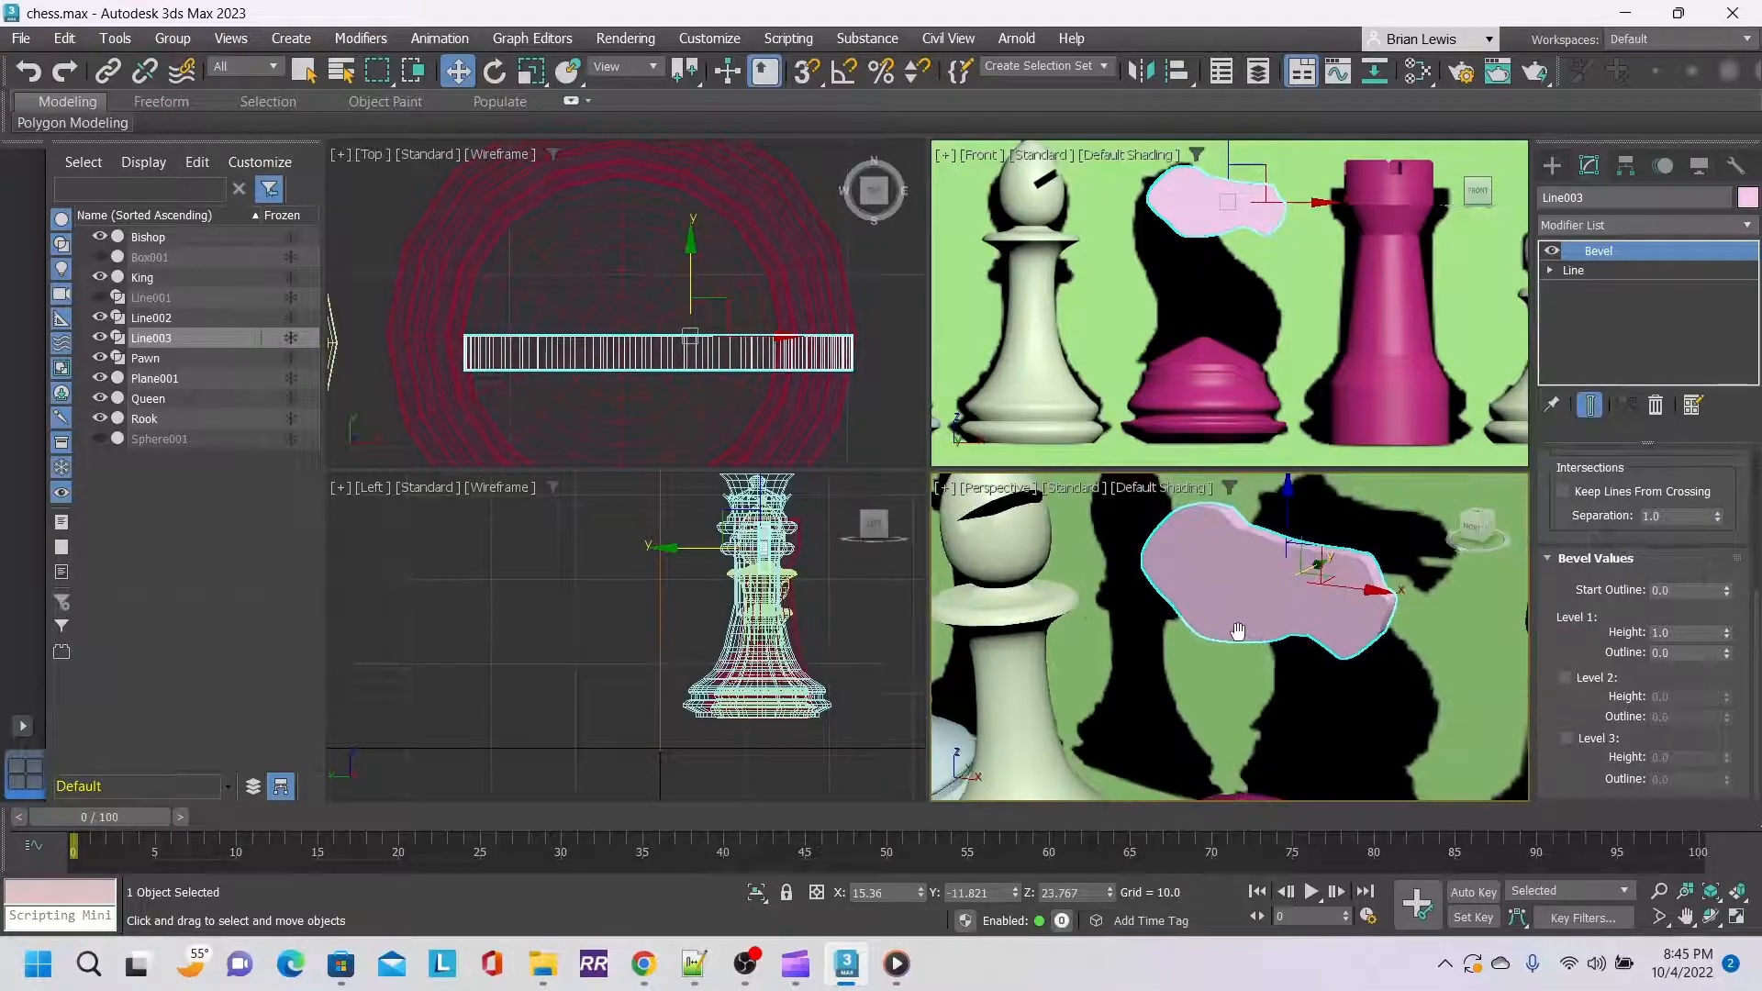
{"action": "left_click", "coordinate": [1564, 678]}
{"action": "left_click", "coordinate": [1727, 694]}
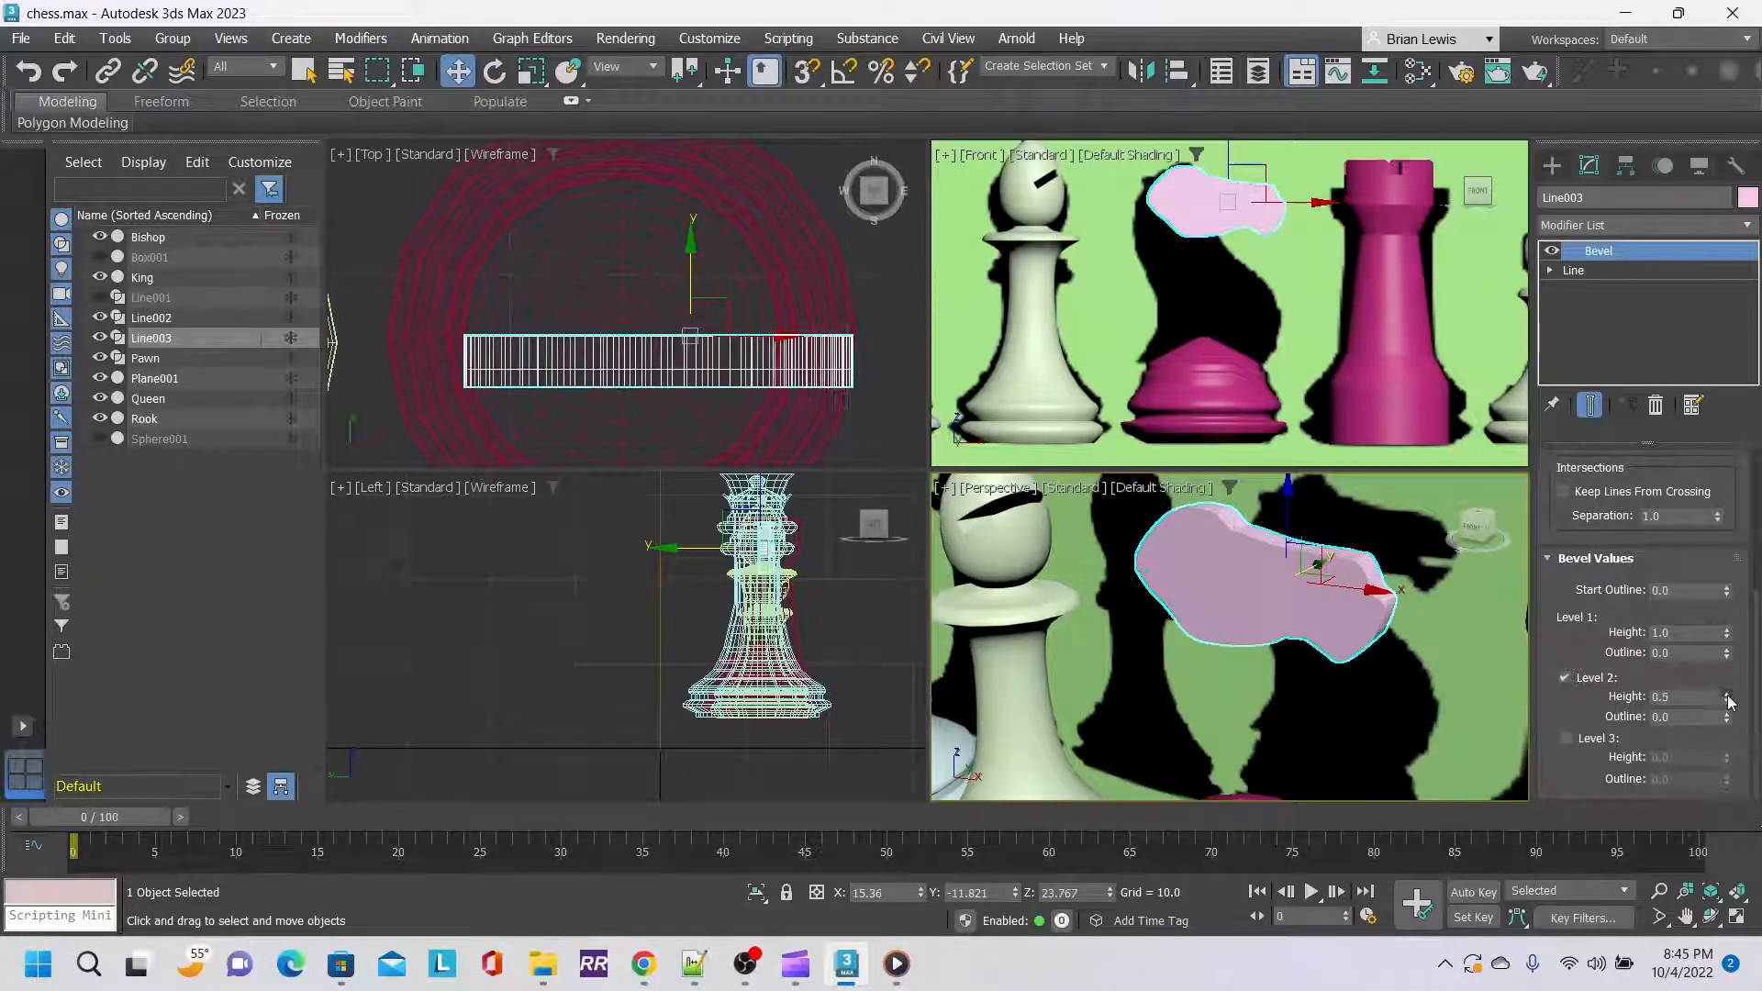
{"action": "left_click", "coordinate": [1727, 695]}
{"action": "left_click_drag", "start_coordinate": [1729, 725], "coordinate": [1730, 724]}
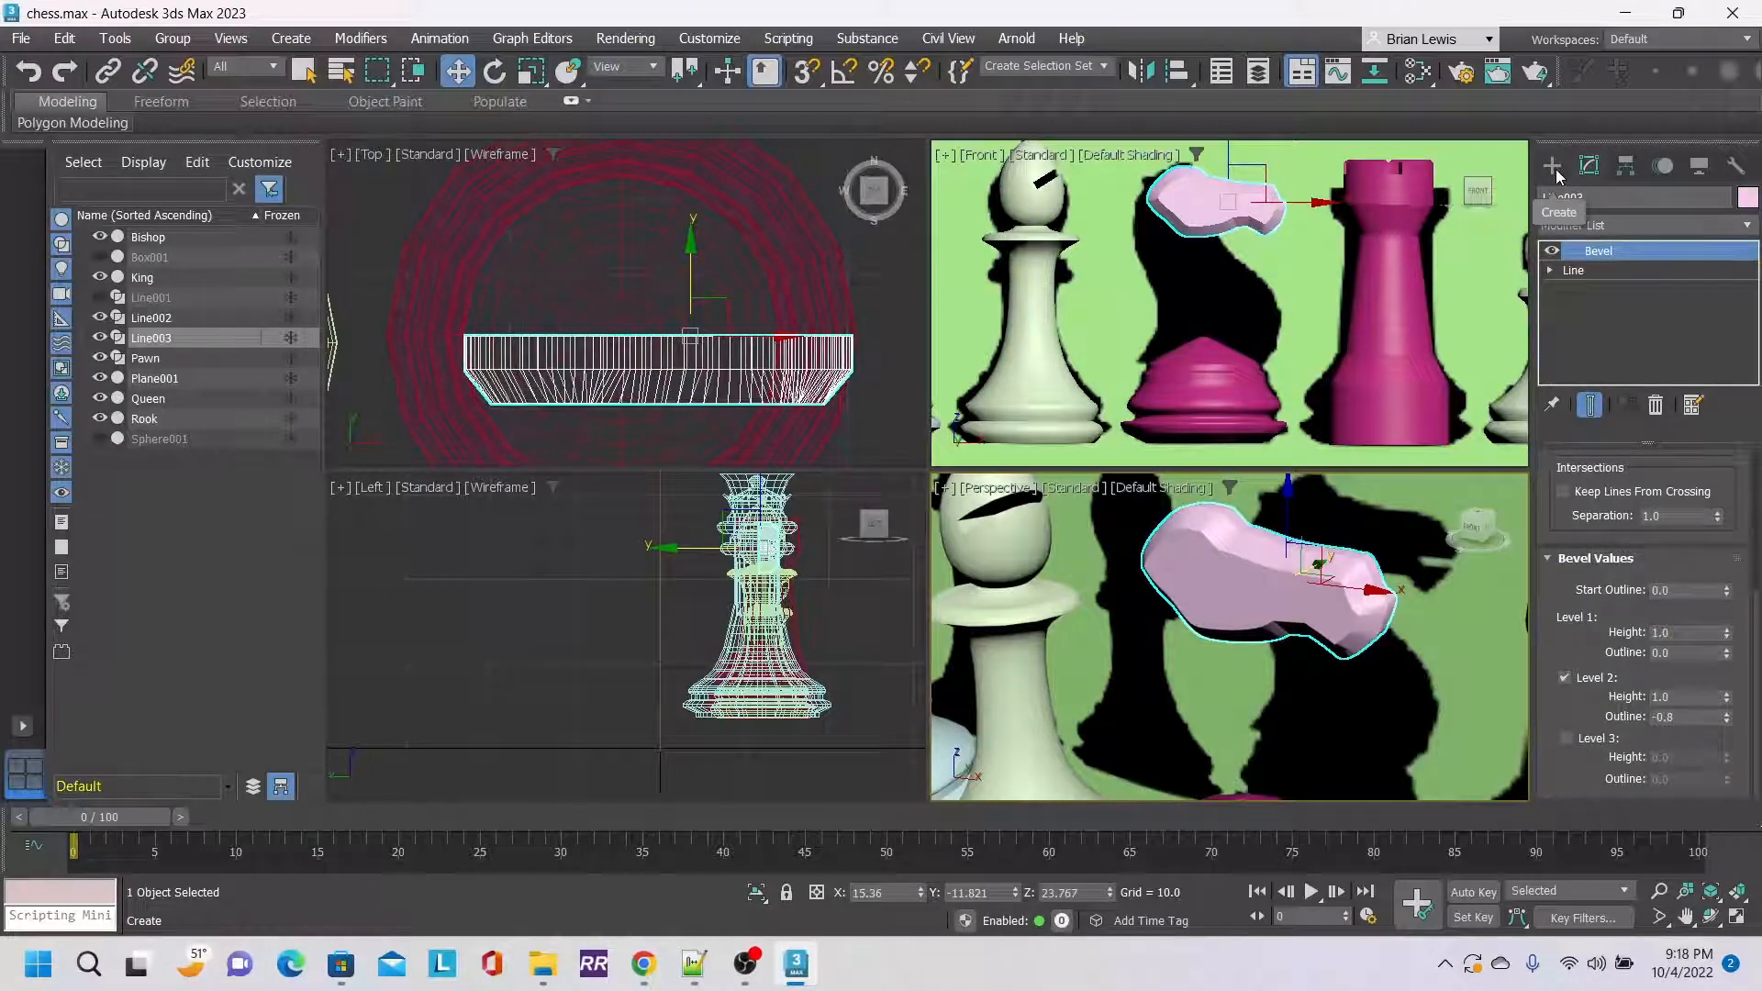
In the Front view, start a line on the knight's base and trace it up the chest and throat into the head.
{"action": "left_click", "coordinate": [1556, 169]}
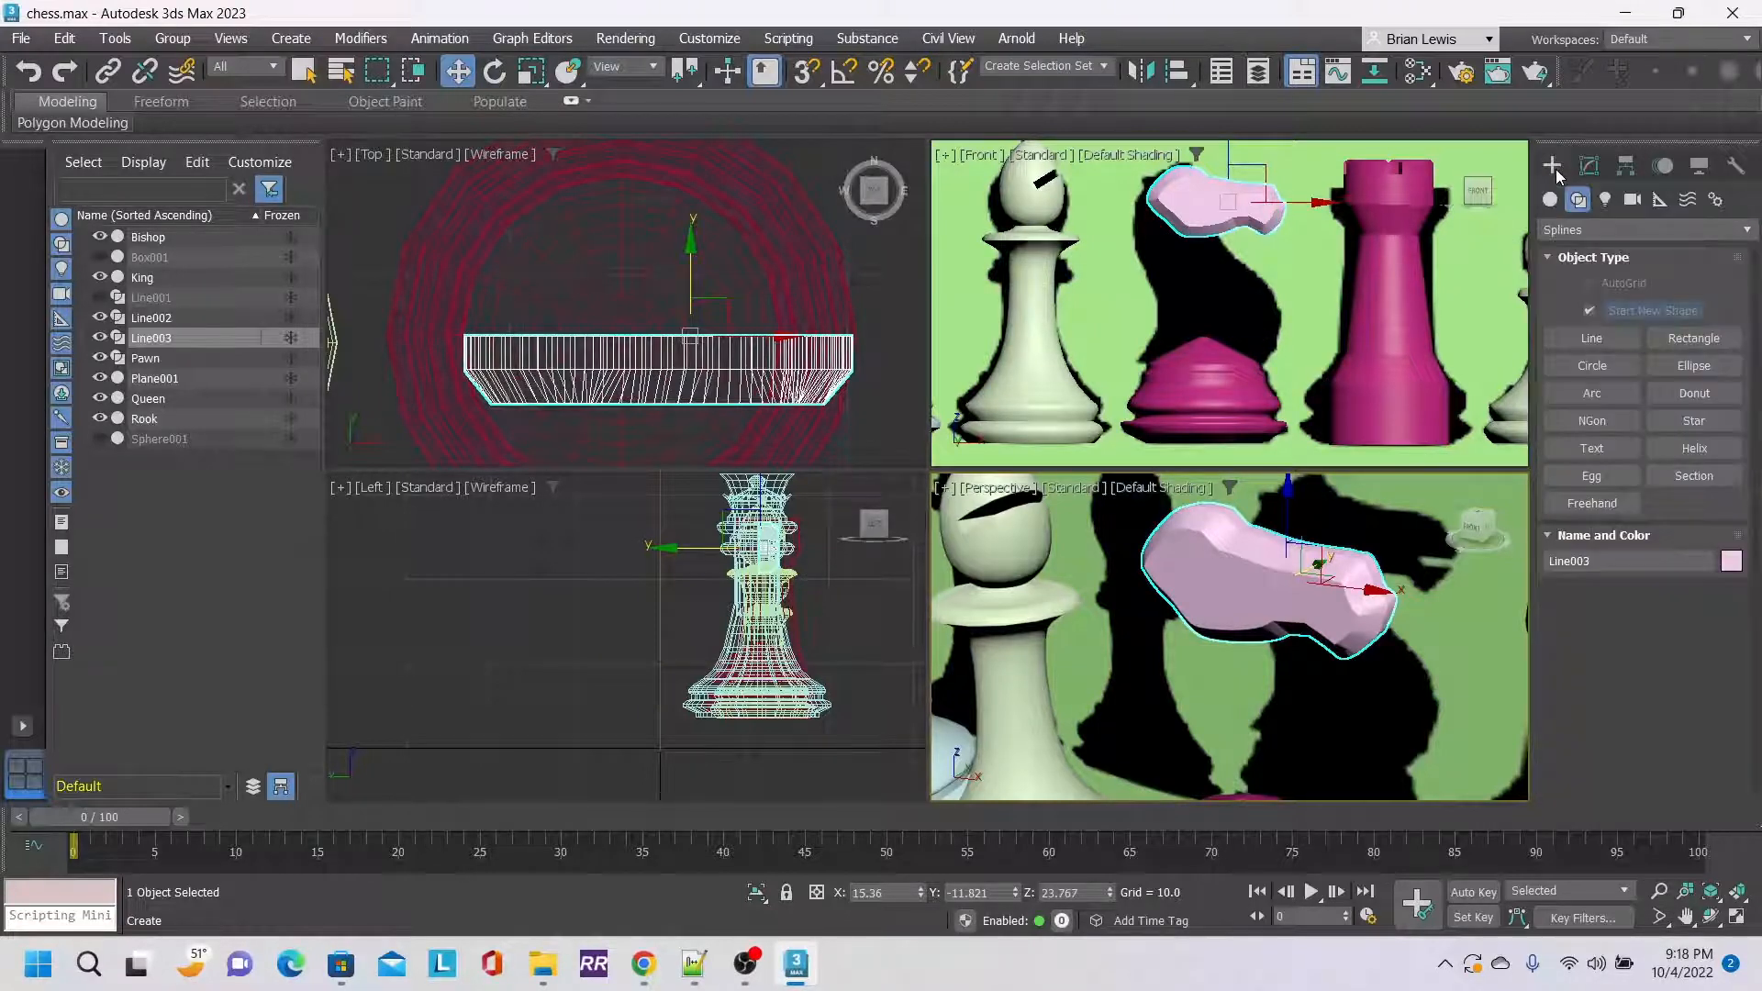
{"action": "left_click", "coordinate": [1613, 343]}
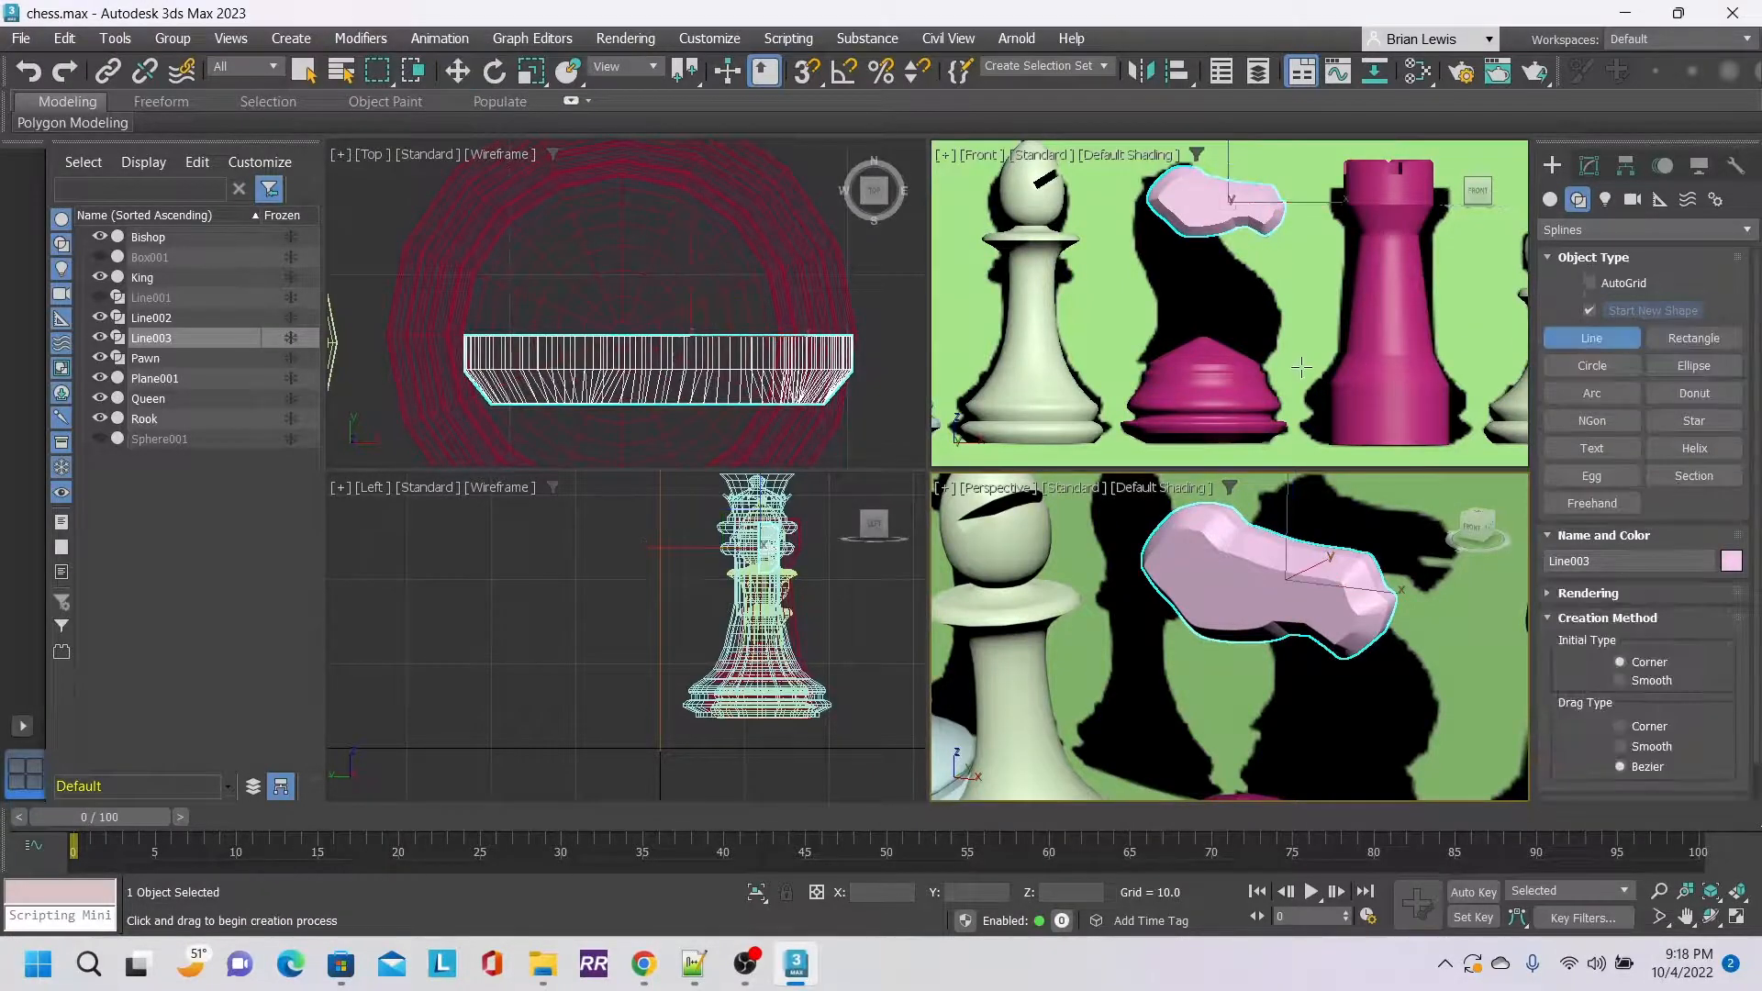
{"action": "left_click", "coordinate": [1228, 382]}
{"action": "left_click", "coordinate": [1253, 358]}
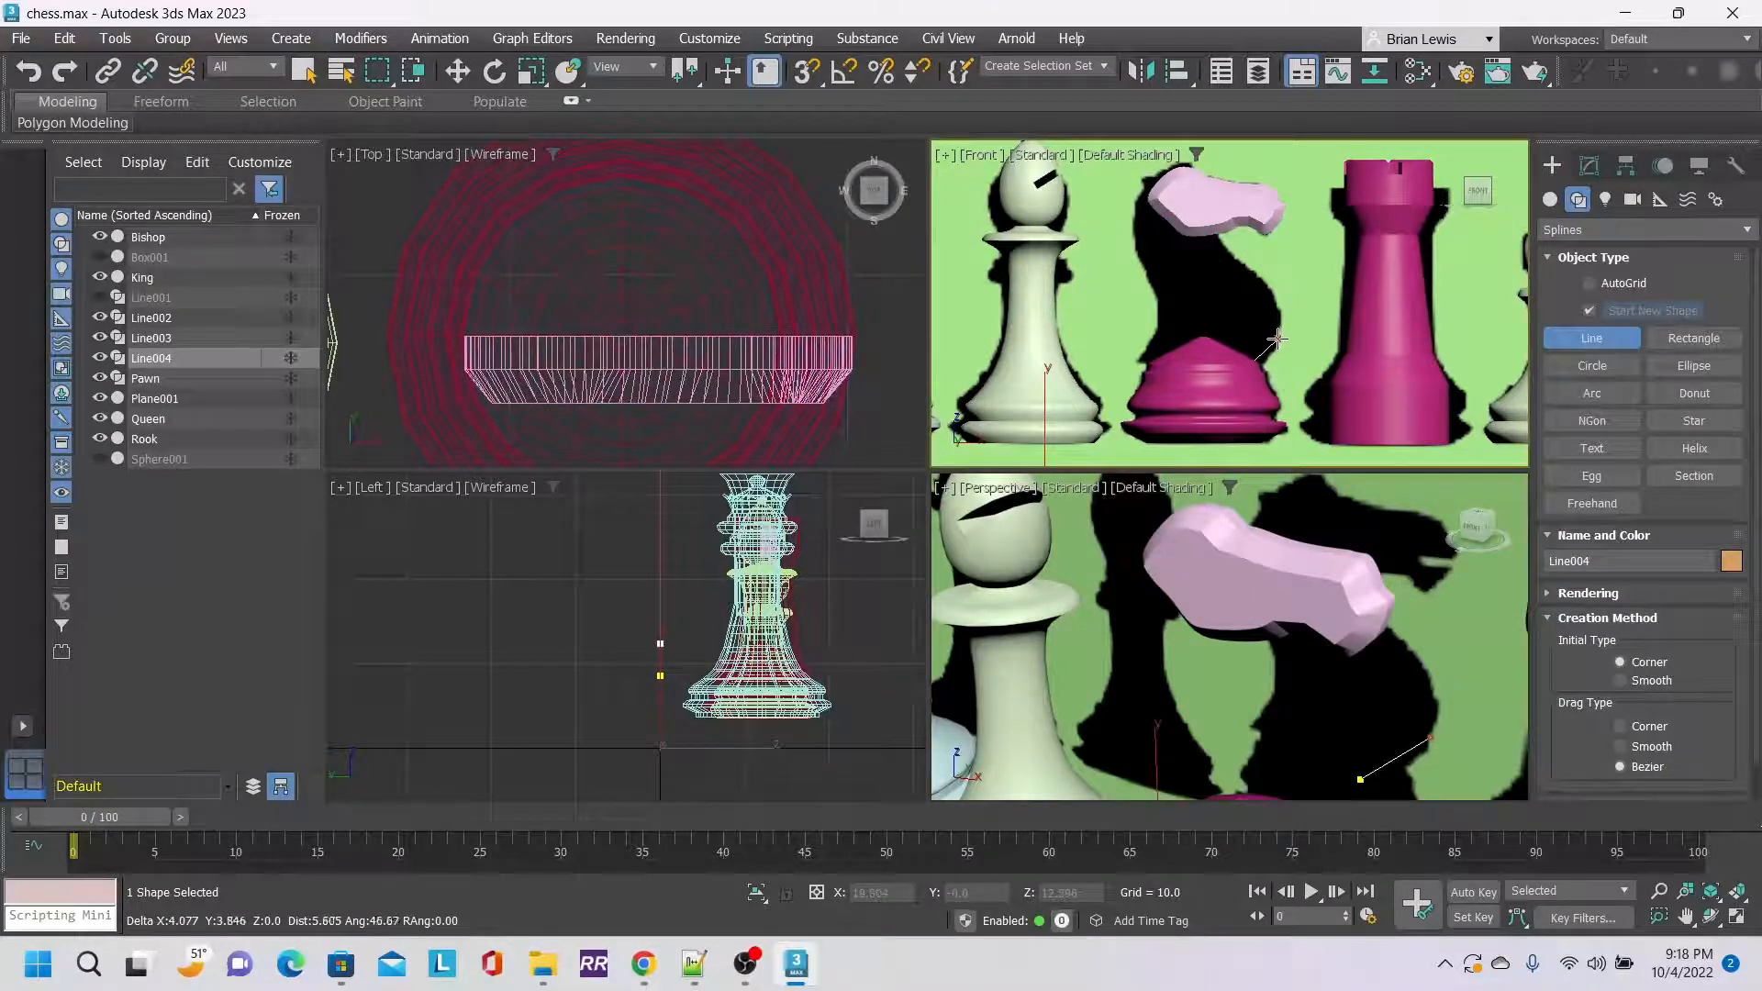
{"action": "left_click_drag", "start_coordinate": [1279, 325], "coordinate": [1278, 298]}
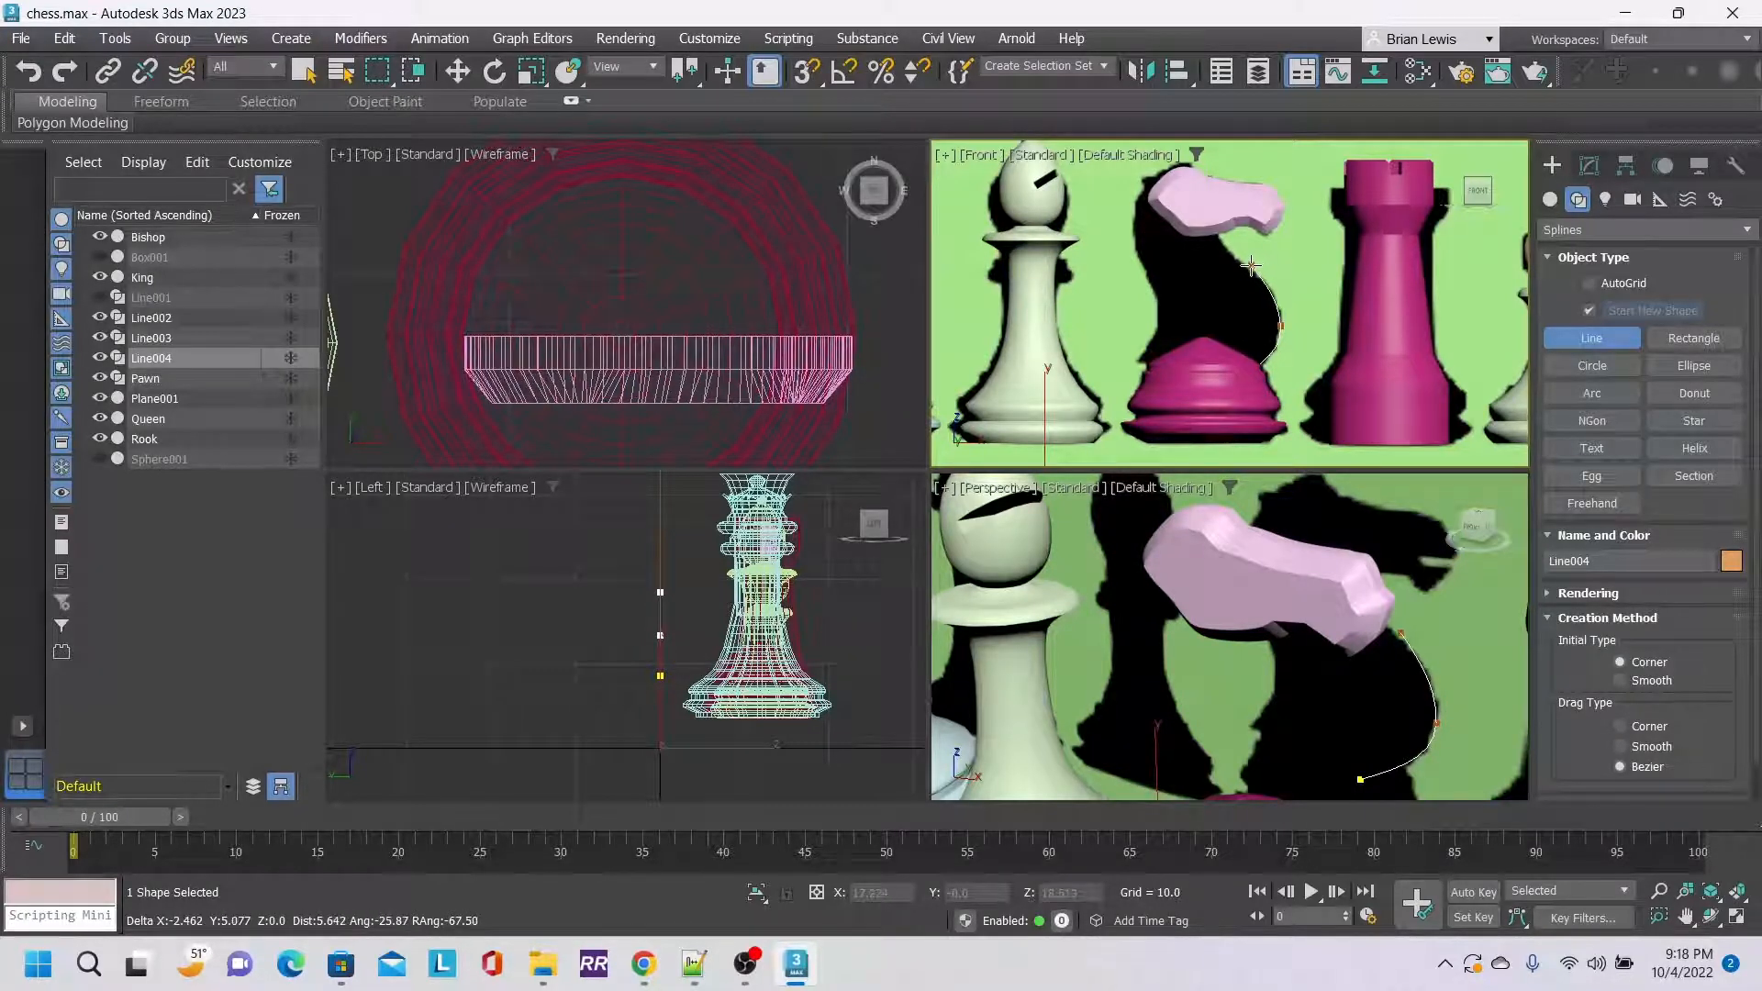
{"action": "left_click", "coordinate": [1243, 264]}
{"action": "left_click", "coordinate": [1198, 191]}
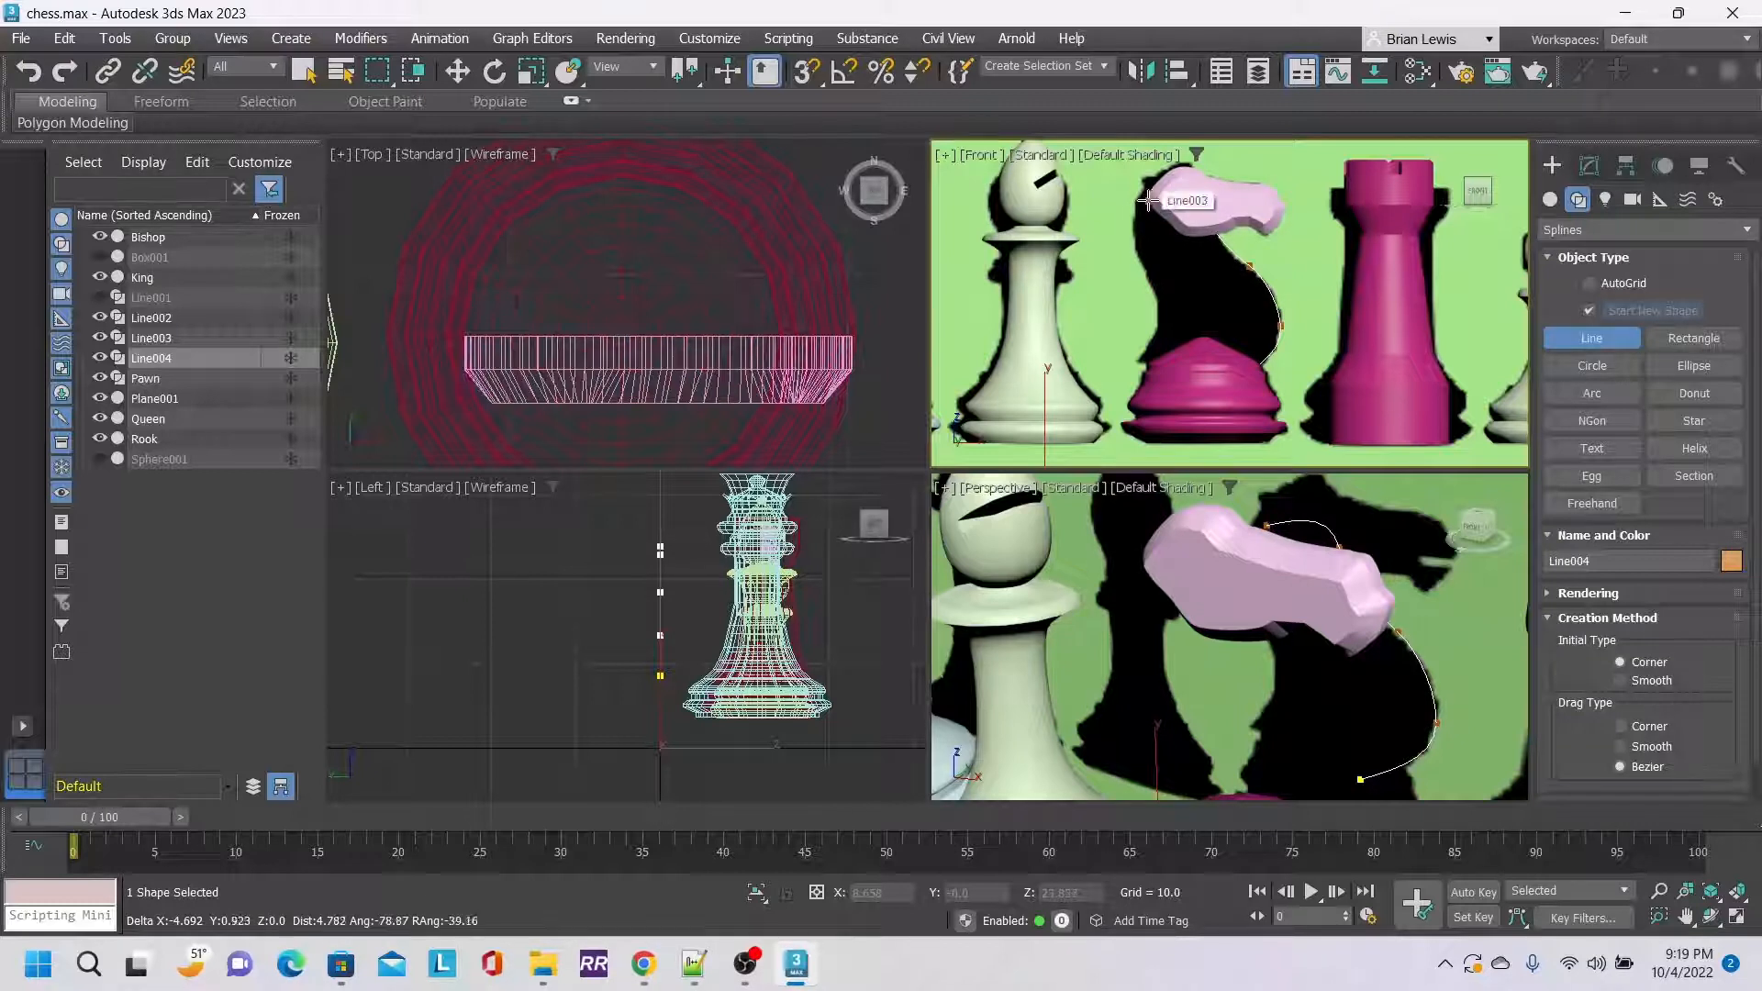
Continue the line around the back of the head and down the back of the neck, and close the spline at its start point.
{"action": "left_click", "coordinate": [1151, 195]}
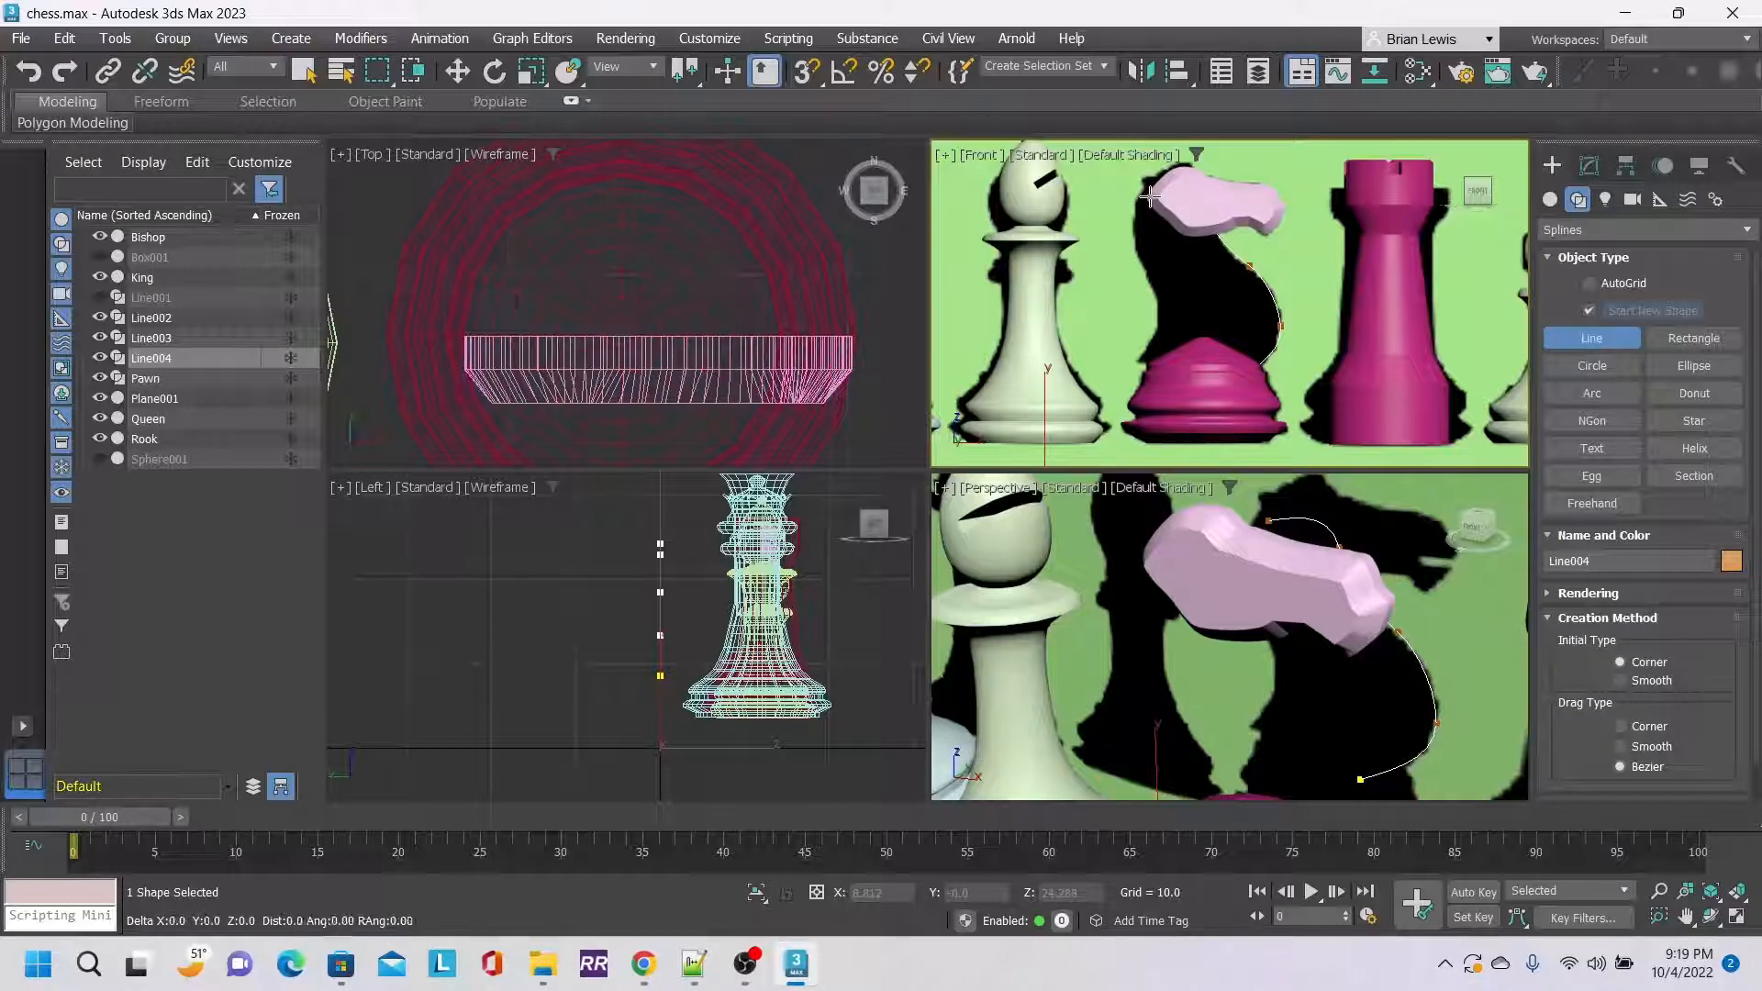
{"action": "left_click", "coordinate": [1153, 266]}
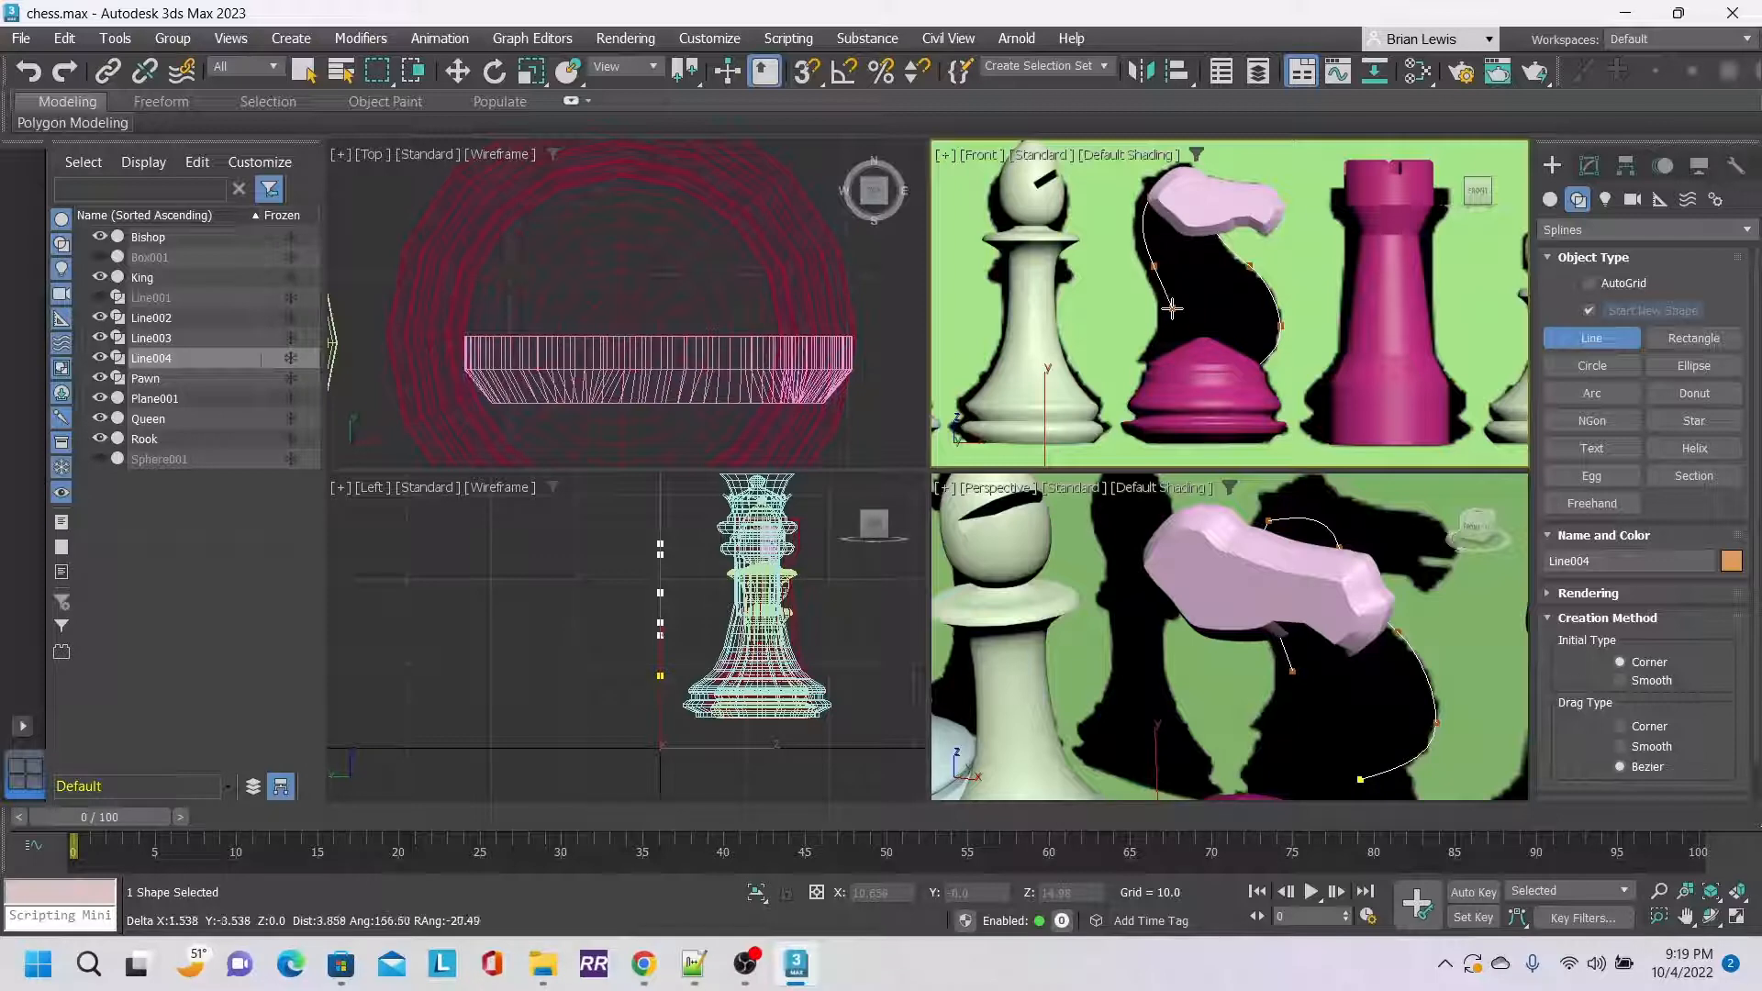
{"action": "left_click", "coordinate": [1144, 363]}
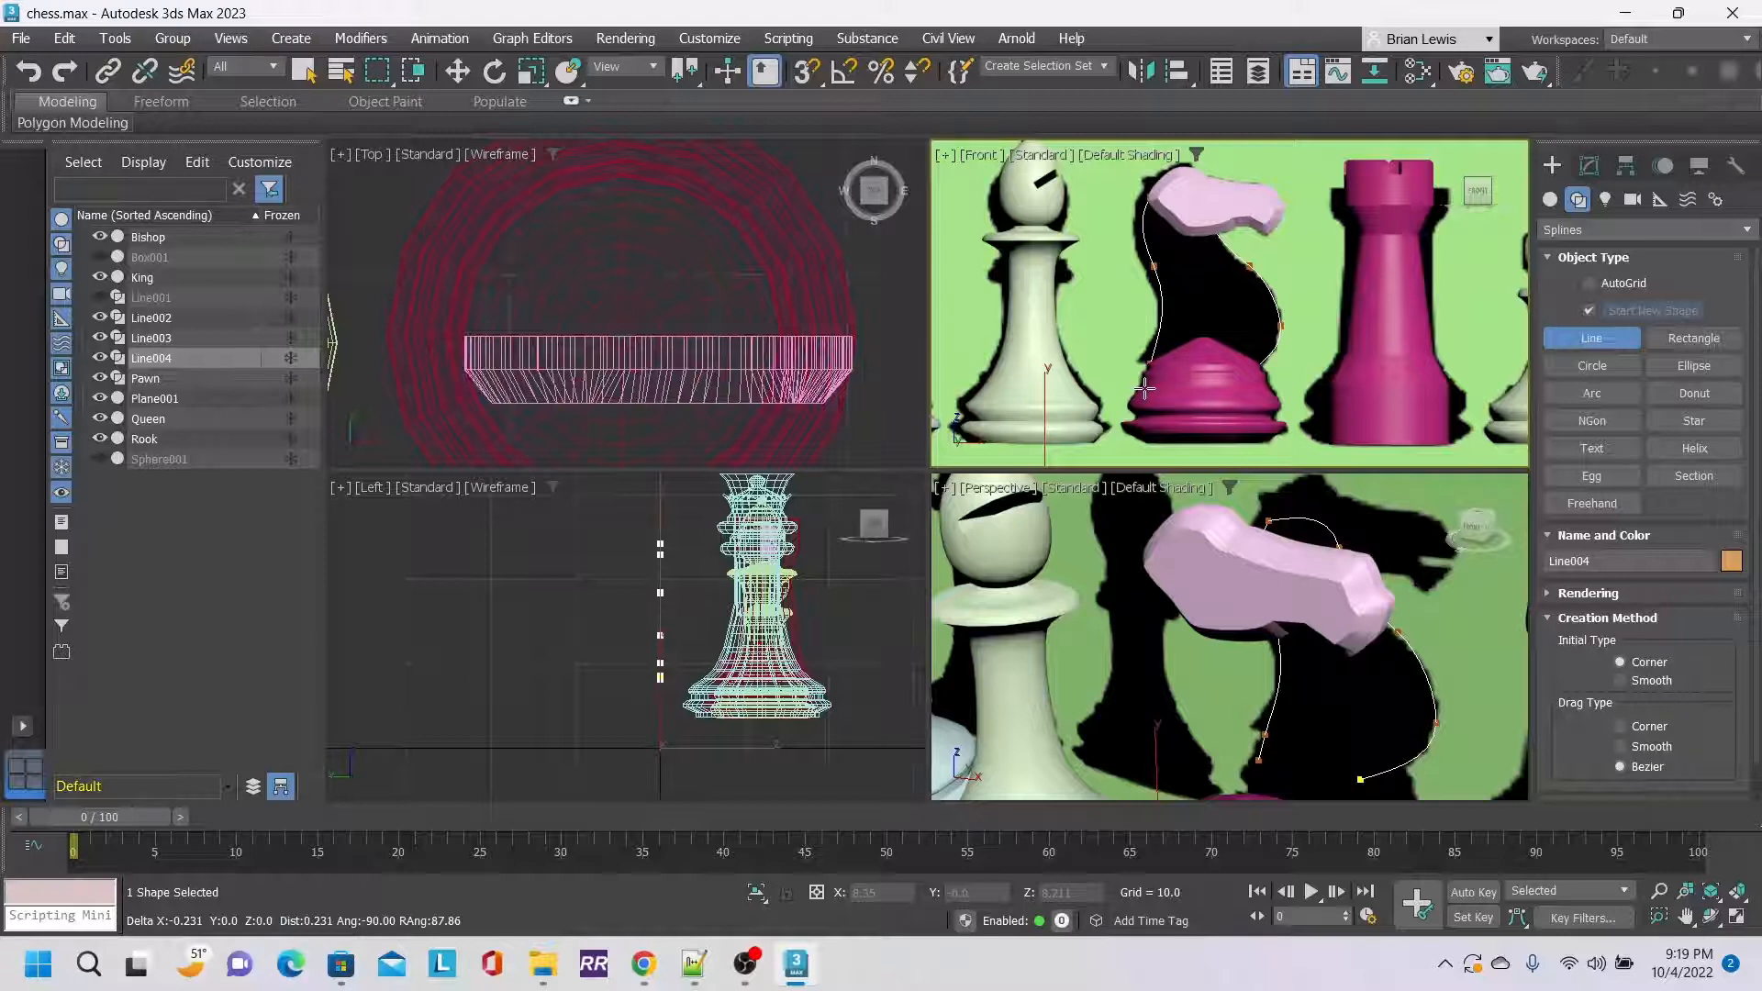
{"action": "right_click", "coordinate": [1141, 388]}
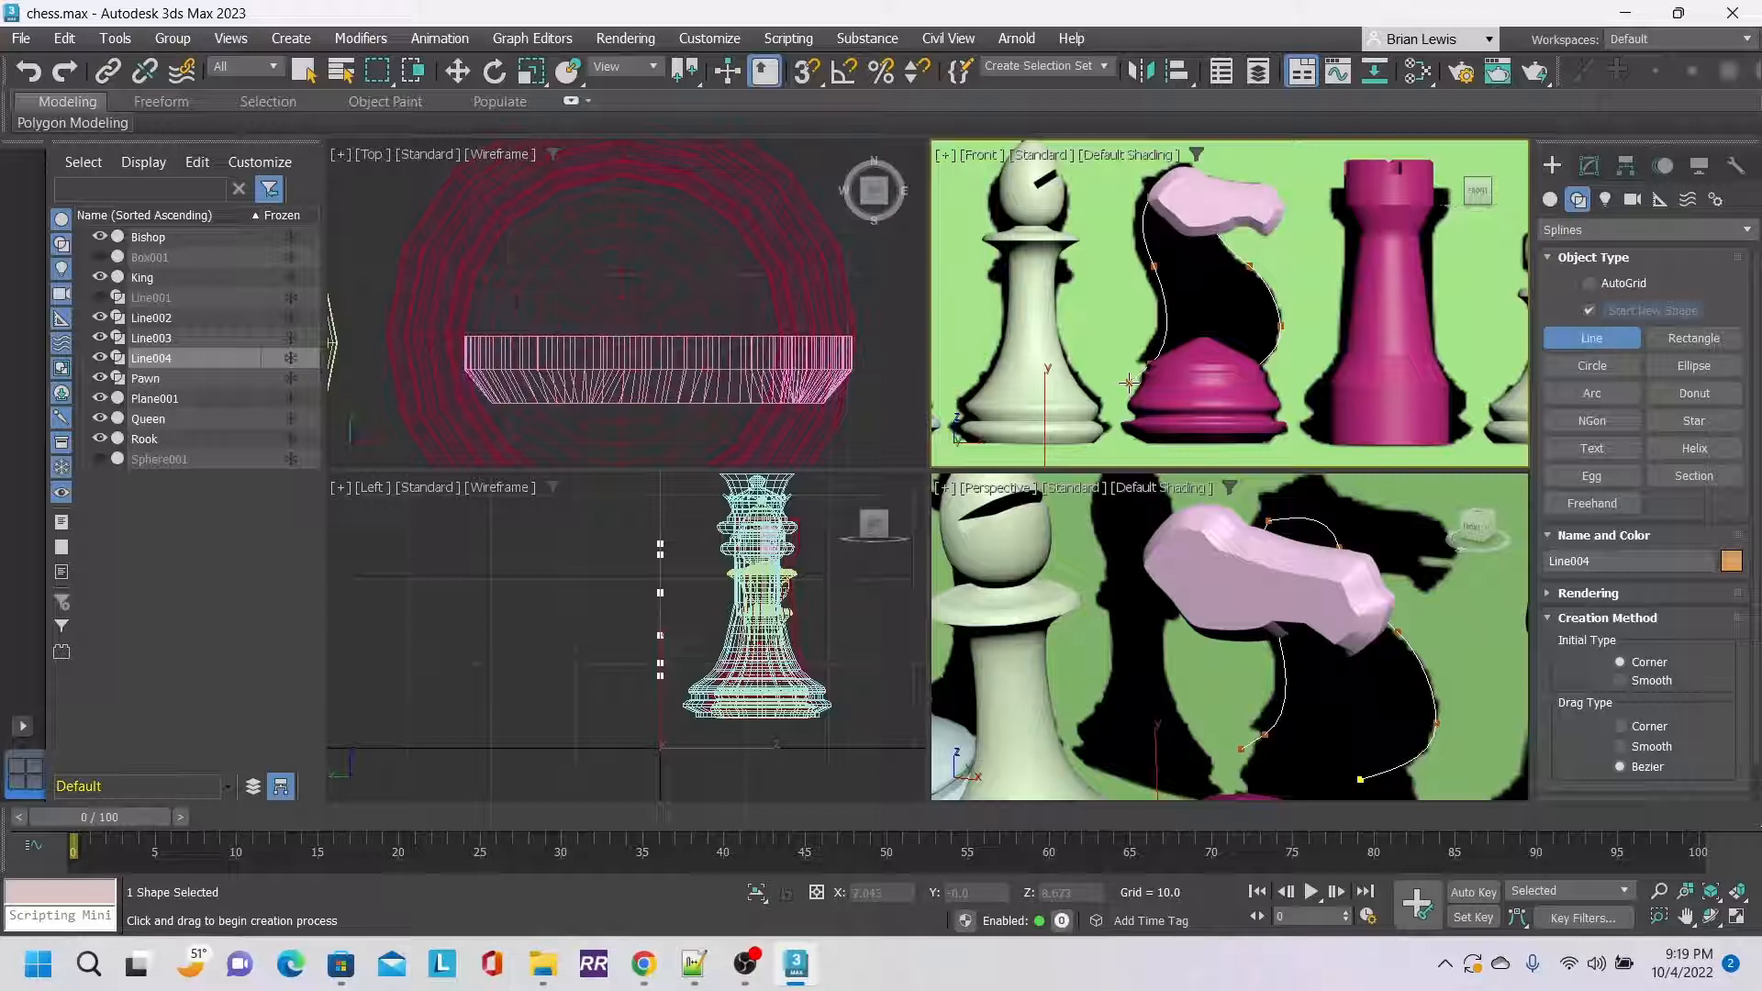
{"action": "left_click", "coordinate": [1148, 364]}
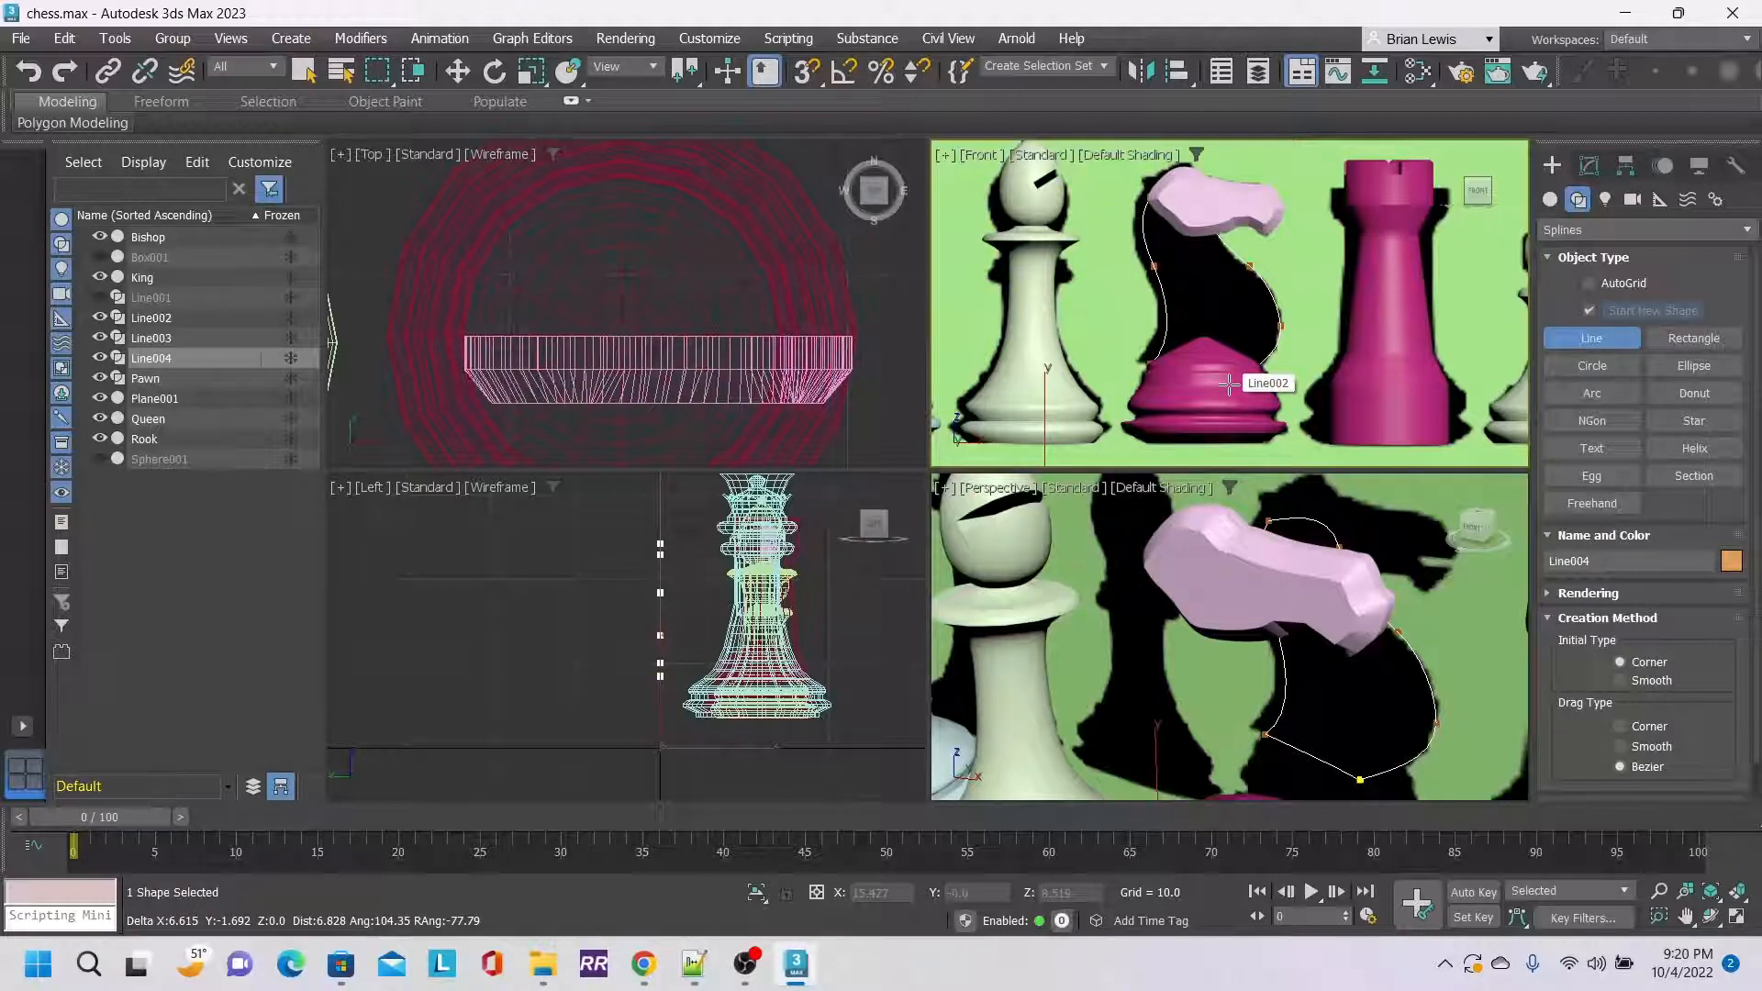
{"action": "right_click", "coordinate": [1228, 384]}
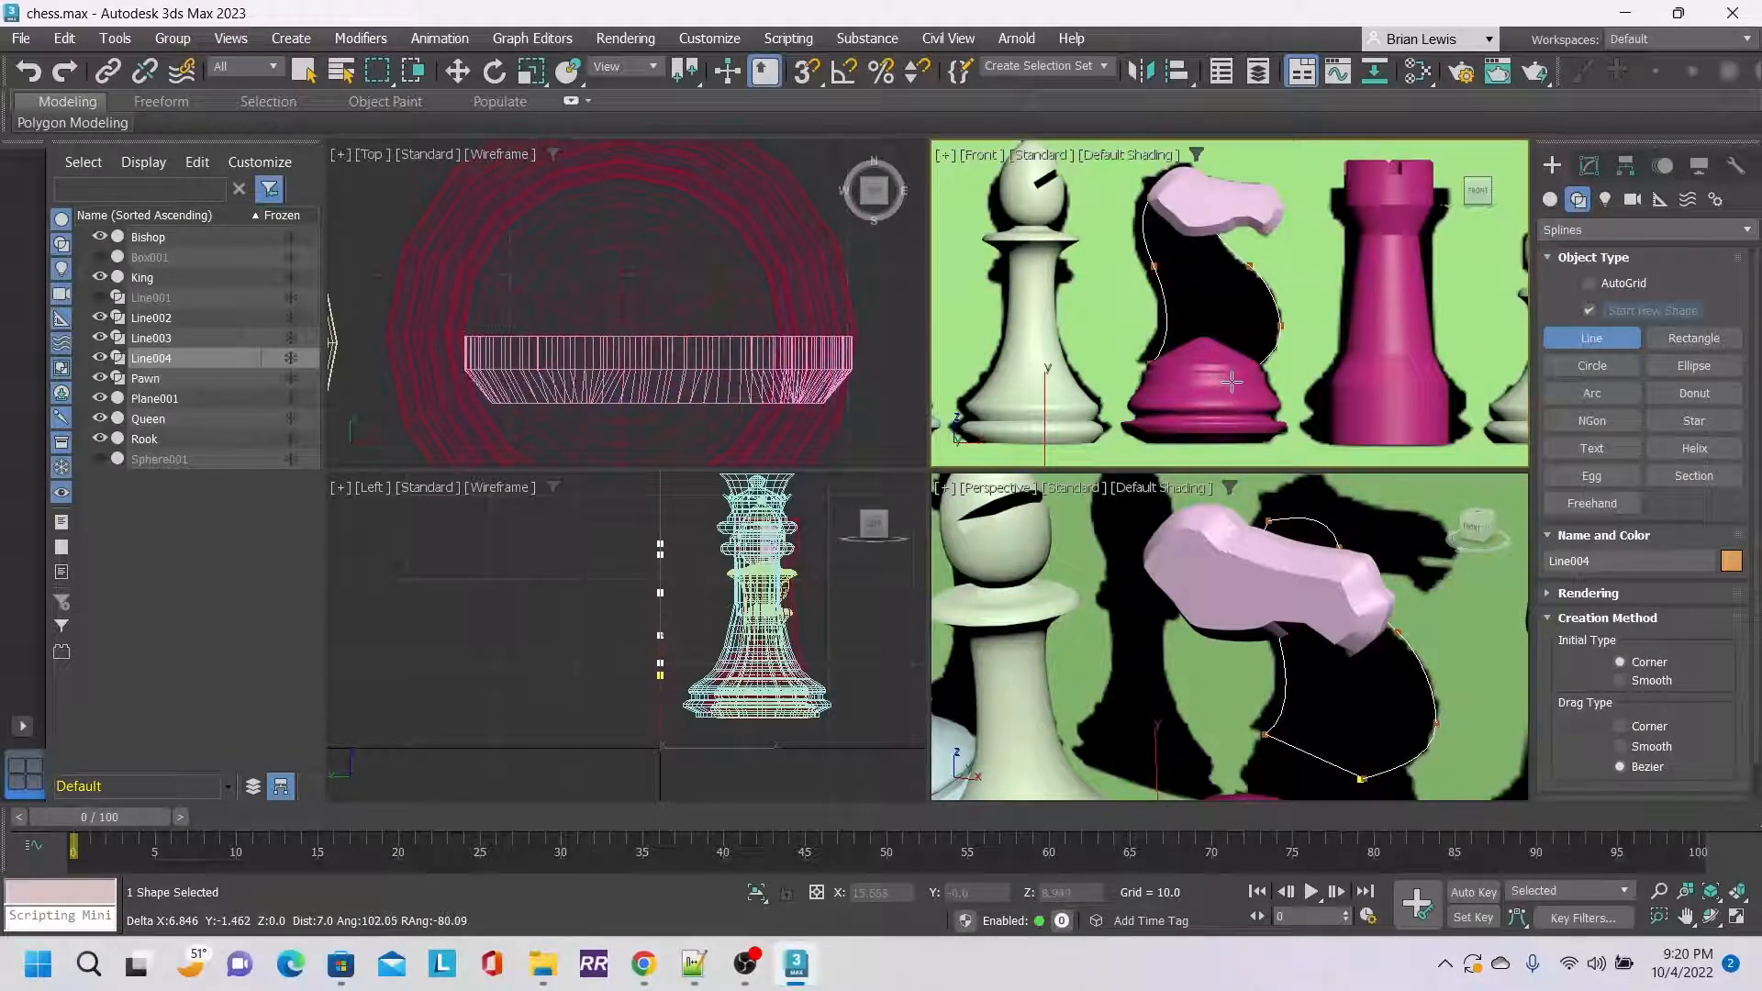
{"action": "left_click", "coordinate": [1229, 382]}
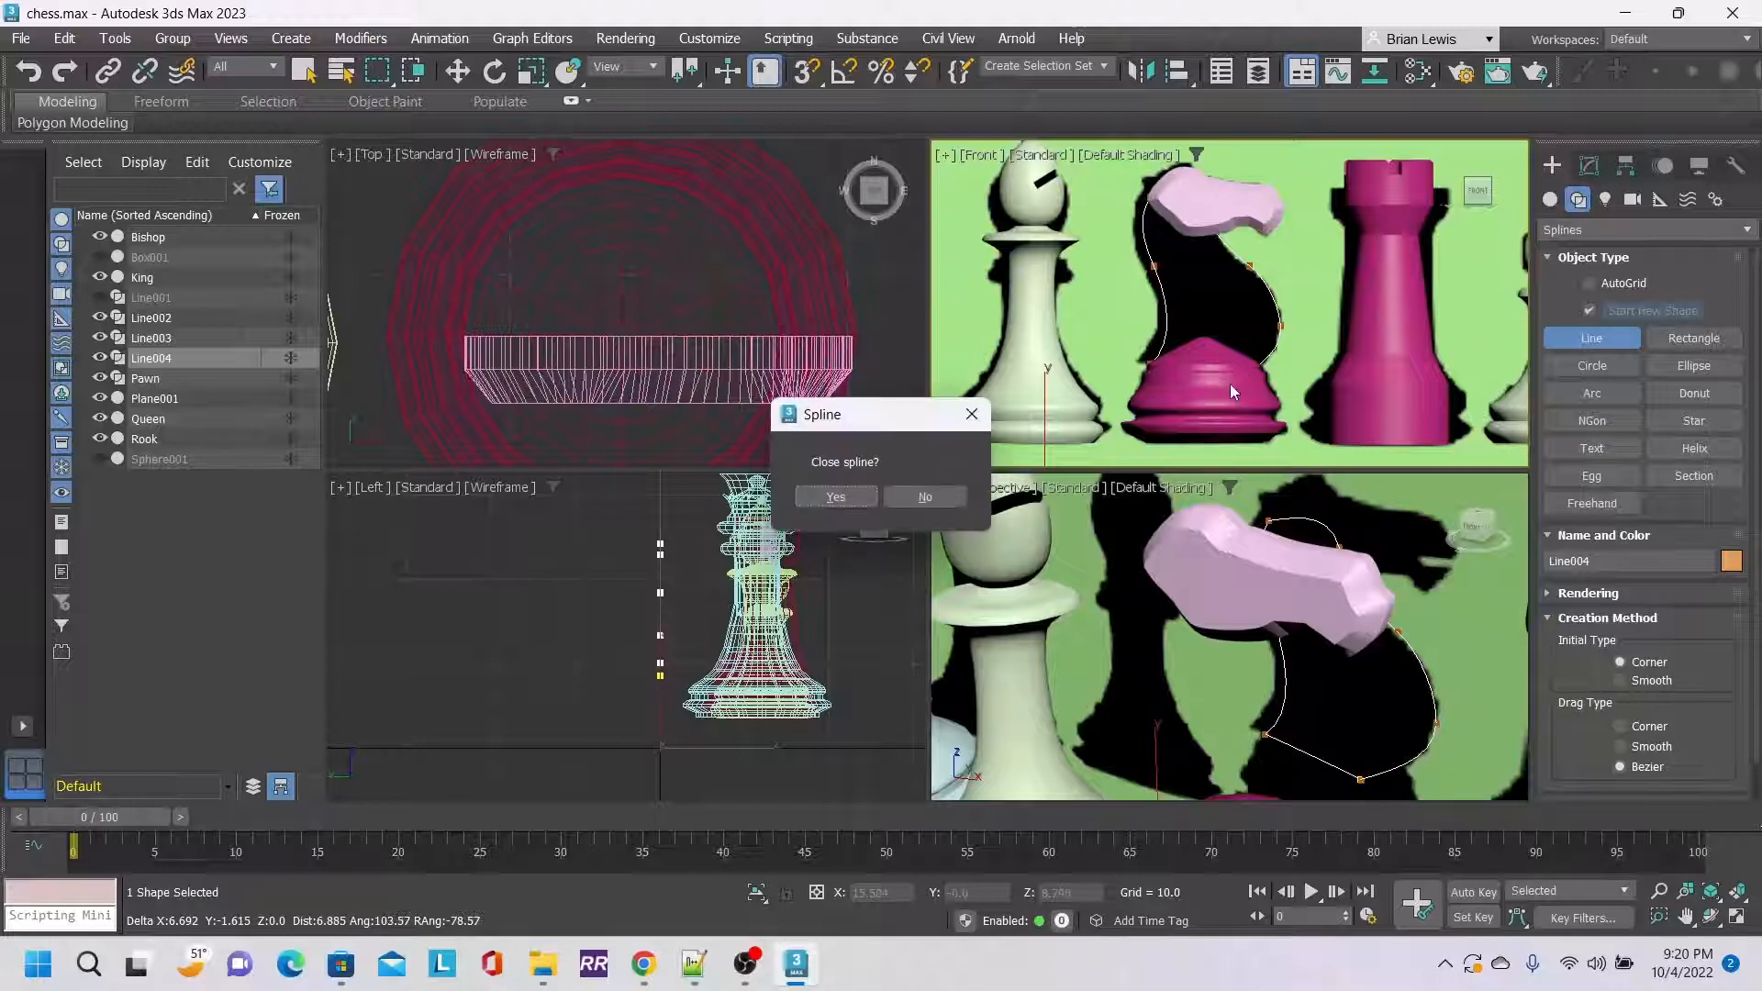
{"action": "left_click", "coordinate": [836, 499]}
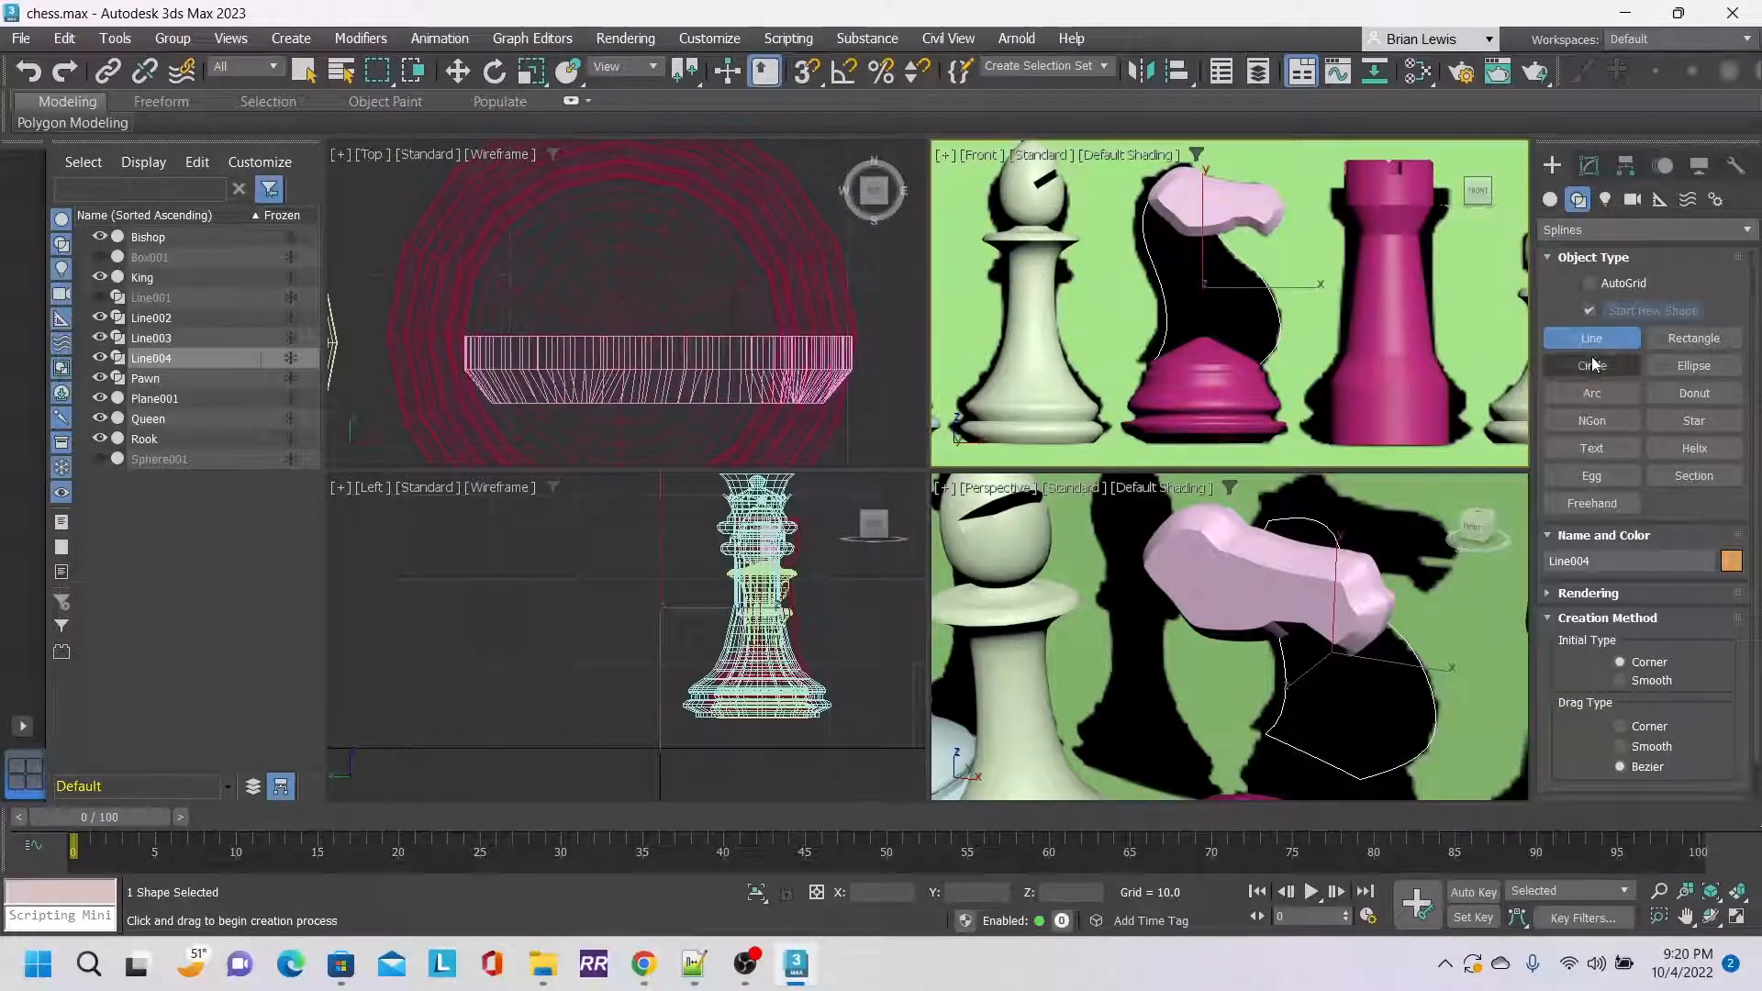
Apply a Bevel modifier to the closed neck outline.
{"action": "left_click", "coordinate": [1587, 166]}
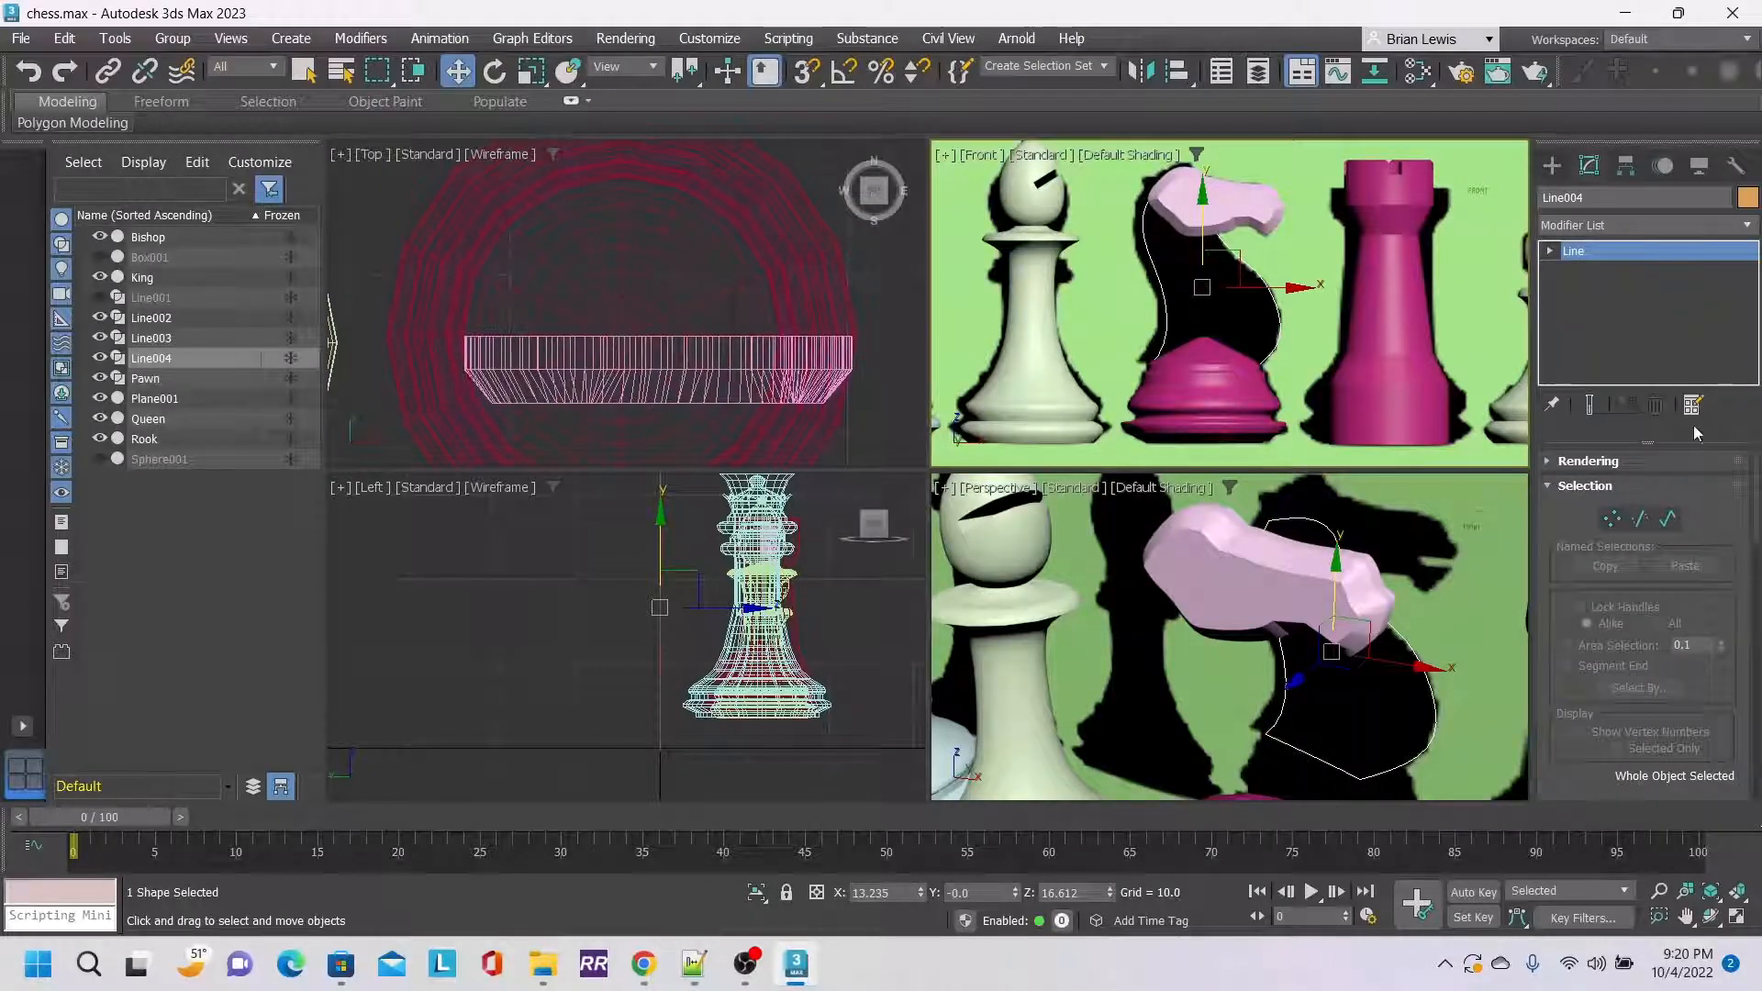
{"action": "left_click", "coordinate": [1747, 225]}
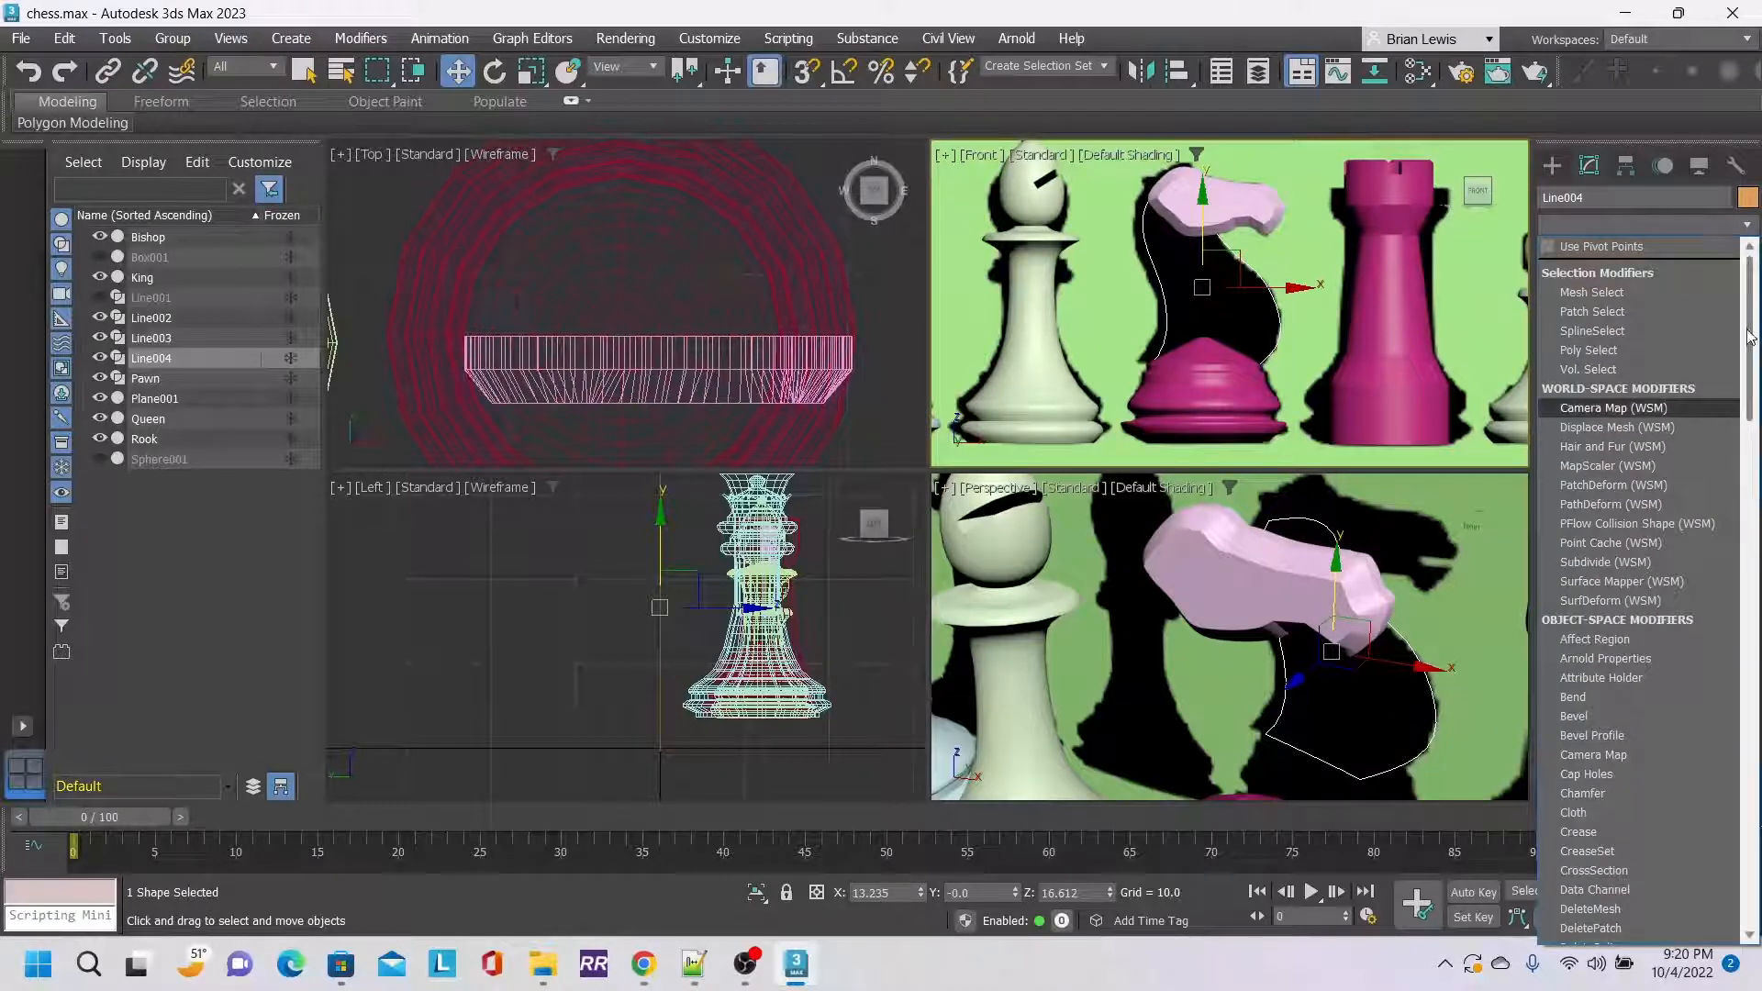
{"action": "left_click_drag", "start_coordinate": [1749, 338], "coordinate": [1749, 370]}
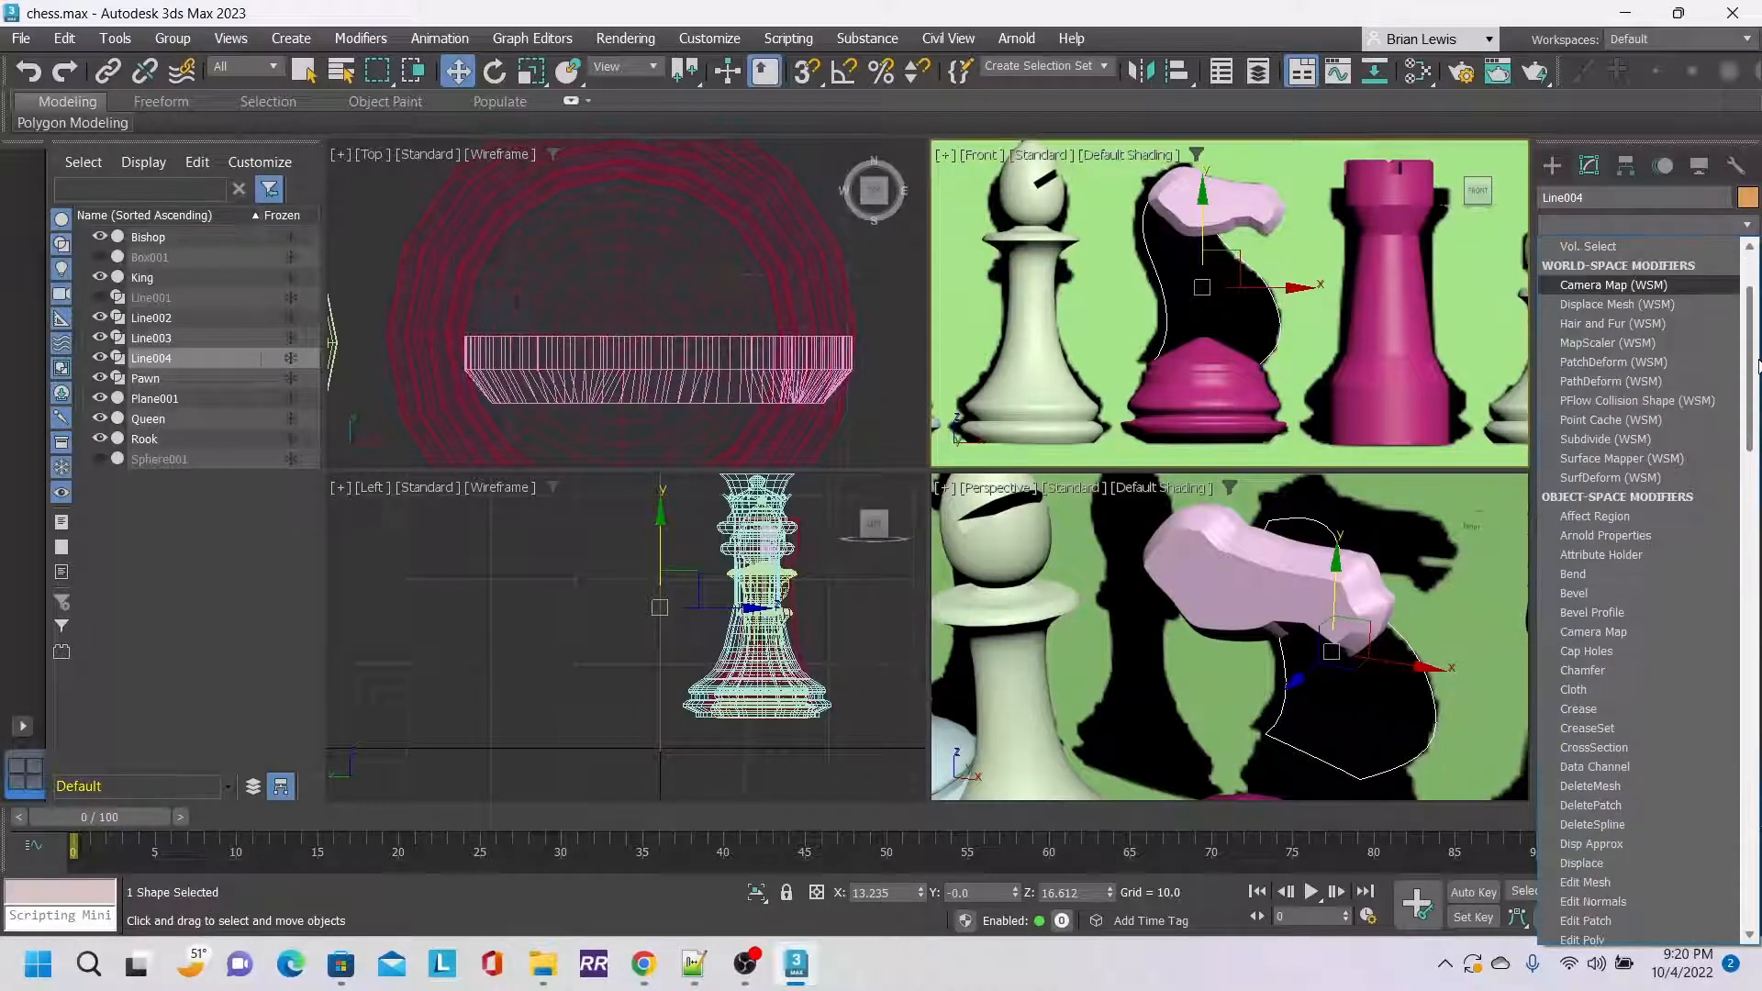
{"action": "left_click", "coordinate": [1617, 592]}
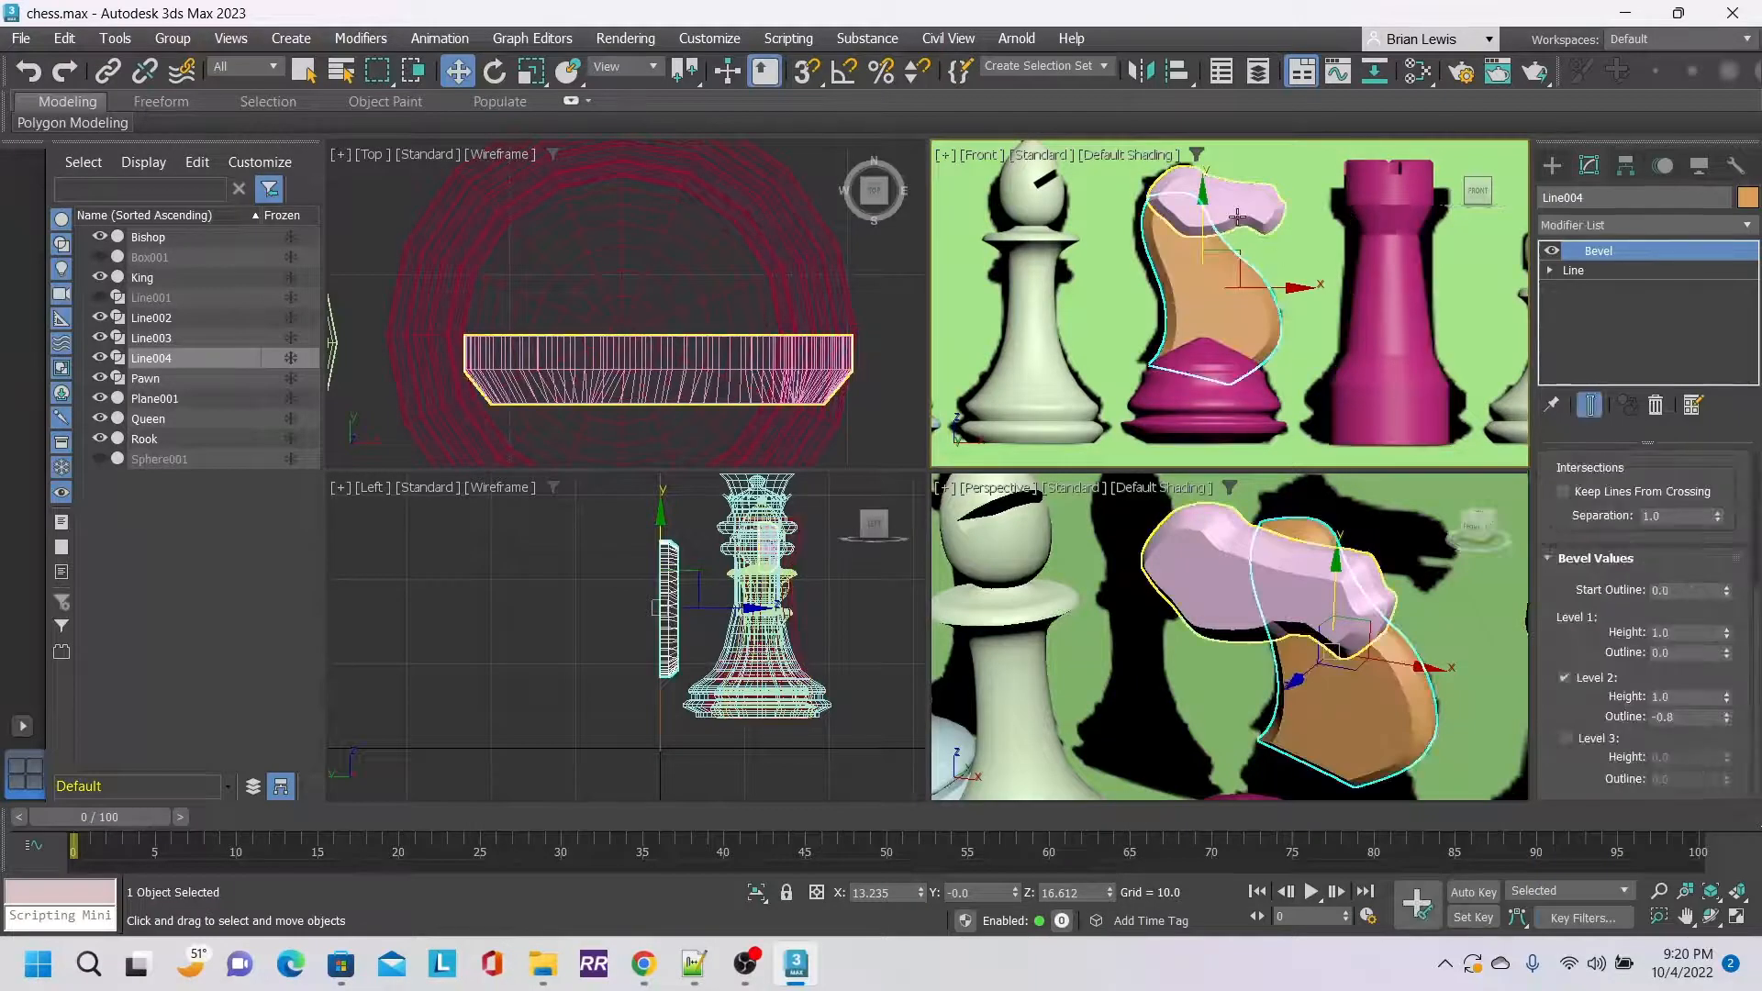
Move the beveled neck along Y in the Top view to about -11.86, aligned with the head over the knight's base.
{"action": "scroll", "coordinate": [780, 330], "scroll_direction": "down", "scroll_amount": 6}
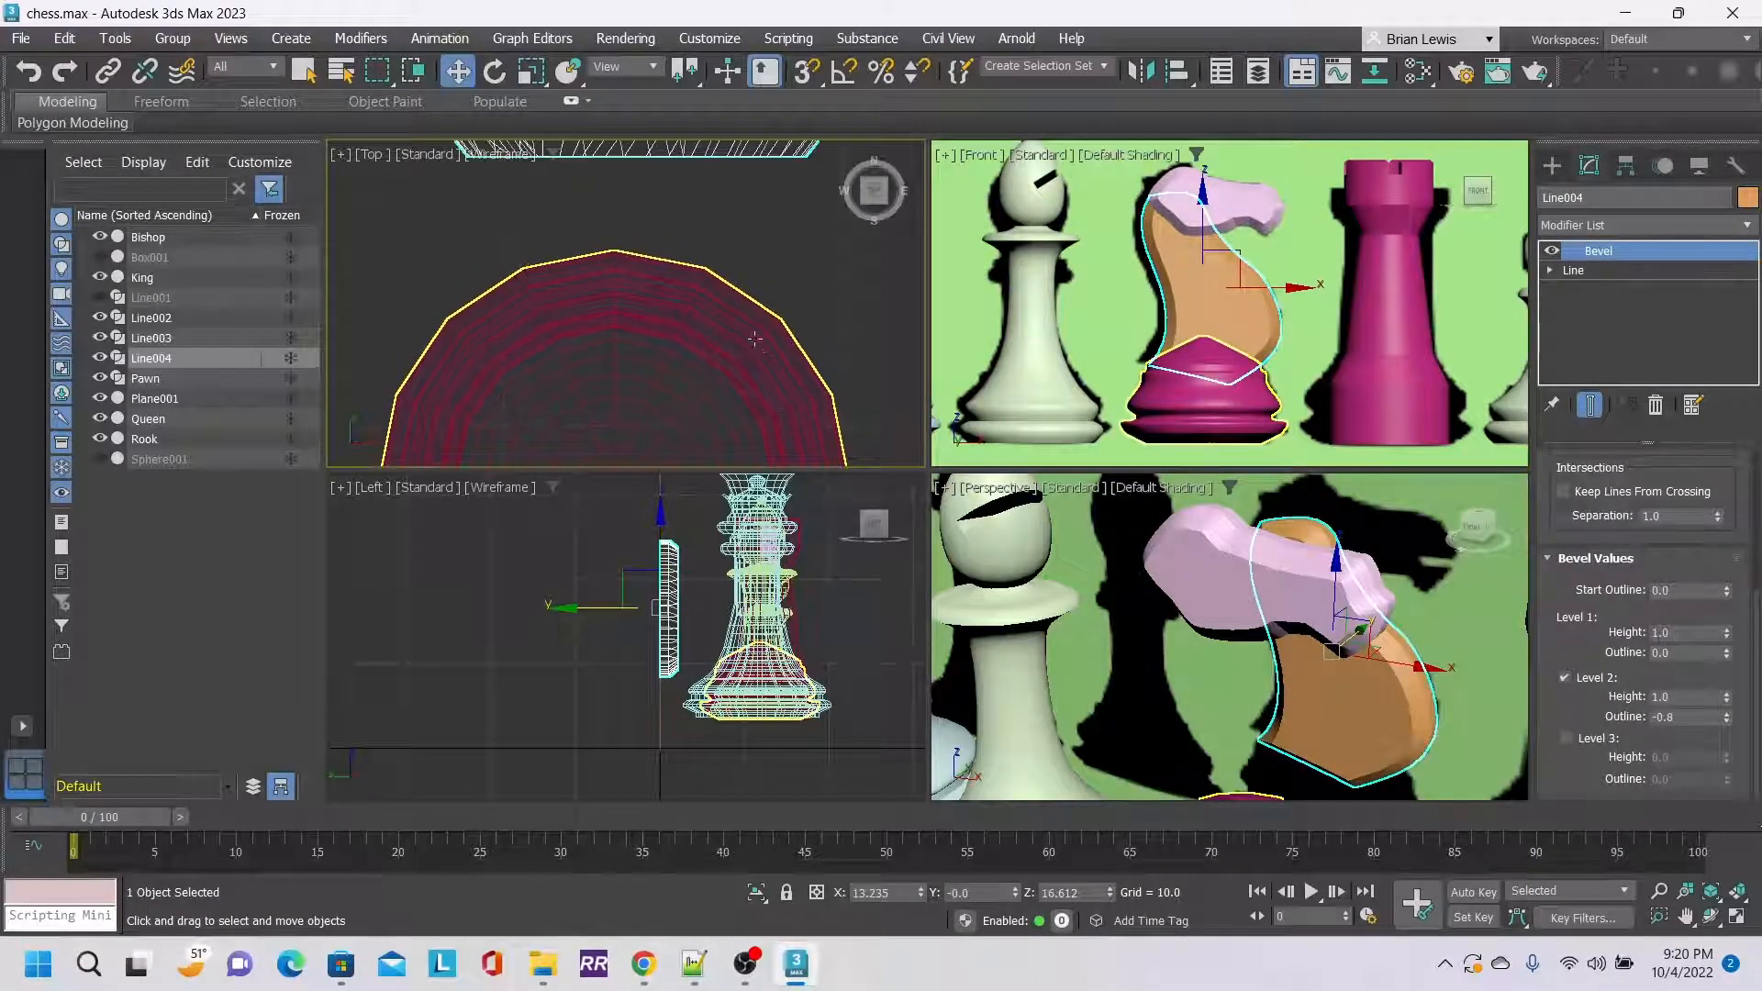
{"action": "scroll", "coordinate": [754, 339], "scroll_direction": "down", "scroll_amount": 3}
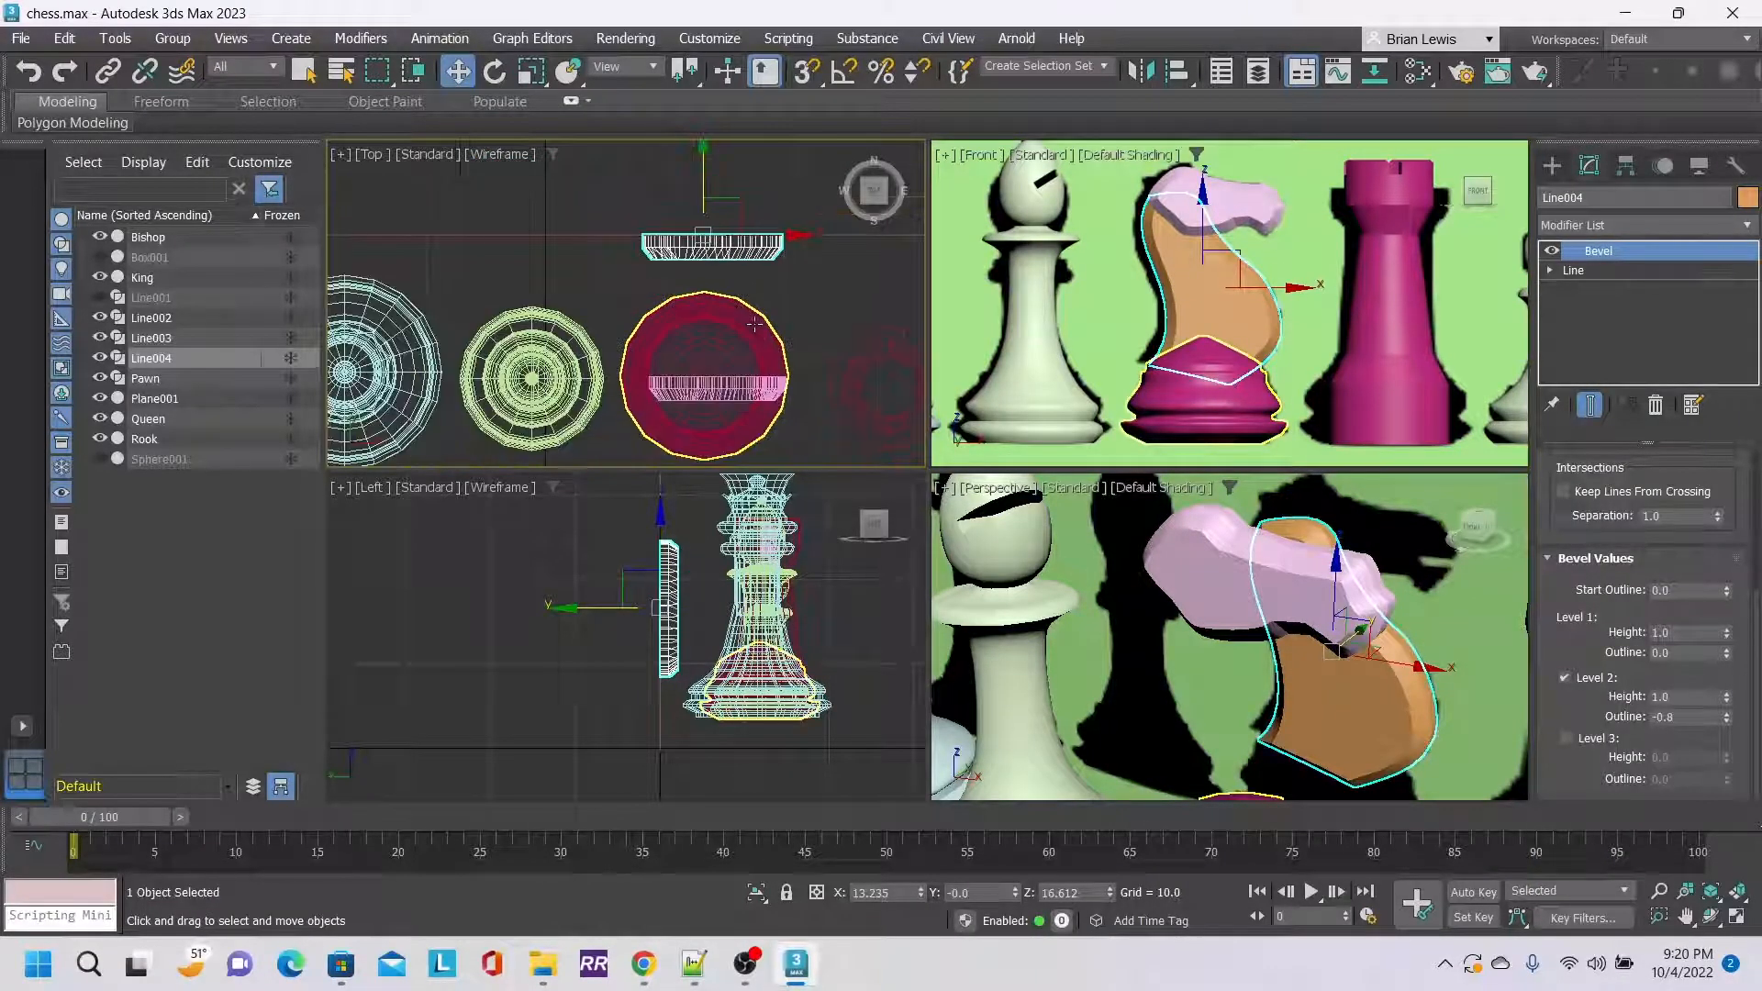
{"action": "left_click_drag", "start_coordinate": [699, 160], "coordinate": [706, 304]}
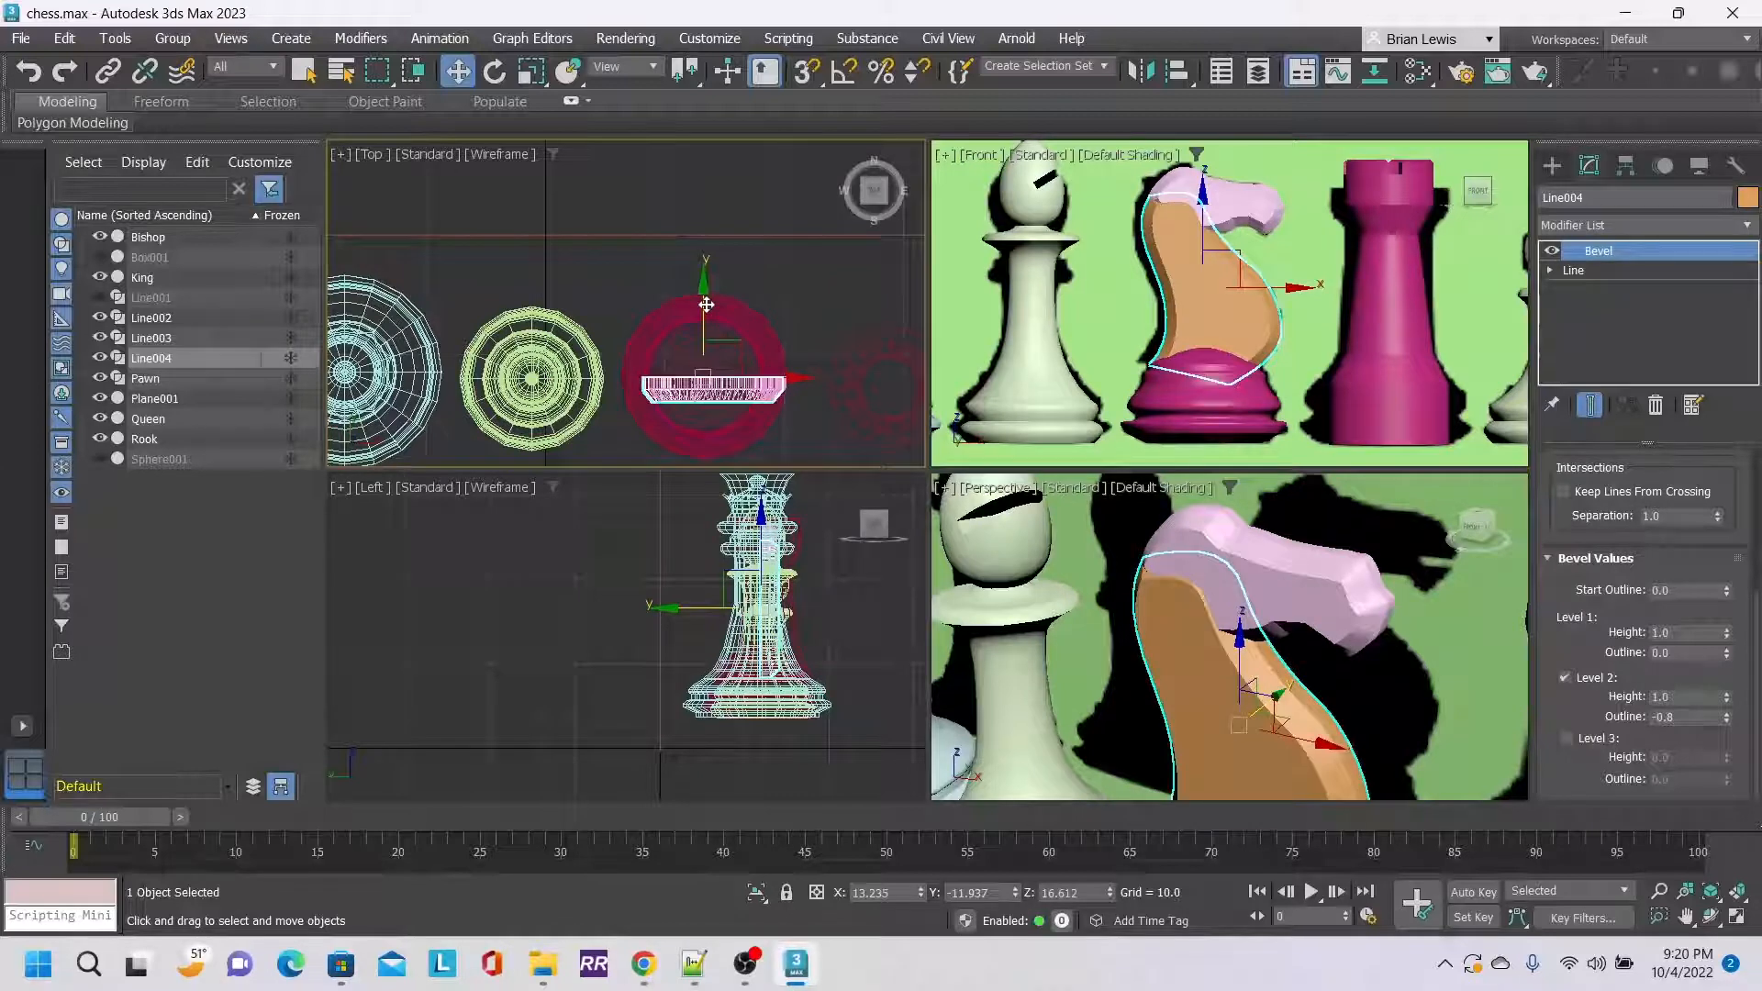
{"action": "scroll", "coordinate": [808, 397], "scroll_direction": "up", "scroll_amount": 5}
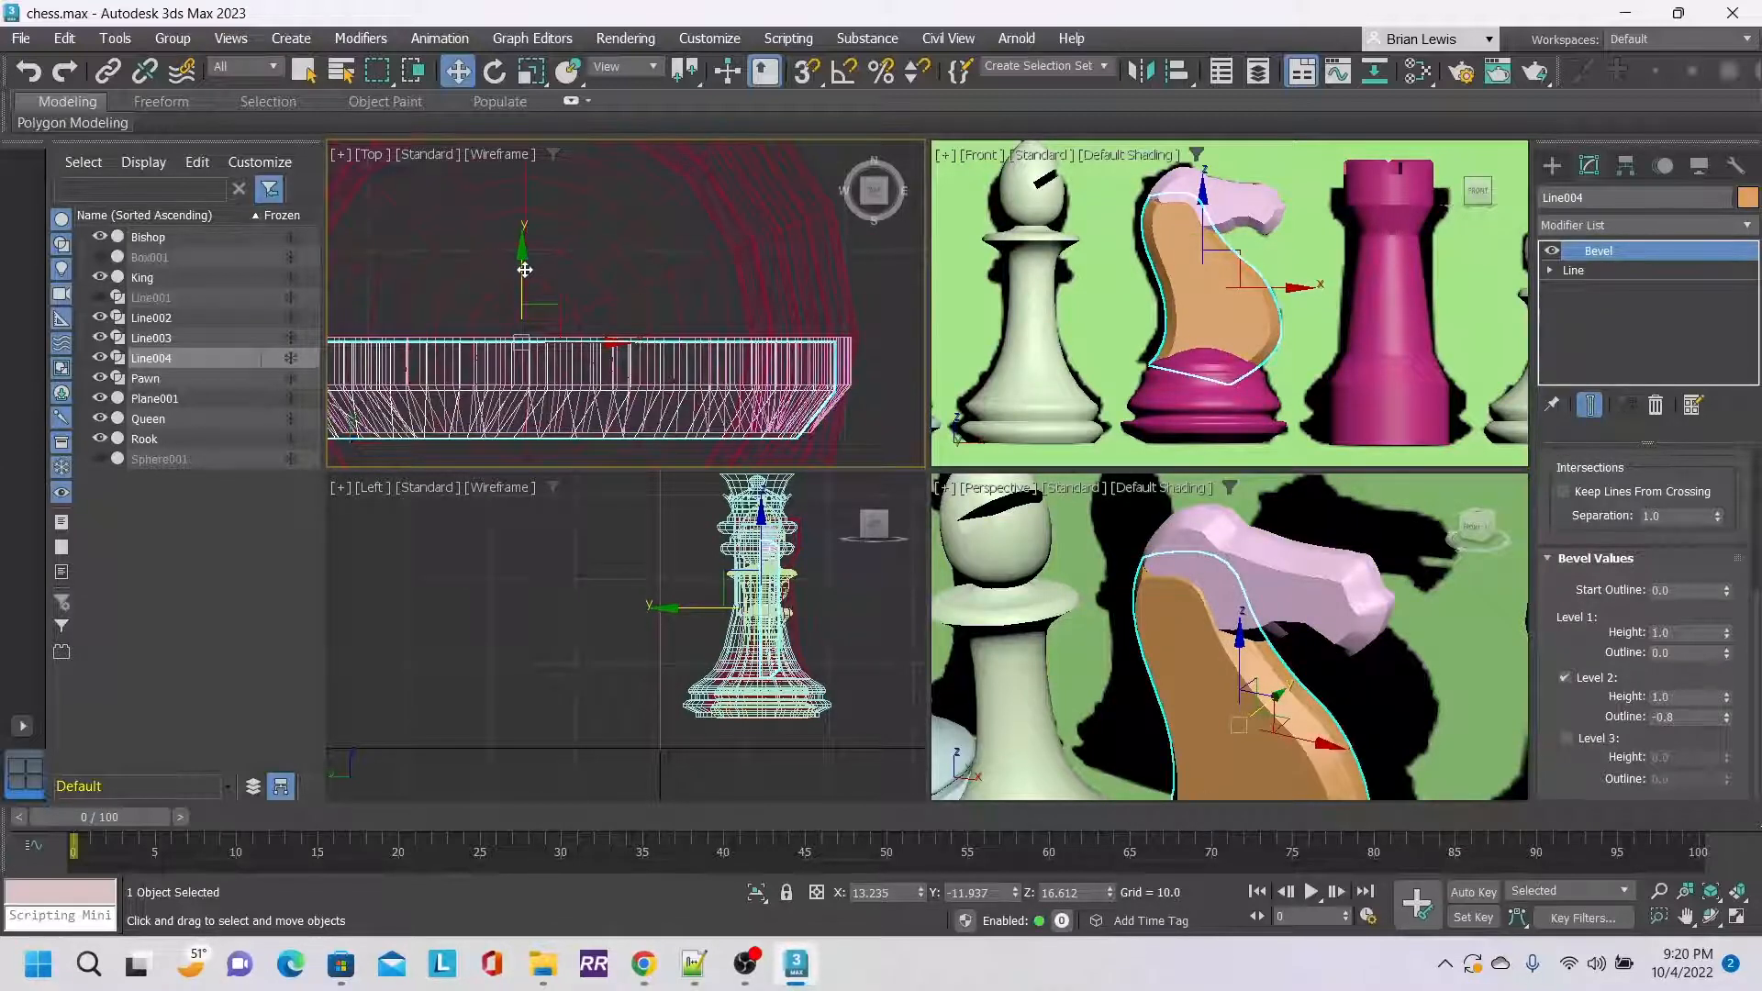
{"action": "left_click_drag", "start_coordinate": [524, 269], "coordinate": [523, 265]}
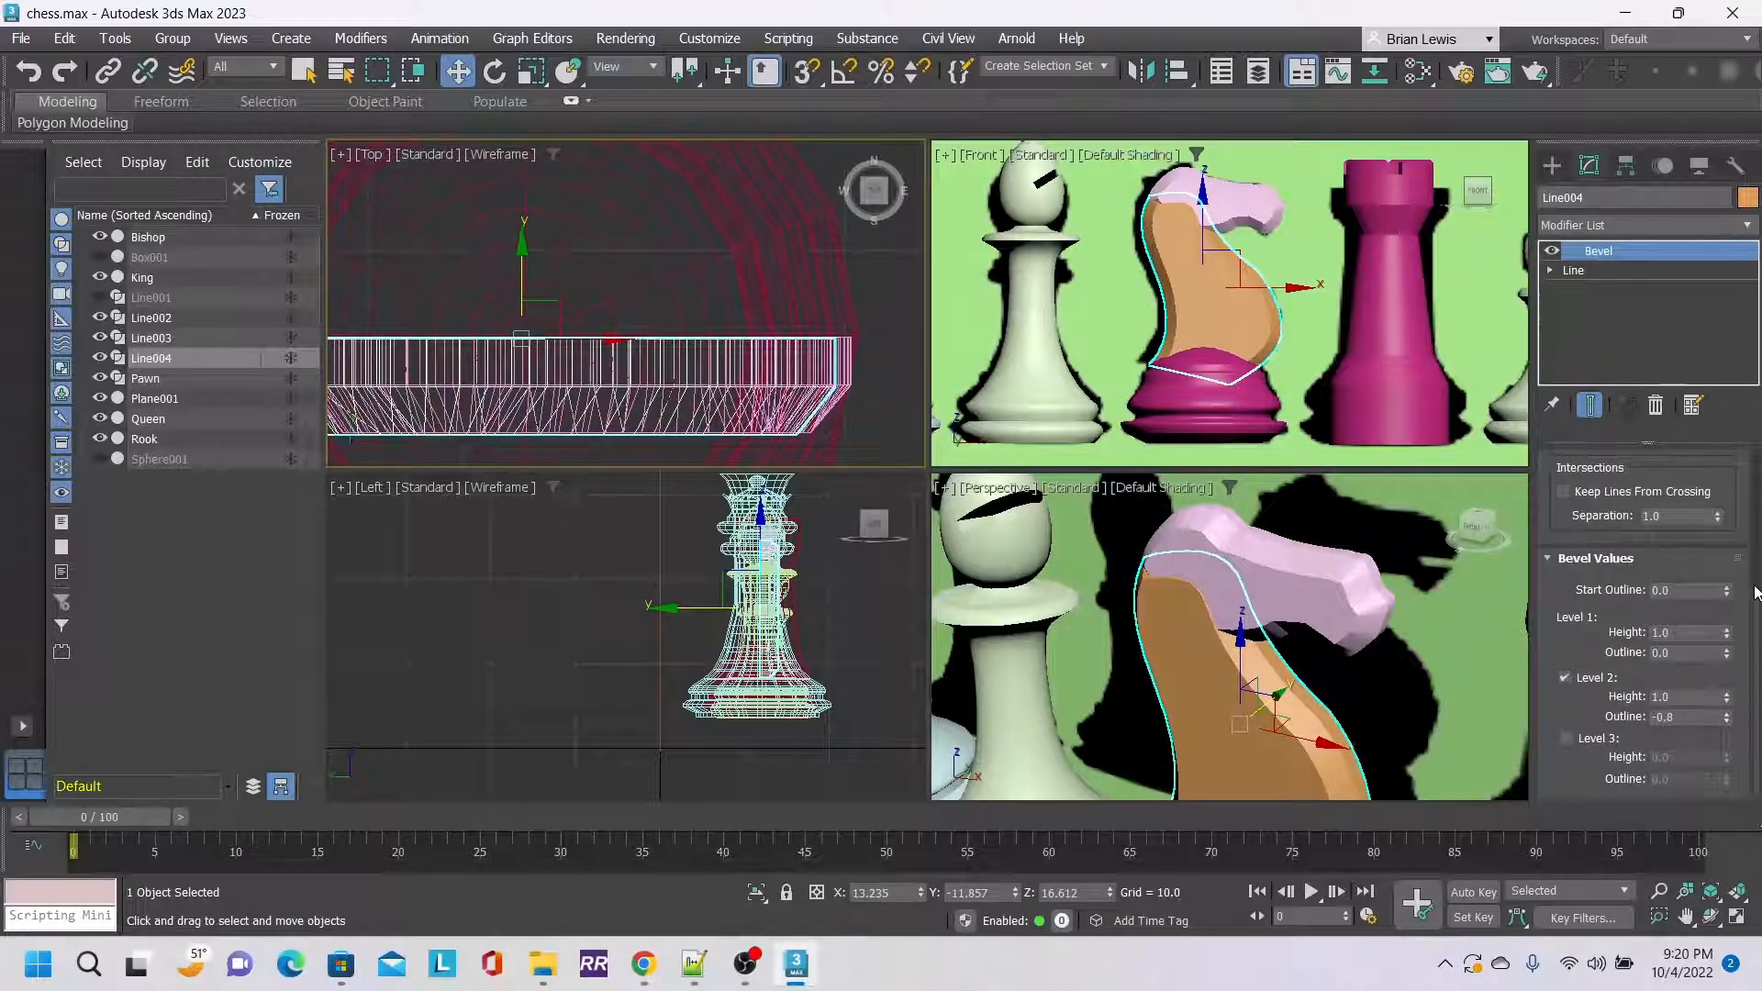
{"action": "middle_click_drag", "start_coordinate": [1459, 633], "coordinate": [1375, 564]}
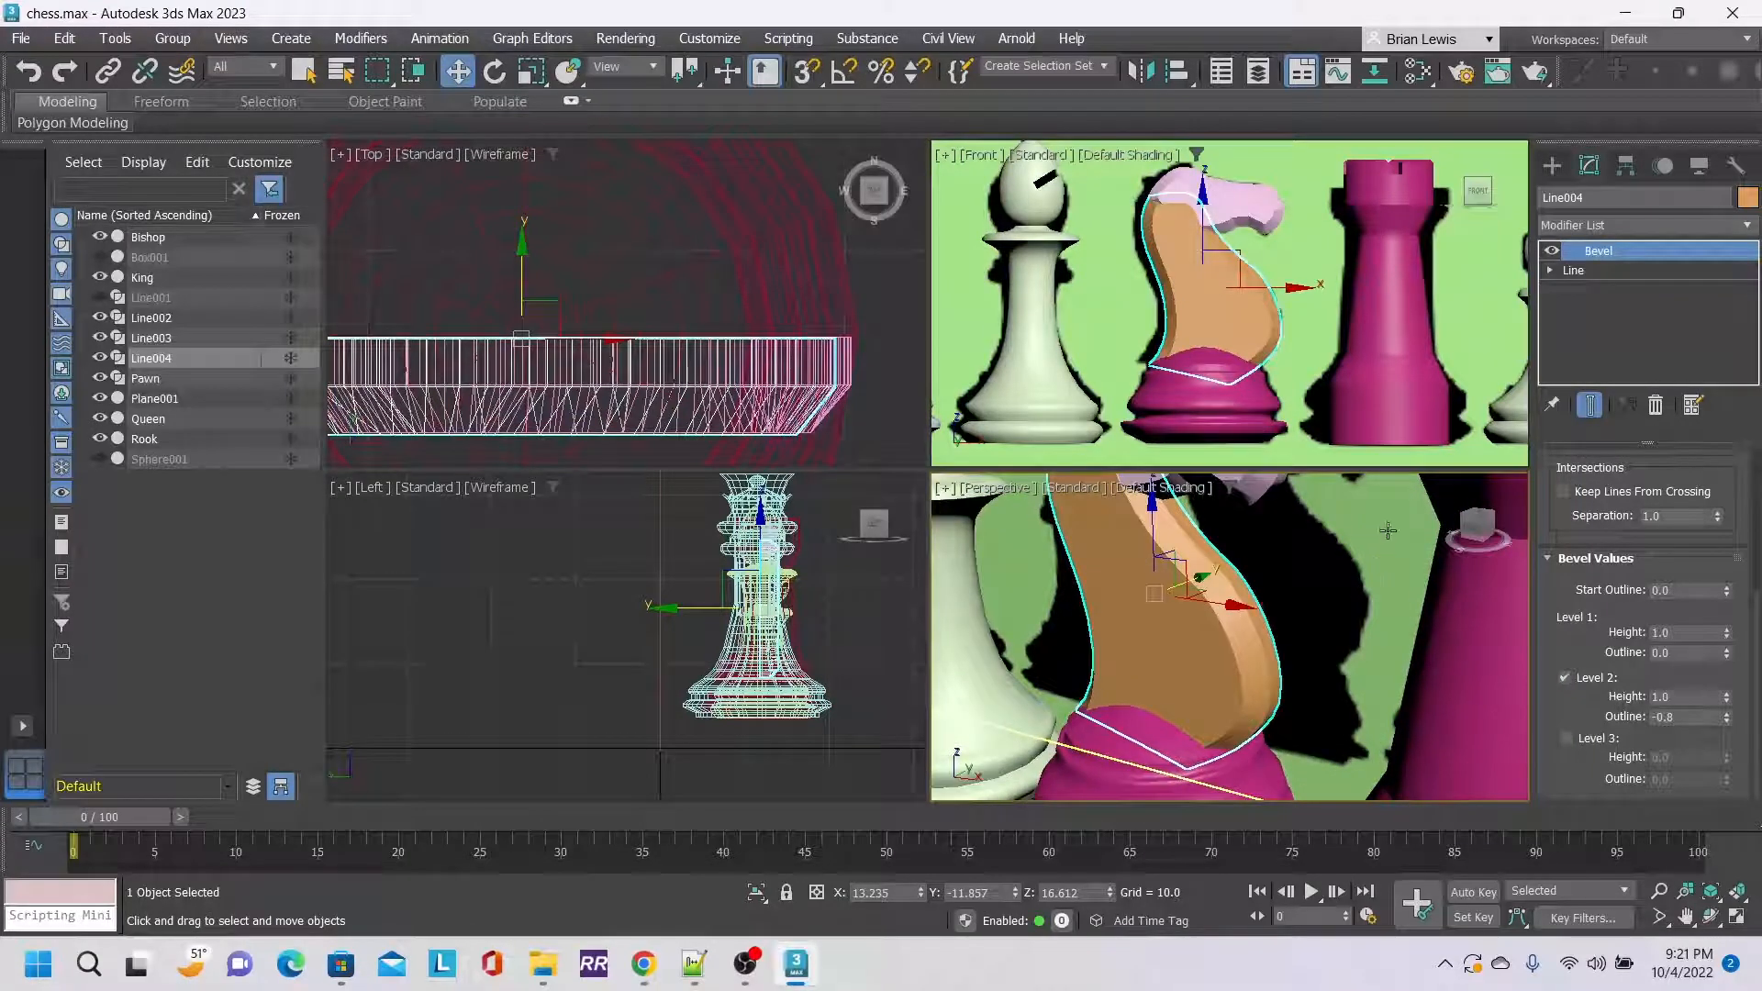
{"action": "mouse_move", "coordinate": [1476, 530]}
{"action": "left_mouse_down"}
{"action": "mouse_move", "coordinate": [1514, 520]}
{"action": "mouse_move", "coordinate": [1475, 530]}
{"action": "mouse_move", "coordinate": [1478, 587]}
{"action": "mouse_move", "coordinate": [1476, 534]}
{"action": "left_mouse_up"}
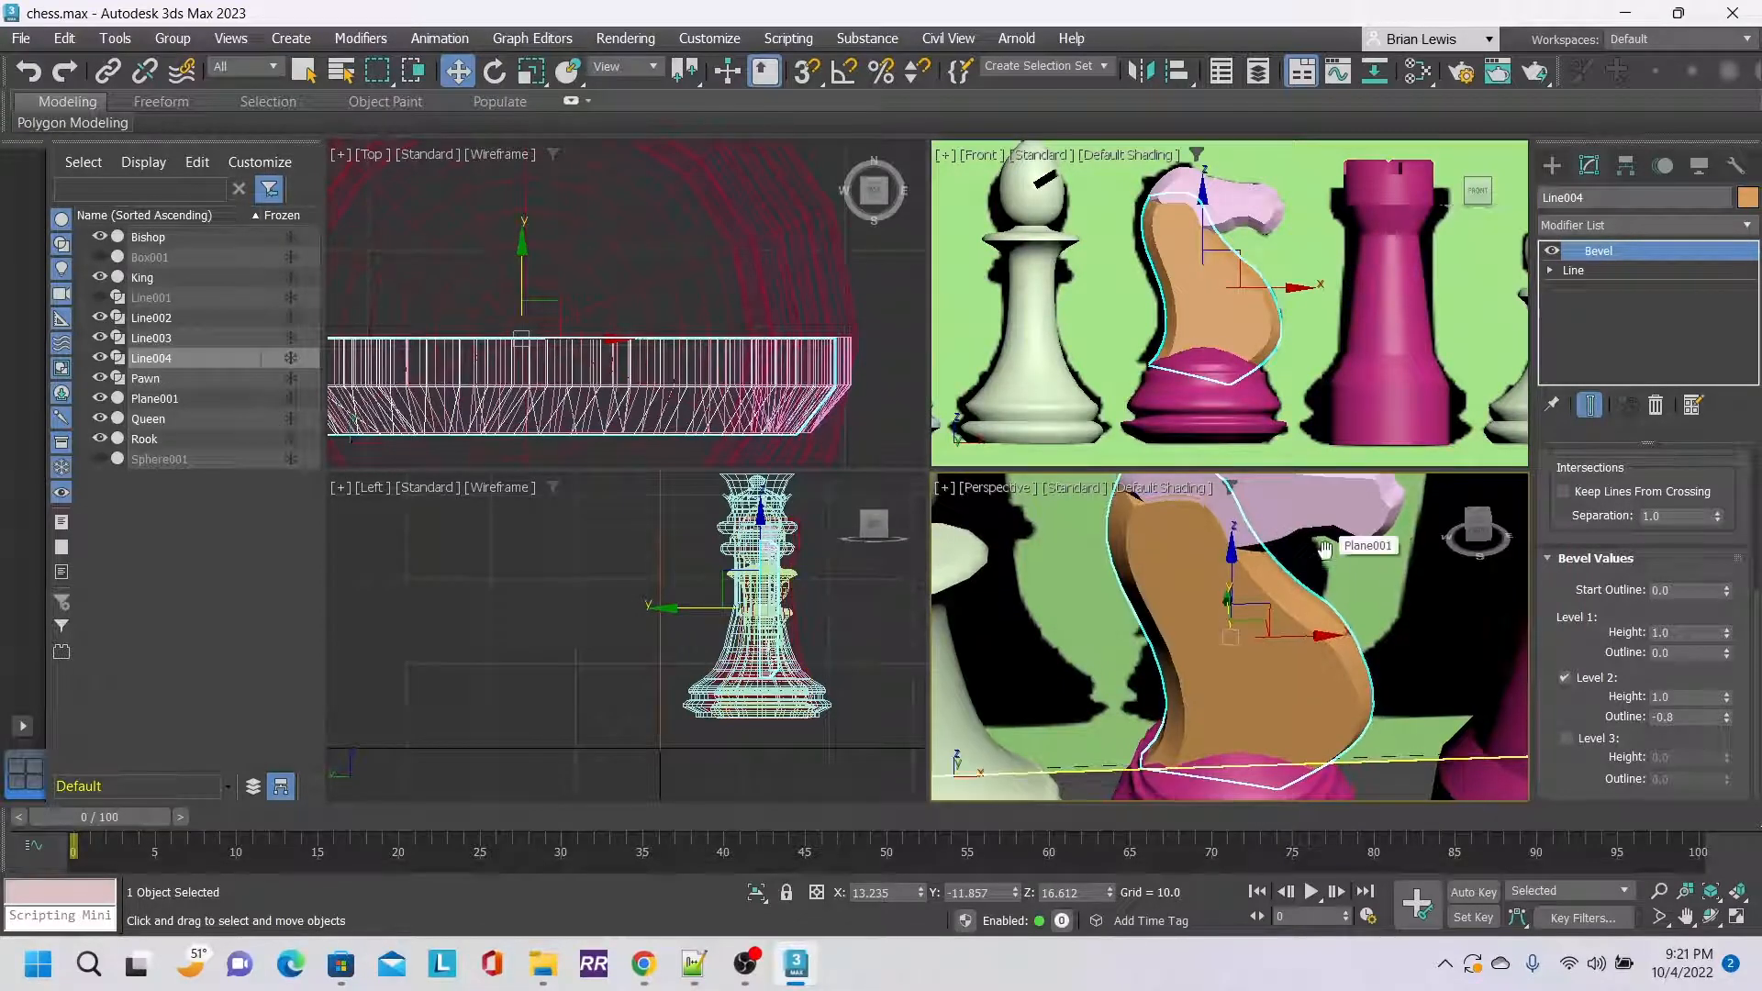
Create a cone in the Top view at the back end of the head, with radii about 0.155 and 0.886 and height about -3.06.
{"action": "middle_click_drag", "start_coordinate": [1321, 521], "coordinate": [1332, 576]}
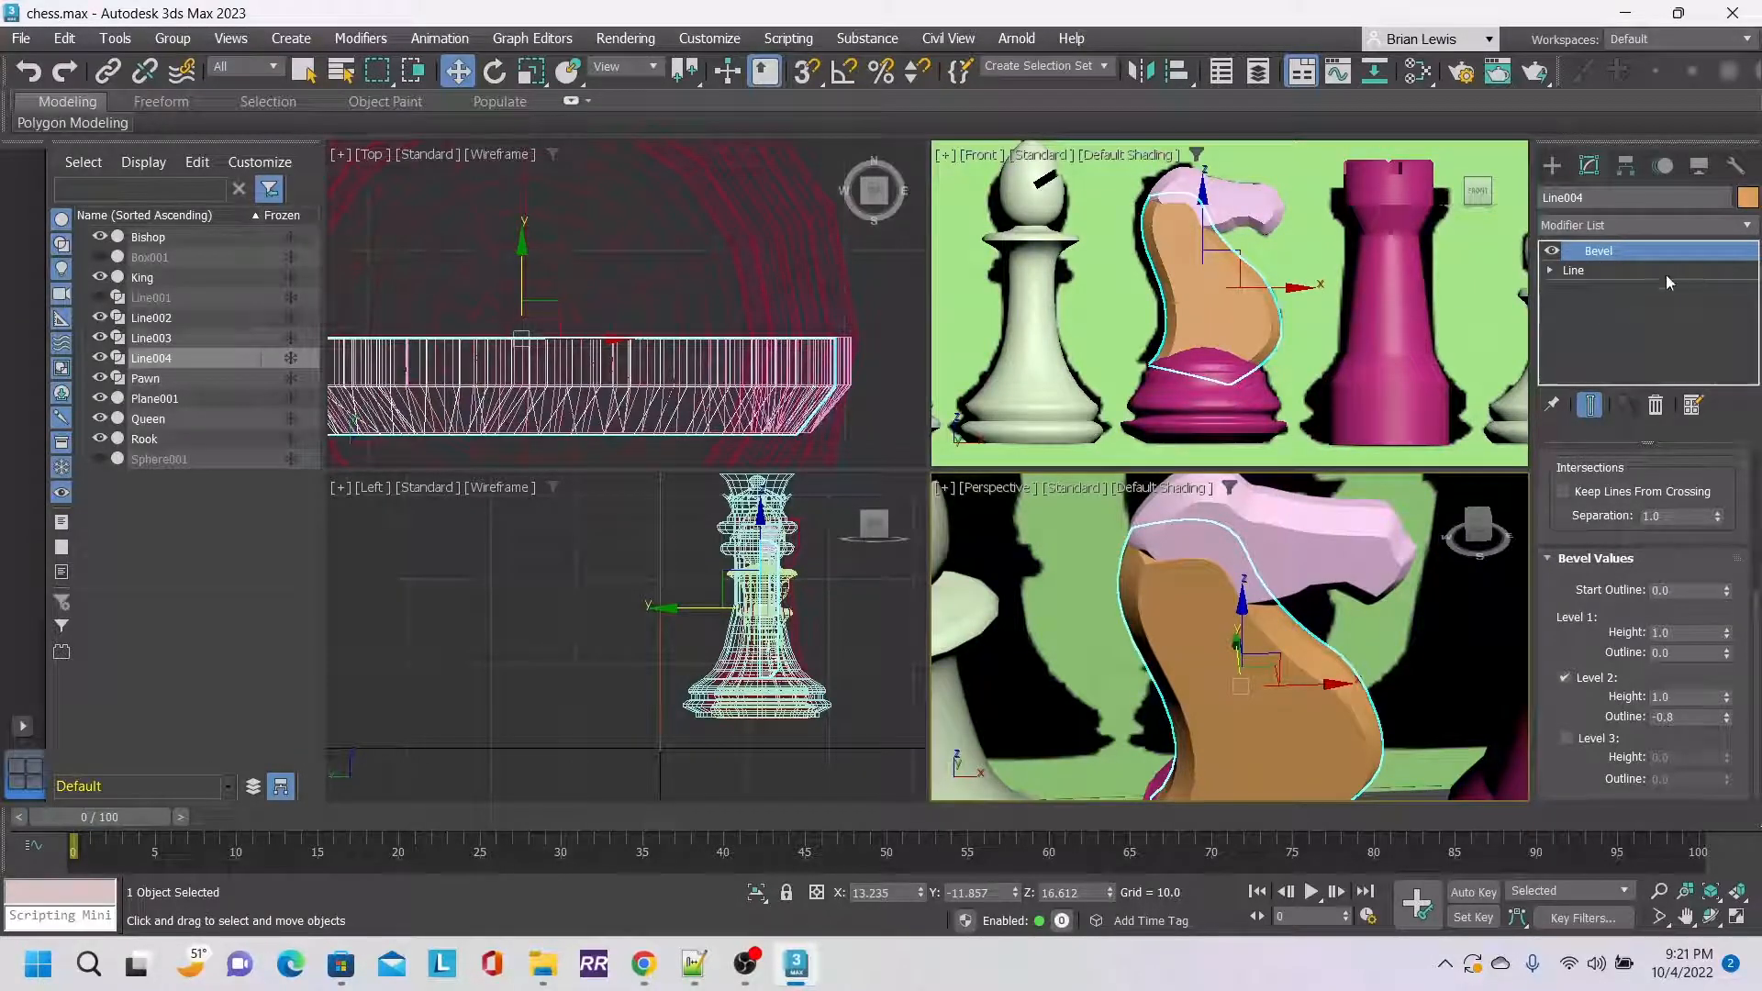
{"action": "left_click_drag", "start_coordinate": [1470, 518], "coordinate": [1515, 500]}
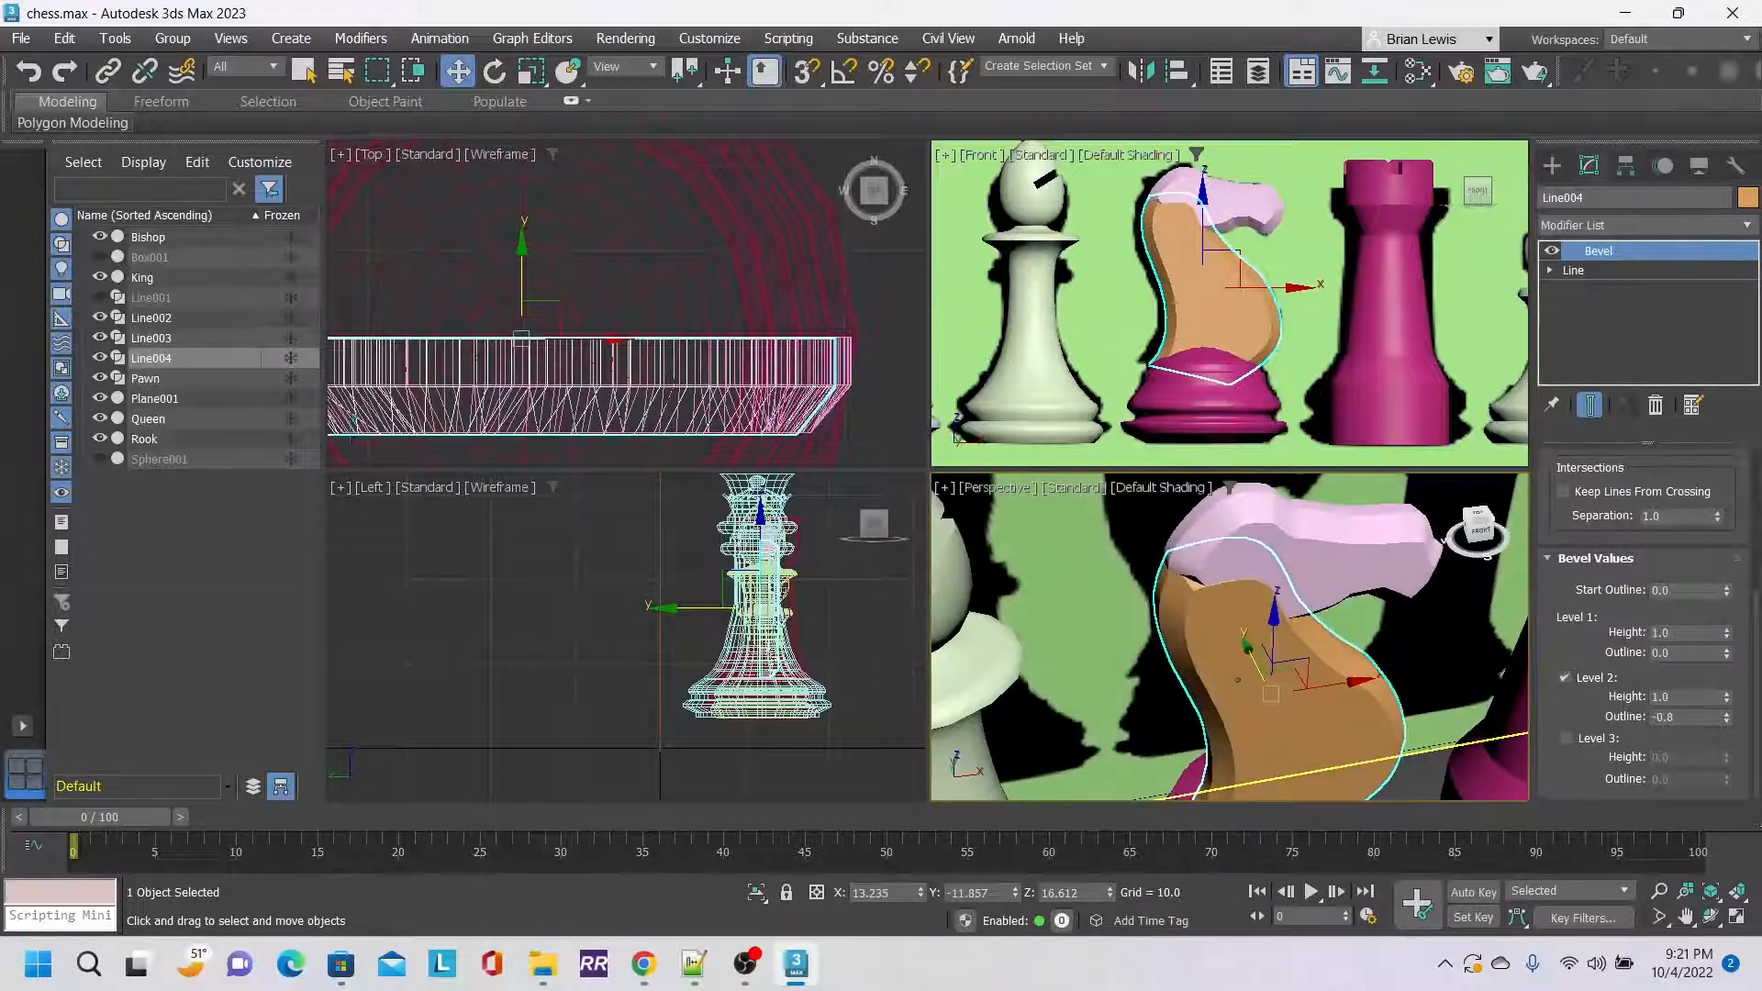
{"action": "left_click", "coordinate": [1558, 164]}
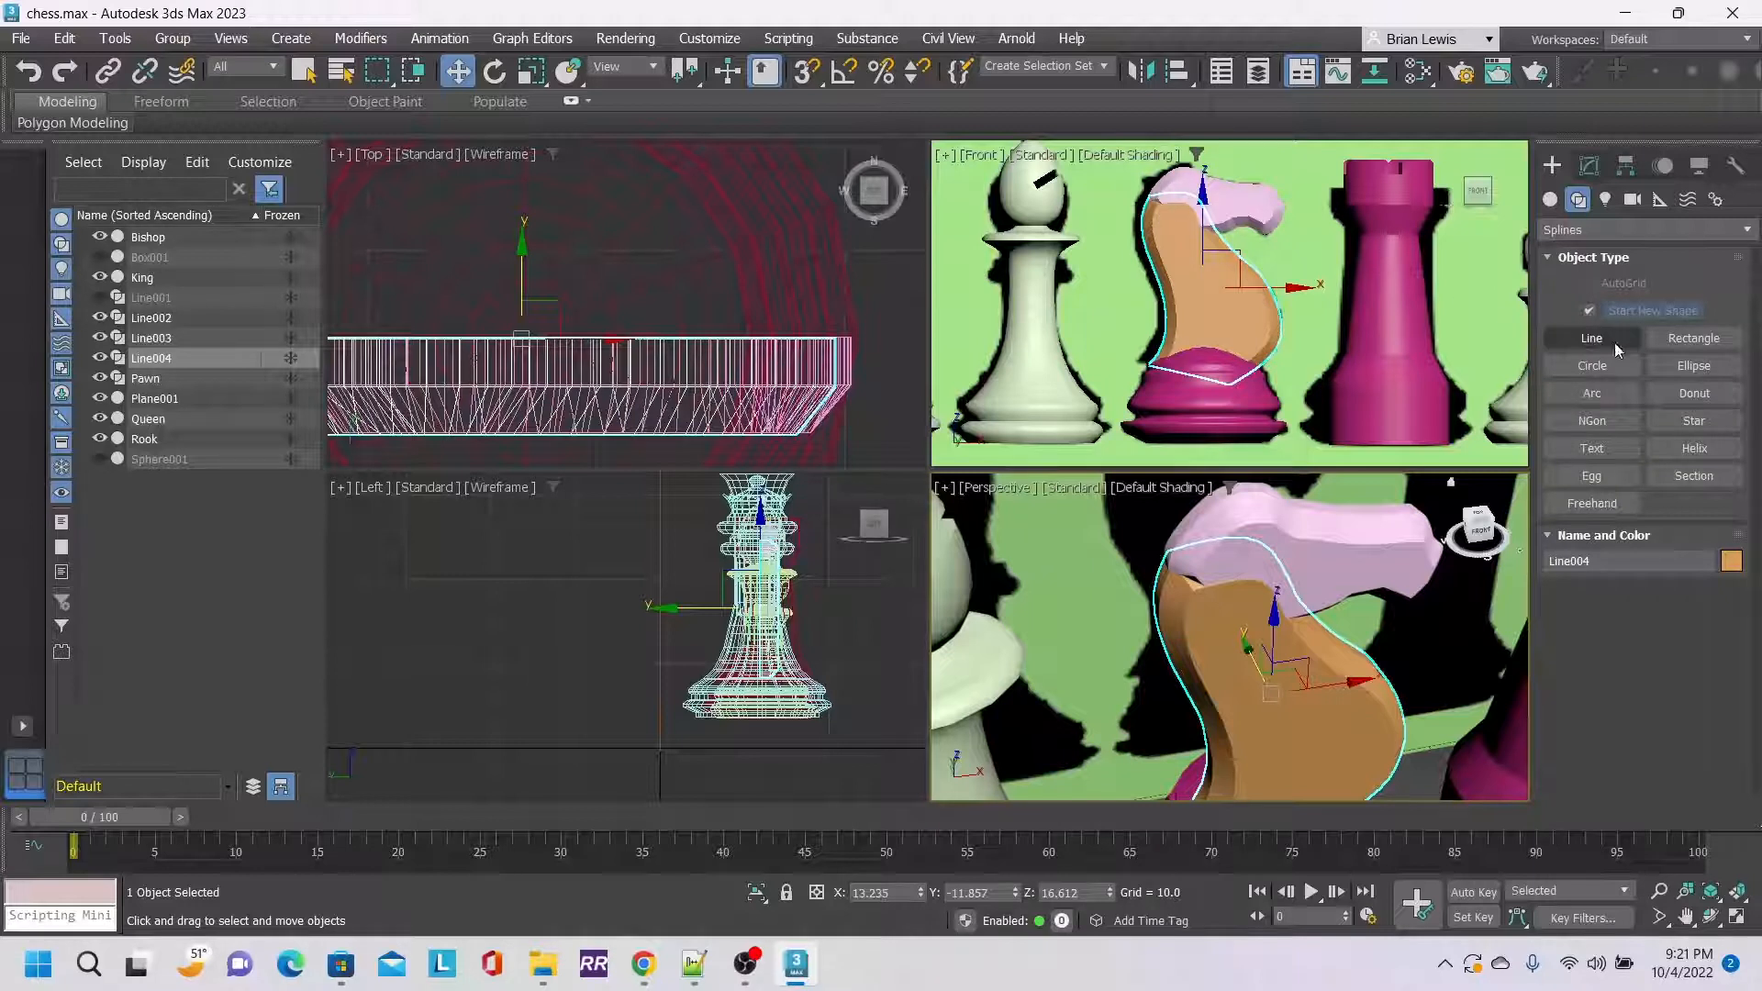
{"action": "left_click", "coordinate": [1553, 200]}
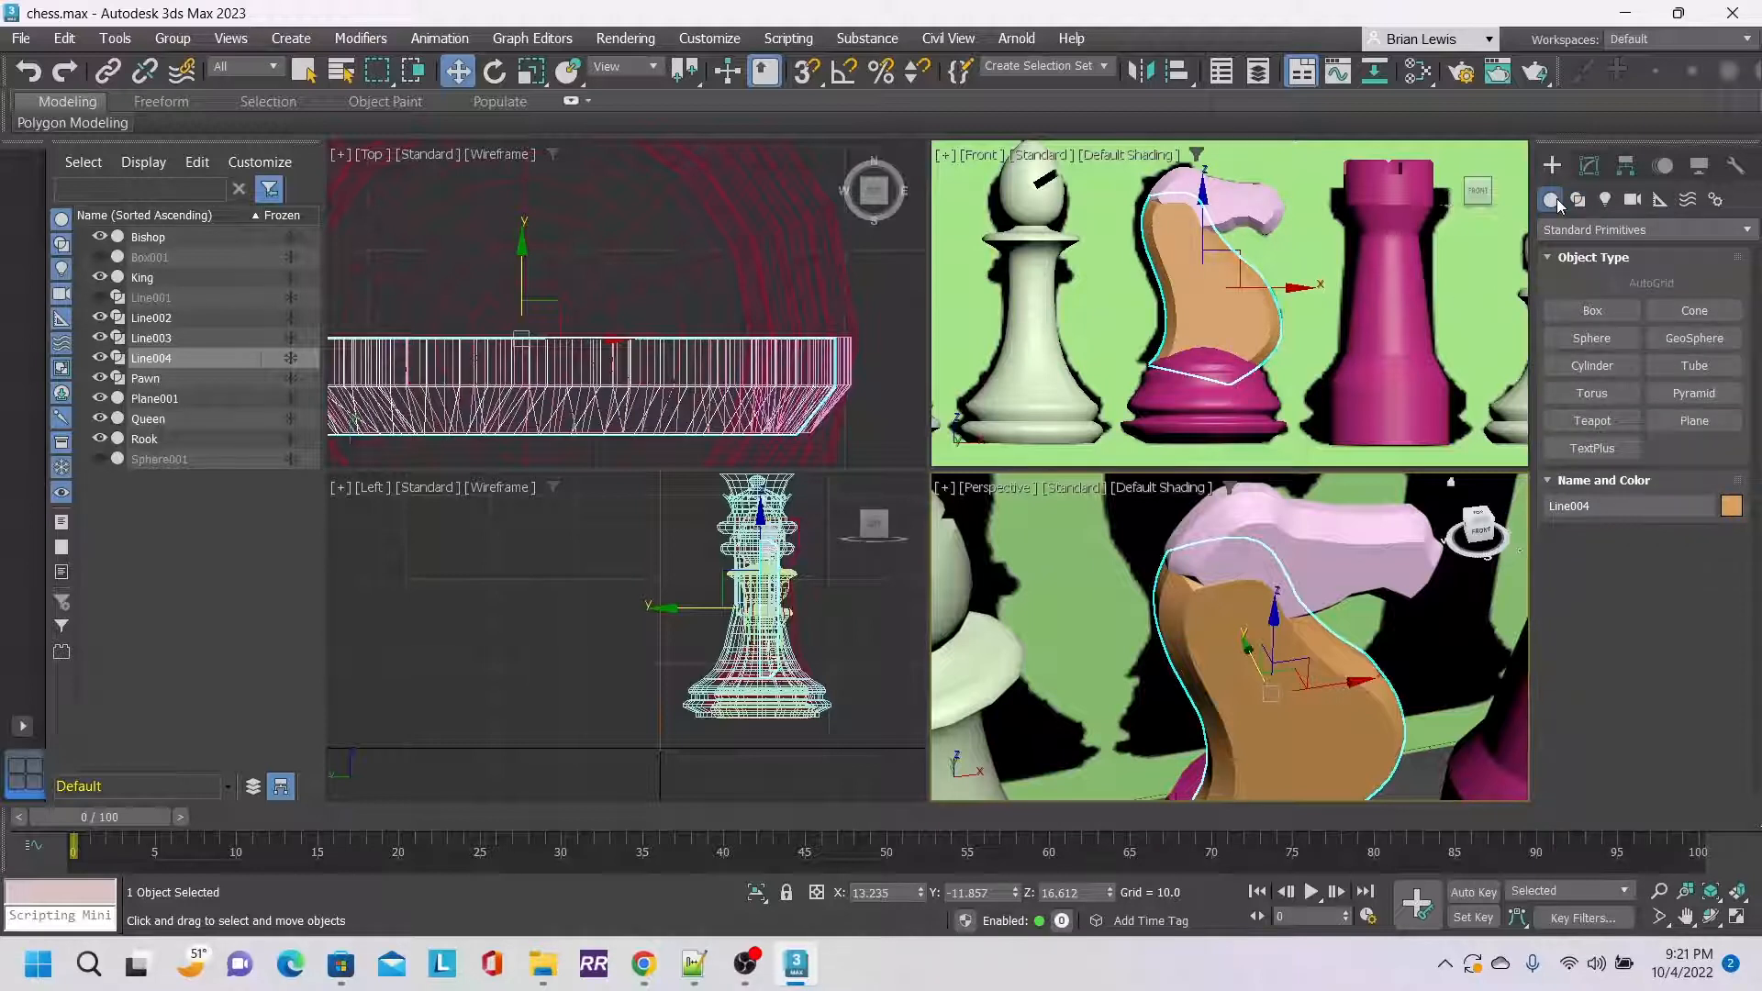
{"action": "left_click", "coordinate": [1625, 312]}
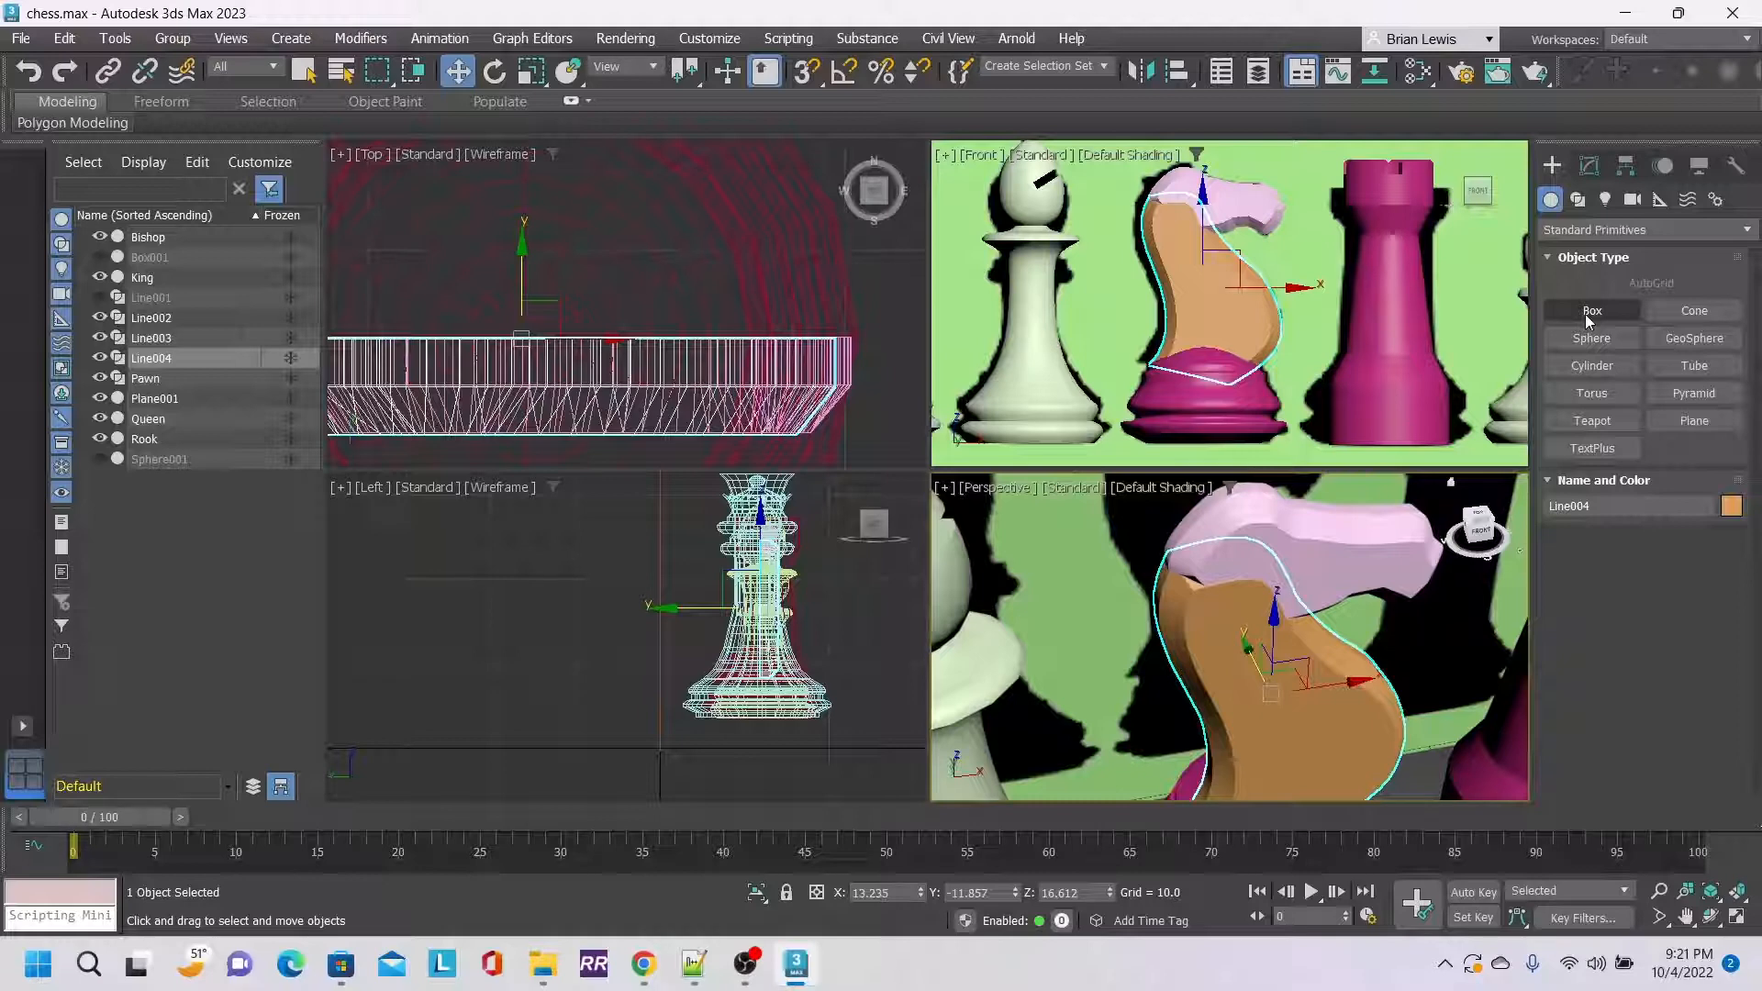
{"action": "left_click", "coordinate": [1704, 312]}
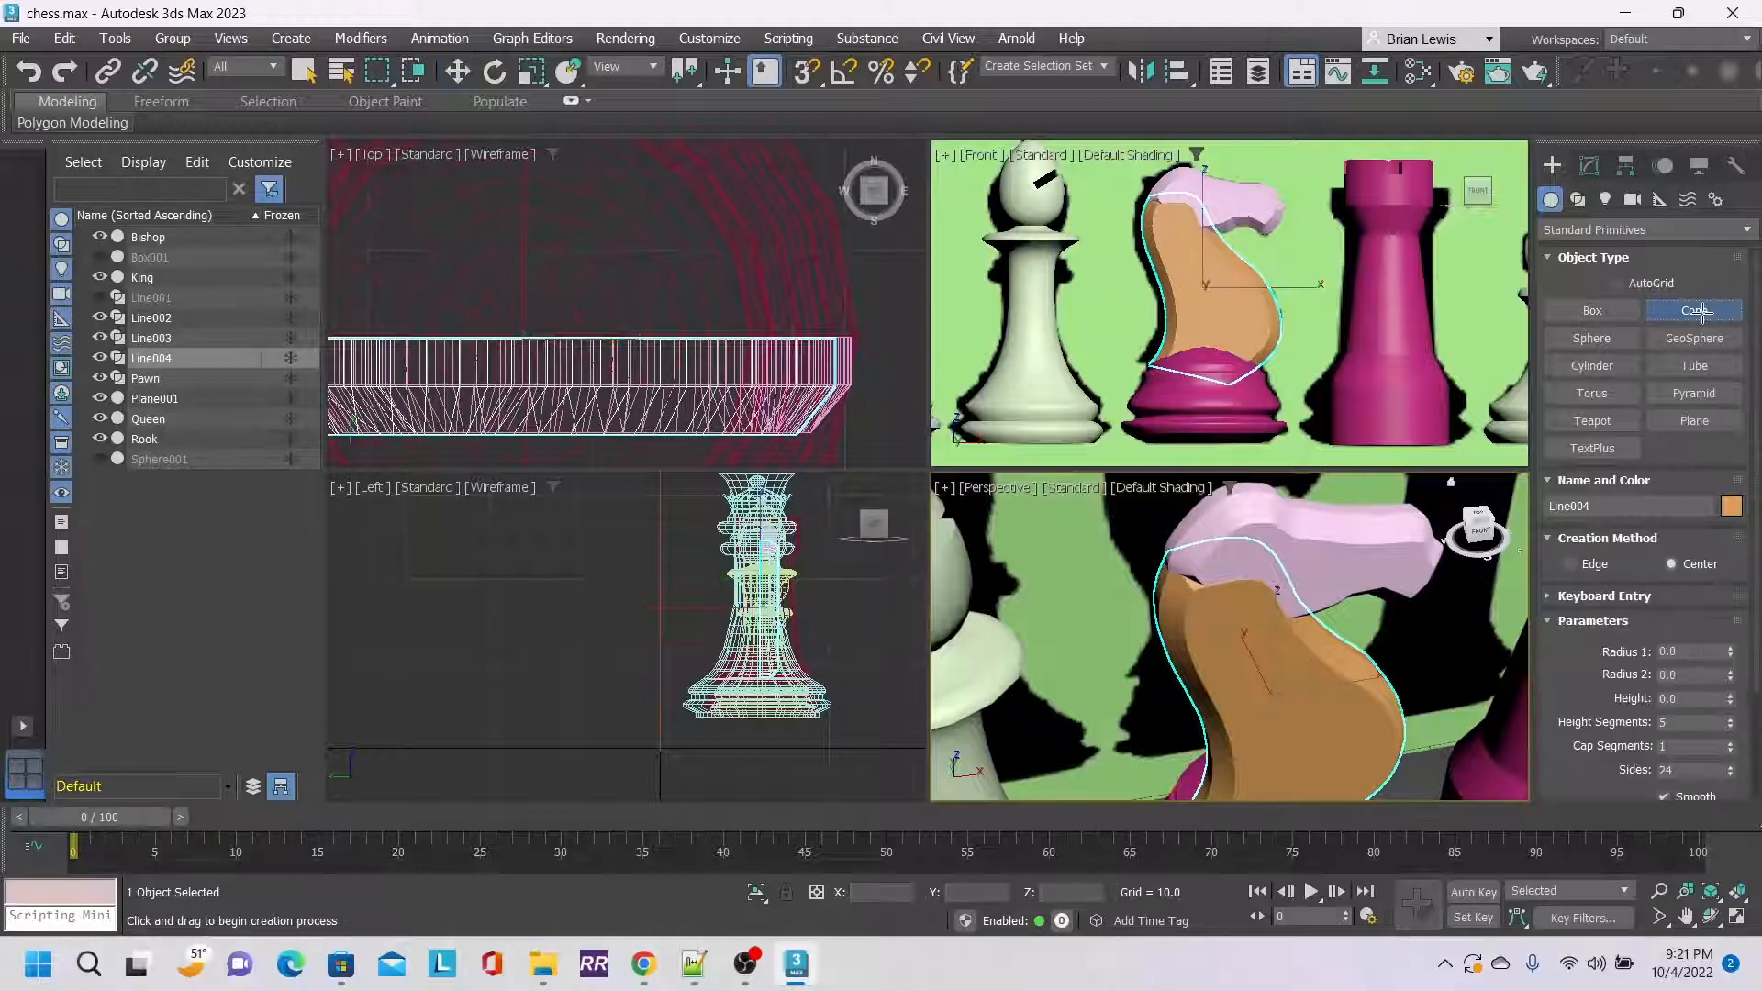
{"action": "middle_click_drag", "start_coordinate": [562, 328], "coordinate": [837, 348]}
{"action": "middle_click_drag", "start_coordinate": [709, 367], "coordinate": [693, 304]}
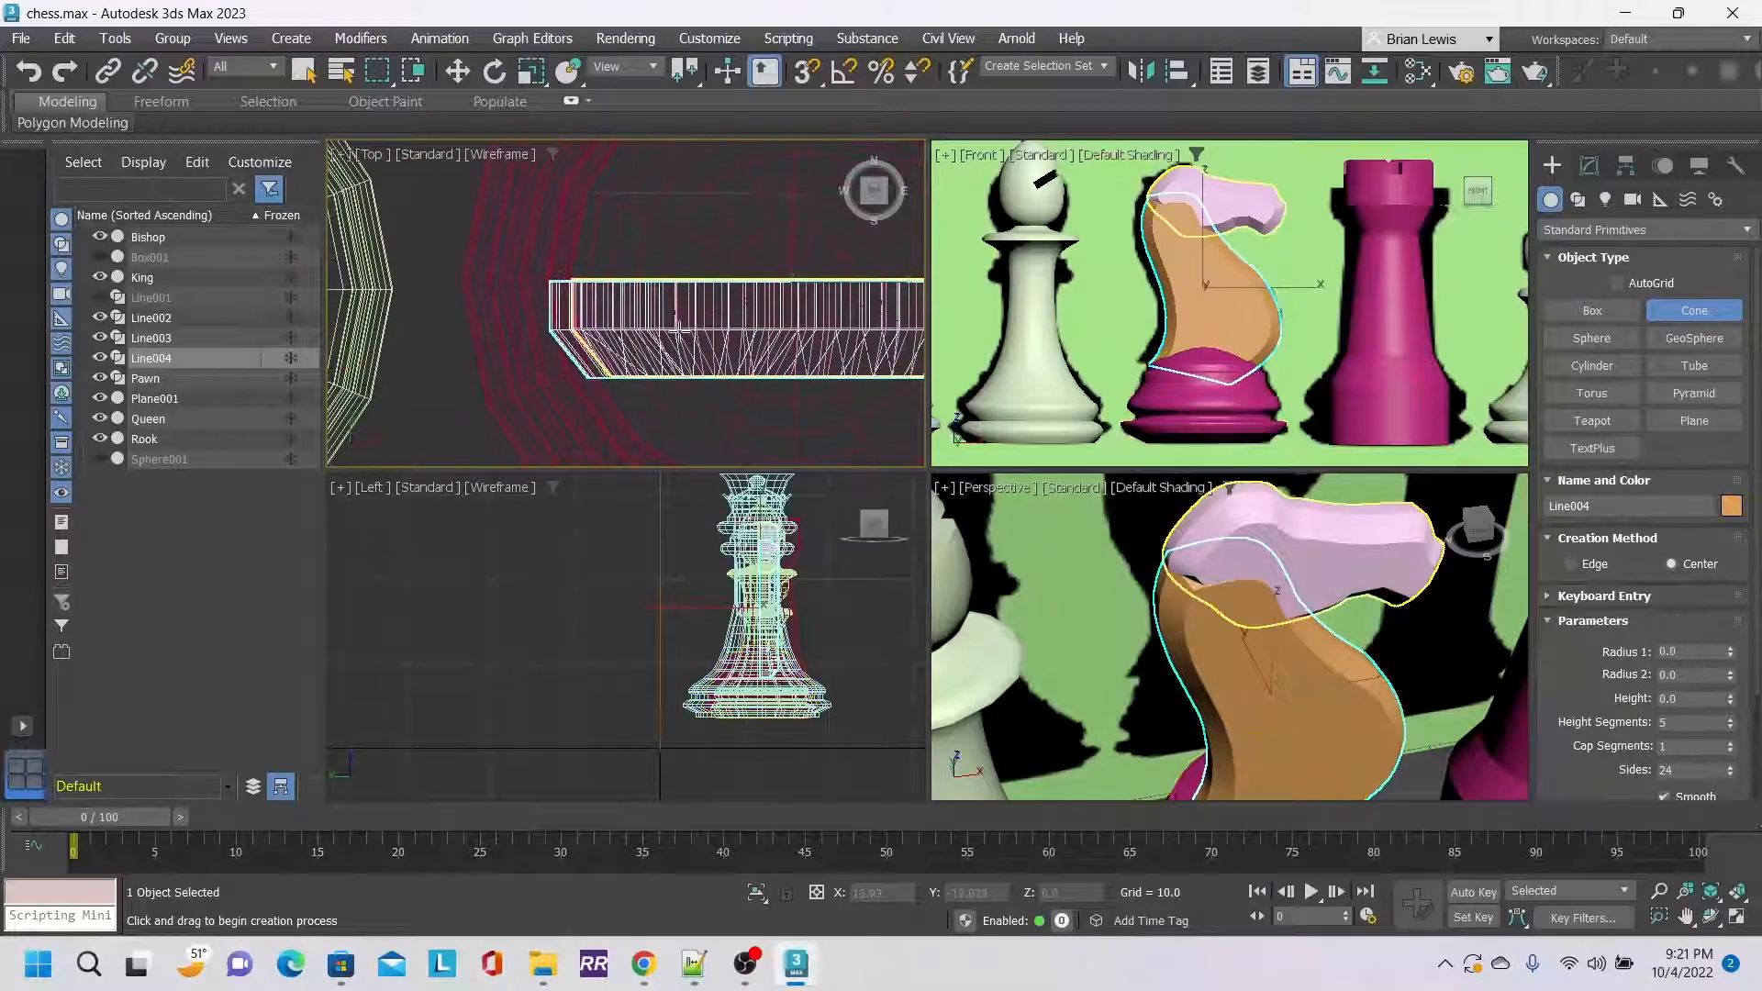
{"action": "left_click", "coordinate": [632, 352]}
{"action": "mouse_move", "coordinate": [634, 351]}
{"action": "left_mouse_down"}
{"action": "mouse_move", "coordinate": [647, 334]}
{"action": "mouse_move", "coordinate": [635, 352]}
{"action": "left_mouse_up"}
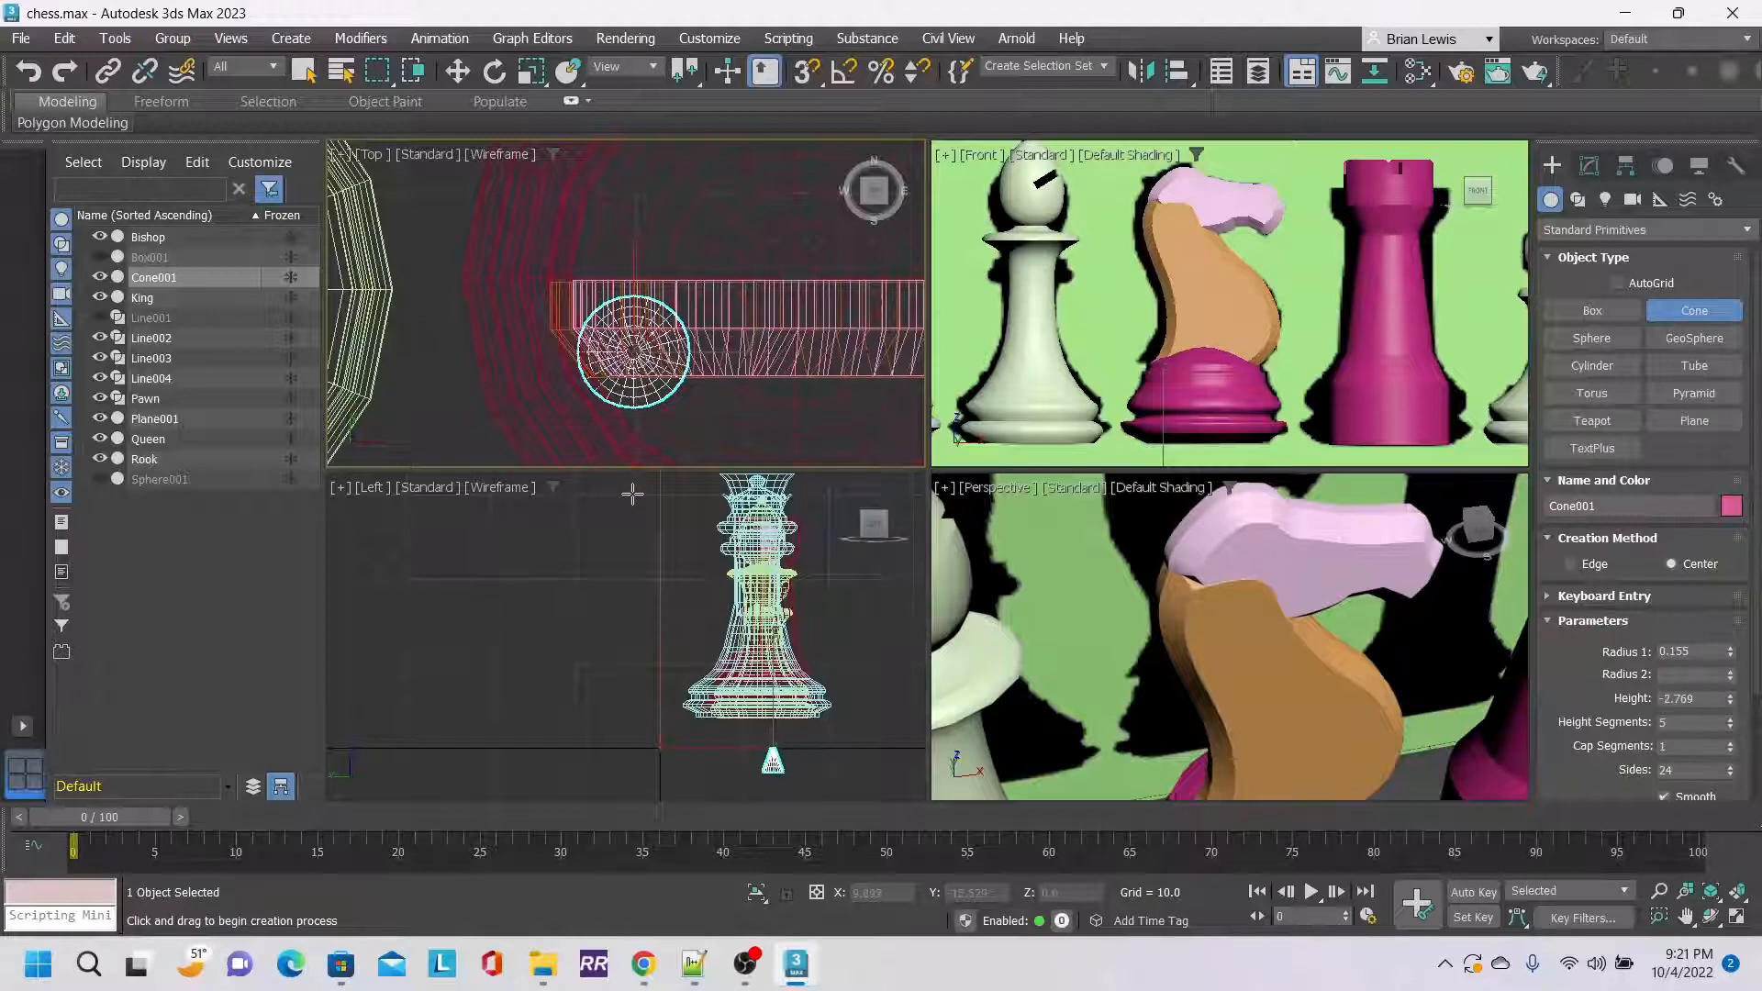
{"action": "left_click", "coordinate": [631, 503]}
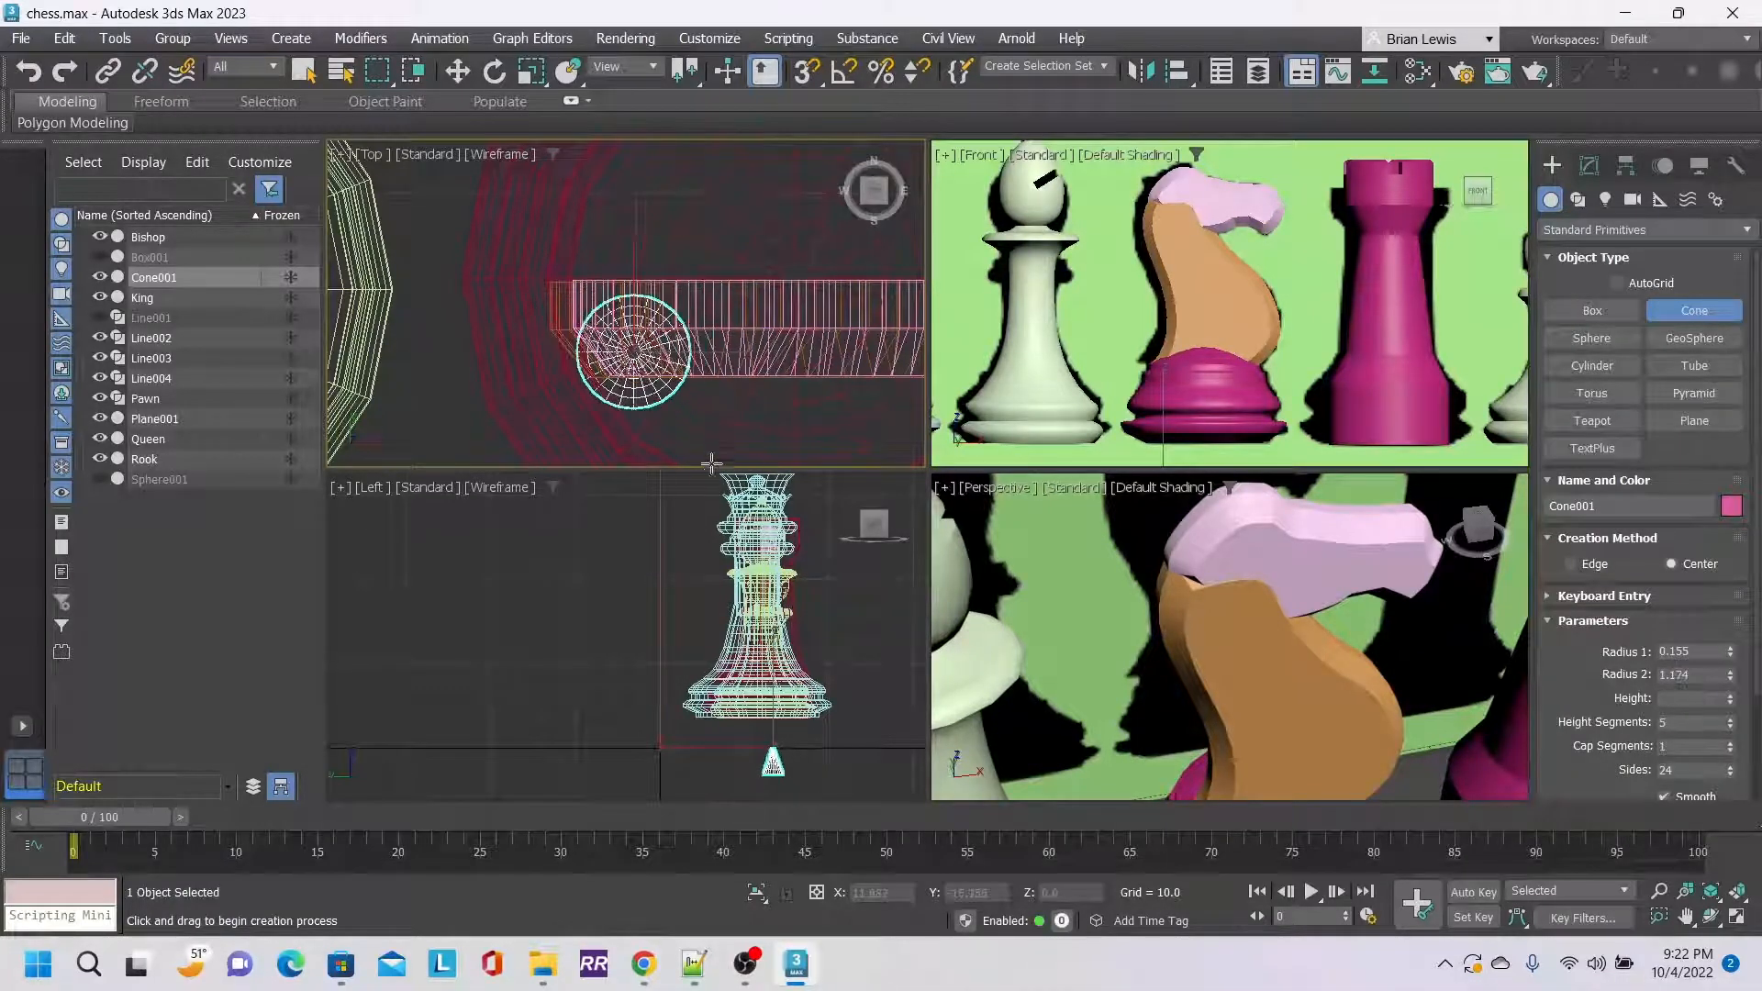
{"action": "left_click", "coordinate": [700, 466]}
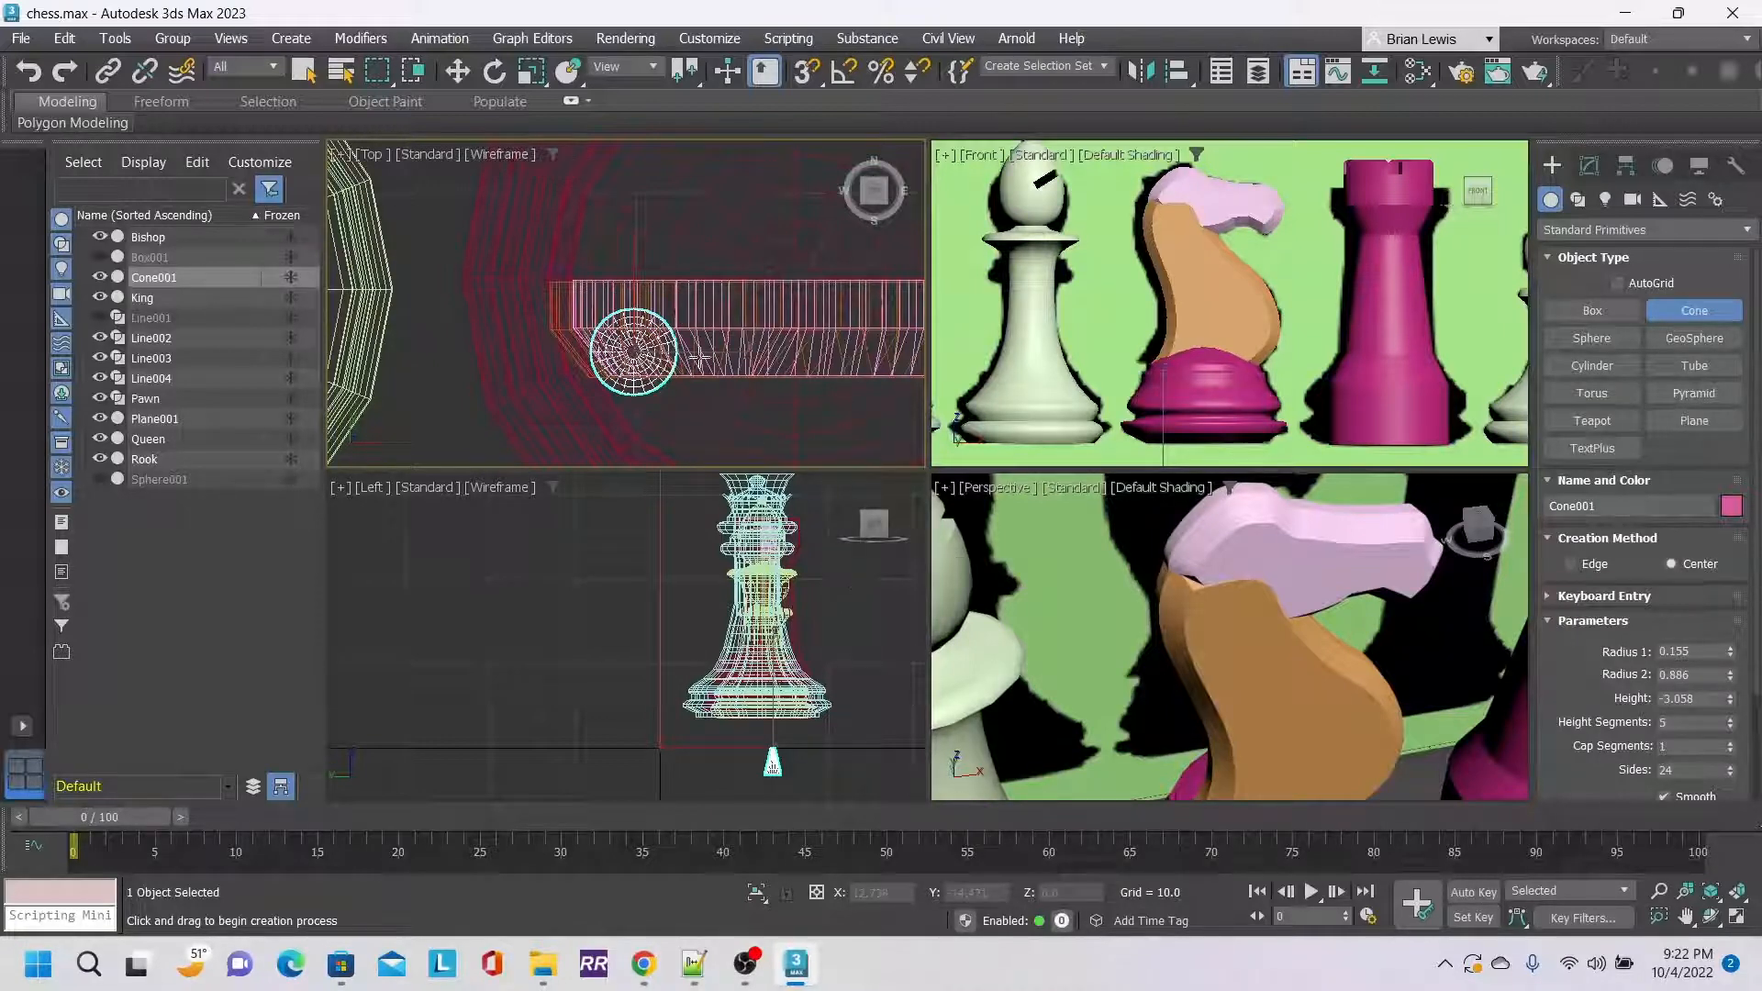
Move the cone in the Front view up beside the back of the knight's head, to about X 8.42 and Z 25.91.
{"action": "left_click", "coordinate": [457, 71]}
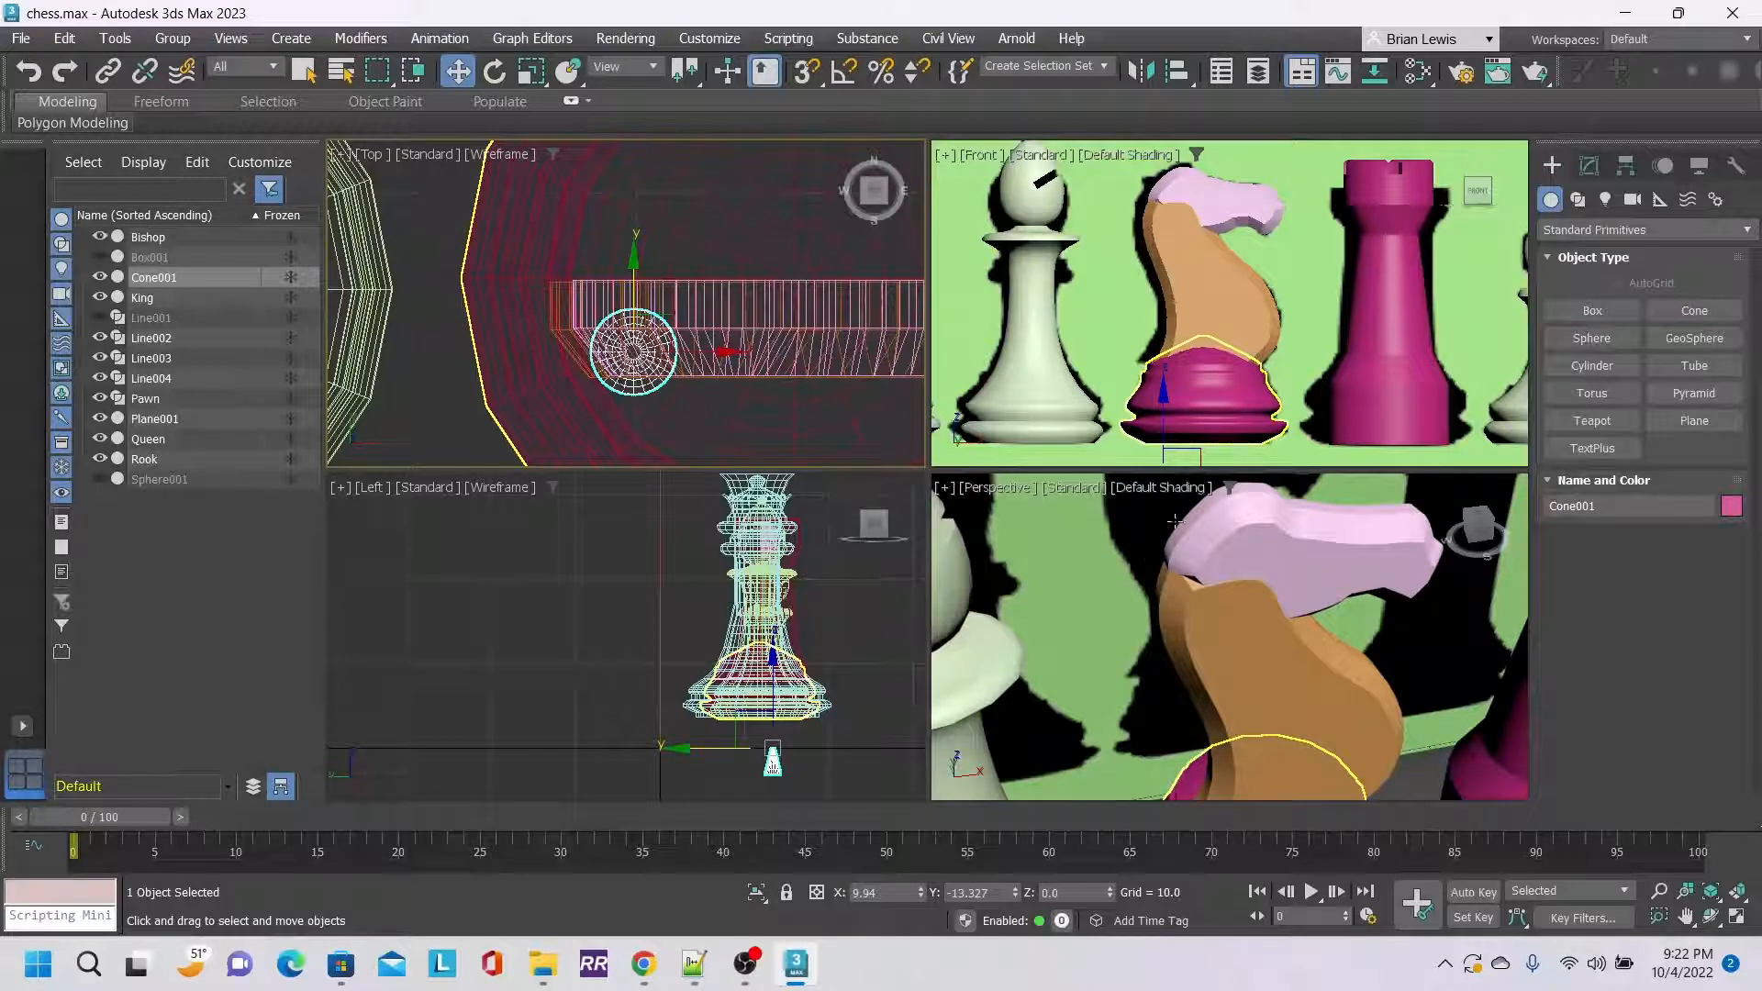
{"action": "scroll", "coordinate": [1288, 289], "scroll_direction": "down", "scroll_amount": 3}
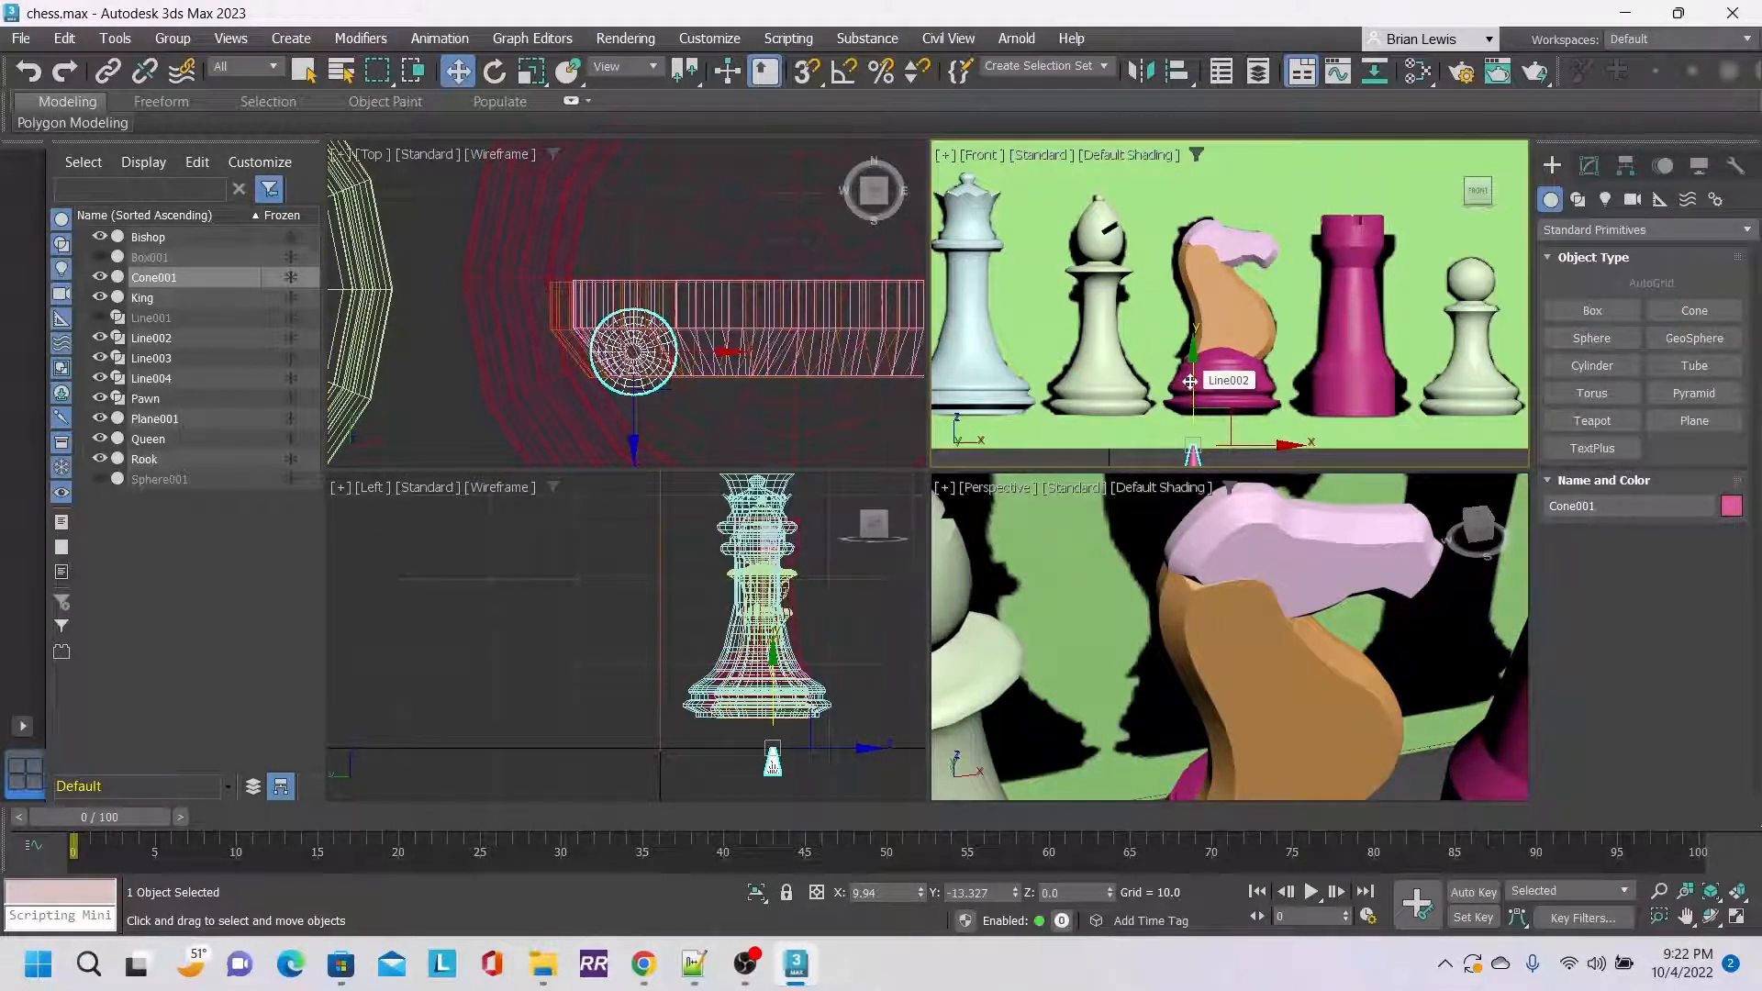
{"action": "left_click_drag", "start_coordinate": [1189, 376], "coordinate": [1182, 162]}
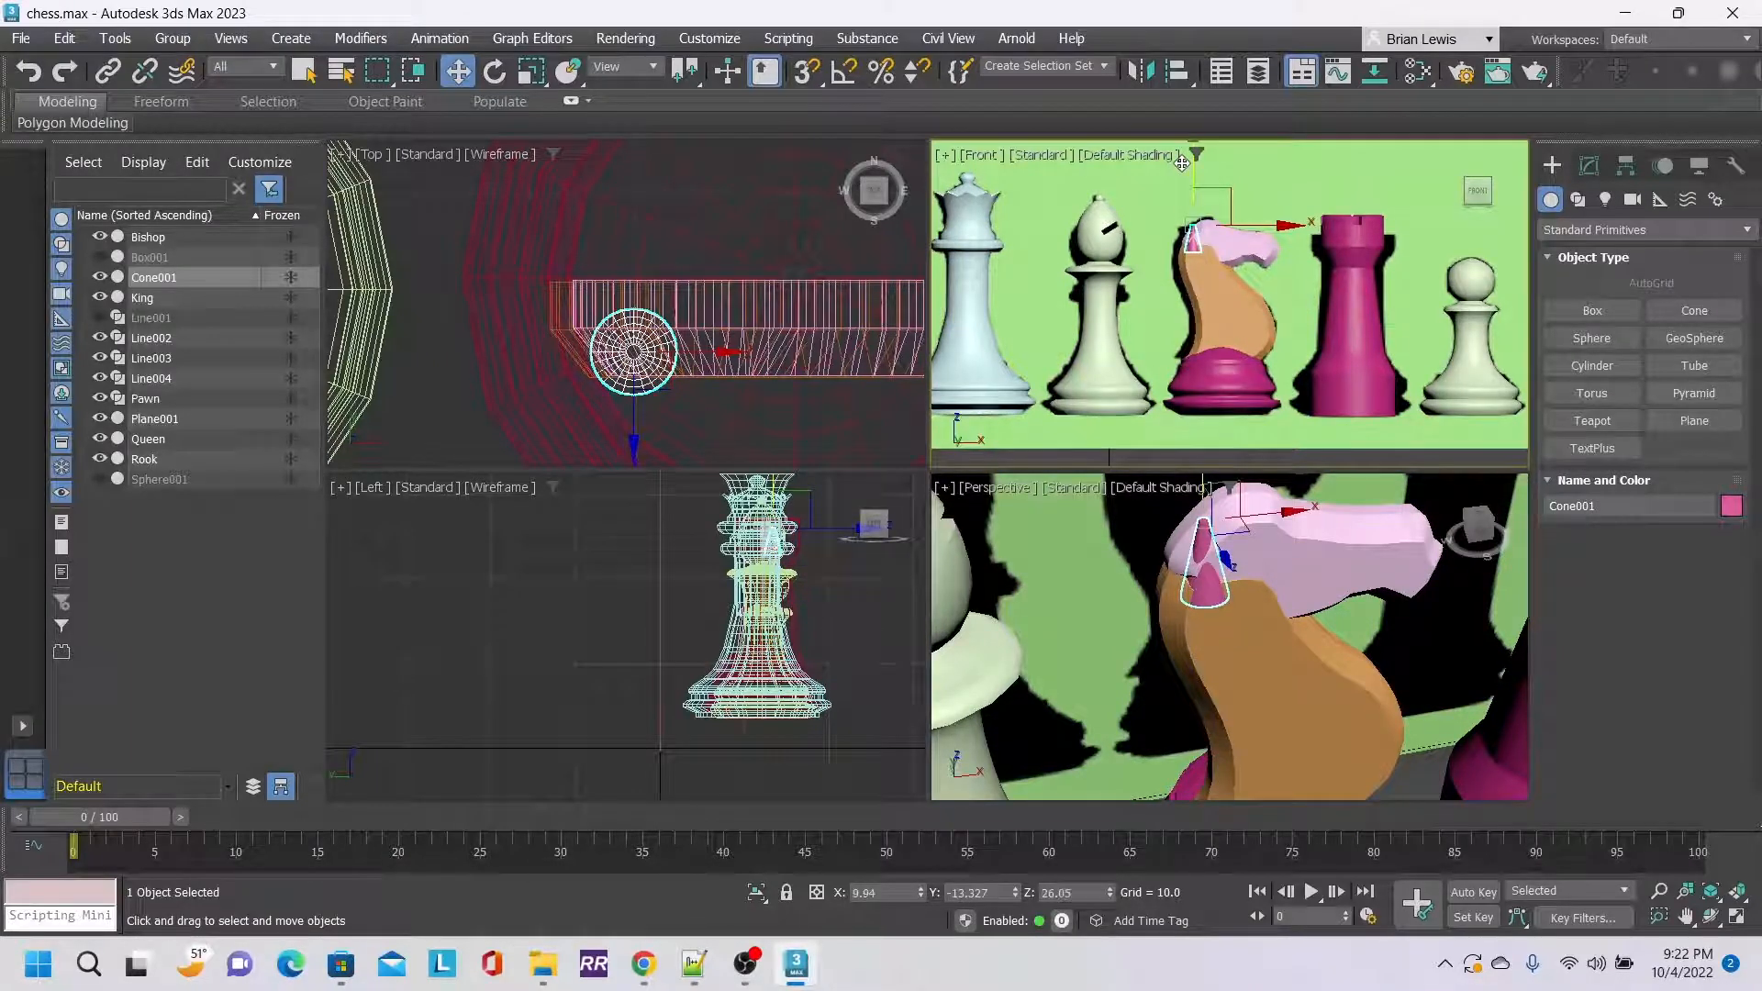
{"action": "scroll", "coordinate": [1264, 318], "scroll_direction": "up", "scroll_amount": 3}
{"action": "scroll", "coordinate": [1349, 358], "scroll_direction": "up", "scroll_amount": 2}
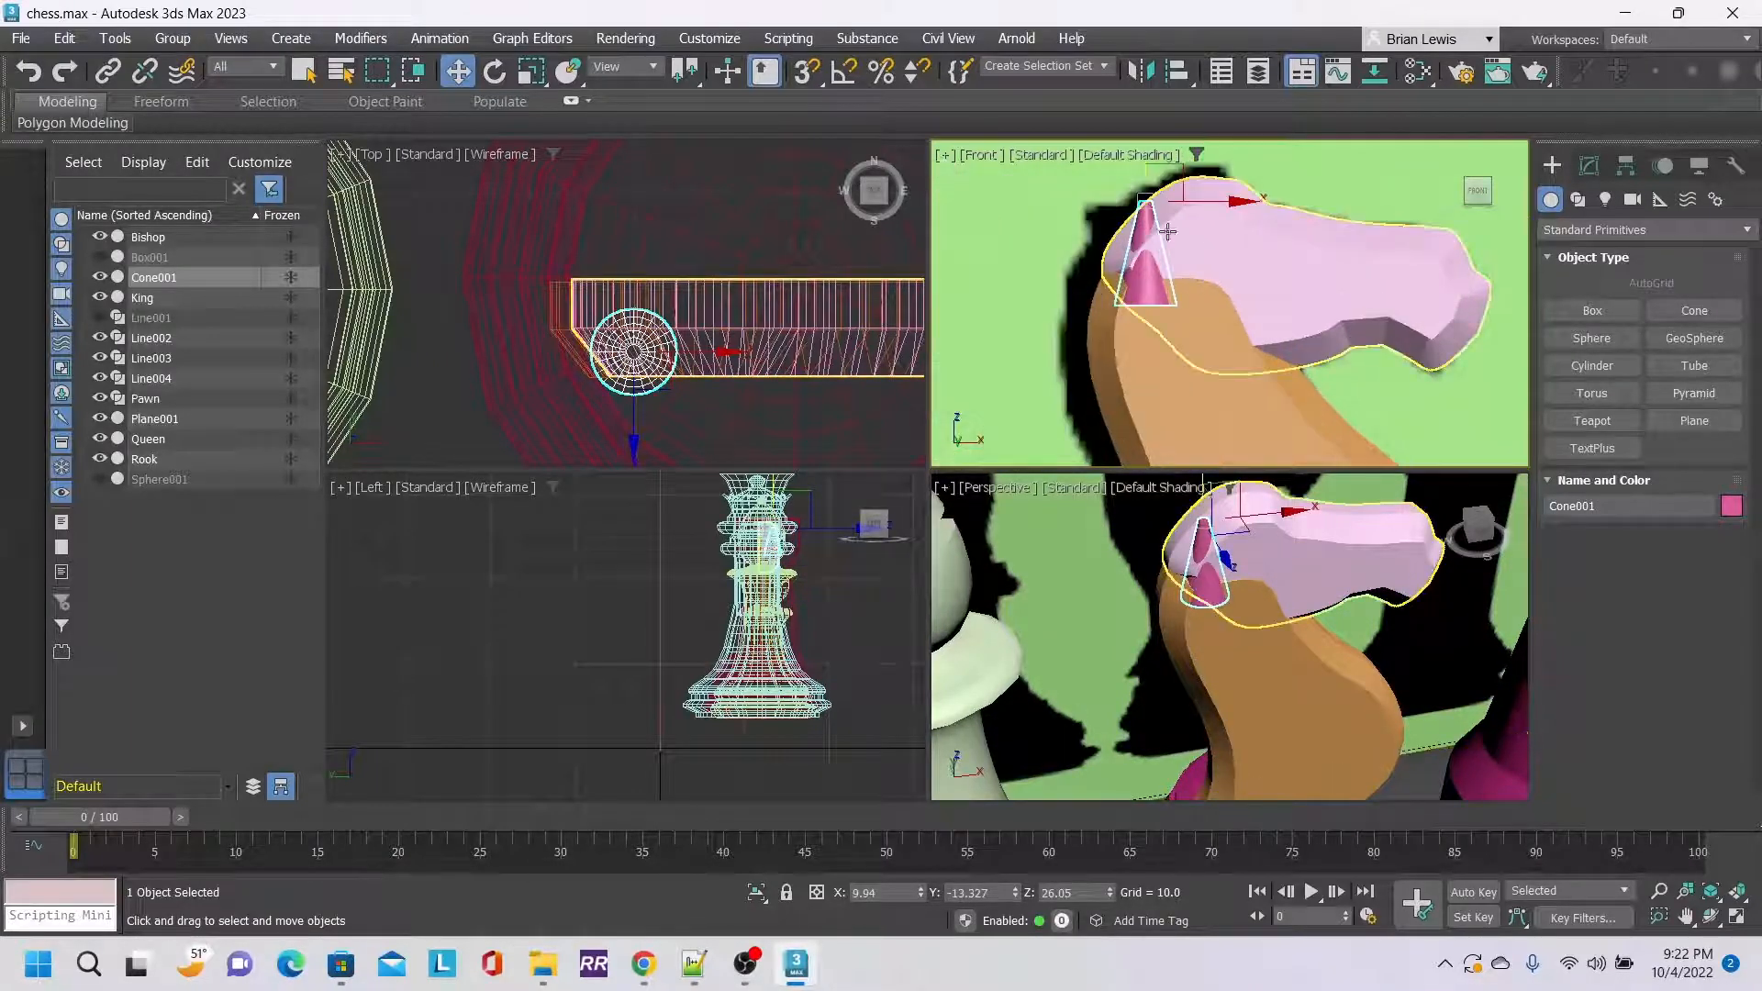
{"action": "left_click_drag", "start_coordinate": [1179, 200], "coordinate": [1161, 207]}
{"action": "middle_click_drag", "start_coordinate": [1161, 207], "coordinate": [1152, 296]}
{"action": "left_click_drag", "start_coordinate": [1087, 227], "coordinate": [1087, 230]}
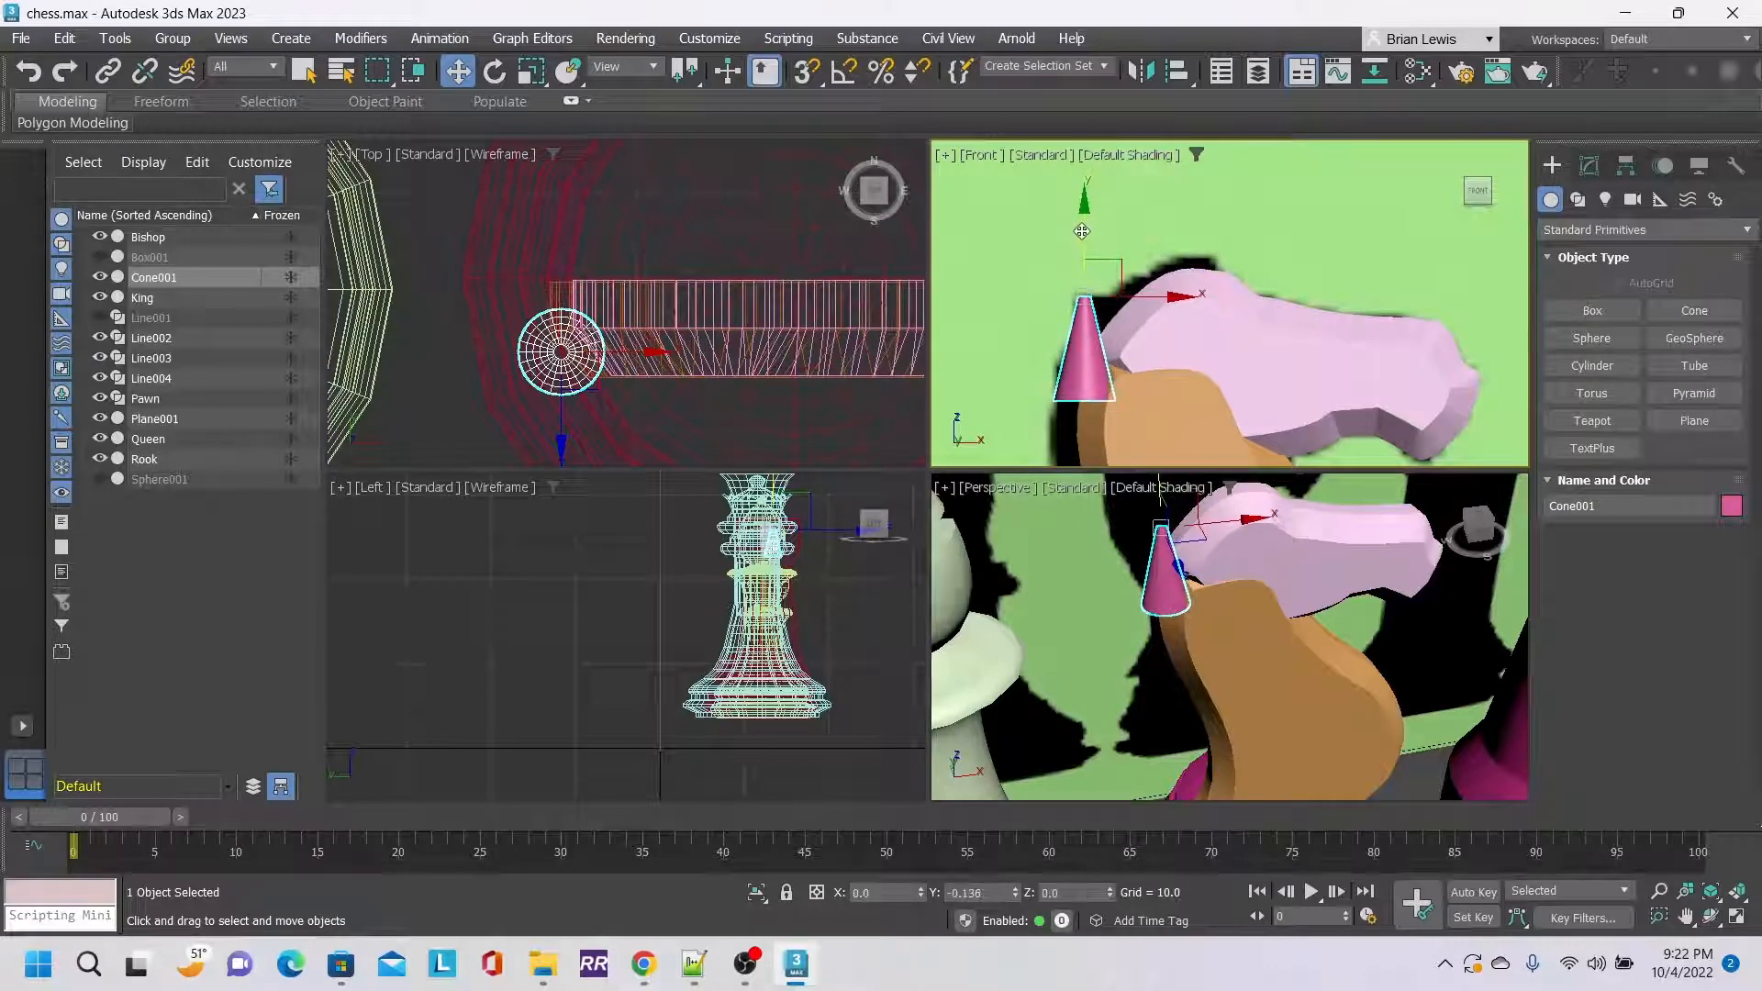
Try rotating the cone about -64 degrees in the Front view and shifting it against the head, and undo both changes.
{"action": "left_click", "coordinate": [496, 72]}
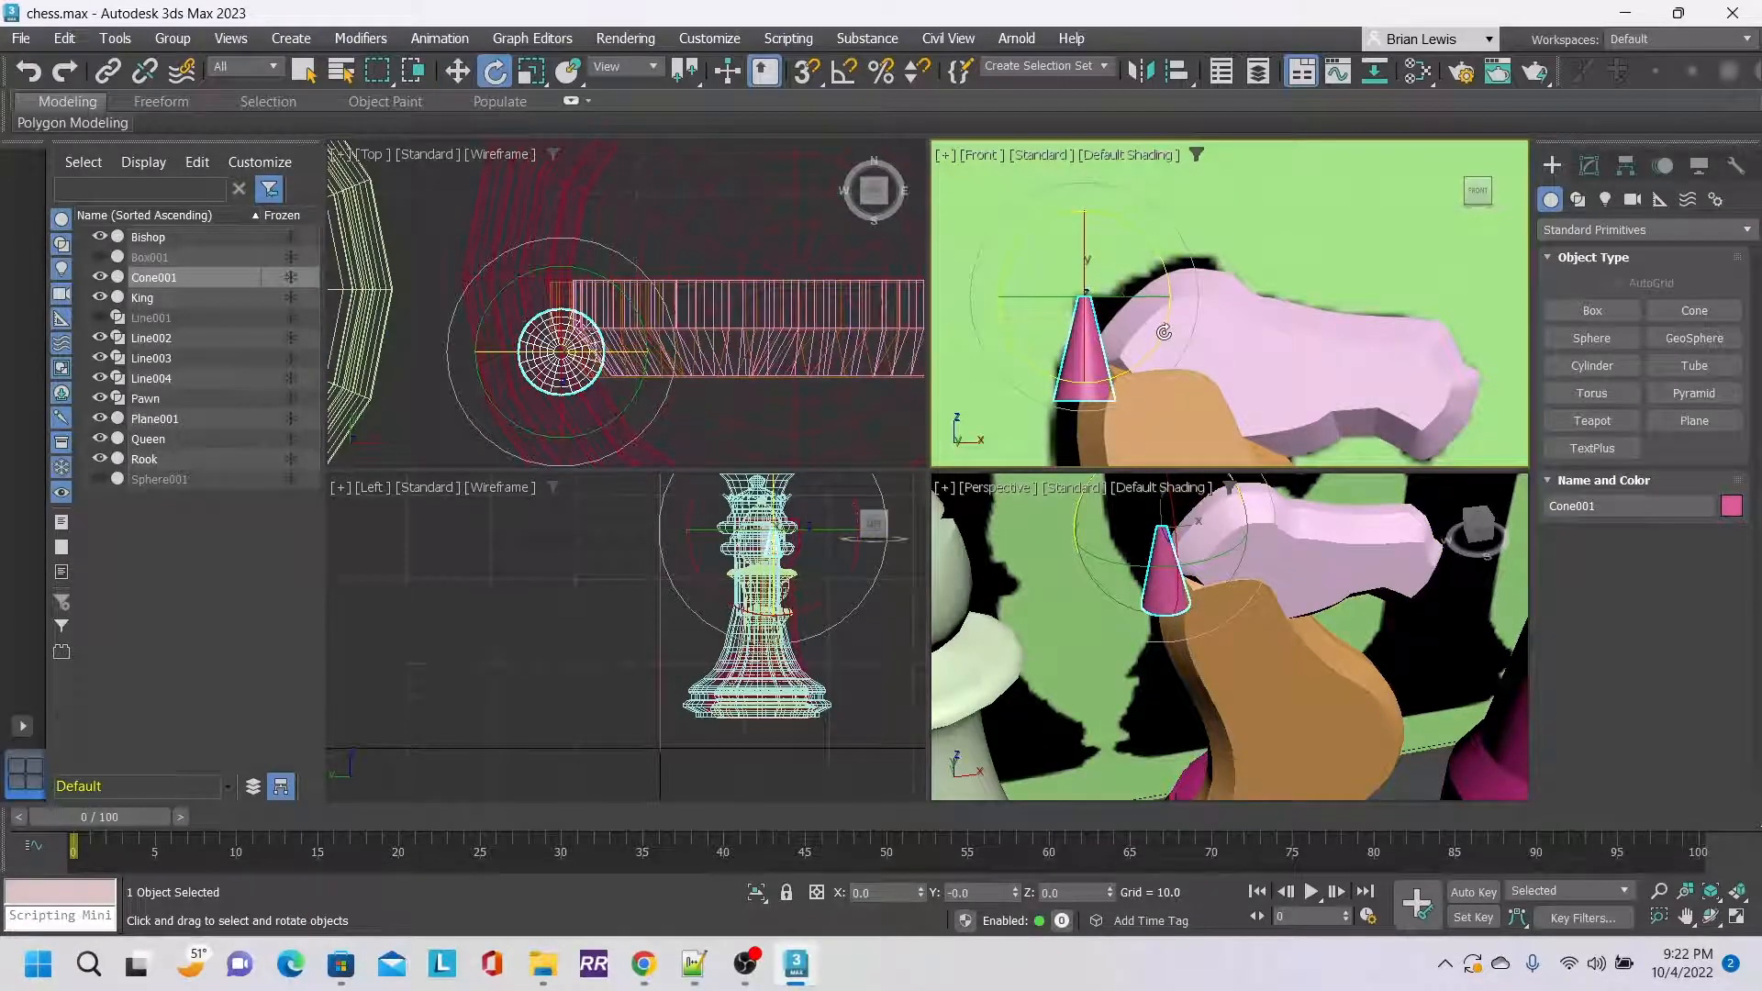
{"action": "left_click_drag", "start_coordinate": [1163, 332], "coordinate": [1327, 267]}
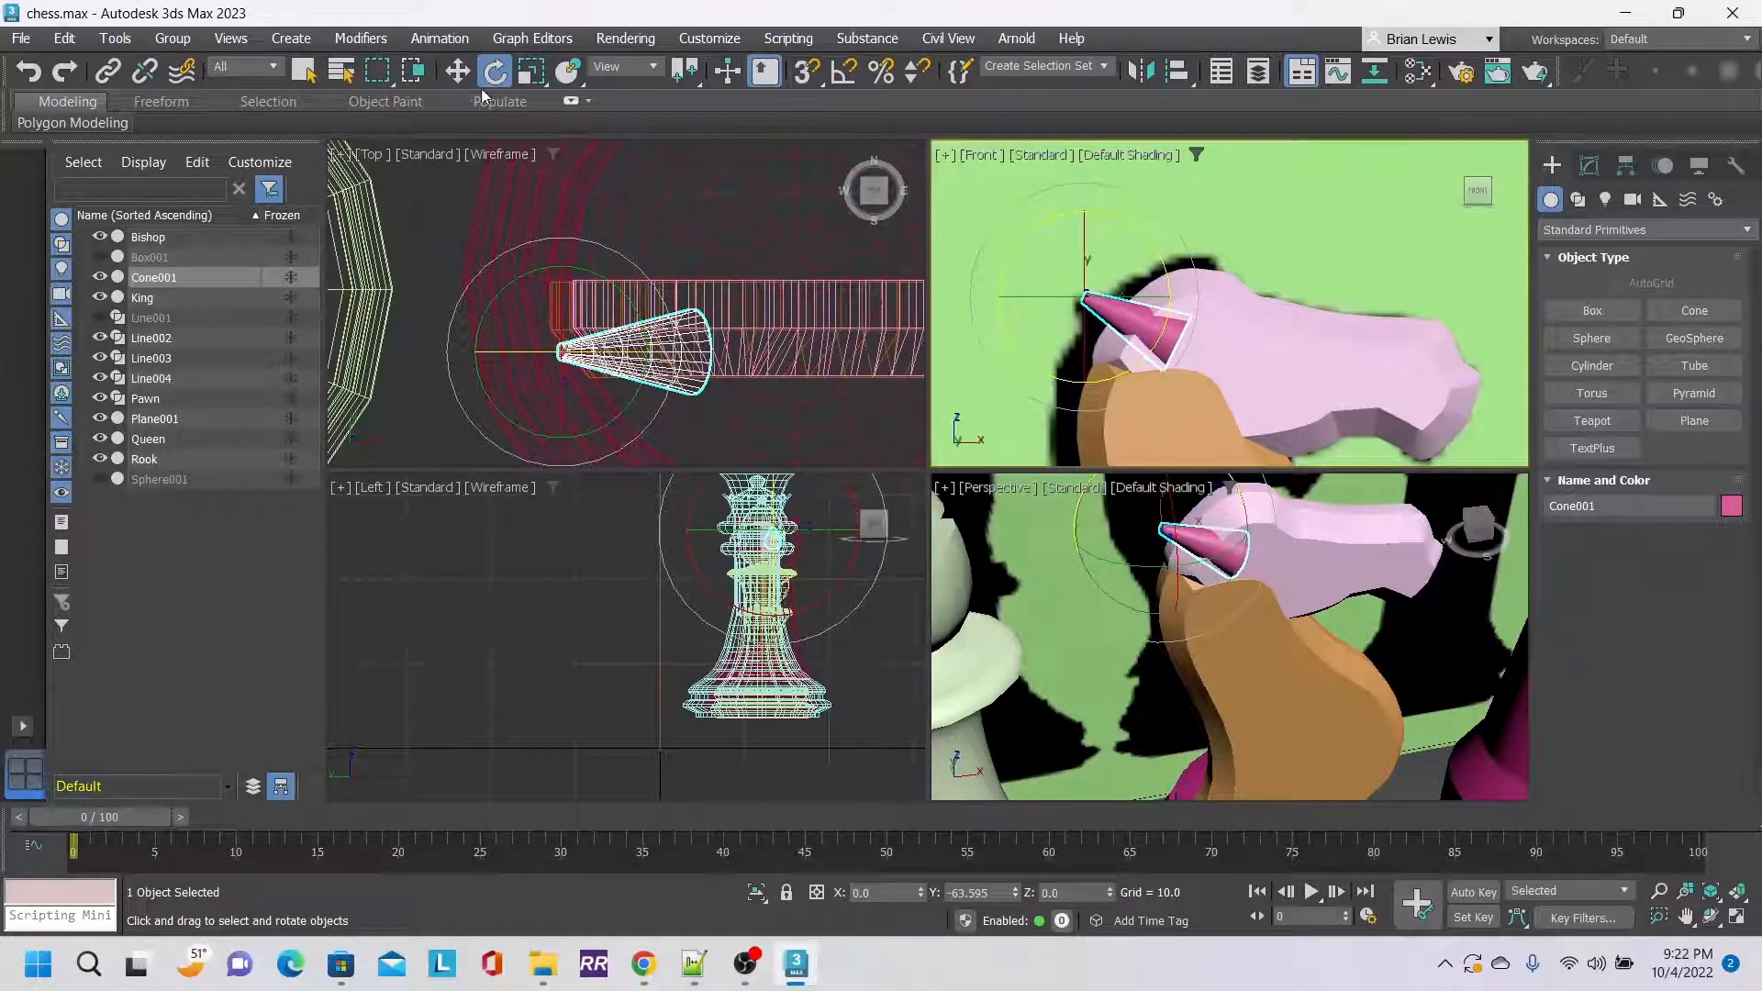
{"action": "left_click", "coordinate": [458, 73]}
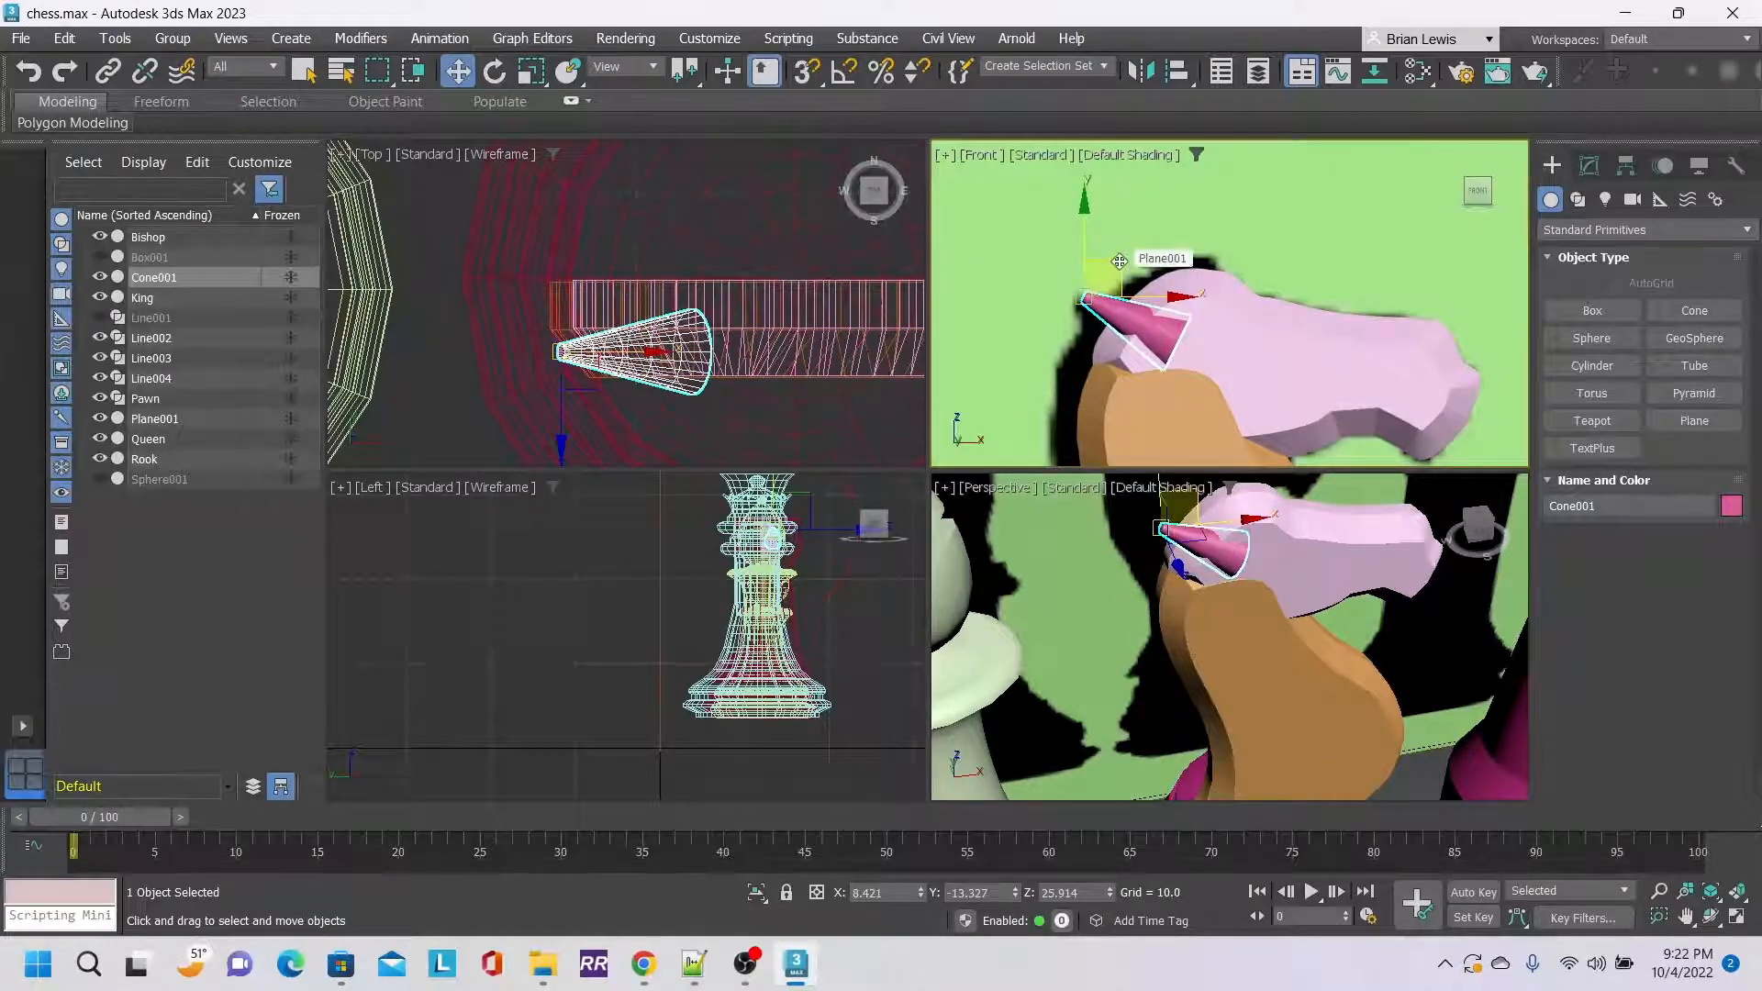
{"action": "left_click_drag", "start_coordinate": [1124, 263], "coordinate": [1115, 264]}
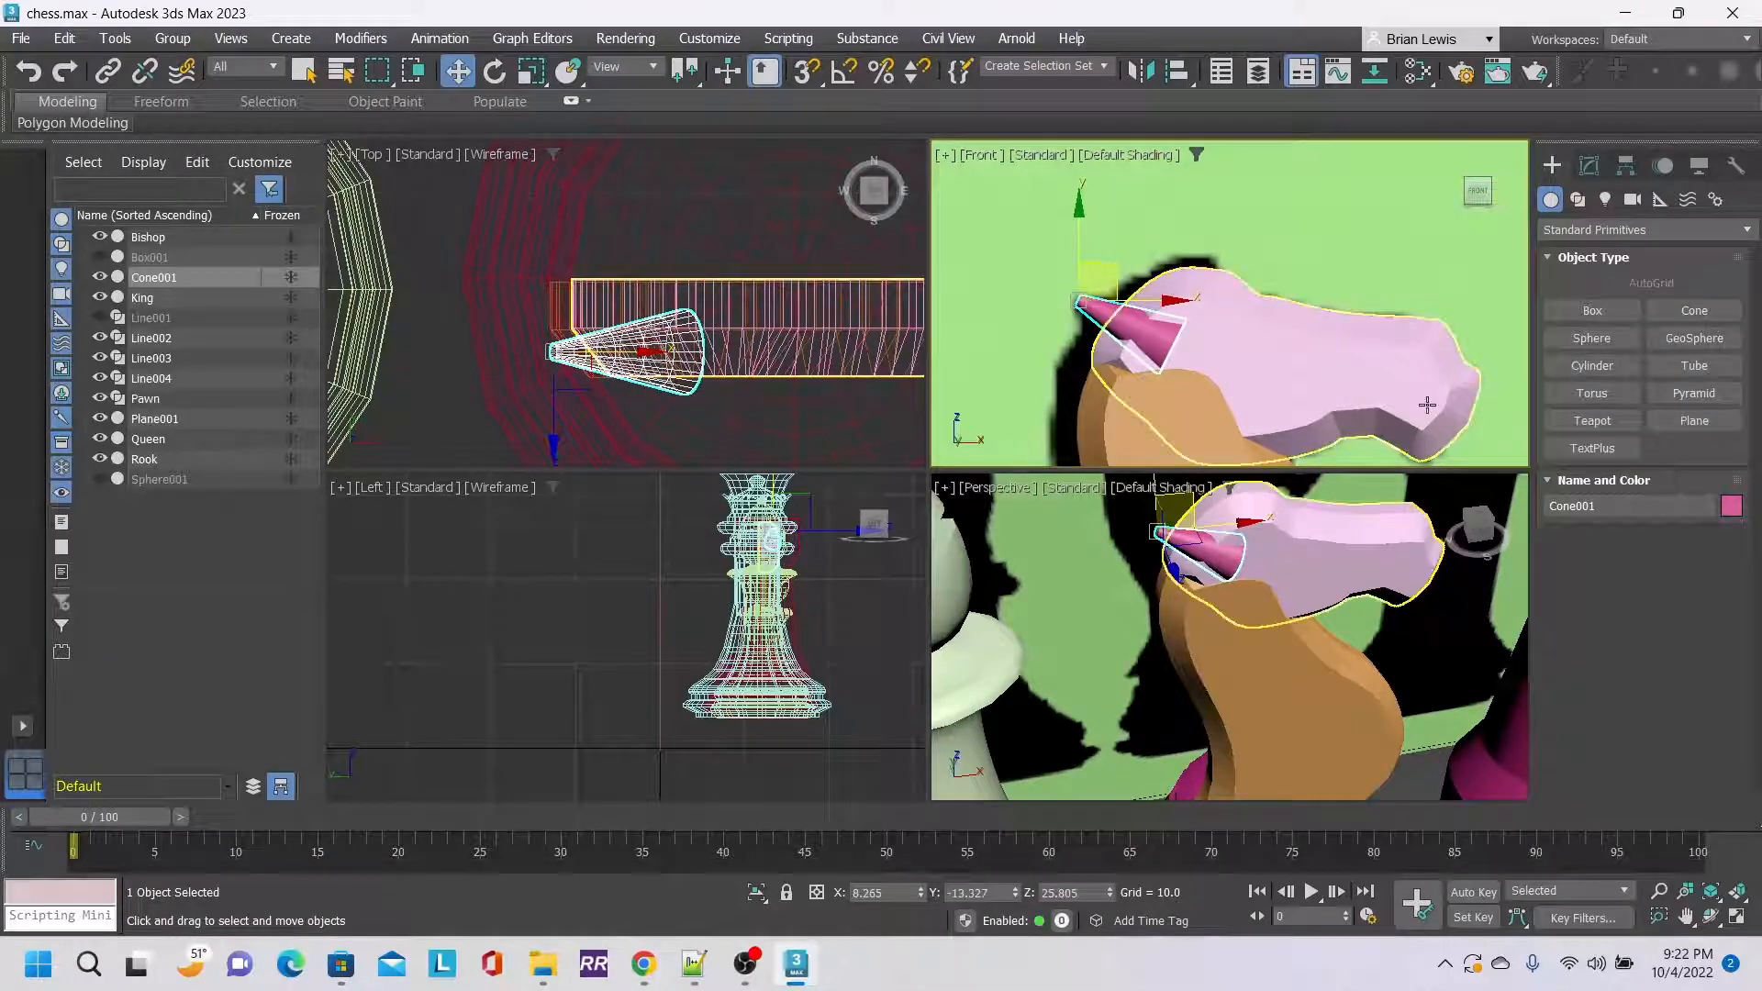
{"action": "left_click_drag", "start_coordinate": [1489, 533], "coordinate": [1453, 531]}
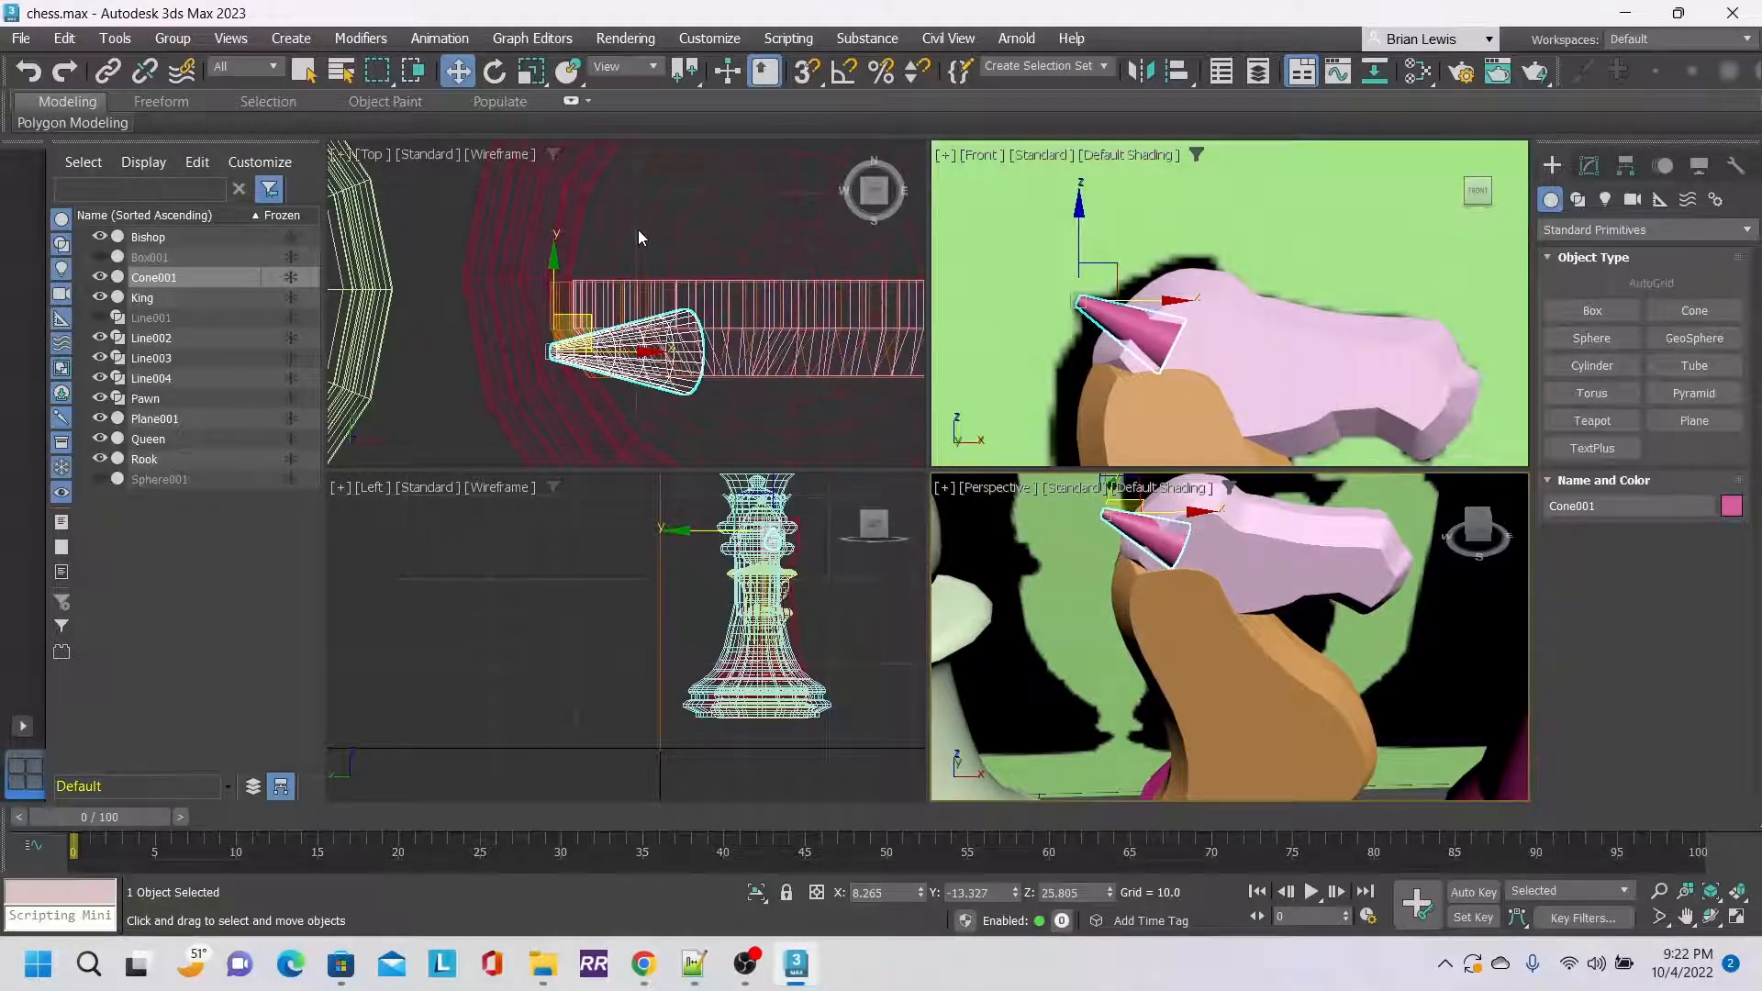
{"action": "key", "text": "ctrl+z"}
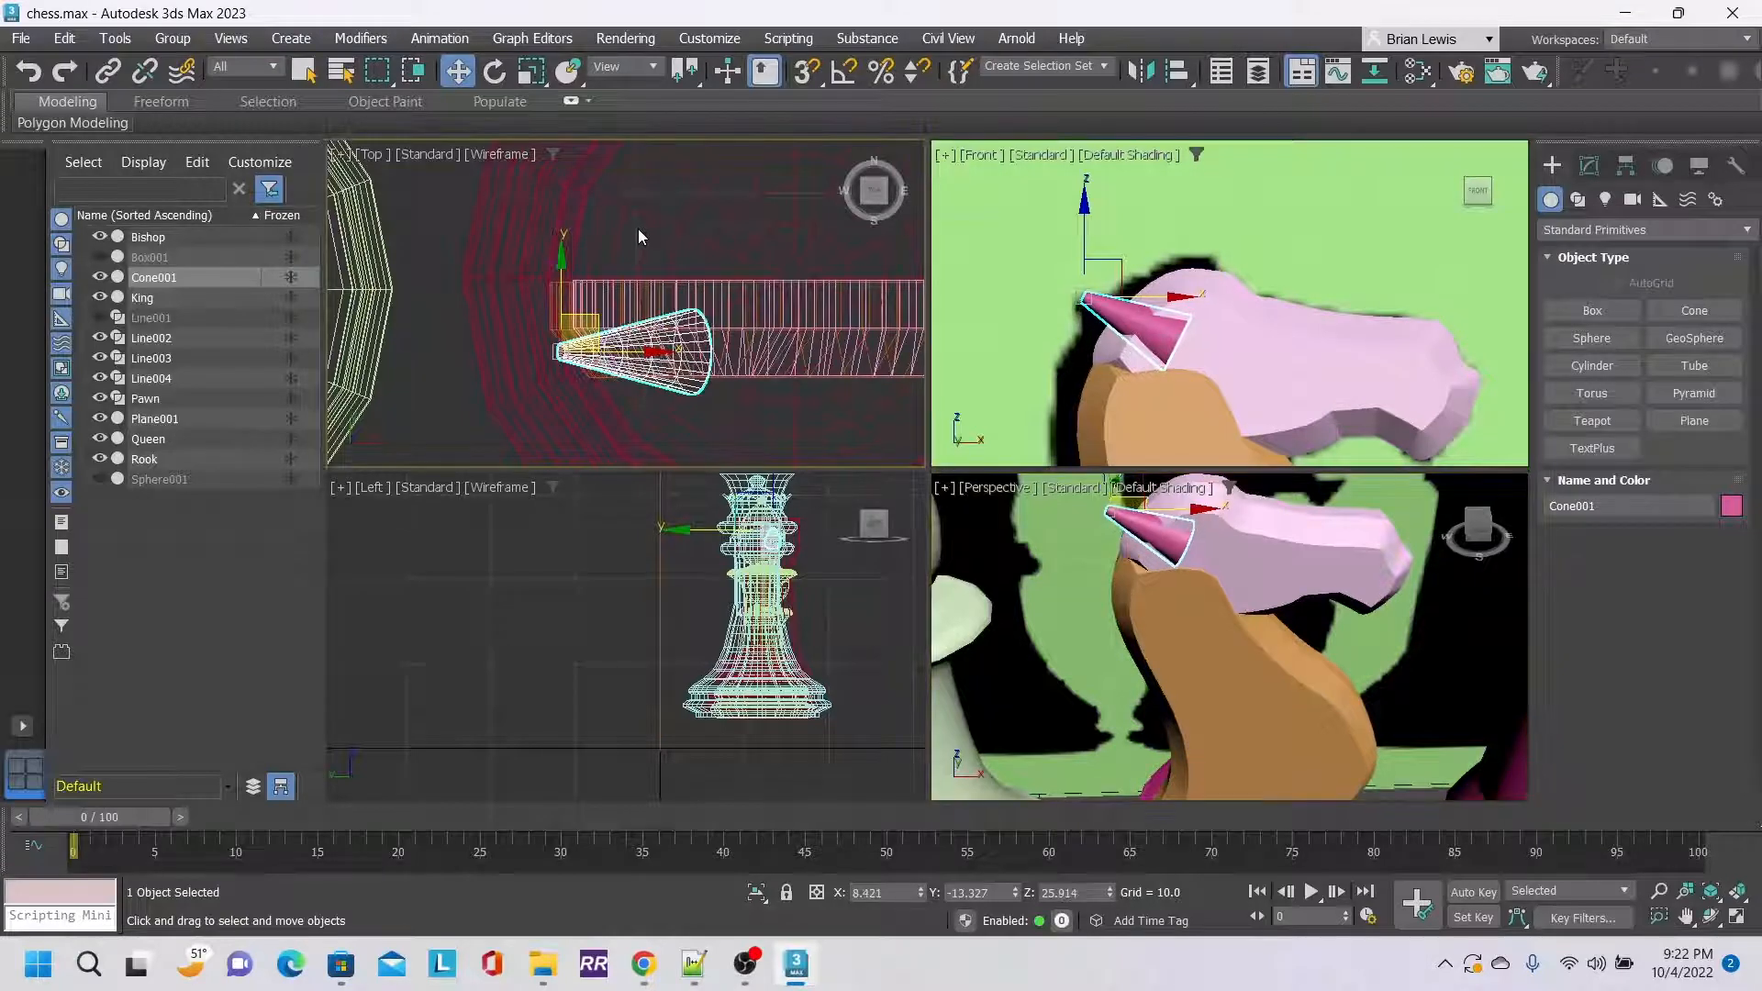
{"action": "key", "text": "ctrl+z"}
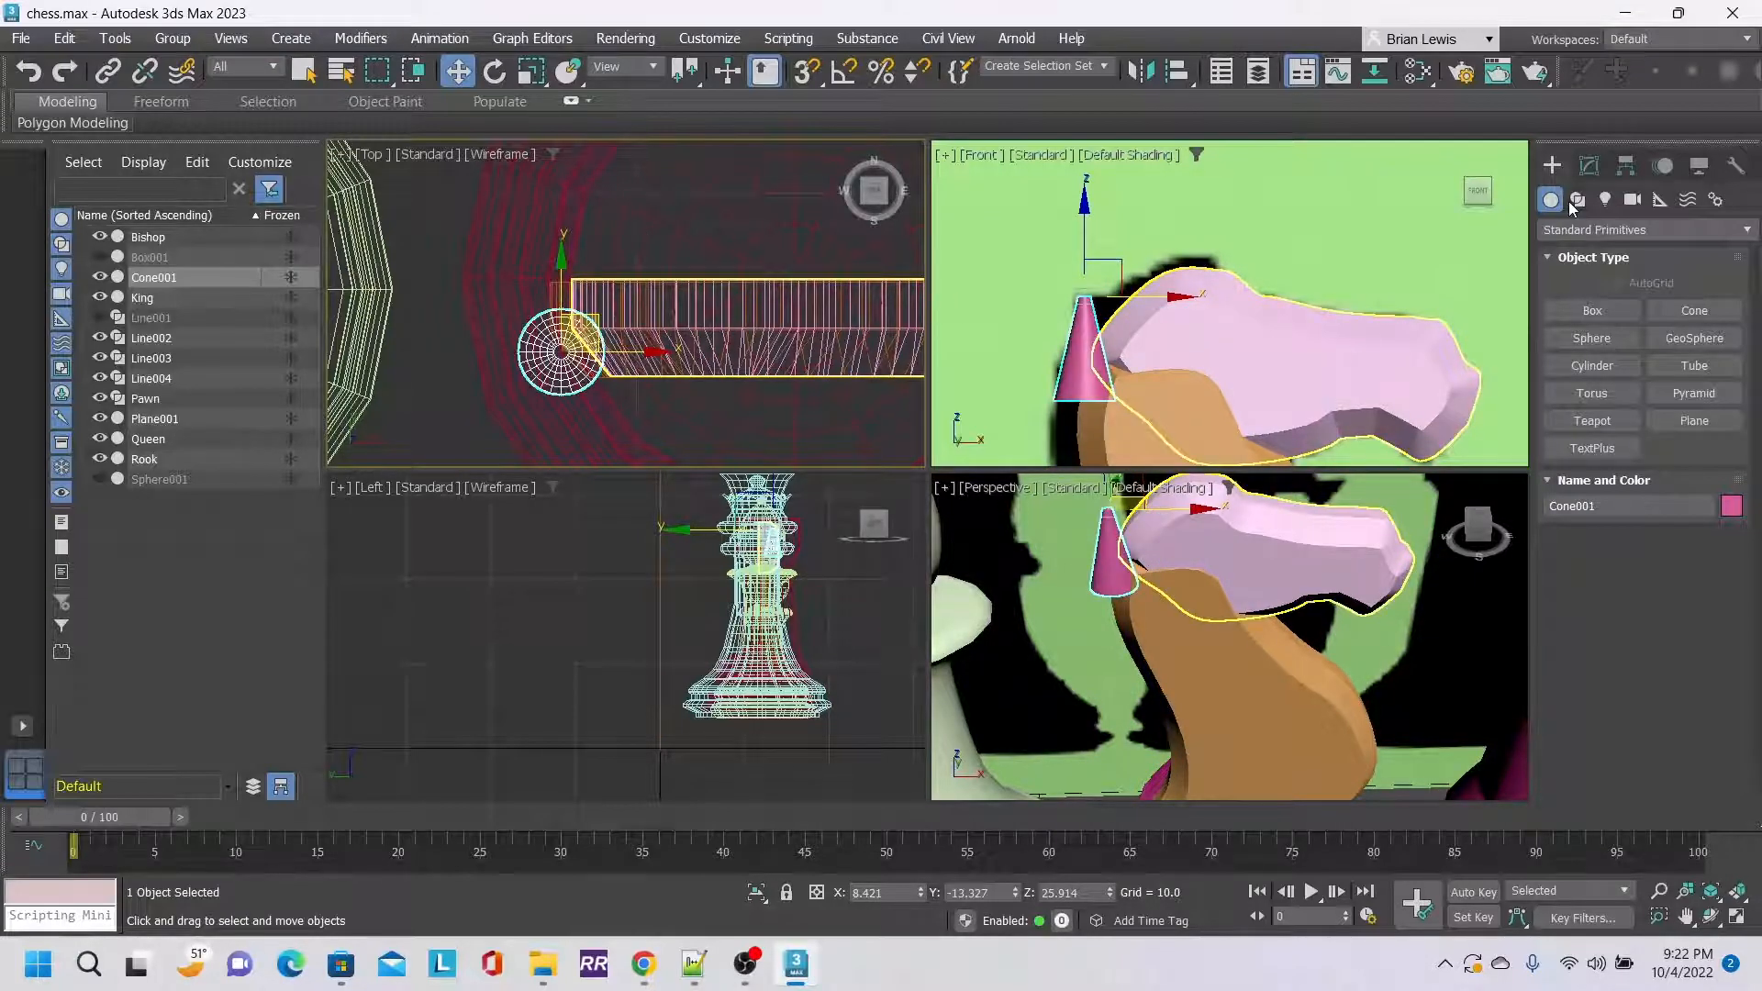
Apply a Bend modifier to the cone and set its bend angle to 79.
{"action": "left_click", "coordinate": [1587, 172]}
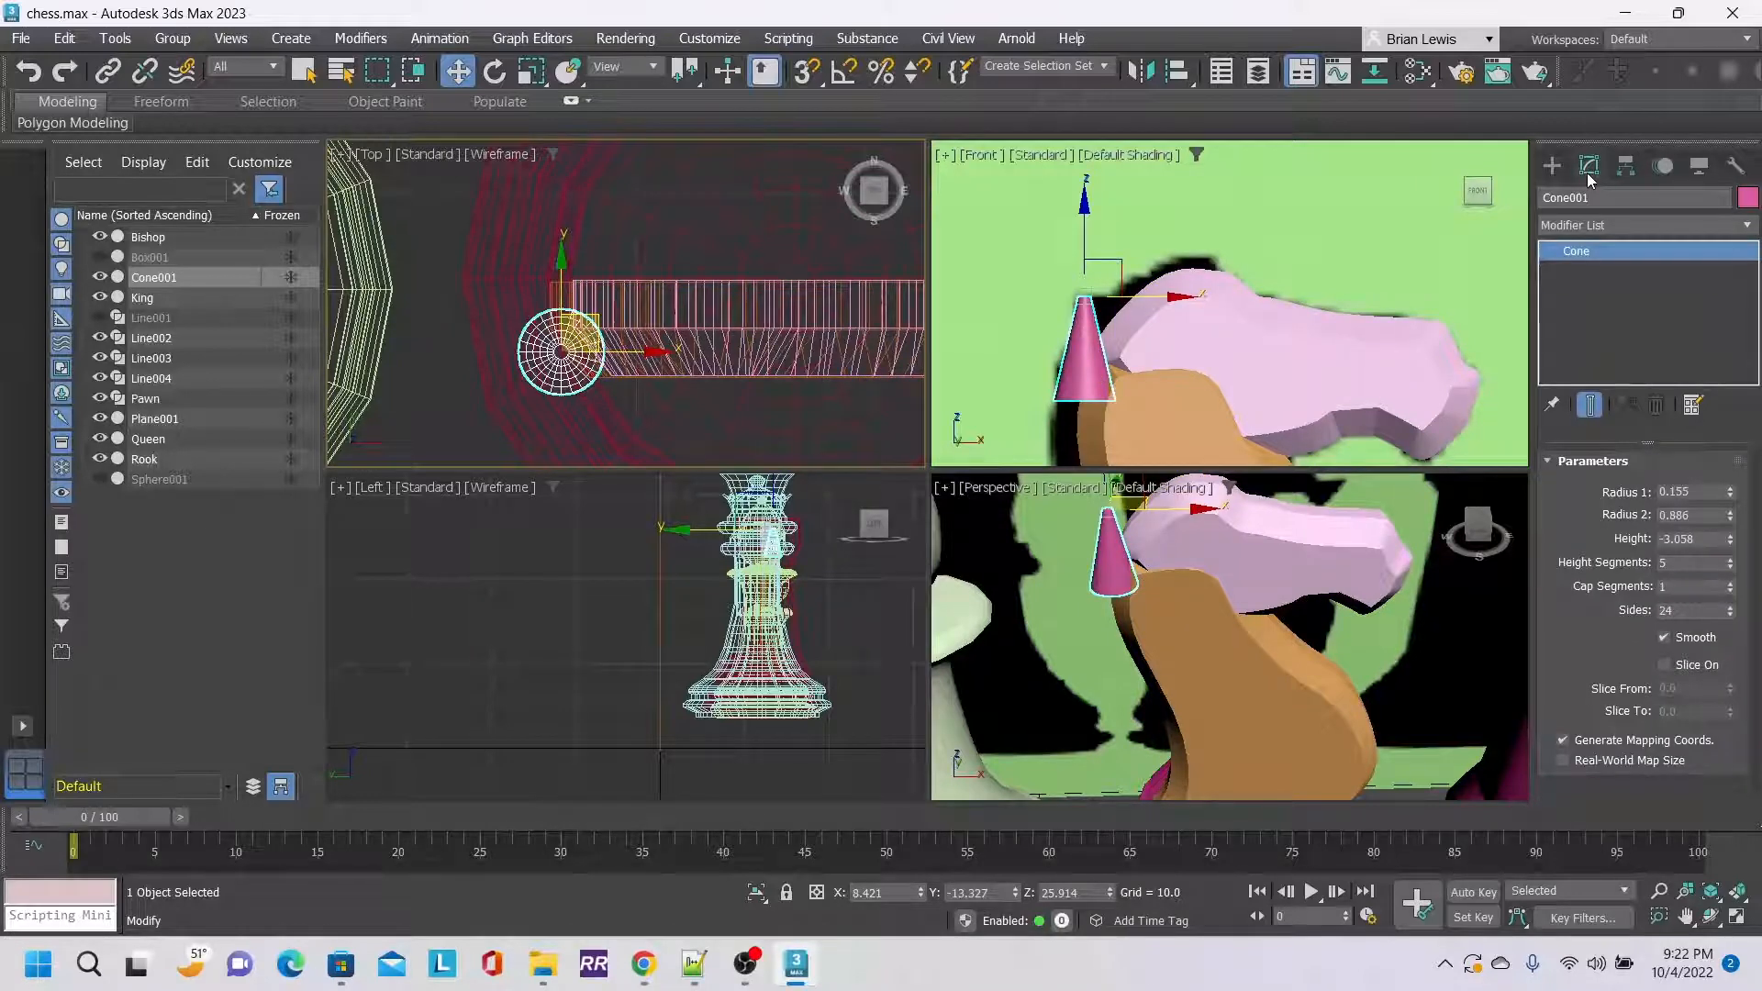
{"action": "left_click", "coordinate": [1736, 229]}
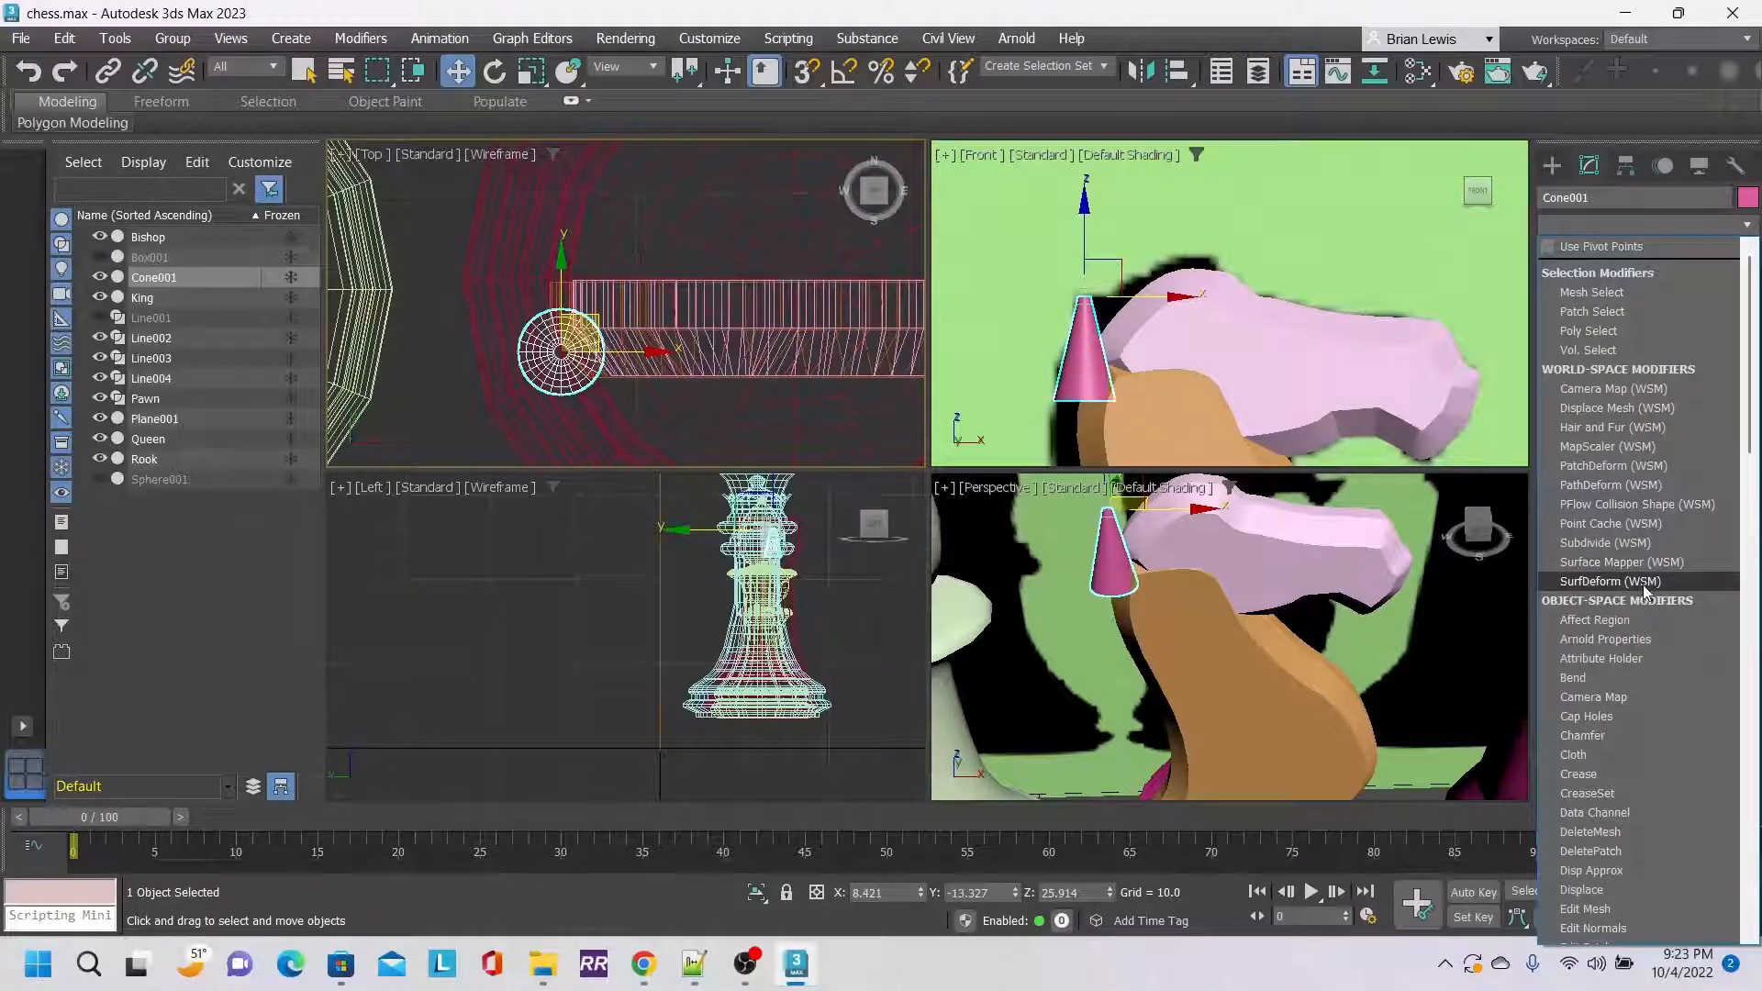
{"action": "left_click", "coordinate": [1599, 685]}
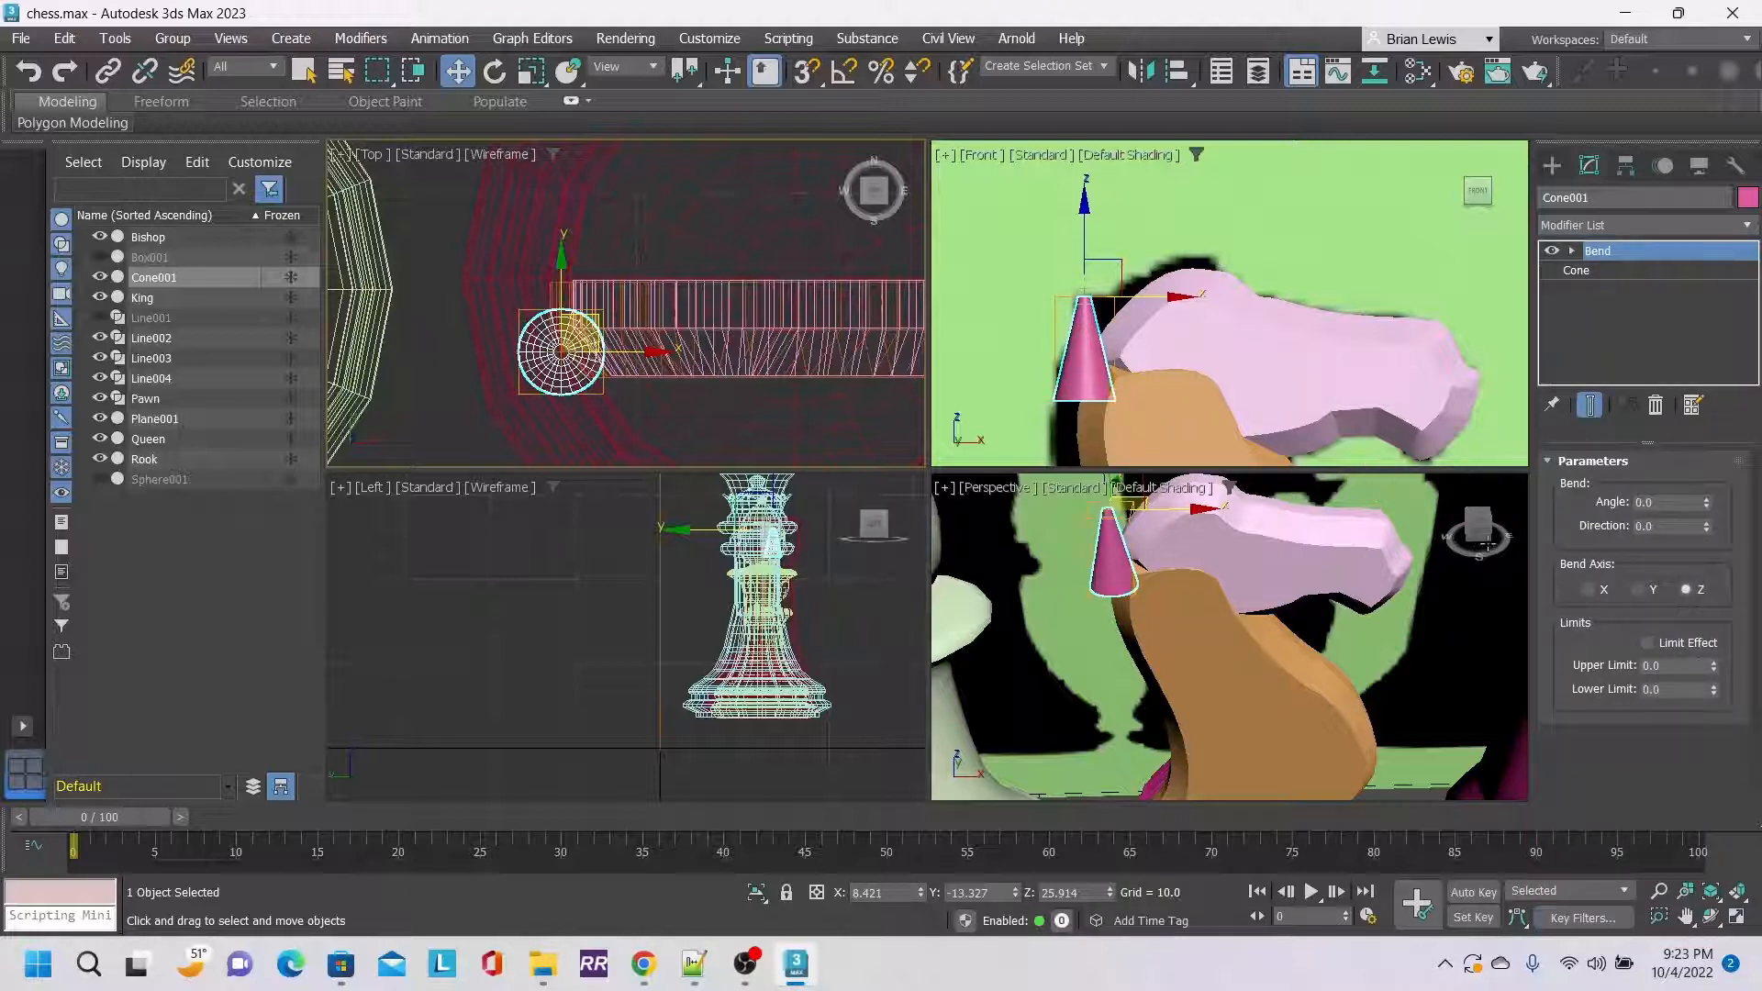
{"action": "left_click_drag", "start_coordinate": [1487, 544], "coordinate": [1377, 565]}
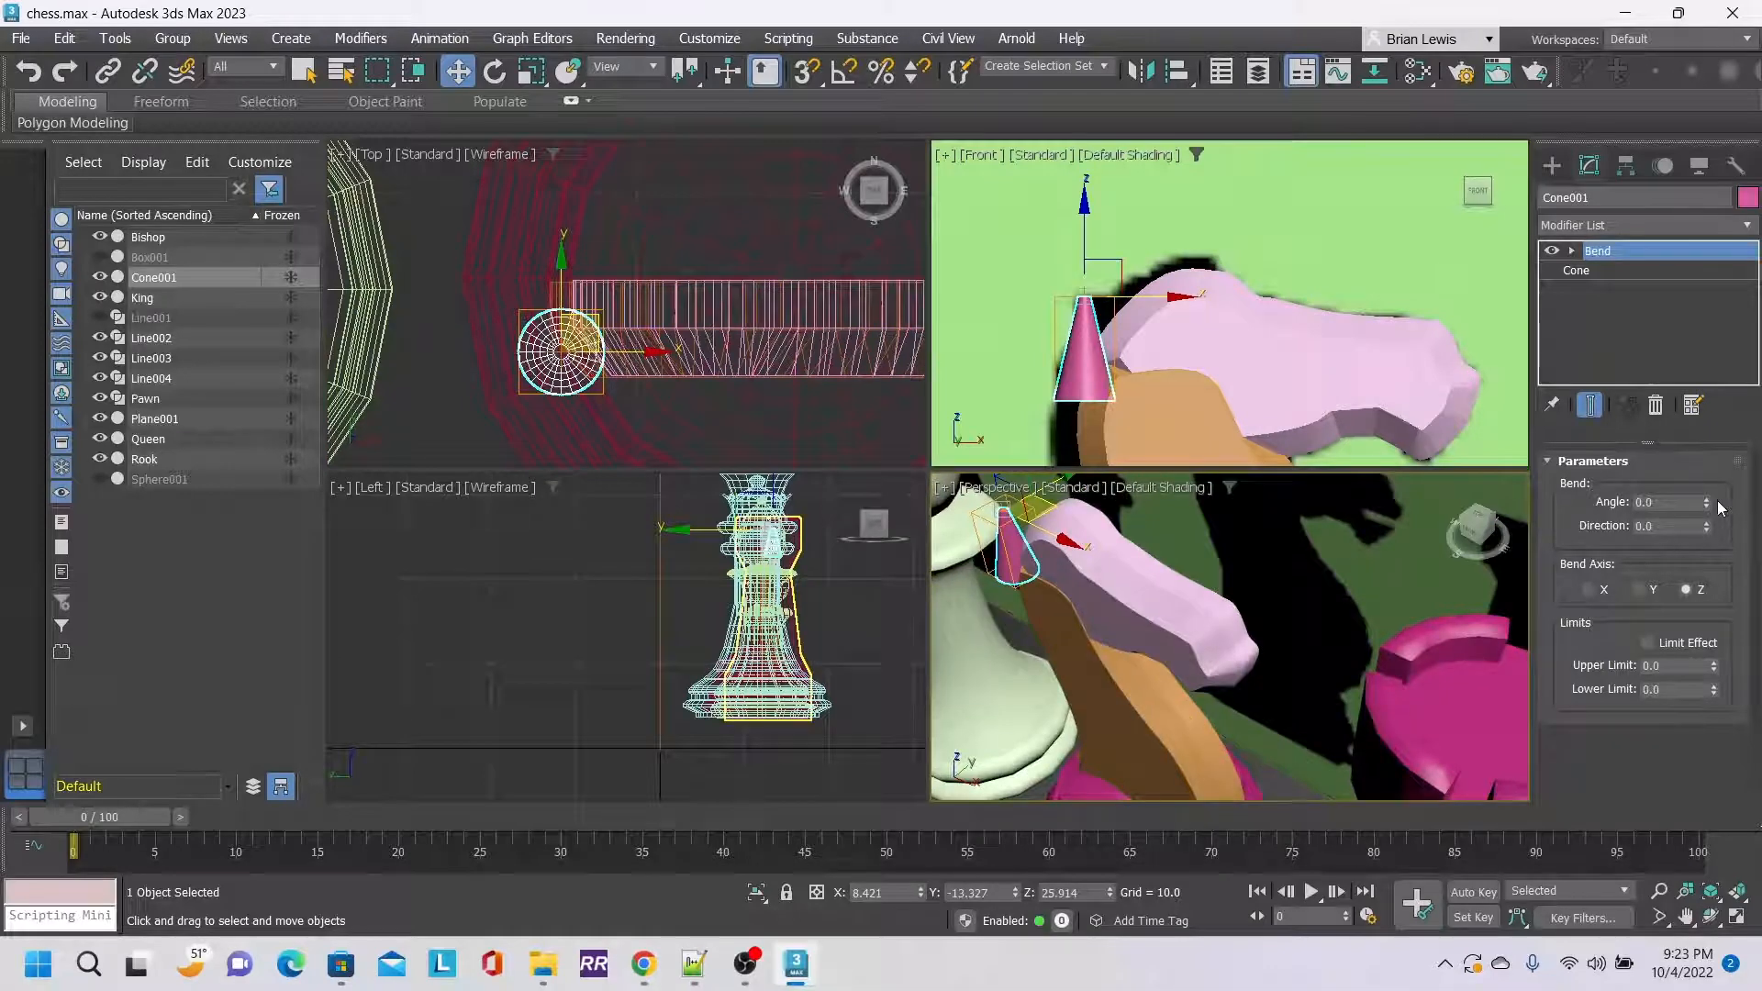
{"action": "left_click_drag", "start_coordinate": [1708, 503], "coordinate": [1623, 356]}
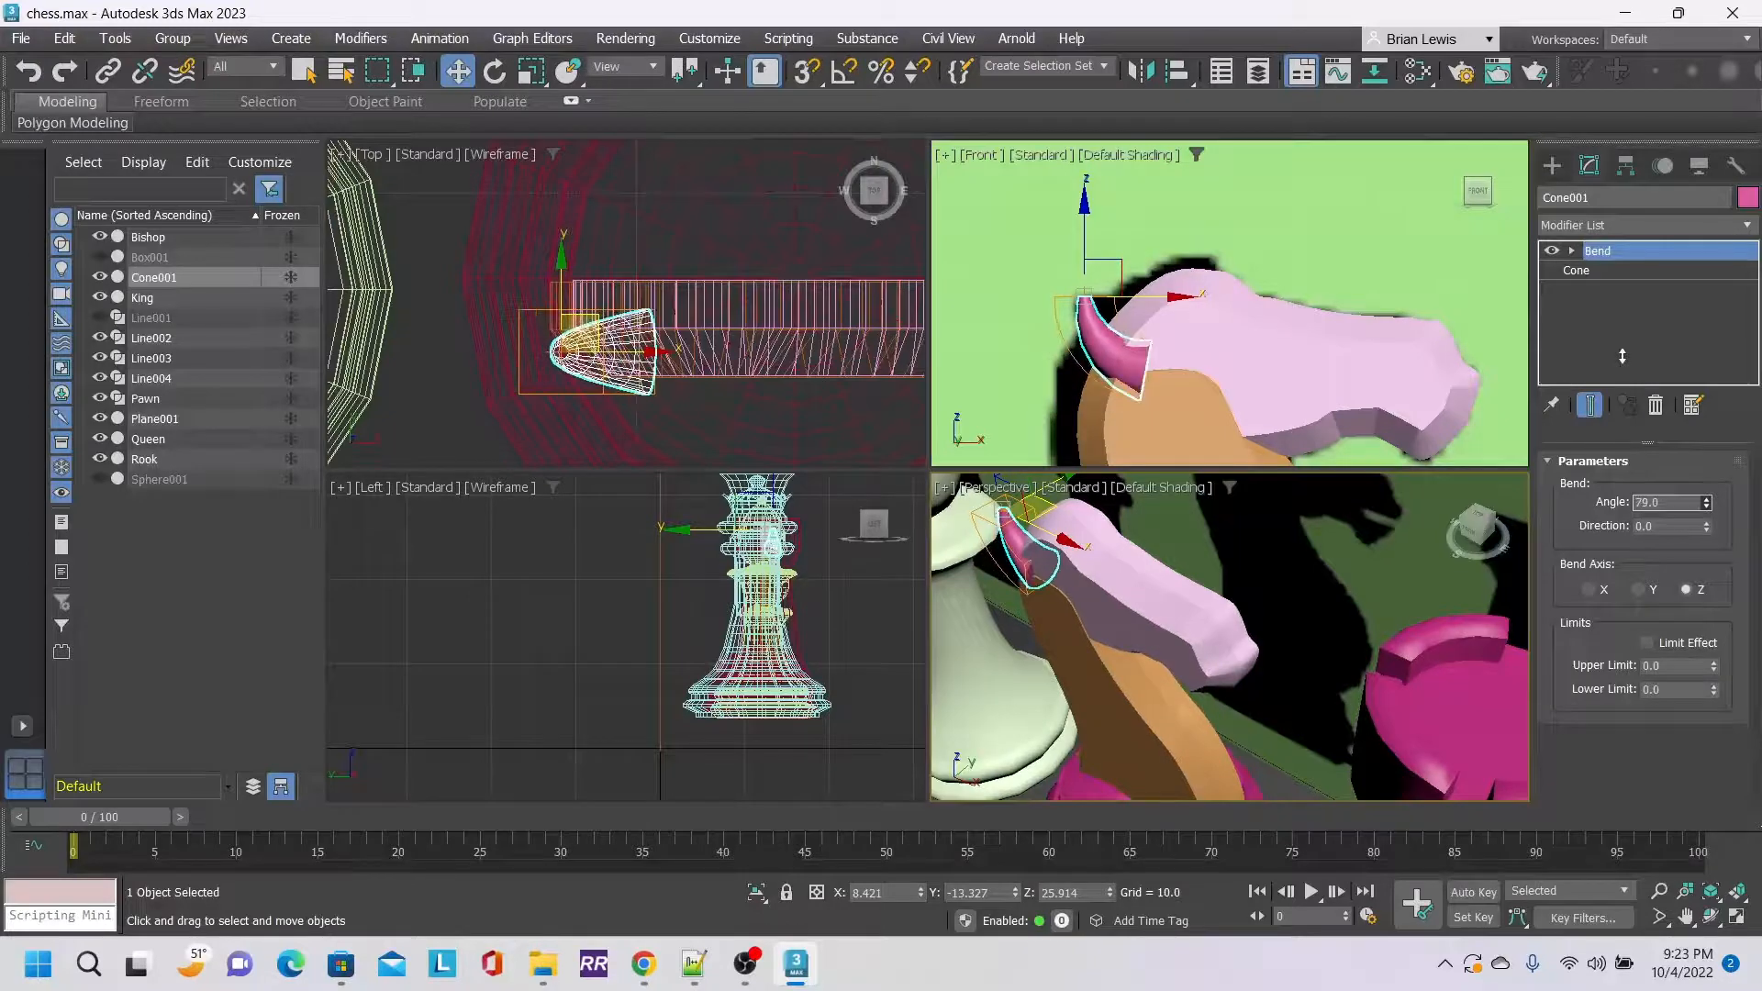
Set the cone's bend direction to -90 and reduce the bend angle to 13.
{"action": "left_click", "coordinate": [1704, 536]}
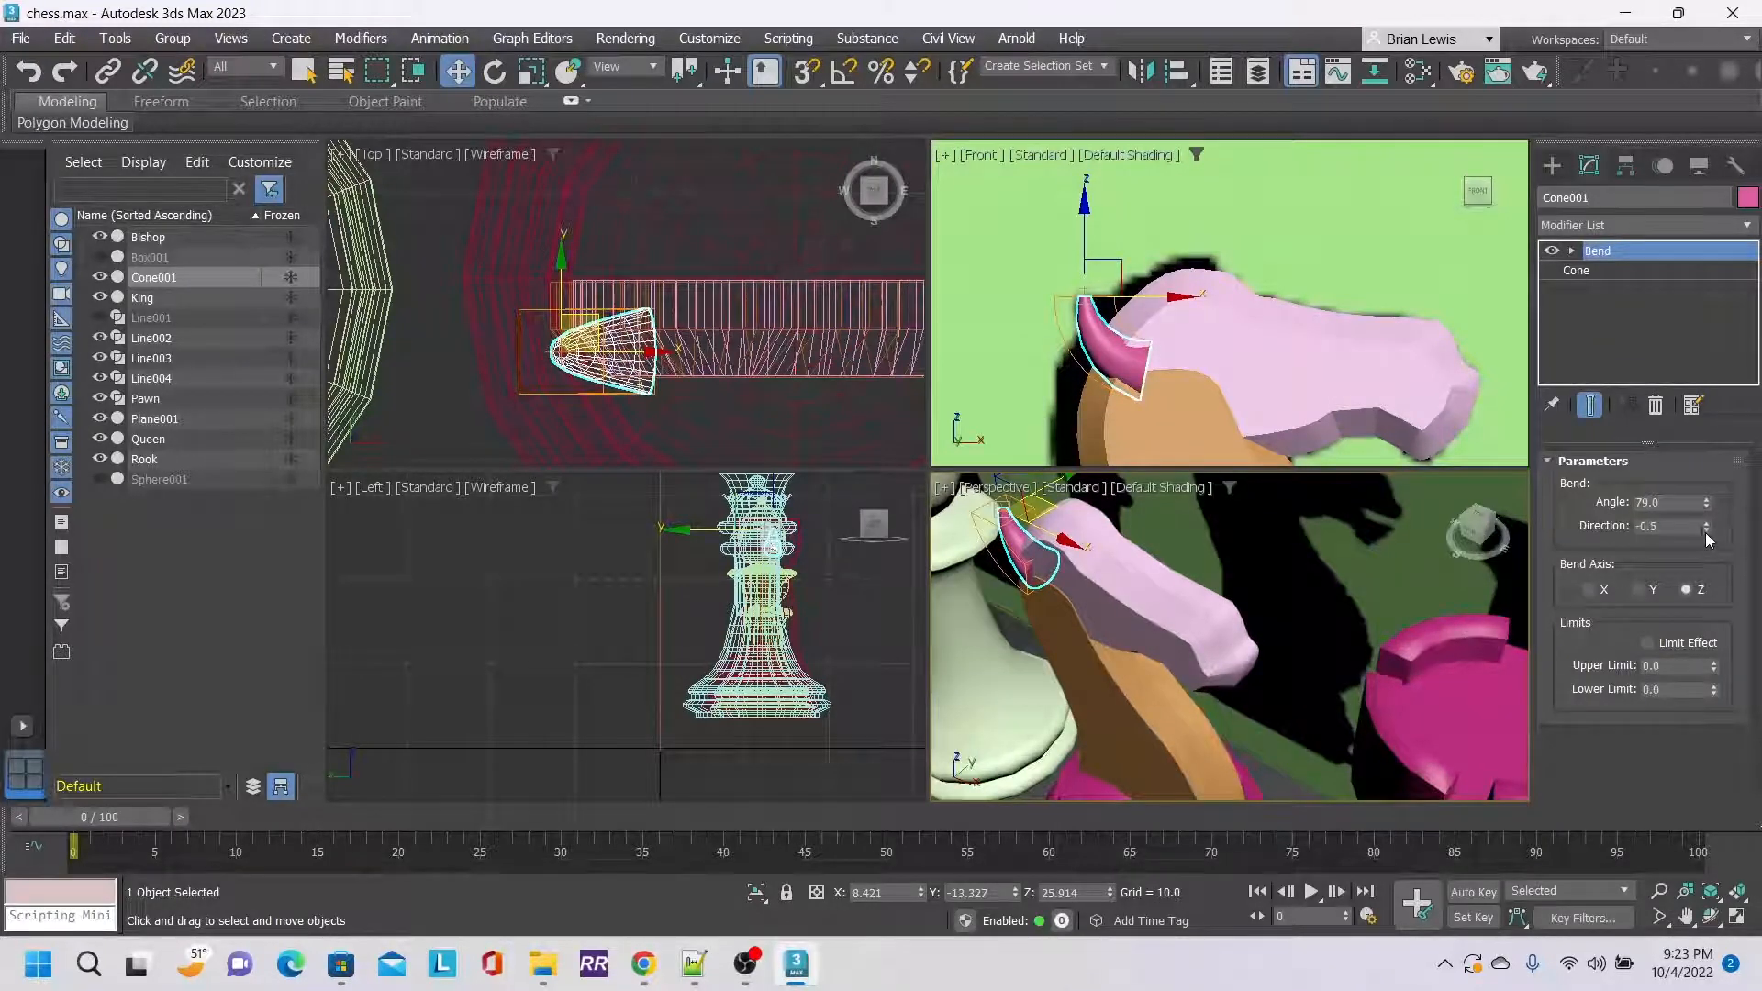
{"action": "mouse_move", "coordinate": [1705, 536]}
{"action": "left_mouse_down"}
{"action": "mouse_move", "coordinate": [1699, 592]}
{"action": "mouse_move", "coordinate": [1689, 564]}
{"action": "left_mouse_up"}
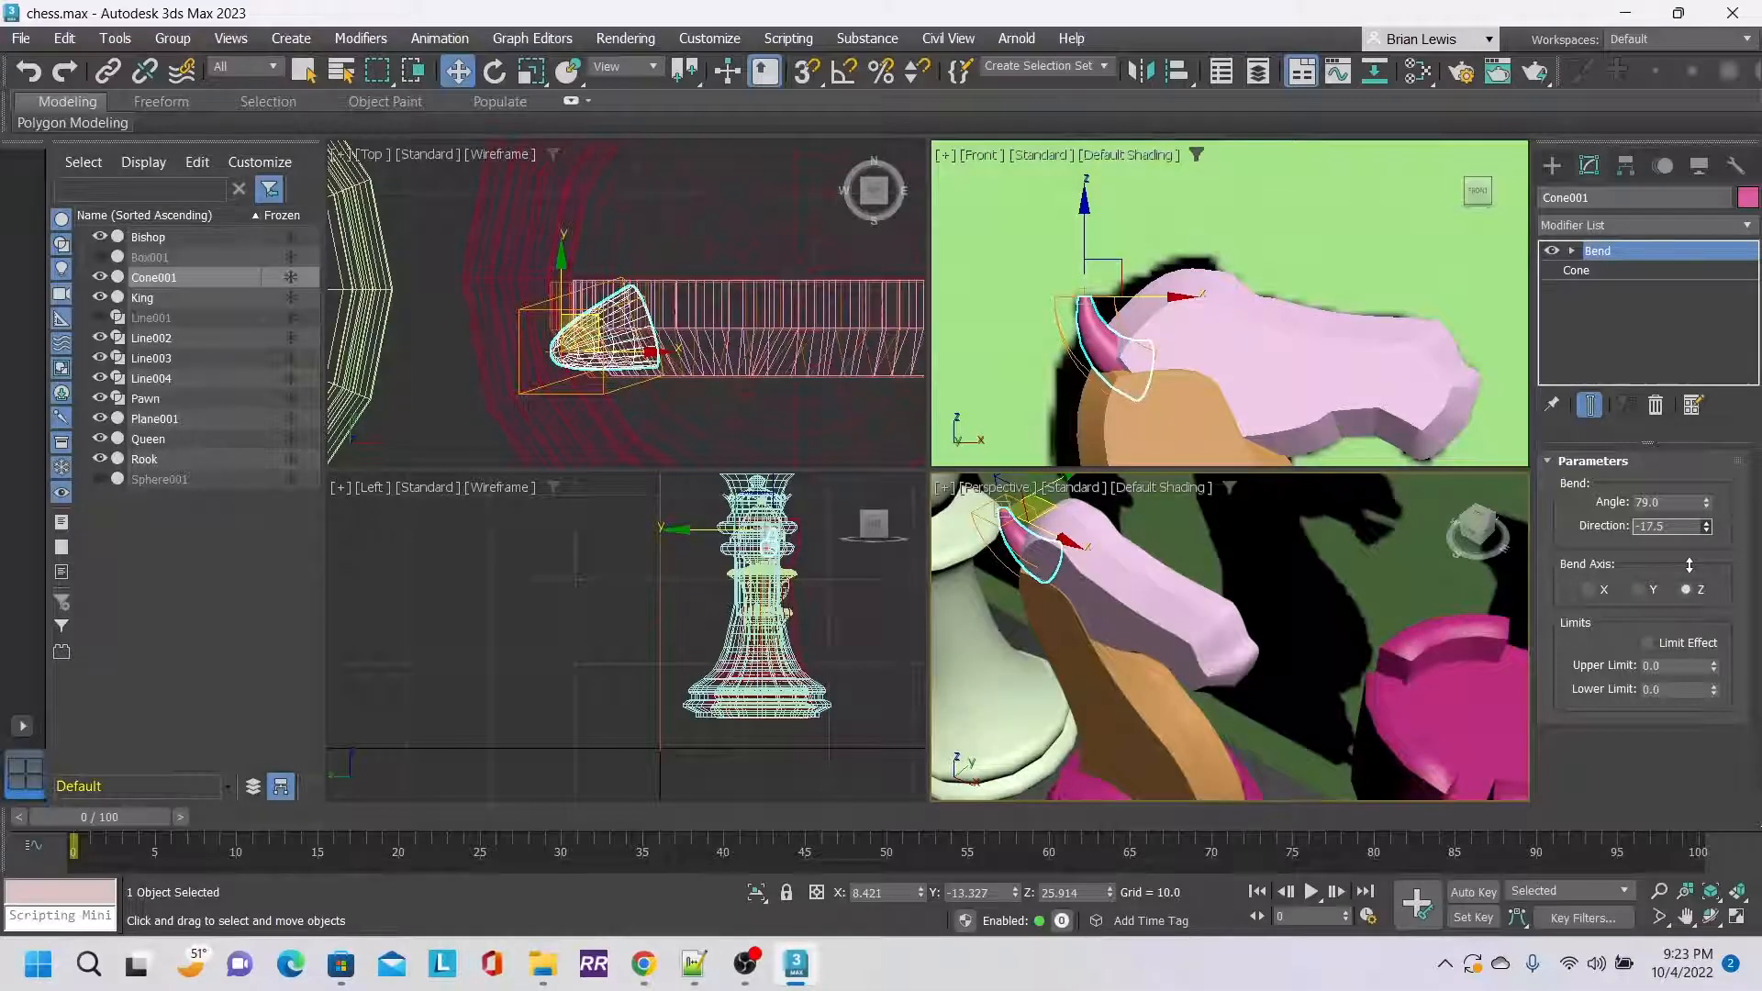
{"action": "left_click_drag", "start_coordinate": [1690, 564], "coordinate": [1687, 695]}
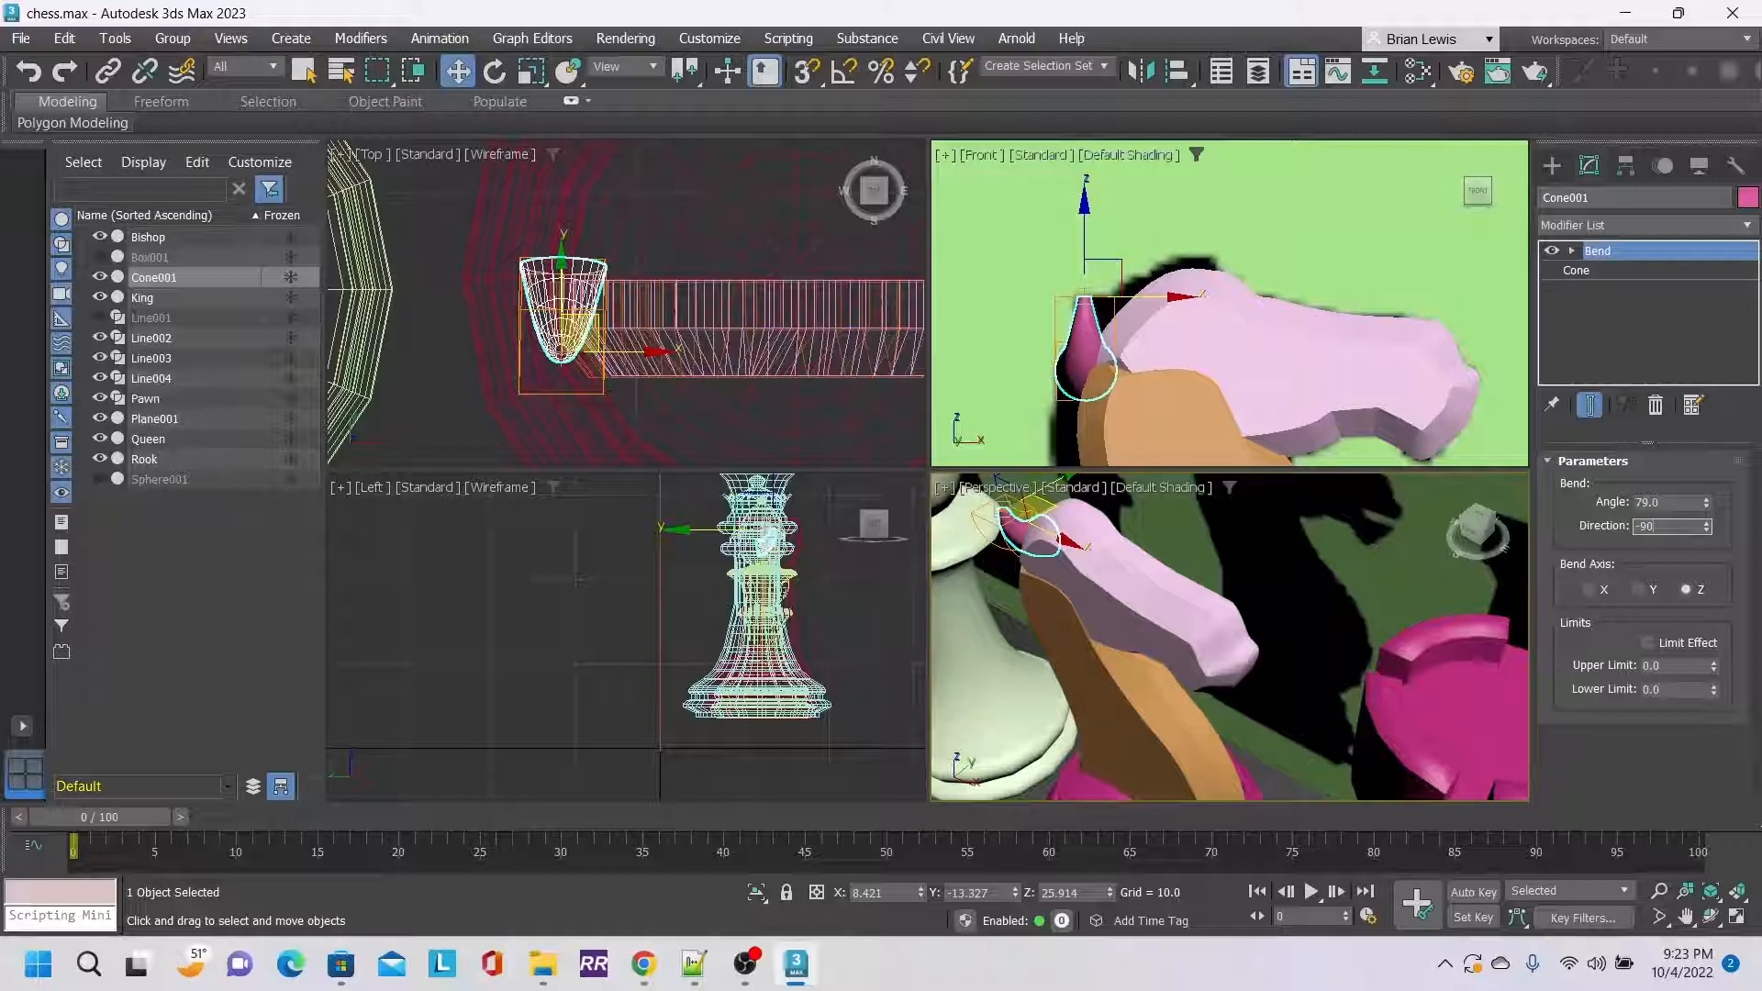
{"action": "key", "text": "Return"}
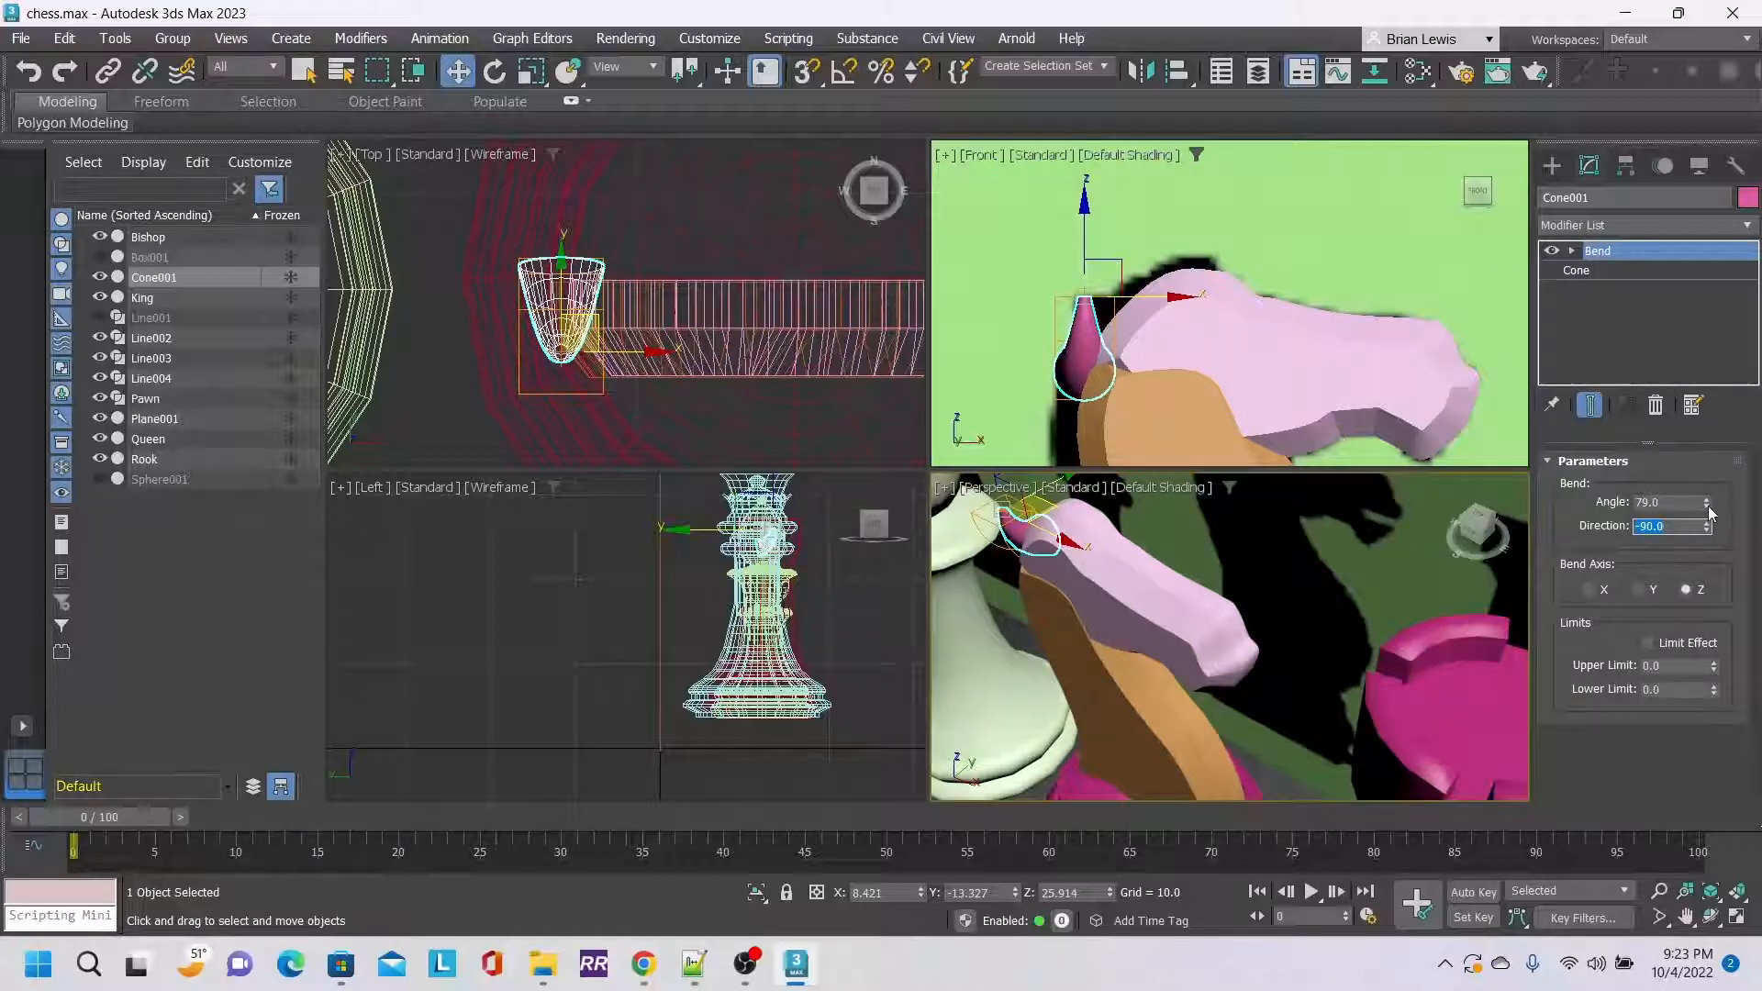
{"action": "left_click_drag", "start_coordinate": [1709, 504], "coordinate": [1709, 626]}
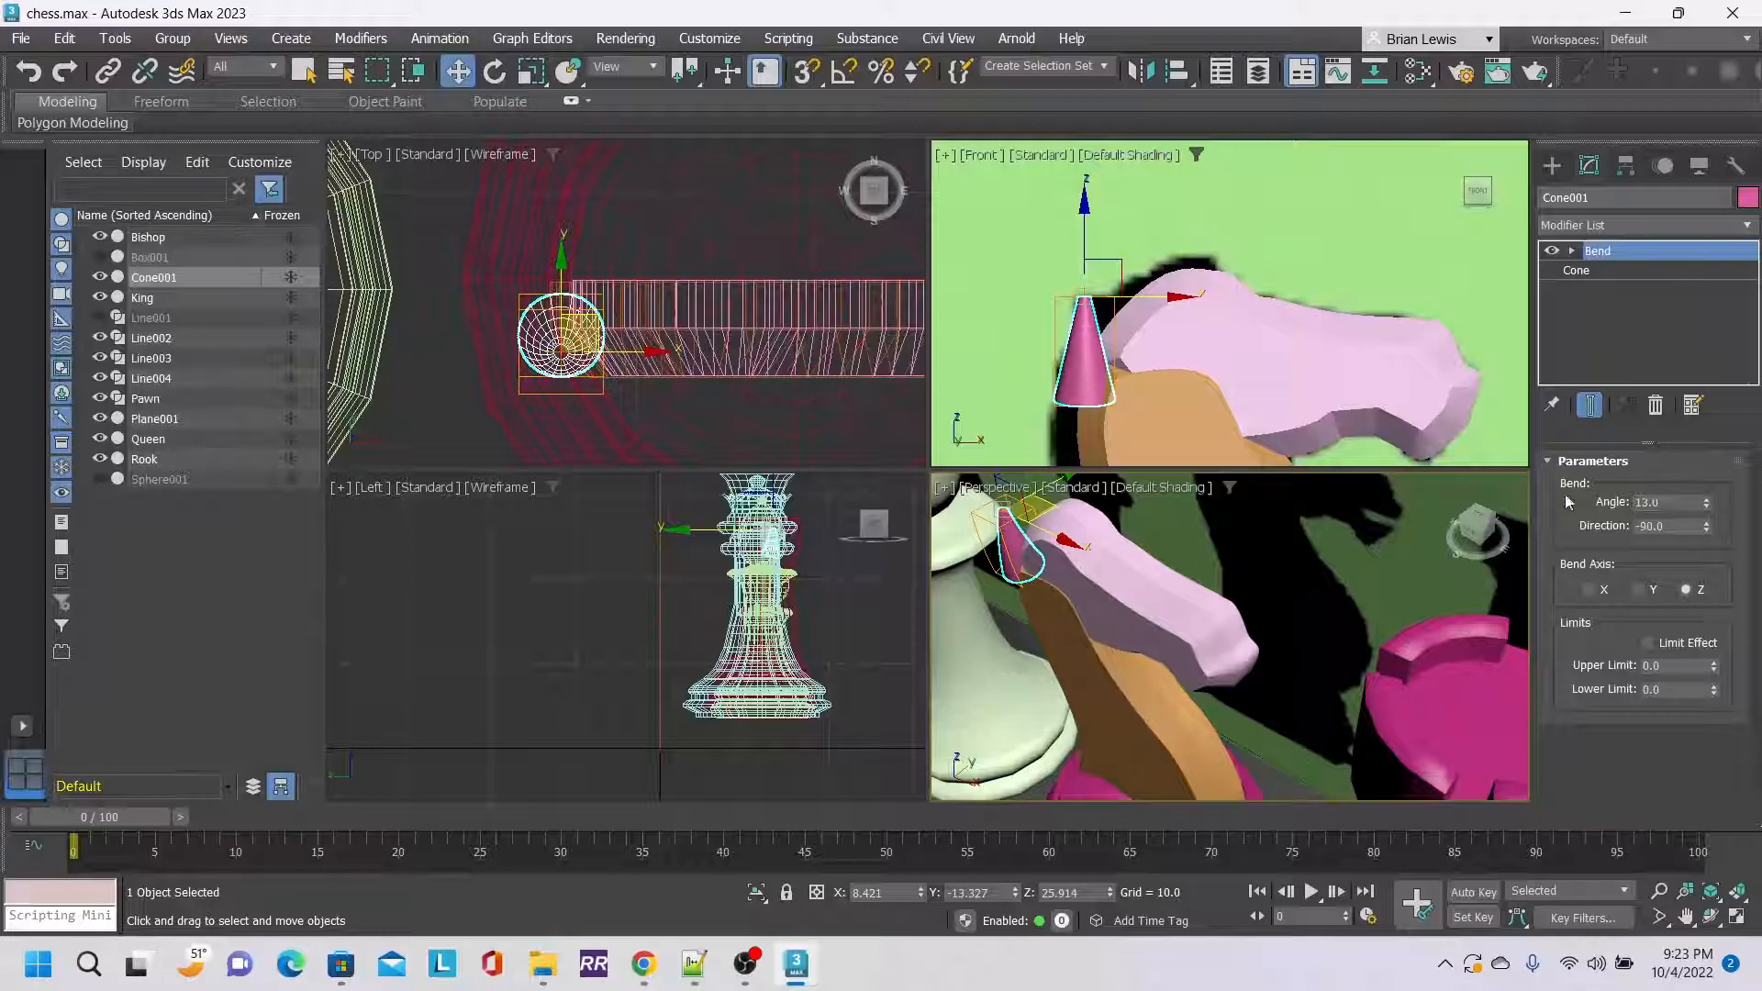
Rotate the bent cone about -53 degrees around Y in the Front view, and tilt it slightly off that plane.
{"action": "mouse_move", "coordinate": [1481, 522]}
{"action": "left_mouse_down"}
{"action": "mouse_move", "coordinate": [1437, 506]}
{"action": "mouse_move", "coordinate": [1492, 532]}
{"action": "left_mouse_up"}
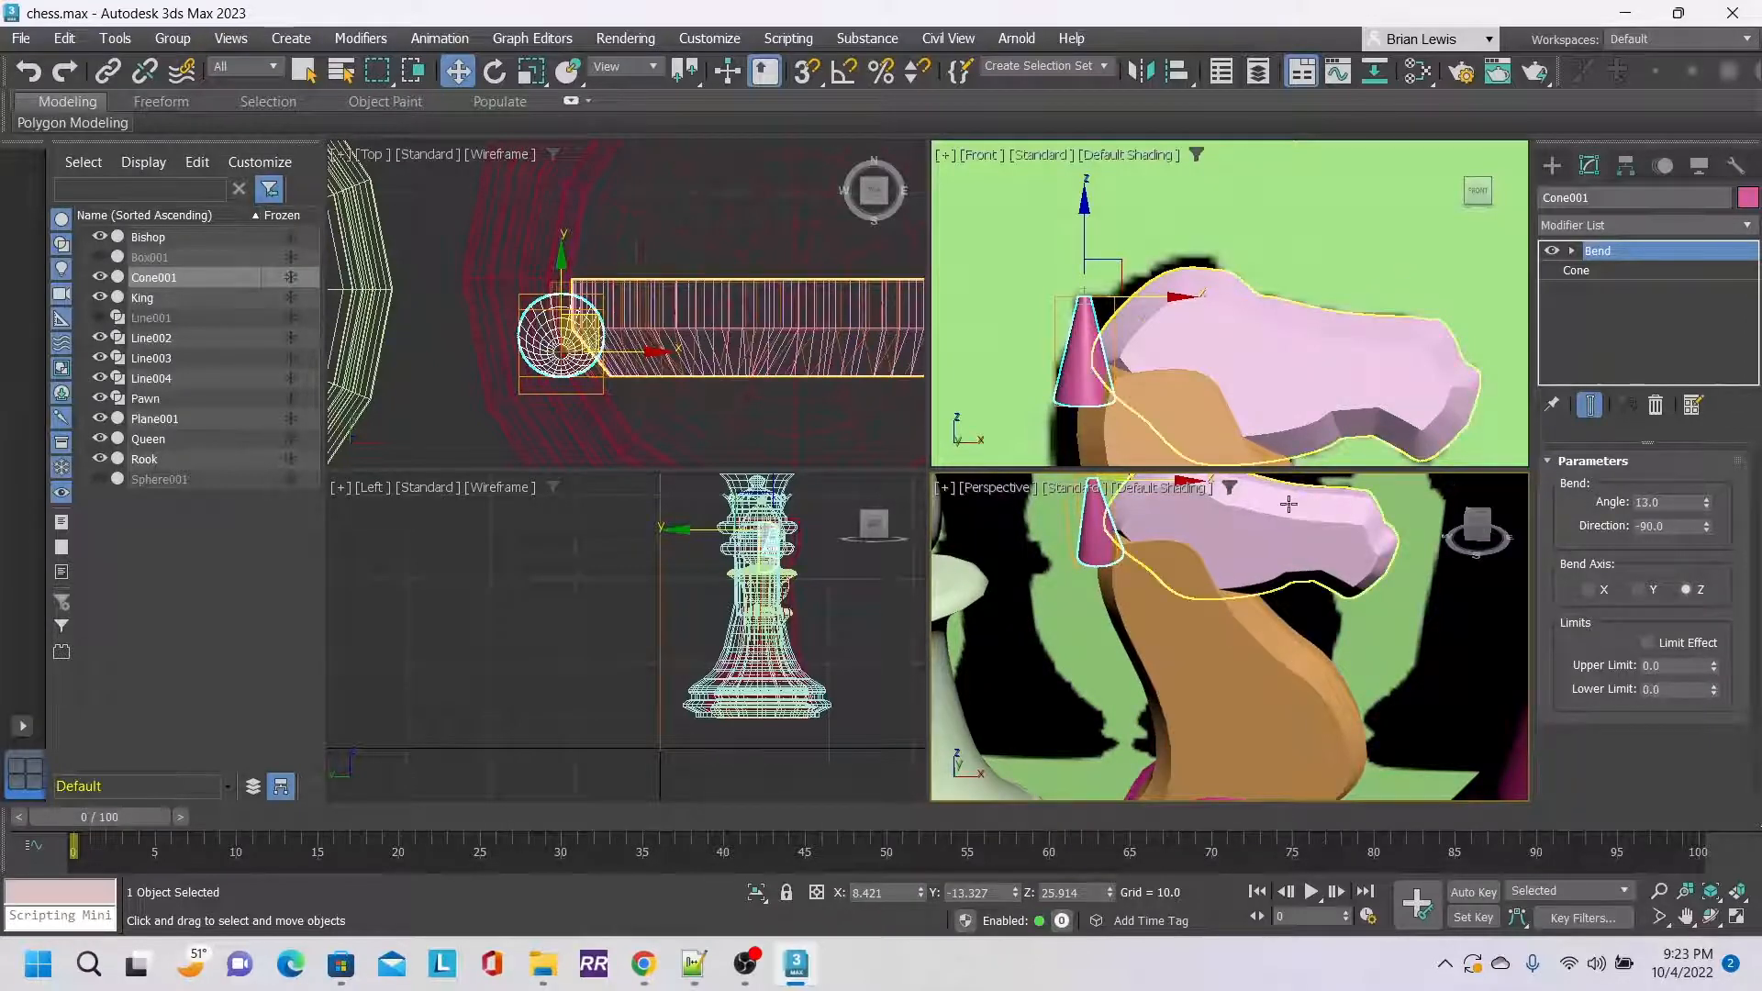
{"action": "left_click", "coordinate": [504, 82]}
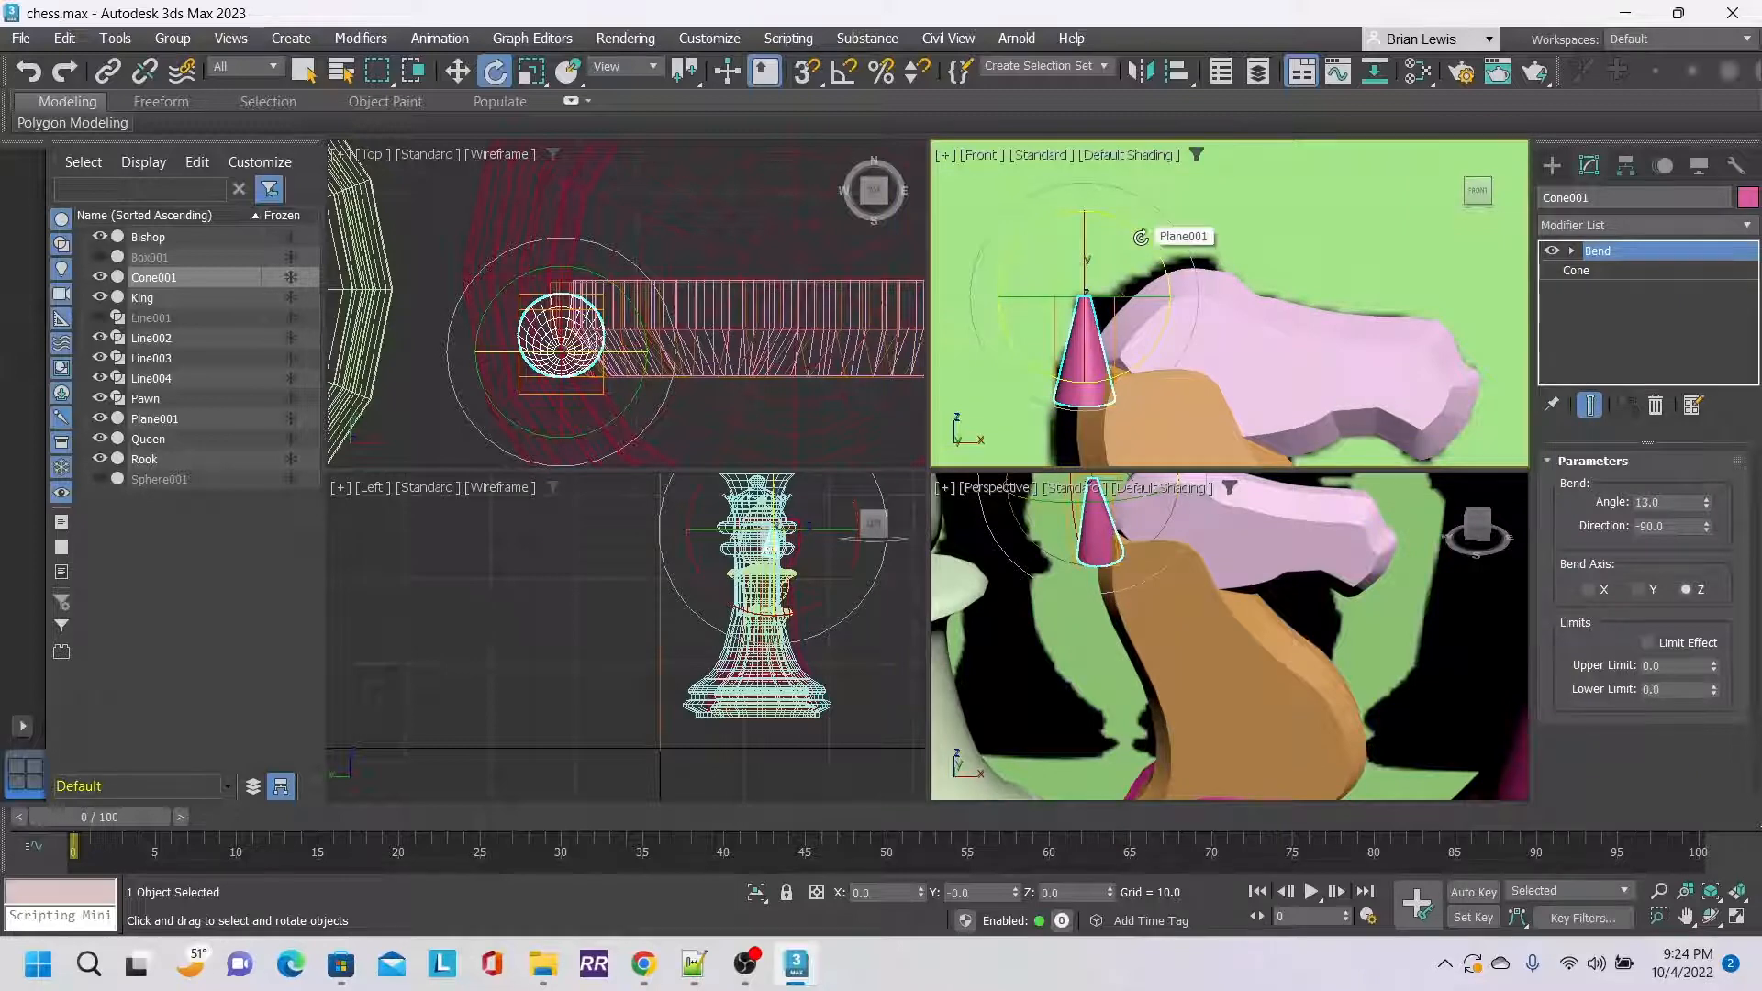
{"action": "left_click_drag", "start_coordinate": [1142, 237], "coordinate": [1046, 202]}
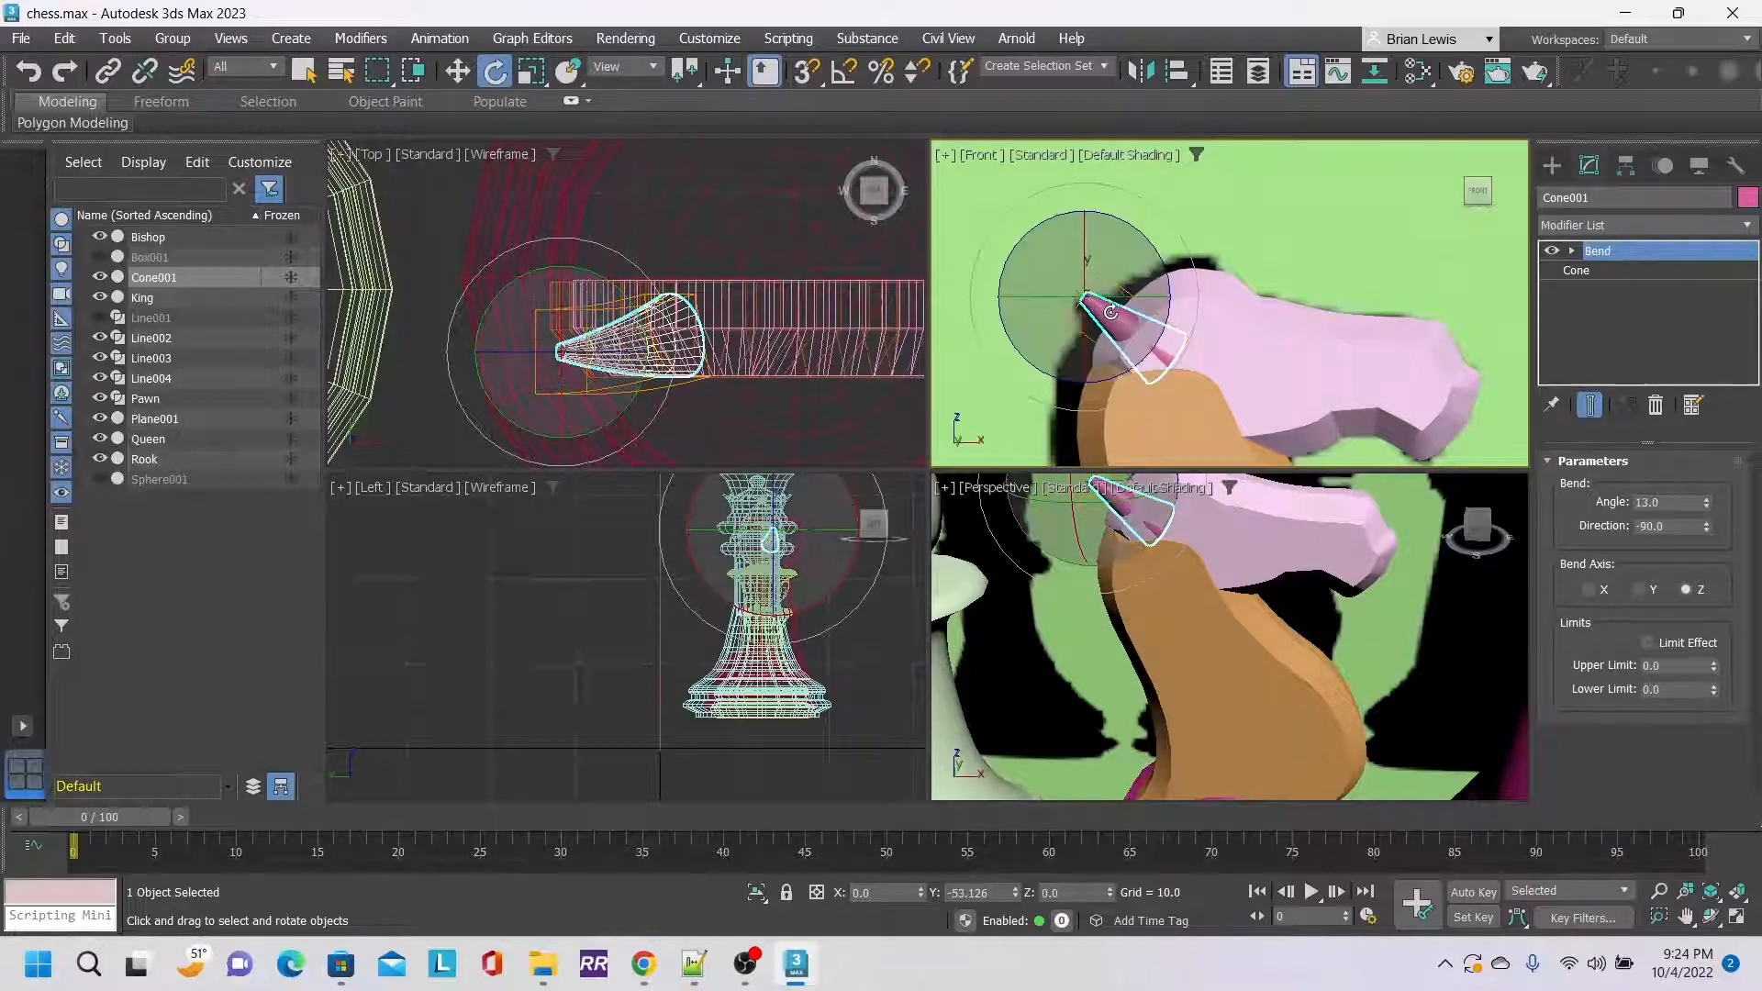
{"action": "left_click_drag", "start_coordinate": [1111, 314], "coordinate": [1115, 317]}
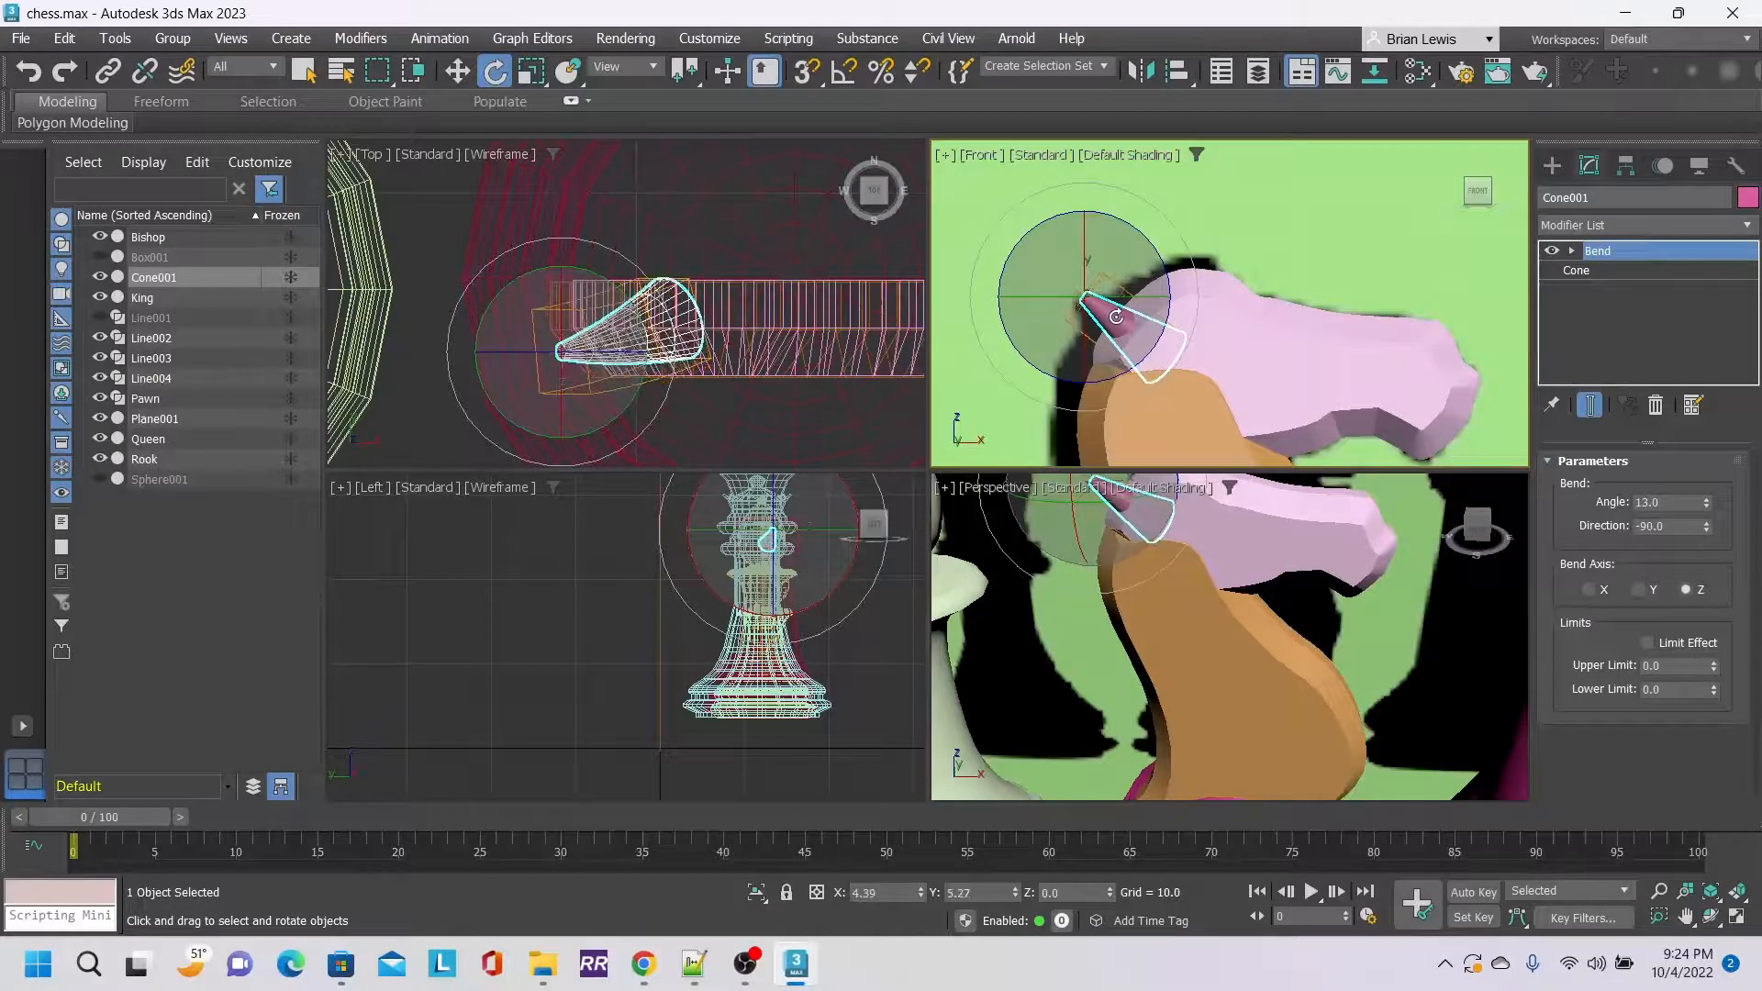
Move the cone outward from the knight's head in the Top view, to about X 8.33 and Y -13.98.
{"action": "left_click", "coordinate": [464, 78]}
{"action": "middle_click_drag", "start_coordinate": [656, 323], "coordinate": [629, 287]}
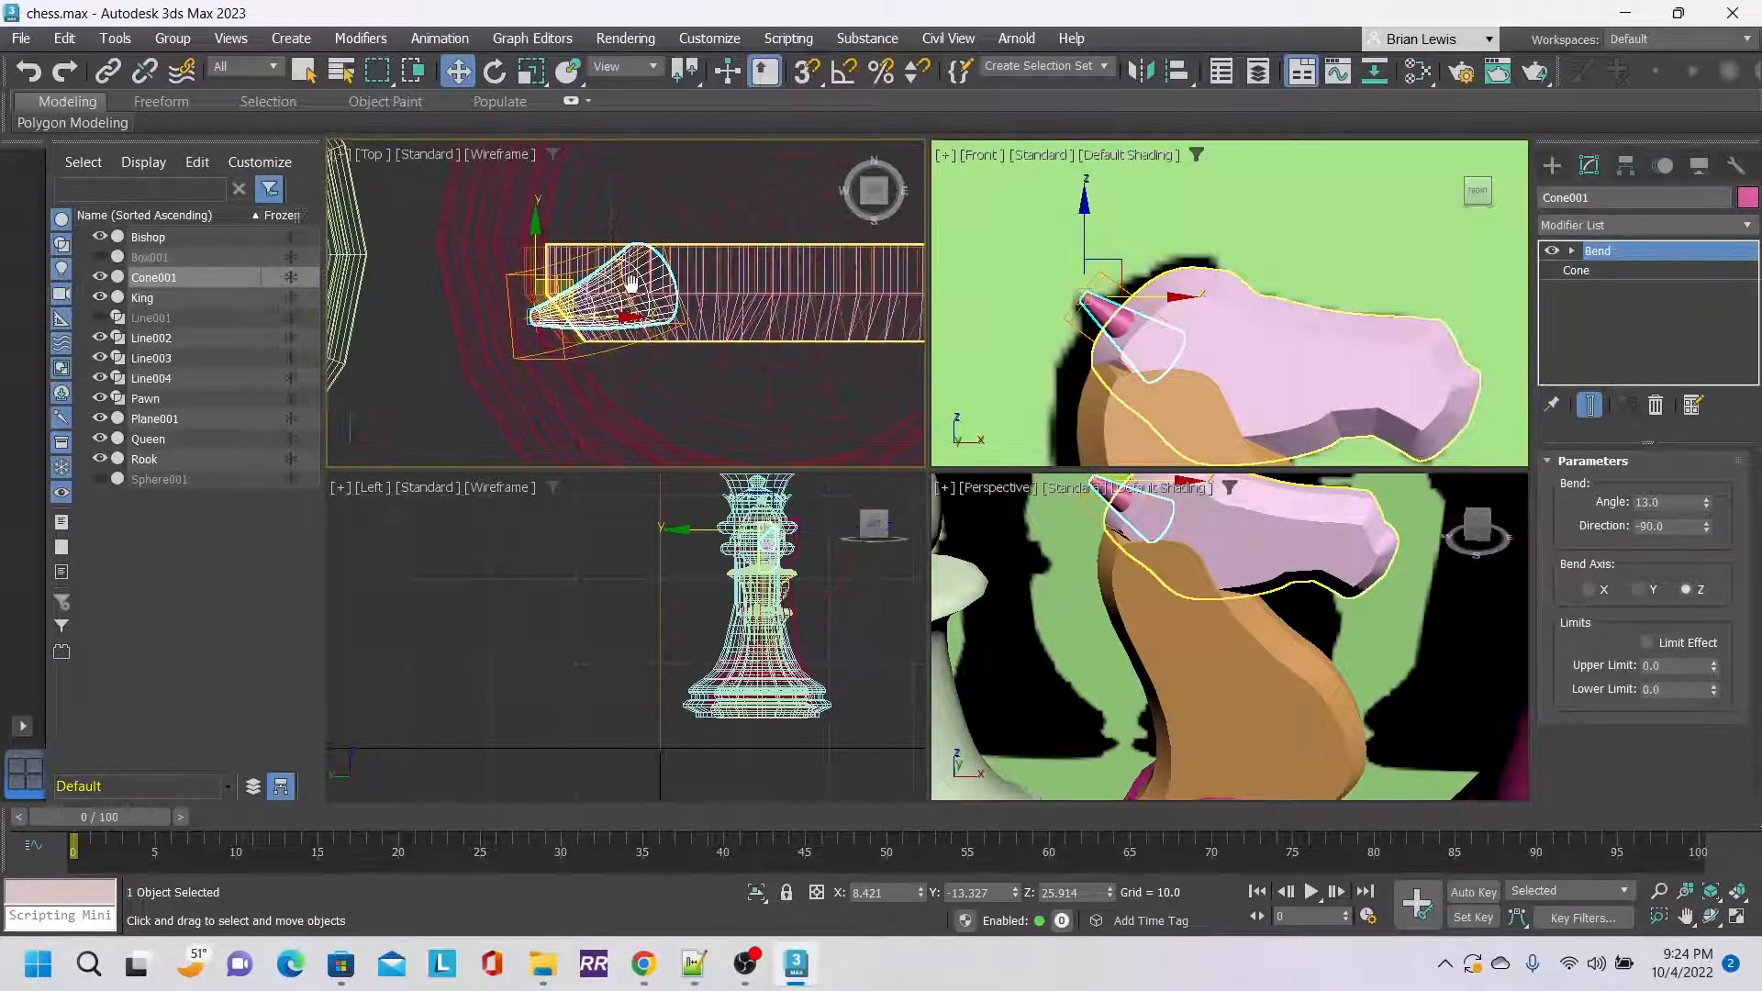
{"action": "left_click_drag", "start_coordinate": [532, 229], "coordinate": [534, 260]}
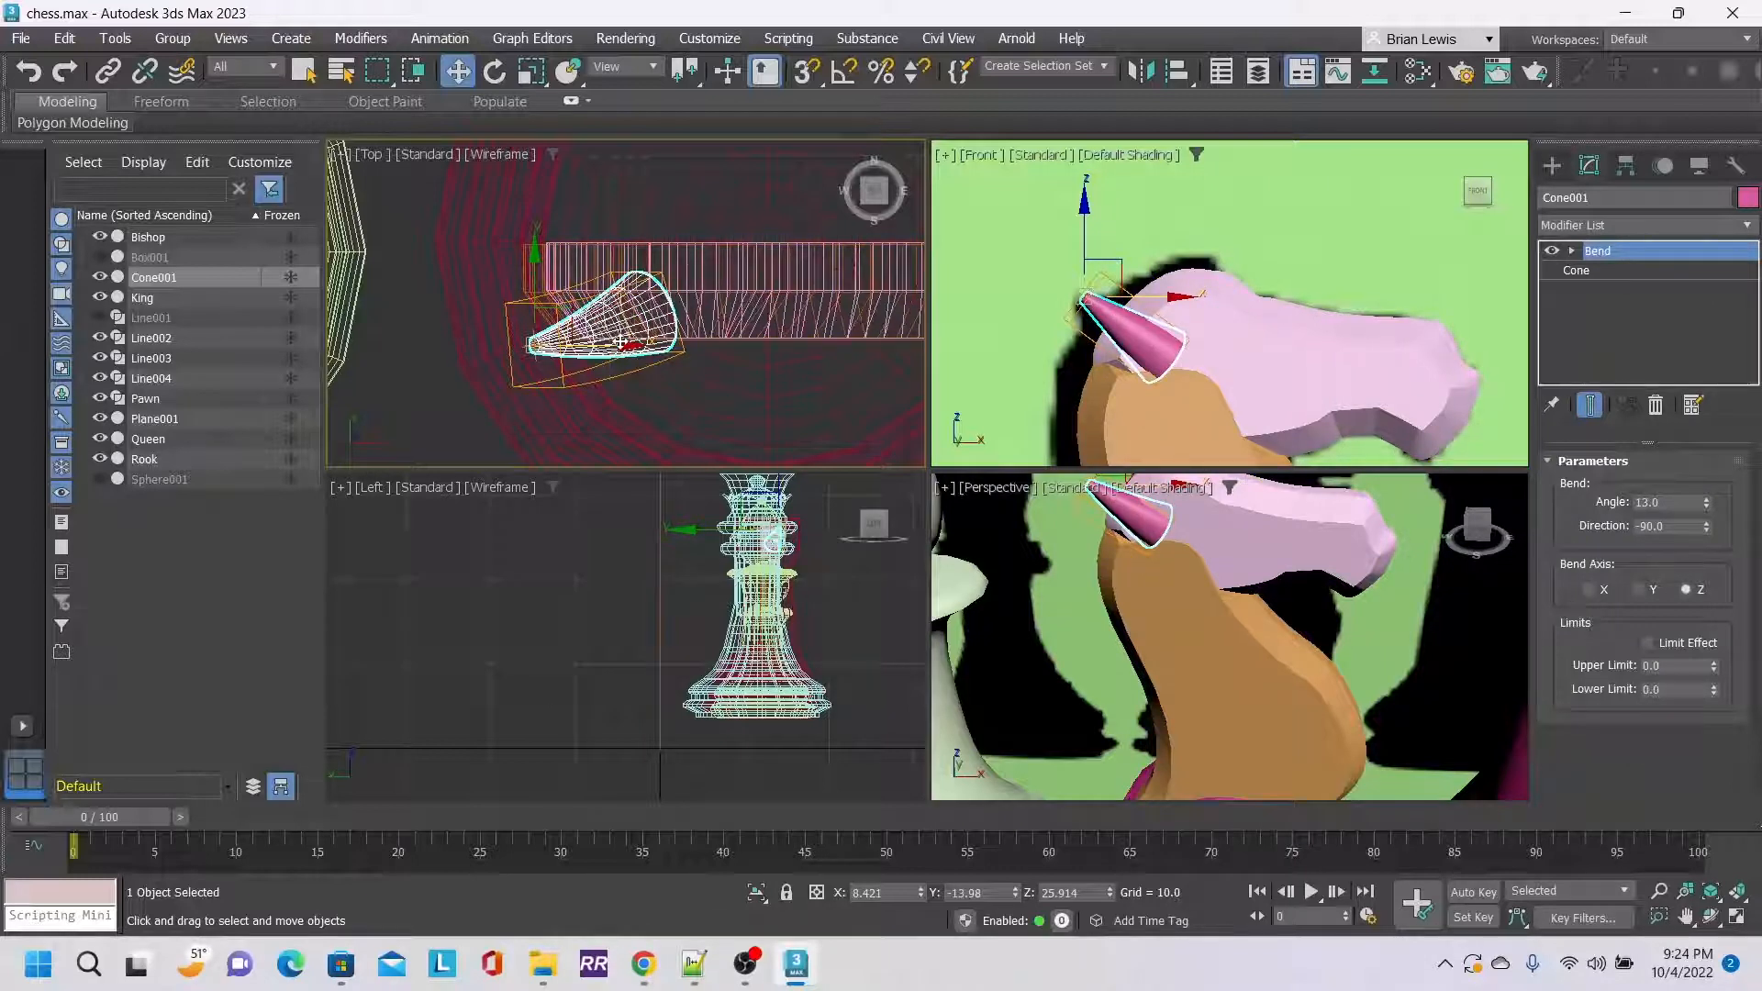
{"action": "left_click_drag", "start_coordinate": [620, 342], "coordinate": [615, 342]}
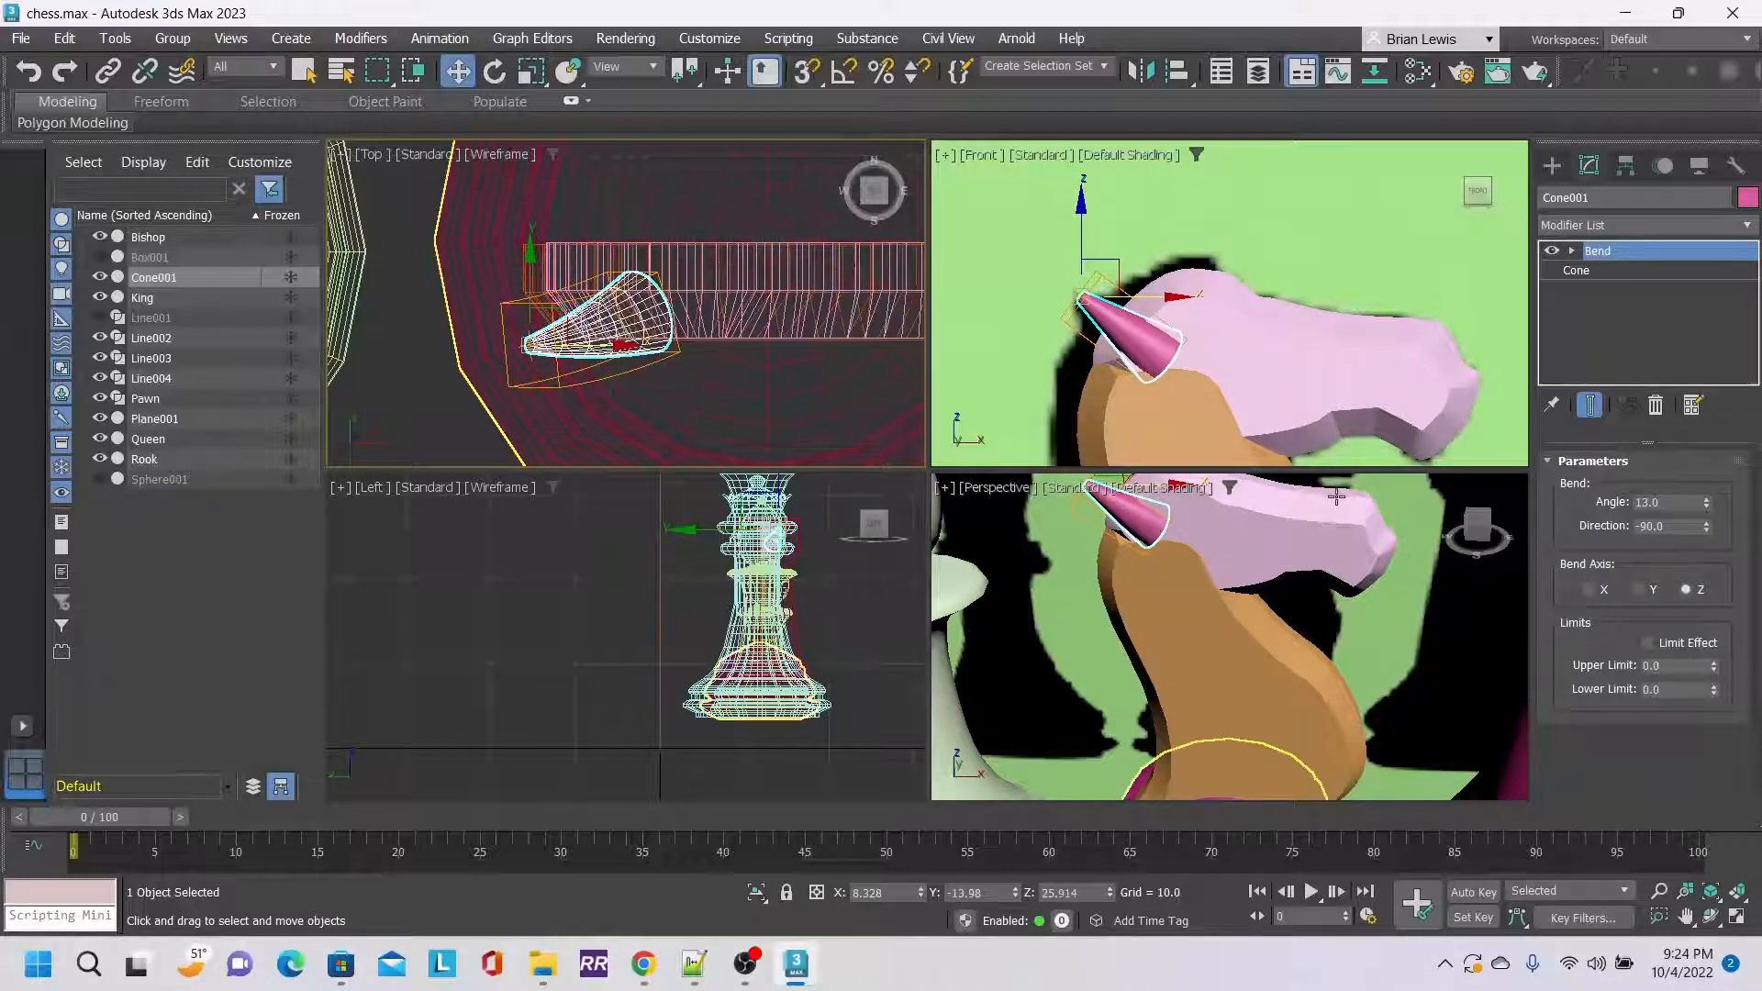
Set the base cone's Radius 1 to 0.265 and Radius 2 to 1.015.
{"action": "left_click", "coordinate": [1655, 271]}
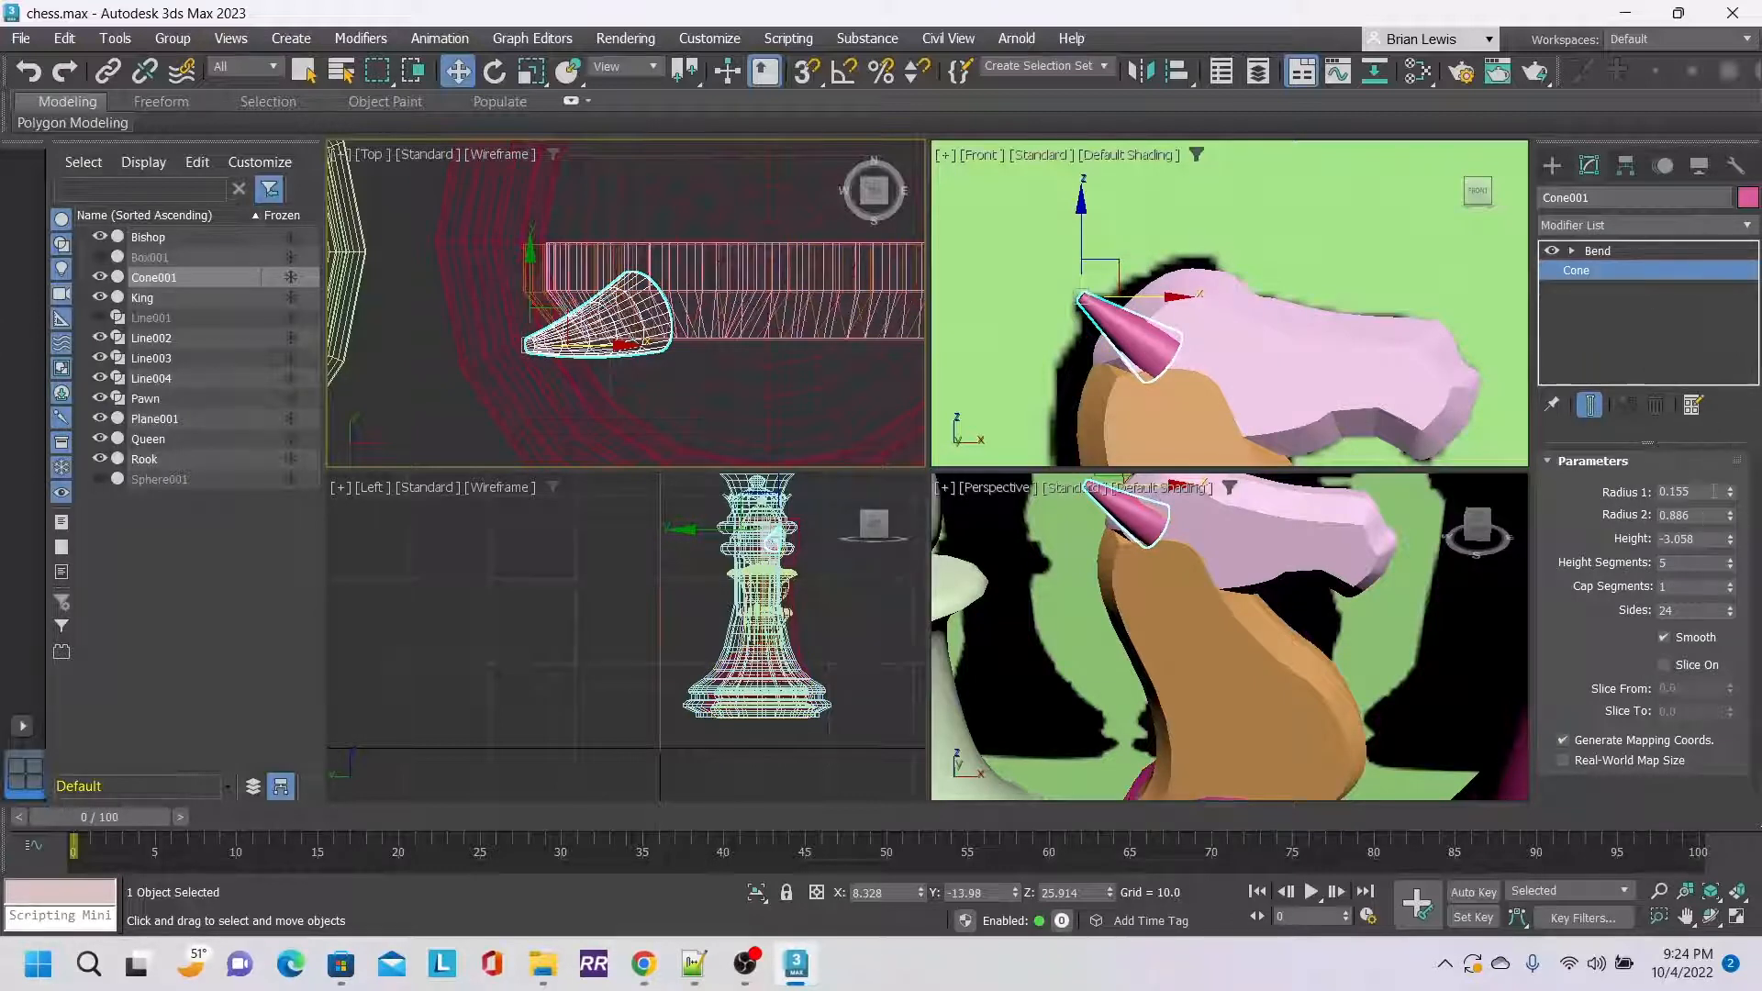
{"action": "left_click_drag", "start_coordinate": [1734, 496], "coordinate": [1735, 516]}
{"action": "left_click_drag", "start_coordinate": [1734, 519], "coordinate": [1733, 524]}
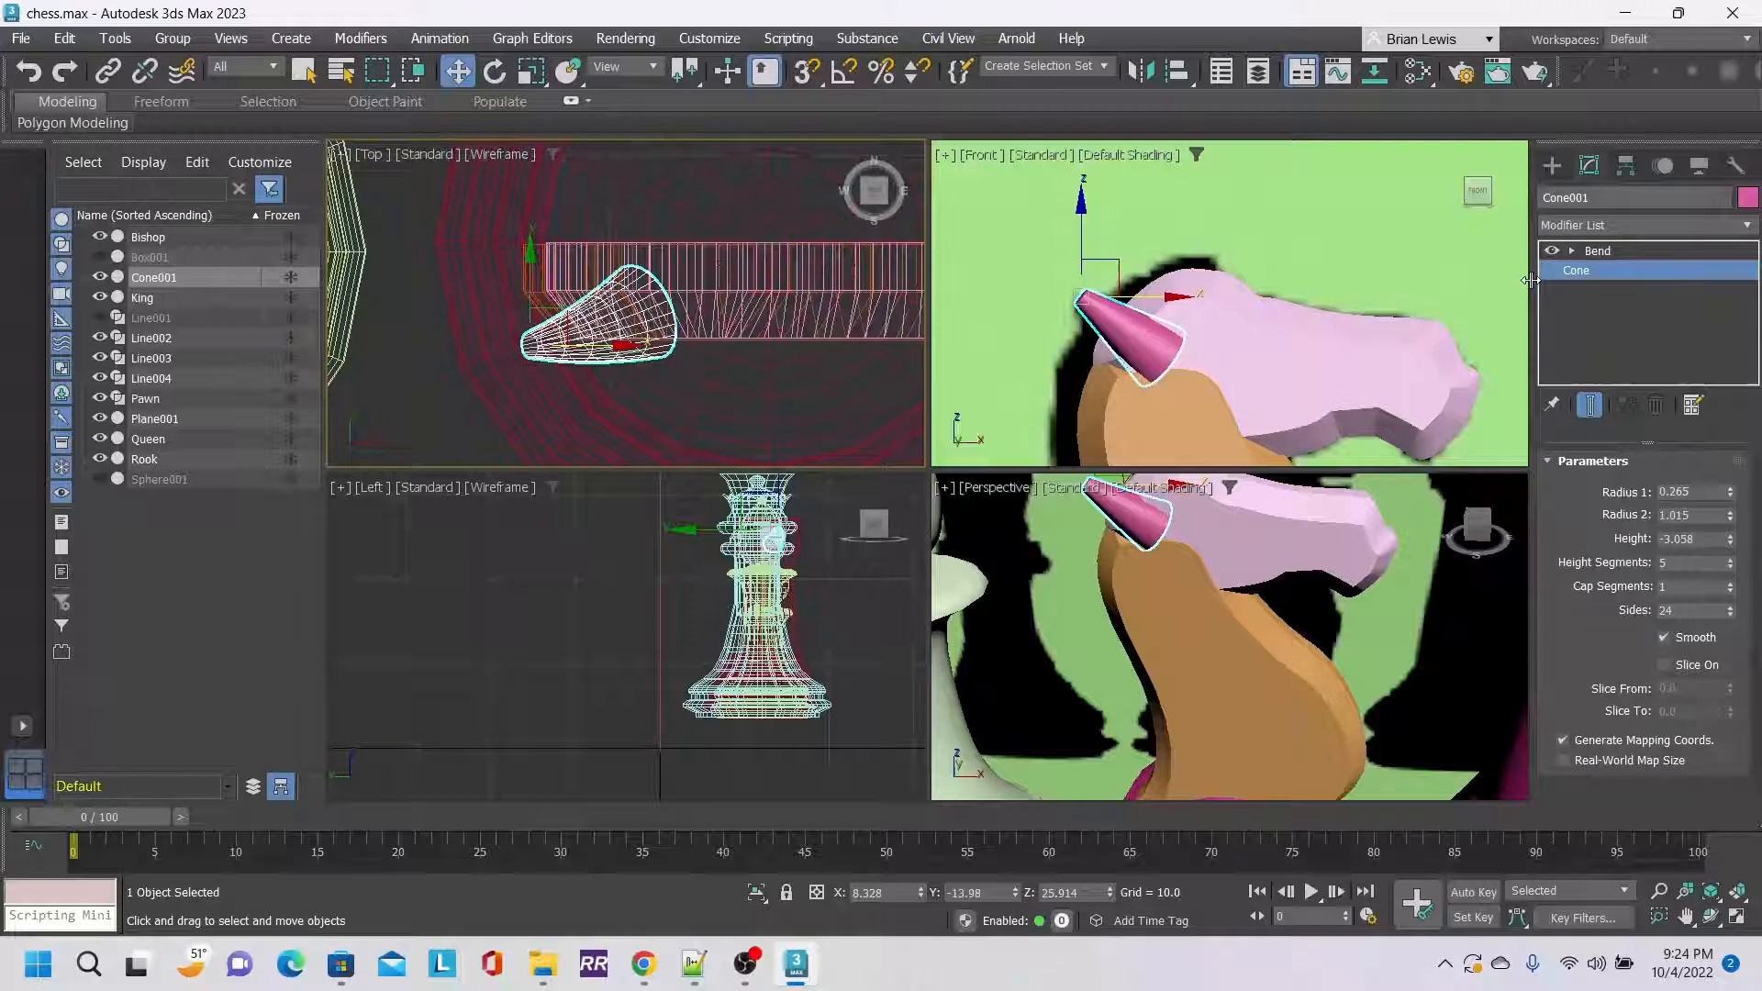
Add an Edit Poly modifier above the cone's Bend and enter vertex editing.
{"action": "left_click", "coordinate": [1711, 257]}
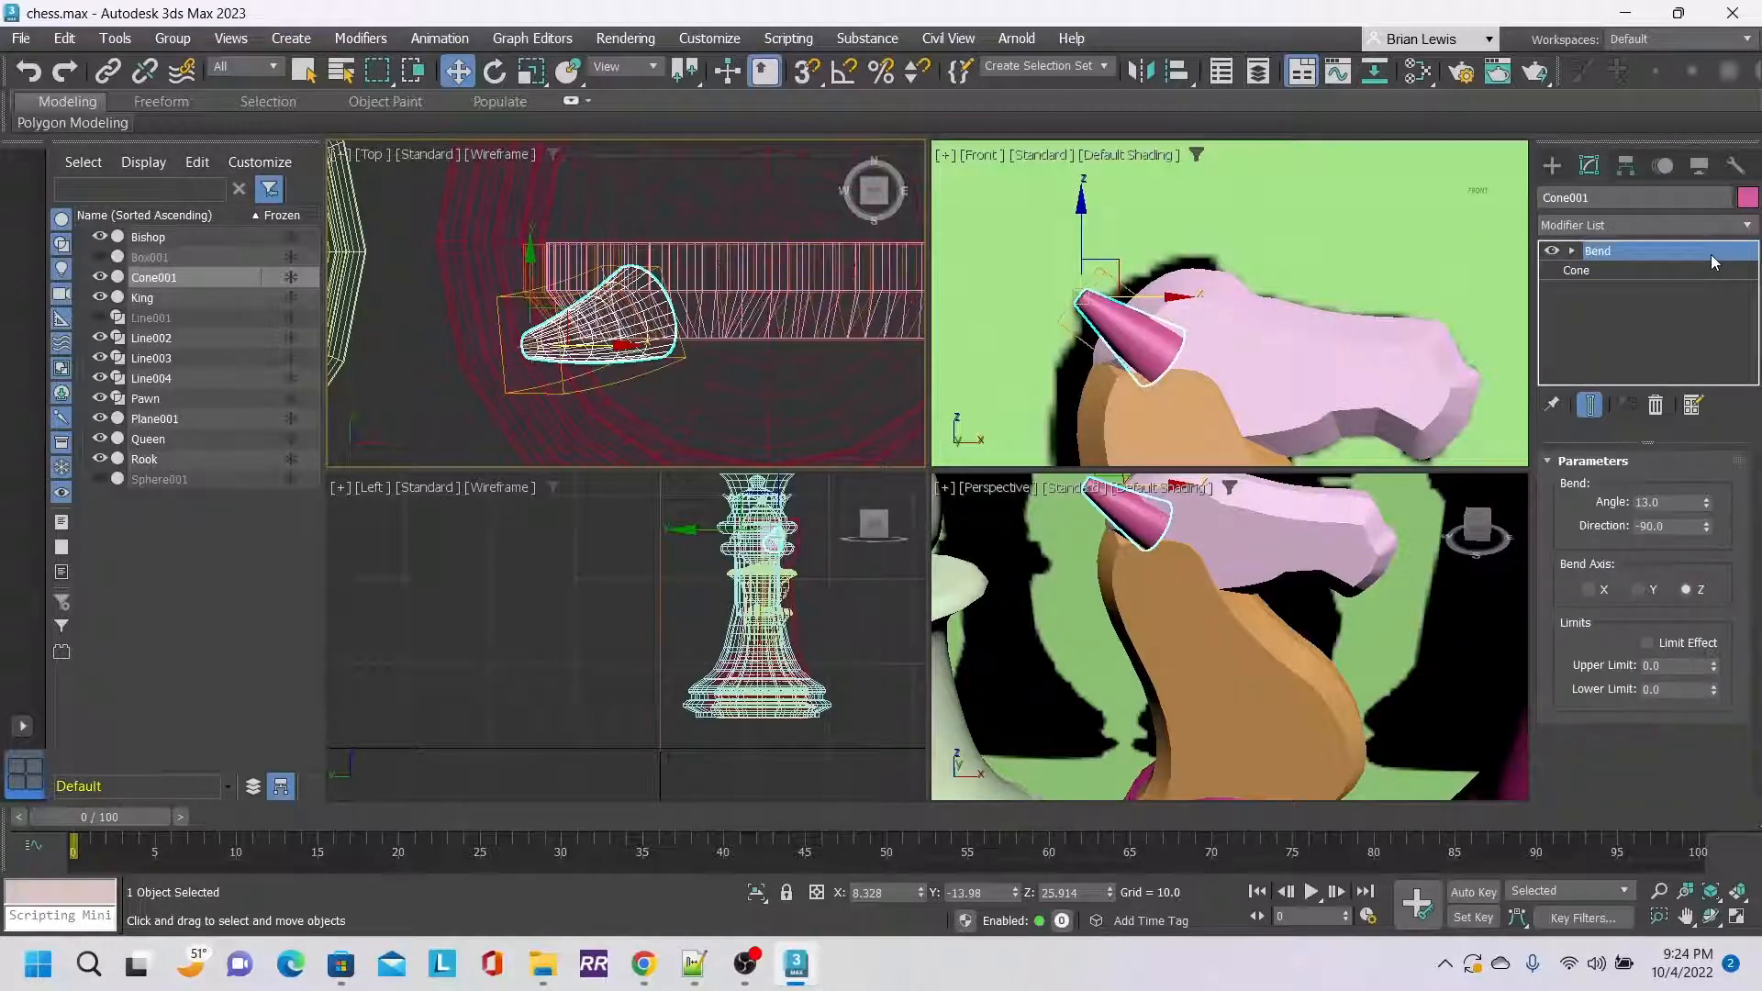
{"action": "left_click", "coordinate": [1747, 224]}
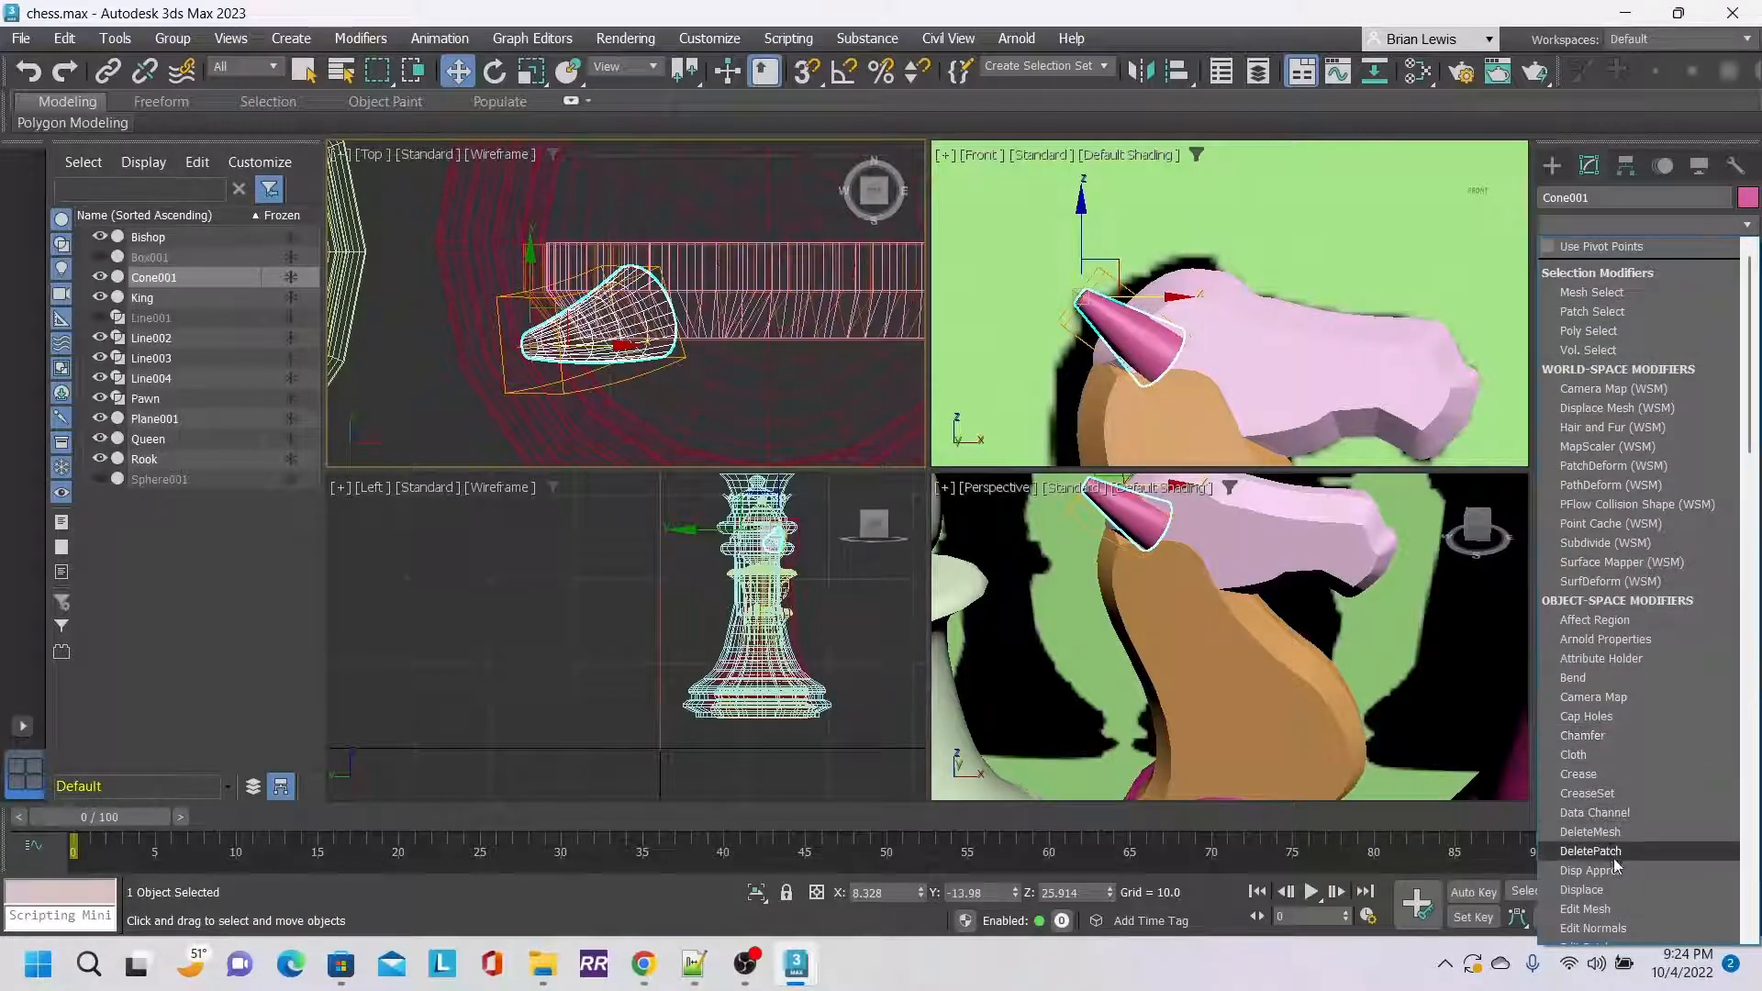
{"action": "scroll", "coordinate": [1639, 832], "scroll_direction": "down", "scroll_amount": 3}
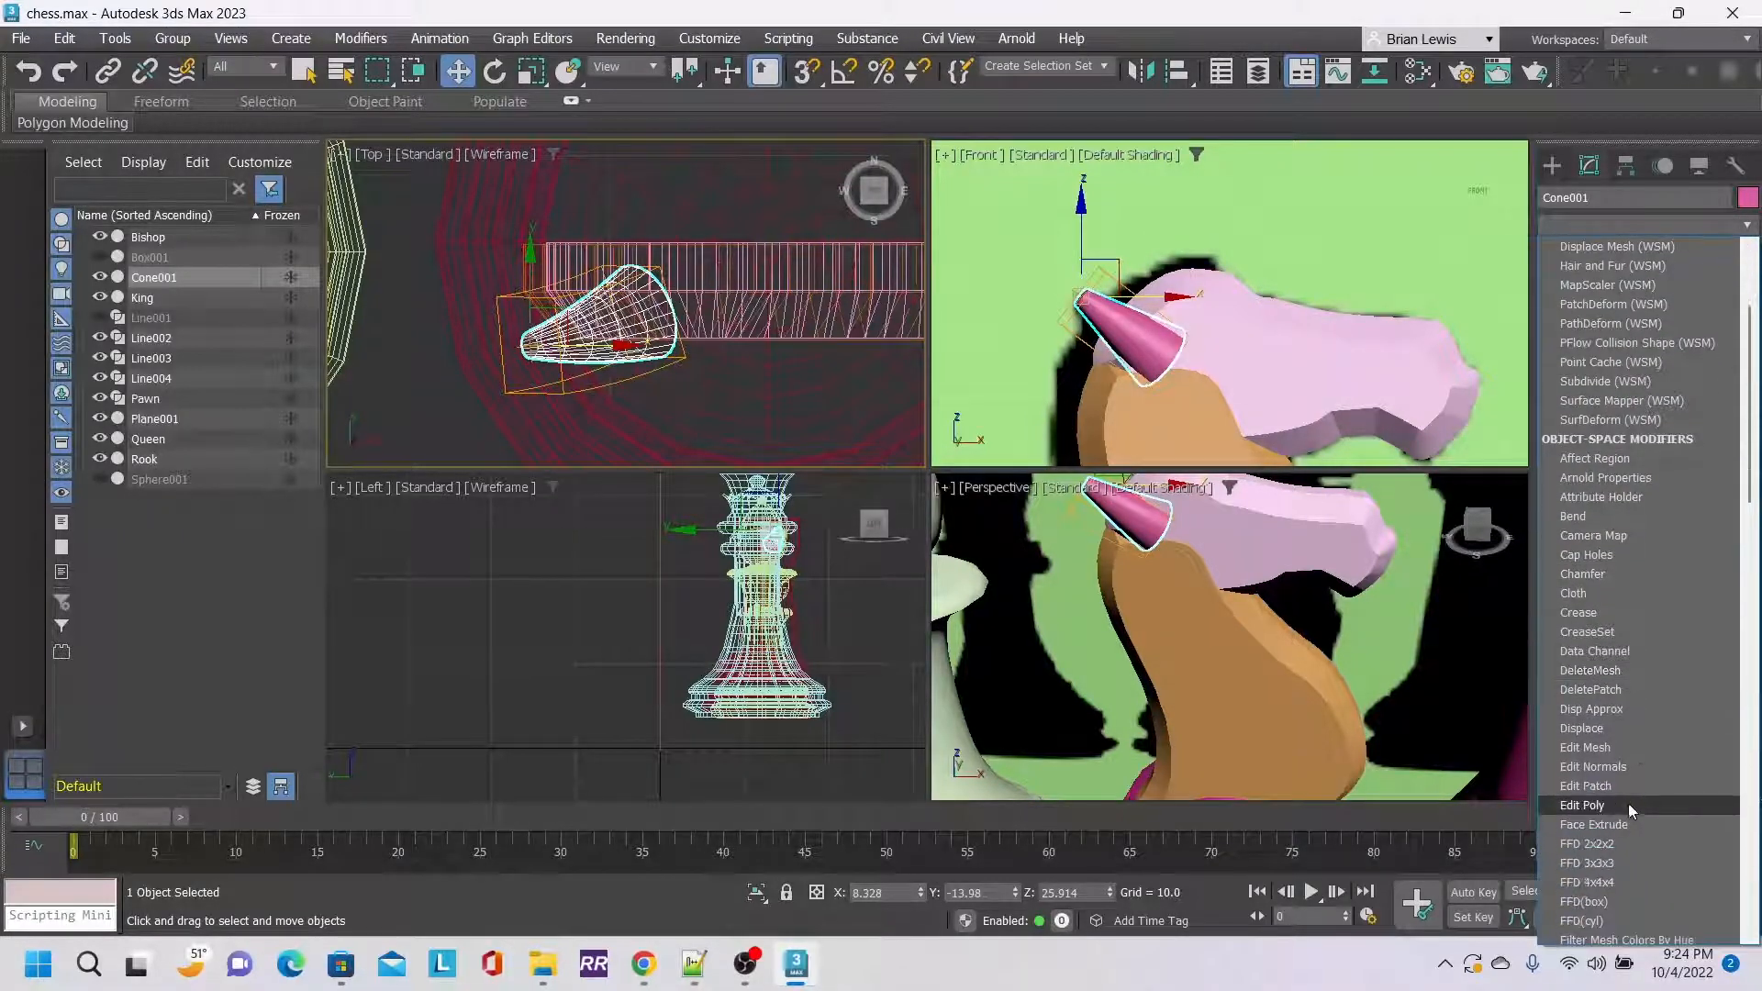
{"action": "left_click", "coordinate": [1628, 806]}
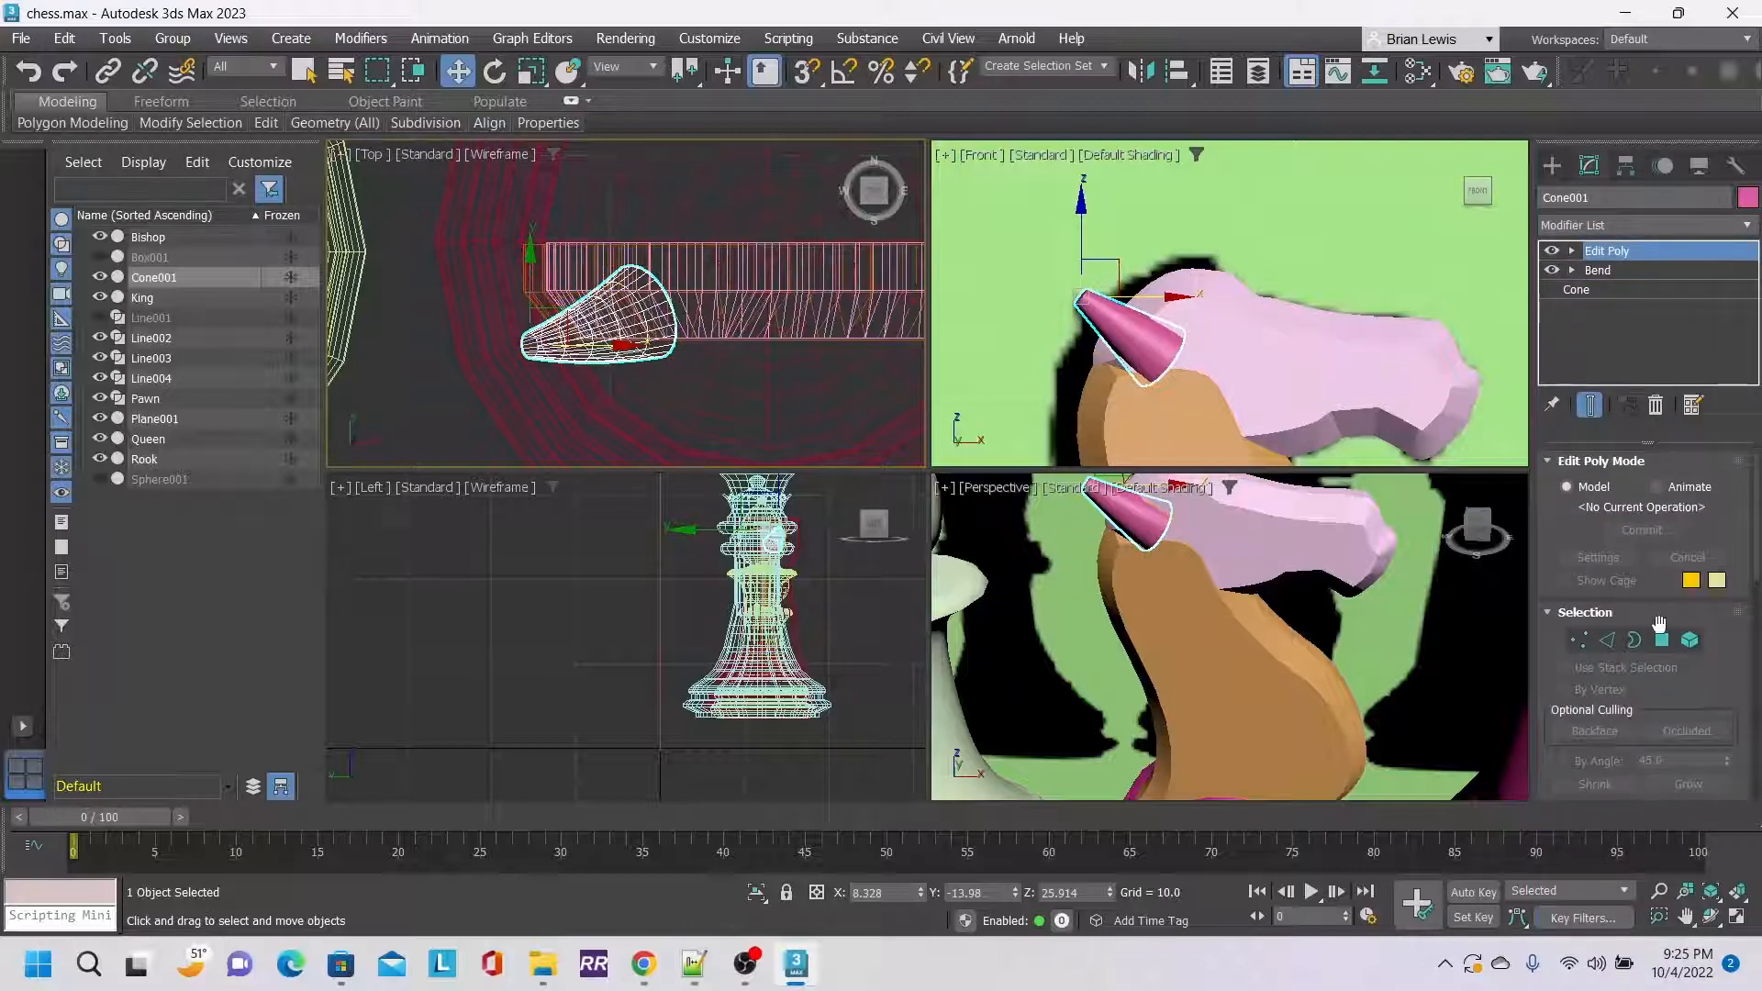
{"action": "left_click", "coordinate": [1579, 640]}
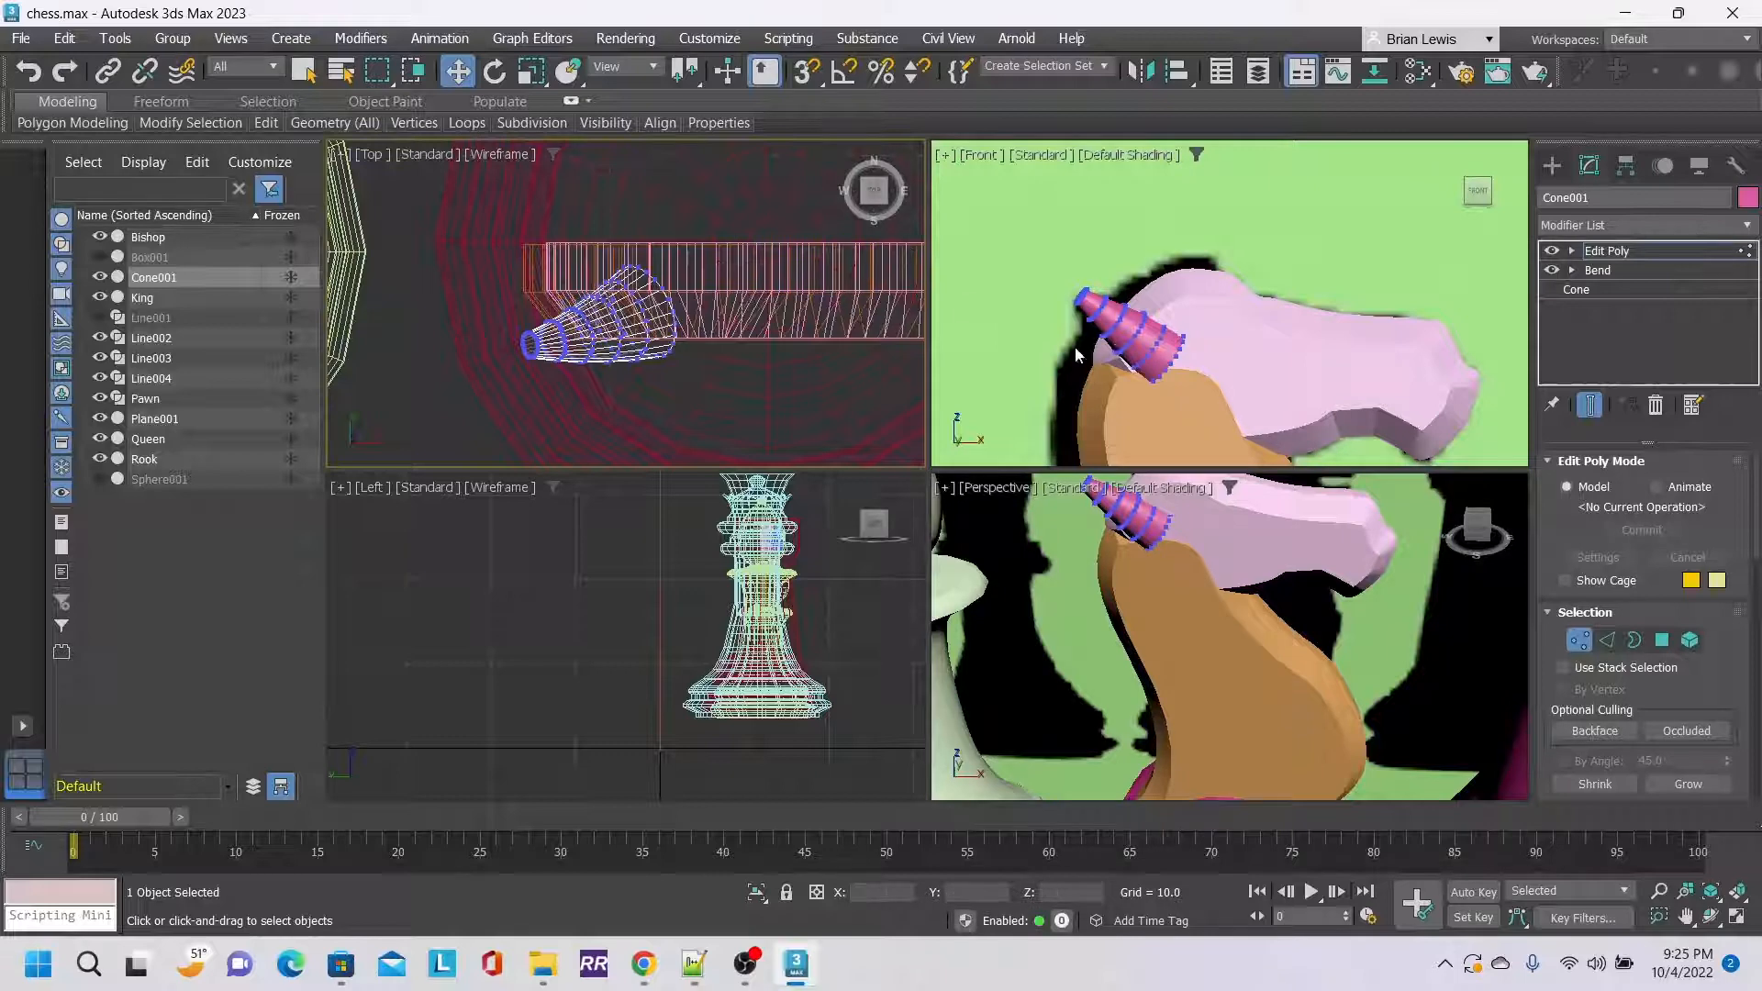
Select the row of four vertices running lengthwise along the middle of the cone's front side.
{"action": "scroll", "coordinate": [1121, 342], "scroll_direction": "up", "scroll_amount": 2}
{"action": "scroll", "coordinate": [1121, 343], "scroll_direction": "up", "scroll_amount": 3}
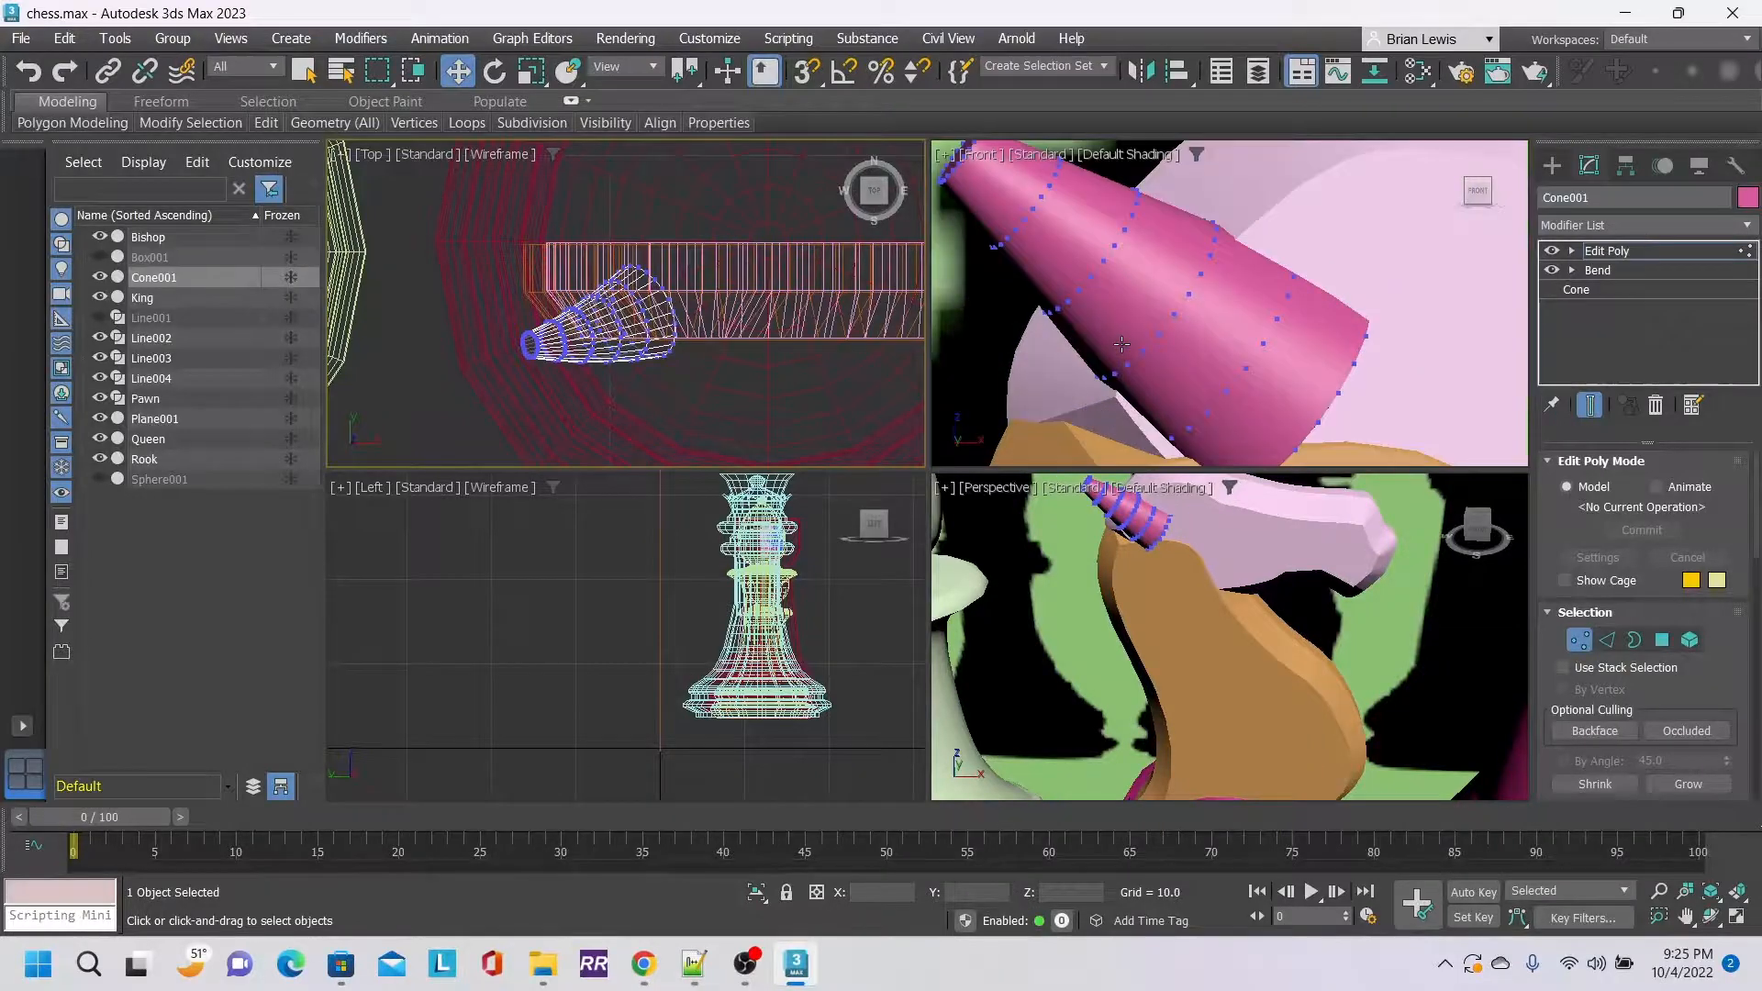
{"action": "left_click", "coordinate": [1317, 422]}
{"action": "left_click", "coordinate": [1247, 367], "text": "ctrl"}
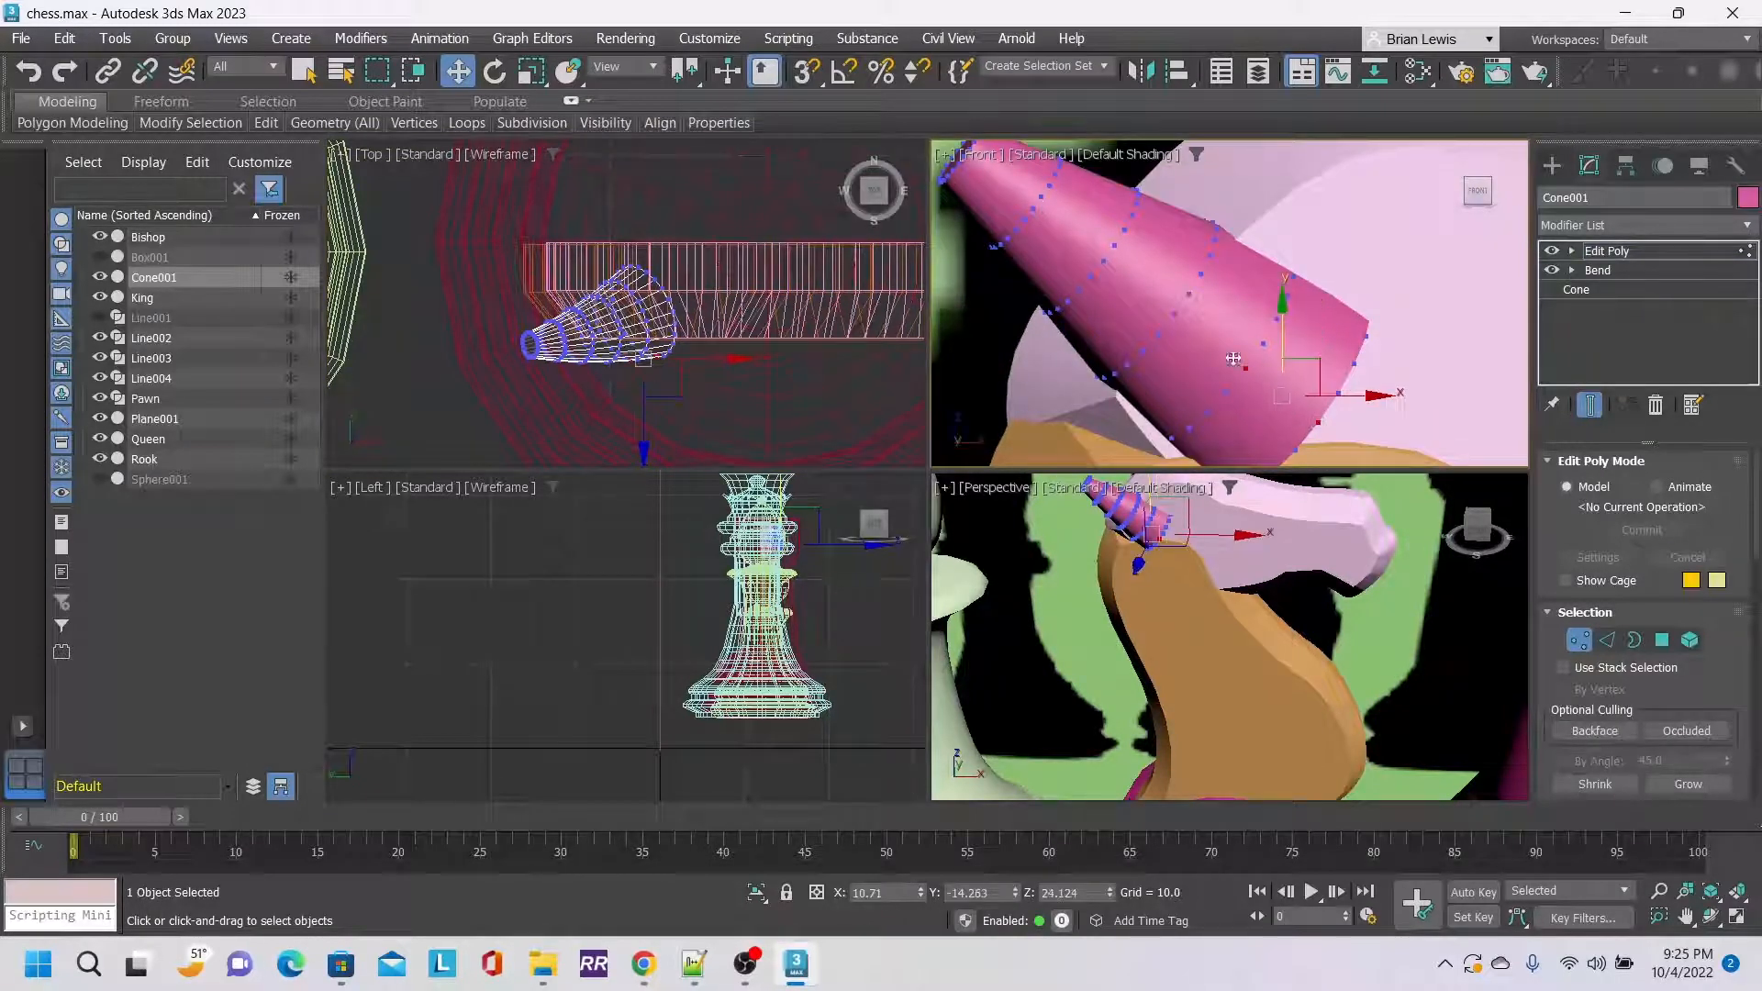
{"action": "left_click", "coordinate": [1175, 314], "text": "ctrl"}
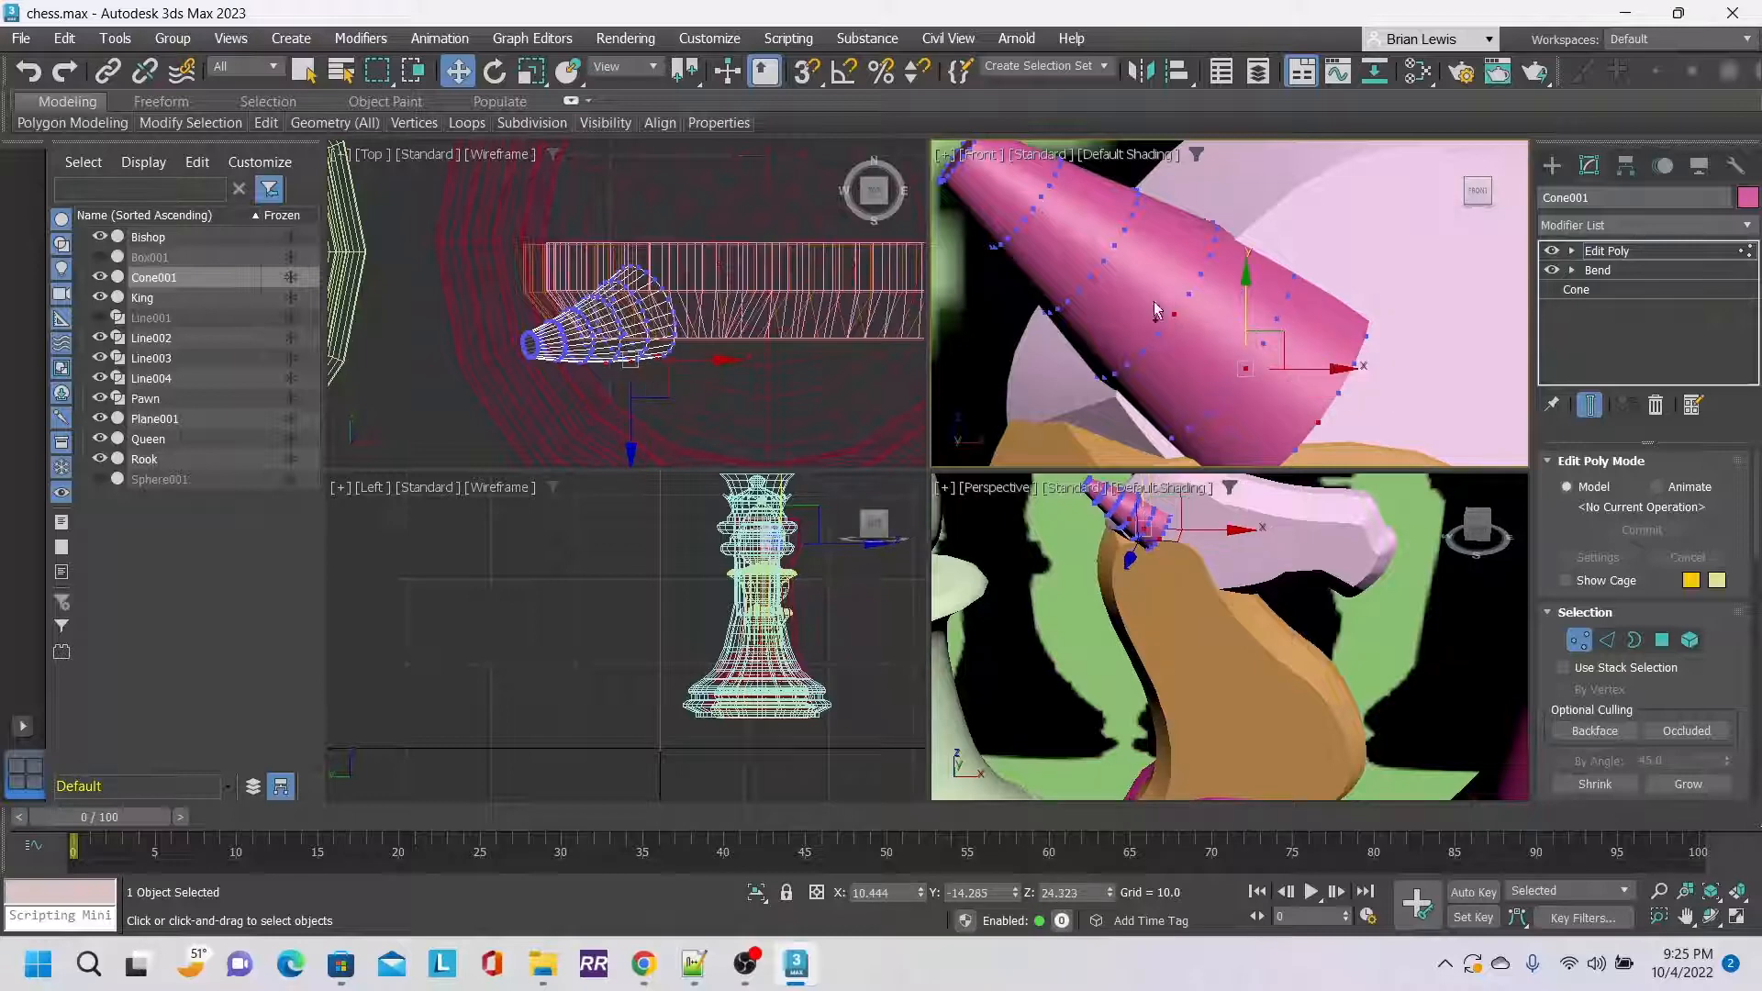
{"action": "left_click", "coordinate": [1105, 261], "text": "ctrl"}
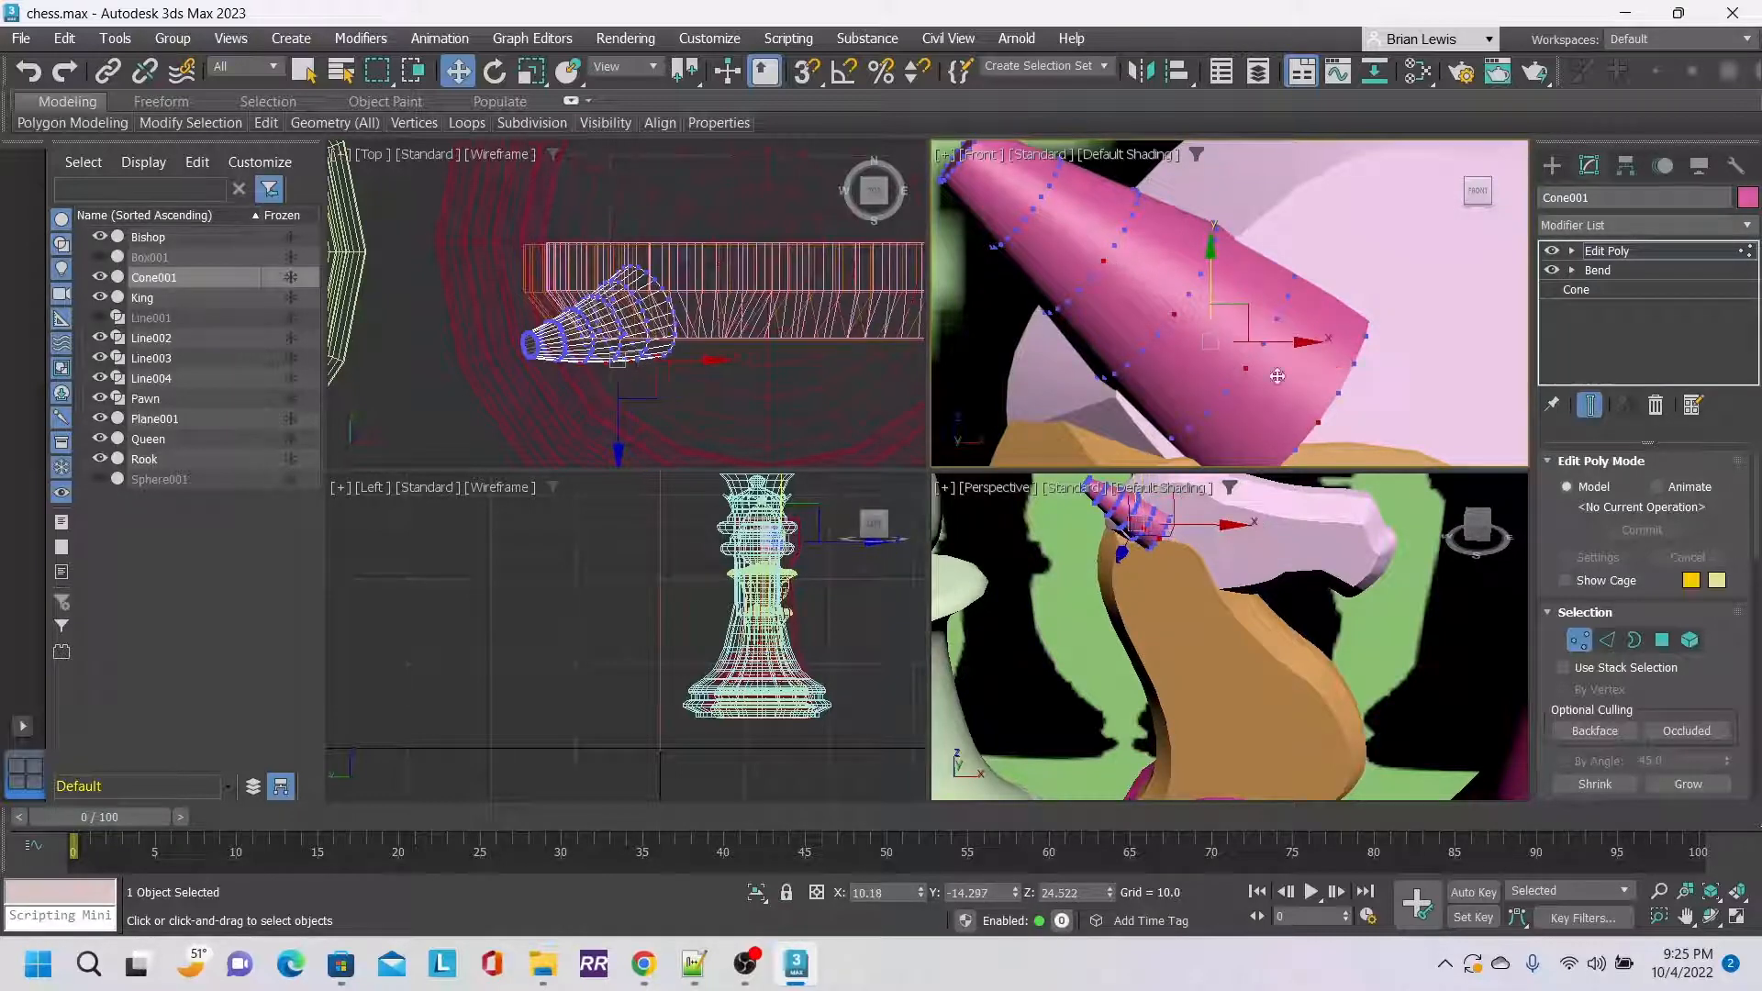
{"action": "scroll", "coordinate": [1366, 314], "scroll_direction": "down", "scroll_amount": 3}
{"action": "middle_click_drag", "start_coordinate": [1390, 347], "coordinate": [1307, 343]}
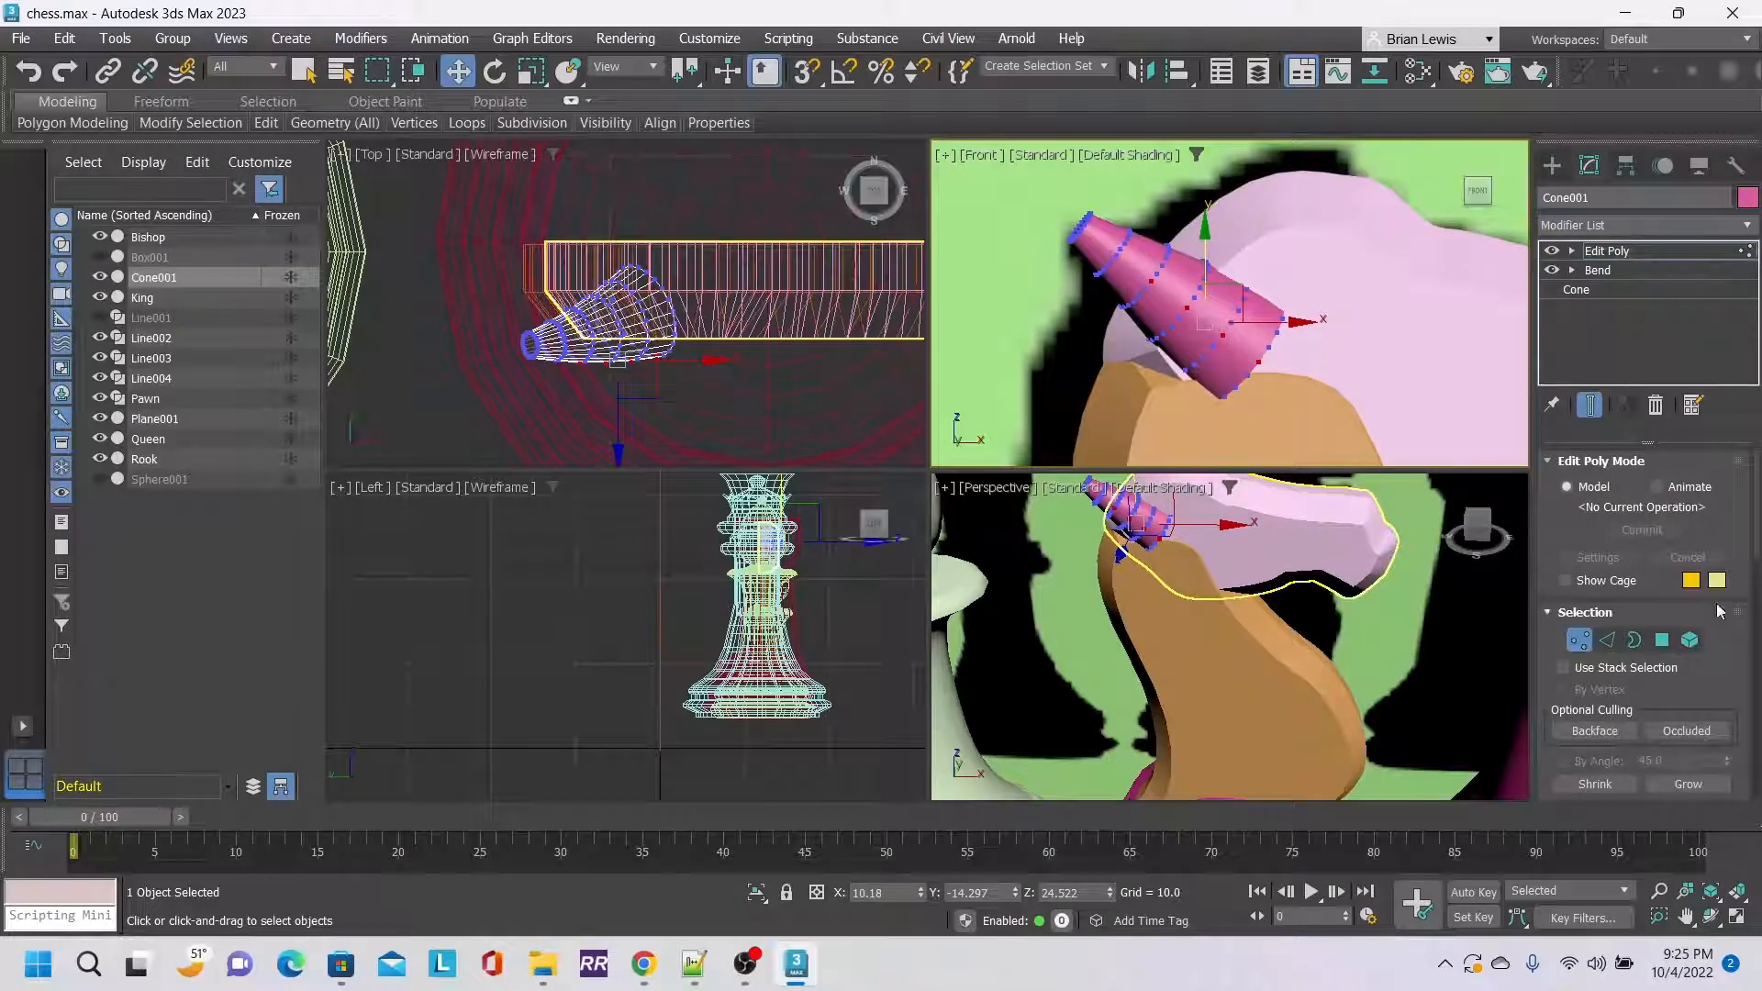
Turn on Soft Selection with a falloff of 0.6 and push the selected vertices inward in the Top view, to about Y -14.05.
{"action": "scroll", "coordinate": [1716, 603], "scroll_direction": "down", "scroll_amount": 6}
{"action": "scroll", "coordinate": [1716, 603], "scroll_direction": "down", "scroll_amount": 4}
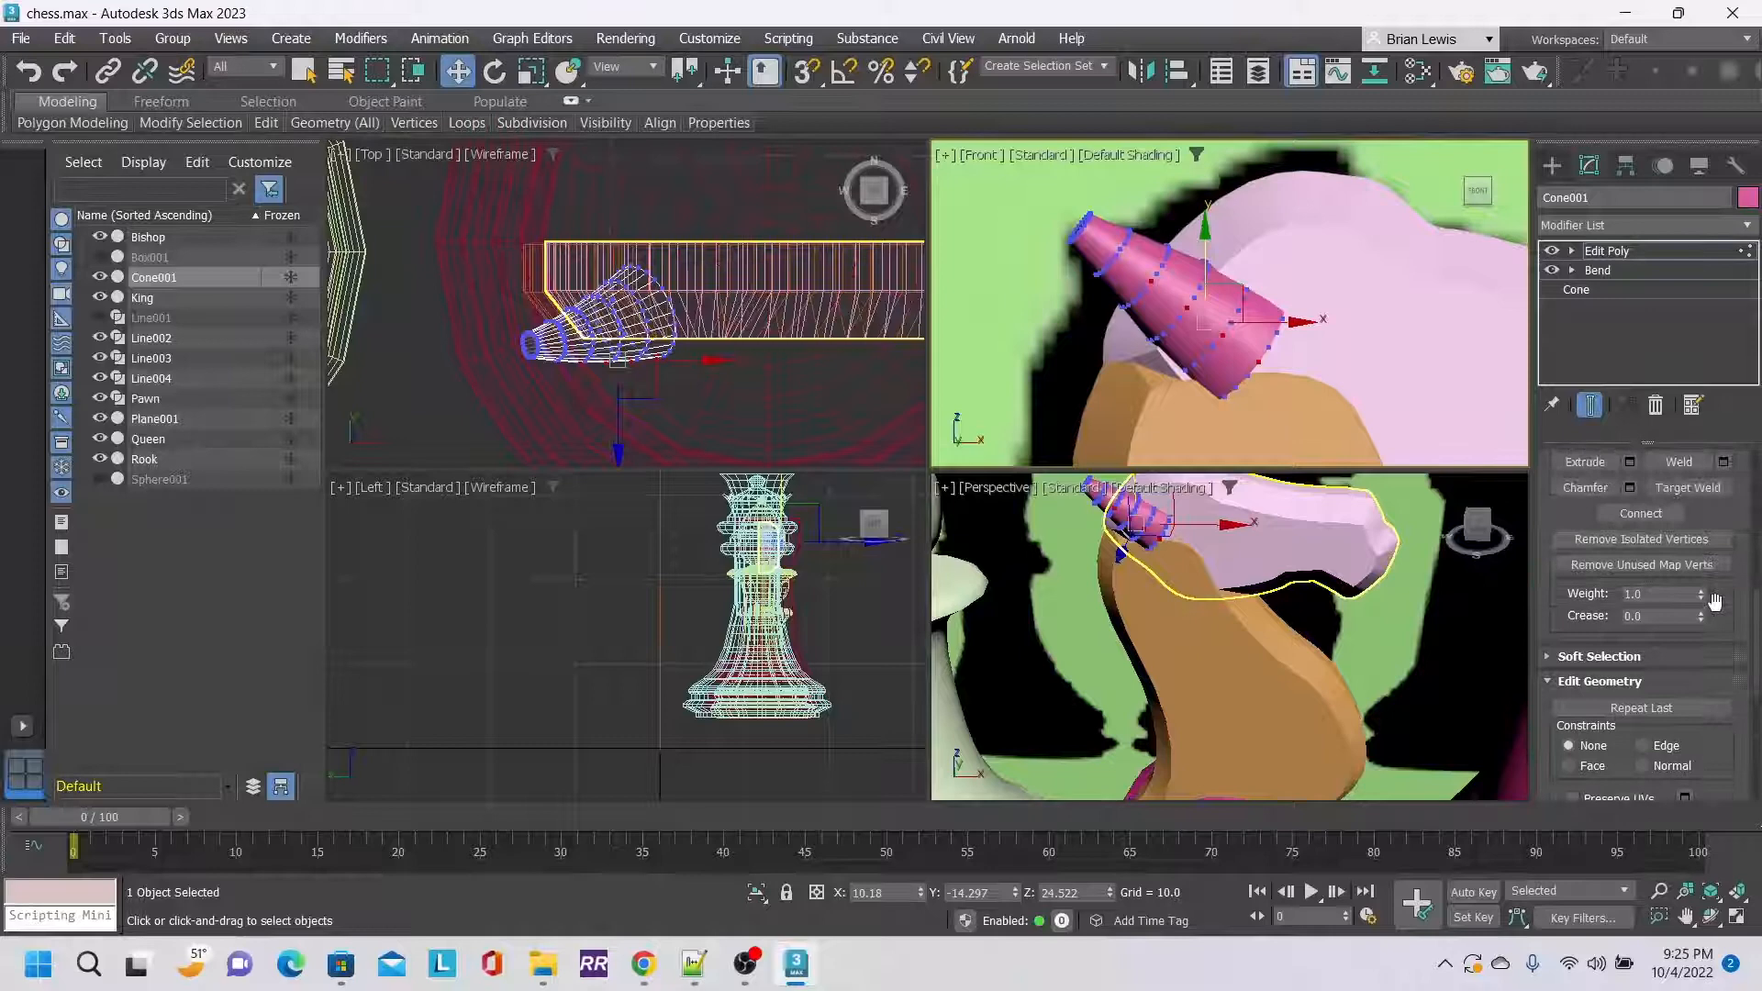
{"action": "left_click", "coordinate": [1649, 657]}
{"action": "scroll", "coordinate": [1615, 543], "scroll_direction": "up", "scroll_amount": 2}
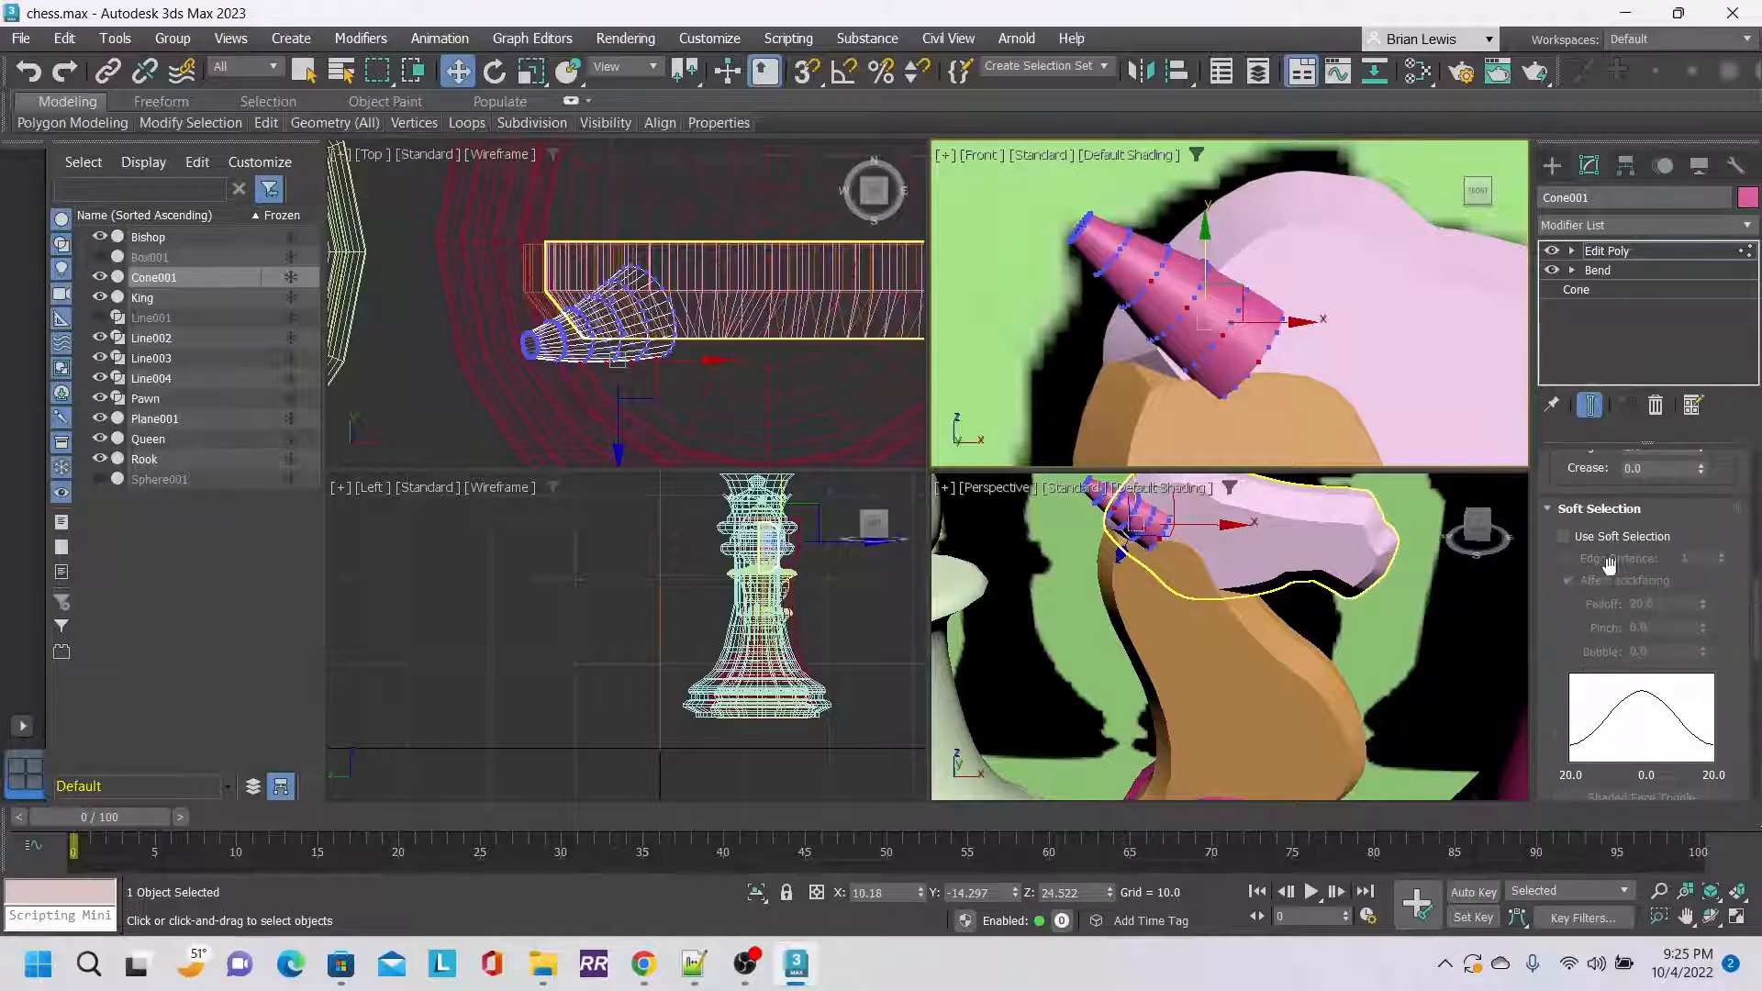
{"action": "left_click", "coordinate": [1610, 539]}
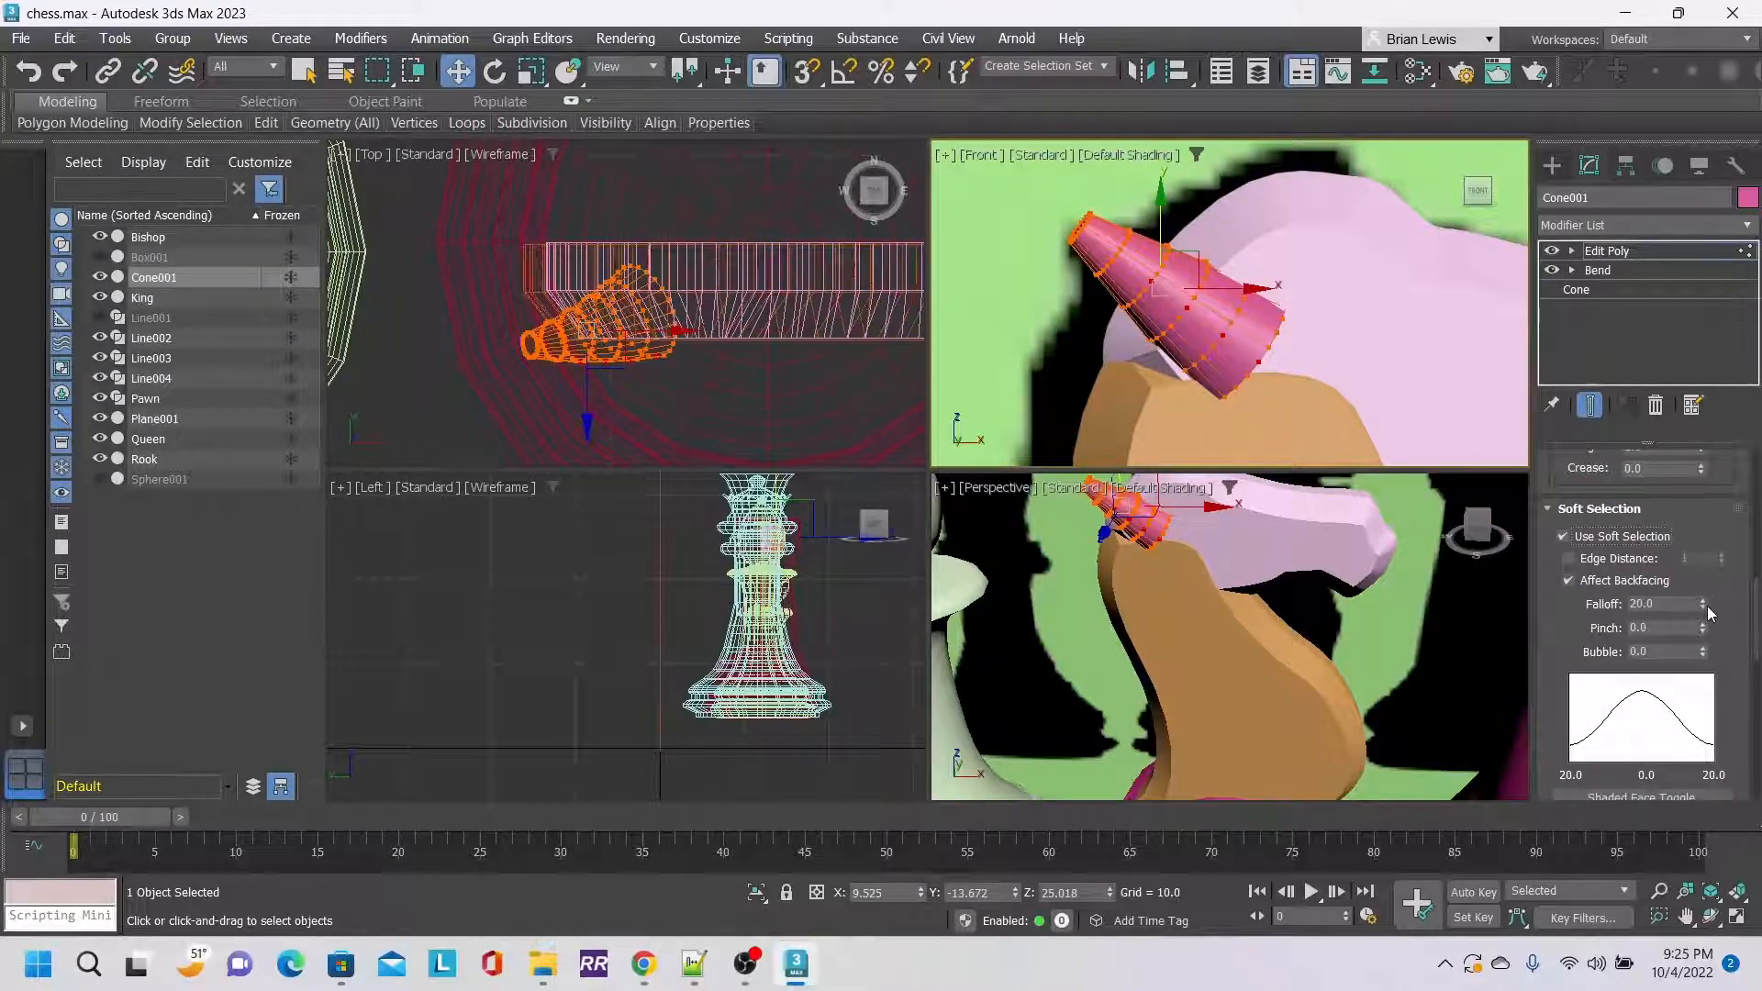
{"action": "left_click_drag", "start_coordinate": [1703, 604], "coordinate": [1705, 699]}
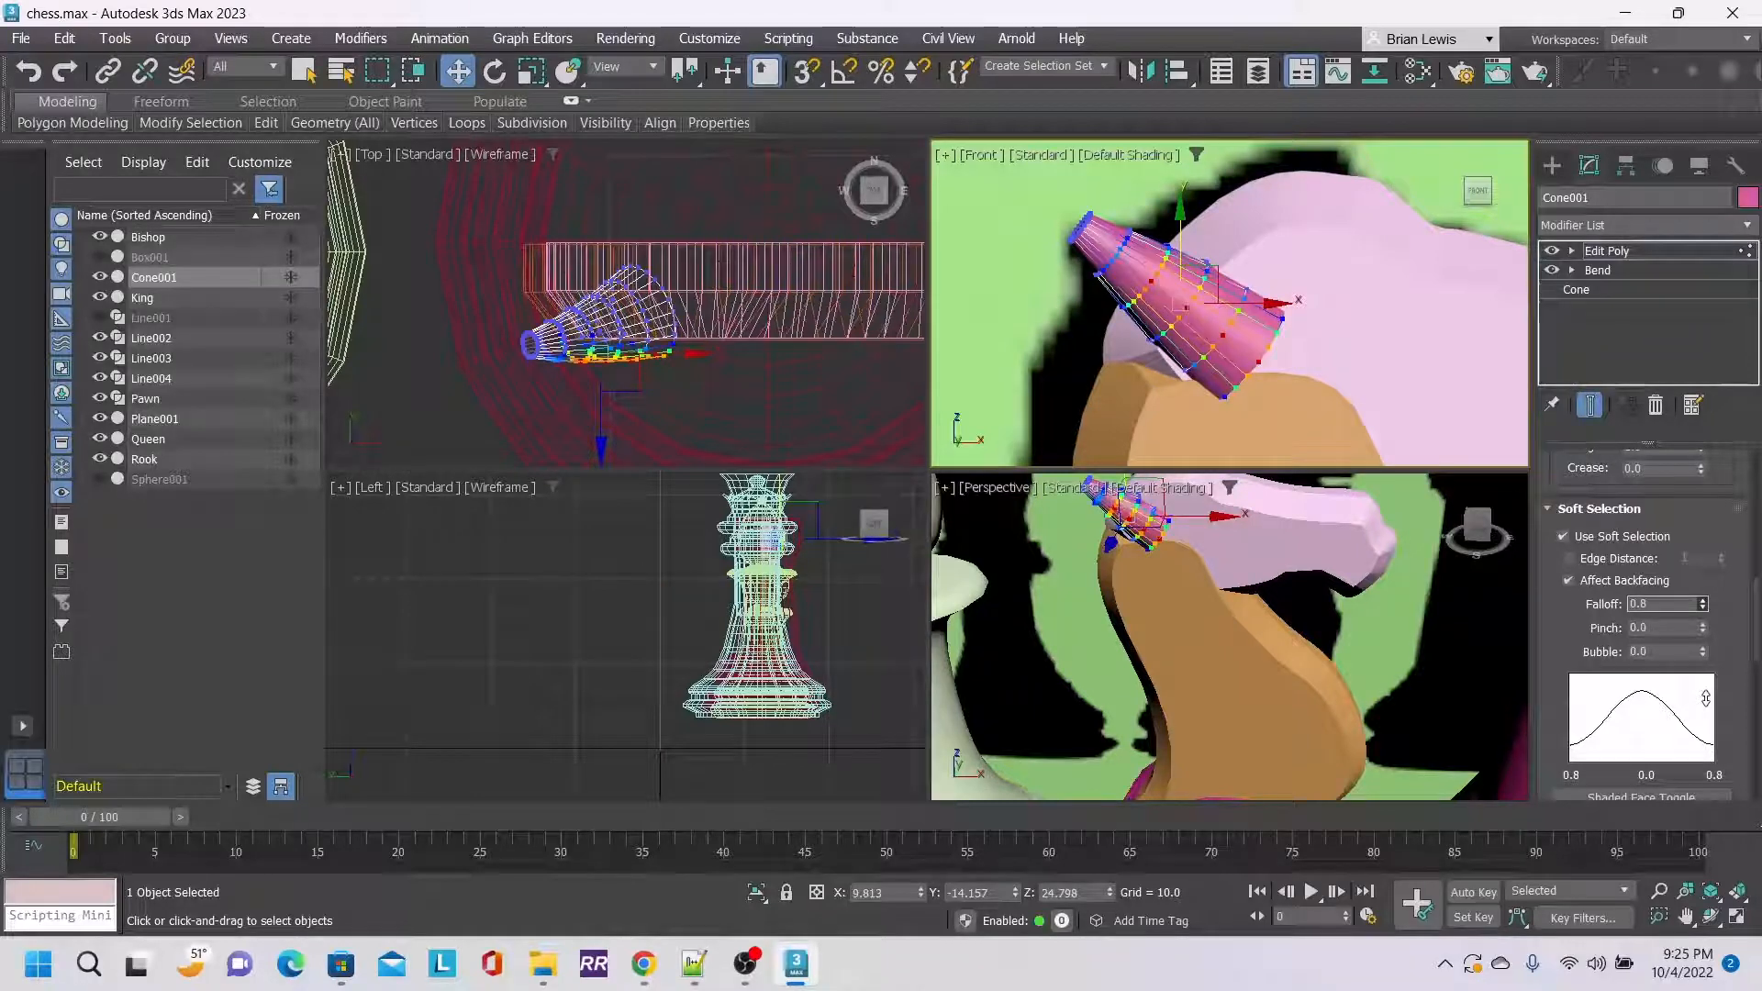
{"action": "left_click_drag", "start_coordinate": [1705, 700], "coordinate": [1705, 697]}
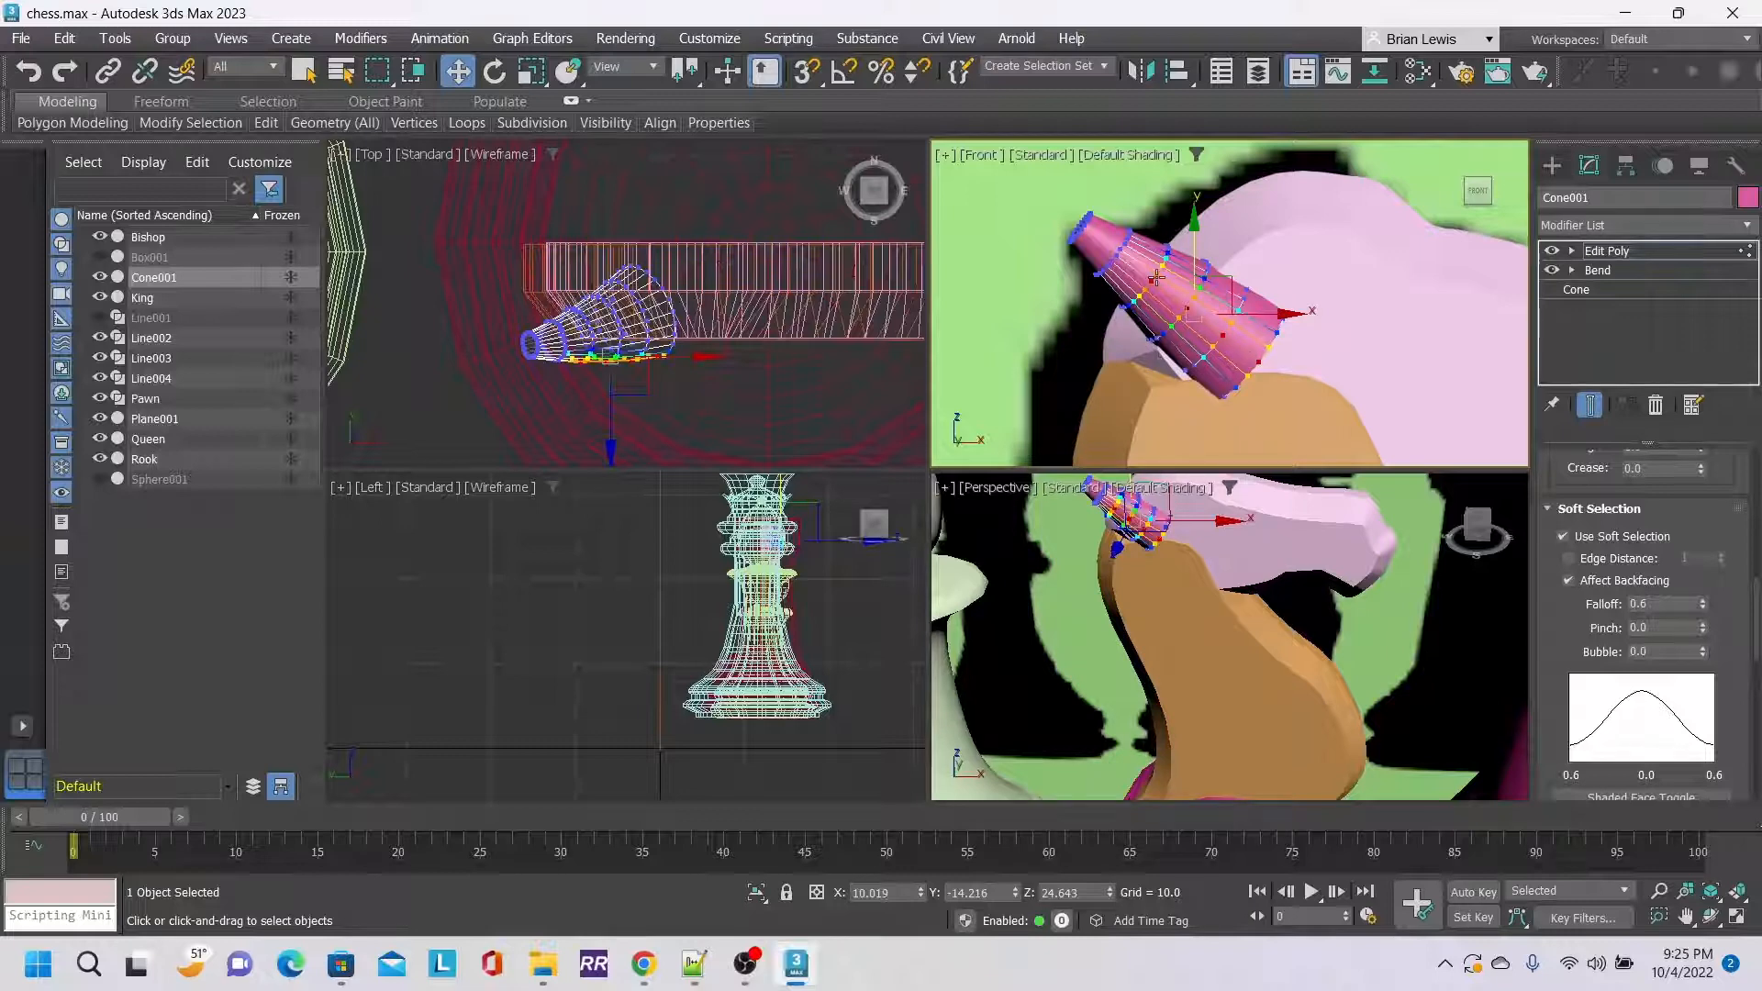
{"action": "scroll", "coordinate": [703, 357], "scroll_direction": "down", "scroll_amount": 3}
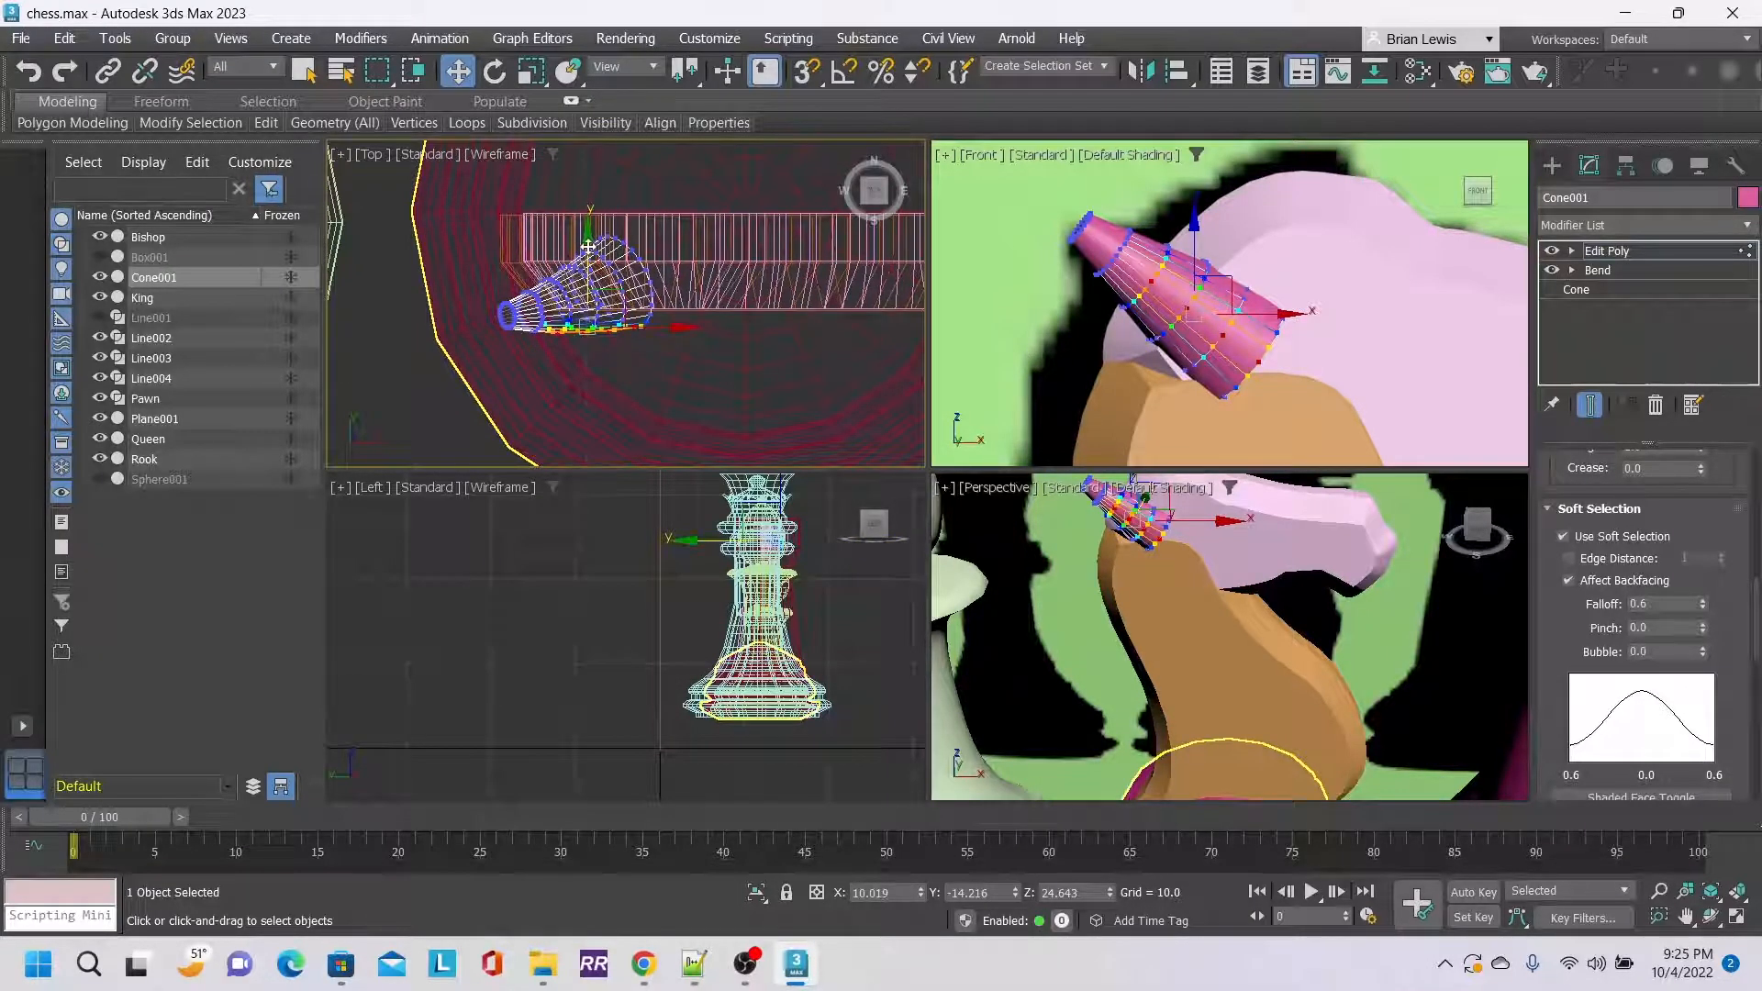
{"action": "left_click_drag", "start_coordinate": [587, 245], "coordinate": [588, 231]}
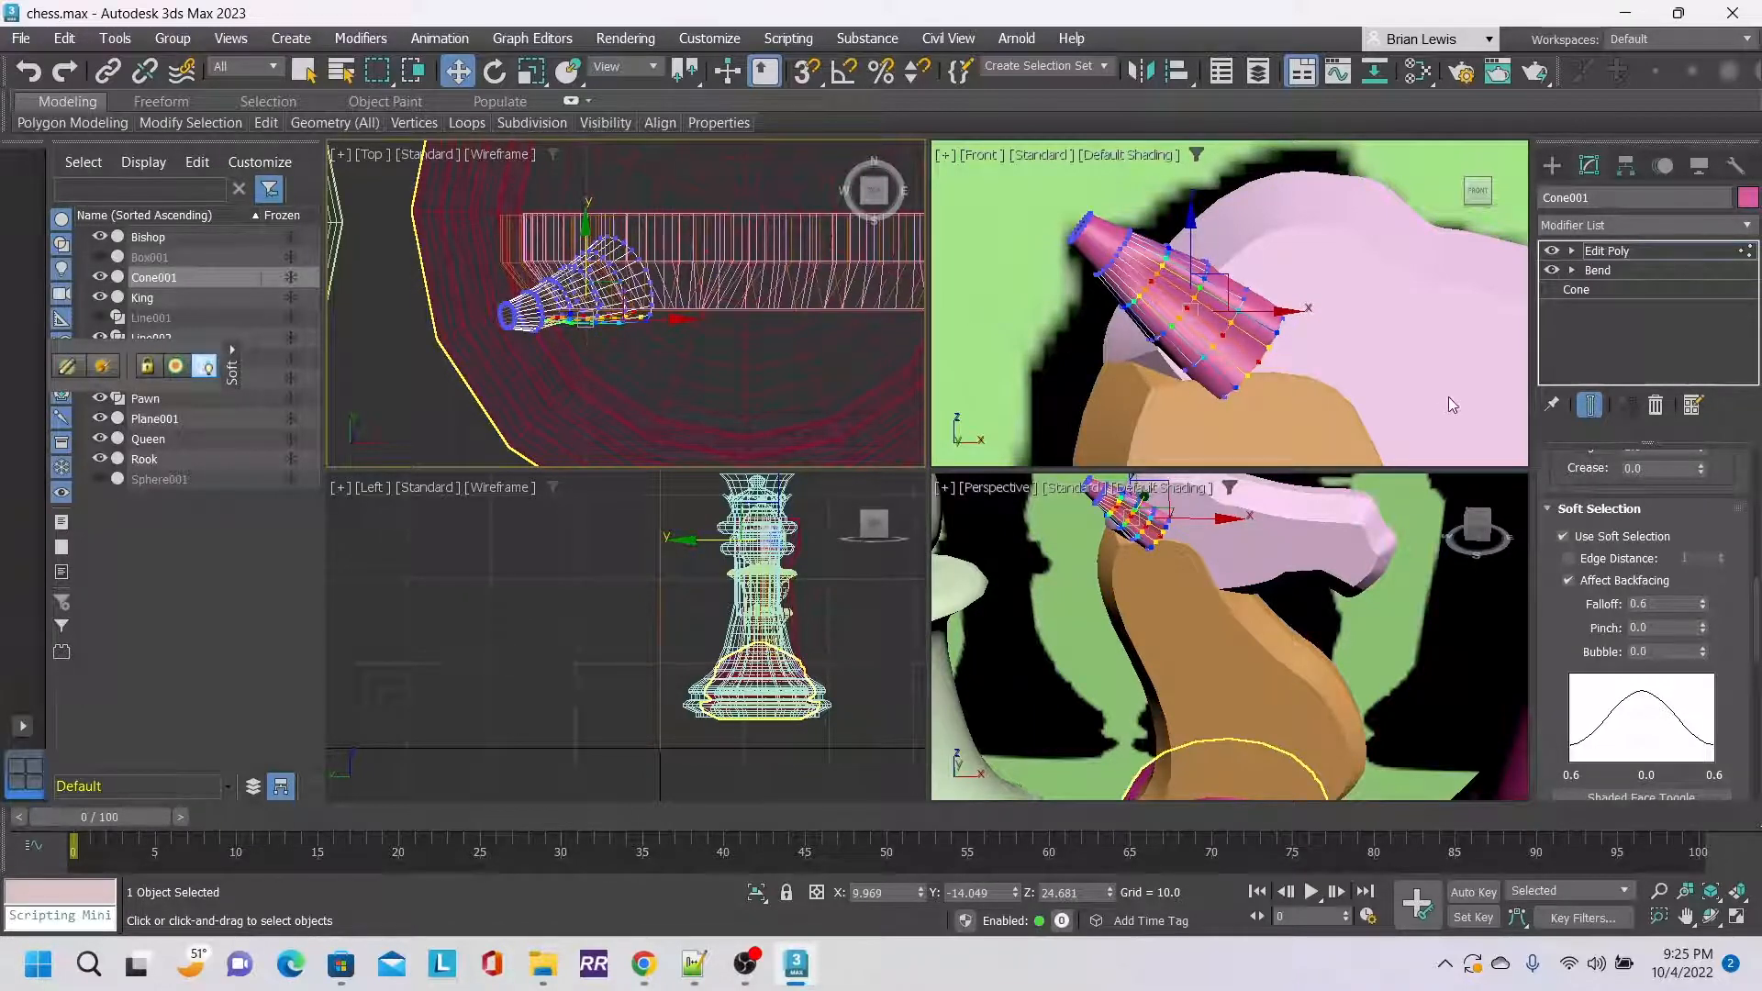
Select the middle vertex on the ring near the cone's tip, set the falloff to 0.27 and push it inward to about Y -14.24.
{"action": "scroll", "coordinate": [1152, 246], "scroll_direction": "up", "scroll_amount": 2}
{"action": "scroll", "coordinate": [1152, 246], "scroll_direction": "up", "scroll_amount": 2}
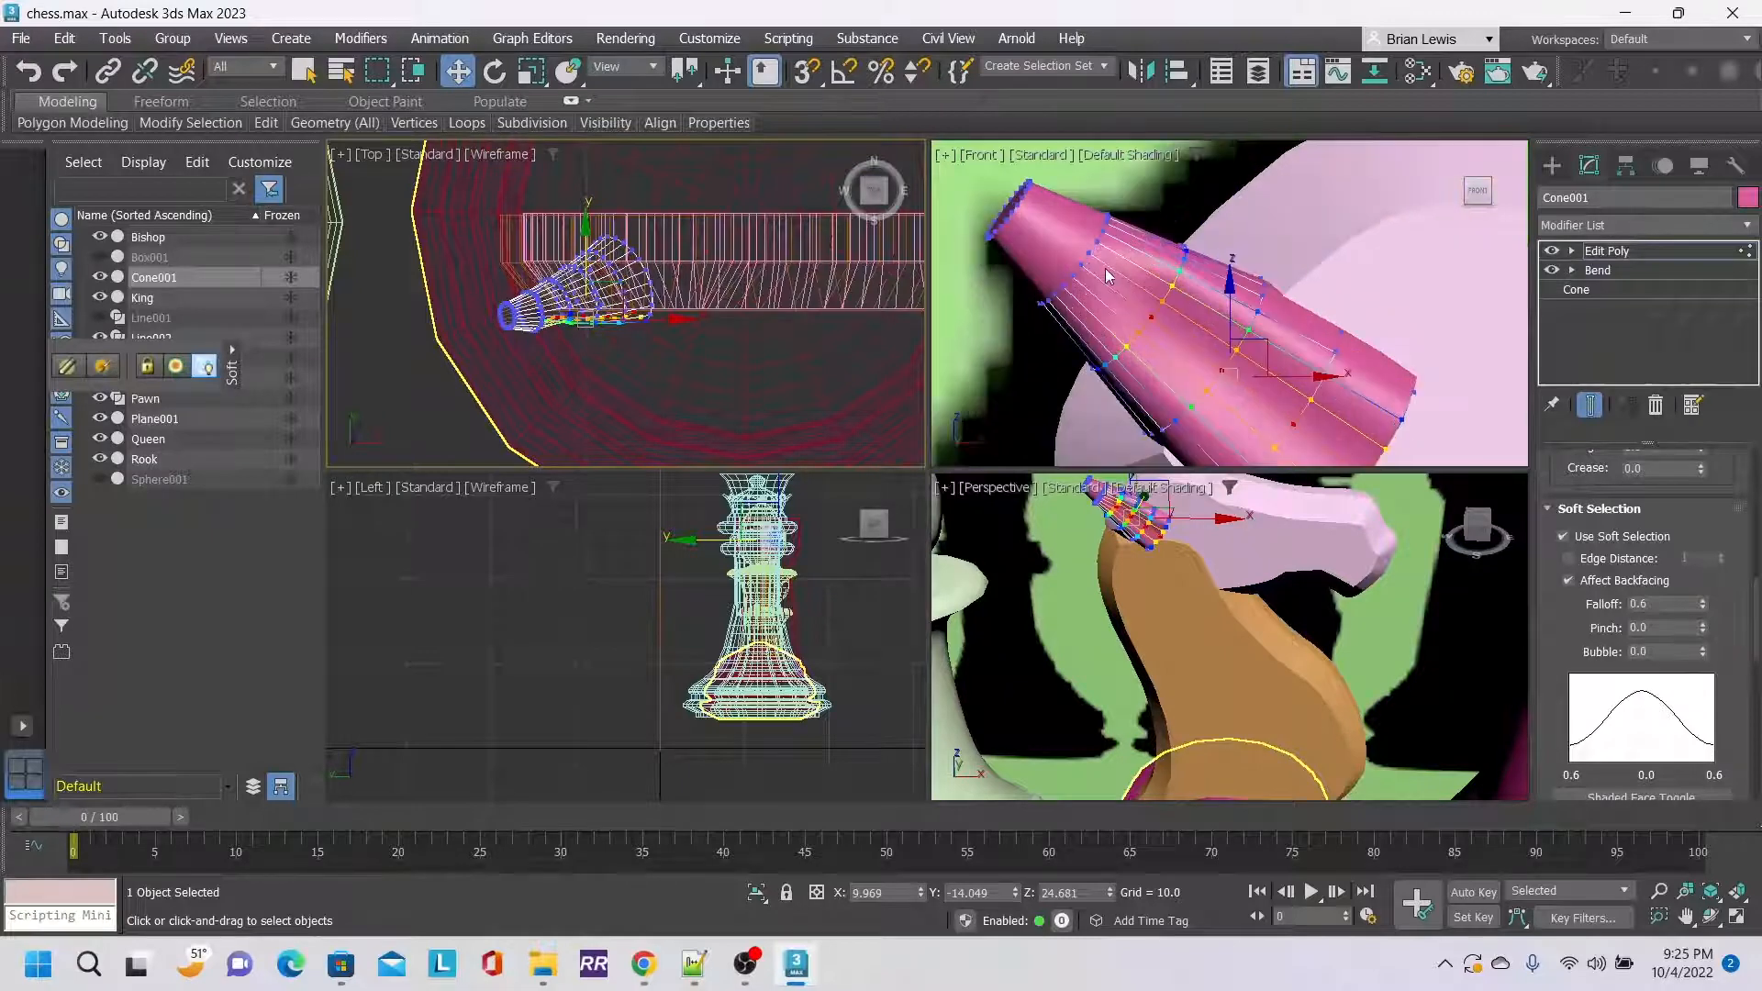
{"action": "left_click", "coordinate": [1081, 265]}
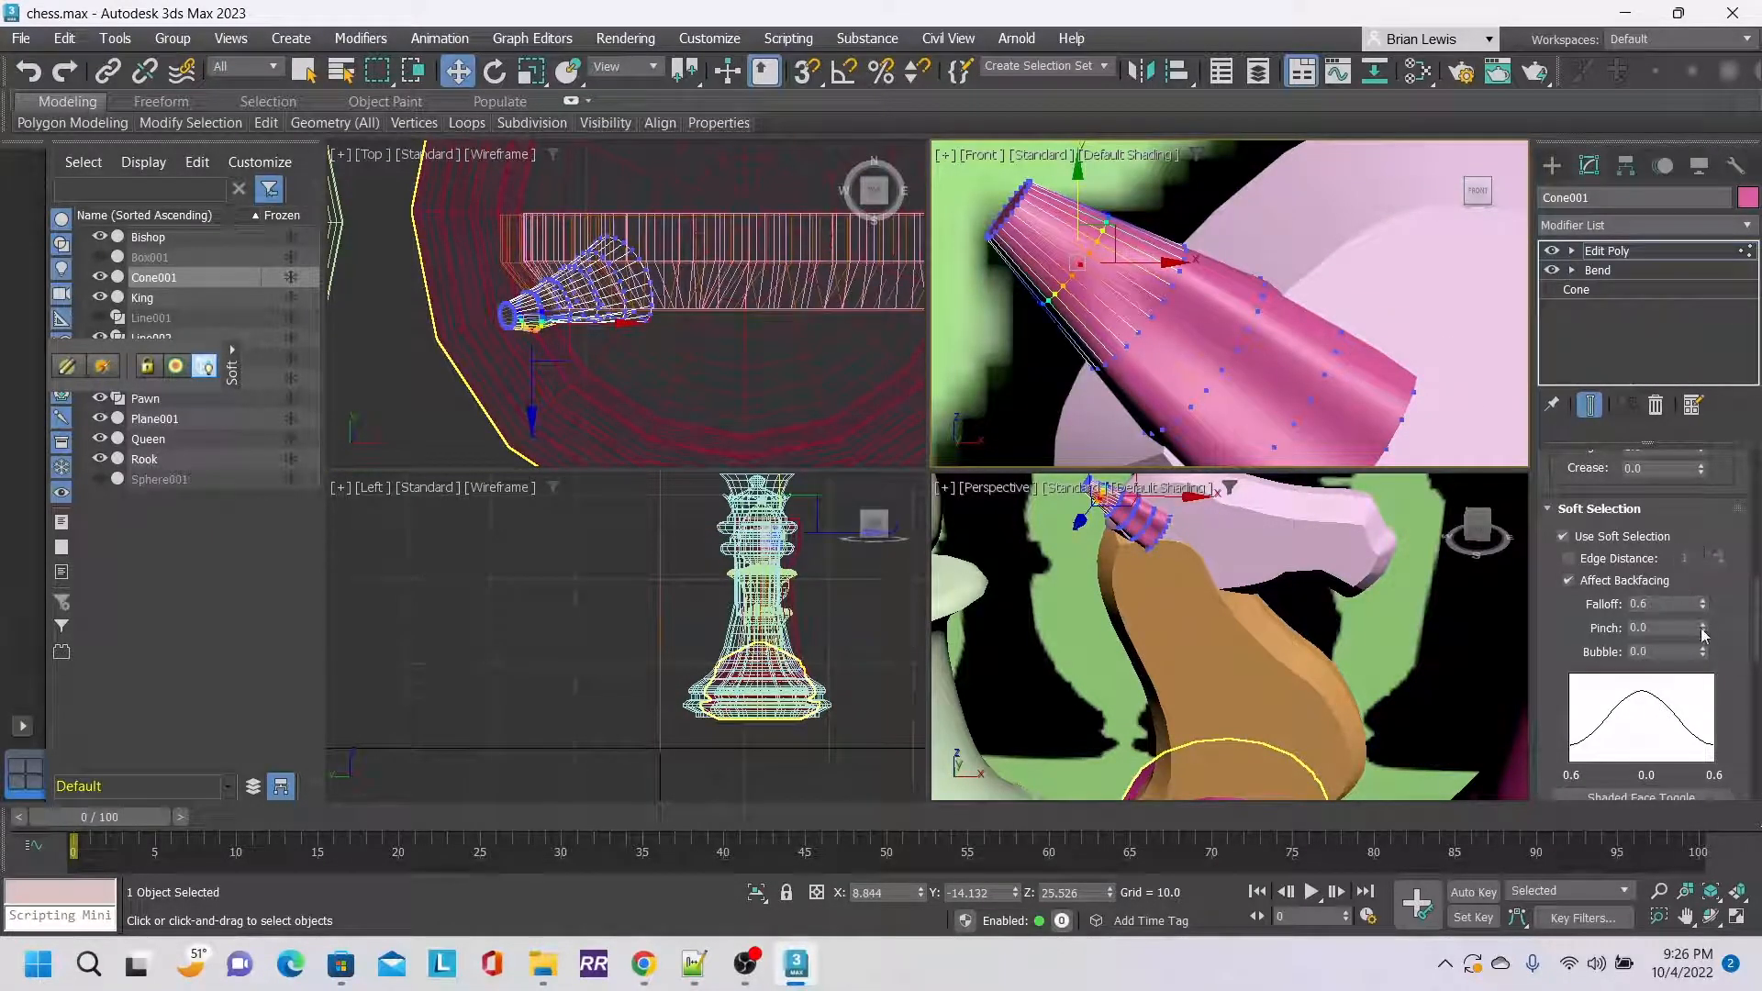
{"action": "left_click_drag", "start_coordinate": [1703, 605], "coordinate": [1704, 609]}
{"action": "middle_click_drag", "start_coordinate": [608, 350], "coordinate": [604, 340]}
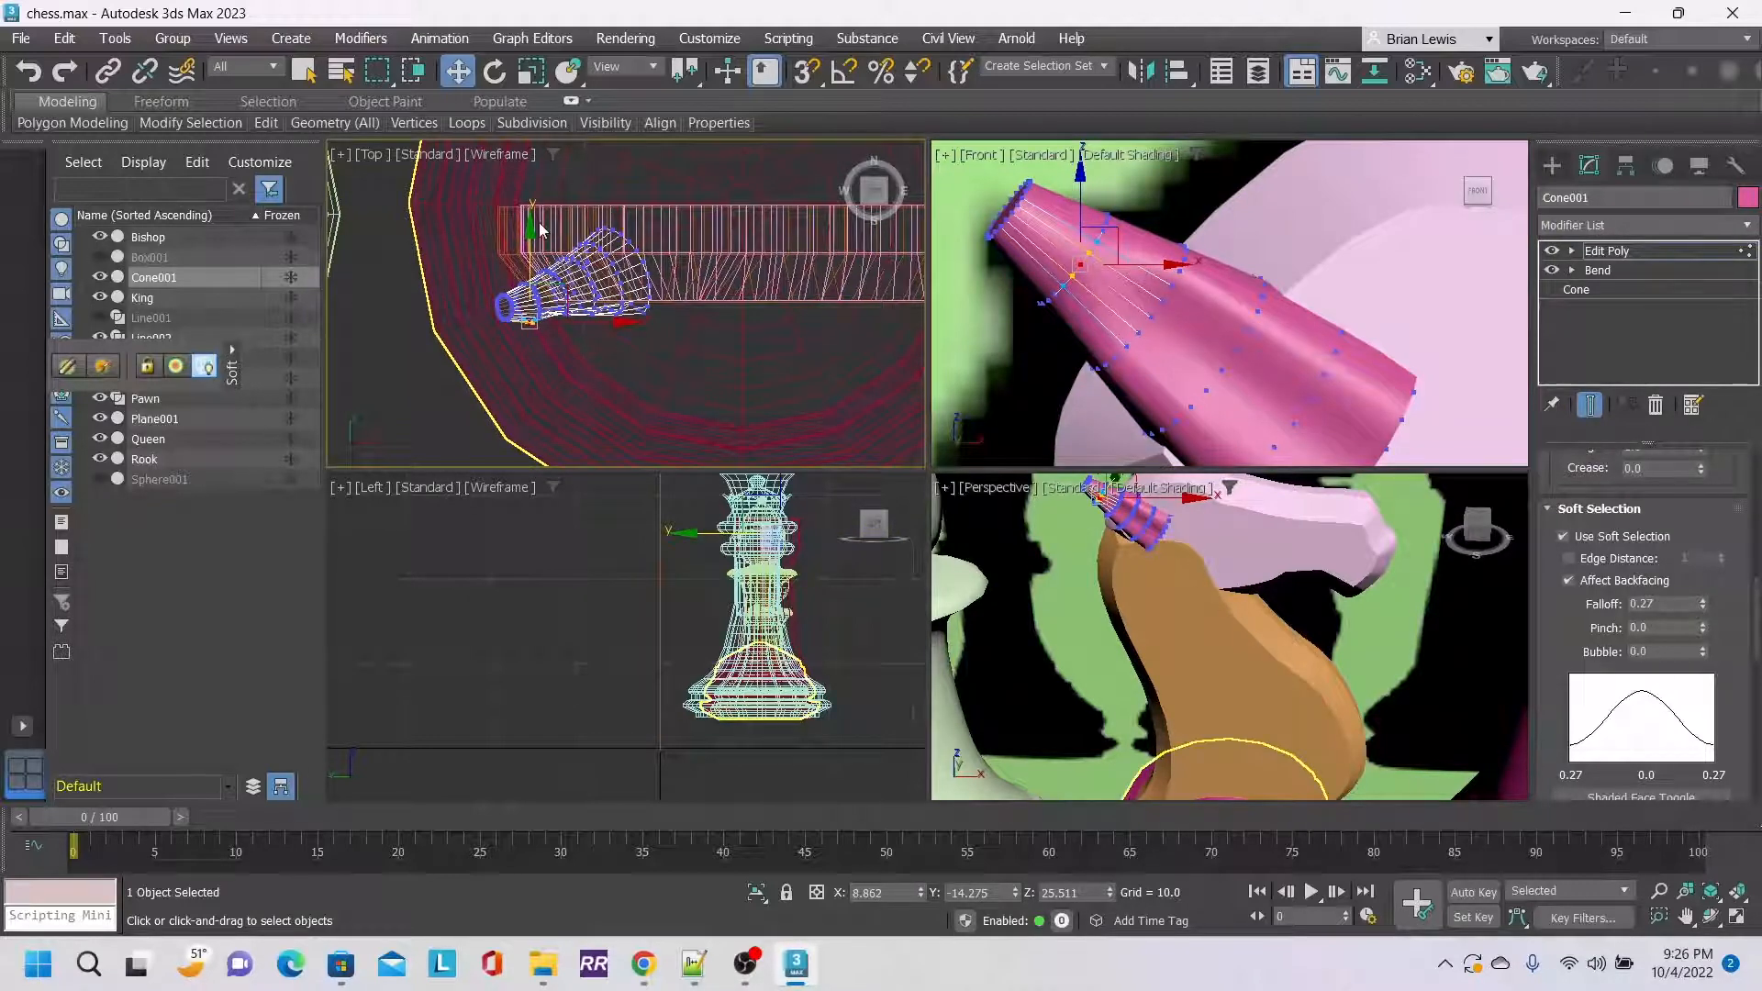
{"action": "left_click_drag", "start_coordinate": [530, 232], "coordinate": [531, 230]}
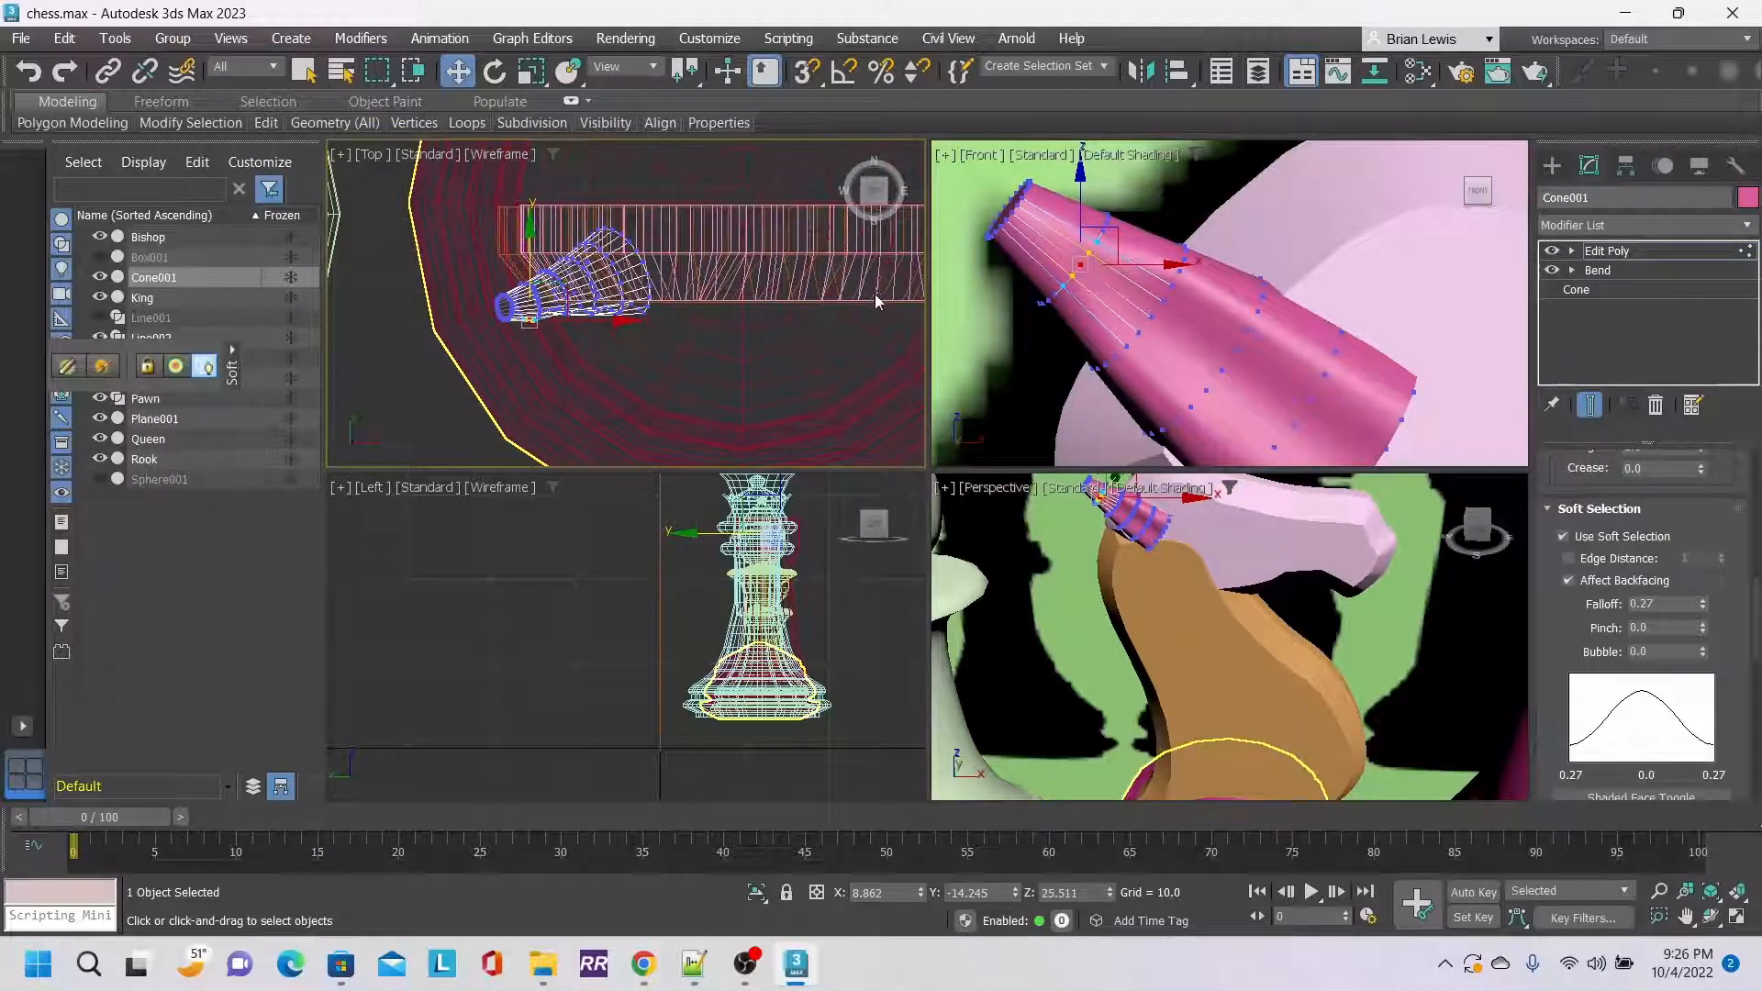
Turn off Soft Selection and select the front-side vertices along the rim of the cone's wide end.
{"action": "middle_click_drag", "start_coordinate": [1446, 334], "coordinate": [1312, 258]}
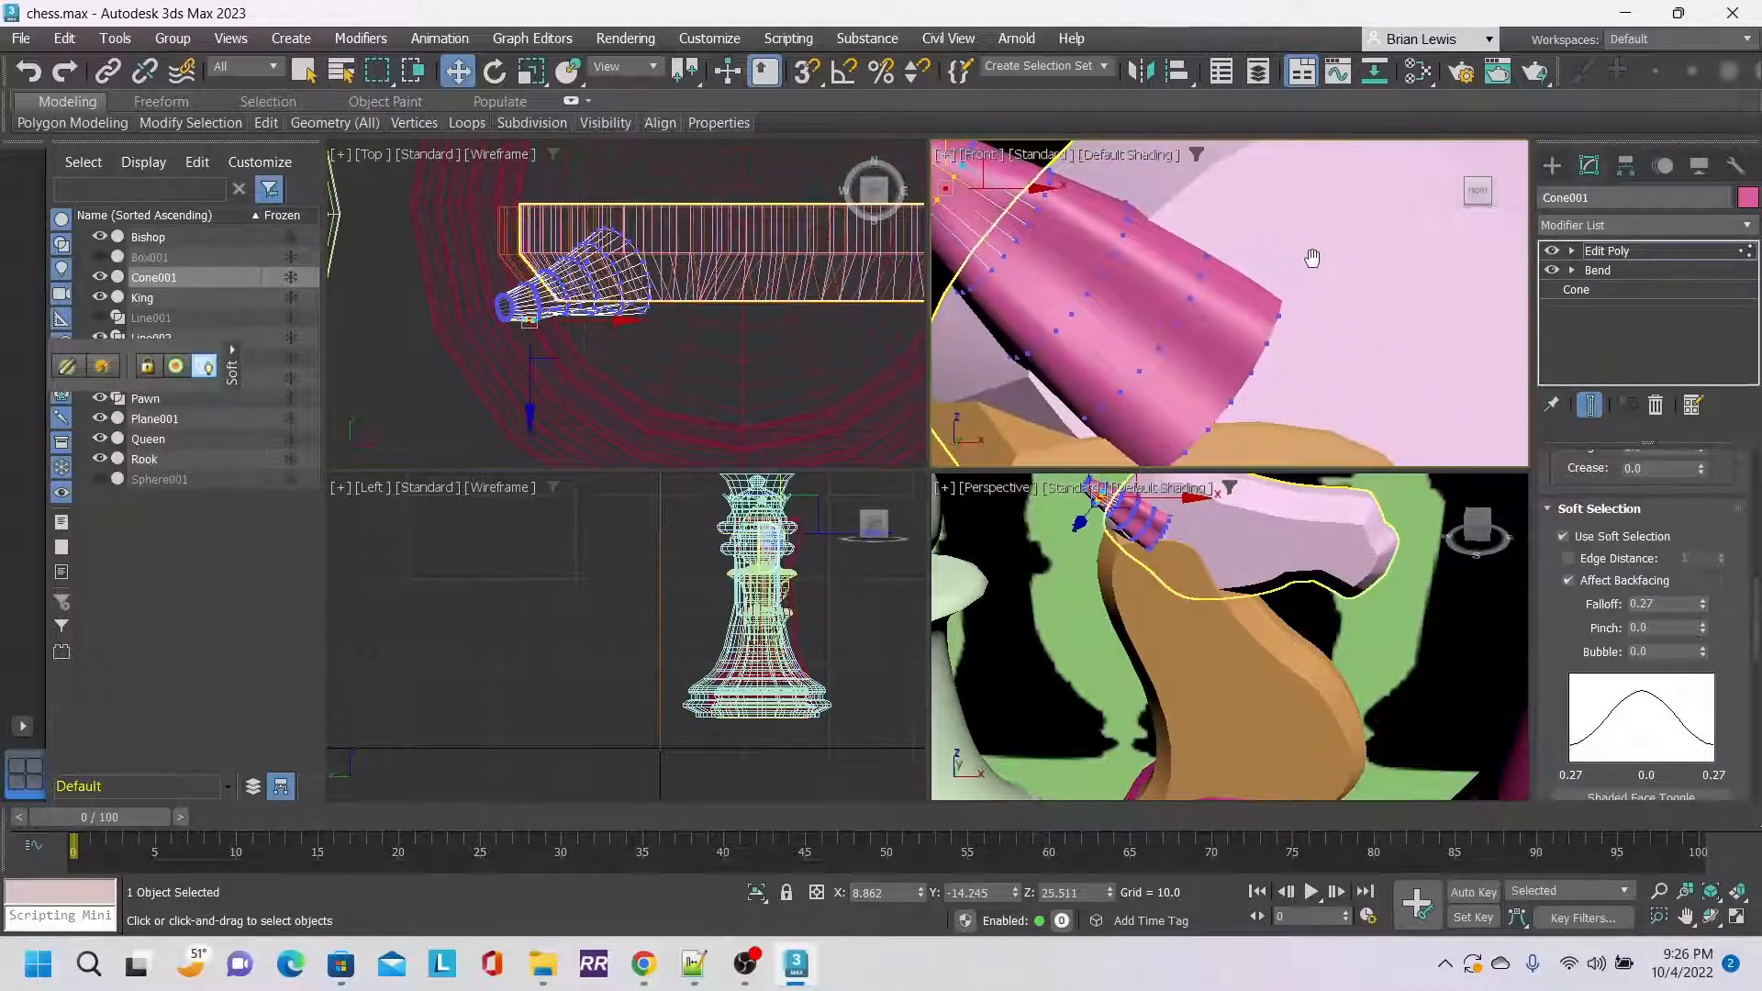
{"action": "left_click", "coordinate": [1598, 540]}
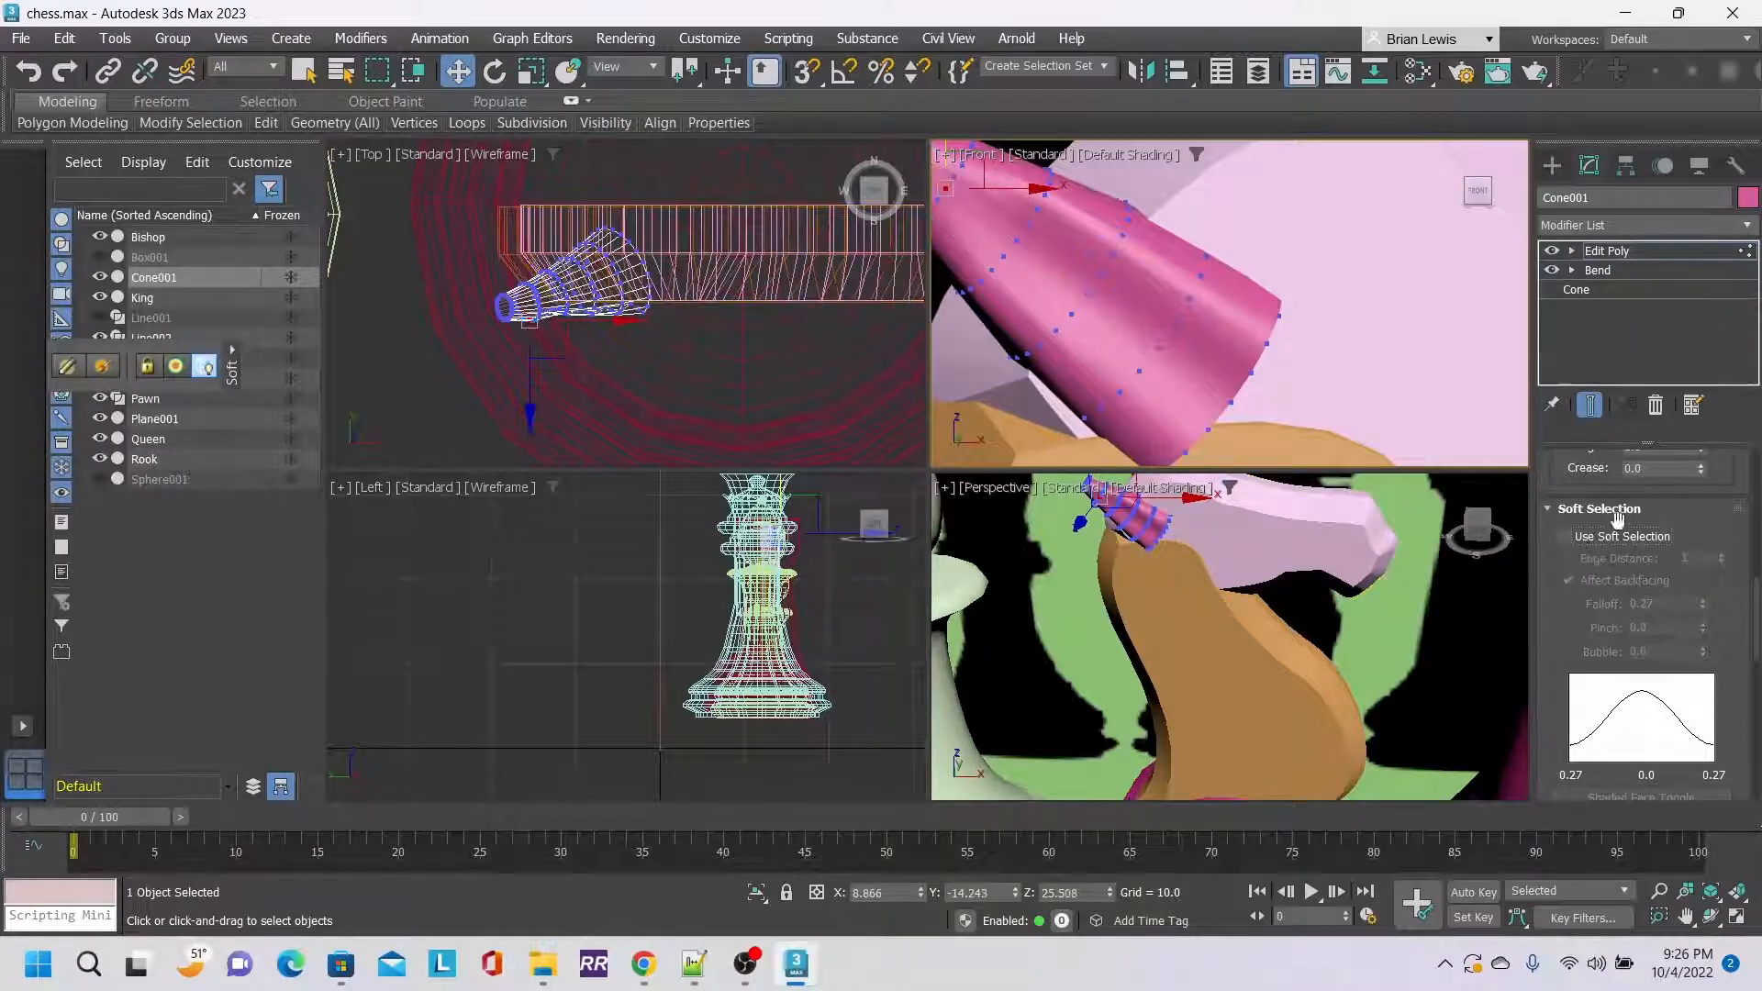
{"action": "left_click", "coordinate": [1233, 401]}
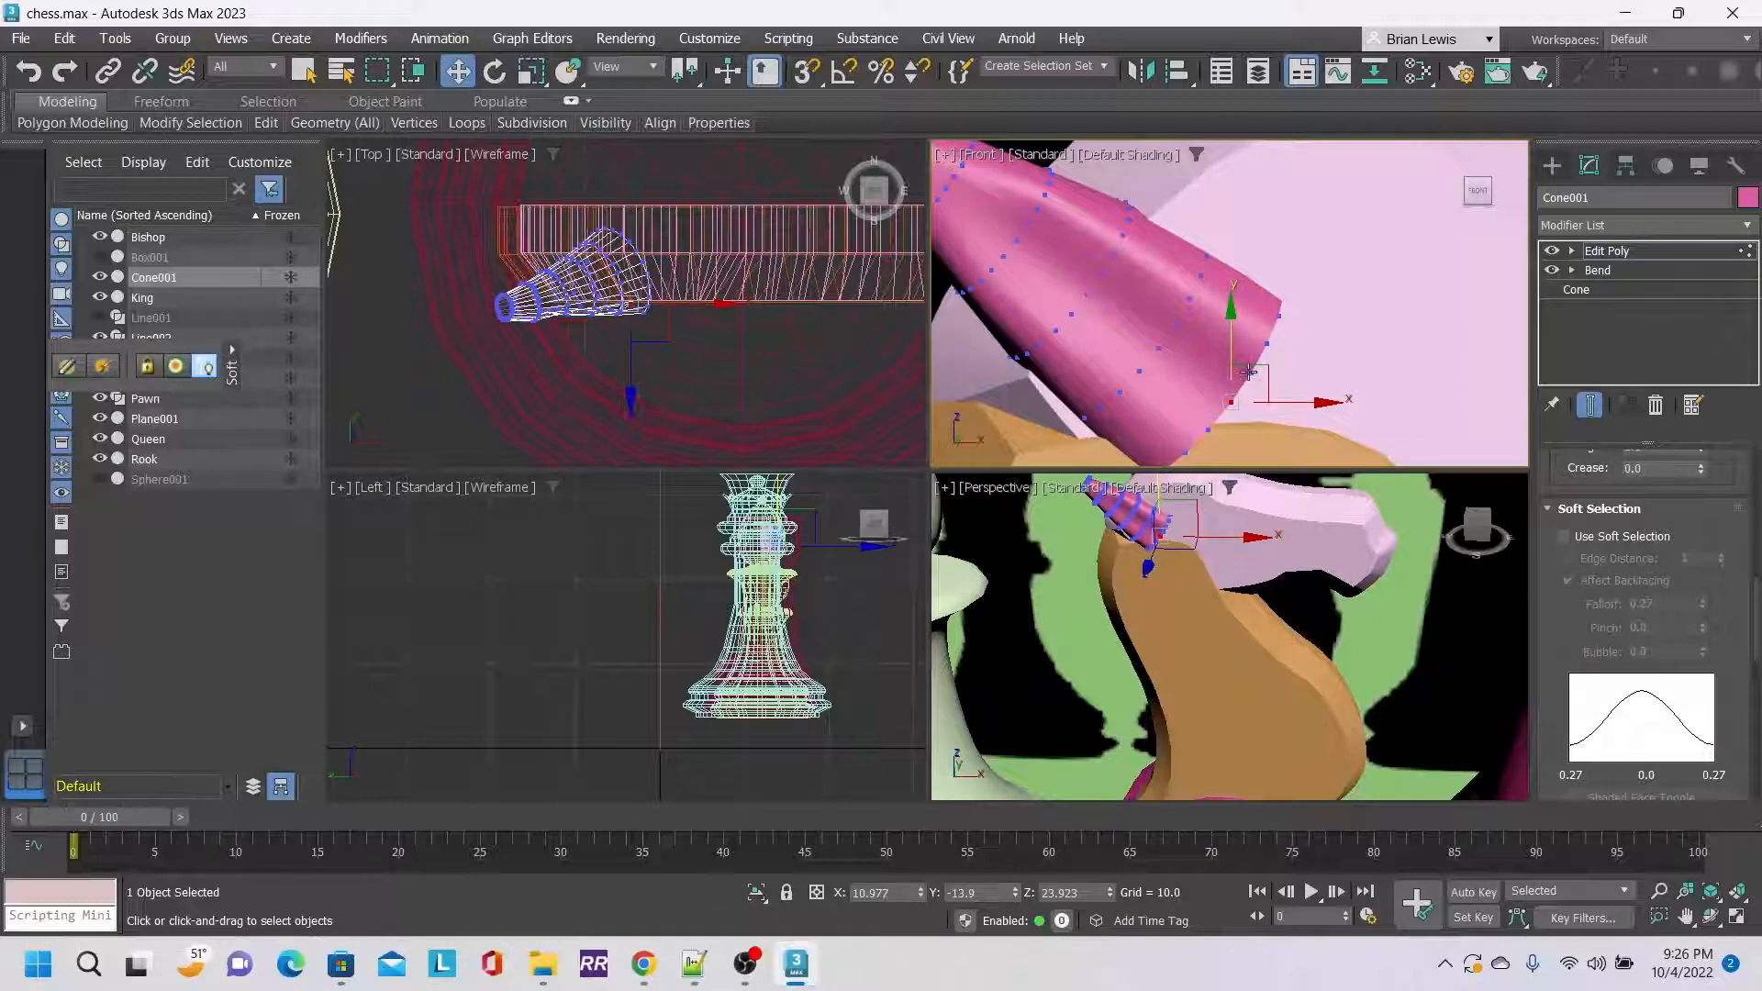
{"action": "left_click", "coordinate": [1268, 343], "text": "ctrl"}
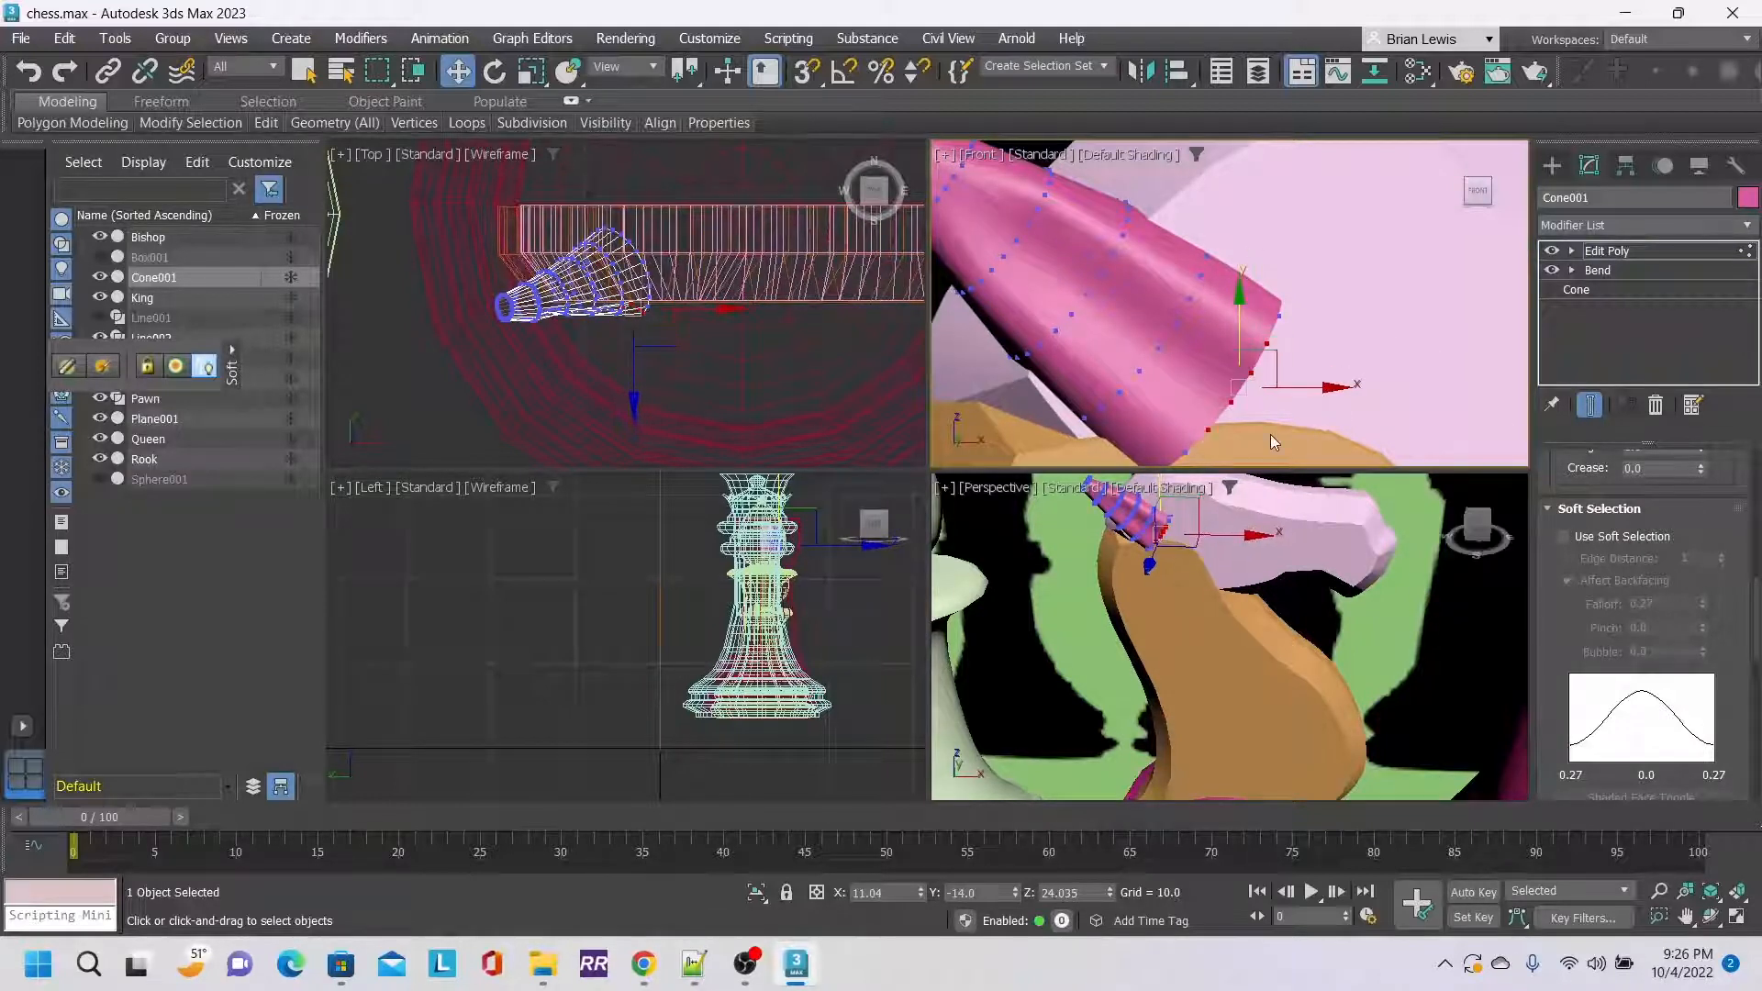
{"action": "middle_click_drag", "start_coordinate": [1270, 433], "coordinate": [1250, 380]}
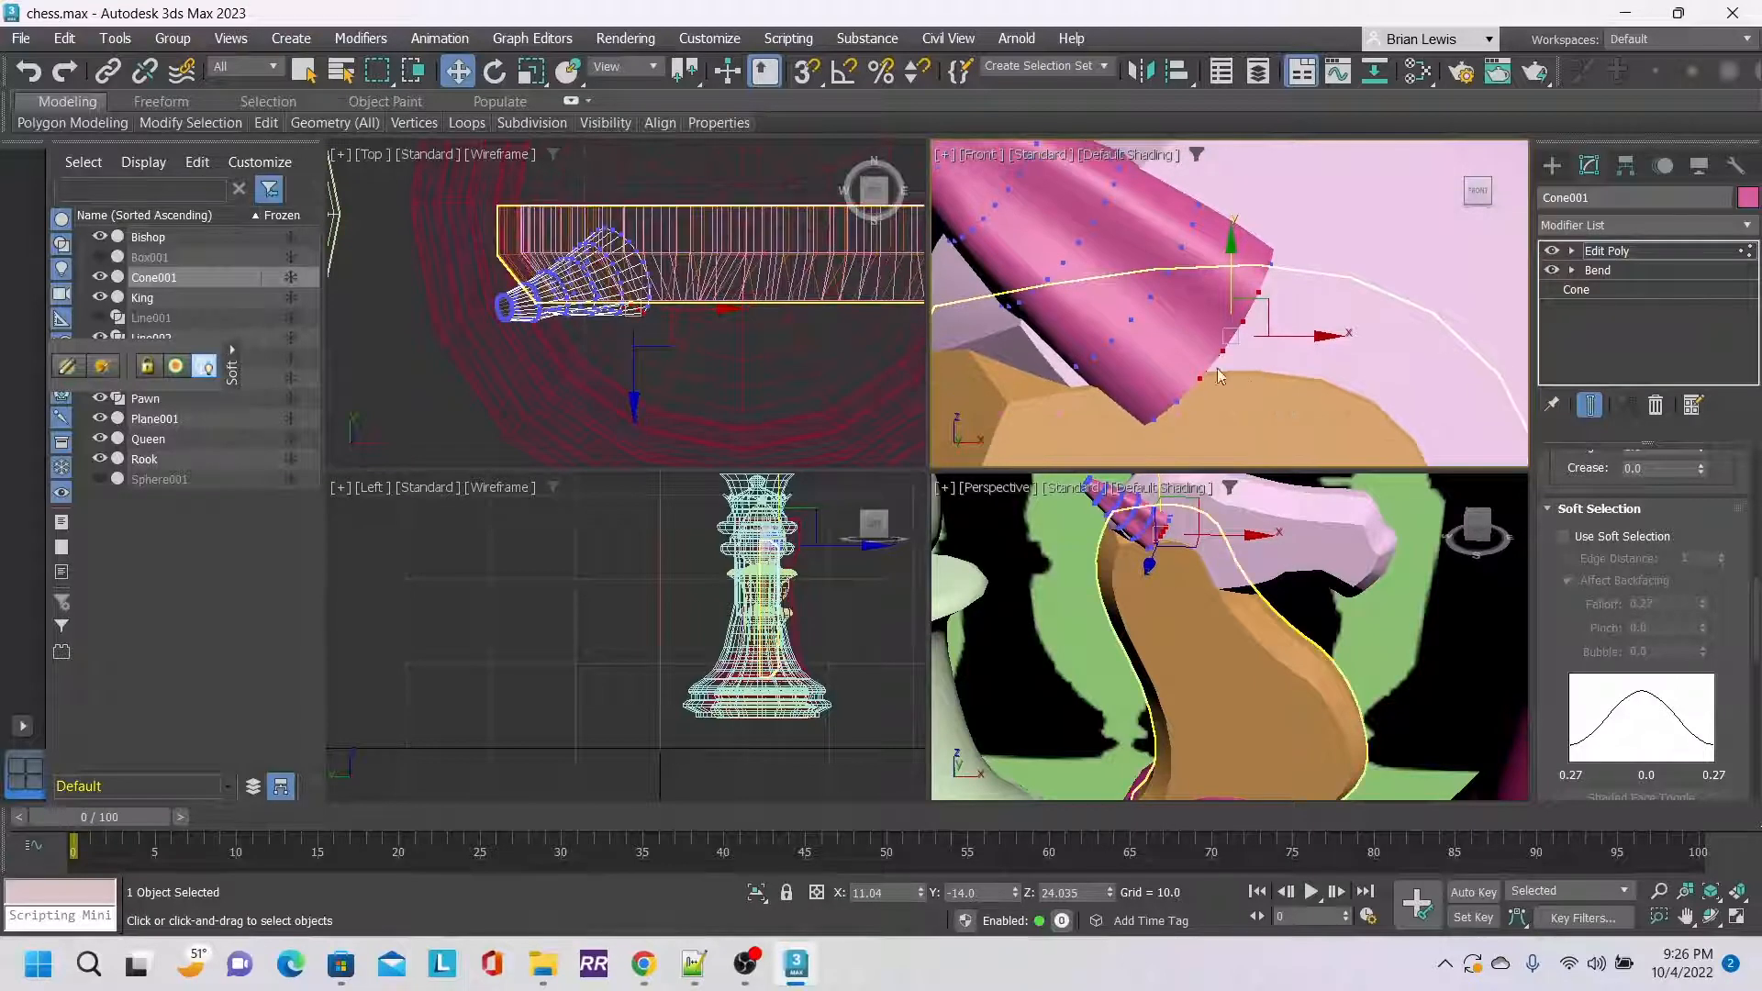
{"action": "left_click", "coordinate": [1156, 419], "text": "ctrl"}
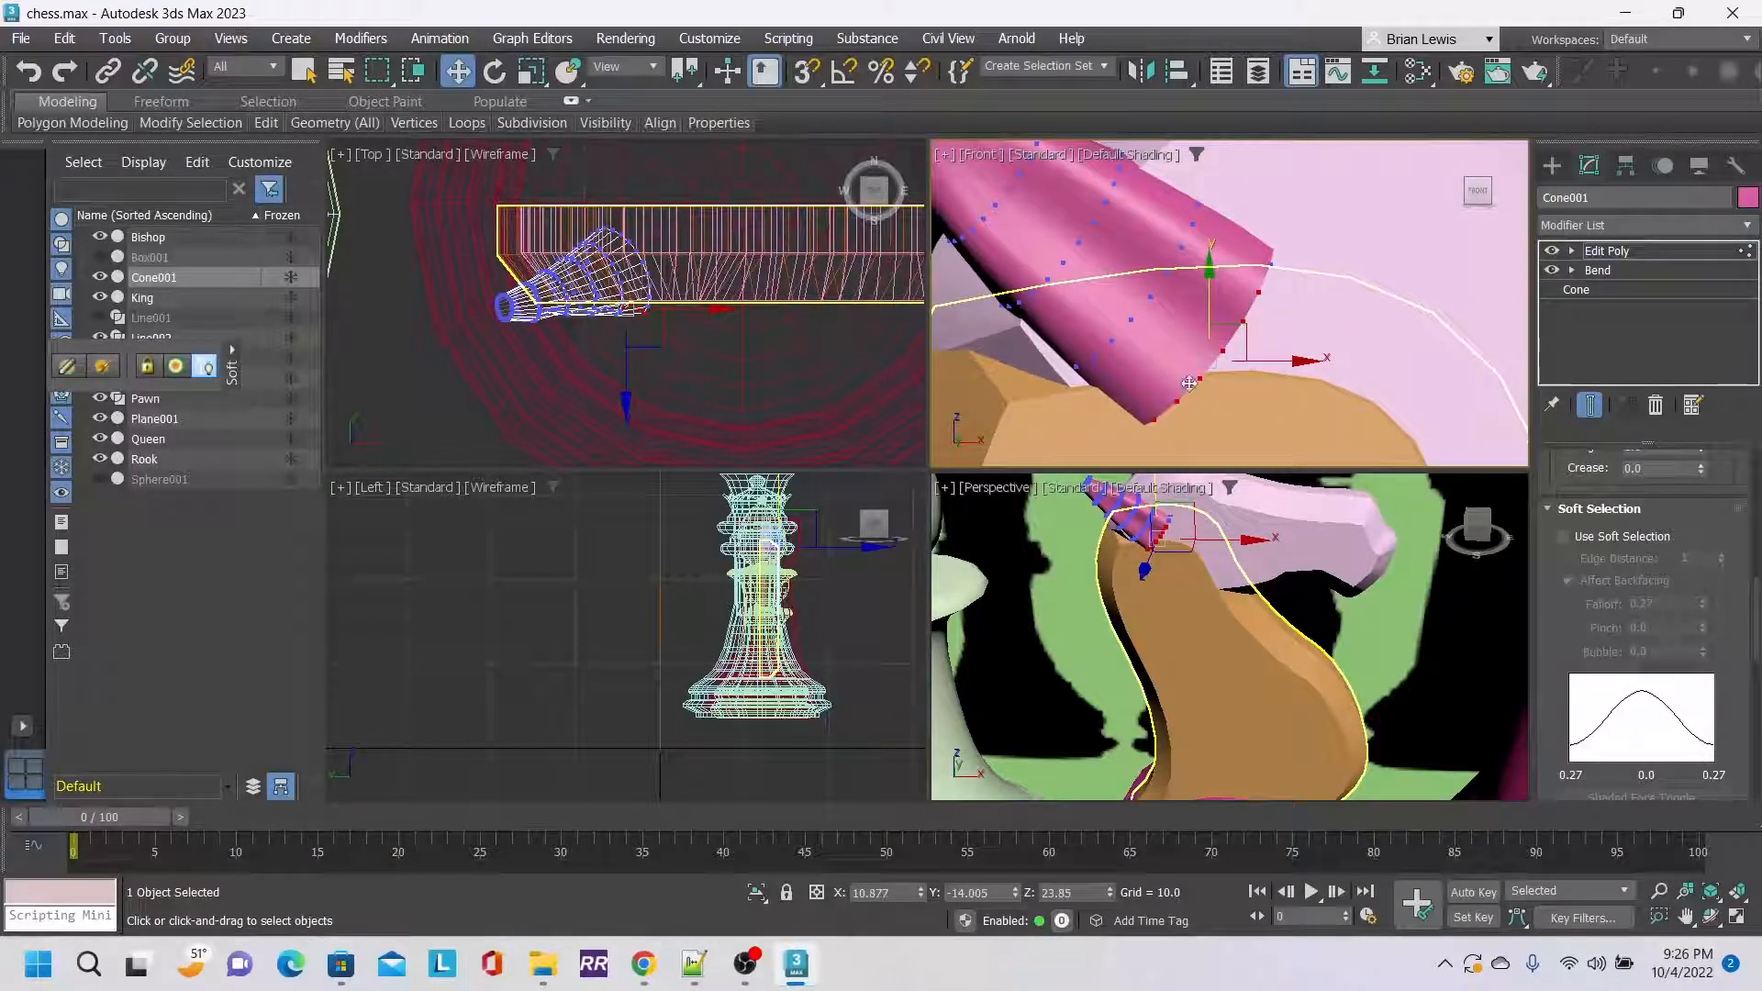
{"action": "left_click", "coordinate": [1271, 264], "text": "ctrl"}
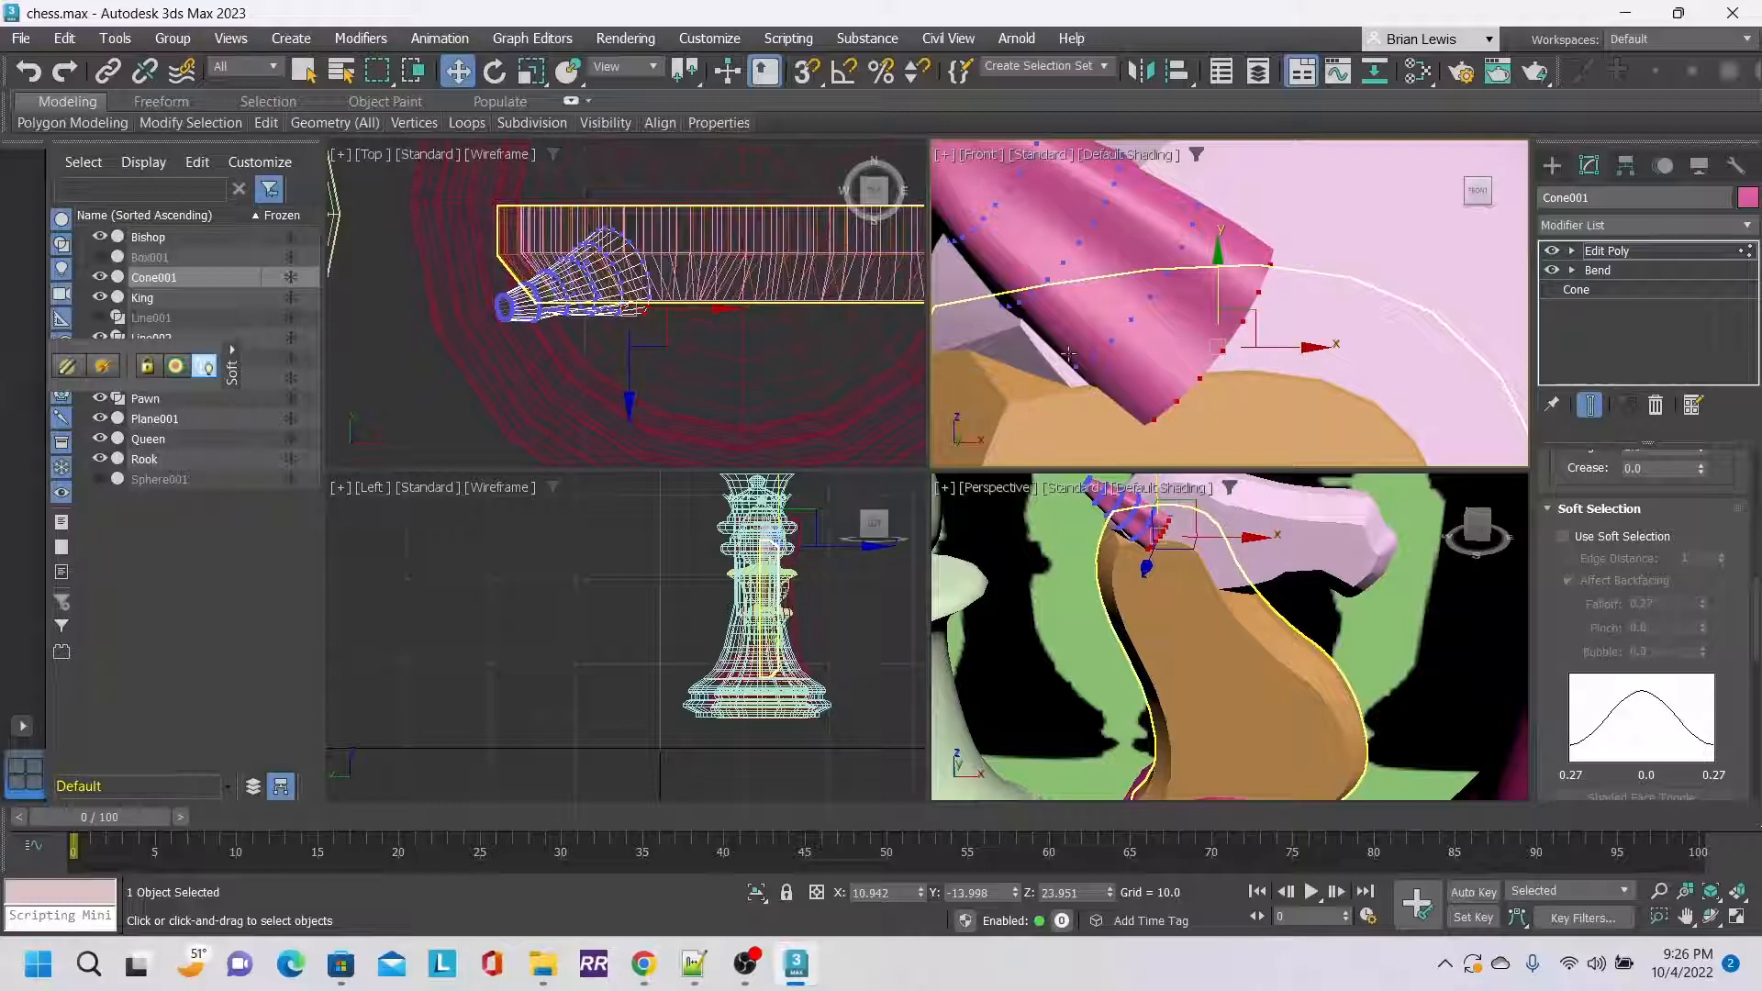
Push the selected rim vertices inward in the Top view to about Y -13.73 and leave vertex editing.
{"action": "right_click", "coordinate": [629, 372]}
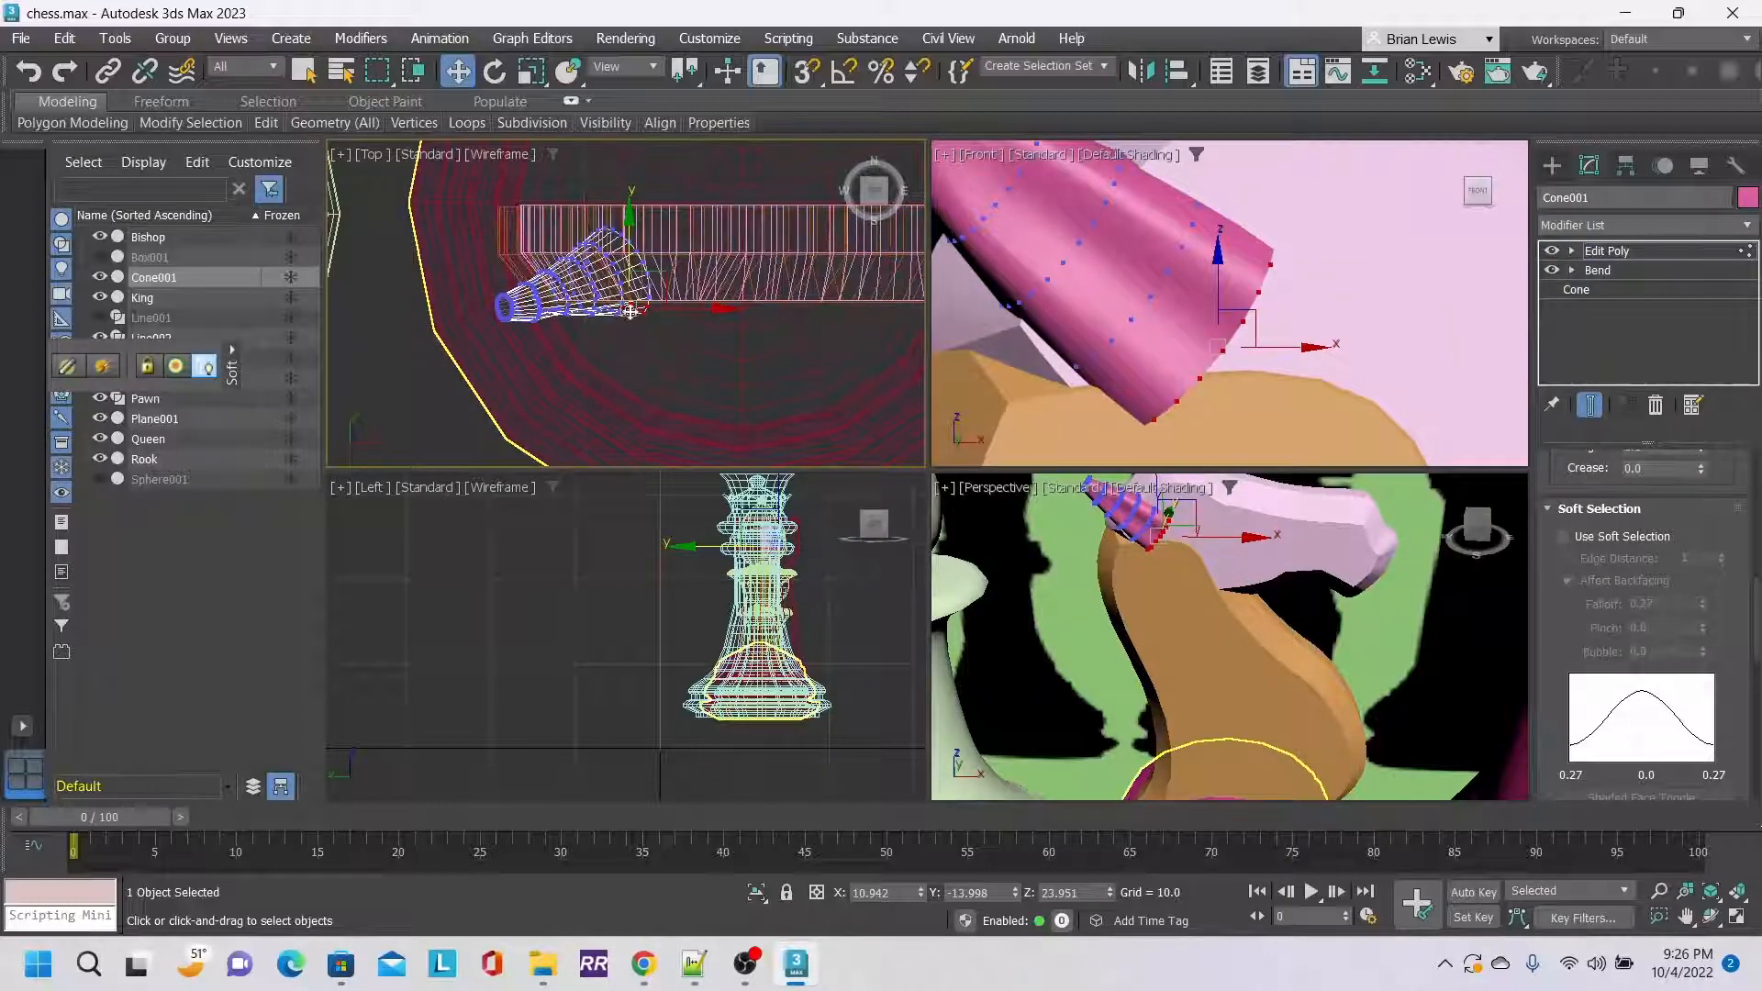
{"action": "left_click_drag", "start_coordinate": [631, 236], "coordinate": [632, 230]}
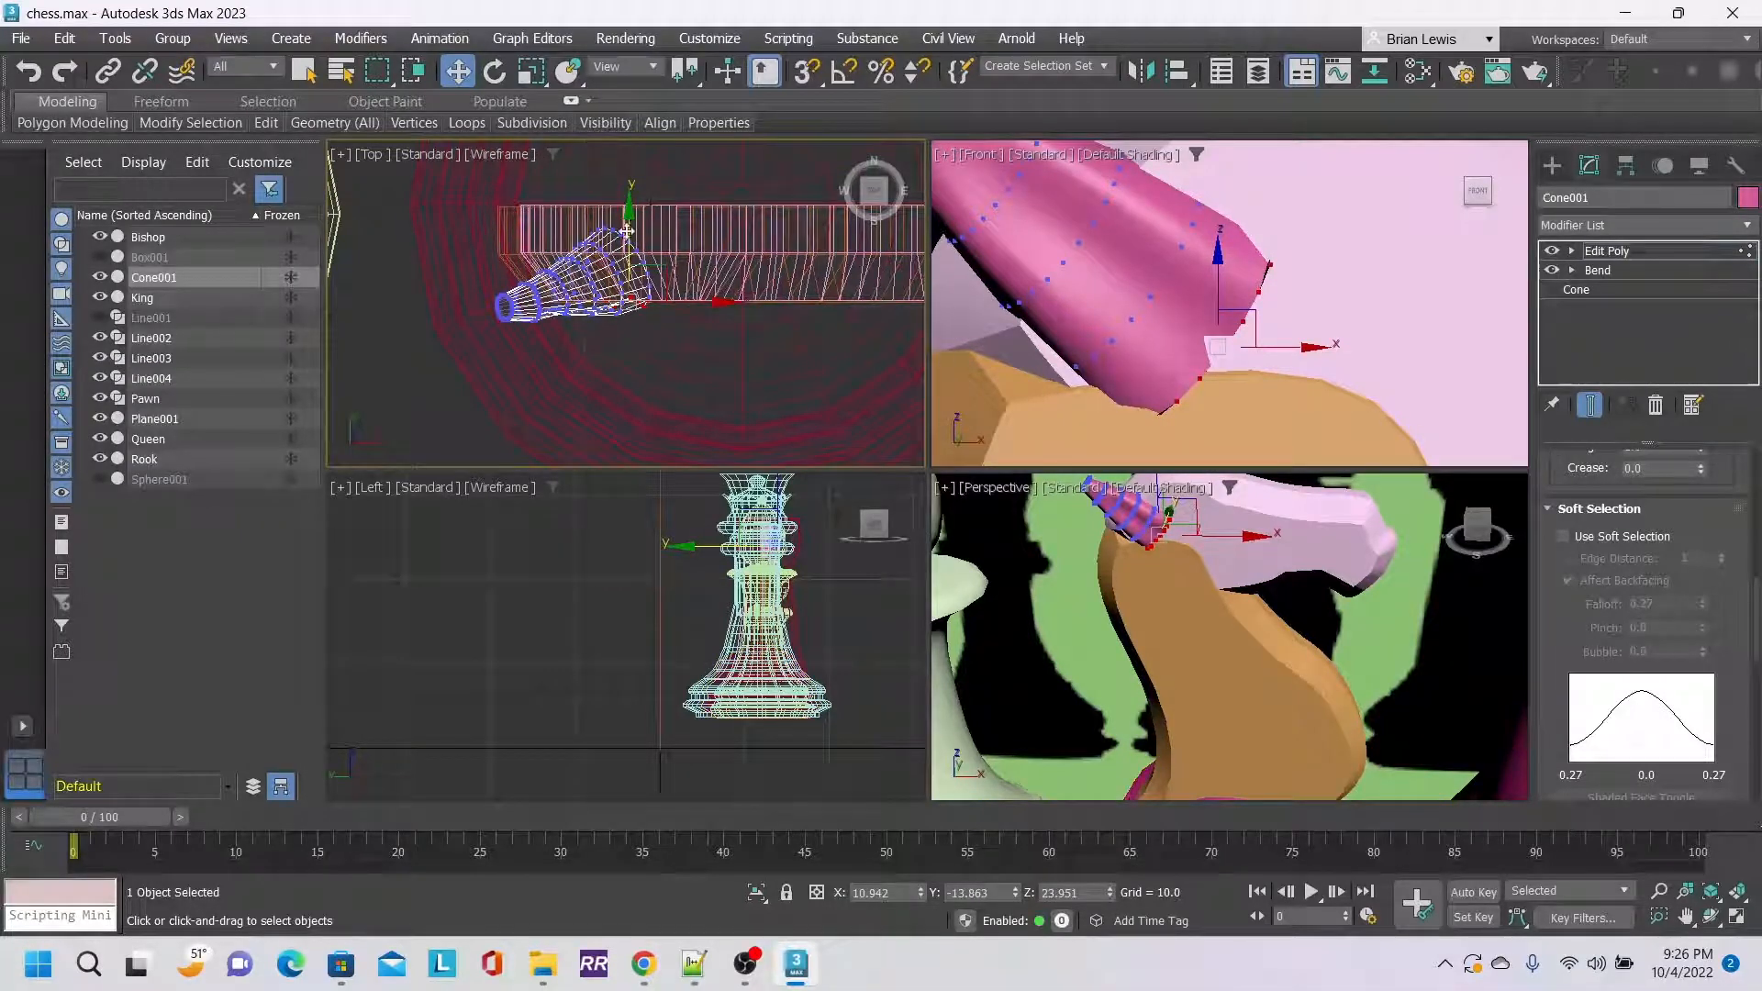
{"action": "left_click_drag", "start_coordinate": [627, 230], "coordinate": [627, 226]}
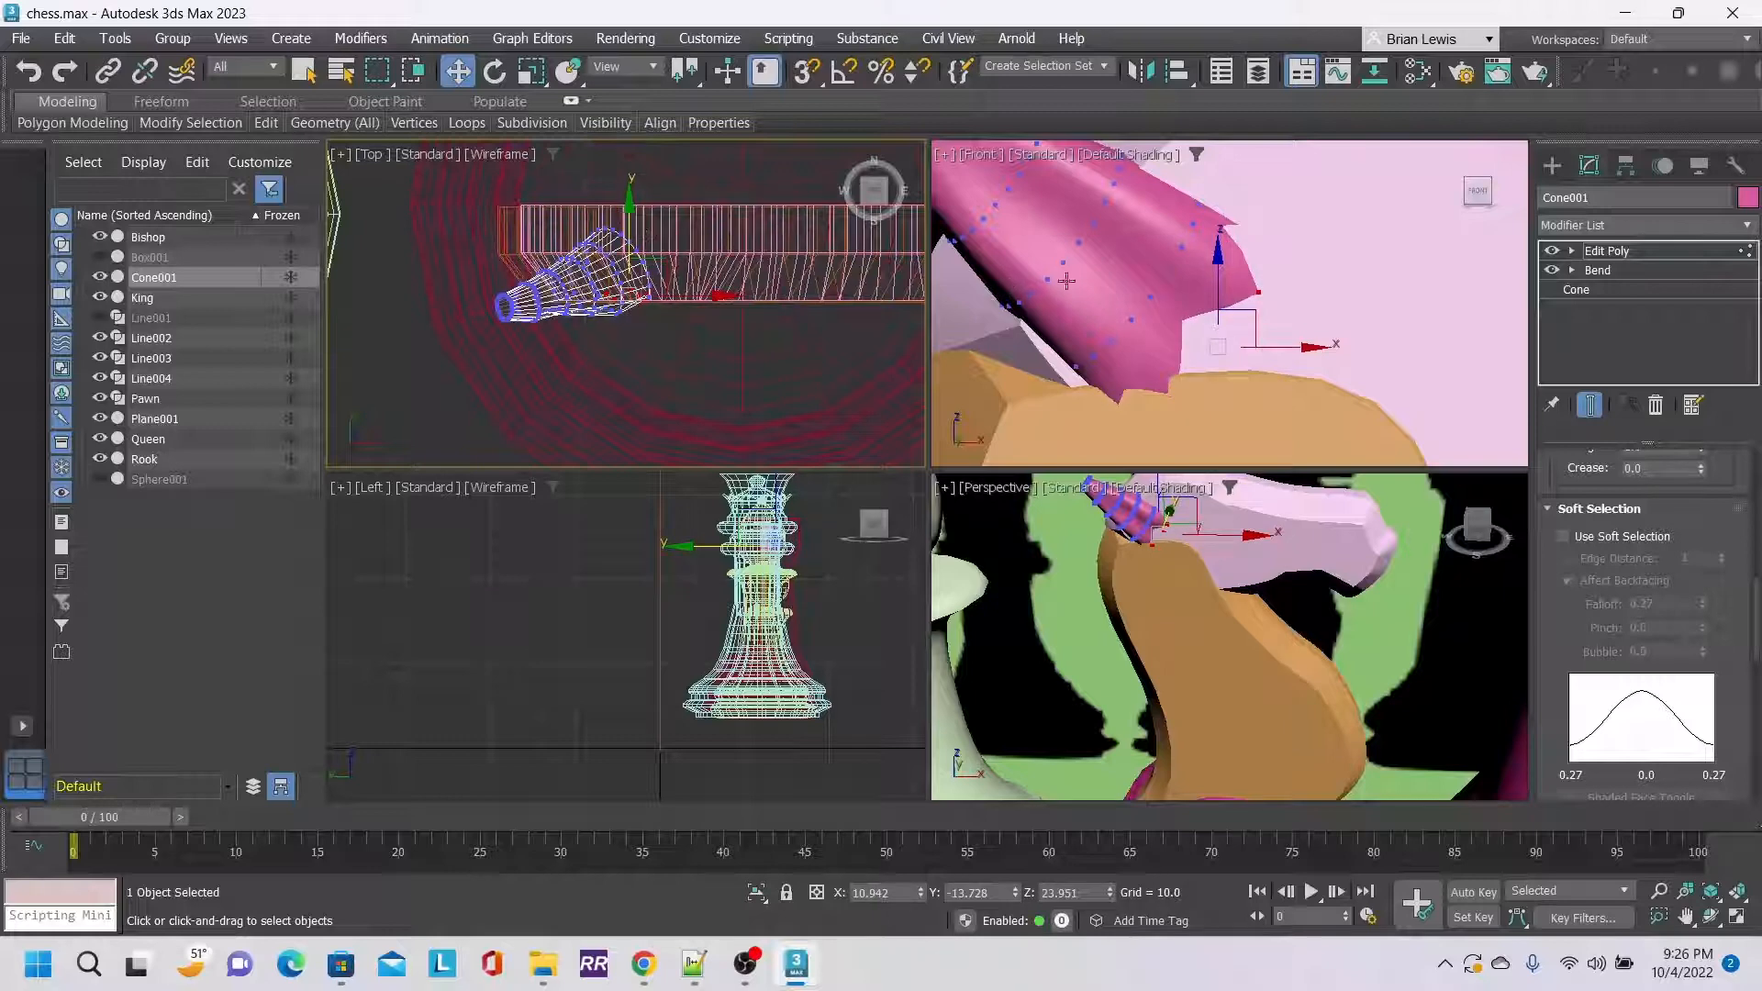
{"action": "scroll", "coordinate": [1067, 281], "scroll_direction": "down", "scroll_amount": 5}
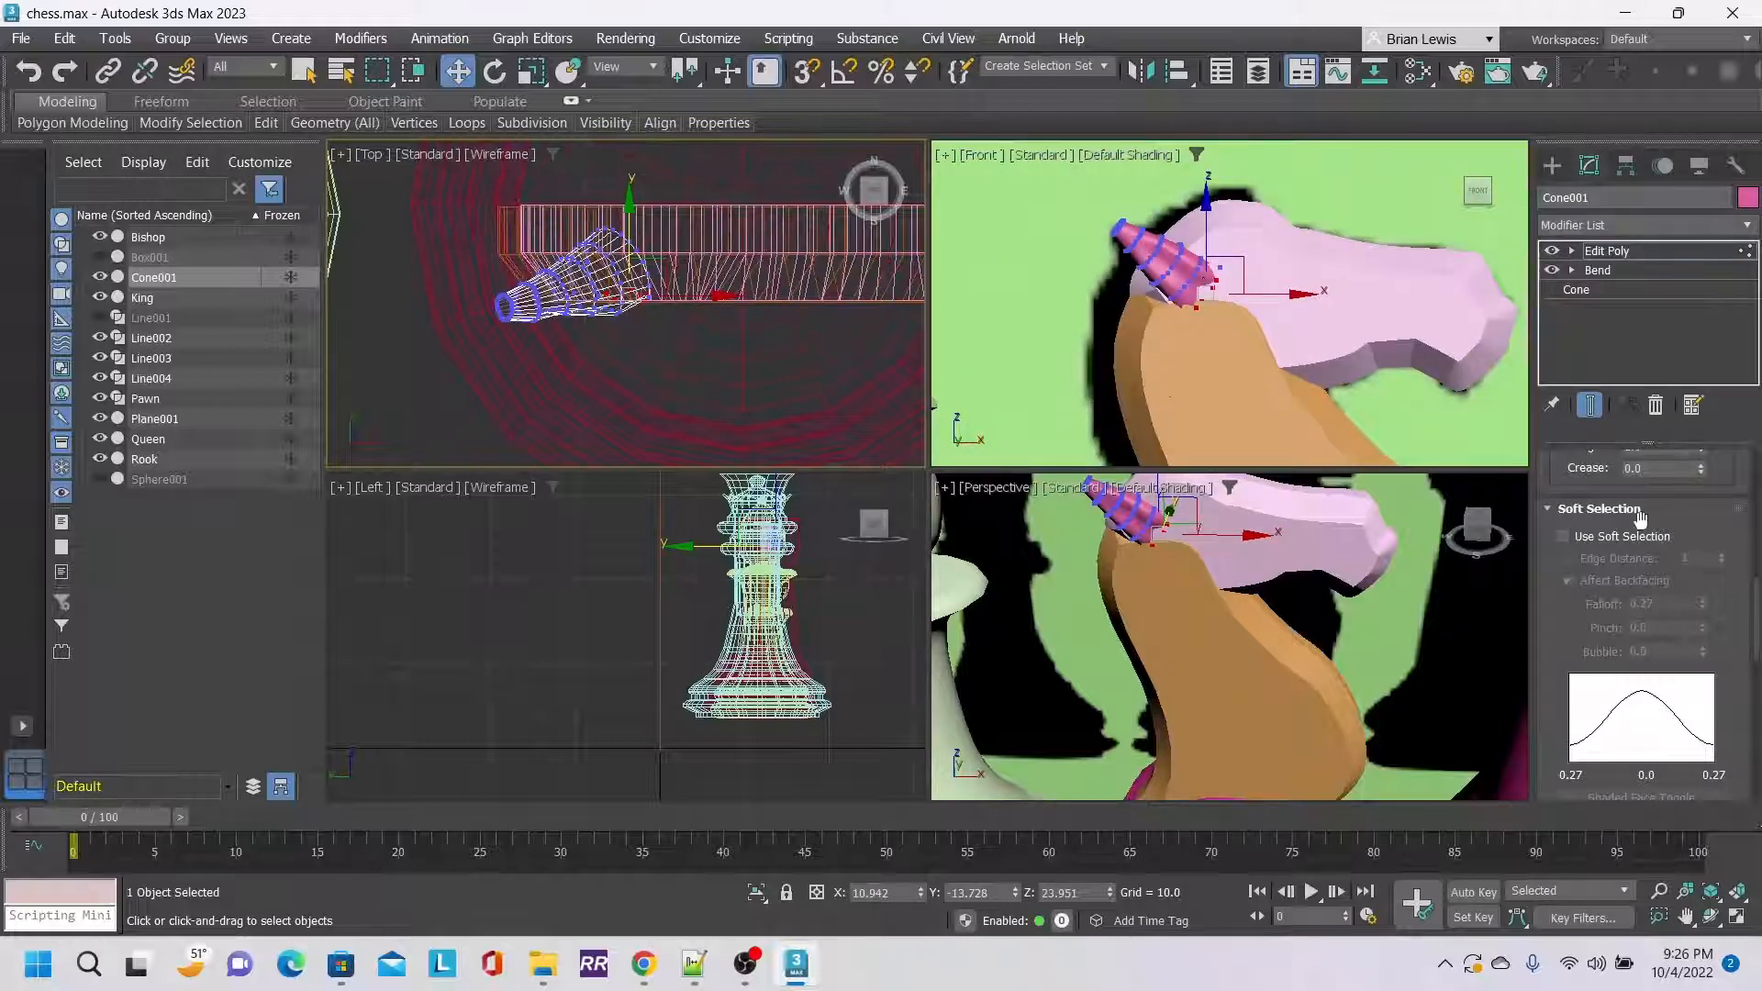
{"action": "scroll", "coordinate": [1710, 504], "scroll_direction": "up", "scroll_amount": 9}
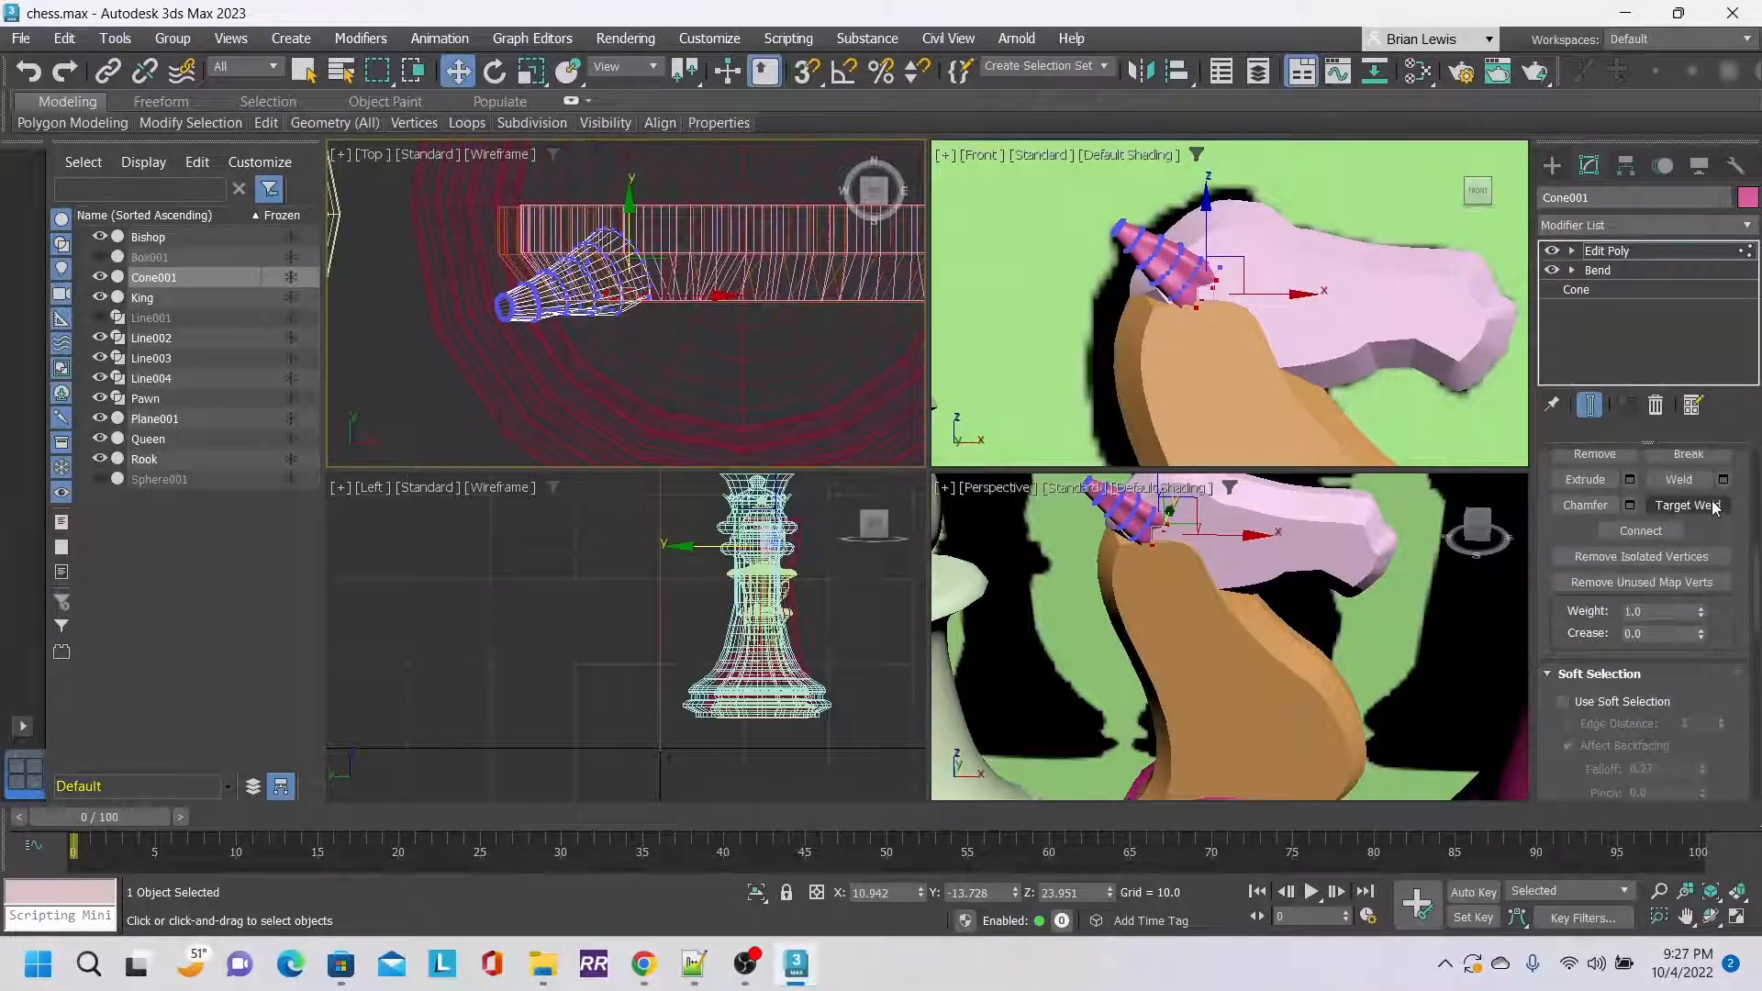
{"action": "scroll", "coordinate": [1685, 557], "scroll_direction": "up", "scroll_amount": 5}
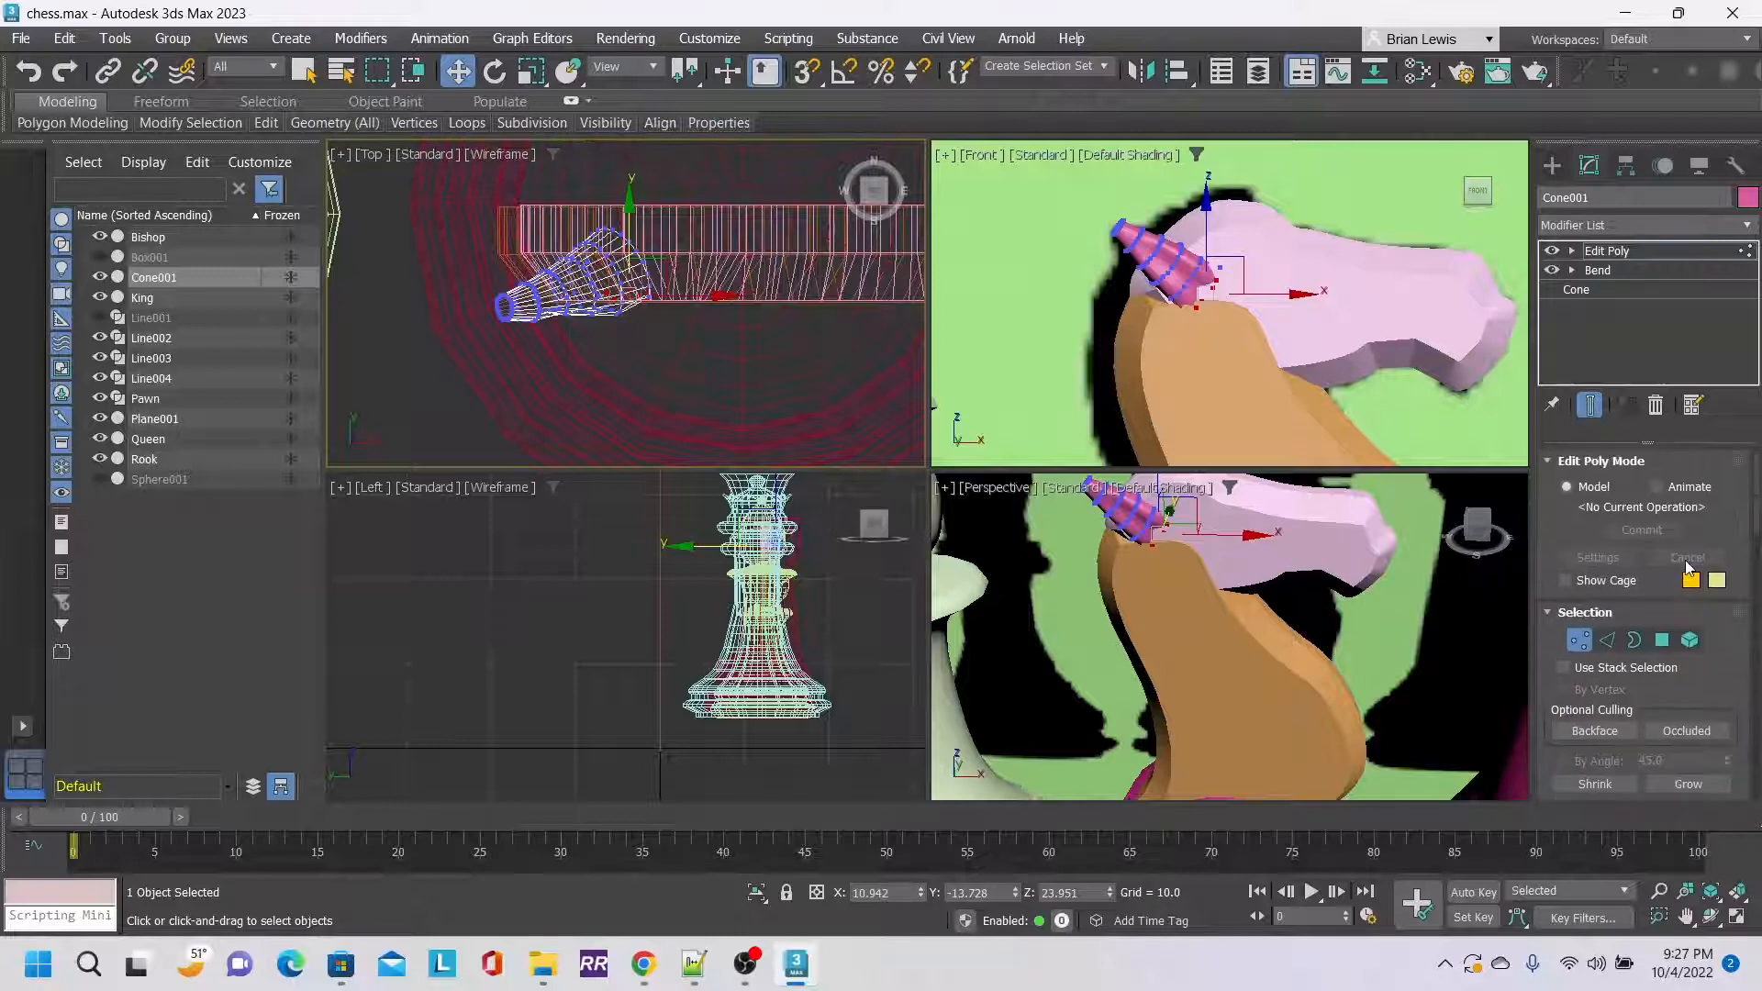
{"action": "left_click", "coordinate": [1579, 639]}
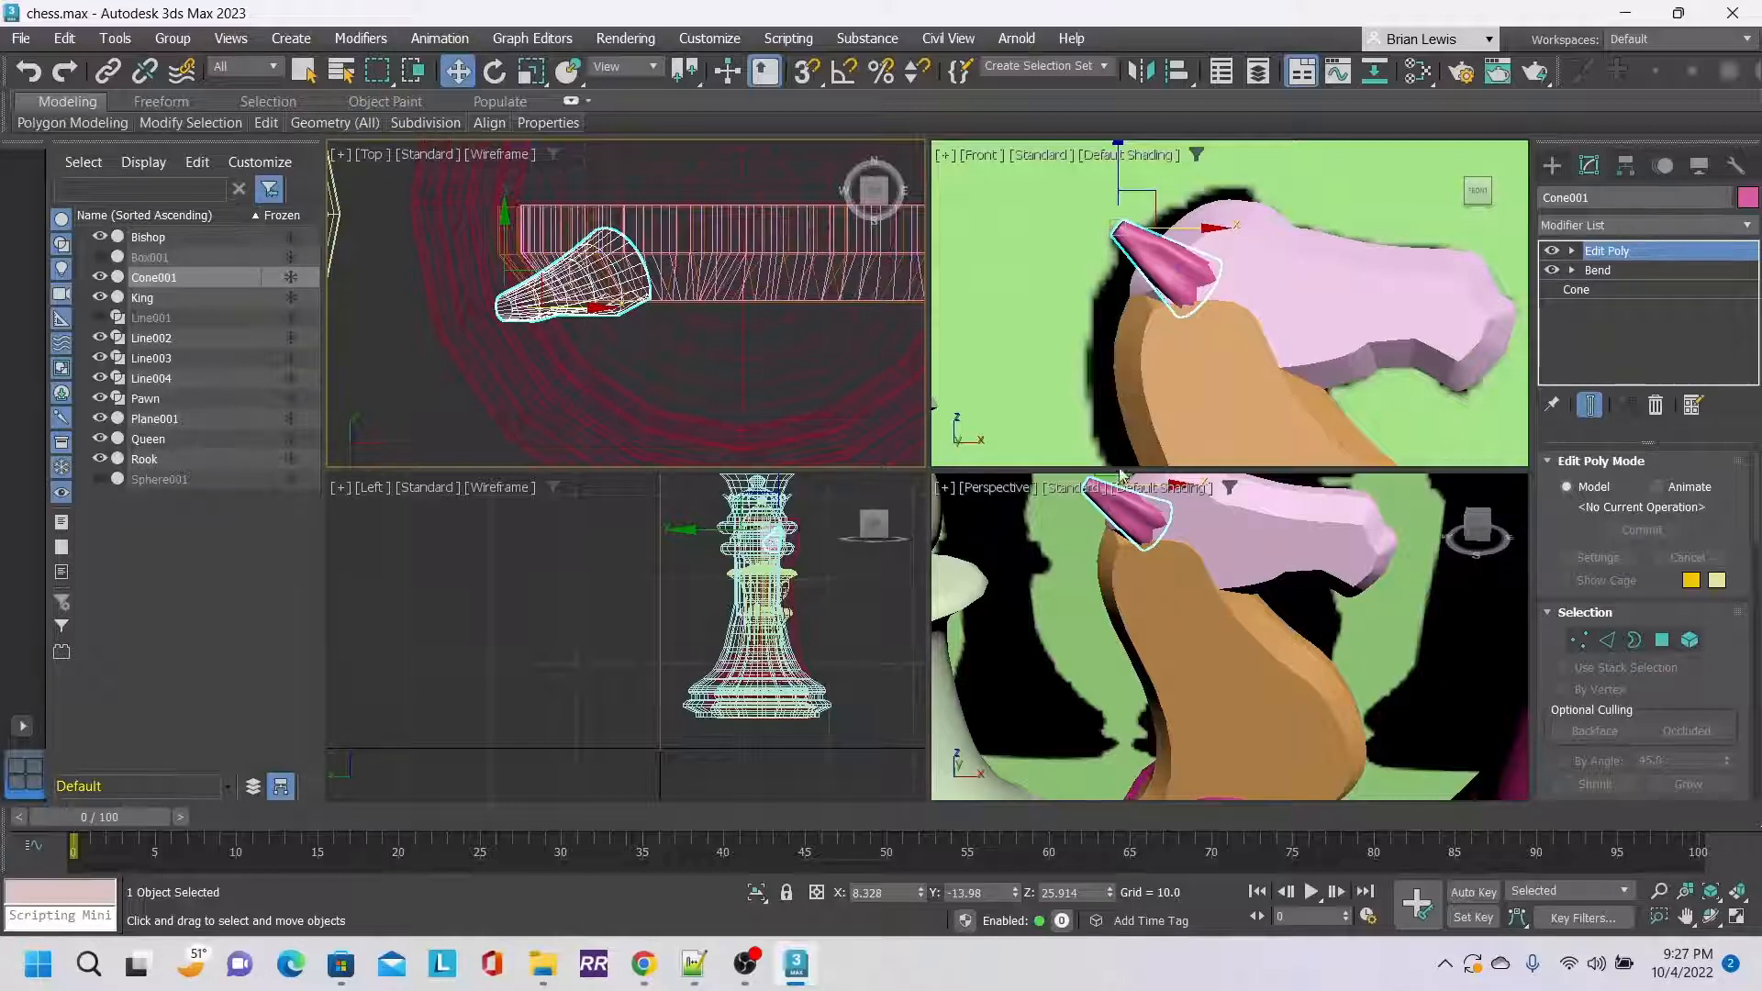
Enable Level 3 in the Bevel of the knight's orange neck, with height 0.5 and outline -0.6.
{"action": "scroll", "coordinate": [1216, 437], "scroll_direction": "down", "scroll_amount": 5}
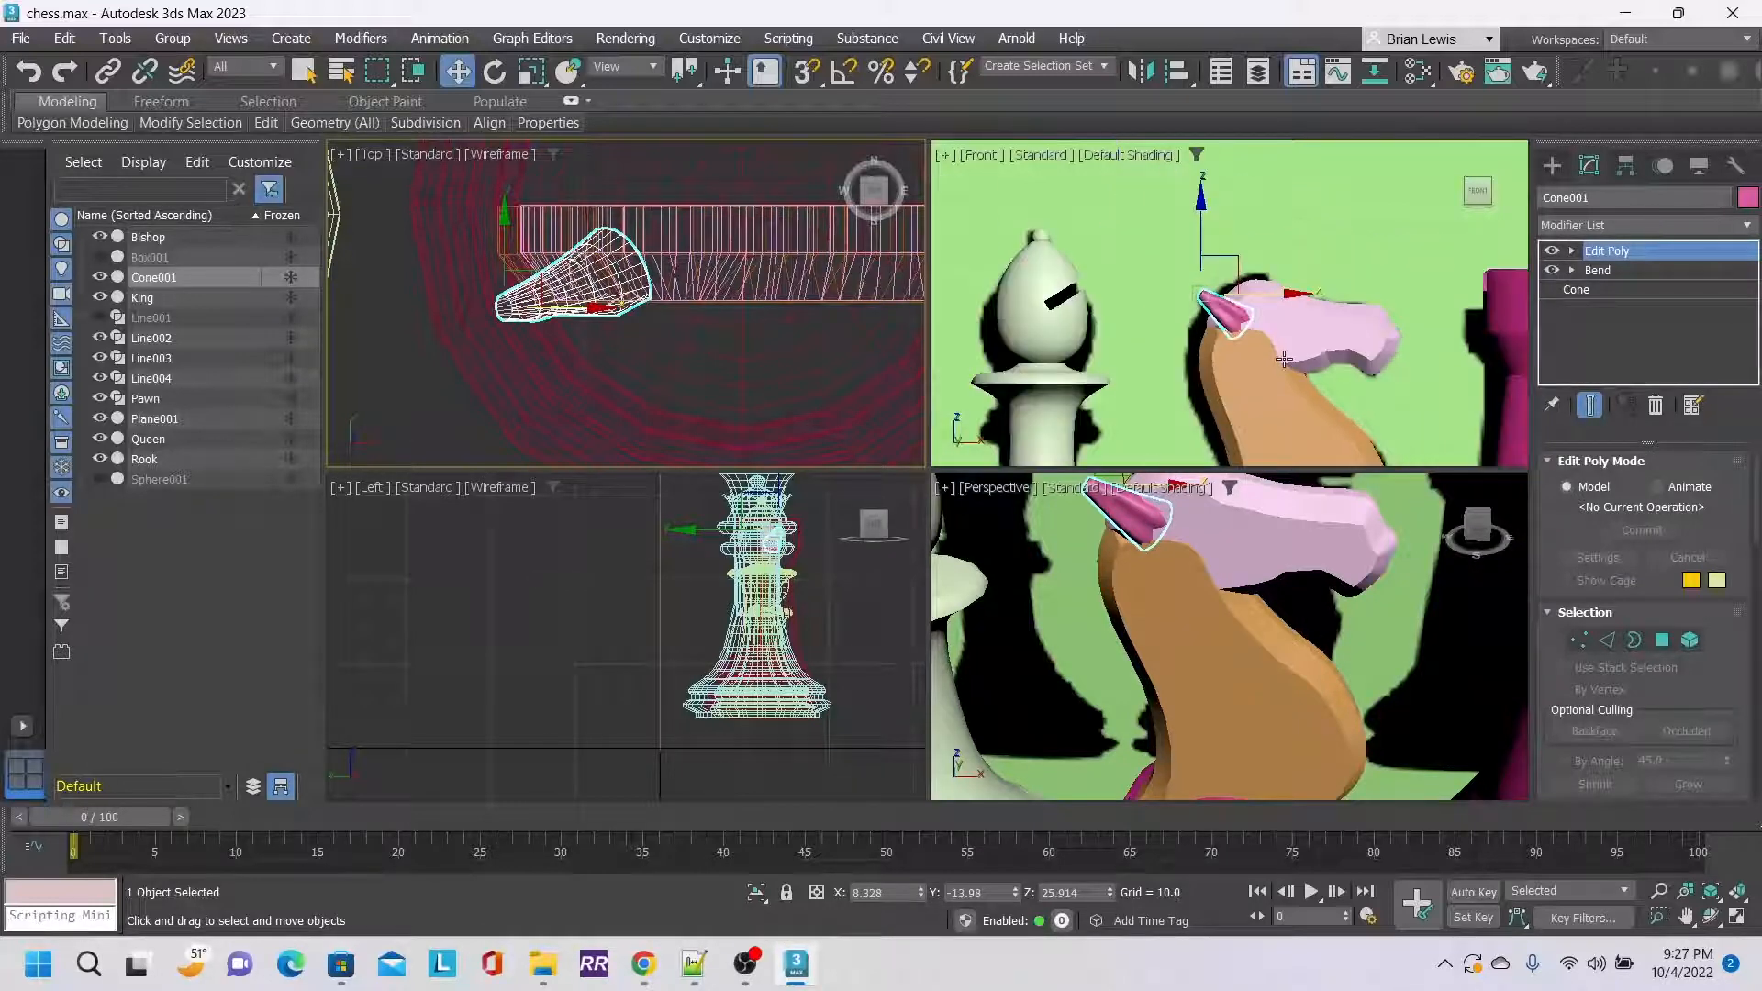
{"action": "middle_click_drag", "start_coordinate": [1321, 386], "coordinate": [1300, 353]}
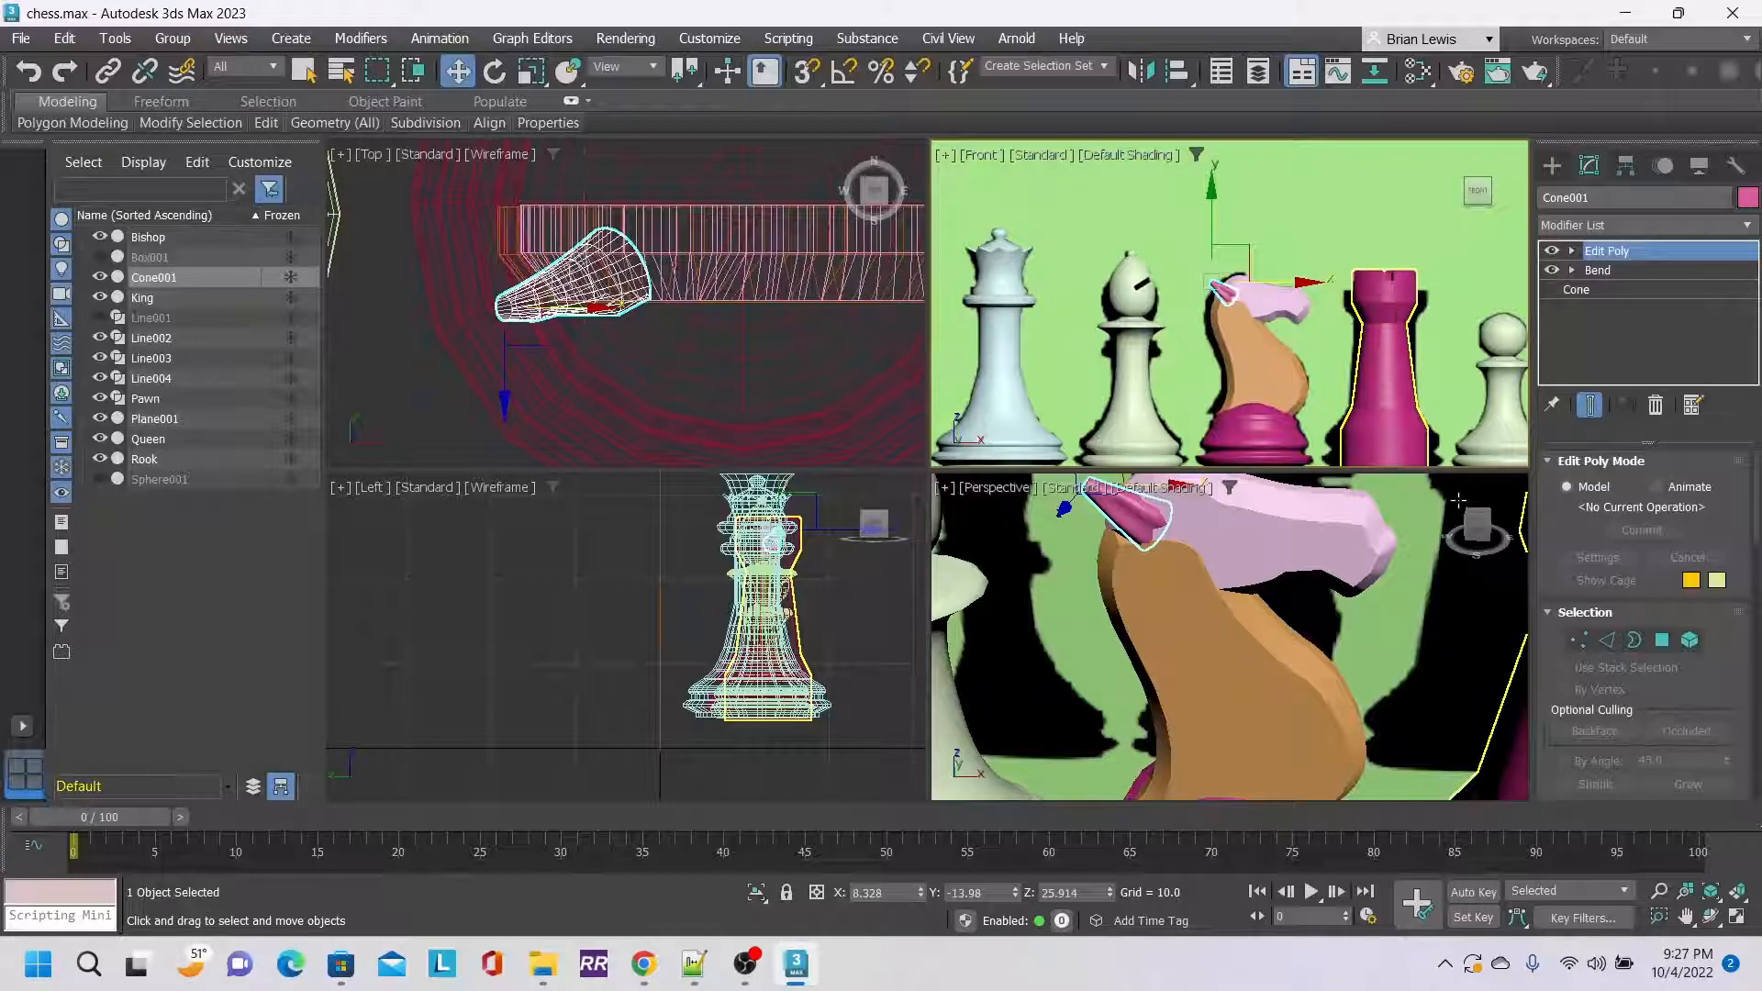
{"action": "left_click", "coordinate": [1282, 379]}
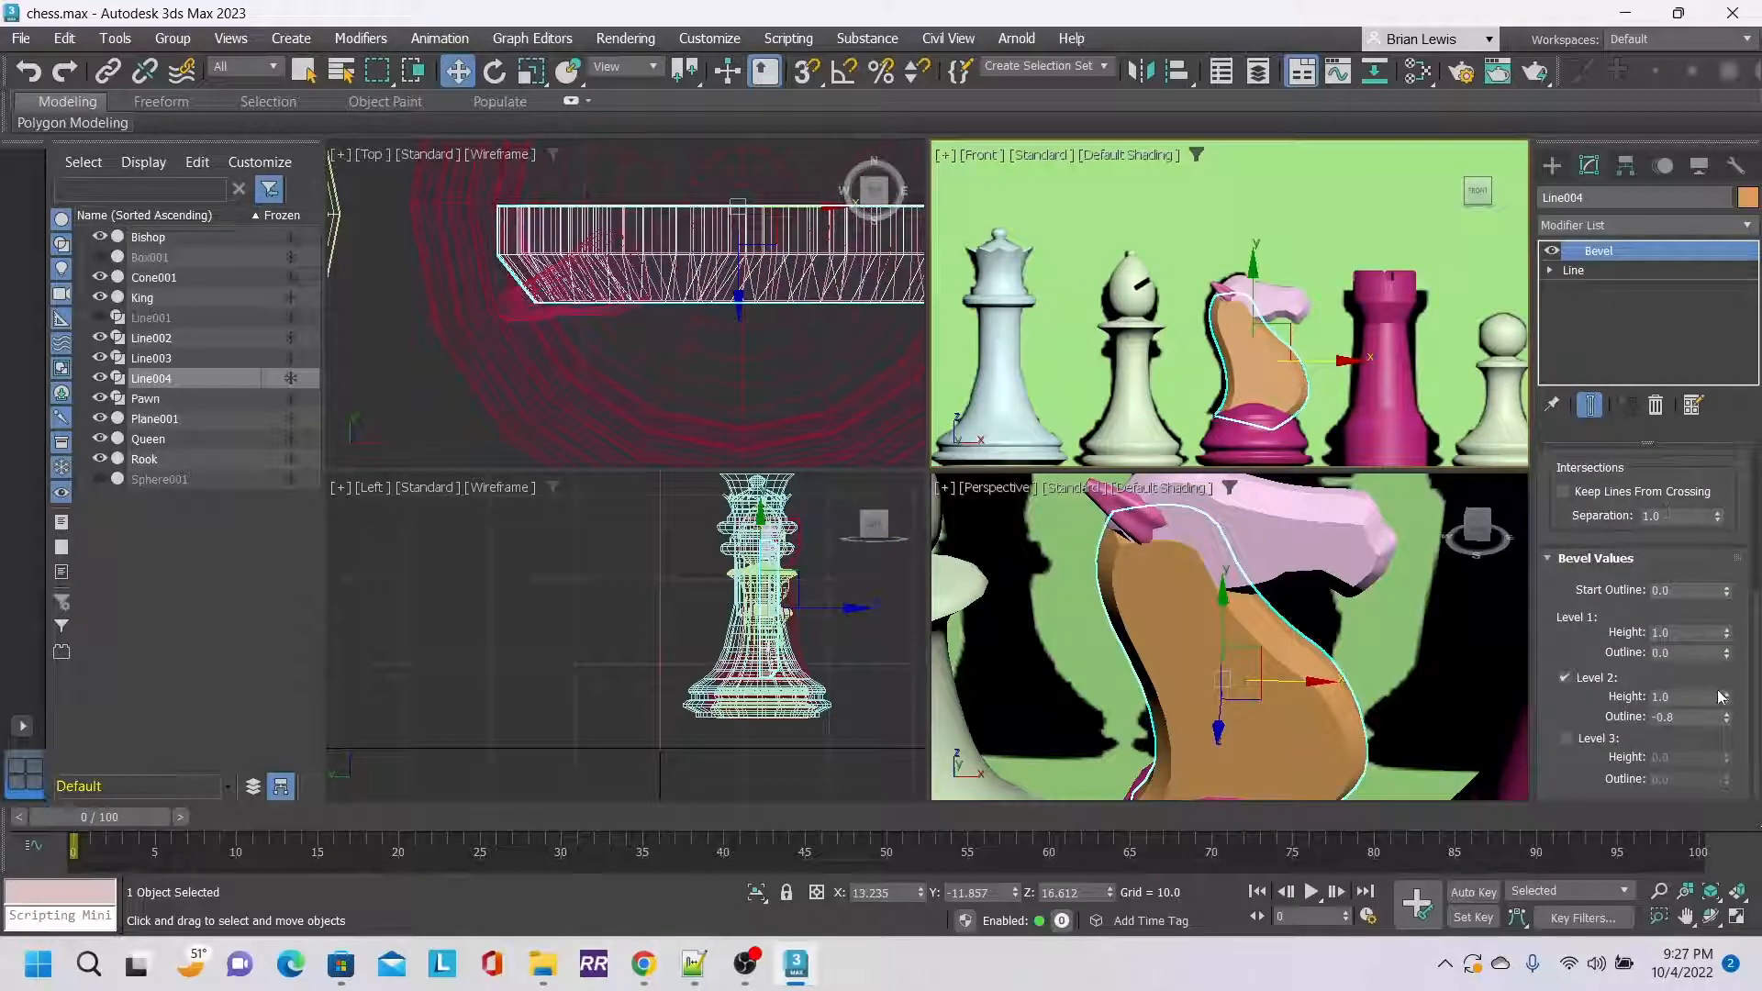
{"action": "left_click", "coordinate": [1570, 739]}
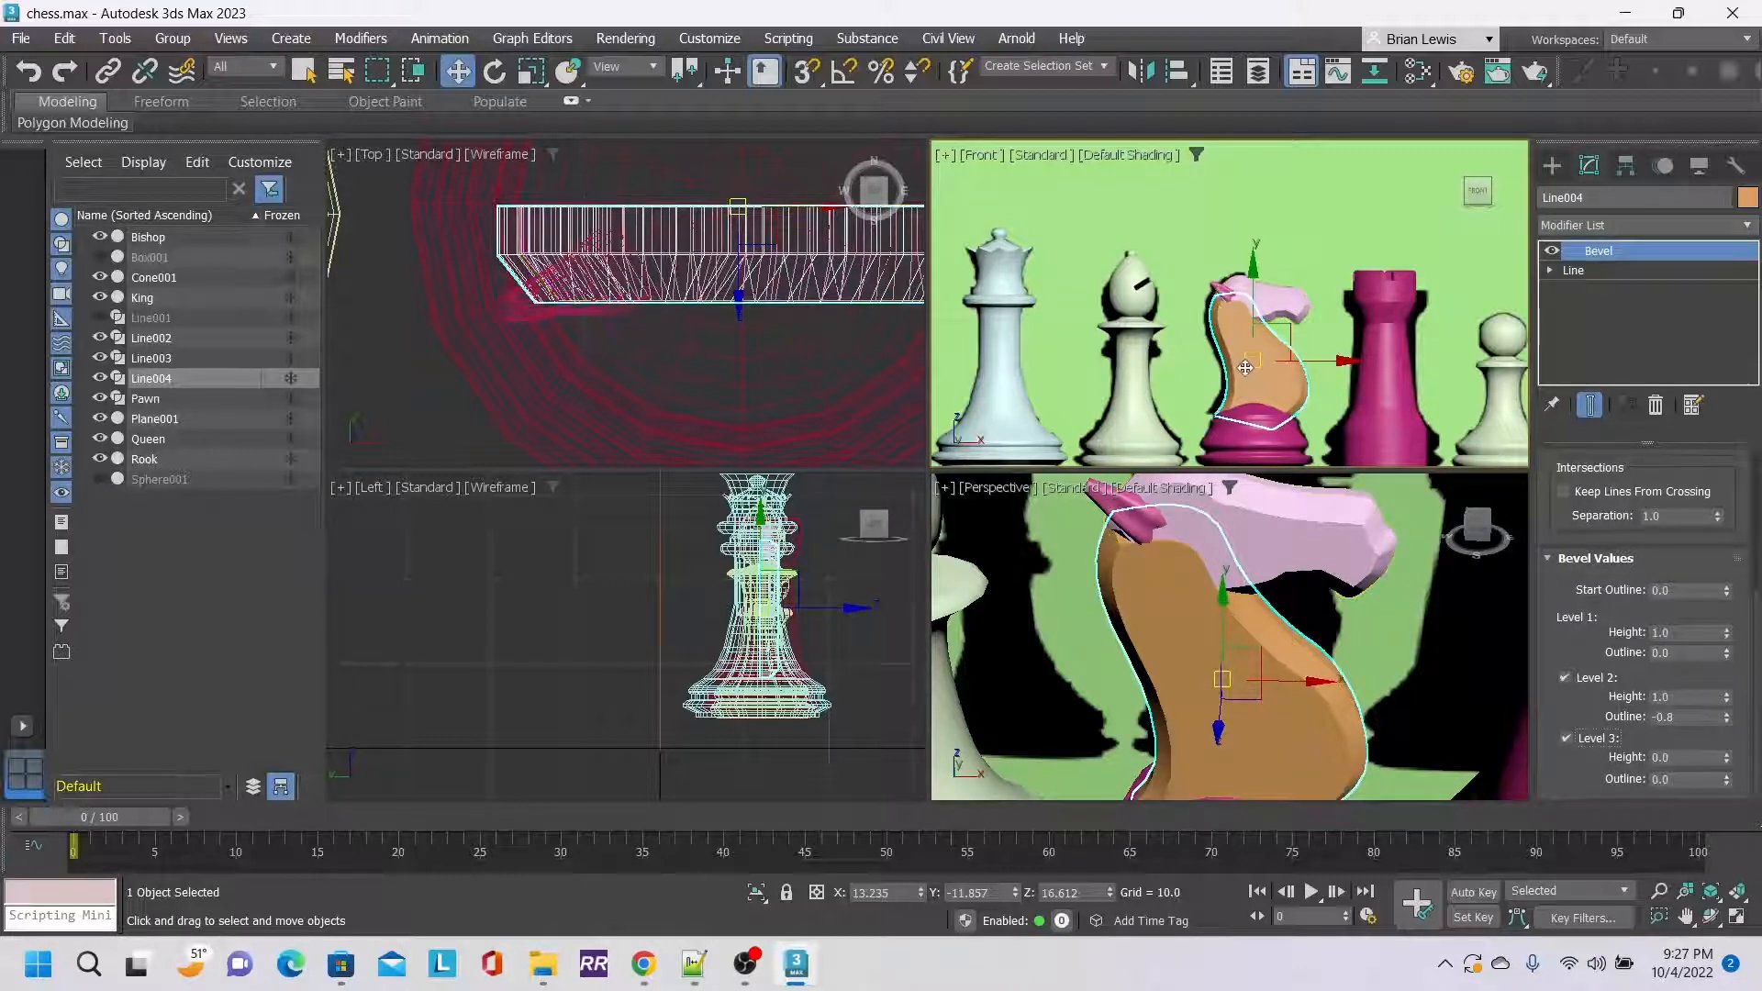
{"action": "middle_click_drag", "start_coordinate": [1311, 408], "coordinate": [1288, 337]}
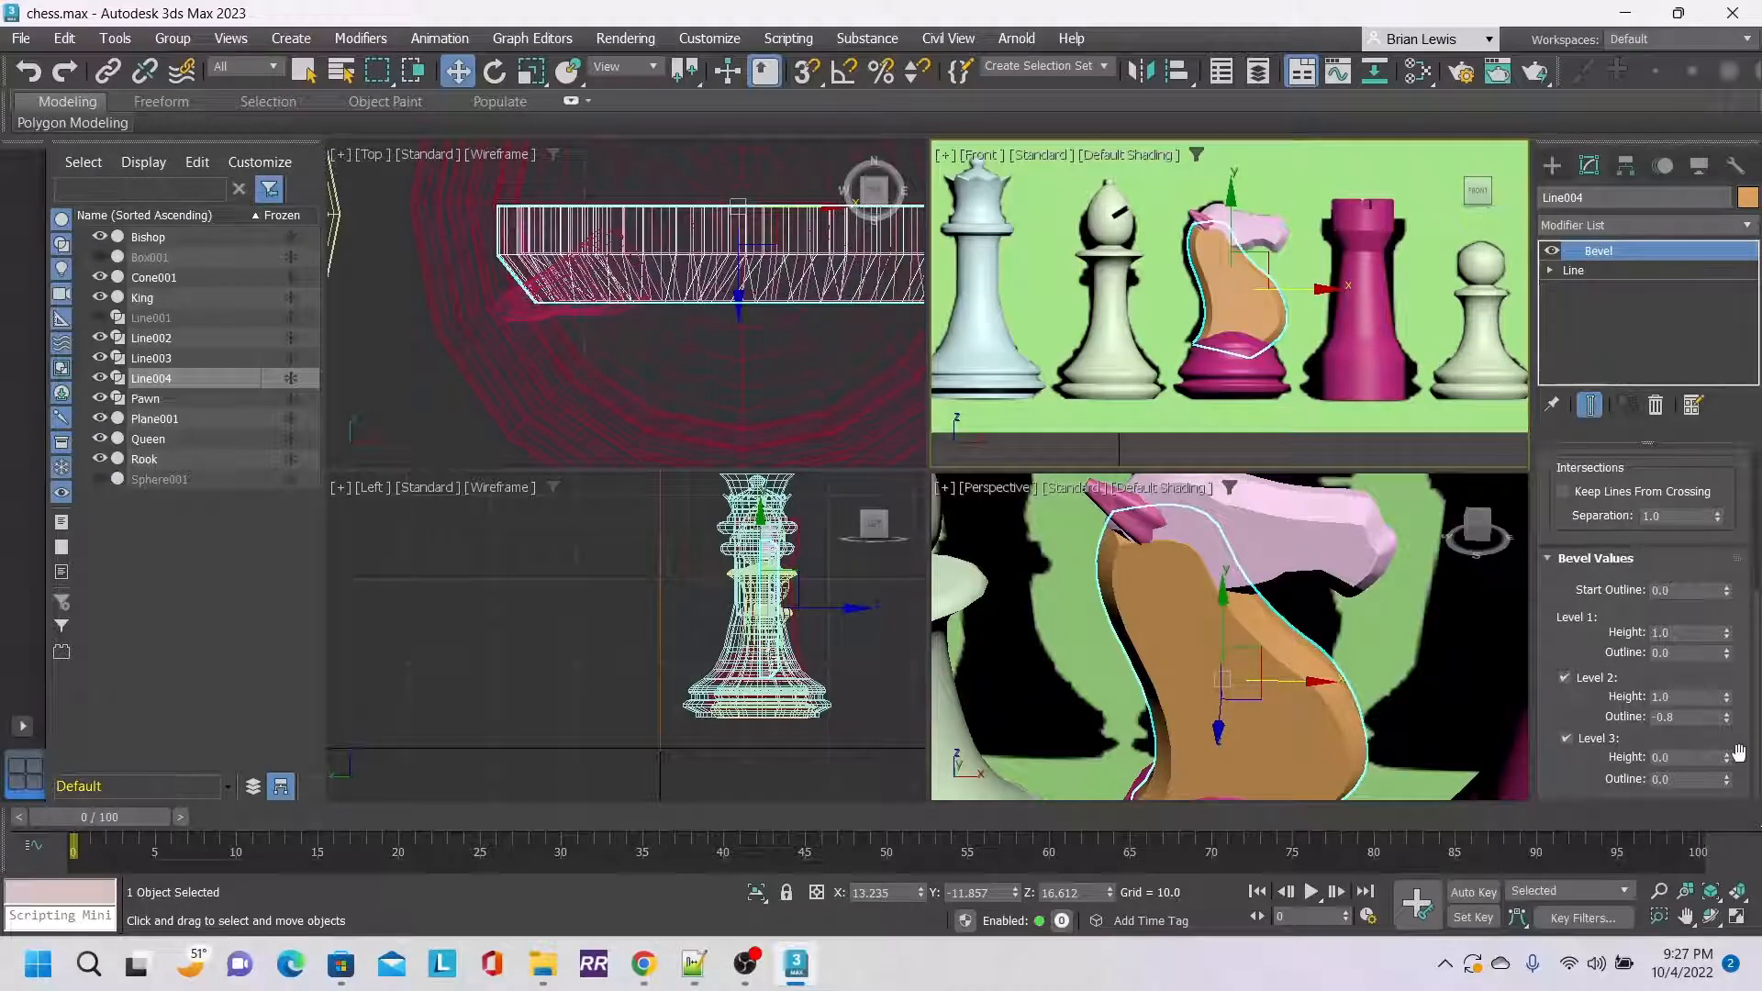
{"action": "mouse_move", "coordinate": [1729, 754]}
{"action": "left_mouse_down"}
{"action": "mouse_move", "coordinate": [1729, 797]}
{"action": "mouse_move", "coordinate": [1730, 759]}
{"action": "left_mouse_up"}
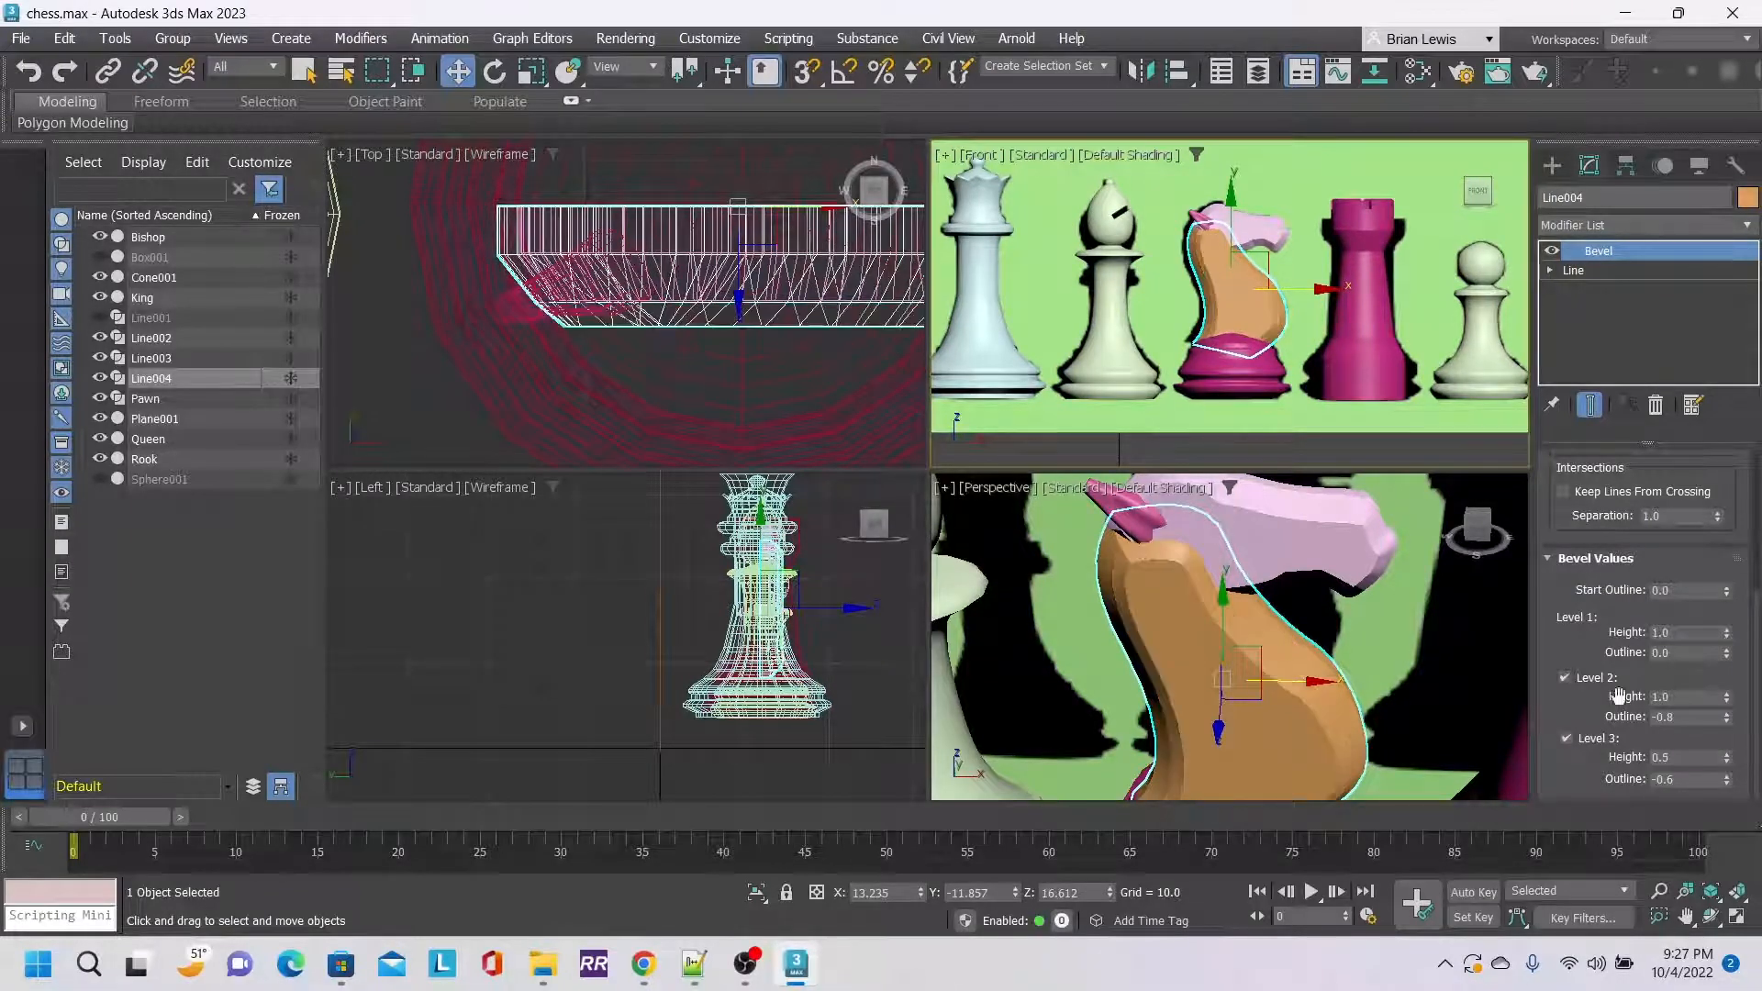
Add an Edit Poly modifier above the neck's Bevel and select the large flat front polygon.
{"action": "left_click_drag", "start_coordinate": [1476, 526], "coordinate": [1445, 551]}
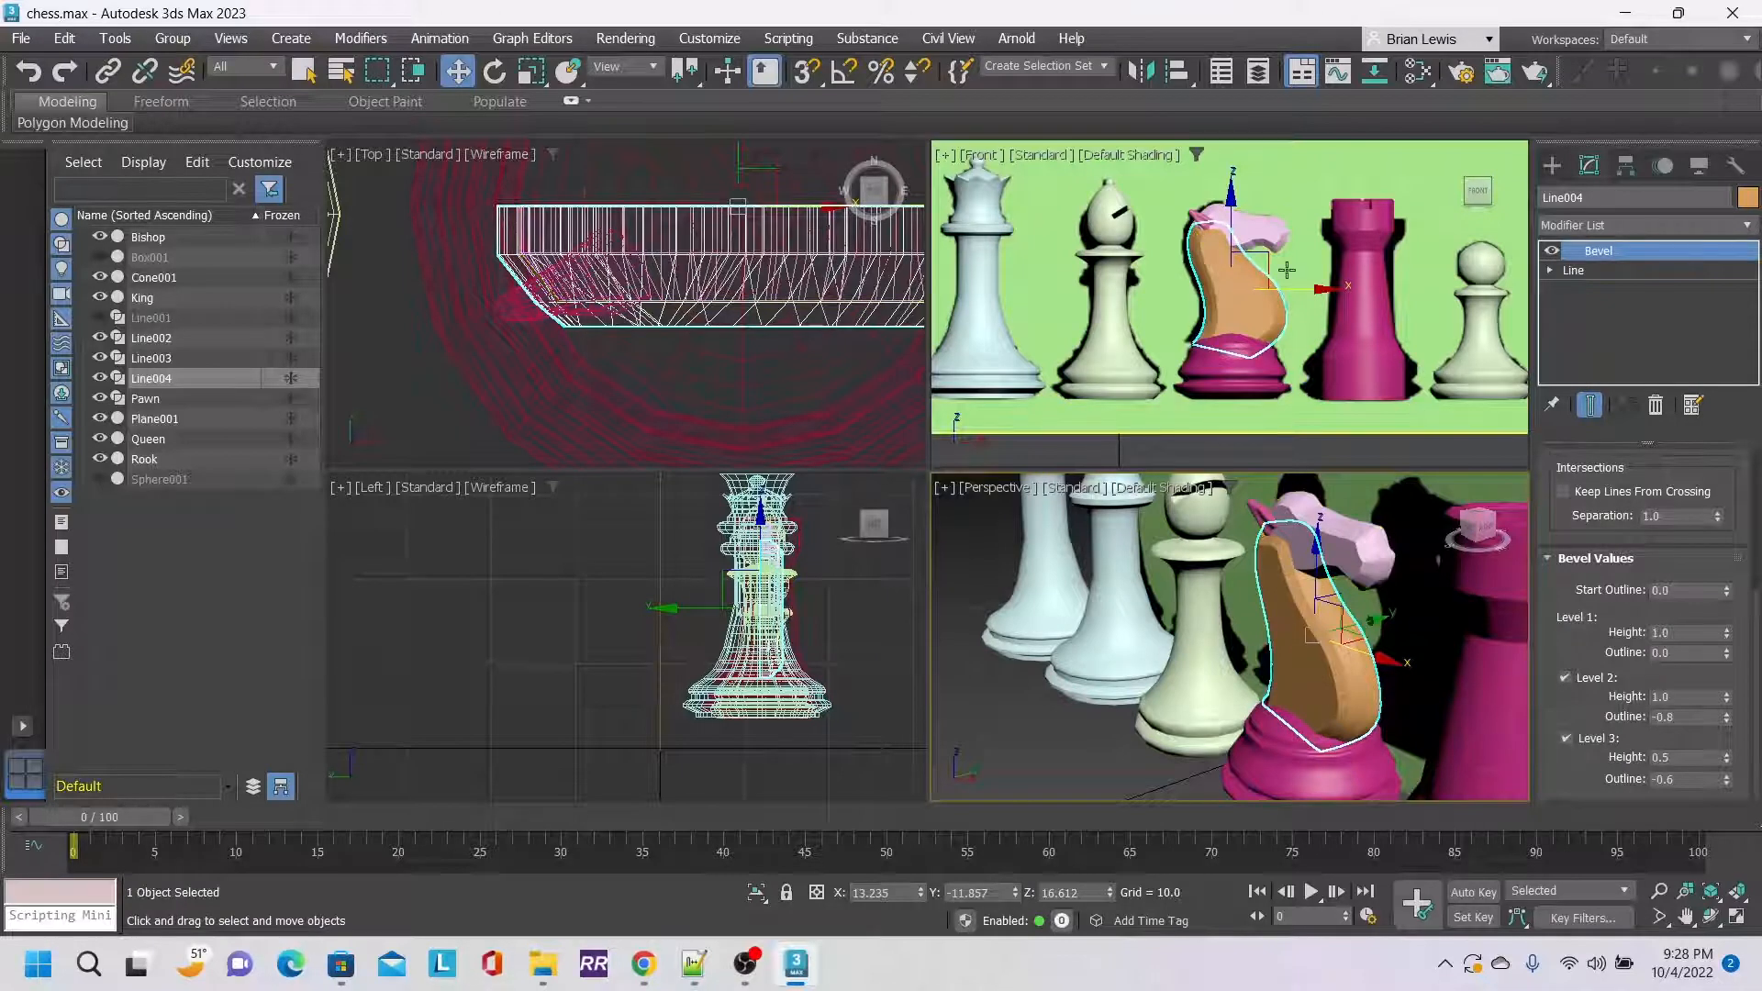
{"action": "left_click", "coordinate": [531, 73]}
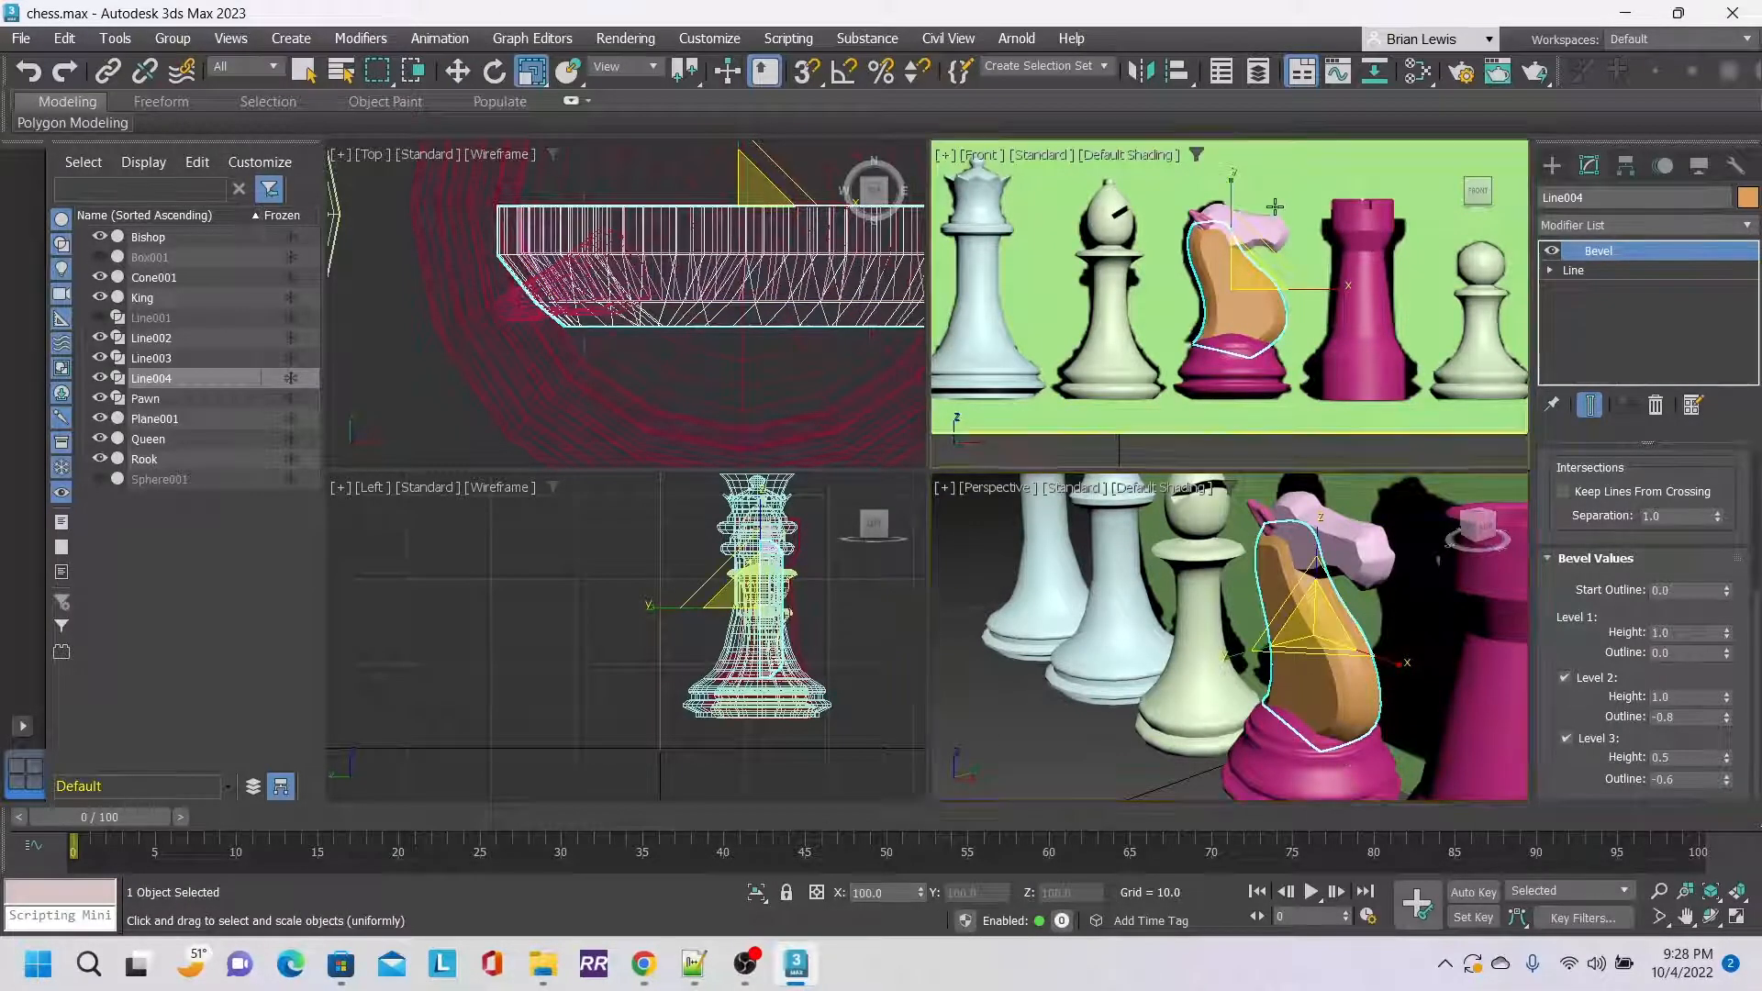
{"action": "scroll", "coordinate": [1278, 189], "scroll_direction": "up", "scroll_amount": 3}
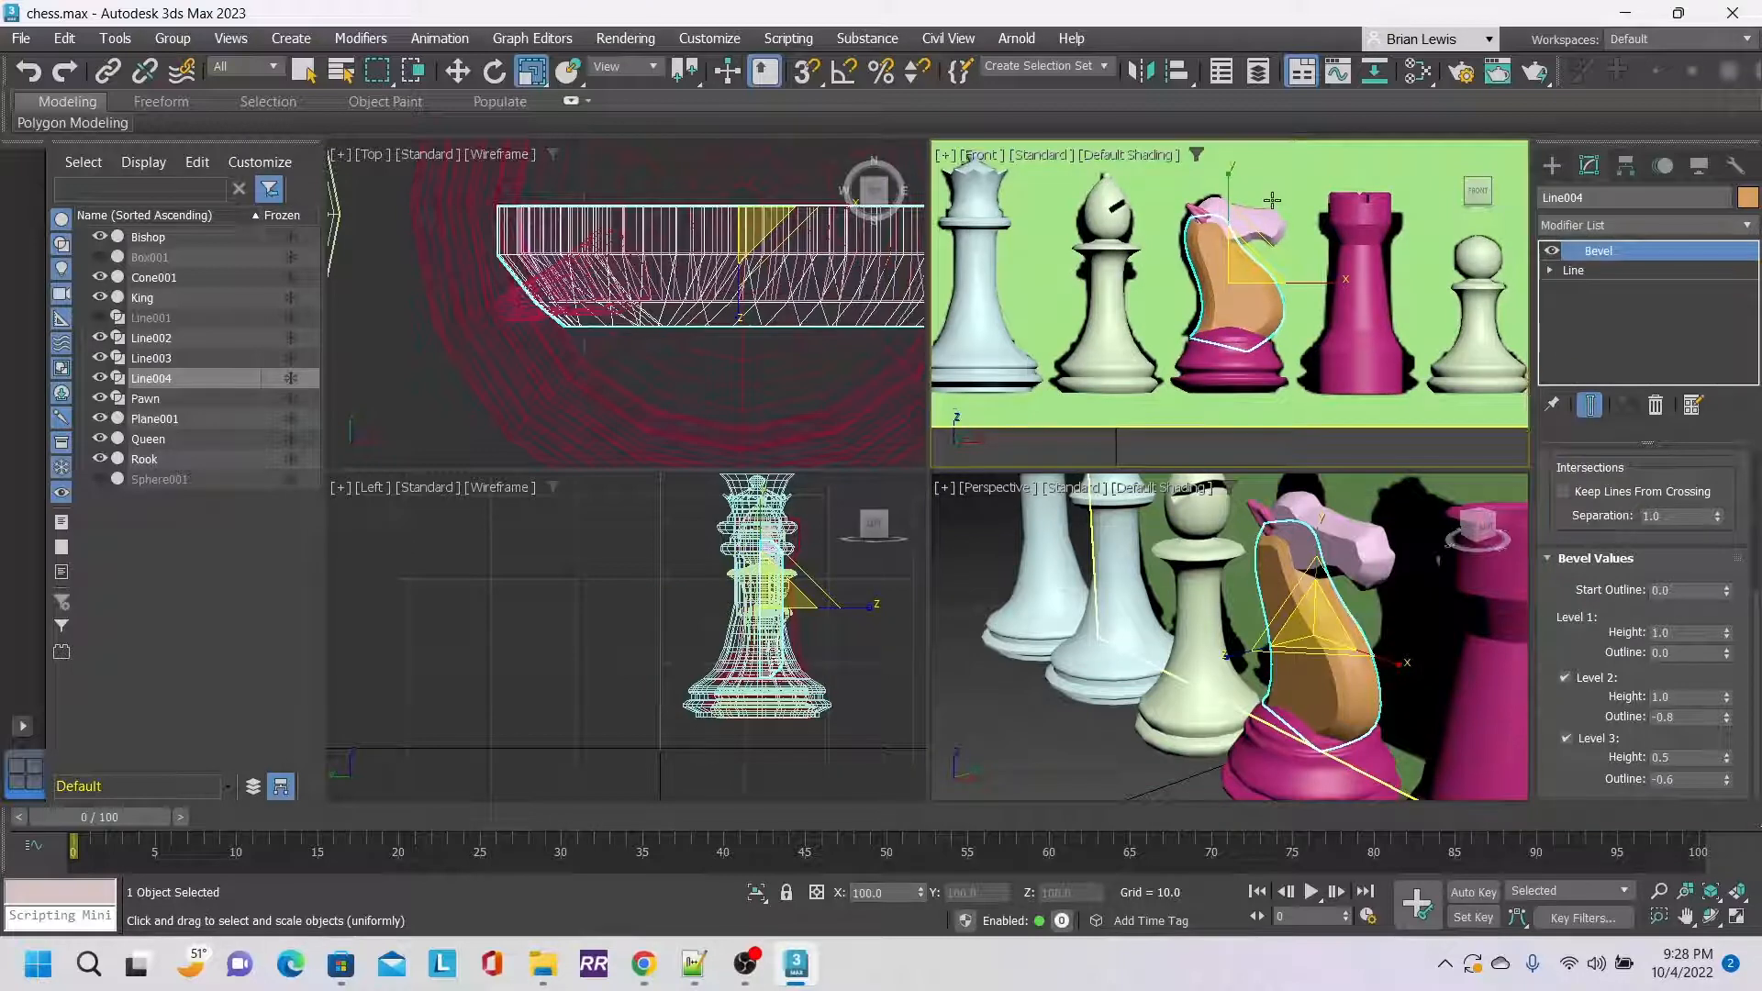
{"action": "left_click", "coordinate": [1748, 225]}
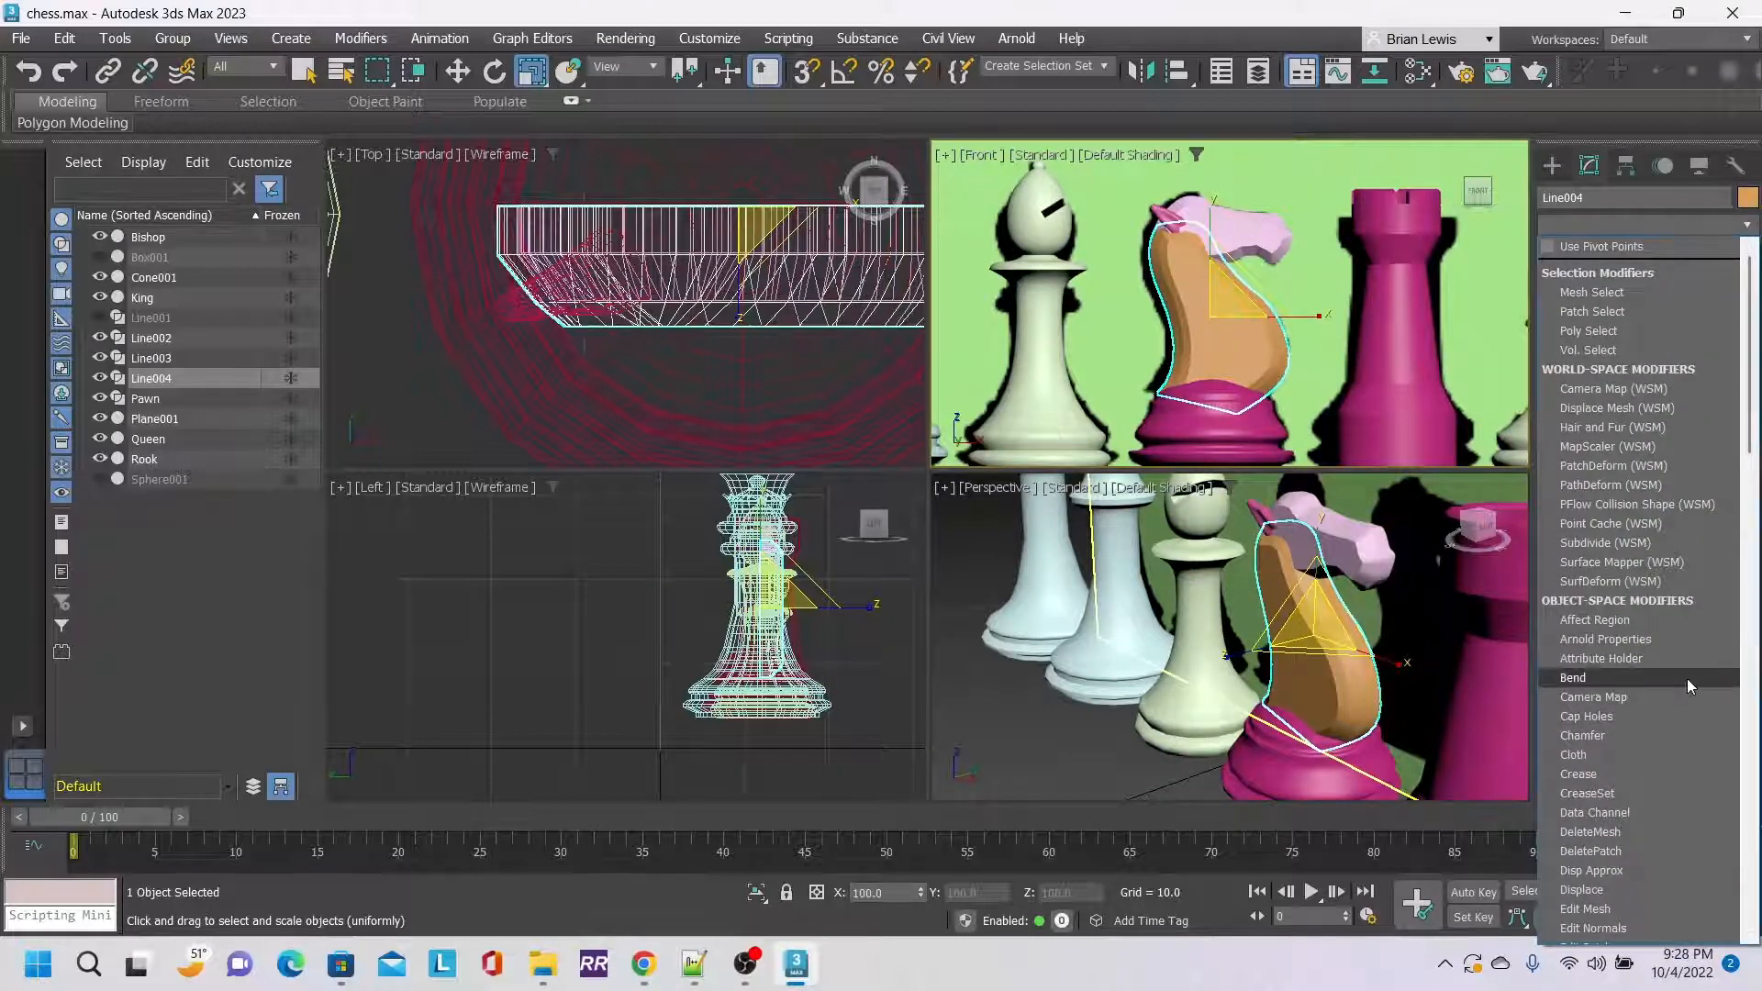
{"action": "scroll", "coordinate": [1634, 868], "scroll_direction": "down", "scroll_amount": 2}
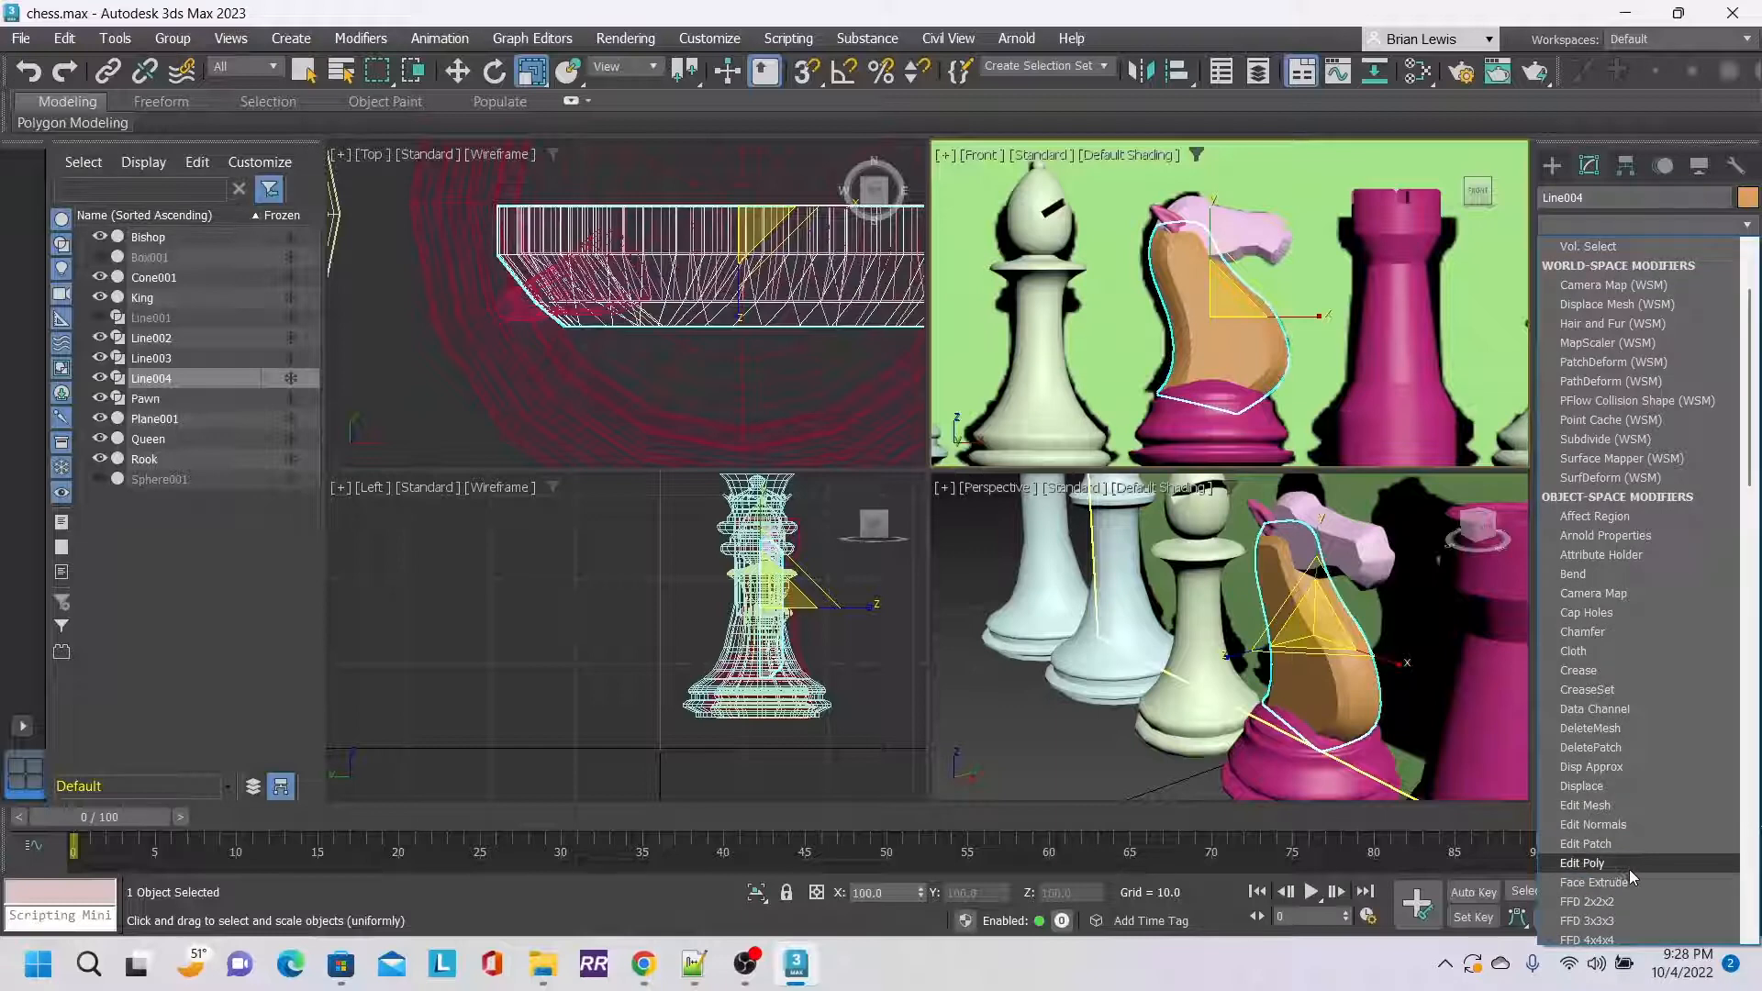
{"action": "left_click", "coordinate": [1628, 865]}
{"action": "left_click", "coordinate": [1662, 639]}
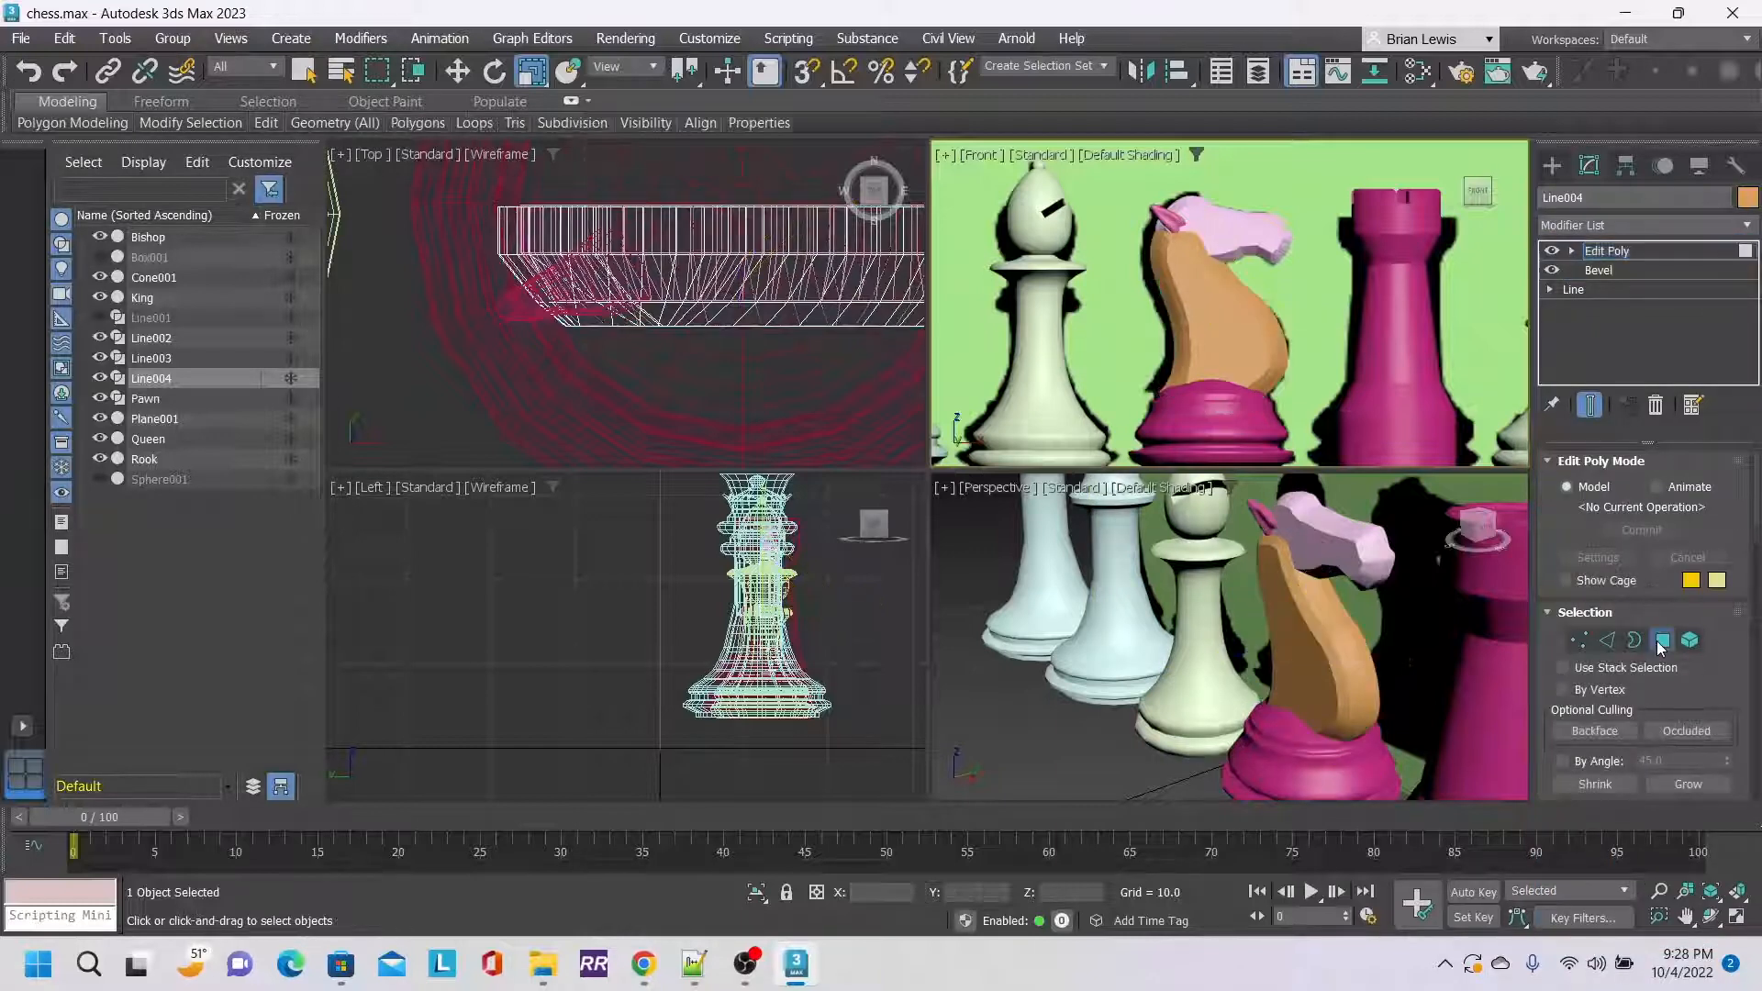
{"action": "left_click", "coordinate": [1340, 627]}
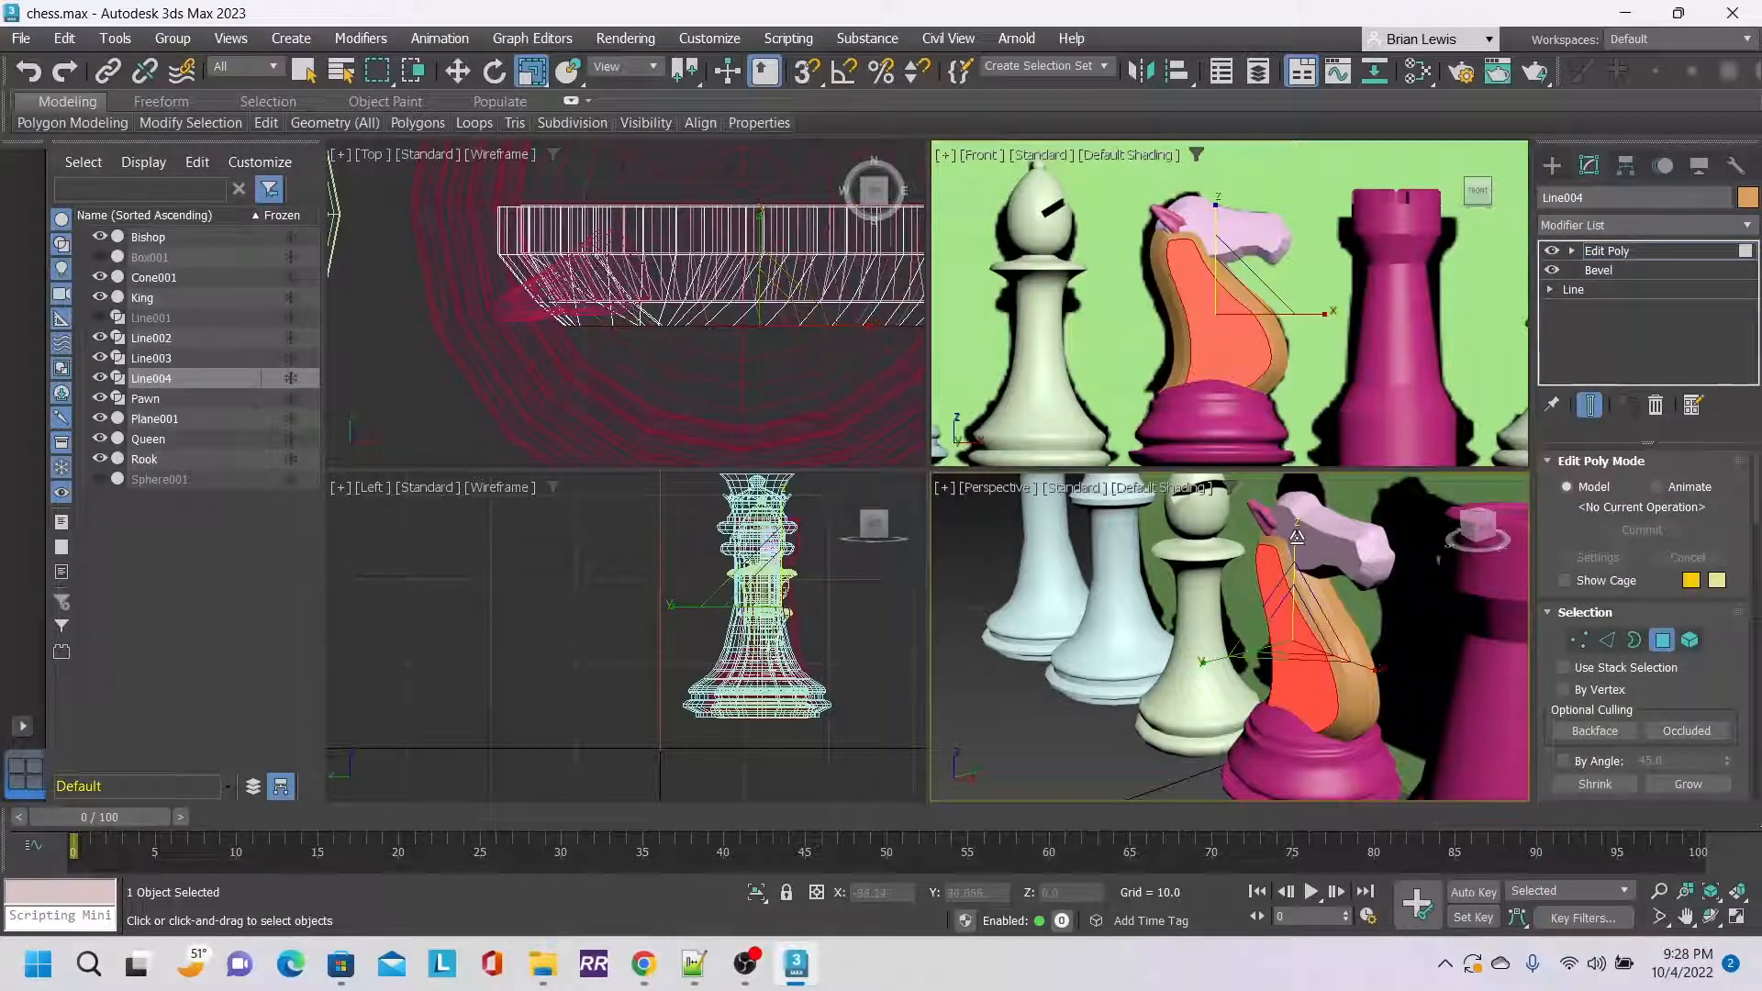
Scale down the neck's front polygon and move it down and sideways to about X 14.07, Z 16.14.
{"action": "left_click_drag", "start_coordinate": [1296, 537], "coordinate": [1296, 550]}
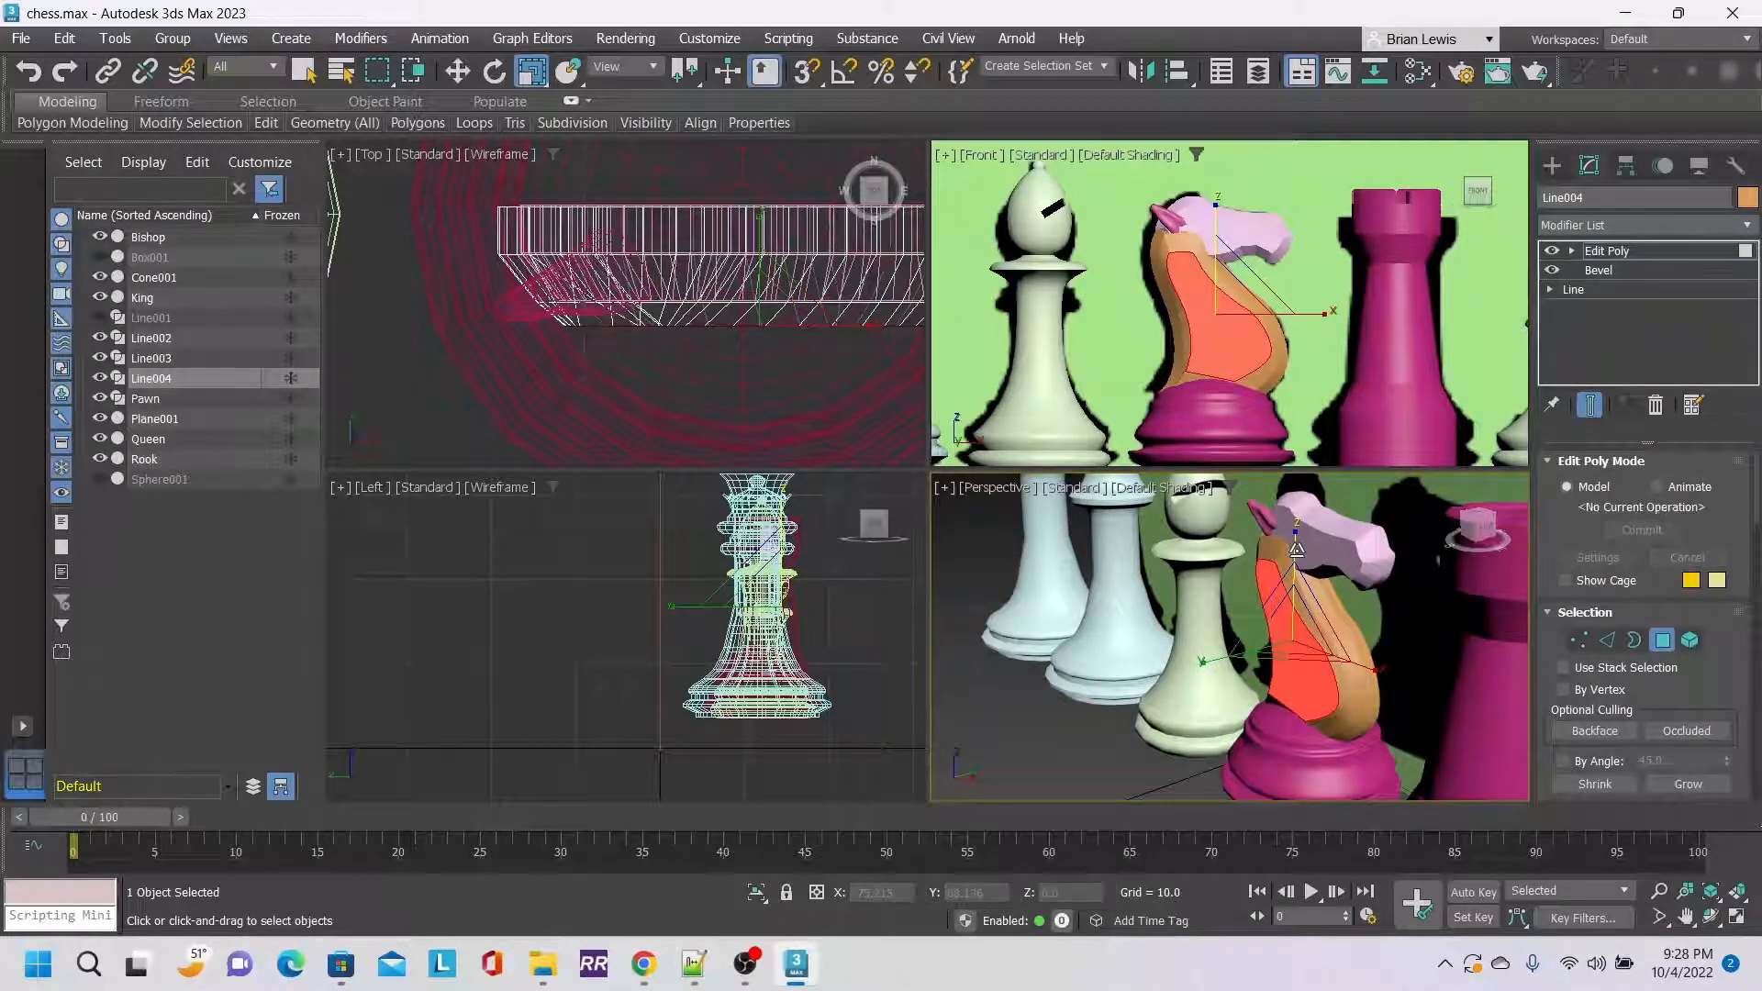
{"action": "left_click", "coordinate": [457, 71]}
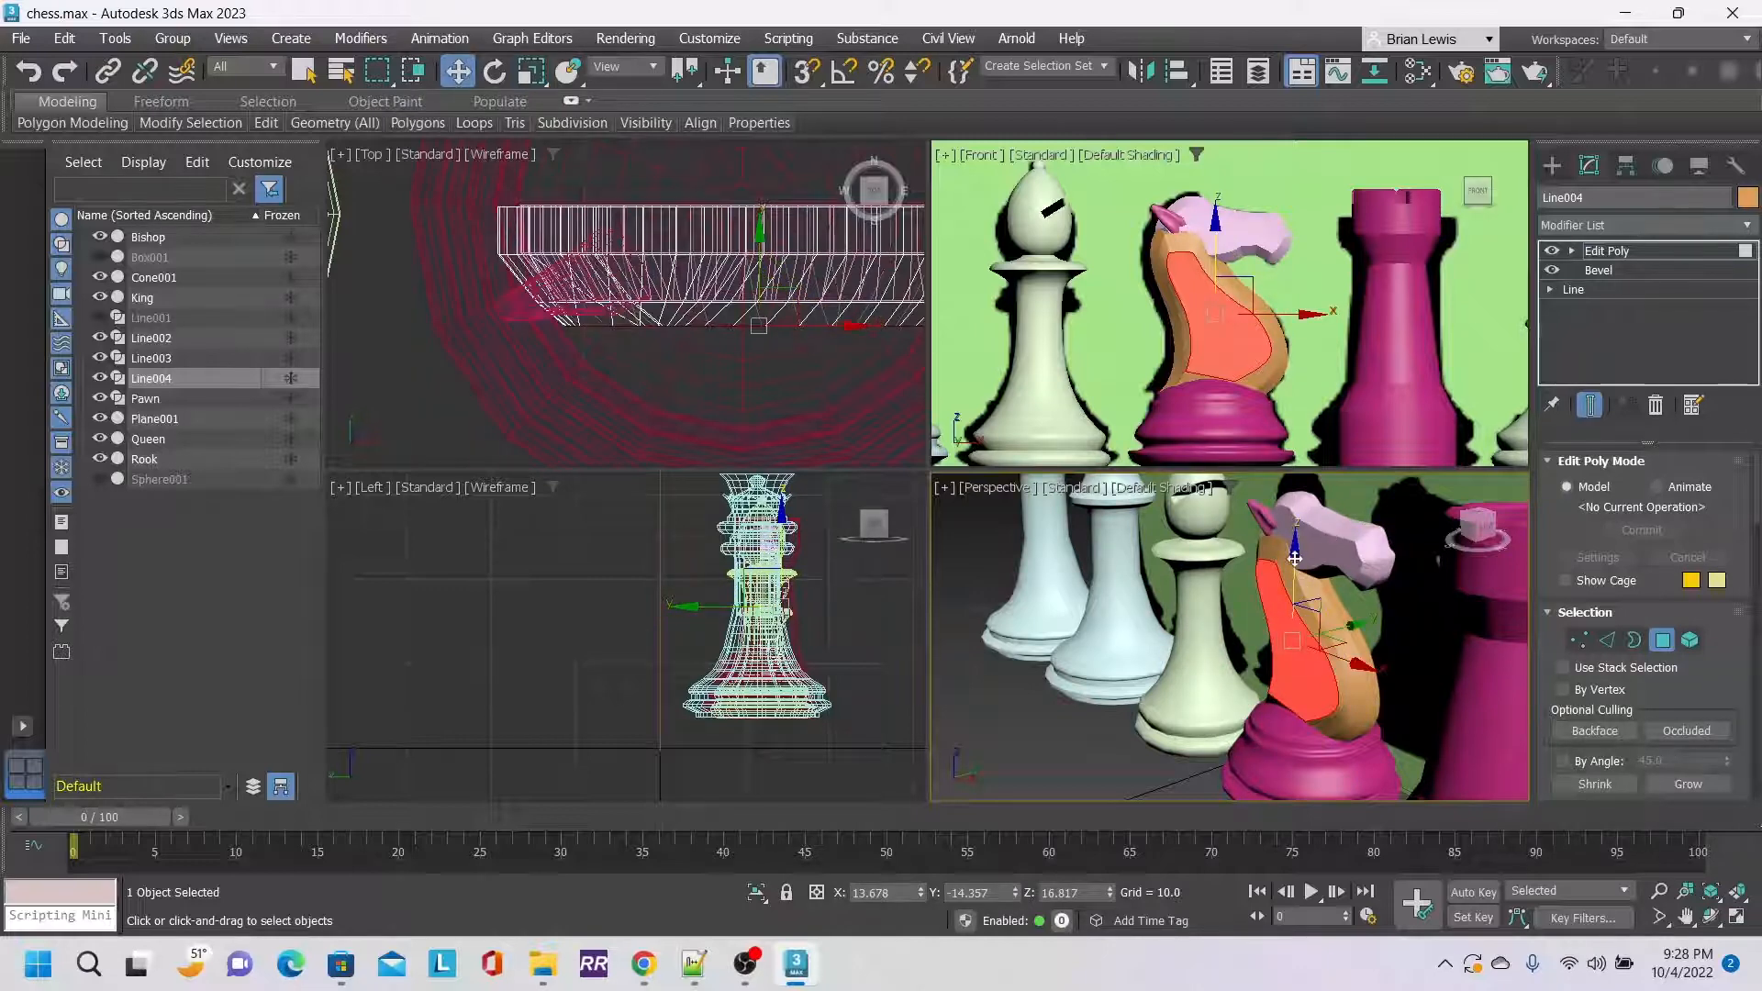
{"action": "left_click_drag", "start_coordinate": [1293, 558], "coordinate": [1367, 606]}
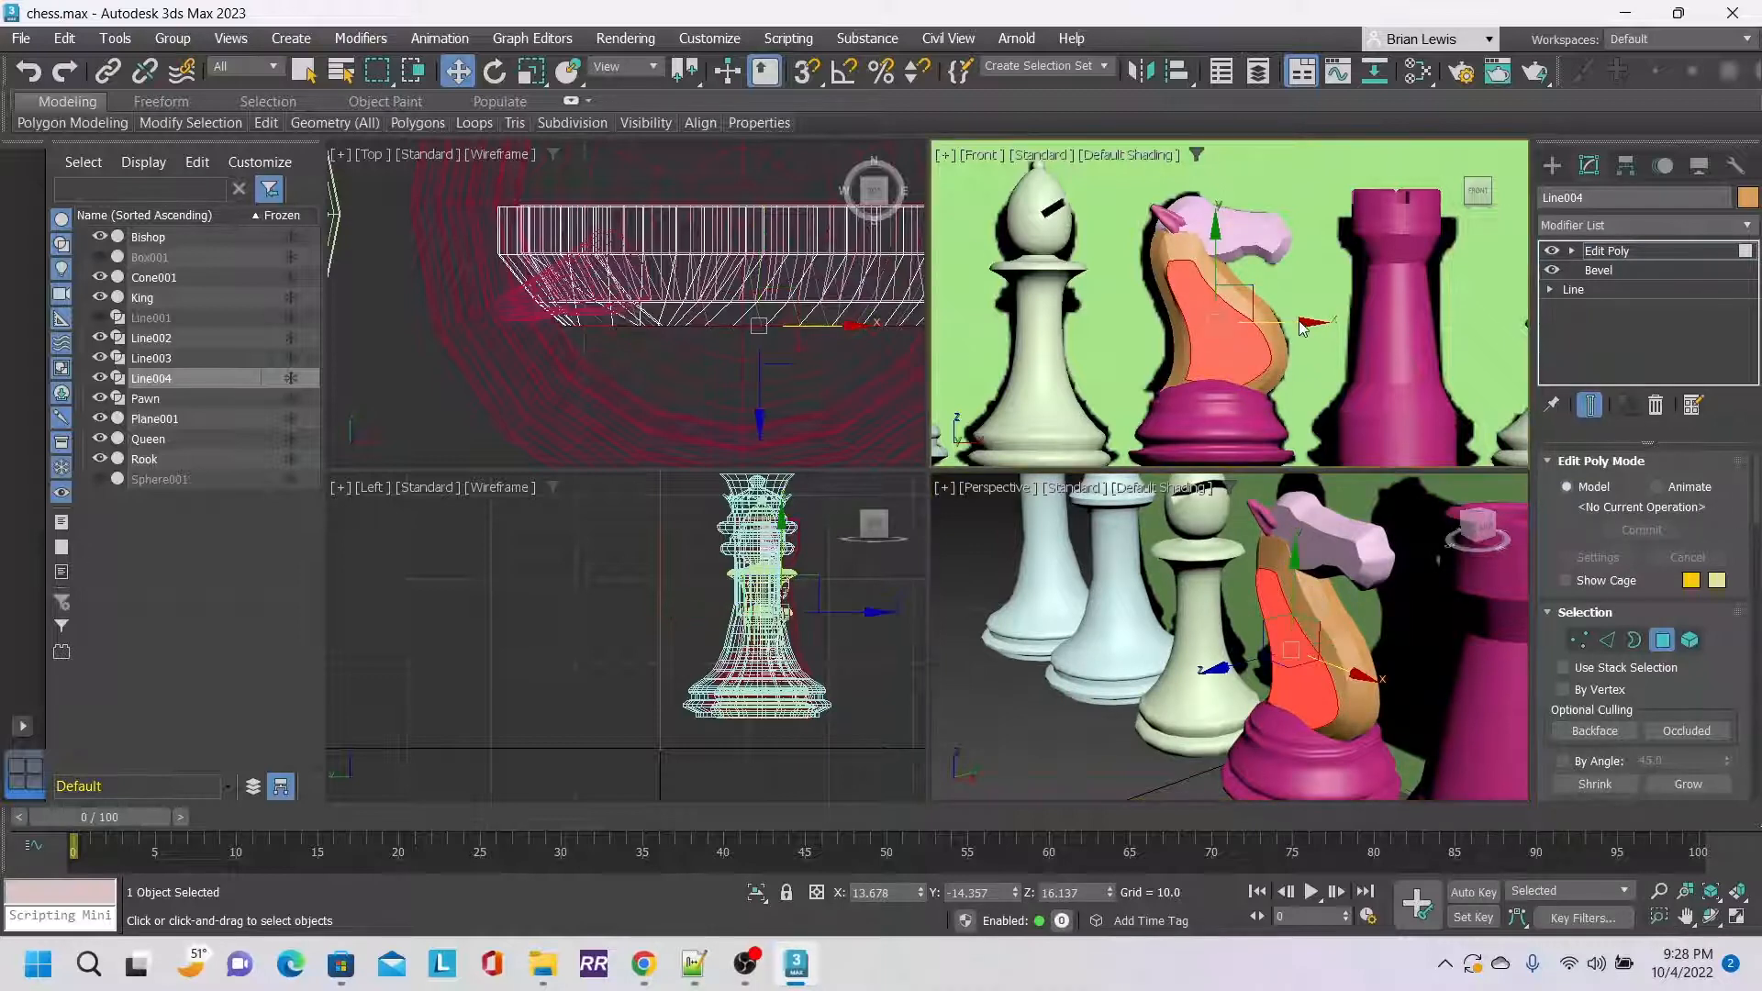
{"action": "left_click_drag", "start_coordinate": [1303, 328], "coordinate": [1308, 326]}
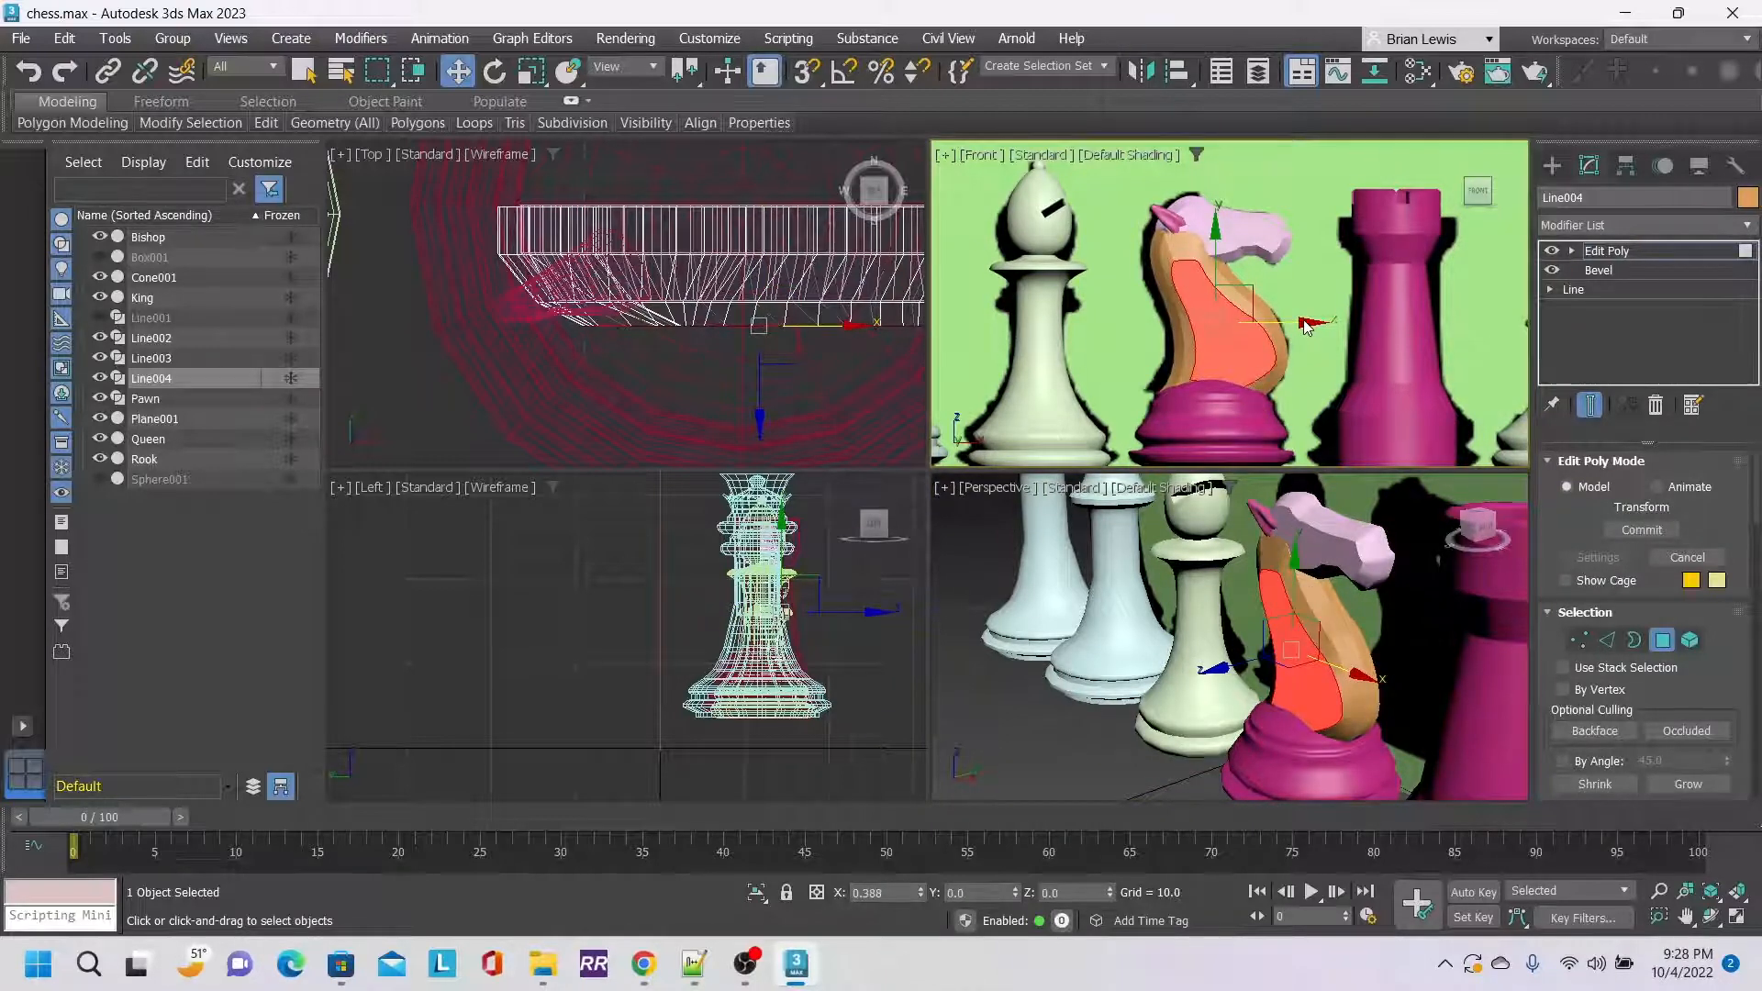
{"action": "left_click_drag", "start_coordinate": [1307, 328], "coordinate": [1314, 326]}
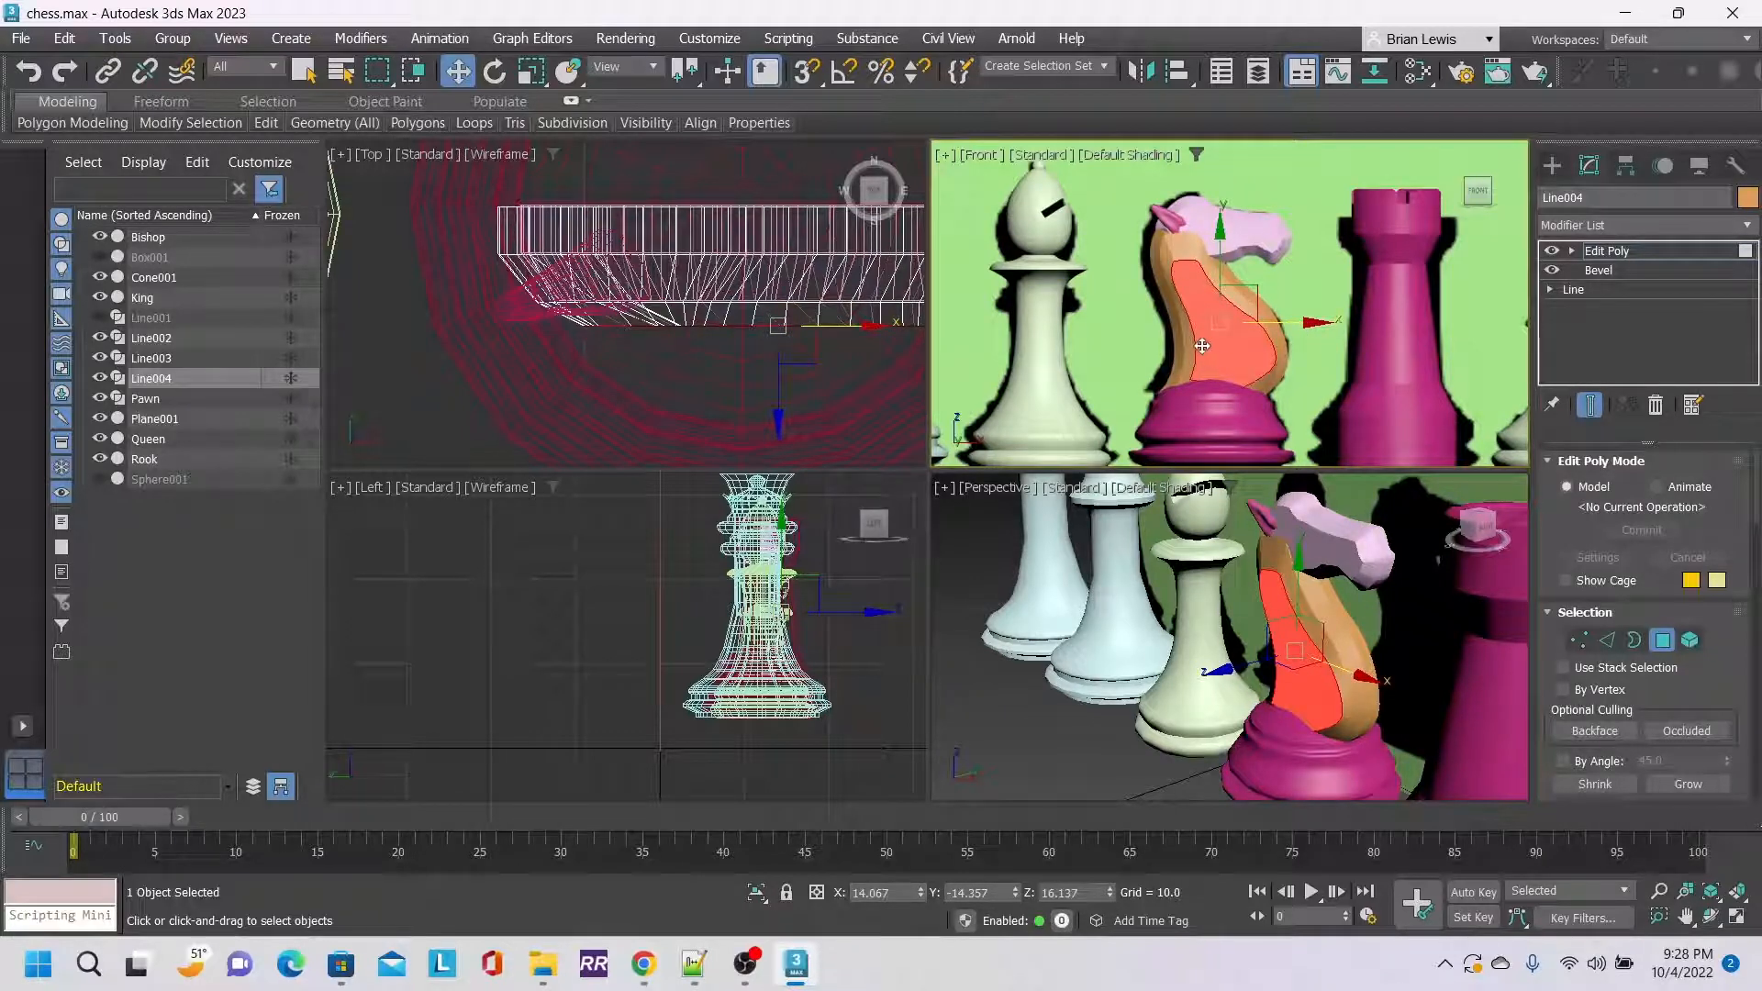
Switch the neck's Edit Poly modifier from polygon to vertex editing.
{"action": "scroll", "coordinate": [1203, 345], "scroll_direction": "up", "scroll_amount": 5}
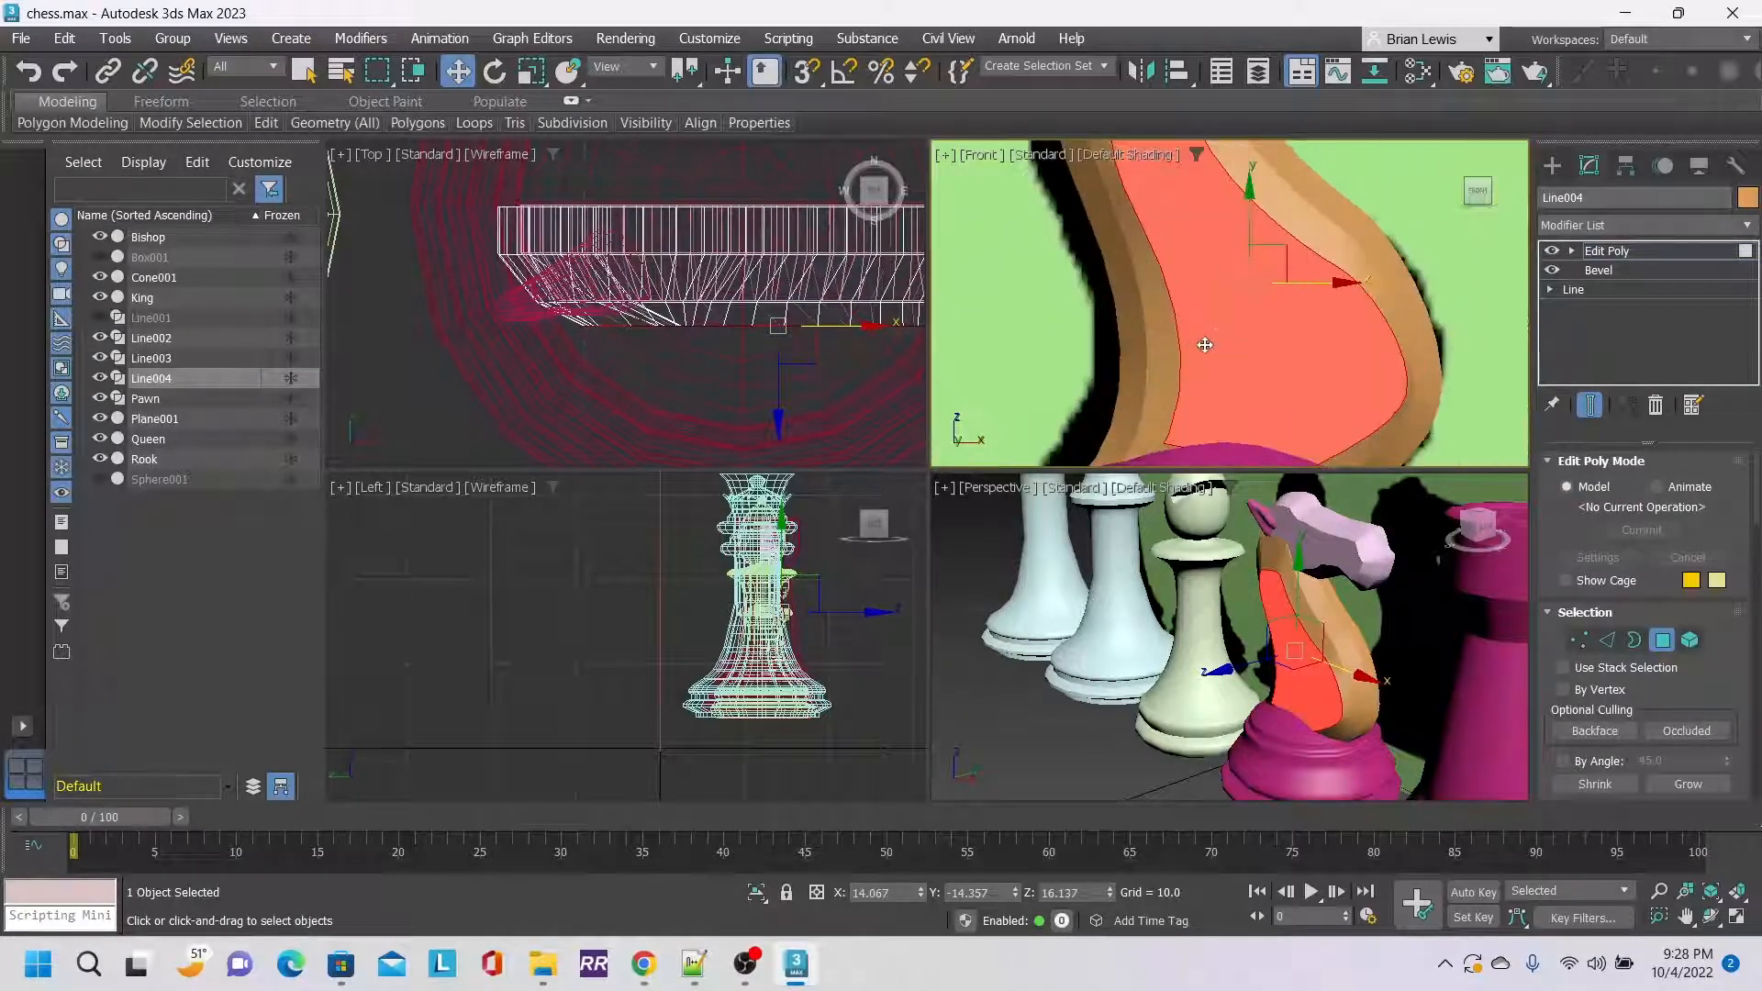
{"action": "scroll", "coordinate": [1205, 345], "scroll_direction": "down", "scroll_amount": 4}
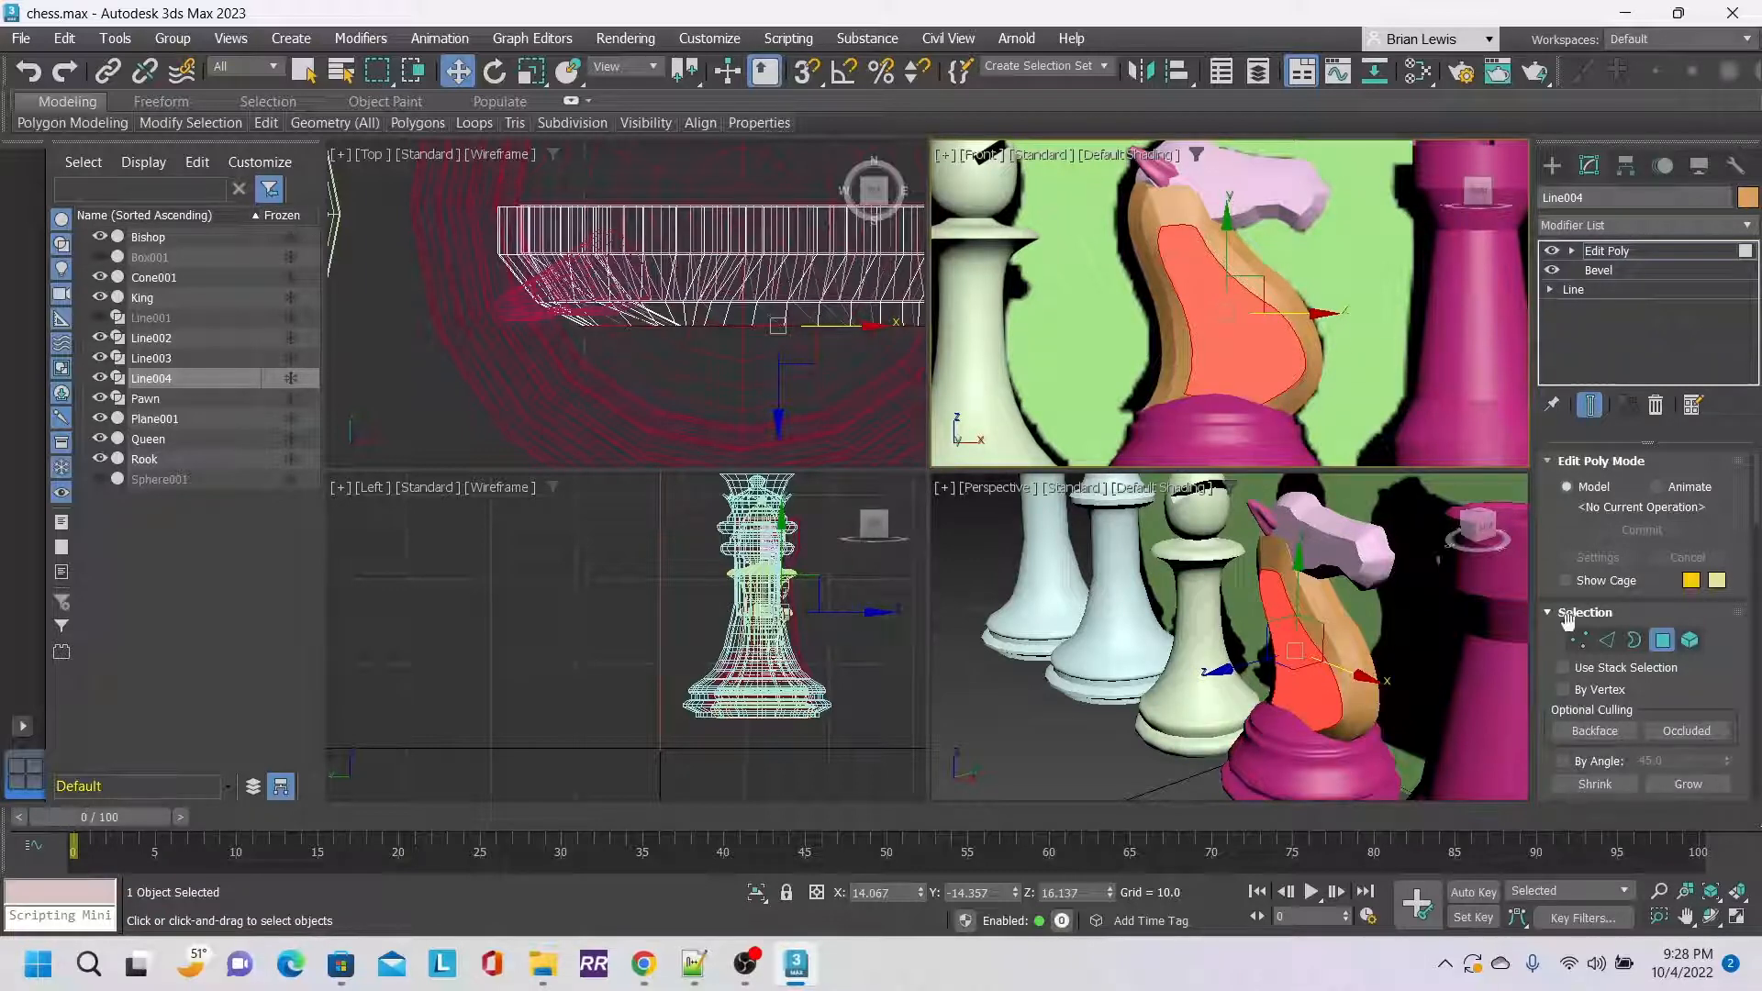
{"action": "left_click", "coordinate": [1580, 640]}
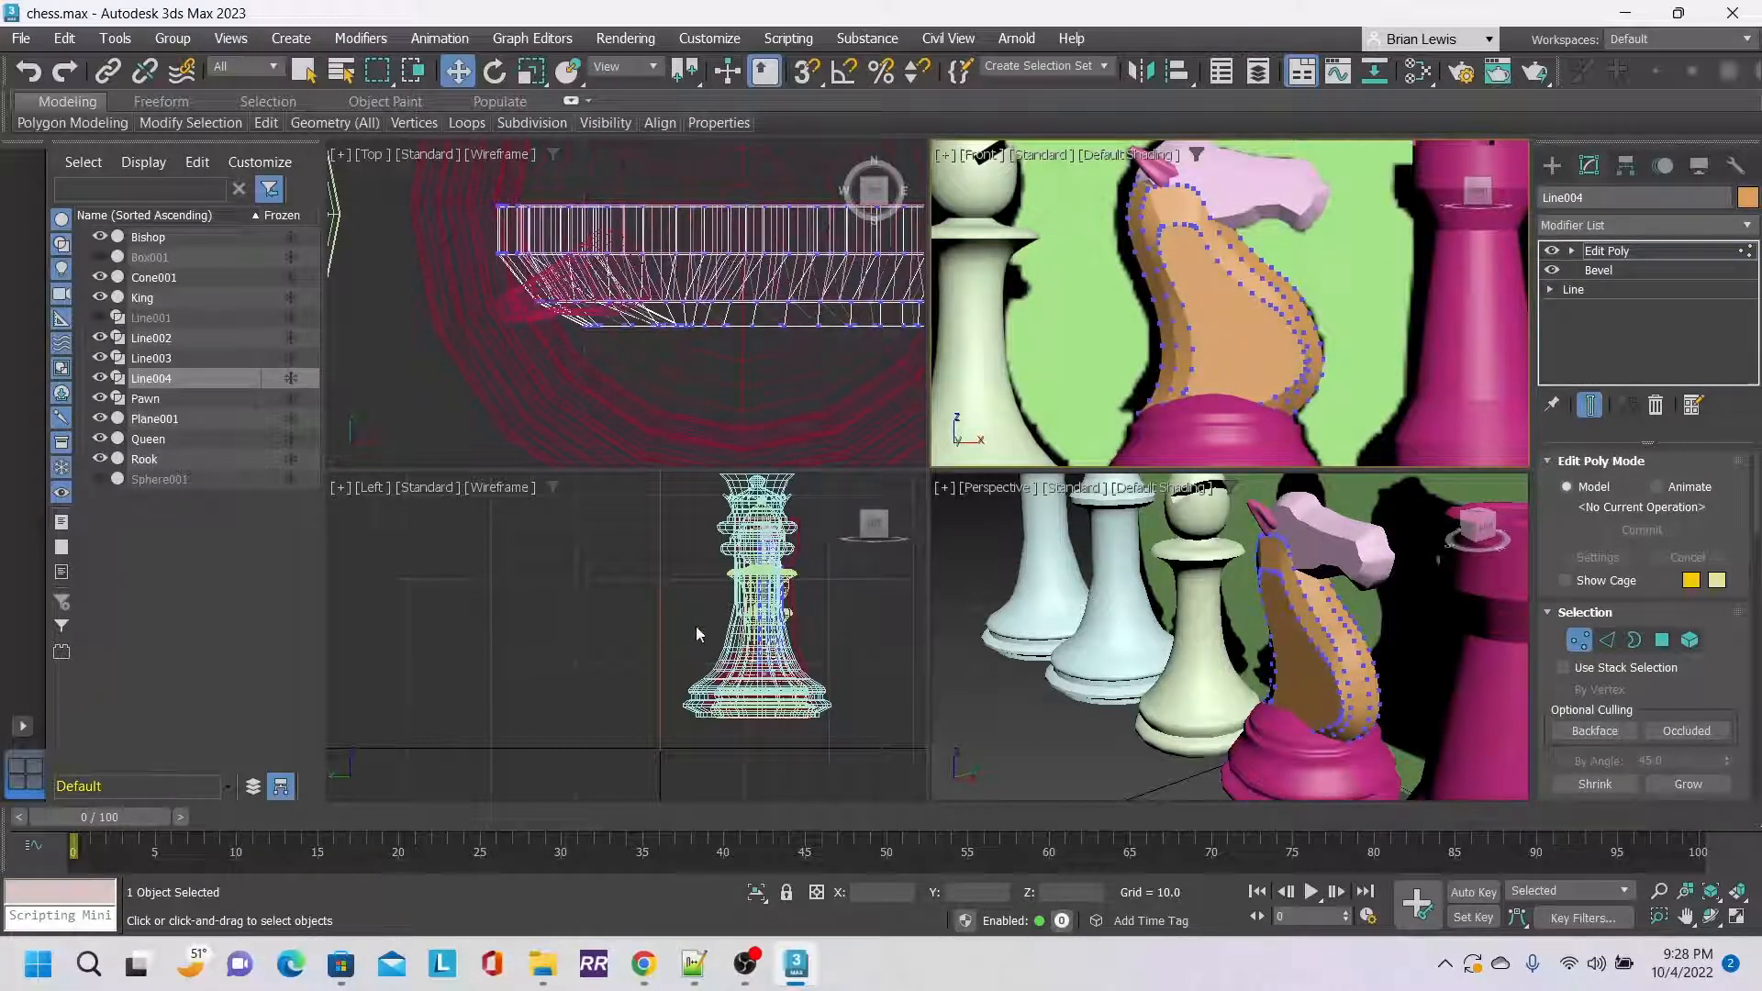
Hide King, Bishop, Pawn, Plane001, Queen and Rook, and unhide Line001, keeping Line002 to Line004 and Cone001 shown.
{"action": "left_click", "coordinate": [99, 337]}
{"action": "left_click", "coordinate": [99, 358]}
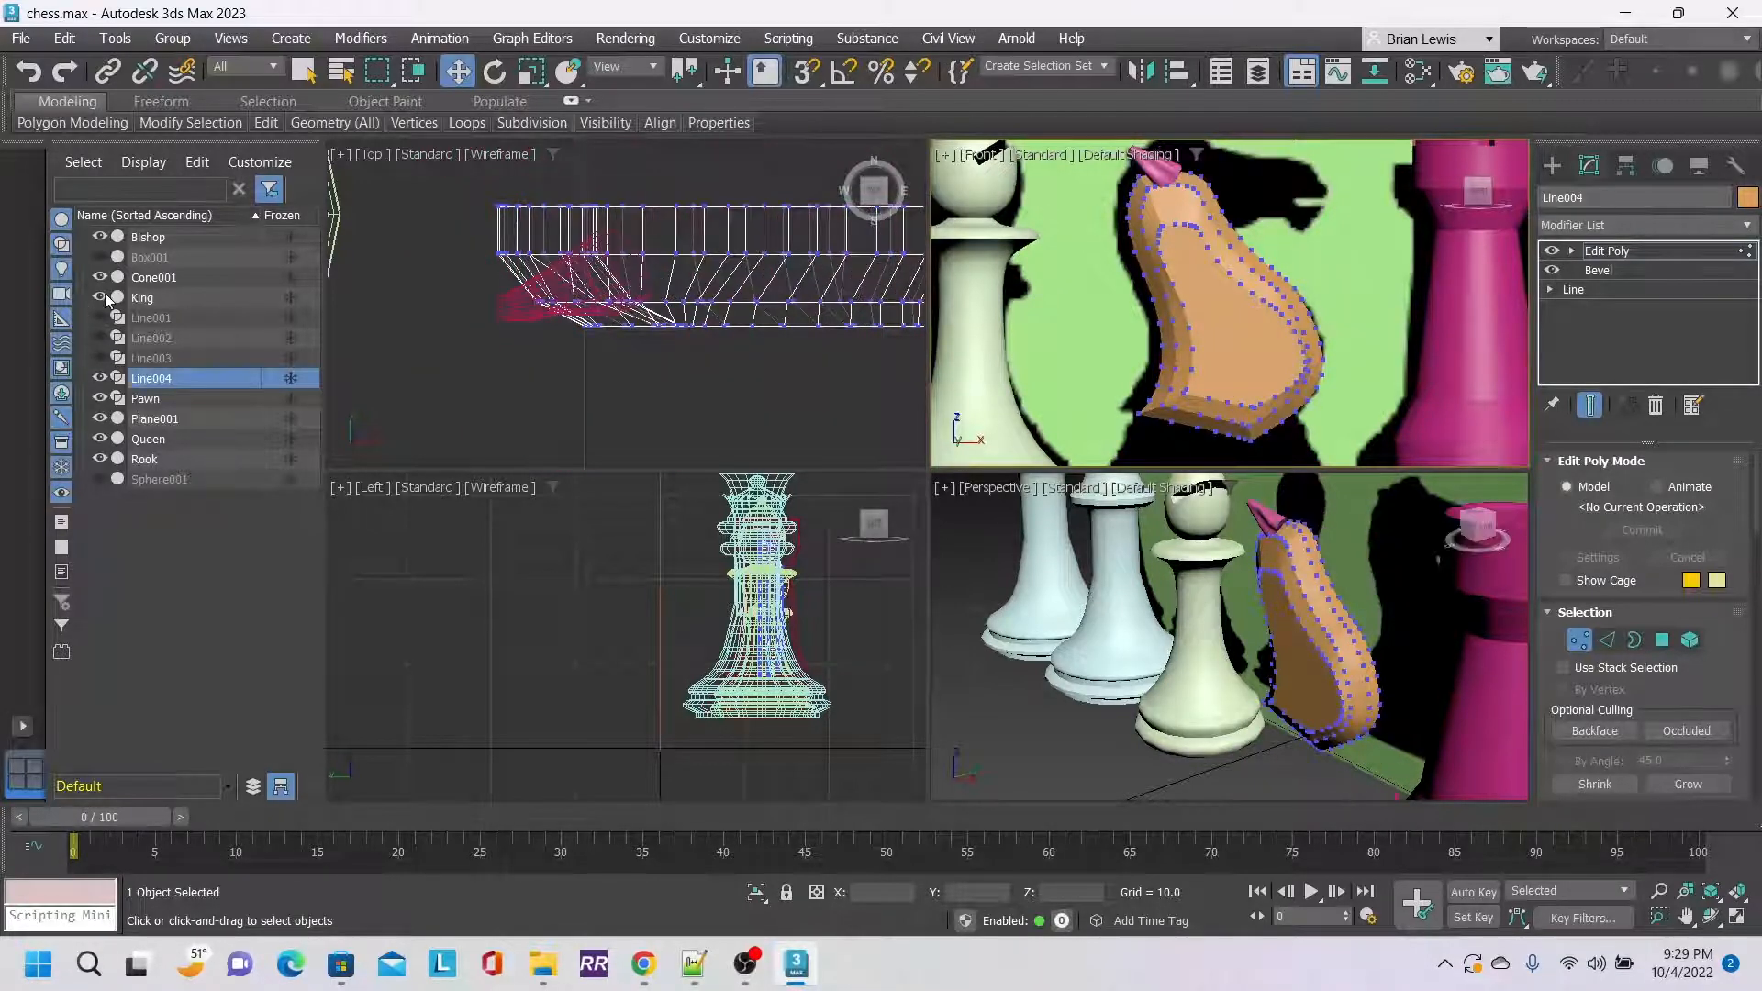
{"action": "left_click", "coordinate": [99, 297]}
{"action": "left_click", "coordinate": [99, 278]}
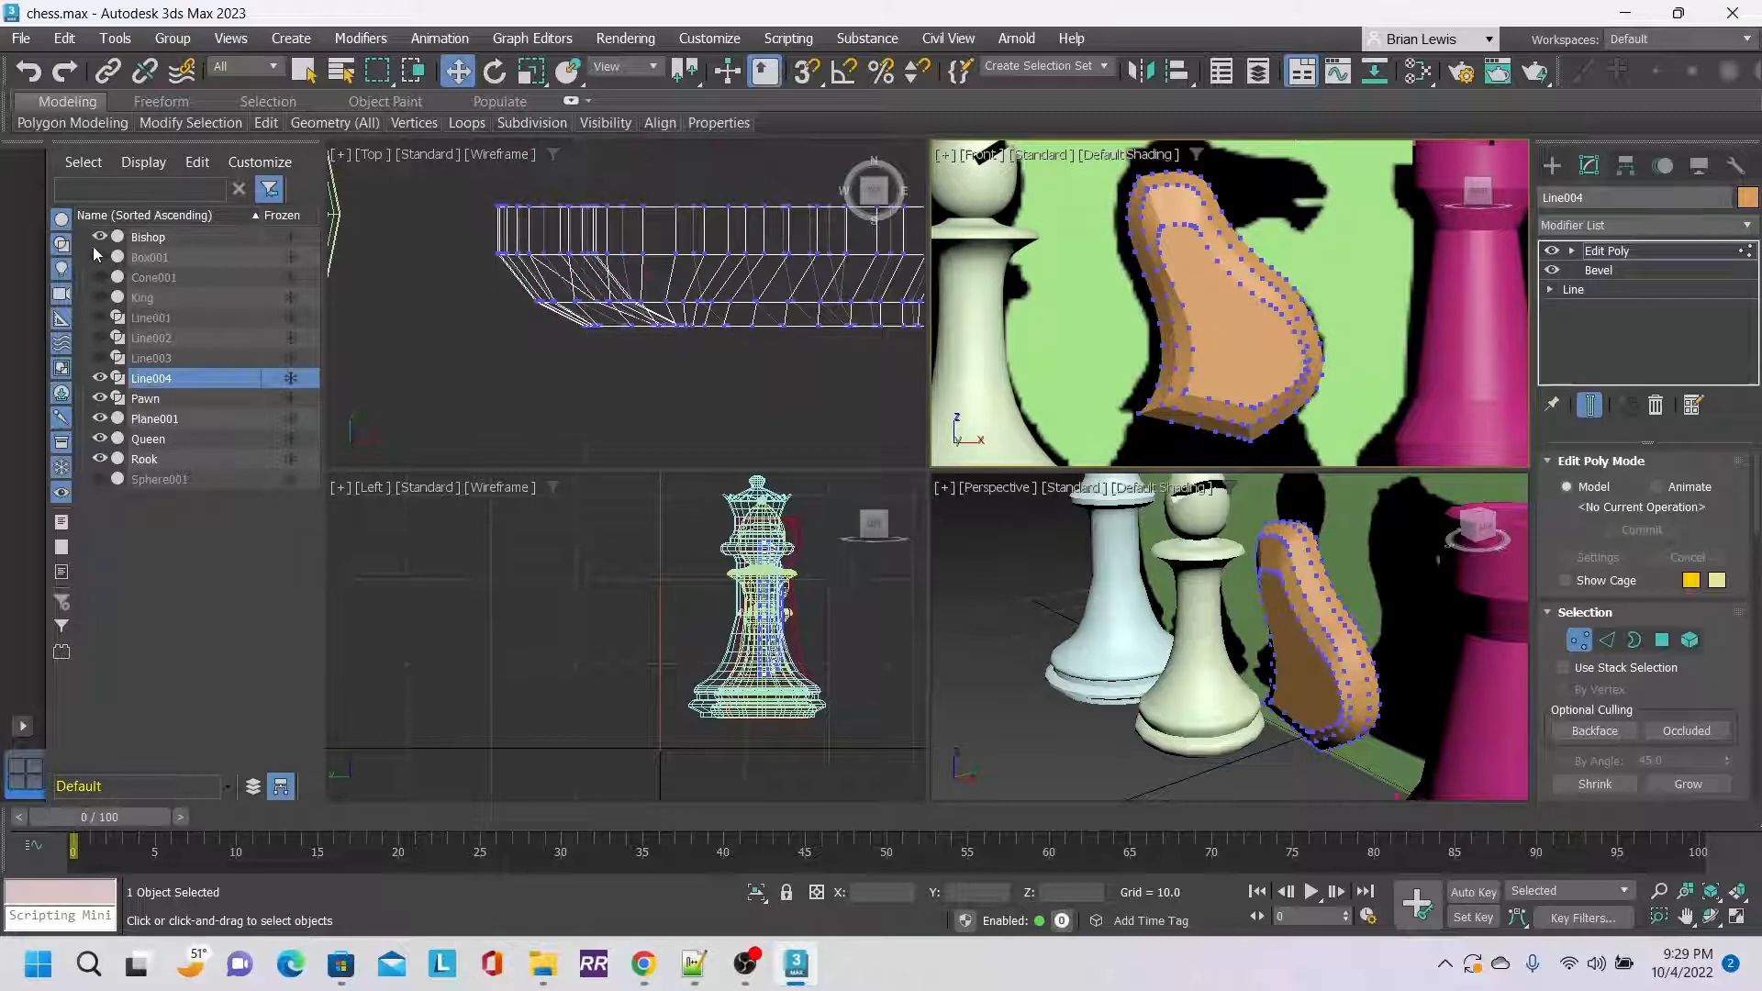
{"action": "left_click", "coordinate": [99, 317]}
{"action": "left_click", "coordinate": [99, 338]}
{"action": "left_click", "coordinate": [99, 358]}
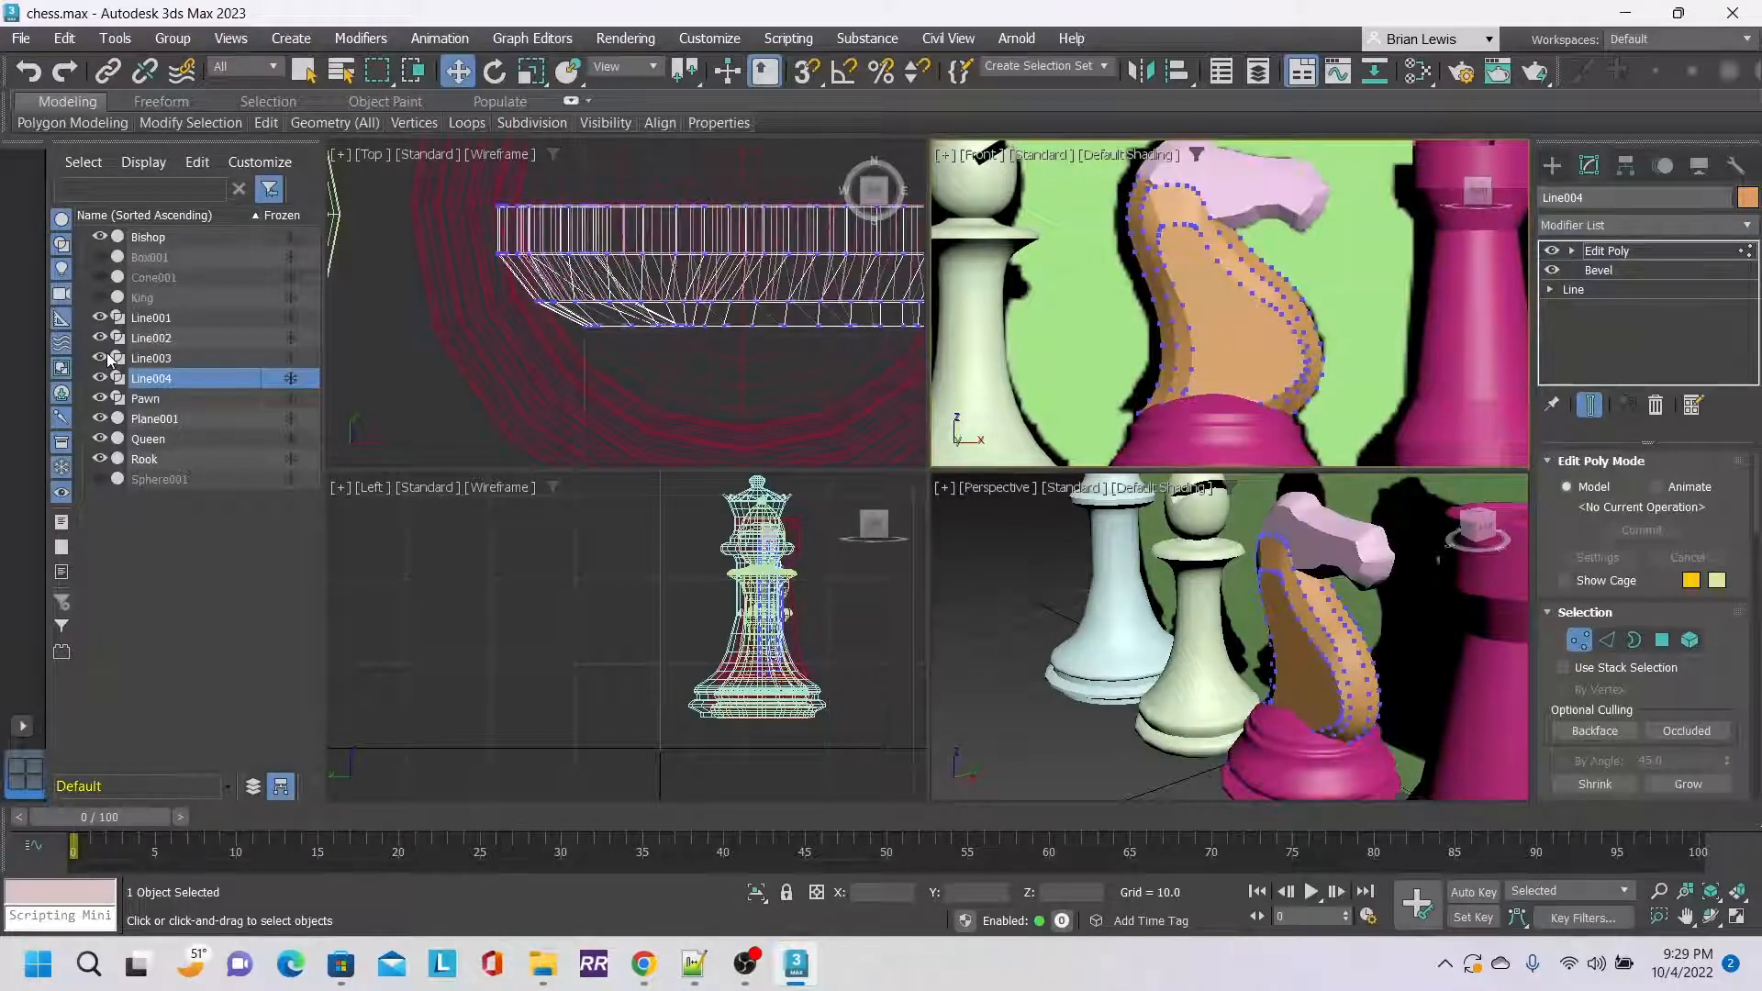
{"action": "left_click", "coordinate": [99, 278]}
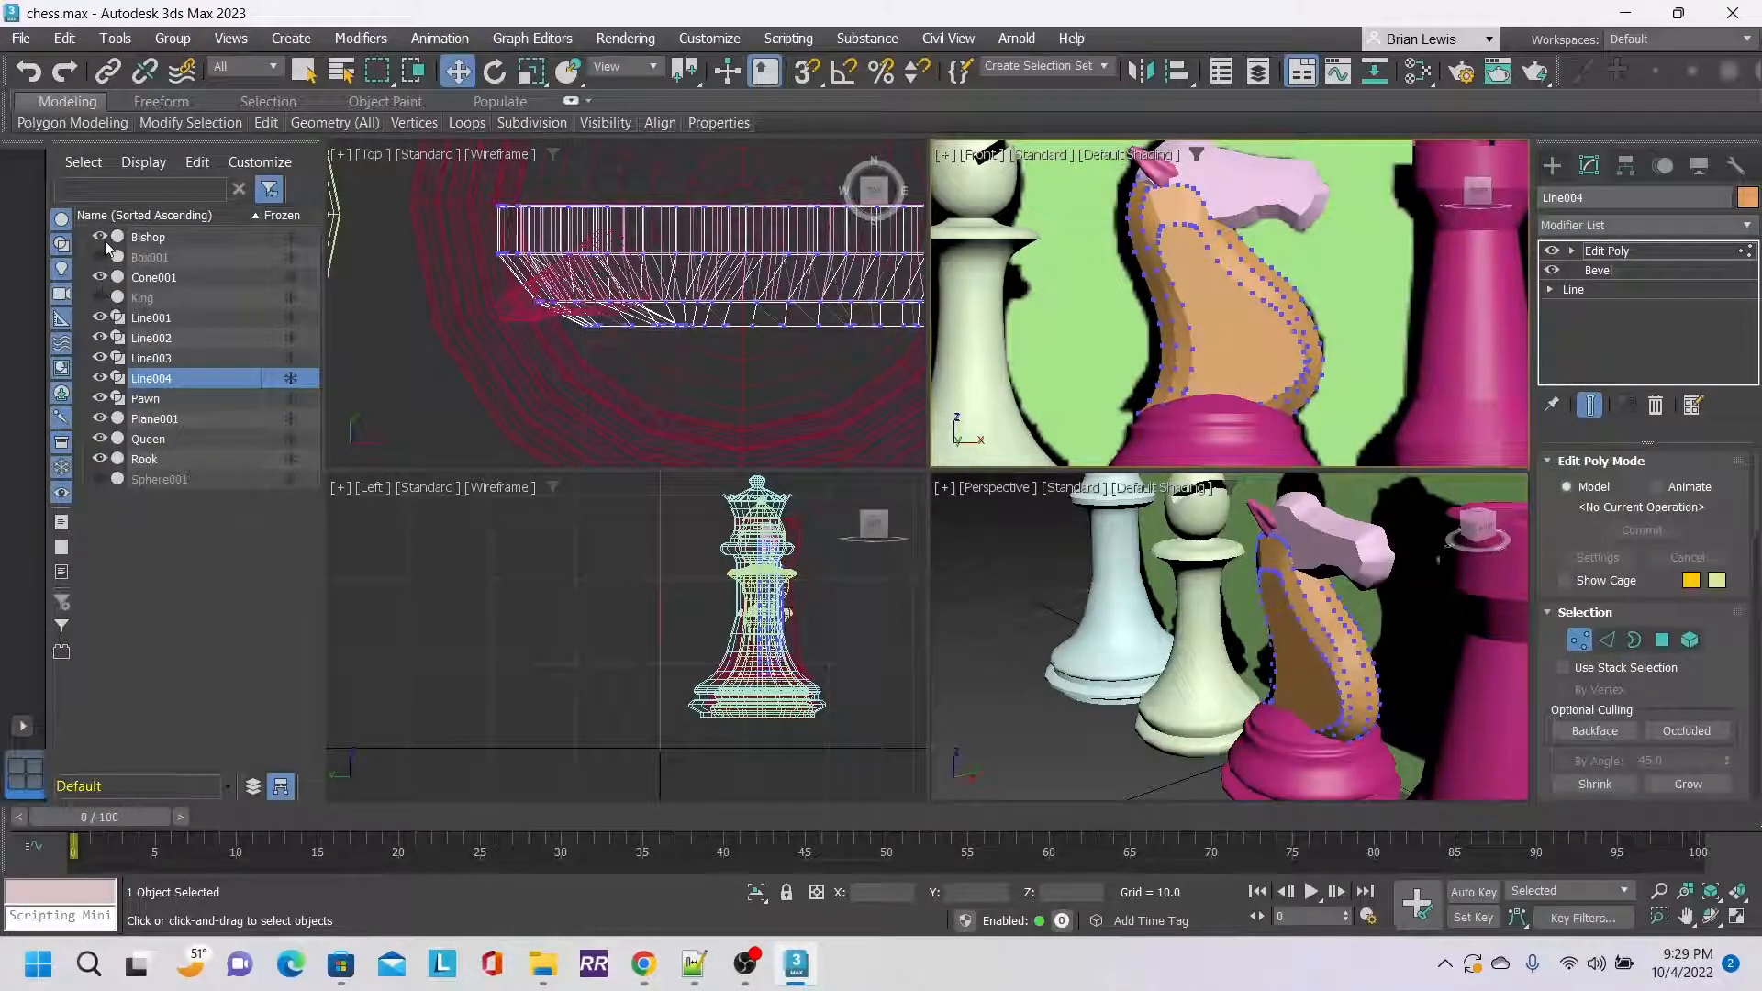
{"action": "left_click", "coordinate": [99, 236]}
{"action": "left_click", "coordinate": [99, 398]}
{"action": "left_click", "coordinate": [99, 419]}
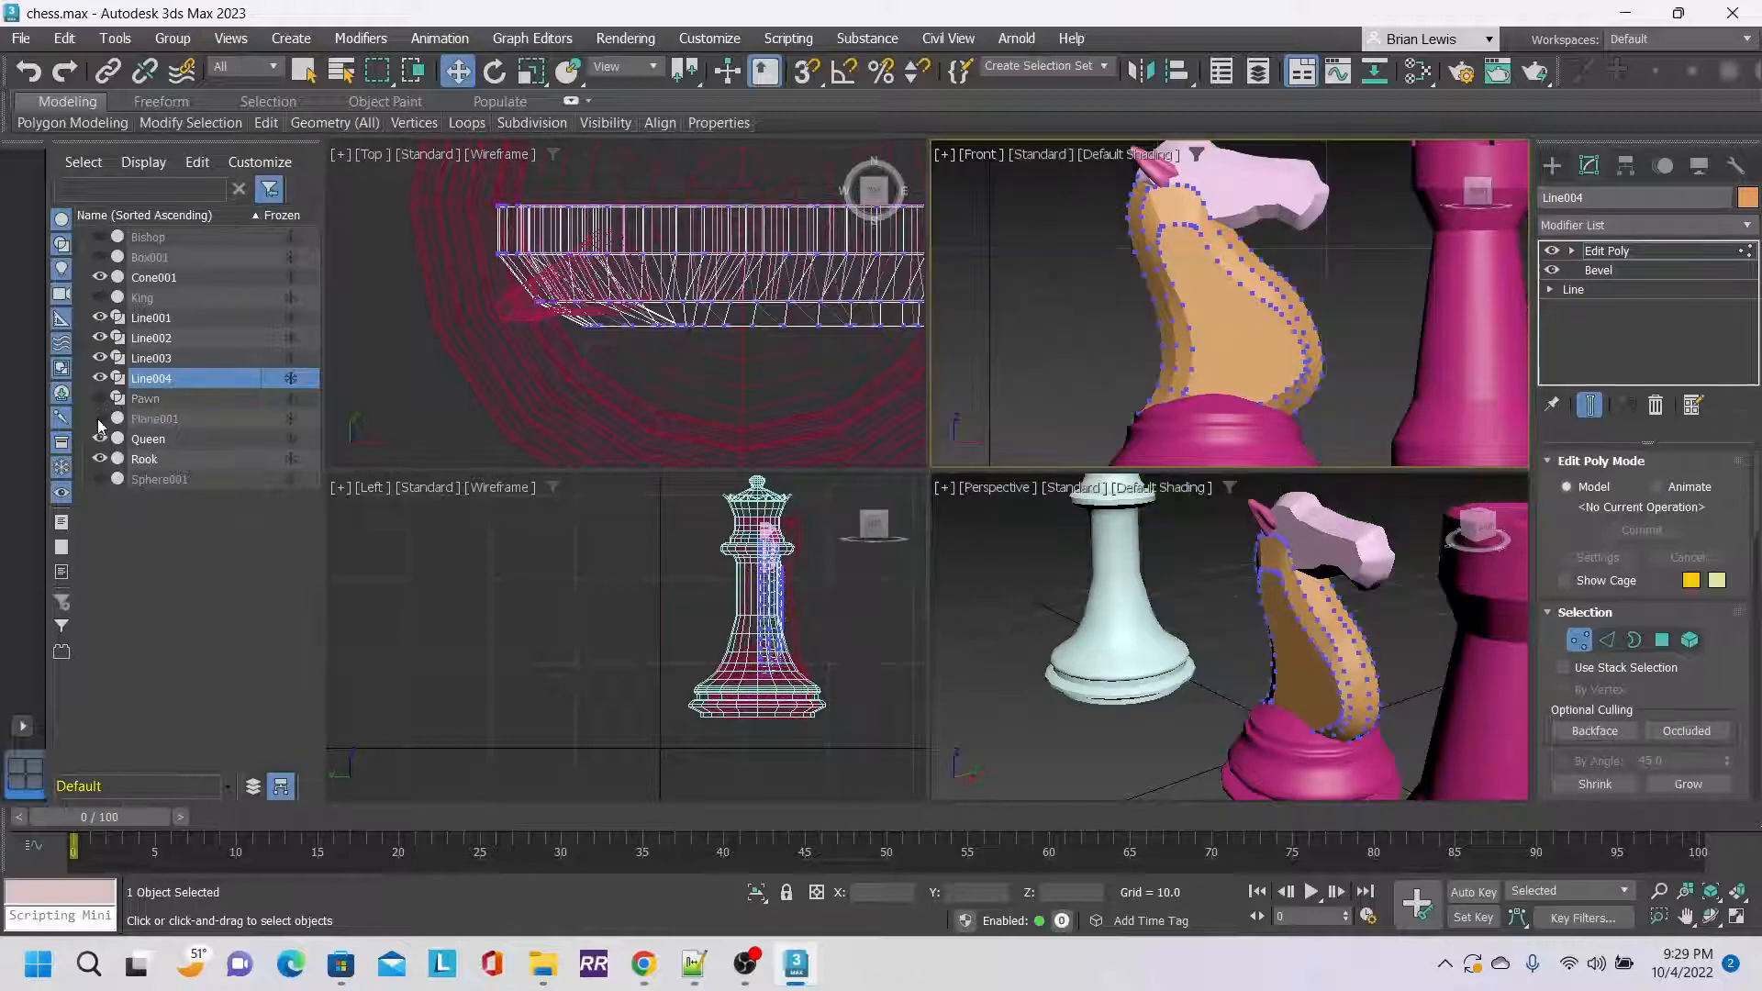
{"action": "left_click", "coordinate": [99, 439]}
{"action": "left_click", "coordinate": [99, 458]}
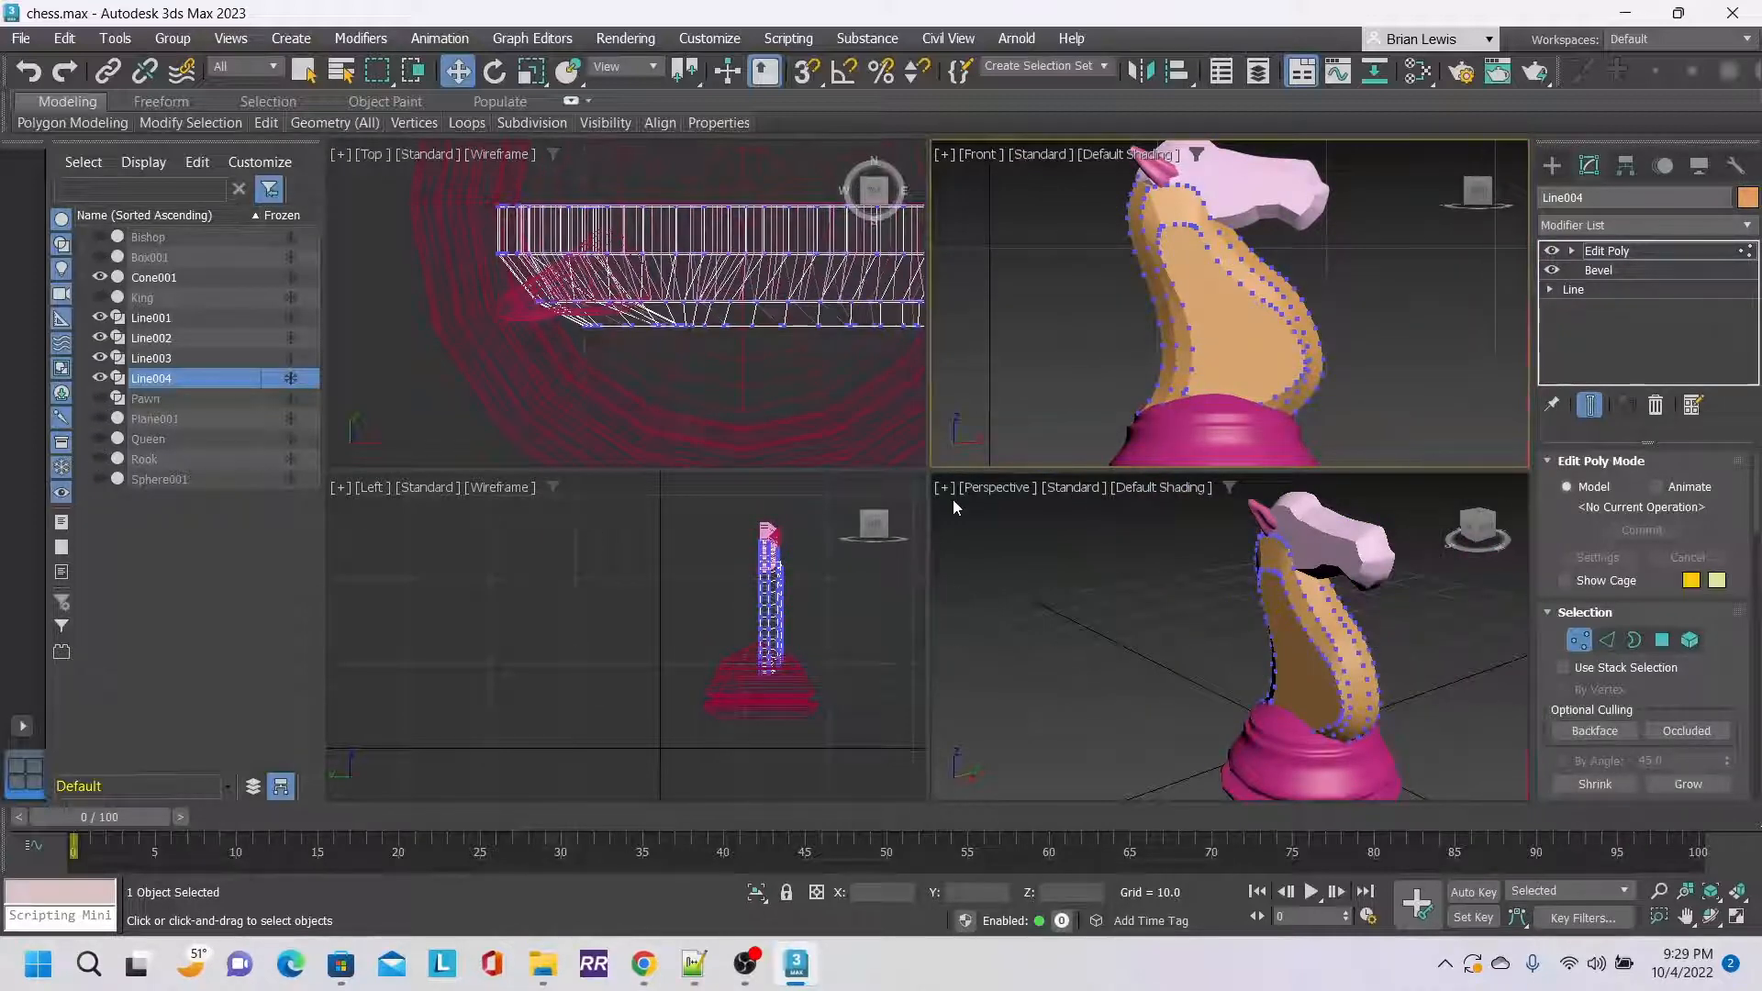
Display the Front viewport in Wireframe Override.
{"action": "left_click", "coordinate": [1478, 532]}
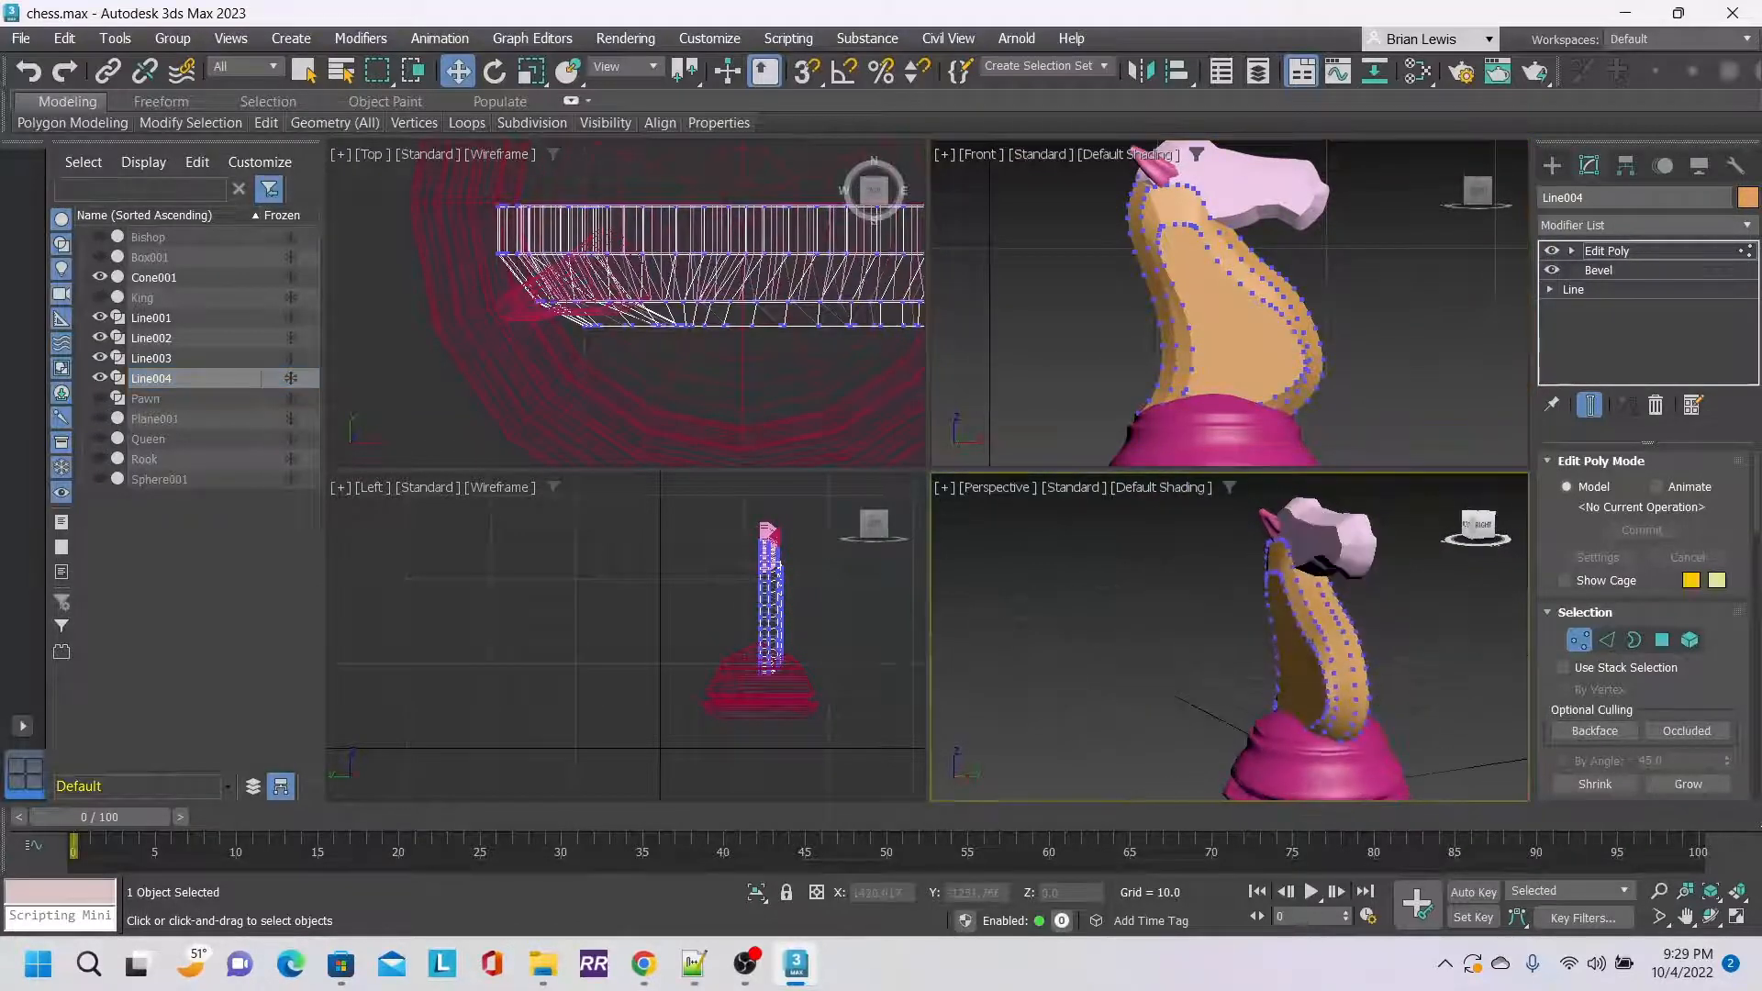
{"action": "middle_click_drag", "start_coordinate": [1311, 641], "coordinate": [1248, 724], "text": "alt"}
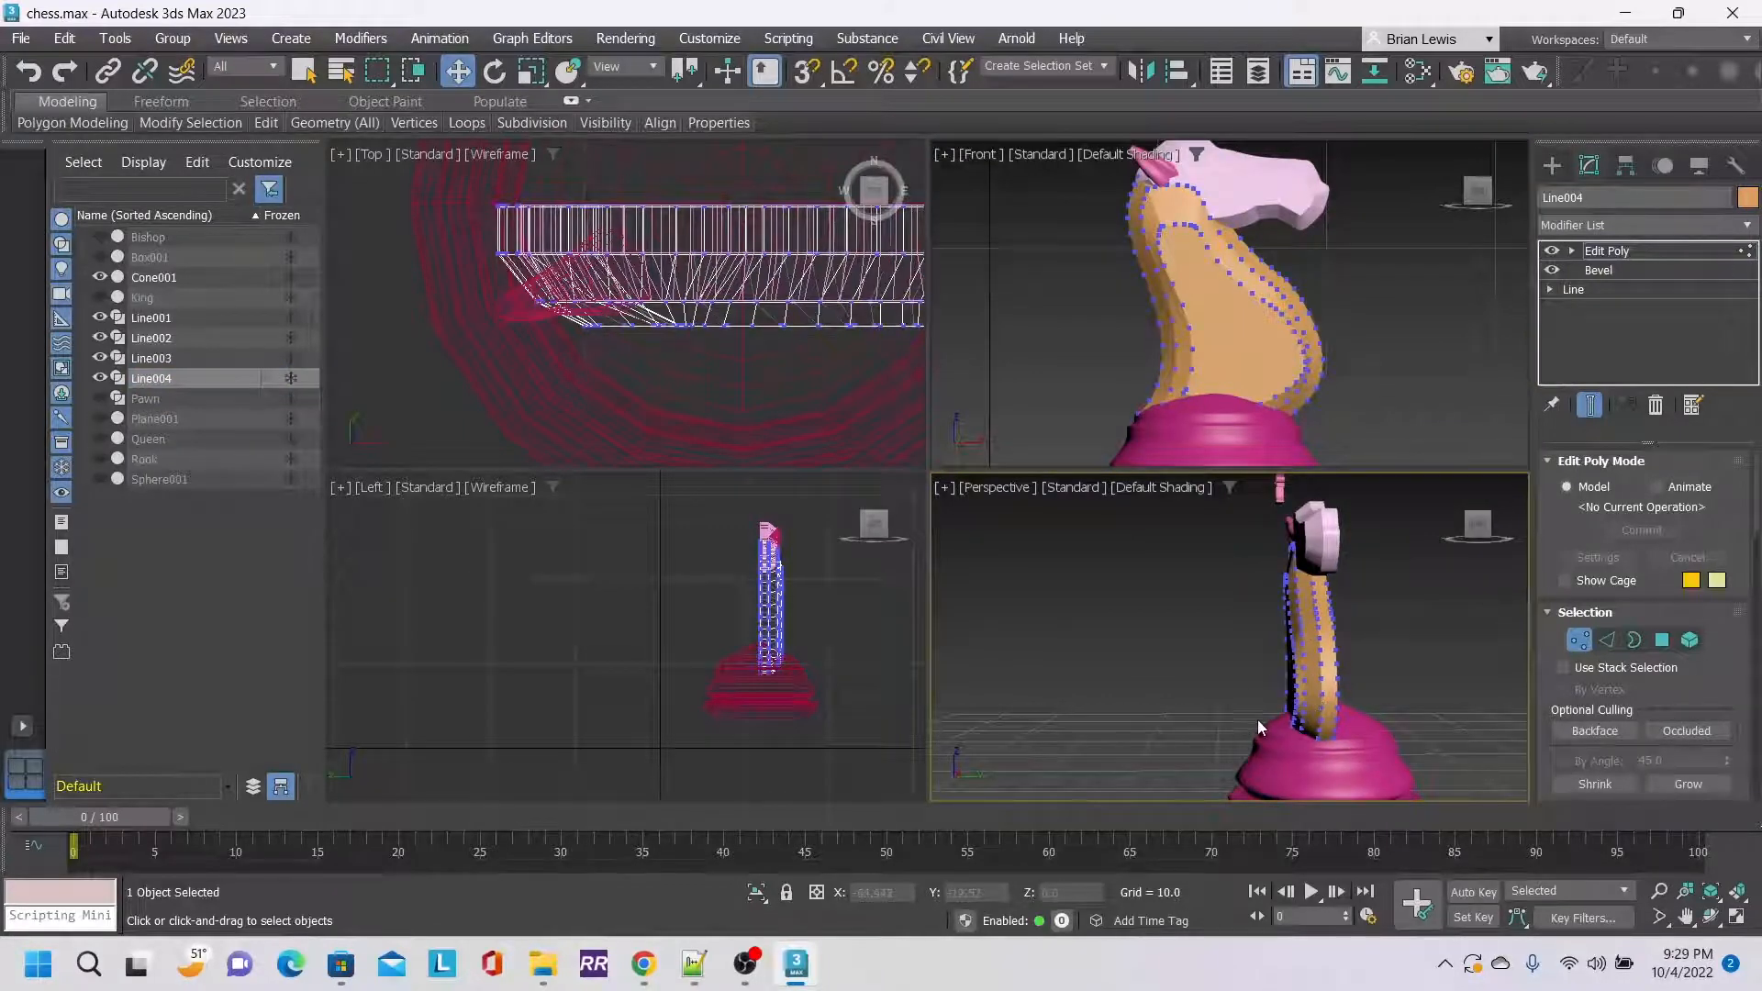
{"action": "left_click", "coordinate": [1468, 541]}
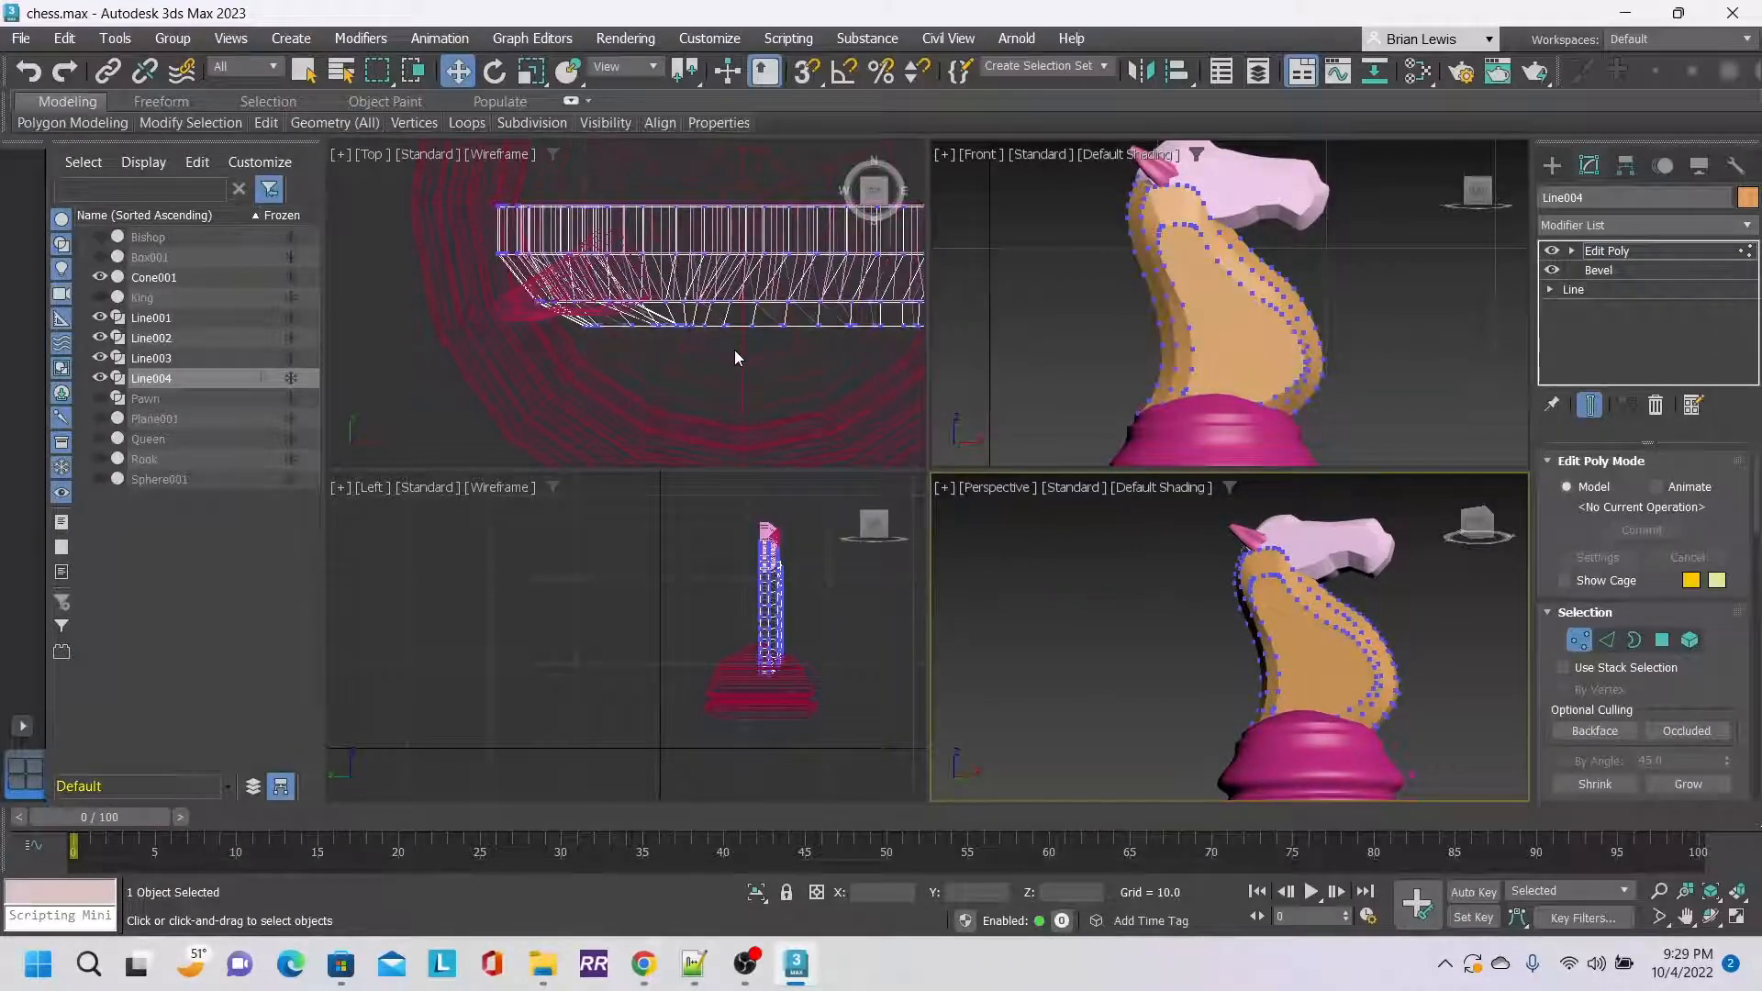
{"action": "left_click", "coordinate": [1102, 154]}
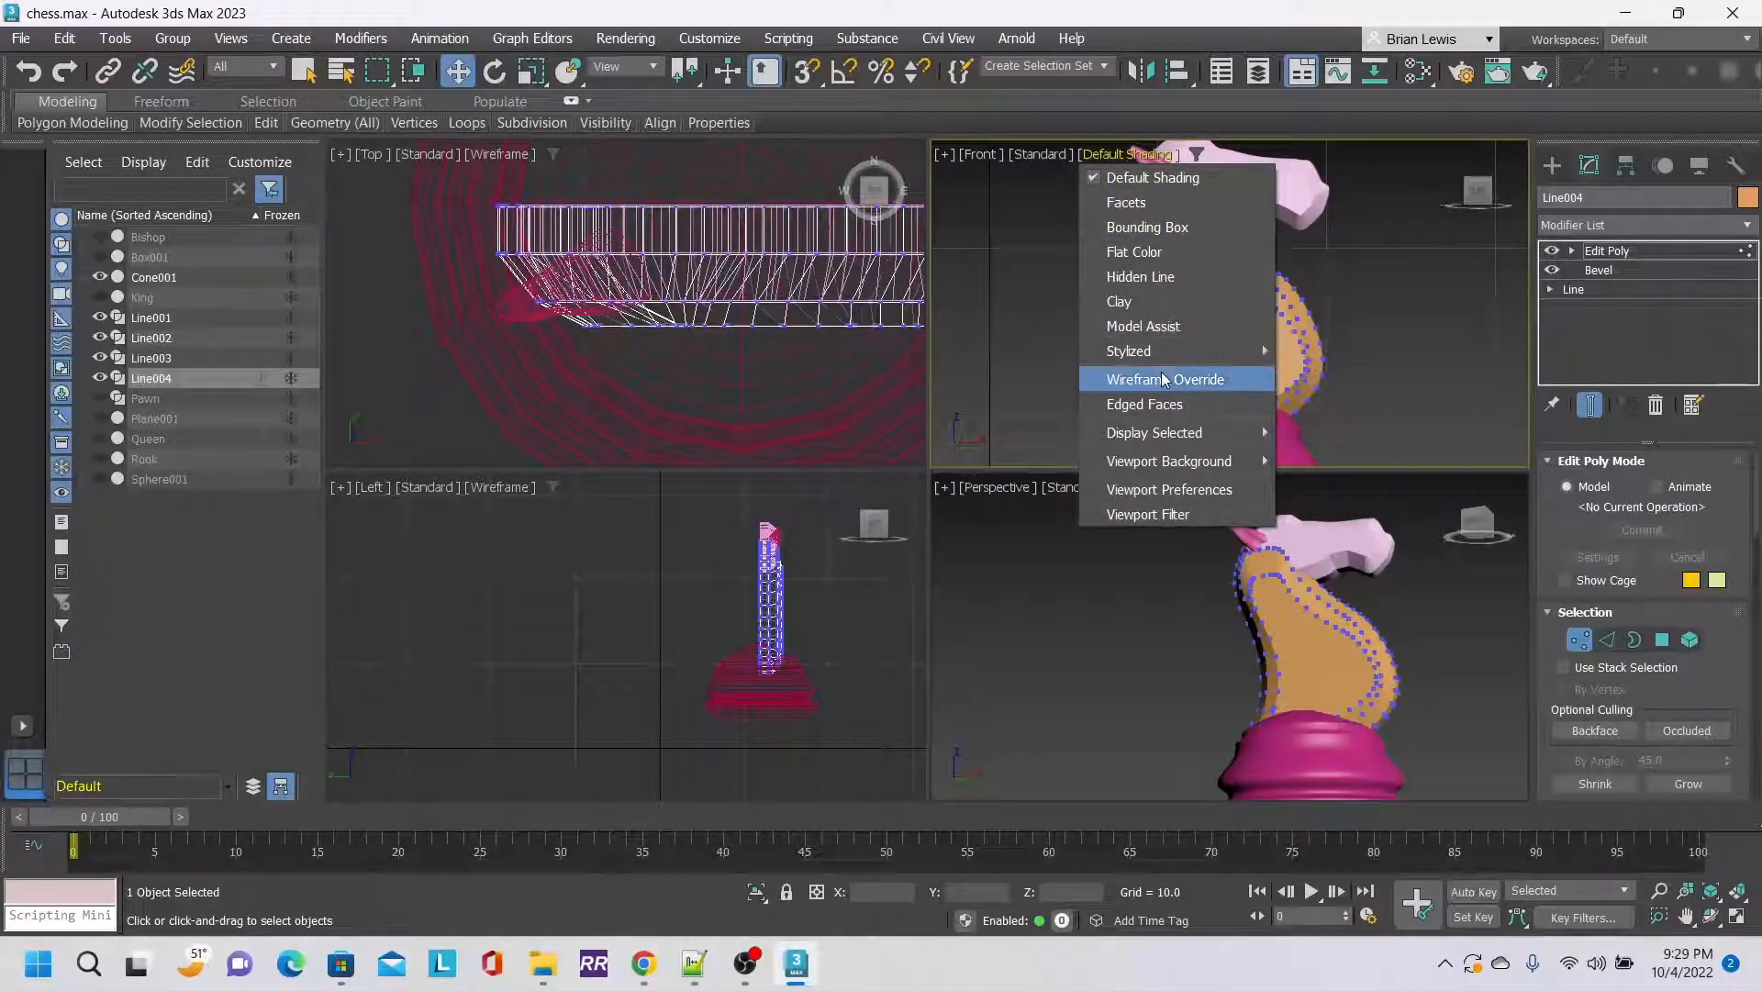
{"action": "left_click", "coordinate": [1197, 385]}
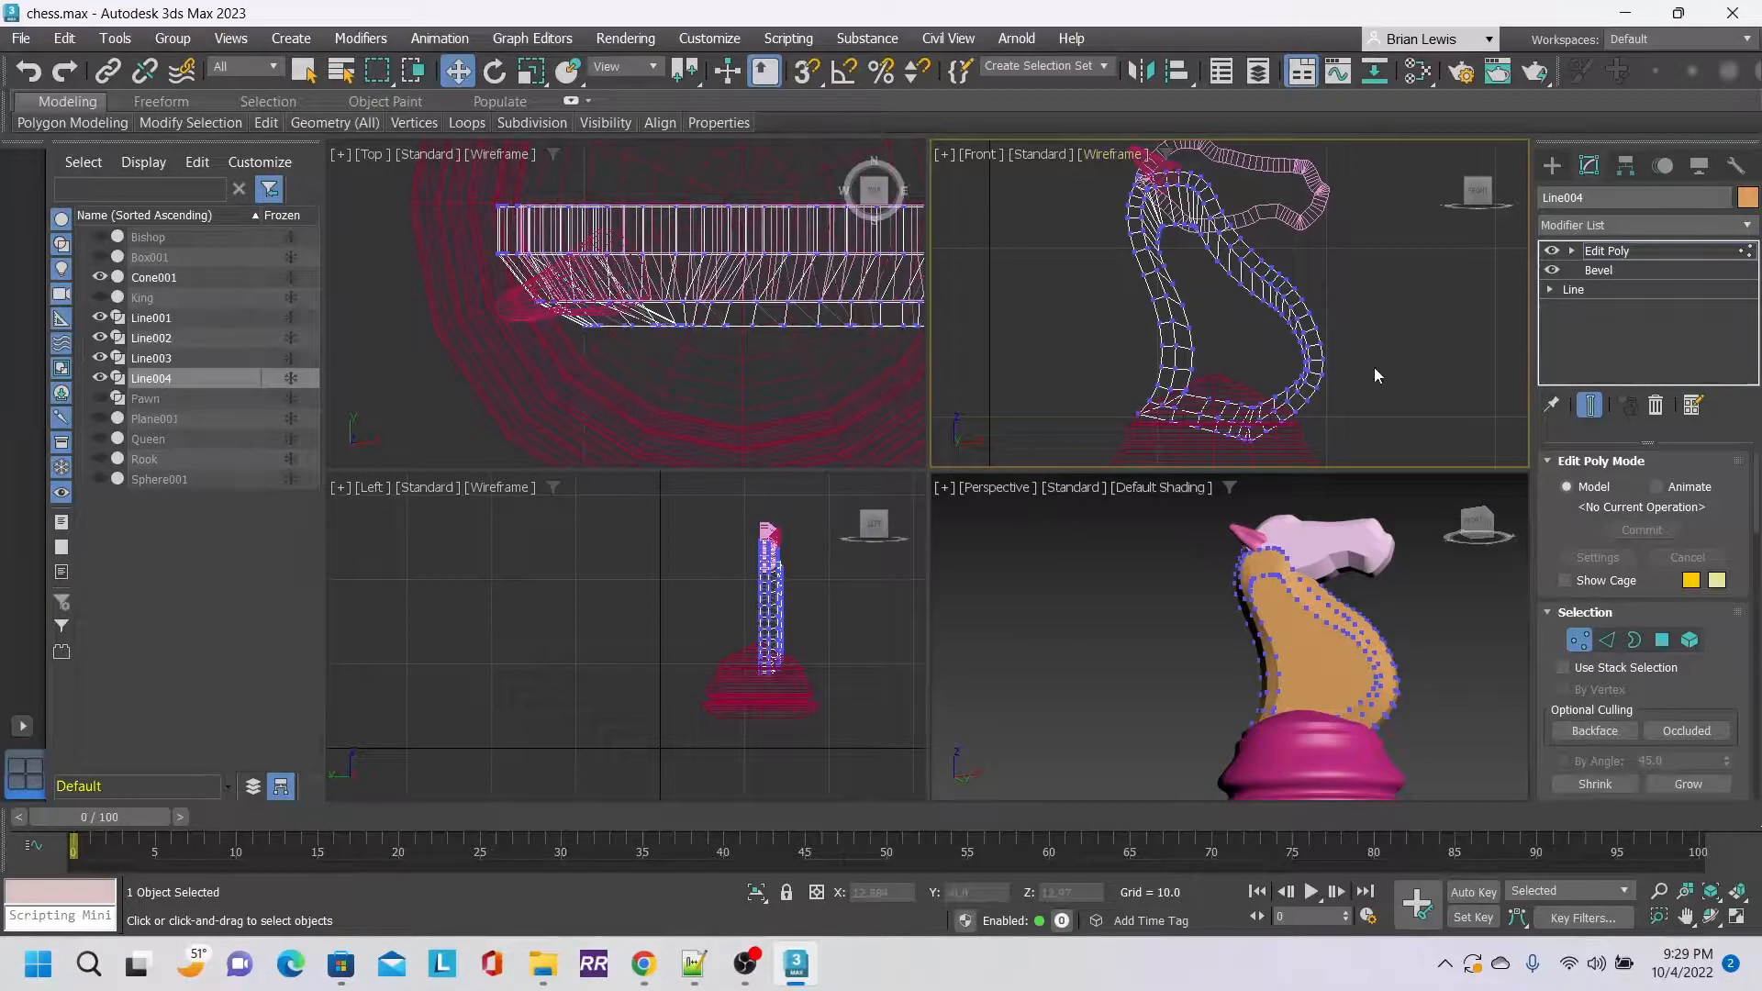
Select two vertices on the lower edge of the neck's front polygon in the Front view.
{"action": "scroll", "coordinate": [1305, 416], "scroll_direction": "up", "scroll_amount": 4}
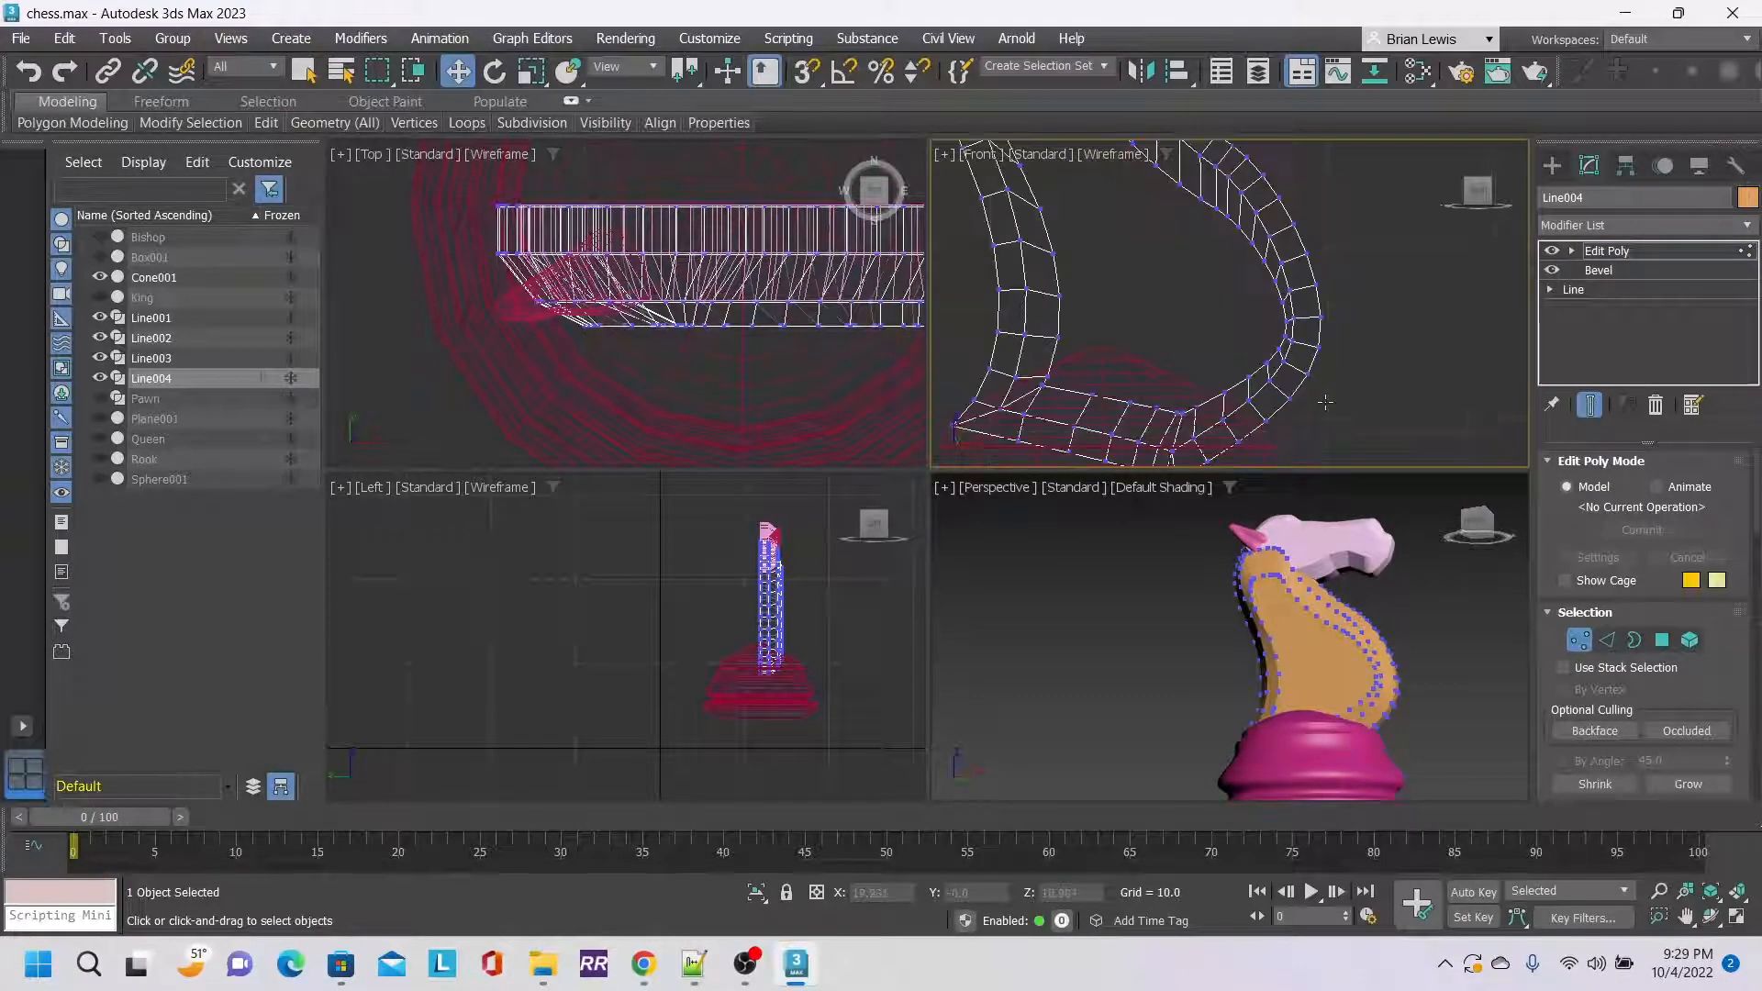
{"action": "middle_click_drag", "start_coordinate": [1325, 402], "coordinate": [1161, 280]}
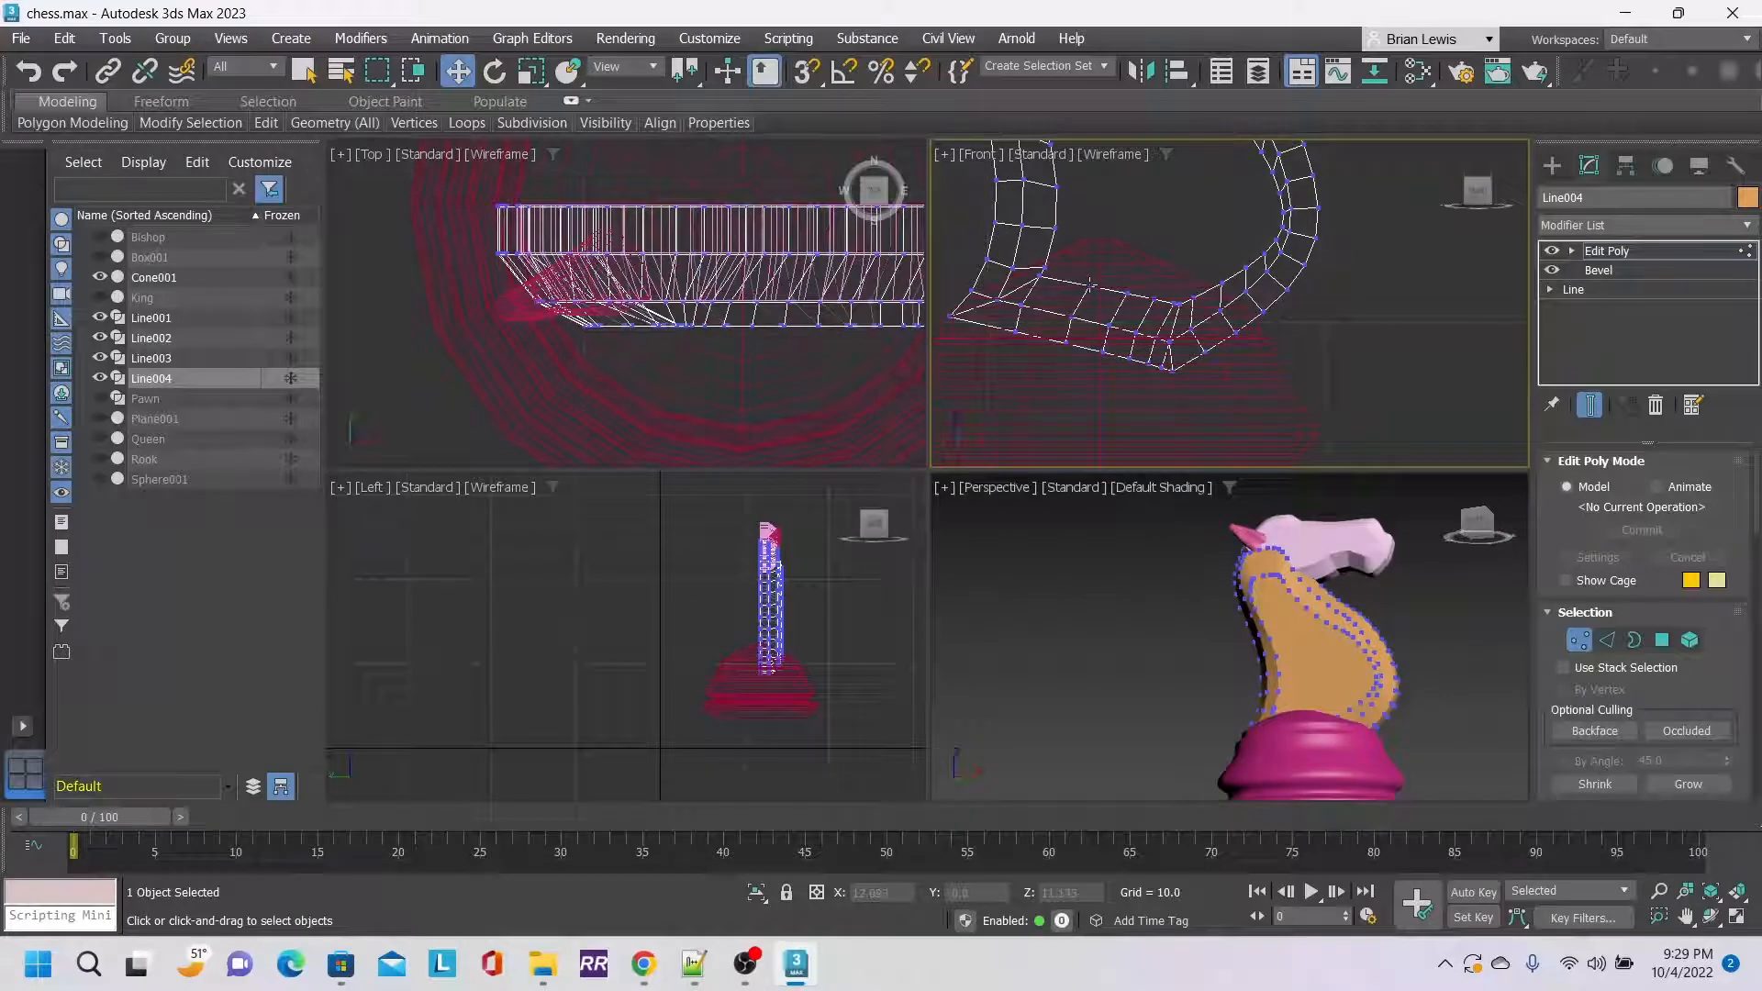
{"action": "left_click", "coordinate": [1044, 274]}
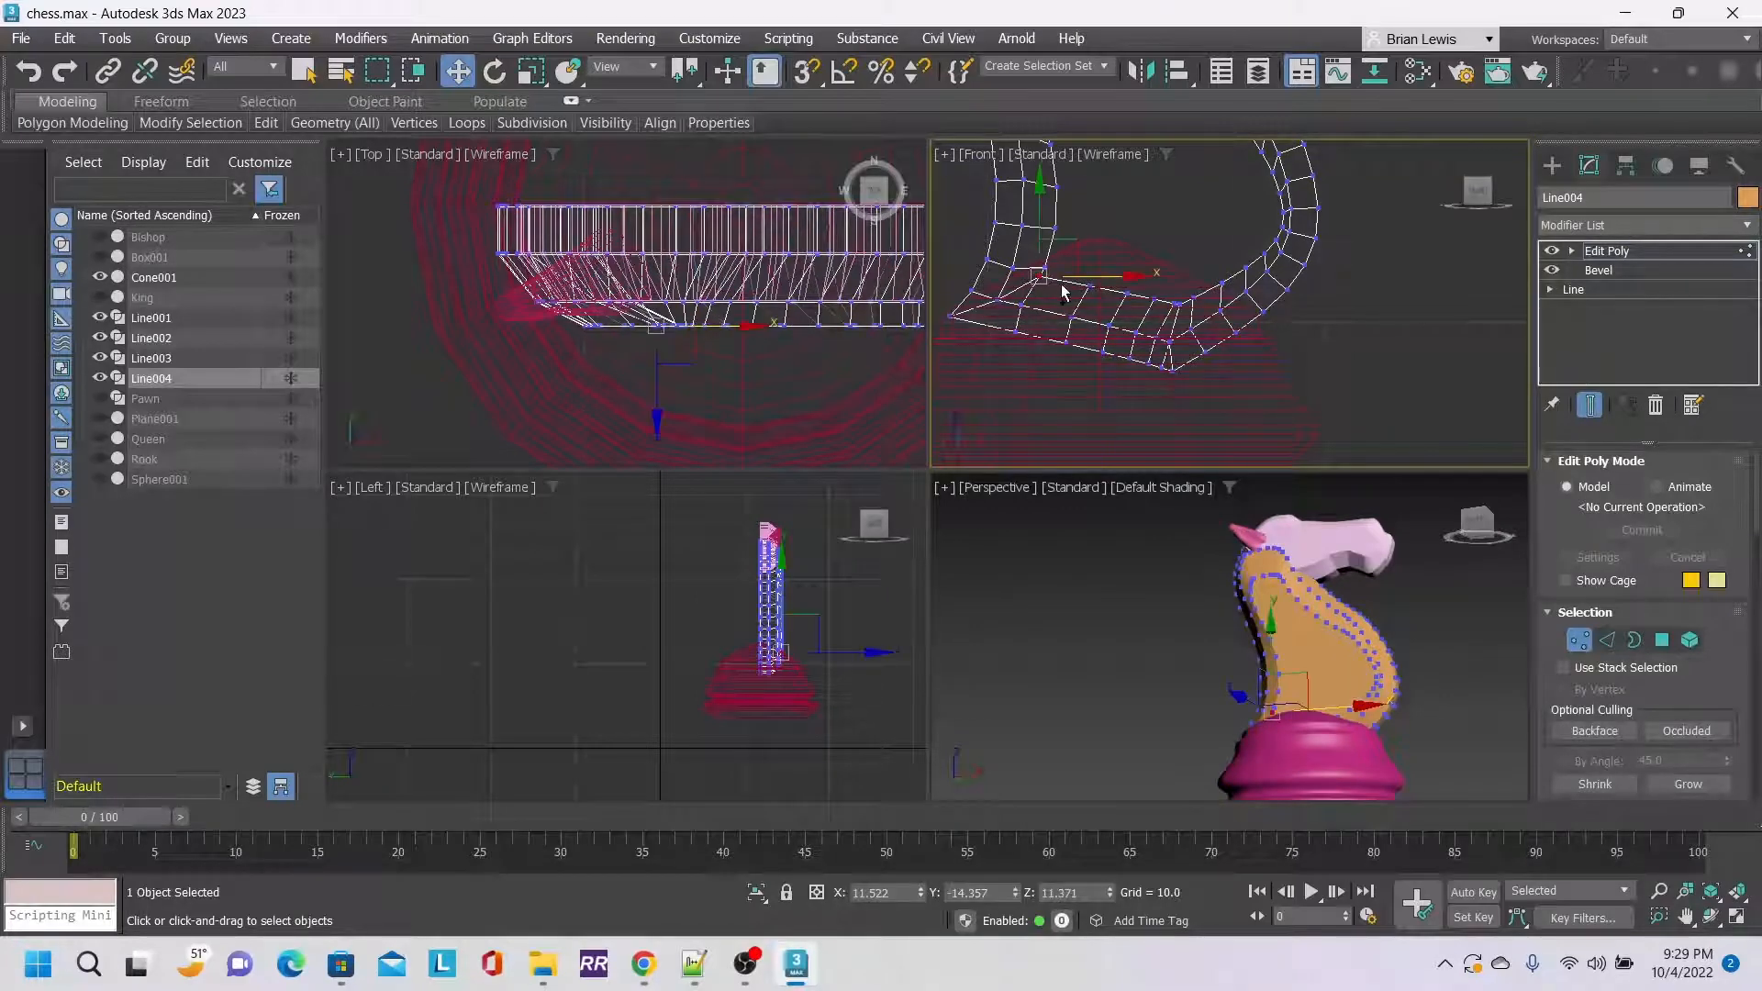
{"action": "left_click_drag", "start_coordinate": [1128, 296], "coordinate": [1196, 296]}
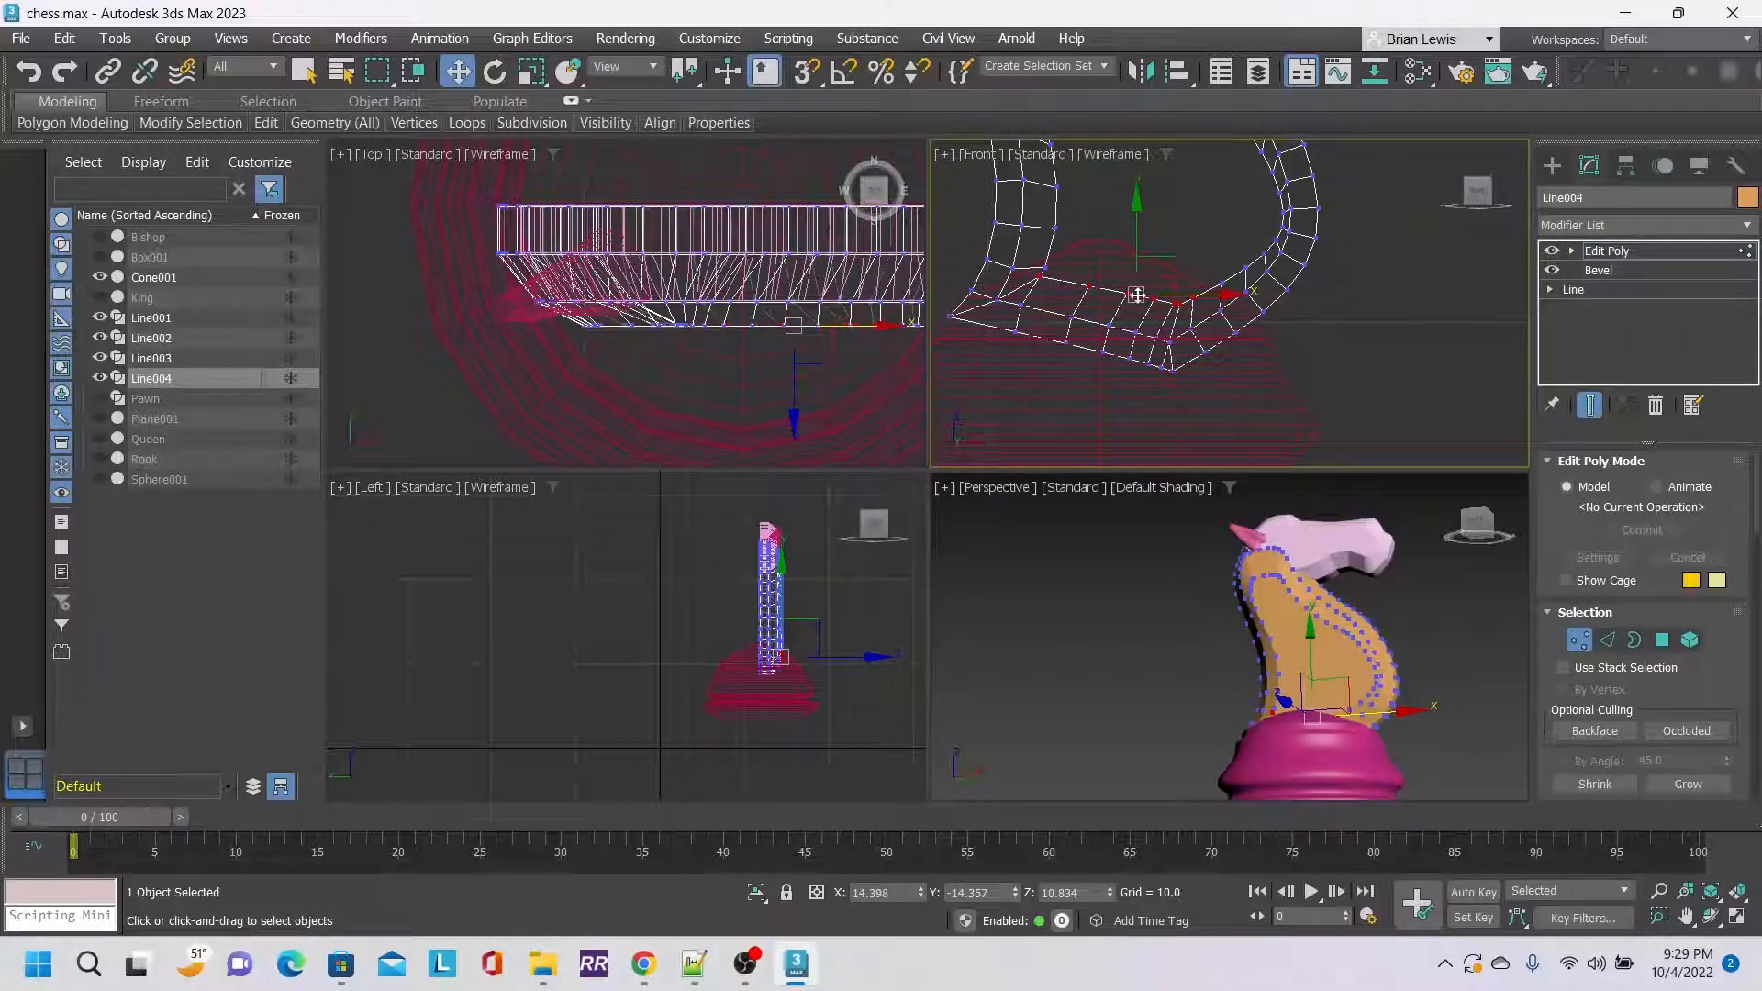
{"action": "left_click", "coordinate": [1111, 246]}
{"action": "left_click", "coordinate": [1127, 293]}
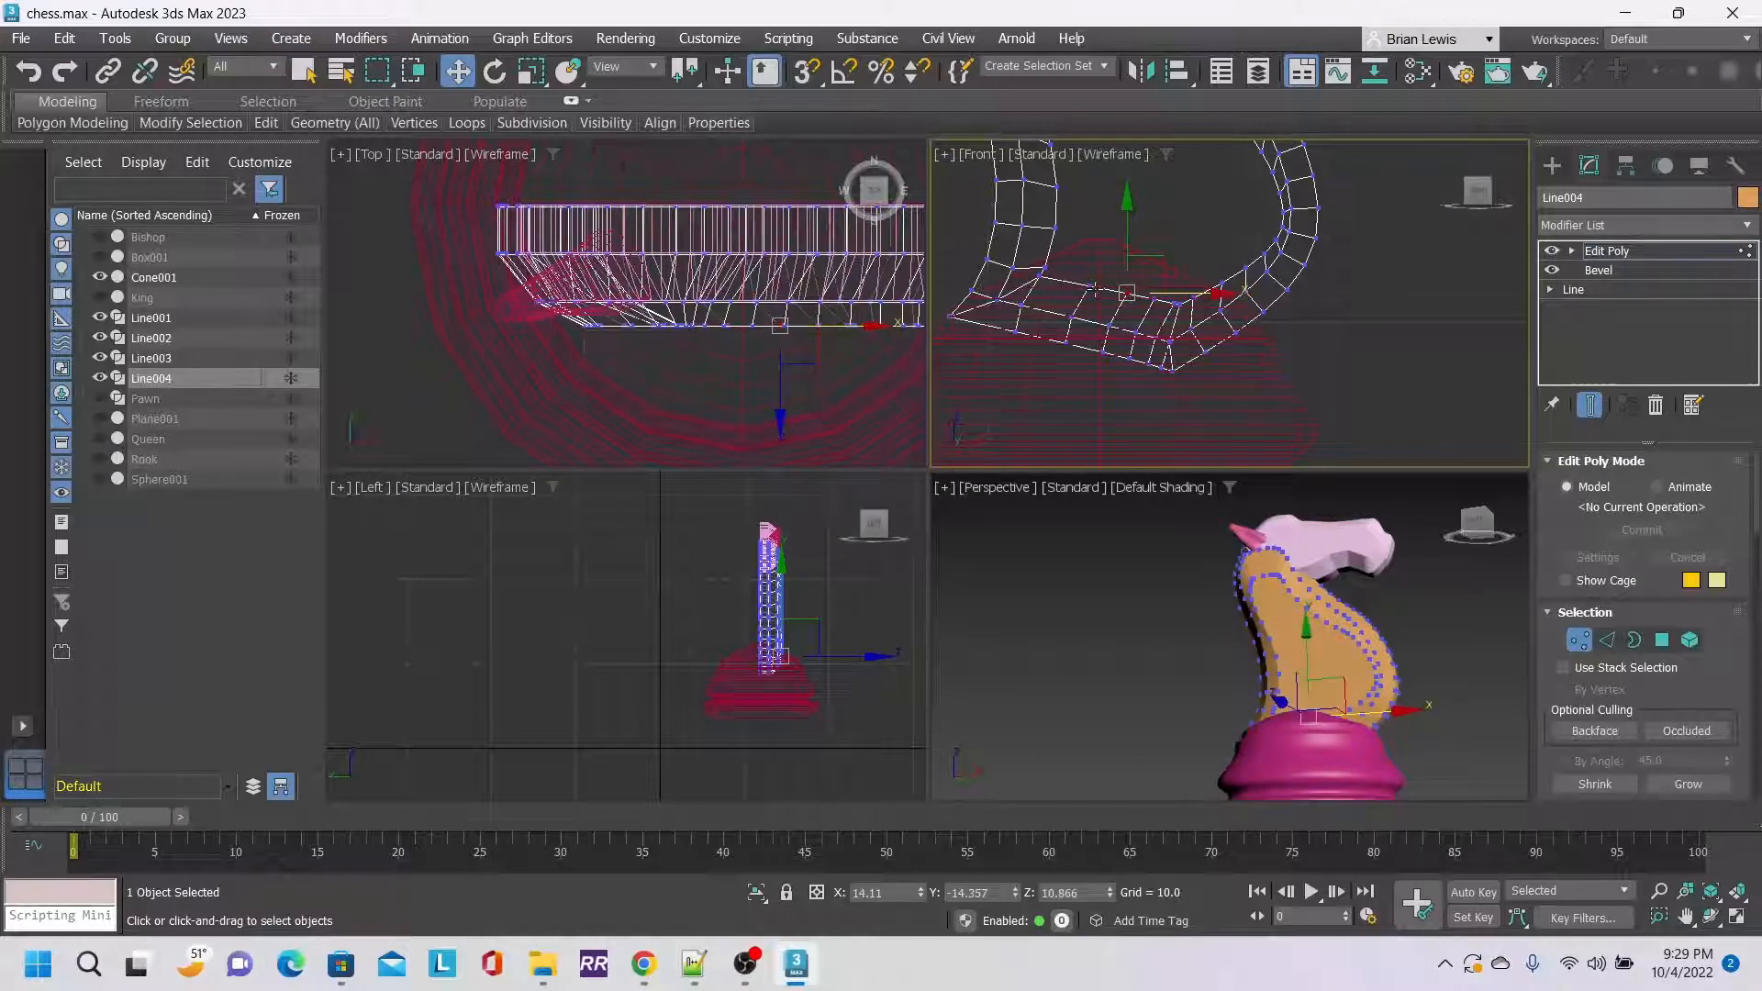
{"action": "left_click", "coordinate": [1097, 290]}
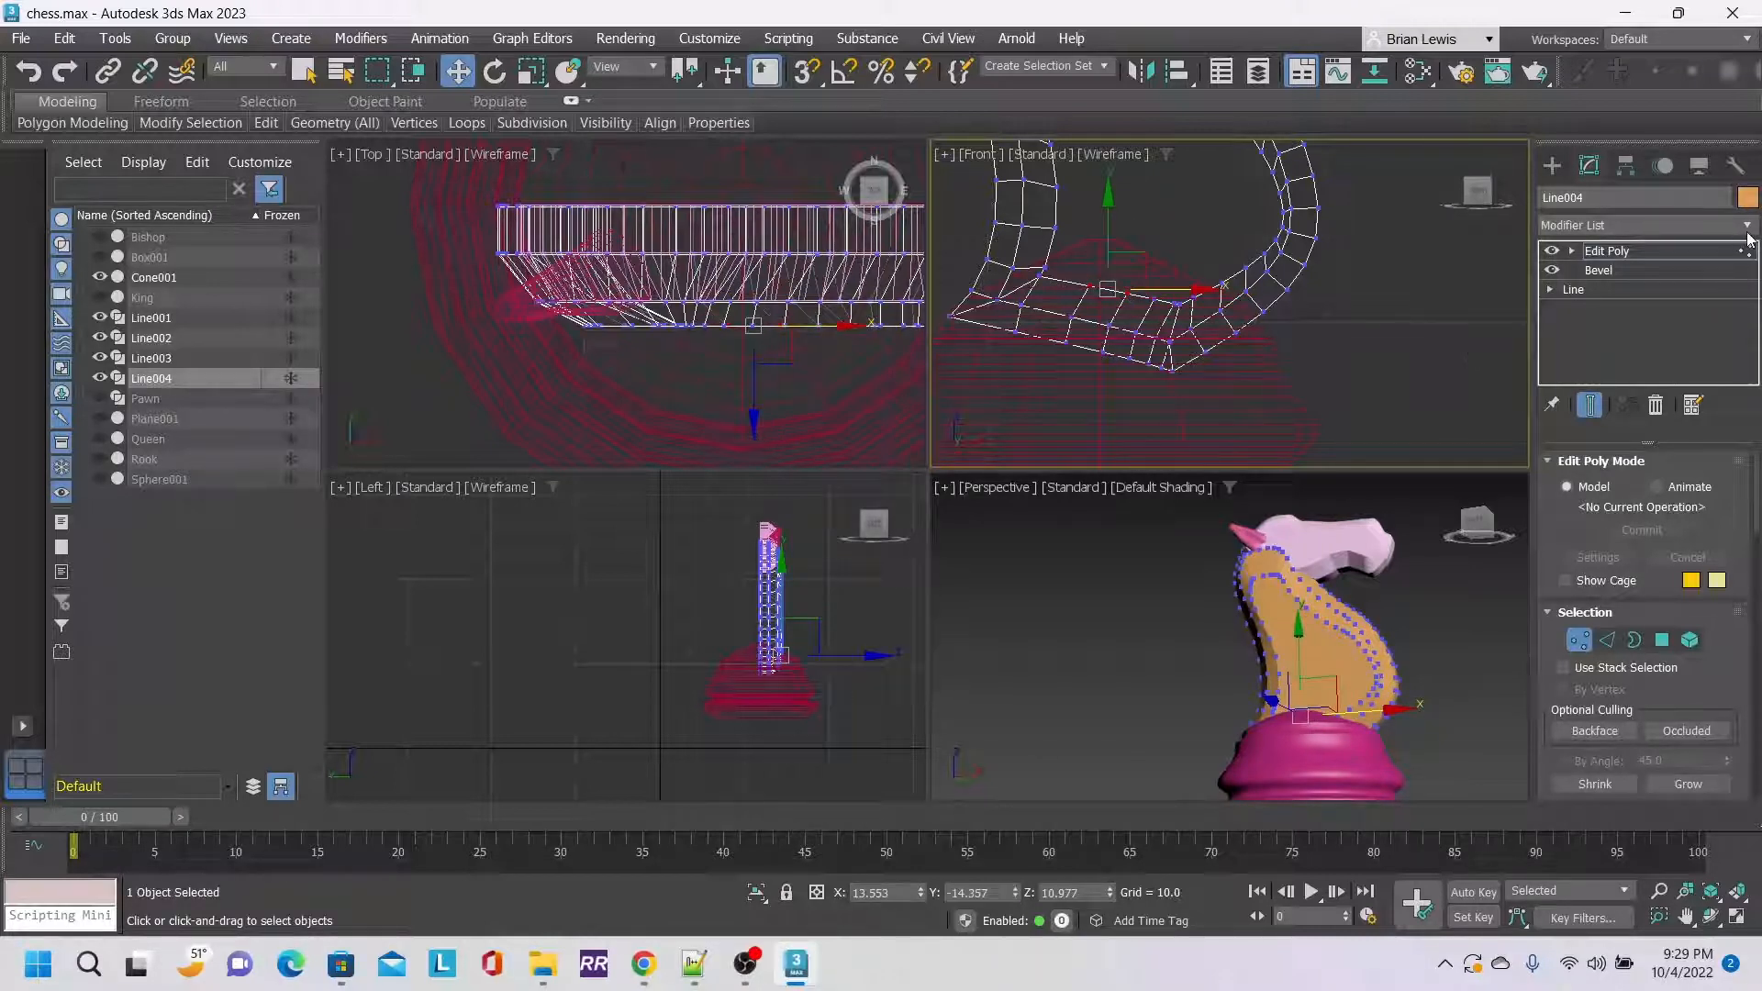
Enable Soft Selection for the selected lower neck vertices and reduce the falloff to 7.4.
{"action": "scroll", "coordinate": [1694, 592], "scroll_direction": "down", "scroll_amount": 3}
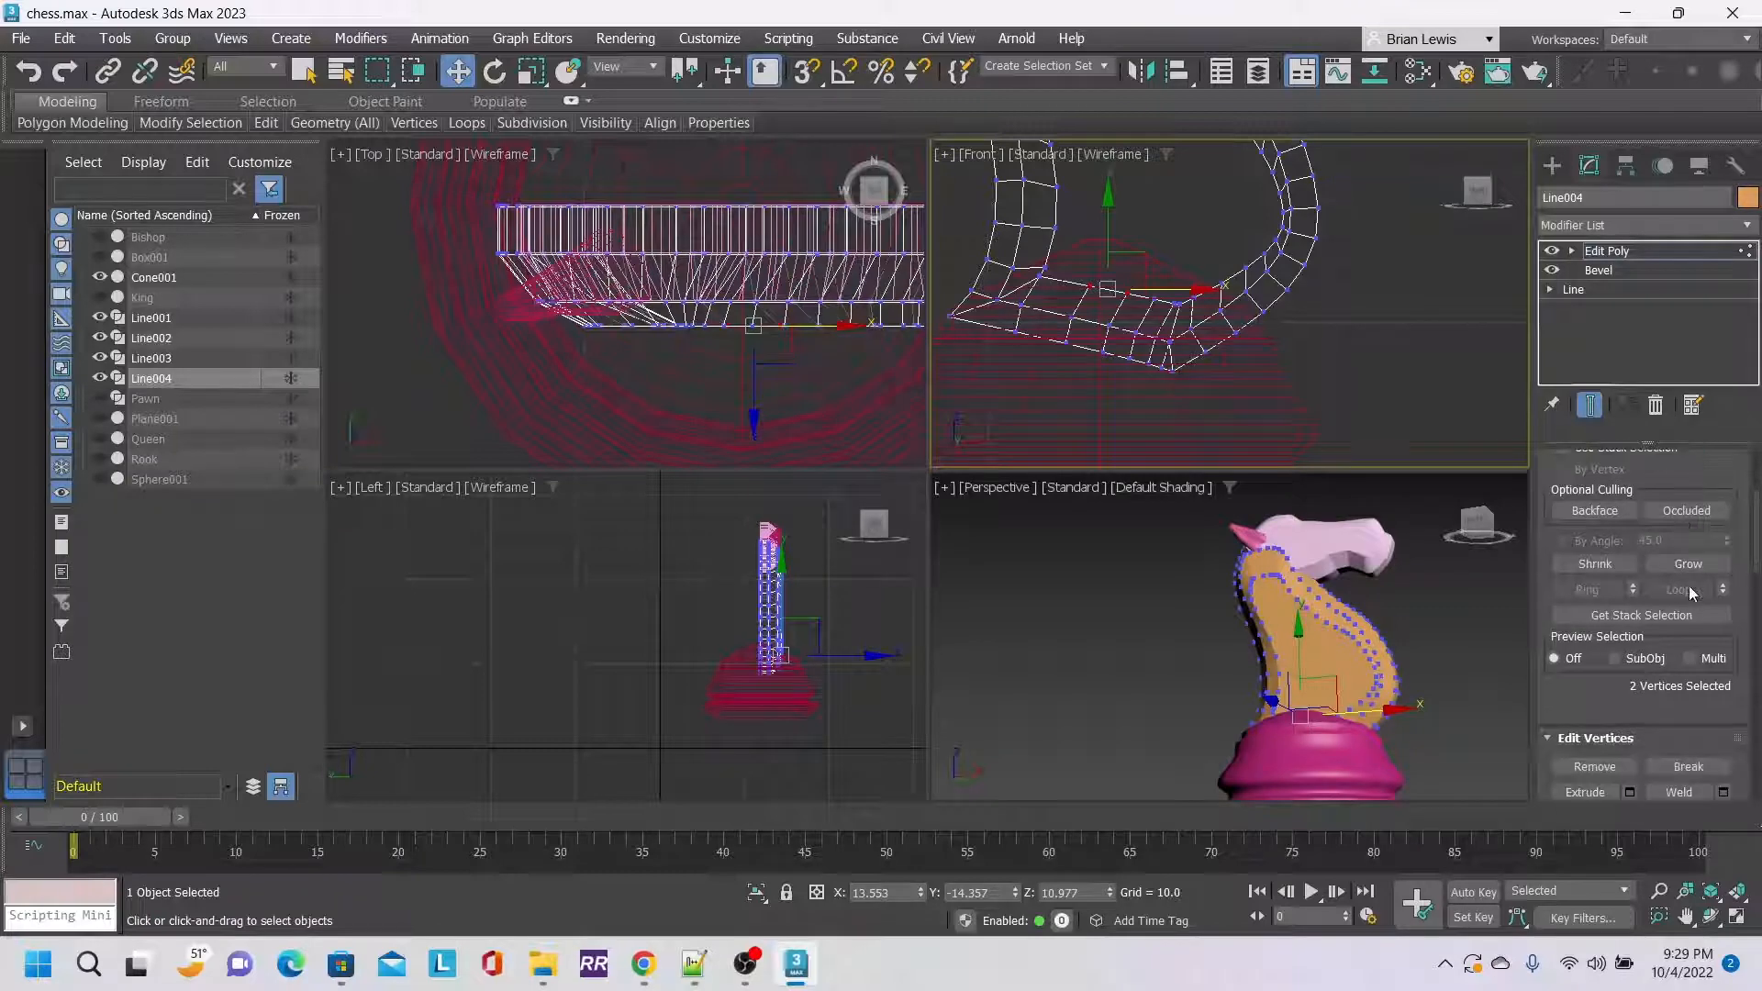
{"action": "scroll", "coordinate": [1693, 592], "scroll_direction": "down", "scroll_amount": 6}
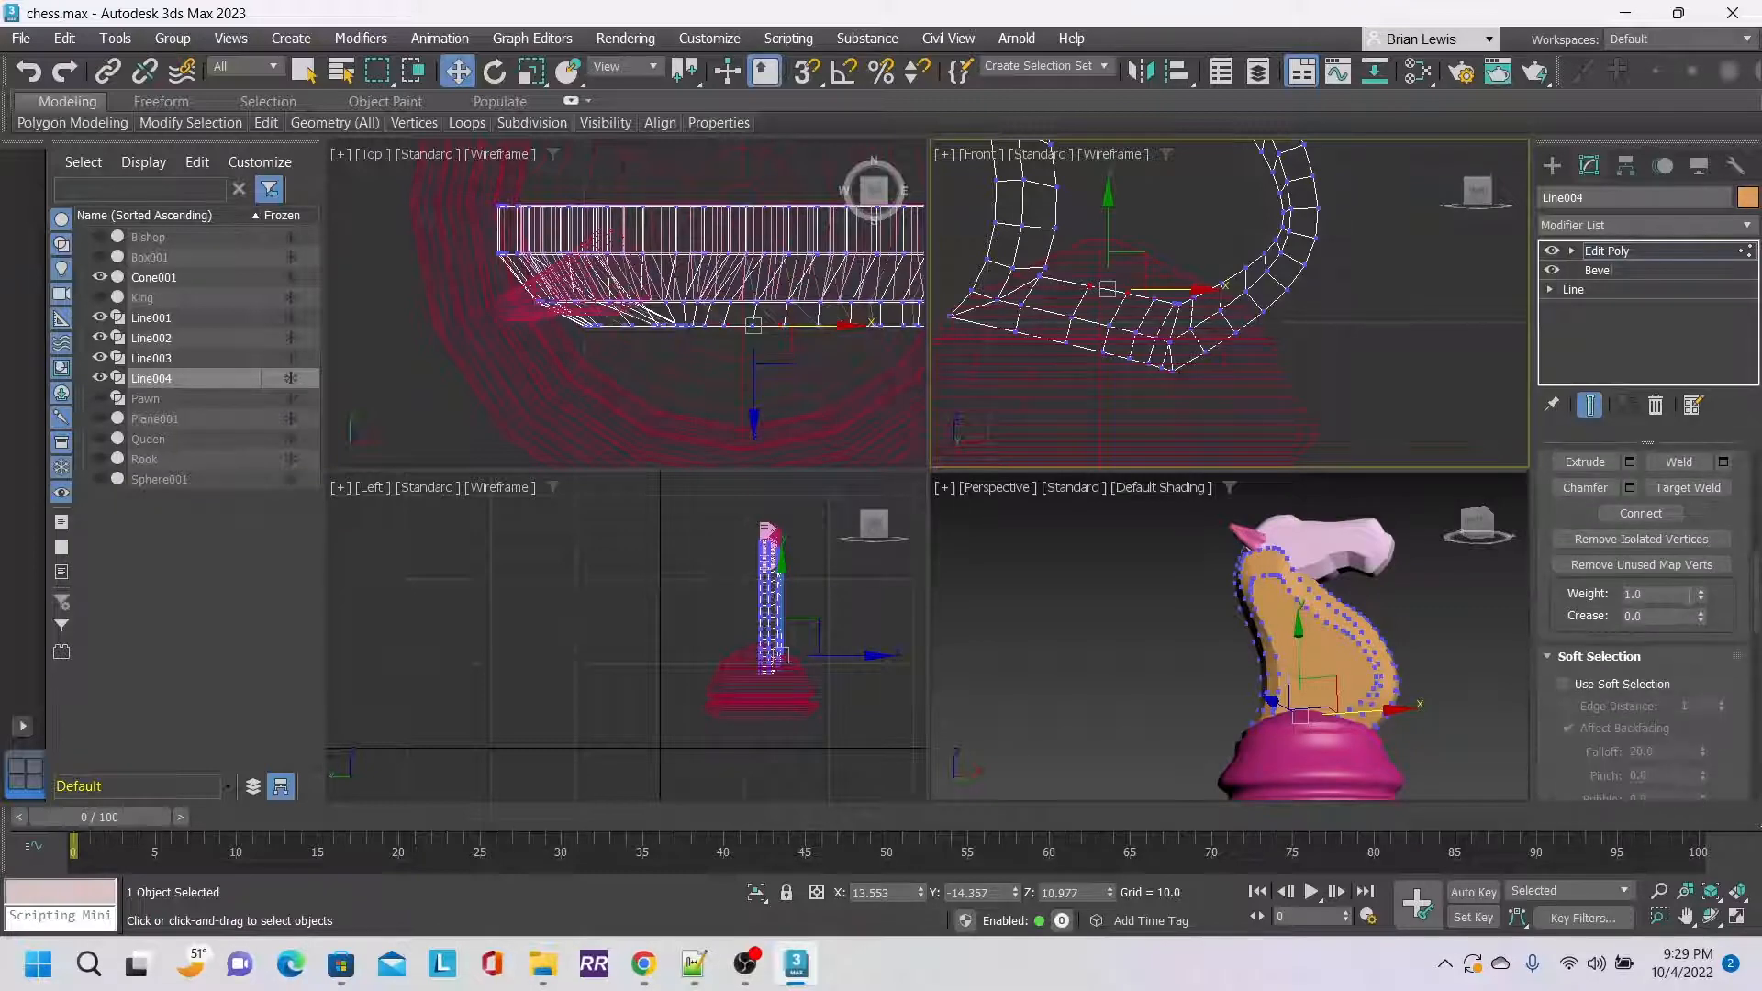
{"action": "left_click", "coordinate": [1613, 679]}
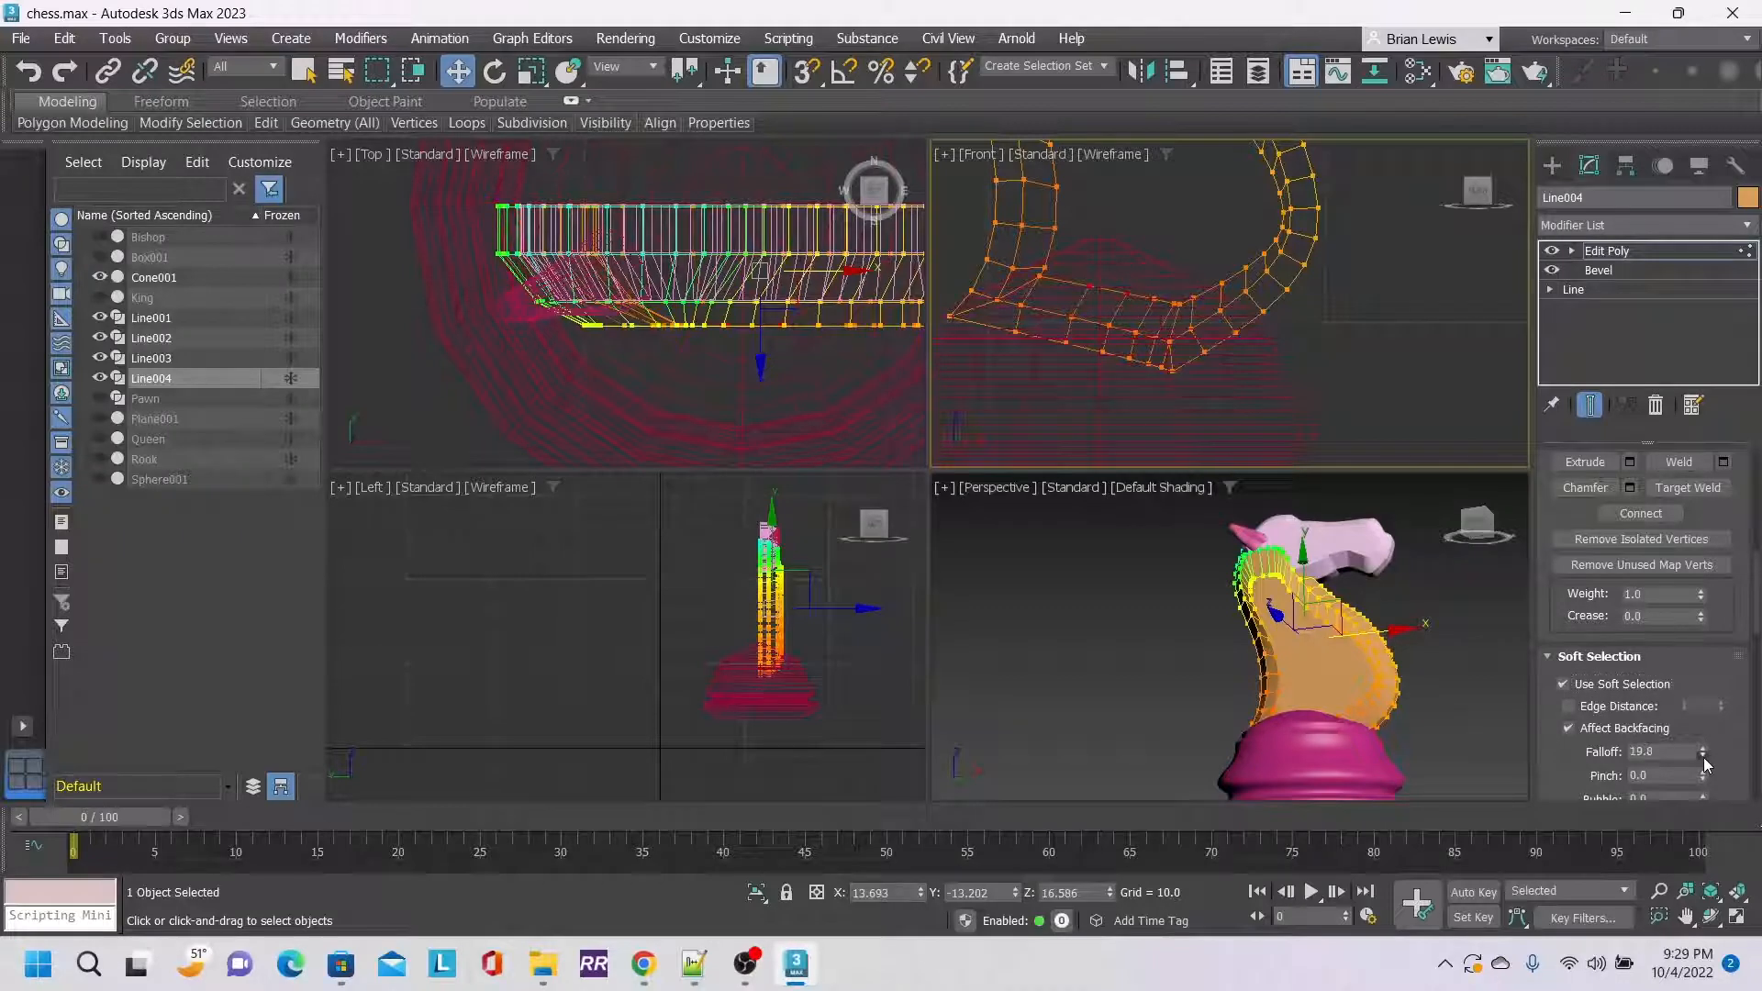
{"action": "left_click_drag", "start_coordinate": [1703, 757], "coordinate": [1717, 815]}
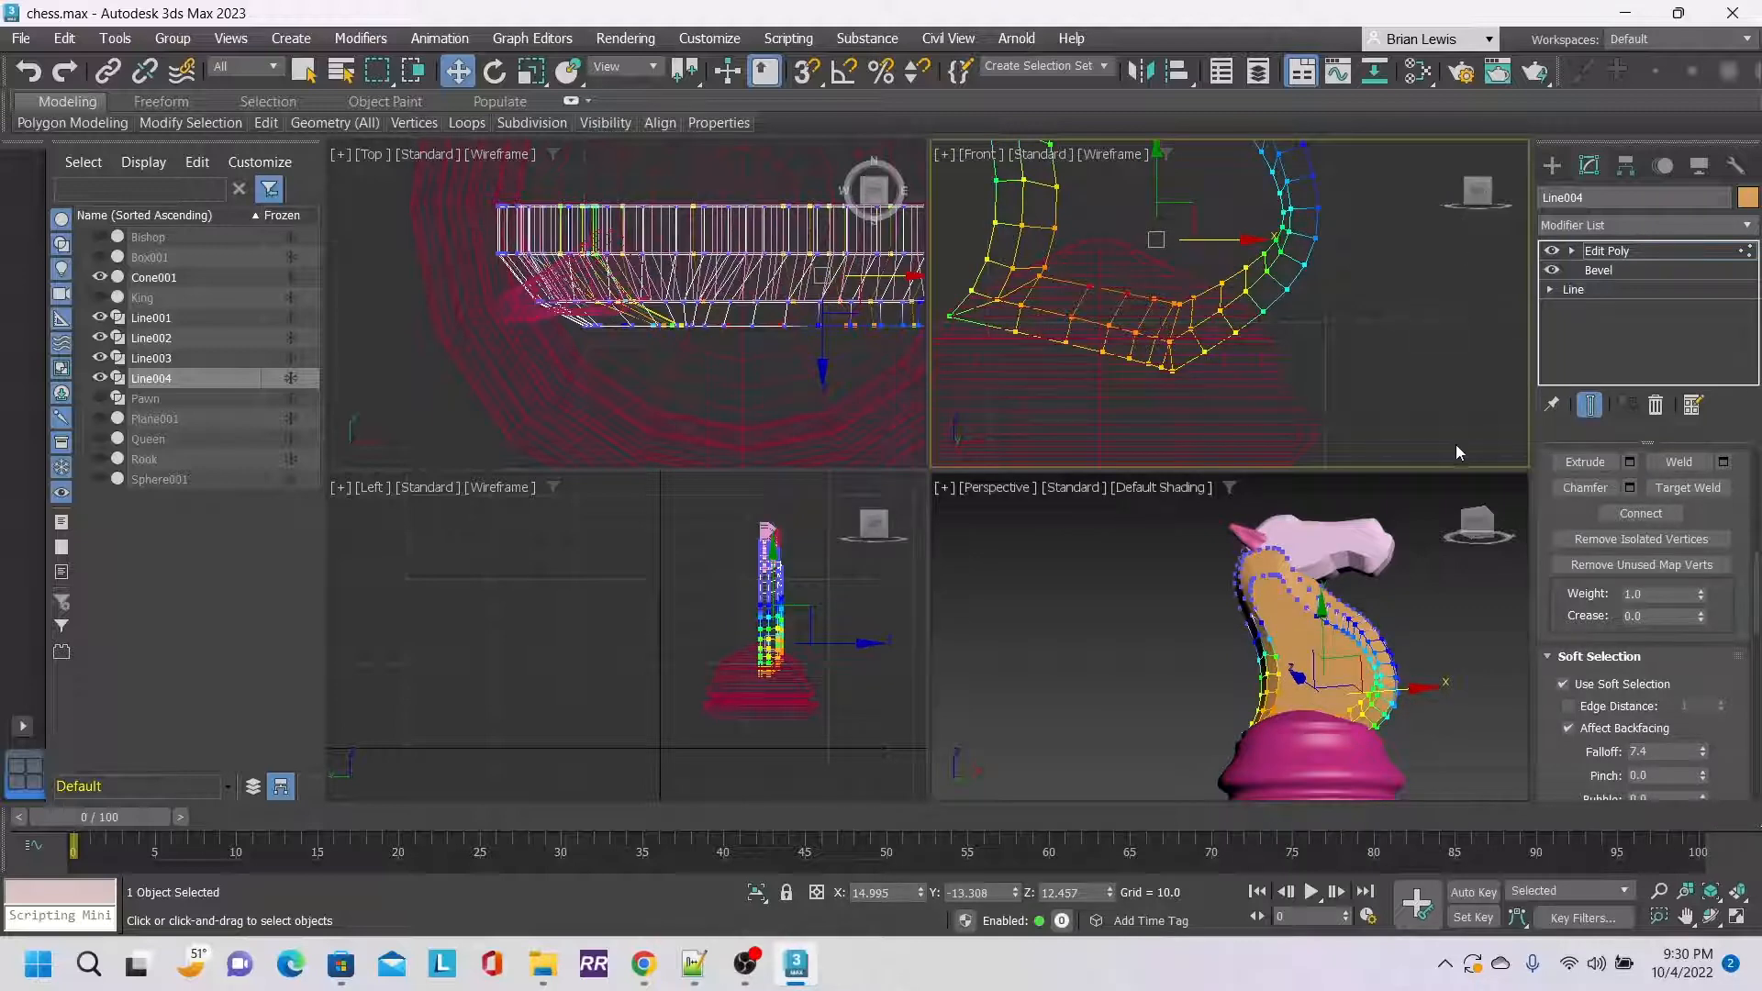
Scale the soft-selected lower vertices outward along Y to widen the base of the neck.
{"action": "left_click_drag", "start_coordinate": [1479, 527], "coordinate": [1399, 529]}
{"action": "left_click", "coordinate": [530, 71]}
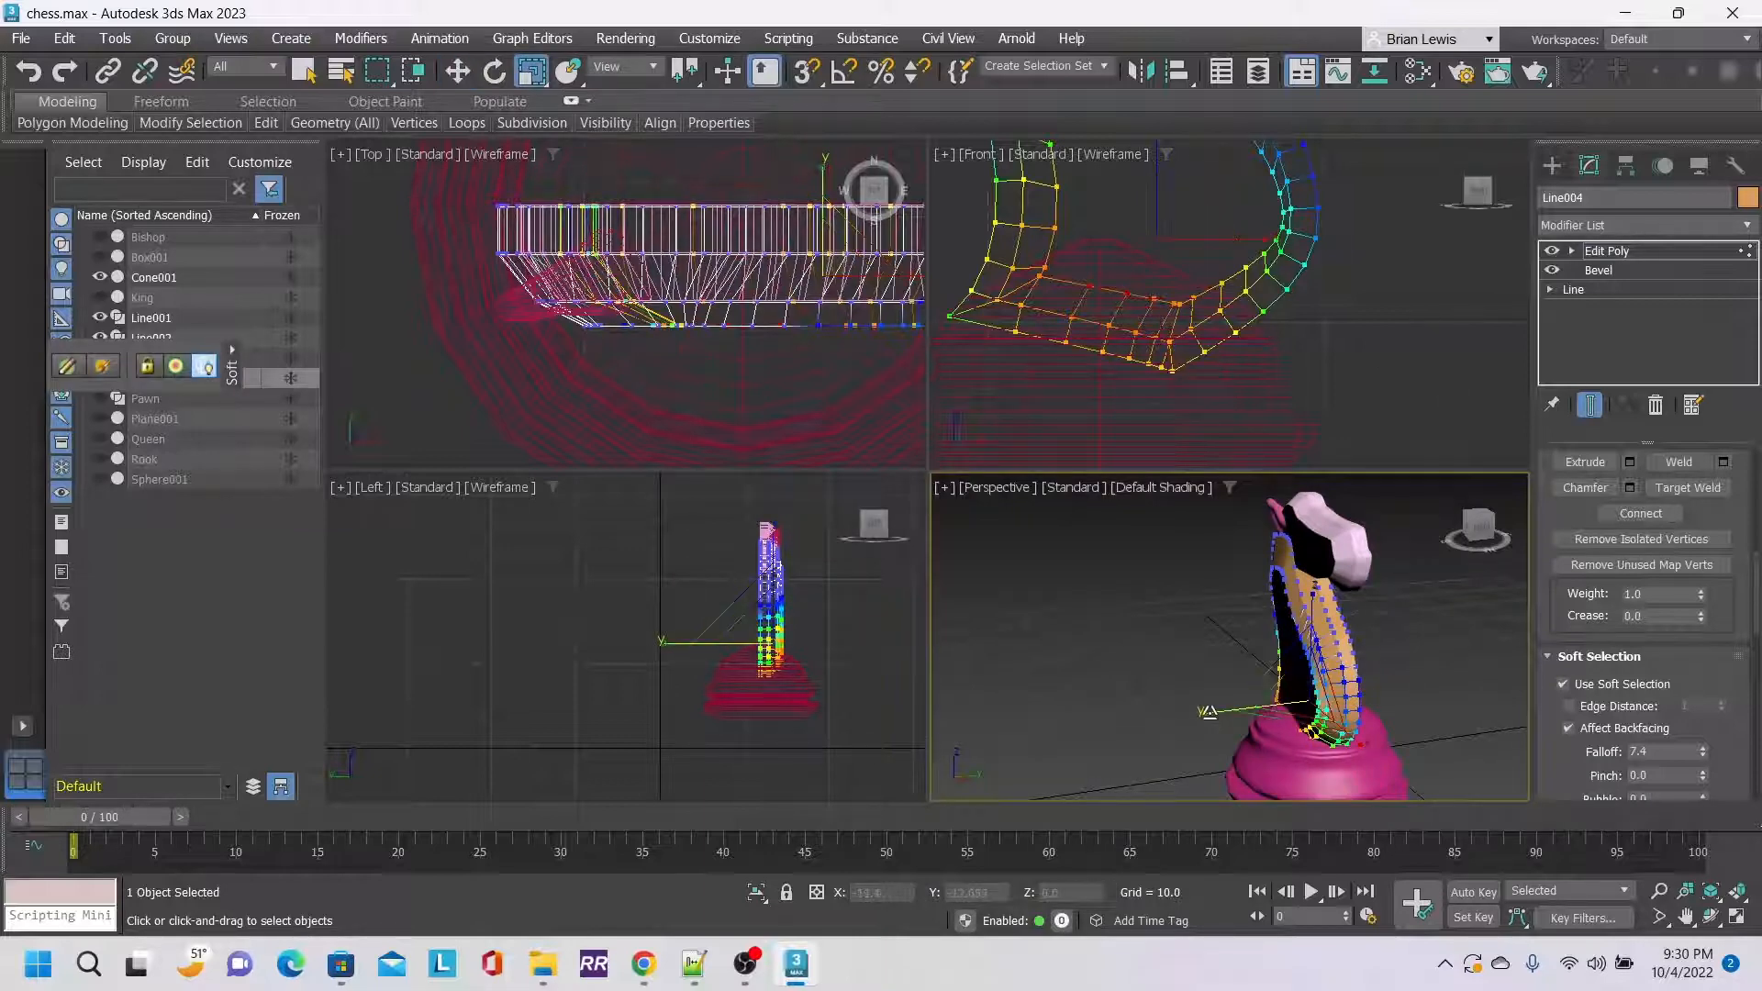
{"action": "left_click_drag", "start_coordinate": [1209, 718], "coordinate": [1131, 716]}
{"action": "mouse_move", "coordinate": [1475, 540]}
{"action": "left_mouse_down"}
{"action": "mouse_move", "coordinate": [1629, 541]}
{"action": "mouse_move", "coordinate": [1422, 536]}
{"action": "mouse_move", "coordinate": [1491, 538]}
{"action": "mouse_move", "coordinate": [1459, 536]}
{"action": "left_mouse_up"}
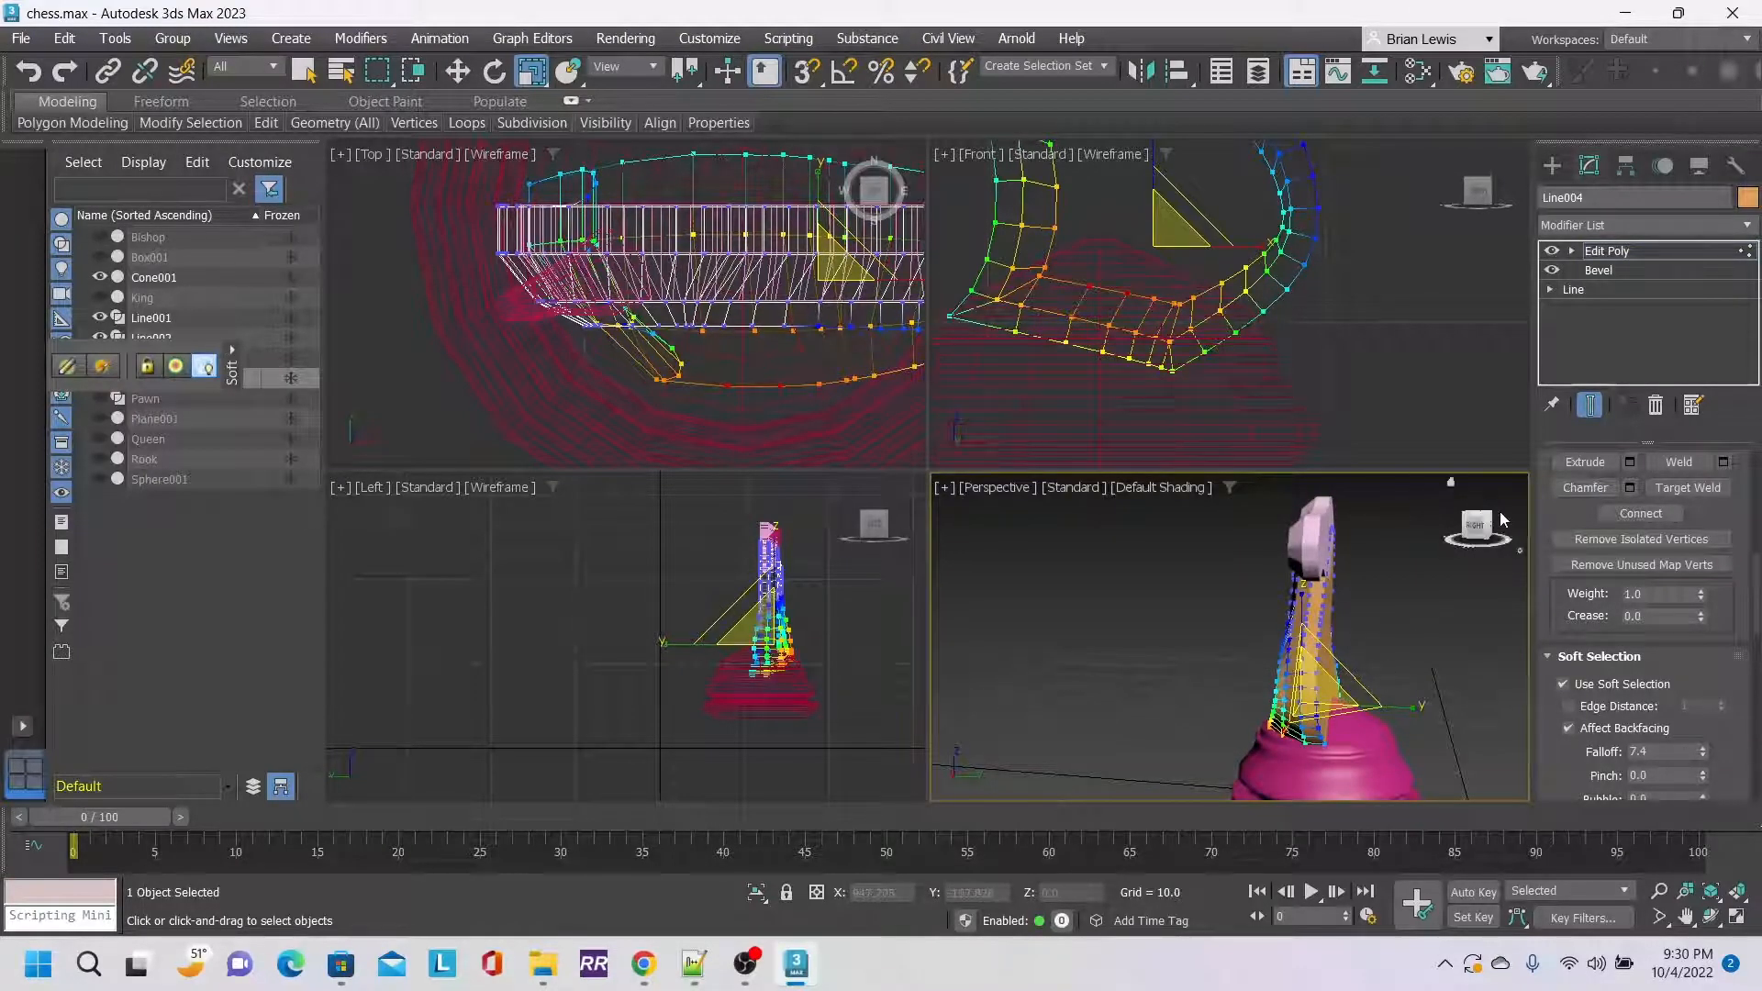
{"action": "mouse_move", "coordinate": [1484, 534]}
{"action": "left_mouse_down"}
{"action": "mouse_move", "coordinate": [1413, 537]}
{"action": "mouse_move", "coordinate": [1489, 534]}
{"action": "left_mouse_up"}
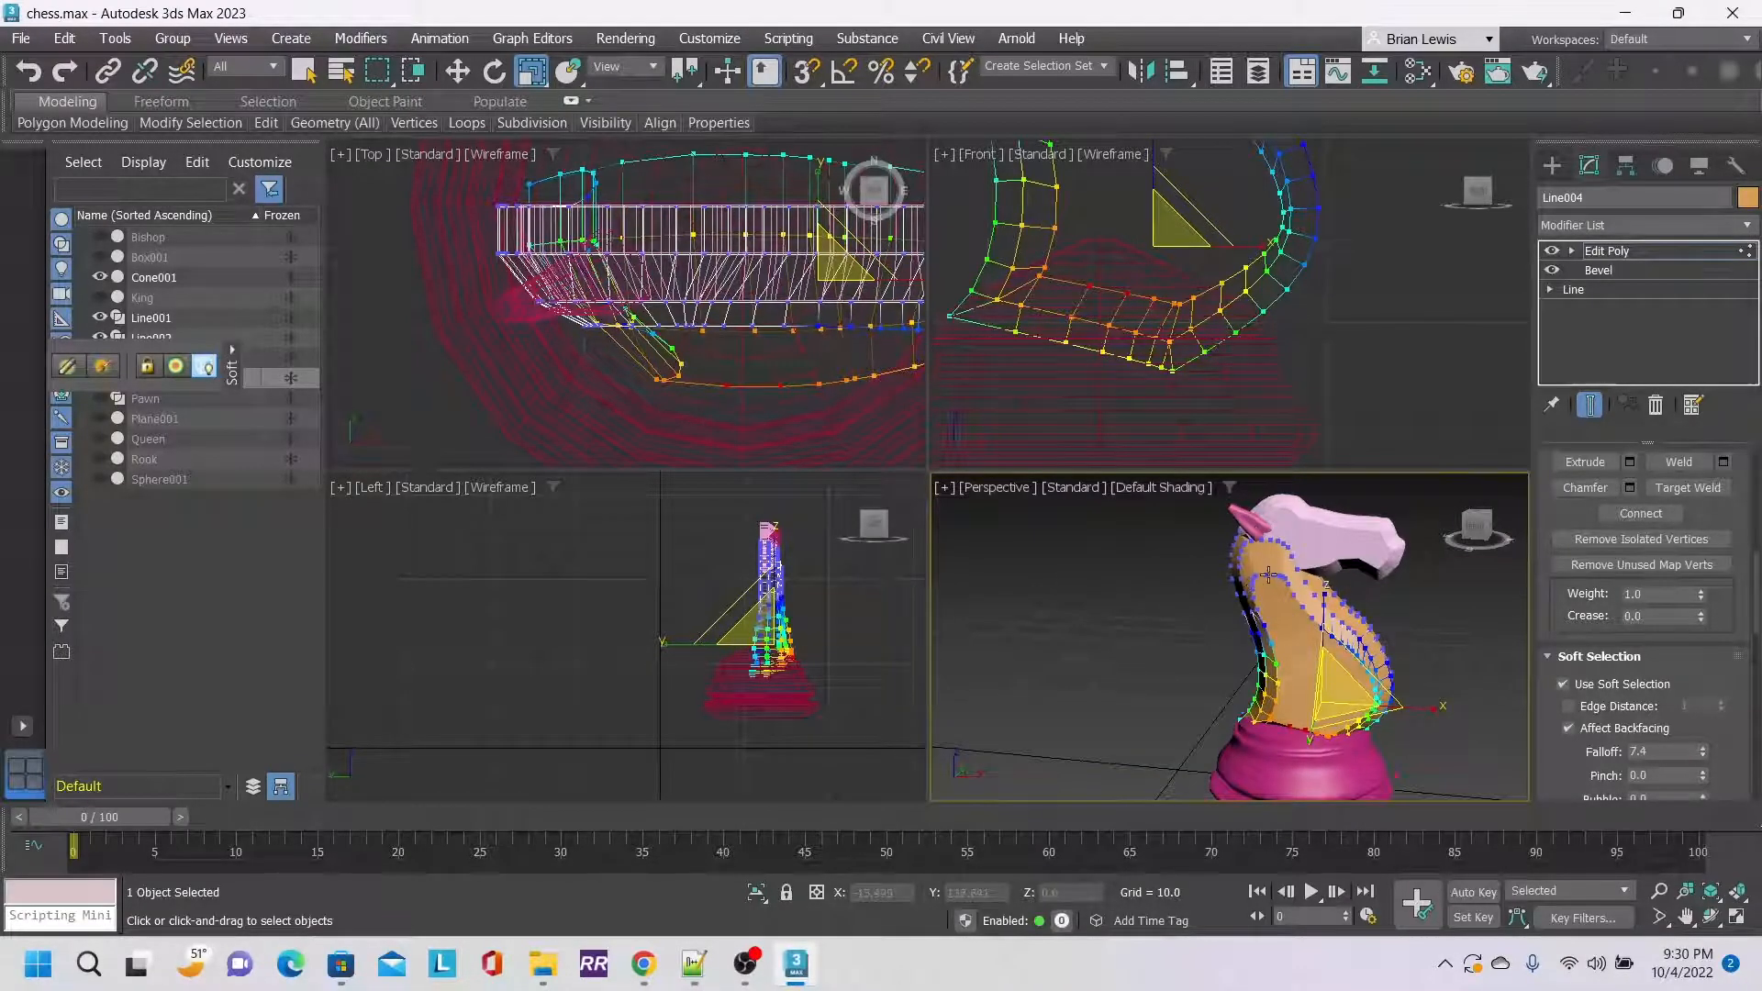
Select vertices at the top of the neck and scale them inward along Y to narrow it towards the head.
{"action": "left_click", "coordinate": [1268, 574]}
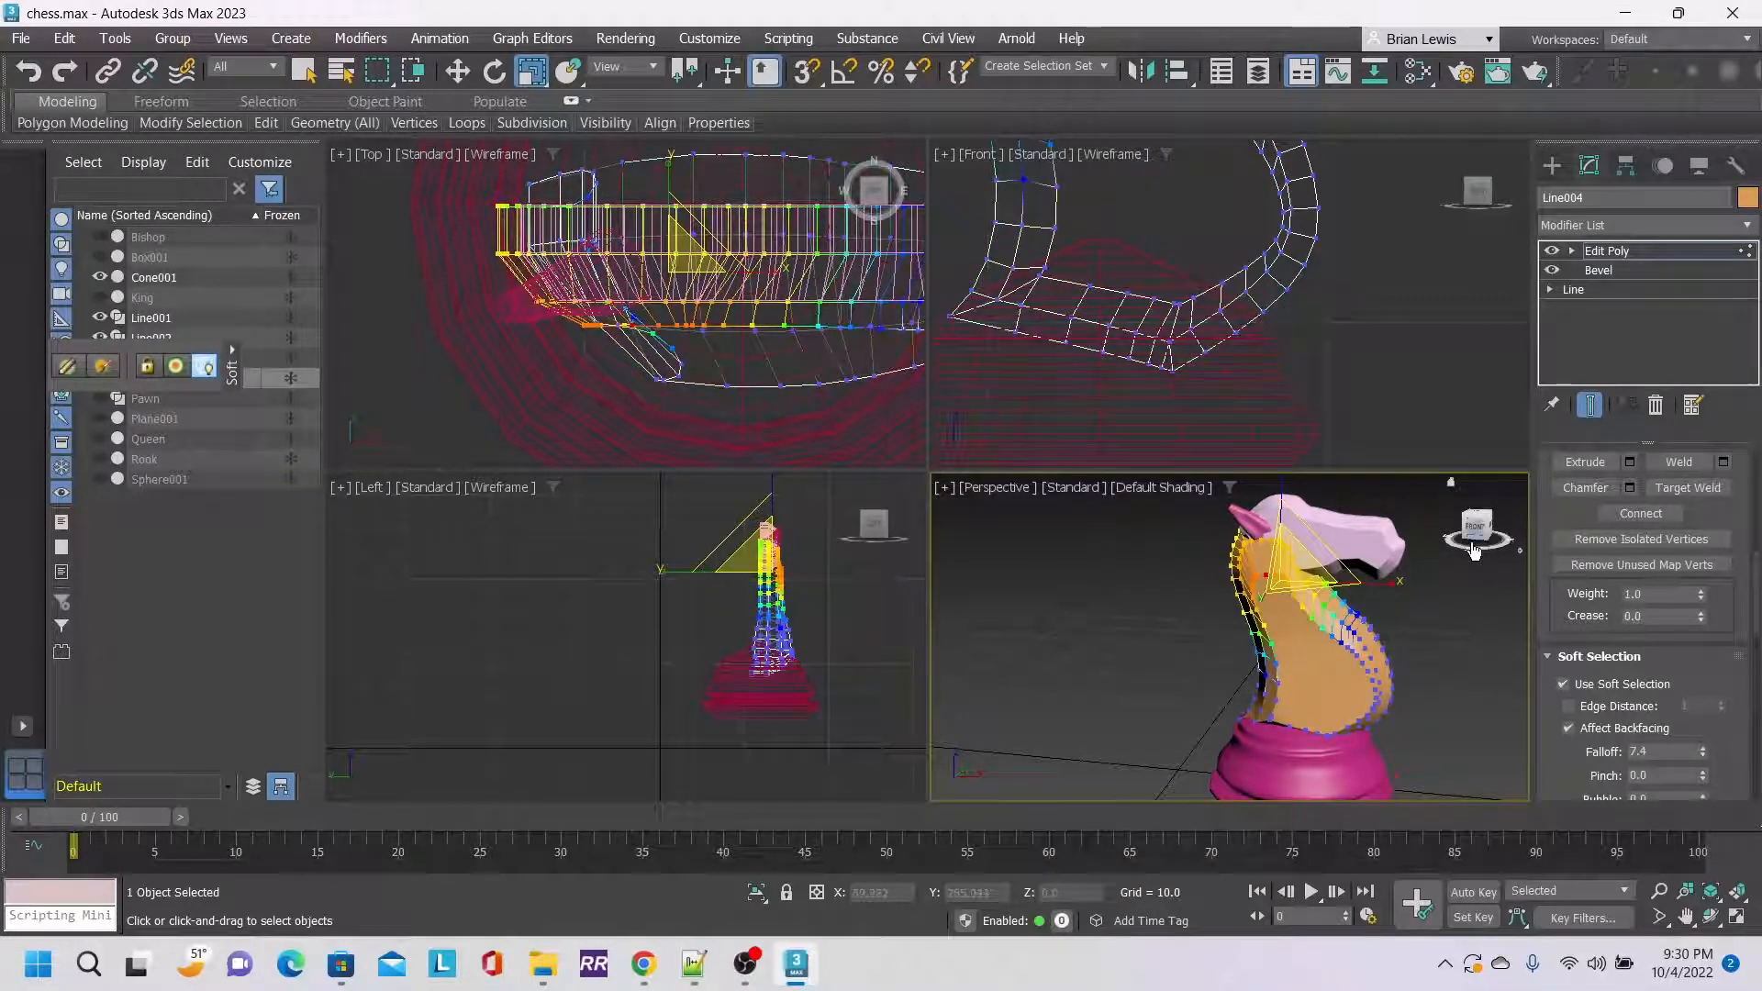
{"action": "mouse_move", "coordinate": [1476, 534]}
{"action": "left_mouse_down"}
{"action": "mouse_move", "coordinate": [1441, 530]}
{"action": "mouse_move", "coordinate": [1501, 532]}
{"action": "left_mouse_up"}
{"action": "left_click_drag", "start_coordinate": [1225, 568], "coordinate": [1272, 588]}
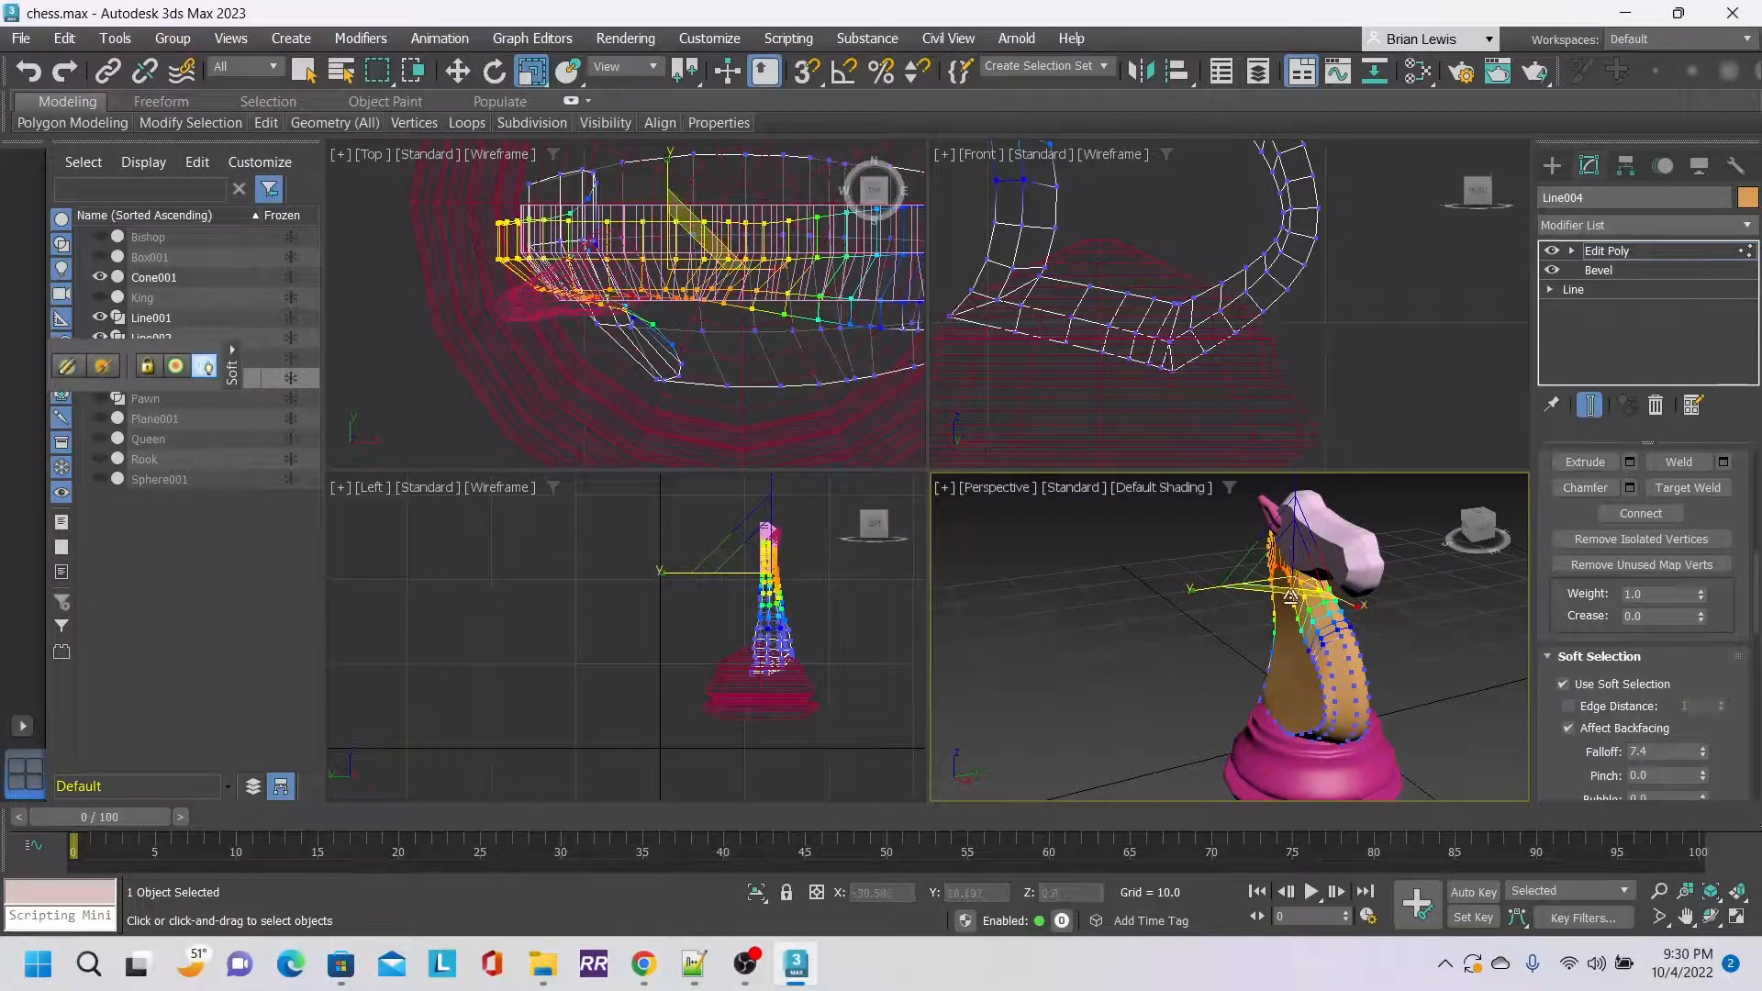
{"action": "left_click", "coordinate": [1471, 527]}
{"action": "mouse_move", "coordinate": [1311, 640]}
{"action": "middle_mouse_down", "text": "alt"}
{"action": "mouse_move", "coordinate": [1326, 642]}
{"action": "mouse_move", "coordinate": [1289, 640]}
{"action": "mouse_move", "coordinate": [1310, 640]}
{"action": "middle_mouse_up", "text": "alt"}
{"action": "left_click_drag", "start_coordinate": [1475, 525], "coordinate": [1465, 525]}
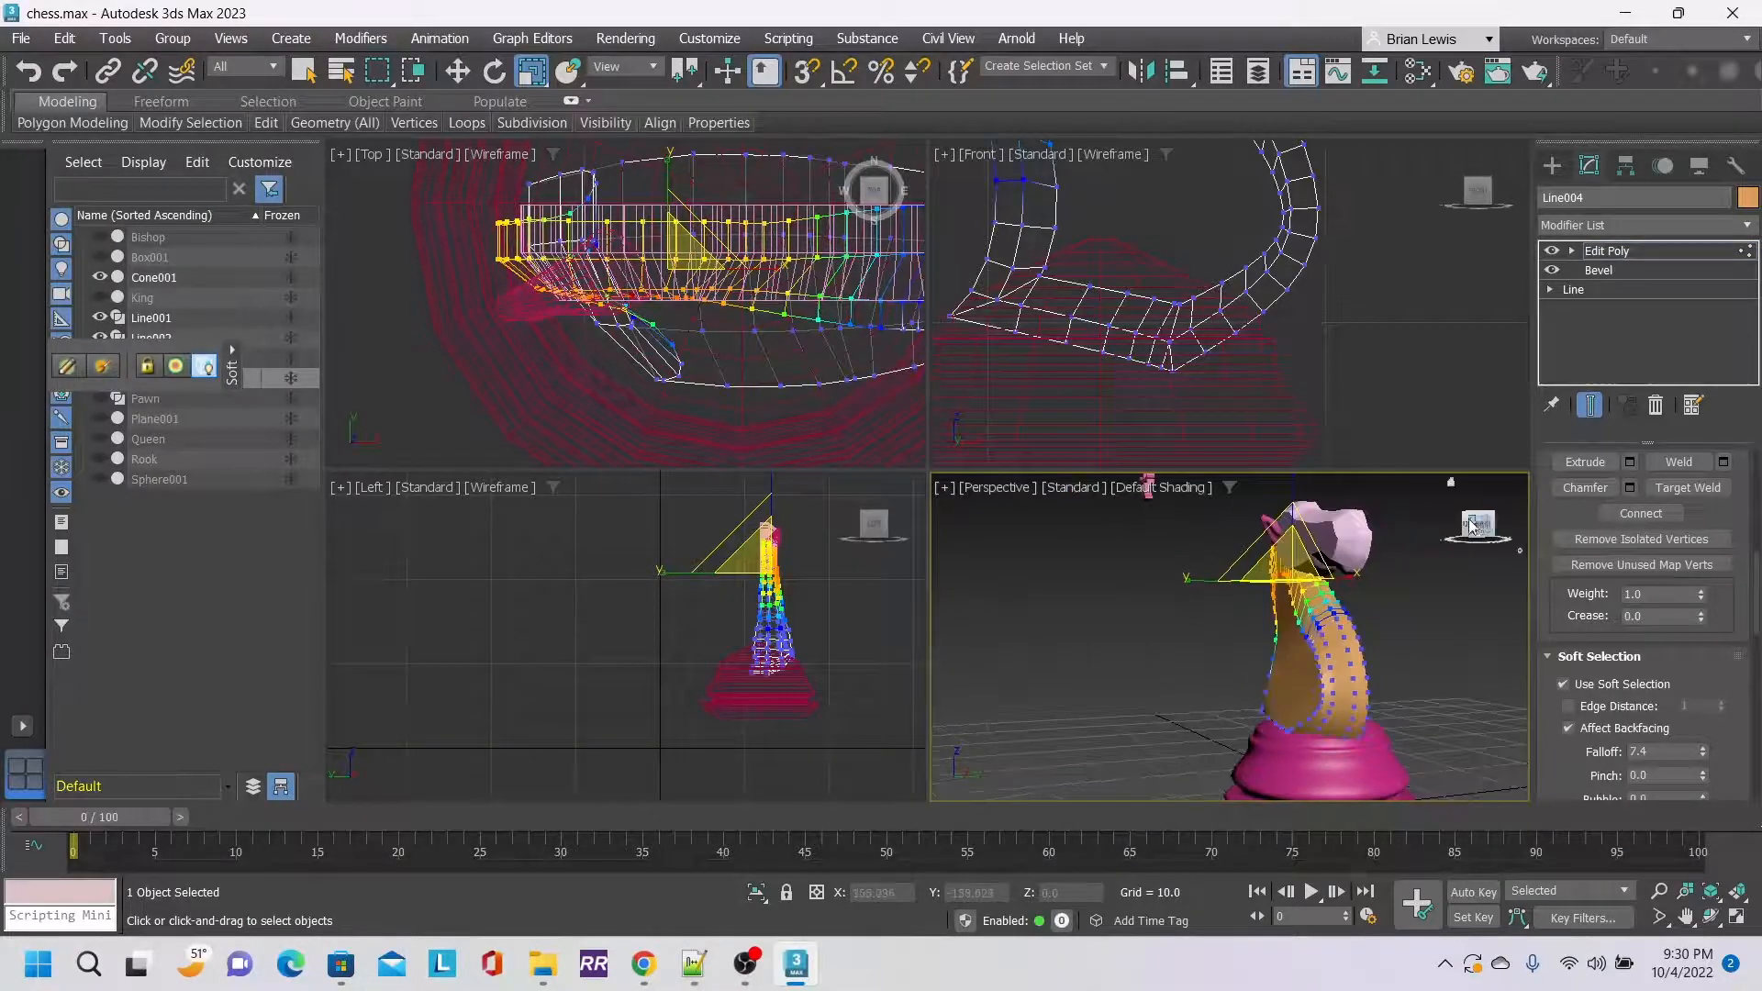
{"action": "left_click_drag", "start_coordinate": [1208, 578], "coordinate": [1224, 578]}
{"action": "left_click_drag", "start_coordinate": [1475, 523], "coordinate": [1479, 529]}
{"action": "middle_click_drag", "start_coordinate": [1234, 643], "coordinate": [1372, 586], "text": "alt"}
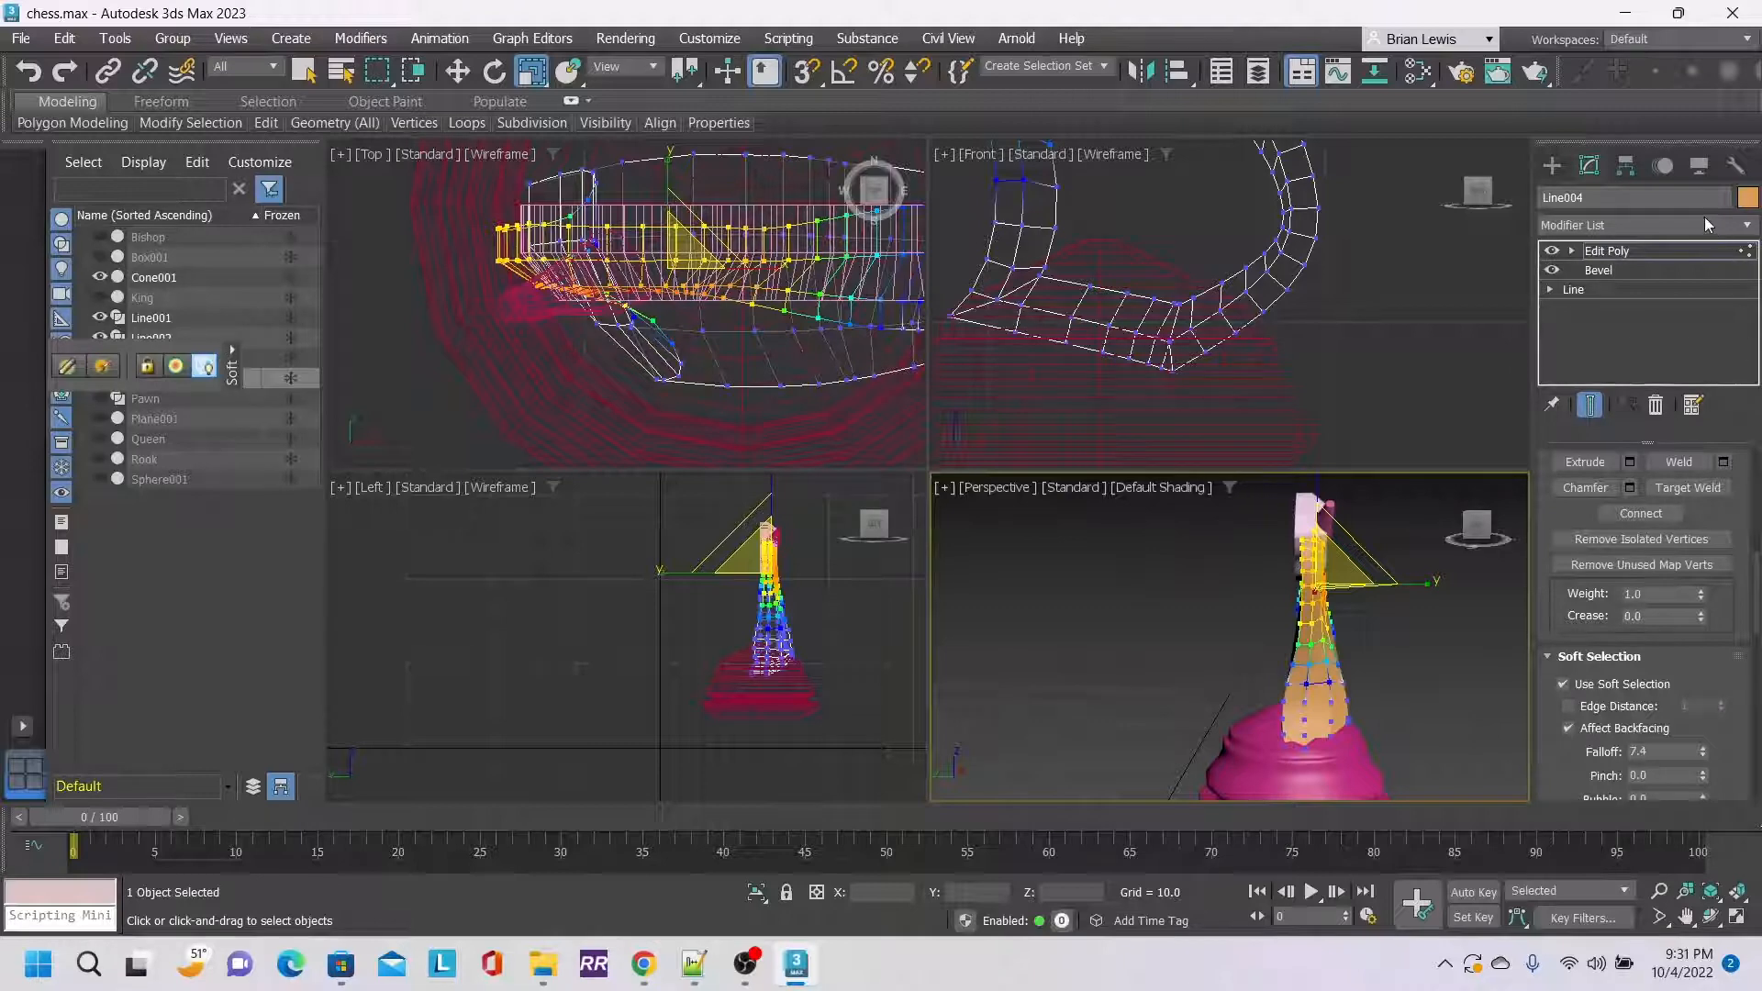
Switch to polygon editing and select the large flat polygon on the back side of the neck.
{"action": "scroll", "coordinate": [1687, 547], "scroll_direction": "up", "scroll_amount": 5}
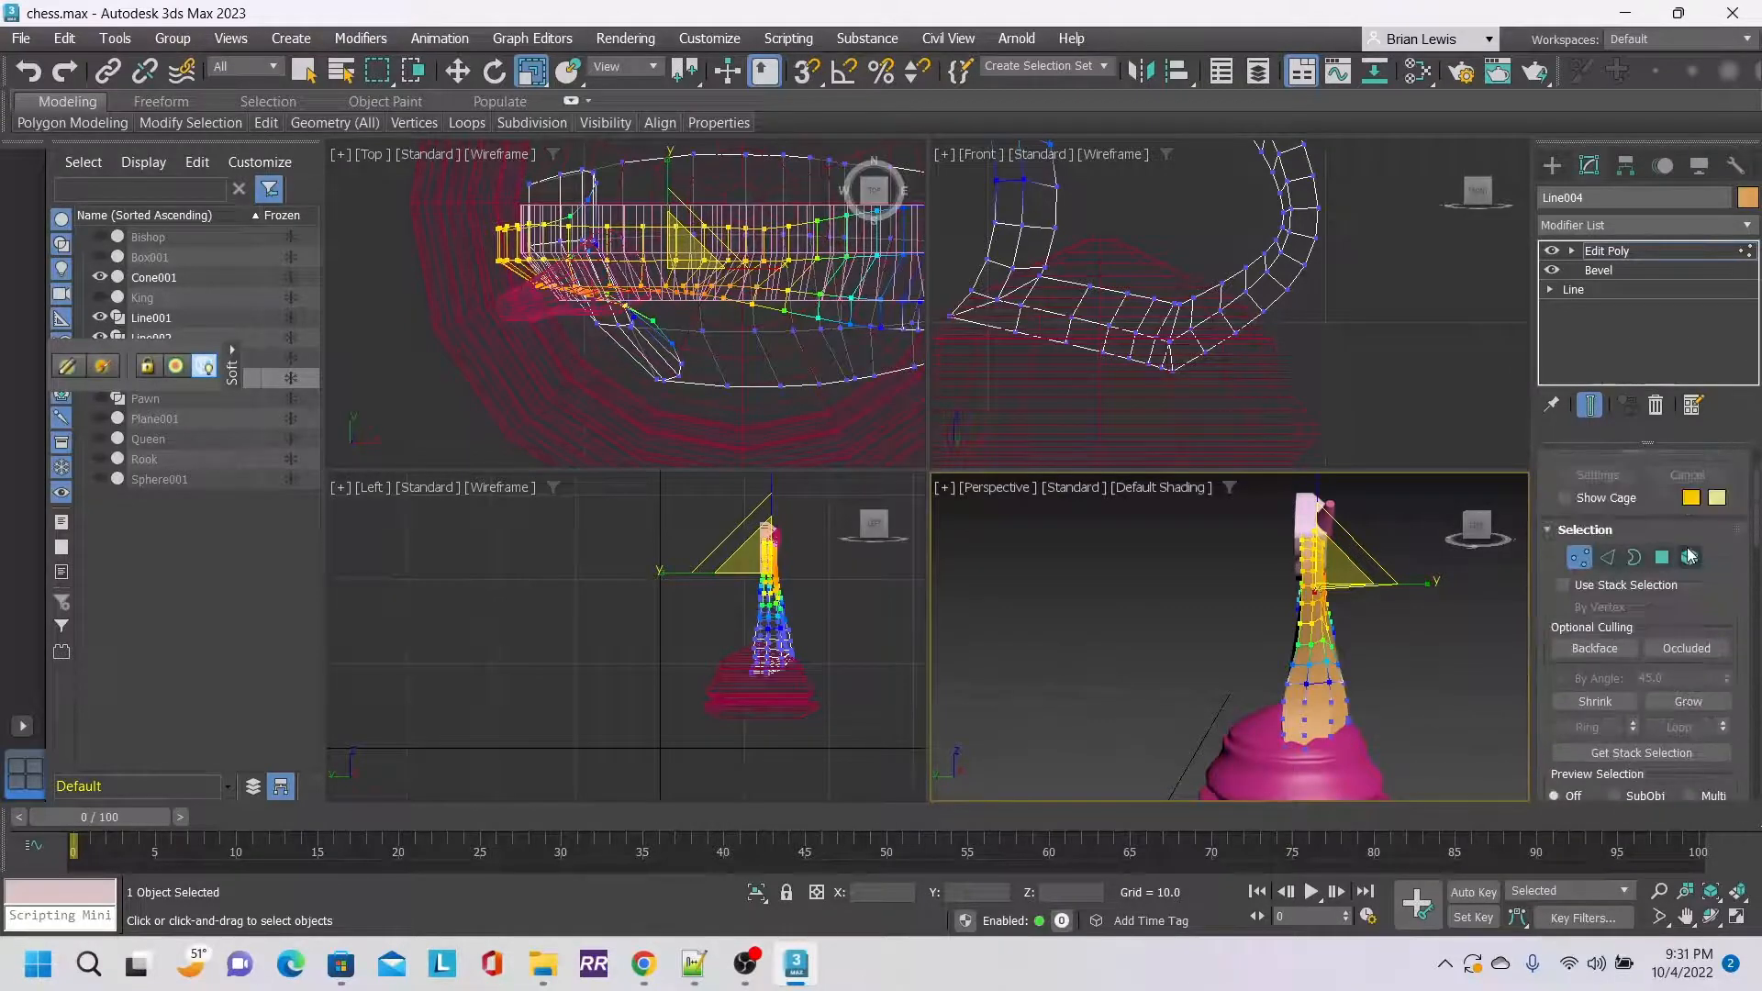
{"action": "left_click", "coordinate": [1663, 612]}
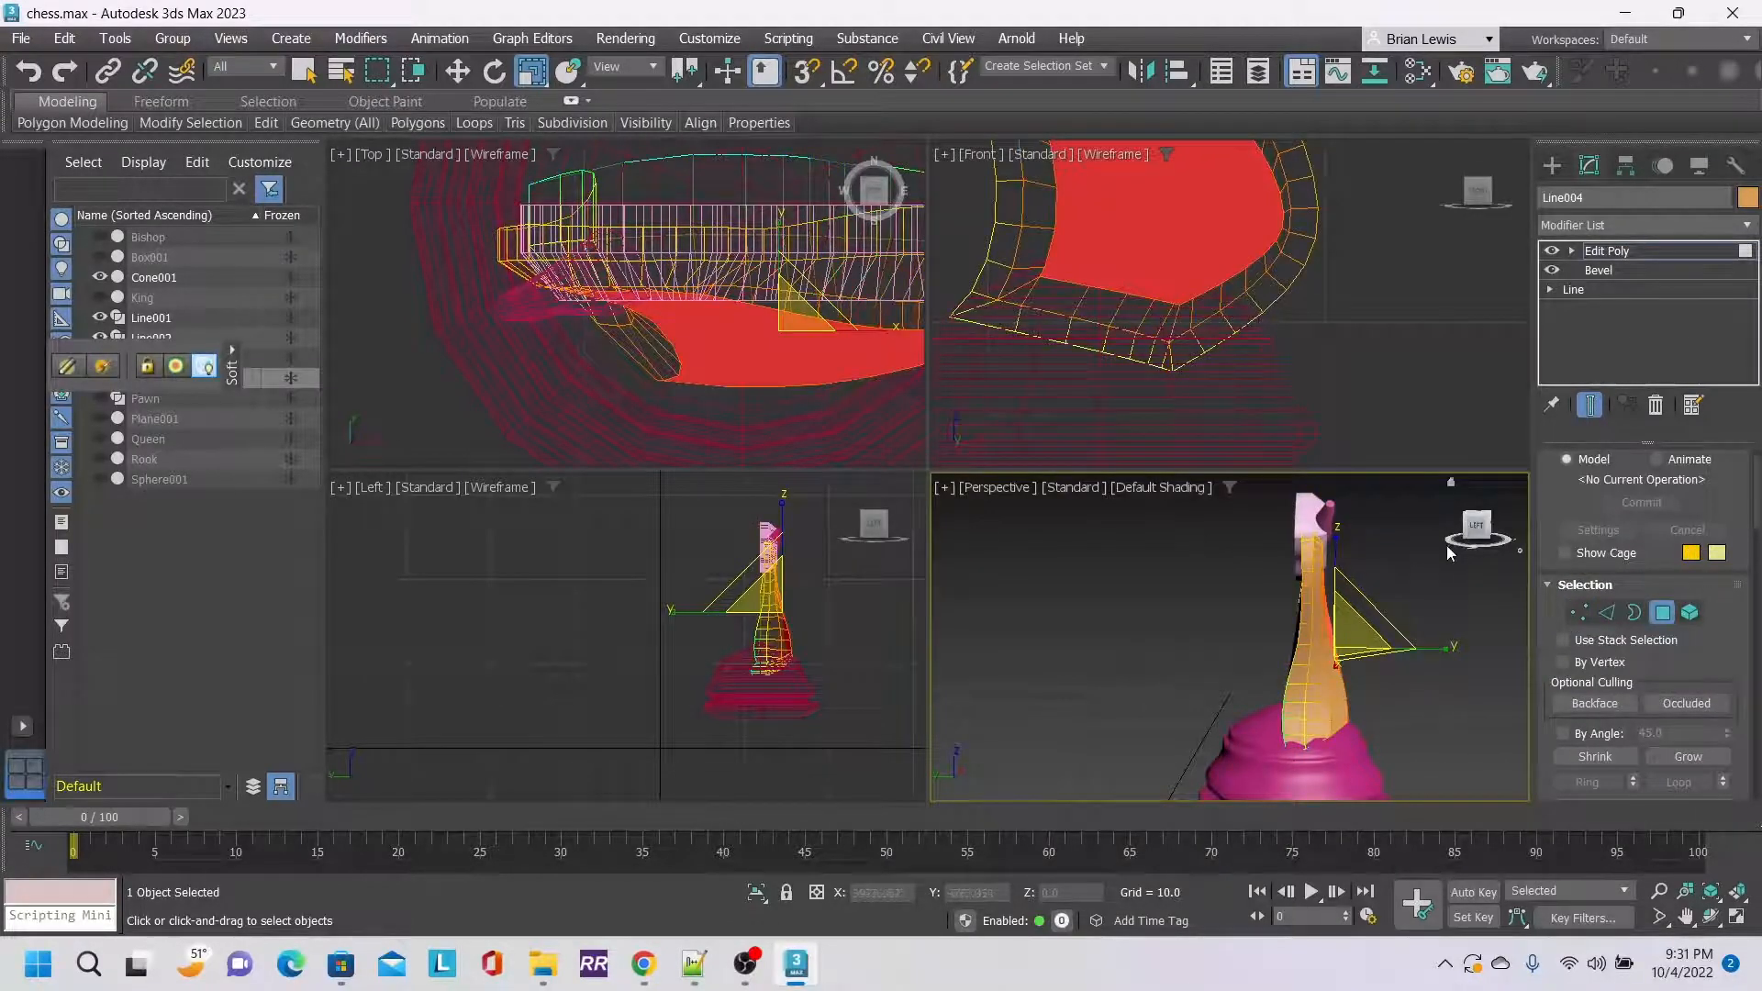
{"action": "left_click", "coordinate": [1482, 539]}
{"action": "left_click", "coordinate": [1316, 597]}
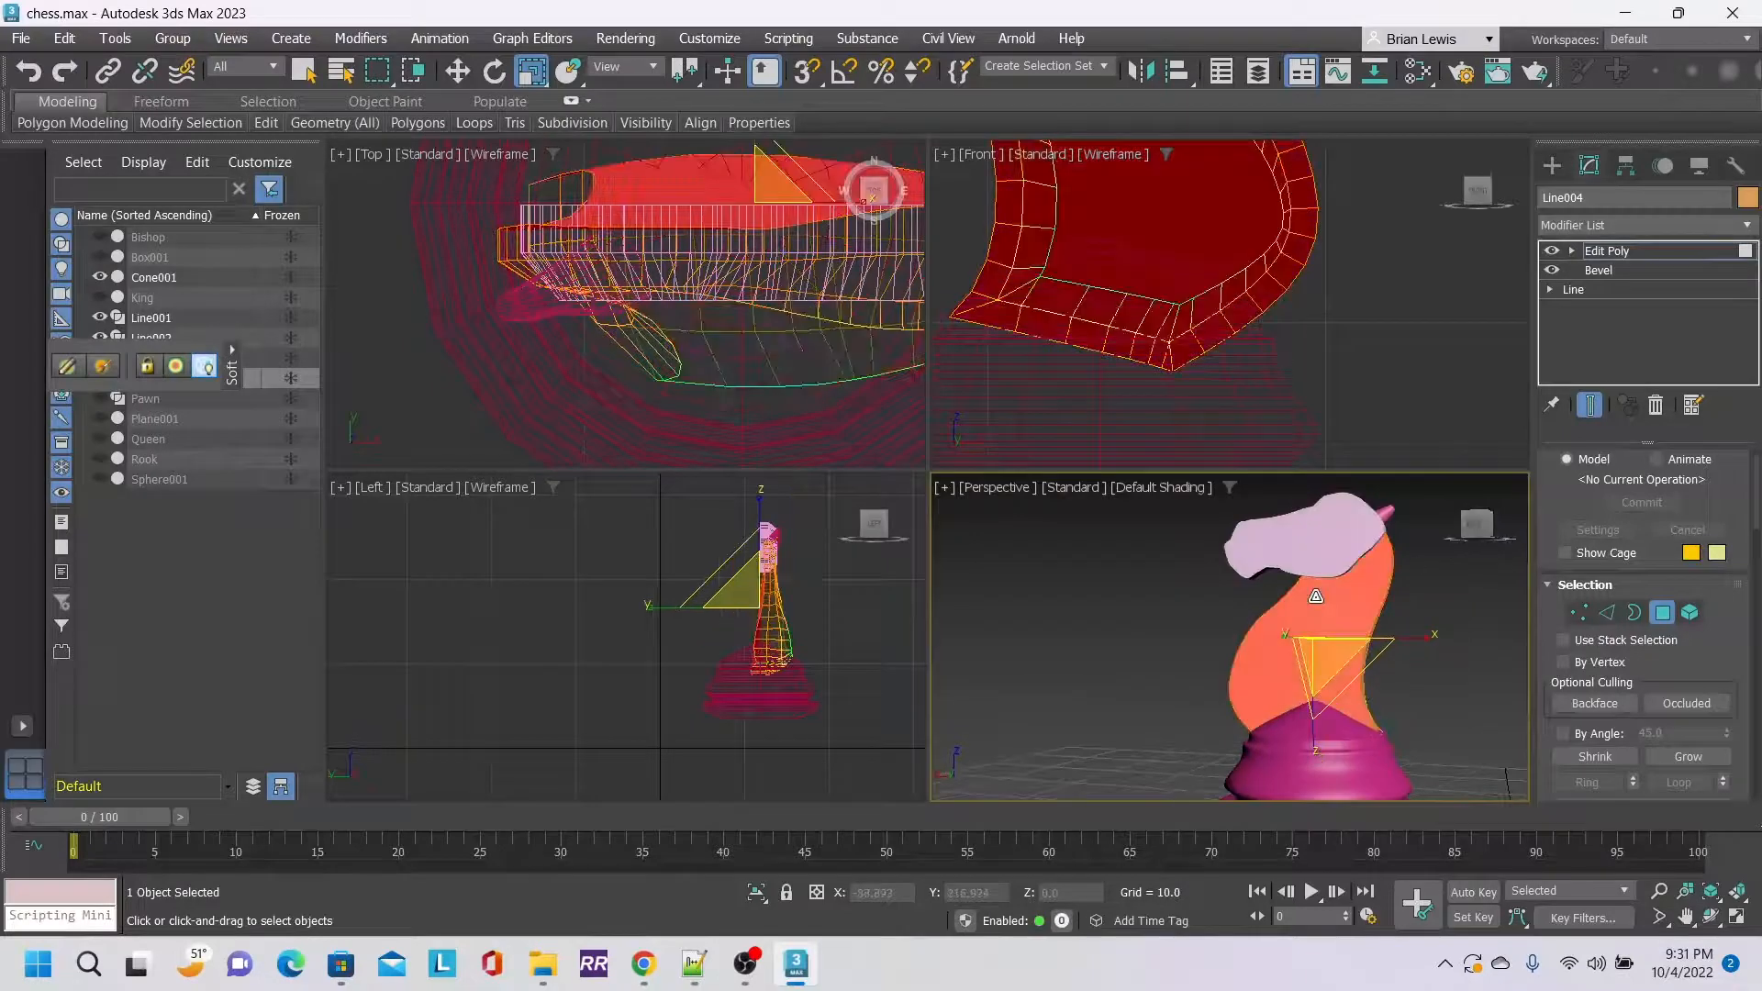
{"action": "left_click", "coordinate": [1491, 521]}
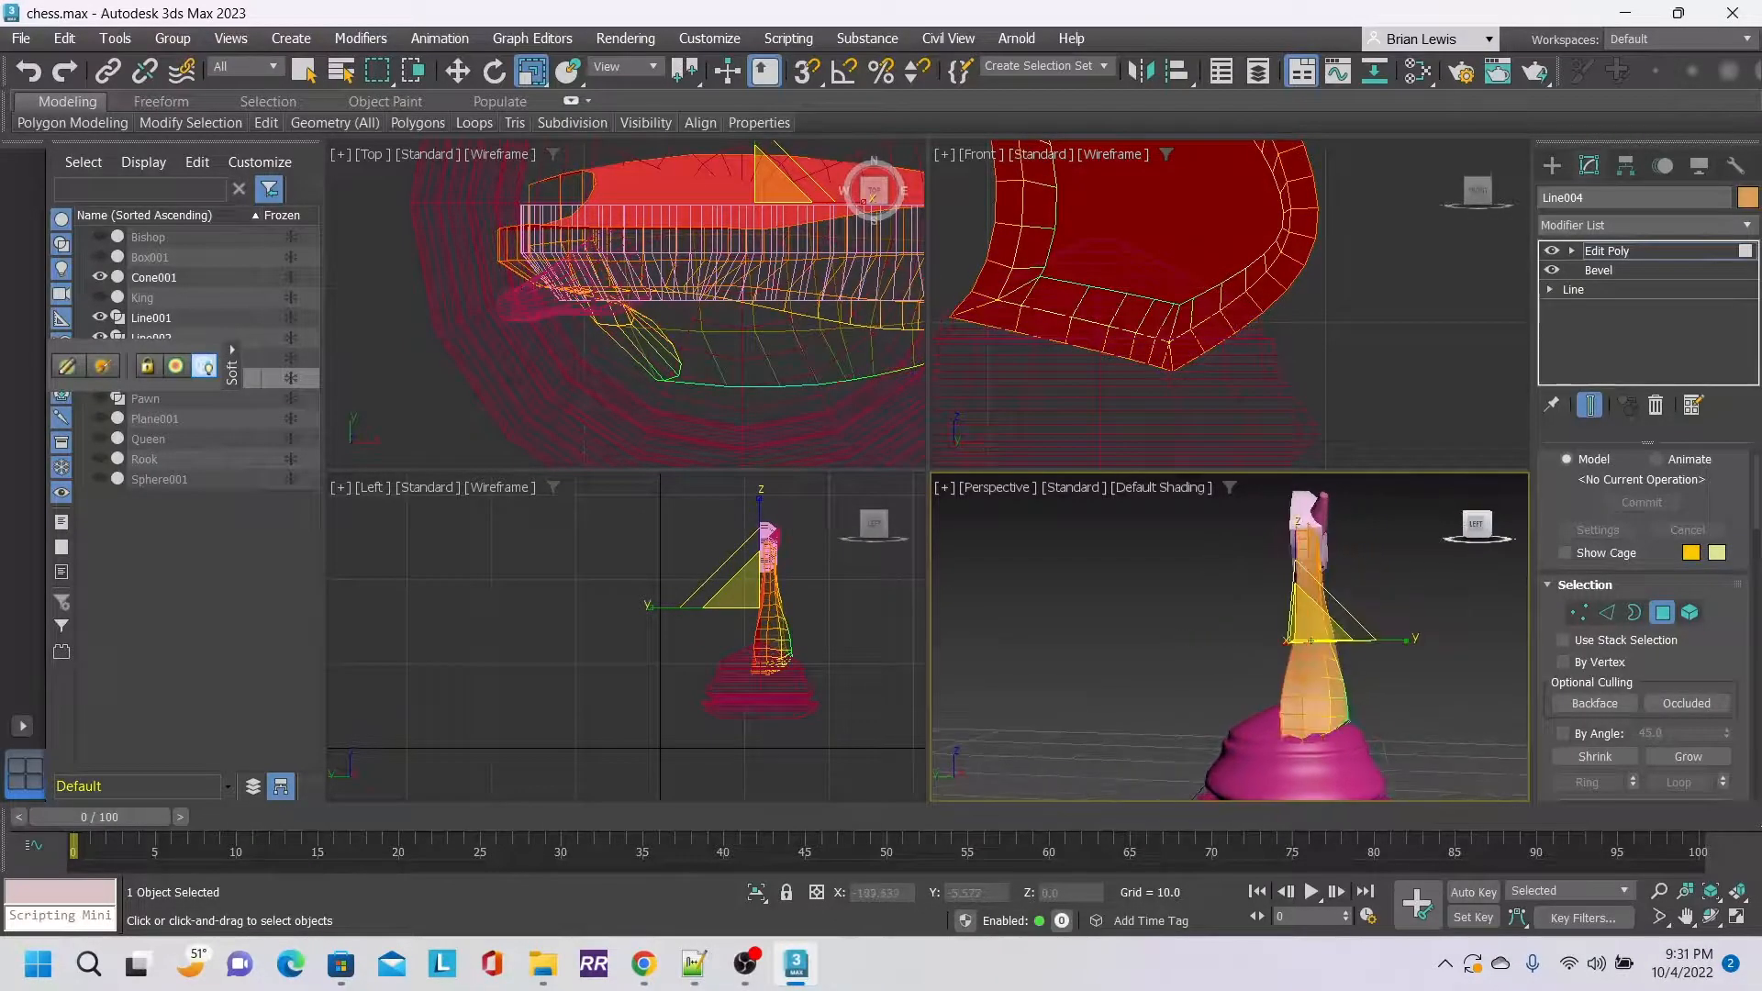
Try to scale the soft-selected flat back polygon of the neck along Y.
{"action": "mouse_move", "coordinate": [1311, 640]}
{"action": "middle_mouse_down", "text": "alt"}
{"action": "mouse_move", "coordinate": [1344, 647]}
{"action": "mouse_move", "coordinate": [1310, 642]}
{"action": "middle_mouse_up", "text": "alt"}
{"action": "mouse_move", "coordinate": [1115, 677]}
{"action": "middle_mouse_down", "text": "alt"}
{"action": "mouse_move", "coordinate": [1056, 675]}
{"action": "mouse_move", "coordinate": [1106, 677]}
{"action": "mouse_move", "coordinate": [1087, 675]}
{"action": "middle_mouse_up", "text": "alt"}
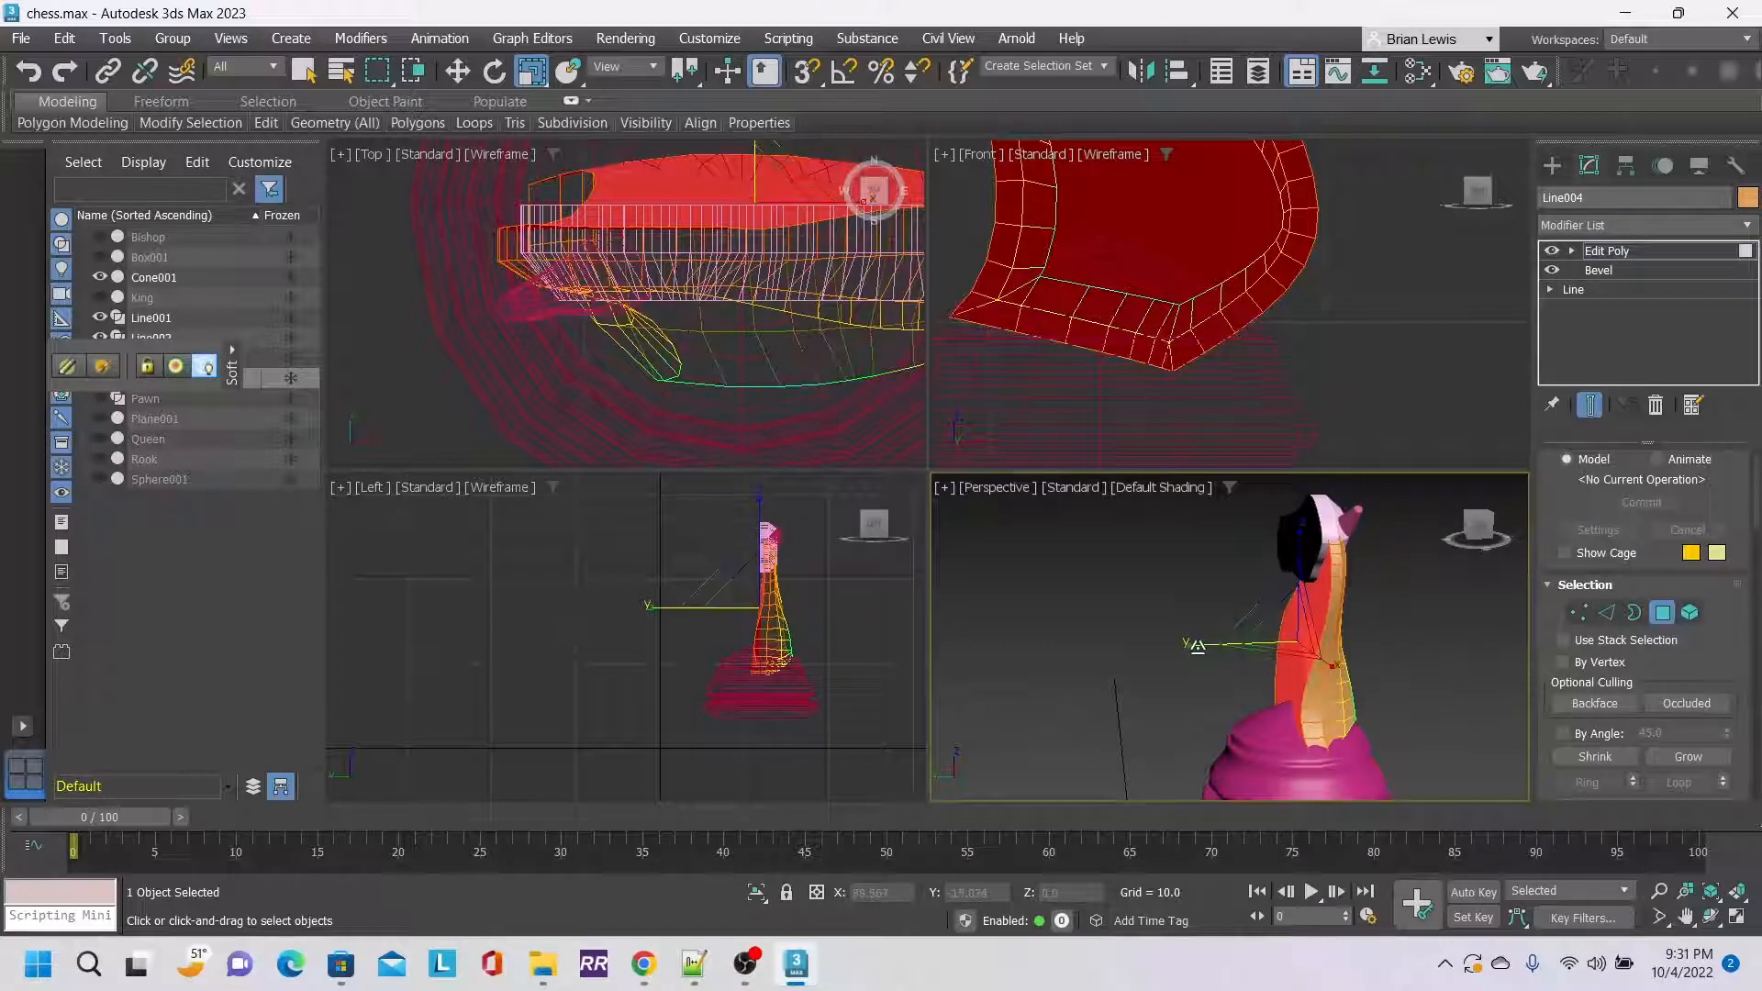
{"action": "left_click_drag", "start_coordinate": [1197, 645], "coordinate": [1174, 647]}
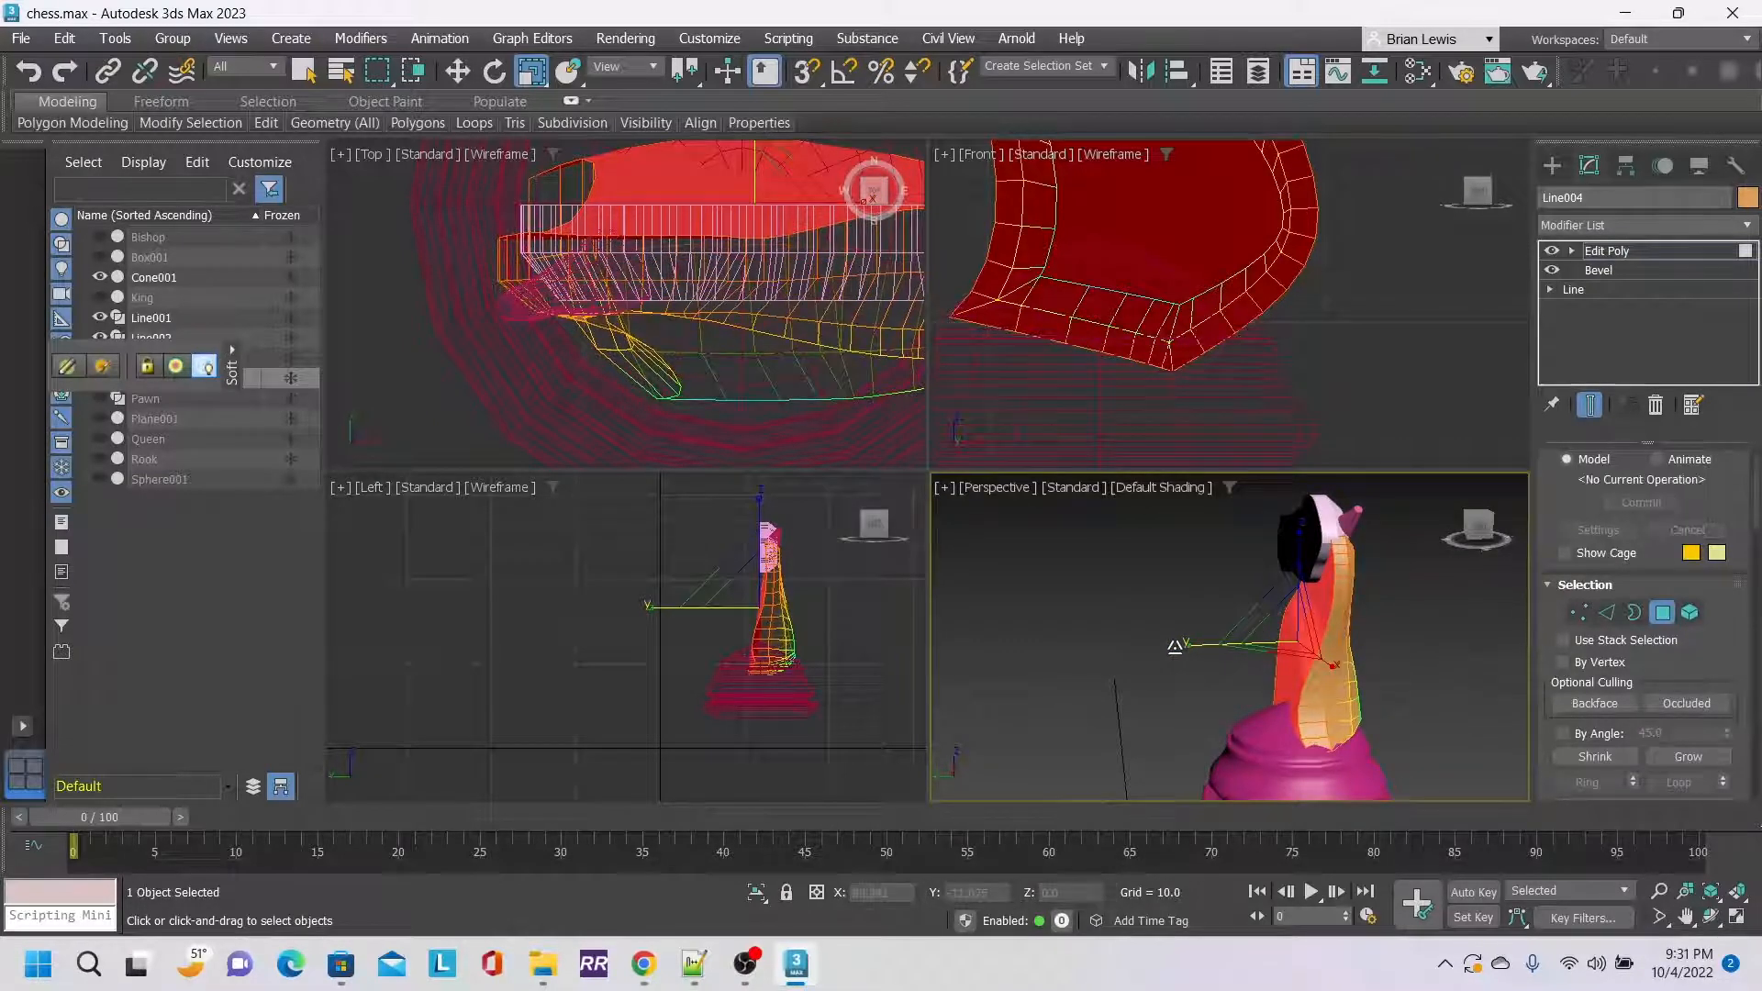
{"action": "key", "text": "ctrl+z"}
Disable Soft Selection and scale the back polygon of the neck along Y to flatten it, then clear the selection.
{"action": "scroll", "coordinate": [1668, 620], "scroll_direction": "down", "scroll_amount": 3}
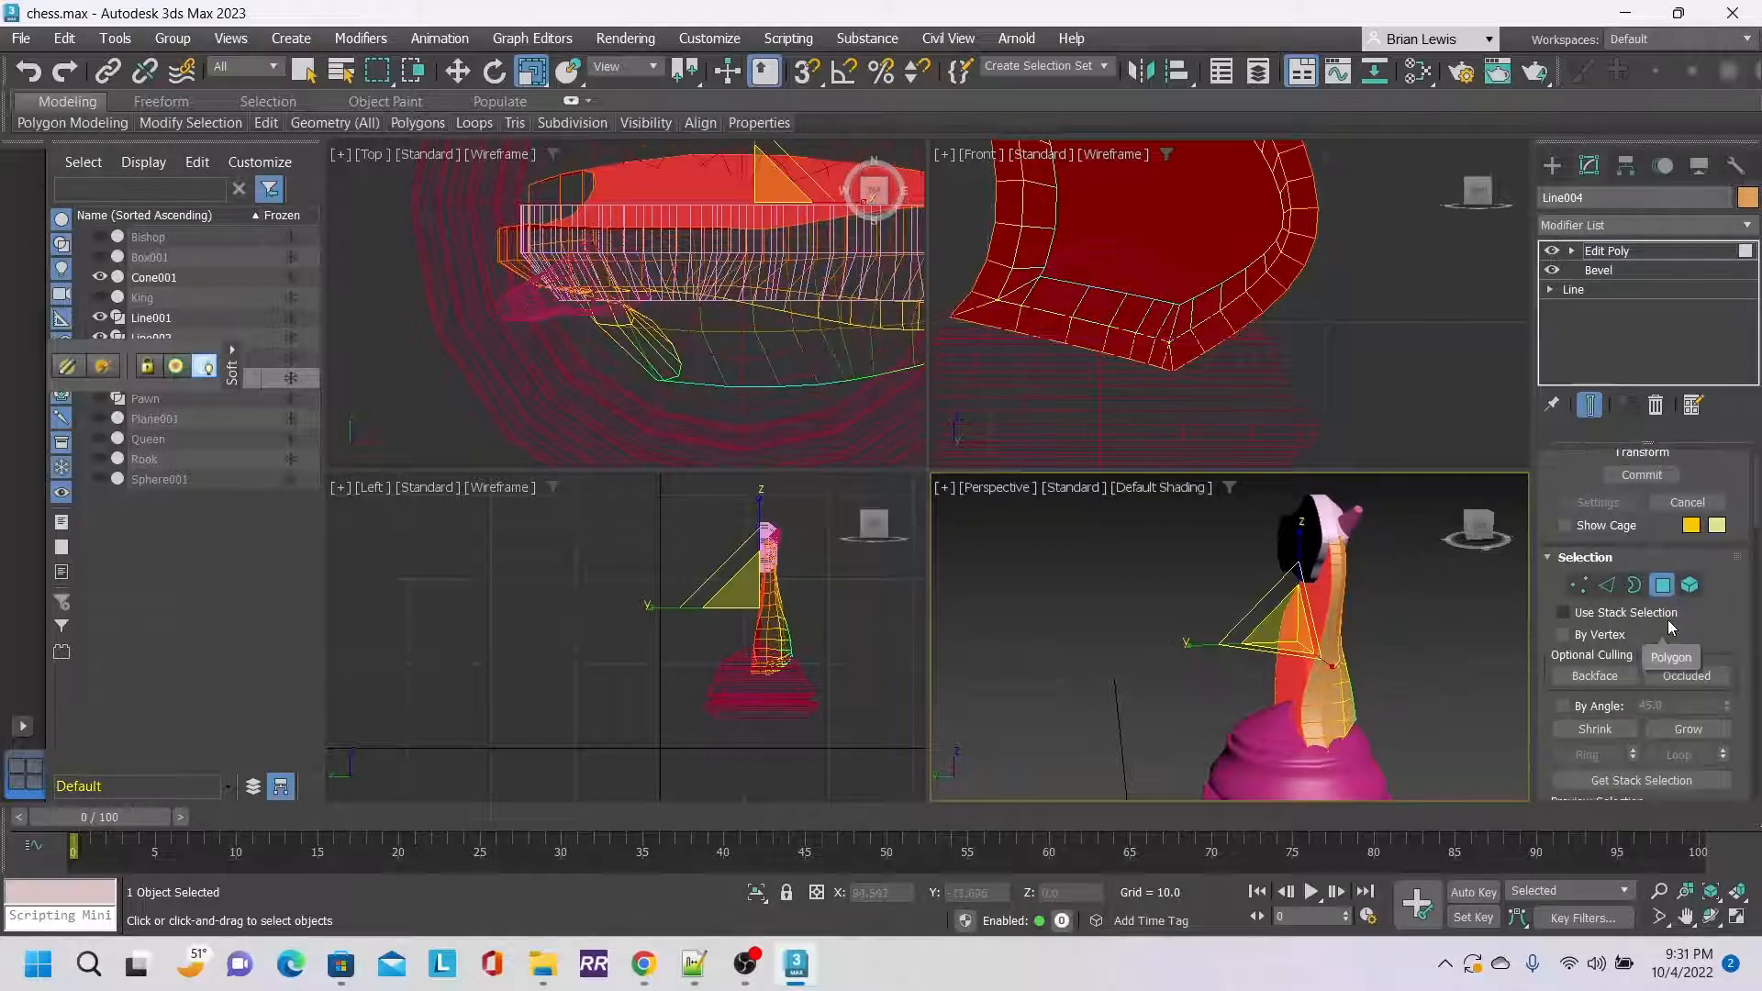
{"action": "scroll", "coordinate": [1668, 627], "scroll_direction": "down", "scroll_amount": 12}
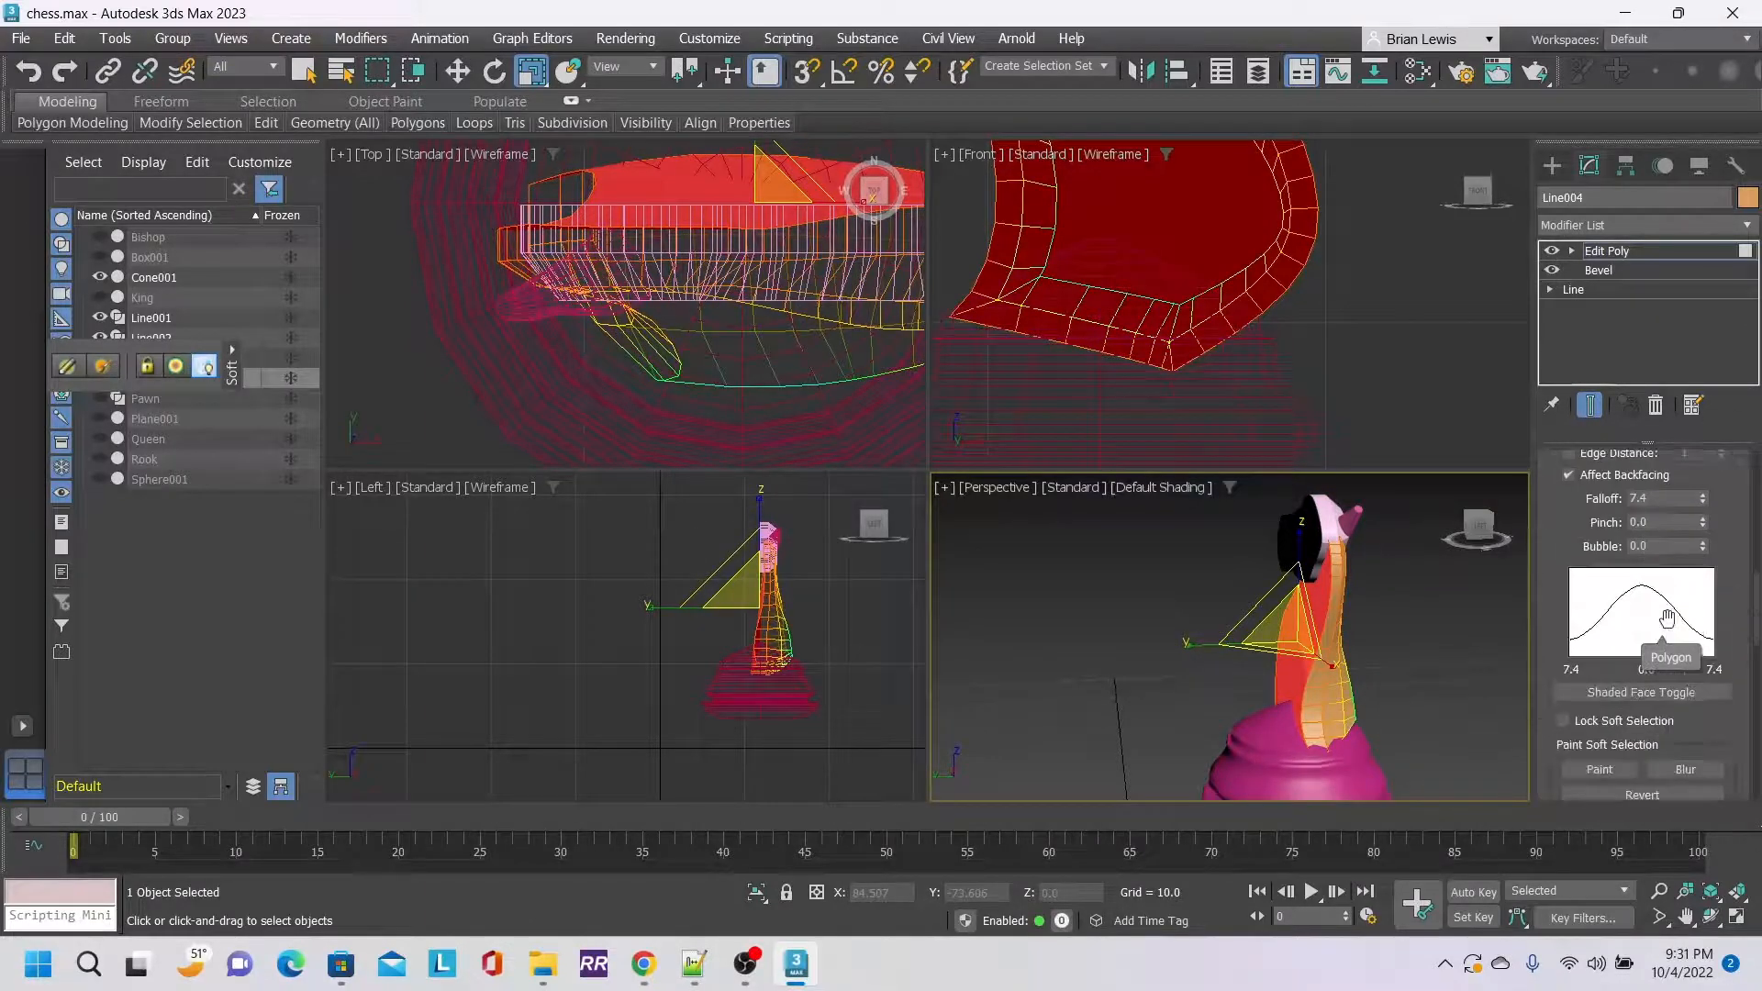
{"action": "left_click", "coordinate": [1626, 514]}
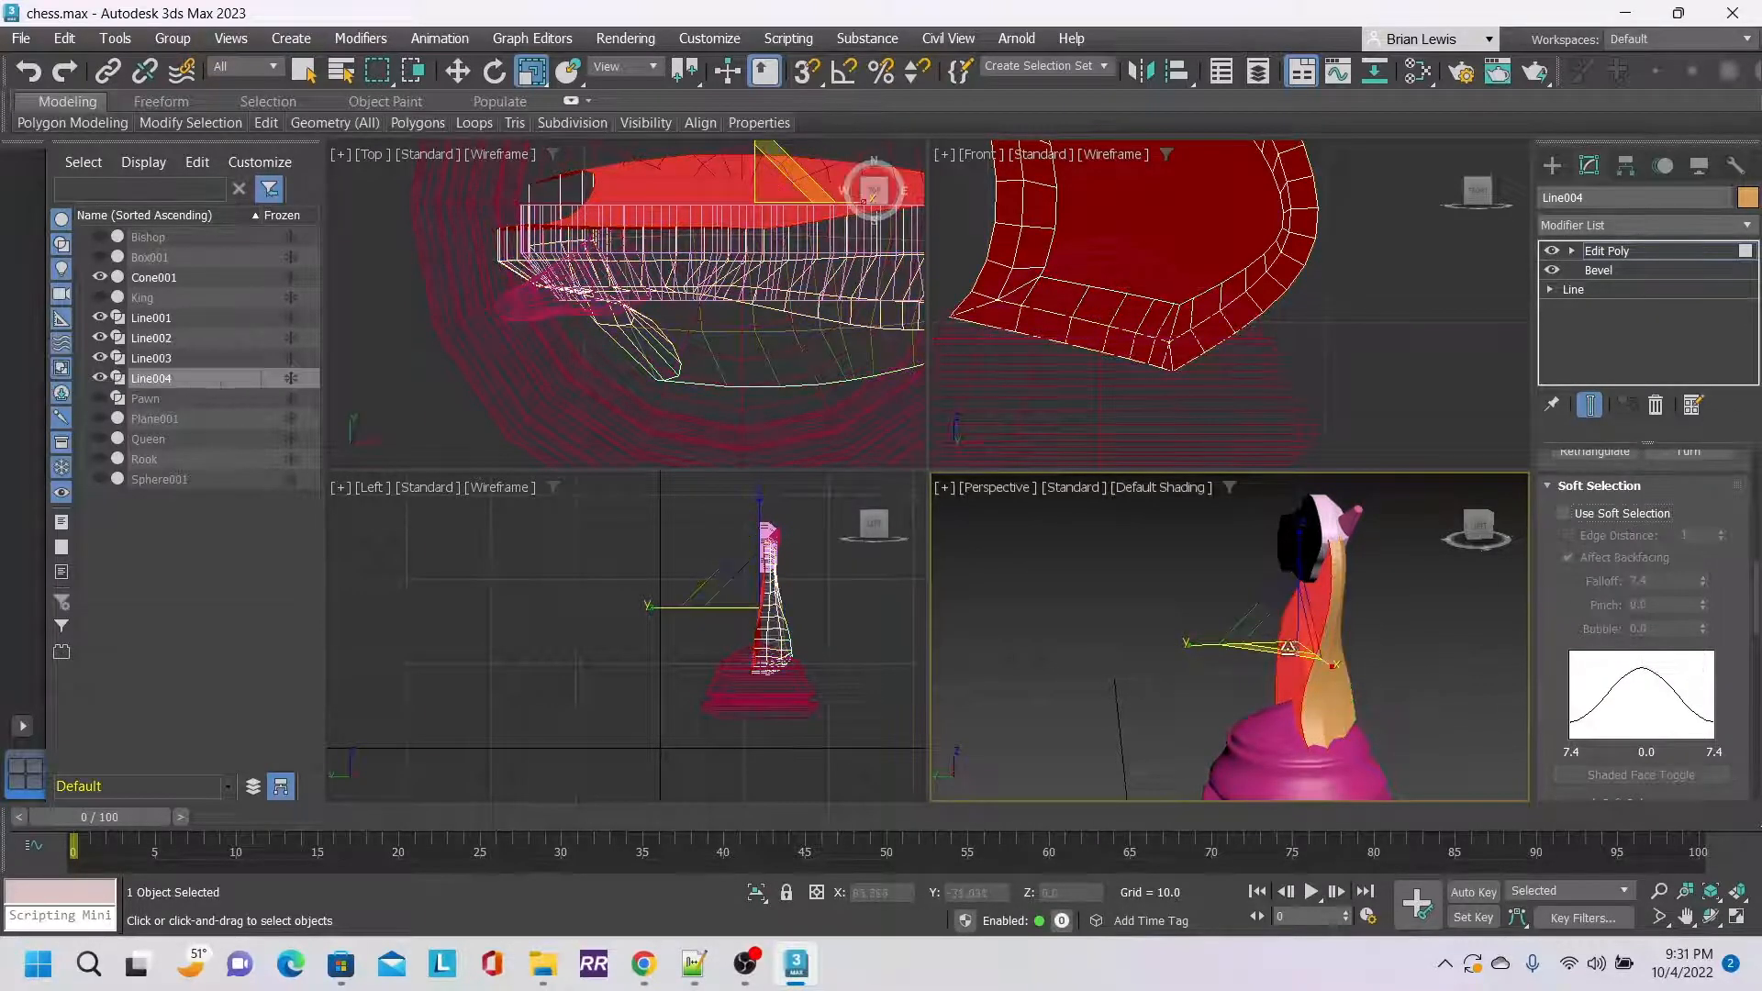
{"action": "left_click_drag", "start_coordinate": [1202, 643], "coordinate": [1447, 621]}
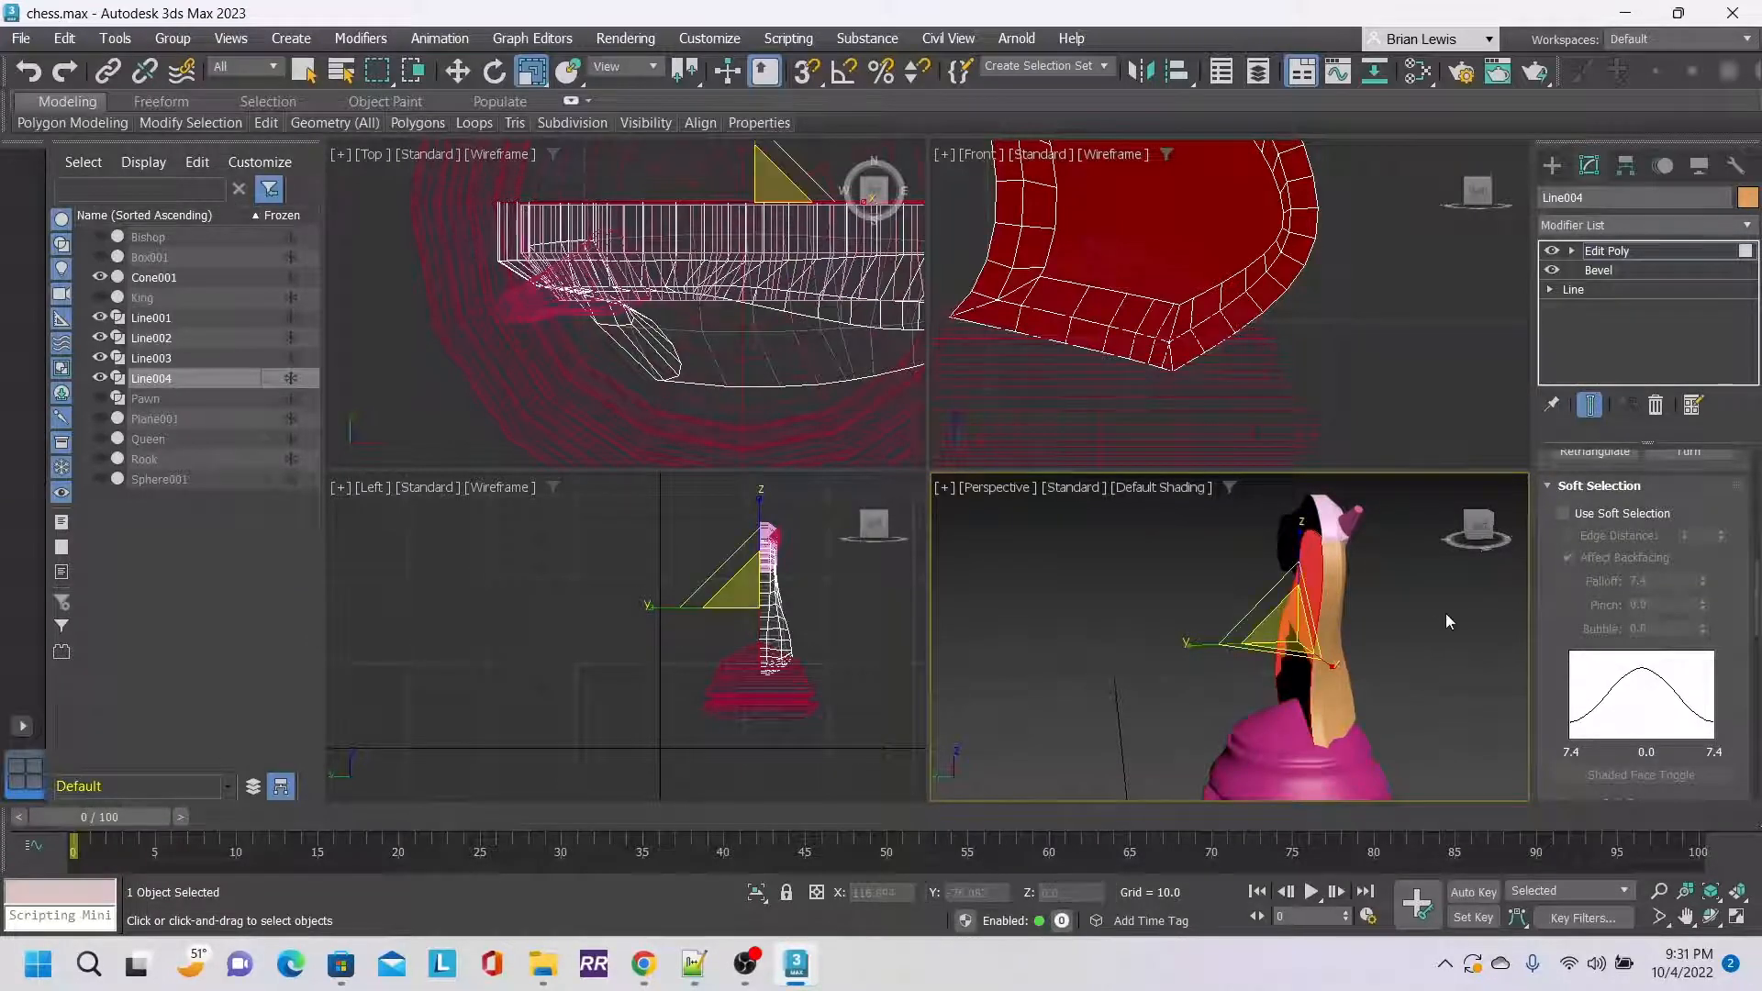
{"action": "left_click", "coordinate": [1193, 637]}
Unhide the reference image plane Plane001 behind the knight.
{"action": "mouse_move", "coordinate": [1482, 537]}
{"action": "left_mouse_down"}
{"action": "mouse_move", "coordinate": [1390, 537]}
{"action": "mouse_move", "coordinate": [1465, 537]}
{"action": "left_mouse_up"}
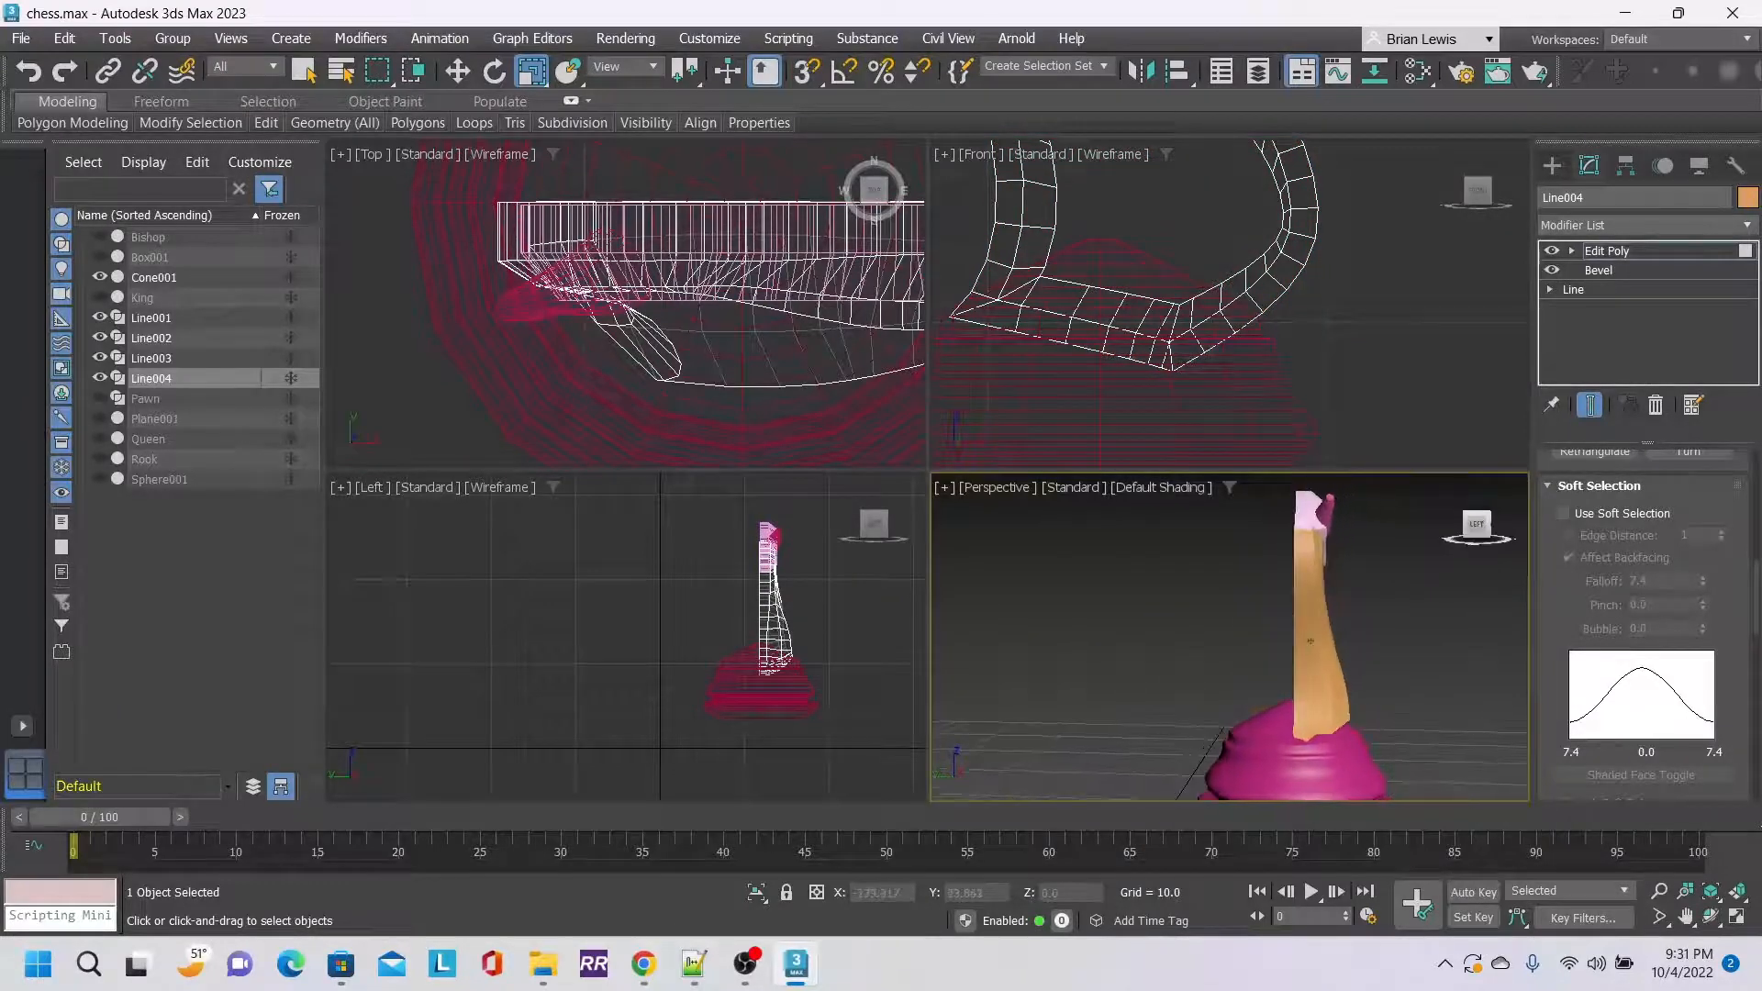
{"action": "middle_click_drag", "start_coordinate": [1310, 640], "coordinate": [1147, 643], "text": "alt"}
{"action": "mouse_move", "coordinate": [1494, 525]}
{"action": "left_mouse_down"}
{"action": "mouse_move", "coordinate": [1525, 543]}
{"action": "mouse_move", "coordinate": [1418, 532]}
{"action": "mouse_move", "coordinate": [1447, 512]}
{"action": "left_mouse_up"}
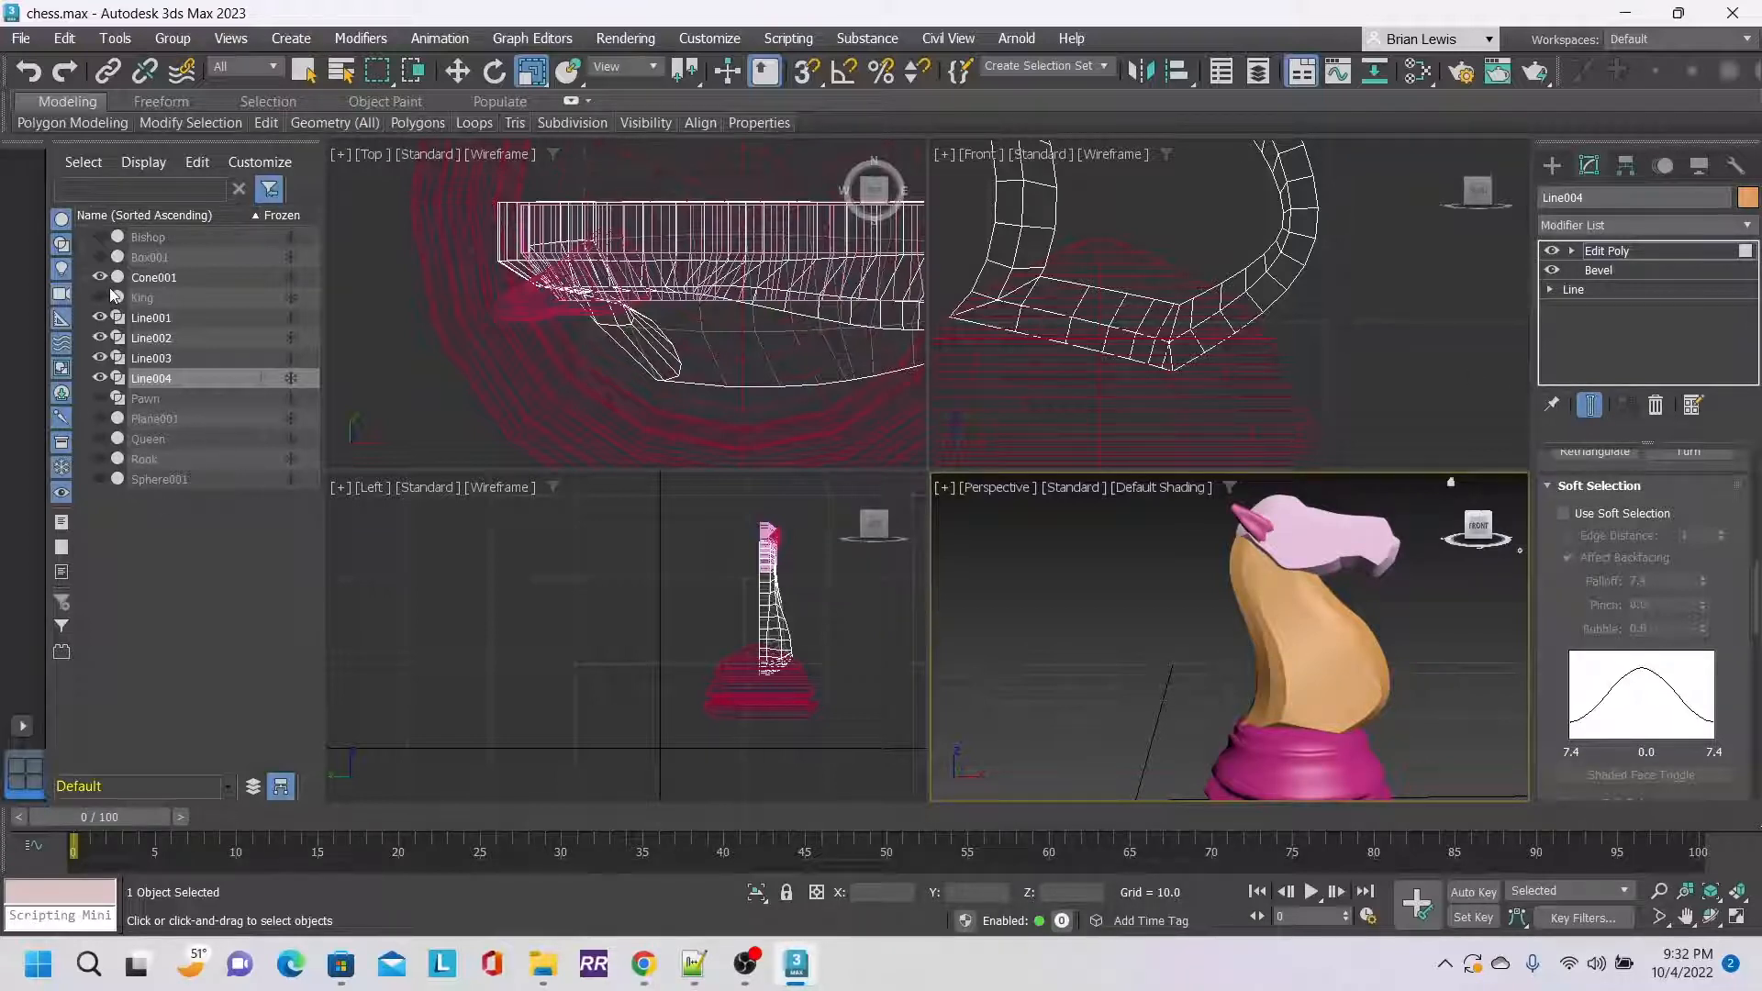
{"action": "left_click", "coordinate": [99, 419]}
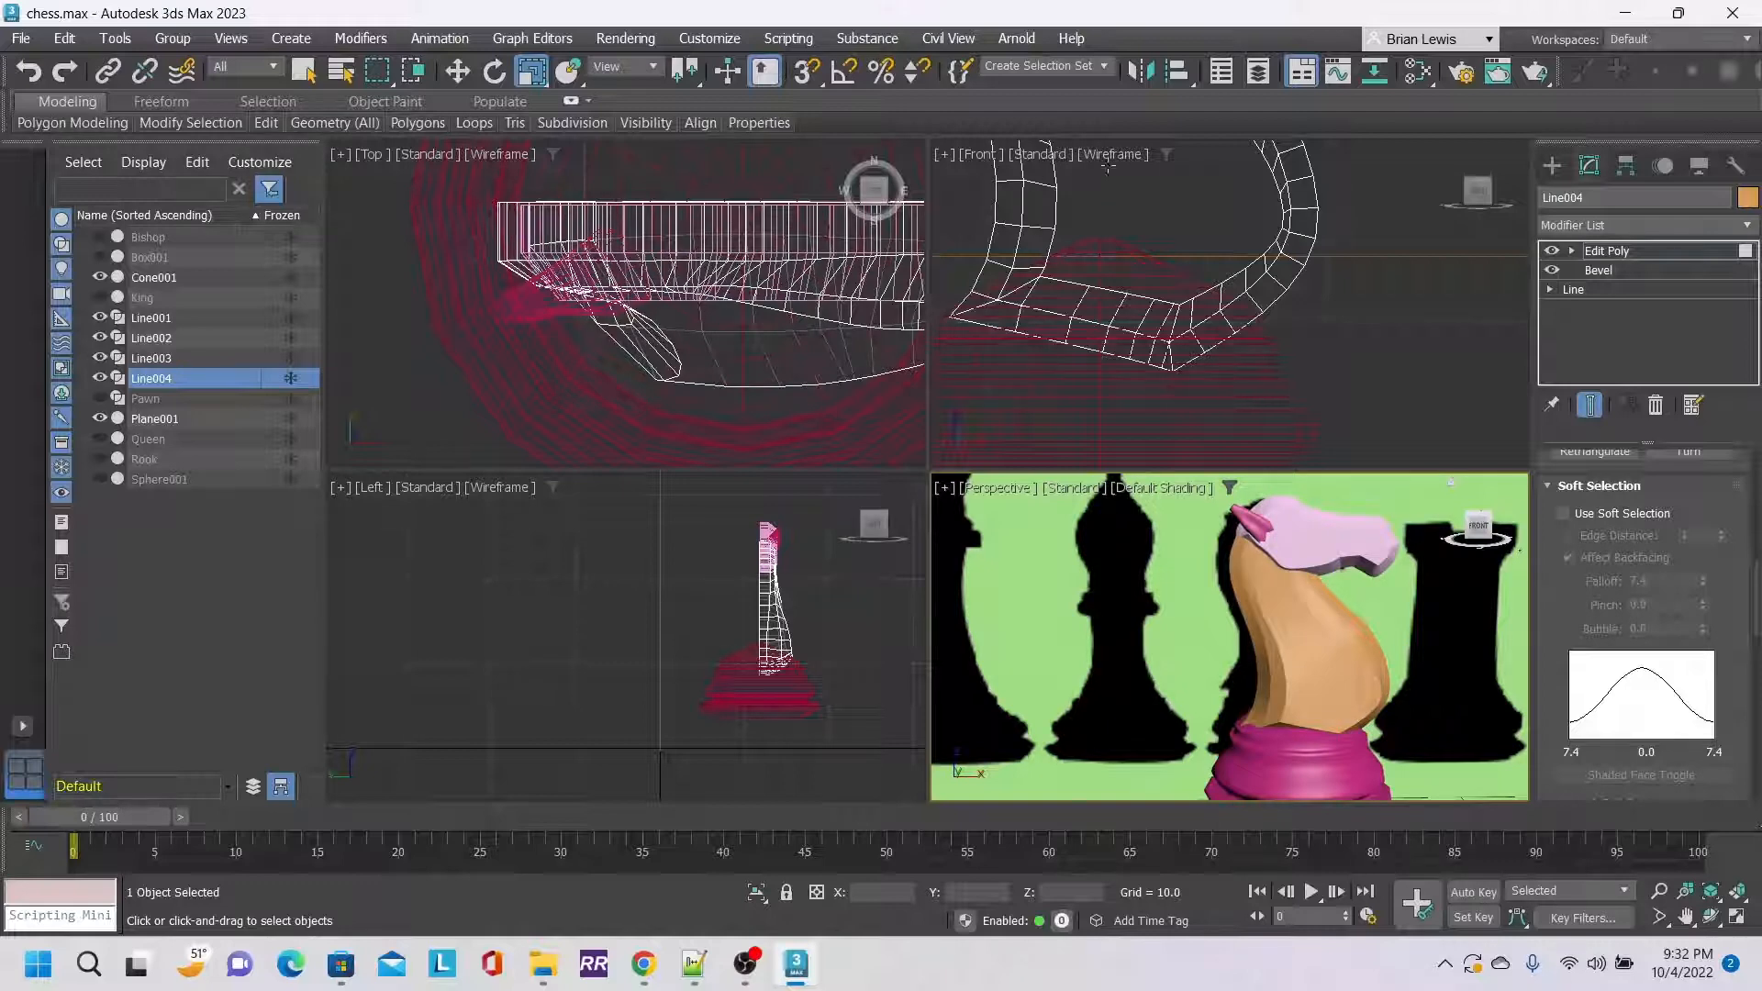
{"action": "scroll", "coordinate": [1362, 225], "scroll_direction": "down", "scroll_amount": 5}
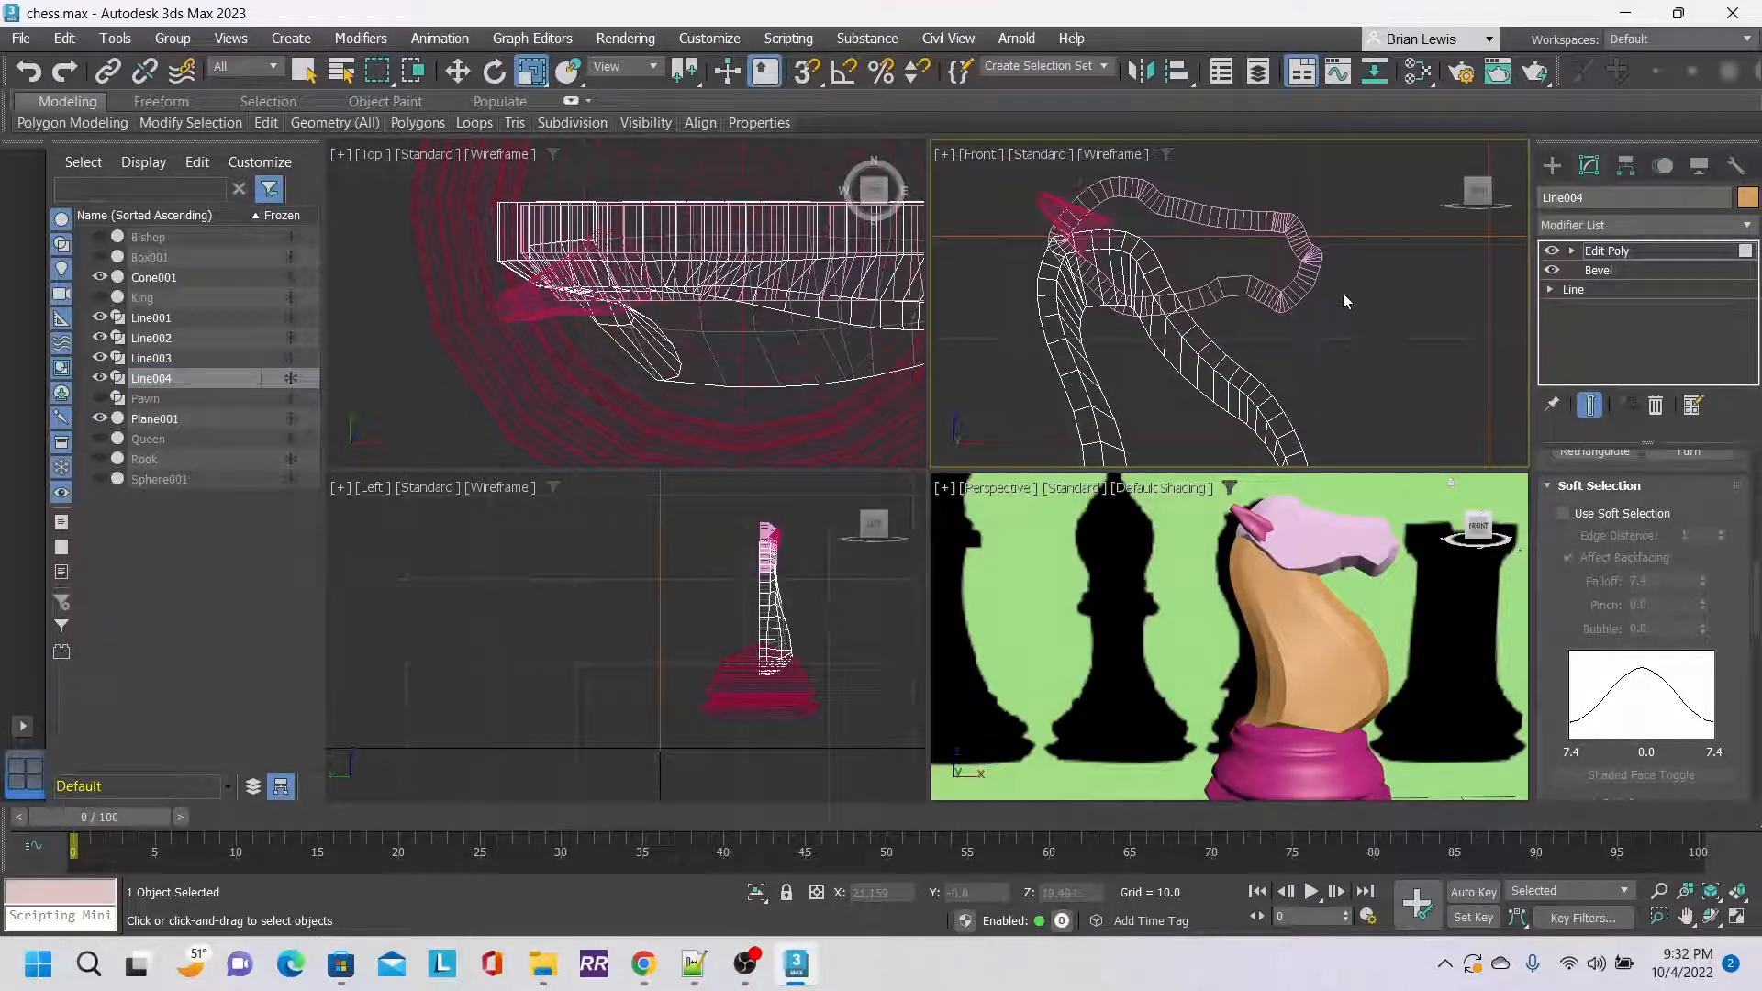
Toggle the head shape's visibility and compare the knight's head and neck with the reference silhouettes.
{"action": "left_click", "coordinate": [105, 376]}
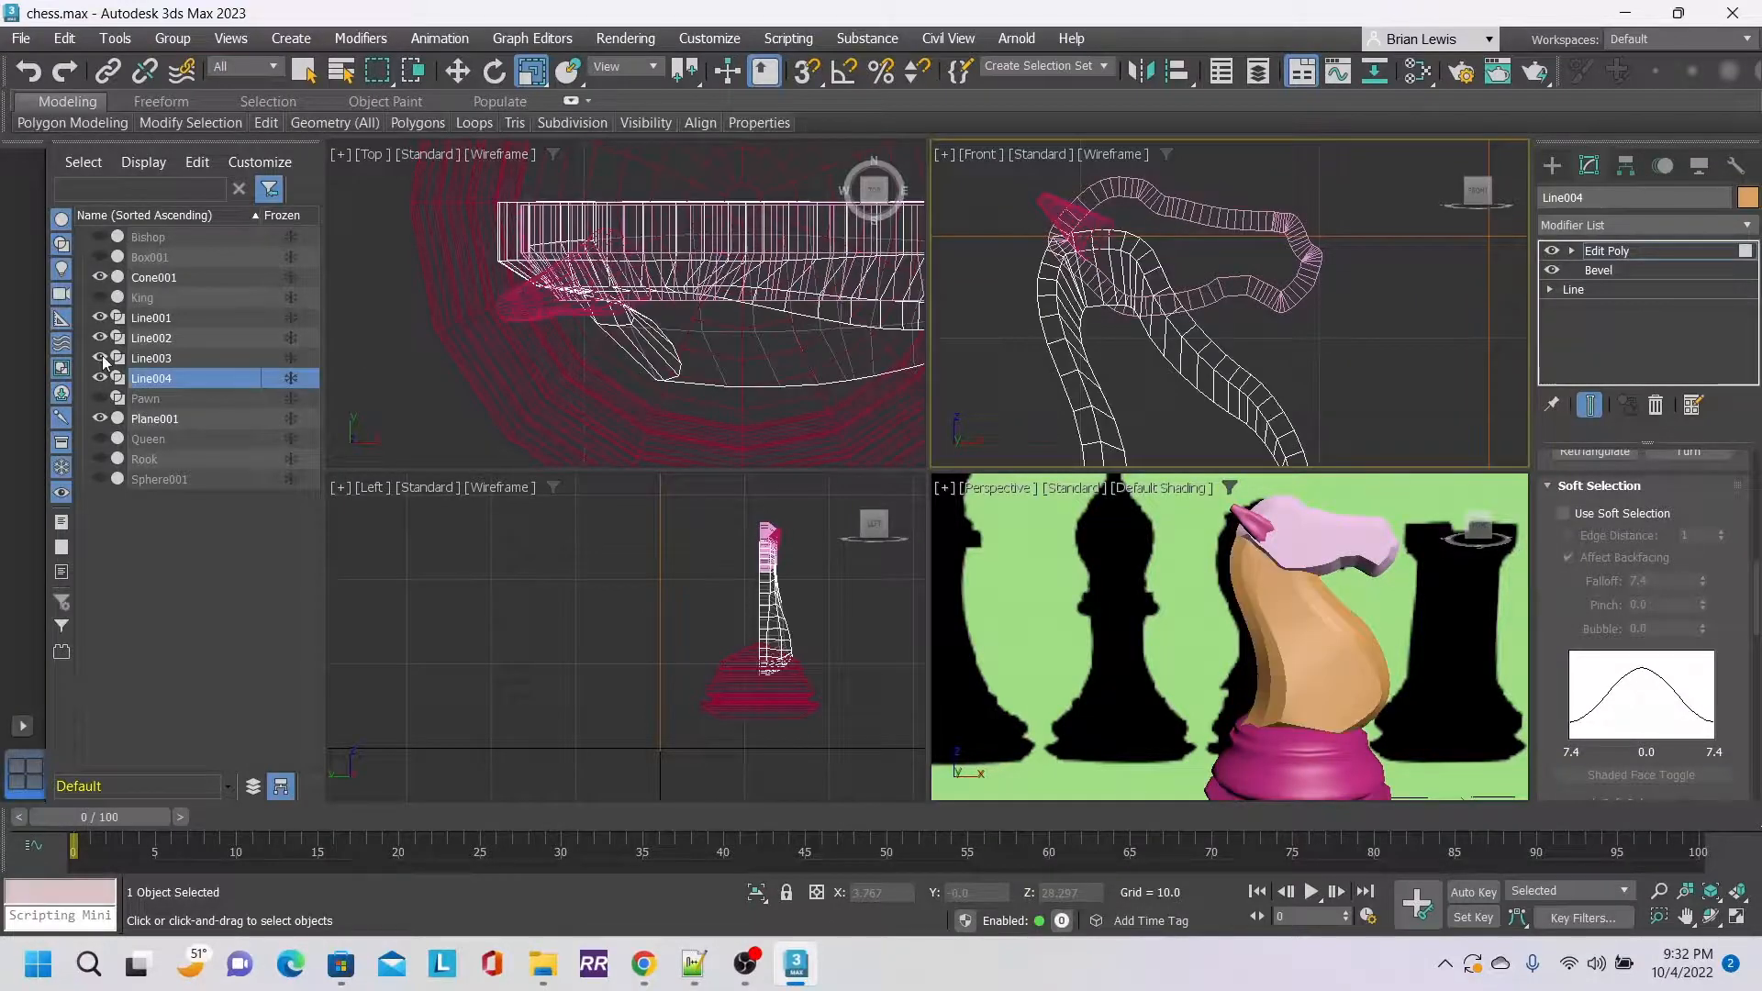
{"action": "left_click", "coordinate": [102, 359]}
{"action": "left_click", "coordinate": [103, 359]}
{"action": "middle_click_drag", "start_coordinate": [1362, 597], "coordinate": [1190, 557]}
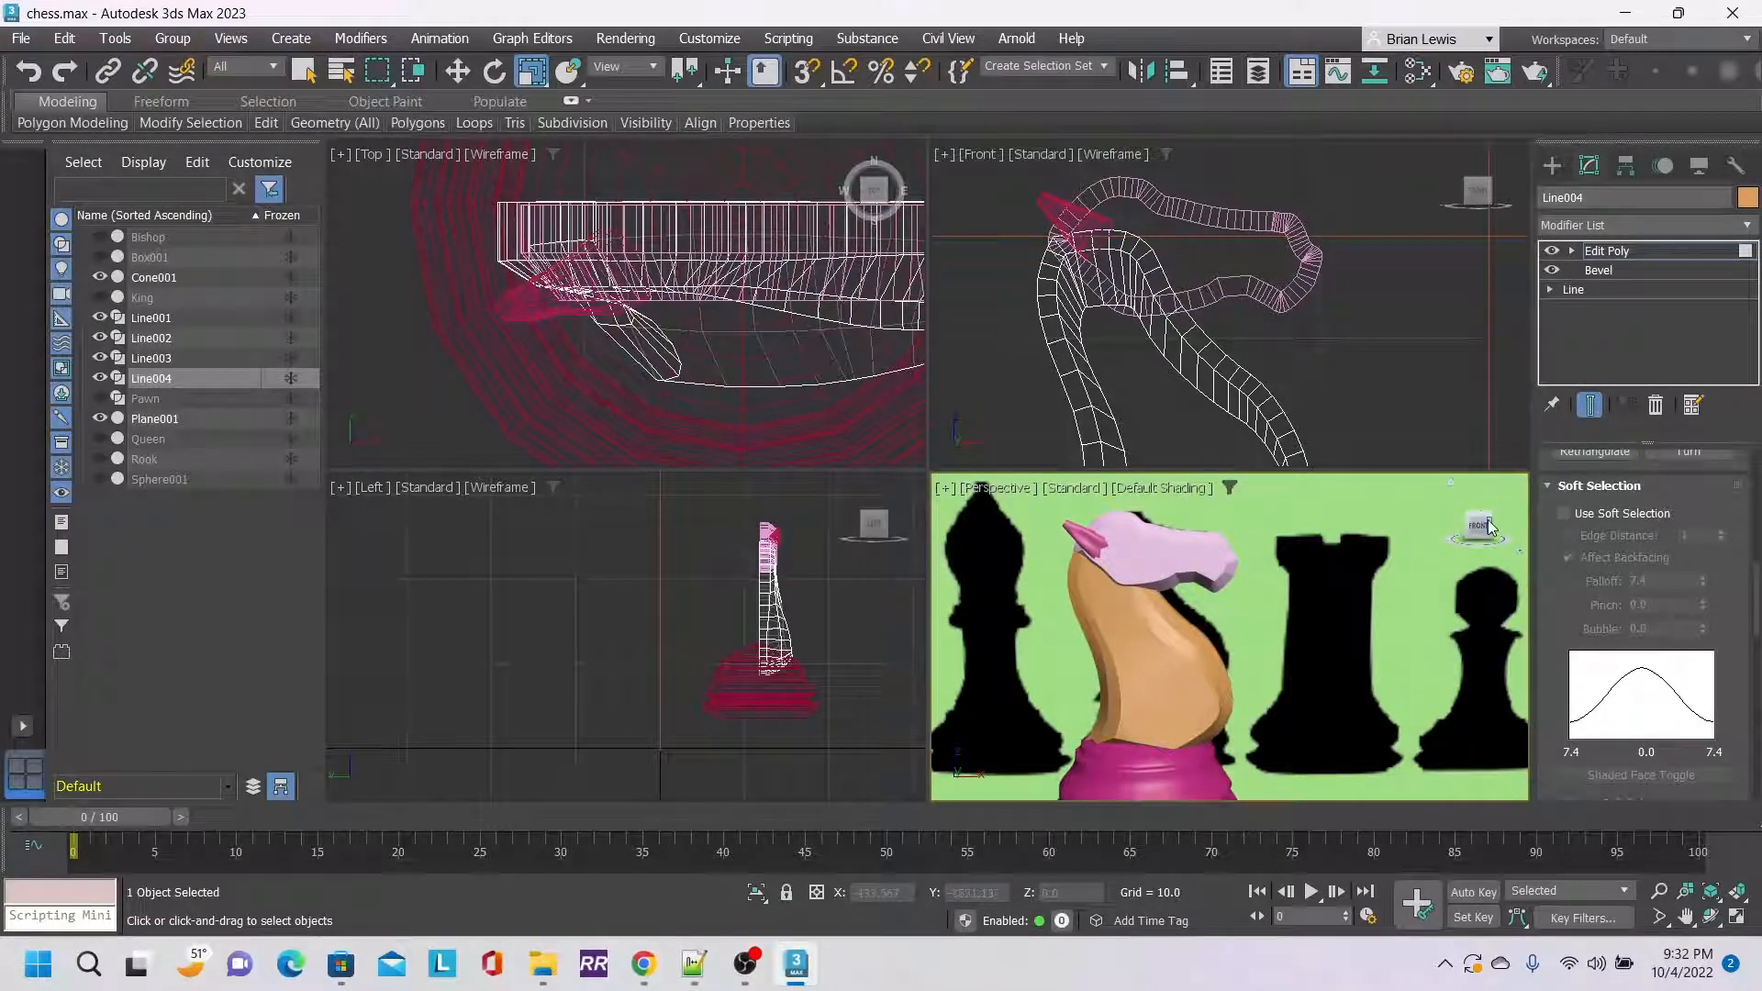
{"action": "mouse_move", "coordinate": [1488, 527]}
{"action": "left_mouse_down"}
{"action": "mouse_move", "coordinate": [1408, 535]}
{"action": "mouse_move", "coordinate": [1506, 527]}
{"action": "left_mouse_up"}
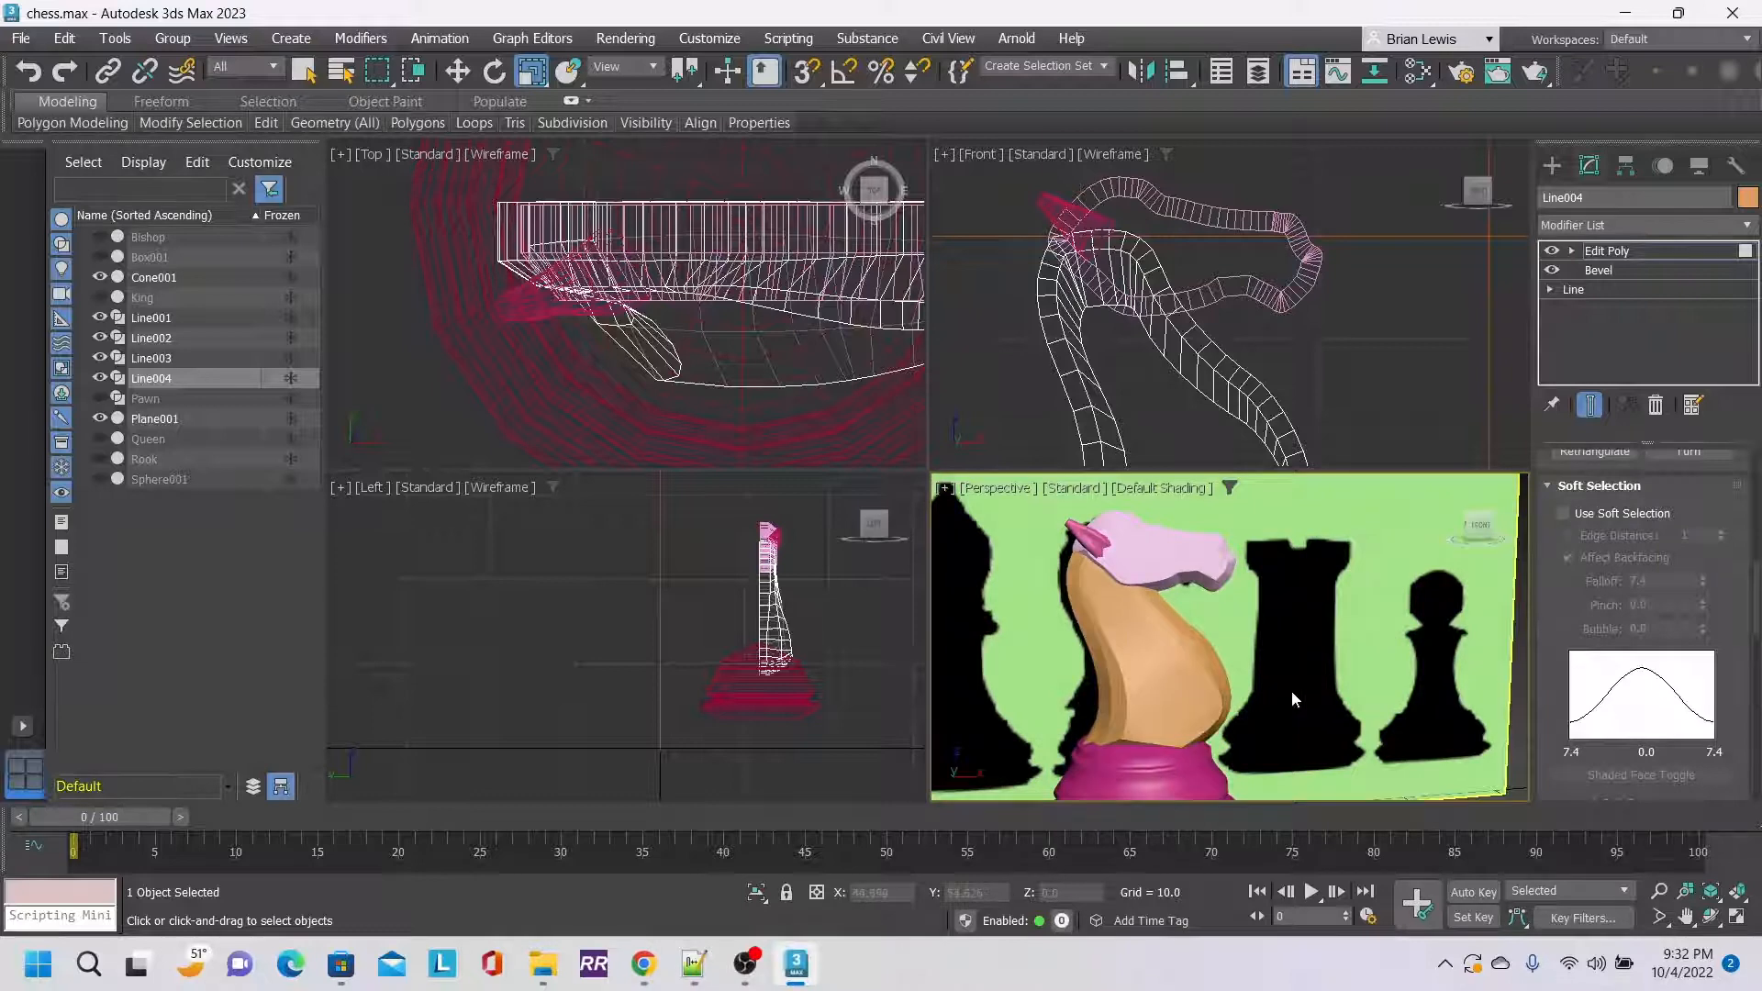
{"action": "scroll", "coordinate": [1290, 692], "scroll_direction": "down", "scroll_amount": 2}
{"action": "scroll", "coordinate": [1276, 708], "scroll_direction": "up", "scroll_amount": 2}
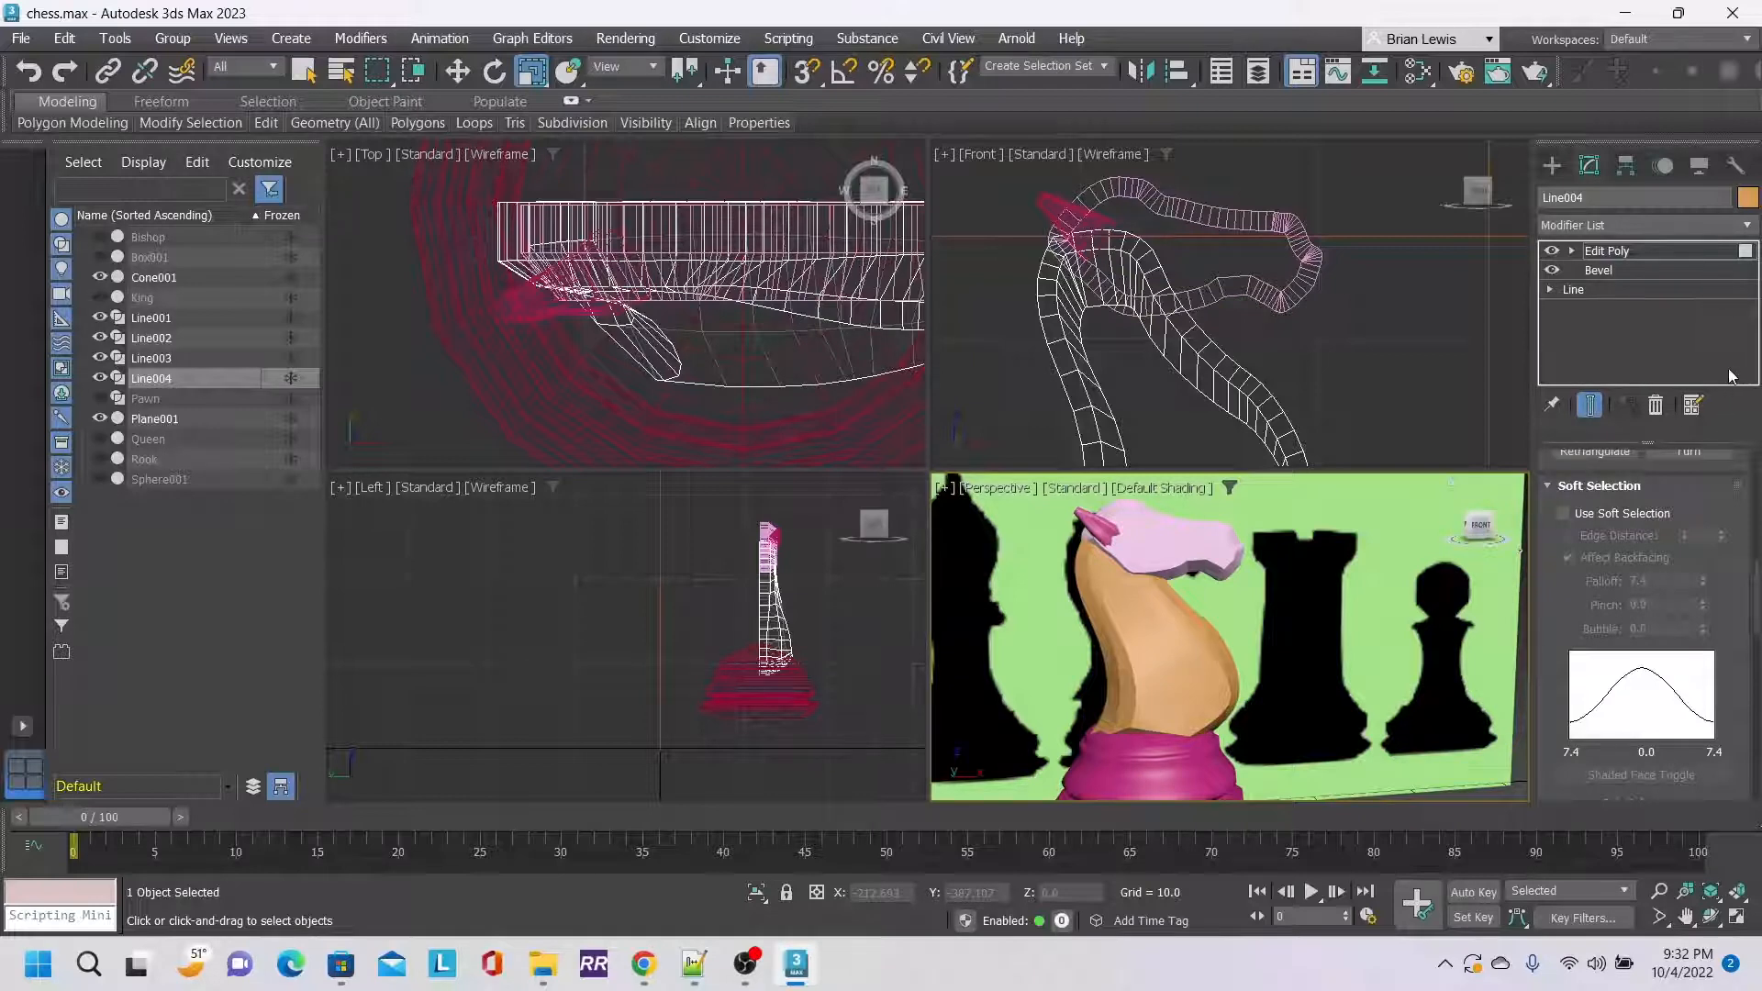
Leave polygon editing on the neck and select the knight's beveled head, Line003.
{"action": "scroll", "coordinate": [1721, 526], "scroll_direction": "down", "scroll_amount": 2}
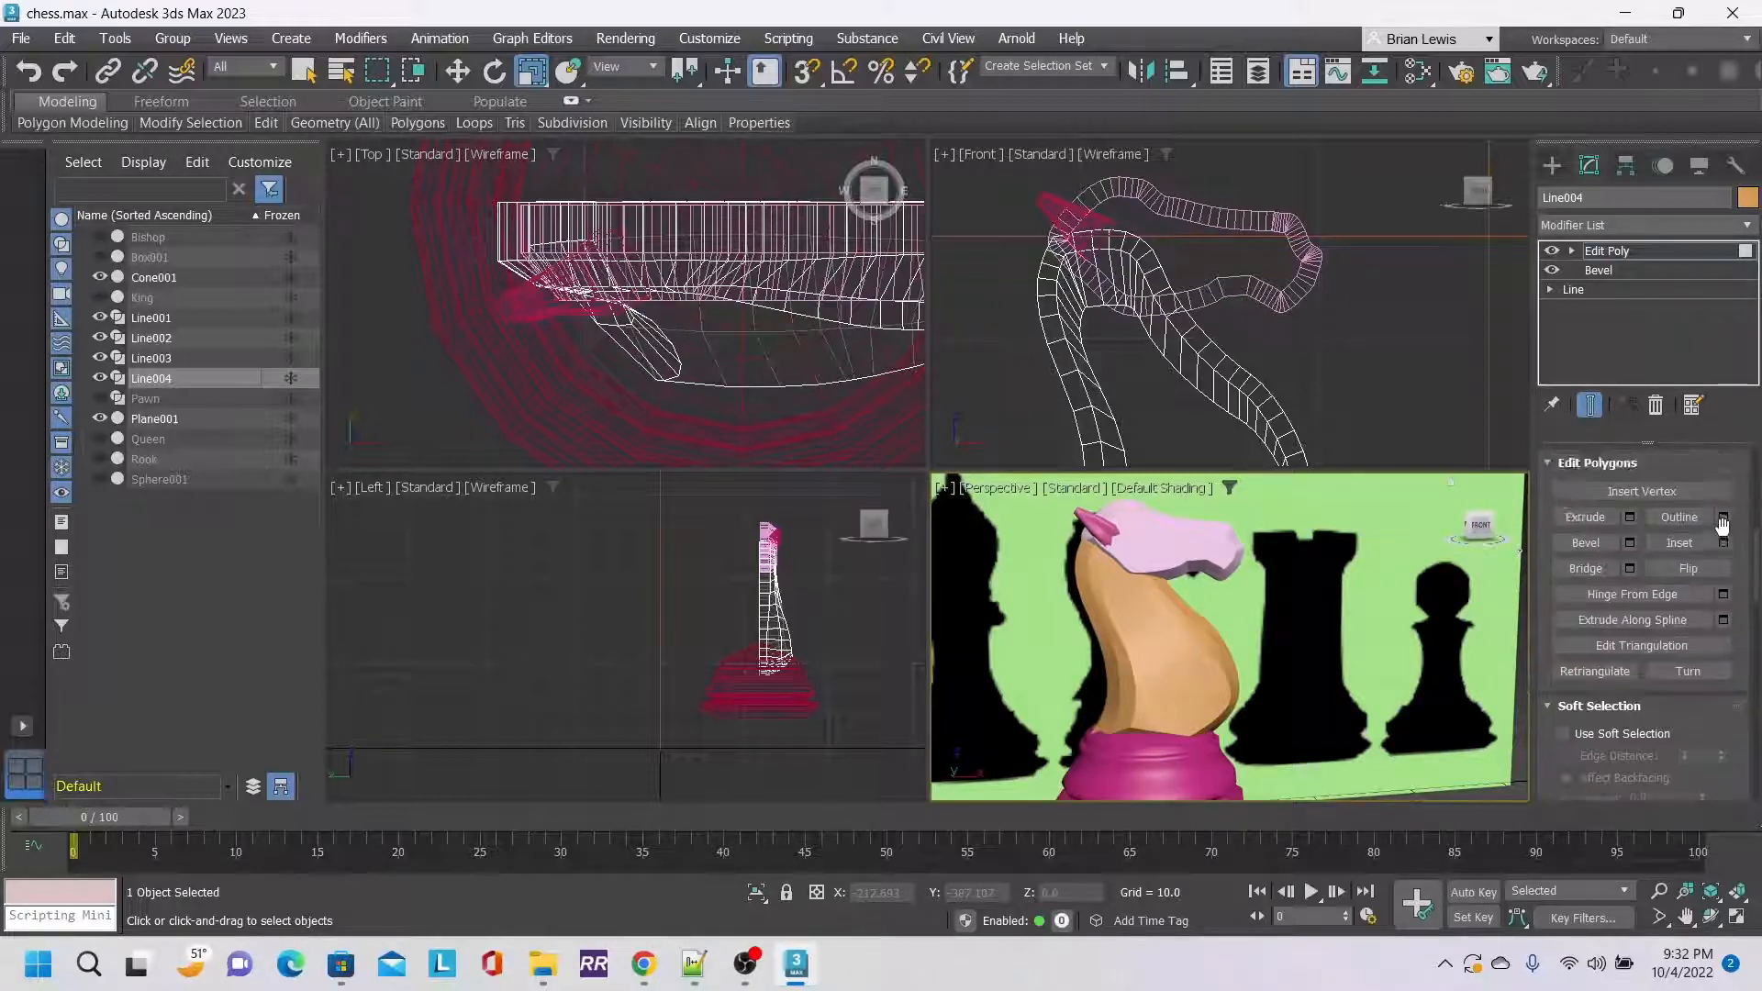
{"action": "scroll", "coordinate": [1722, 526], "scroll_direction": "up", "scroll_amount": 6}
{"action": "left_click", "coordinate": [1662, 639]}
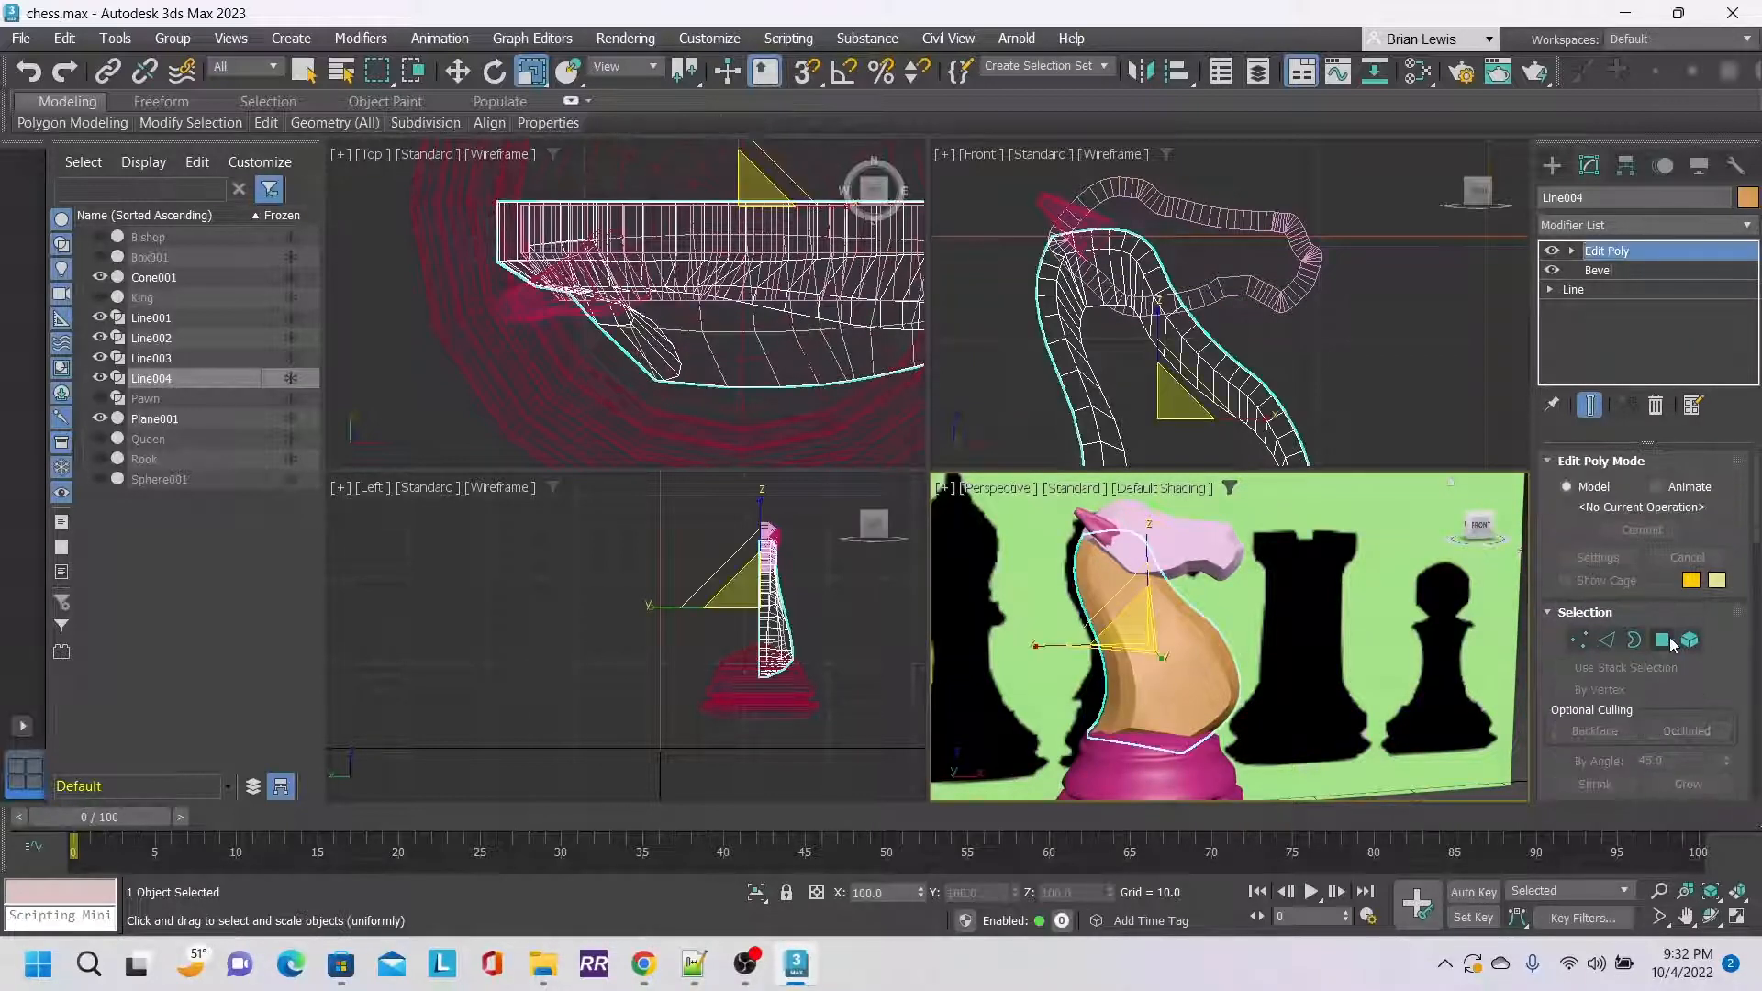
{"action": "left_click", "coordinate": [1459, 538]}
{"action": "left_click_drag", "start_coordinate": [1460, 537], "coordinate": [1494, 532]}
{"action": "scroll", "coordinate": [1289, 573], "scroll_direction": "down", "scroll_amount": 2}
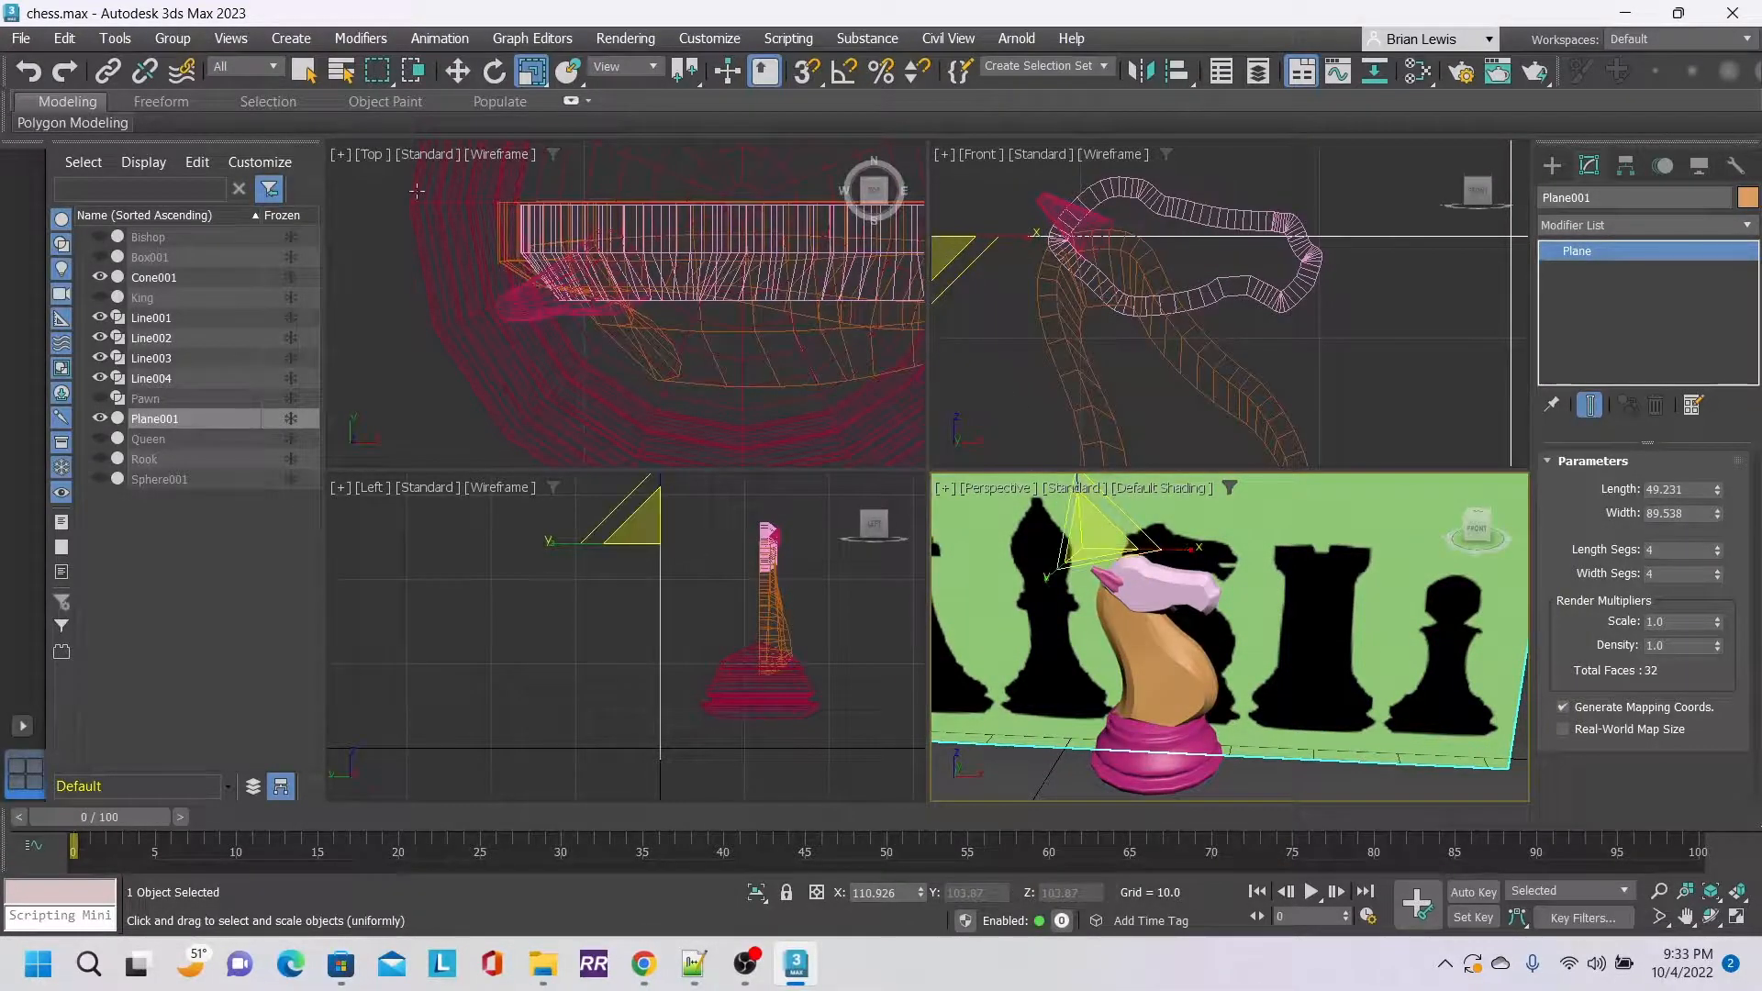
{"action": "left_click", "coordinate": [693, 211]}
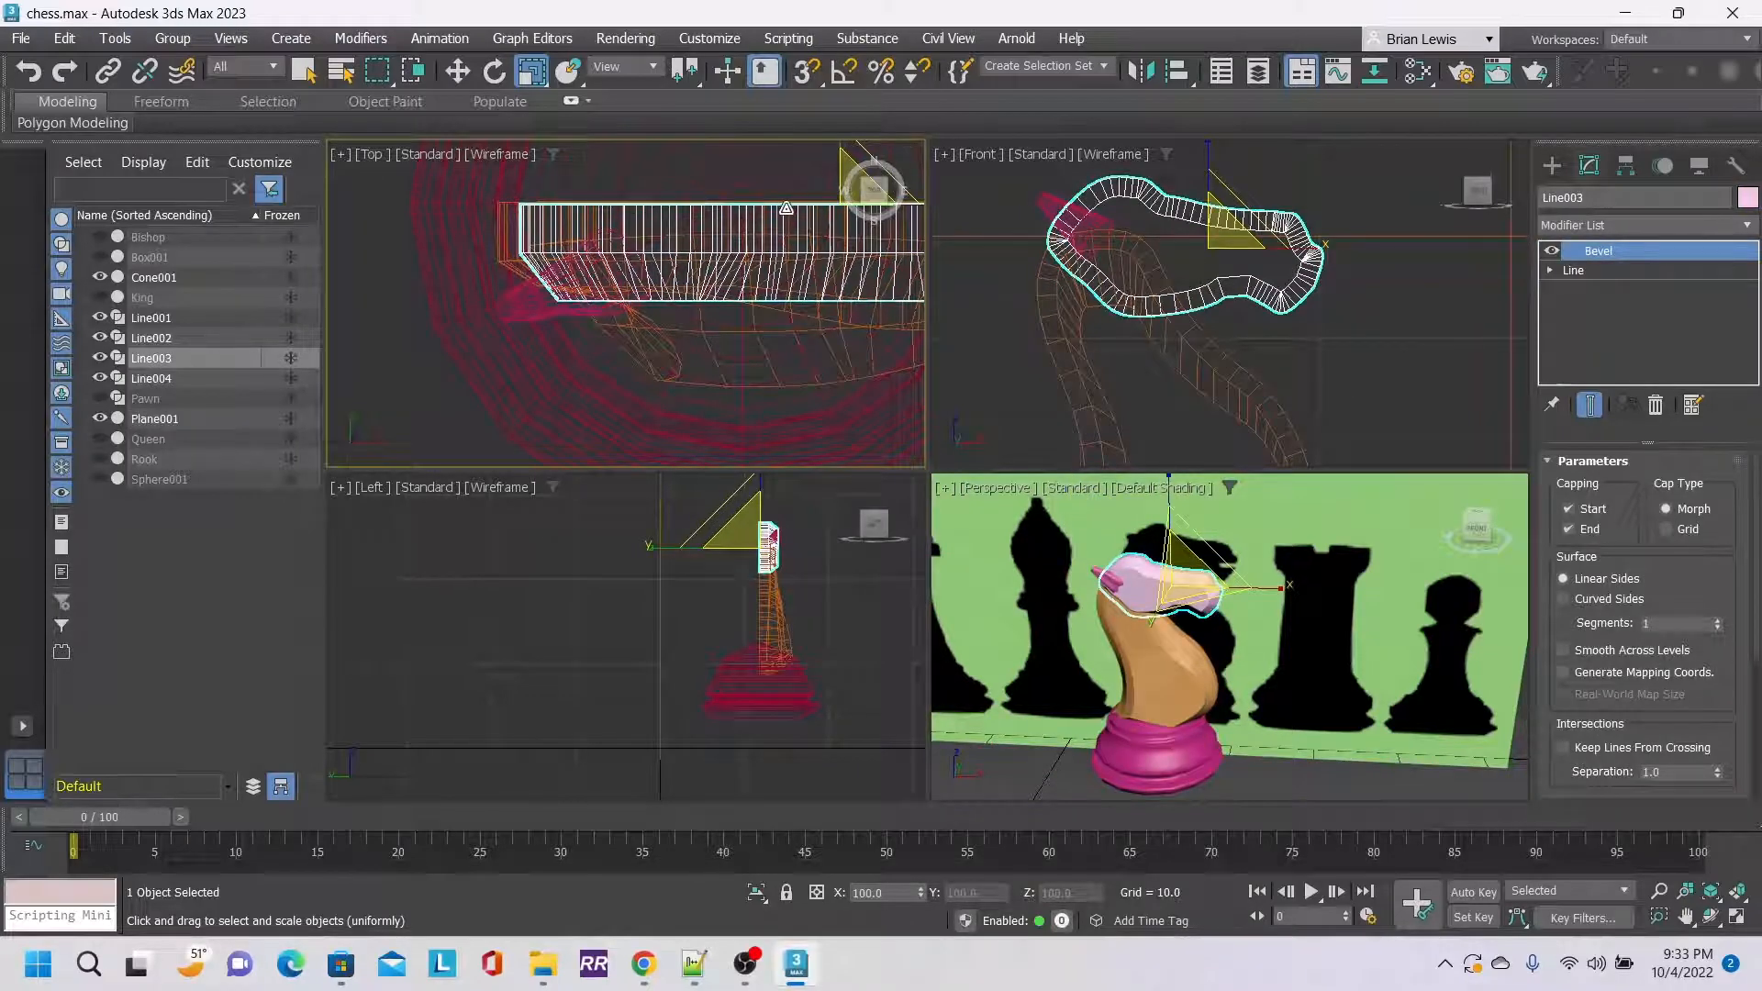
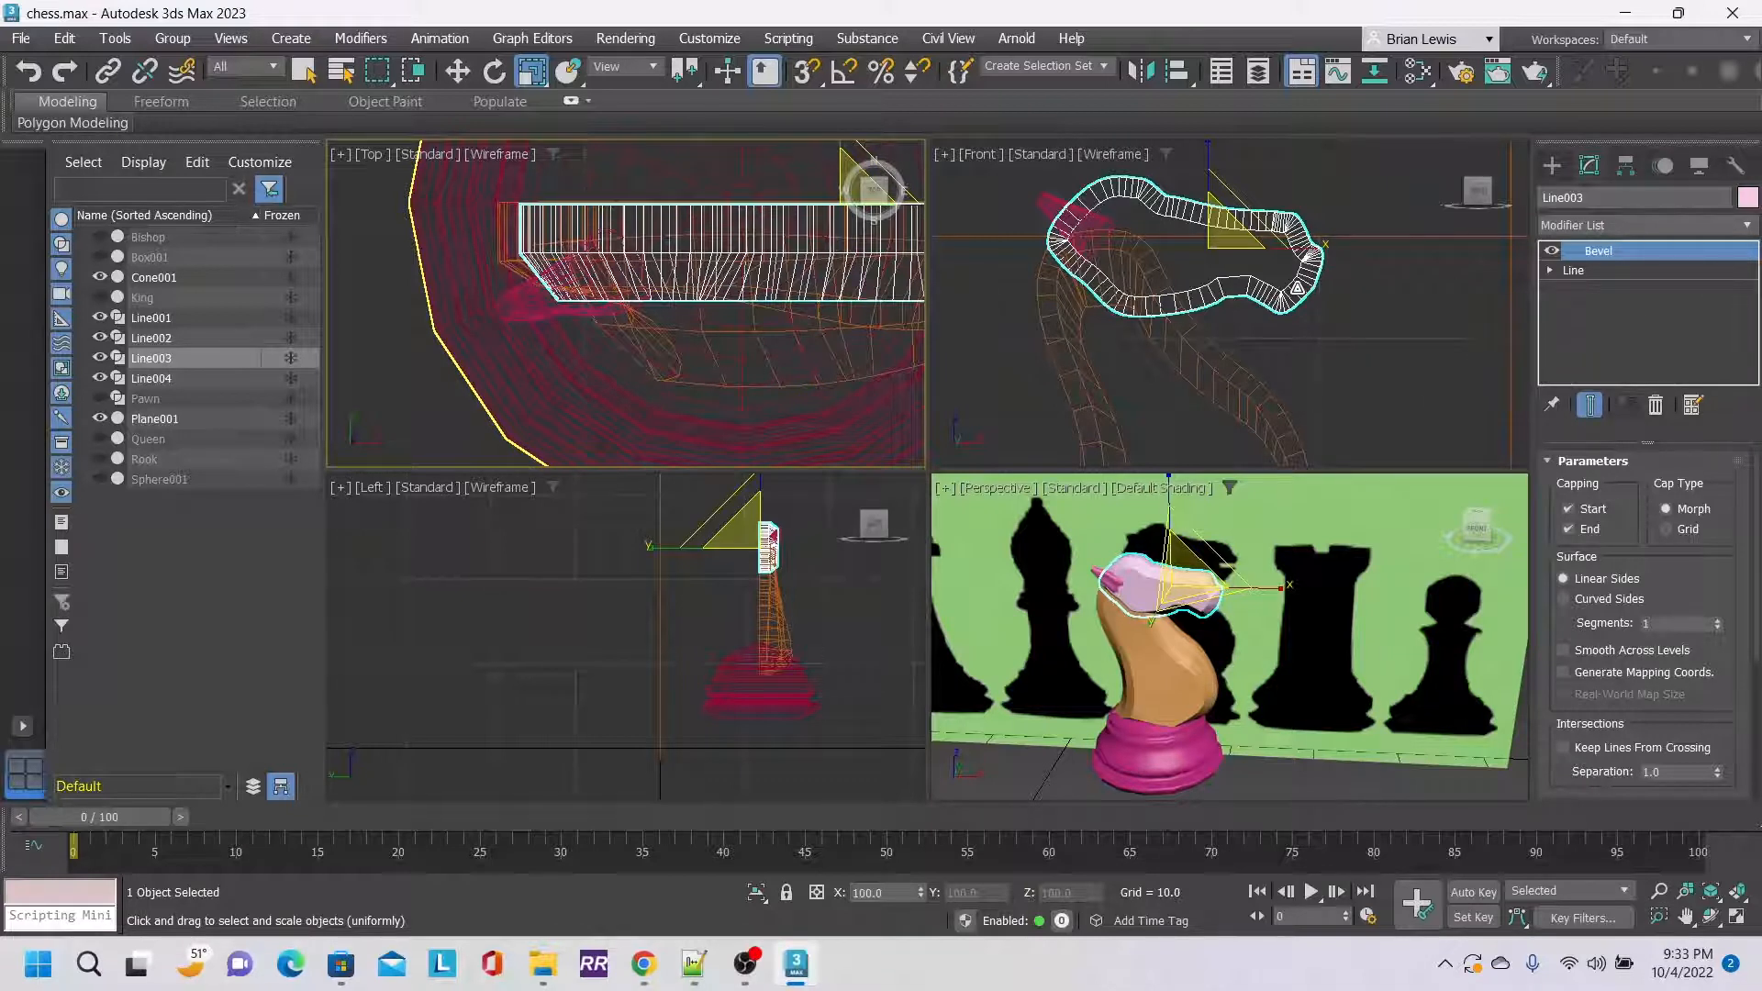
Turn the selected head into a Boolean compound object and start adding operands to it.
{"action": "left_click", "coordinate": [1552, 166]}
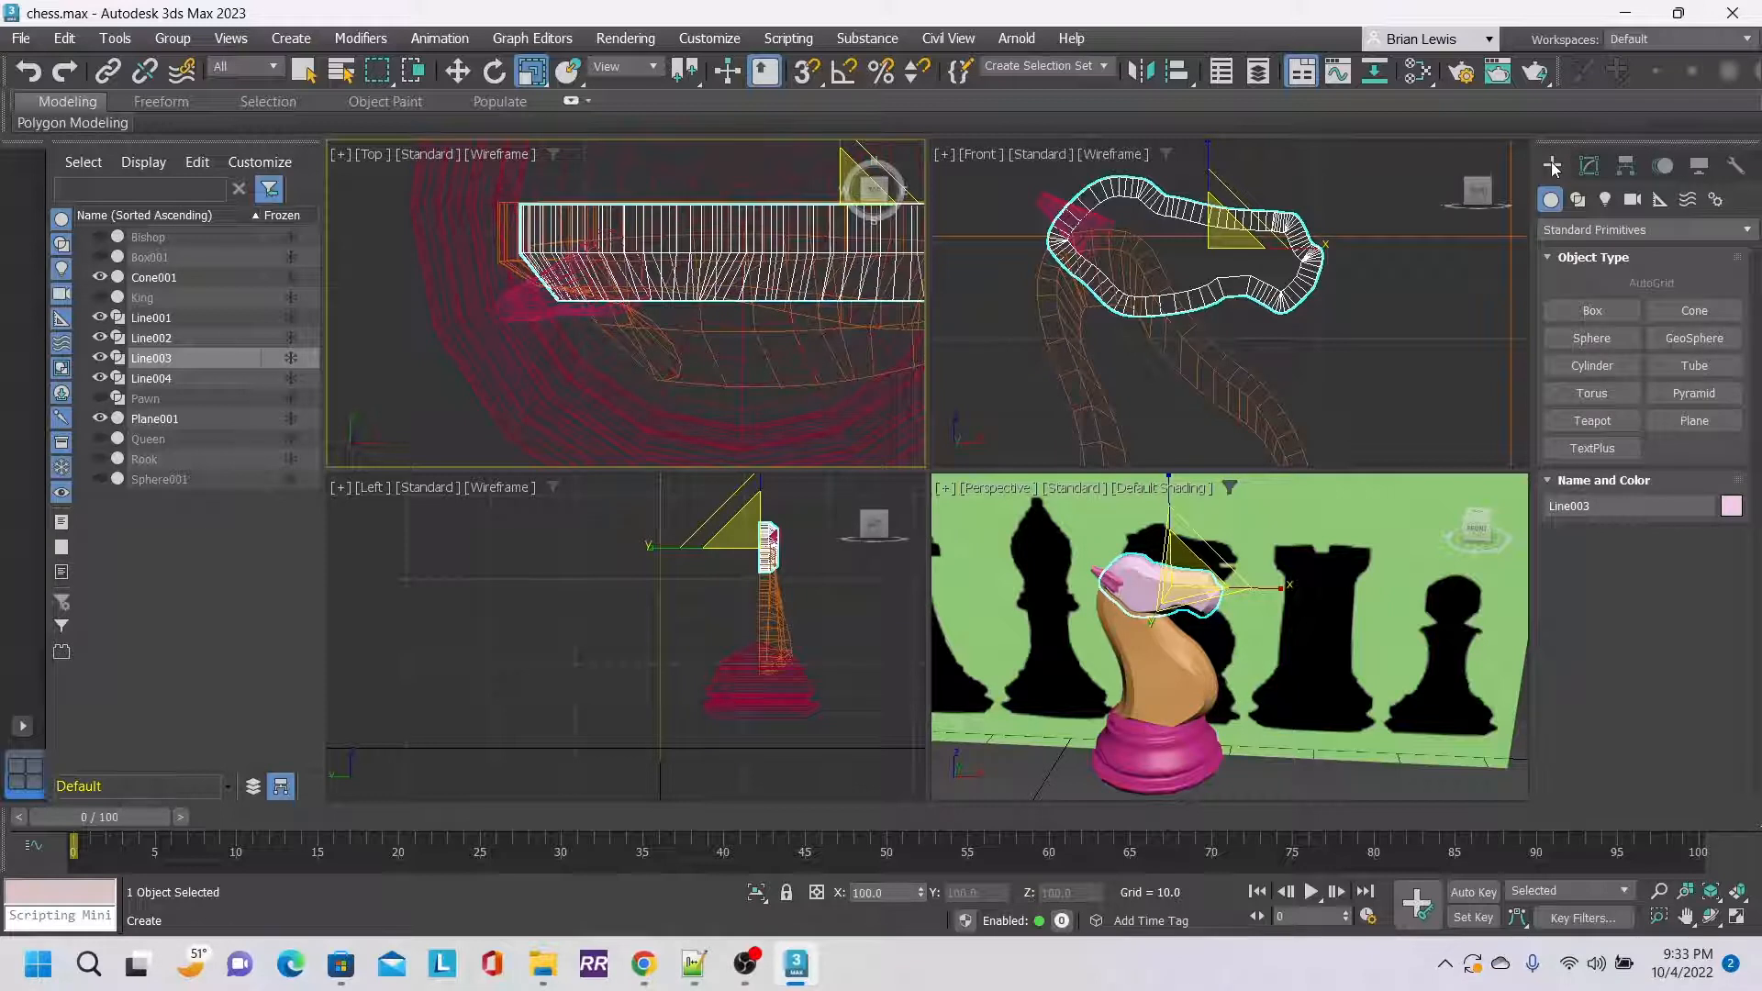
{"action": "left_click", "coordinate": [1672, 227]}
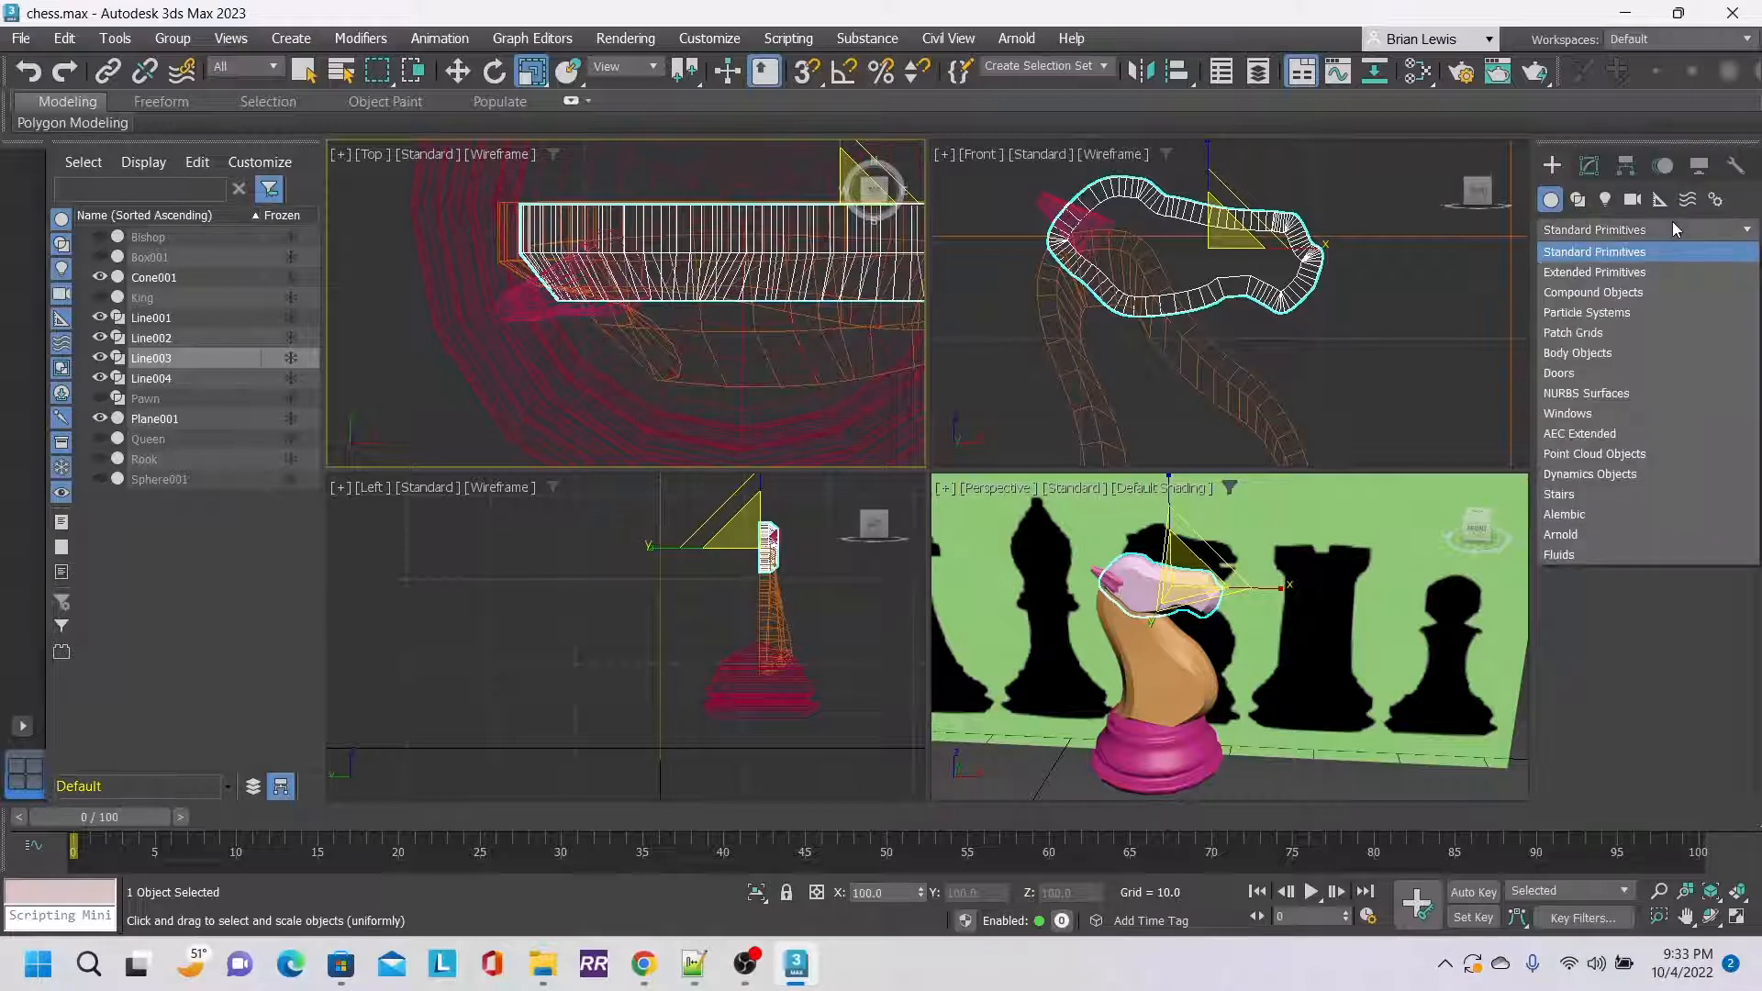
{"action": "left_click", "coordinate": [1551, 200]}
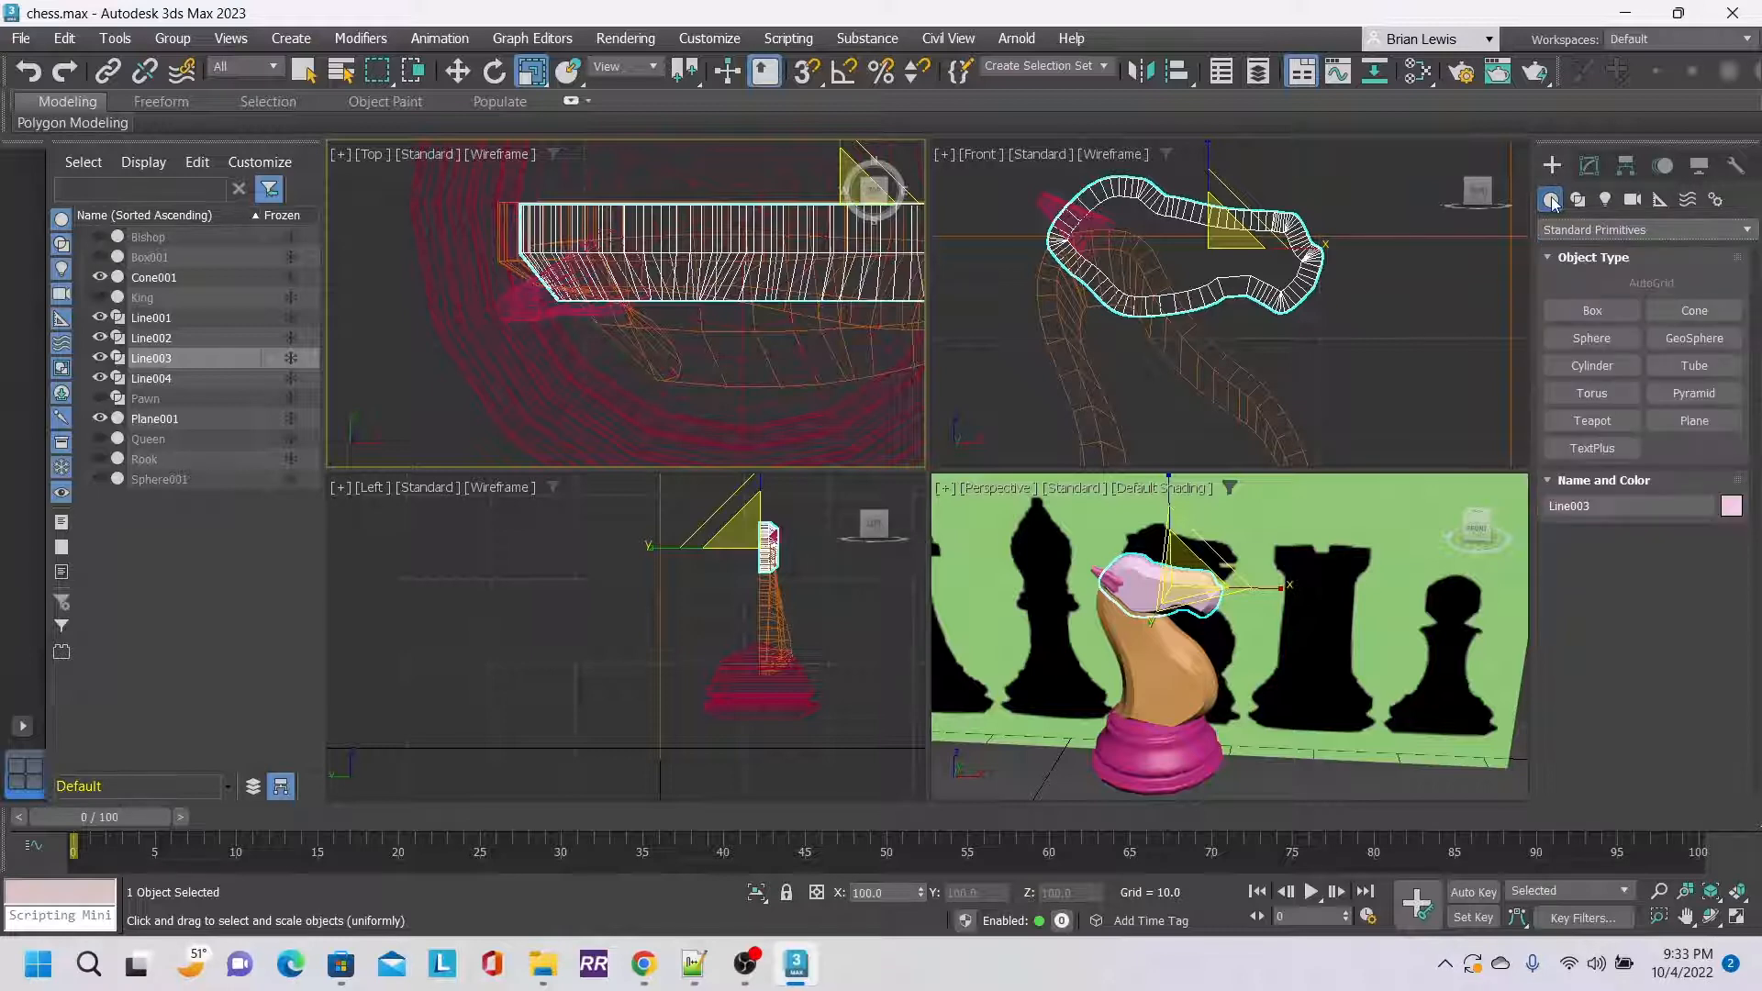
{"action": "left_click", "coordinate": [1569, 231]}
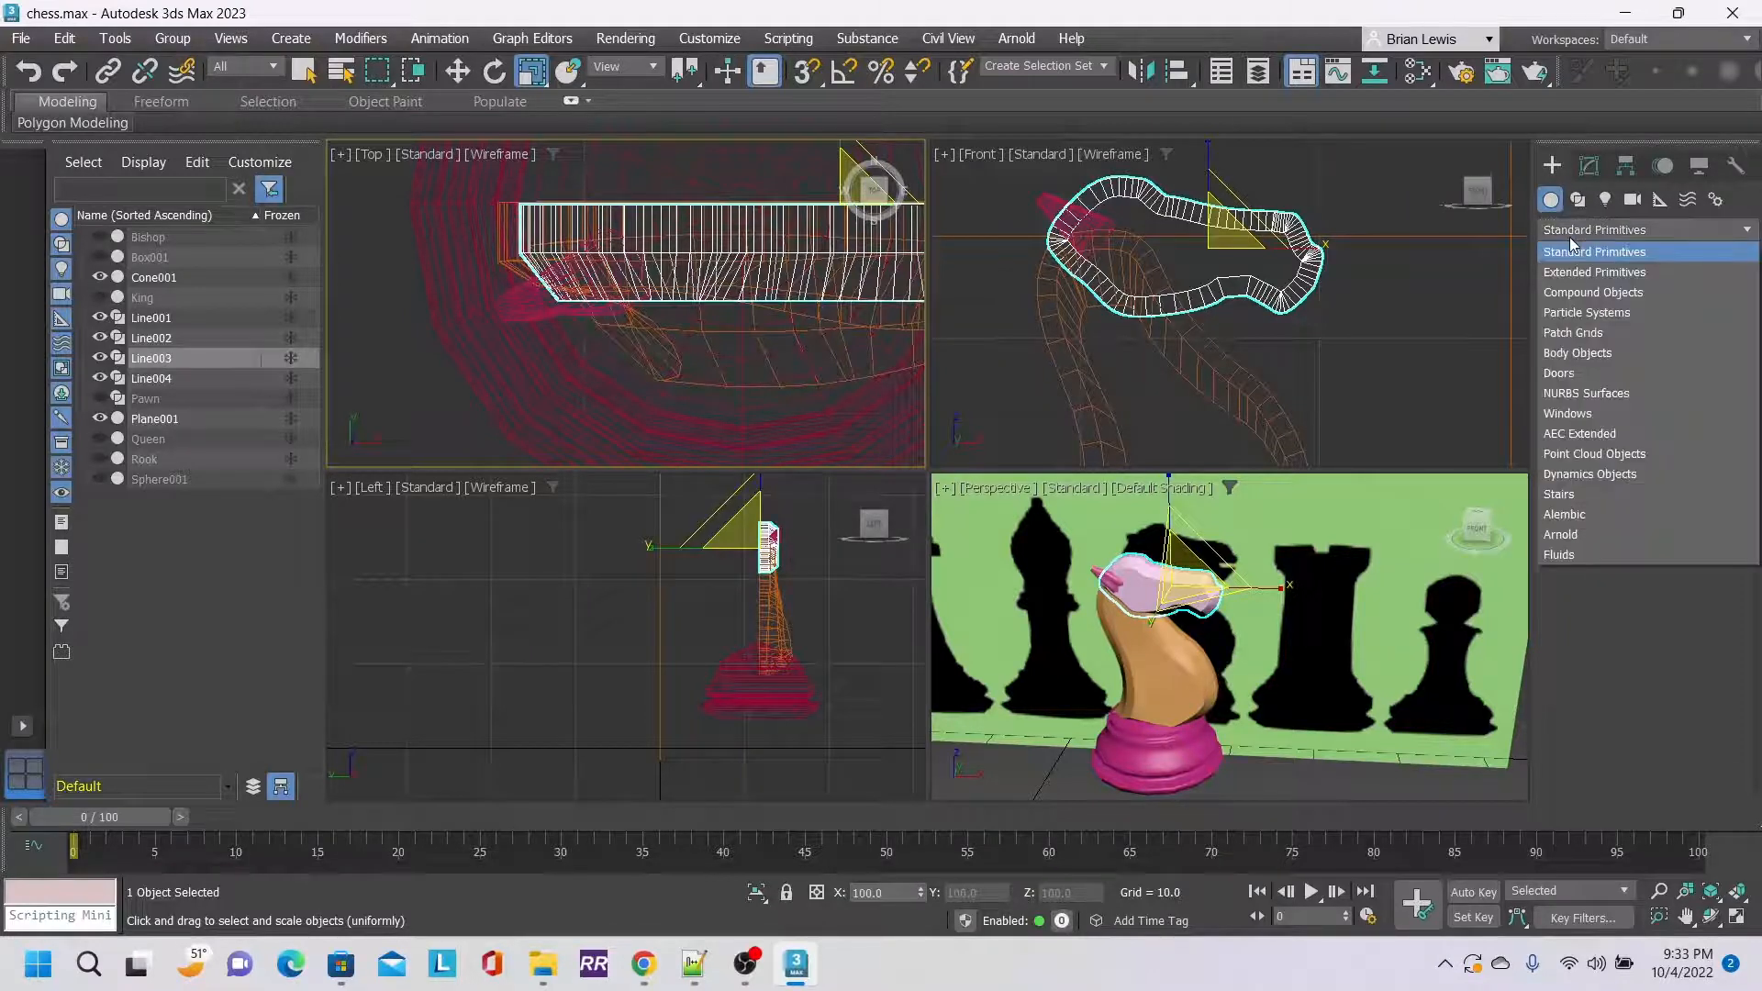
{"action": "left_click", "coordinate": [1591, 293]}
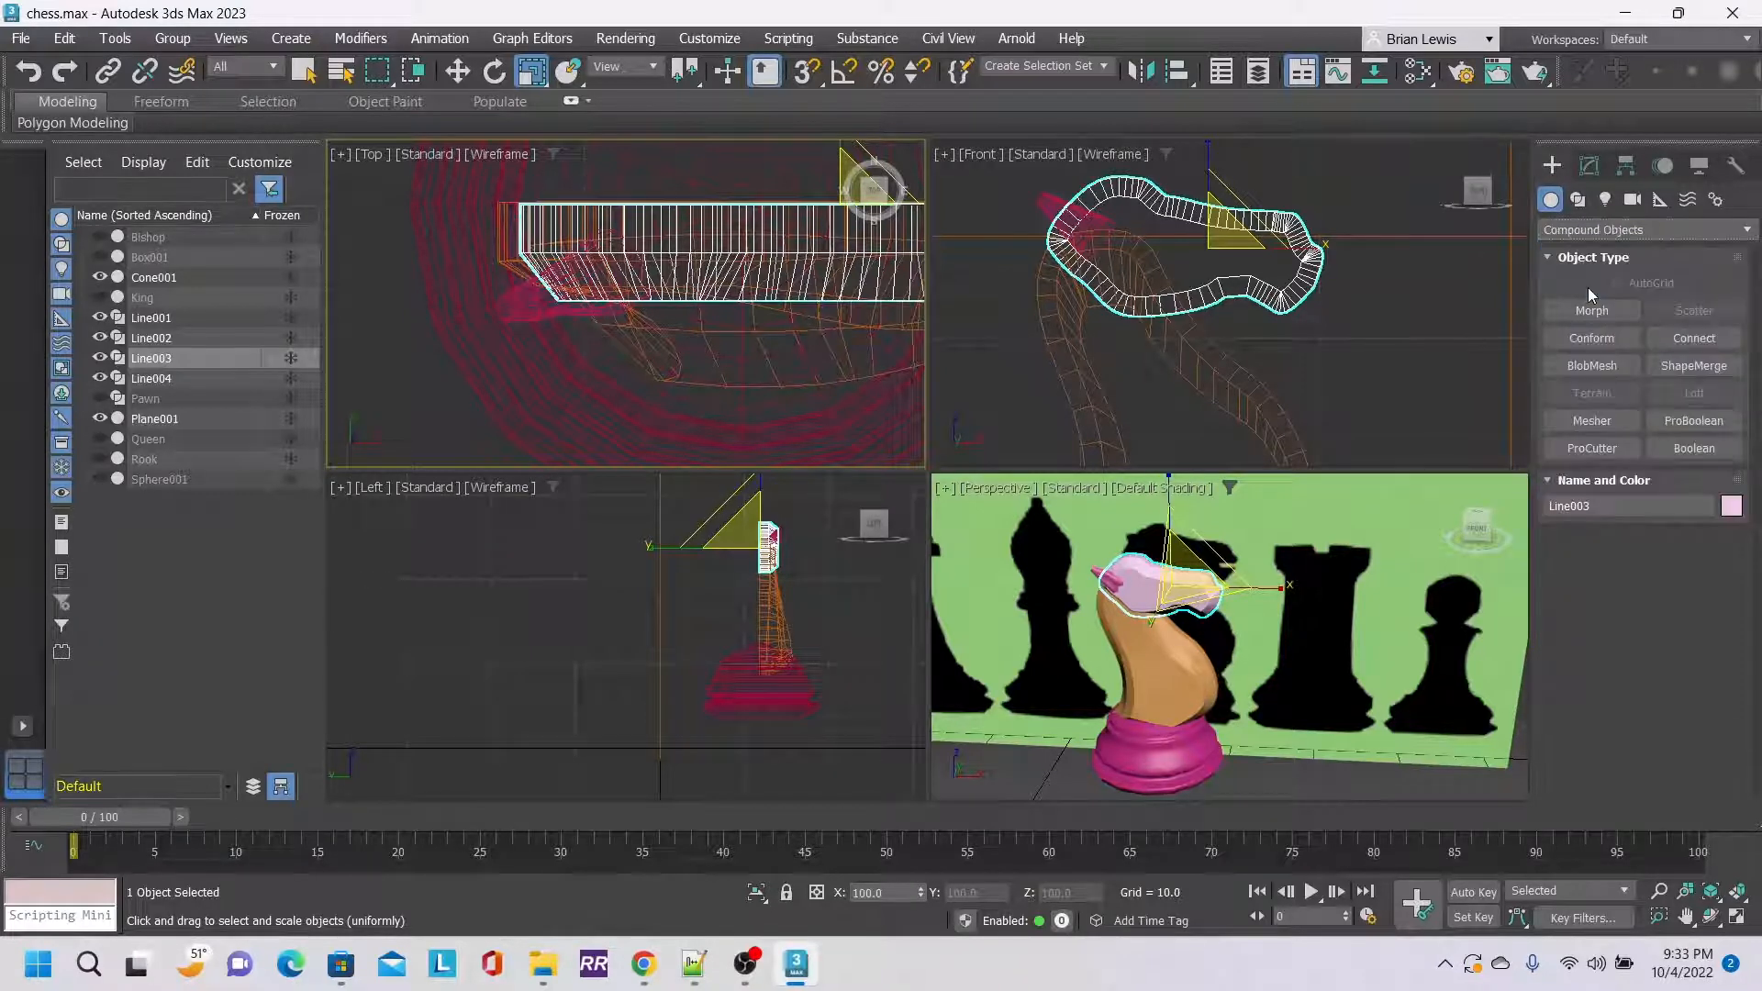
{"action": "left_click", "coordinate": [1703, 454]}
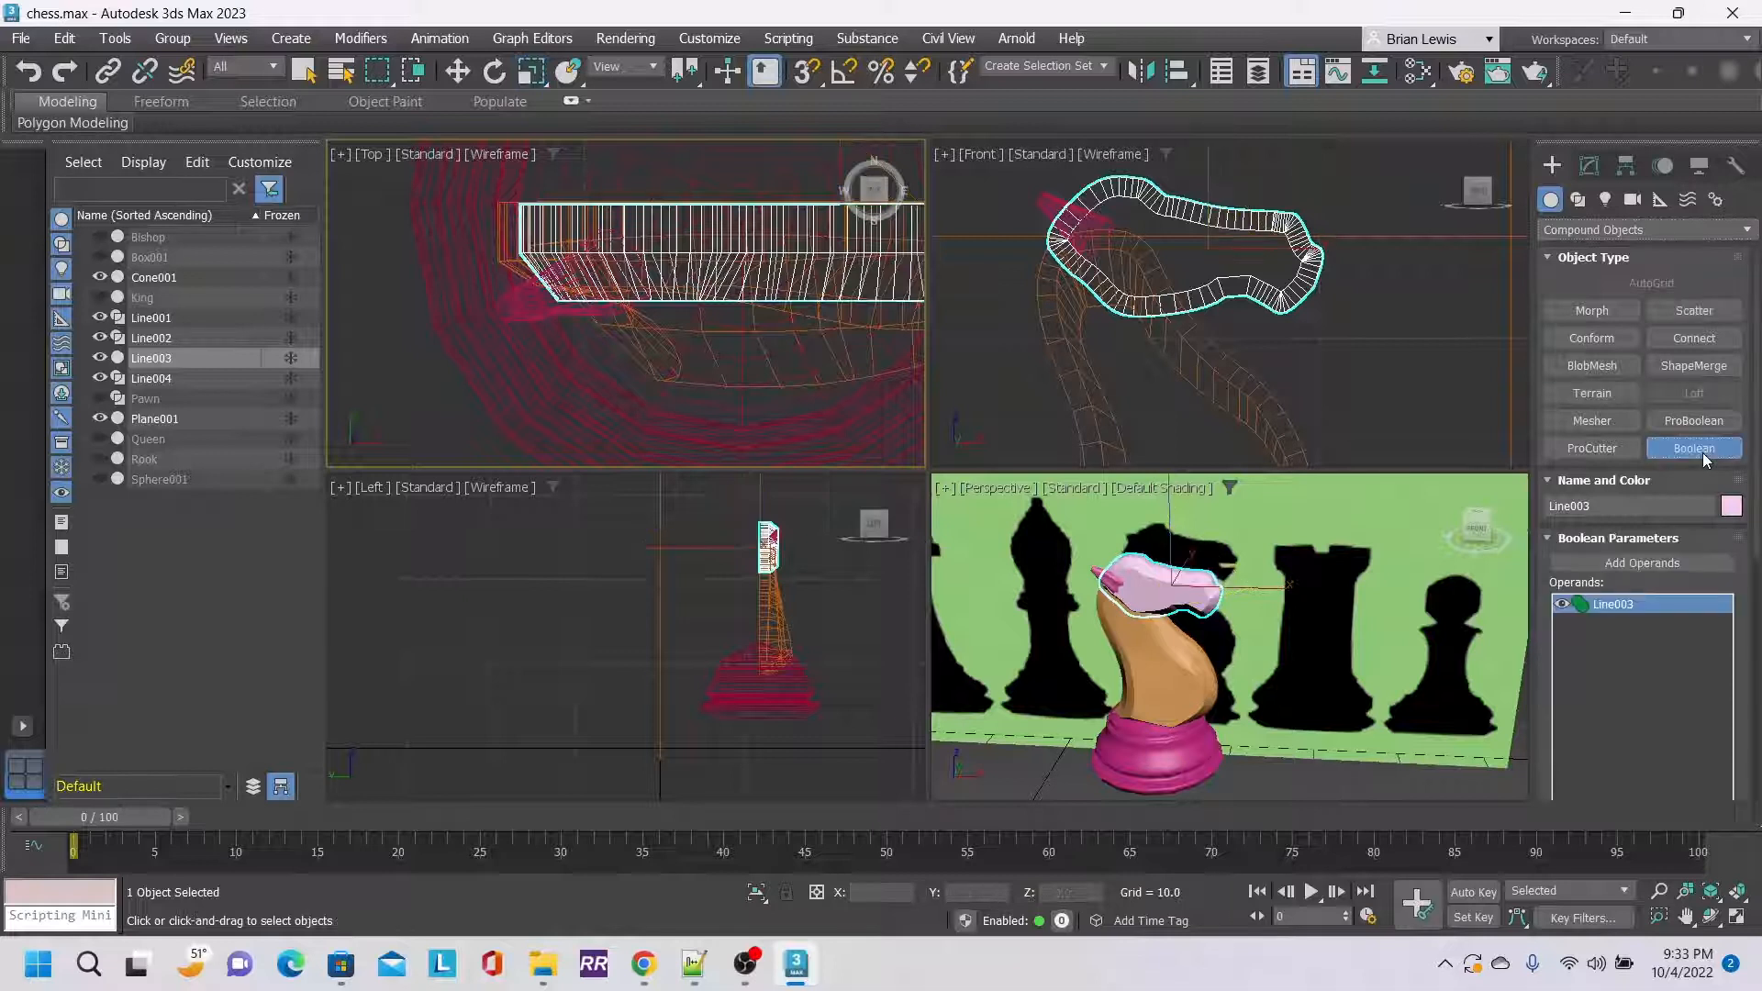
{"action": "left_click", "coordinate": [1677, 564]}
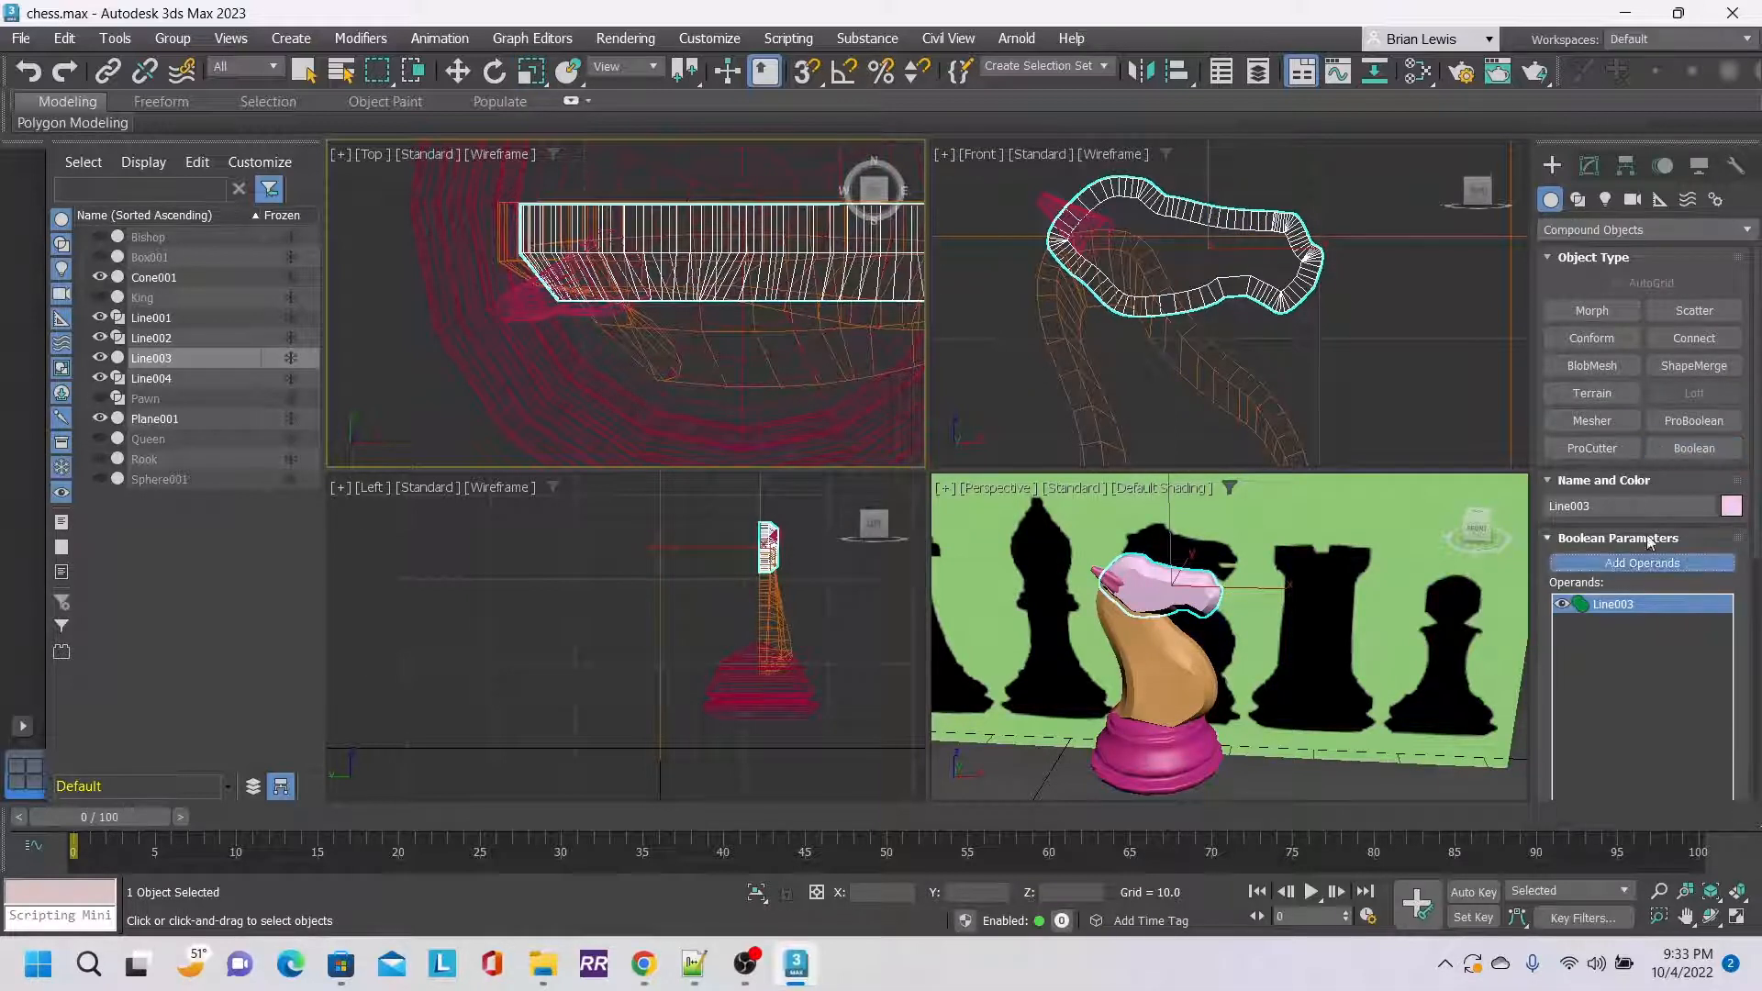
Add the ear cone and the neck as operands of the horse head's Boolean and finish picking.
{"action": "left_click", "coordinate": [1038, 198]}
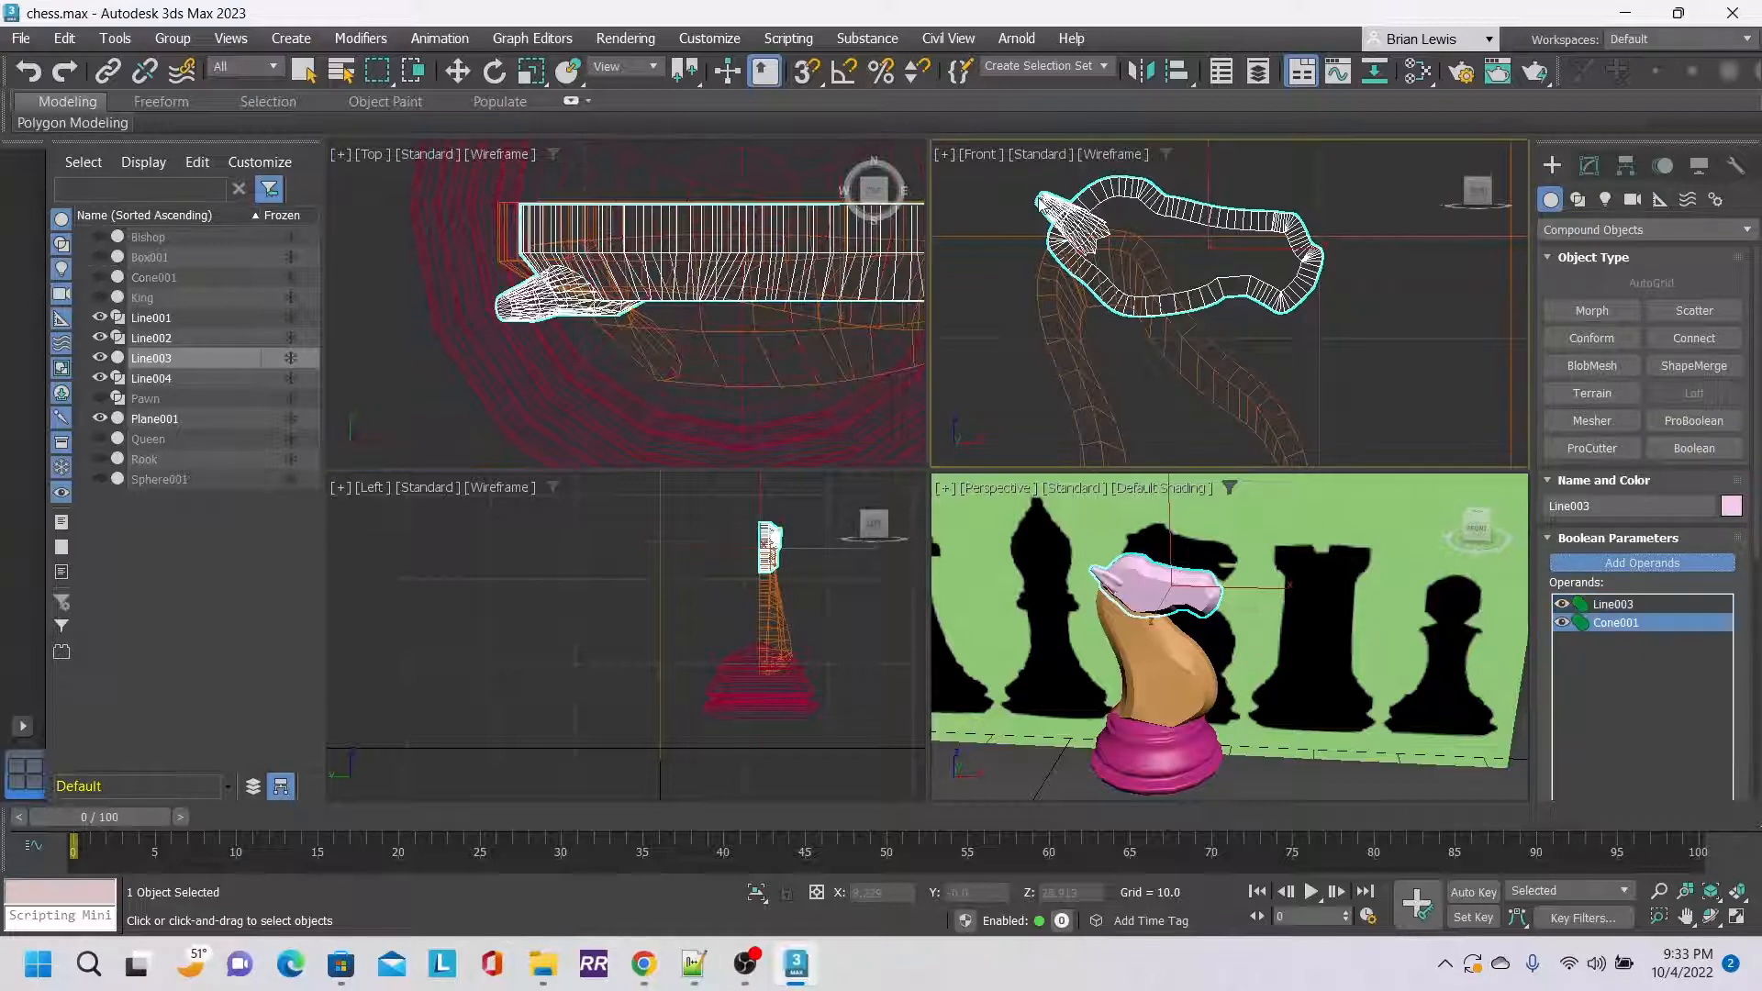
{"action": "left_click", "coordinate": [1180, 346]}
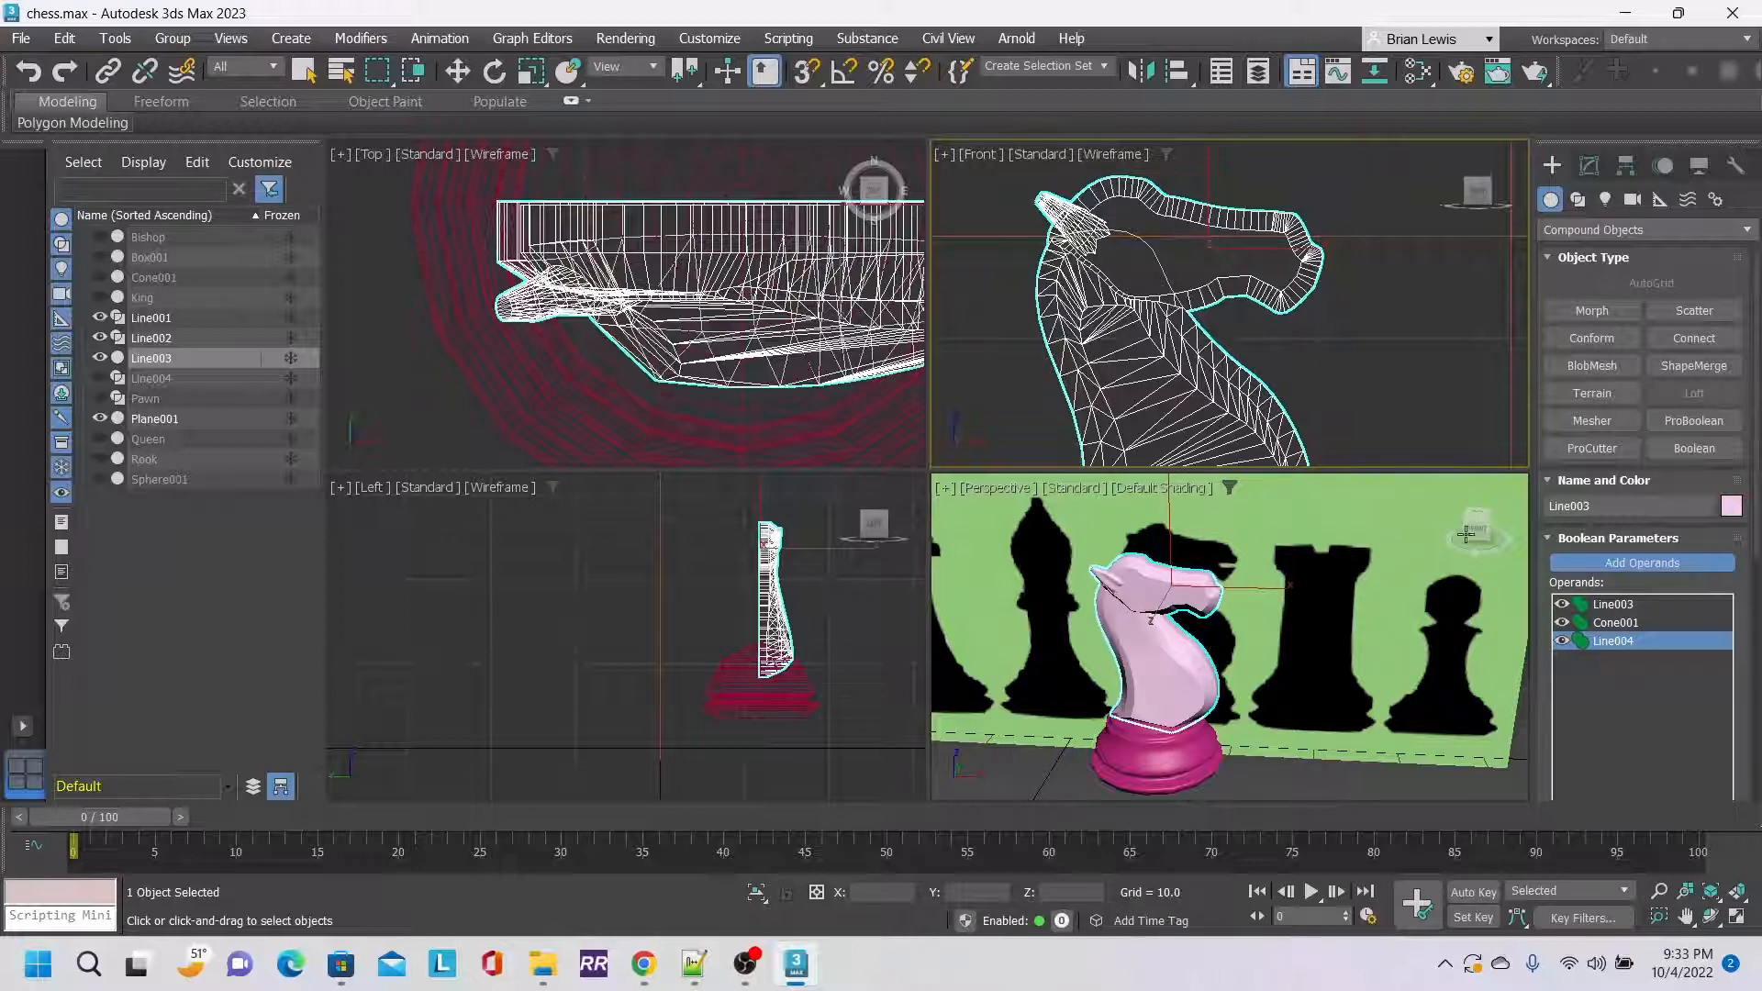
{"action": "mouse_move", "coordinate": [1472, 530]}
{"action": "left_mouse_down"}
{"action": "mouse_move", "coordinate": [1505, 536]}
{"action": "mouse_move", "coordinate": [1450, 529]}
{"action": "mouse_move", "coordinate": [1475, 532]}
{"action": "left_mouse_up"}
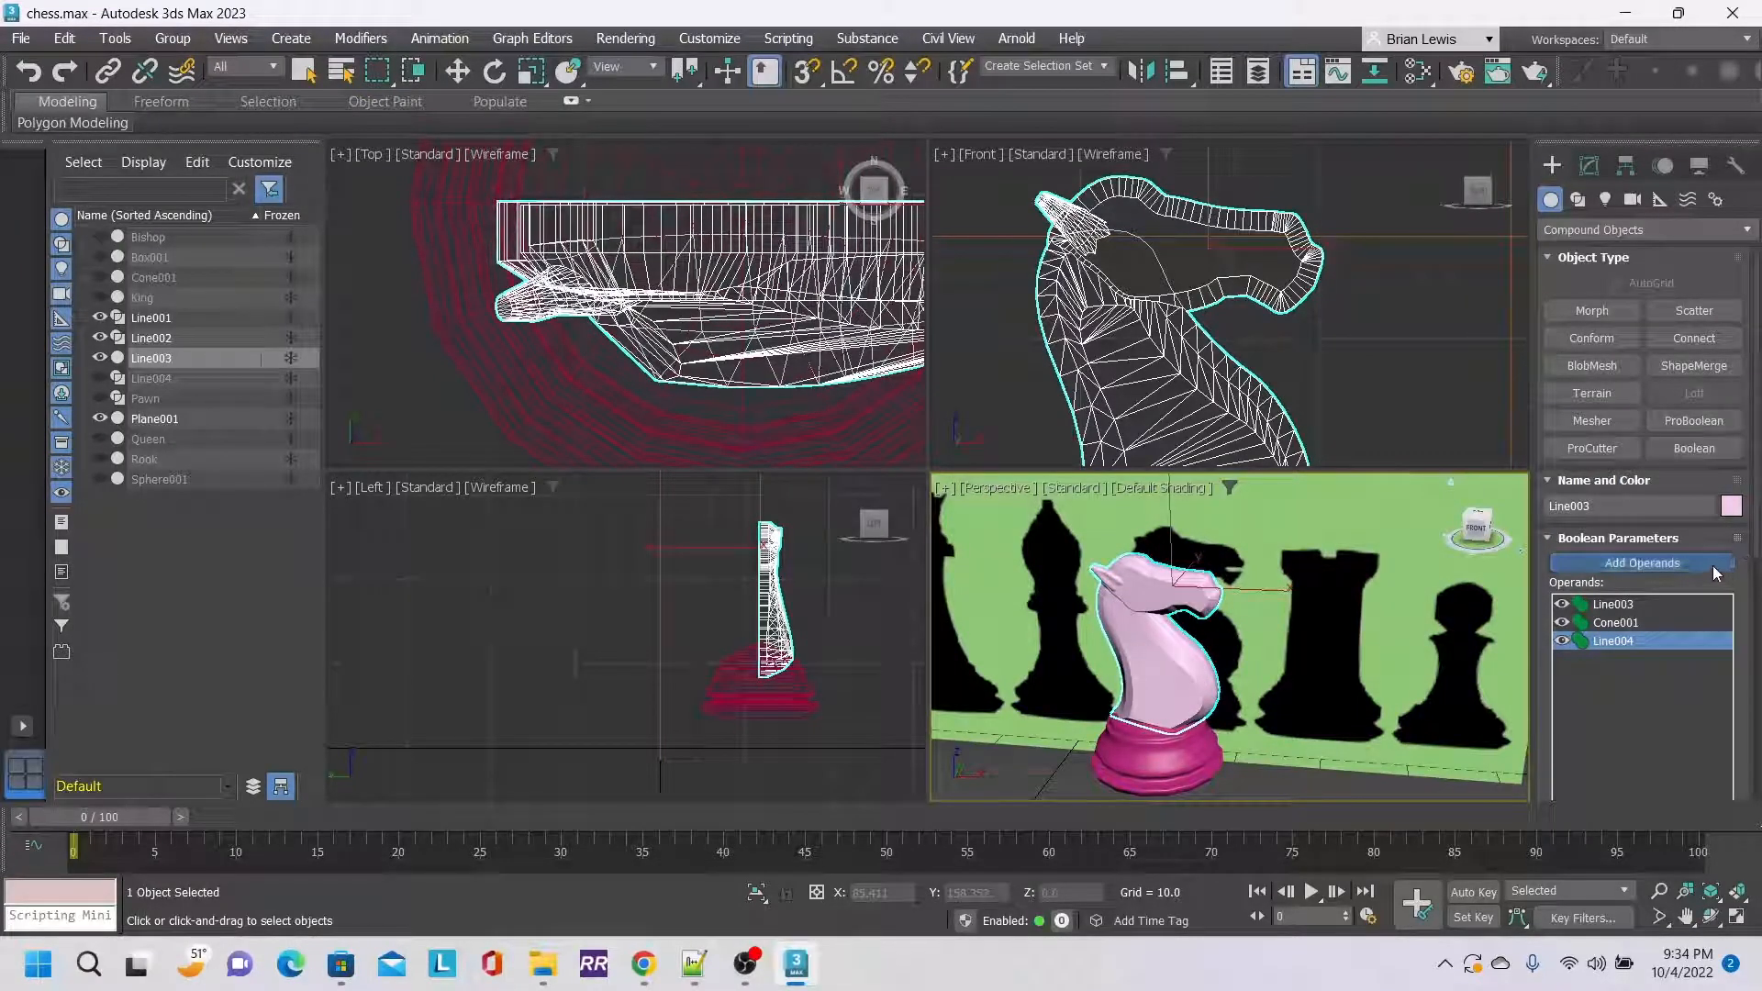
{"action": "key", "text": "w"}
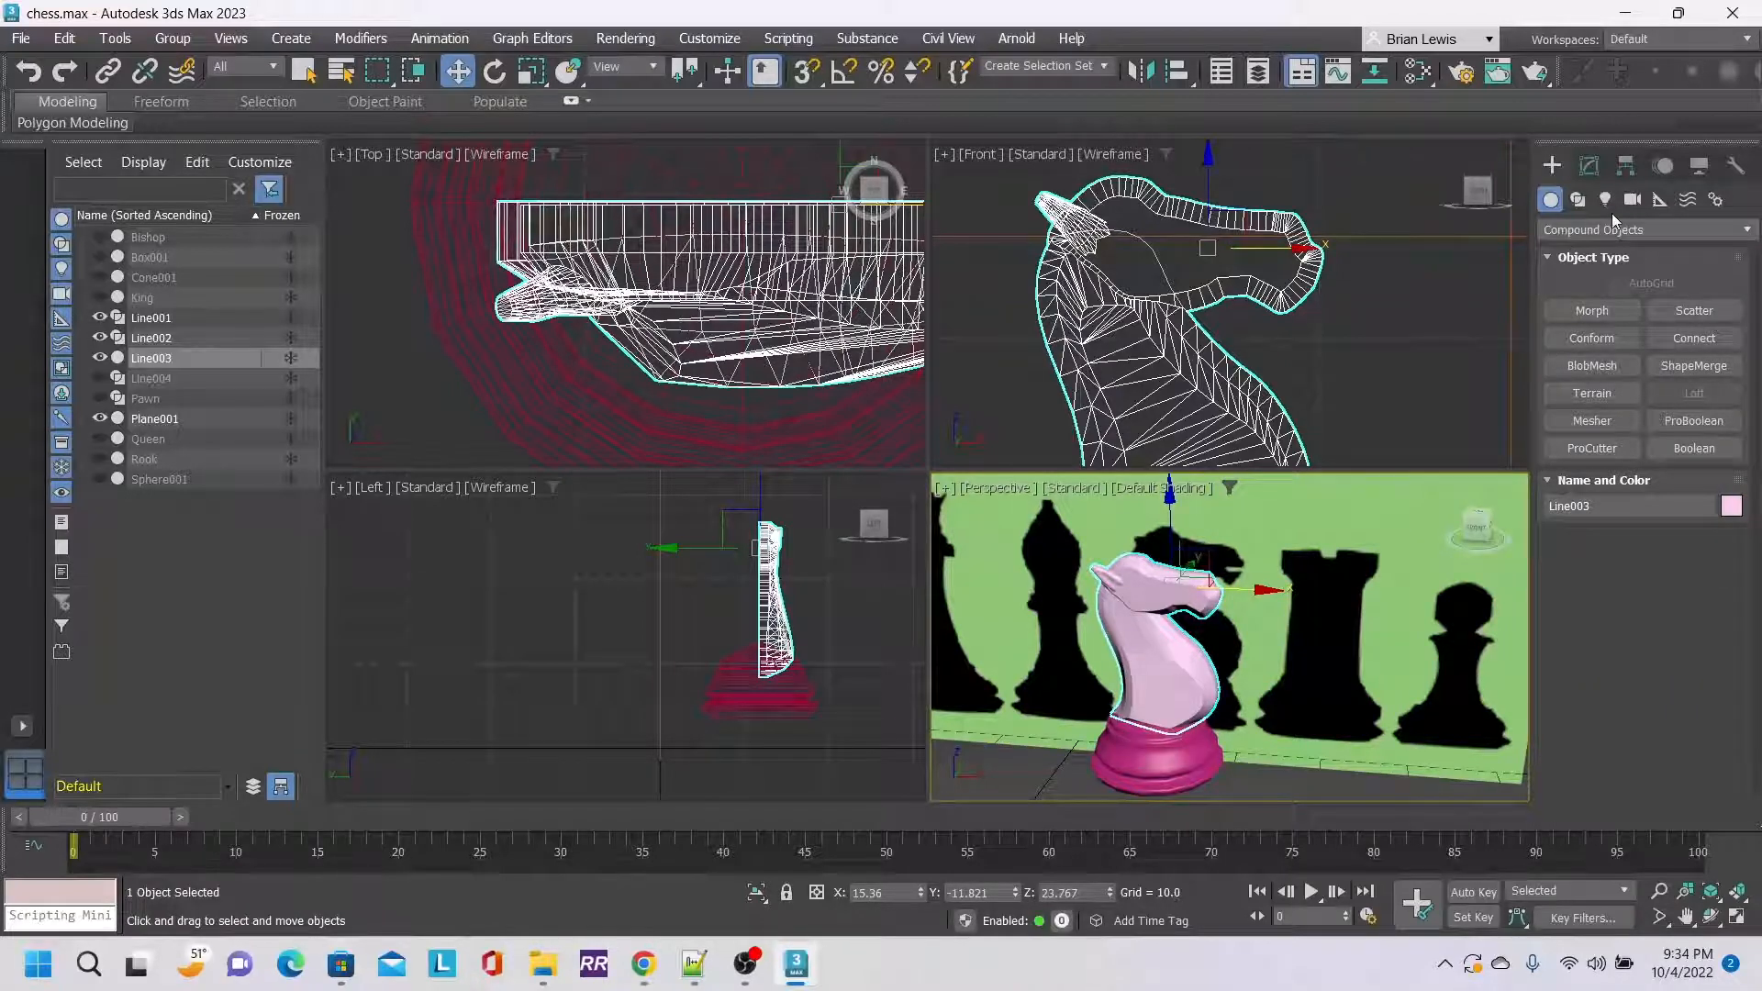
Apply a Symmetry modifier to the combined knight body, mirrored across the Z axis, and check both halves from above and in perspective.
{"action": "left_click", "coordinate": [1592, 166]}
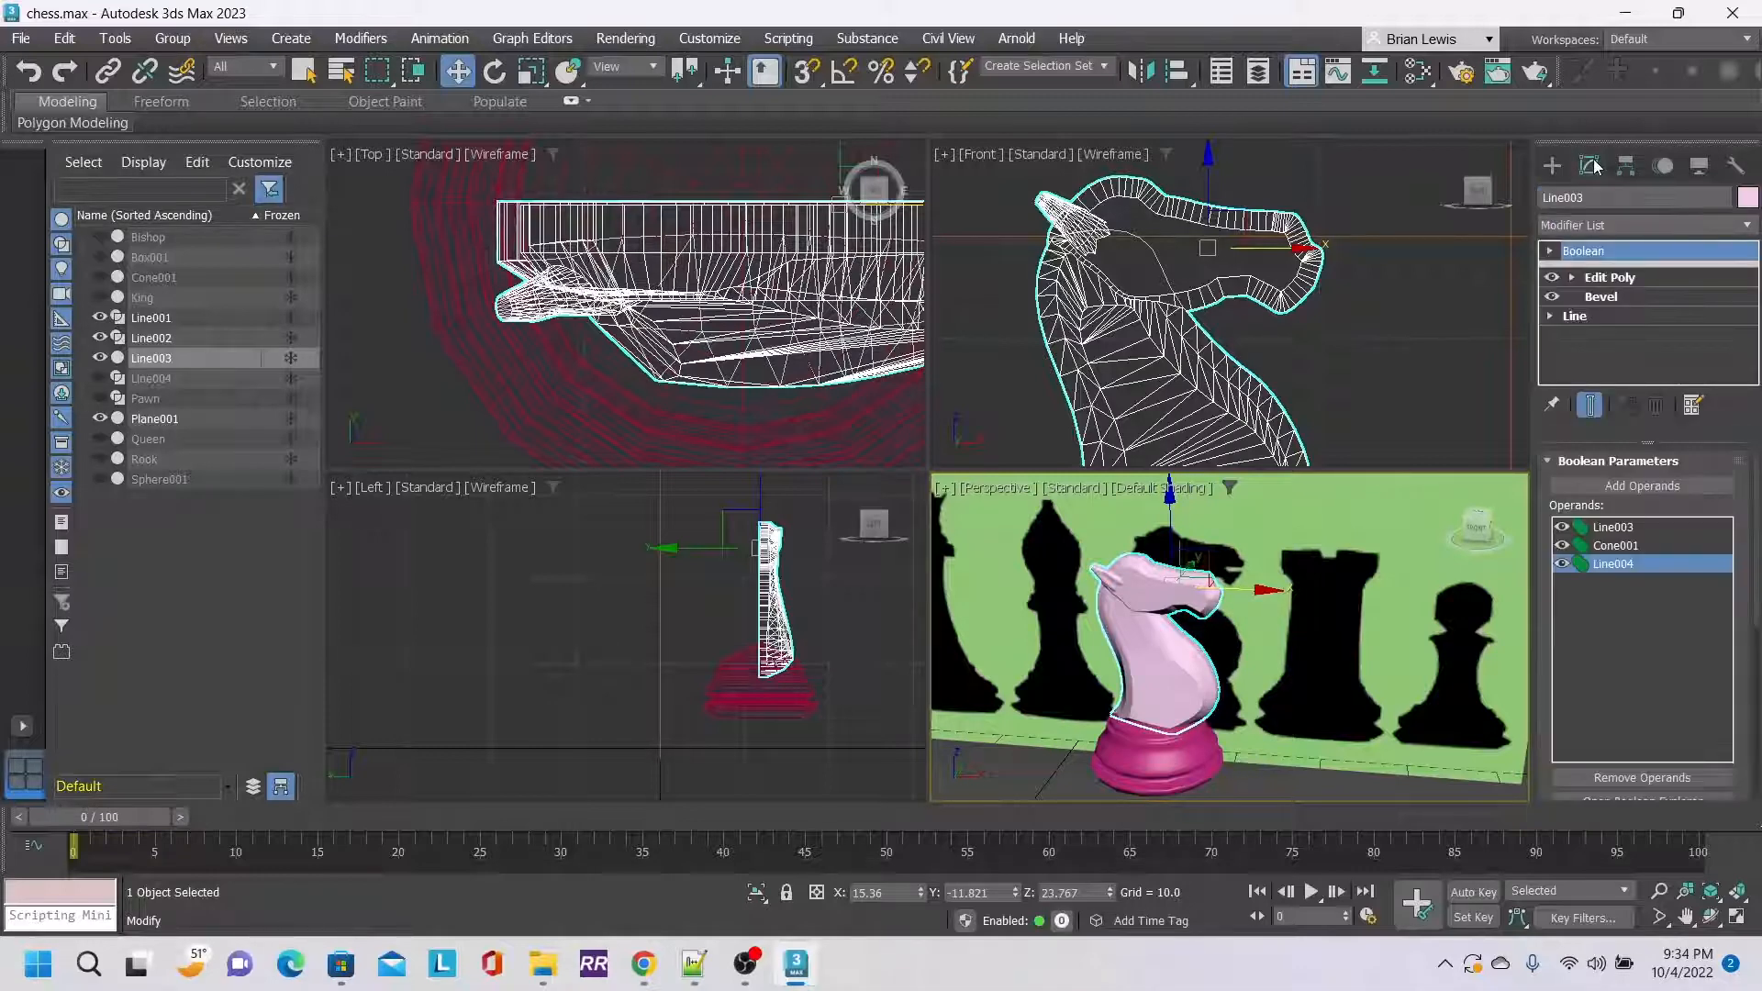
{"action": "left_click", "coordinate": [1746, 225]}
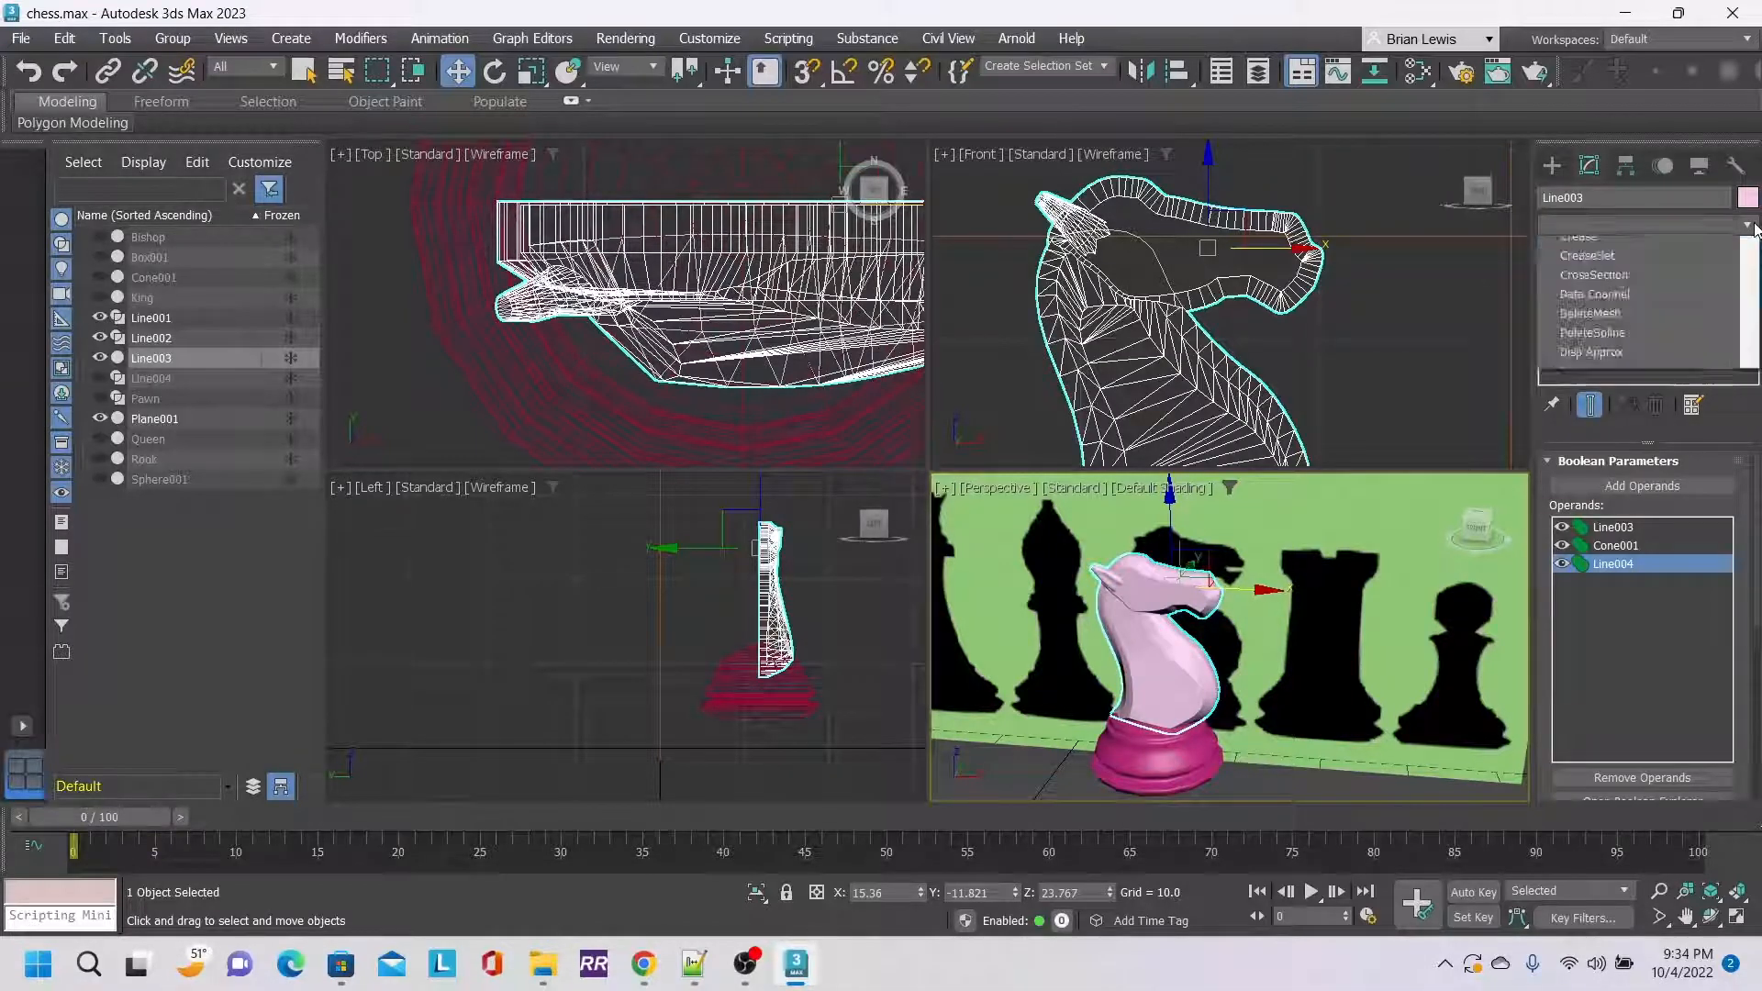
{"action": "scroll", "coordinate": [1643, 587], "scroll_direction": "down", "scroll_amount": 10}
{"action": "scroll", "coordinate": [1643, 642], "scroll_direction": "down", "scroll_amount": 3}
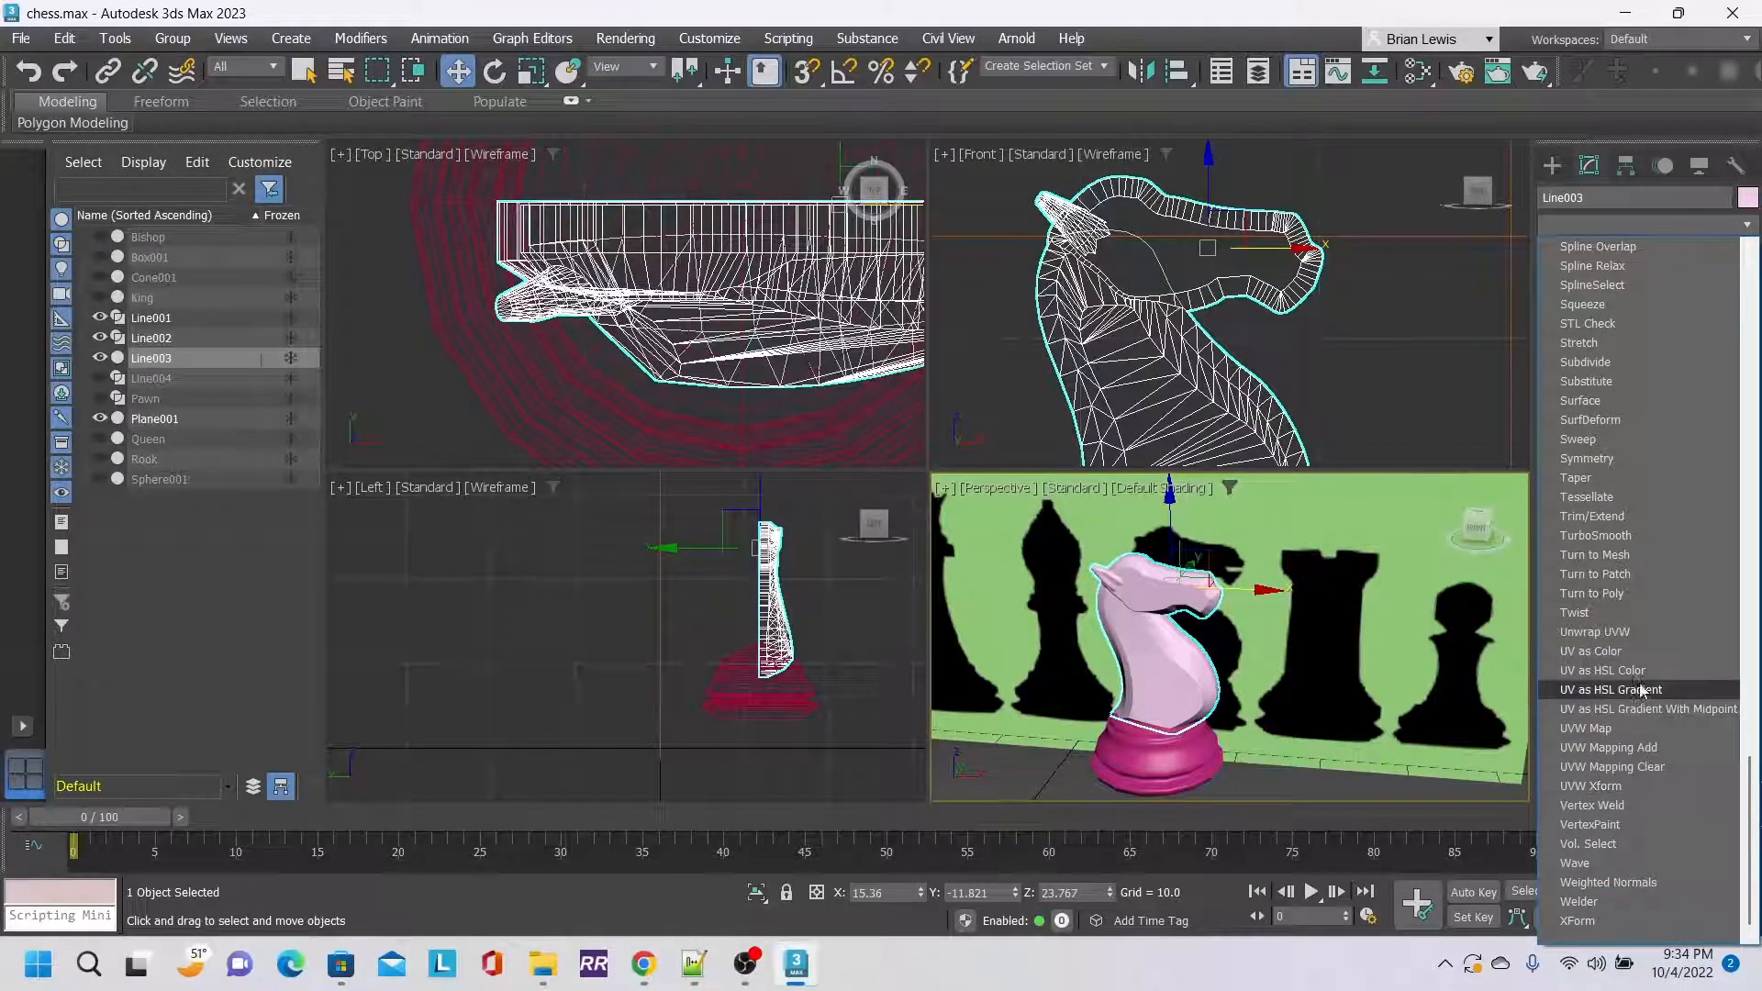
{"action": "left_click", "coordinate": [1589, 465]}
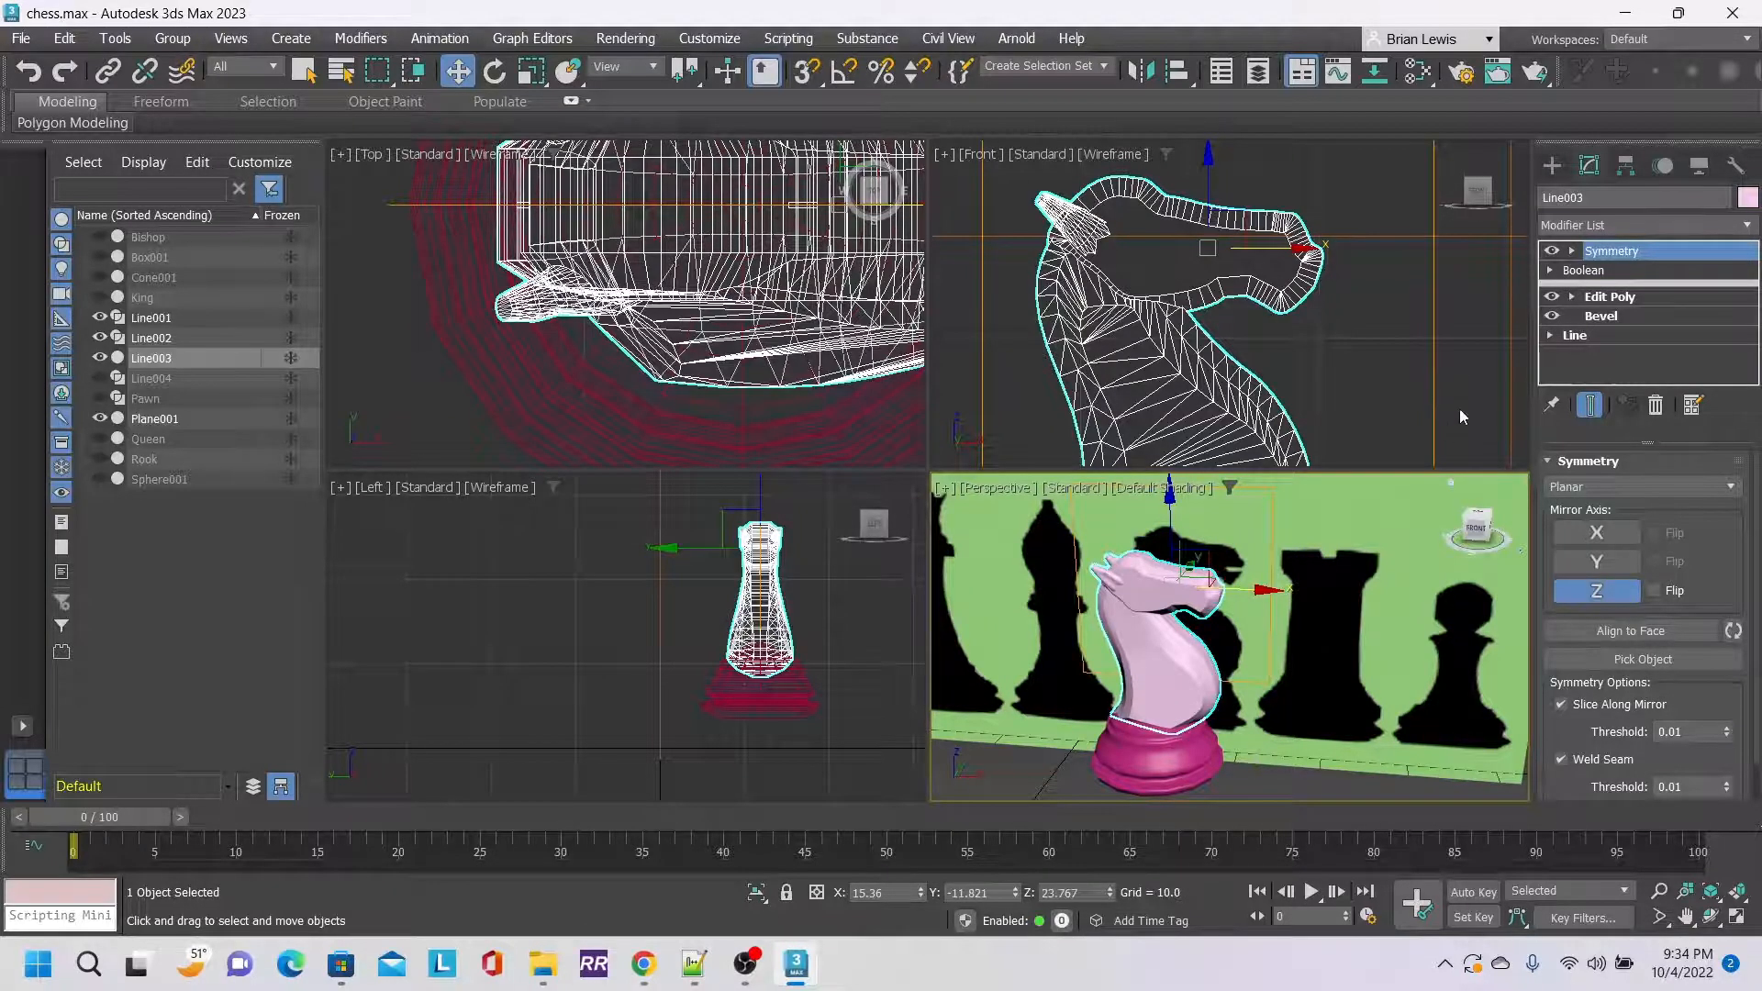
{"action": "middle_click_drag", "start_coordinate": [624, 218], "coordinate": [530, 365]}
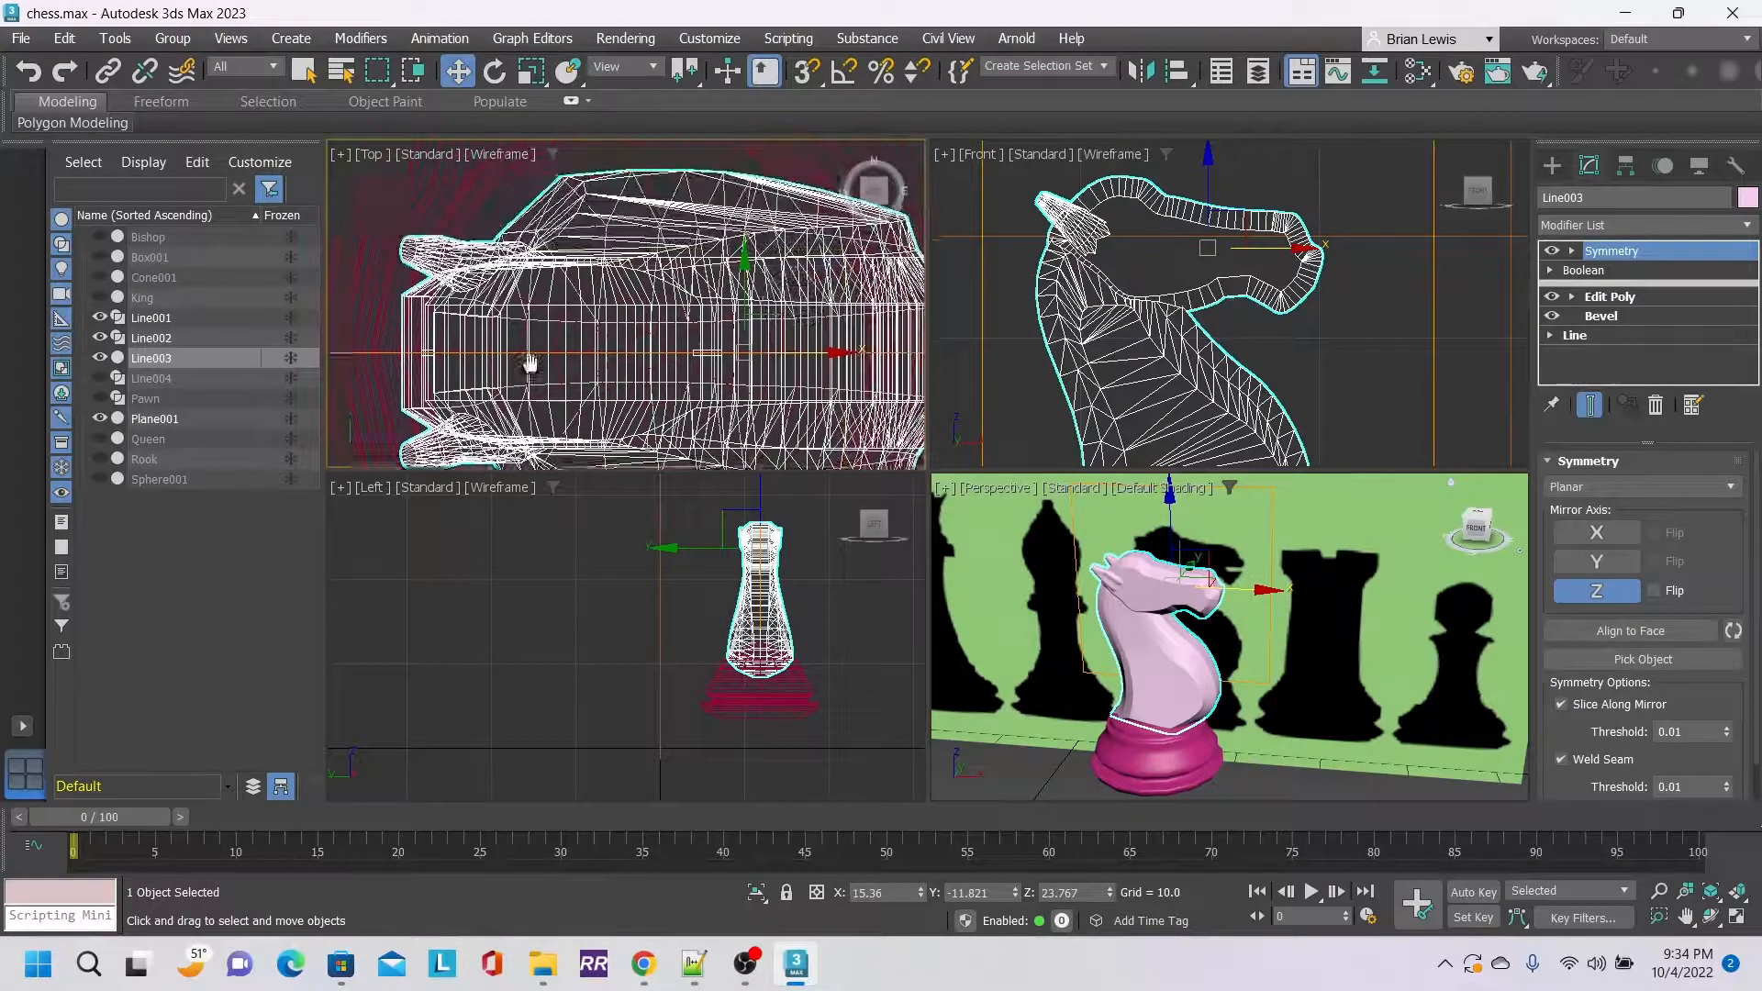
{"action": "scroll", "coordinate": [539, 370], "scroll_direction": "down", "scroll_amount": 2}
{"action": "middle_click_drag", "start_coordinate": [706, 384], "coordinate": [681, 370]}
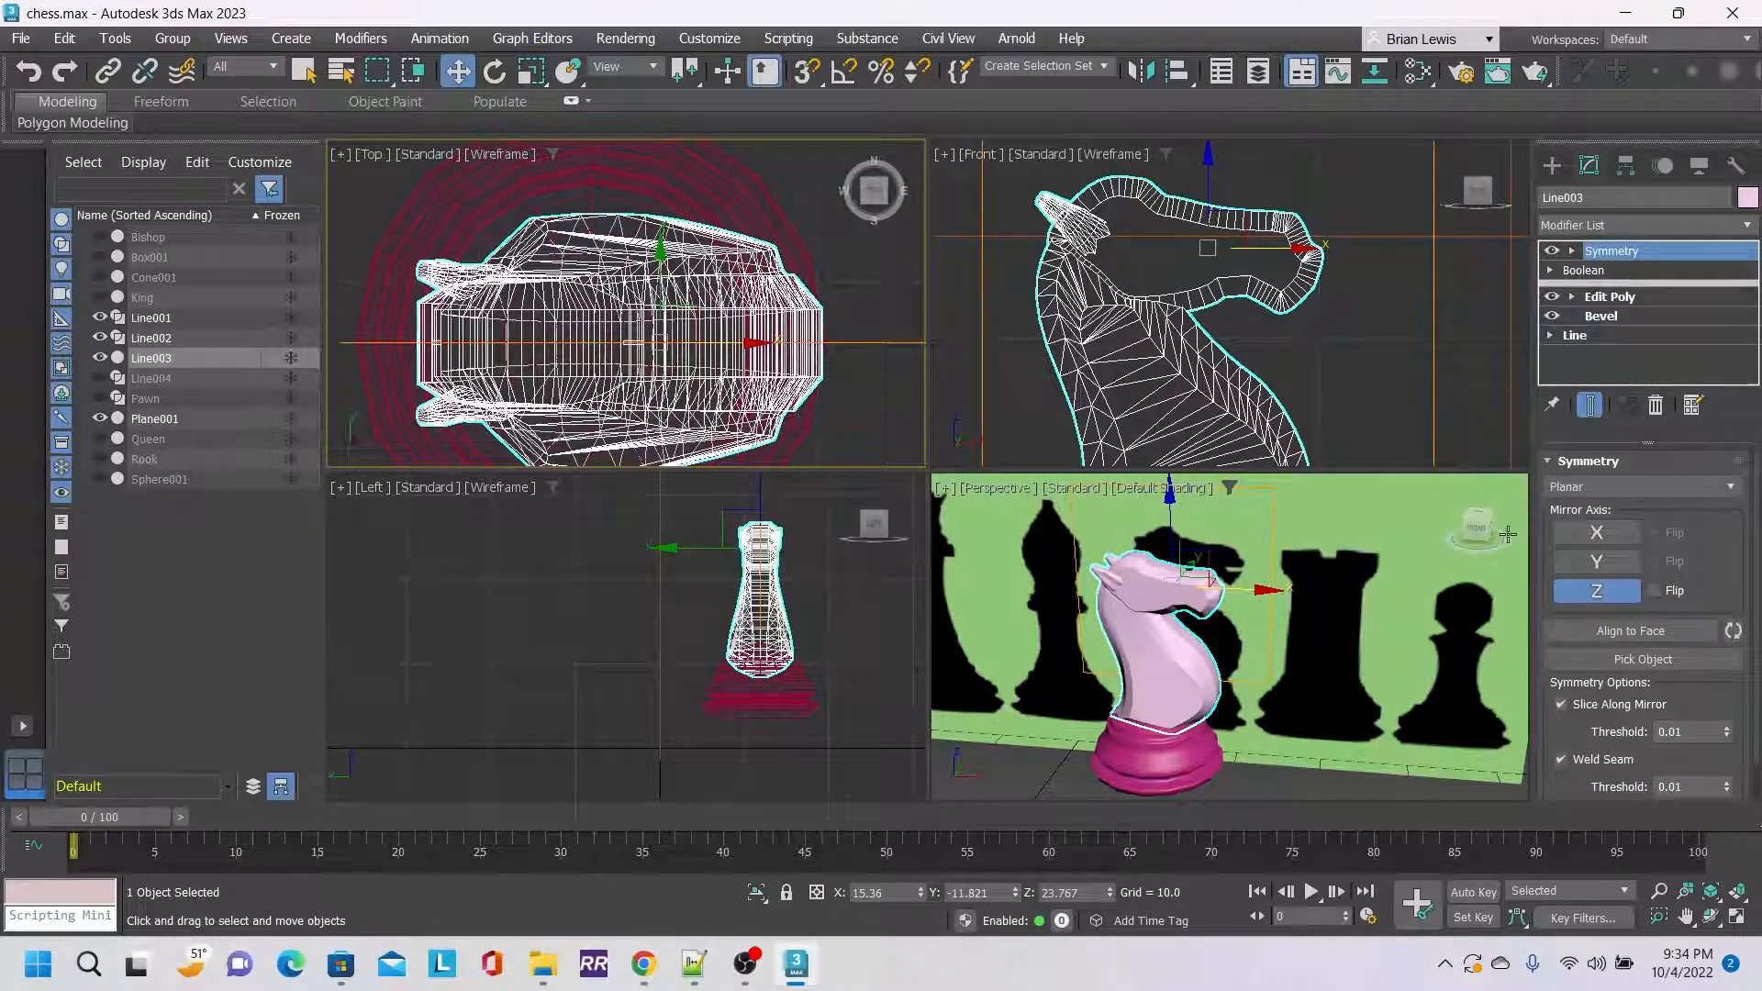
{"action": "left_click_drag", "start_coordinate": [1483, 523], "coordinate": [1160, 588]}
{"action": "middle_click_drag", "start_coordinate": [1159, 587], "coordinate": [1331, 592], "text": "alt"}
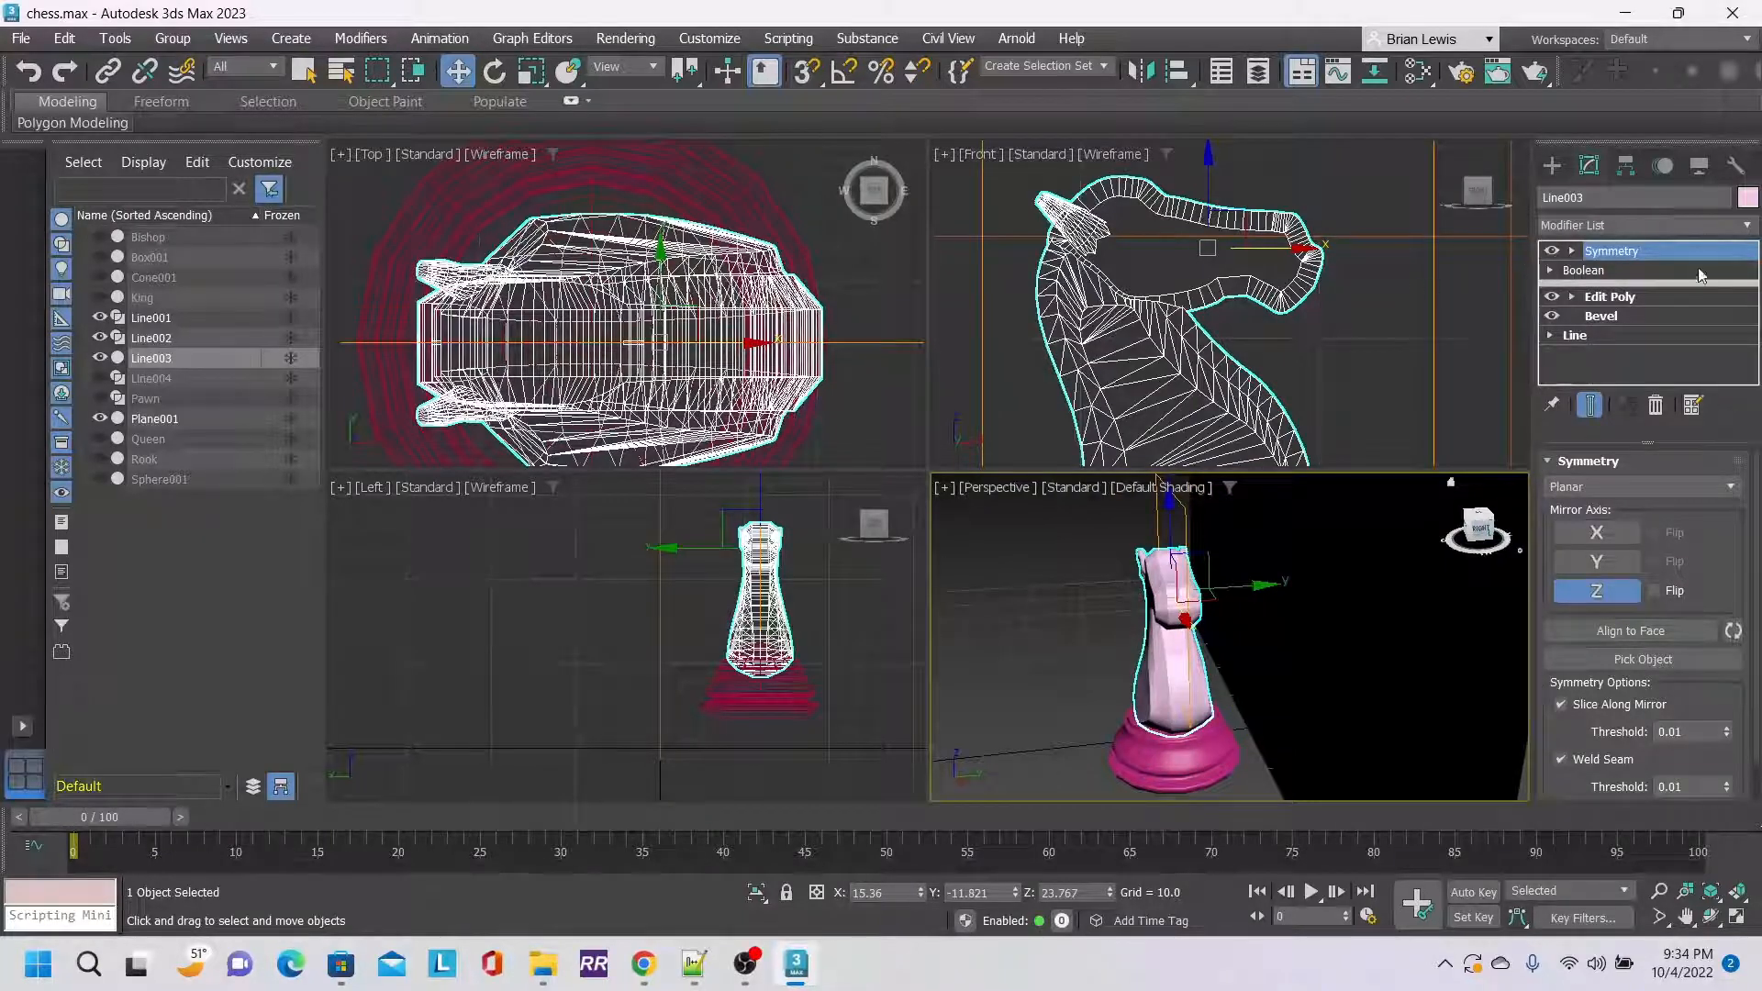
Add an Edit Poly modifier above Symmetry and select the vertices at the tip of the horse's nose.
{"action": "left_click", "coordinate": [1746, 225]}
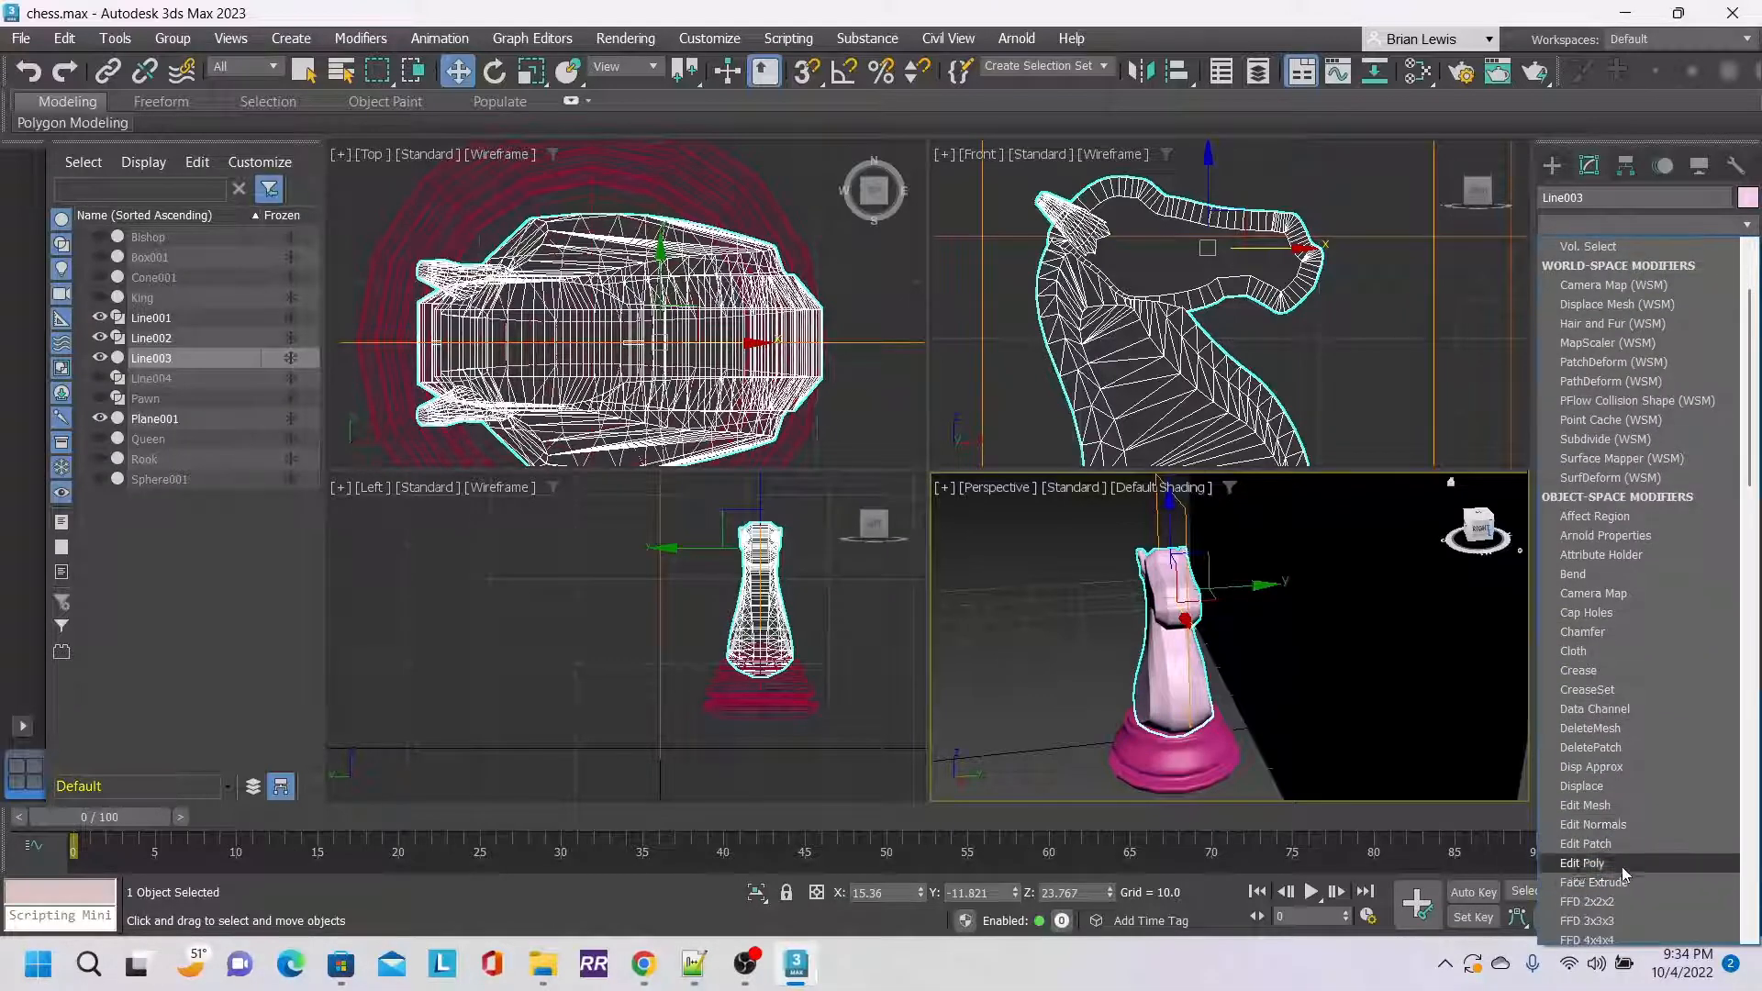
{"action": "left_click", "coordinate": [1587, 921]}
{"action": "left_click", "coordinate": [1578, 639]}
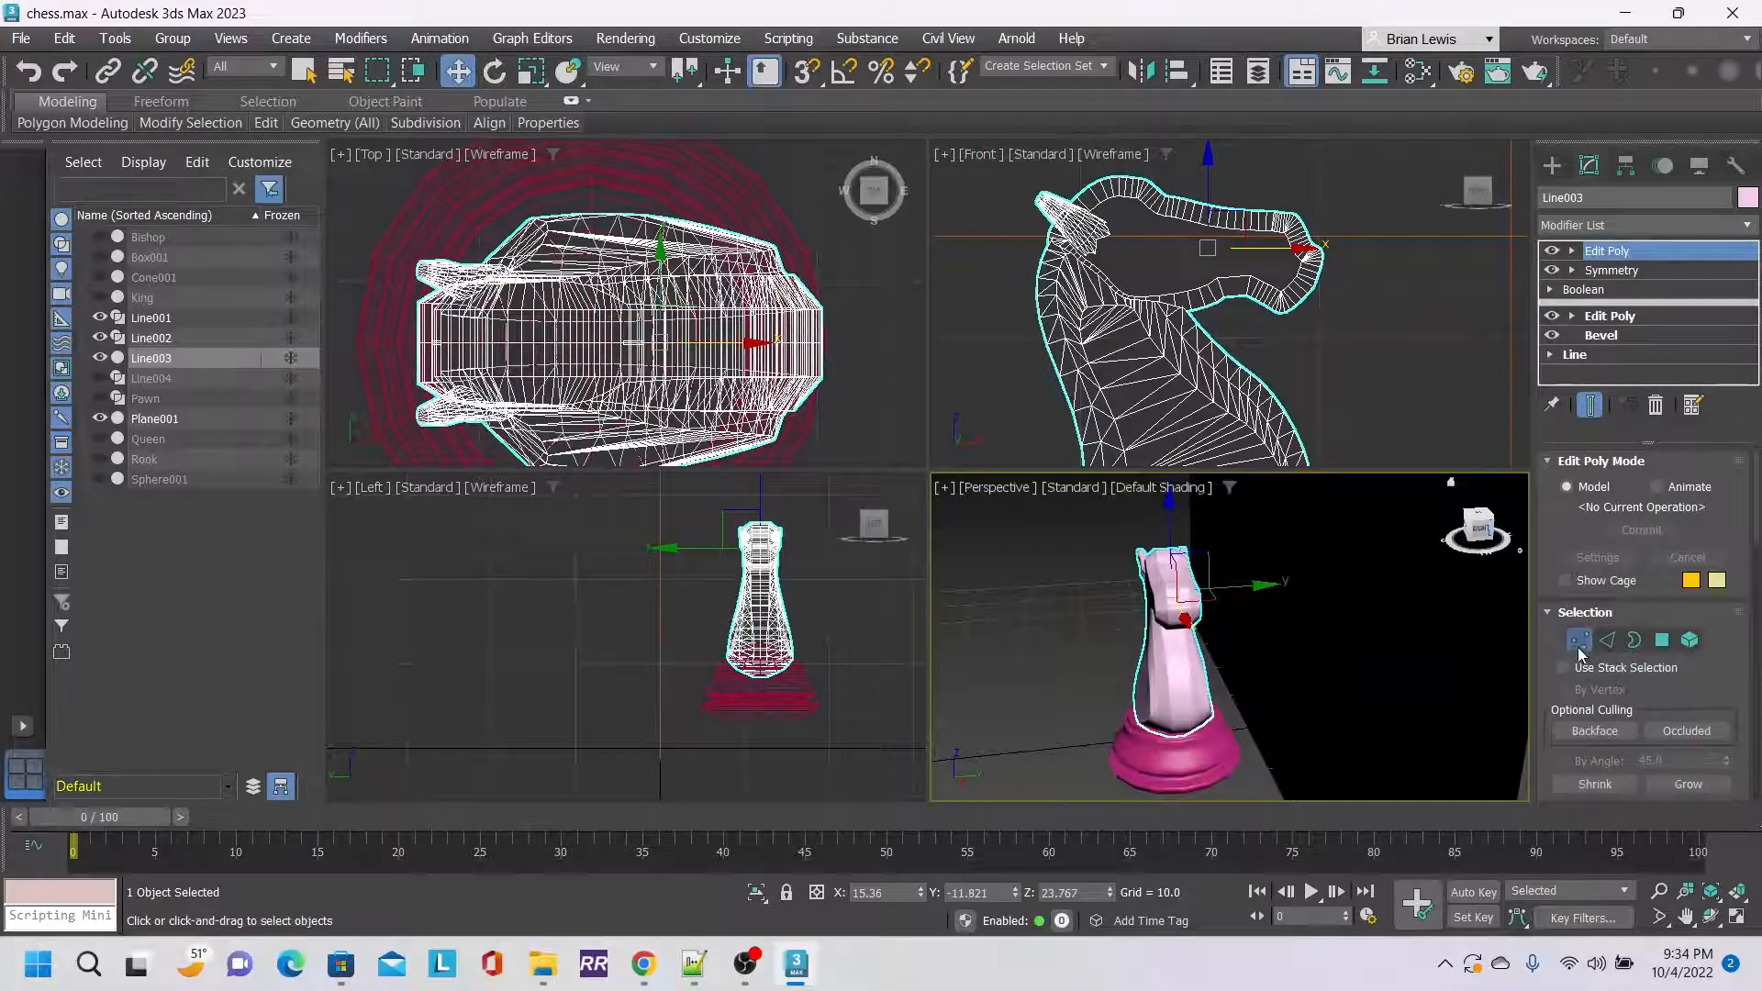
{"action": "left_click", "coordinate": [1364, 245]}
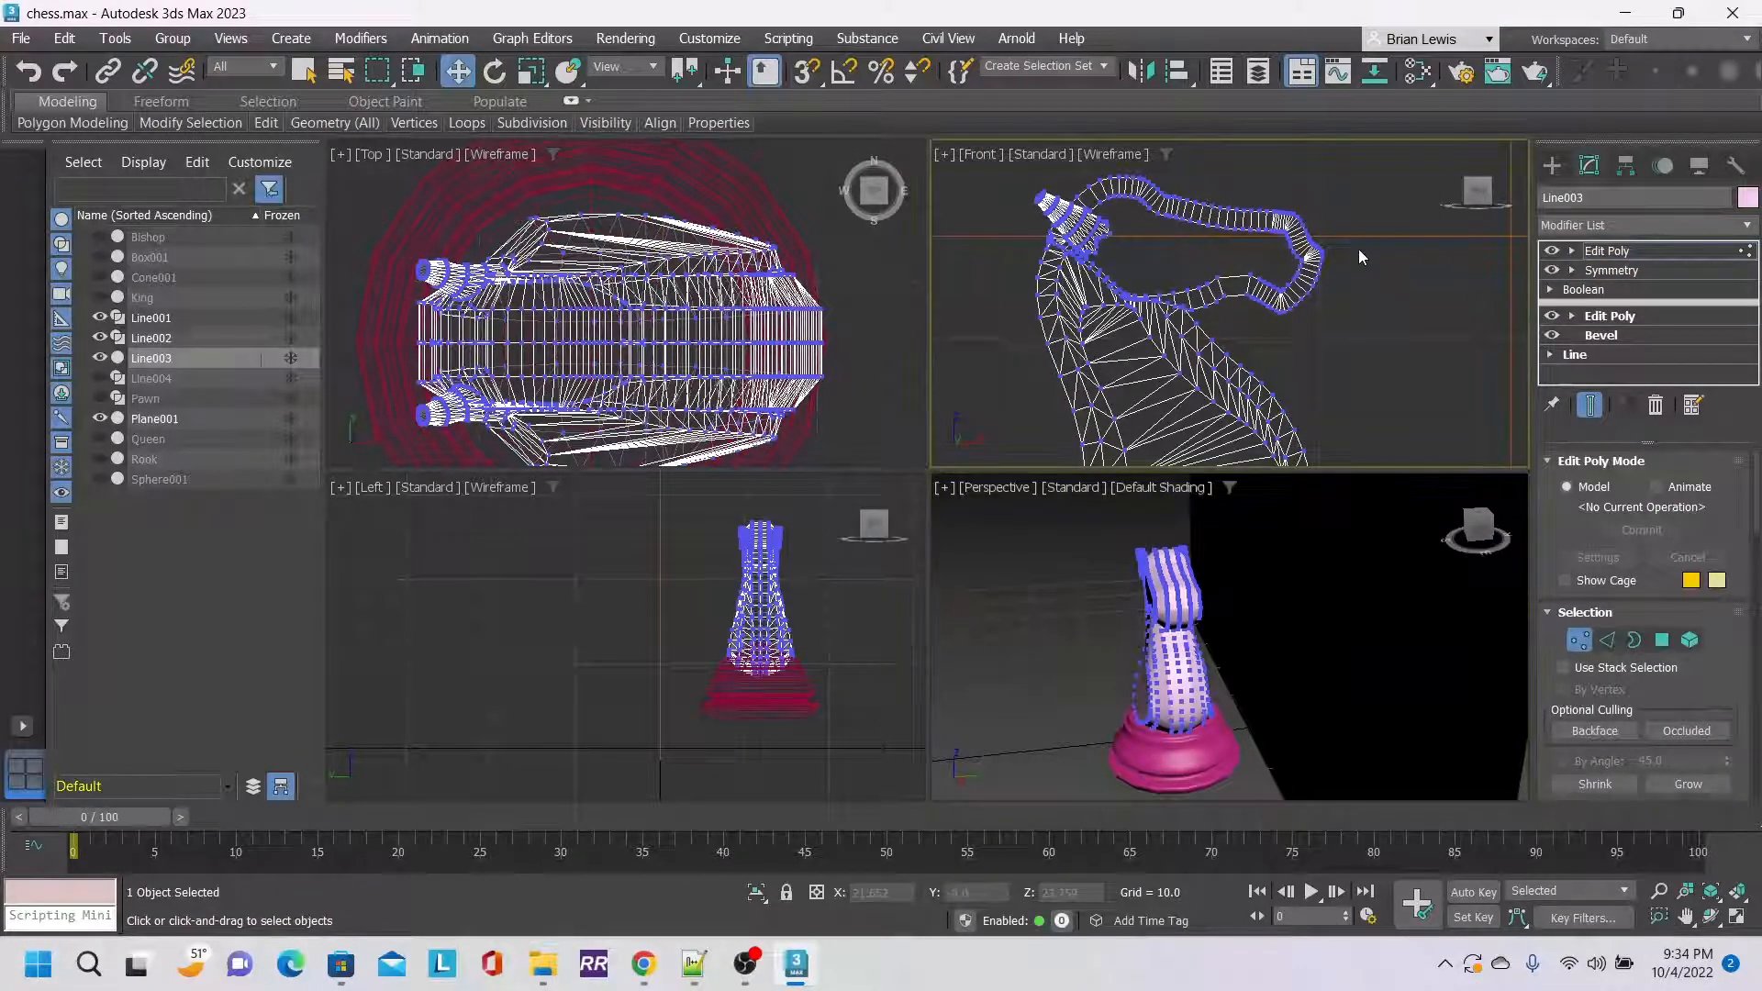
{"action": "left_click_drag", "start_coordinate": [1358, 250], "coordinate": [1295, 295]}
{"action": "scroll", "coordinate": [1303, 293], "scroll_direction": "up", "scroll_amount": 5}
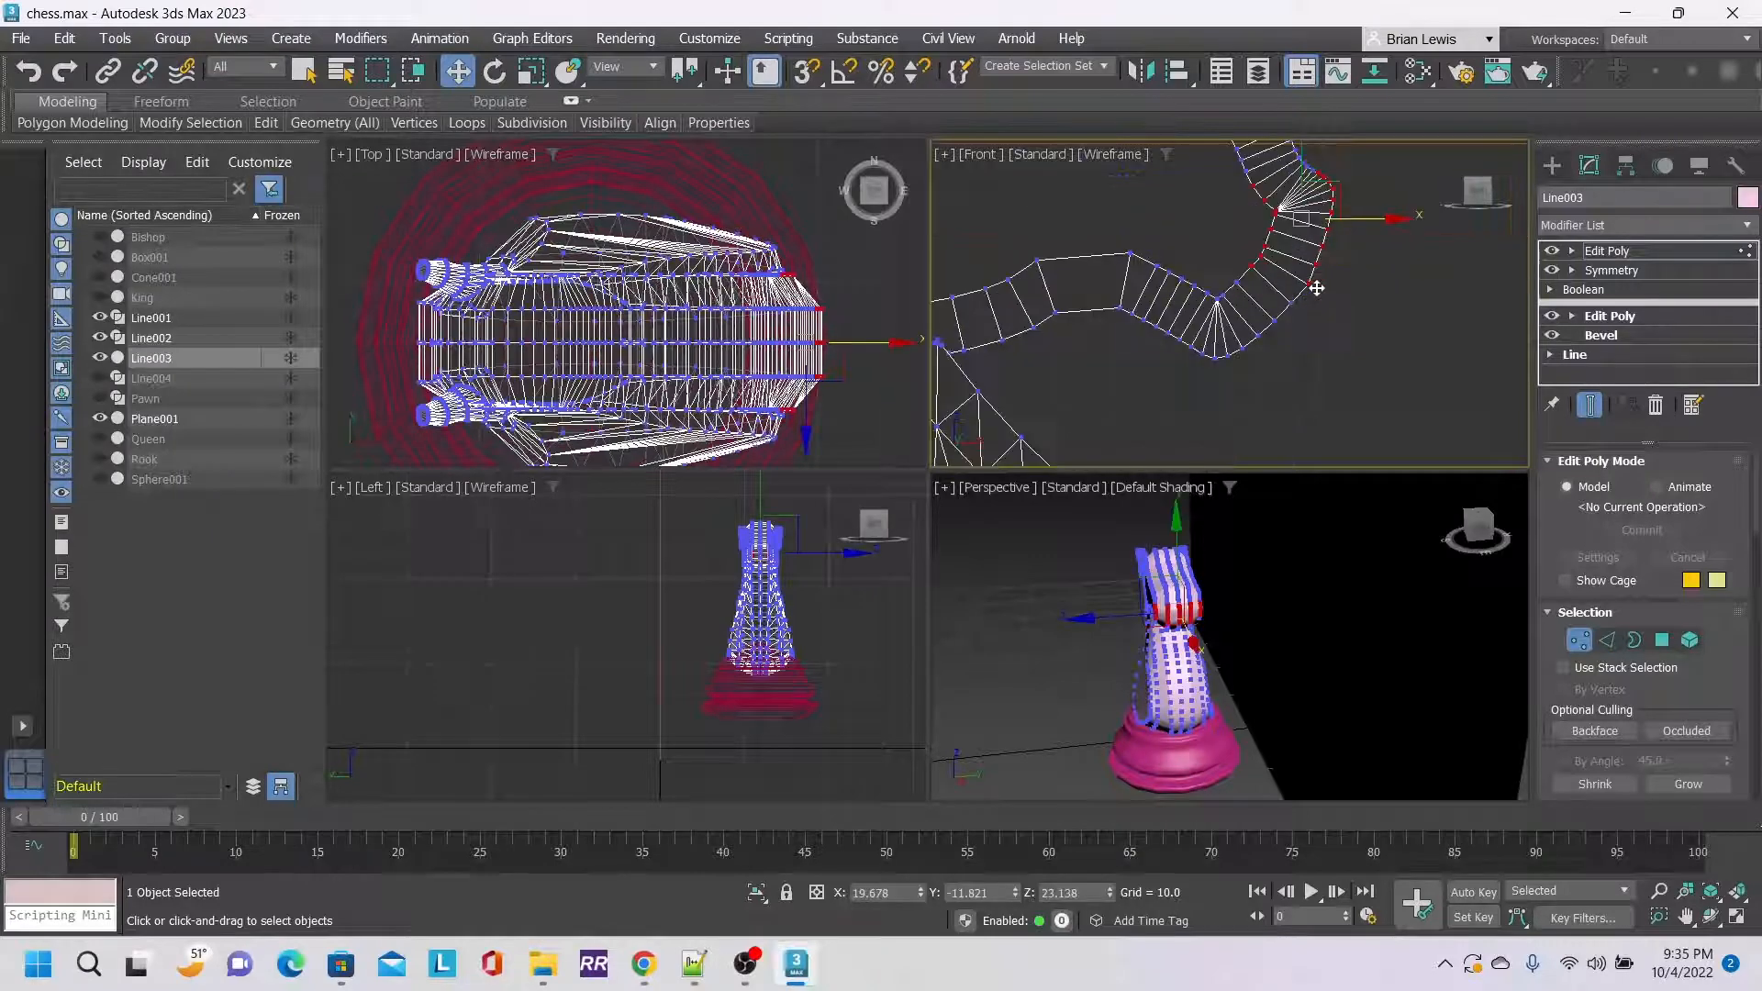
{"action": "left_click", "coordinate": [1363, 321]}
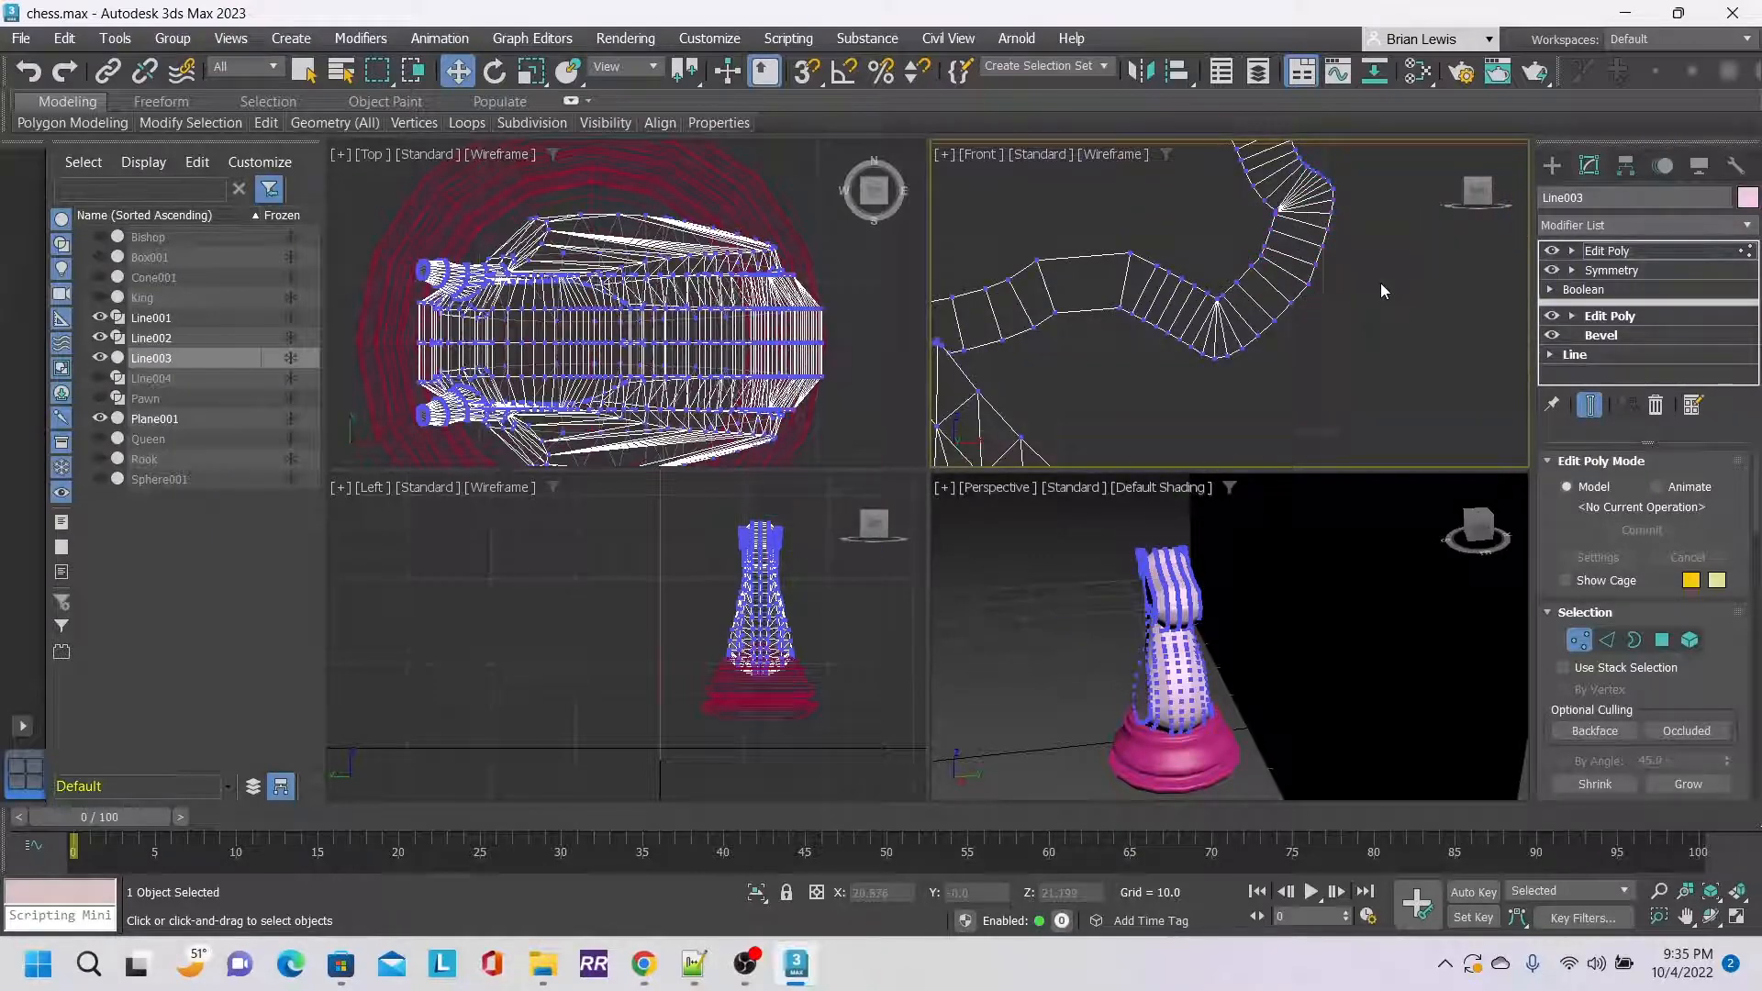
{"action": "left_click", "coordinate": [1177, 614]}
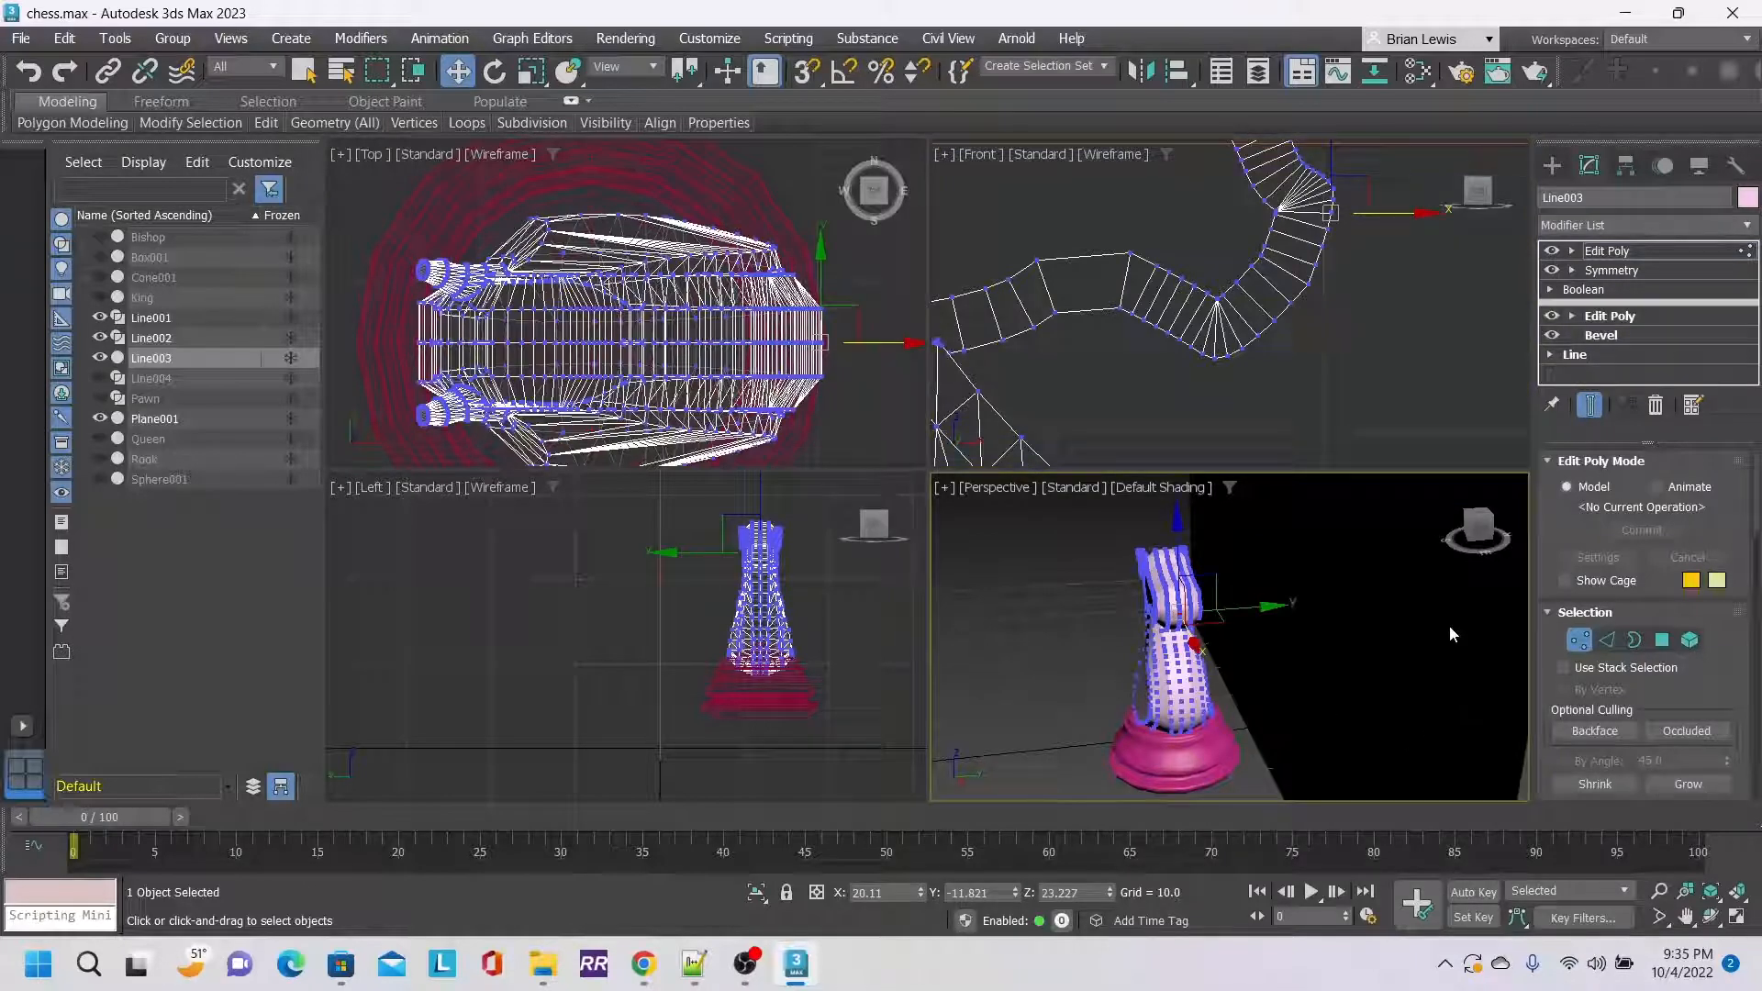
Enable soft selection for the nose vertices and set its falloff to 5.6.
{"action": "scroll", "coordinate": [1402, 297], "scroll_direction": "down", "scroll_amount": 3}
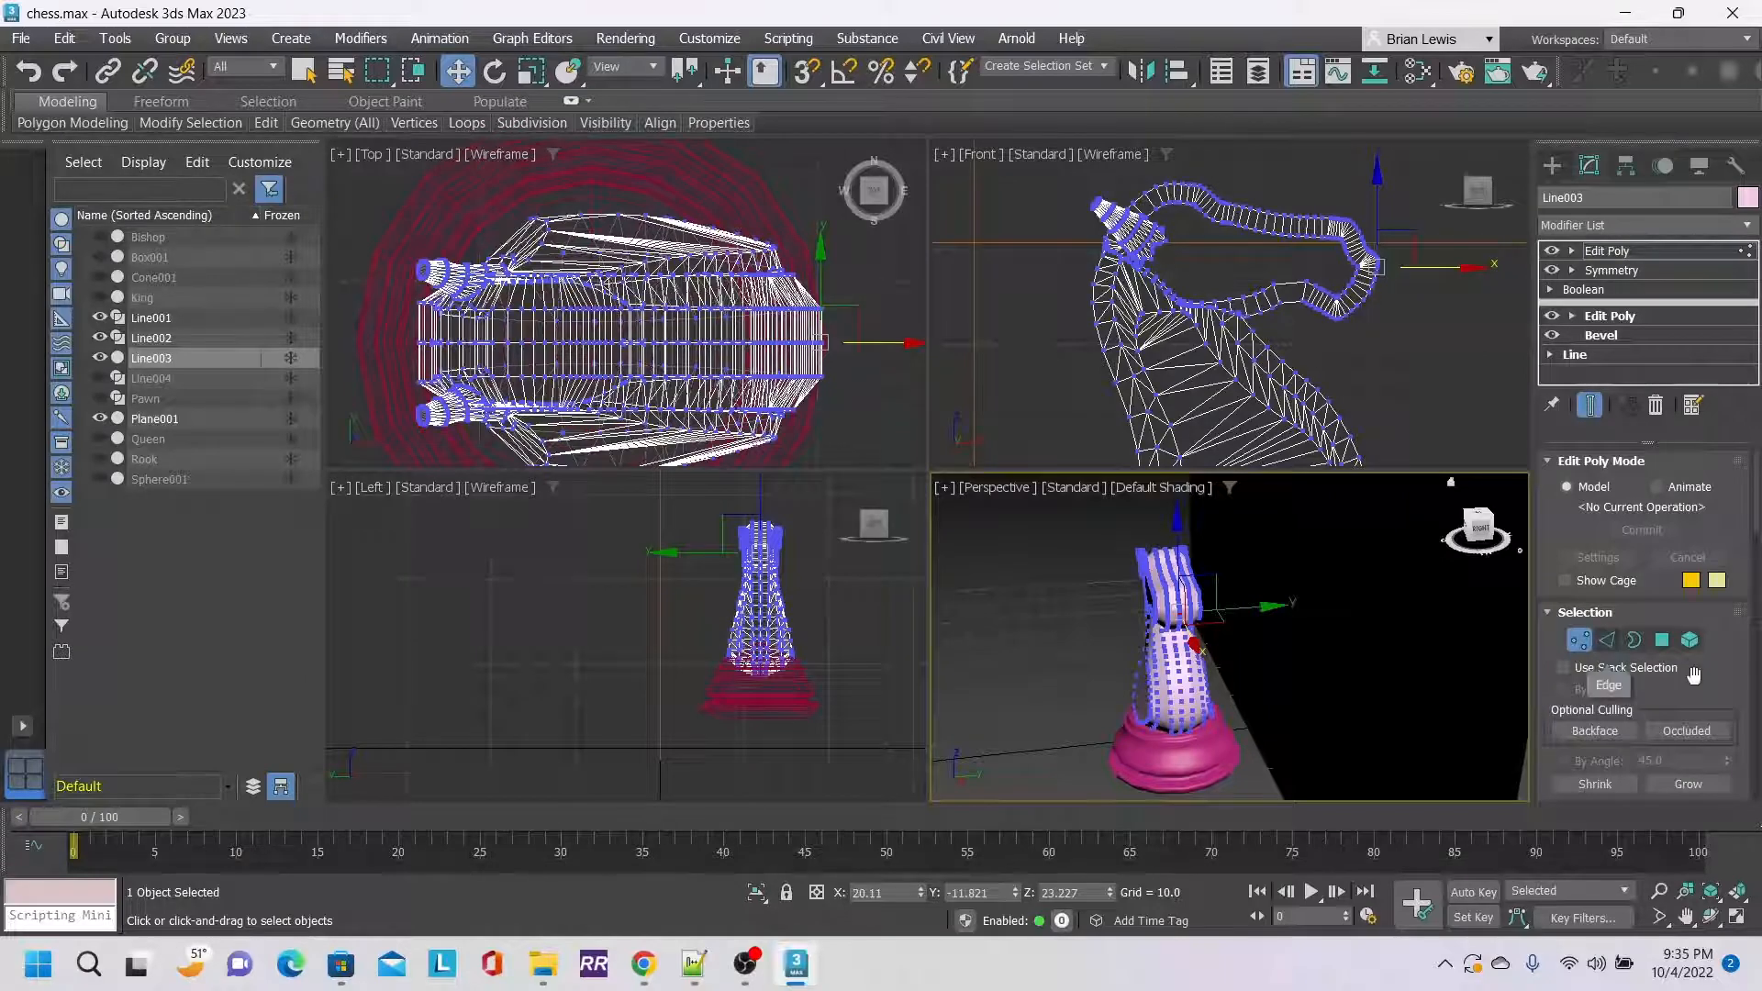
{"action": "scroll", "coordinate": [1694, 675], "scroll_direction": "down", "scroll_amount": 10}
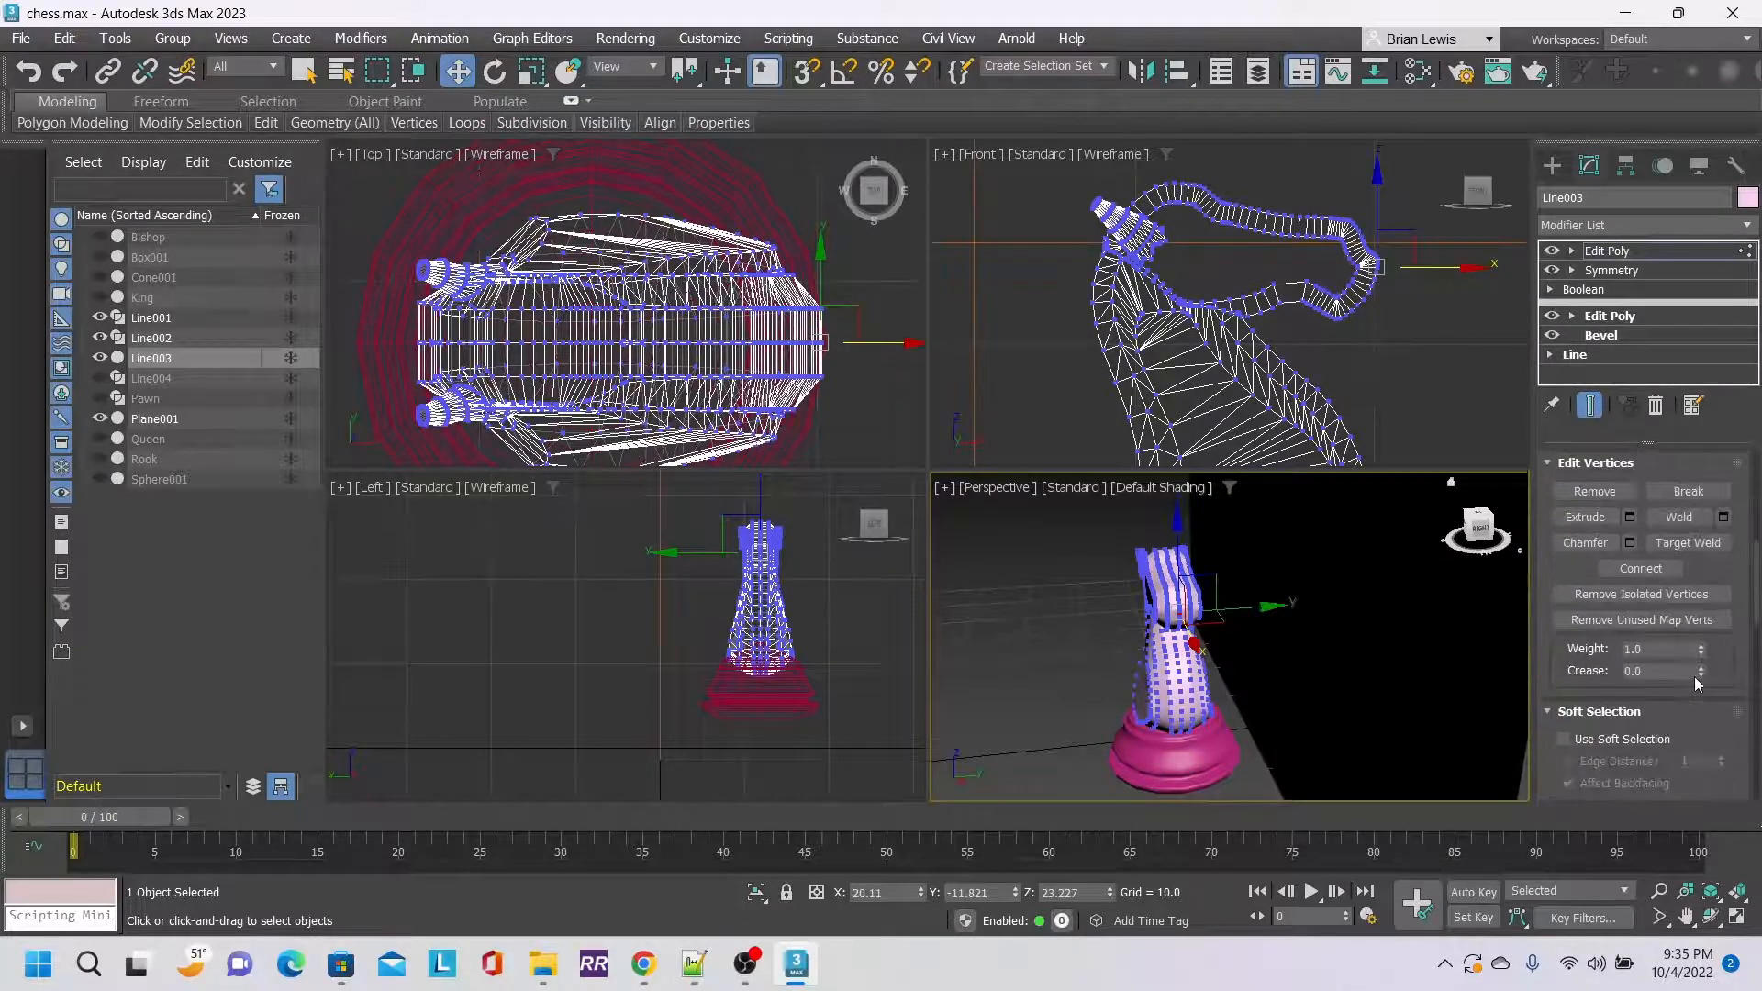
{"action": "scroll", "coordinate": [1694, 675], "scroll_direction": "down", "scroll_amount": 2}
{"action": "left_click", "coordinate": [1562, 683]}
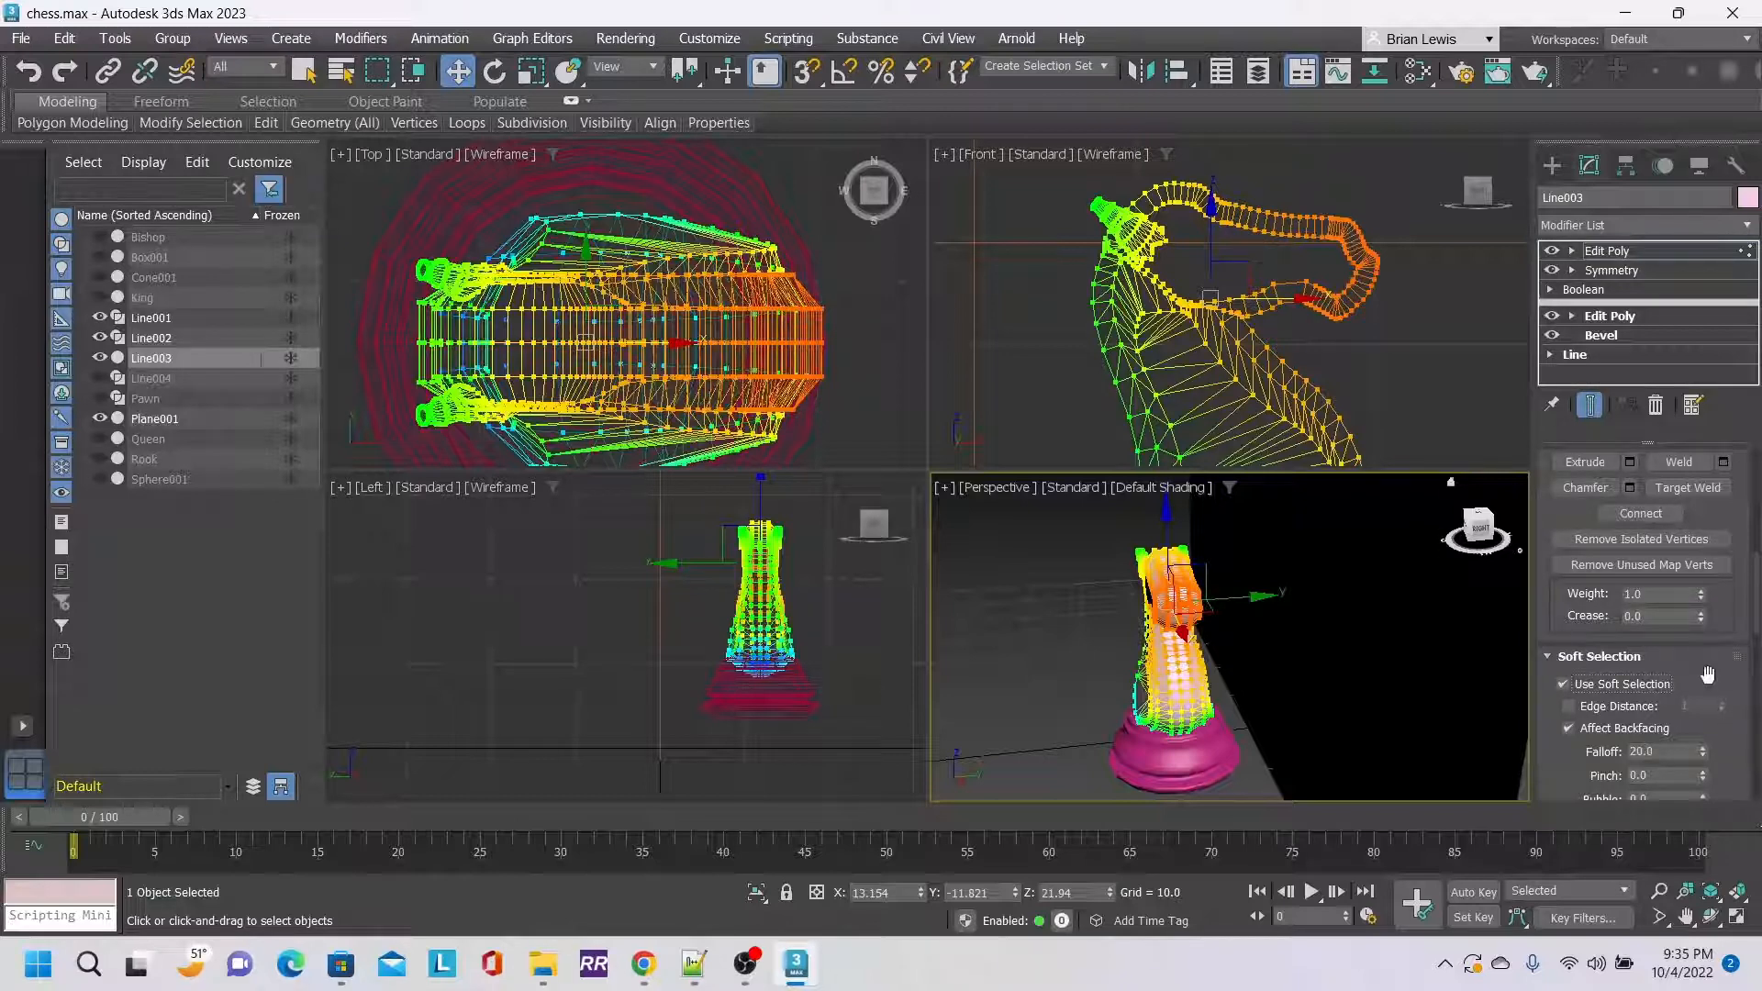
{"action": "scroll", "coordinate": [1705, 675], "scroll_direction": "down", "scroll_amount": 2}
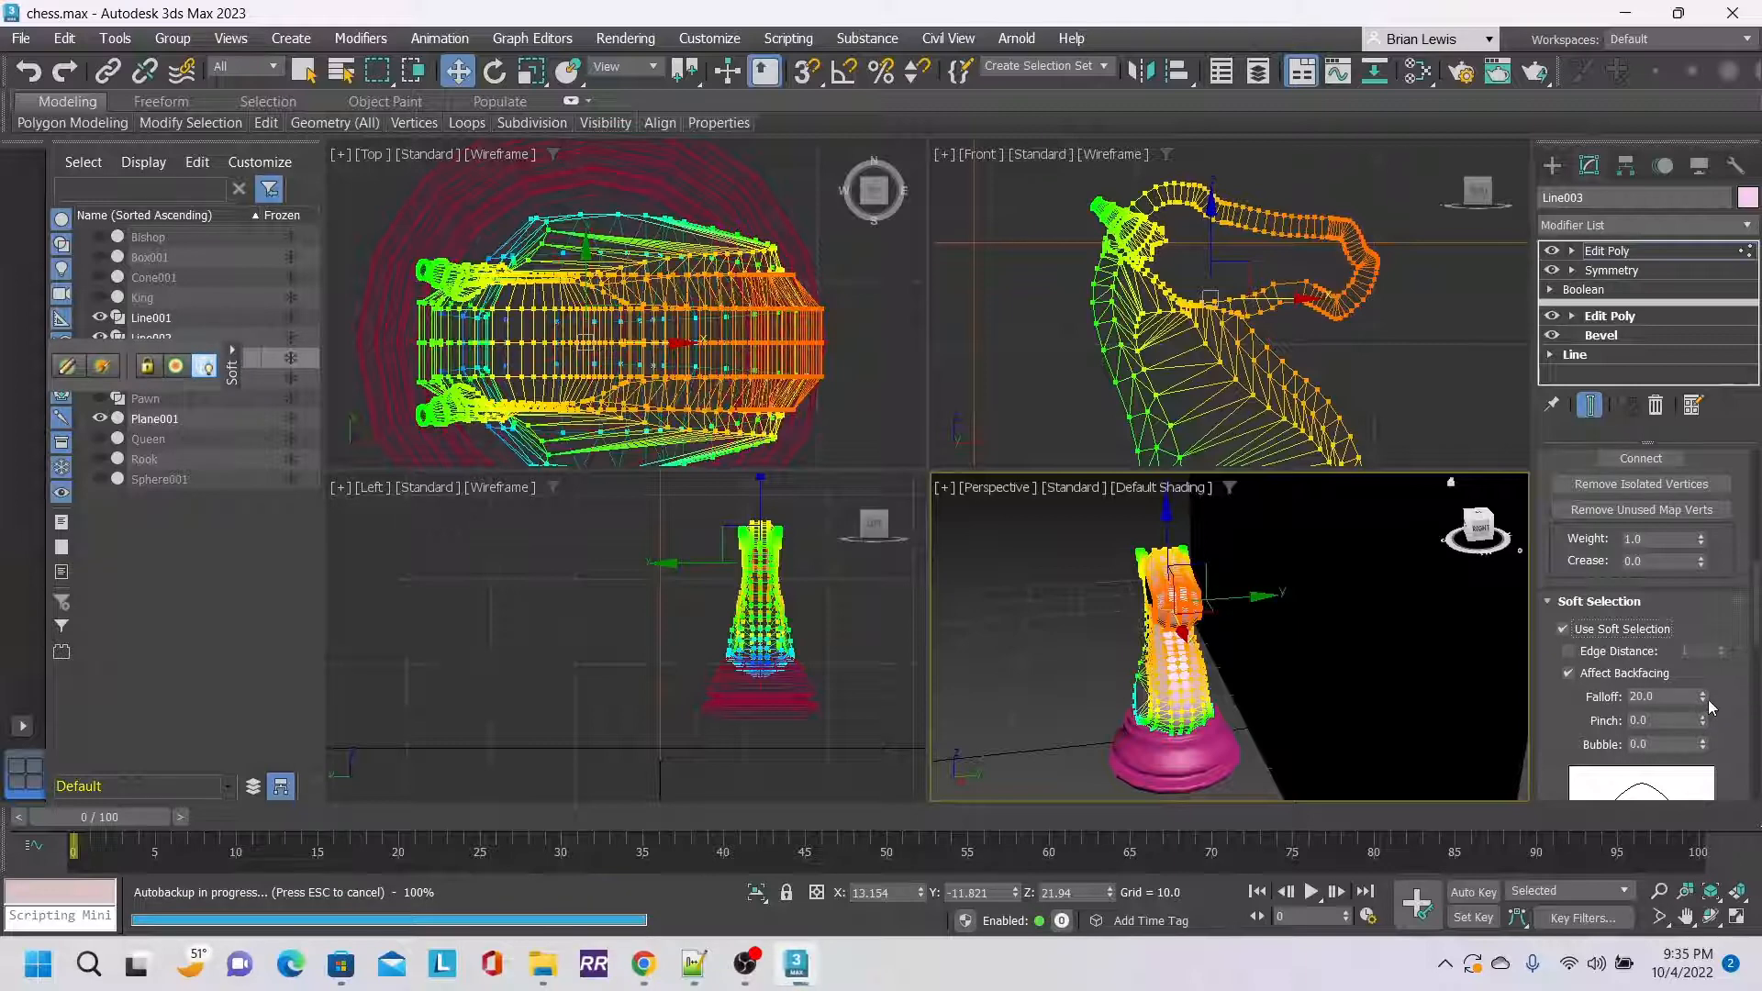
{"action": "left_click_drag", "start_coordinate": [1705, 700], "coordinate": [1725, 766]}
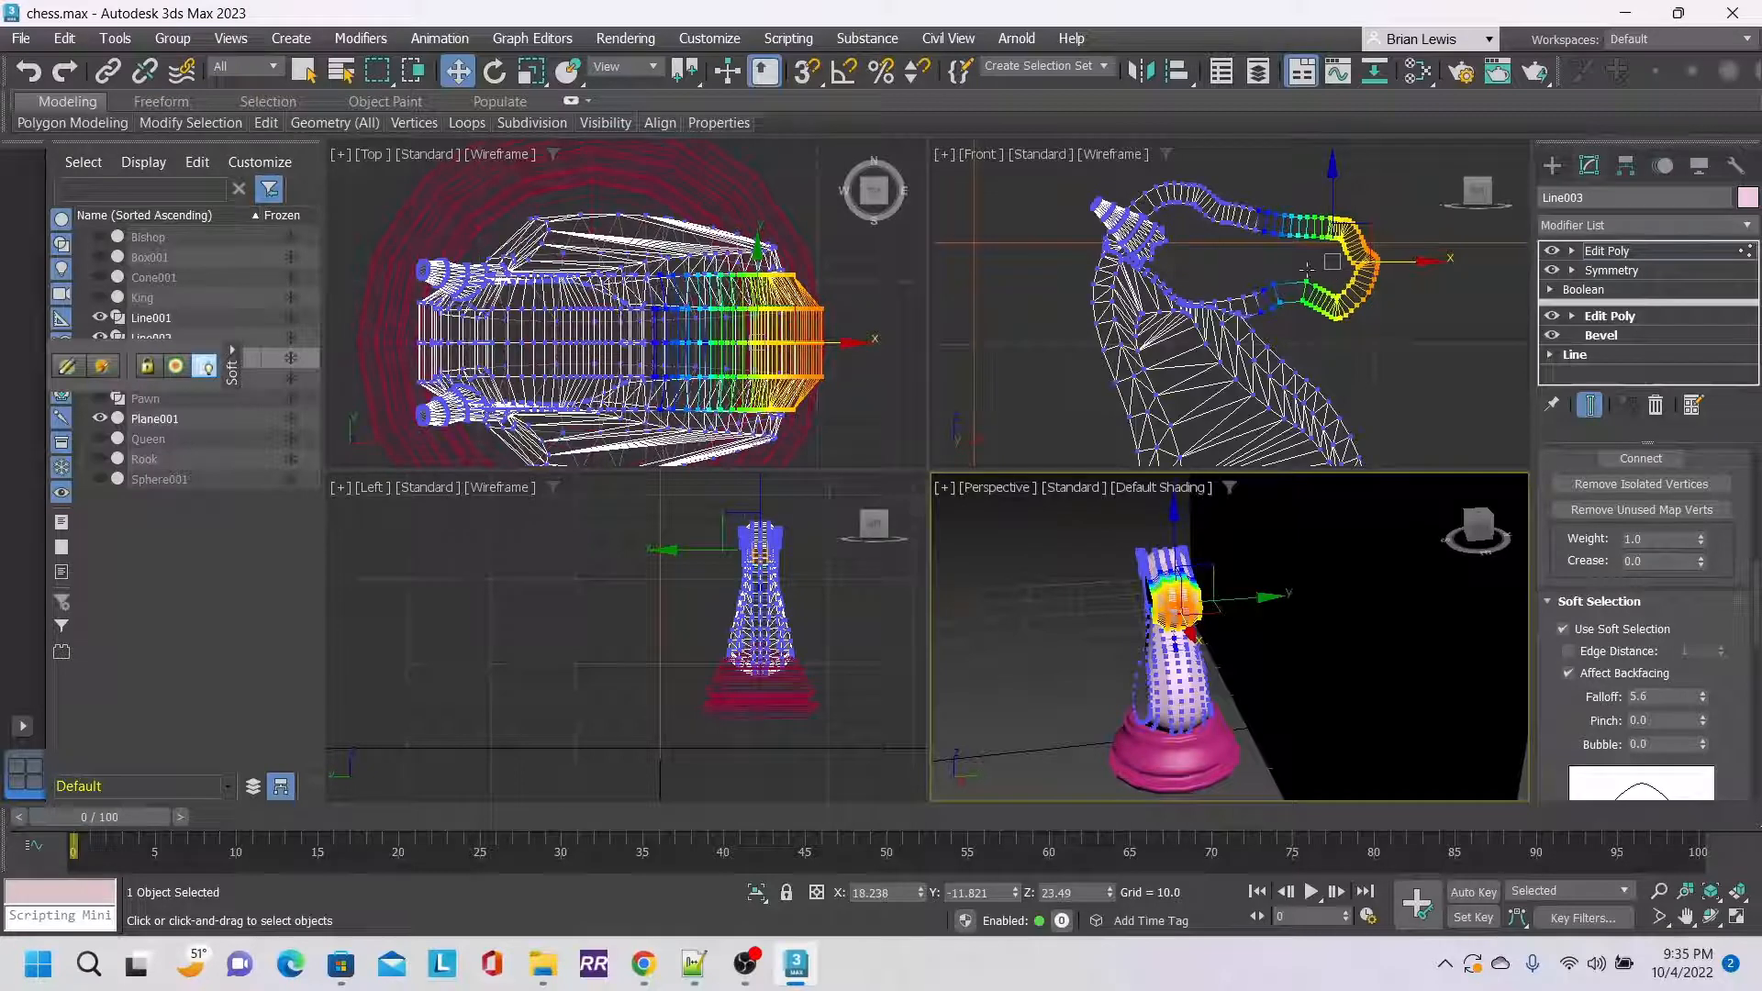
Scale the soft-selected nose vertices inward across the head's width to taper the muzzle, and leave vertex editing.
{"action": "left_click", "coordinate": [532, 71]}
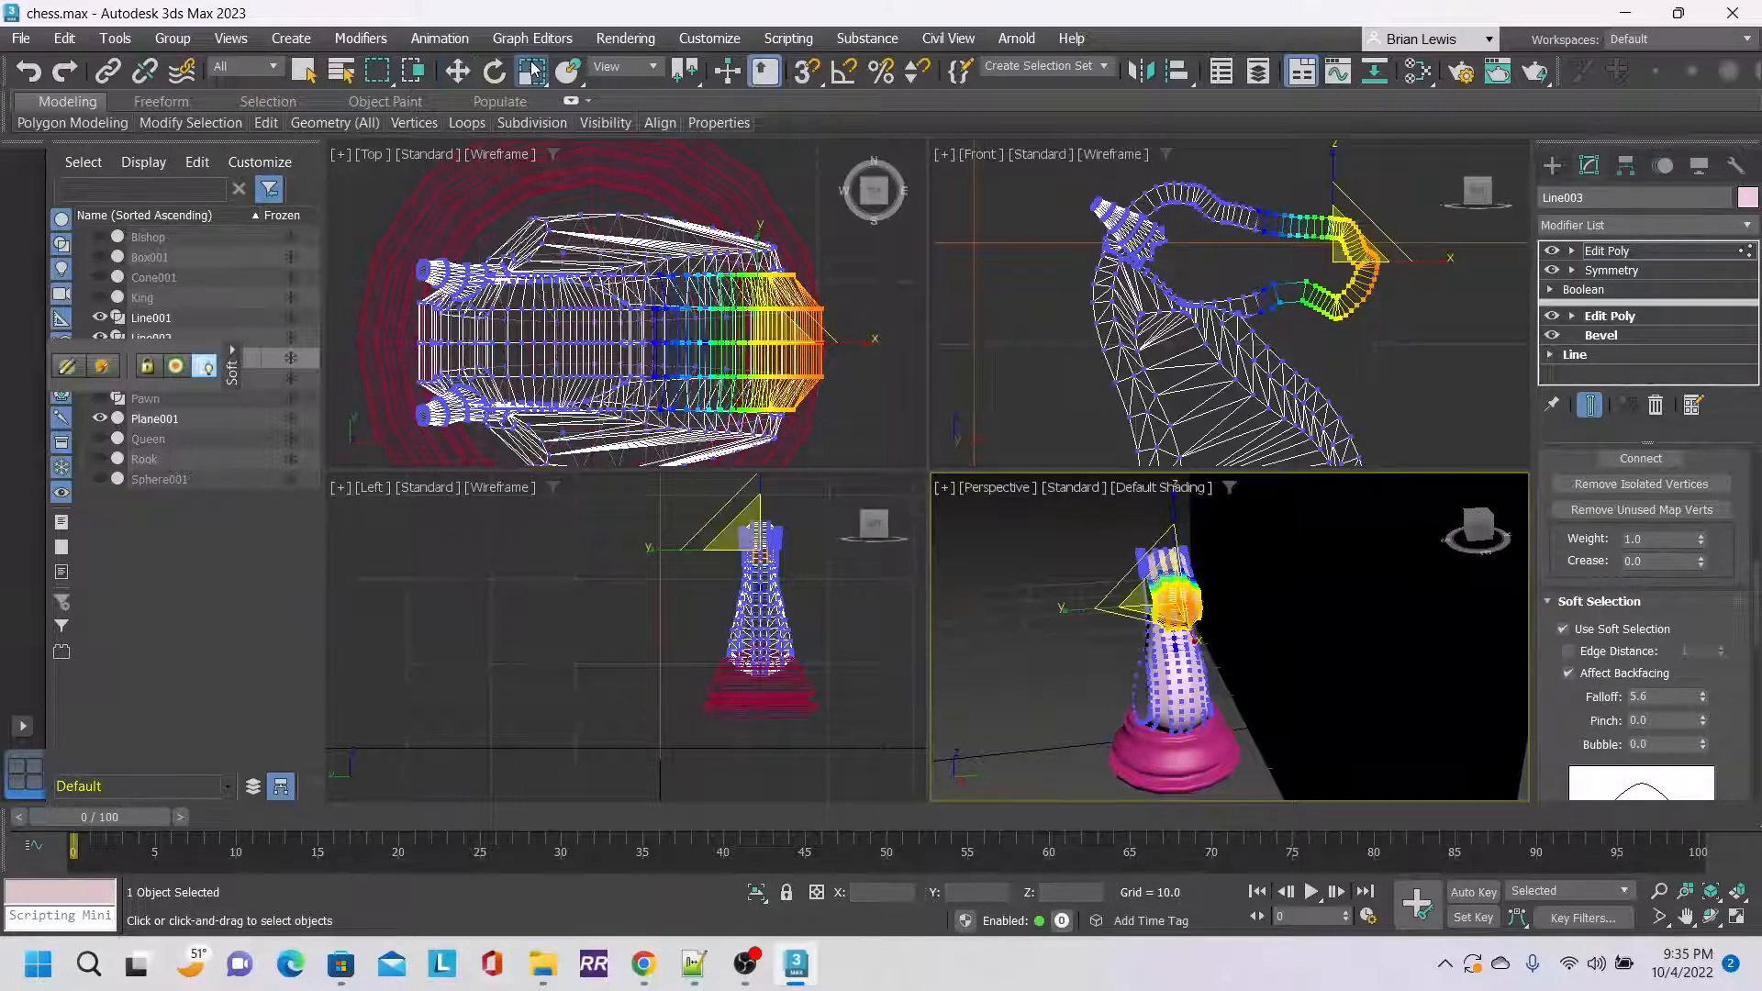
{"action": "scroll", "coordinate": [808, 266], "scroll_direction": "up", "scroll_amount": 5}
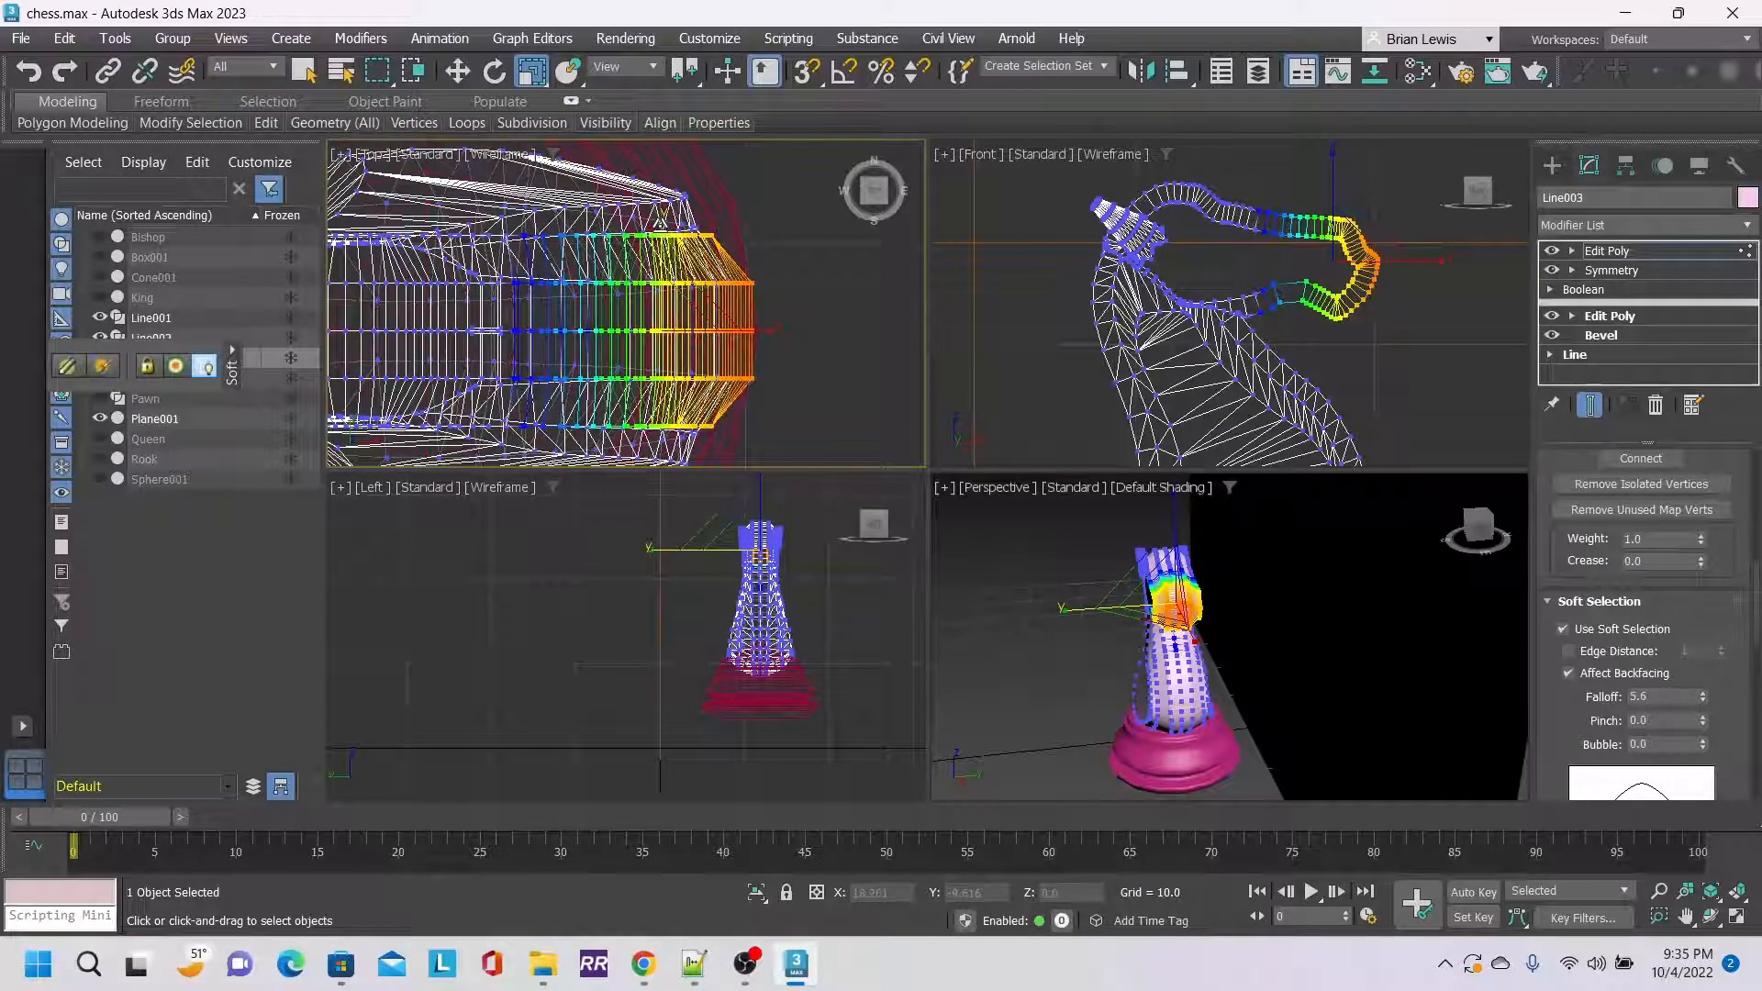
{"action": "left_click_drag", "start_coordinate": [660, 221], "coordinate": [668, 296]}
{"action": "scroll", "coordinate": [1601, 557], "scroll_direction": "up", "scroll_amount": 5}
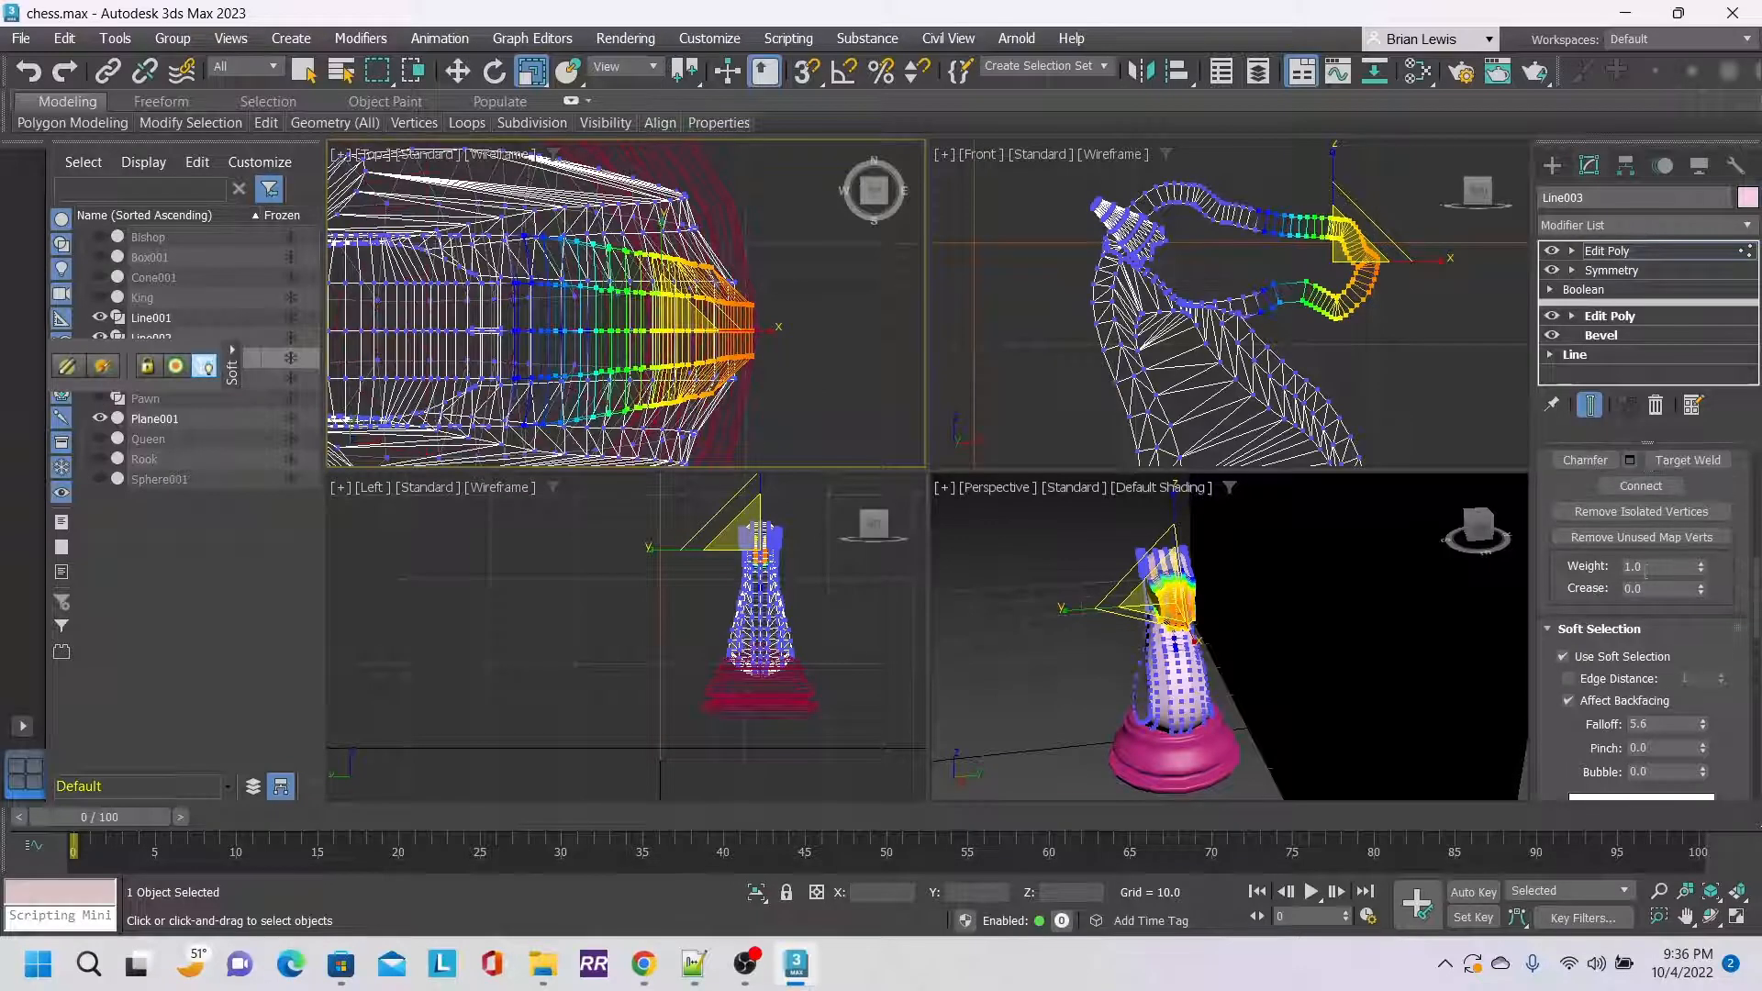
{"action": "scroll", "coordinate": [1622, 532], "scroll_direction": "up", "scroll_amount": 4}
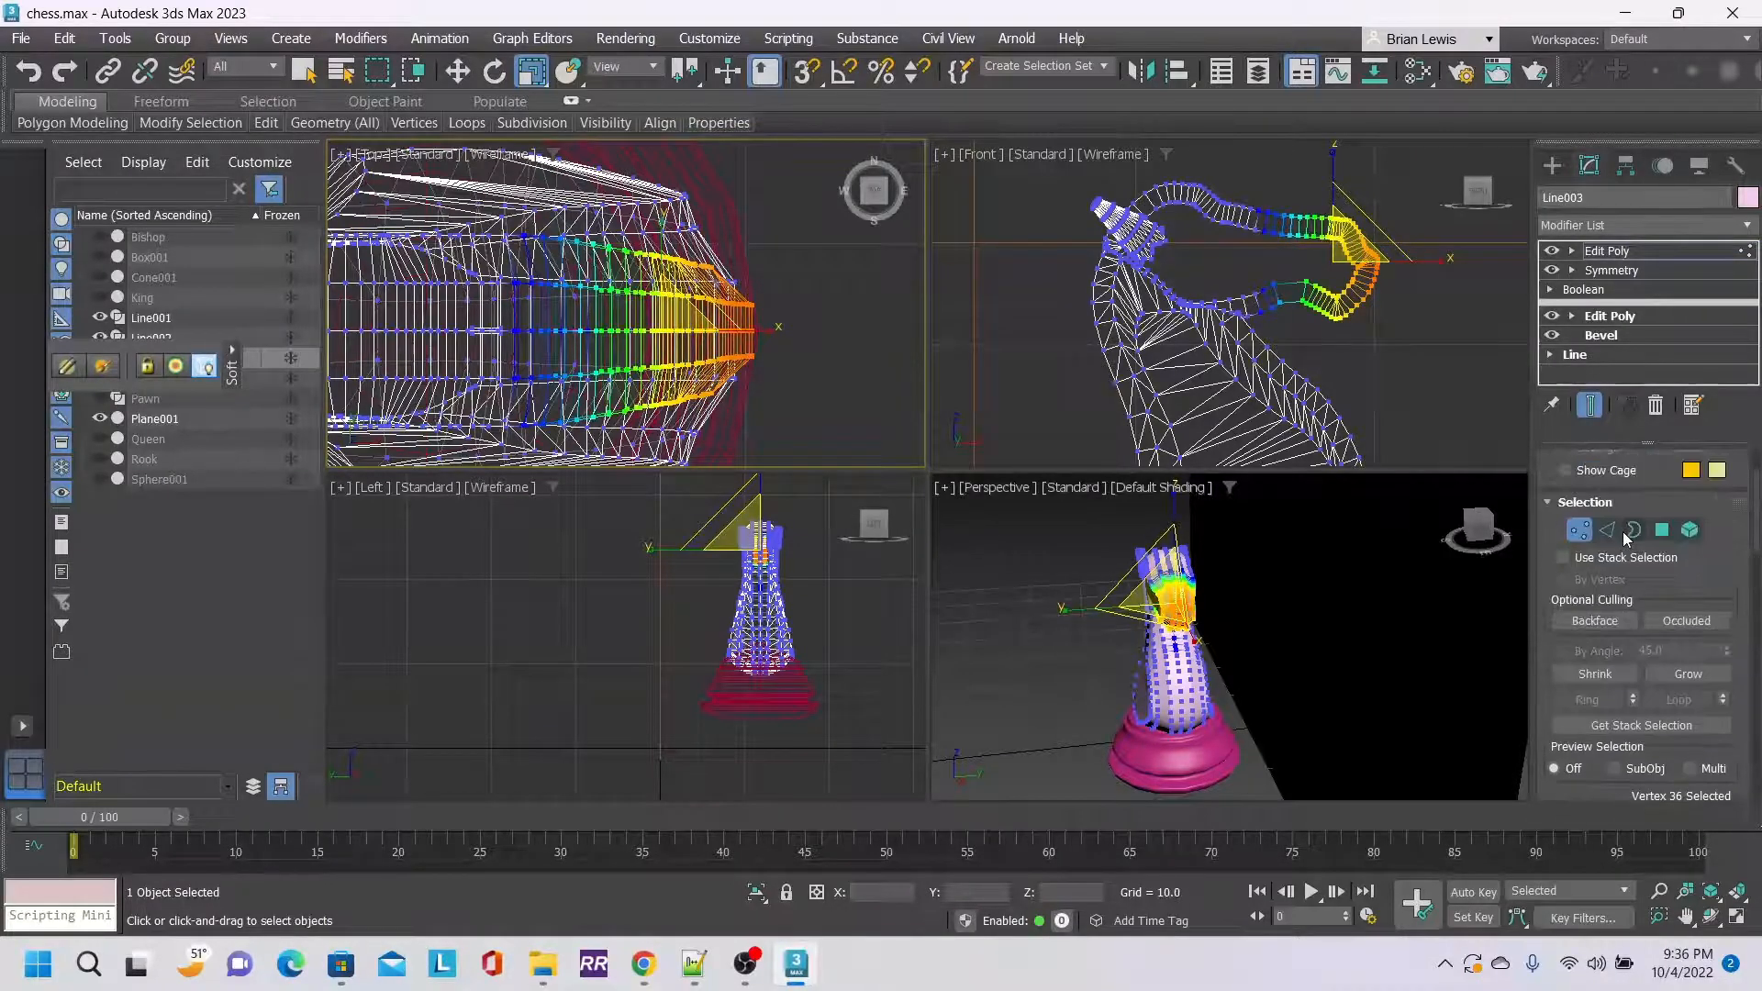
{"action": "left_click", "coordinate": [1578, 639]}
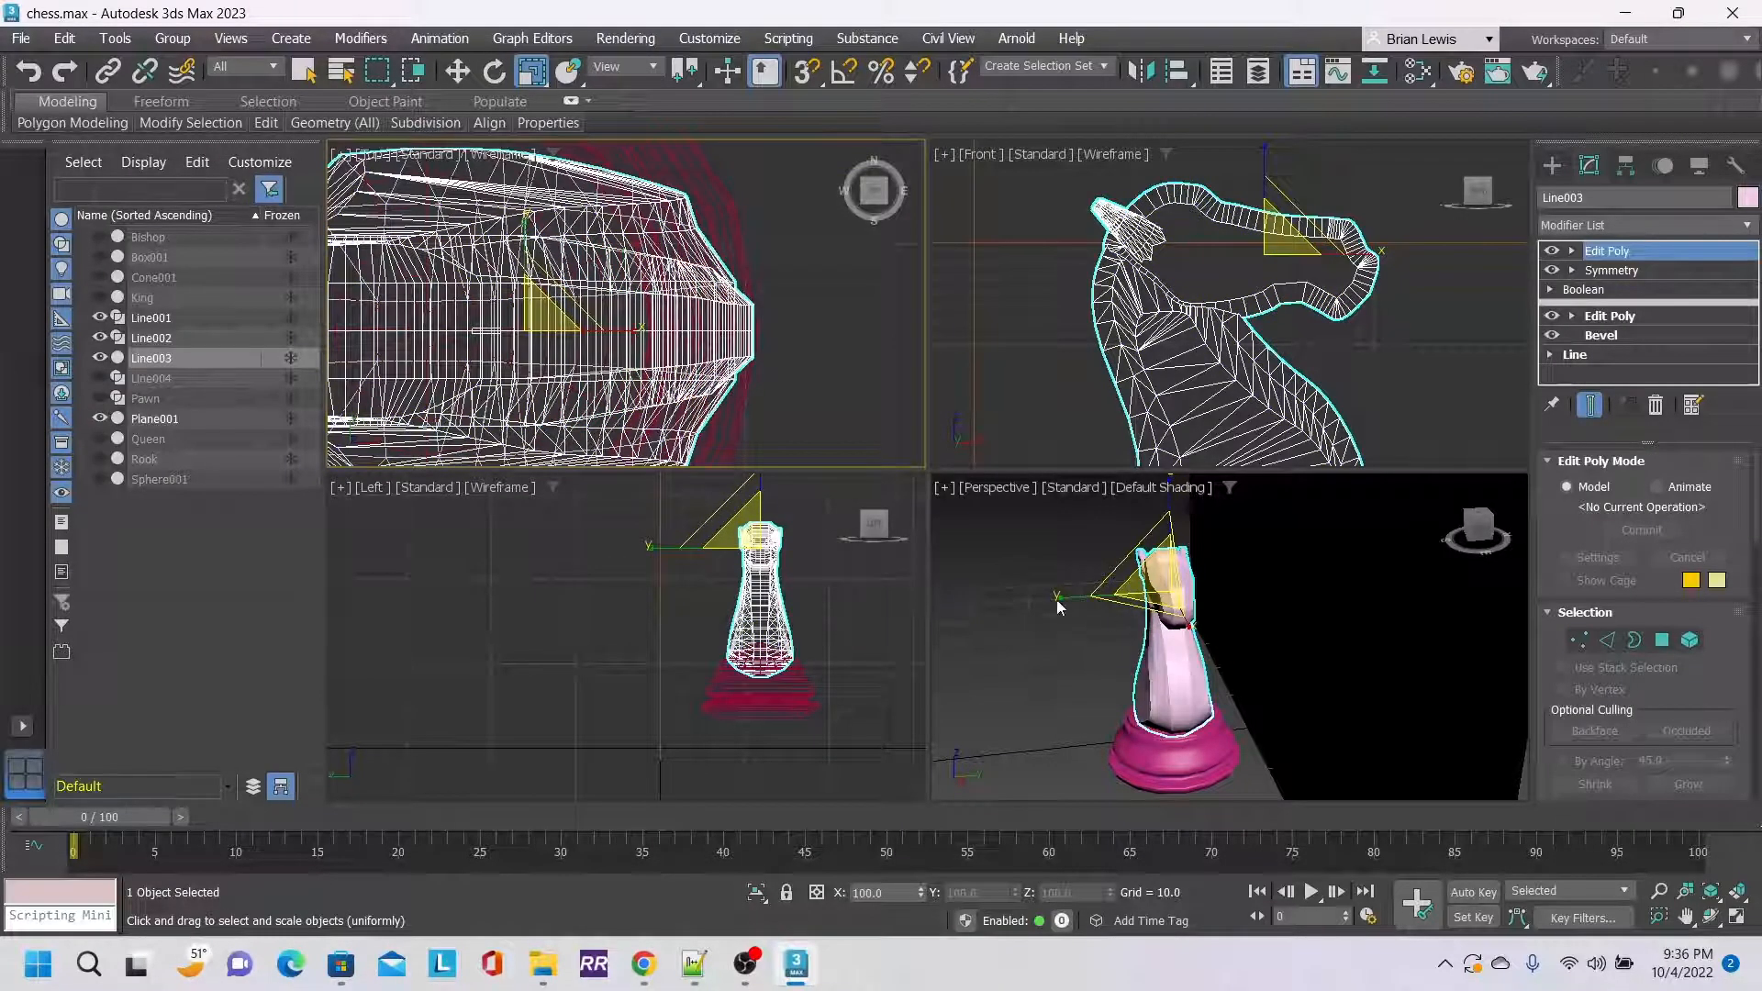
Select the large flat polygon on the side of the horse's head at polygon level.
{"action": "right_click", "coordinate": [1519, 629]}
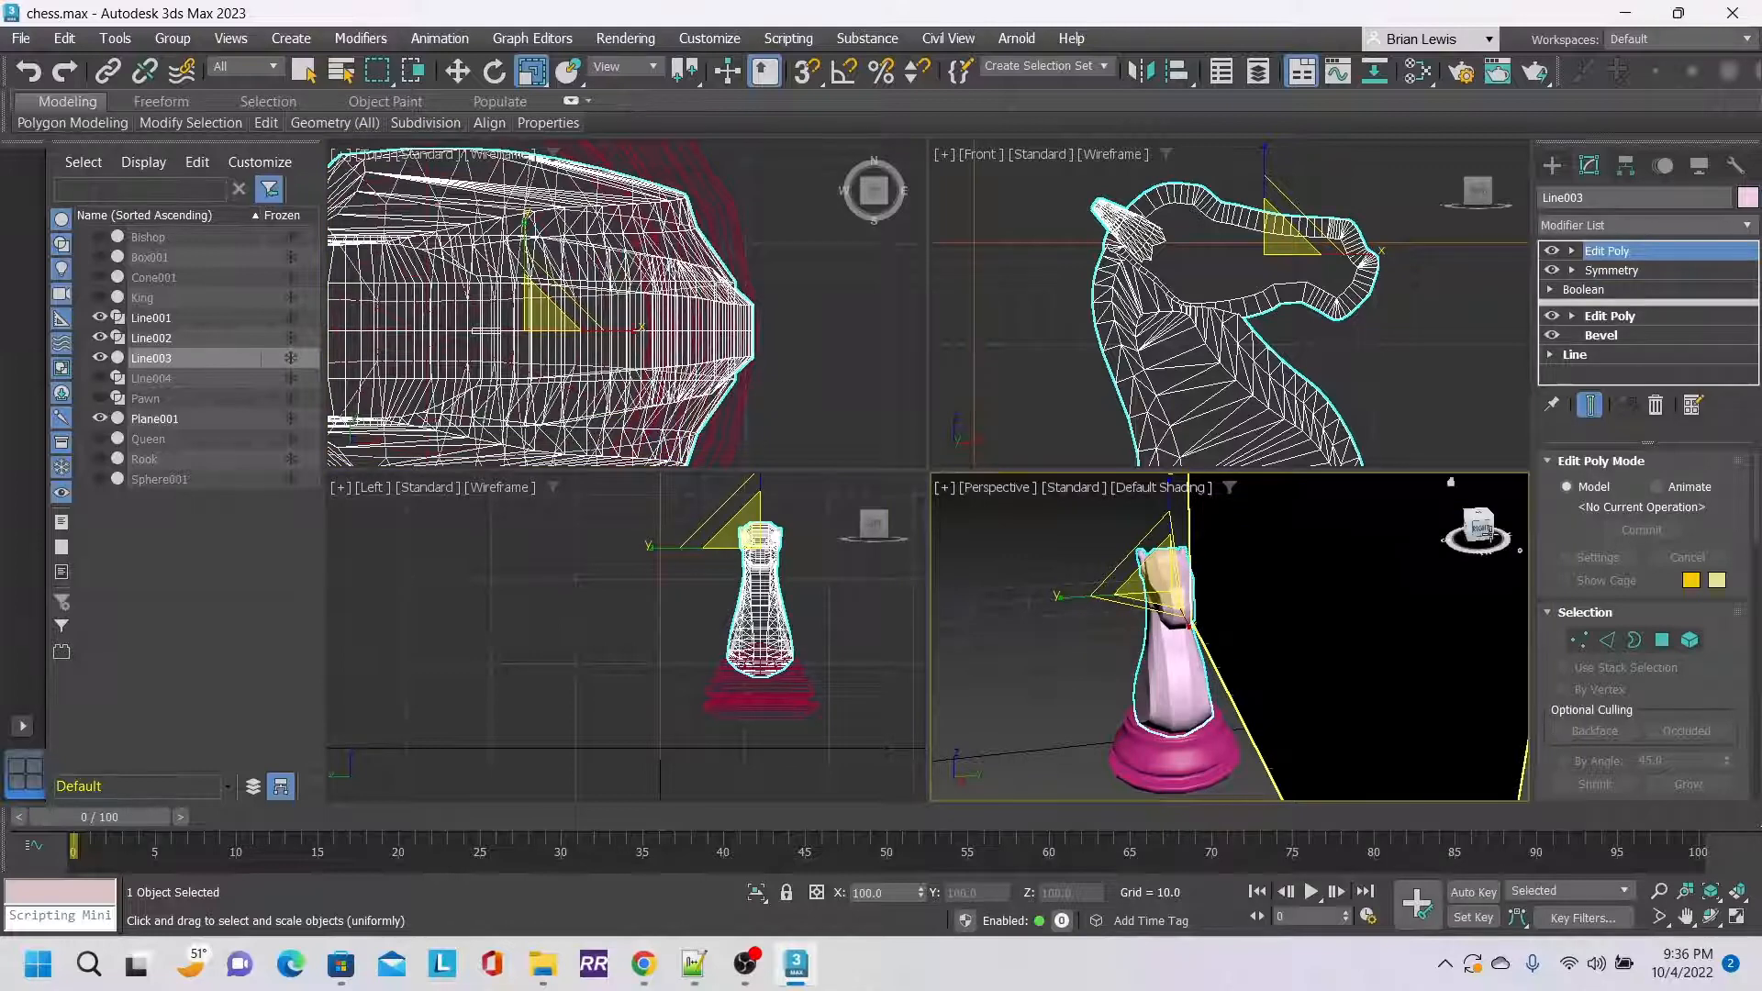
{"action": "left_click_drag", "start_coordinate": [1484, 535], "coordinate": [1528, 534]}
{"action": "scroll", "coordinate": [1137, 604], "scroll_direction": "up", "scroll_amount": 10}
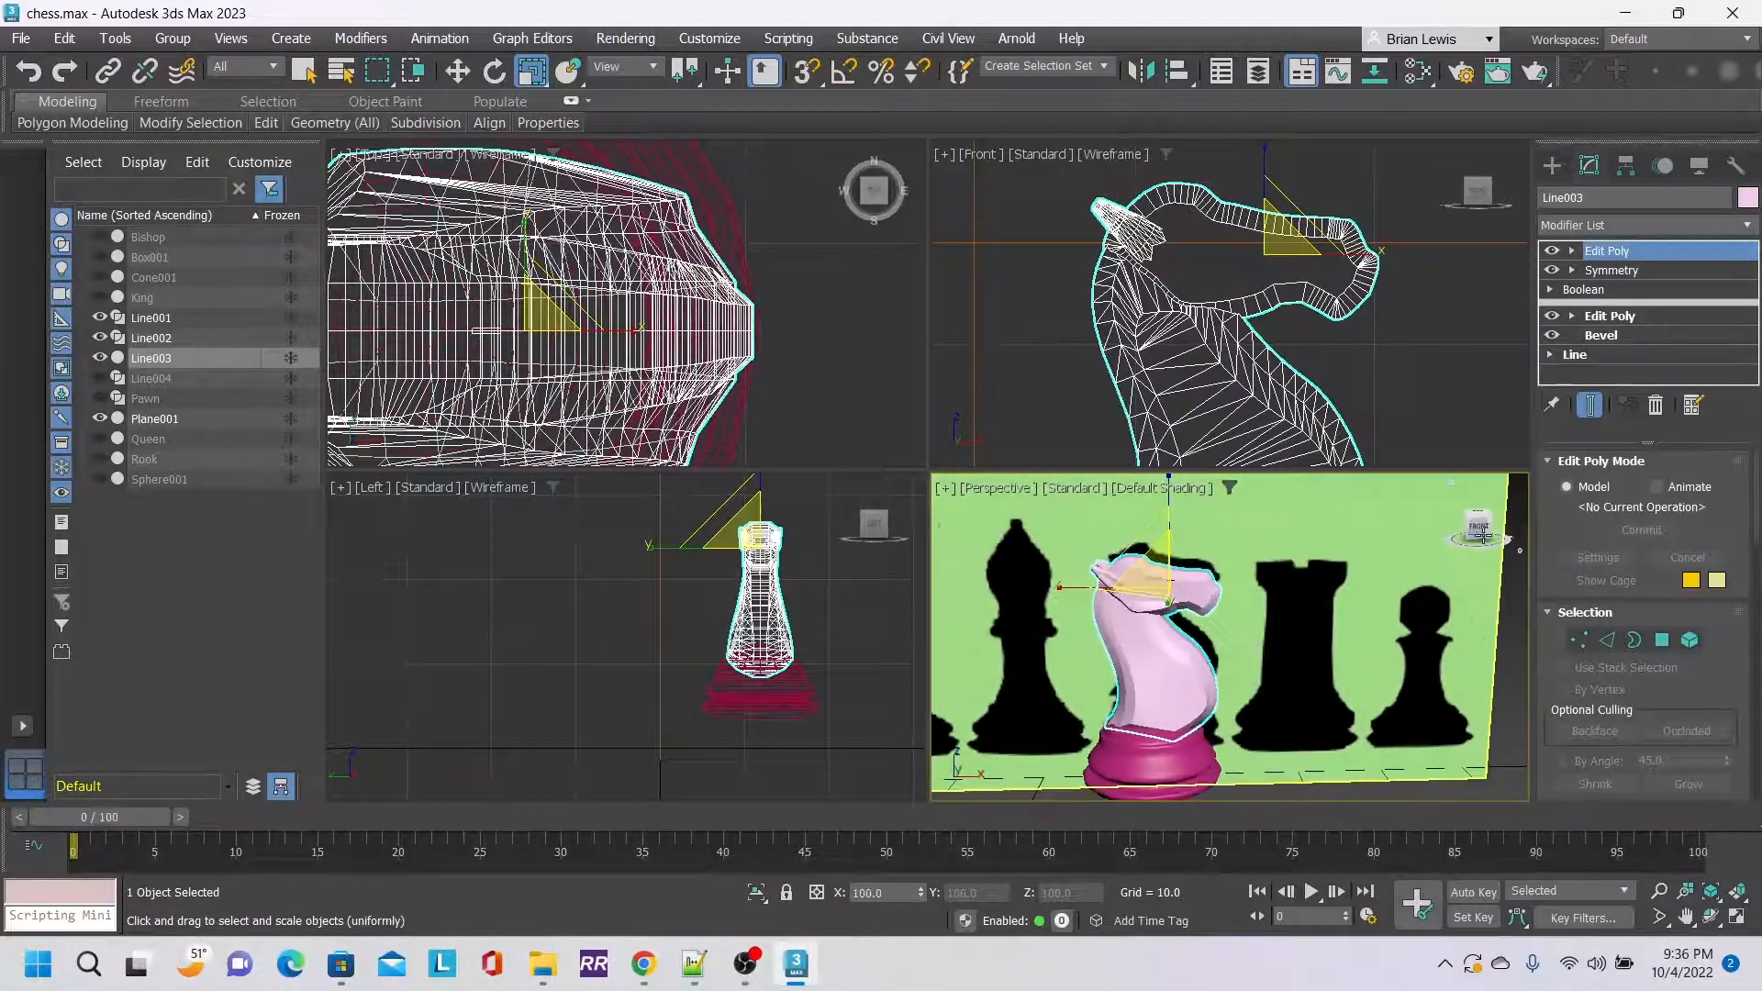
{"action": "middle_click_drag", "start_coordinate": [1047, 606], "coordinate": [1419, 602]}
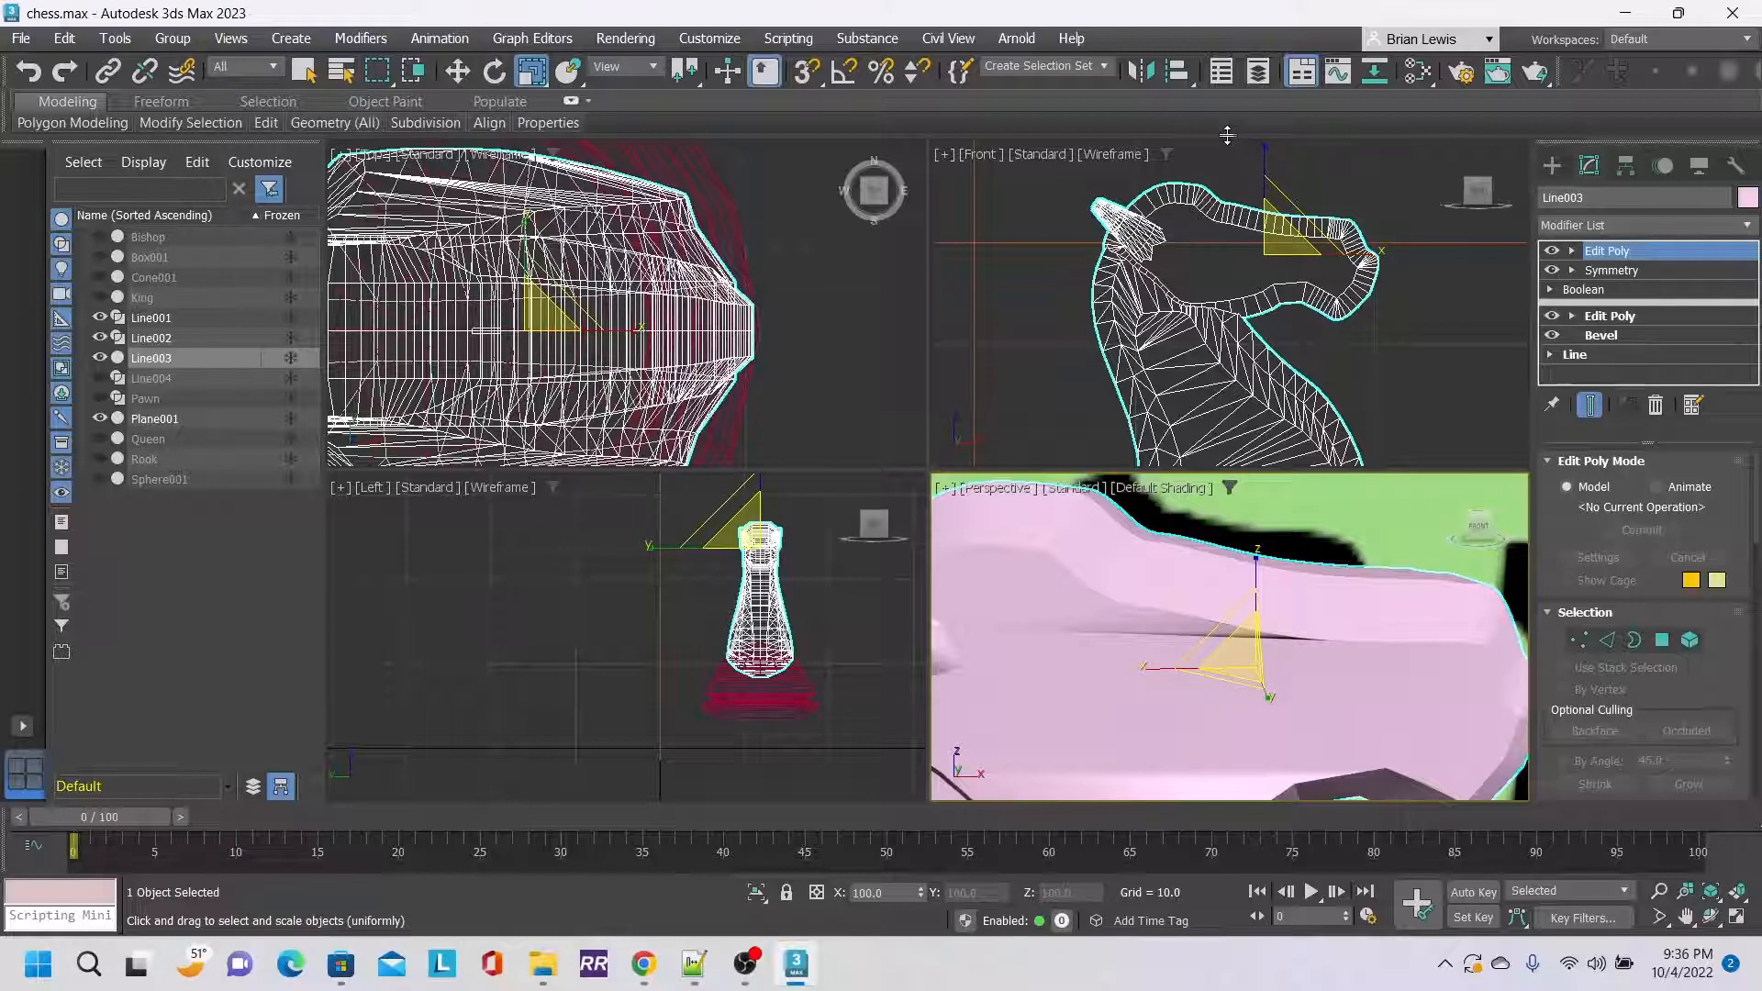
{"action": "left_click", "coordinate": [1579, 640]}
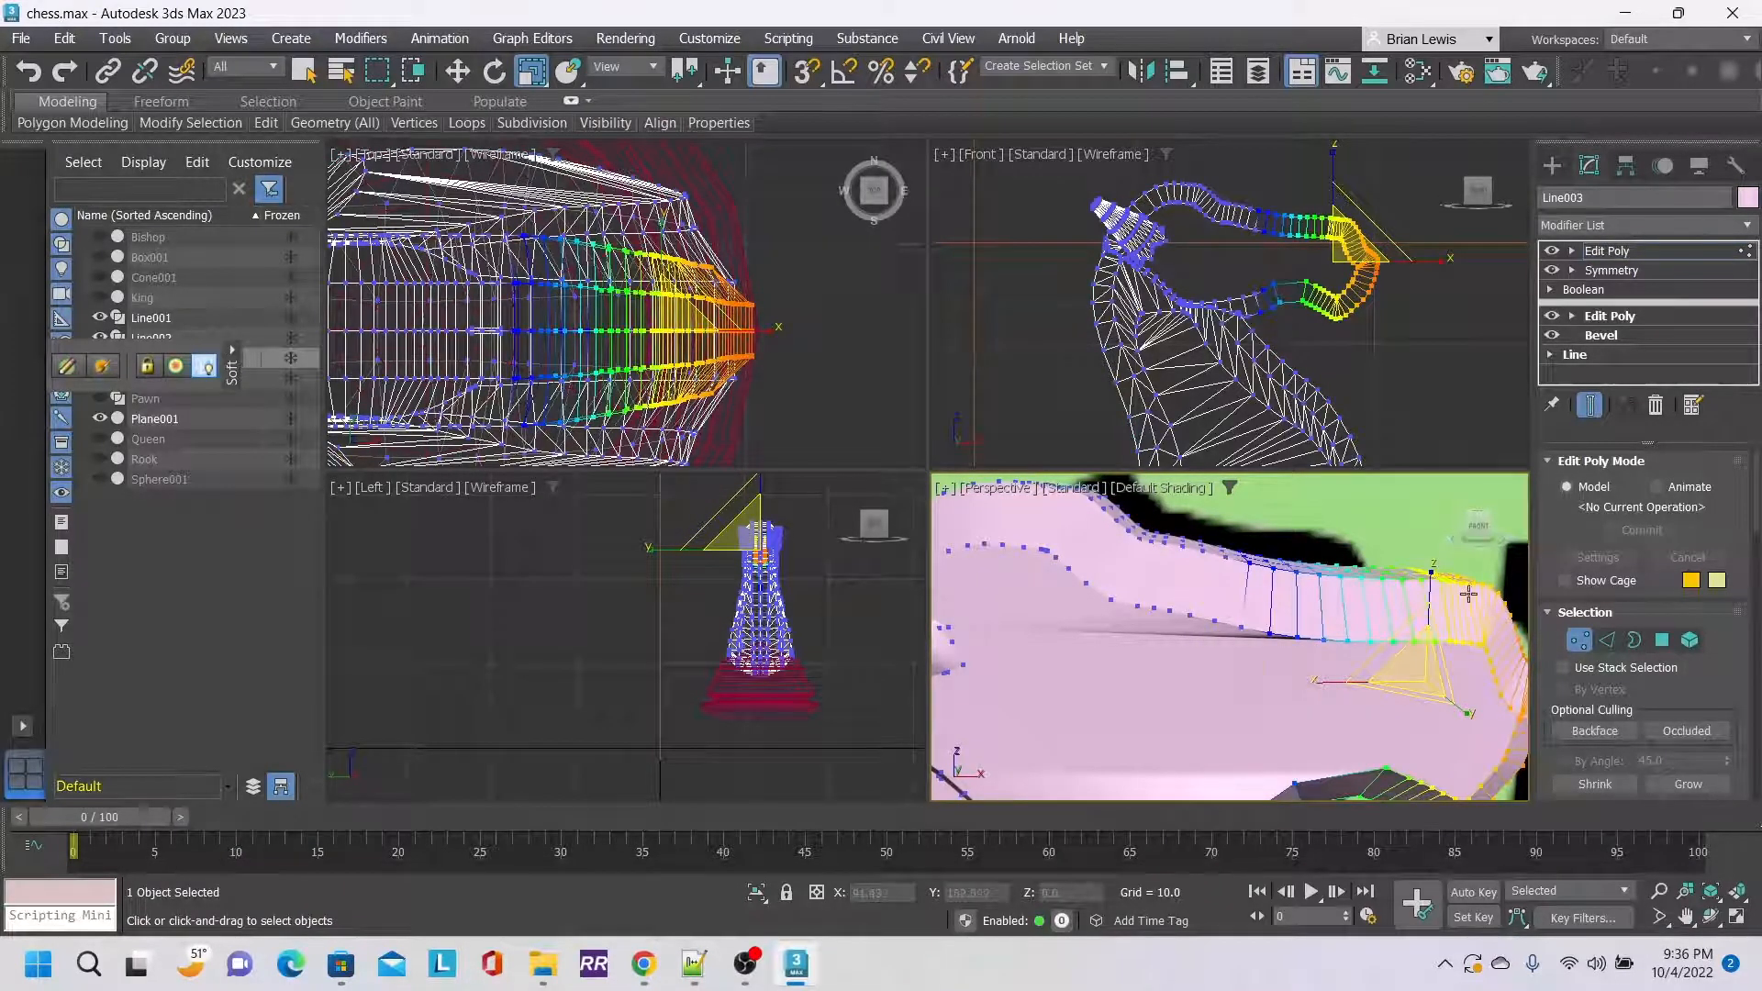
{"action": "middle_click_drag", "start_coordinate": [1251, 676], "coordinate": [1183, 589]}
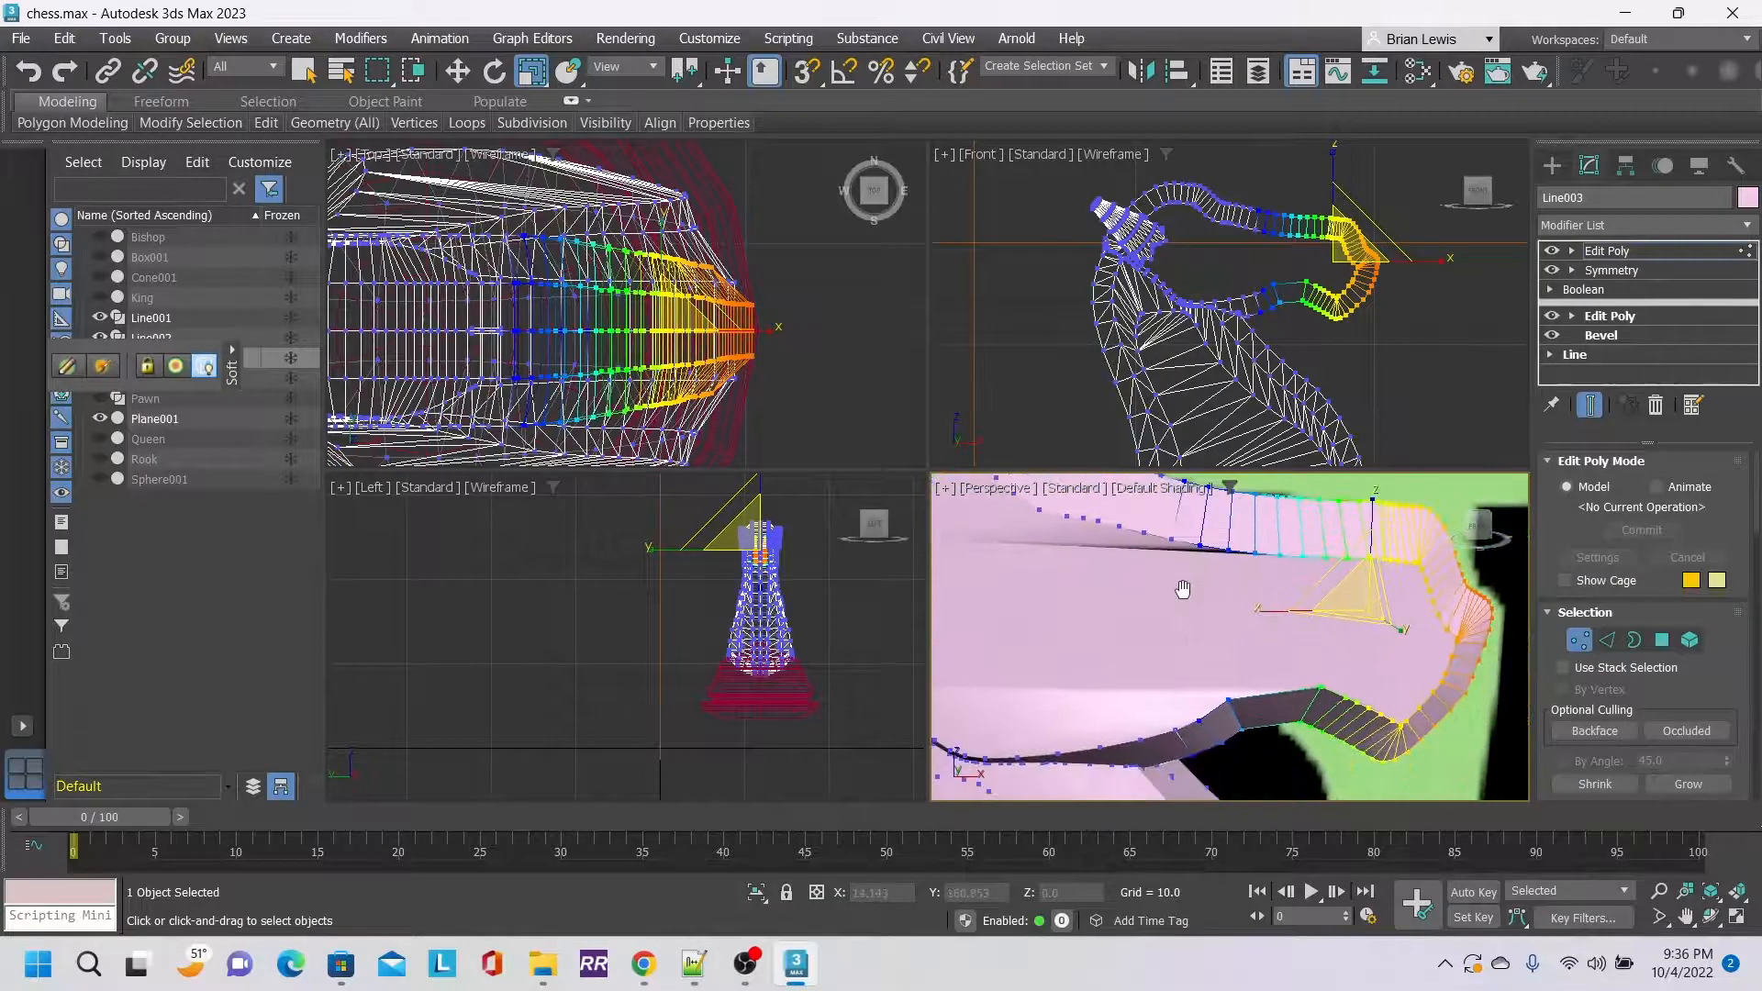
{"action": "scroll", "coordinate": [1182, 596], "scroll_direction": "down", "scroll_amount": 2}
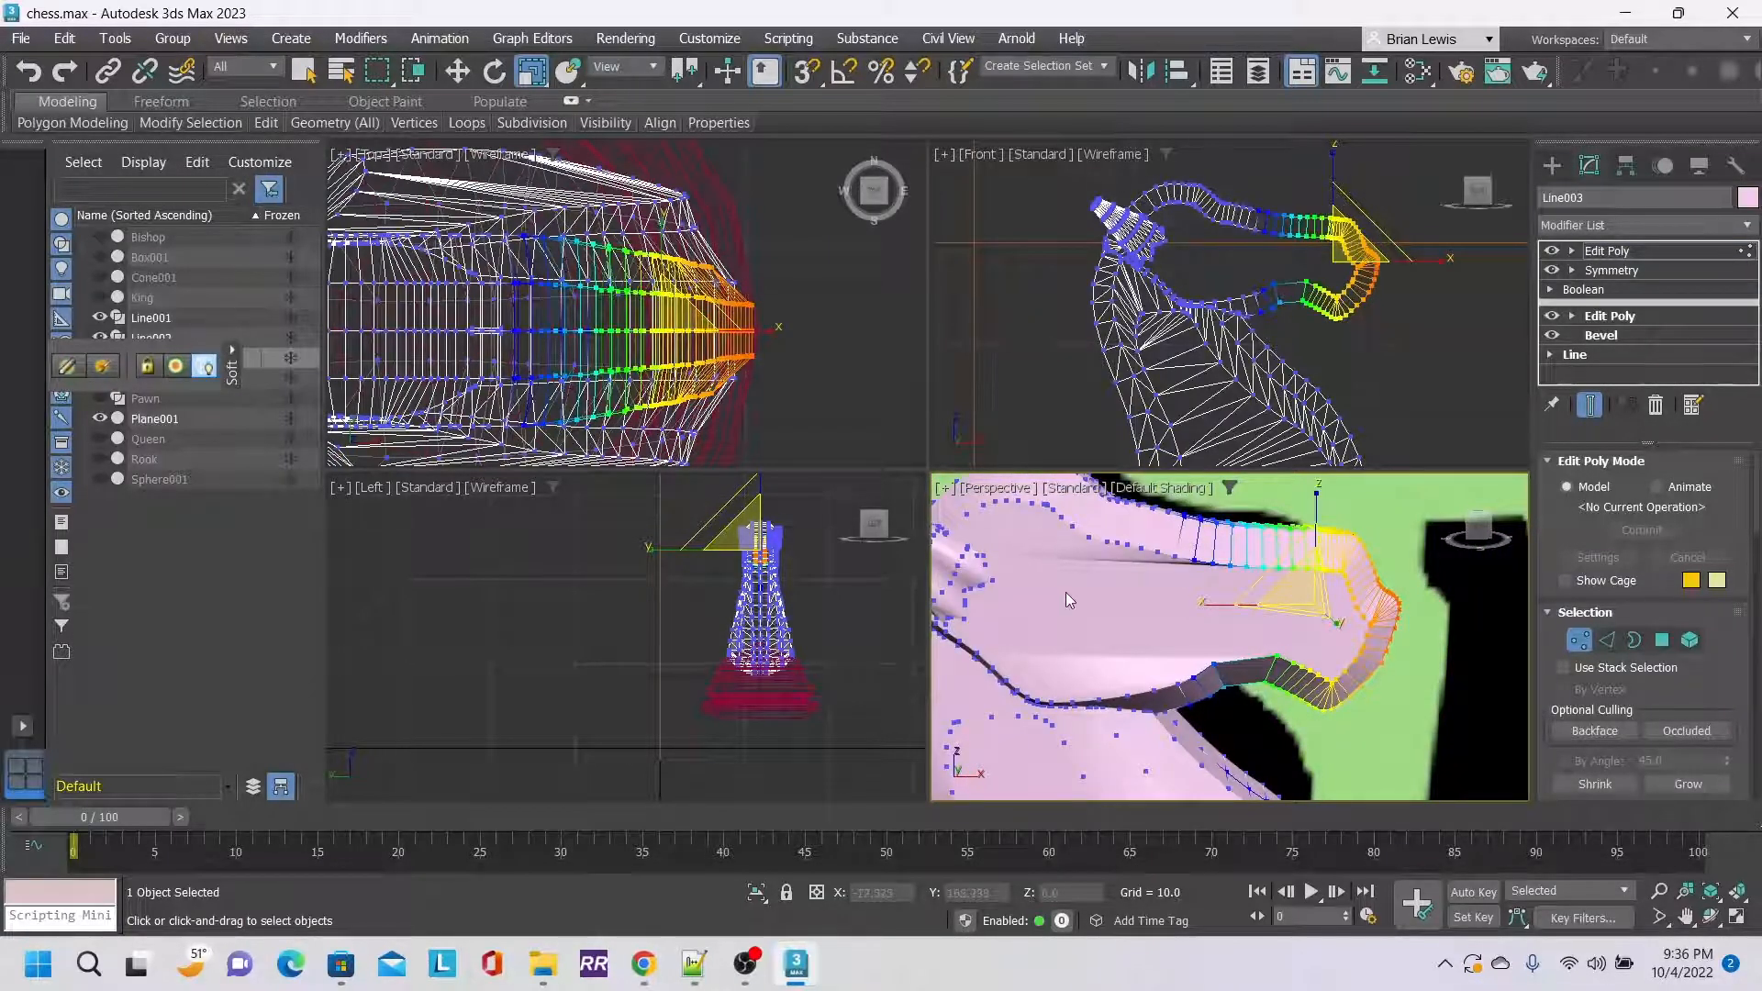
{"action": "left_click", "coordinate": [1662, 640]}
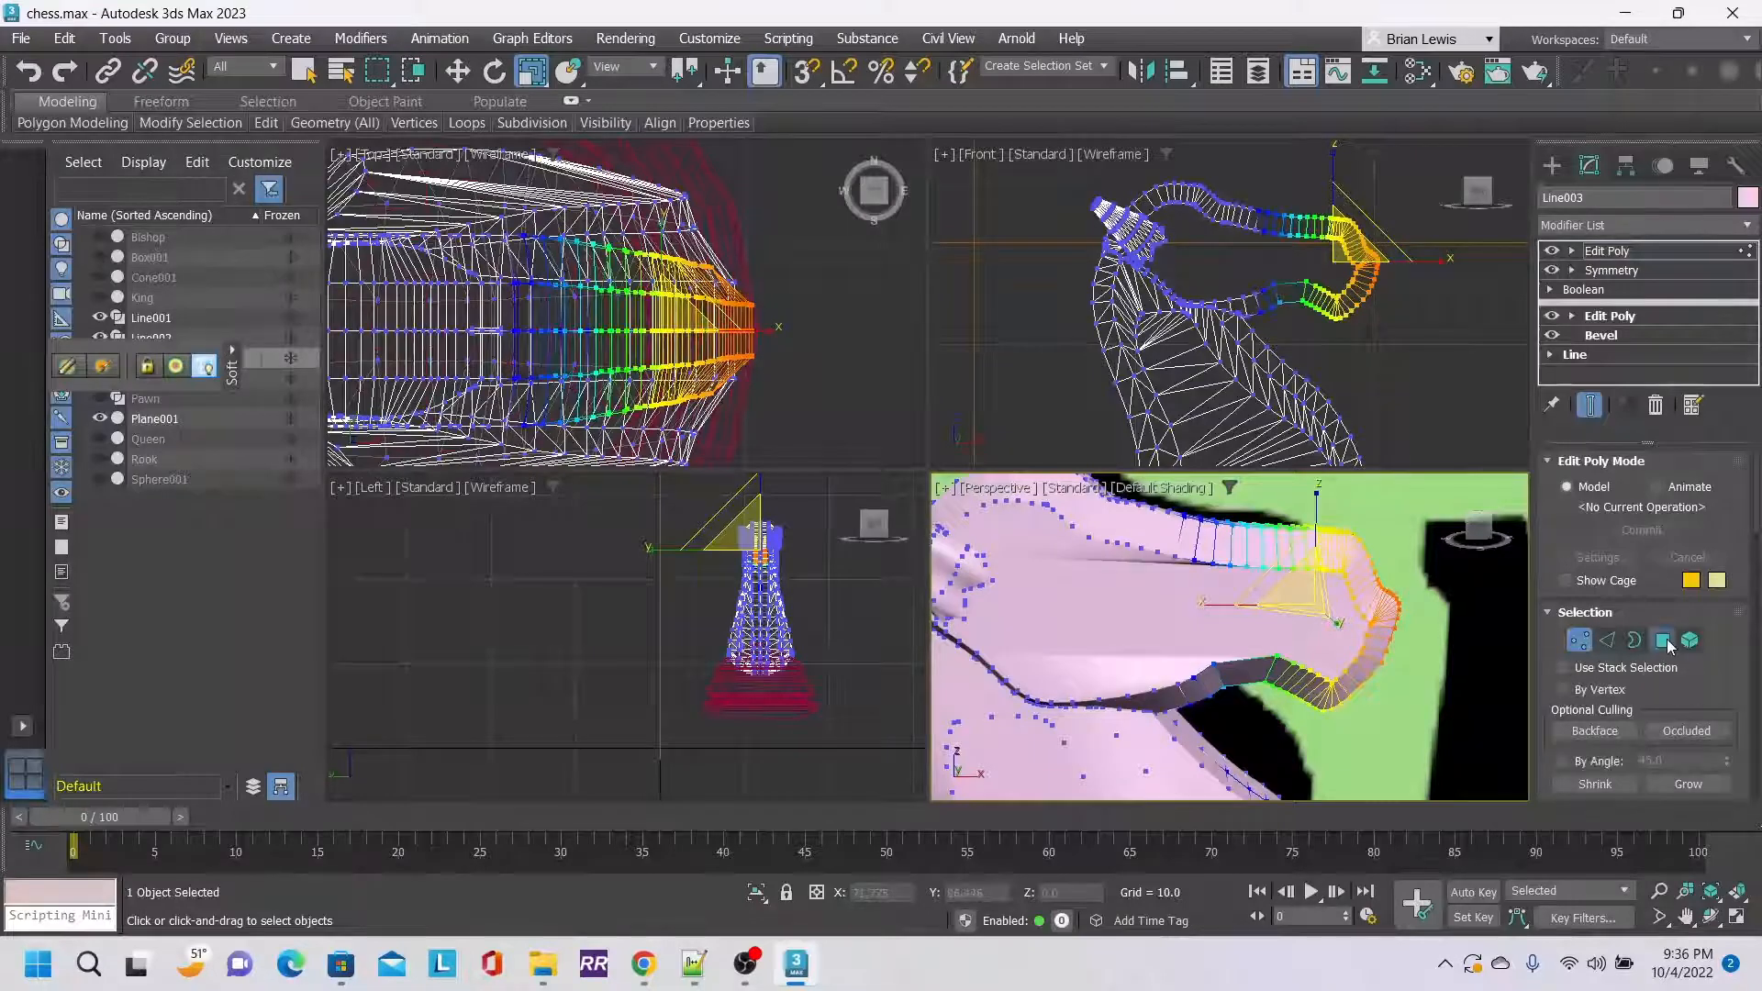
{"action": "left_click", "coordinate": [1138, 603]}
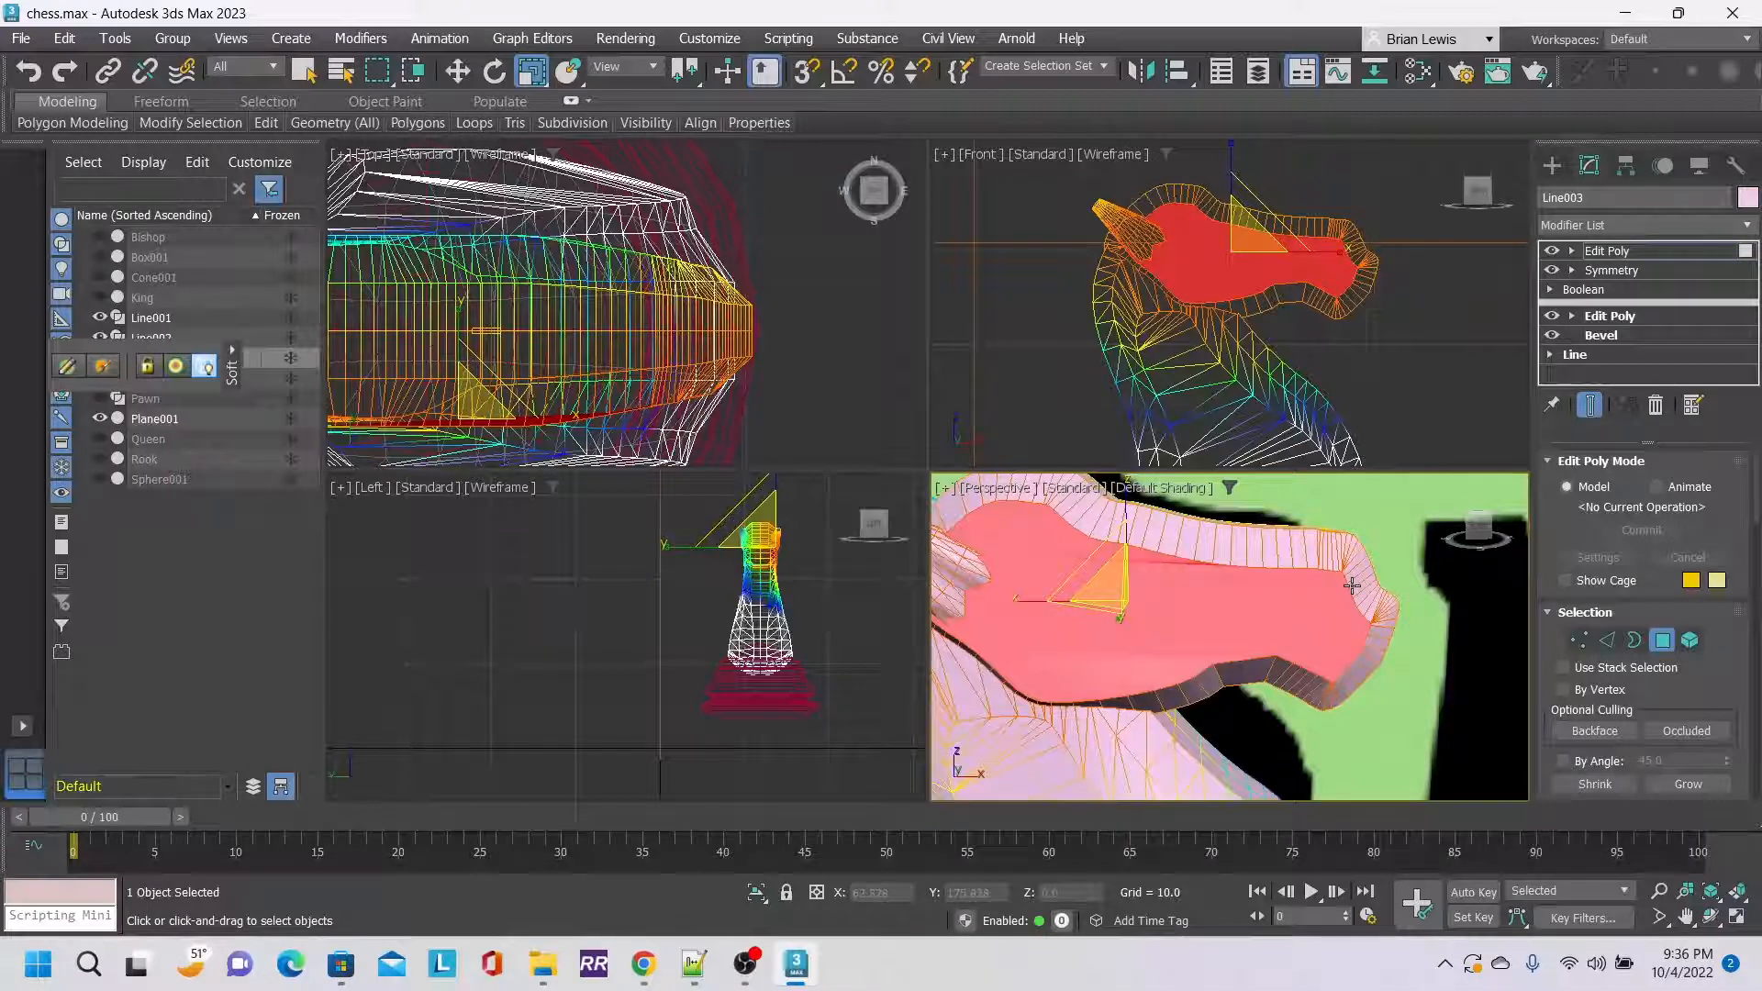
Try a Tessellate modifier on the head's selected side polygon, operating on polygons instead of faces, and remove the modifier.
{"action": "left_click", "coordinate": [1750, 226]}
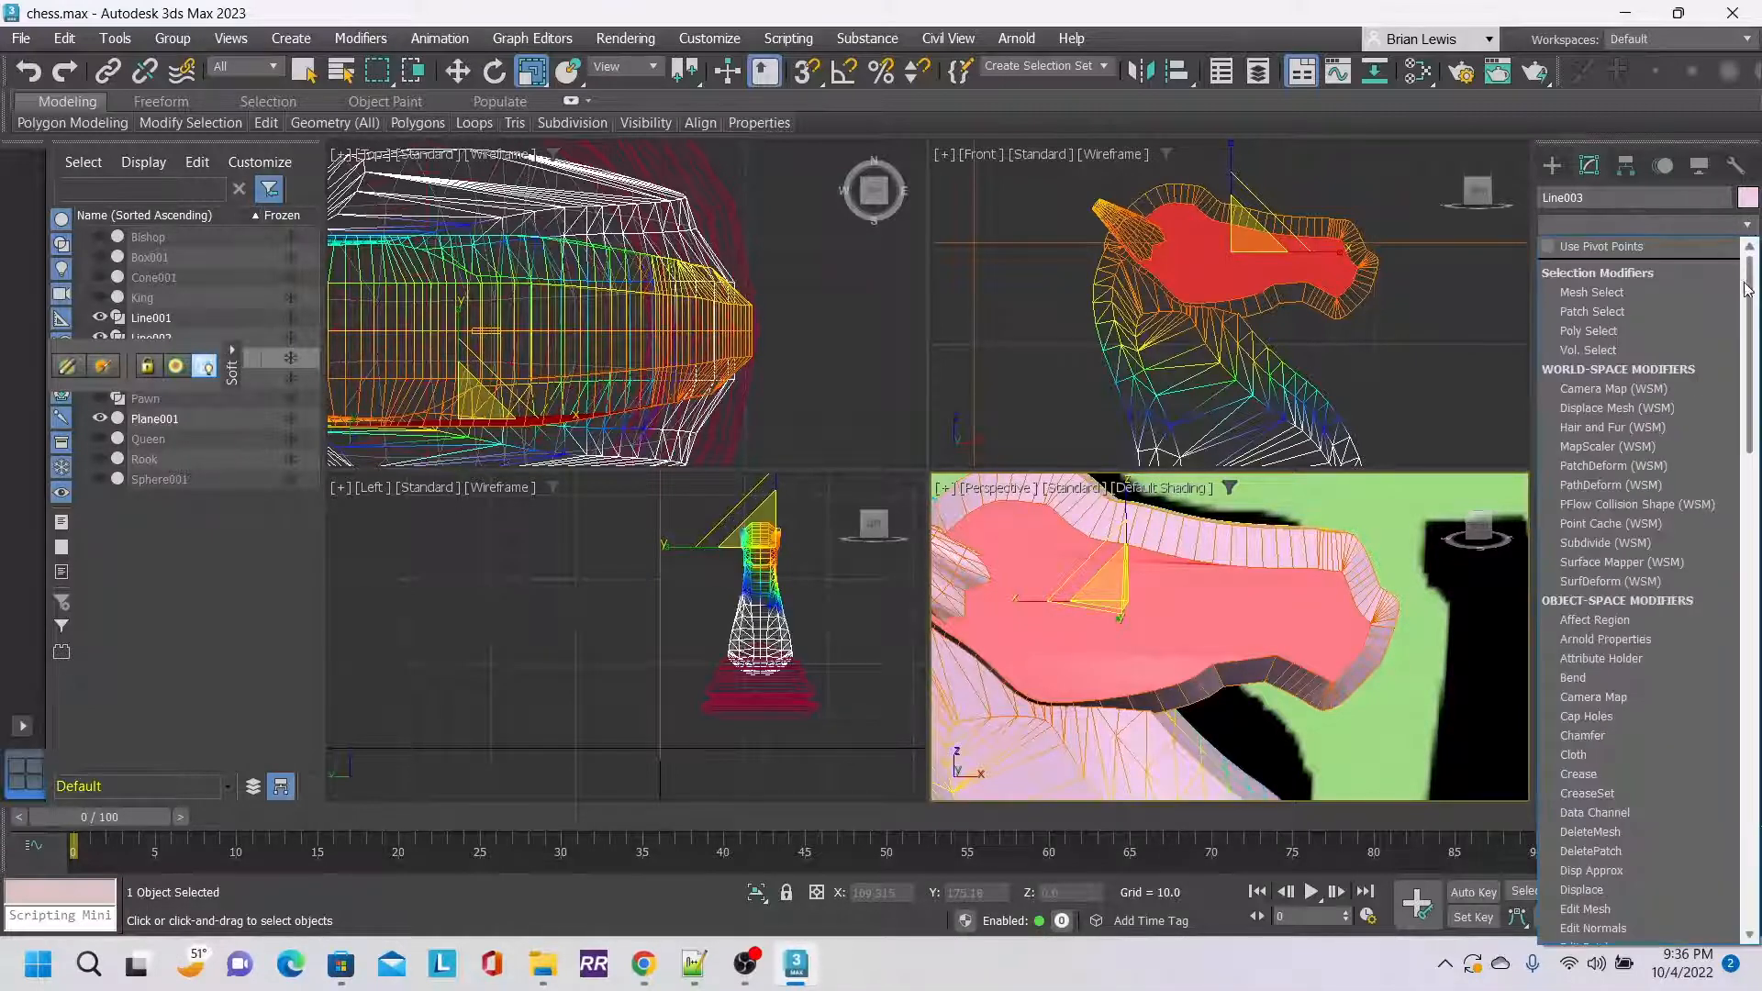
{"action": "left_click_drag", "start_coordinate": [1754, 307], "coordinate": [1755, 771]}
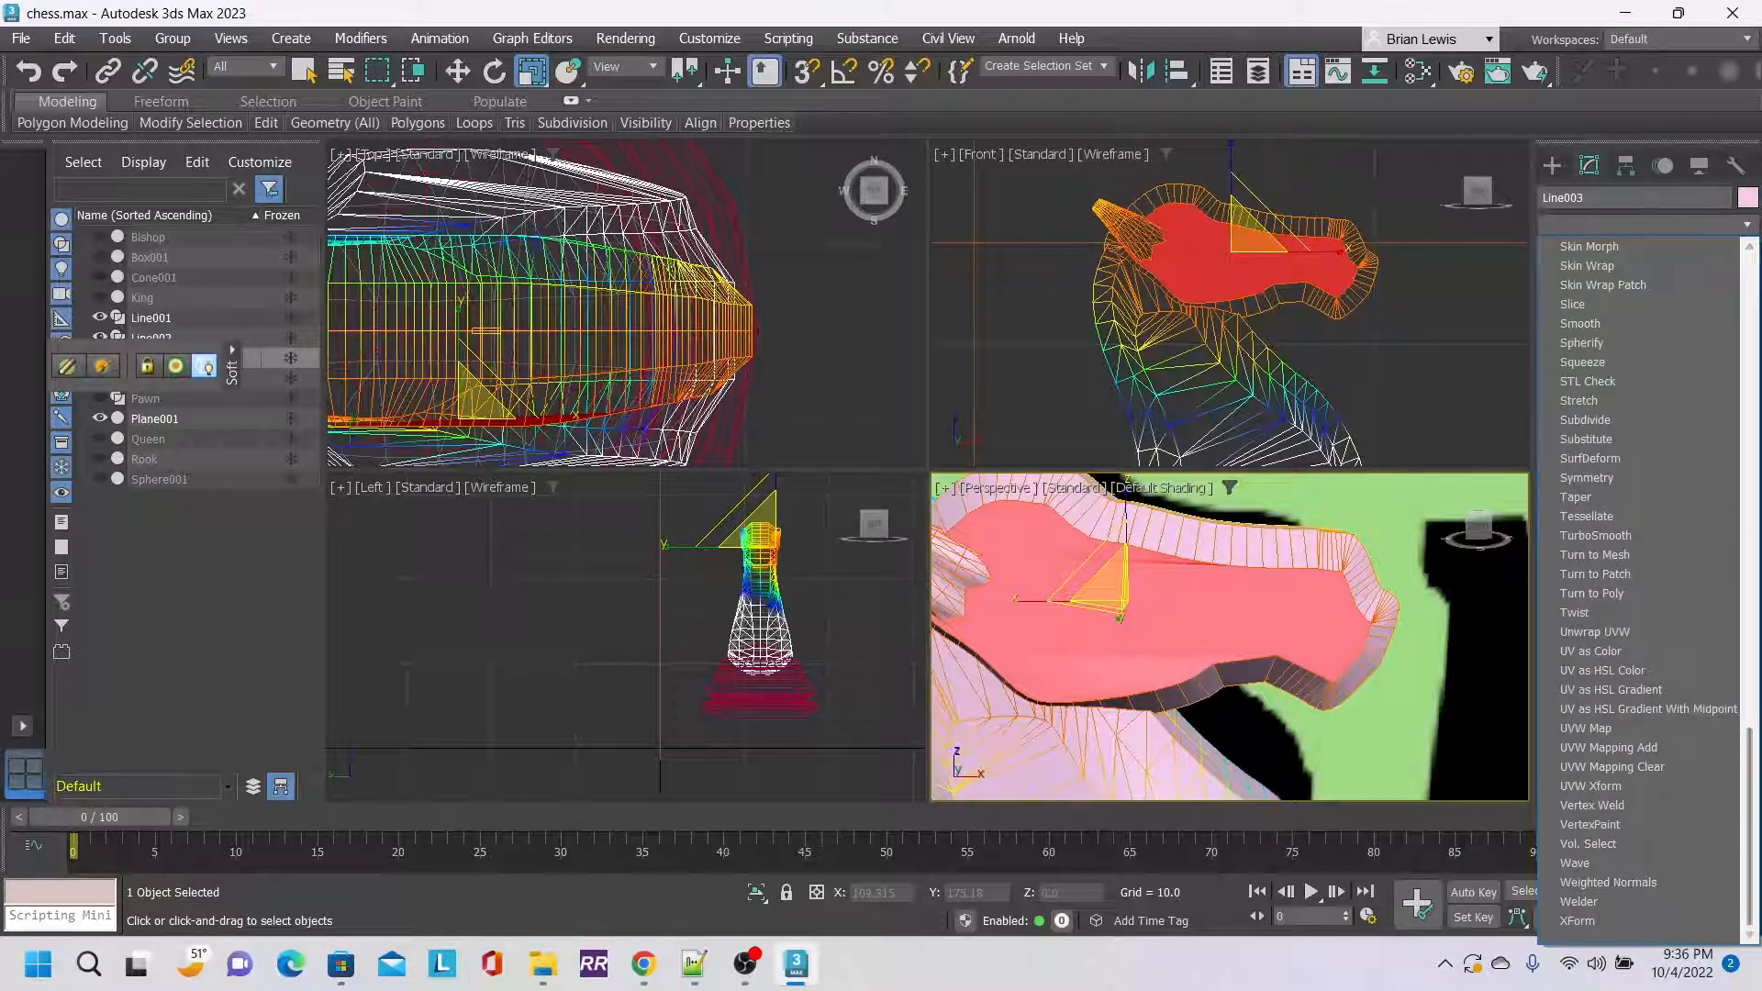
{"action": "left_click", "coordinate": [1614, 517]}
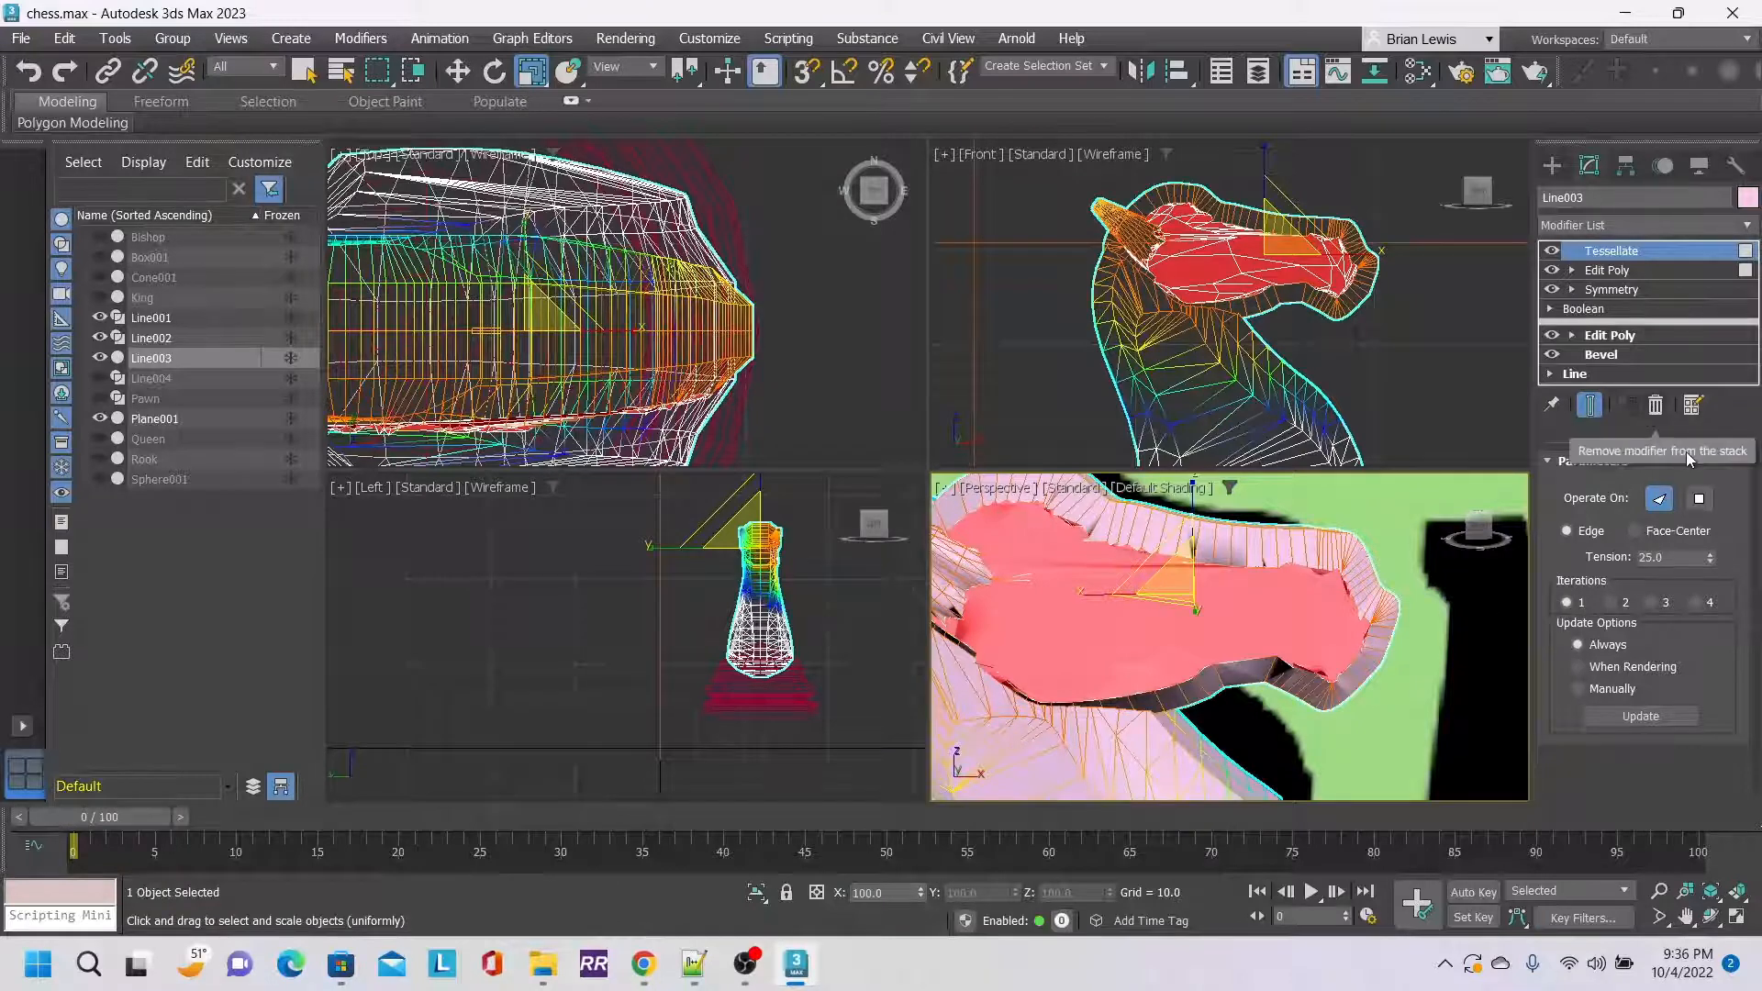
{"action": "left_click", "coordinate": [1700, 503]}
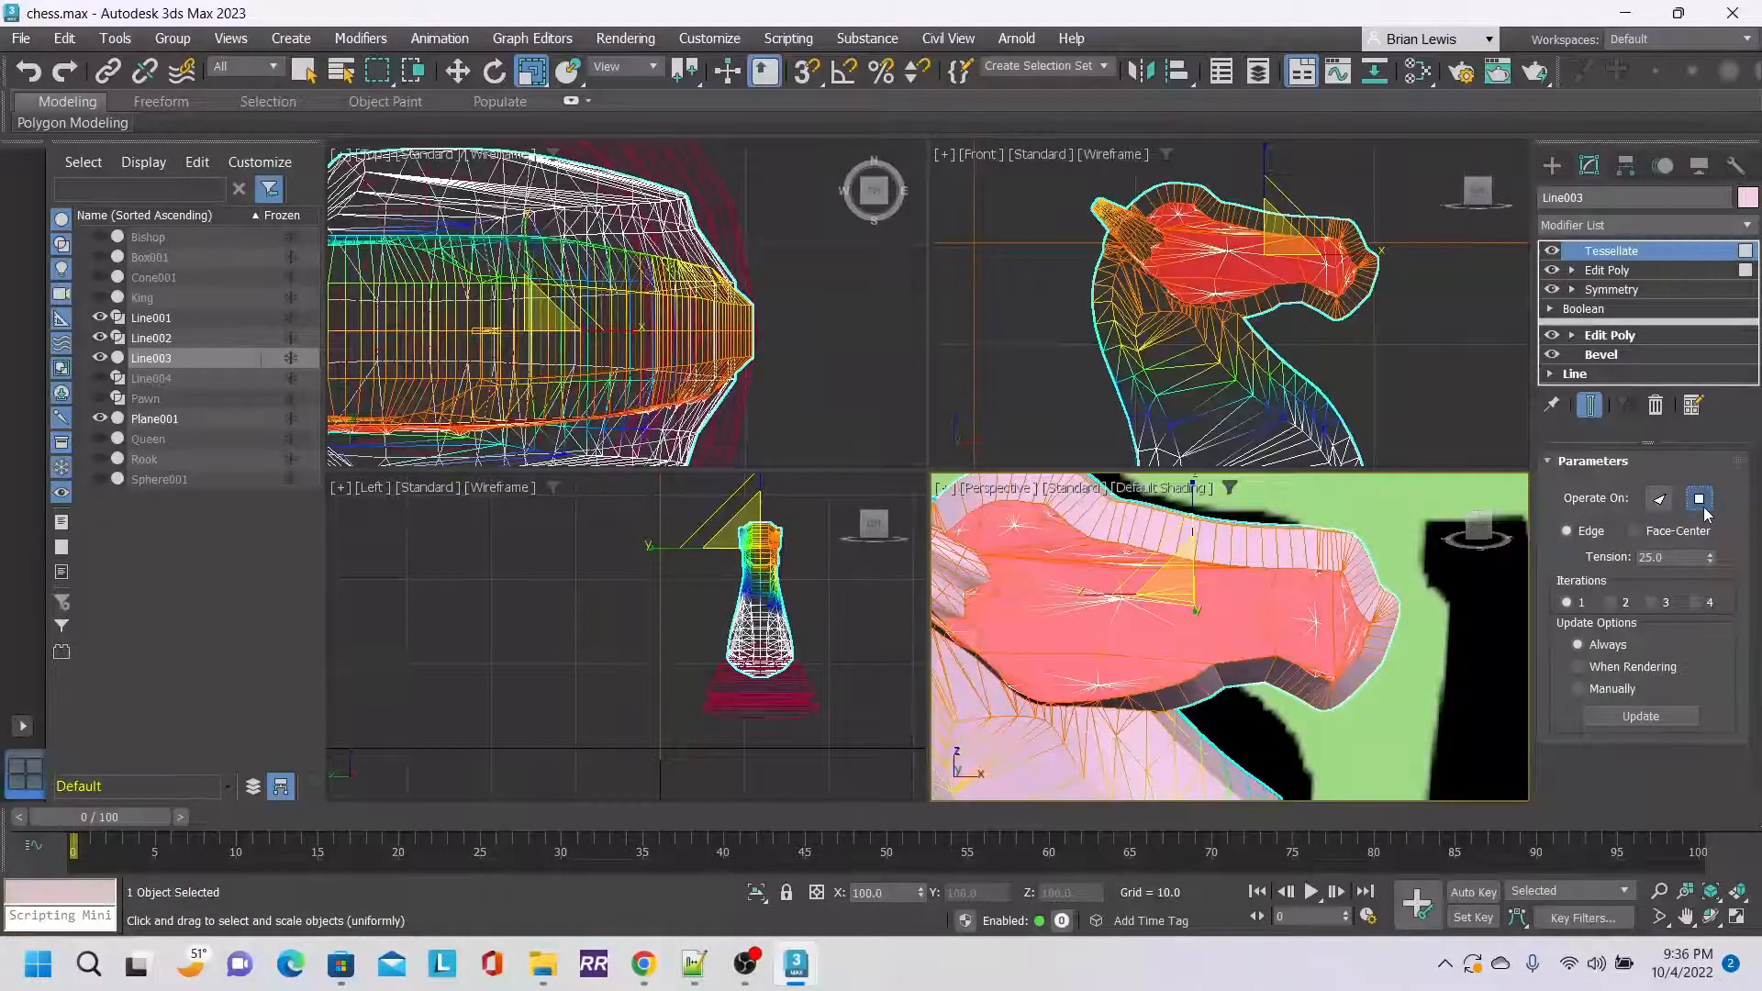
{"action": "left_click", "coordinate": [1657, 406]}
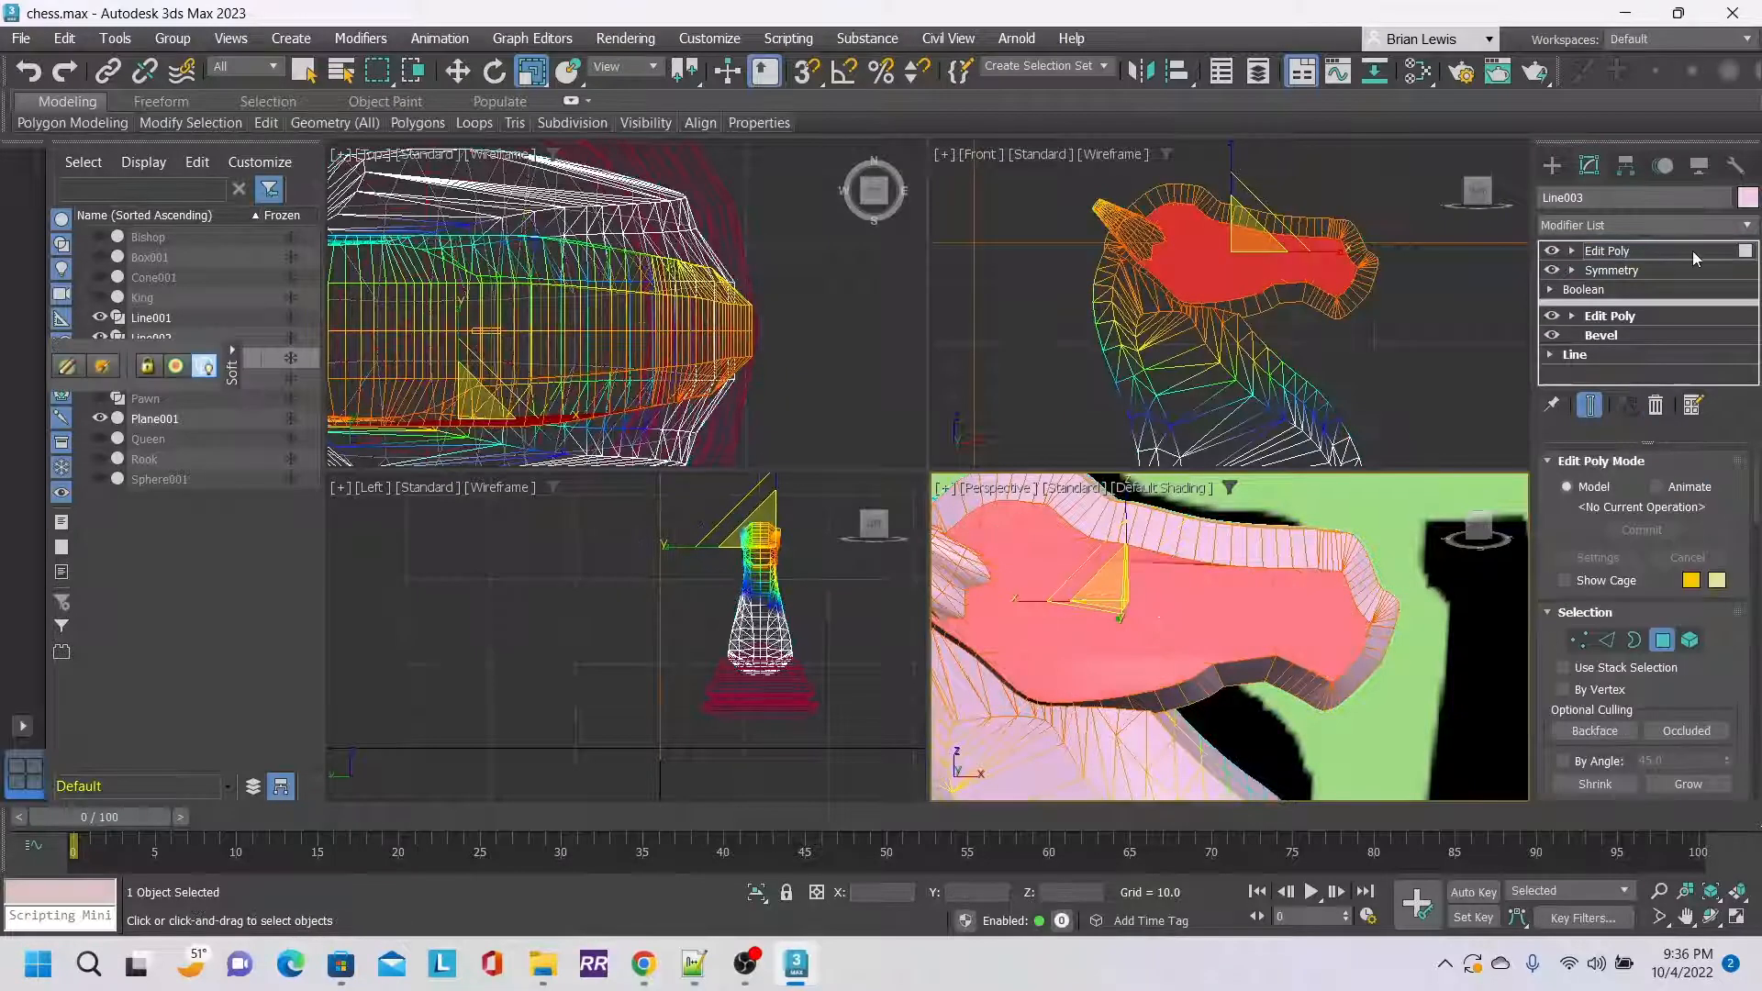
Undo the recent changes back through the Tessellate trial and the inward scaling of the horse's nose.
{"action": "left_click", "coordinate": [1482, 537]}
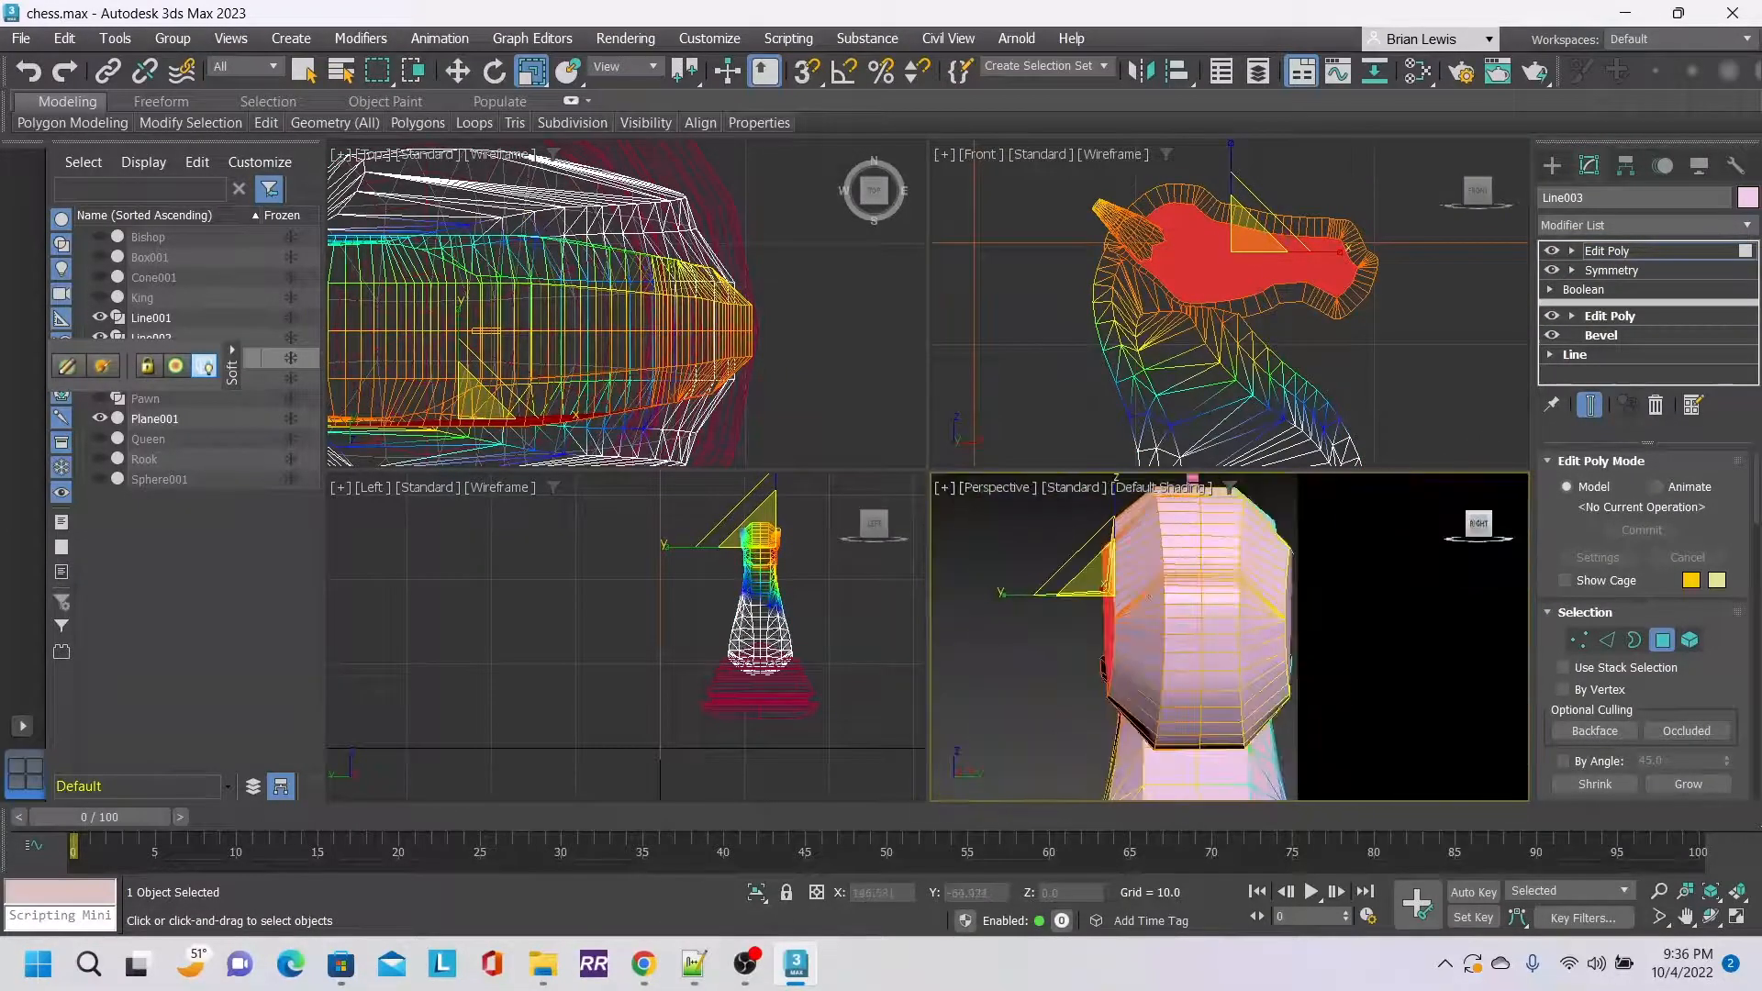
{"action": "left_click_drag", "start_coordinate": [1478, 527], "coordinate": [1569, 527]}
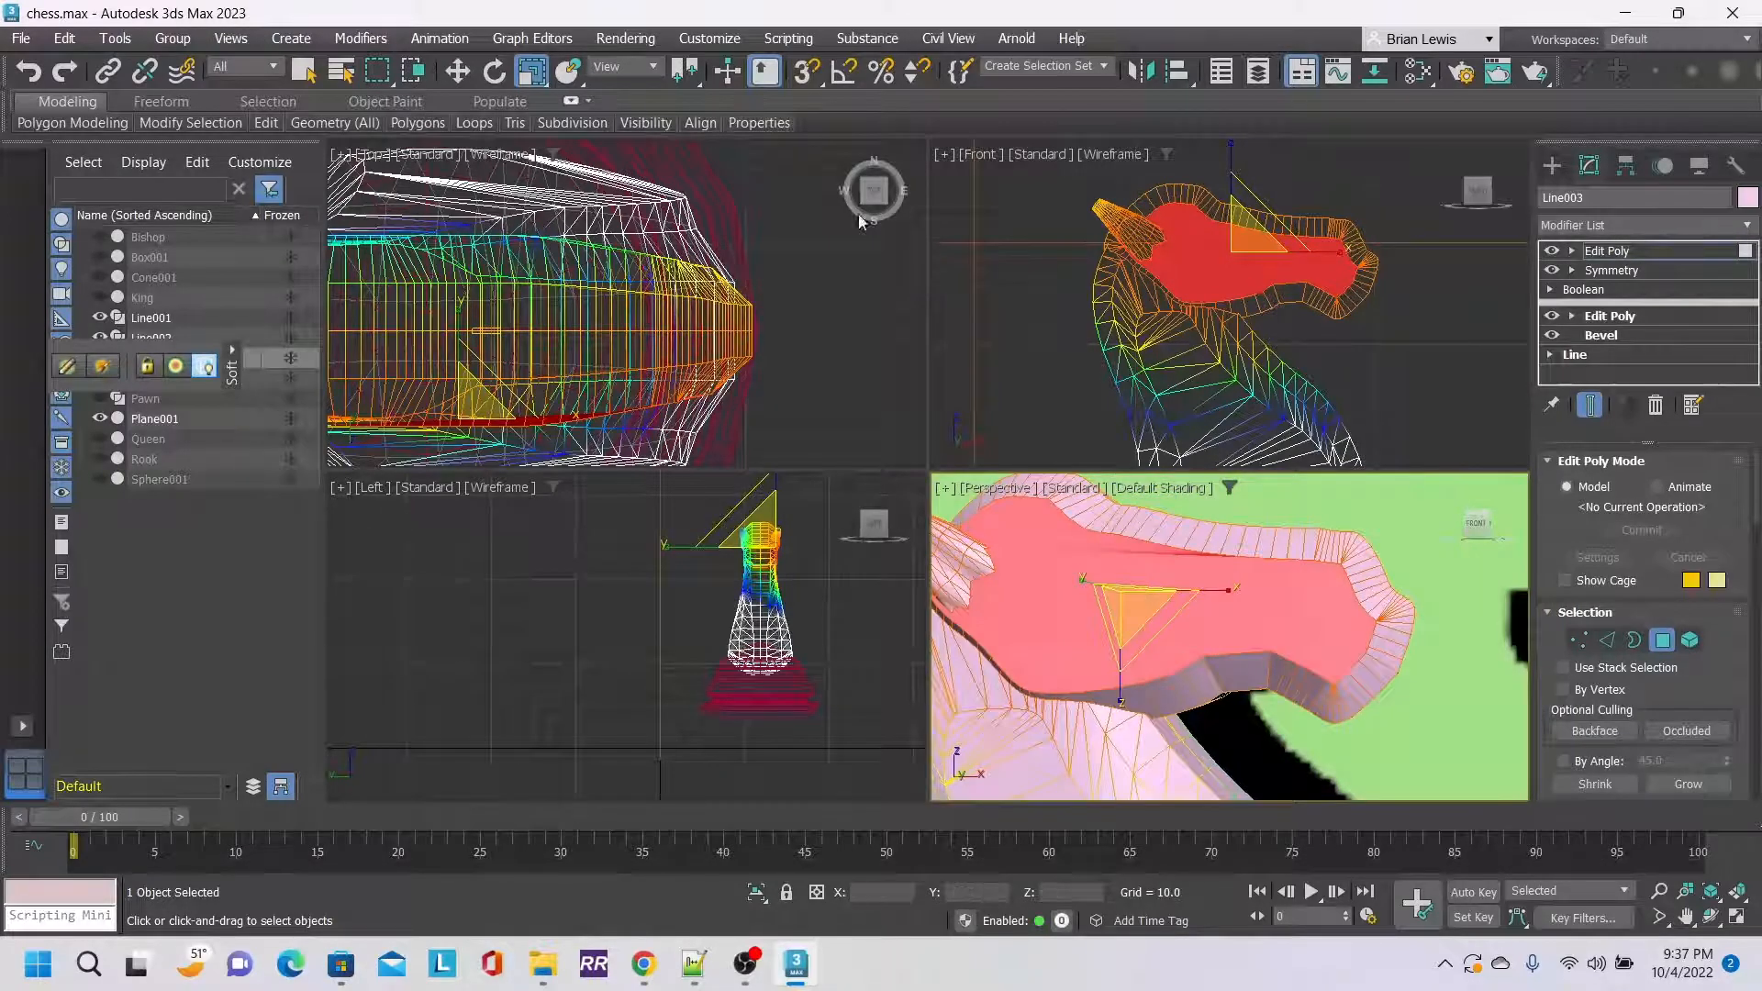
{"action": "left_click", "coordinate": [29, 76]}
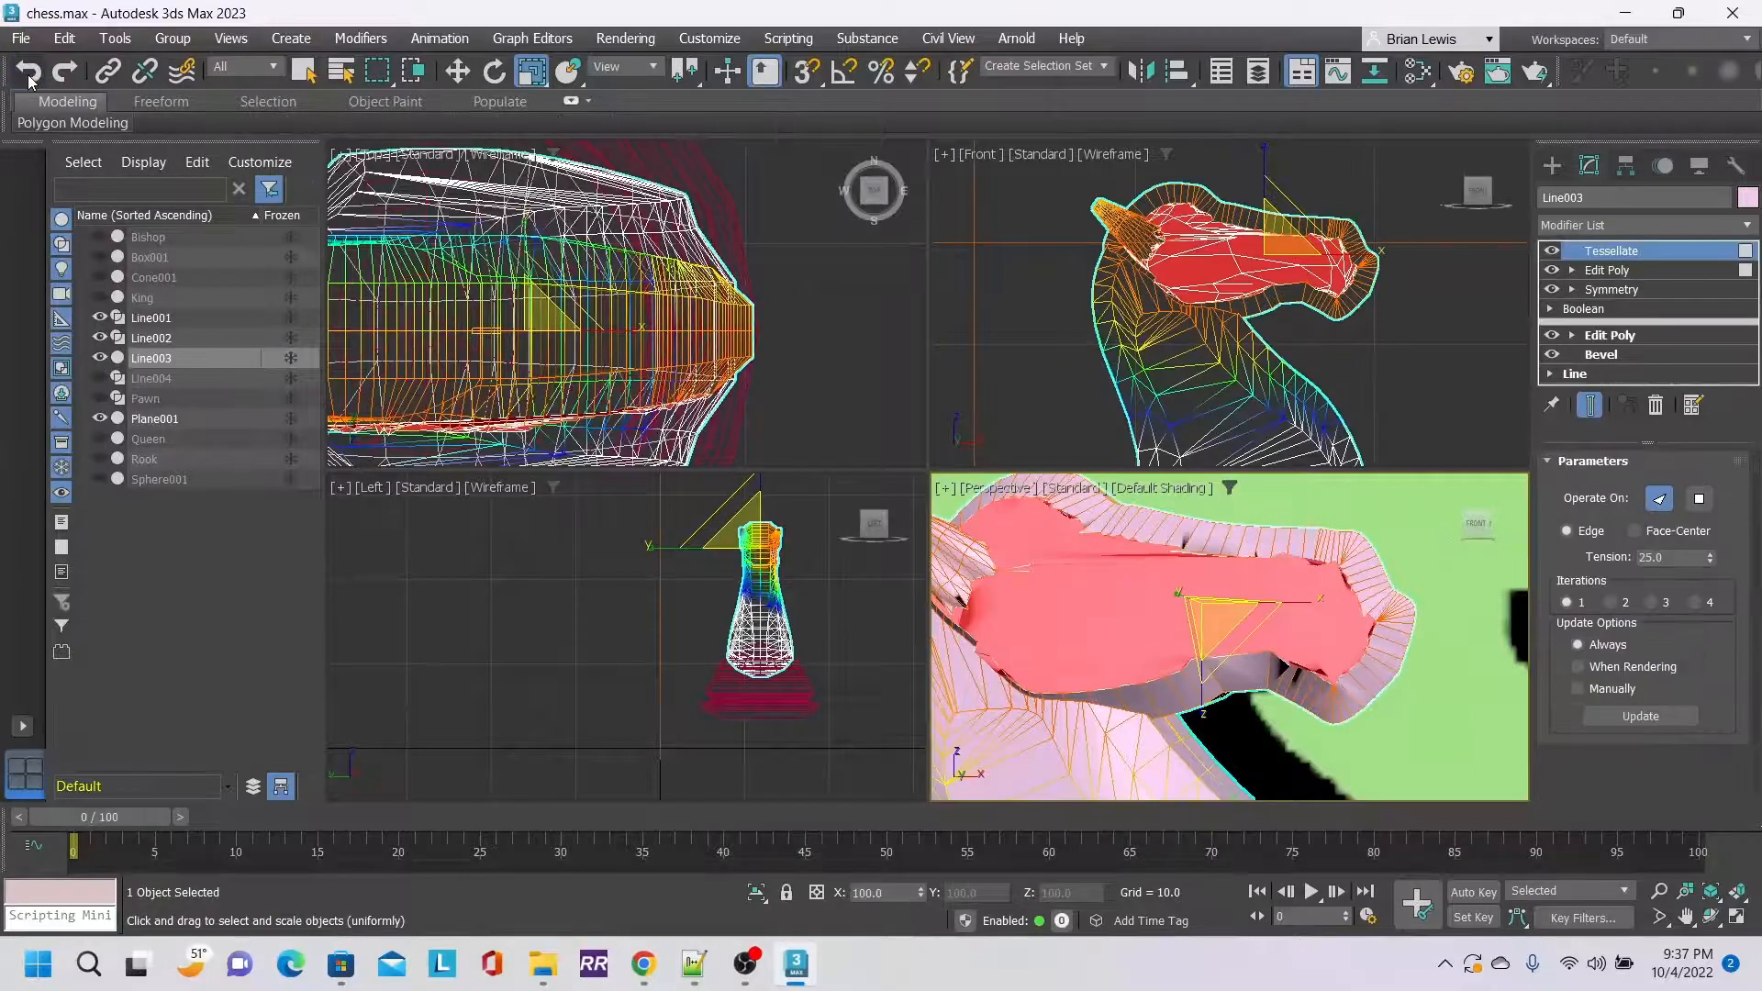
{"action": "left_click", "coordinate": [29, 75]}
{"action": "left_click", "coordinate": [29, 76]}
{"action": "left_click", "coordinate": [29, 75]}
{"action": "left_click", "coordinate": [30, 75]}
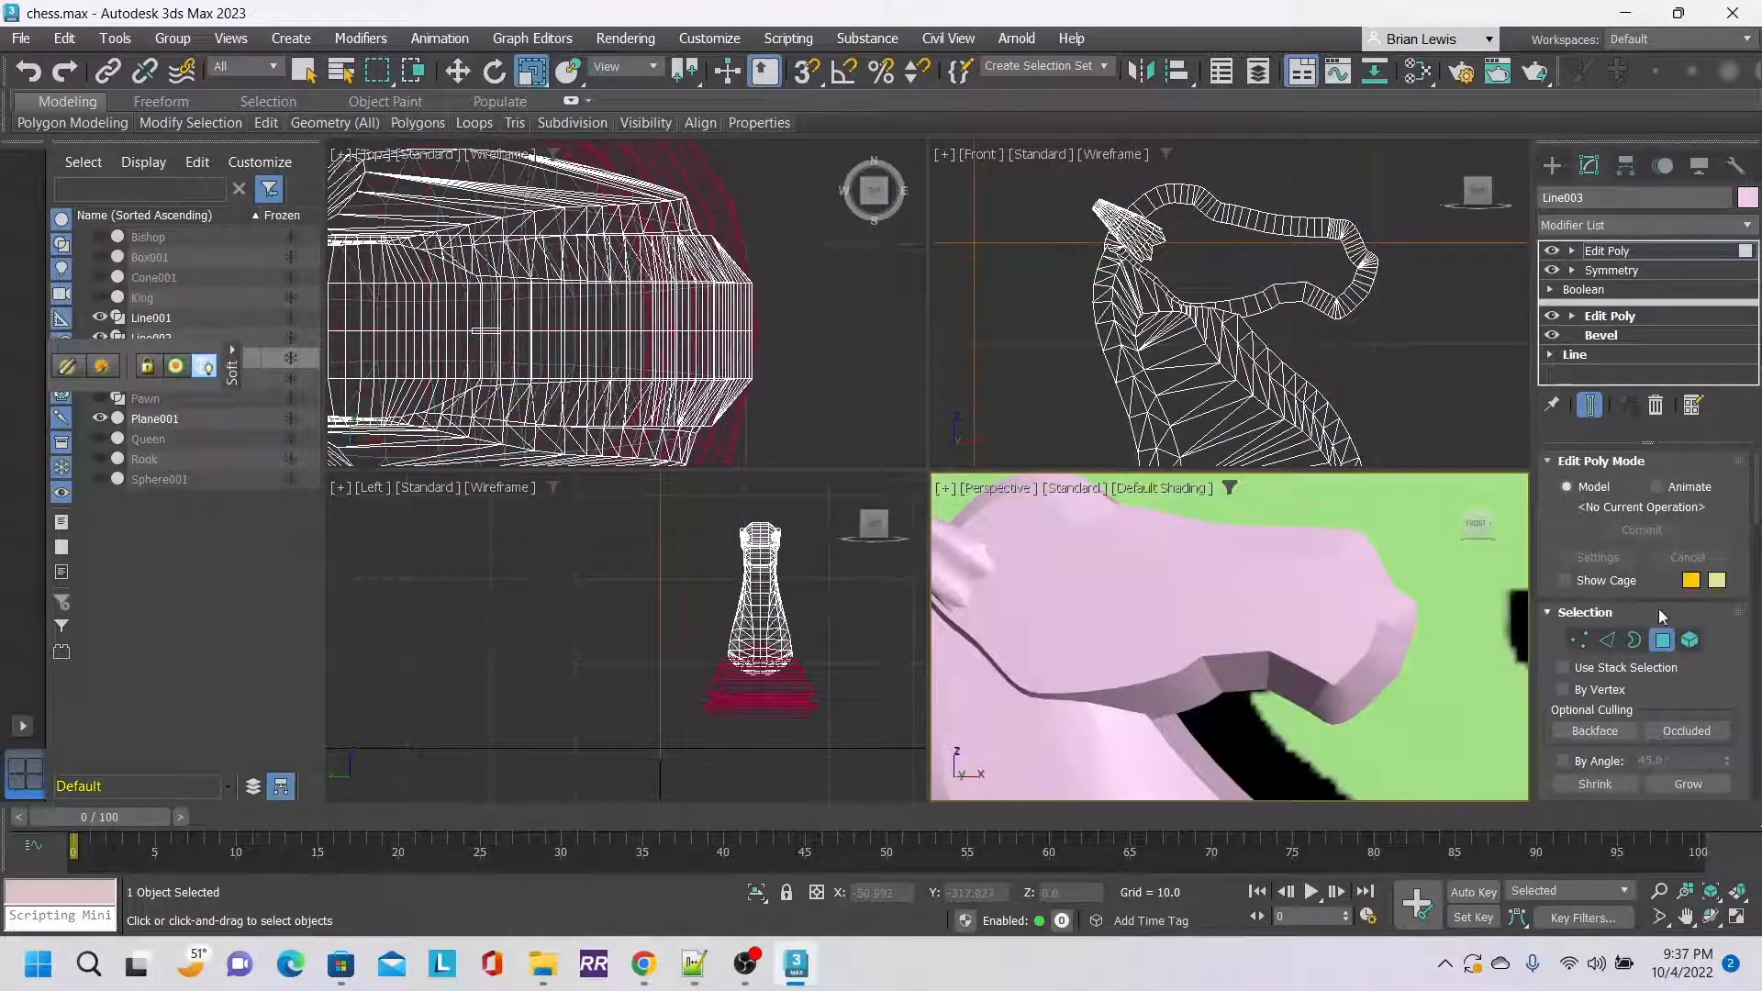
Select the large flat polygon on the side of the horse's head and turn off soft selection.
{"action": "left_click", "coordinate": [1168, 592]}
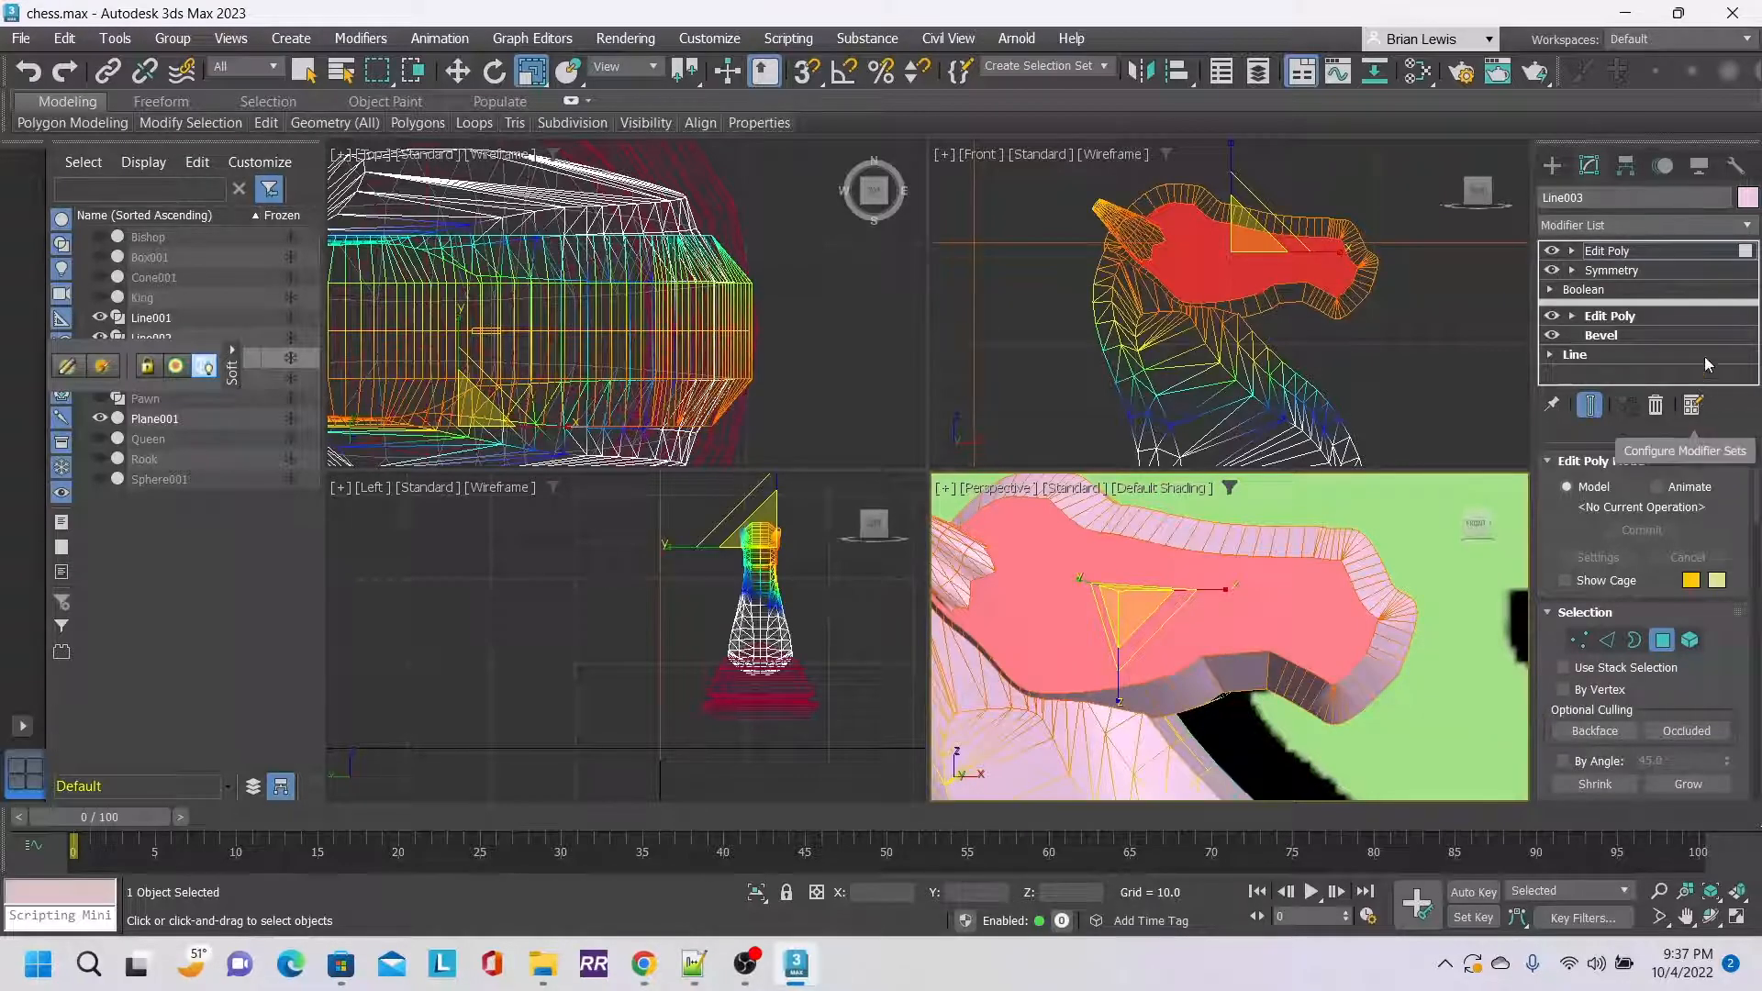
{"action": "scroll", "coordinate": [1700, 630], "scroll_direction": "down", "scroll_amount": 3}
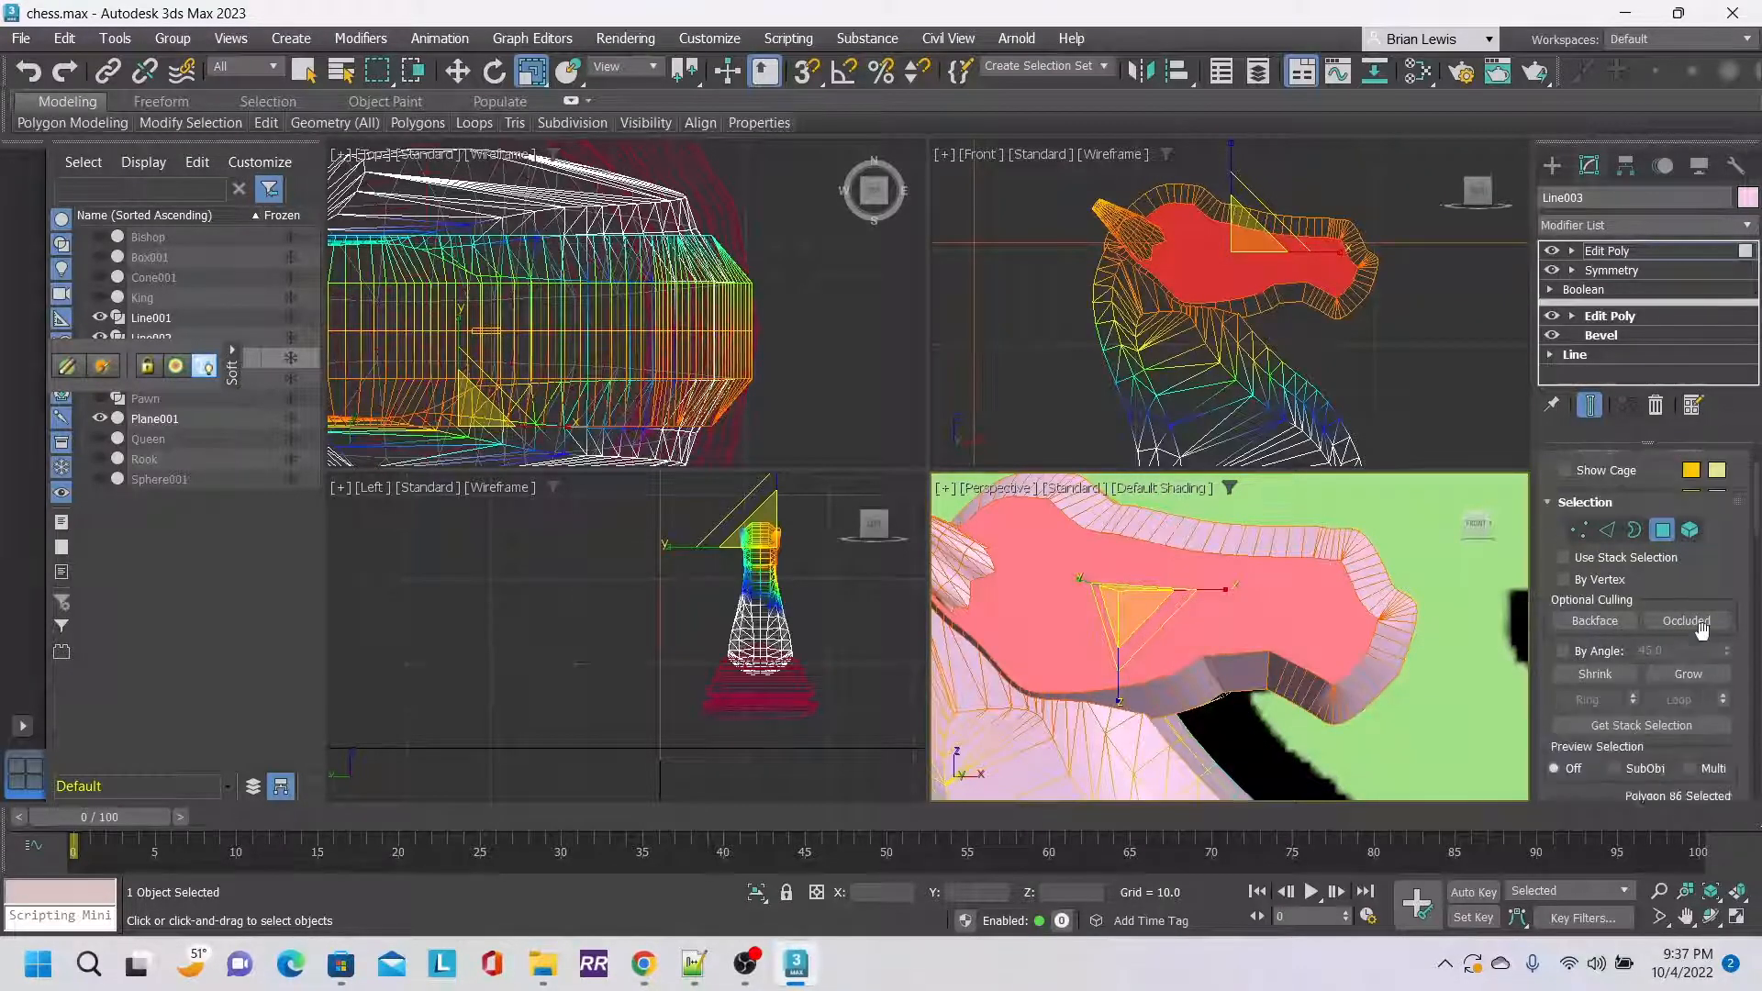
{"action": "scroll", "coordinate": [1709, 589], "scroll_direction": "down", "scroll_amount": 10}
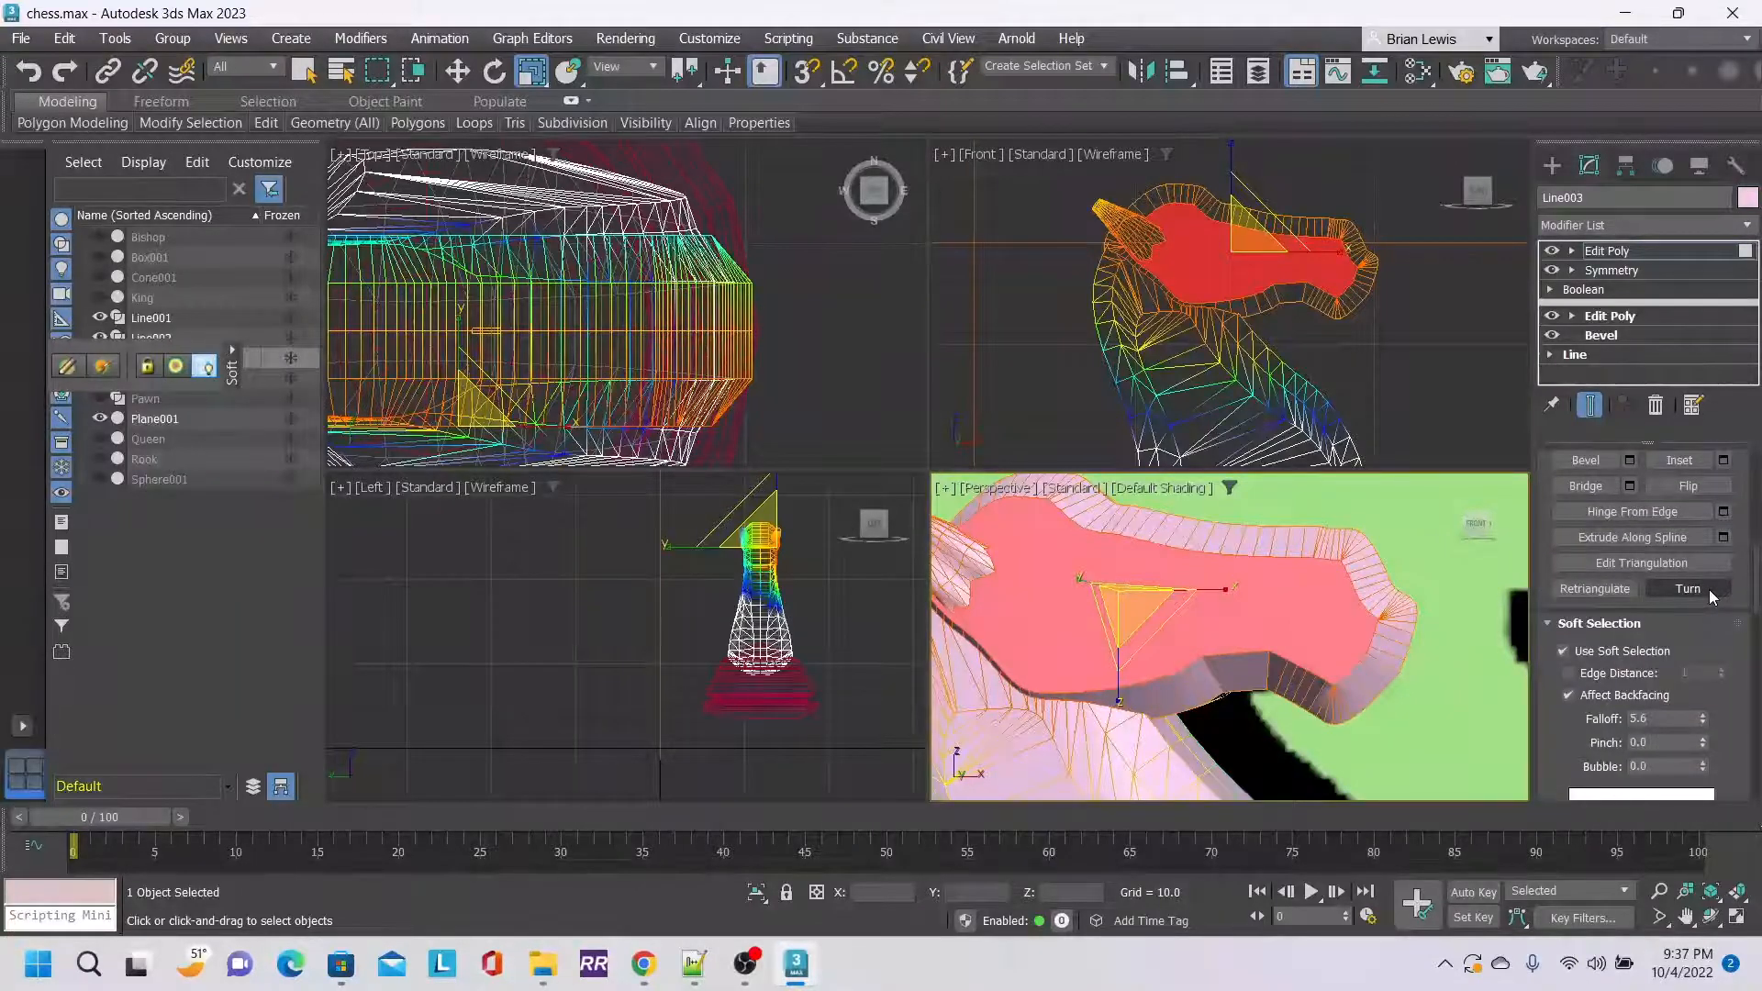
{"action": "scroll", "coordinate": [1708, 589], "scroll_direction": "down", "scroll_amount": 3}
{"action": "scroll", "coordinate": [1708, 589], "scroll_direction": "down", "scroll_amount": 1}
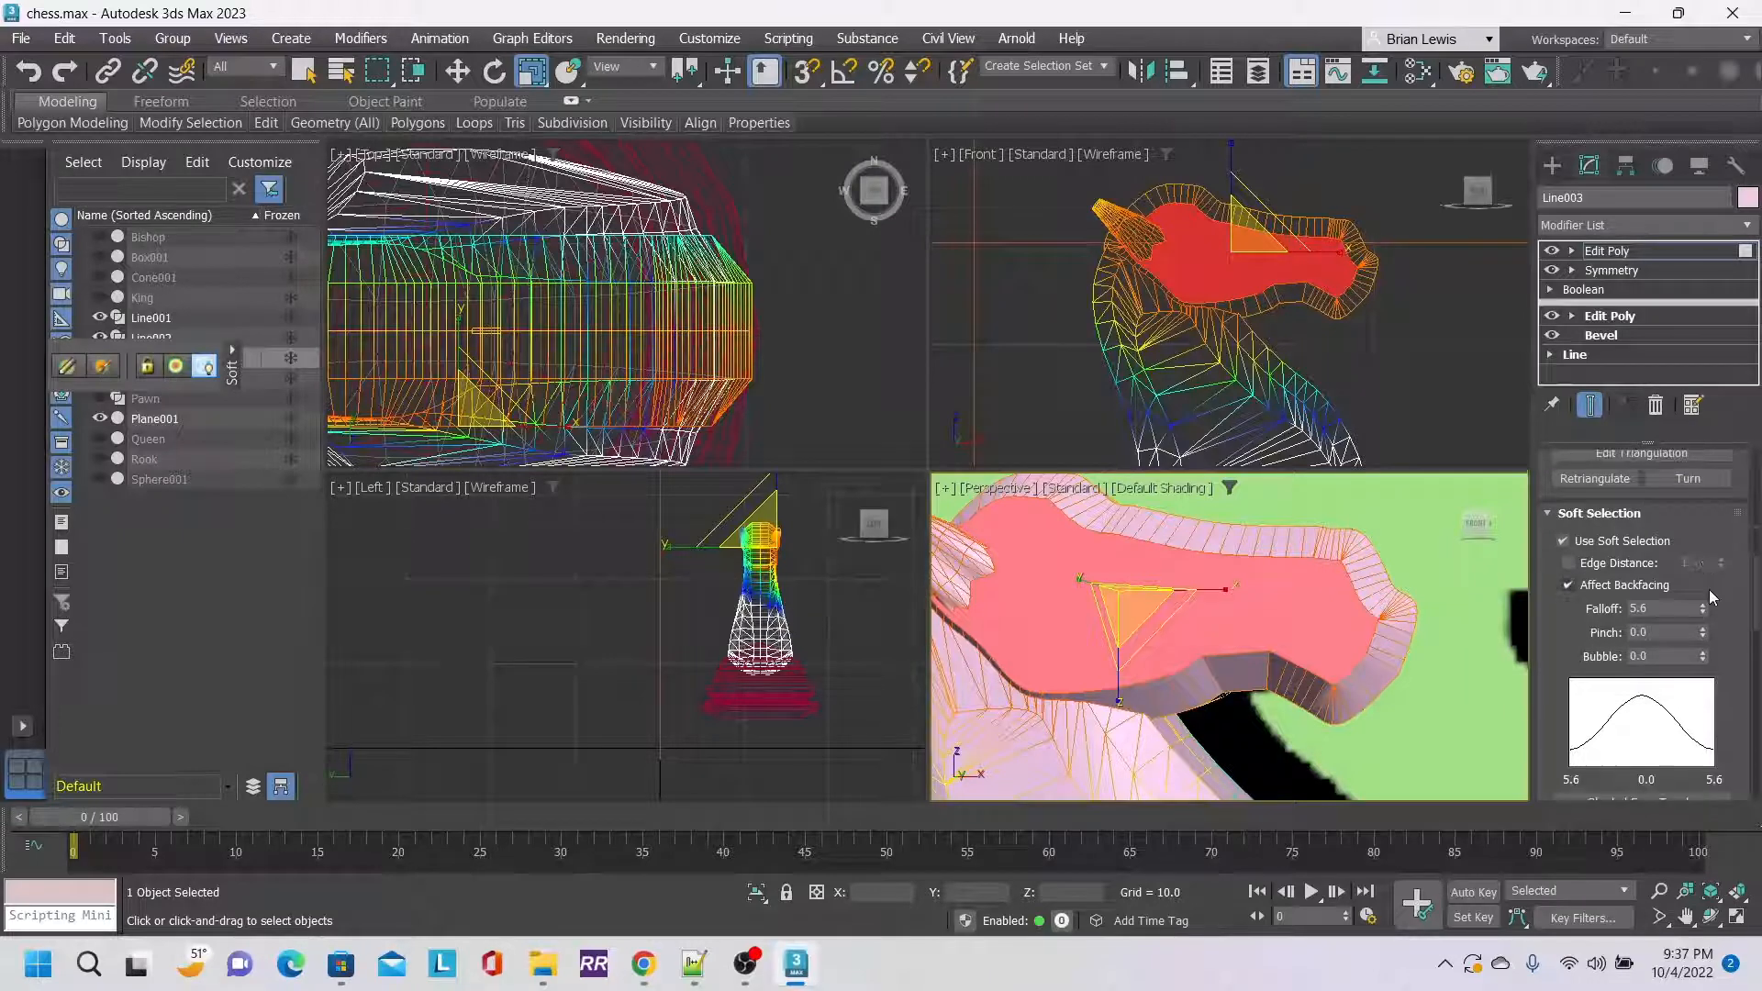
{"action": "left_click", "coordinate": [1591, 479]}
{"action": "left_click", "coordinate": [1621, 540]}
Activate Slice Plane for the selected head polygon and rotate the plane 90 degrees so it stands upright across the head.
{"action": "scroll", "coordinate": [1724, 599], "scroll_direction": "down", "scroll_amount": 5}
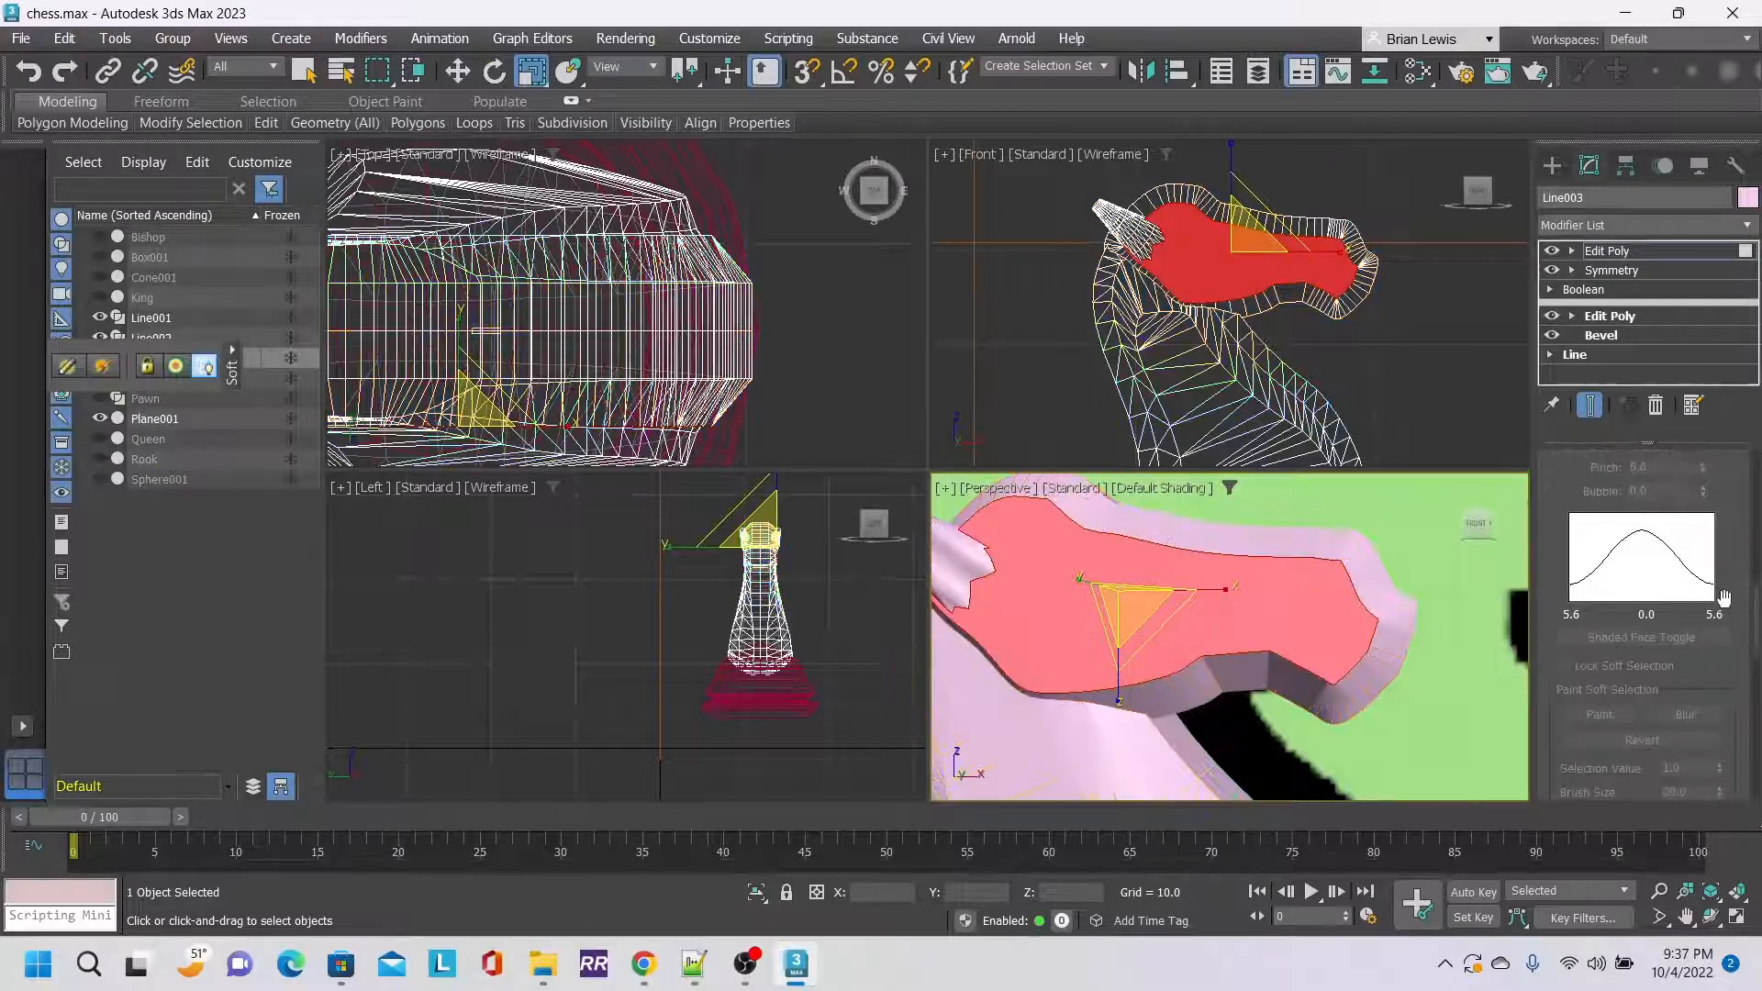
{"action": "scroll", "coordinate": [1724, 598], "scroll_direction": "down", "scroll_amount": 8}
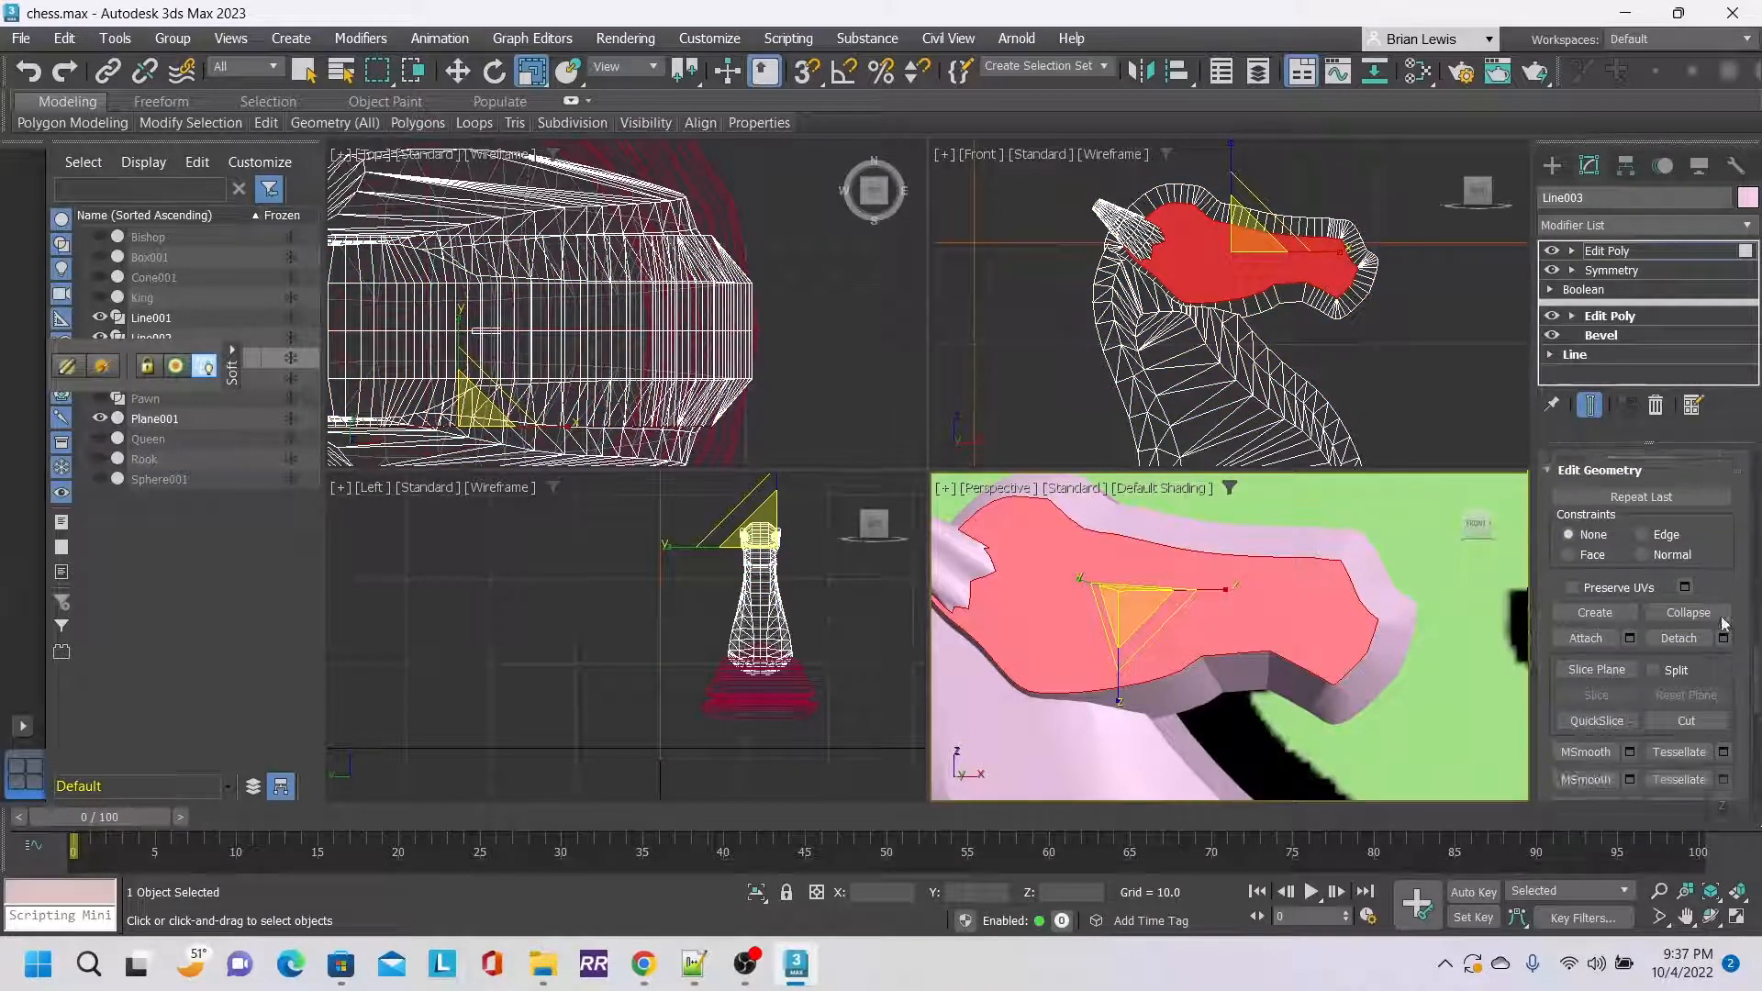
{"action": "scroll", "coordinate": [1723, 623], "scroll_direction": "down", "scroll_amount": 3}
{"action": "scroll", "coordinate": [1721, 621], "scroll_direction": "down", "scroll_amount": 1}
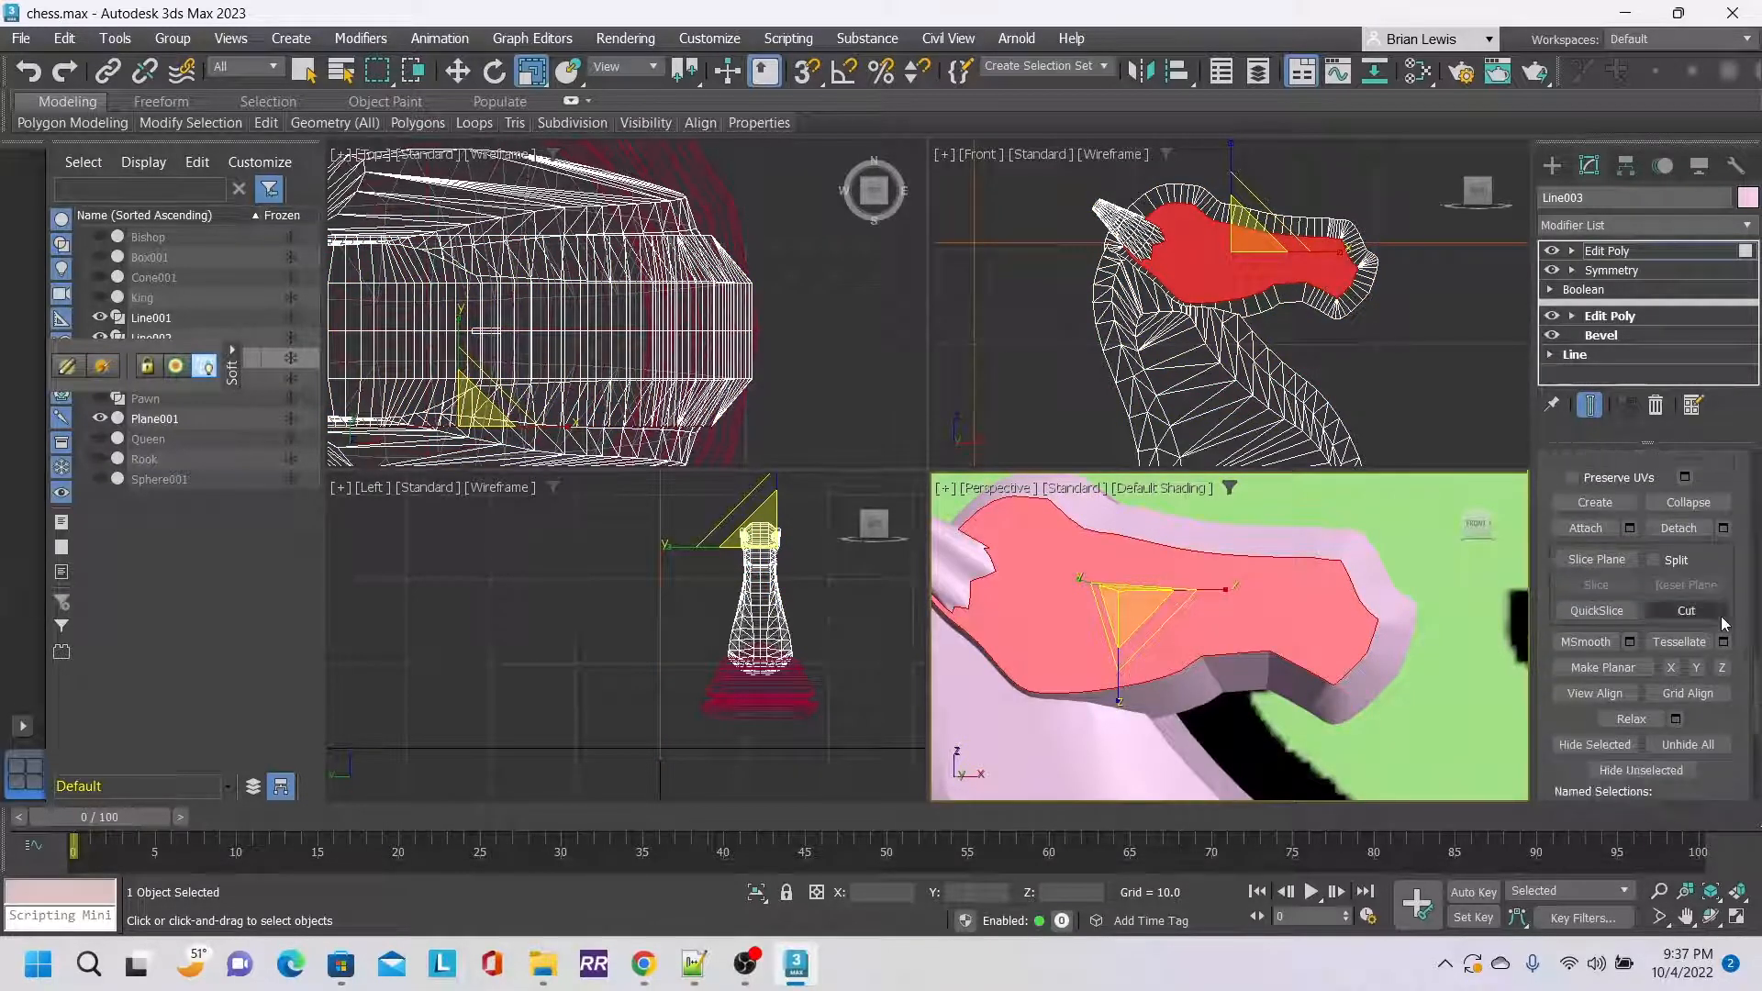
{"action": "left_click", "coordinate": [1613, 560]}
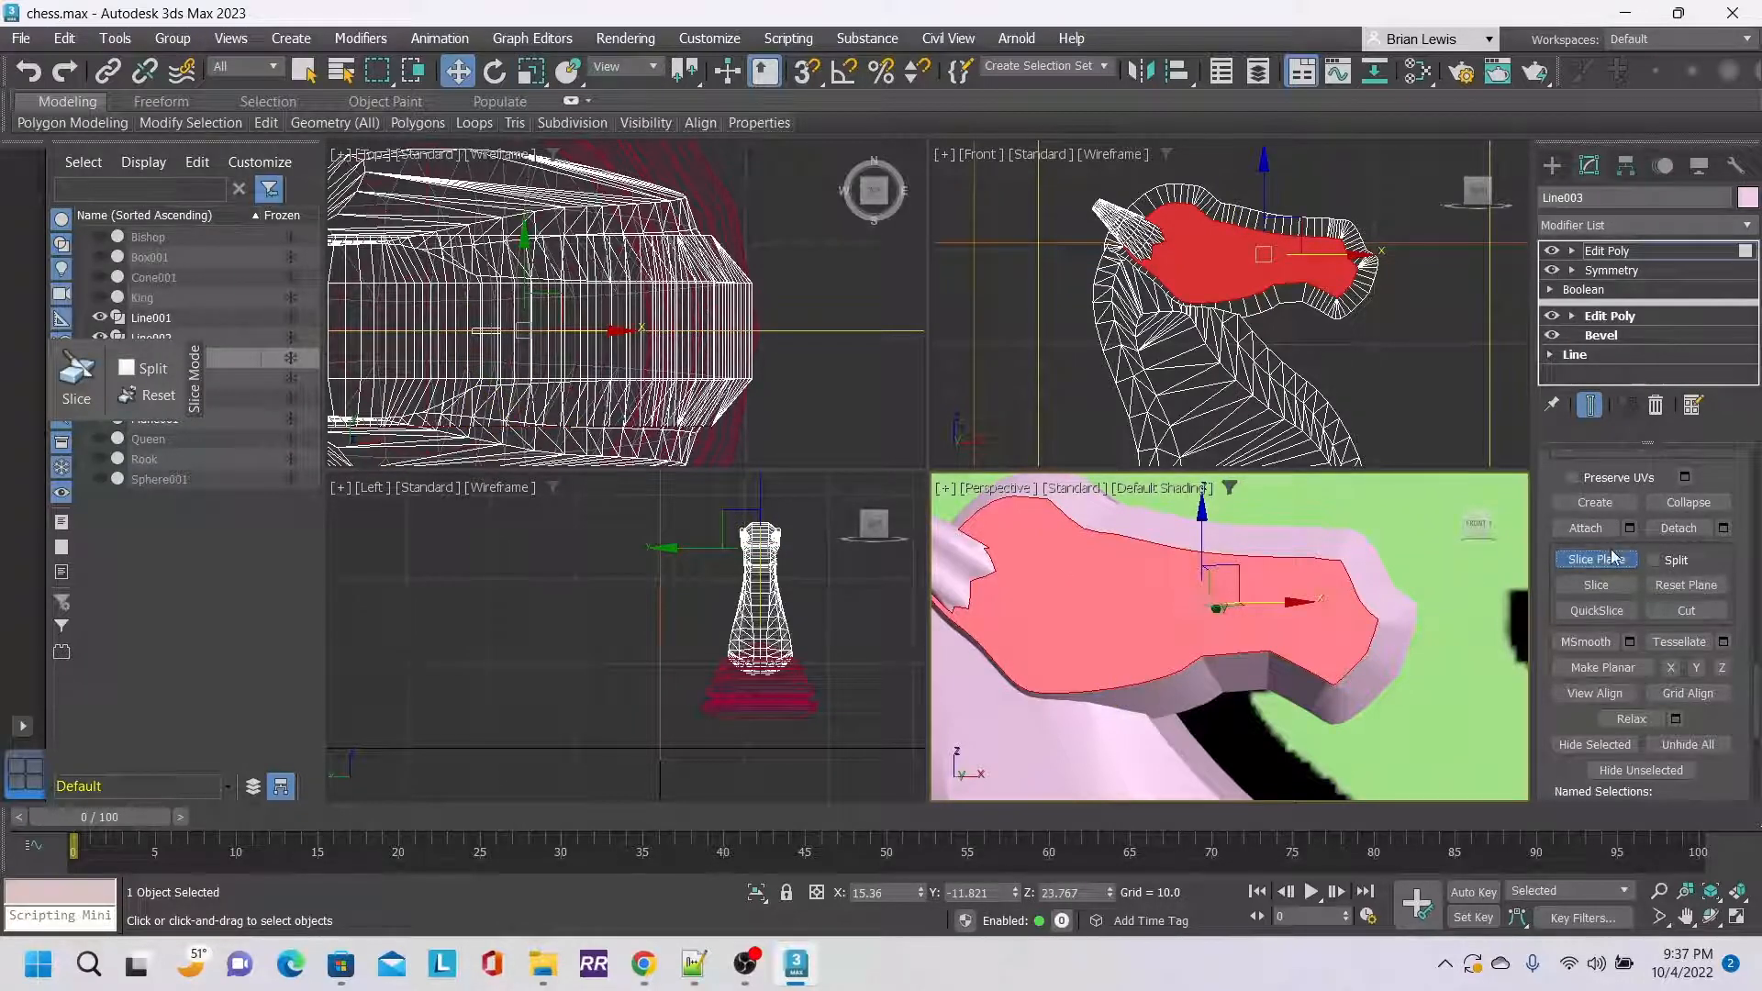
{"action": "scroll", "coordinate": [1274, 367], "scroll_direction": "down", "scroll_amount": 3}
{"action": "scroll", "coordinate": [1273, 367], "scroll_direction": "down", "scroll_amount": 2}
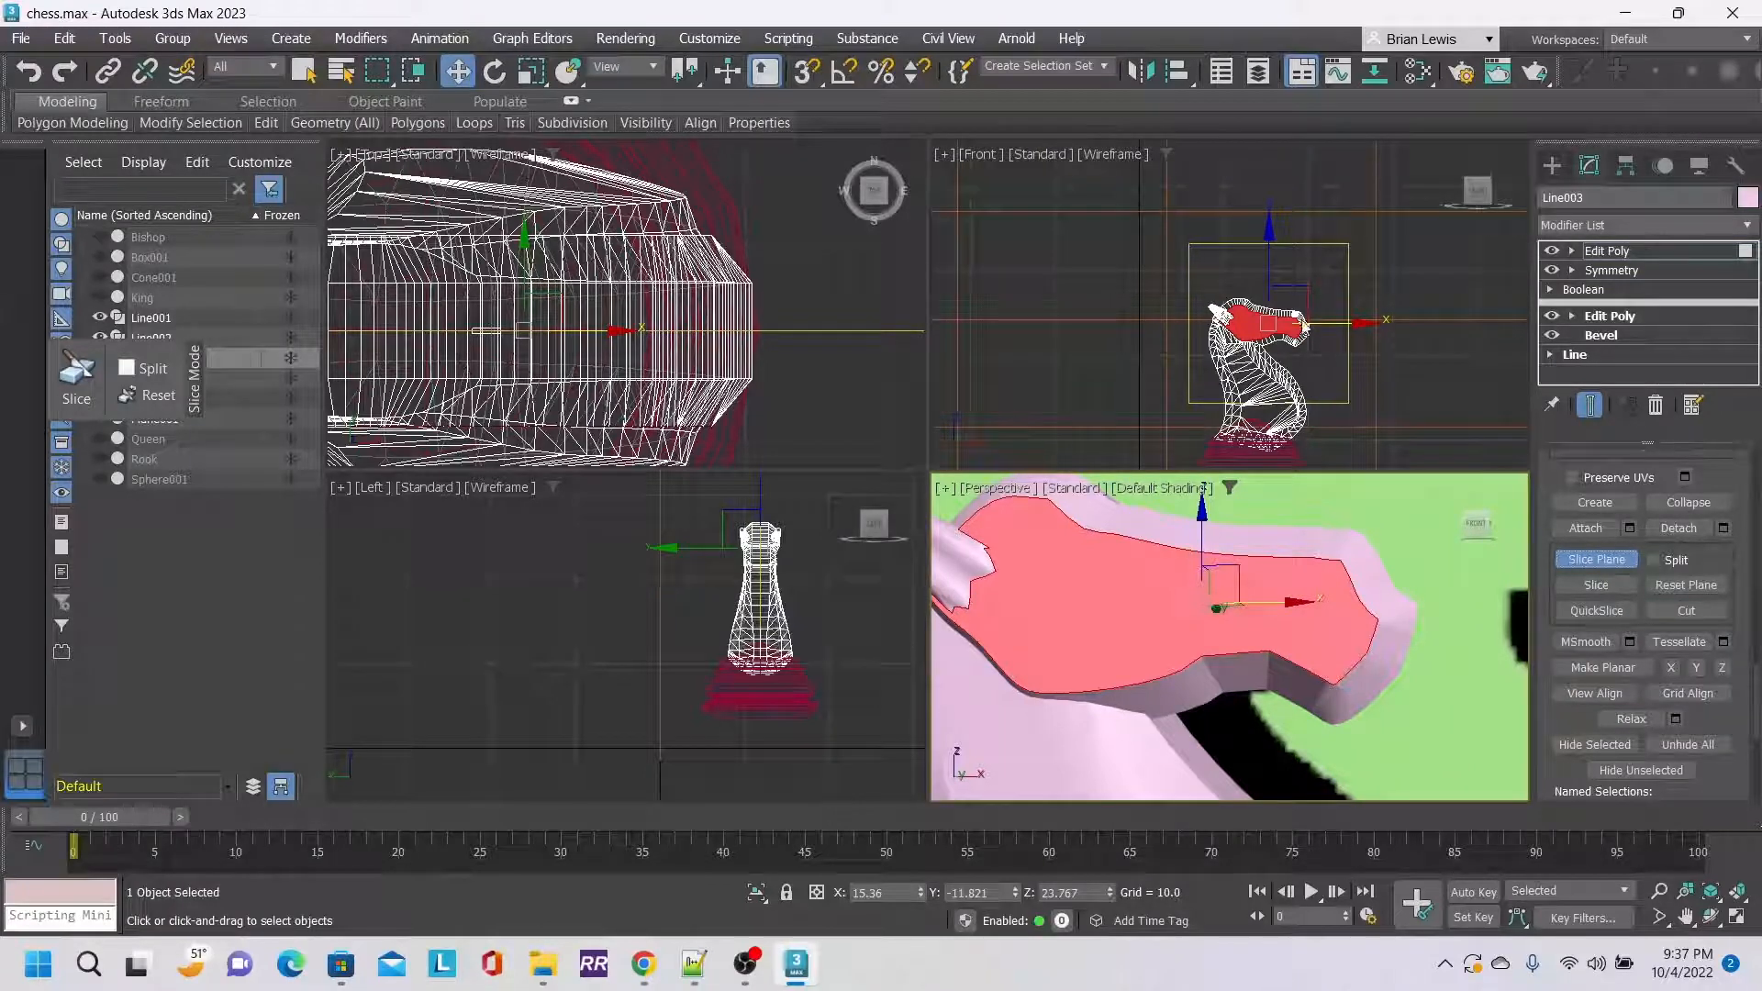
{"action": "left_click", "coordinate": [494, 72]}
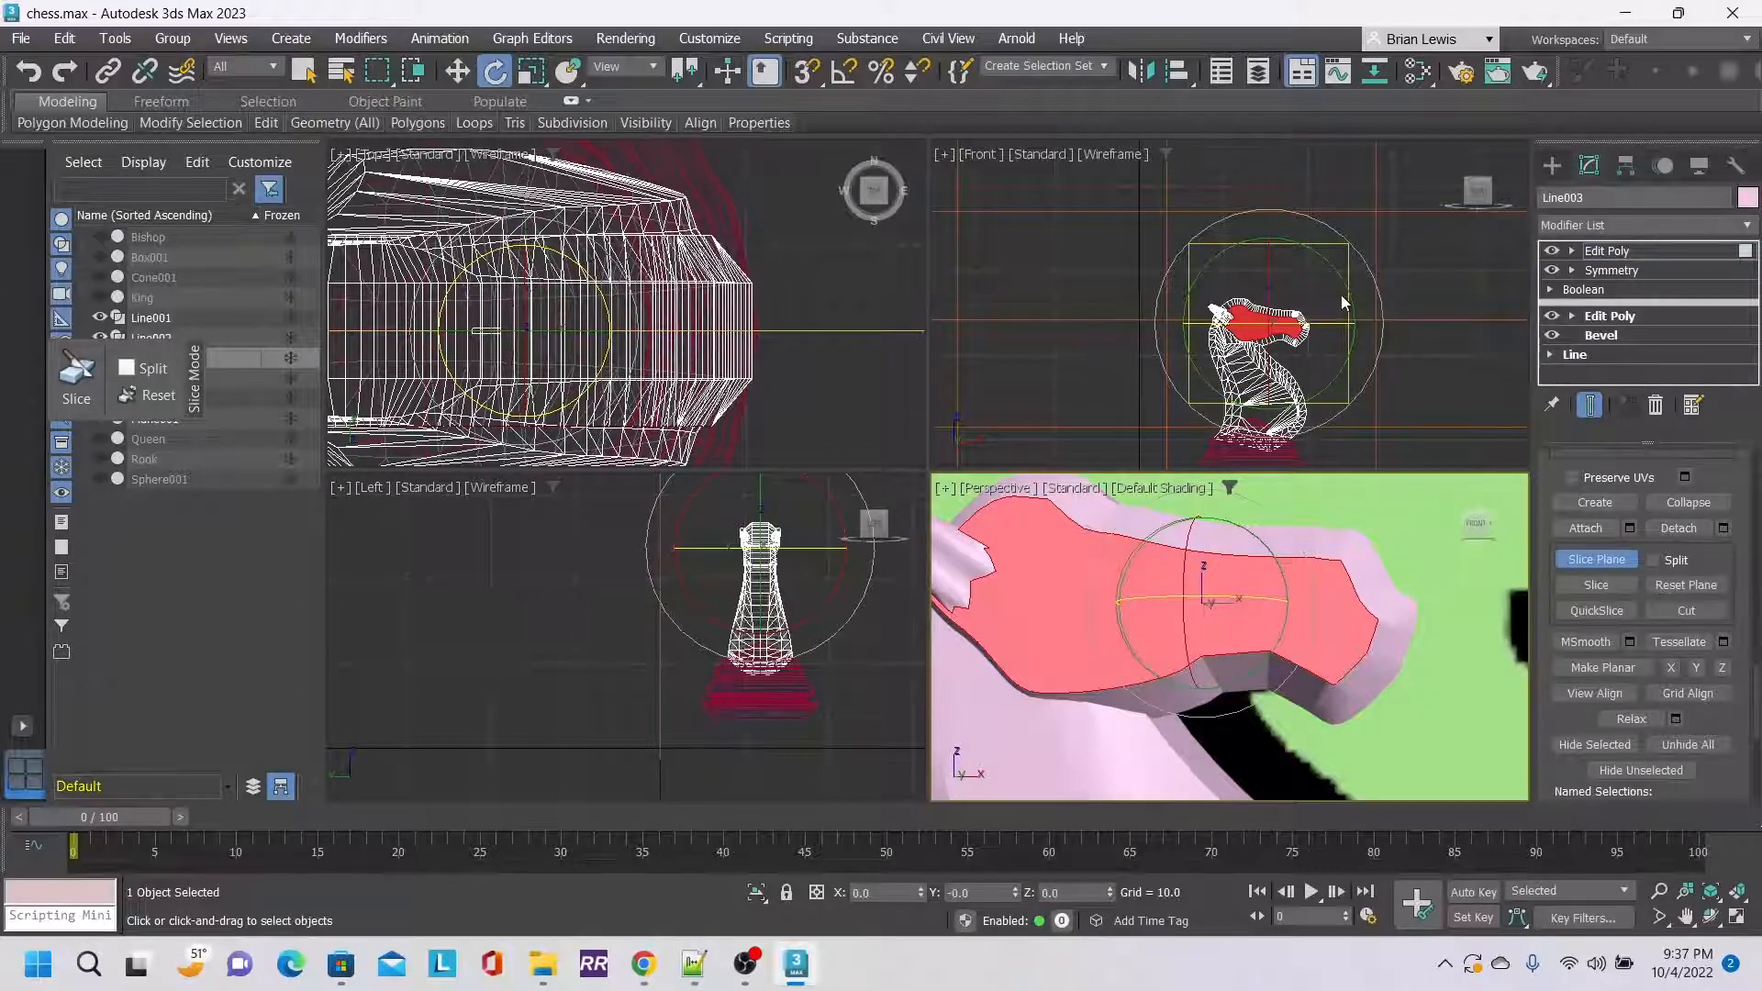
{"action": "left_click", "coordinate": [1333, 324]}
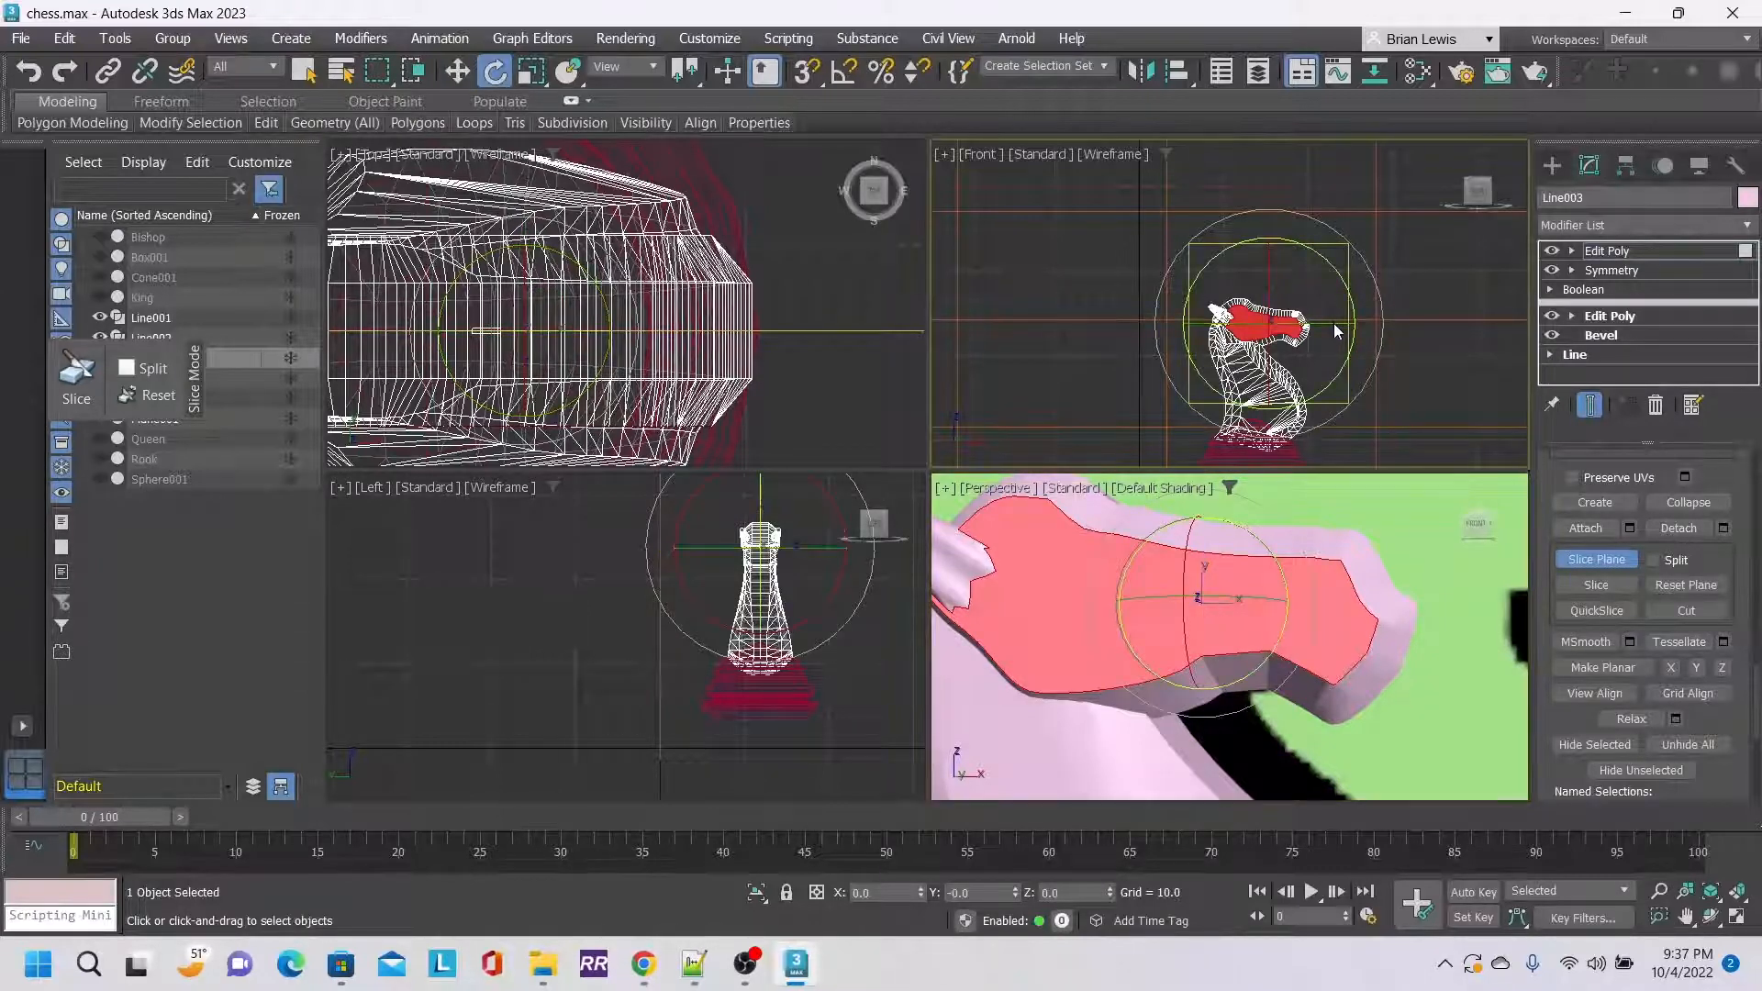
{"action": "left_click_drag", "start_coordinate": [1332, 326], "coordinate": [1166, 340]}
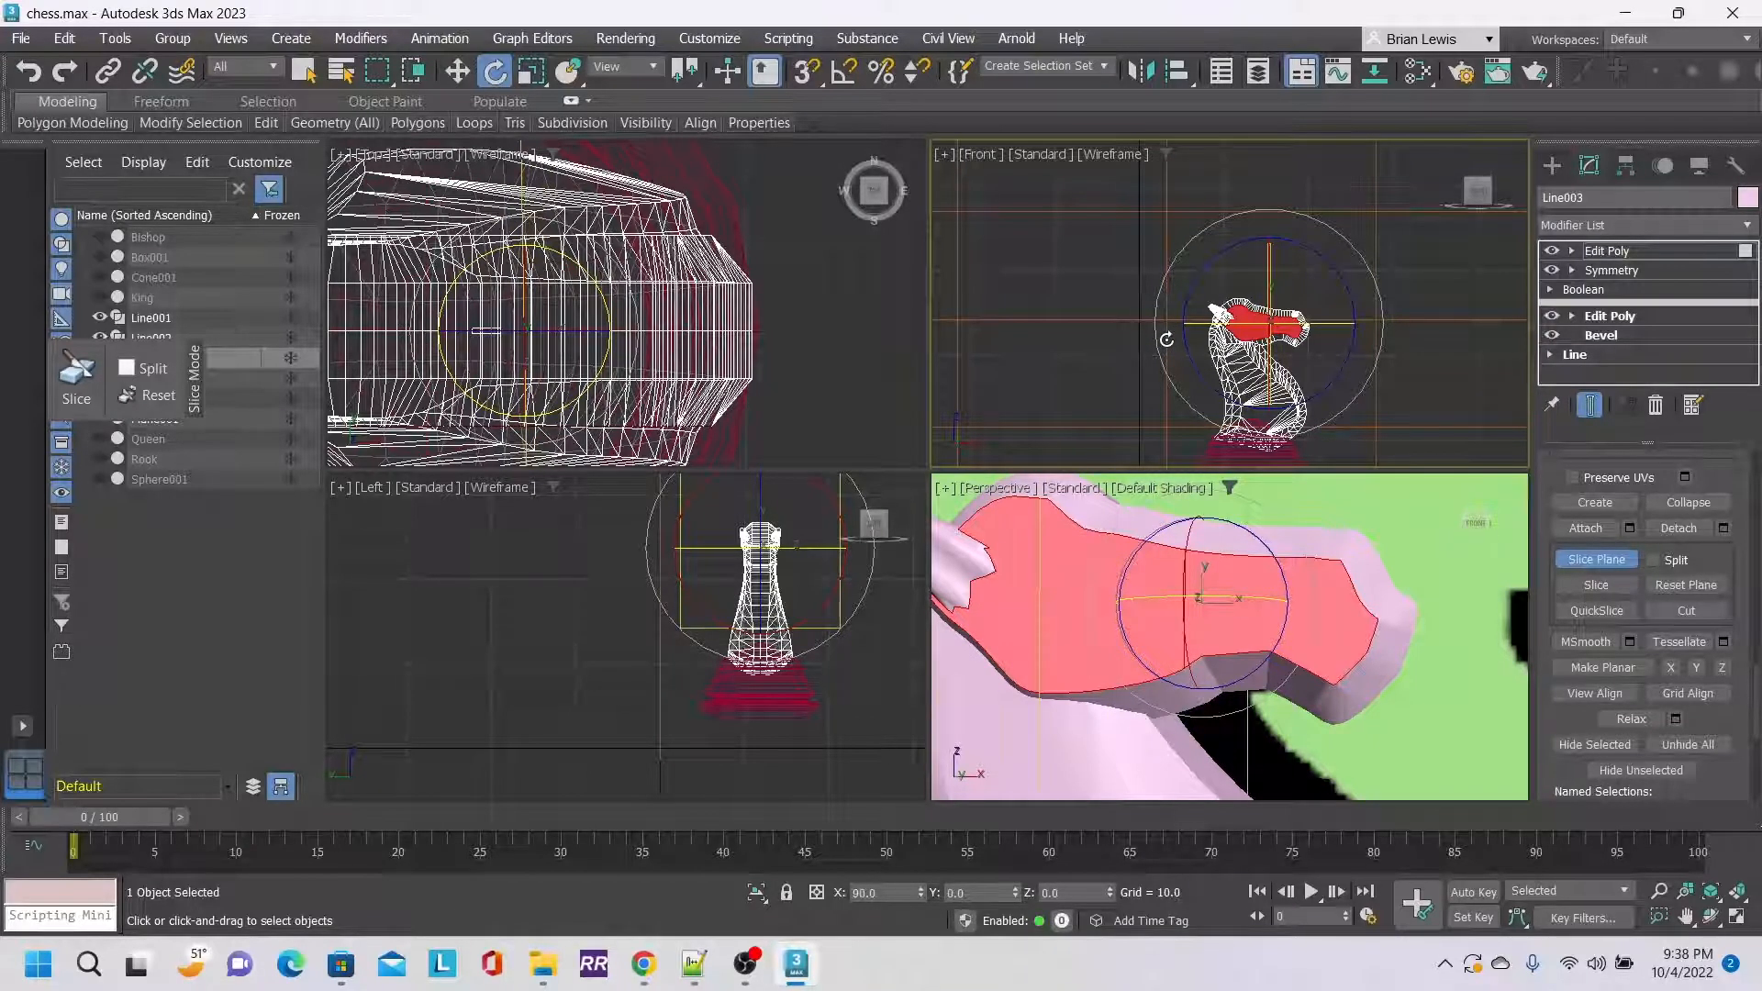
Tilt the upright slice plane slightly so its upper end leans toward the ear, and slice the head polygon near its middle.
{"action": "middle_click_drag", "start_coordinate": [1302, 476], "coordinate": [1380, 500]}
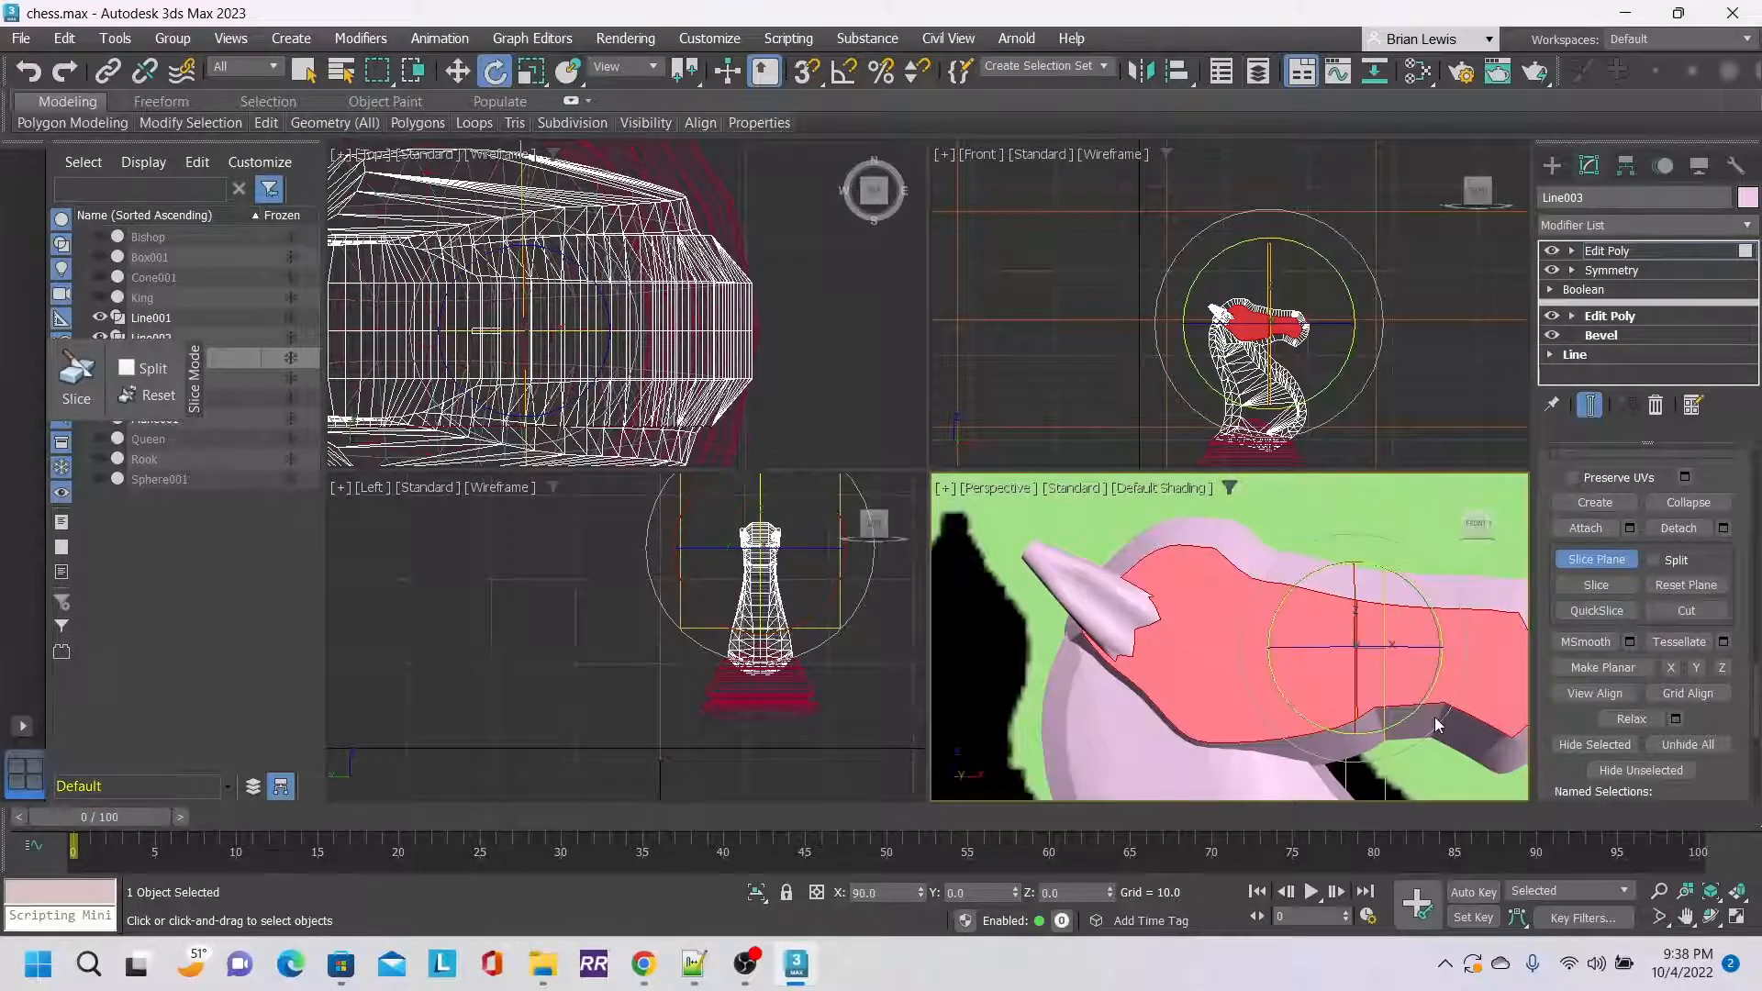
{"action": "middle_click_drag", "start_coordinate": [1344, 553], "coordinate": [1280, 521]}
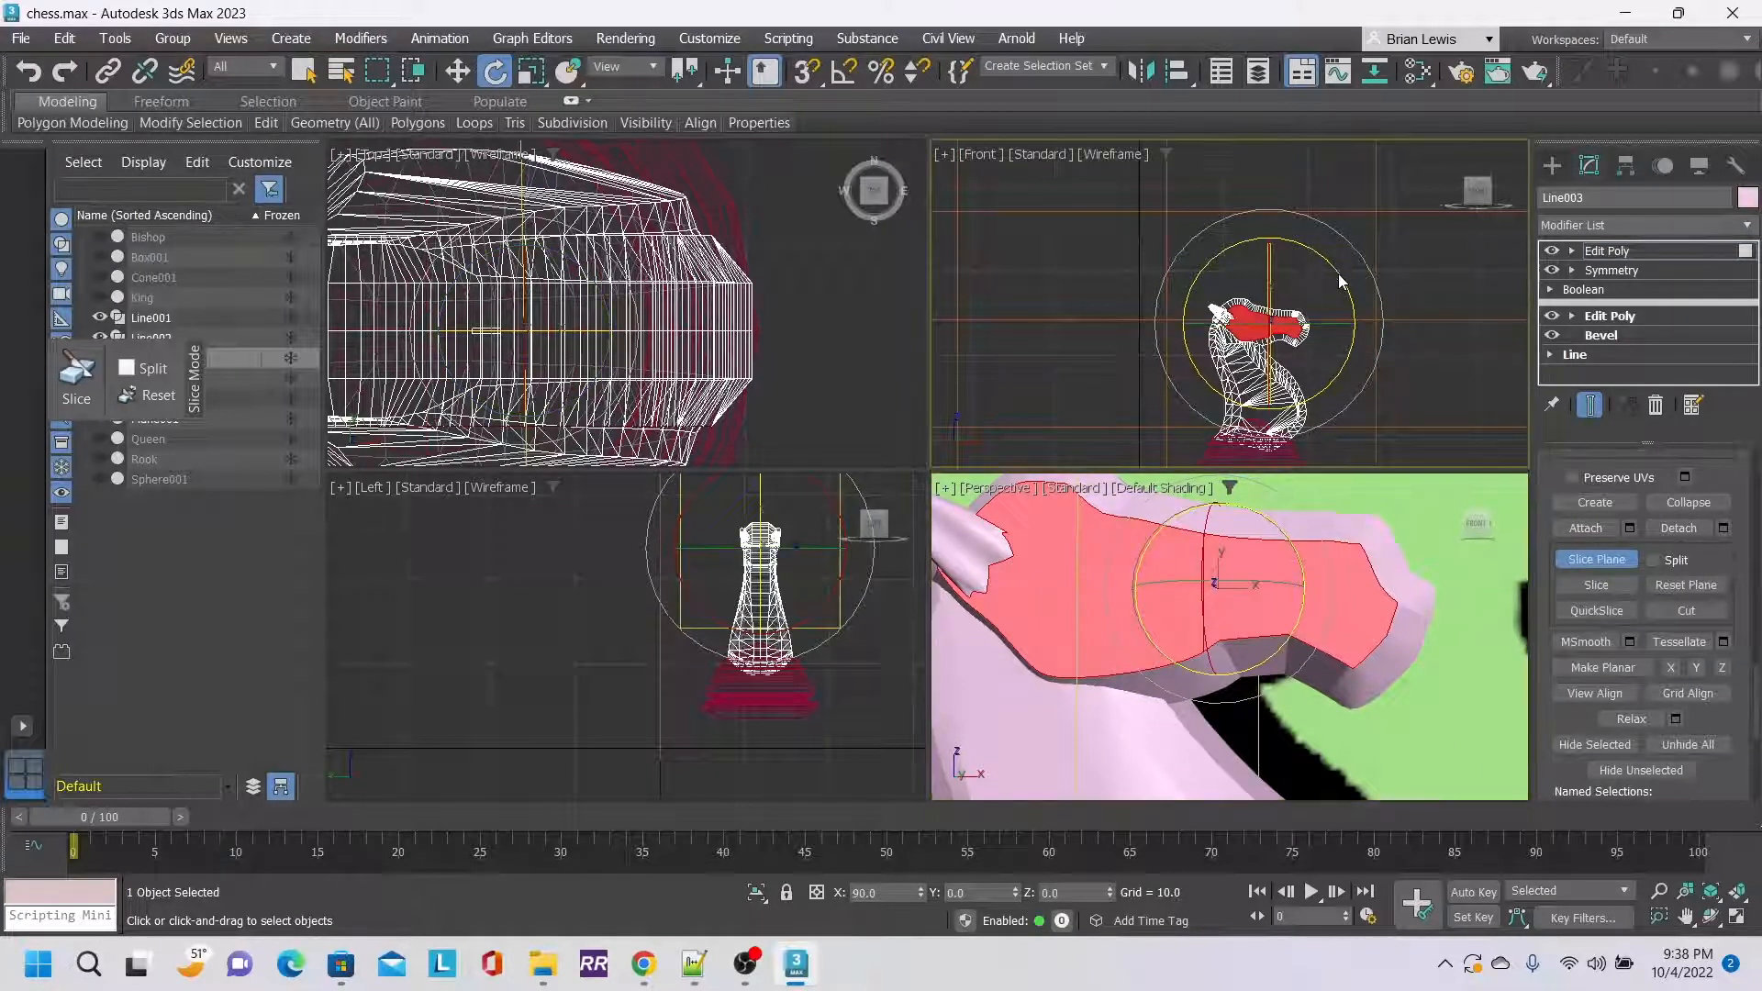
{"action": "left_click_drag", "start_coordinate": [1339, 272], "coordinate": [1320, 250]}
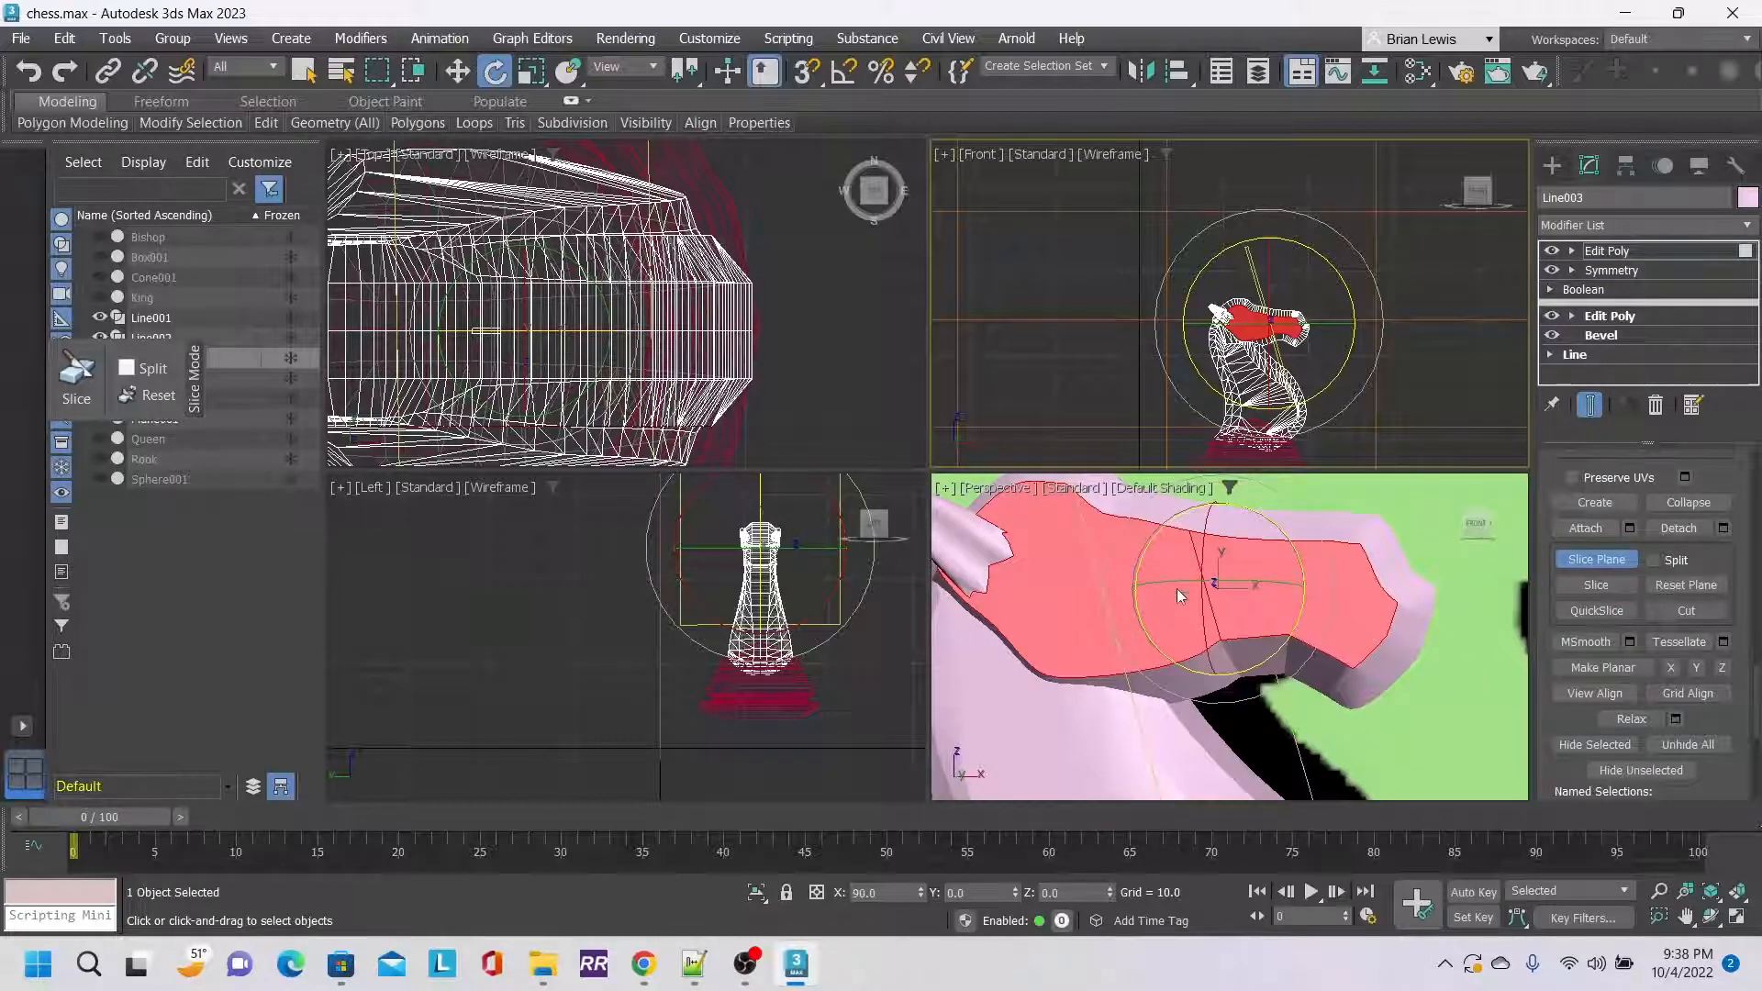
{"action": "left_click", "coordinate": [1602, 589]}
Move the tilted slice plane along the head and make two more parallel slices, one nearer the ear and one nearer the nose.
{"action": "left_click", "coordinate": [458, 72]}
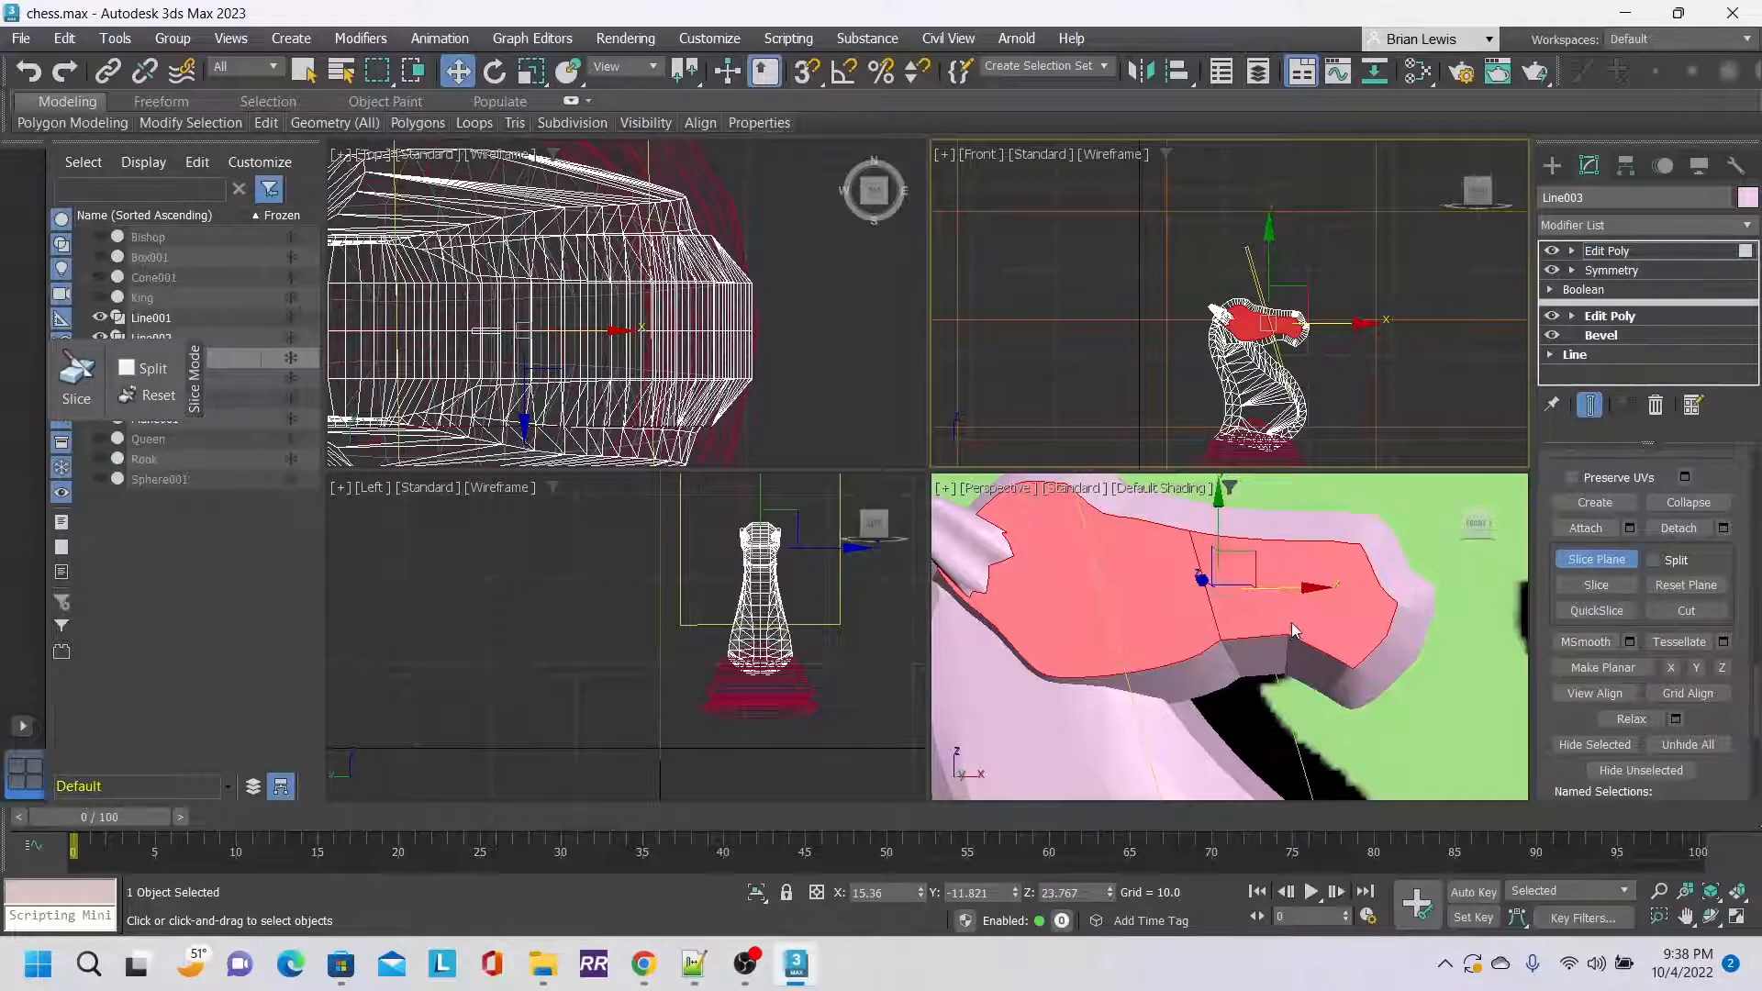
{"action": "left_click_drag", "start_coordinate": [1285, 586], "coordinate": [1213, 585]}
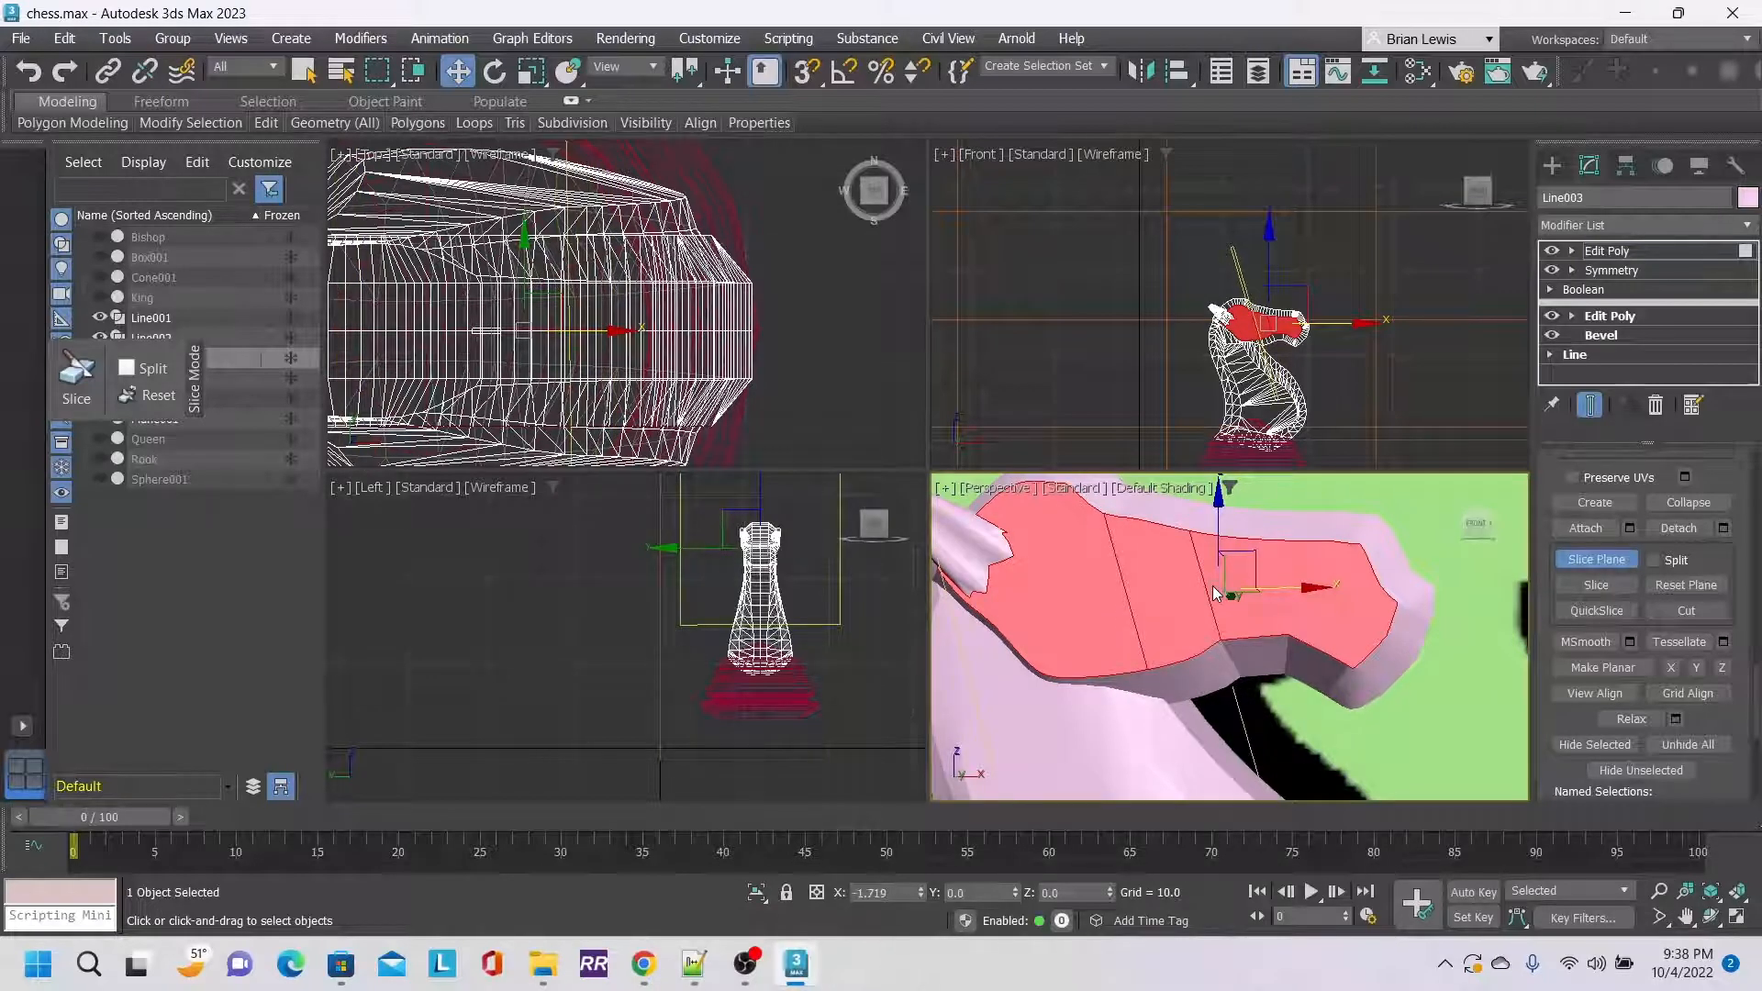
{"action": "left_click_drag", "start_coordinate": [1215, 594], "coordinate": [1143, 594]}
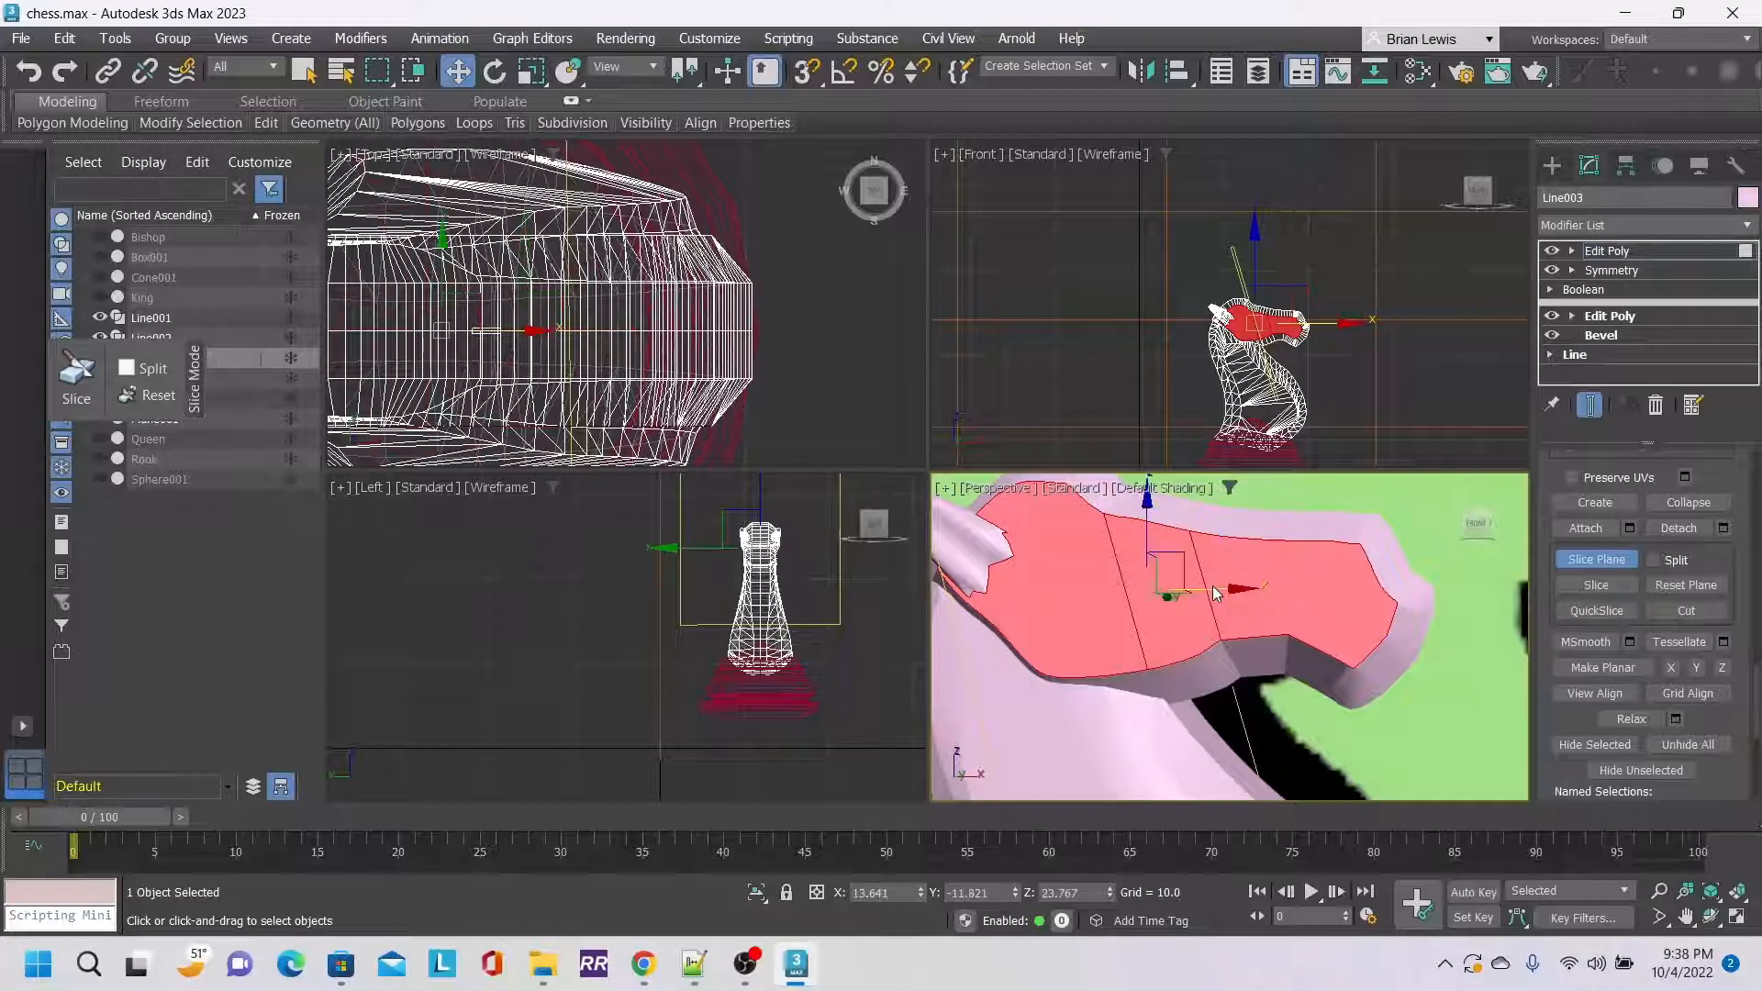
{"action": "left_click", "coordinate": [1621, 587]}
{"action": "left_click_drag", "start_coordinate": [1249, 594], "coordinate": [1372, 605]}
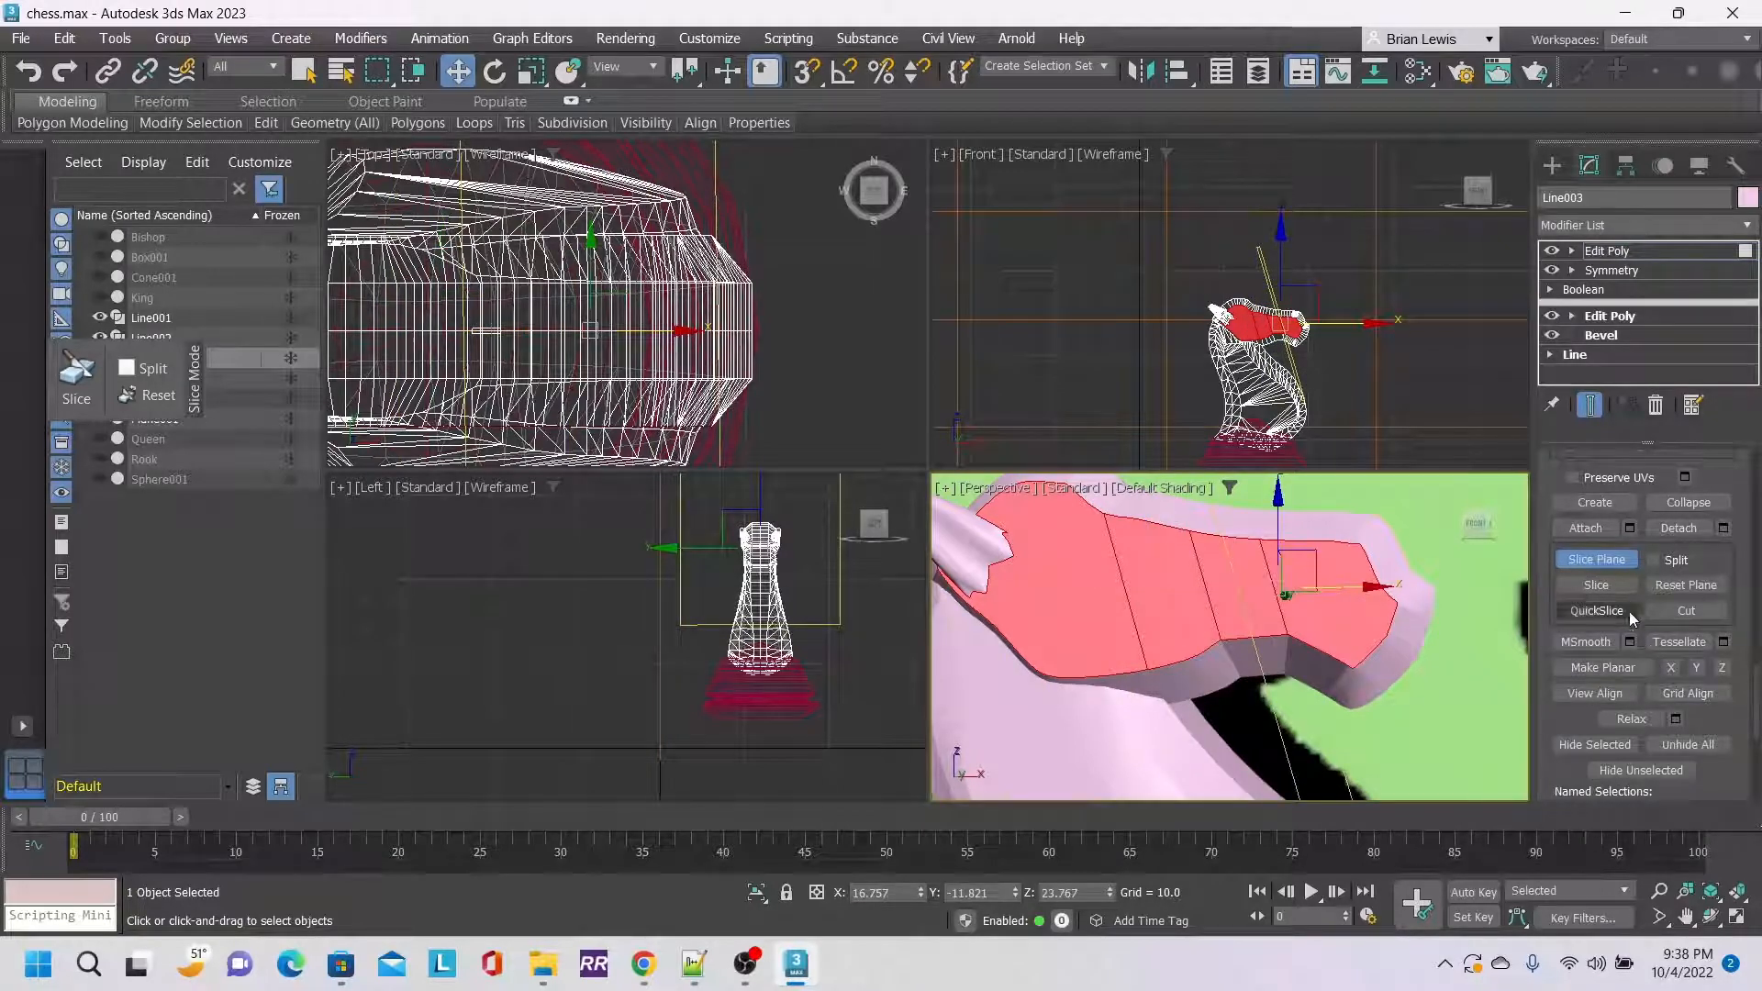
{"action": "left_click", "coordinate": [1616, 584]}
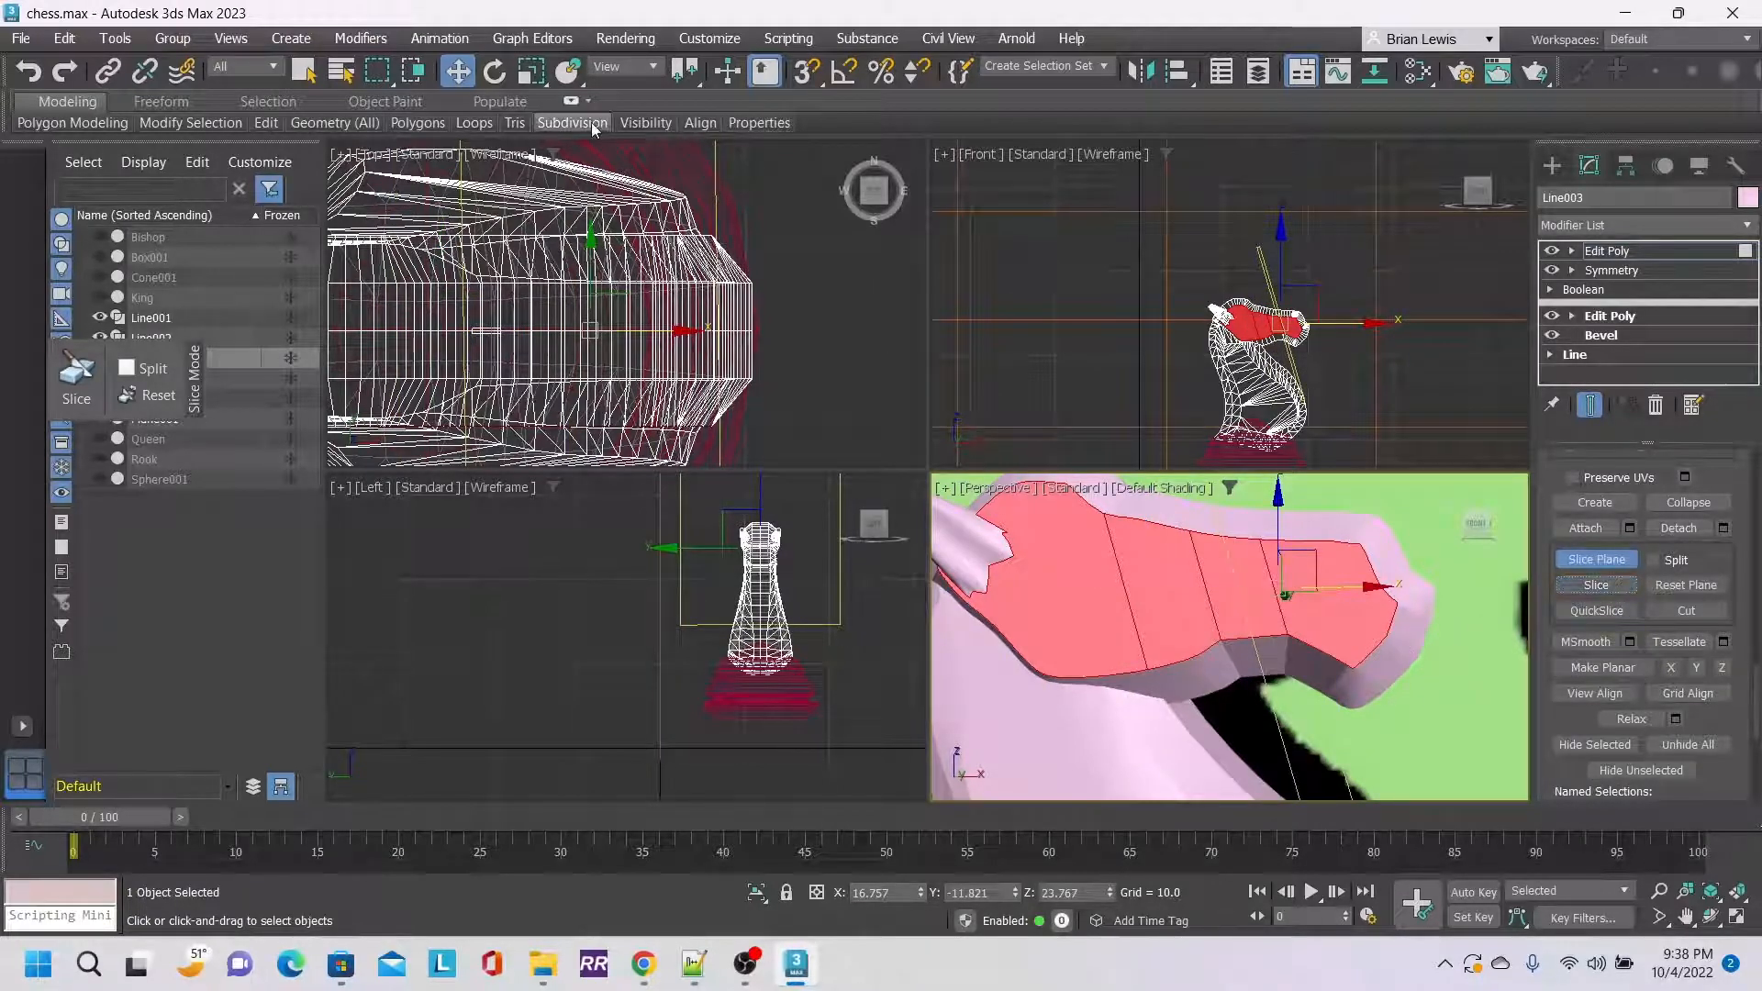
Rotate the slice plane diagonally, align it from the jaw's lower corner to the nose's upper corner, and slice the head there.
{"action": "left_click", "coordinate": [501, 73]}
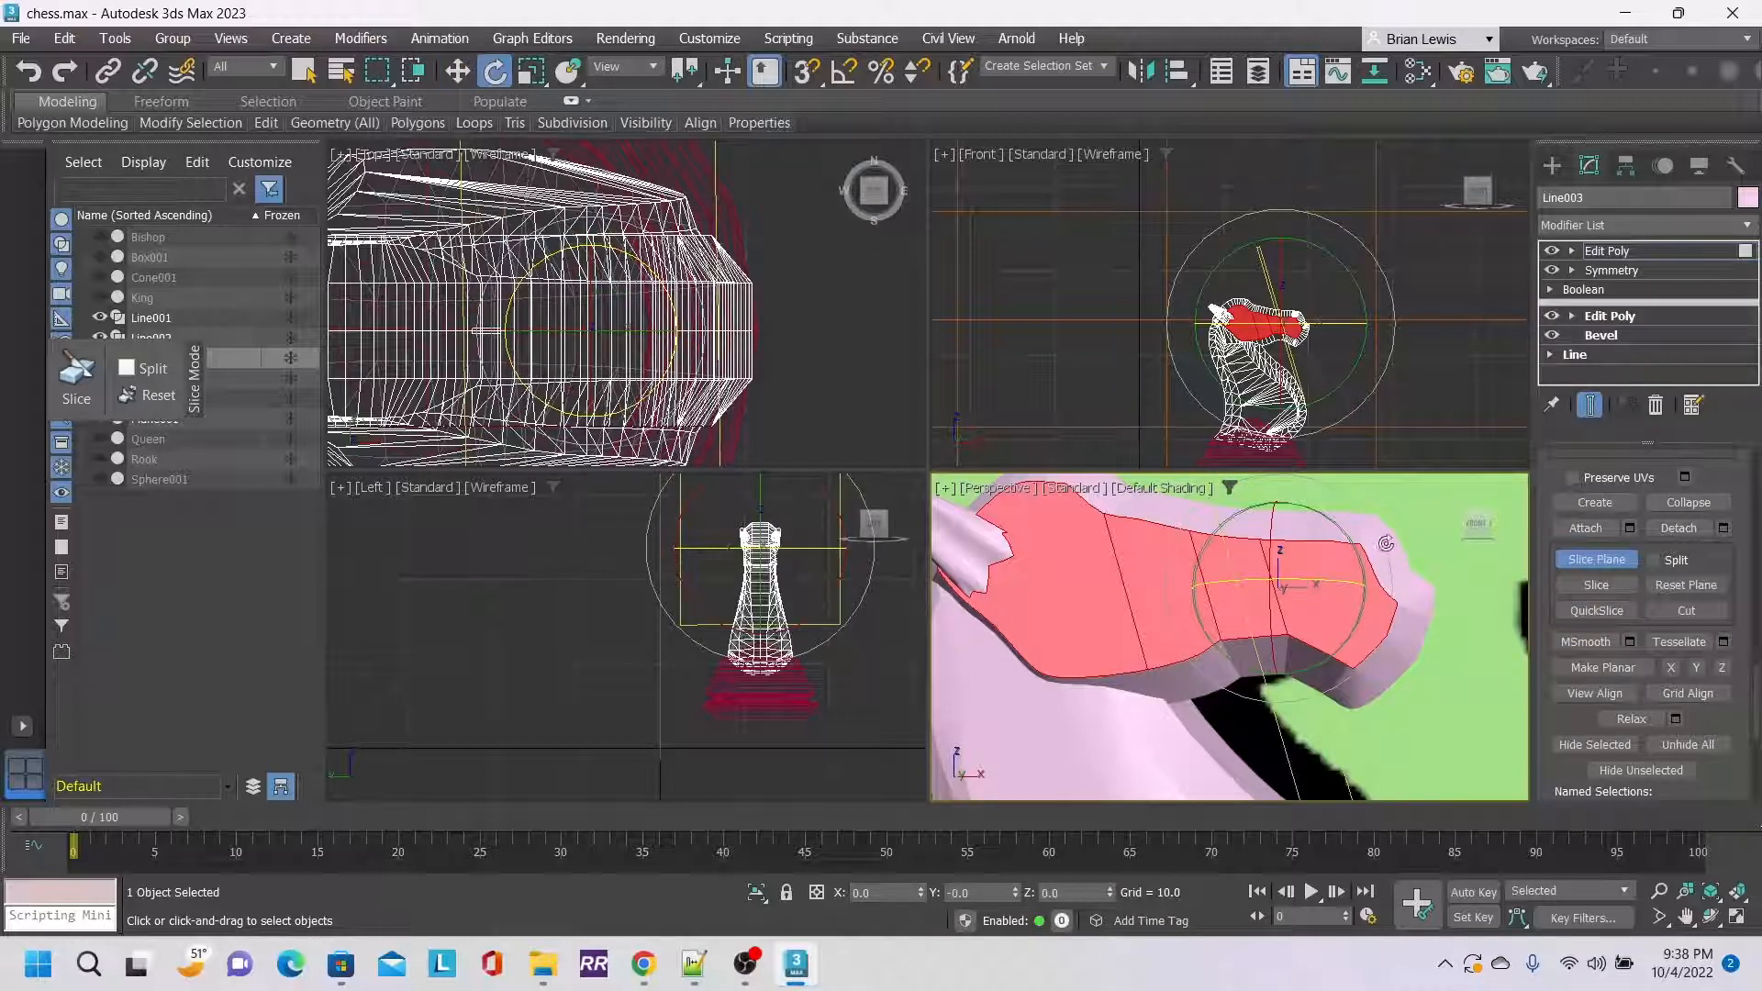
{"action": "left_click_drag", "start_coordinate": [1340, 523], "coordinate": [1424, 625]}
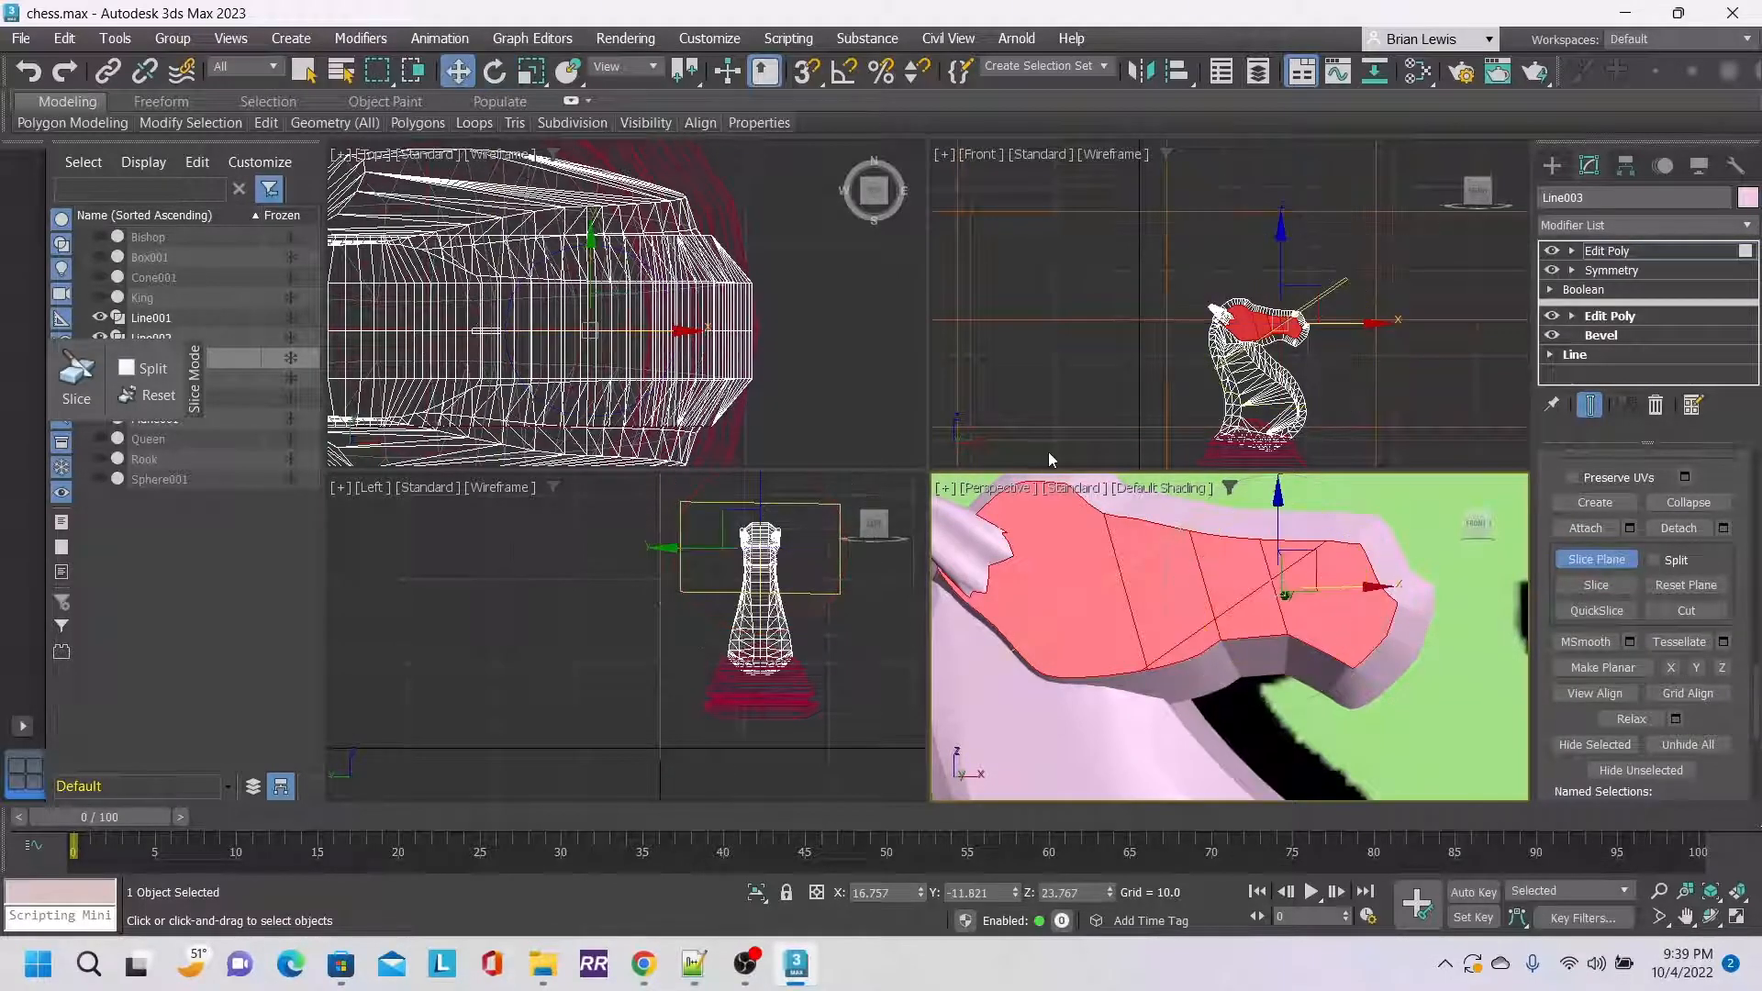
{"action": "left_click", "coordinate": [457, 71]}
{"action": "left_click_drag", "start_coordinate": [1309, 553], "coordinate": [1342, 576]}
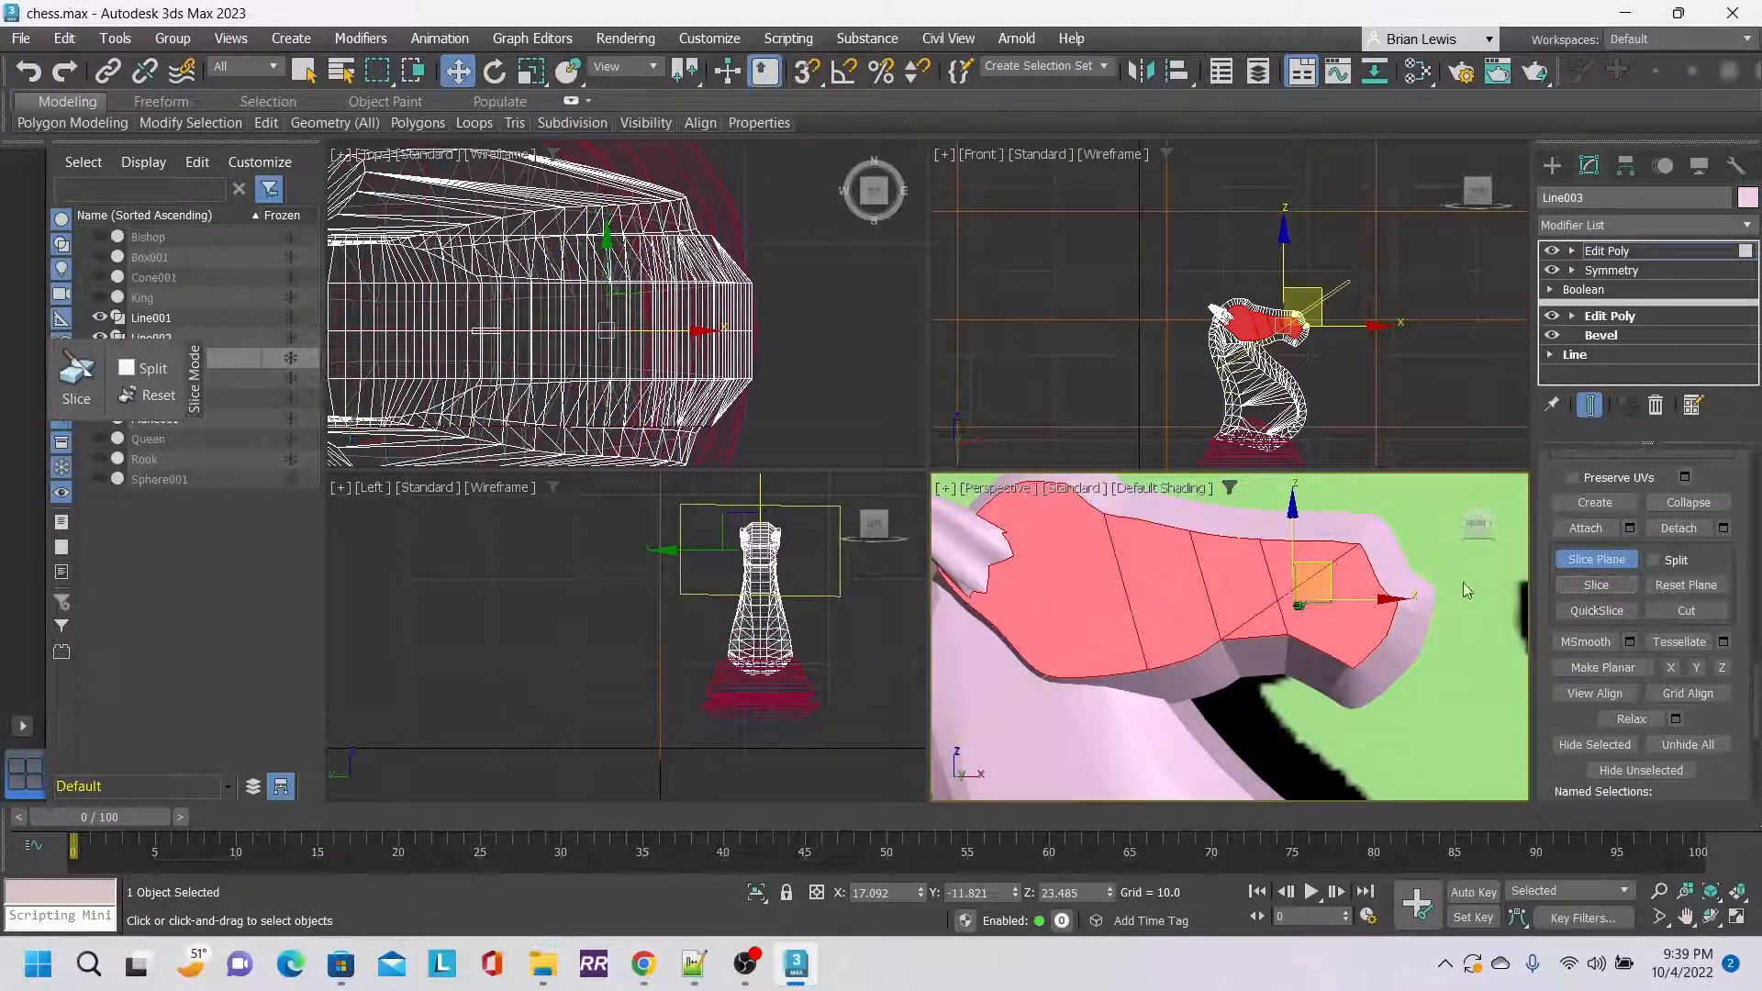
Move the diagonal slice plane toward the ear, make two more parallel slices across the head, and leave Slice Plane.
{"action": "left_click_drag", "start_coordinate": [1326, 565], "coordinate": [1253, 553]}
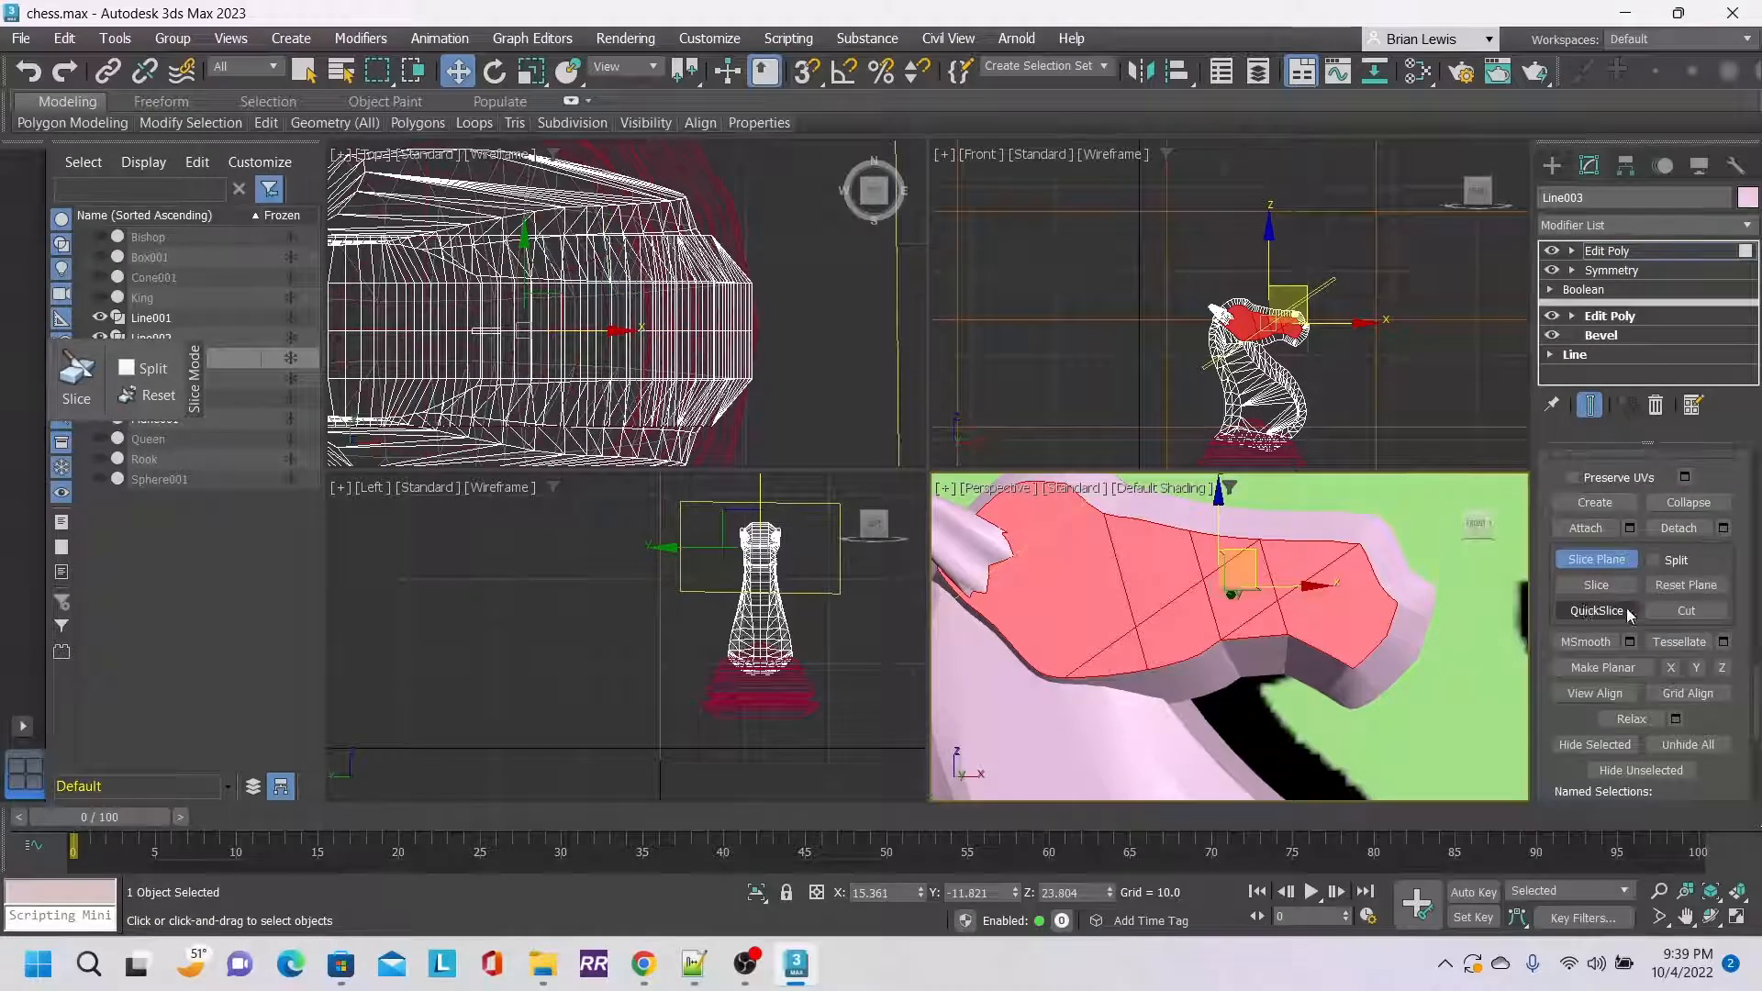
{"action": "left_click", "coordinate": [1604, 560]}
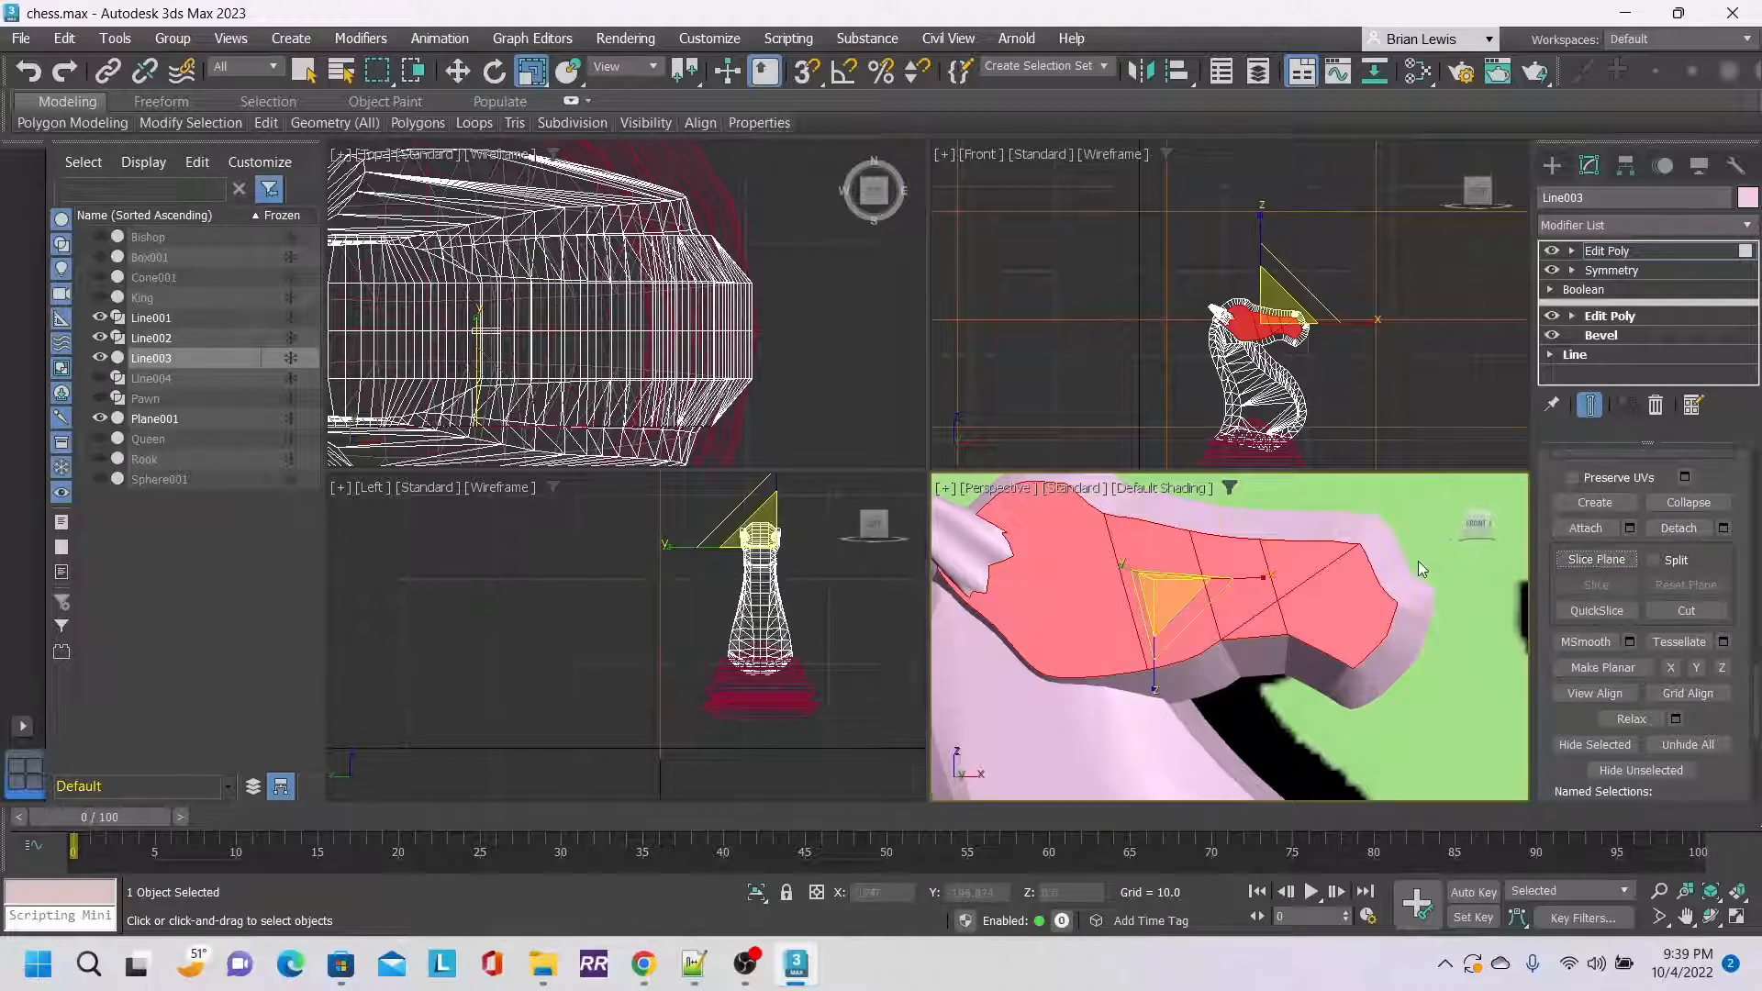
{"action": "left_click", "coordinate": [1600, 560]}
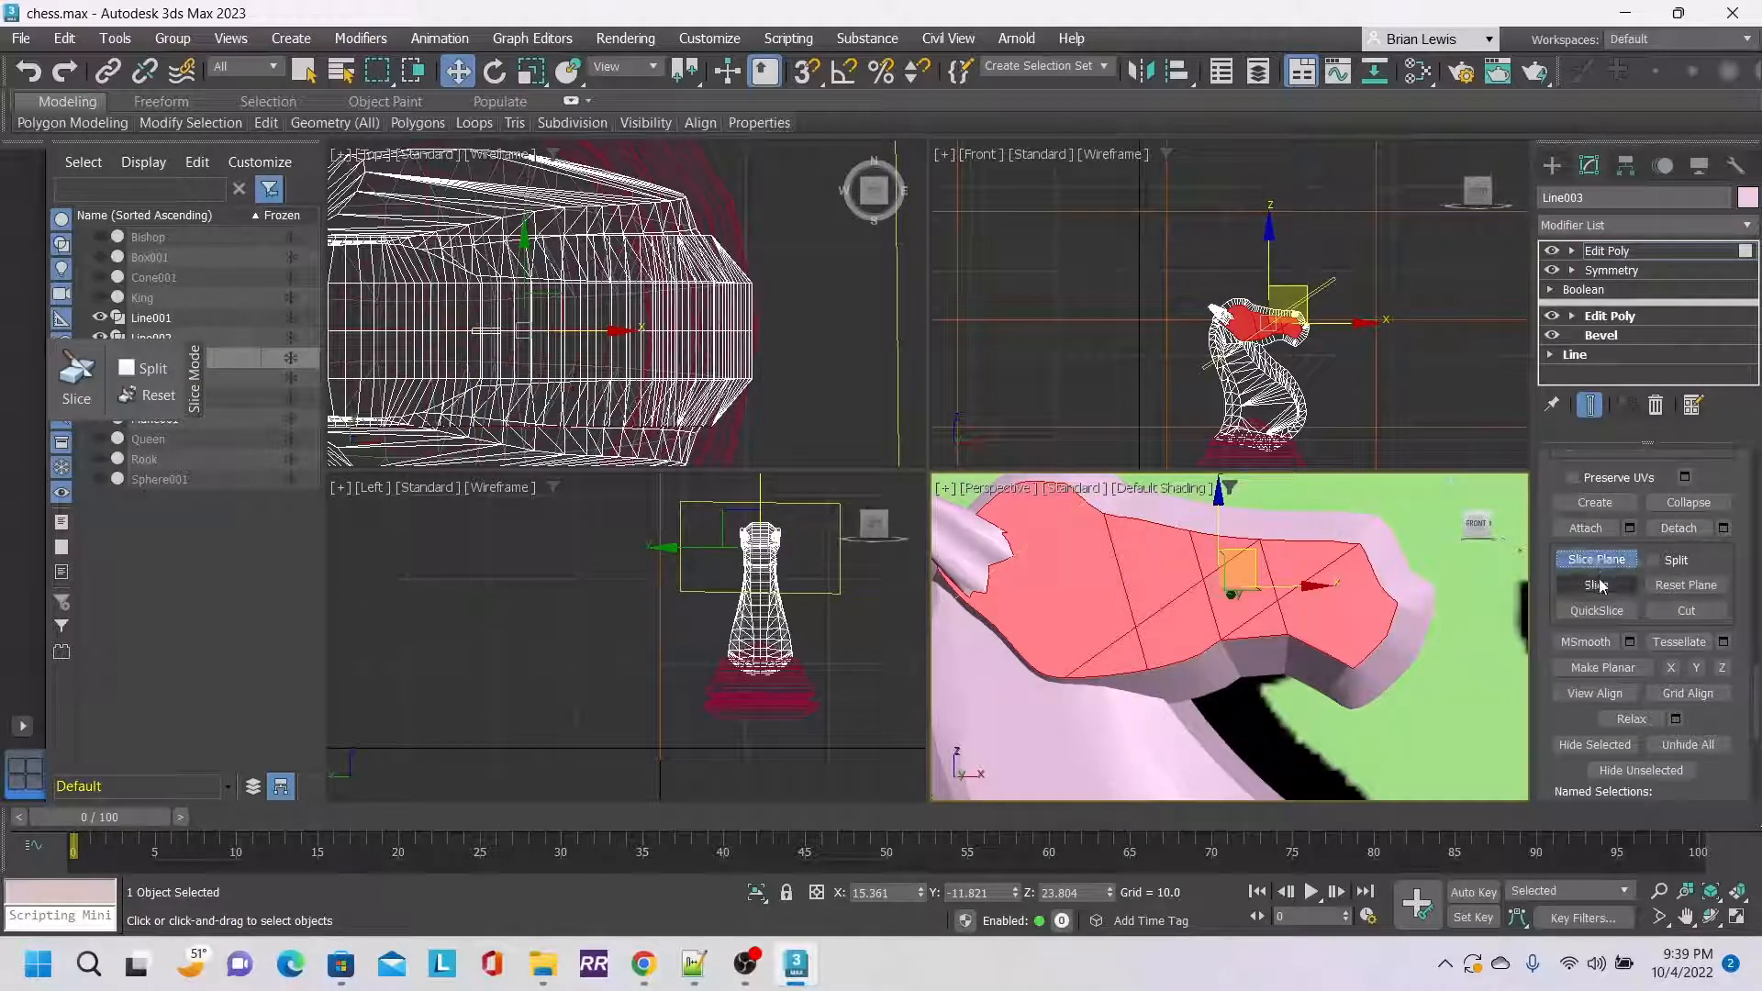
{"action": "left_click_drag", "start_coordinate": [1254, 561], "coordinate": [1169, 538]}
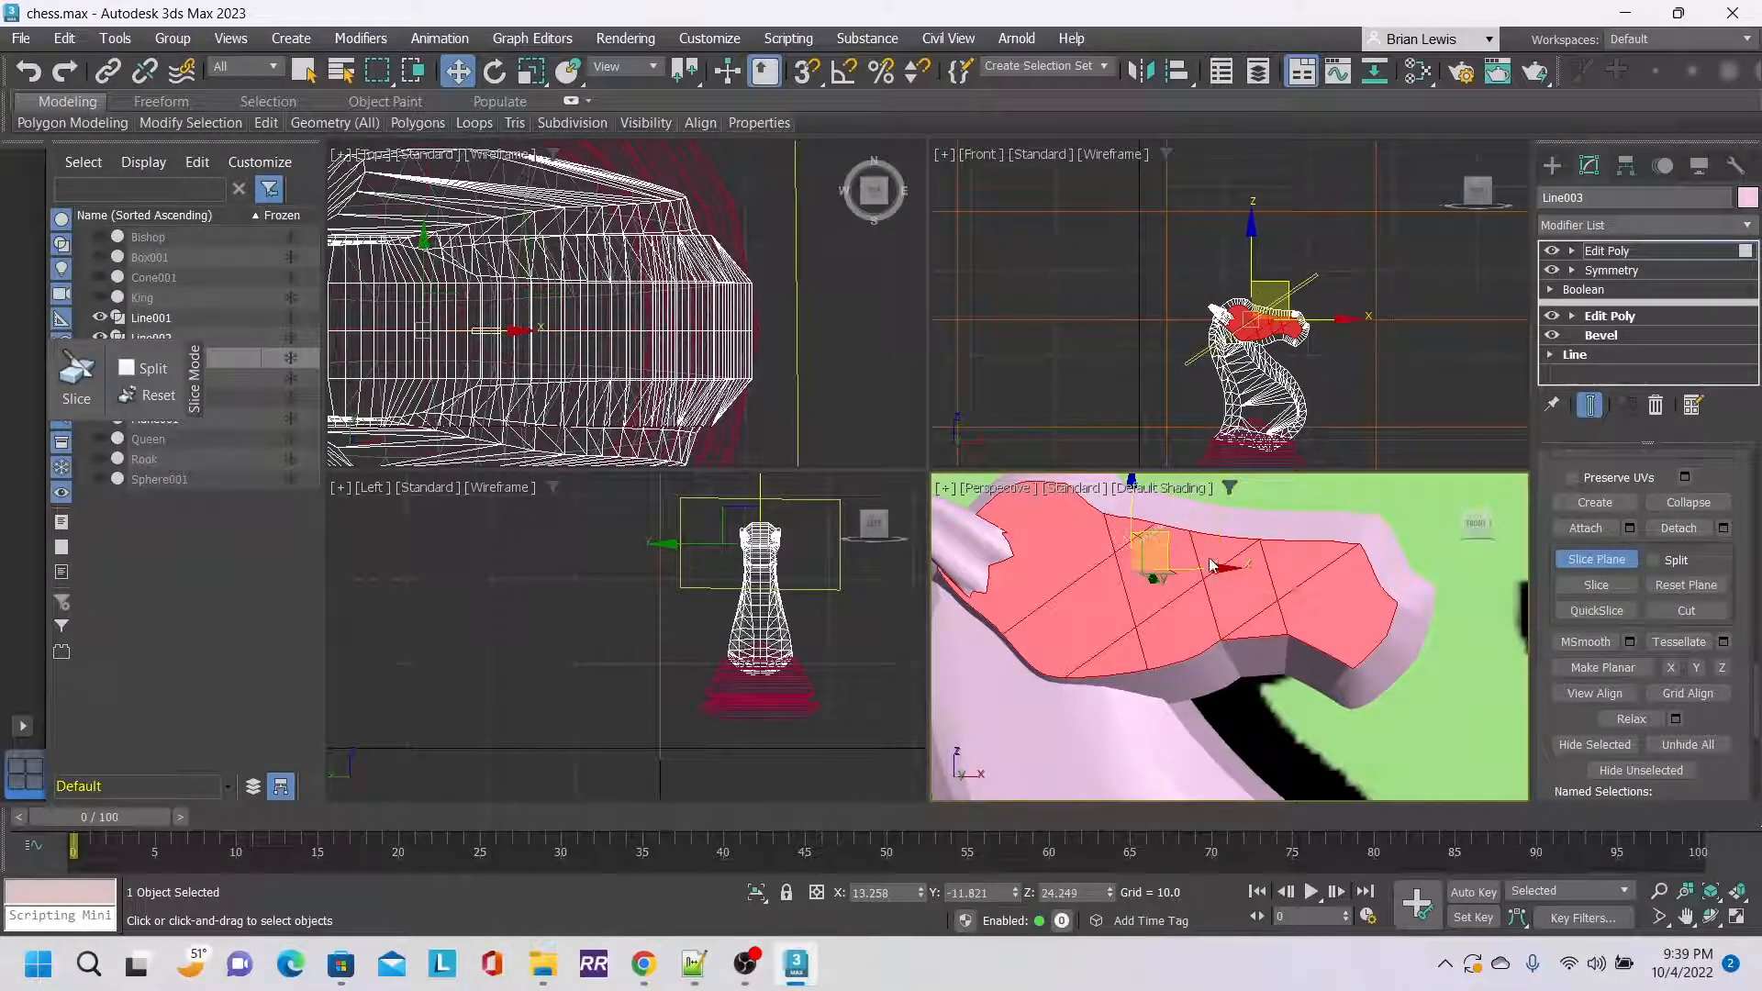
{"action": "left_click", "coordinate": [1637, 584]}
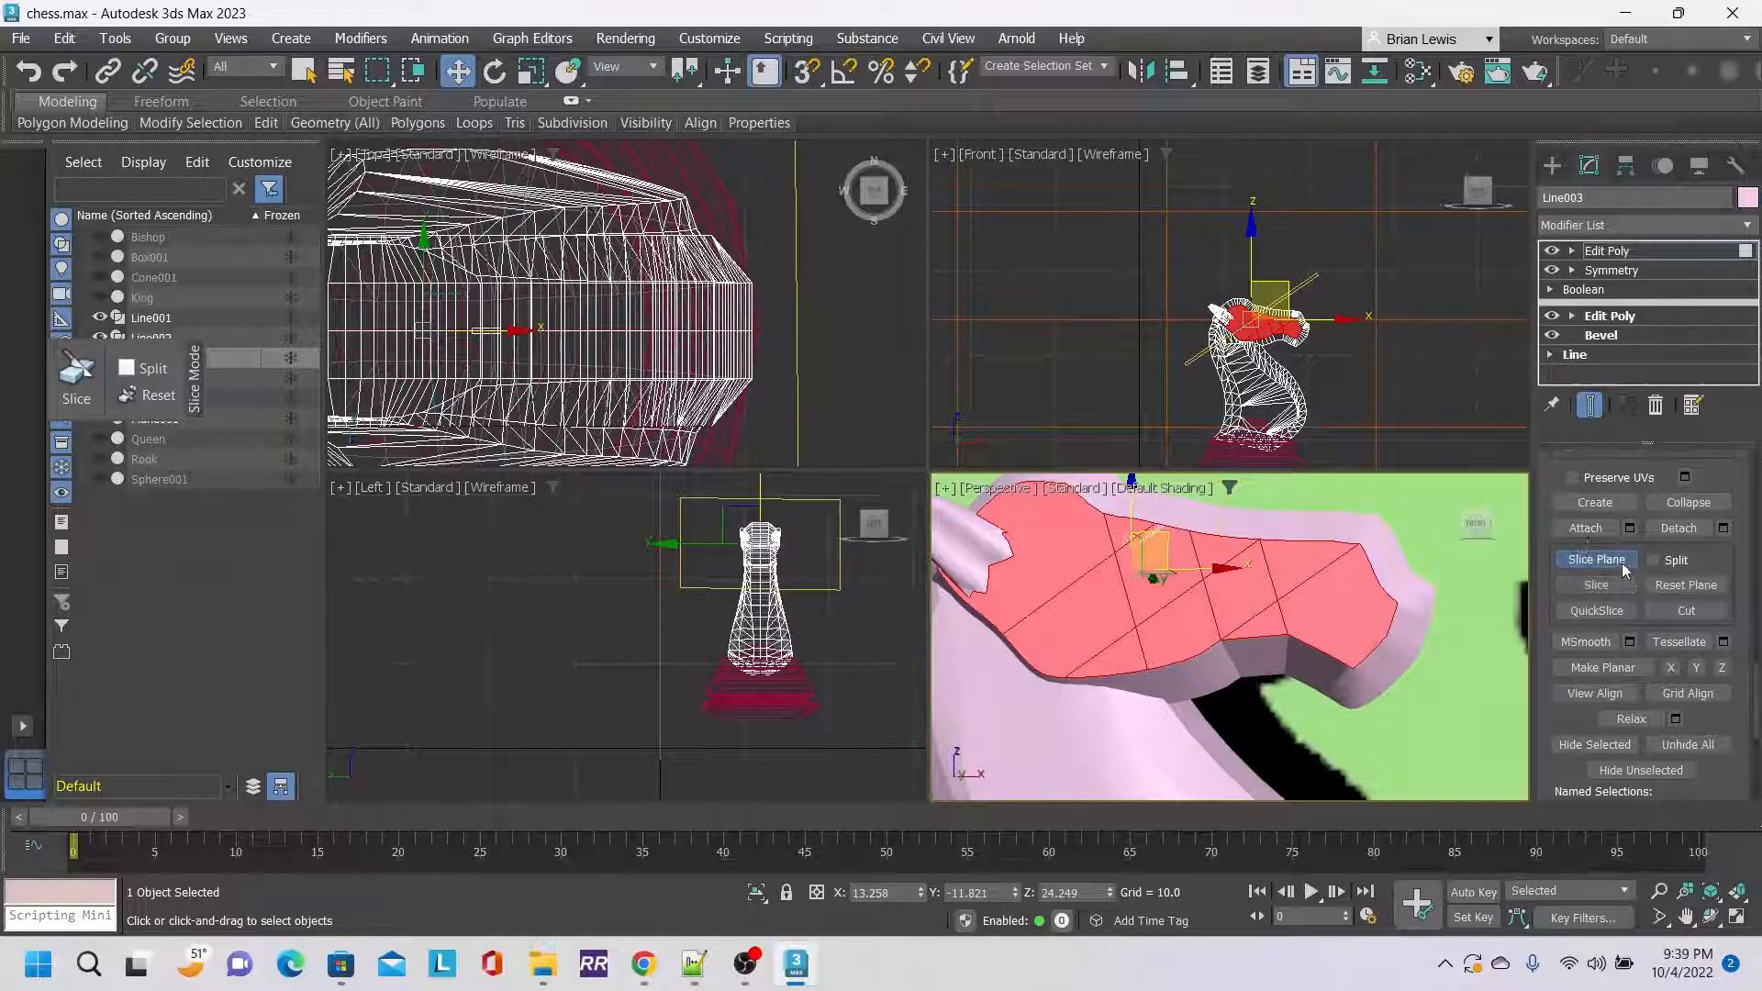
{"action": "left_click", "coordinate": [1617, 562]}
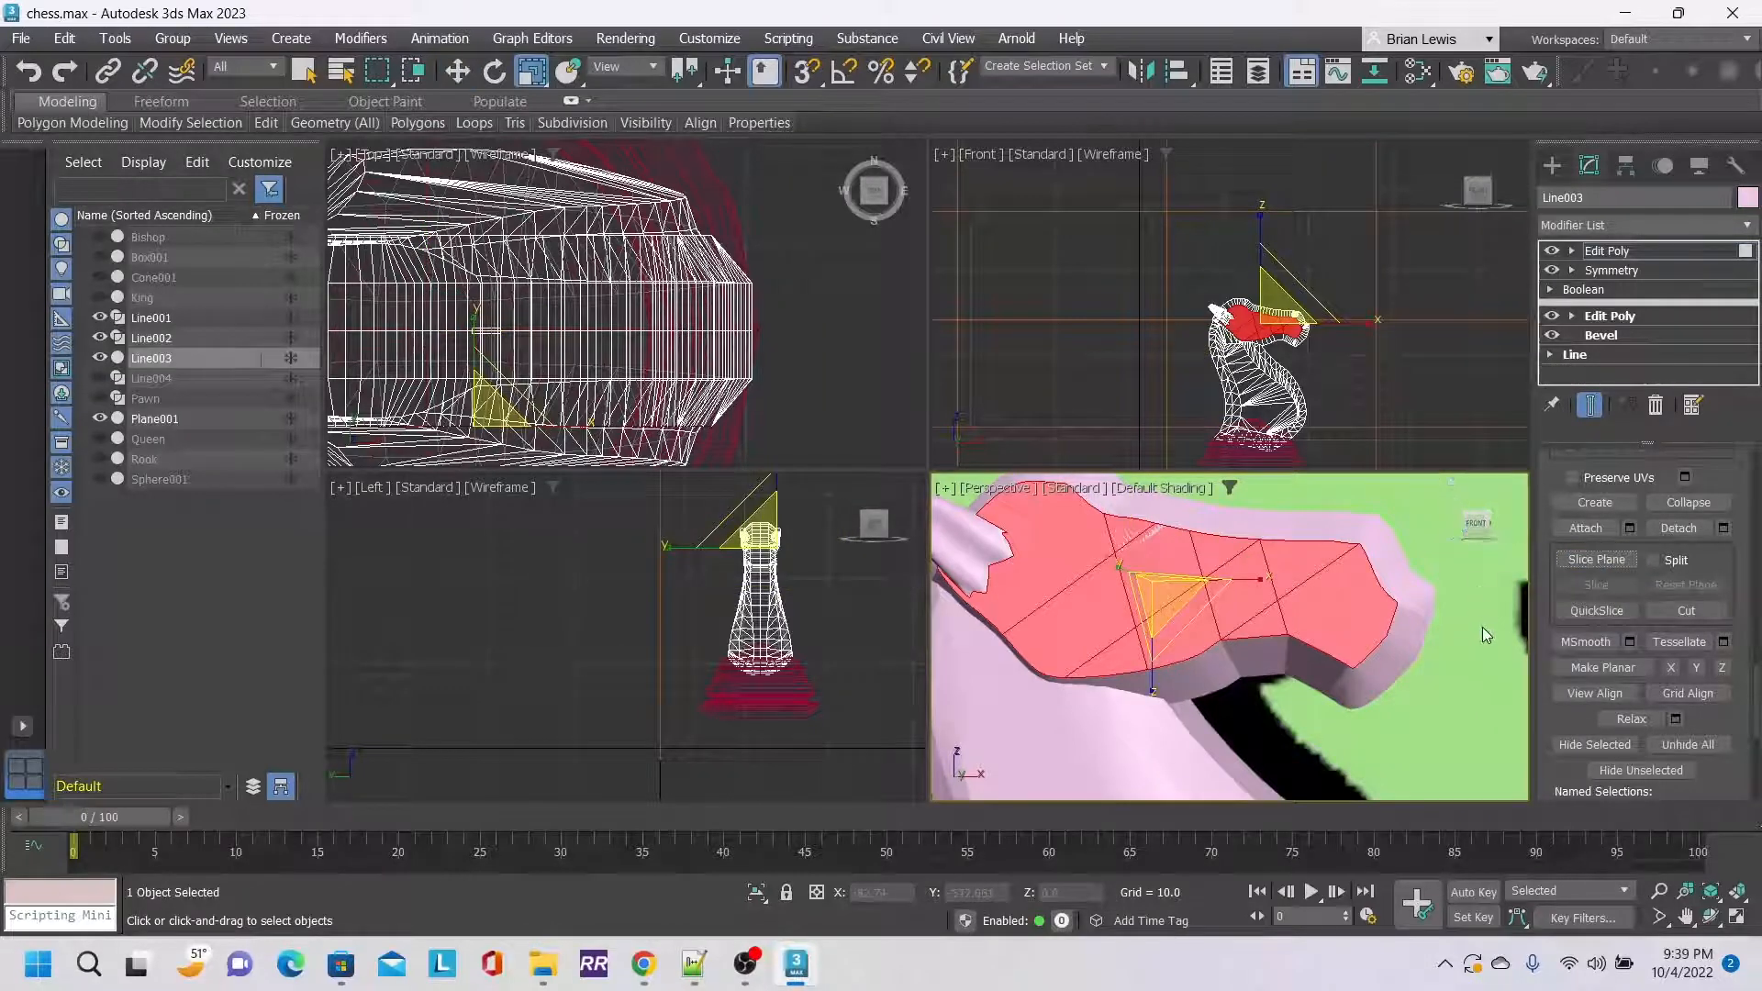
Switch to vertex editing, select the vertices at the tip of the nose, and enable soft selection.
{"action": "scroll", "coordinate": [1702, 598], "scroll_direction": "up", "scroll_amount": 5}
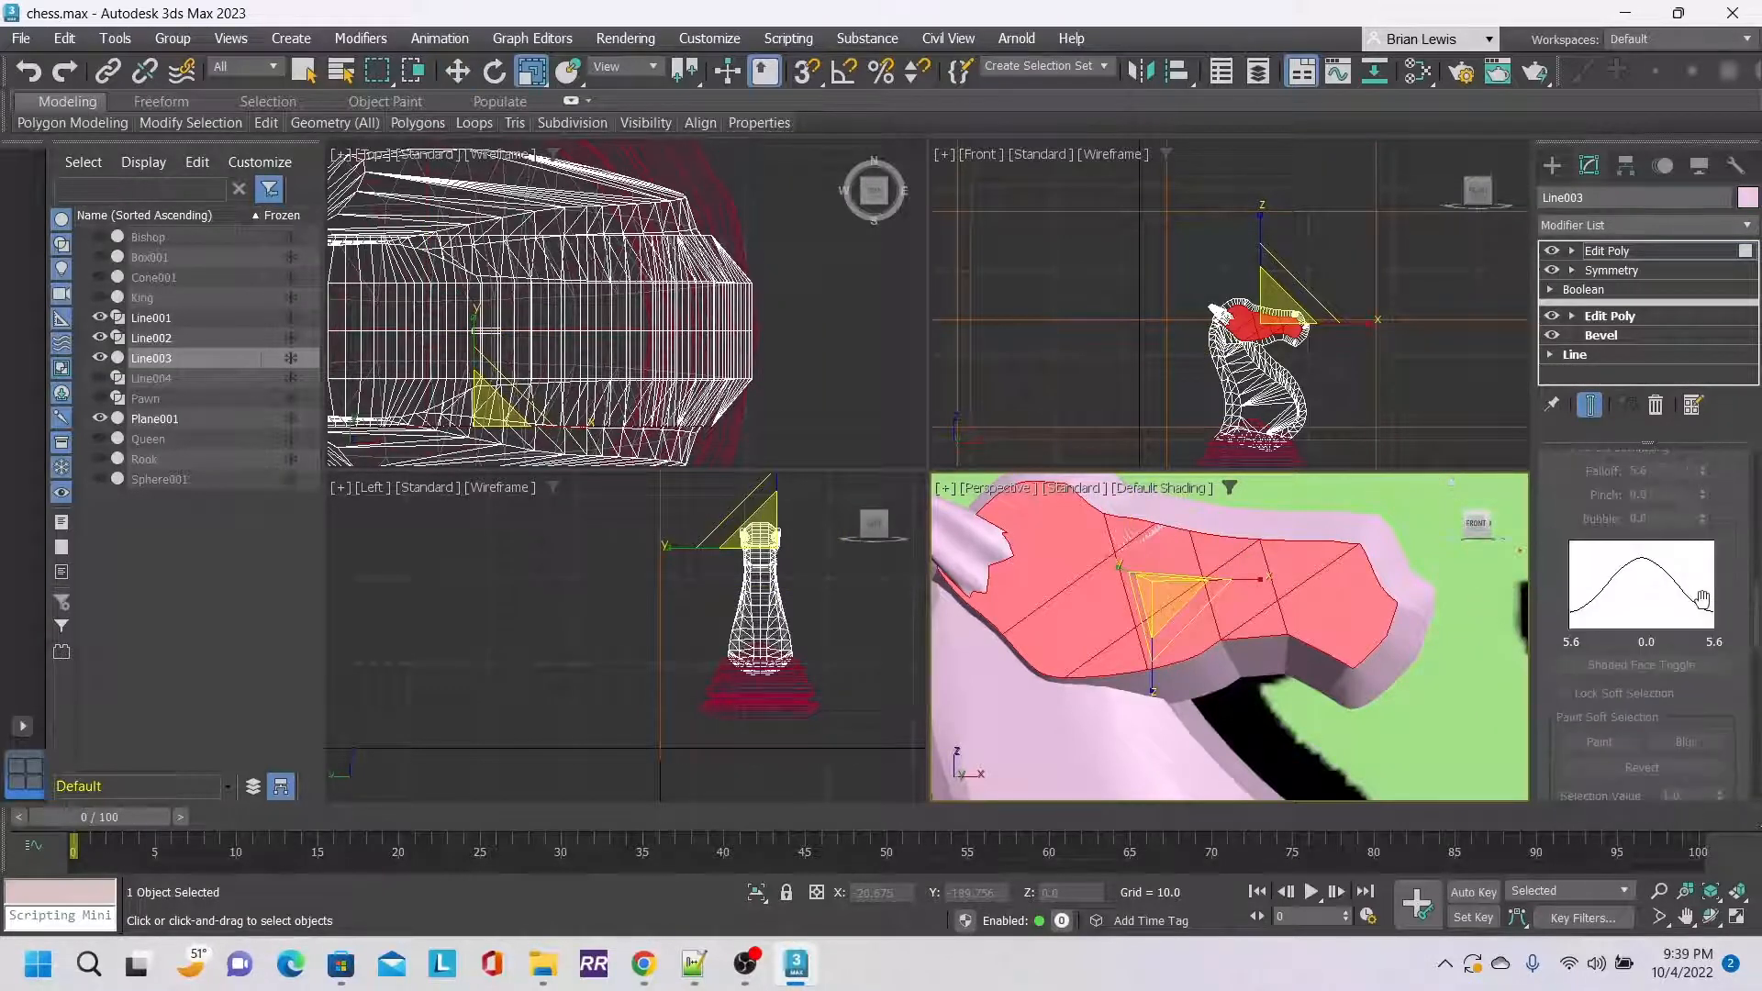
{"action": "scroll", "coordinate": [1702, 599], "scroll_direction": "up", "scroll_amount": 6}
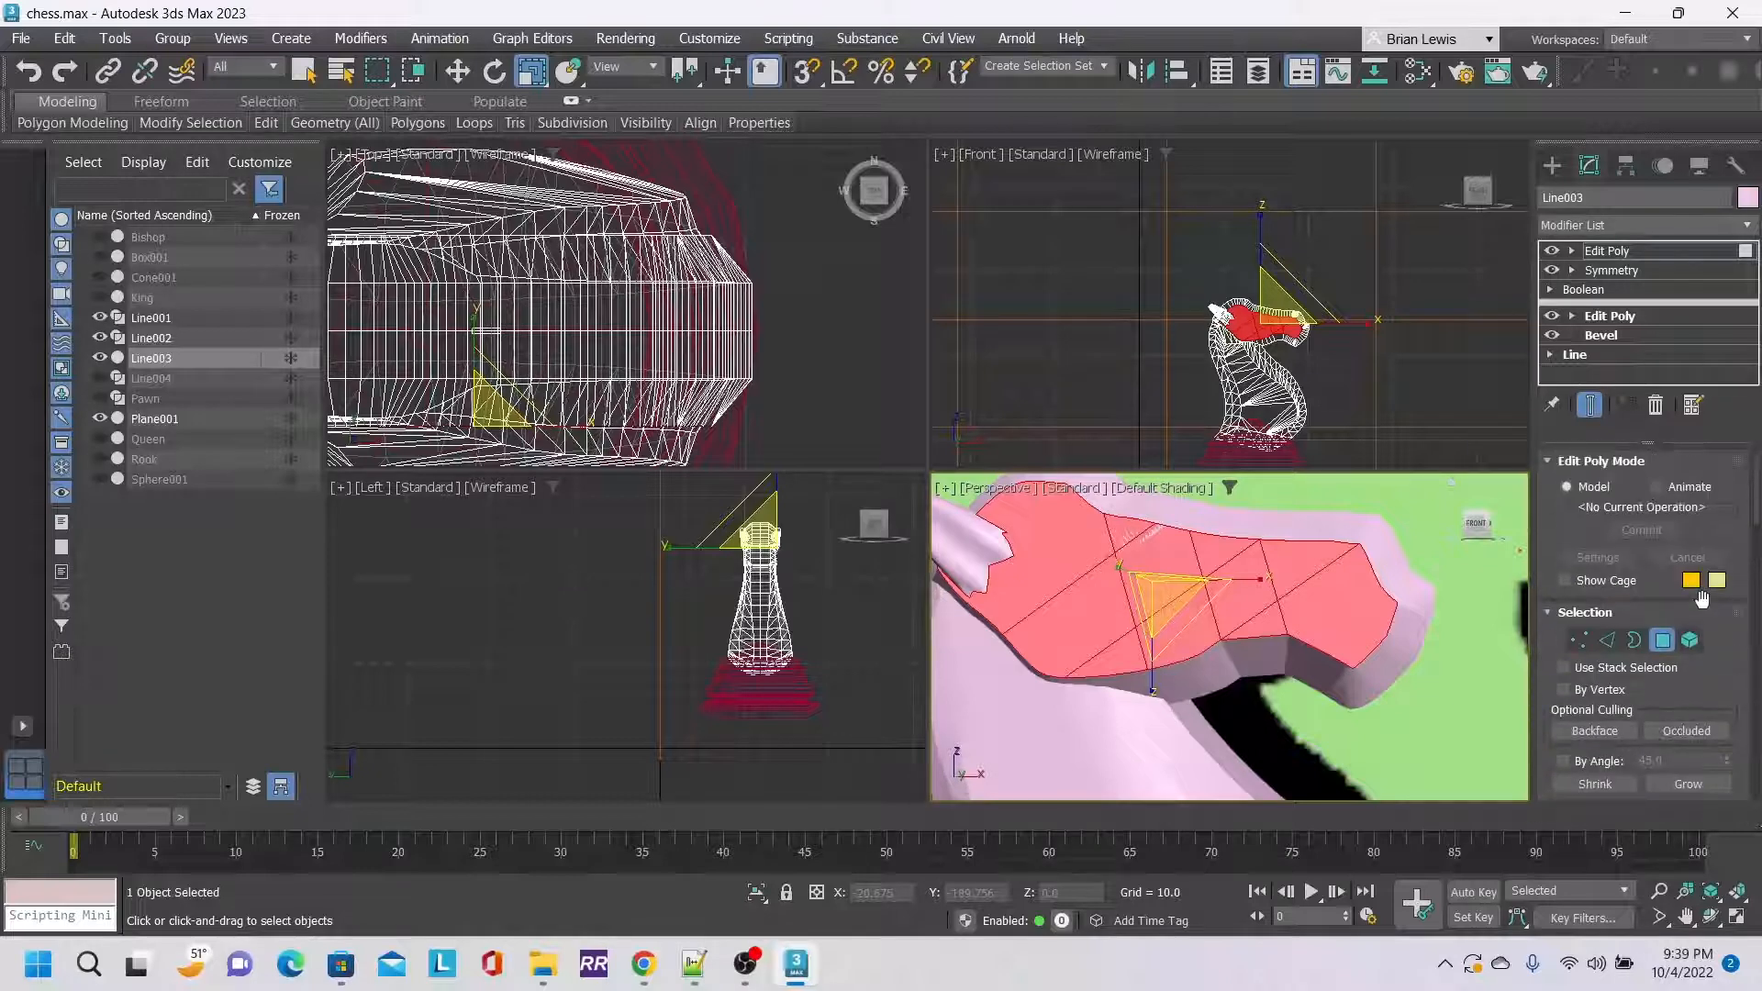
{"action": "left_click", "coordinate": [1579, 640]}
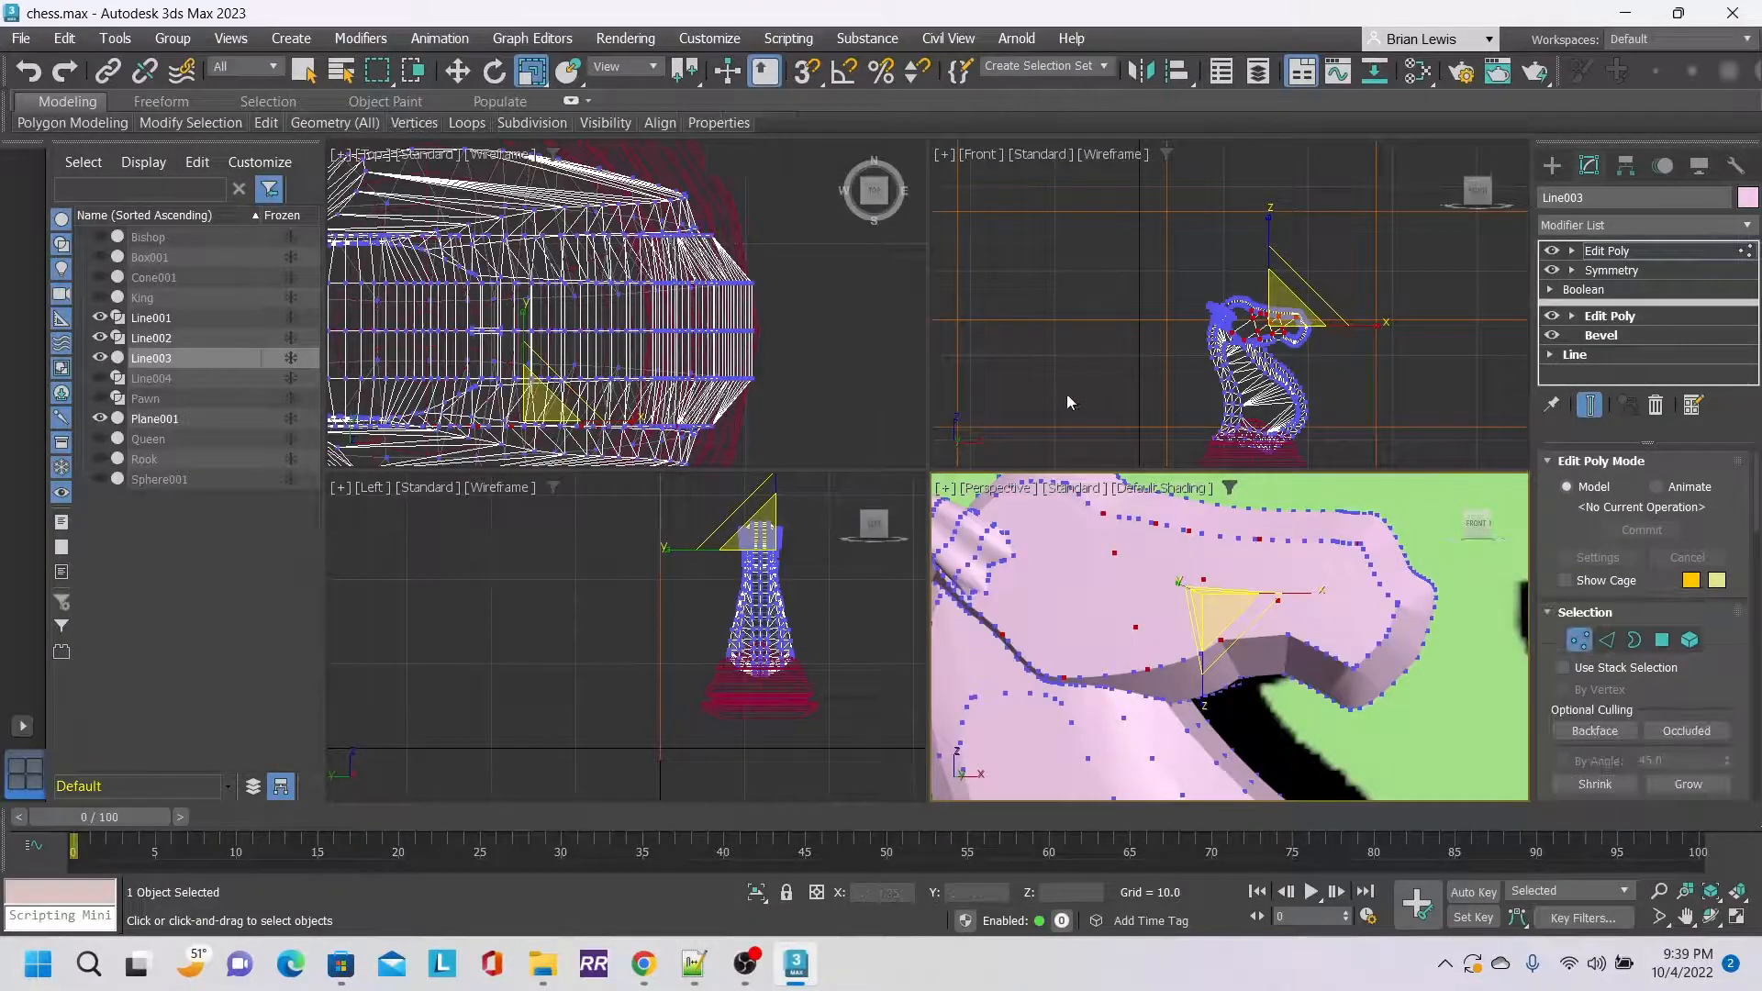
{"action": "left_click", "coordinate": [757, 330]}
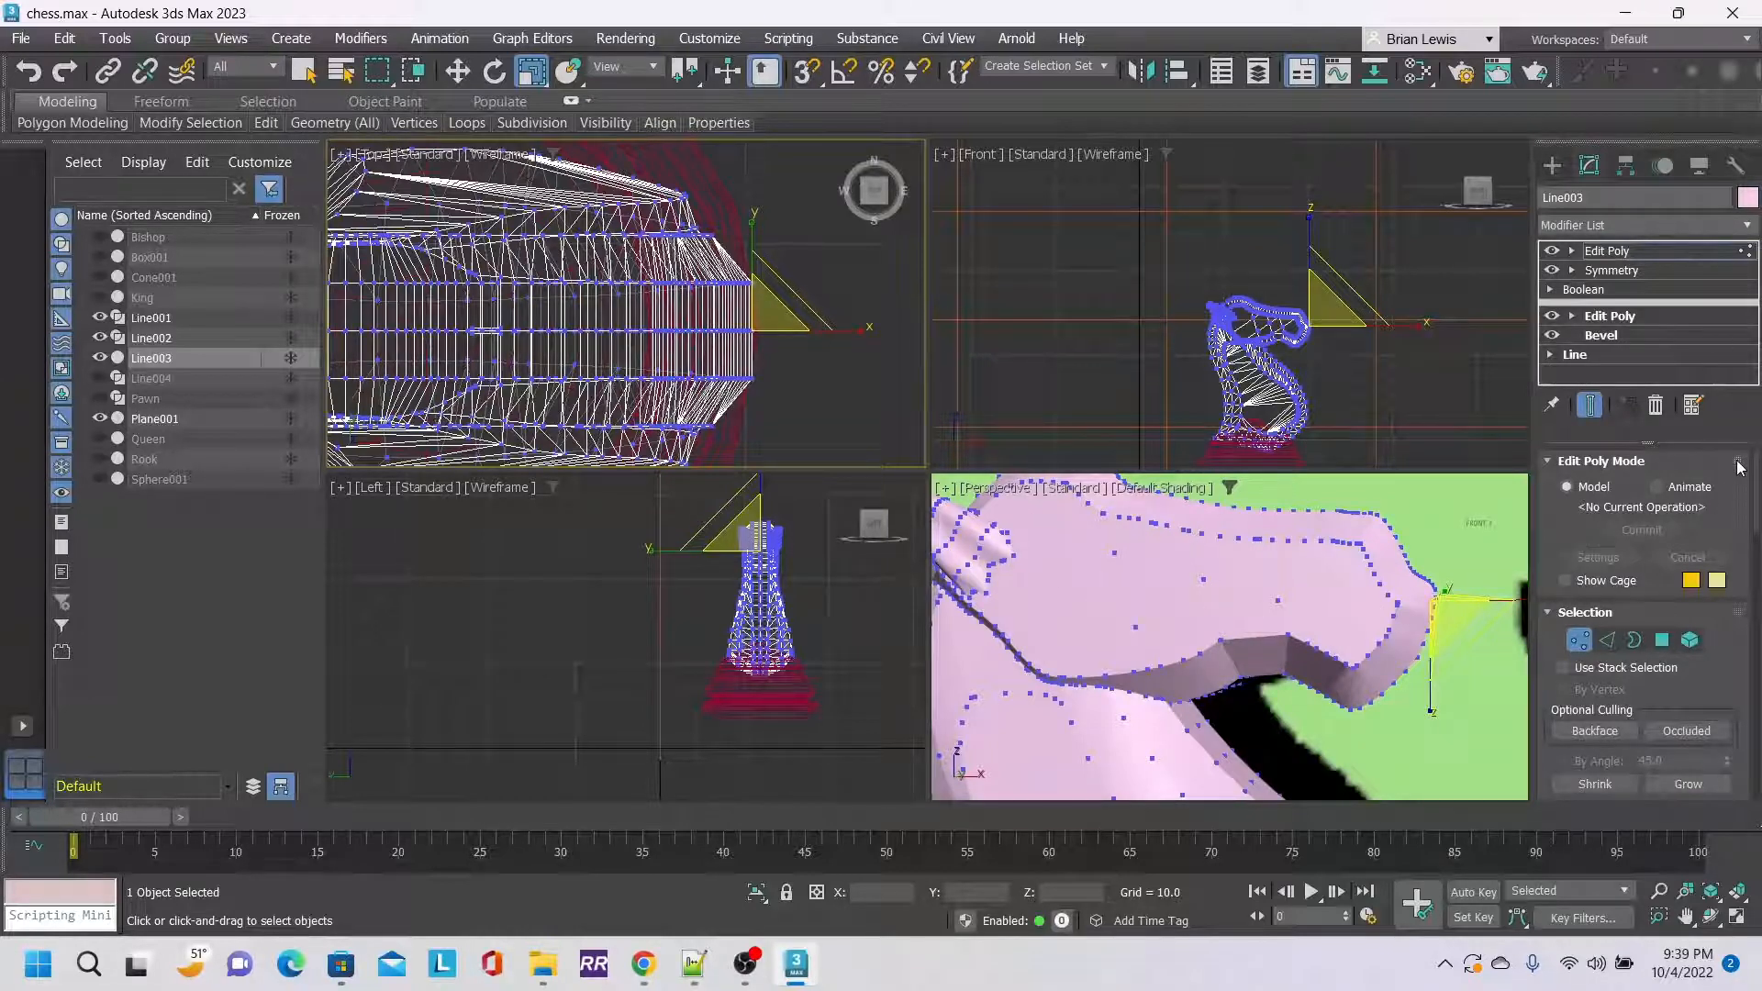
{"action": "scroll", "coordinate": [1709, 622], "scroll_direction": "down", "scroll_amount": 3}
{"action": "scroll", "coordinate": [1708, 621], "scroll_direction": "down", "scroll_amount": 10}
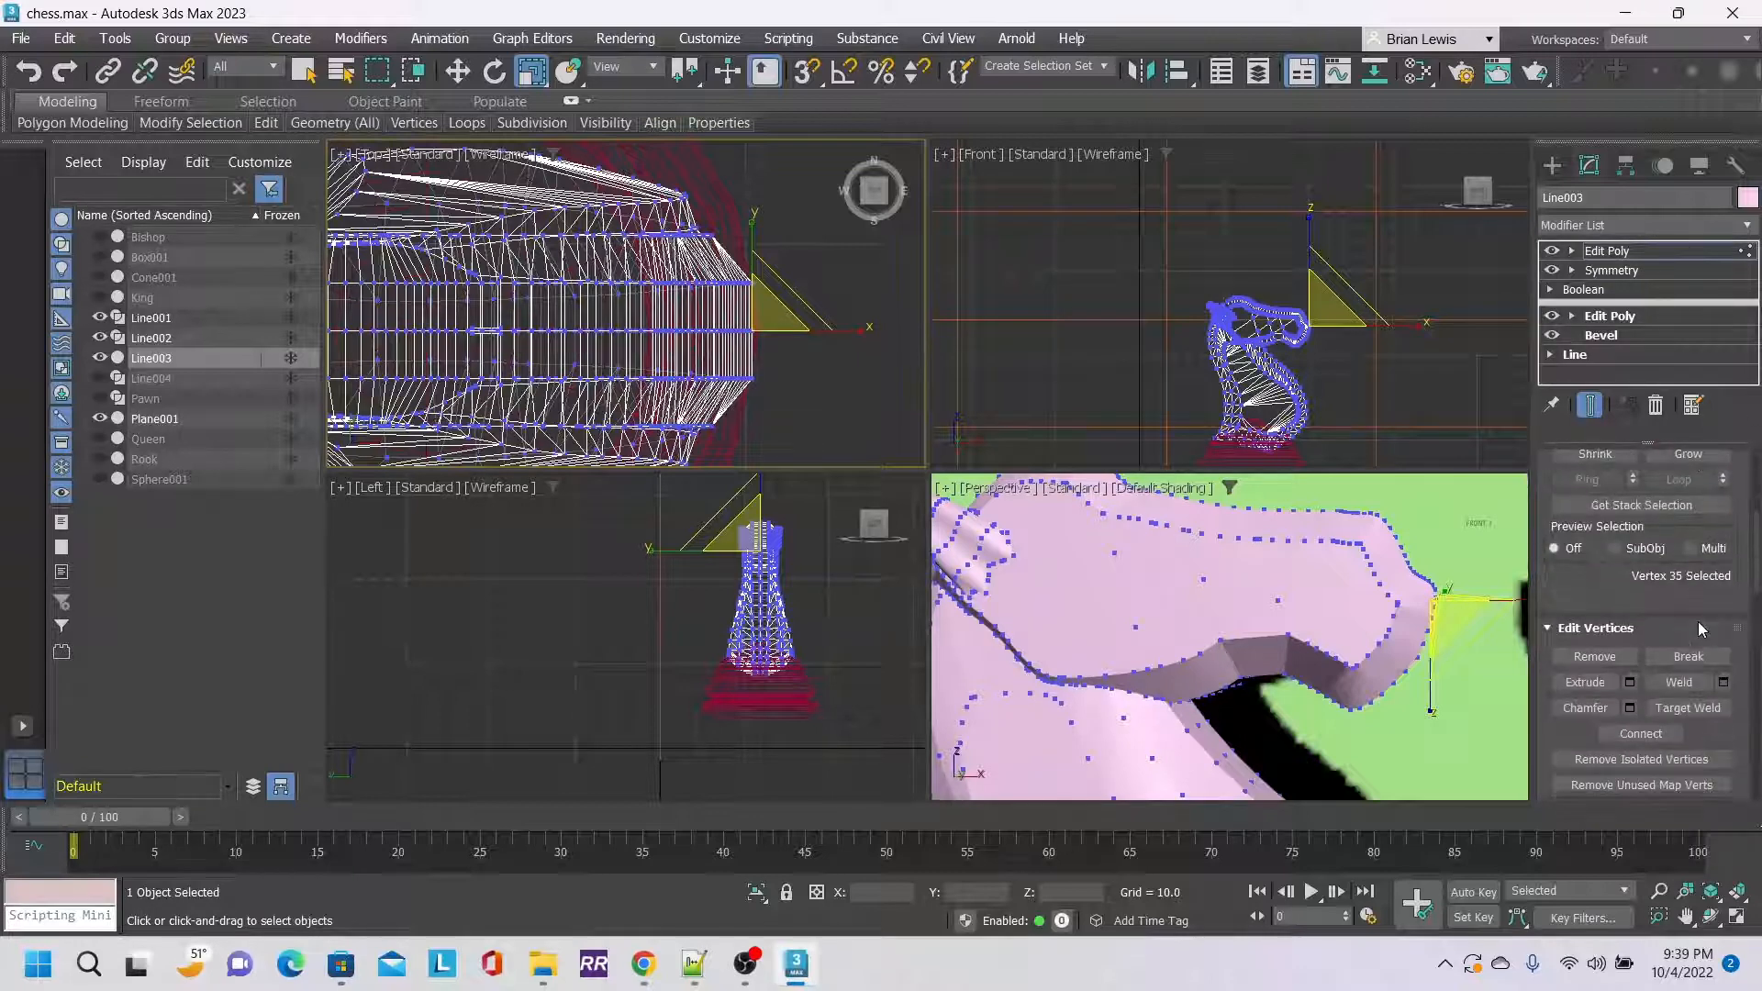
{"action": "left_click", "coordinate": [1613, 629]}
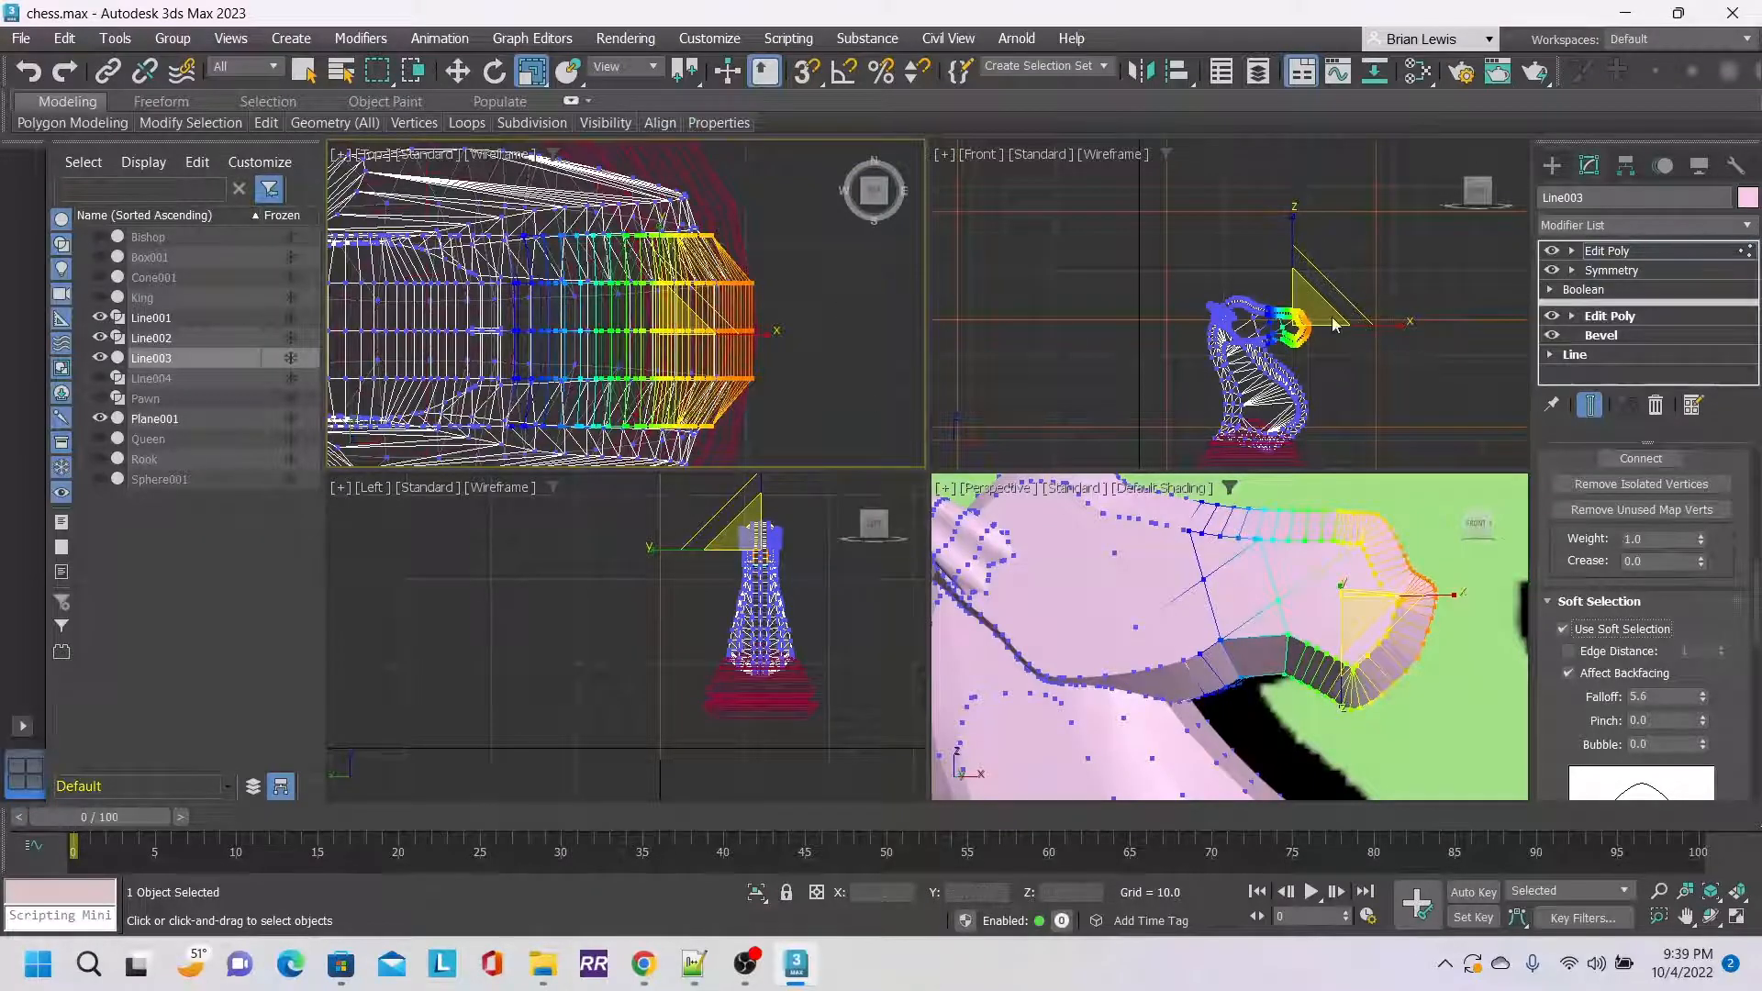
Set the soft selection falloff to 5.827 and scale the nose vertices narrower along Y to taper the muzzle.
{"action": "scroll", "coordinate": [1322, 357], "scroll_direction": "up", "scroll_amount": 5}
{"action": "middle_click_drag", "start_coordinate": [1291, 404], "coordinate": [1262, 362]}
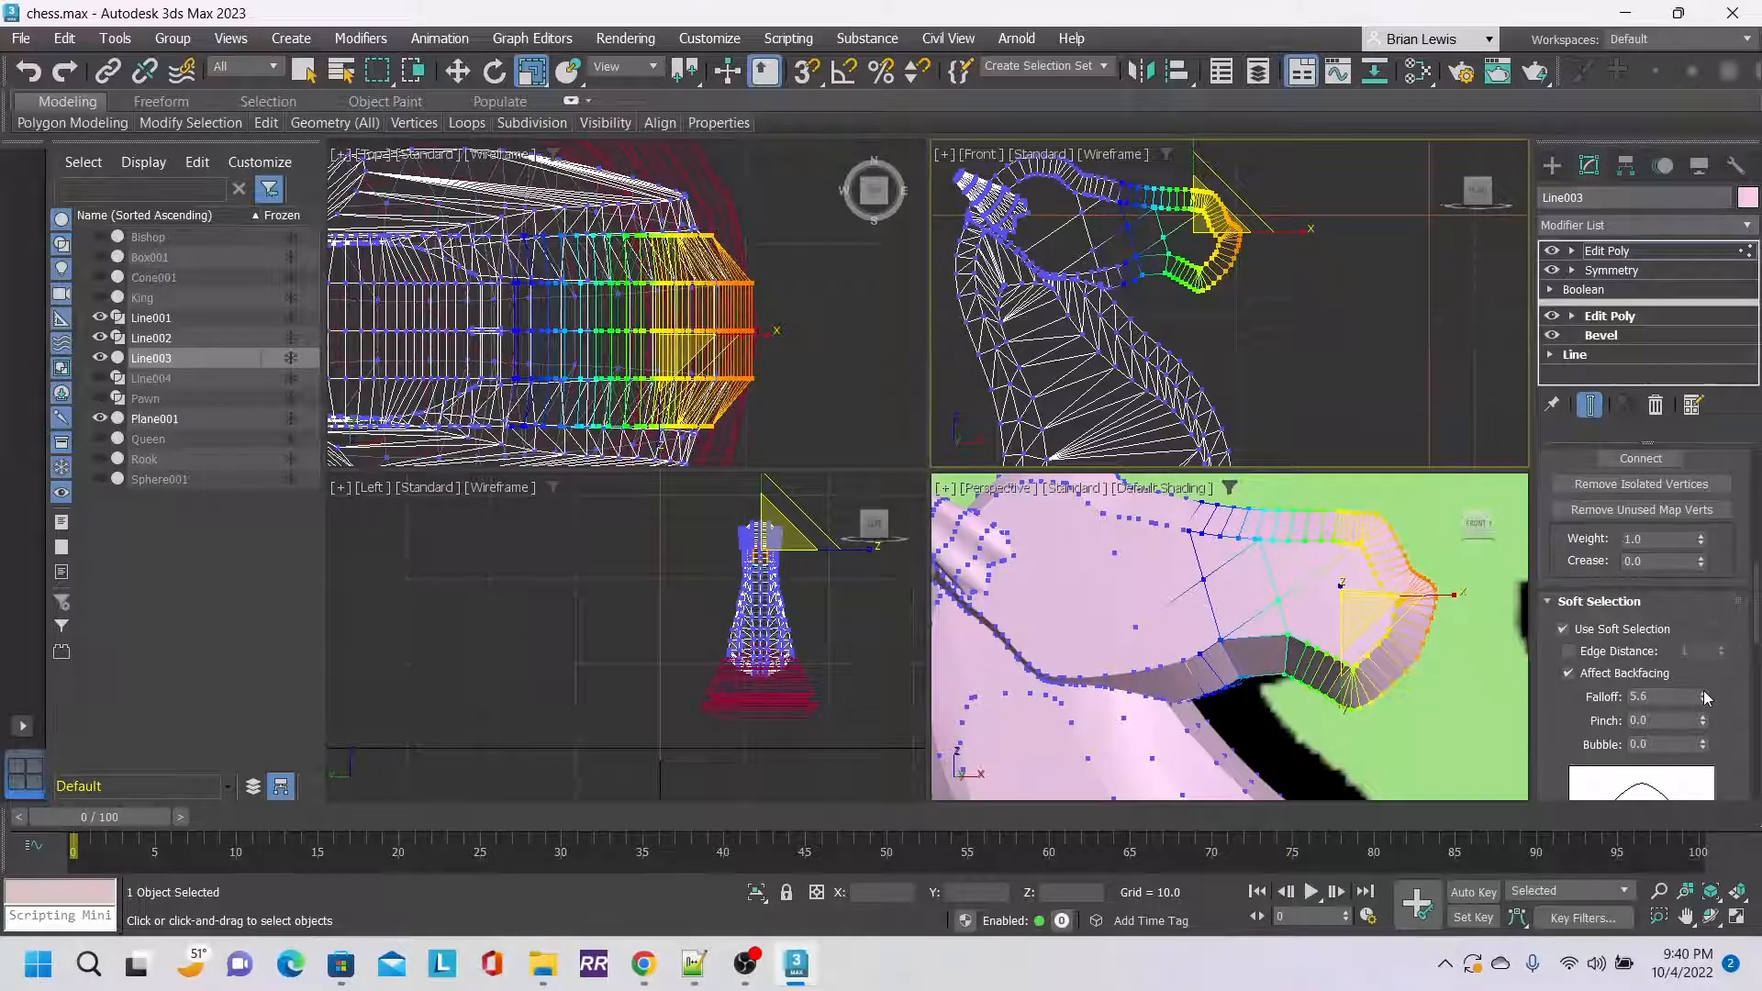
{"action": "left_click_drag", "start_coordinate": [1707, 698], "coordinate": [1709, 705]}
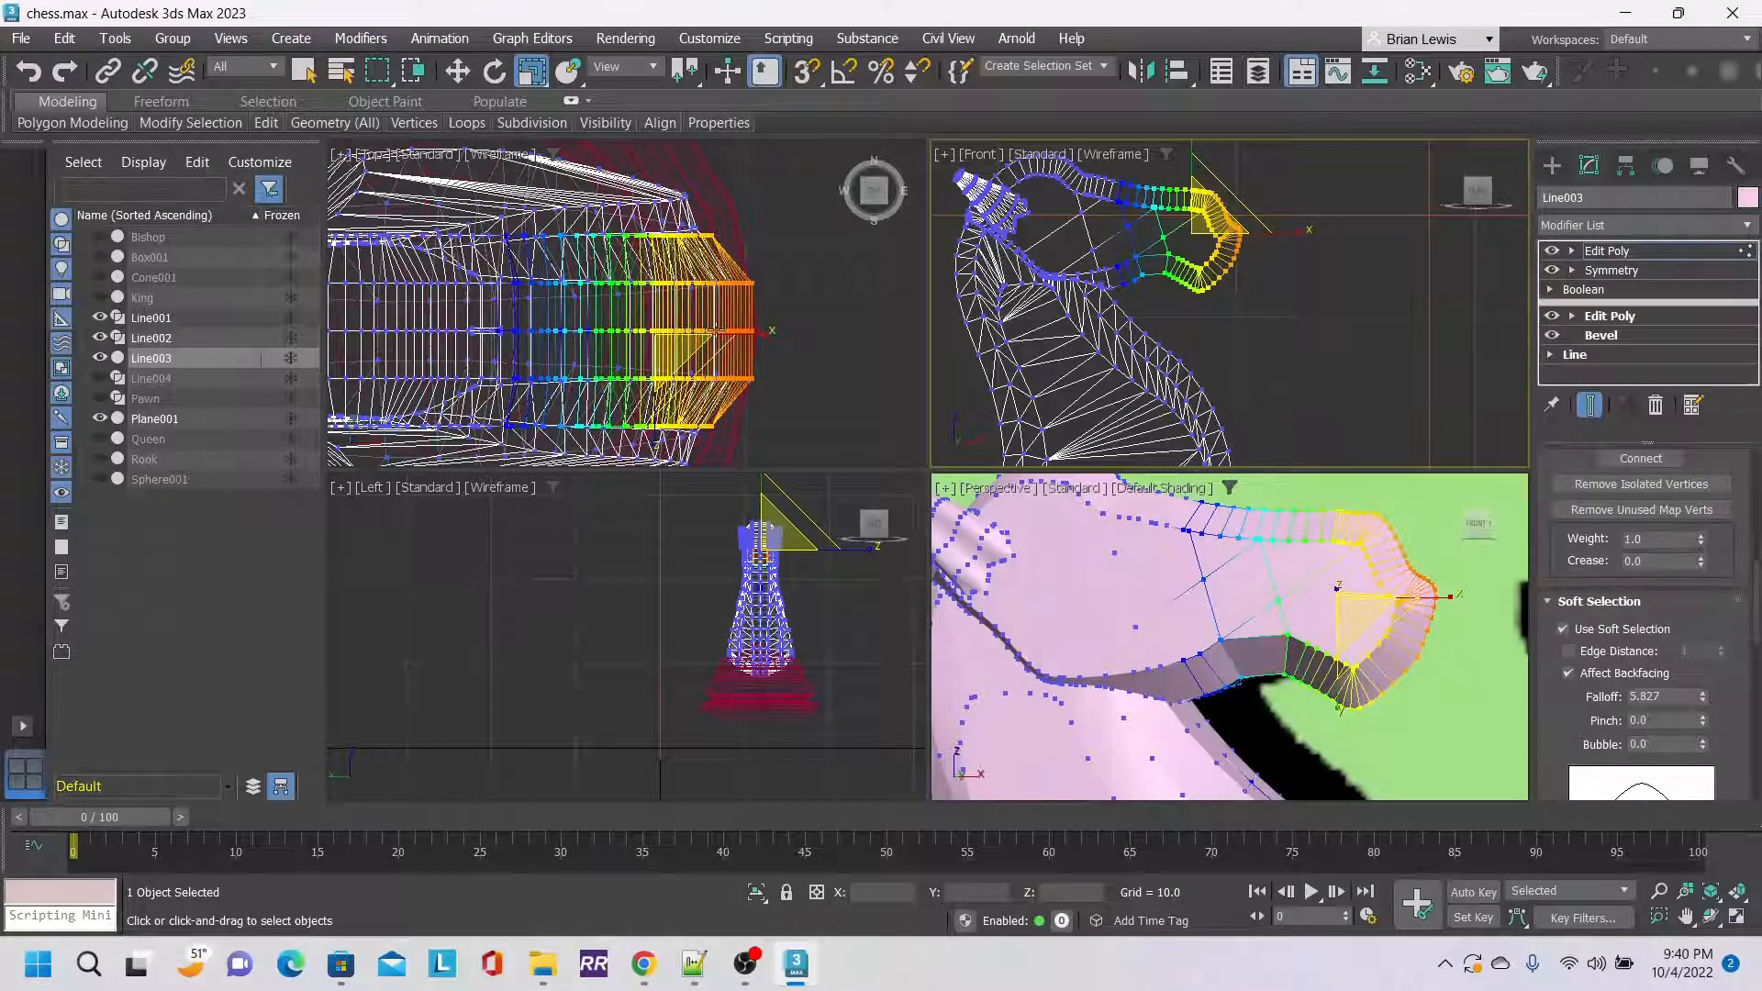
{"action": "middle_click", "coordinate": [813, 350]}
{"action": "middle_click_drag", "start_coordinate": [811, 343], "coordinate": [807, 346]}
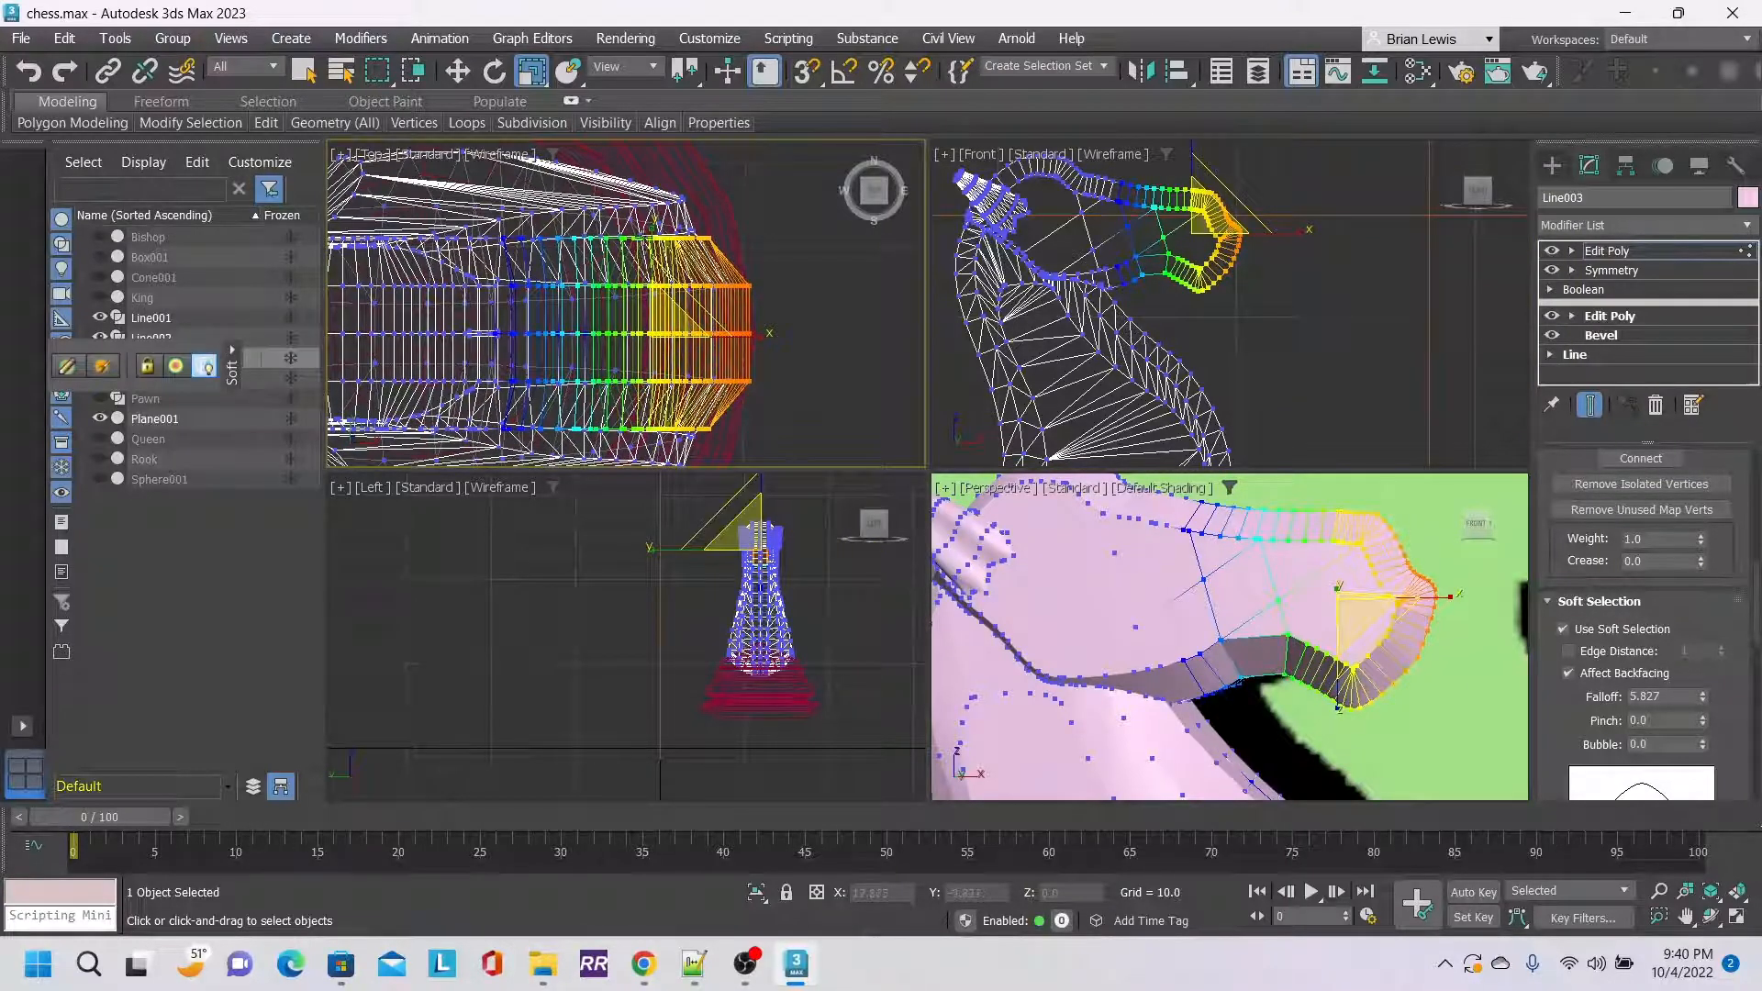
{"action": "left_click_drag", "start_coordinate": [655, 234], "coordinate": [658, 295]}
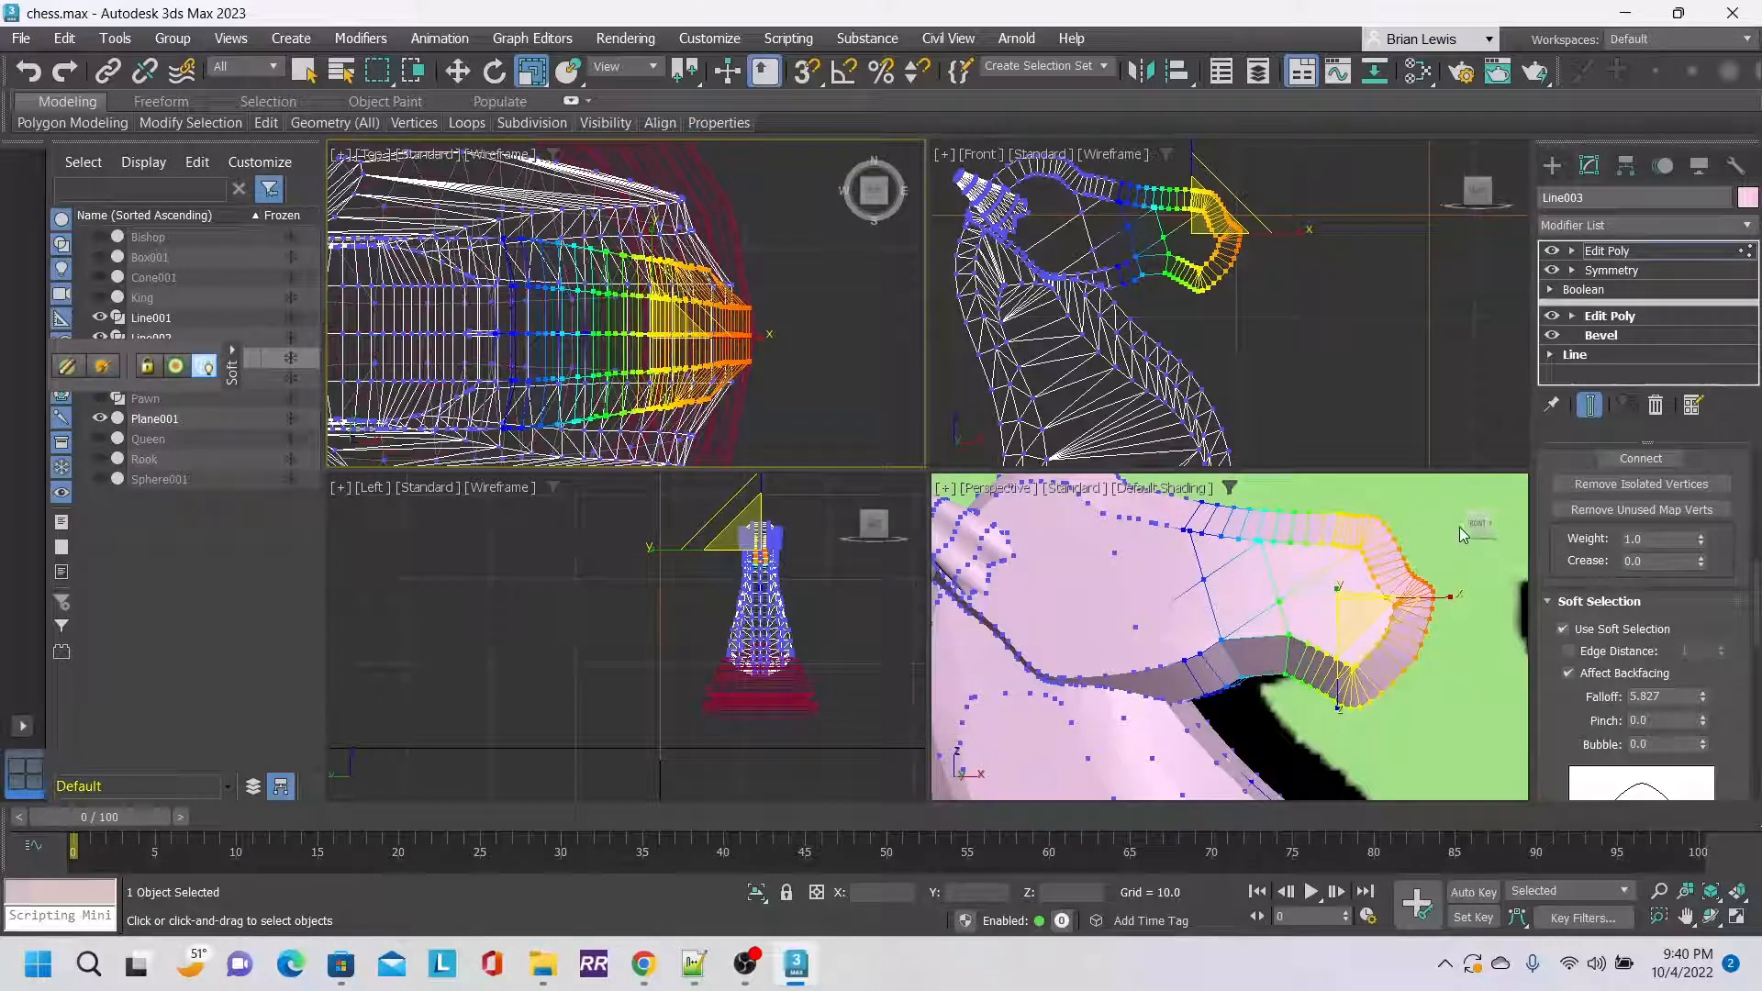
Examine the tapered muzzle from the side, below and front, leave vertex editing, and check the whole knight against the reference silhouettes.
{"action": "mouse_move", "coordinate": [1467, 530]}
{"action": "left_mouse_down"}
{"action": "mouse_move", "coordinate": [1368, 537]}
{"action": "mouse_move", "coordinate": [1474, 529]}
{"action": "left_mouse_up"}
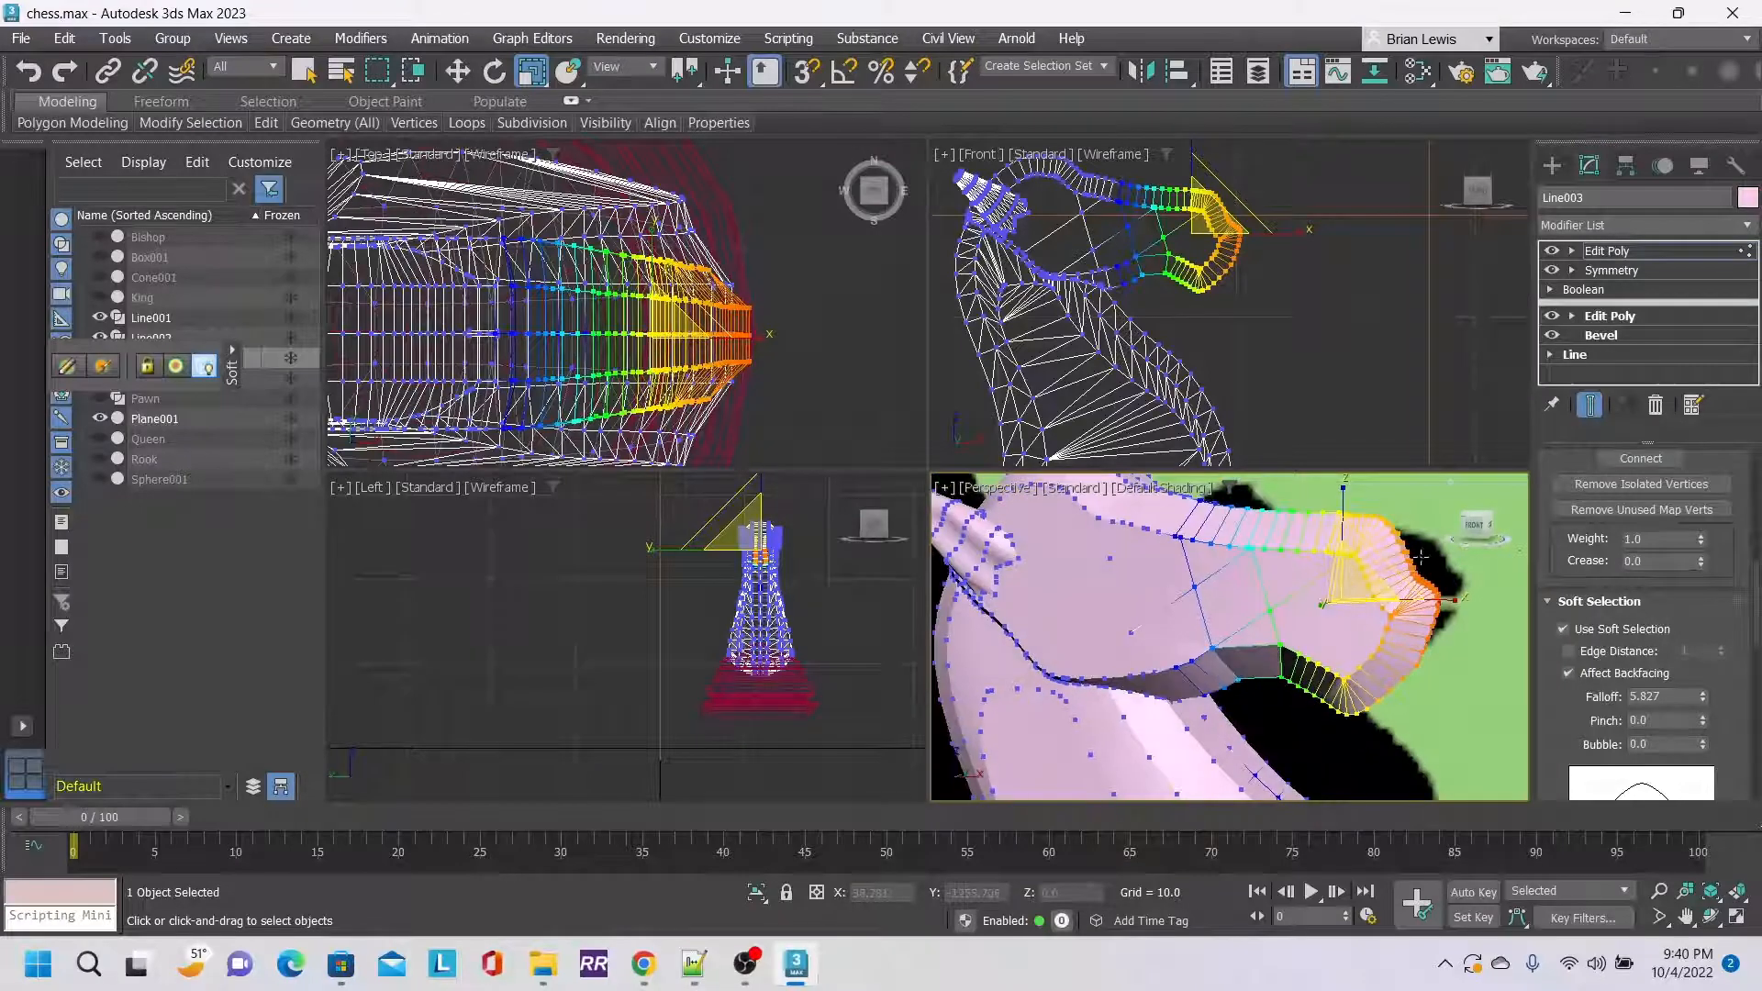
{"action": "scroll", "coordinate": [1199, 684], "scroll_direction": "up", "scroll_amount": 4}
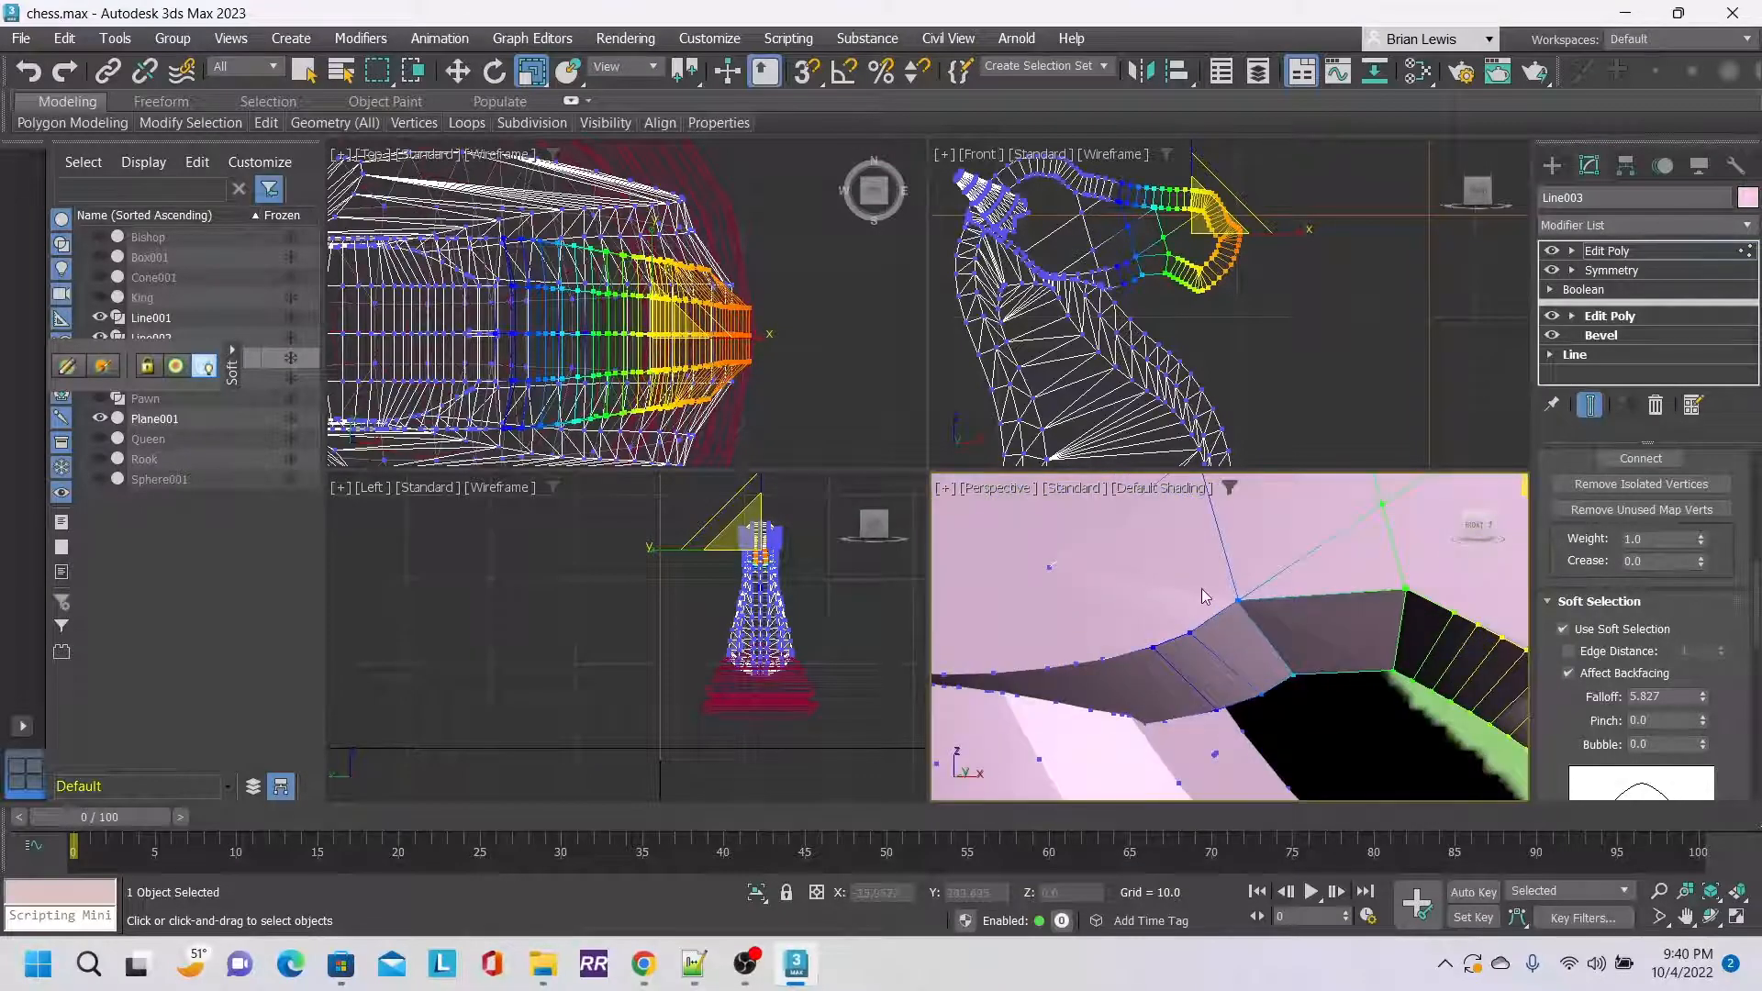
{"action": "mouse_move", "coordinate": [1476, 529]}
{"action": "left_mouse_down"}
{"action": "mouse_move", "coordinate": [1498, 500]}
{"action": "mouse_move", "coordinate": [1445, 536]}
{"action": "left_mouse_up"}
{"action": "scroll", "coordinate": [1391, 554], "scroll_direction": "down", "scroll_amount": 2}
{"action": "scroll", "coordinate": [1391, 558], "scroll_direction": "down", "scroll_amount": 4}
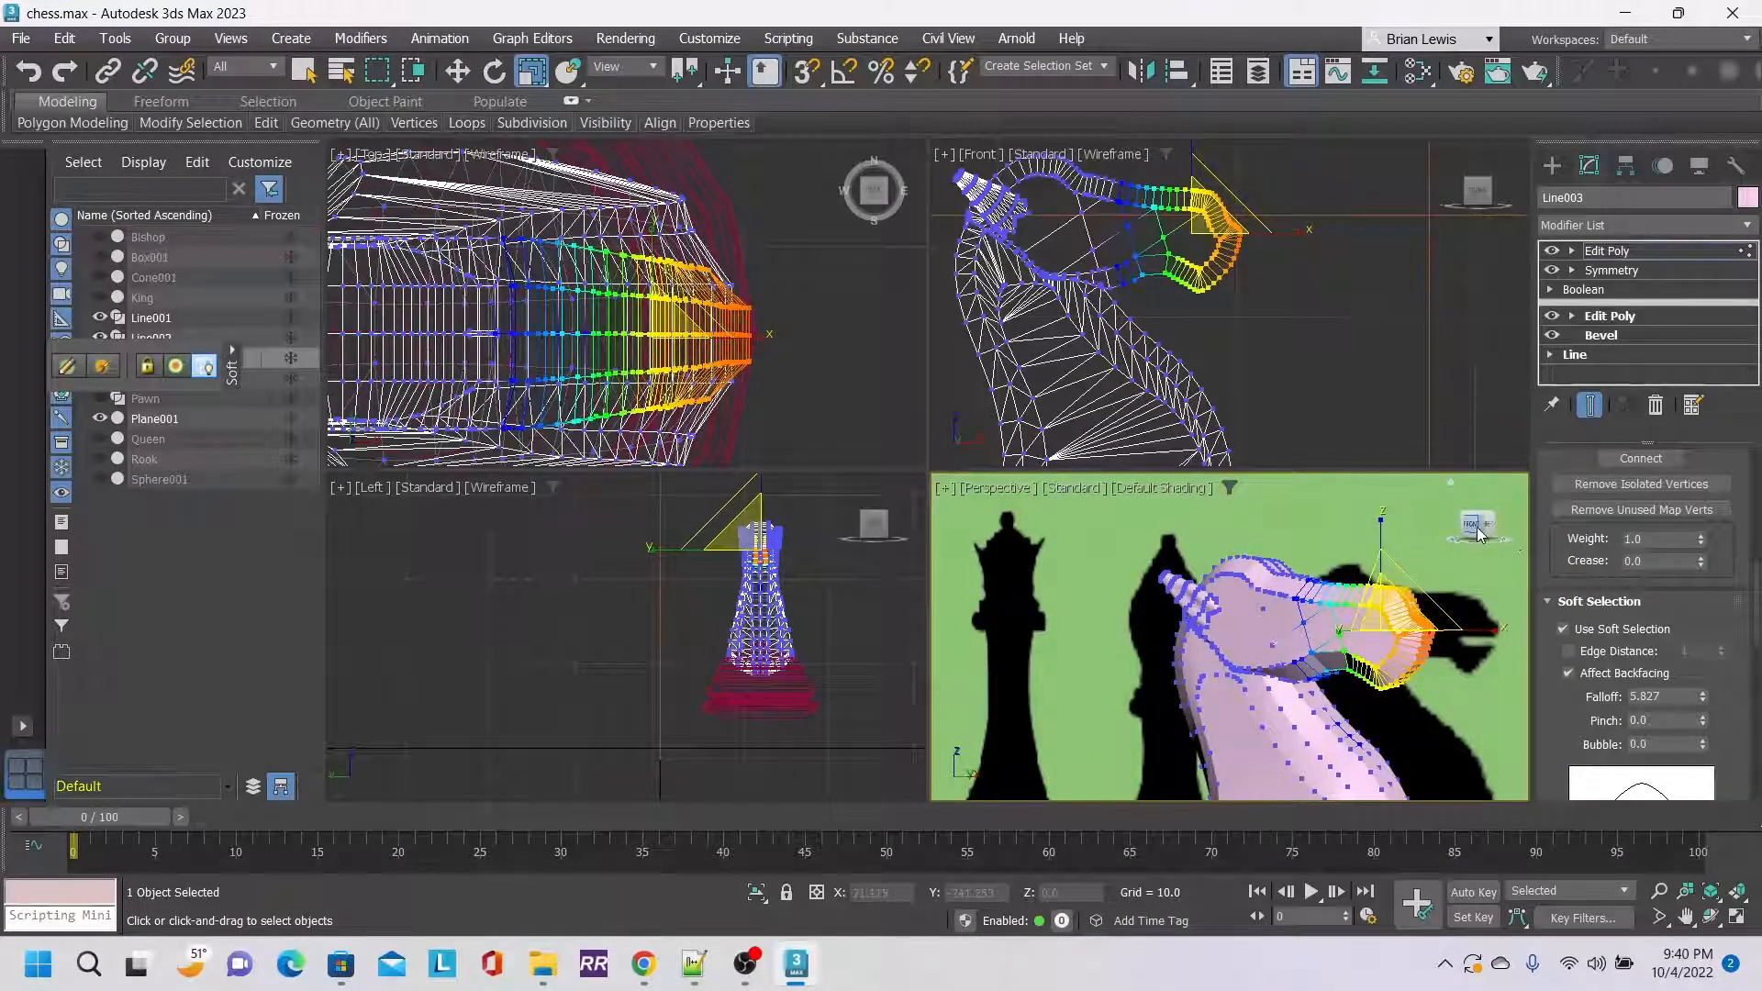
{"action": "left_click_drag", "start_coordinate": [1481, 525], "coordinate": [1475, 534]}
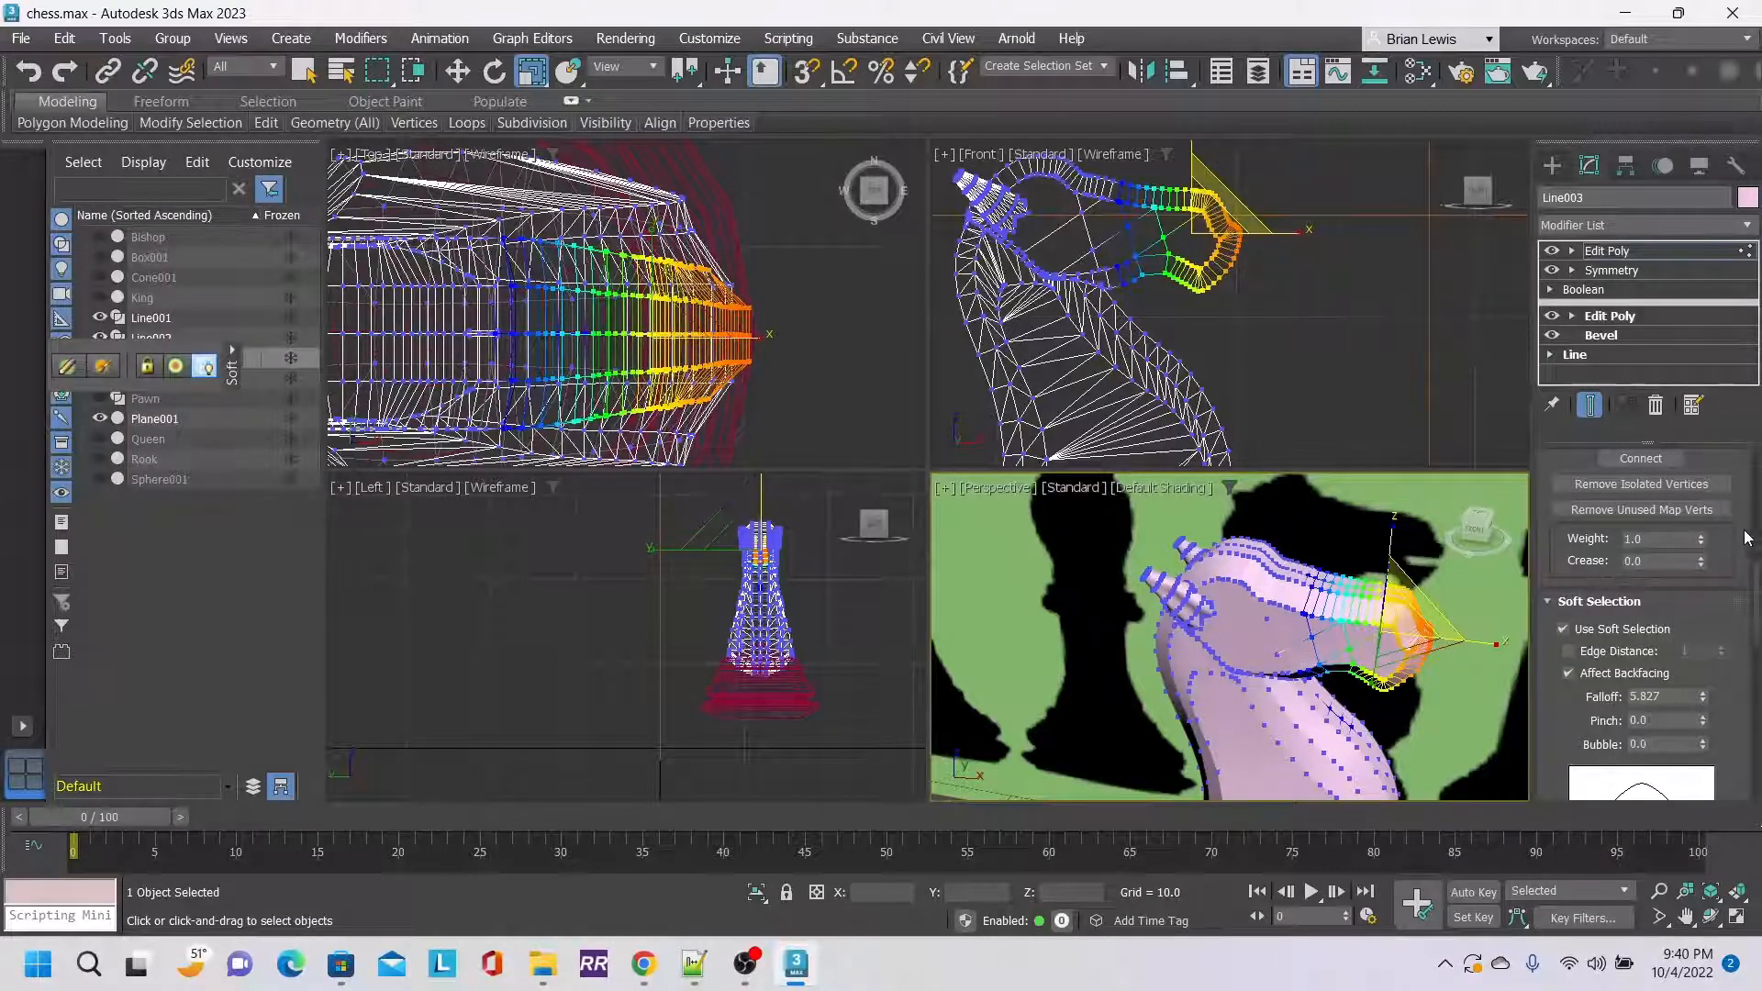
{"action": "scroll", "coordinate": [1737, 603], "scroll_direction": "up", "scroll_amount": 5}
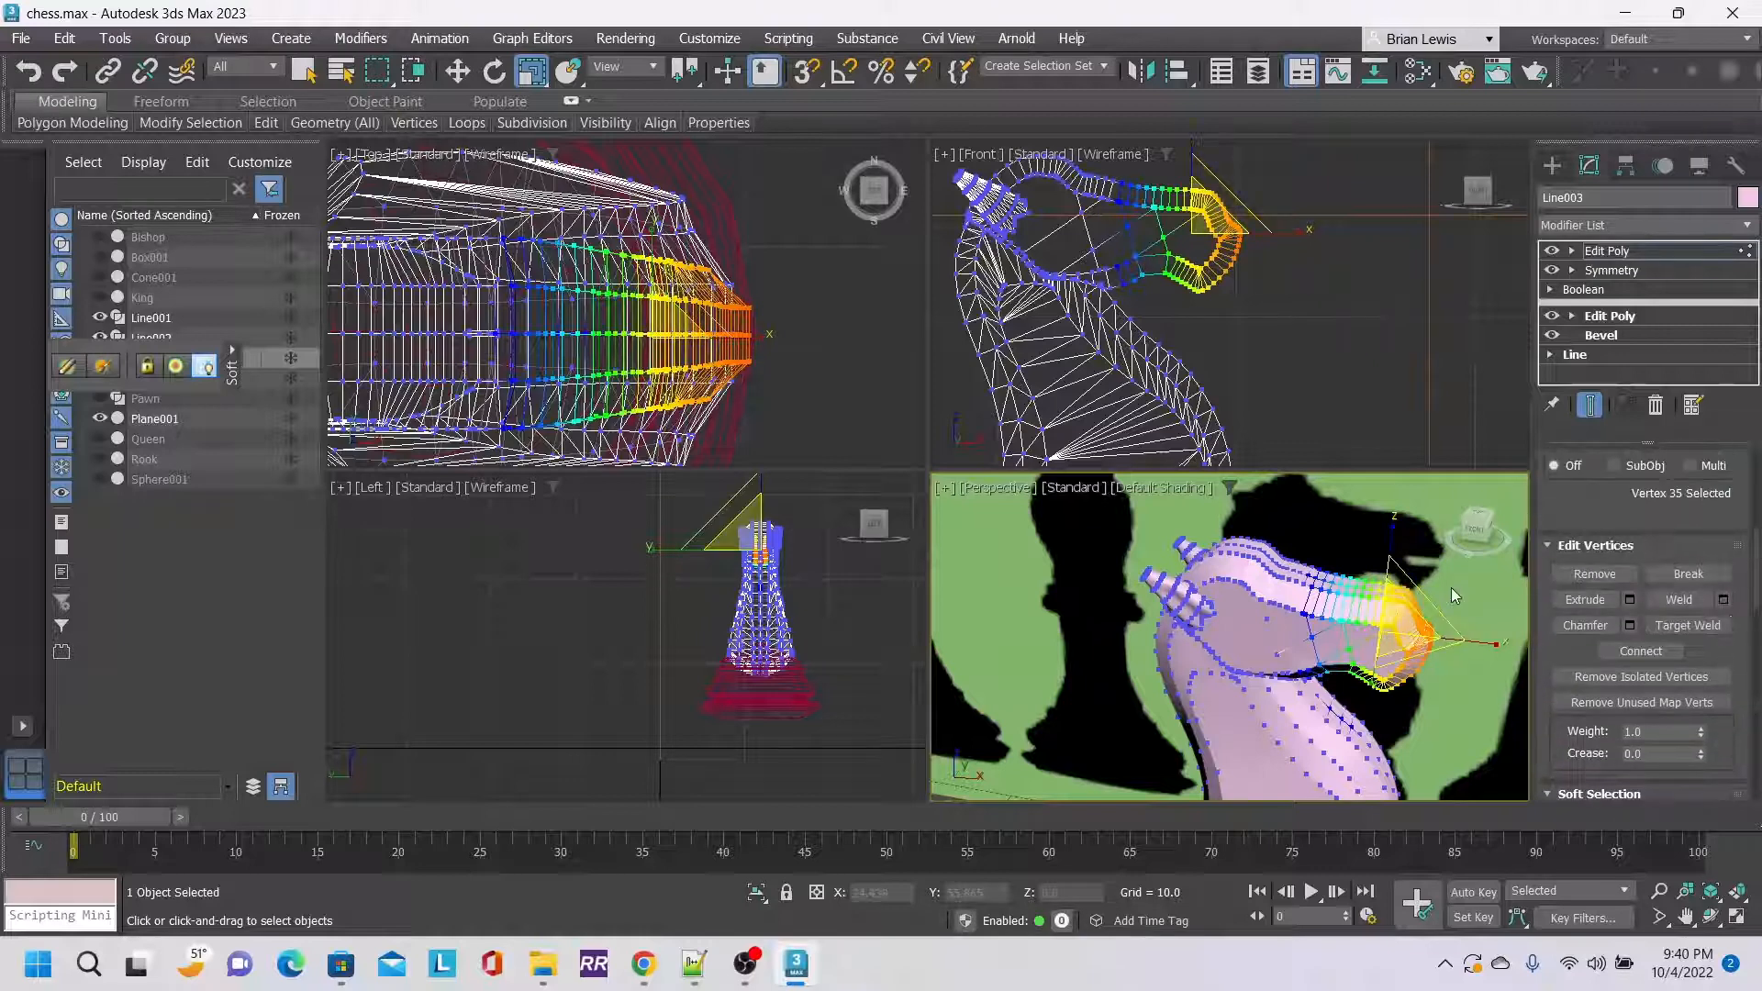
{"action": "mouse_move", "coordinate": [1492, 530]}
{"action": "left_mouse_down"}
{"action": "mouse_move", "coordinate": [1399, 525]}
{"action": "mouse_move", "coordinate": [1493, 531]}
{"action": "left_mouse_up"}
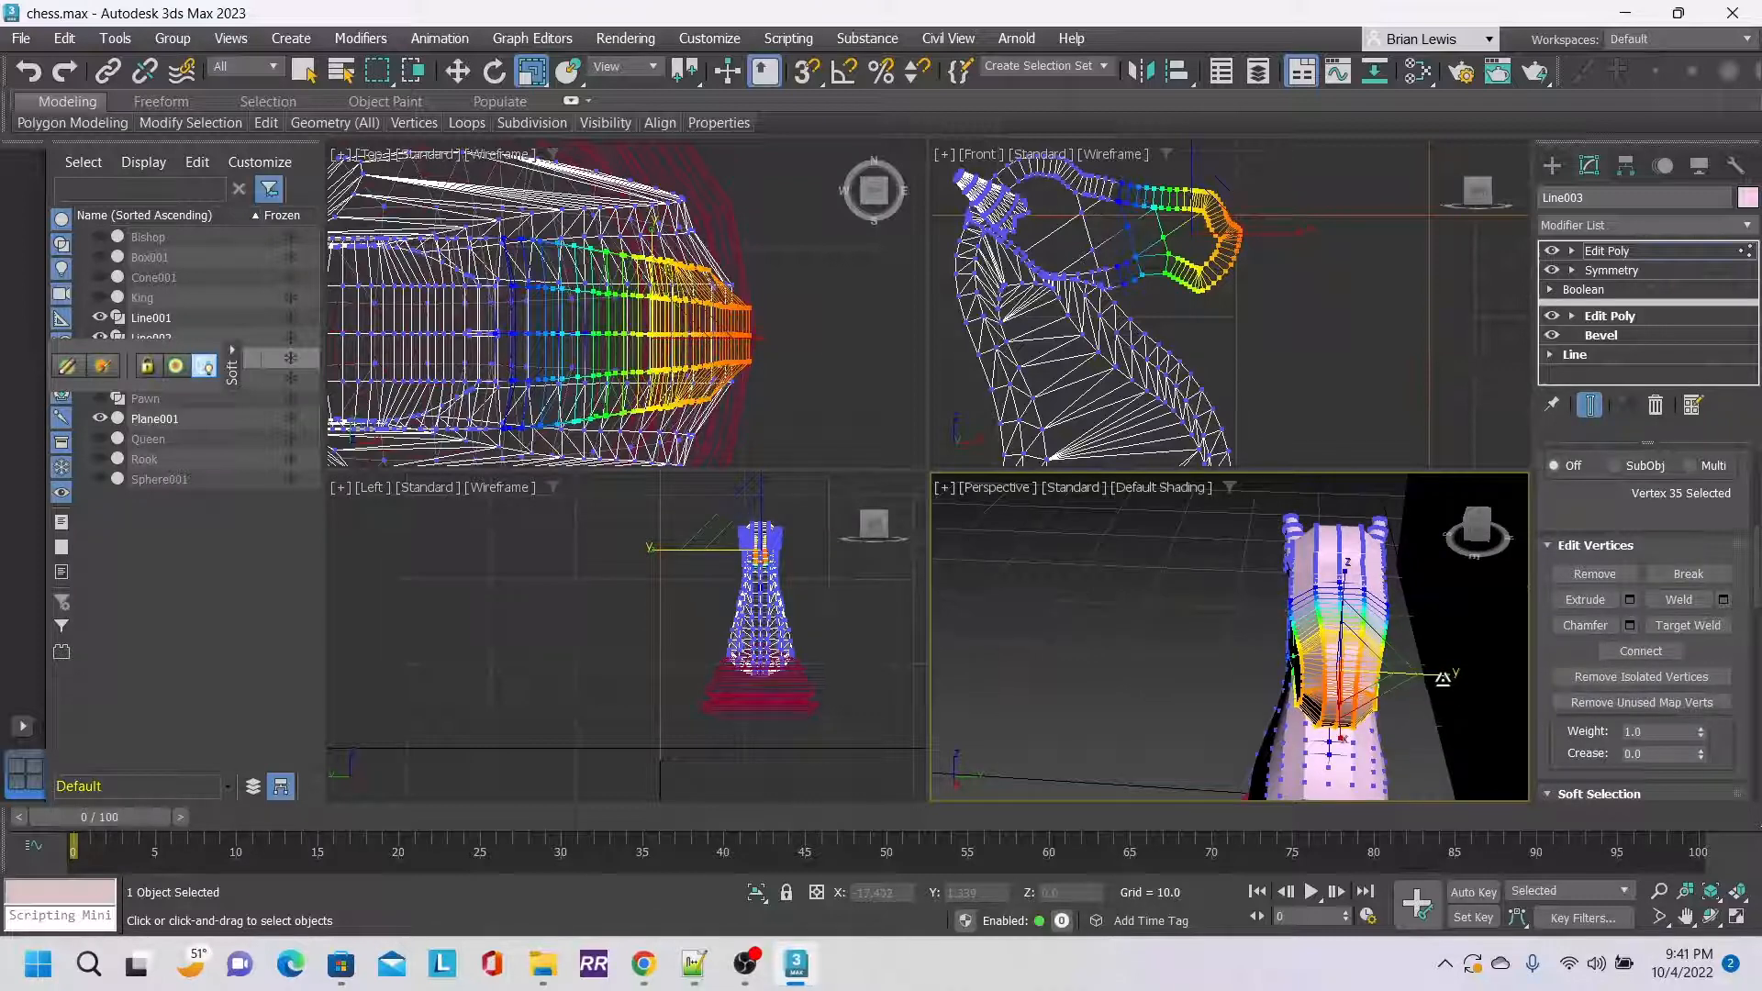
{"action": "left_click_drag", "start_coordinate": [1443, 678], "coordinate": [1440, 679]}
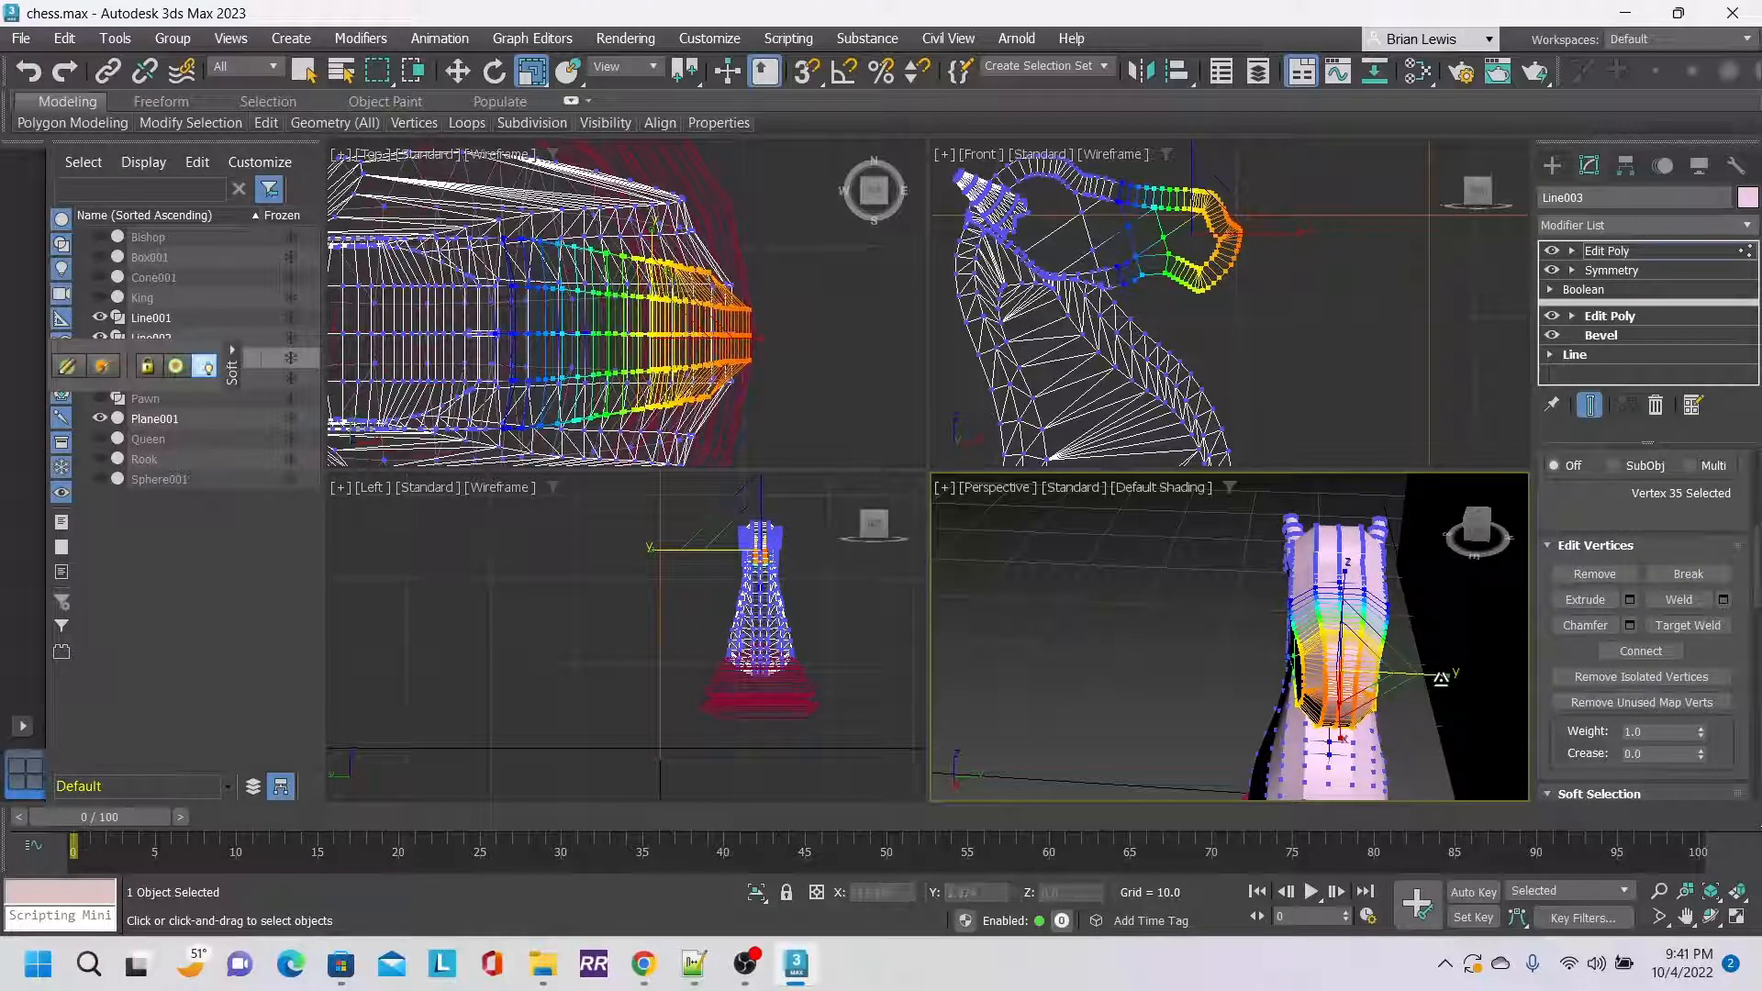
{"action": "left_click_drag", "start_coordinate": [1477, 530], "coordinate": [1521, 527]}
{"action": "scroll", "coordinate": [1653, 609], "scroll_direction": "up", "scroll_amount": 1}
{"action": "scroll", "coordinate": [1655, 608], "scroll_direction": "up", "scroll_amount": 4}
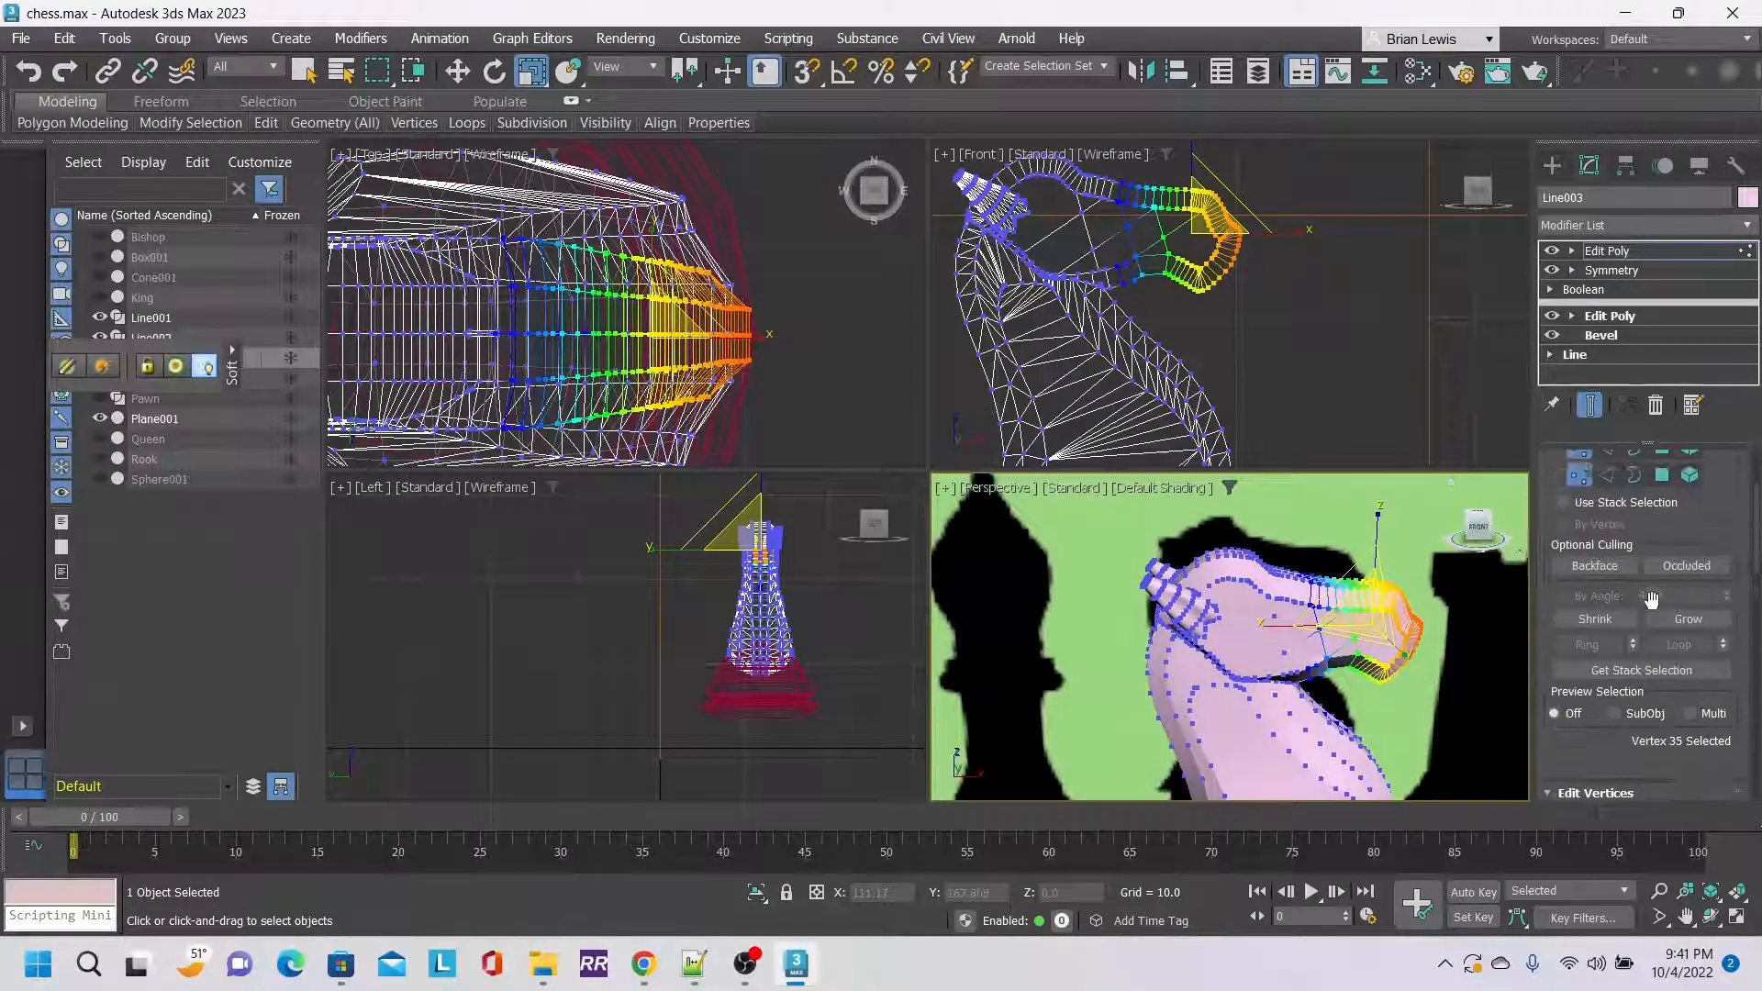
{"action": "left_click", "coordinate": [1571, 647]}
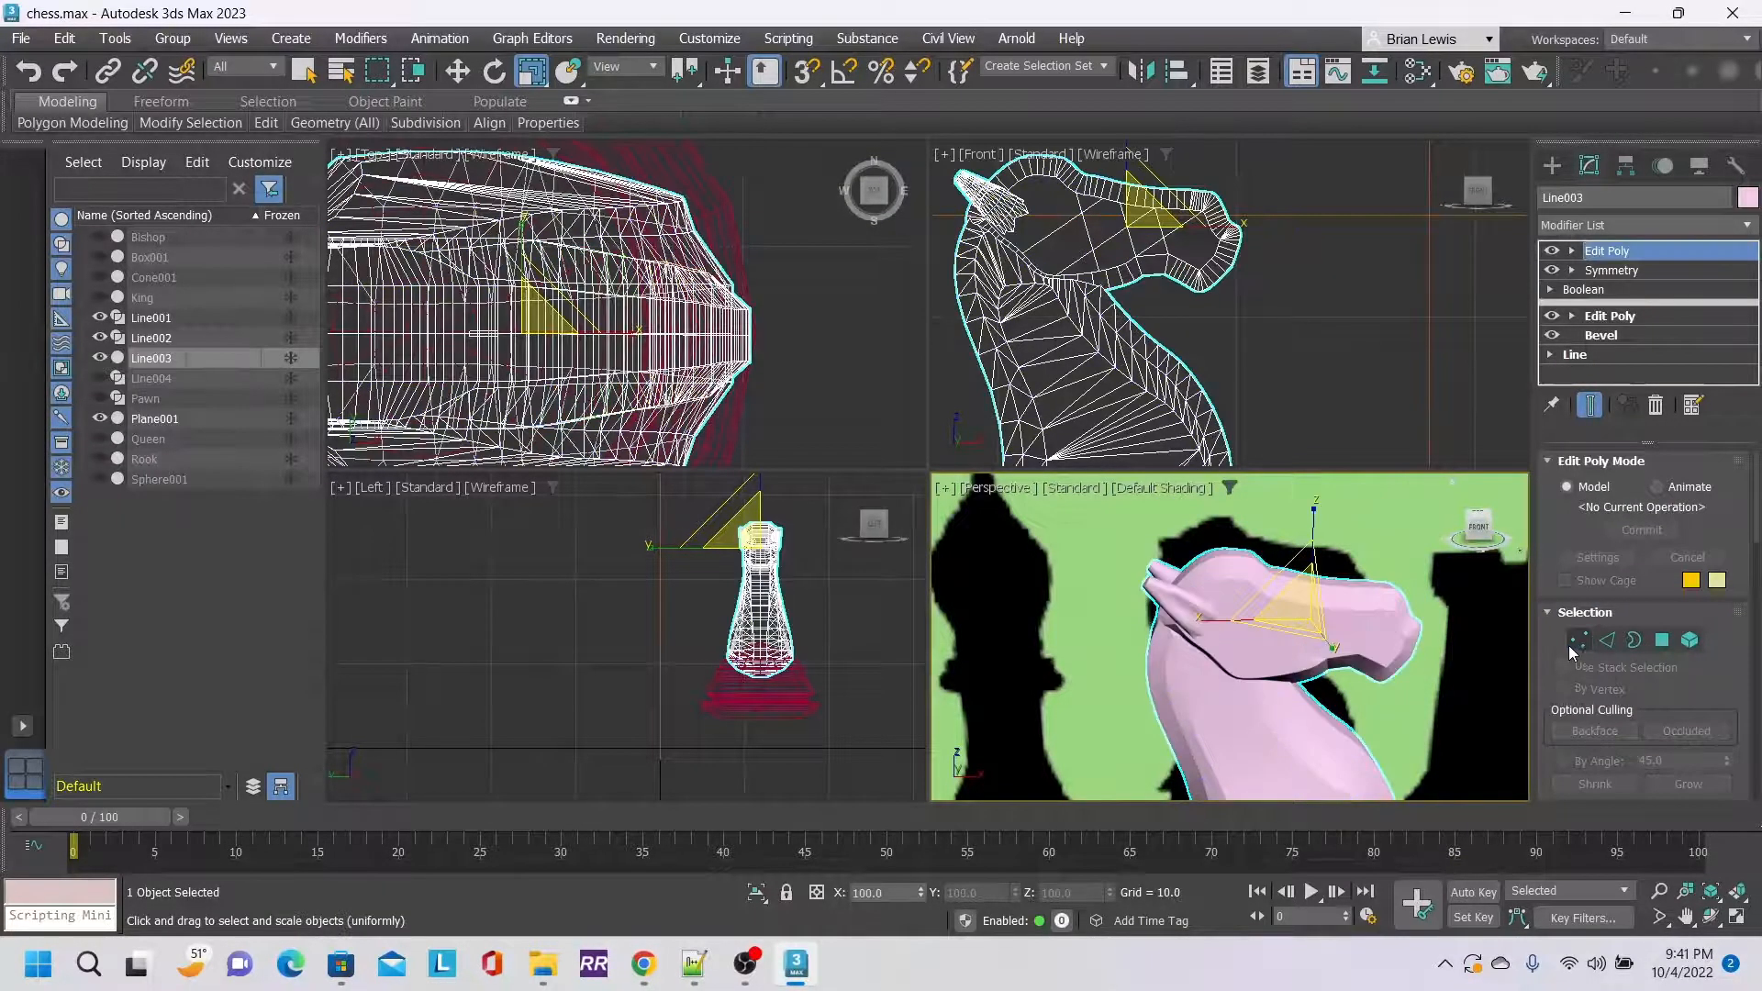
{"action": "scroll", "coordinate": [1455, 609], "scroll_direction": "down", "scroll_amount": 3}
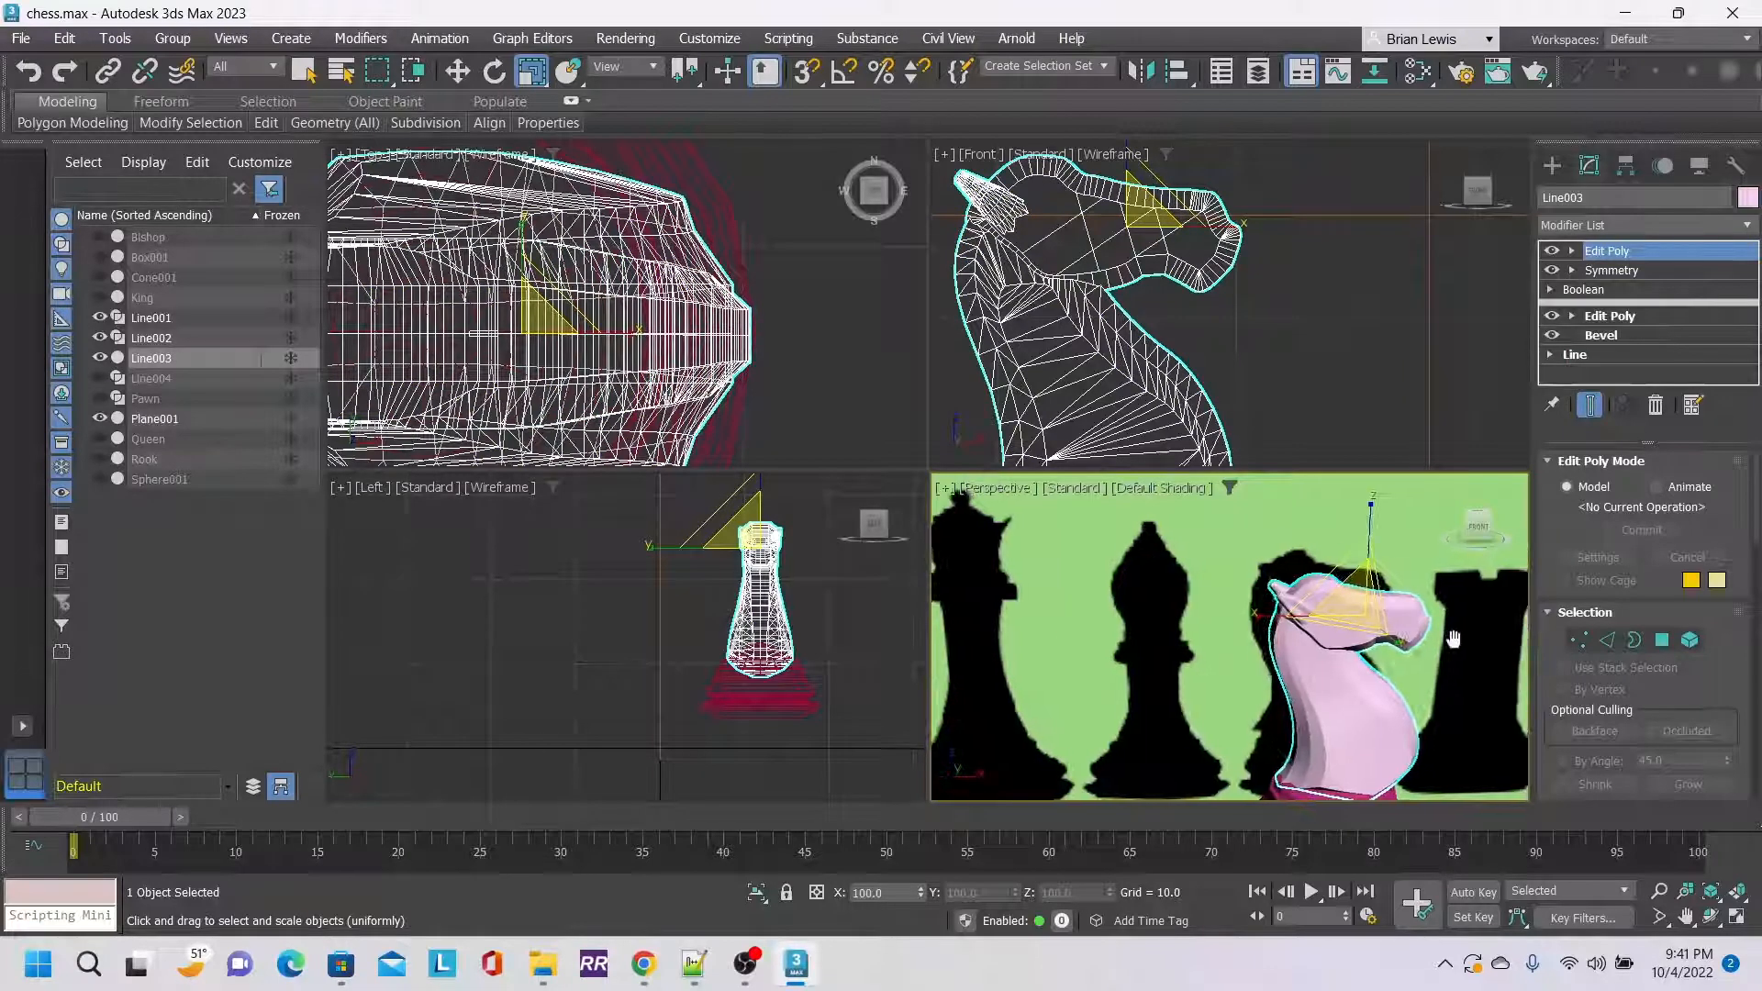
{"action": "middle_click_drag", "start_coordinate": [1454, 640], "coordinate": [1370, 570]}
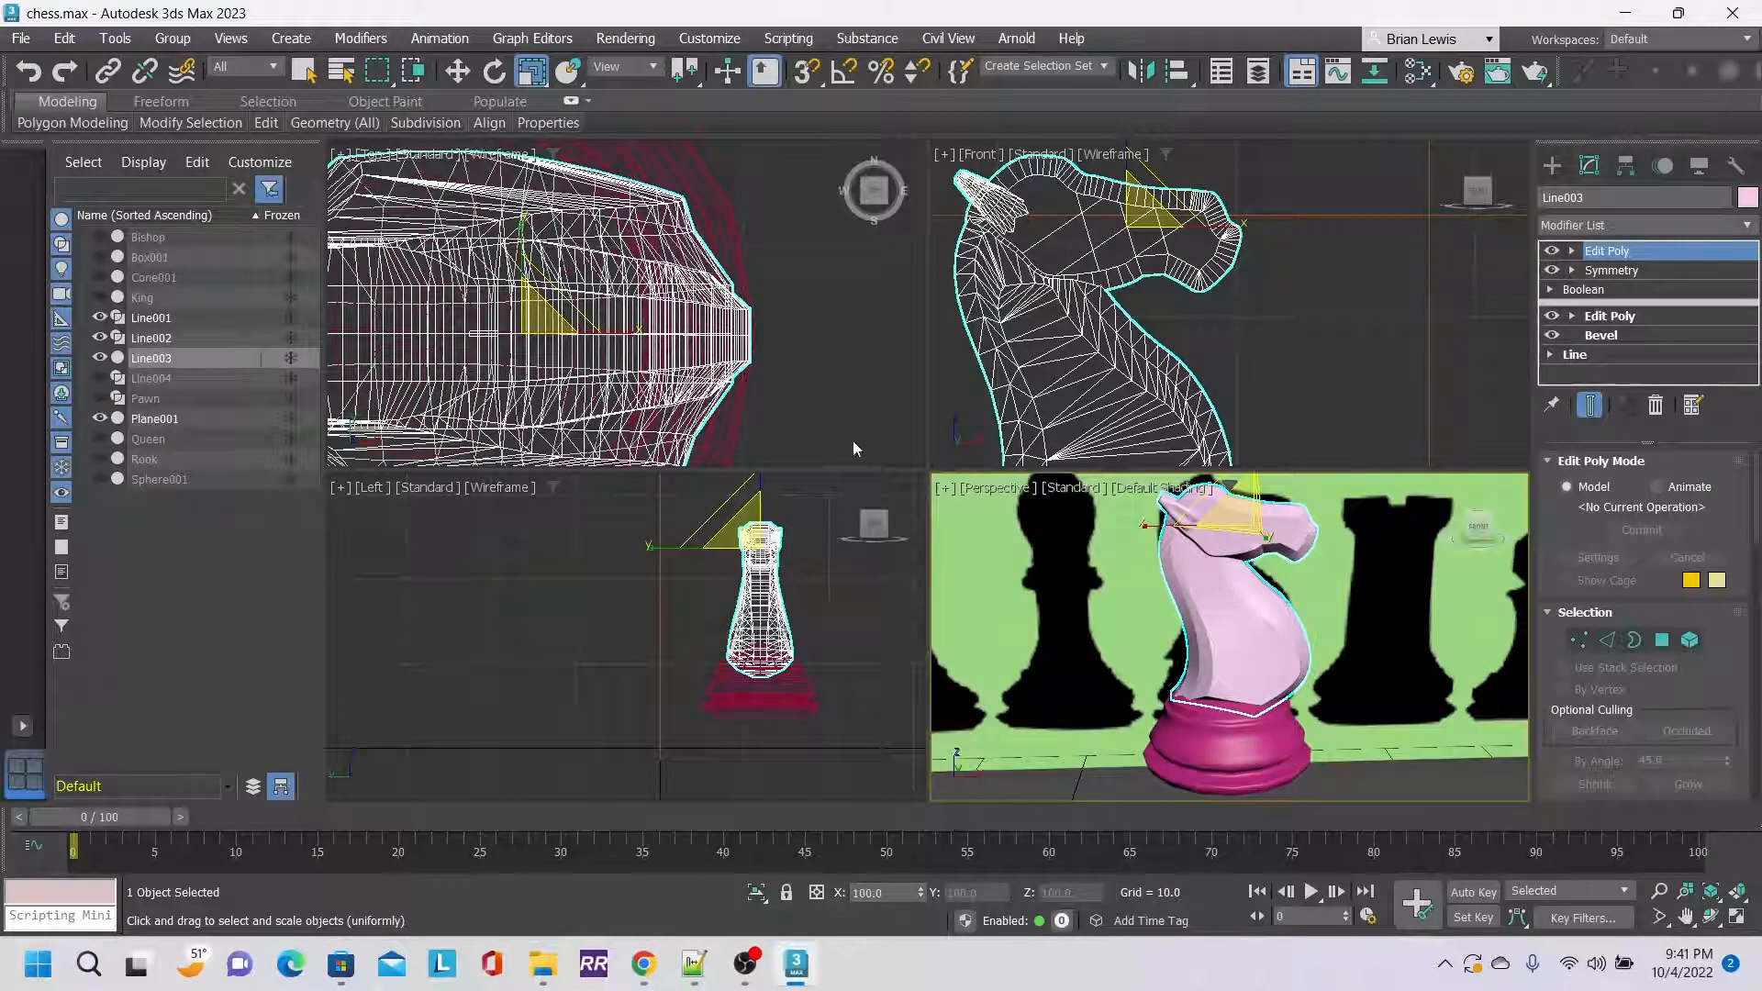
Switch to polygon editing on the knight and turn off soft selection.
{"action": "scroll", "coordinate": [530, 323], "scroll_direction": "down", "scroll_amount": 3}
{"action": "middle_click_drag", "start_coordinate": [529, 322], "coordinate": [698, 350]}
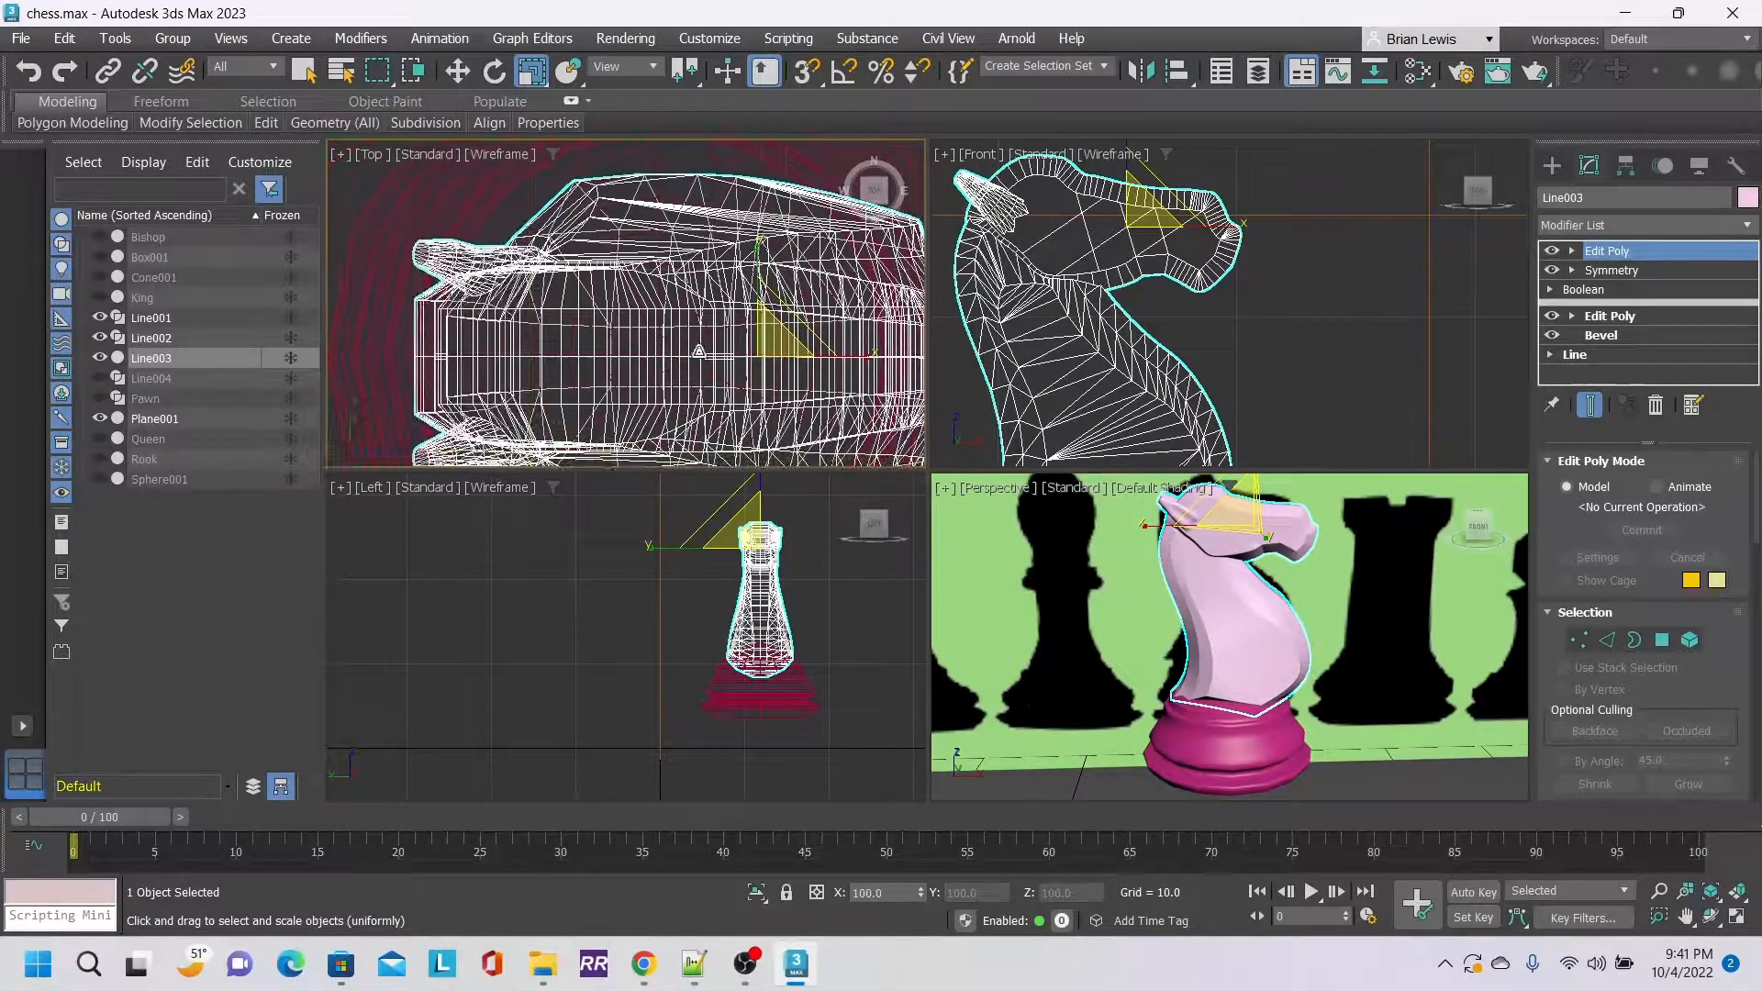
{"action": "left_click", "coordinate": [1664, 643]}
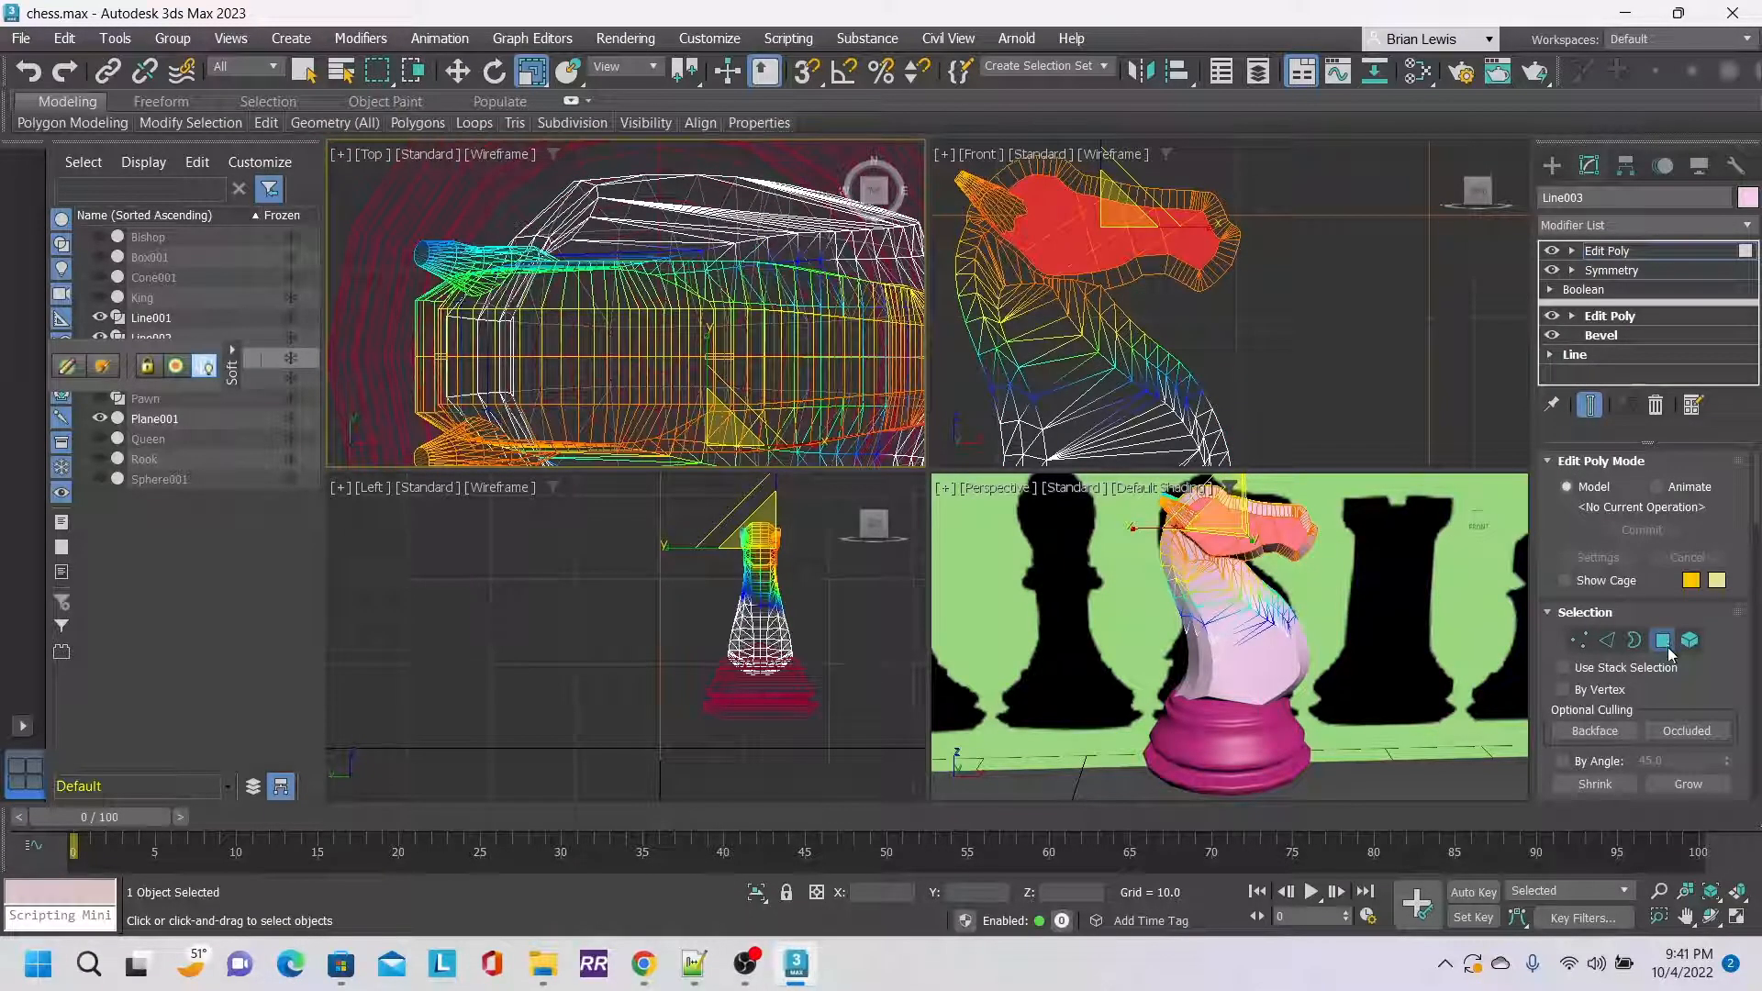
{"action": "scroll", "coordinate": [1667, 647], "scroll_direction": "down", "scroll_amount": 5}
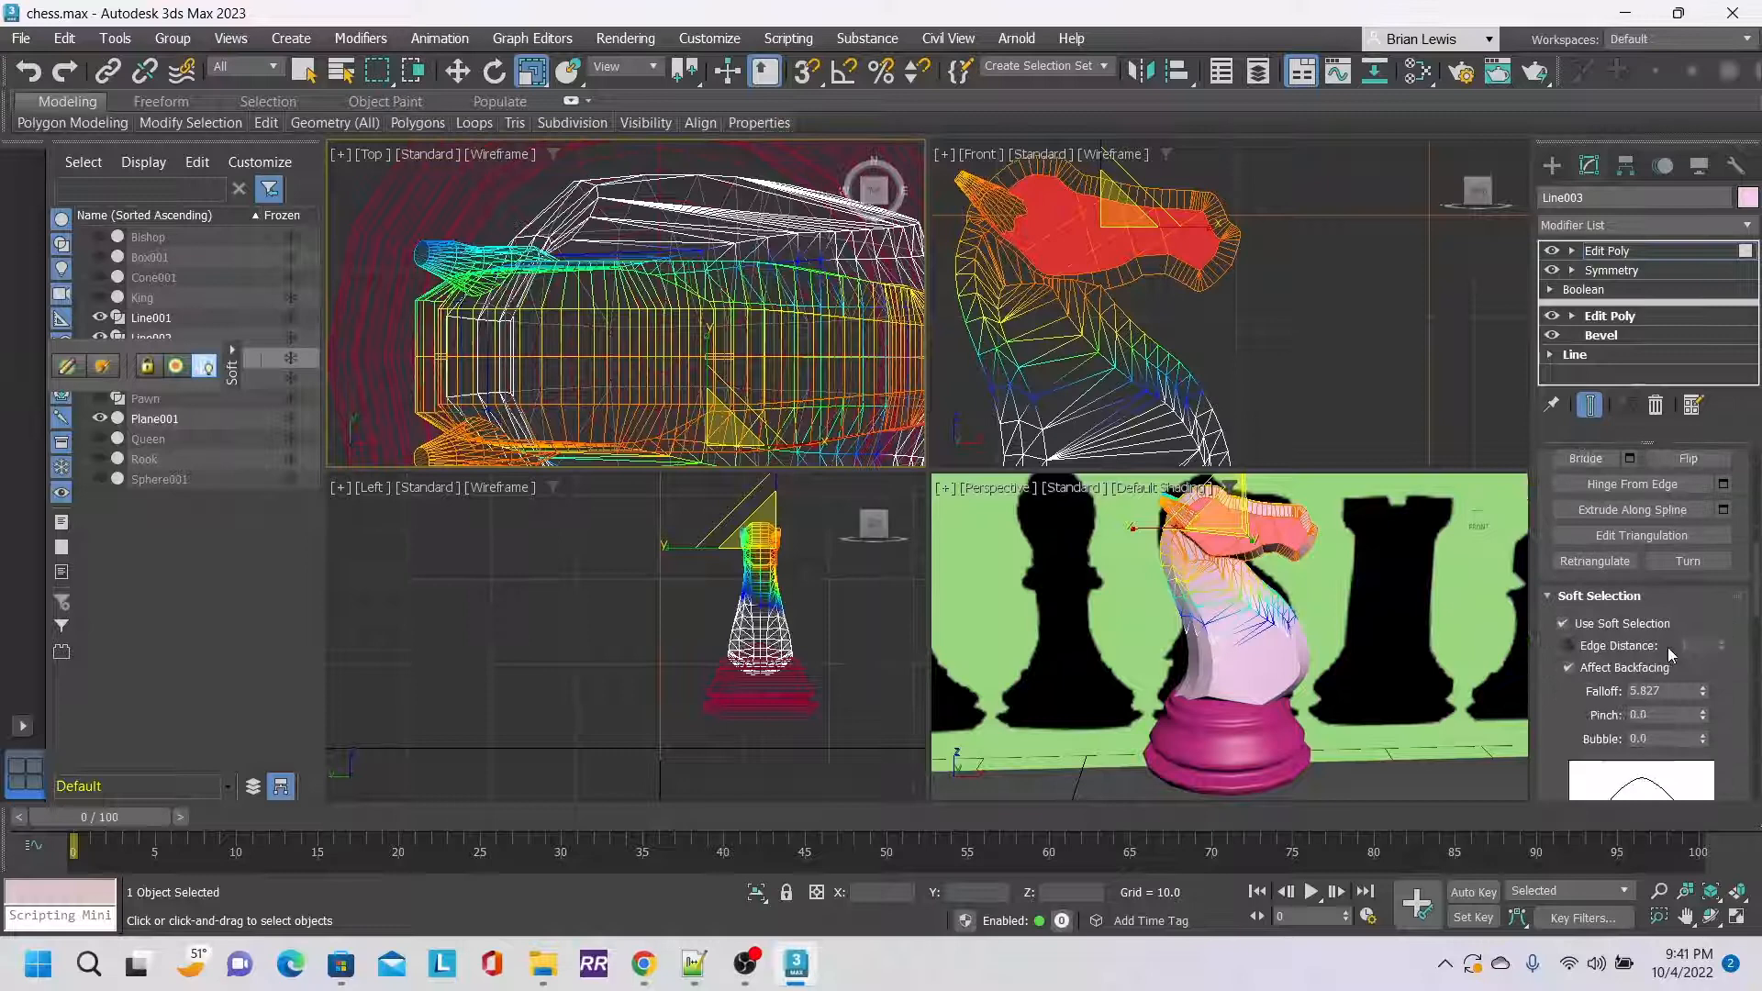
{"action": "left_click", "coordinate": [1613, 624]}
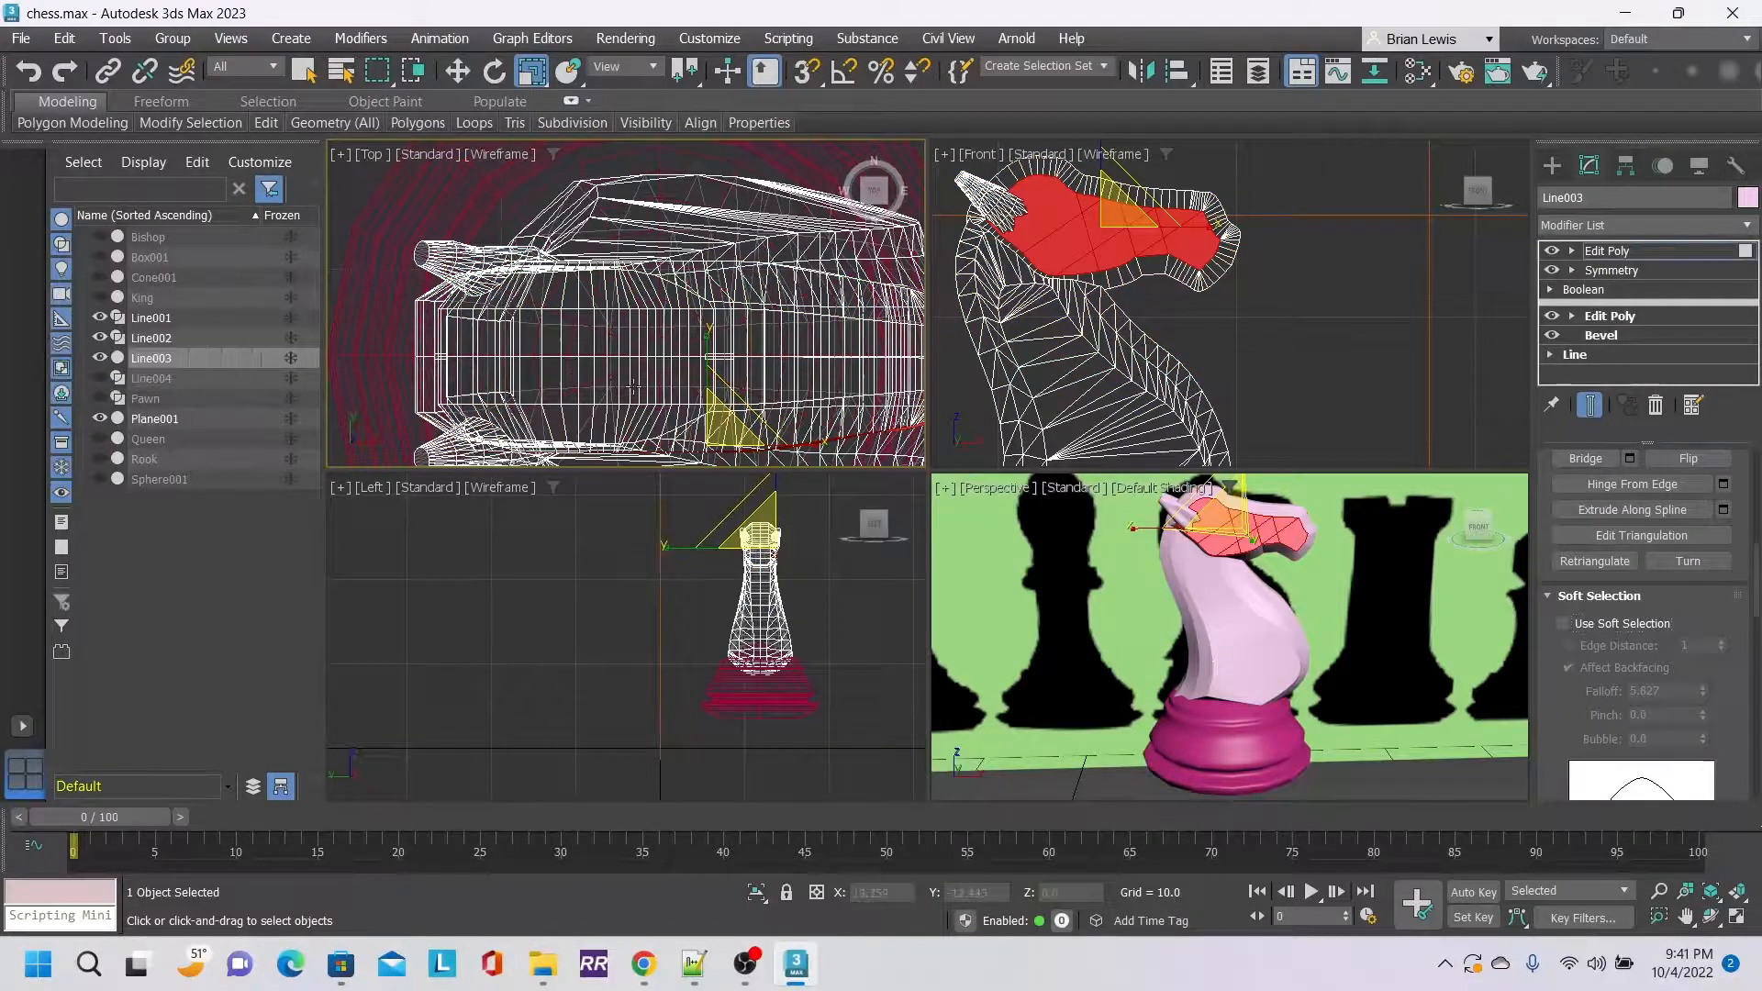
Select the central strip of polygons down the back of the neck, and remove the polygons under the neck's base from the selection.
{"action": "middle_click_drag", "start_coordinate": [633, 386], "coordinate": [622, 374]}
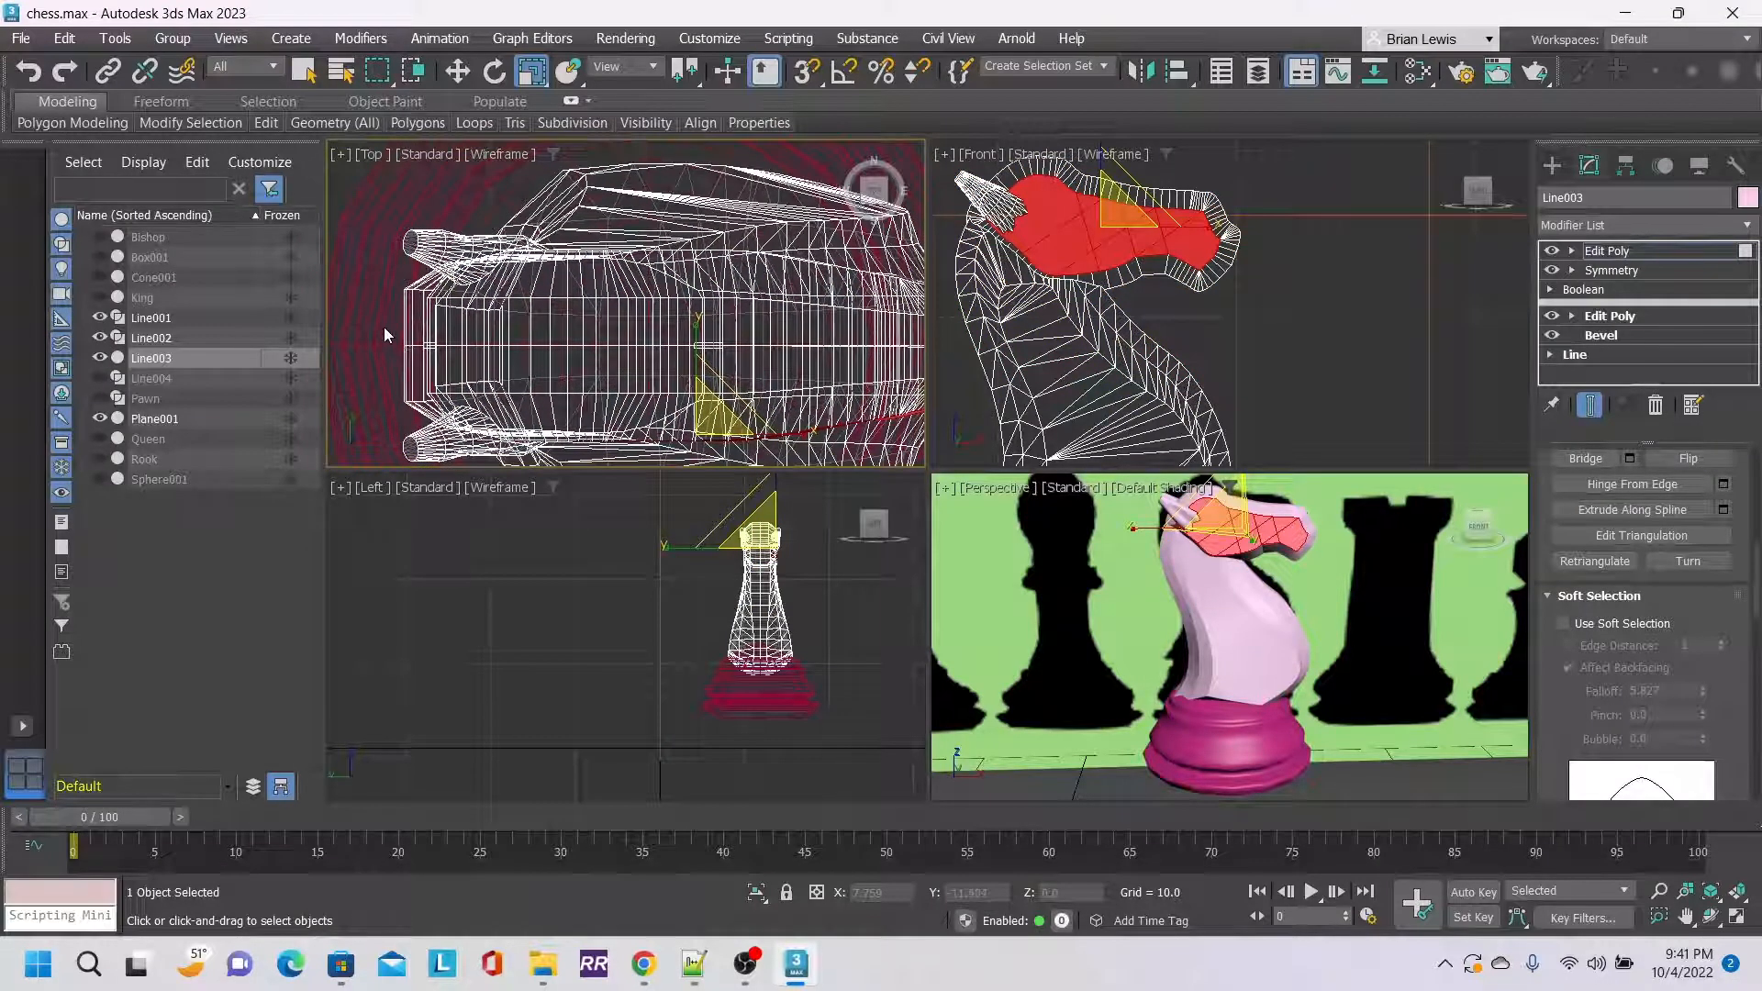
{"action": "left_click_drag", "start_coordinate": [384, 327], "coordinate": [569, 365]}
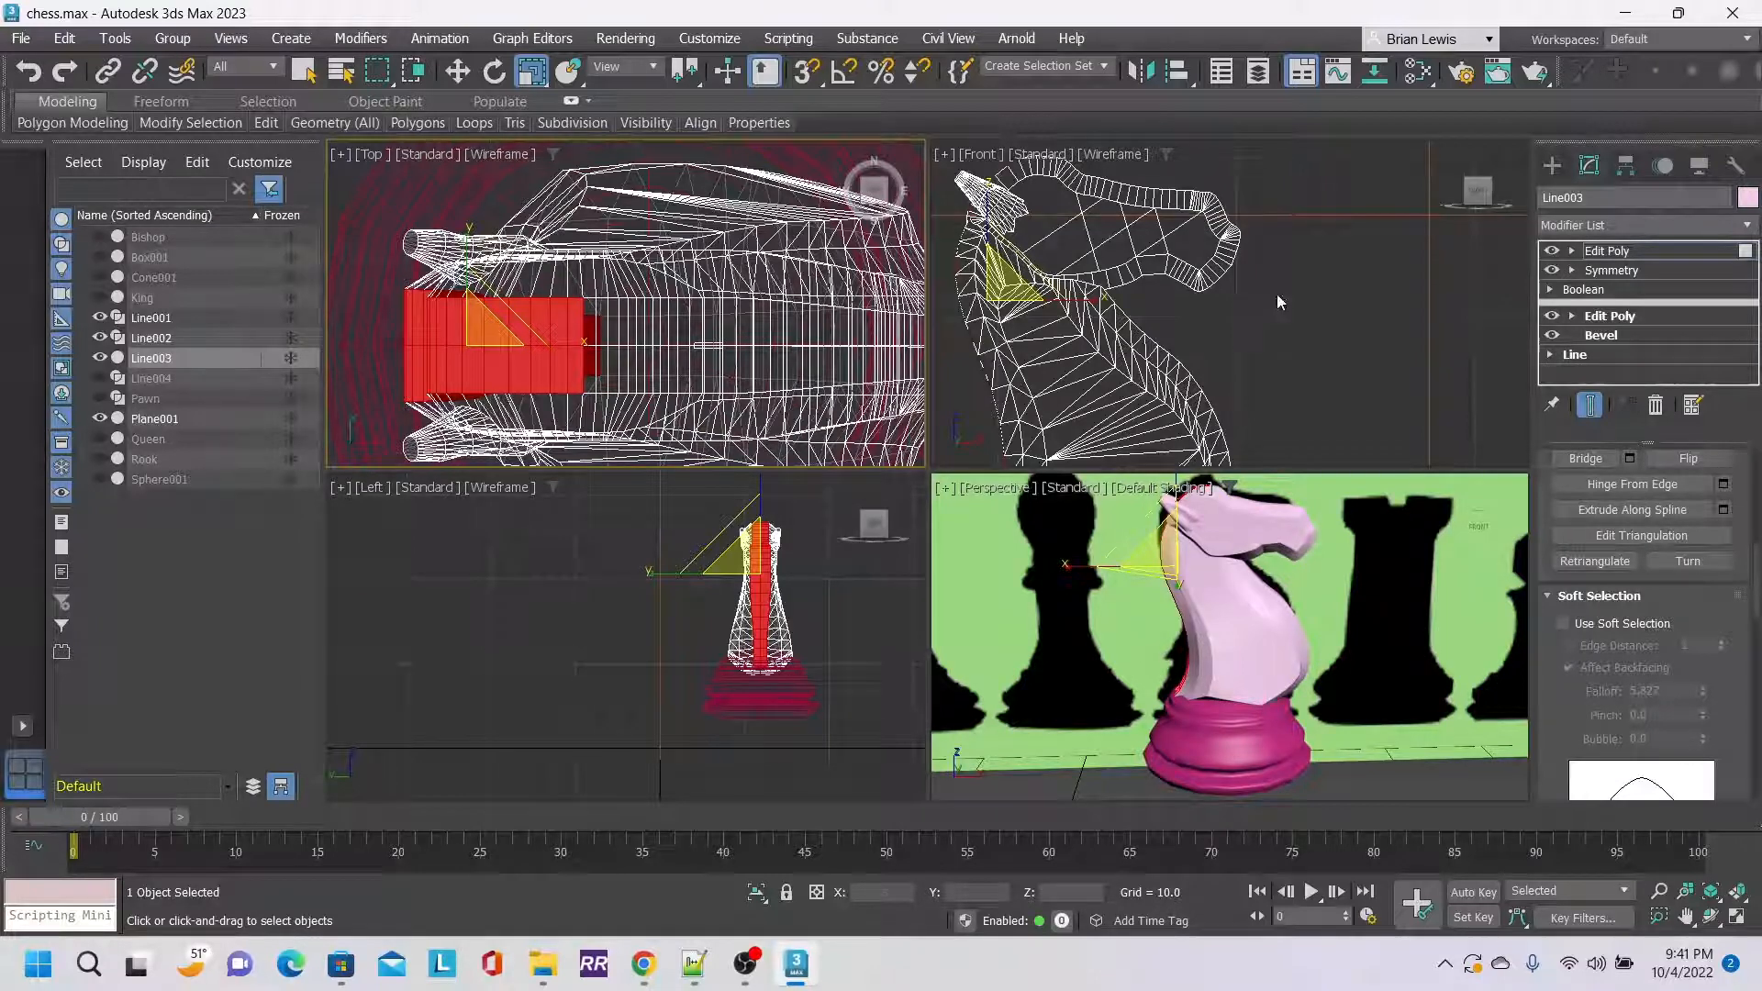
{"action": "scroll", "coordinate": [1275, 294], "scroll_direction": "up", "scroll_amount": 3}
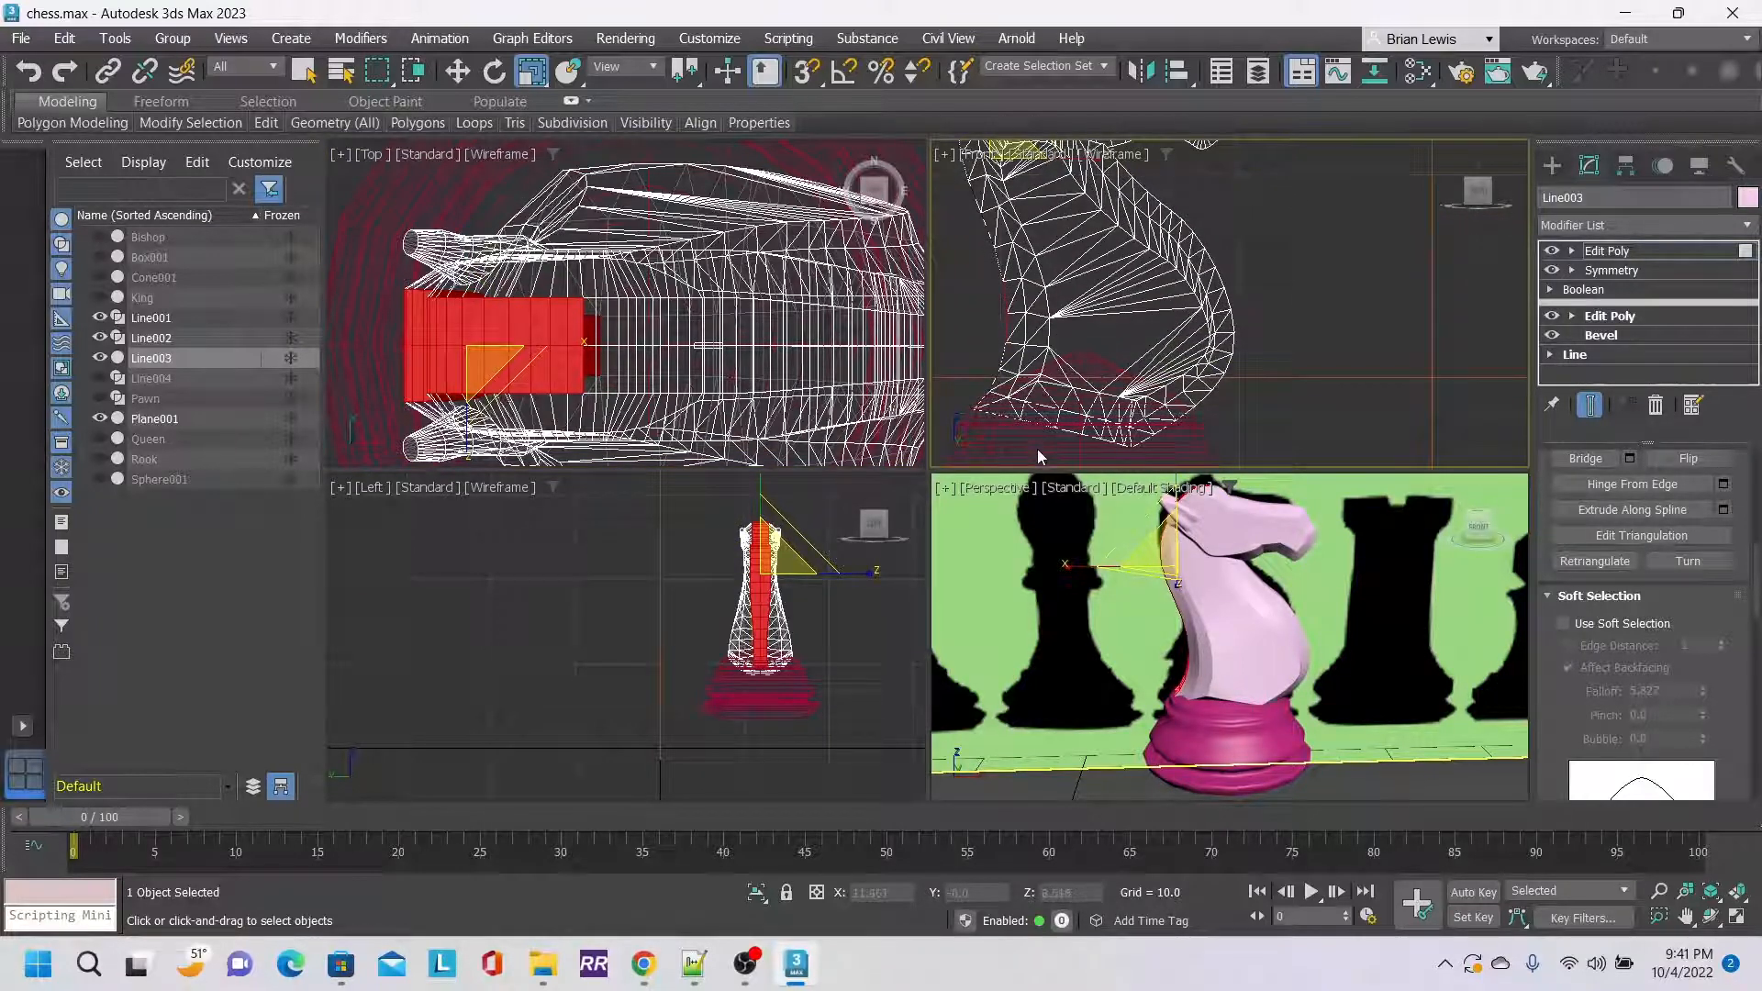
{"action": "left_click_drag", "start_coordinate": [1038, 450], "coordinate": [1191, 376], "text": "alt"}
{"action": "left_click_drag", "start_coordinate": [996, 442], "coordinate": [1041, 405], "text": "alt"}
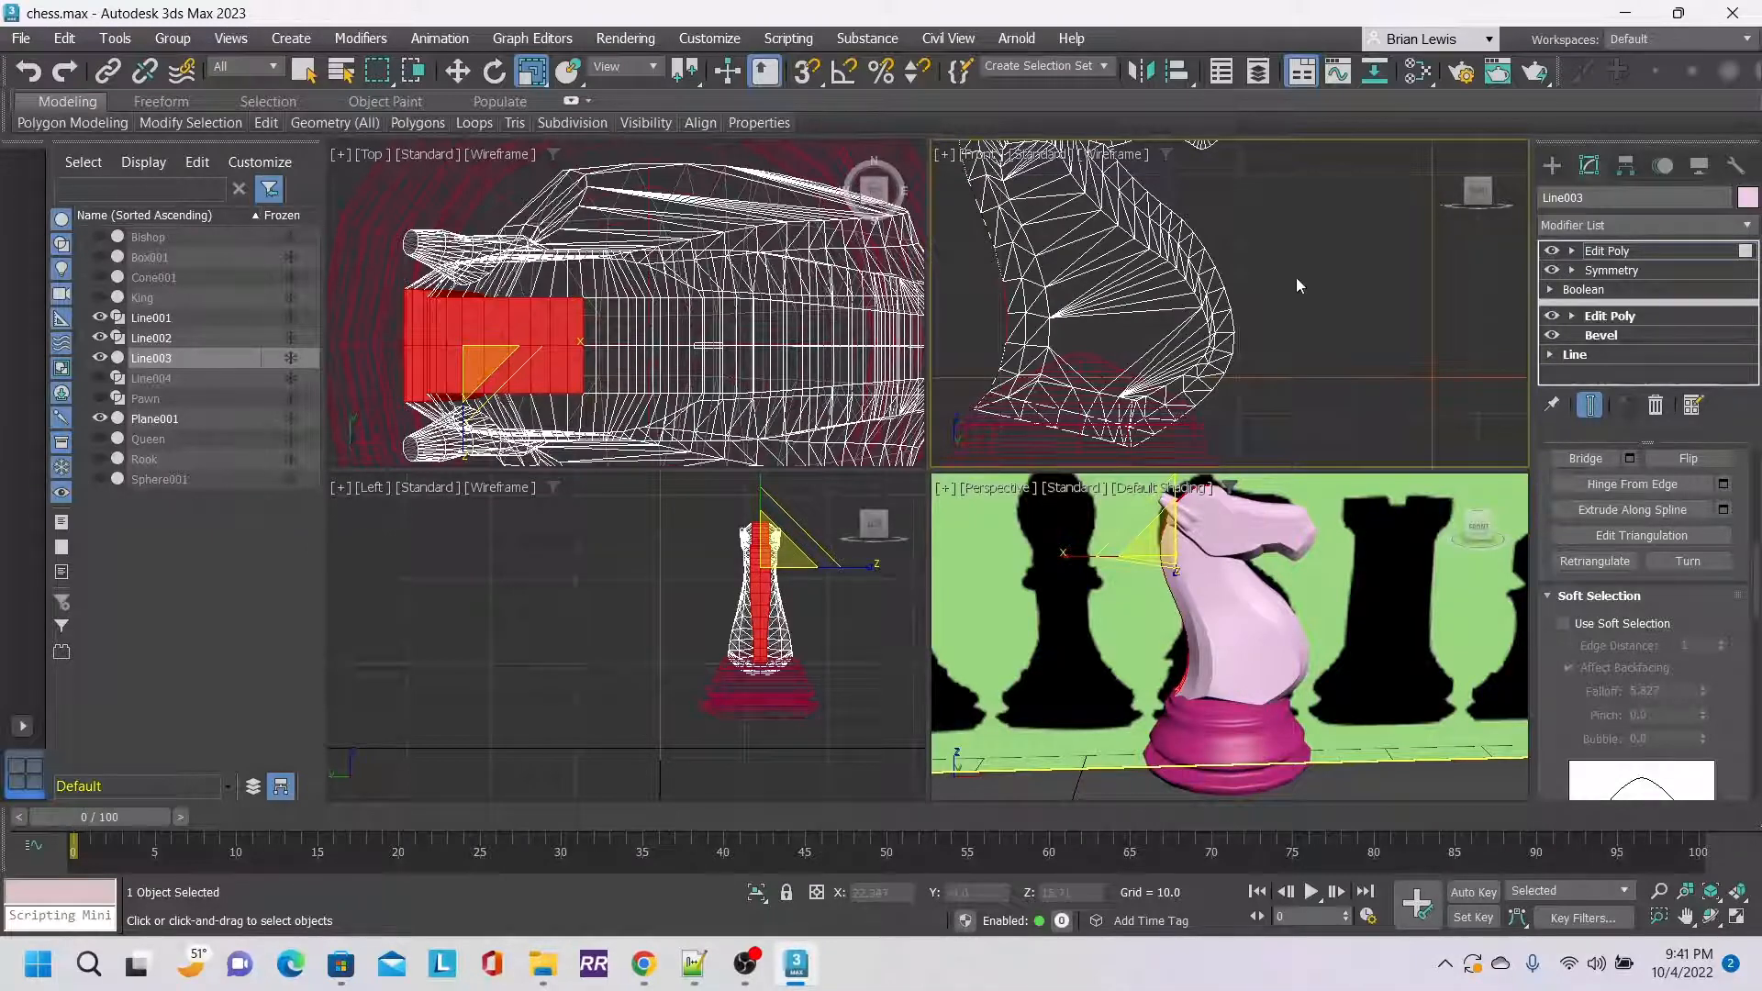
Start a Bevel on the selected strip of polygons down the back of the neck and raise its height to 1.619.
{"action": "middle_click_drag", "start_coordinate": [1297, 281], "coordinate": [1415, 422]}
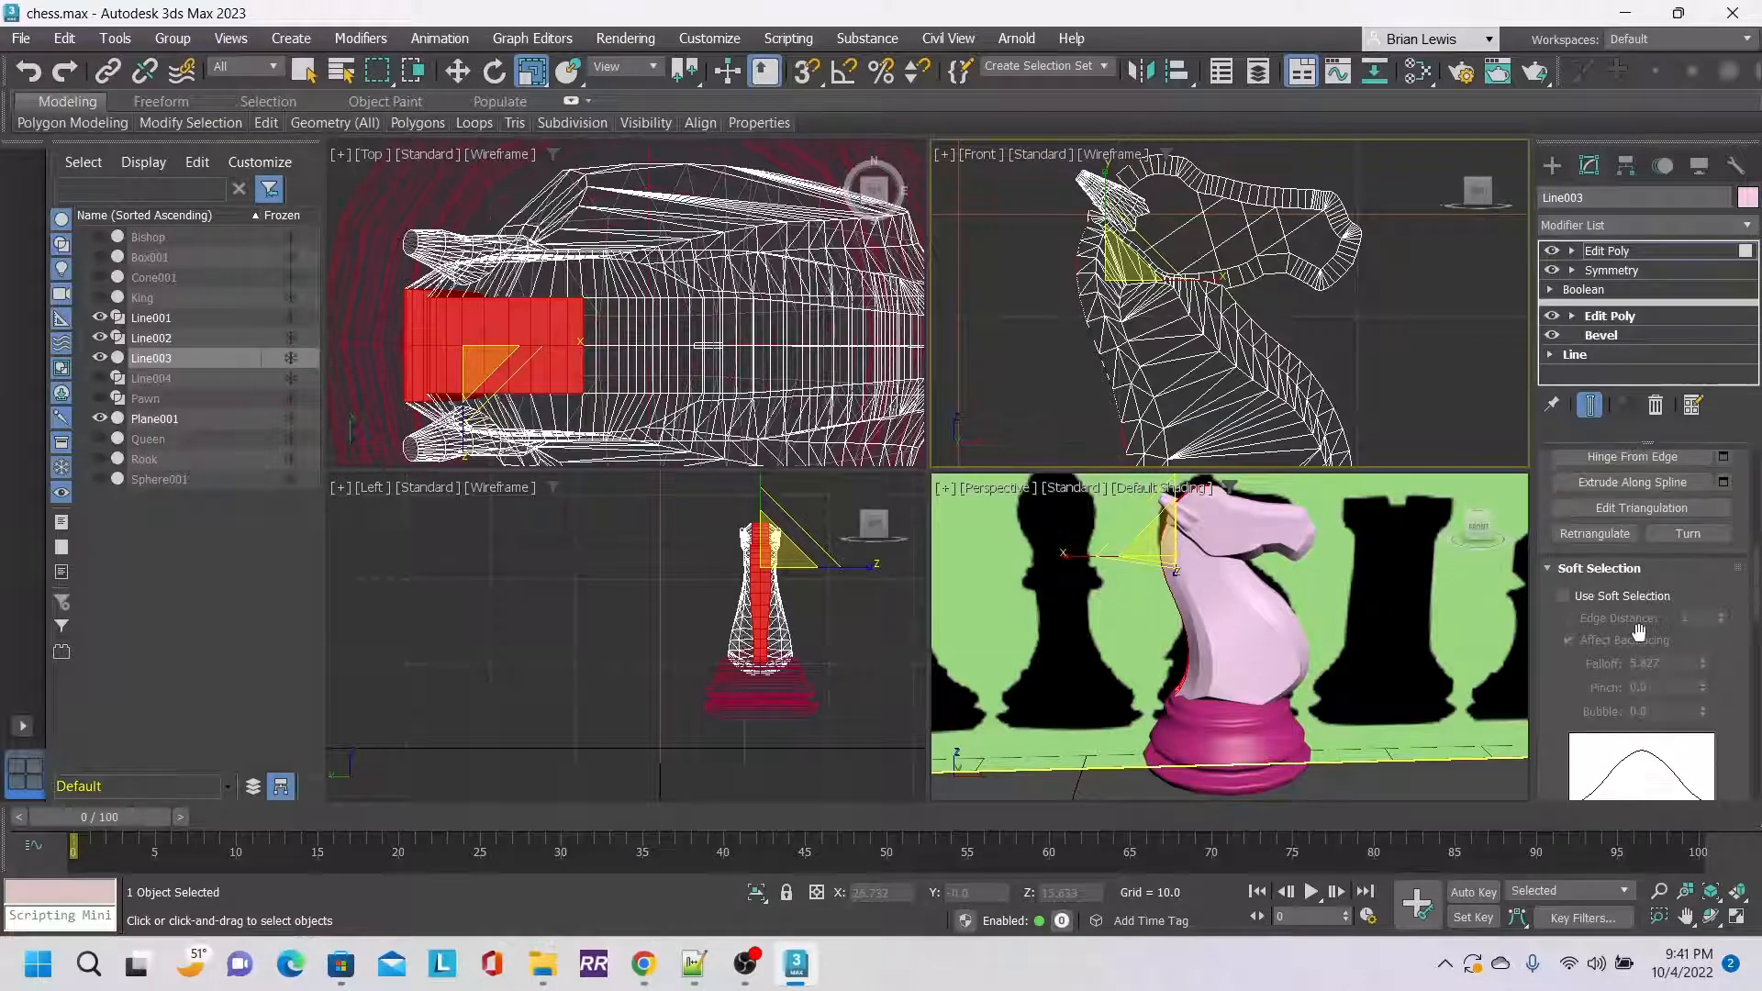
{"action": "scroll", "coordinate": [1626, 597], "scroll_direction": "up", "scroll_amount": 5}
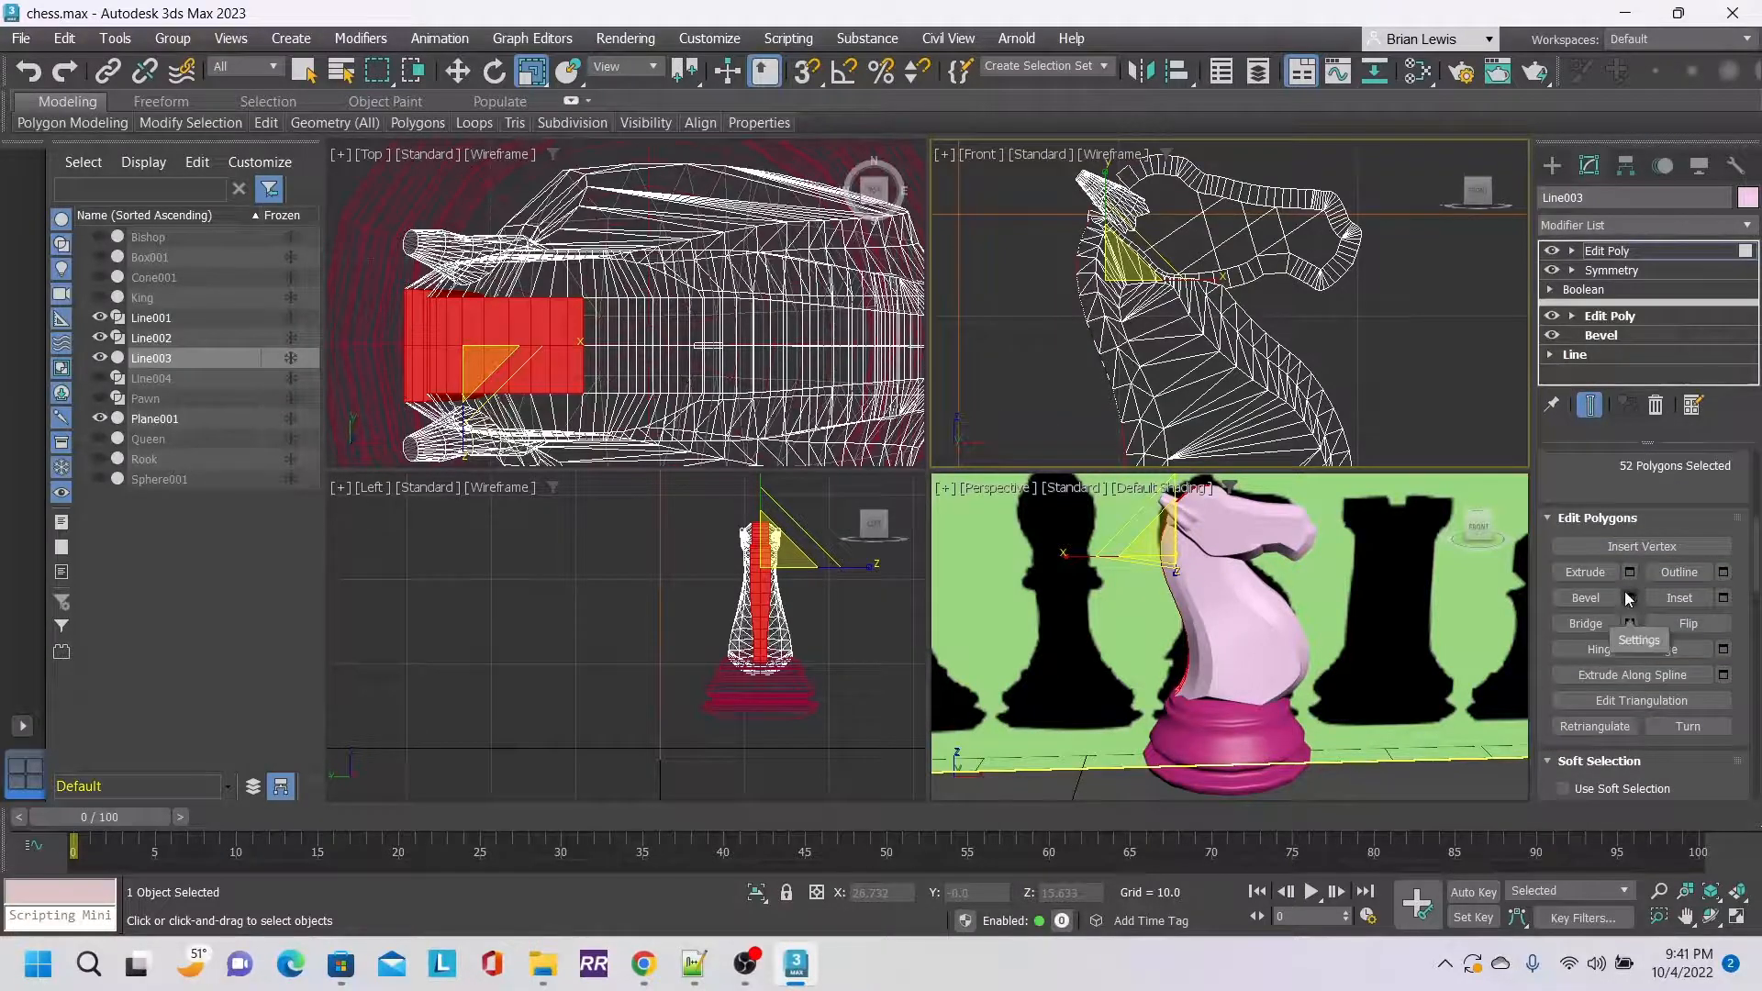
{"action": "left_click", "coordinate": [1630, 597]}
{"action": "middle_click_drag", "start_coordinate": [1325, 529], "coordinate": [1269, 571]}
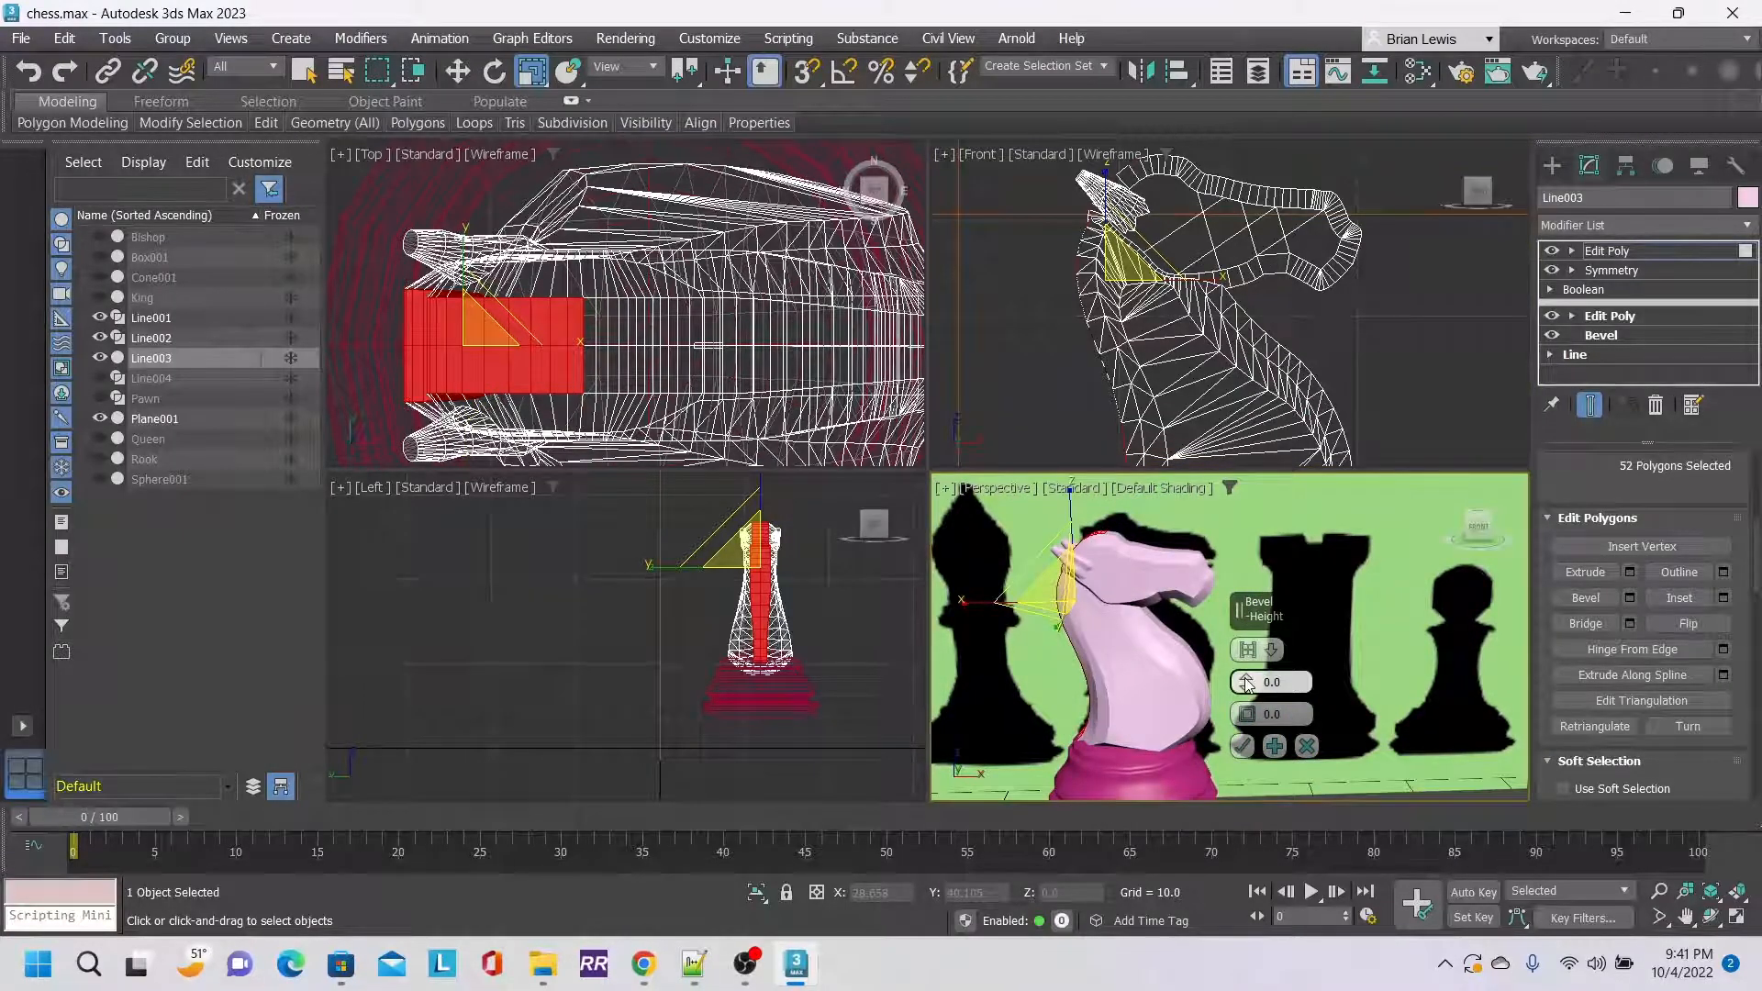
{"action": "left_click_drag", "start_coordinate": [1246, 683], "coordinate": [1261, 671]}
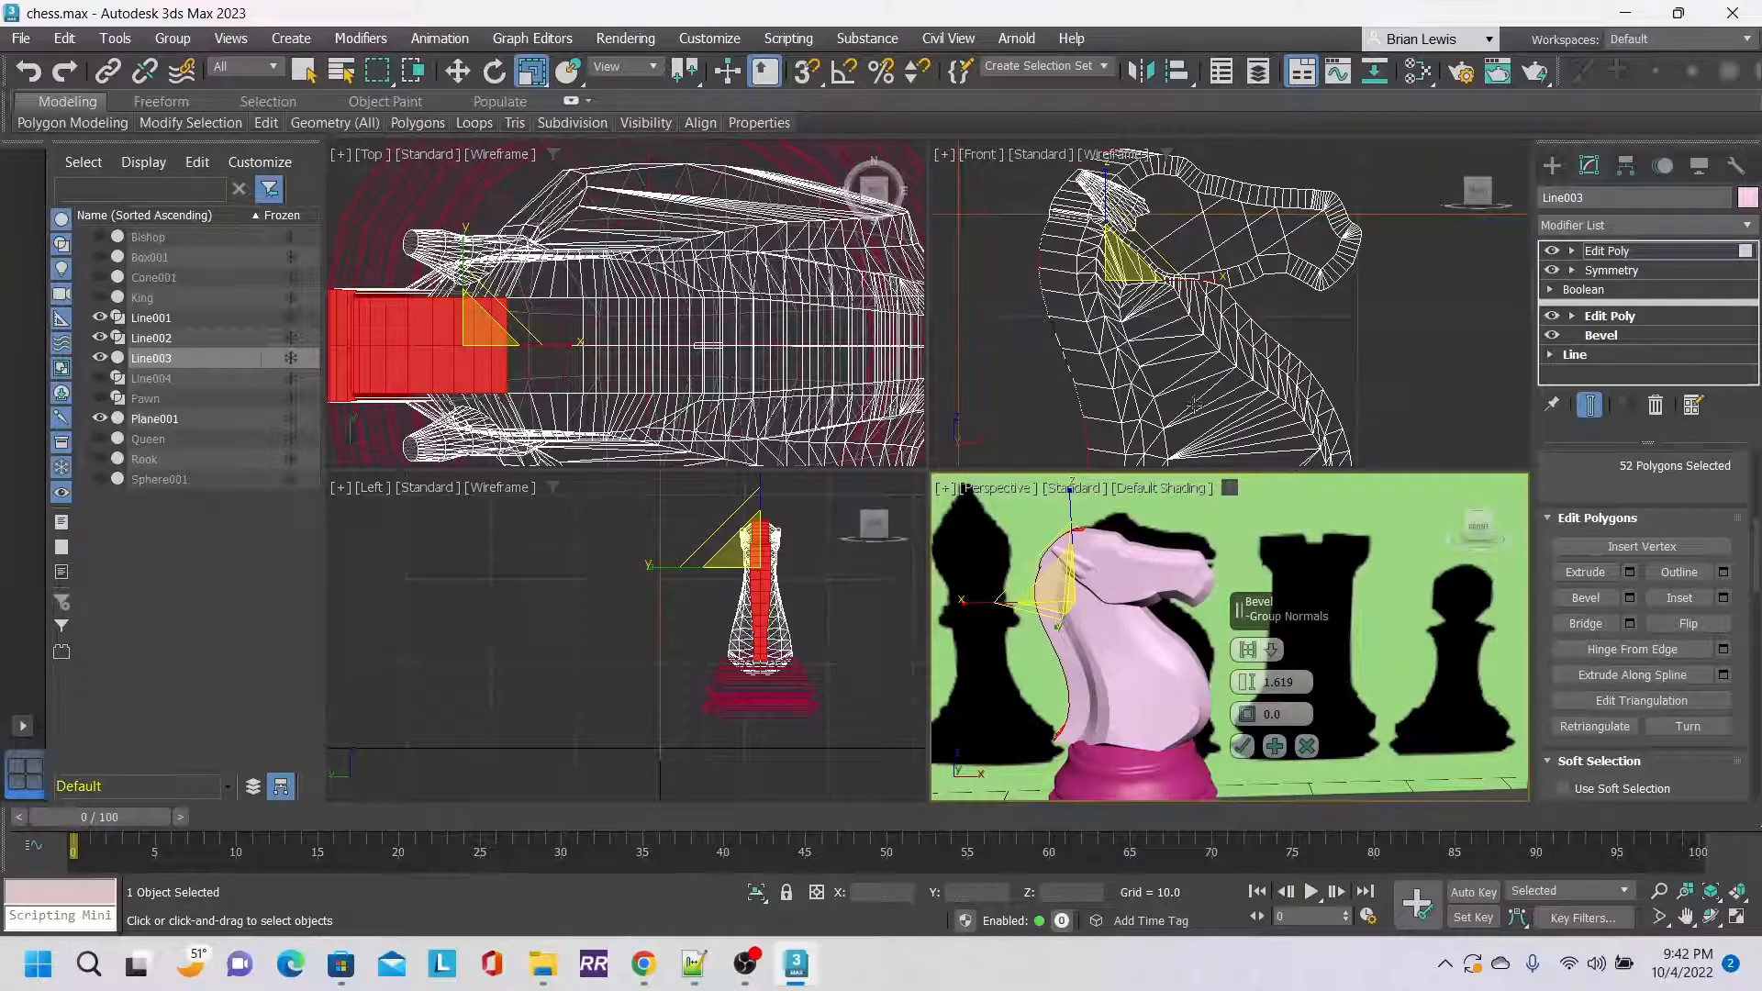
{"action": "scroll", "coordinate": [1198, 405], "scroll_direction": "down", "scroll_amount": 2}
{"action": "middle_click_drag", "start_coordinate": [1197, 406], "coordinate": [1172, 325]}
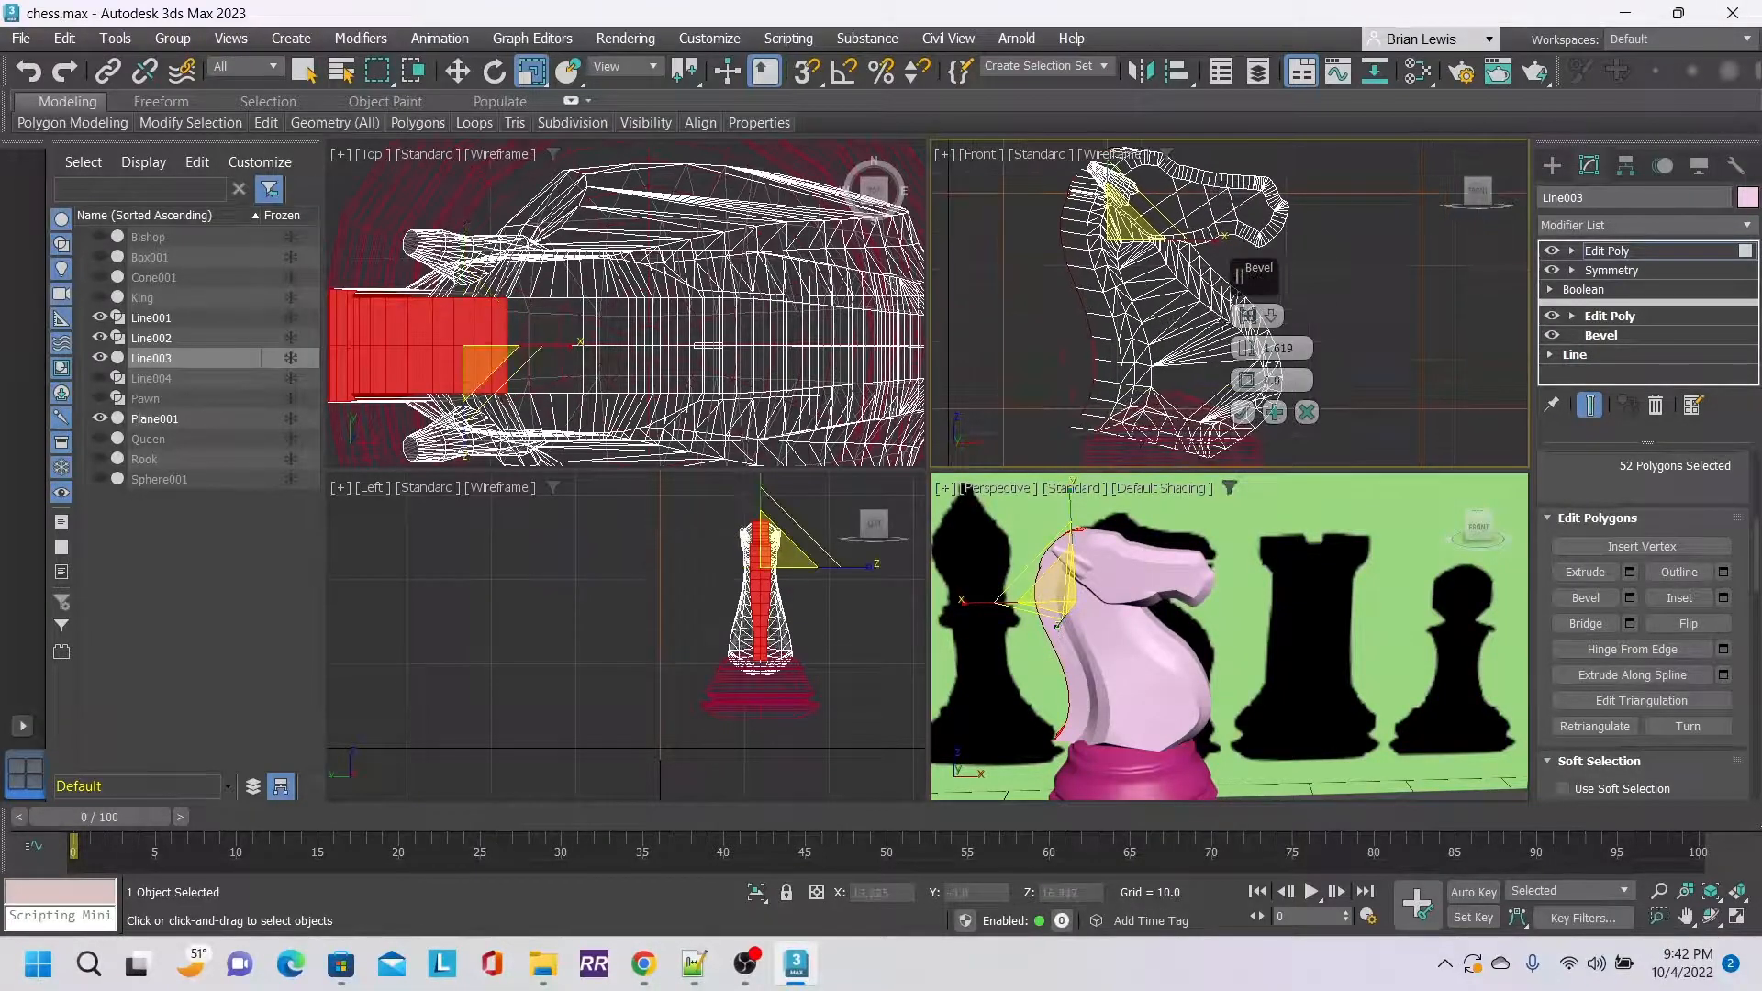
Set the neck strip's bevel to Local Normals, reduce its height to 0.741, and apply it.
{"action": "left_click", "coordinate": [1248, 314]}
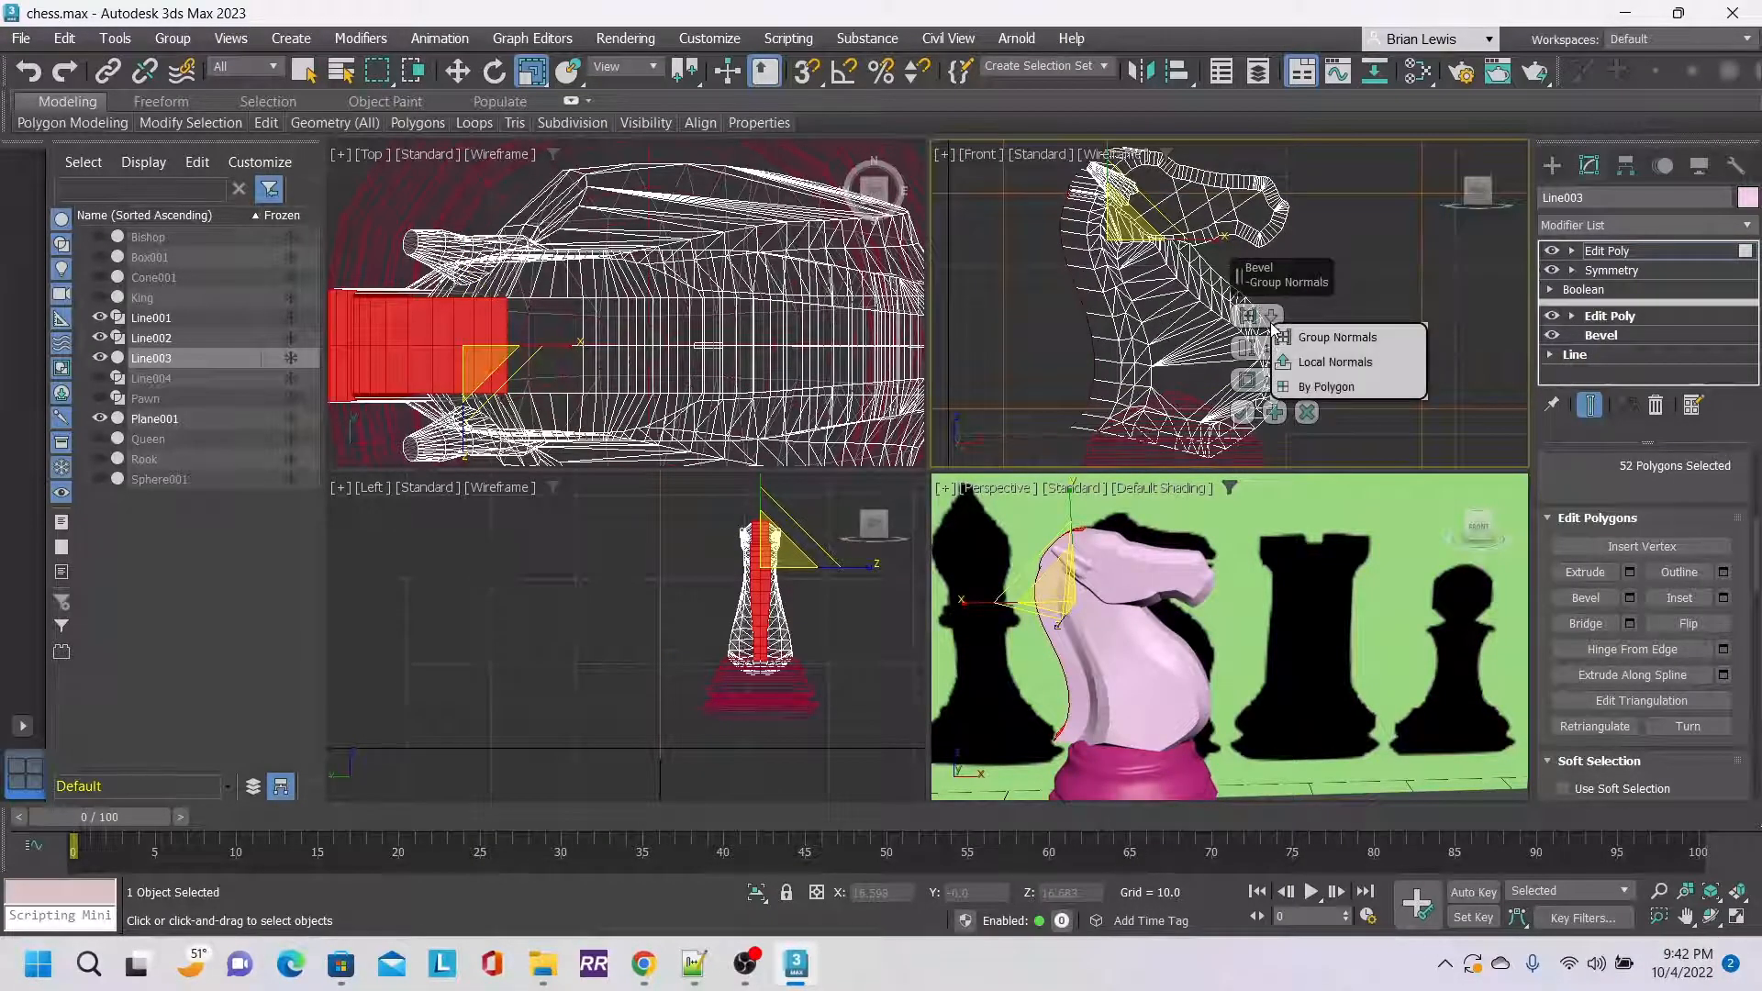
{"action": "left_click", "coordinate": [1343, 358]}
{"action": "middle_click_drag", "start_coordinate": [1328, 245], "coordinate": [1326, 304]}
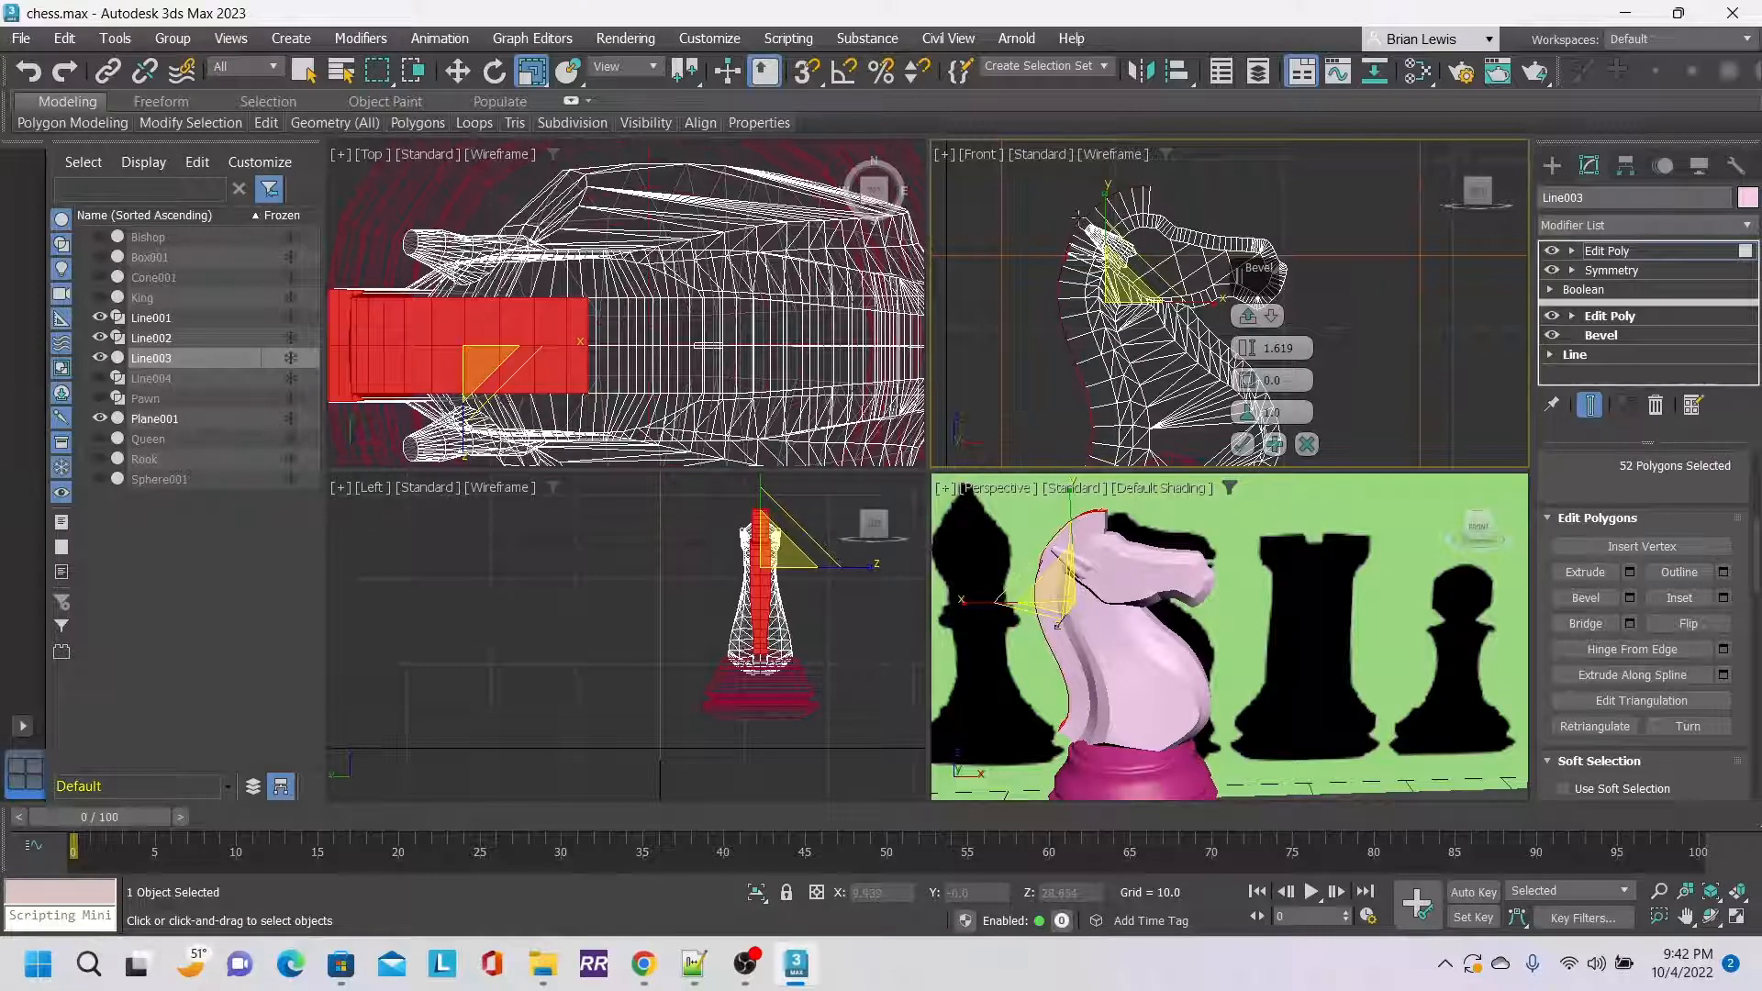
{"action": "middle_click_drag", "start_coordinate": [1108, 381], "coordinate": [1088, 326]}
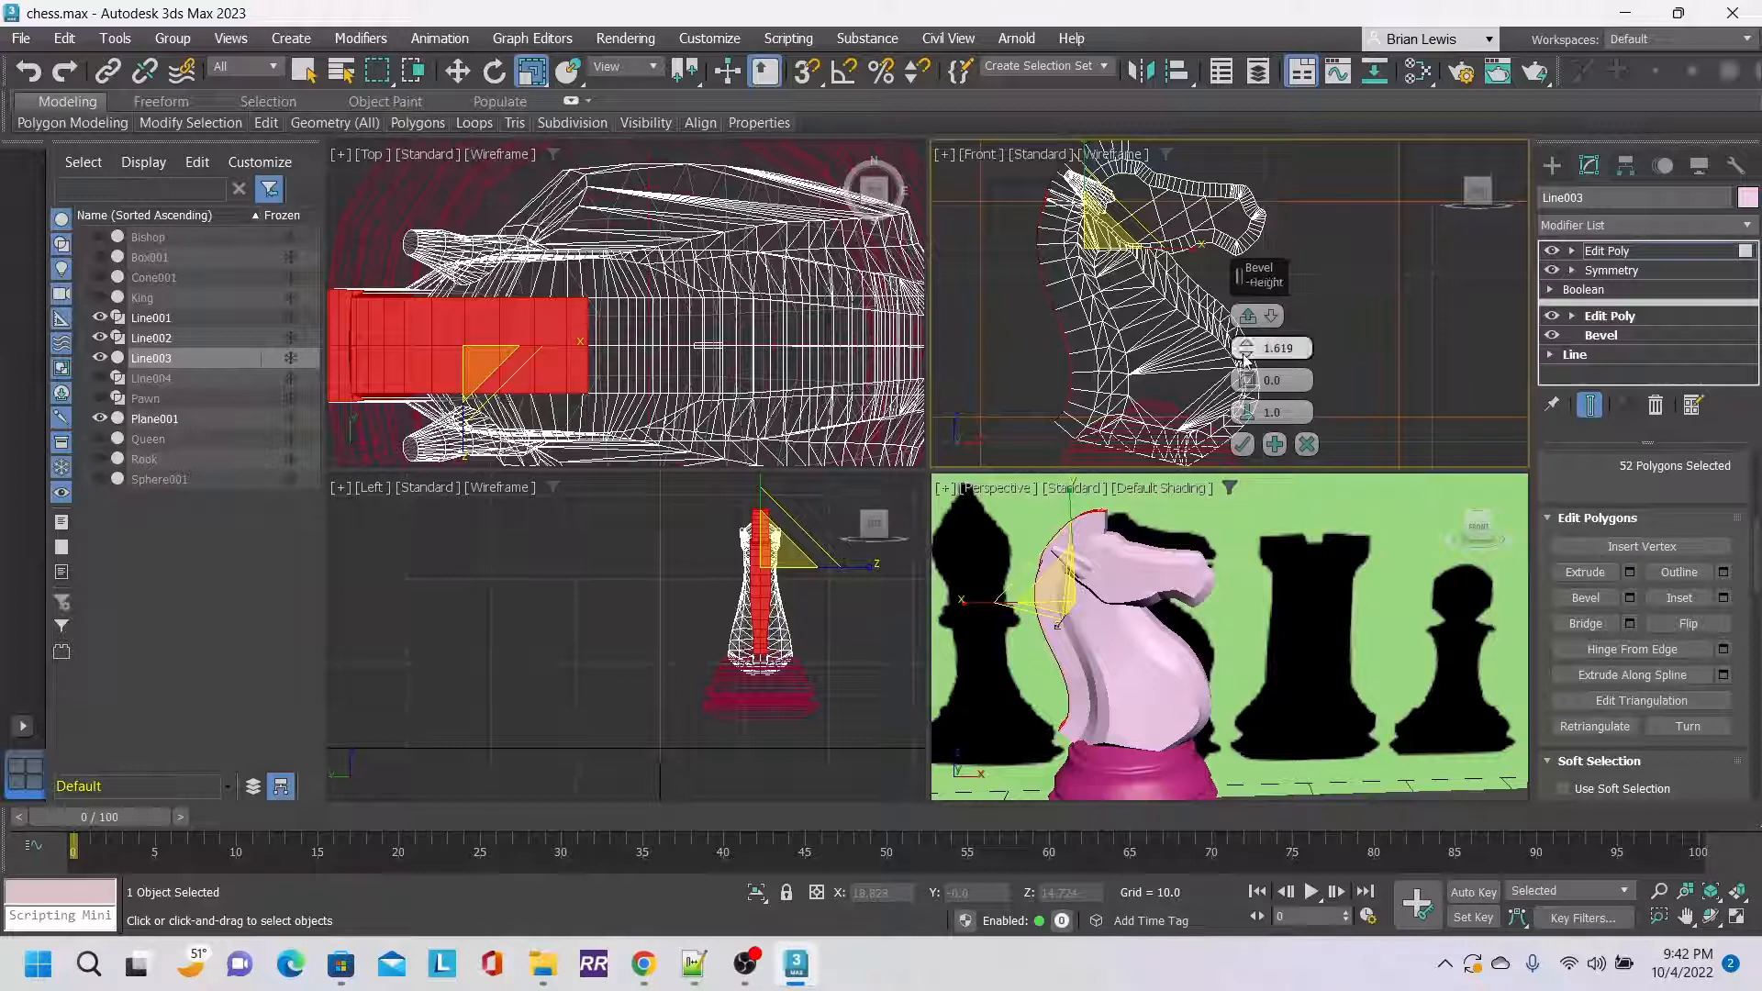
{"action": "left_click_drag", "start_coordinate": [1245, 359], "coordinate": [1248, 360]}
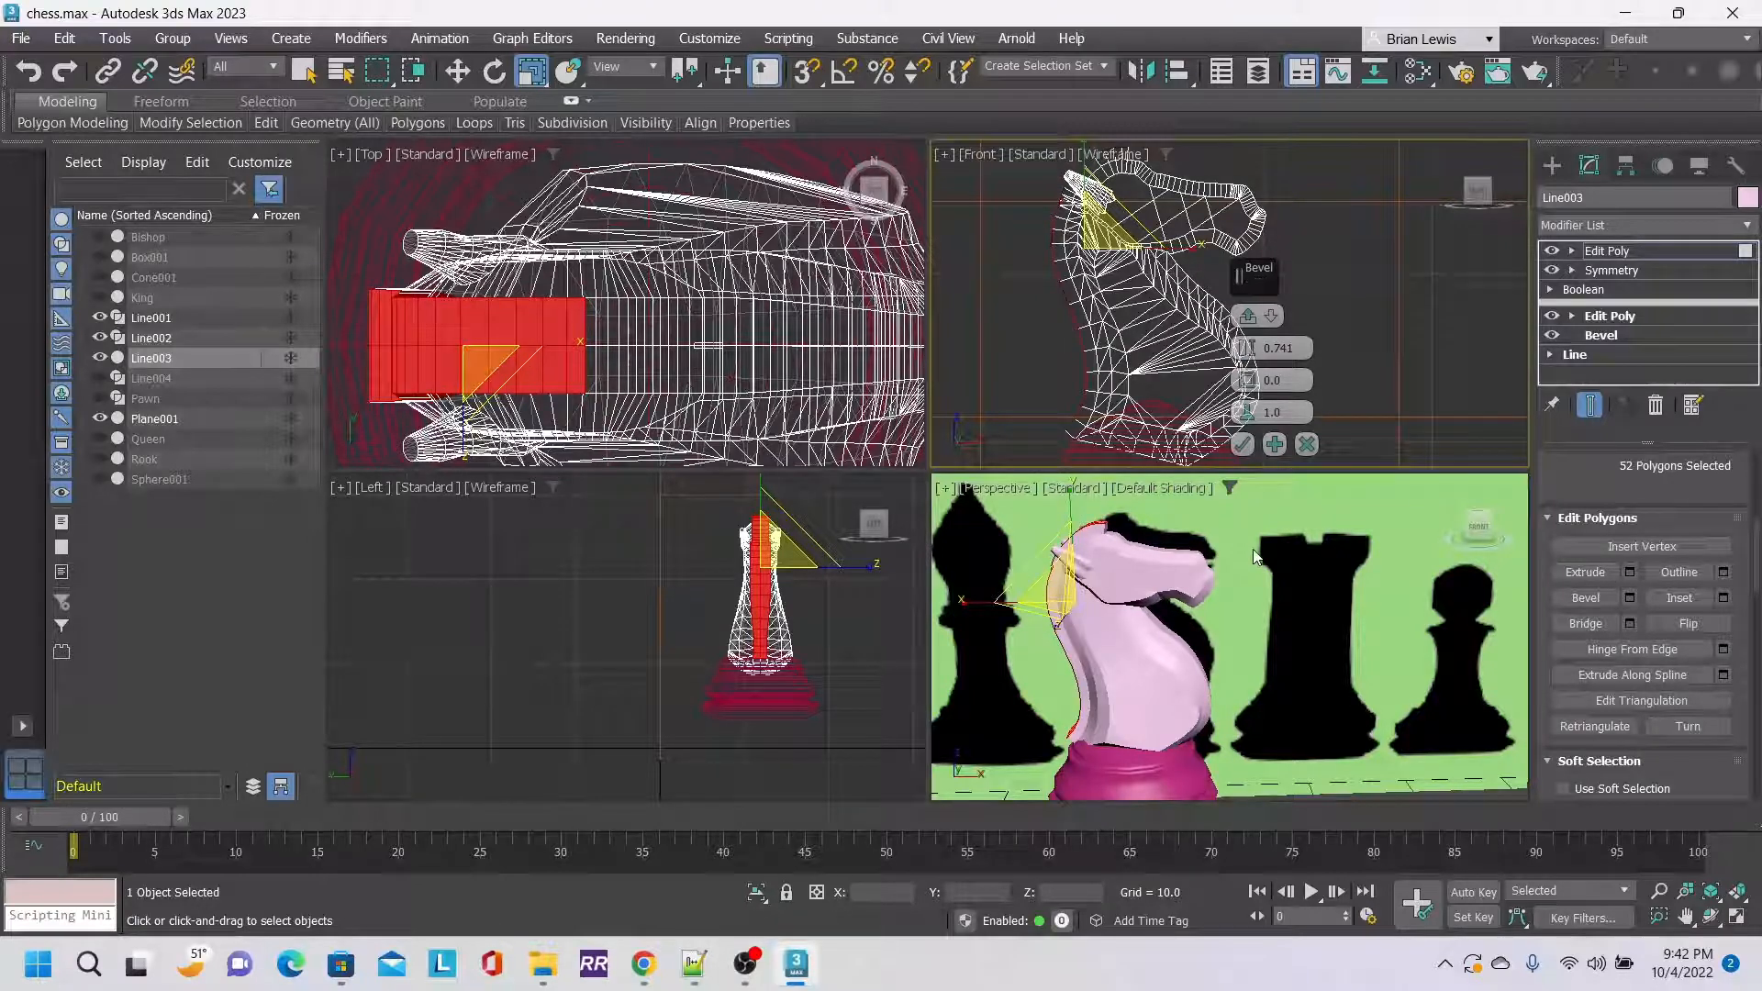
{"action": "left_click", "coordinate": [1243, 445]}
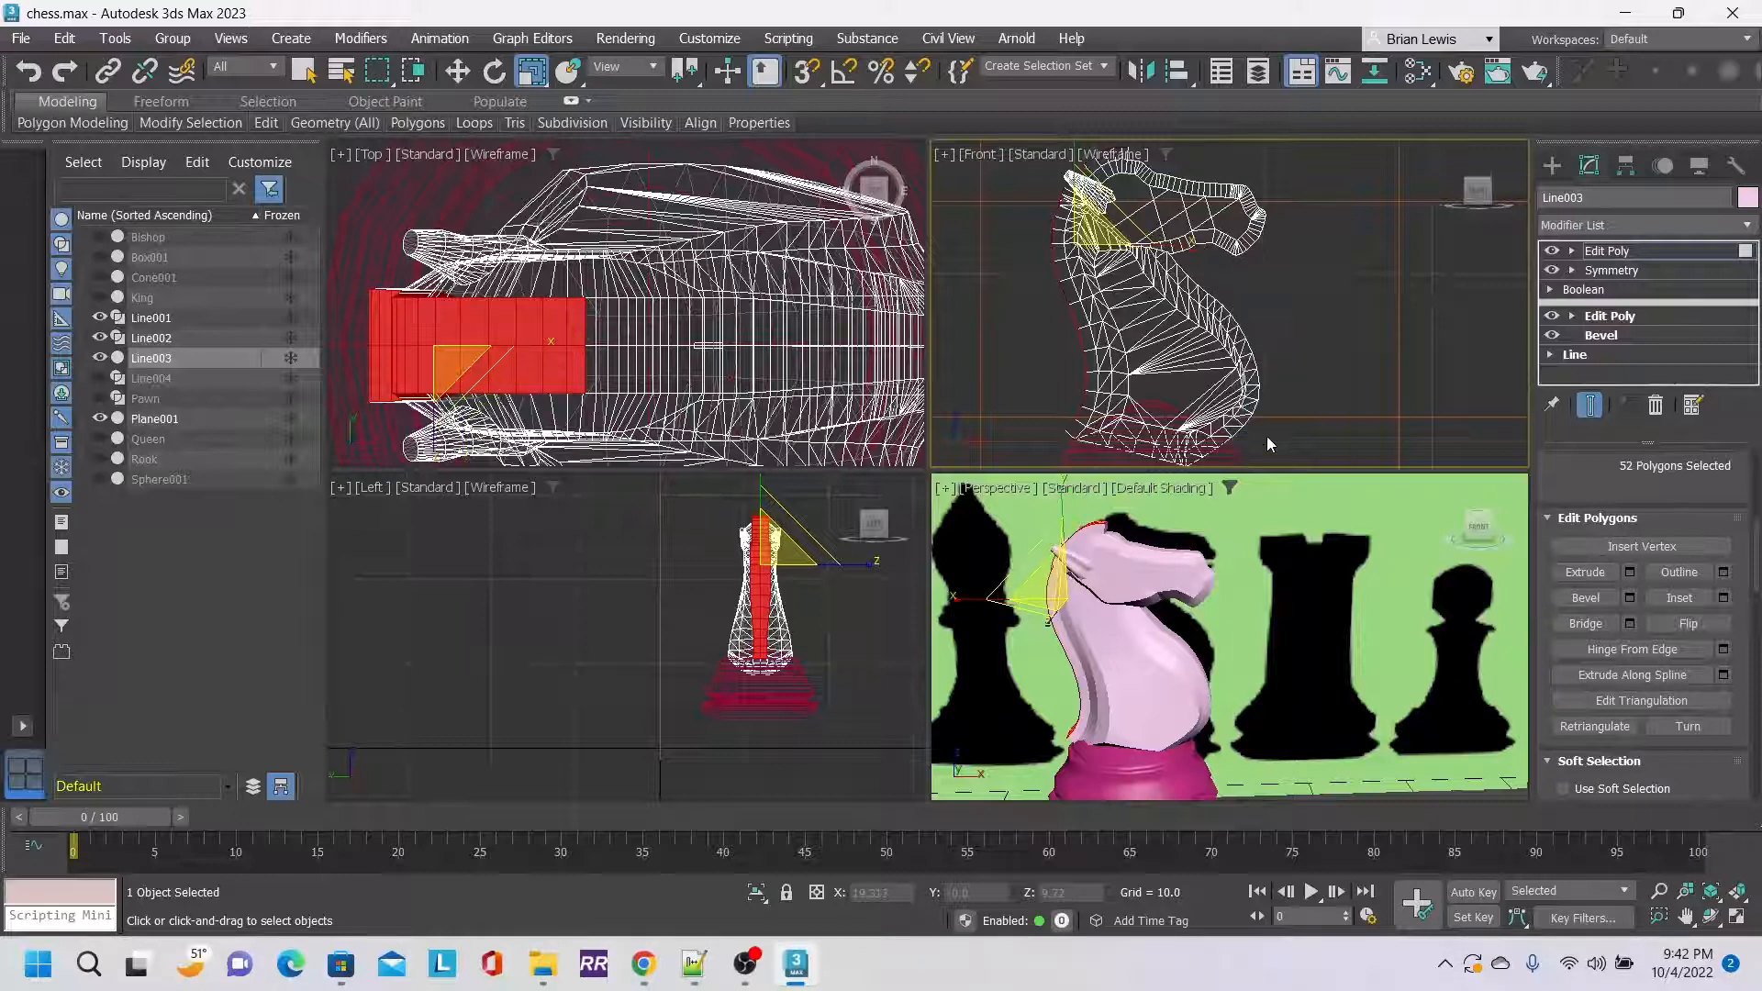
Clear the polygon selection and examine the raised neck ridge from the front, the back and around the ears.
{"action": "left_click", "coordinate": [1326, 371]}
{"action": "middle_click_drag", "start_coordinate": [1325, 349], "coordinate": [1326, 387]}
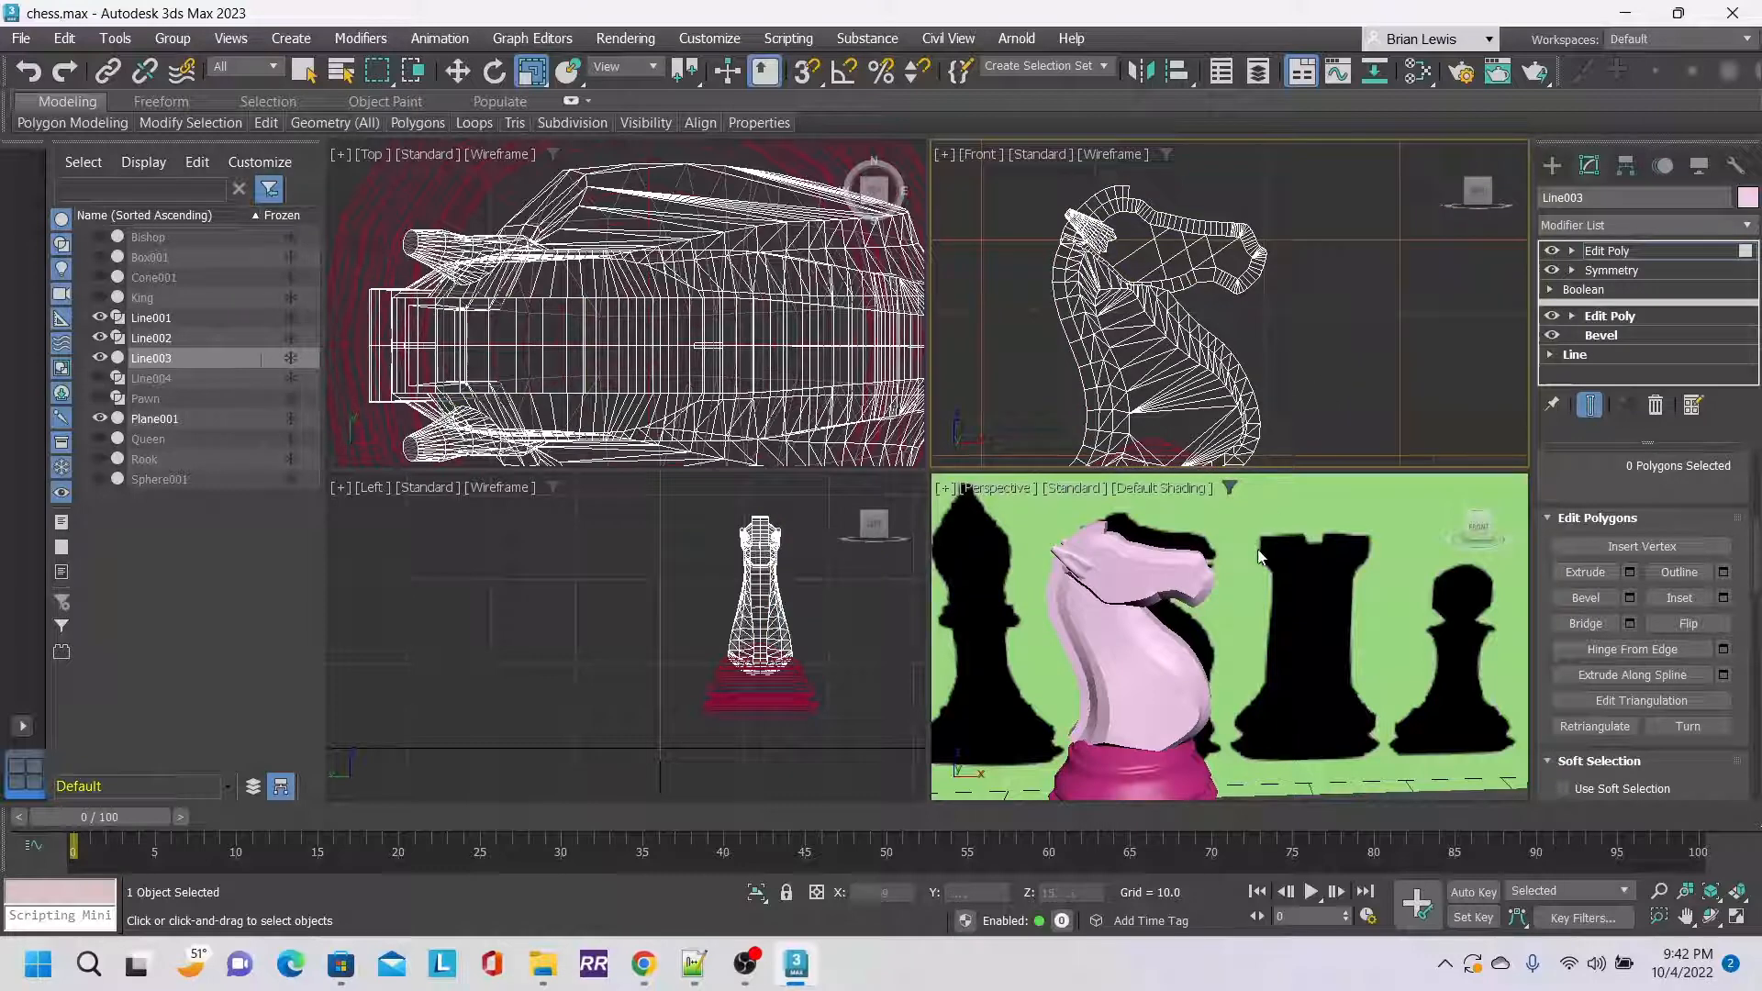
{"action": "left_click", "coordinate": [1487, 541]}
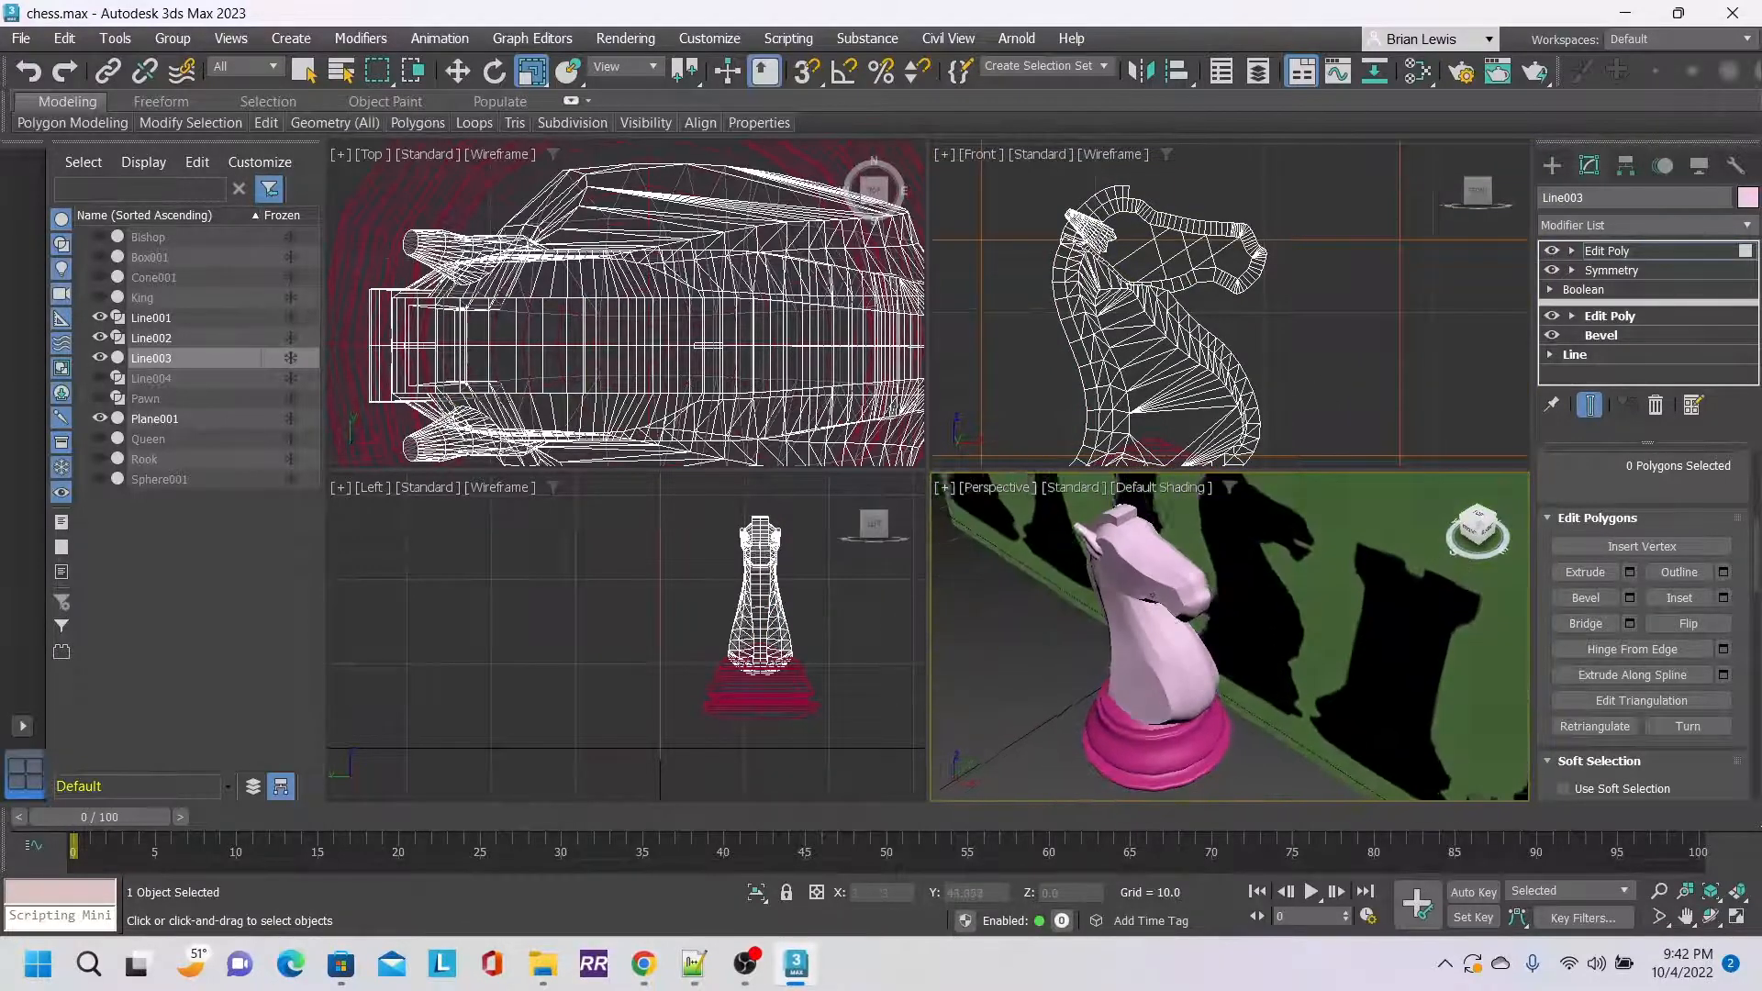
{"action": "middle_click_drag", "start_coordinate": [1152, 596], "coordinate": [1413, 615], "text": "alt"}
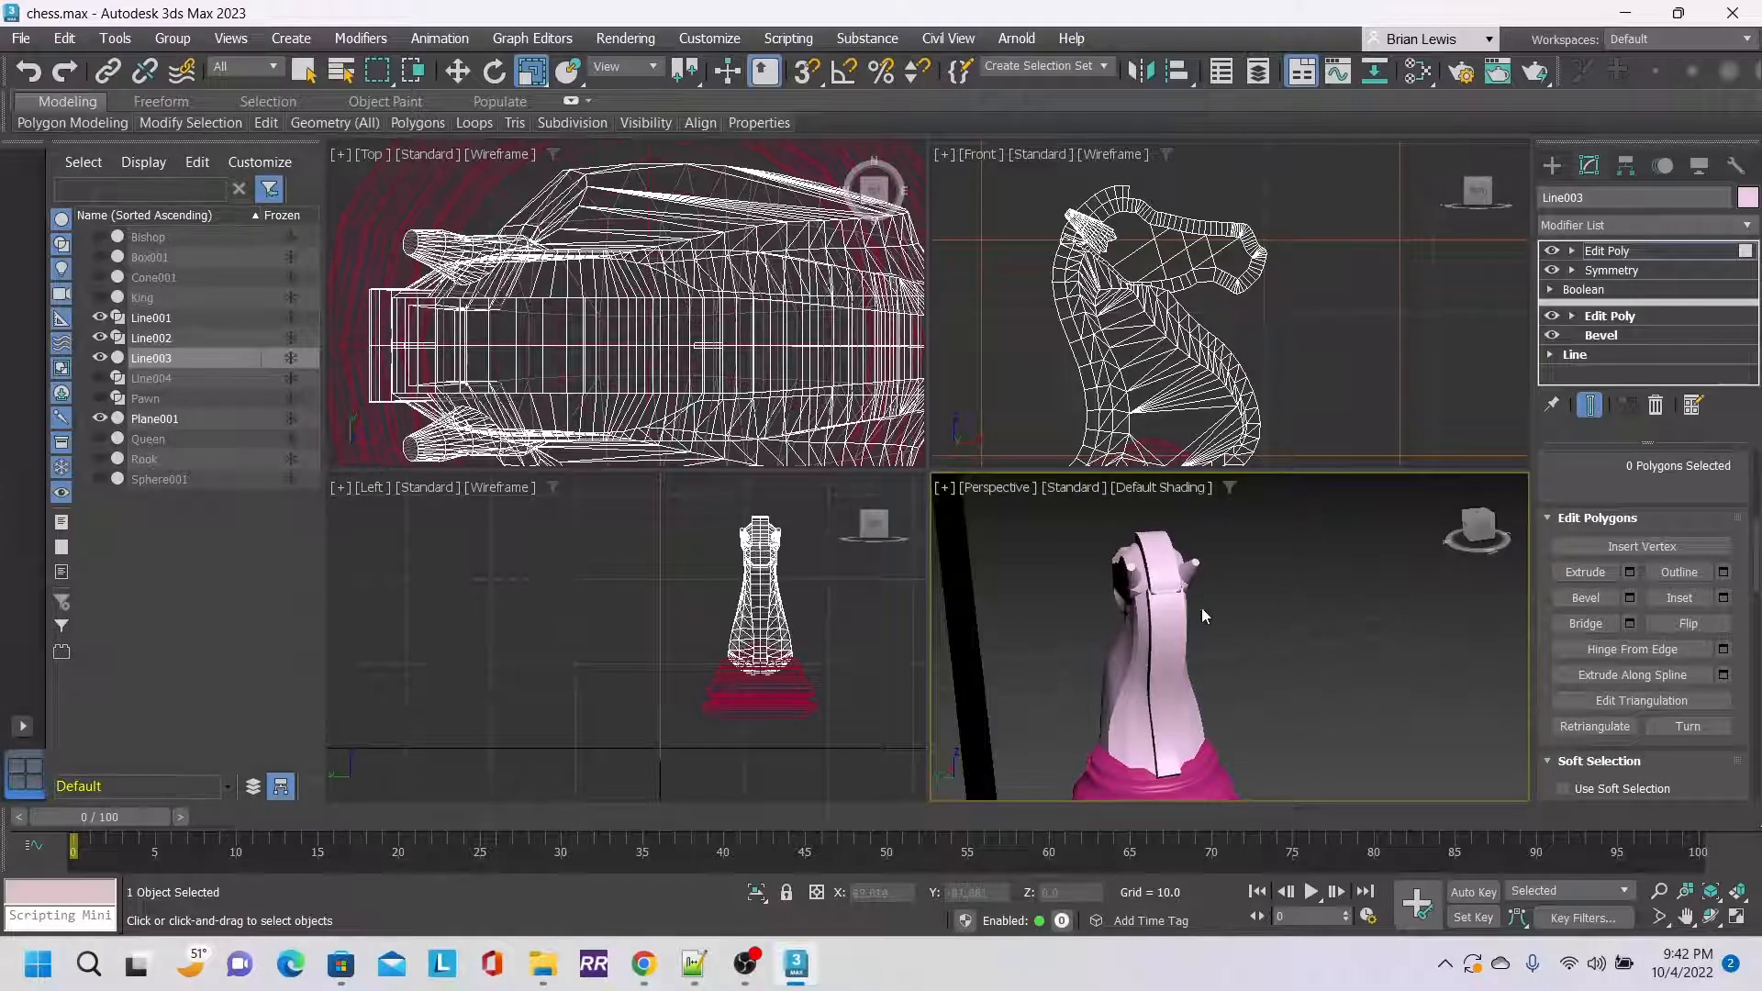
{"action": "scroll", "coordinate": [1152, 569], "scroll_direction": "up", "scroll_amount": 6}
{"action": "middle_click_drag", "start_coordinate": [1150, 548], "coordinate": [1255, 589]}
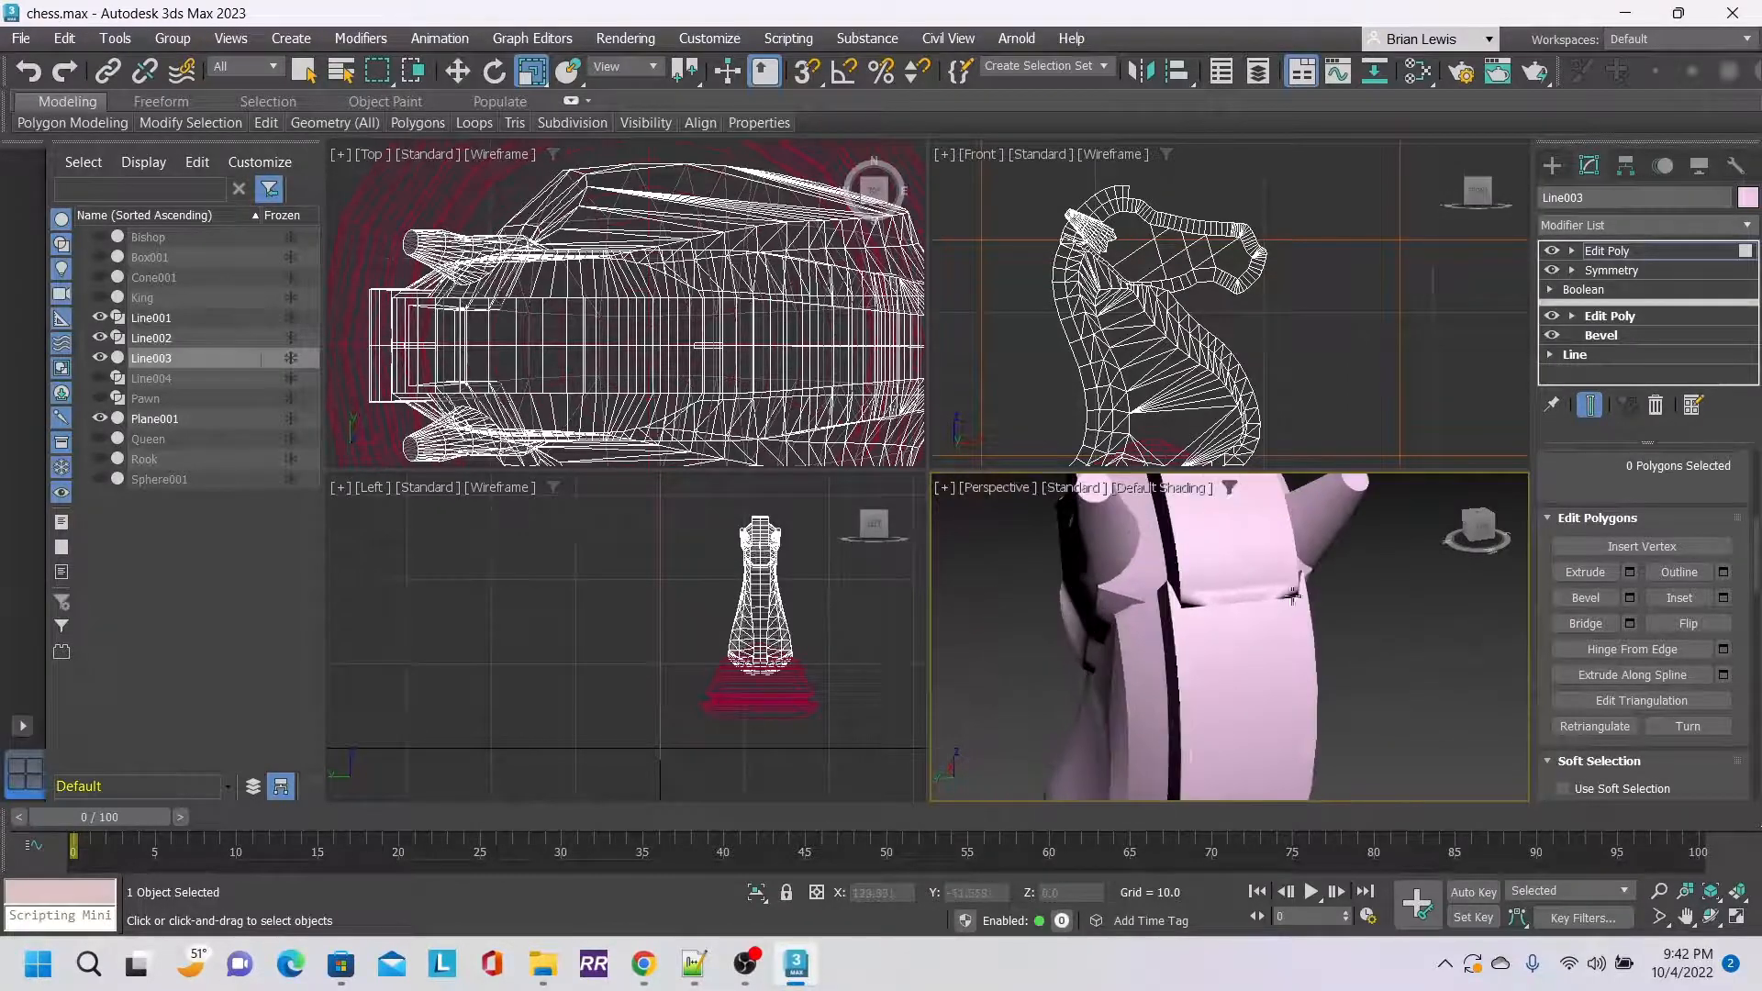
{"action": "left_click_drag", "start_coordinate": [1479, 533], "coordinate": [1505, 525]}
{"action": "middle_click_drag", "start_coordinate": [1172, 603], "coordinate": [1358, 555], "text": "alt"}
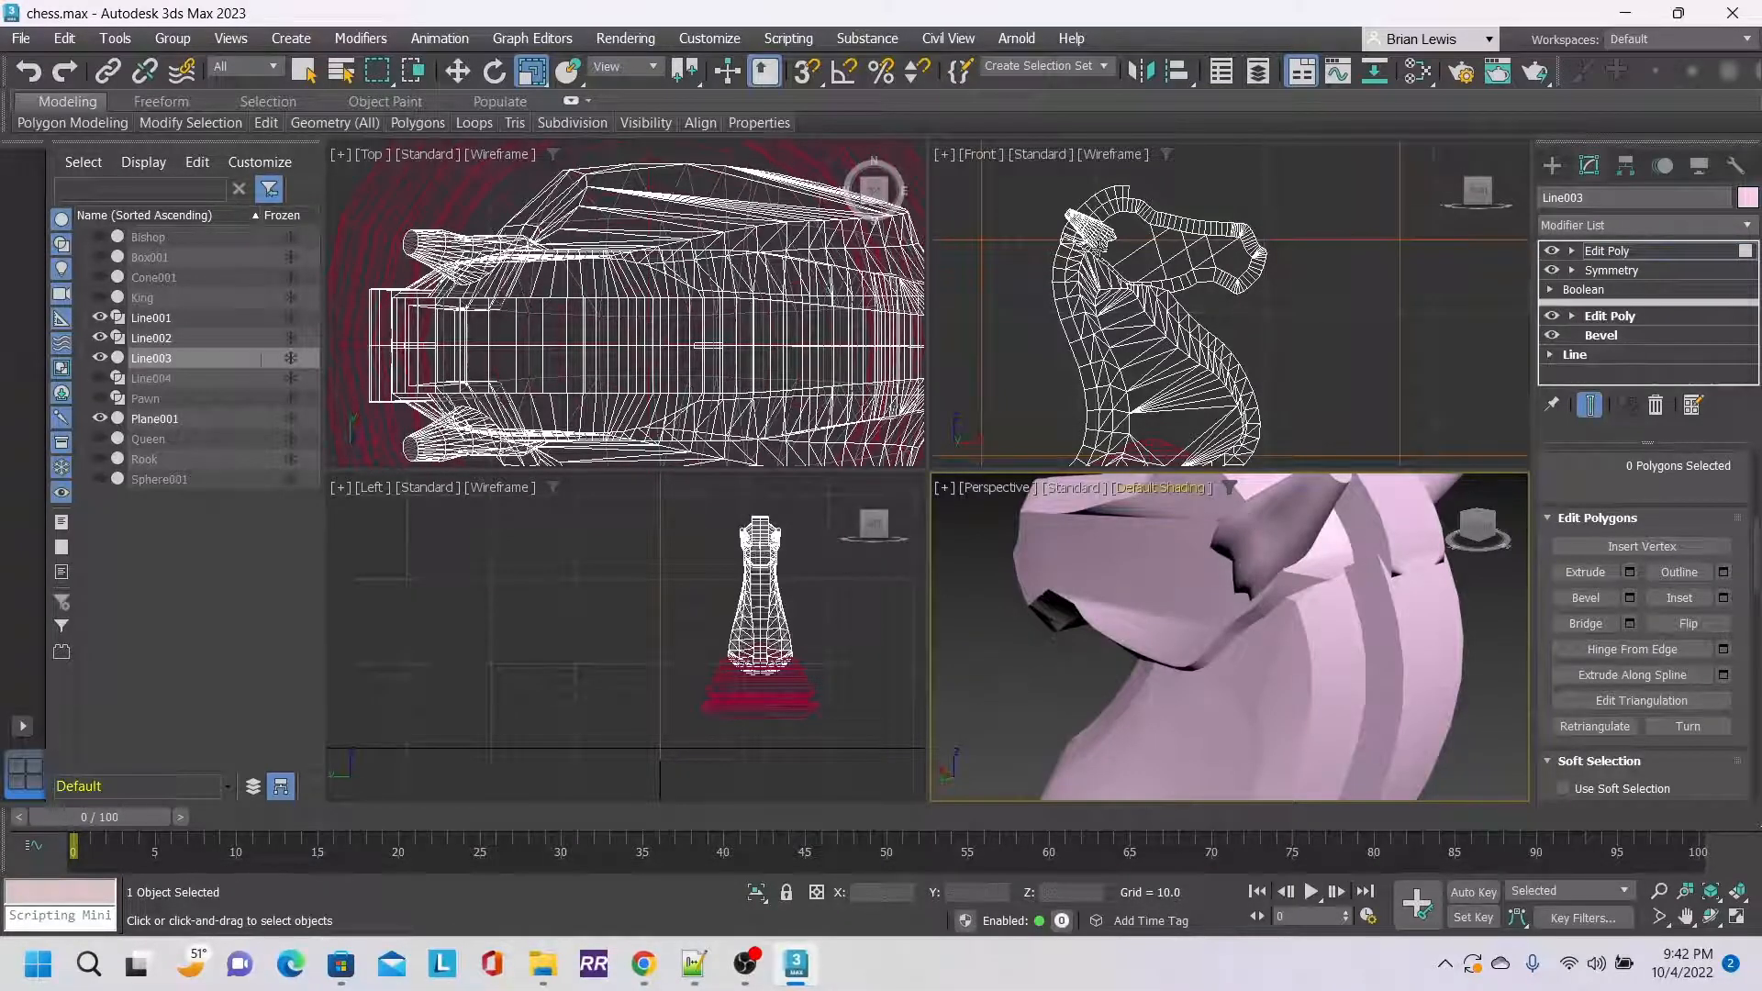
Select a polygon at the upper end of the neck ridge behind the ear and grow the selection to its neighbours.
{"action": "scroll", "coordinate": [1062, 261], "scroll_direction": "up", "scroll_amount": 6}
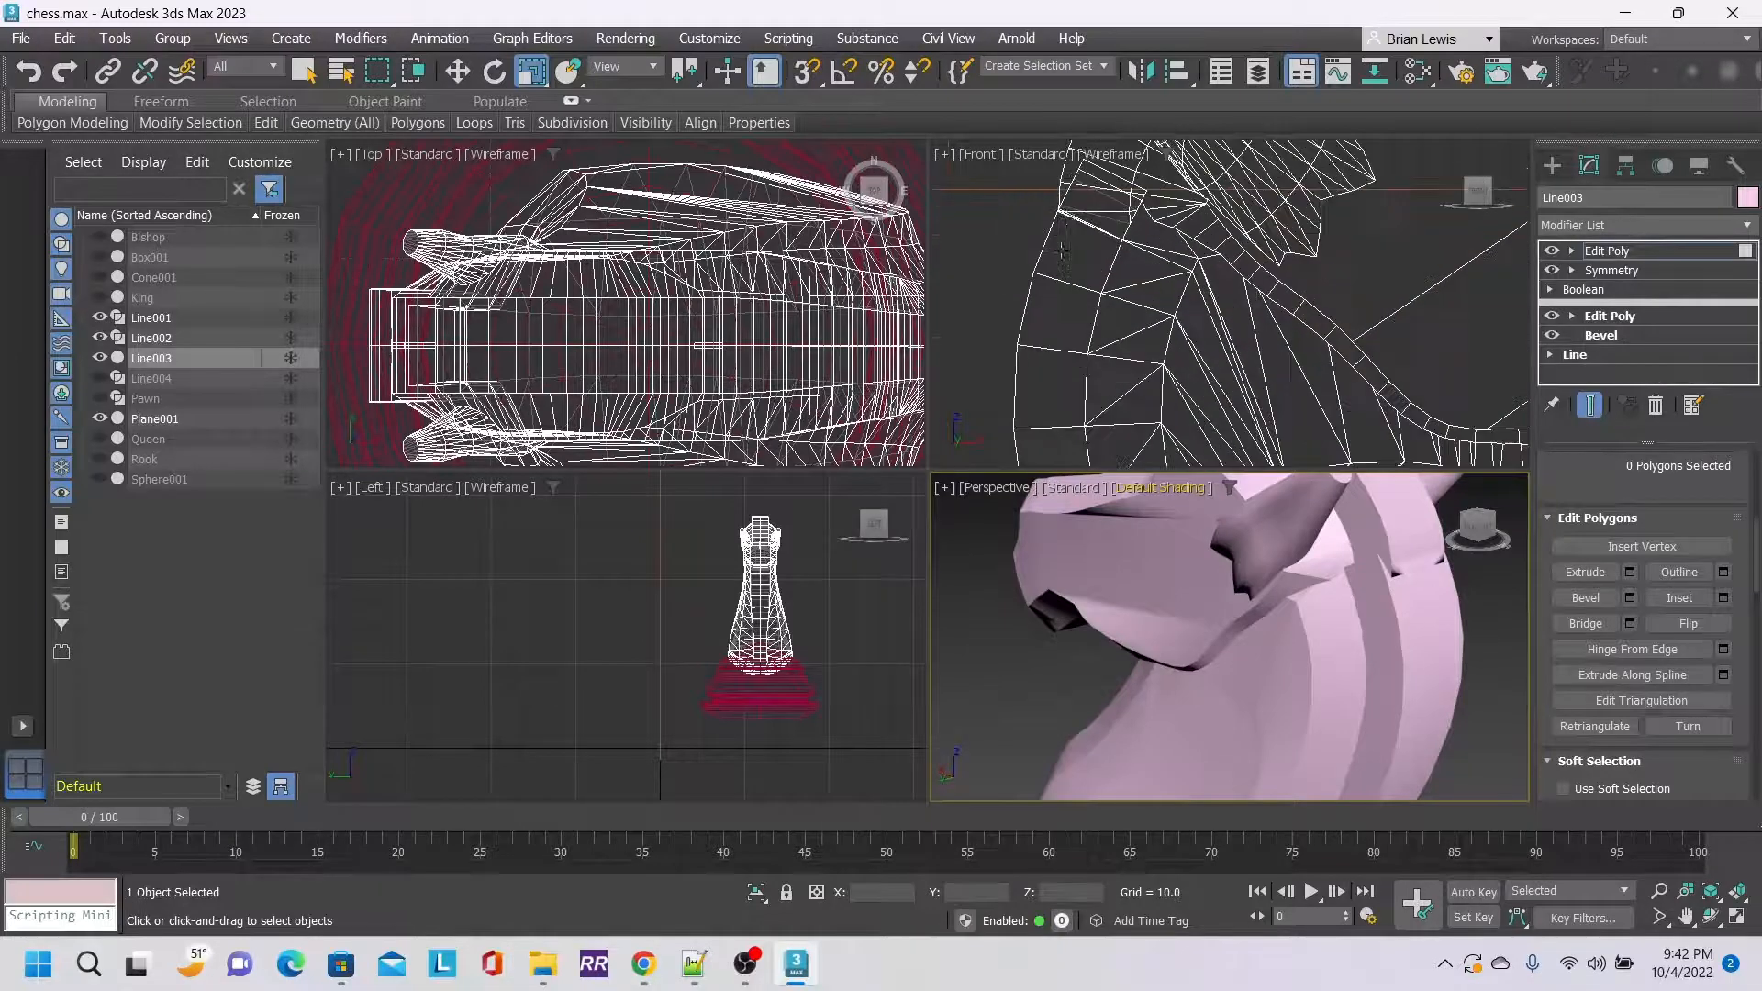
{"action": "middle_click_drag", "start_coordinate": [1067, 214], "coordinate": [1070, 319]}
{"action": "left_click", "coordinate": [1121, 286]}
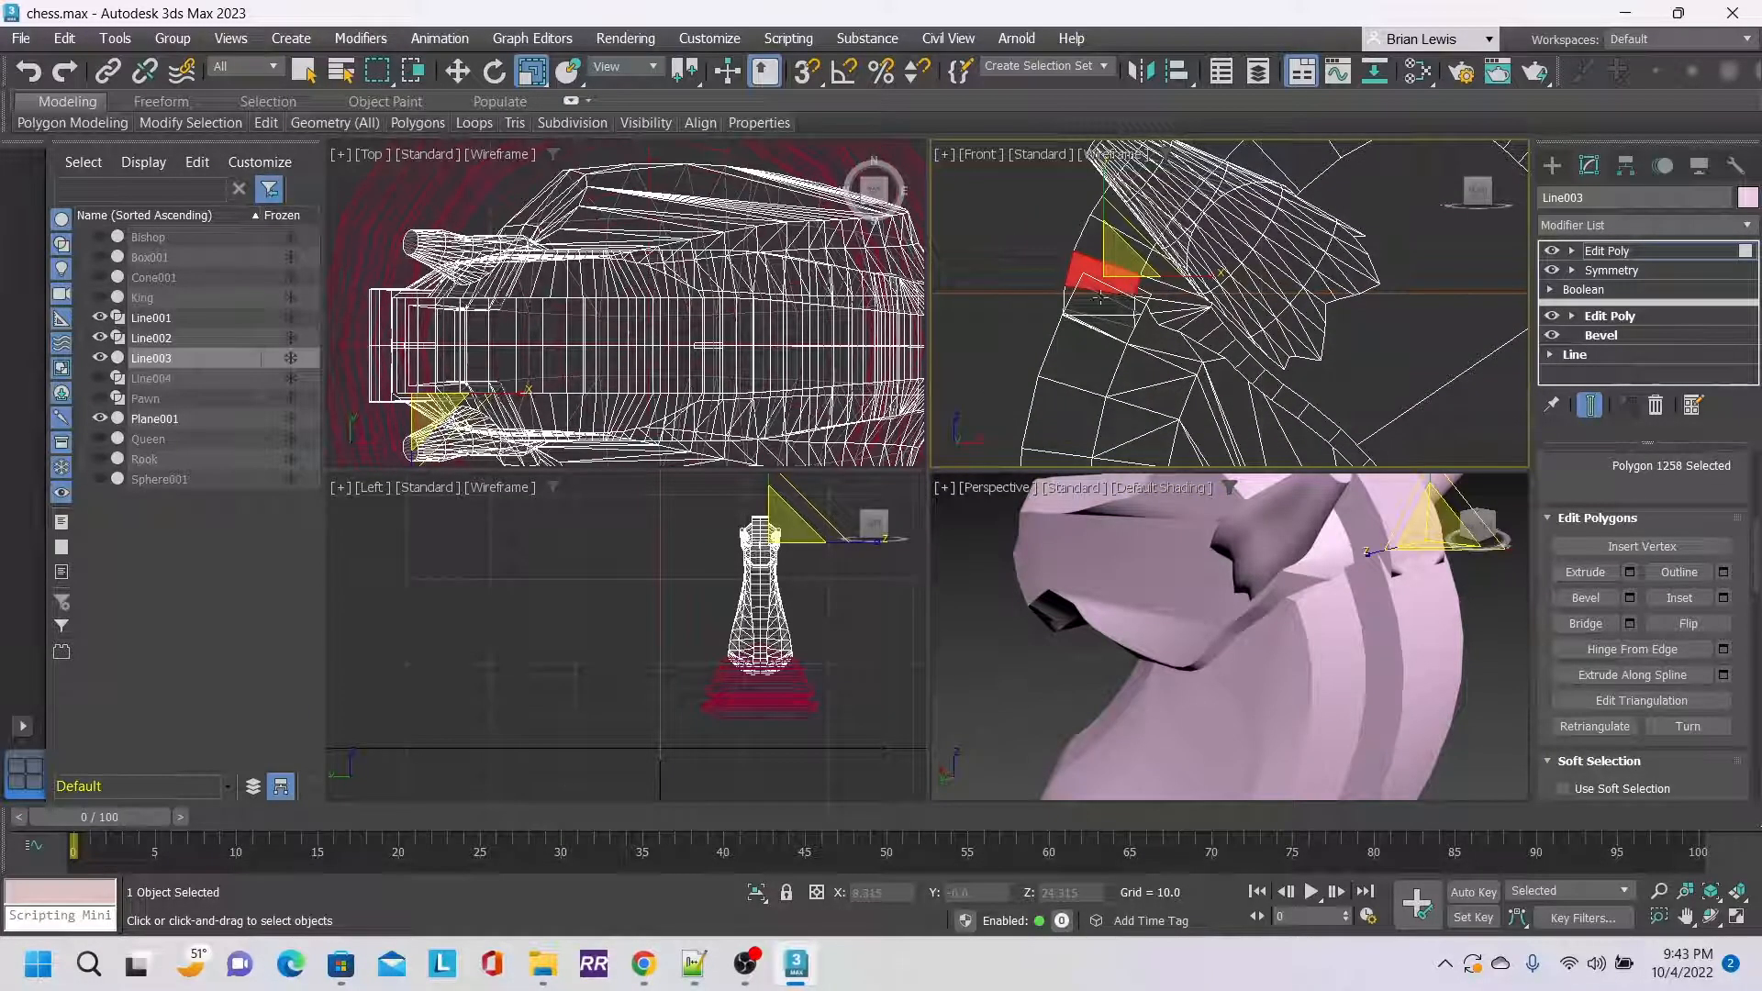
{"action": "left_click", "coordinate": [1105, 279]}
{"action": "left_click", "coordinate": [1104, 277]}
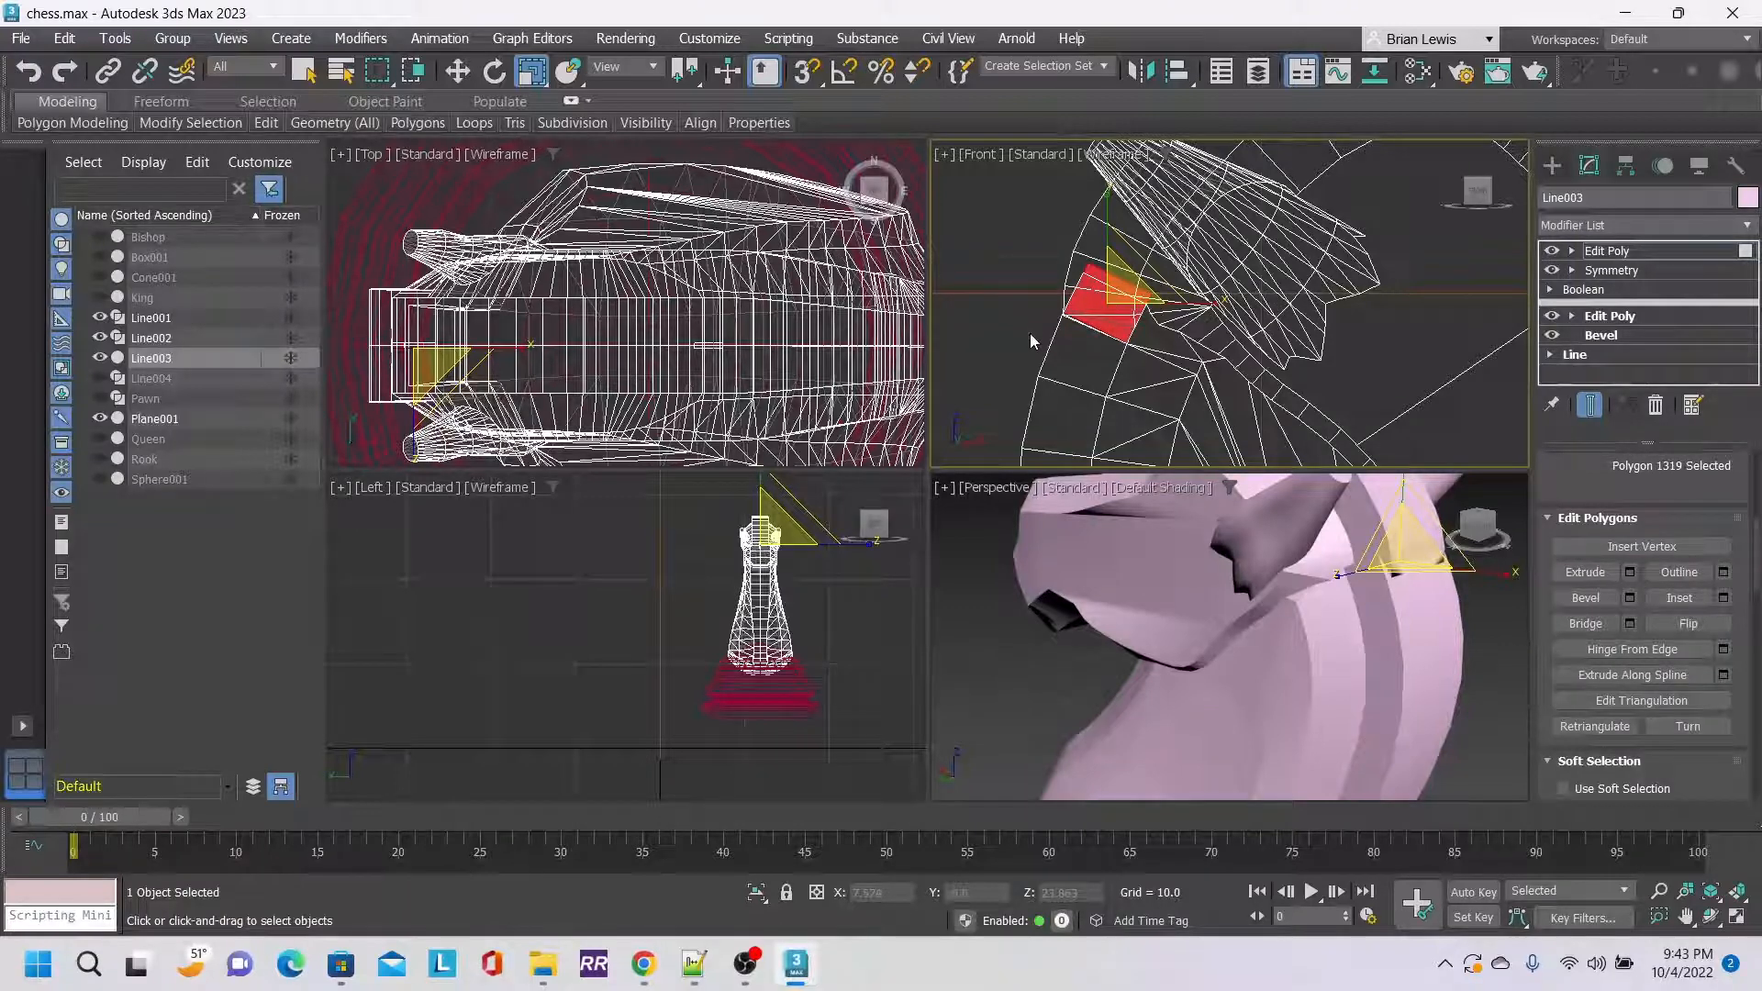
{"action": "key", "text": "ctrl+Page_Up"}
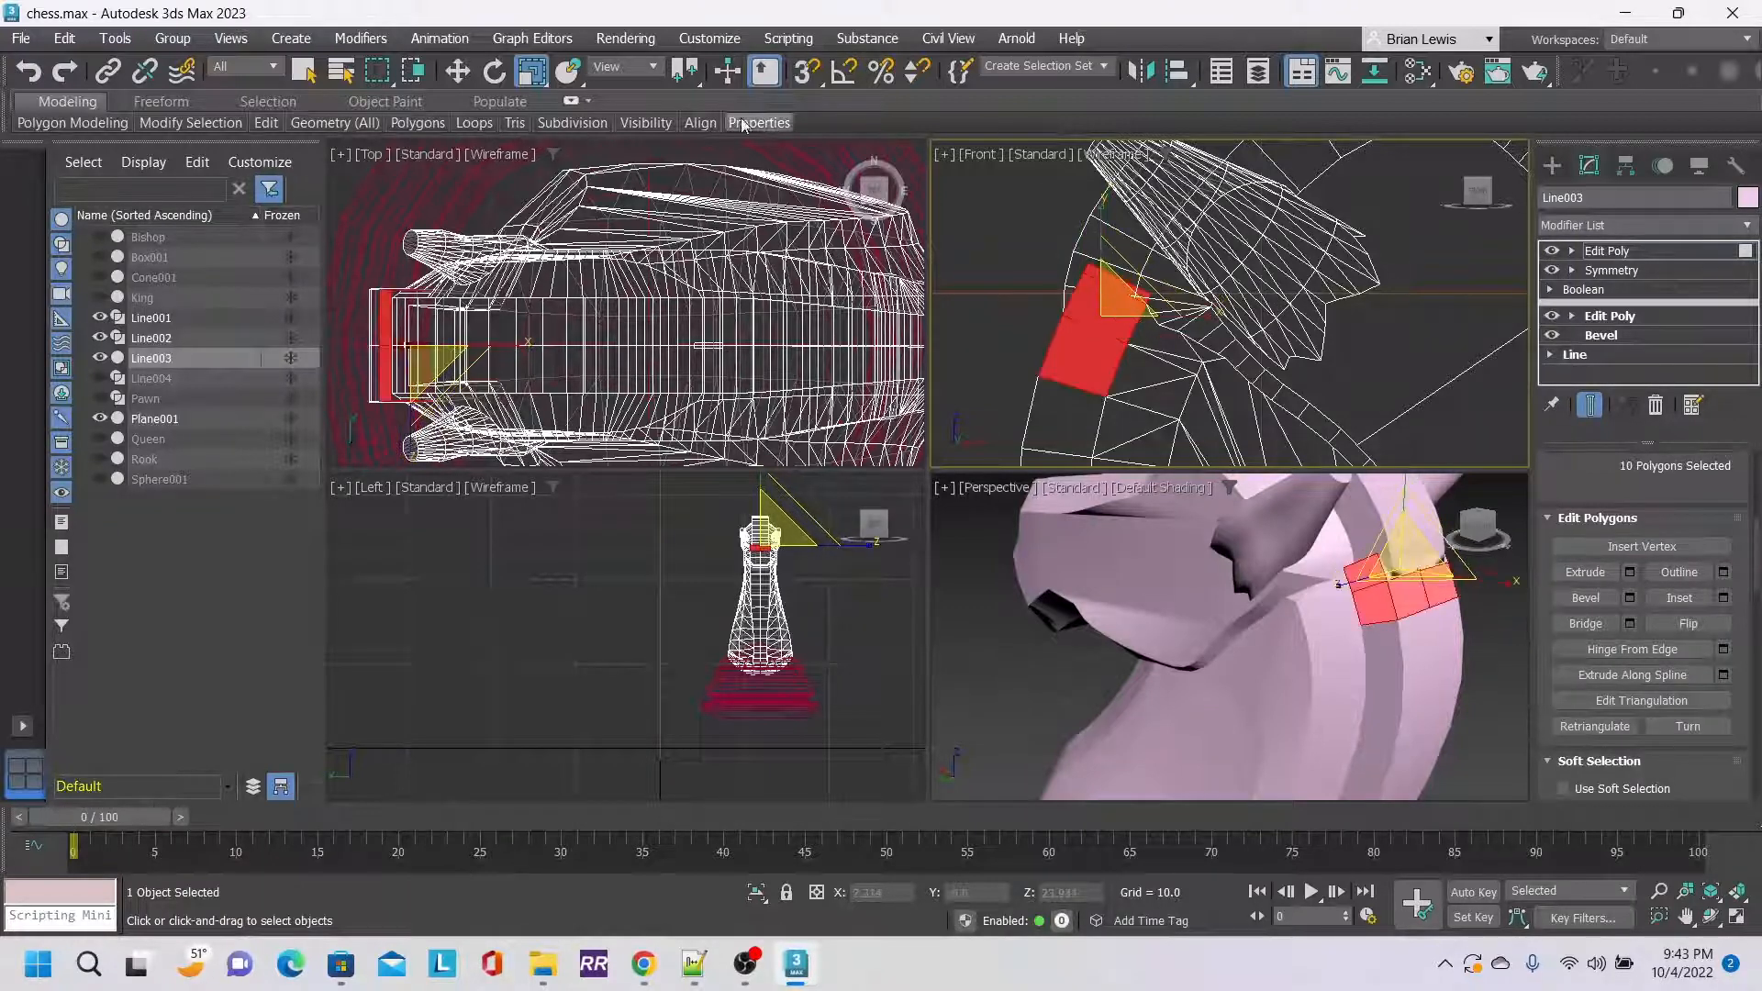
Try to move the selected ridge polygons down along the neck, and undo the move.
{"action": "left_click", "coordinate": [460, 77]}
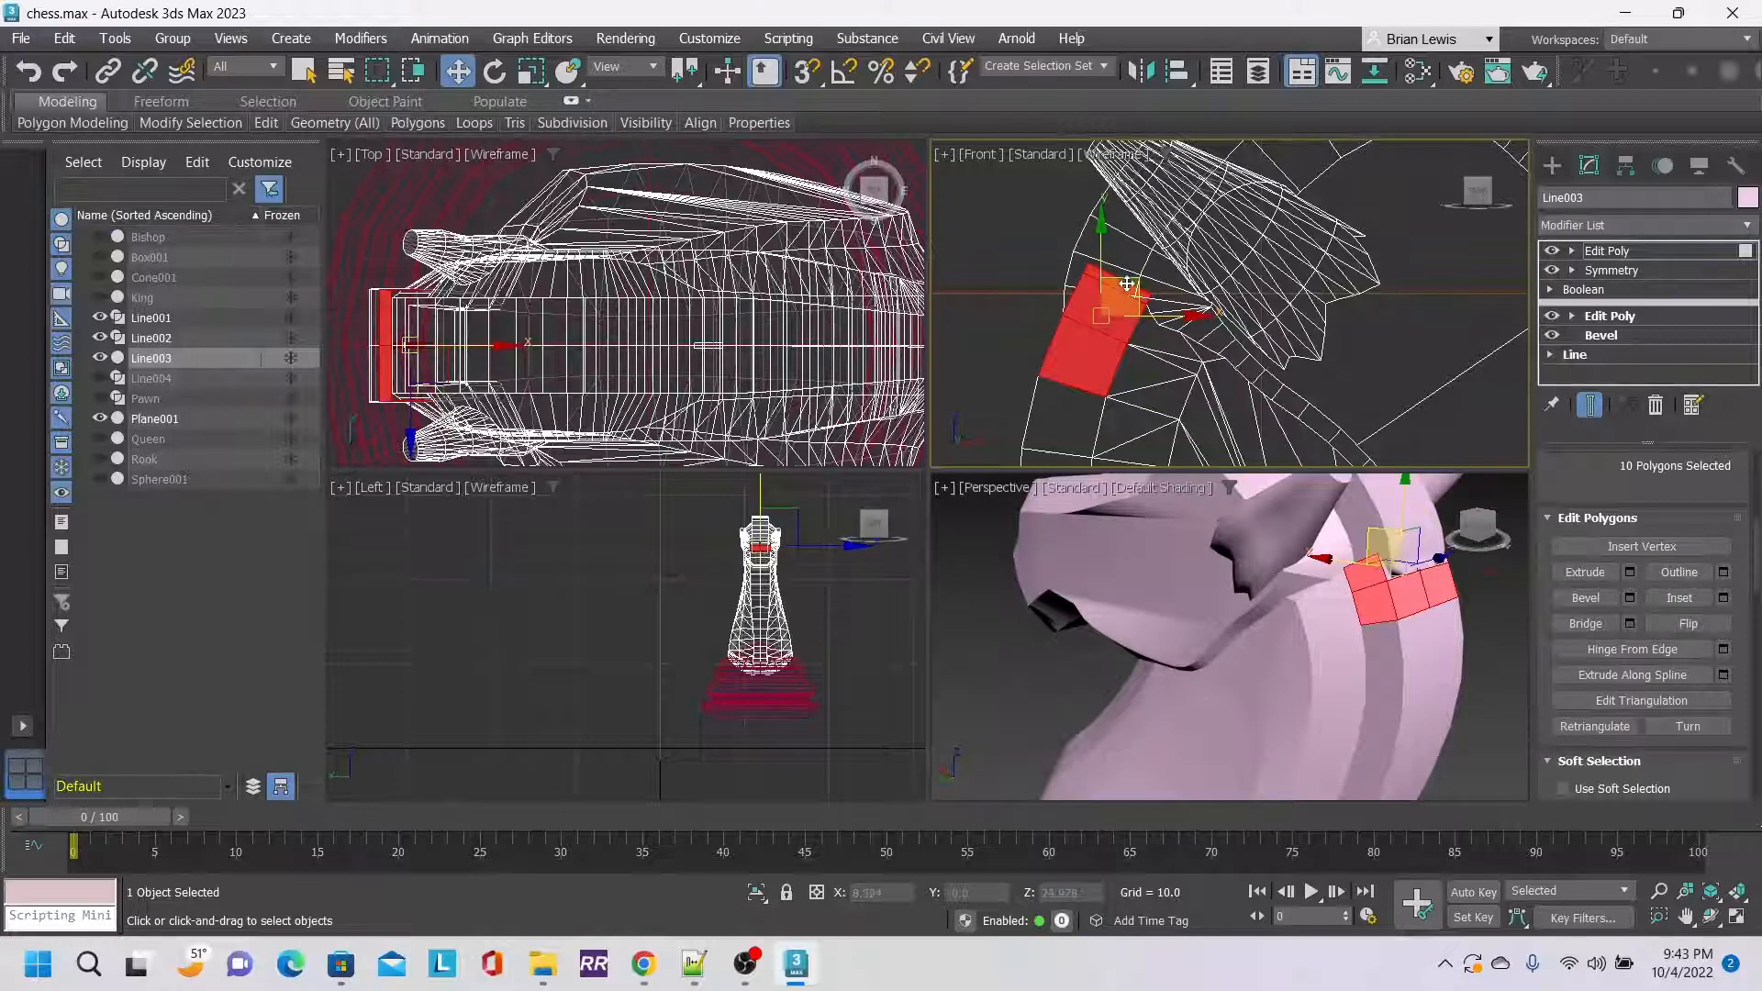
{"action": "left_click_drag", "start_coordinate": [1127, 284], "coordinate": [1140, 332]}
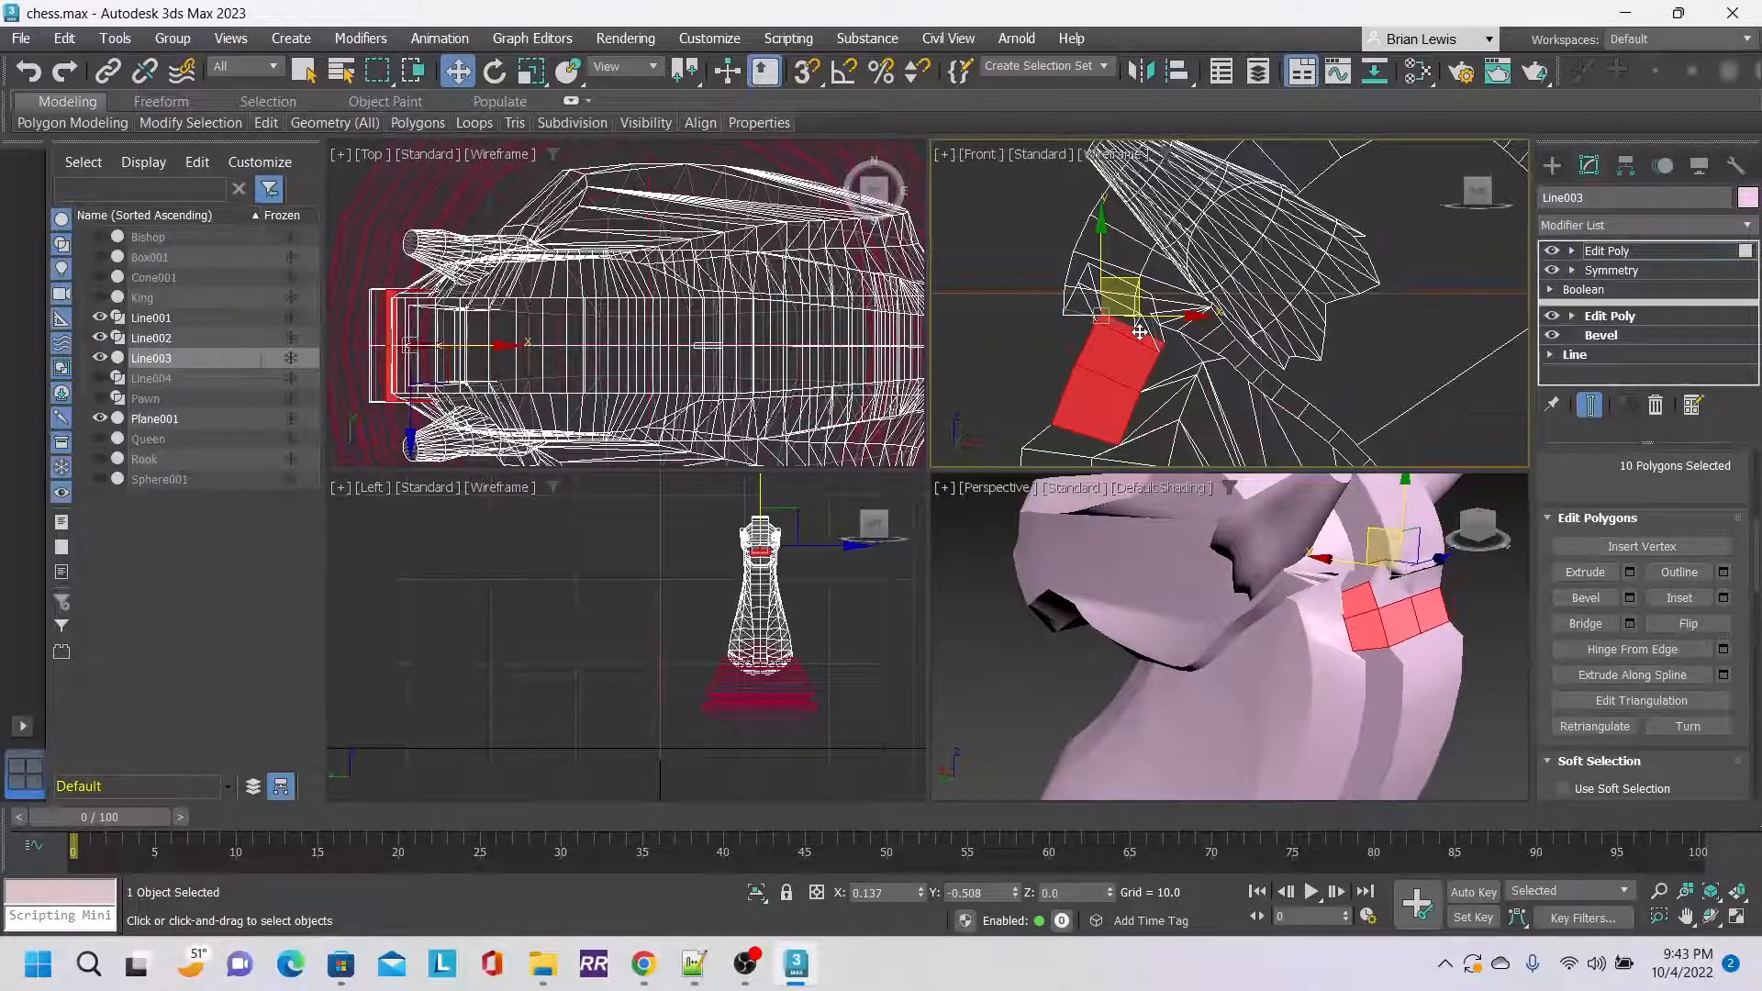
{"action": "key", "text": "ctrl+z"}
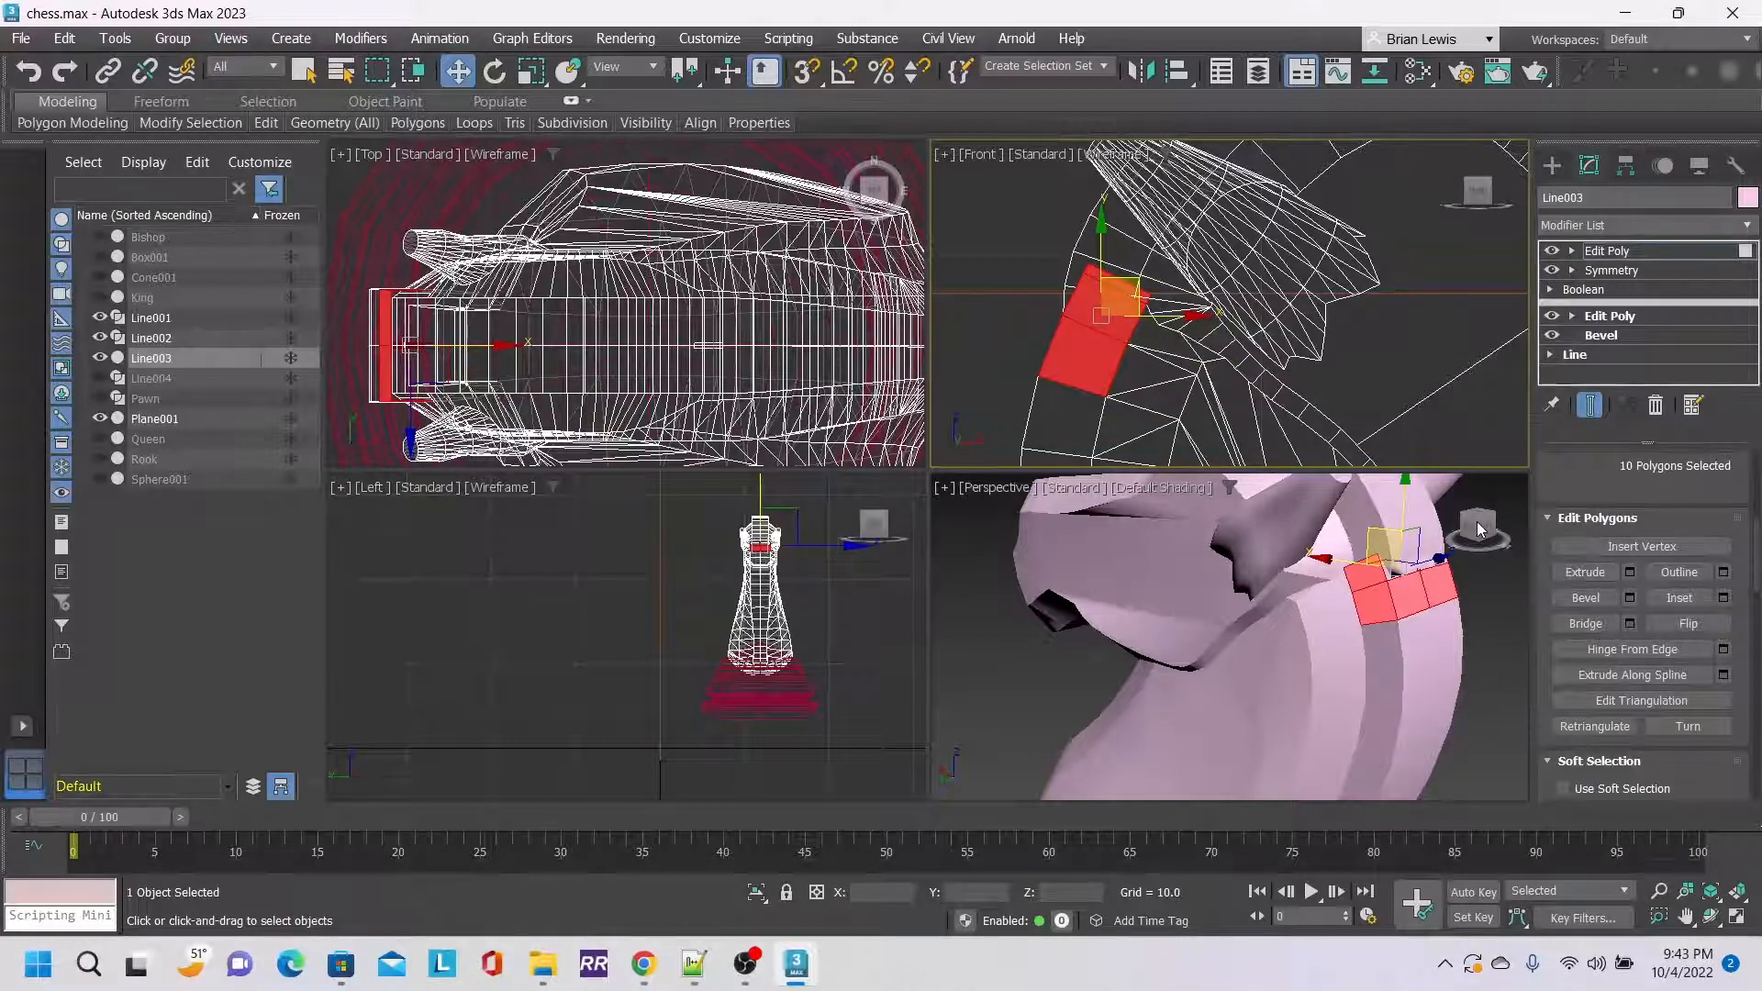
Switch the knight's Edit Poly to vertex editing for the crease behind the ears.
{"action": "scroll", "coordinate": [1657, 497], "scroll_direction": "up", "scroll_amount": 5}
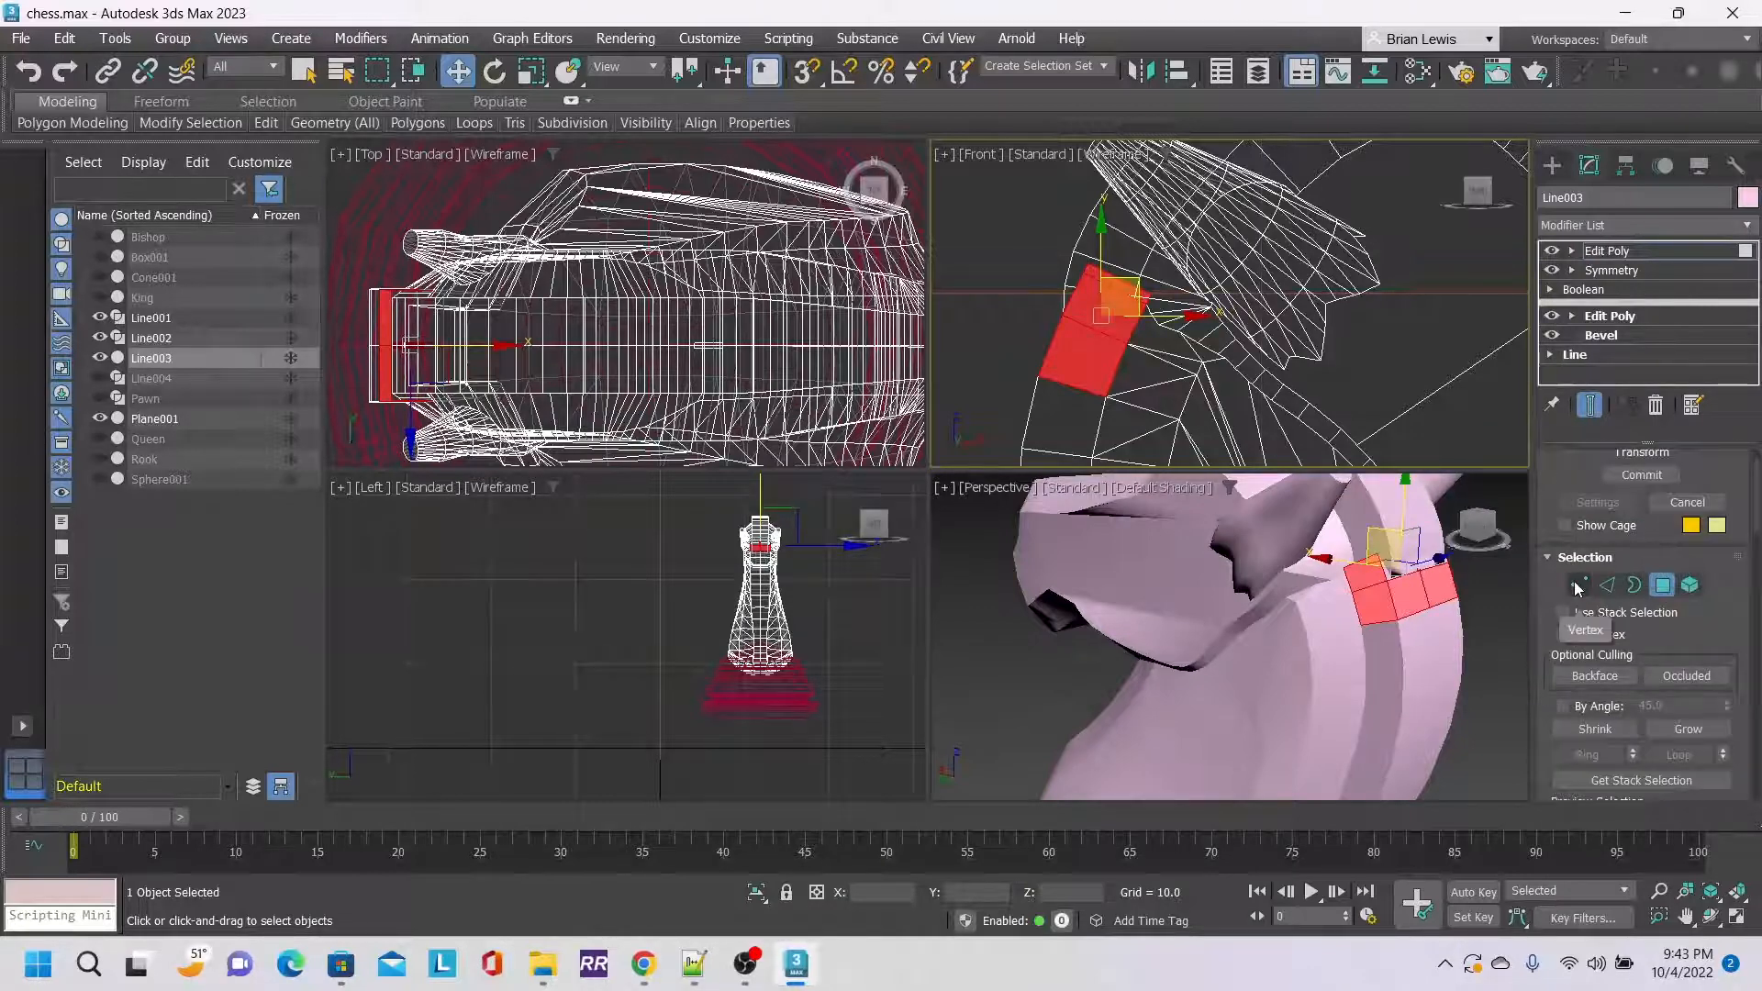
{"action": "left_click", "coordinate": [1578, 584]}
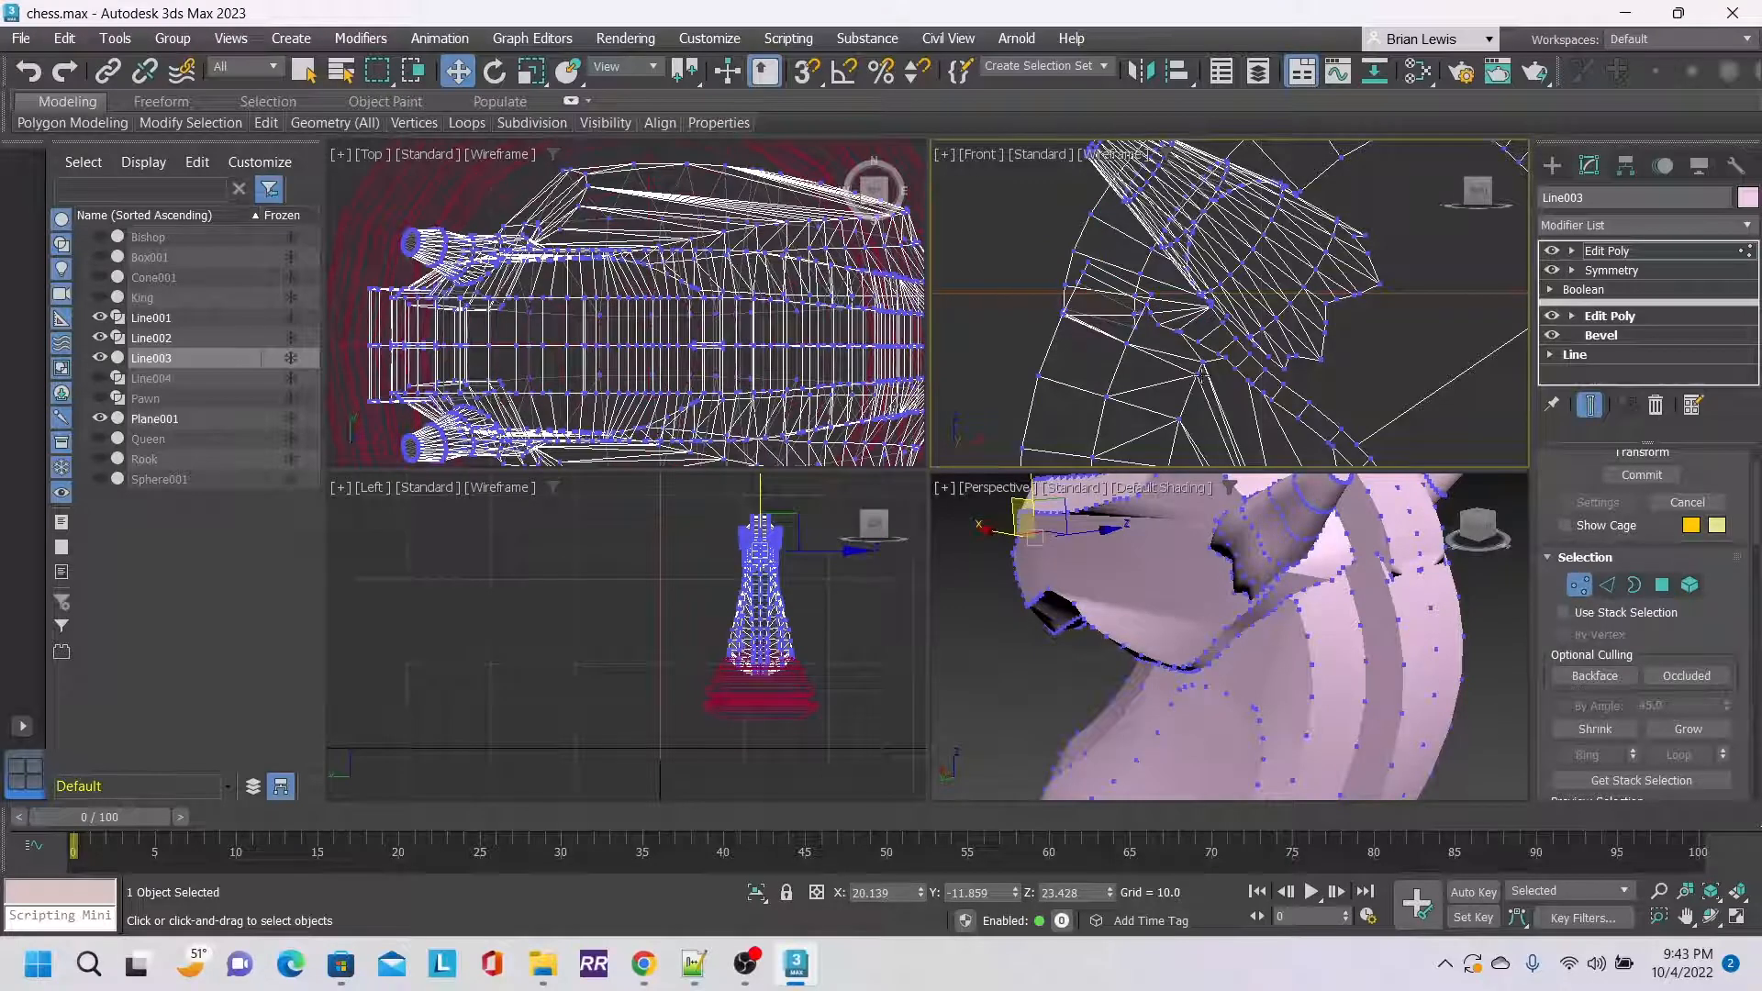
{"action": "scroll", "coordinate": [1051, 309], "scroll_direction": "up", "scroll_amount": 6}
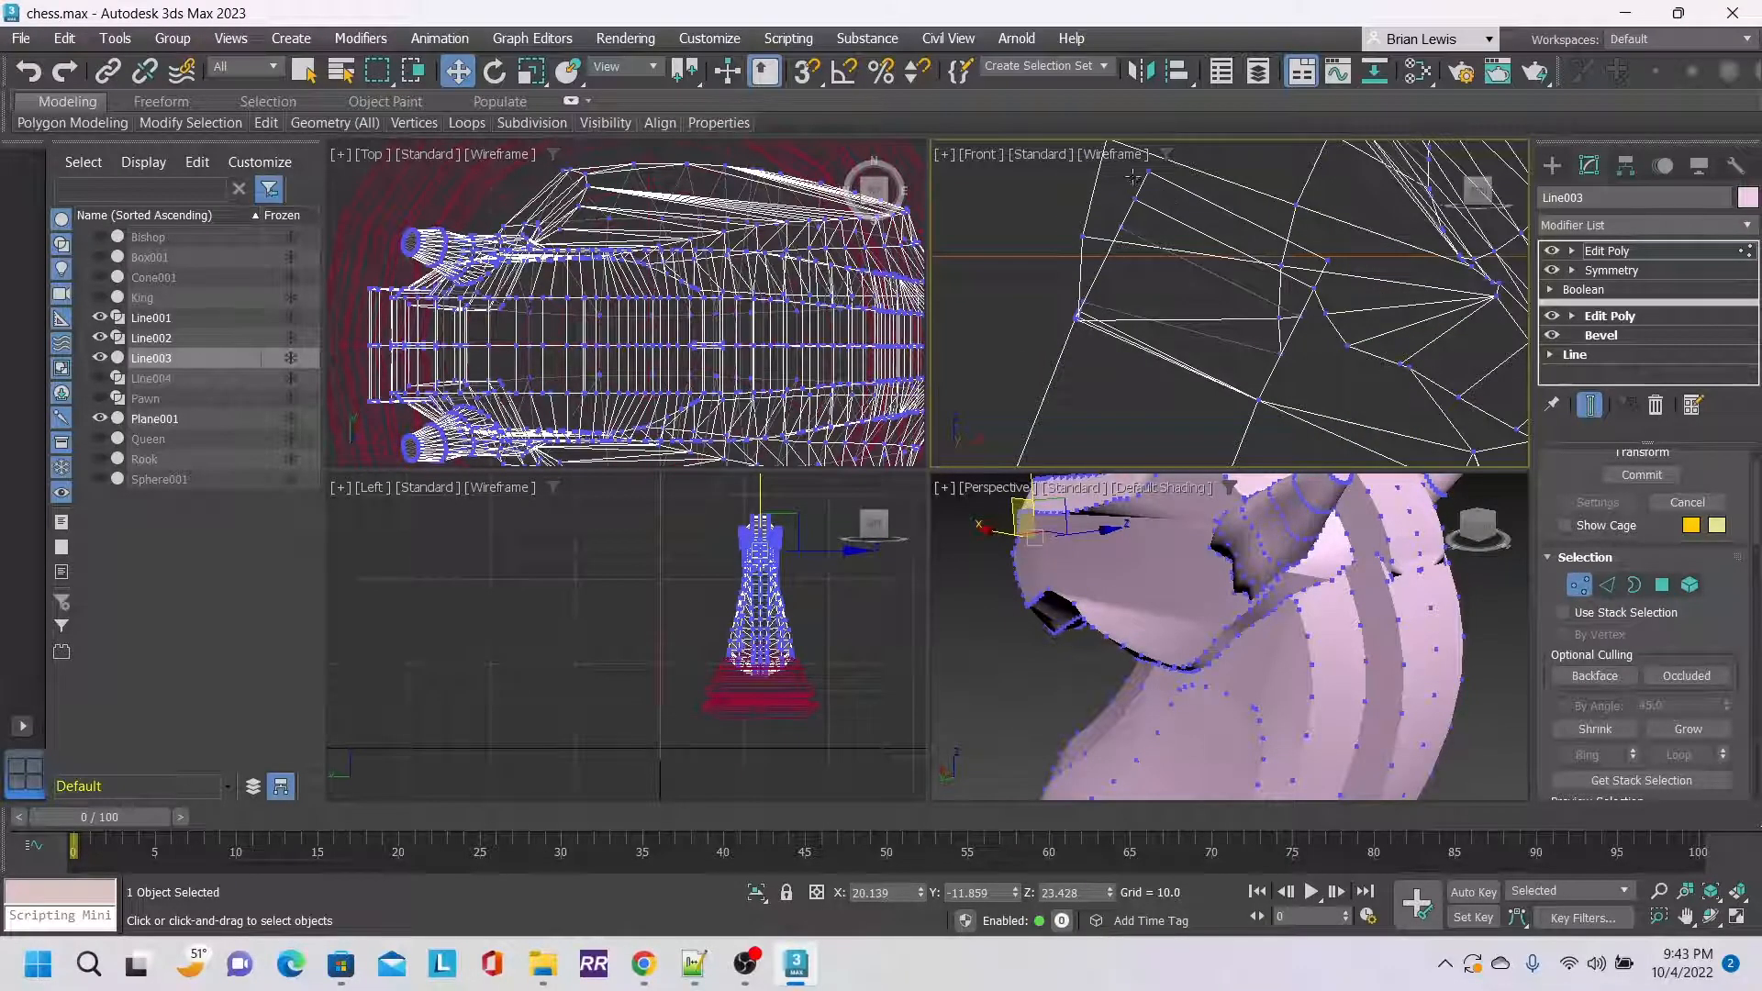
Try to move the vertices at the crease behind the ears down toward the neck ridge, and undo the move.
{"action": "left_click_drag", "start_coordinate": [1118, 167], "coordinate": [1164, 213]}
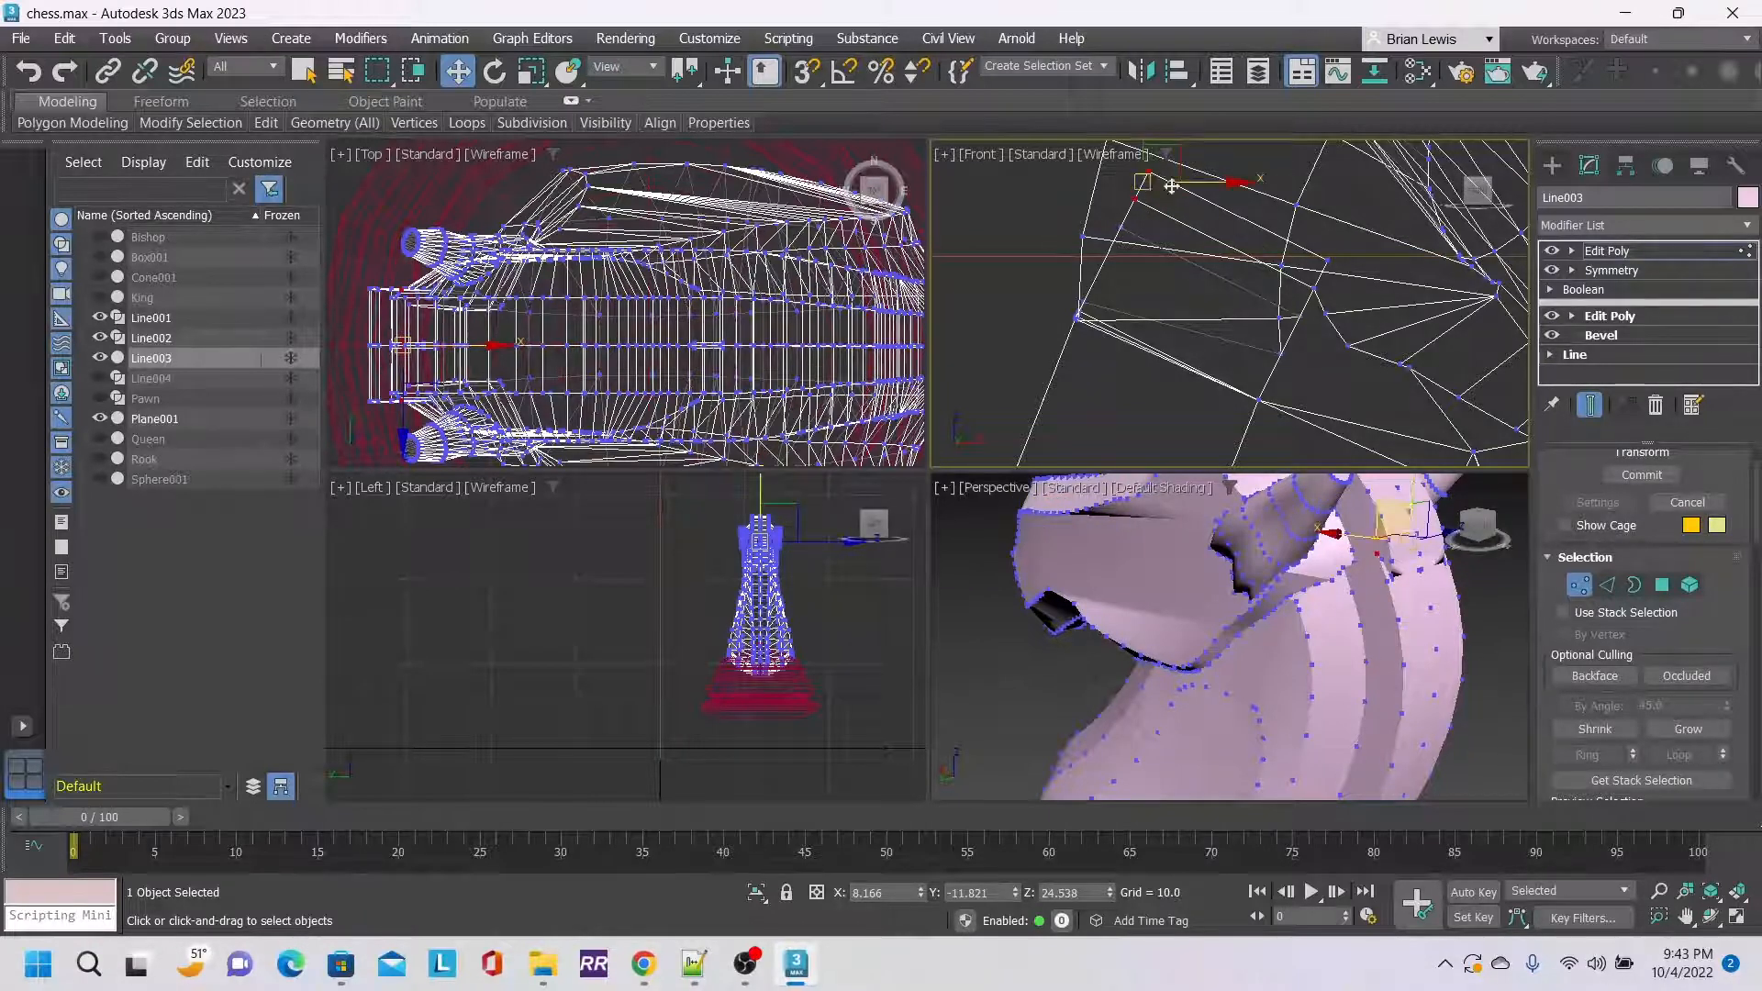
{"action": "left_click_drag", "start_coordinate": [1179, 154], "coordinate": [1142, 238]}
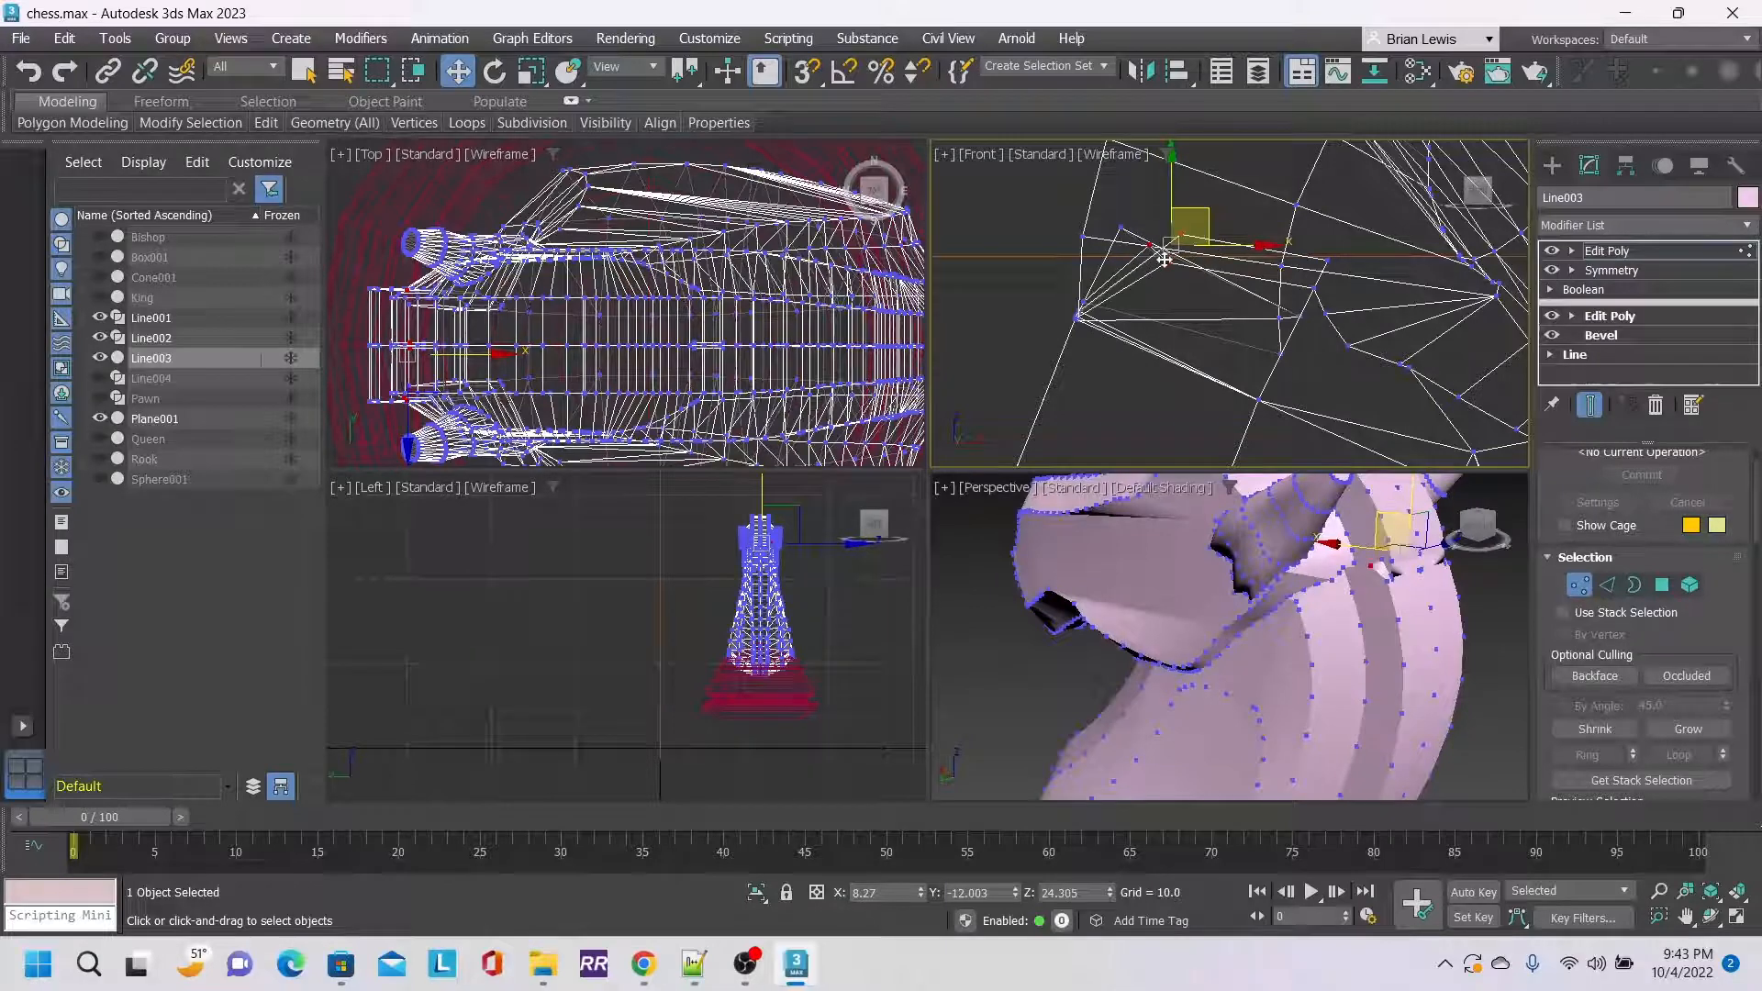
{"action": "key", "text": "ctrl+z"}
{"action": "key", "text": "ctrl+z"}
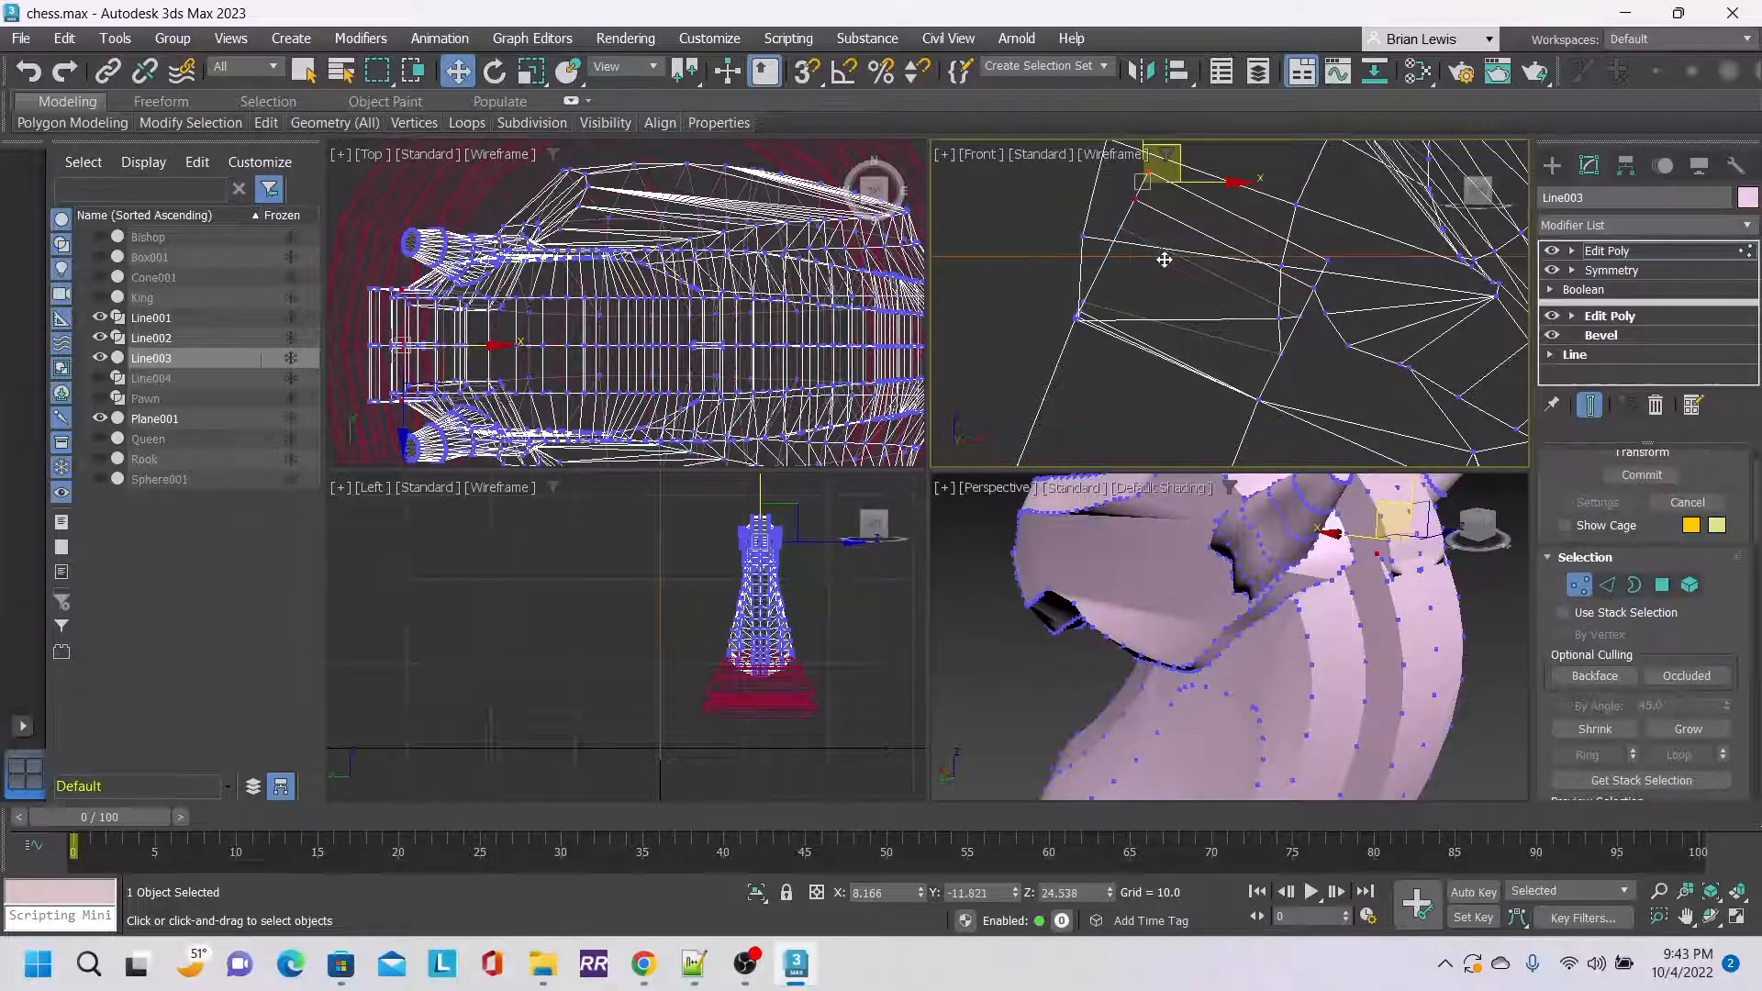
Inspect the crease behind the knight's ears by selecting individual vertices along it.
{"action": "left_click", "coordinate": [1159, 202]}
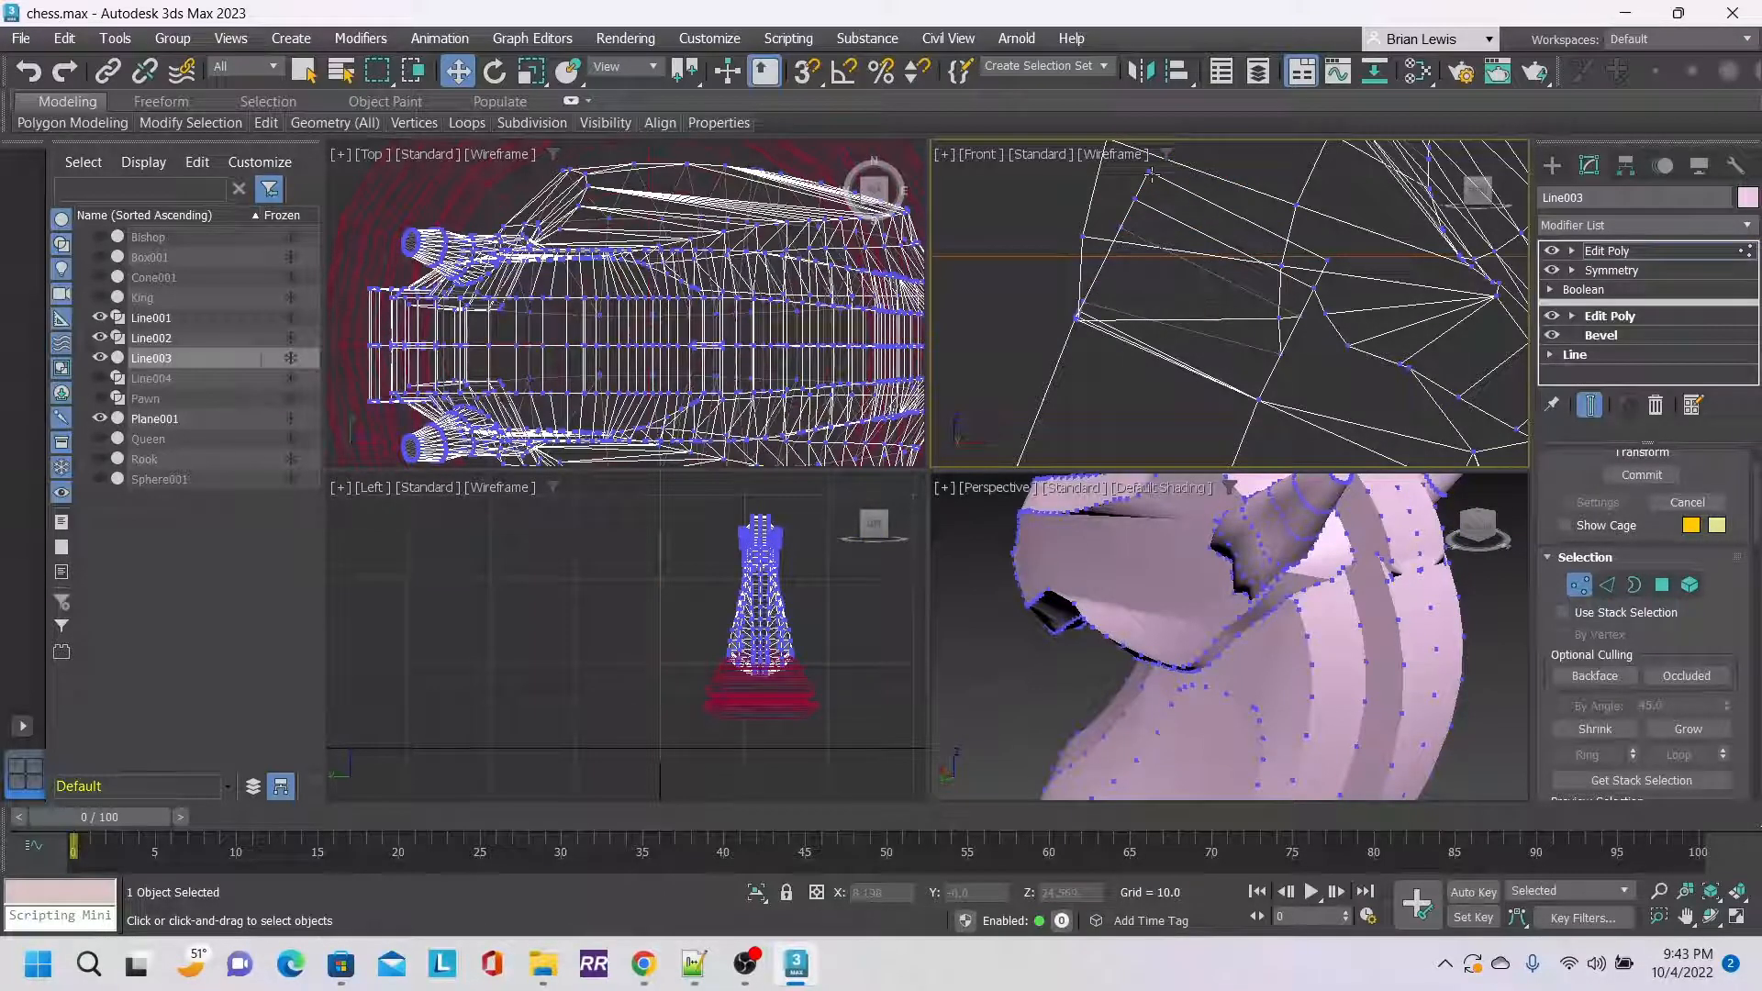
{"action": "left_click", "coordinate": [1150, 172]}
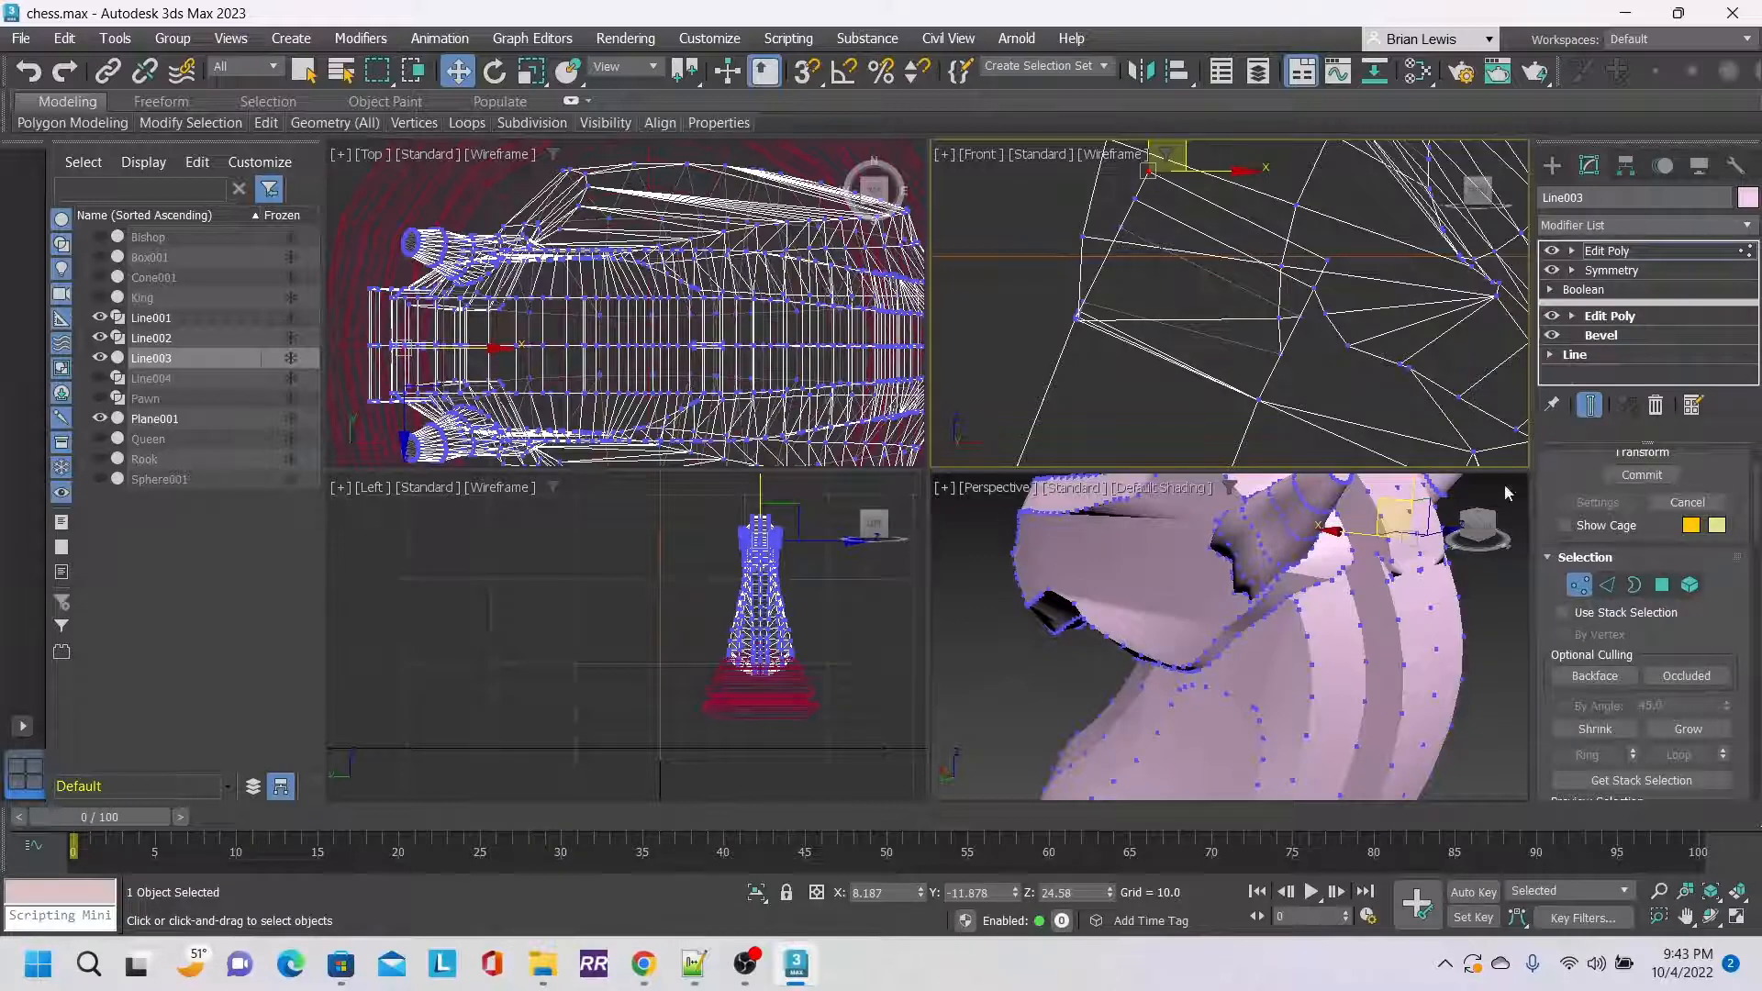
{"action": "left_click_drag", "start_coordinate": [1494, 530], "coordinate": [1413, 535]}
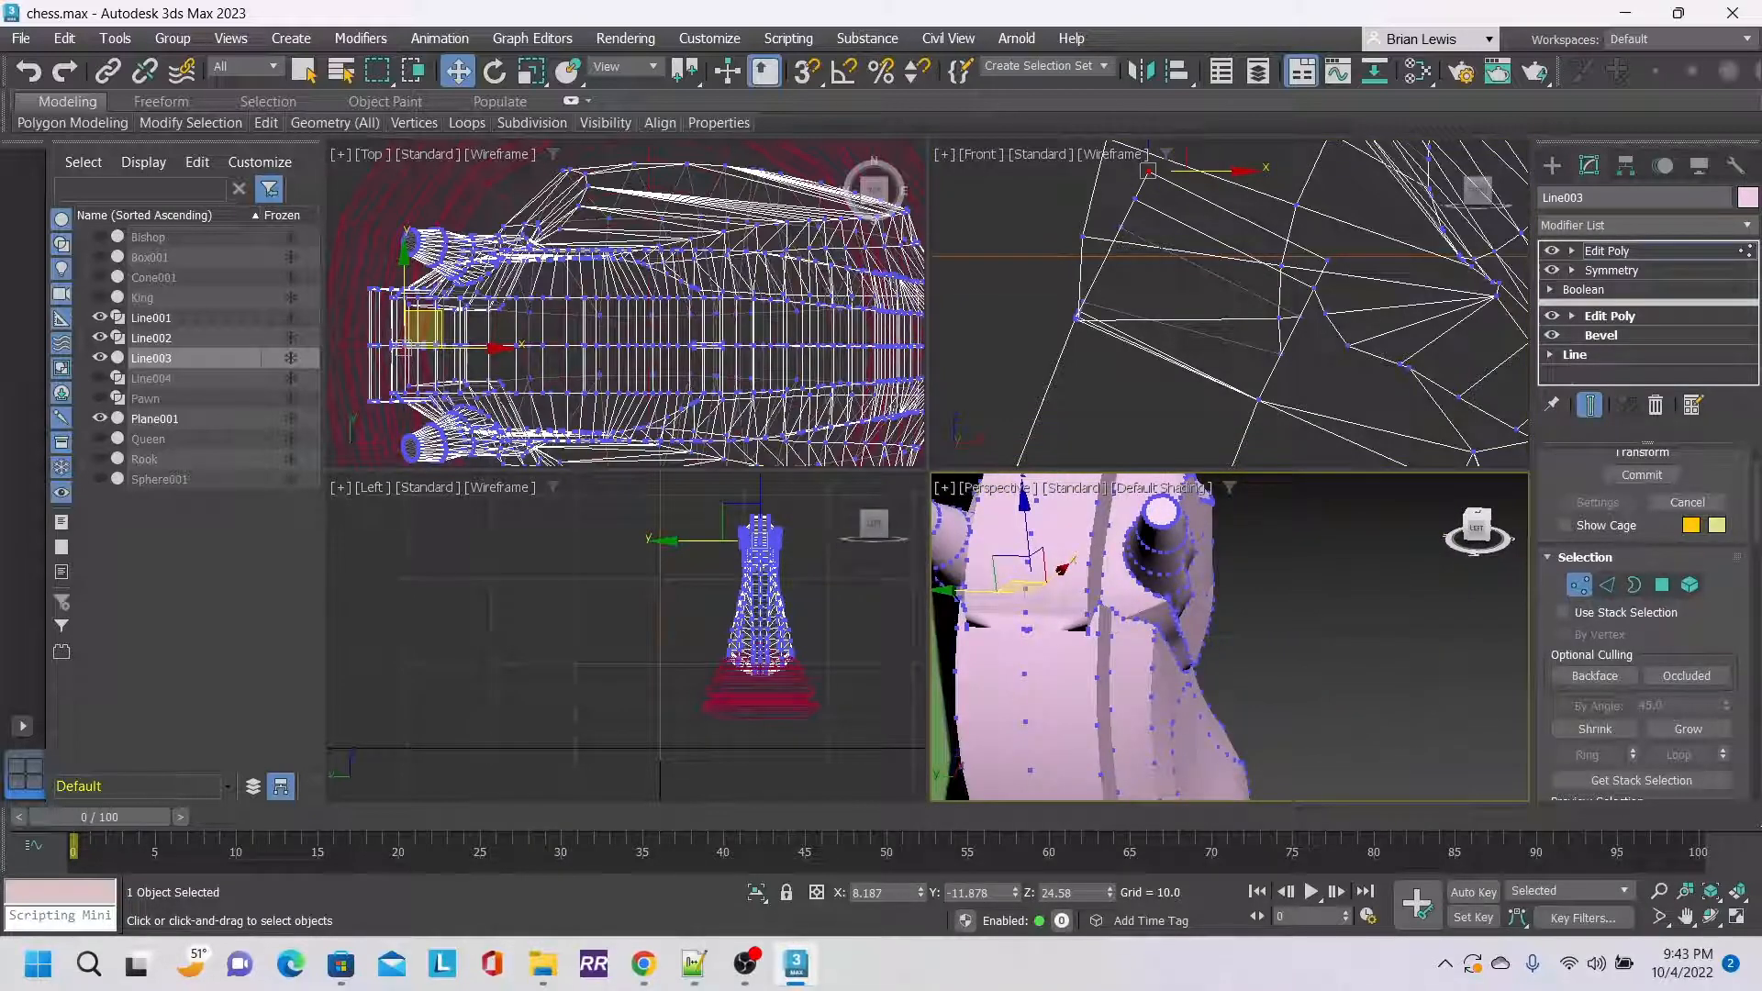
{"action": "middle_click_drag", "start_coordinate": [1088, 605], "coordinate": [1230, 603], "text": "alt"}
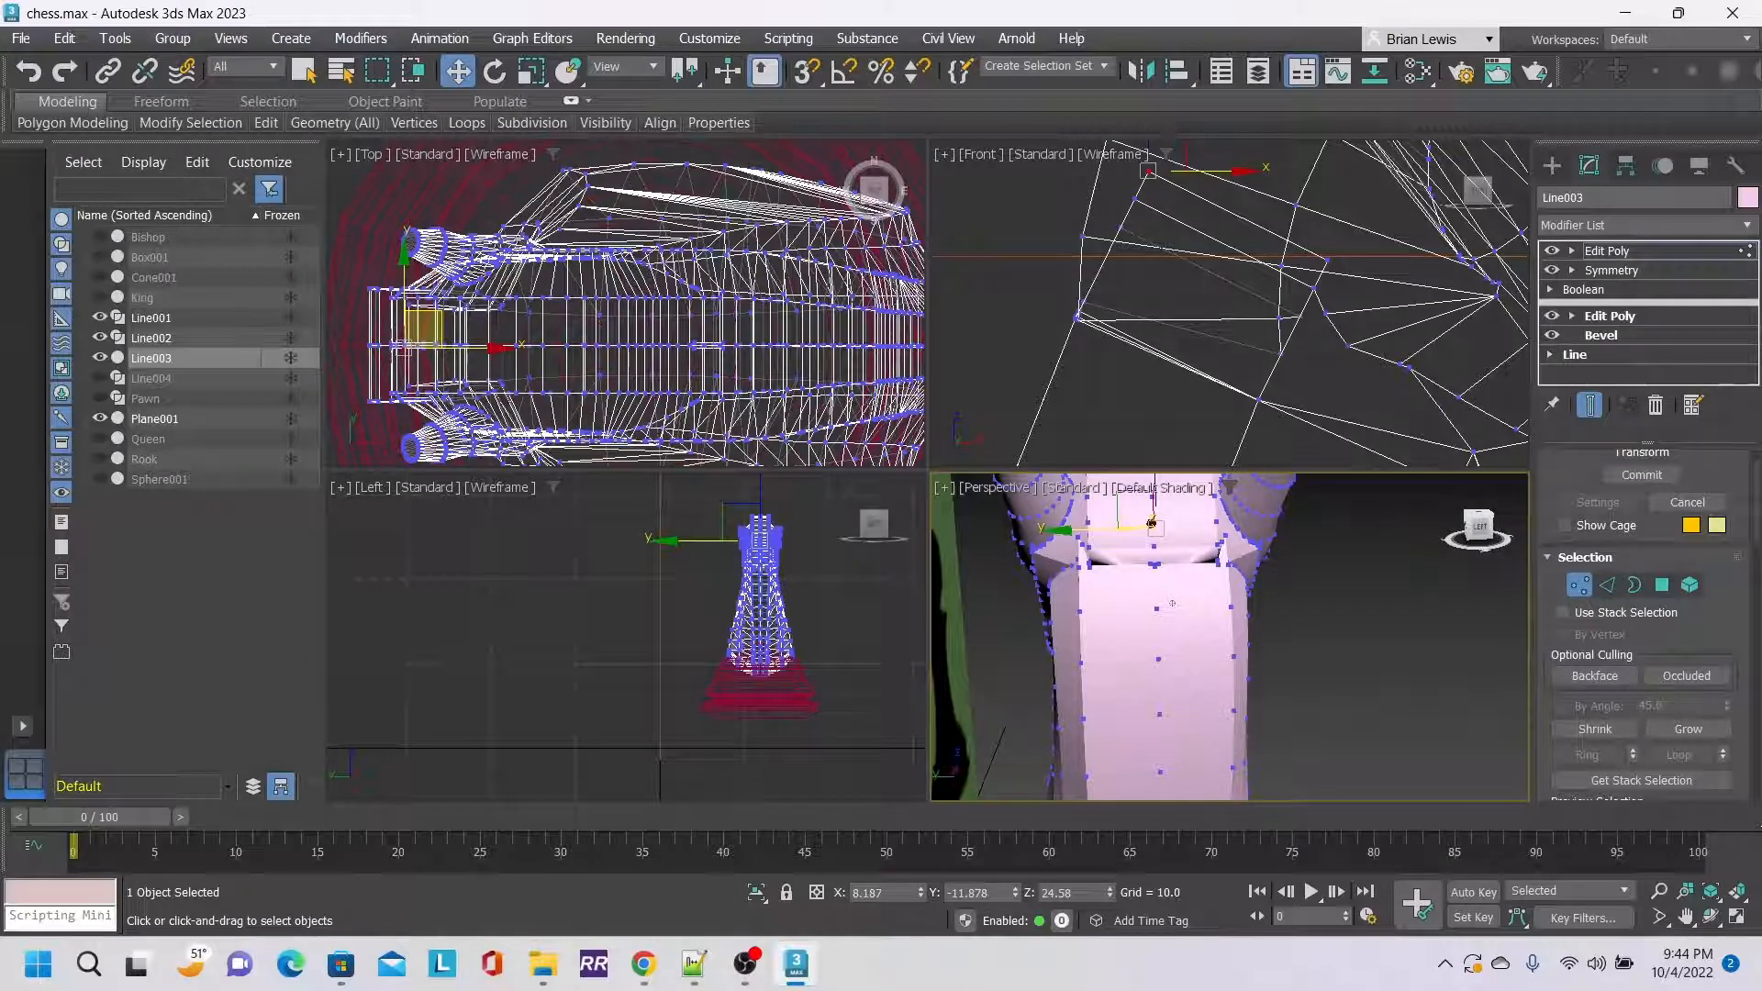
{"action": "scroll", "coordinate": [1211, 526], "scroll_direction": "up", "scroll_amount": 2}
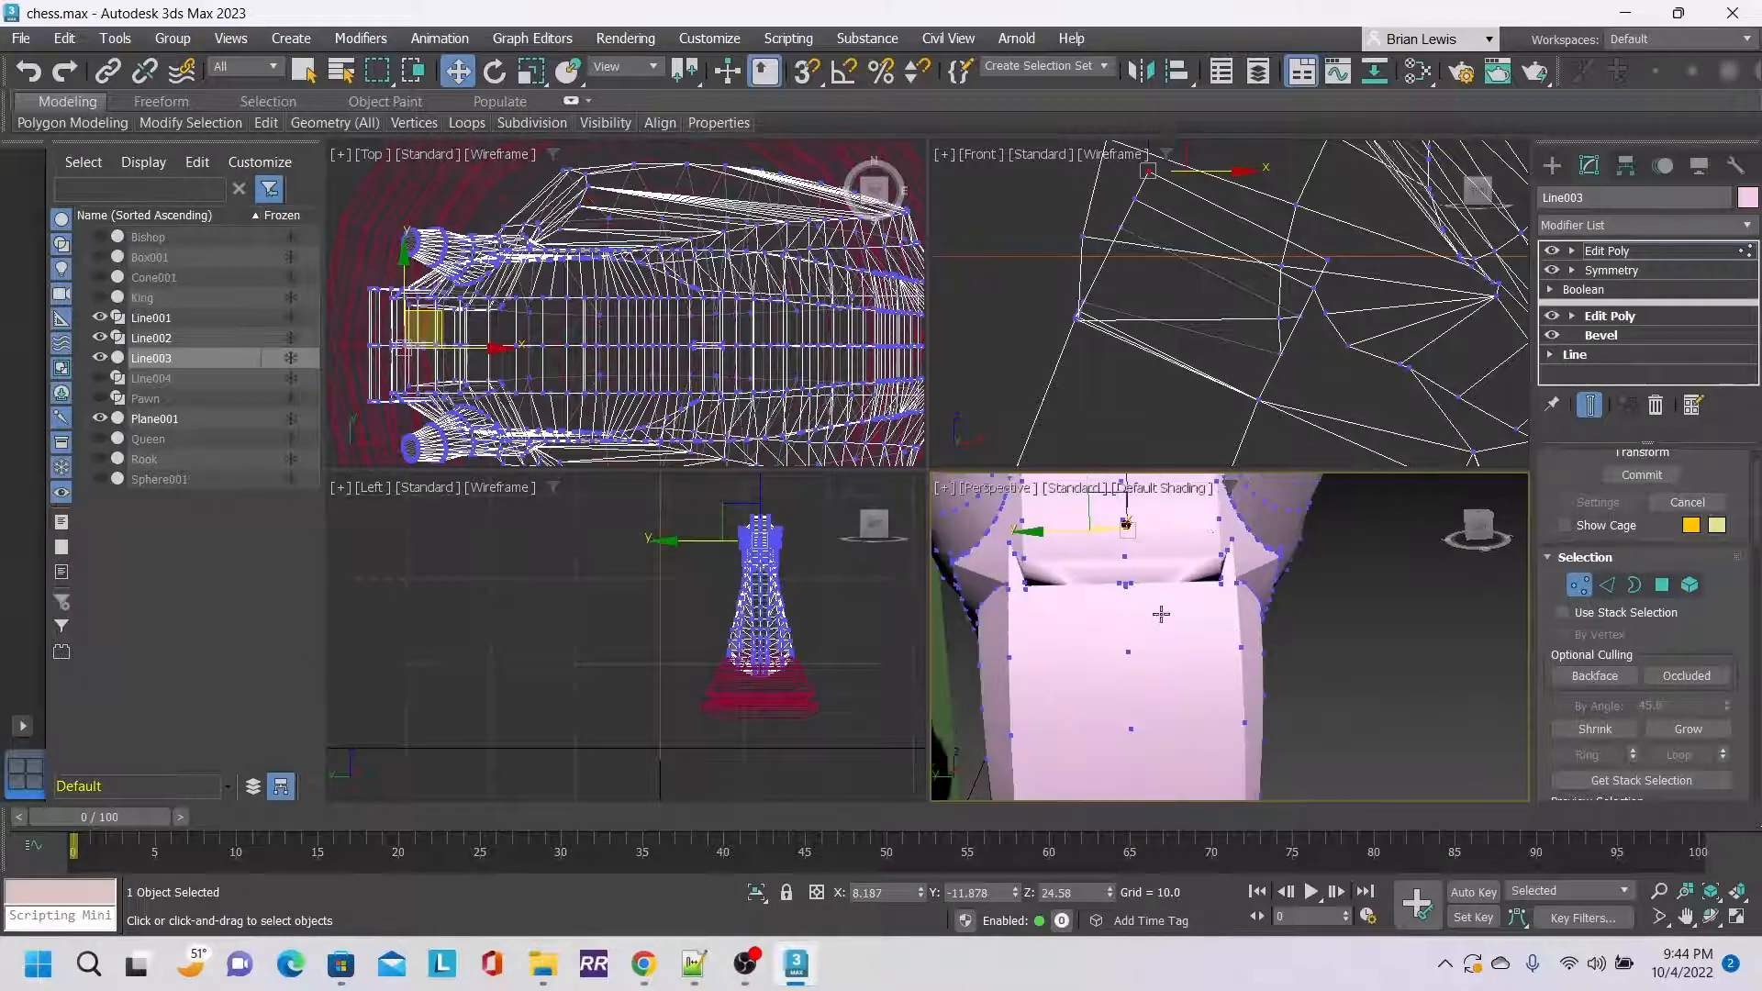
{"action": "left_click", "coordinate": [1108, 595]}
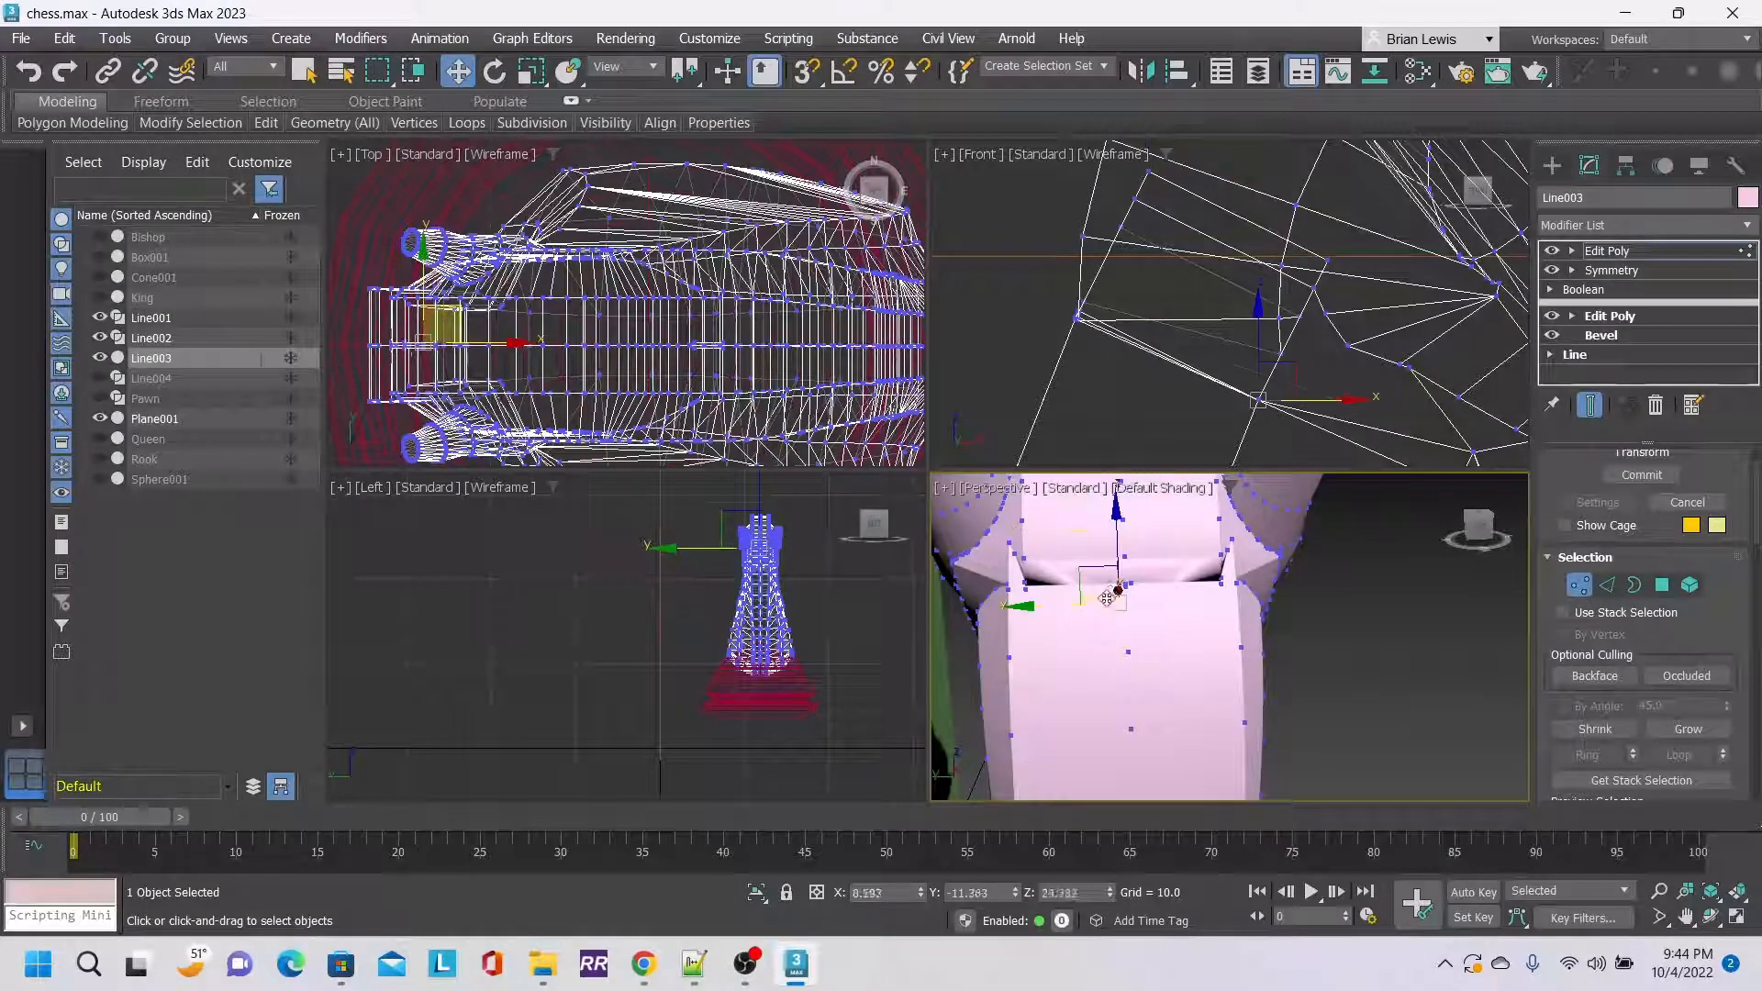
{"action": "left_click", "coordinate": [1118, 590]}
{"action": "left_click", "coordinate": [1121, 595]}
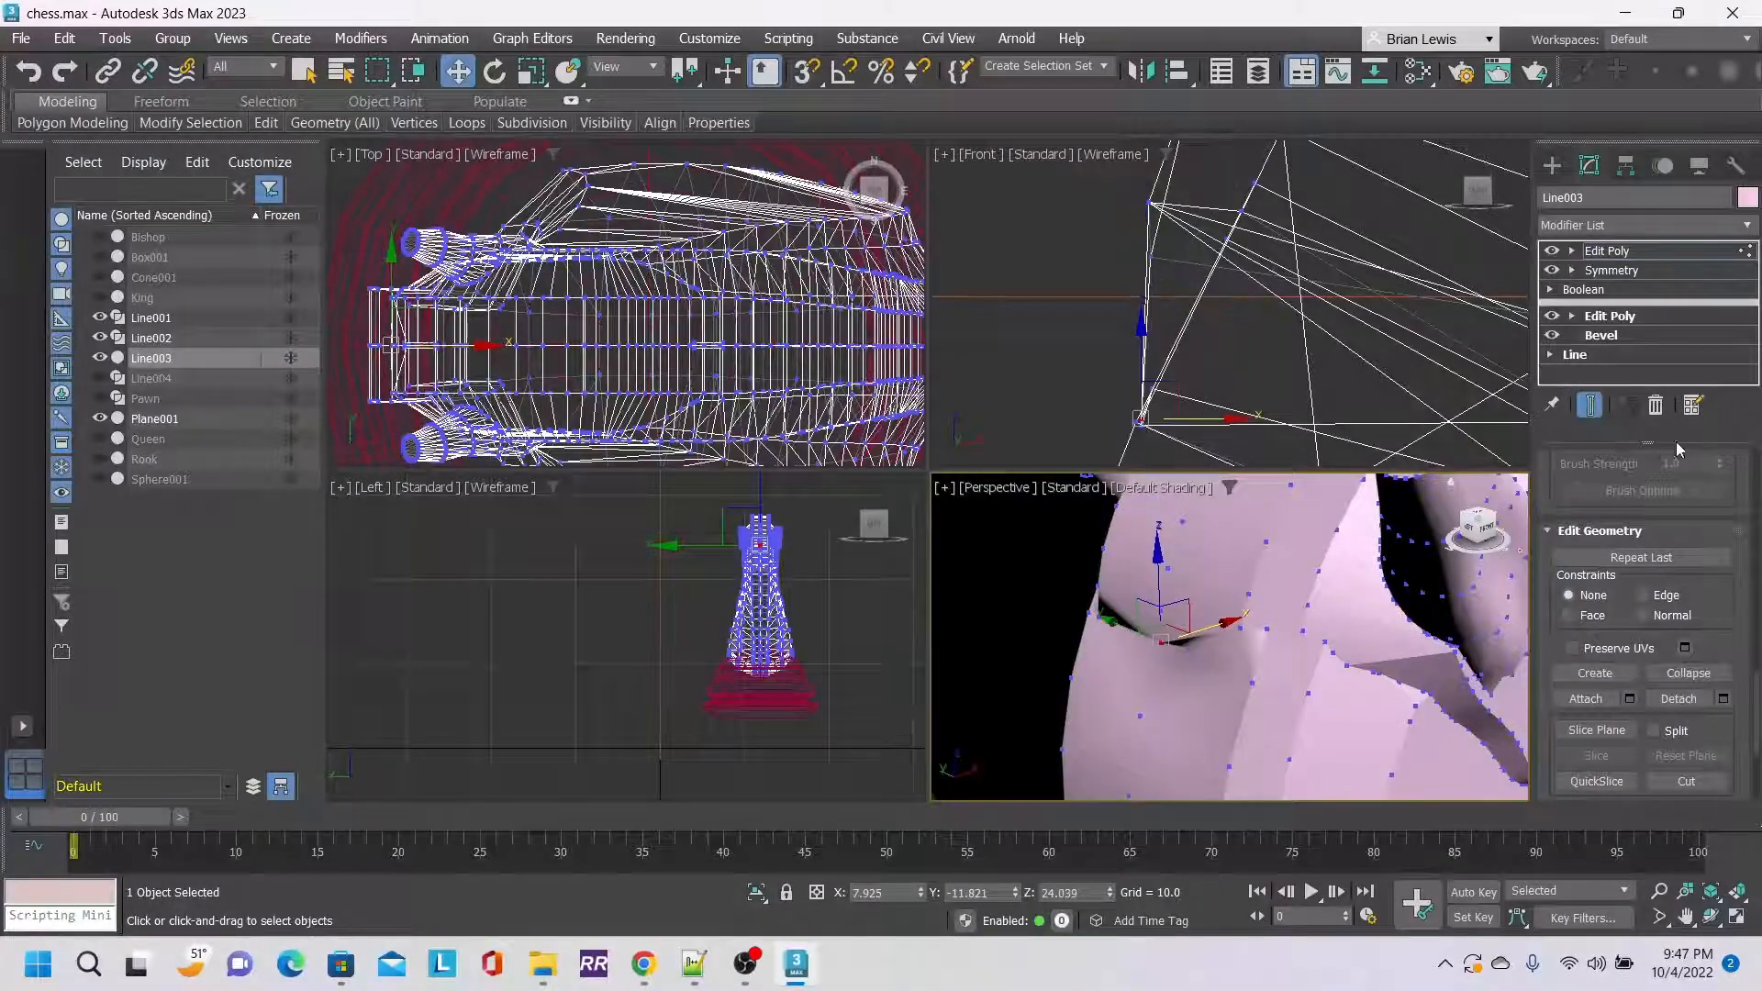
Delete the Edit Poly modifier above Symmetry from the knight's modifier stack.
{"action": "left_click", "coordinate": [1654, 252]}
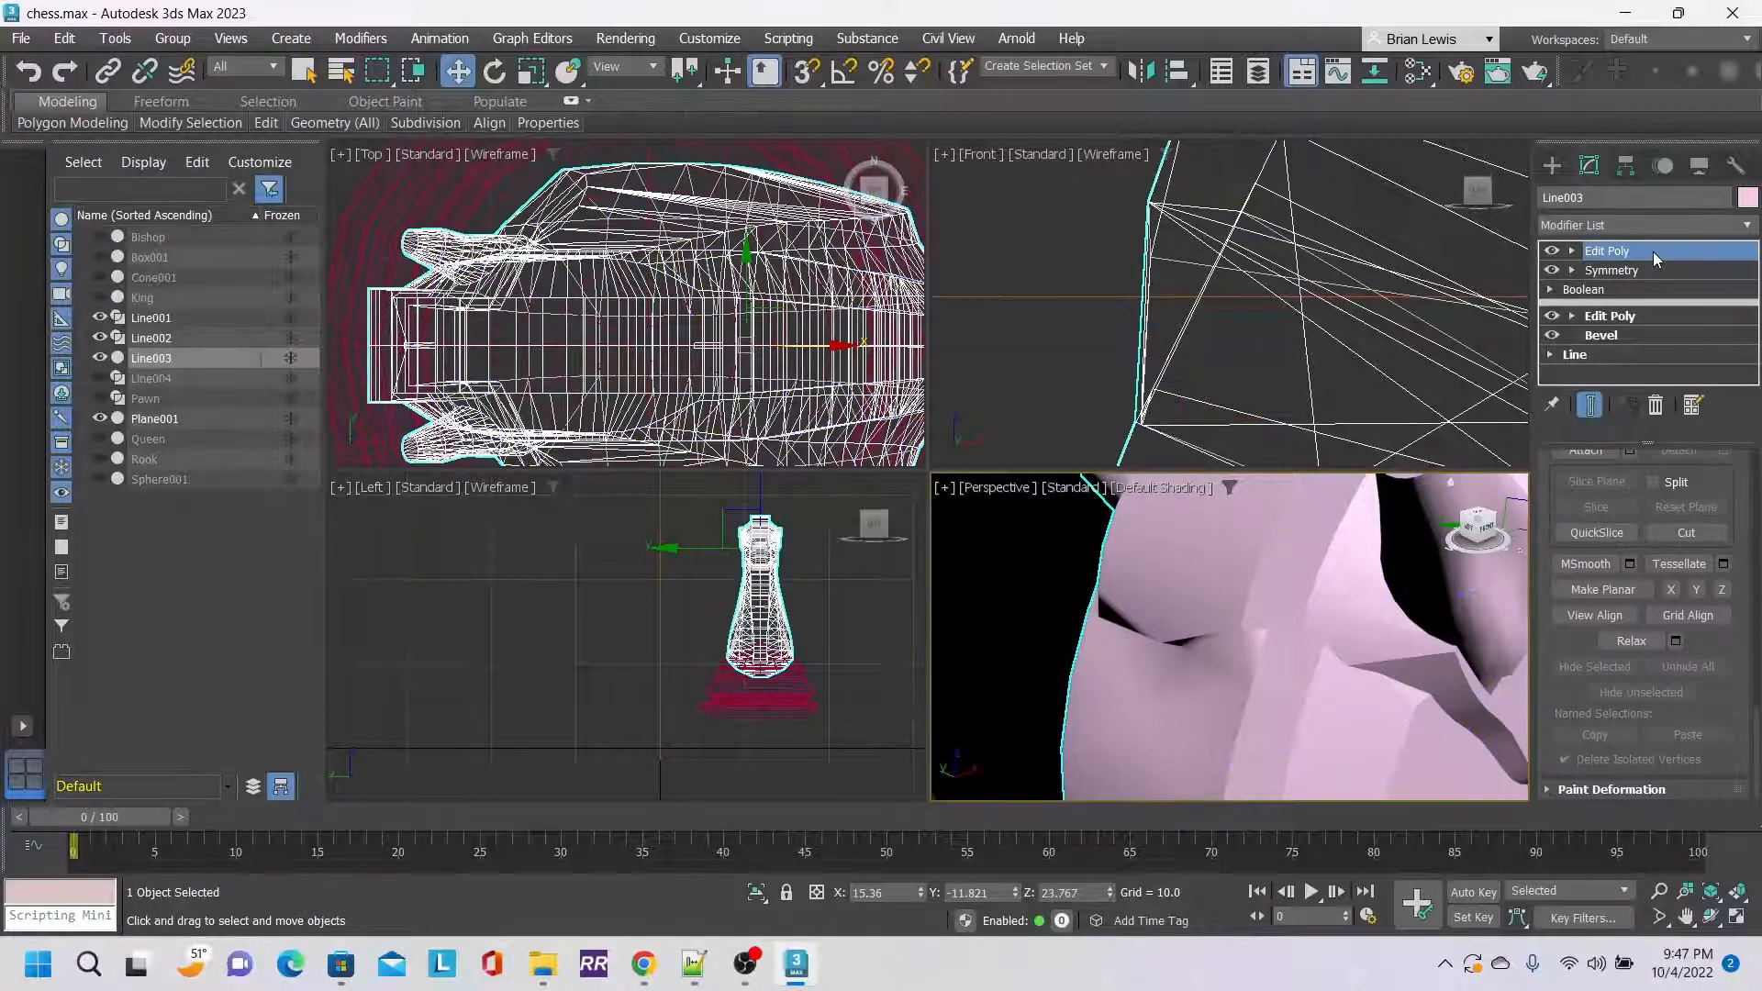
{"action": "left_click", "coordinate": [1656, 405]}
{"action": "scroll", "coordinate": [1251, 531], "scroll_direction": "down", "scroll_amount": 5}
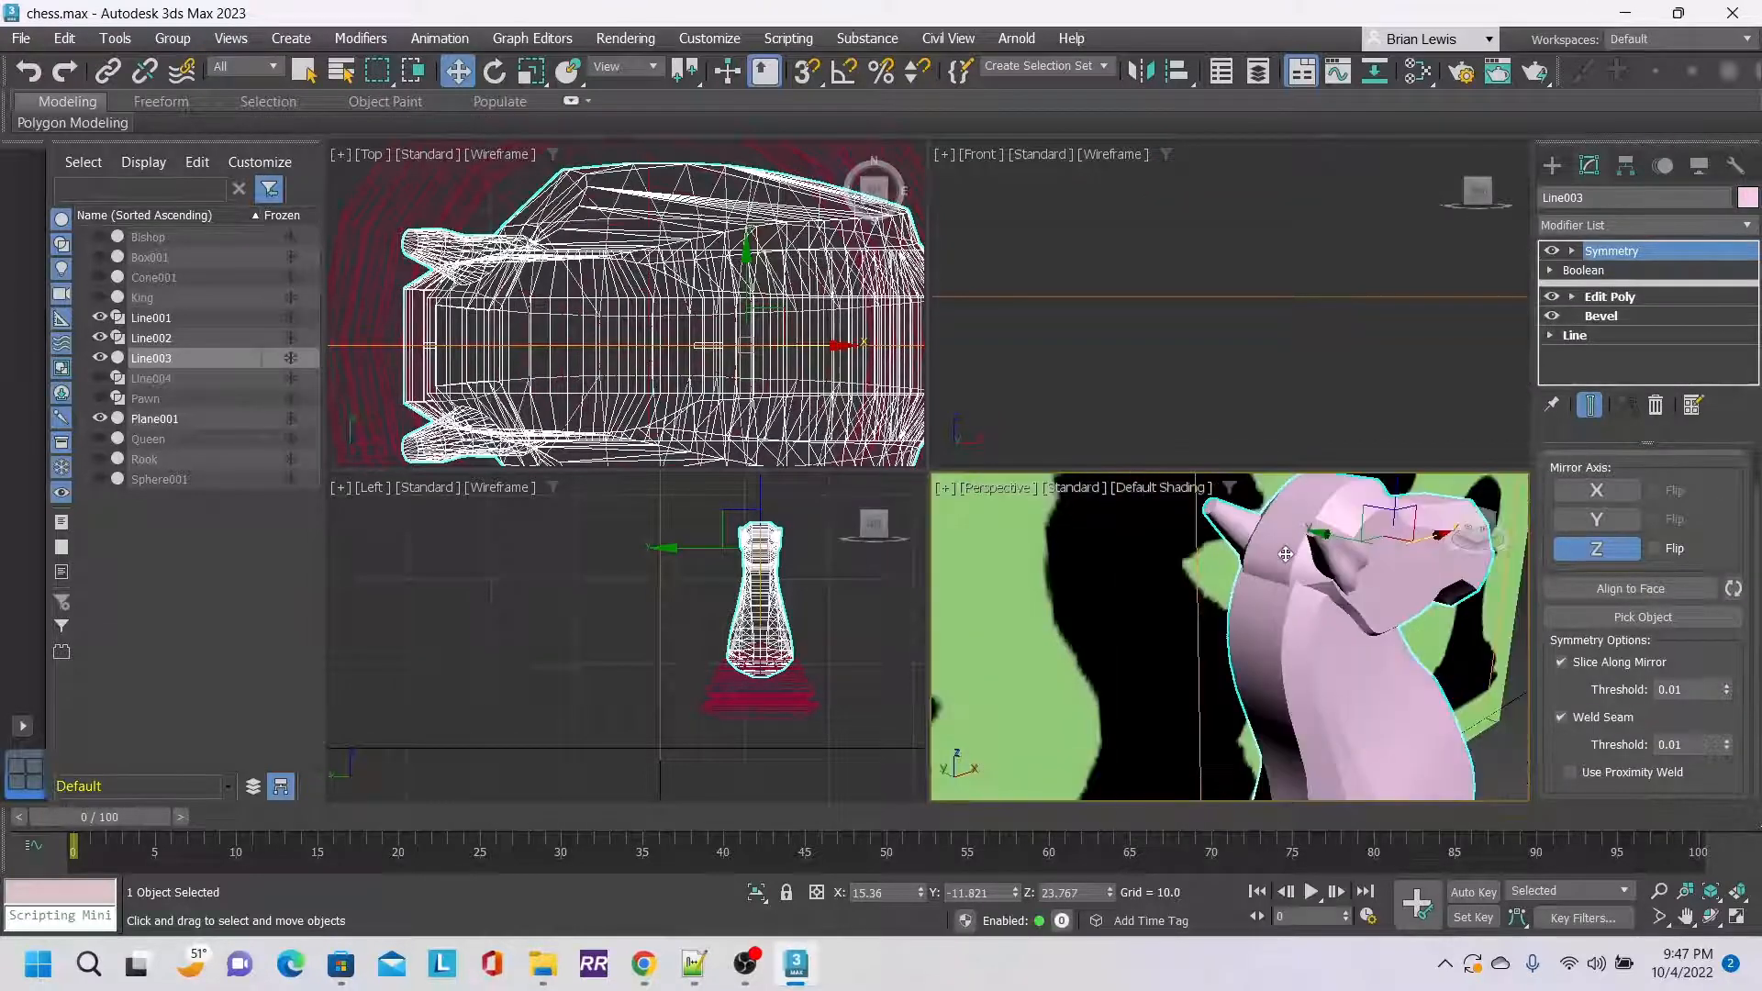
Add a new Edit Poly modifier above Symmetry on the knight object Line003.
{"action": "left_click", "coordinate": [382, 331]}
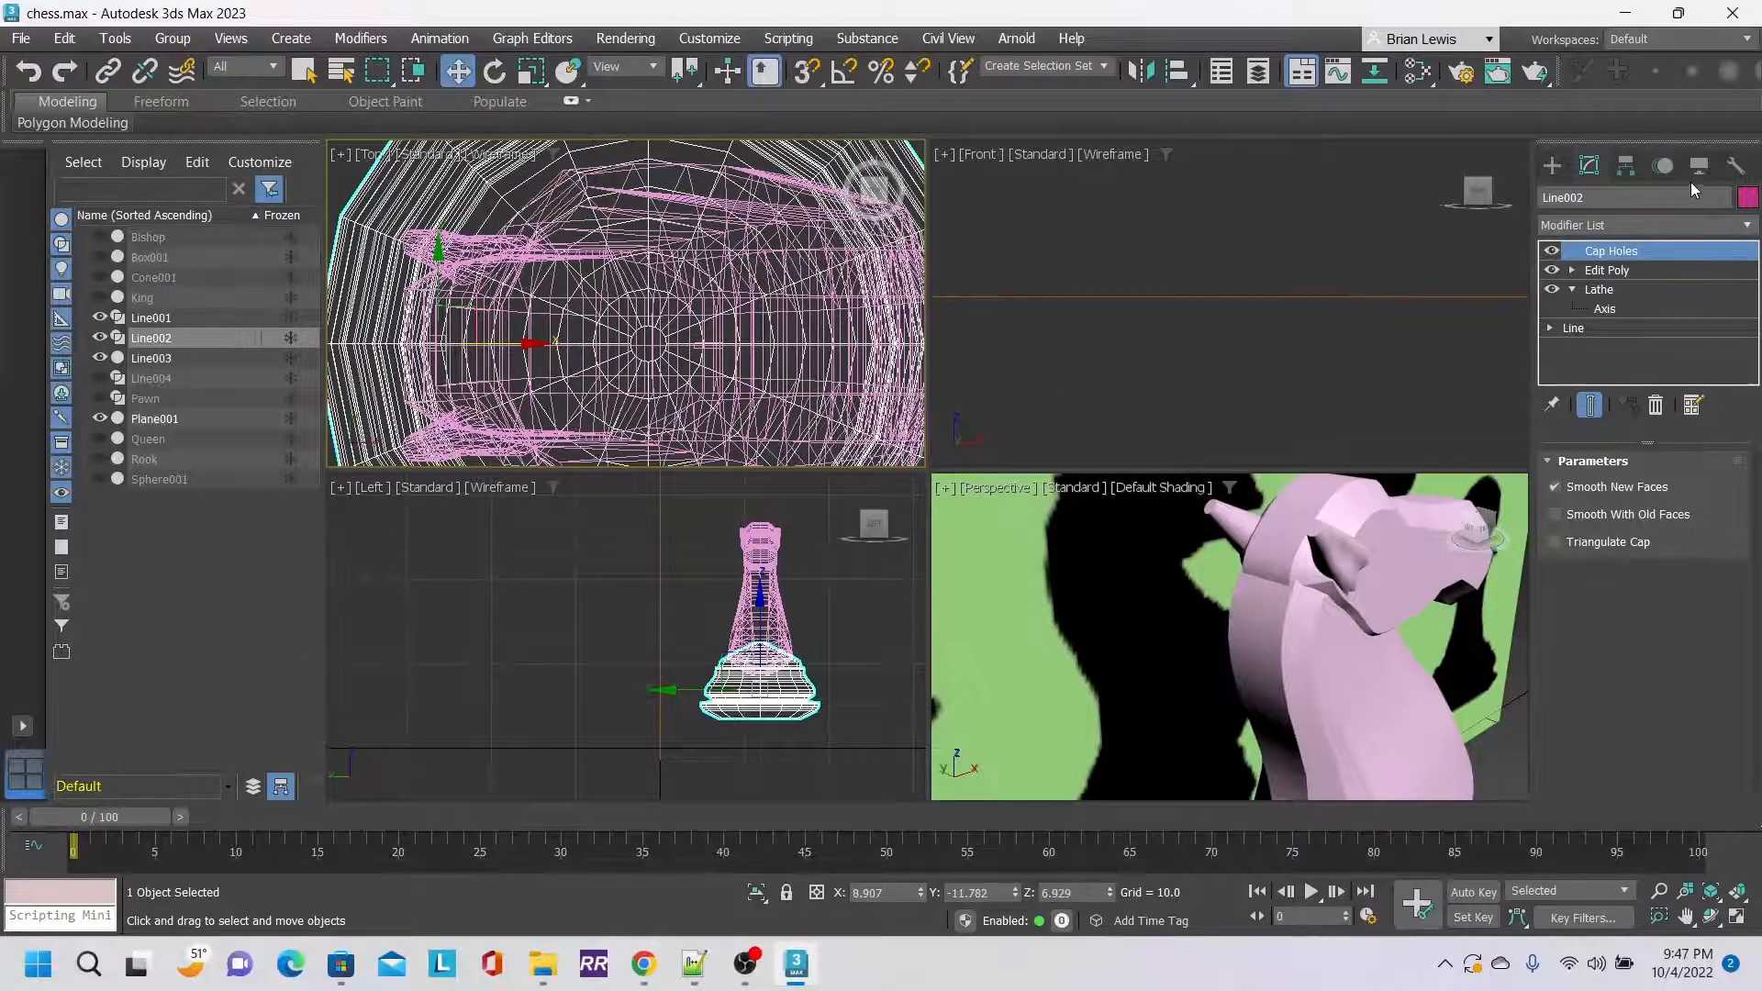
{"action": "left_click", "coordinate": [1380, 504]}
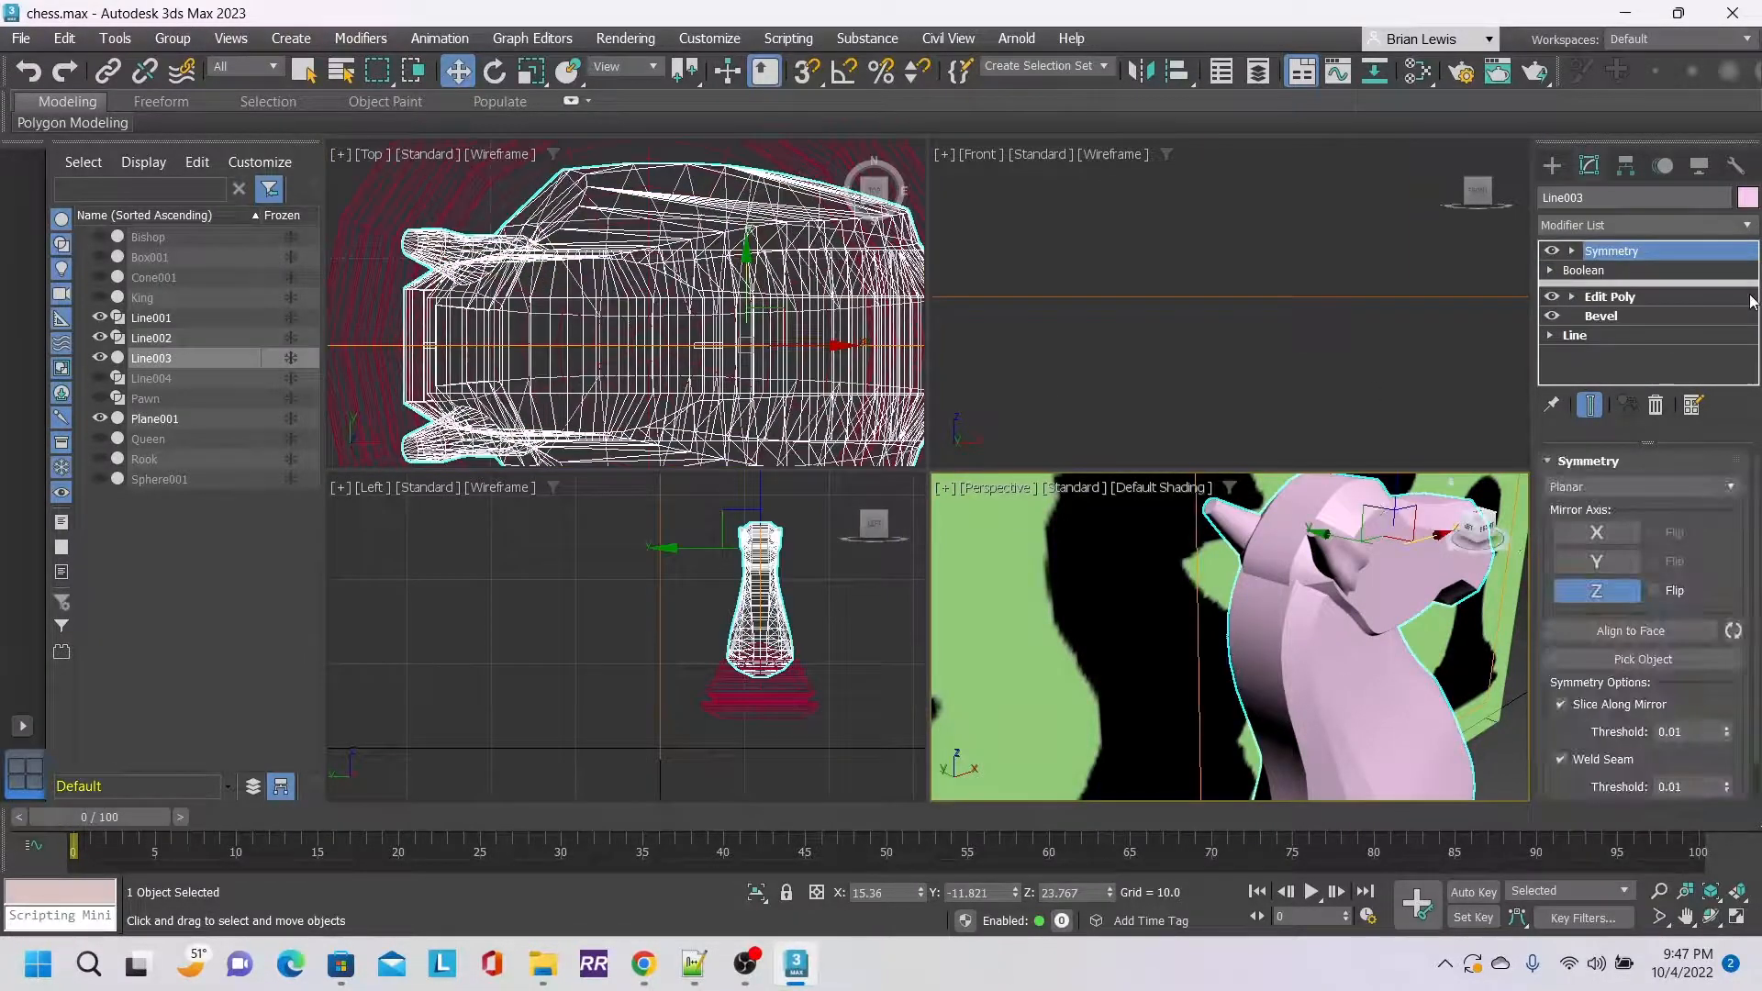
{"action": "left_click", "coordinate": [1747, 225]}
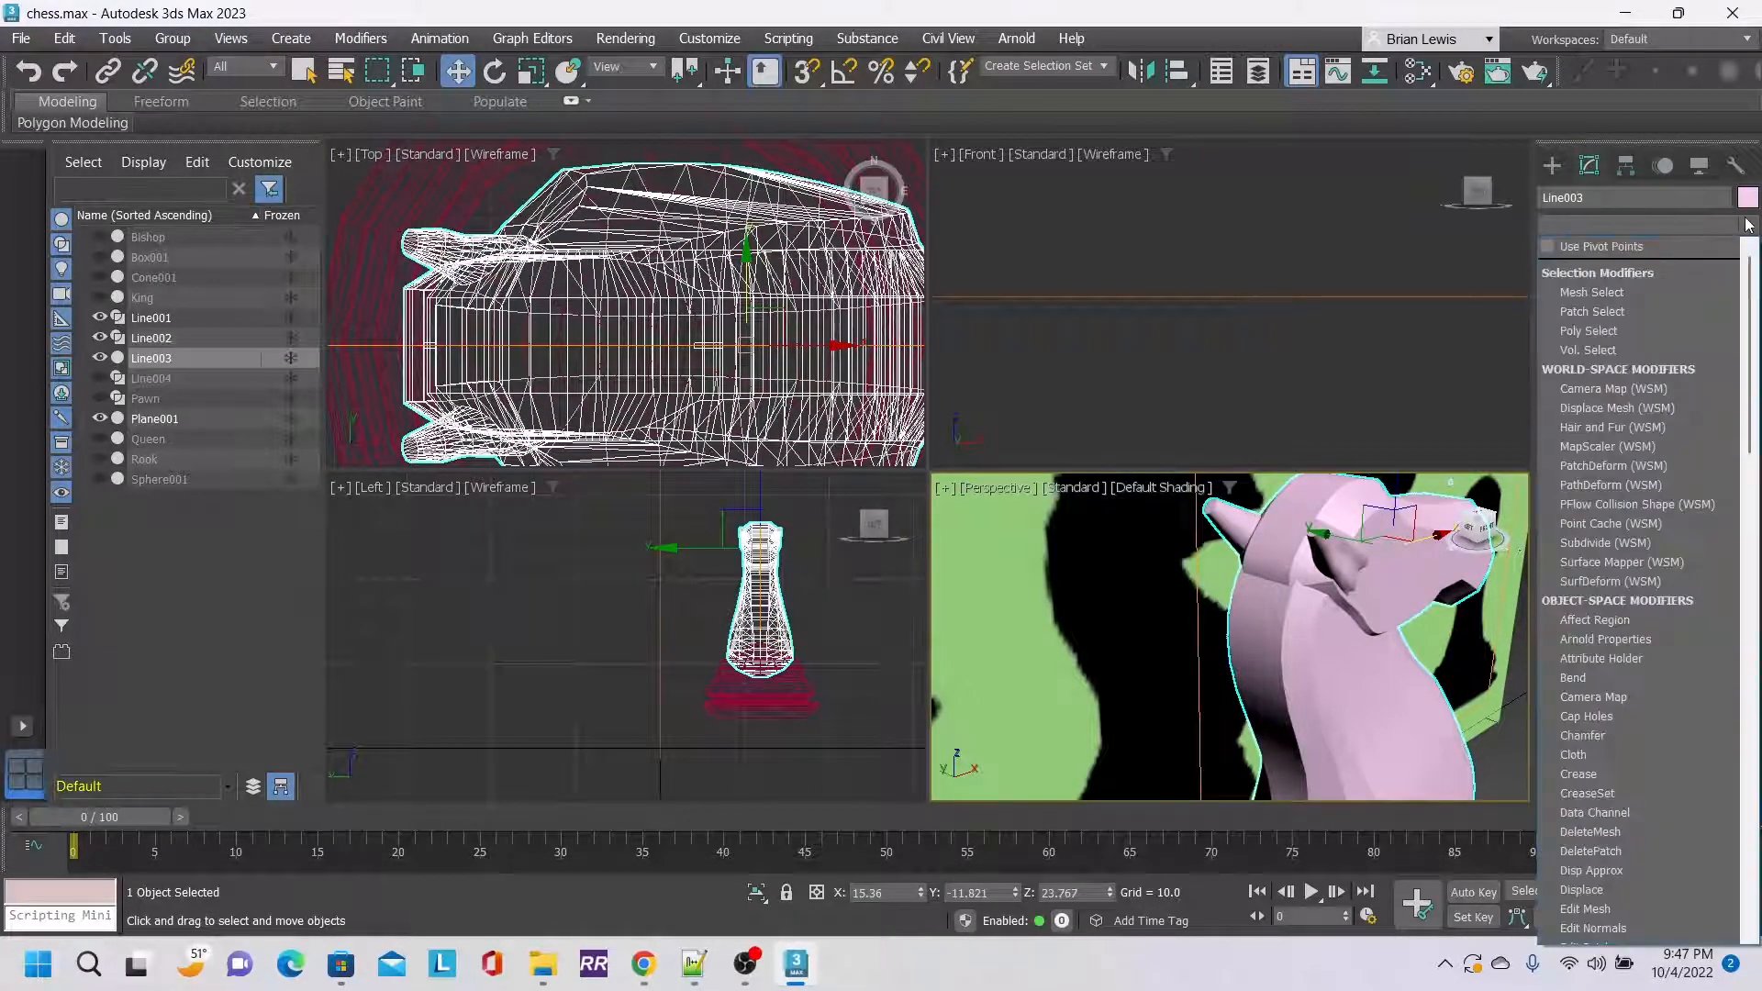
{"action": "scroll", "coordinate": [1617, 780], "scroll_direction": "down", "scroll_amount": 3}
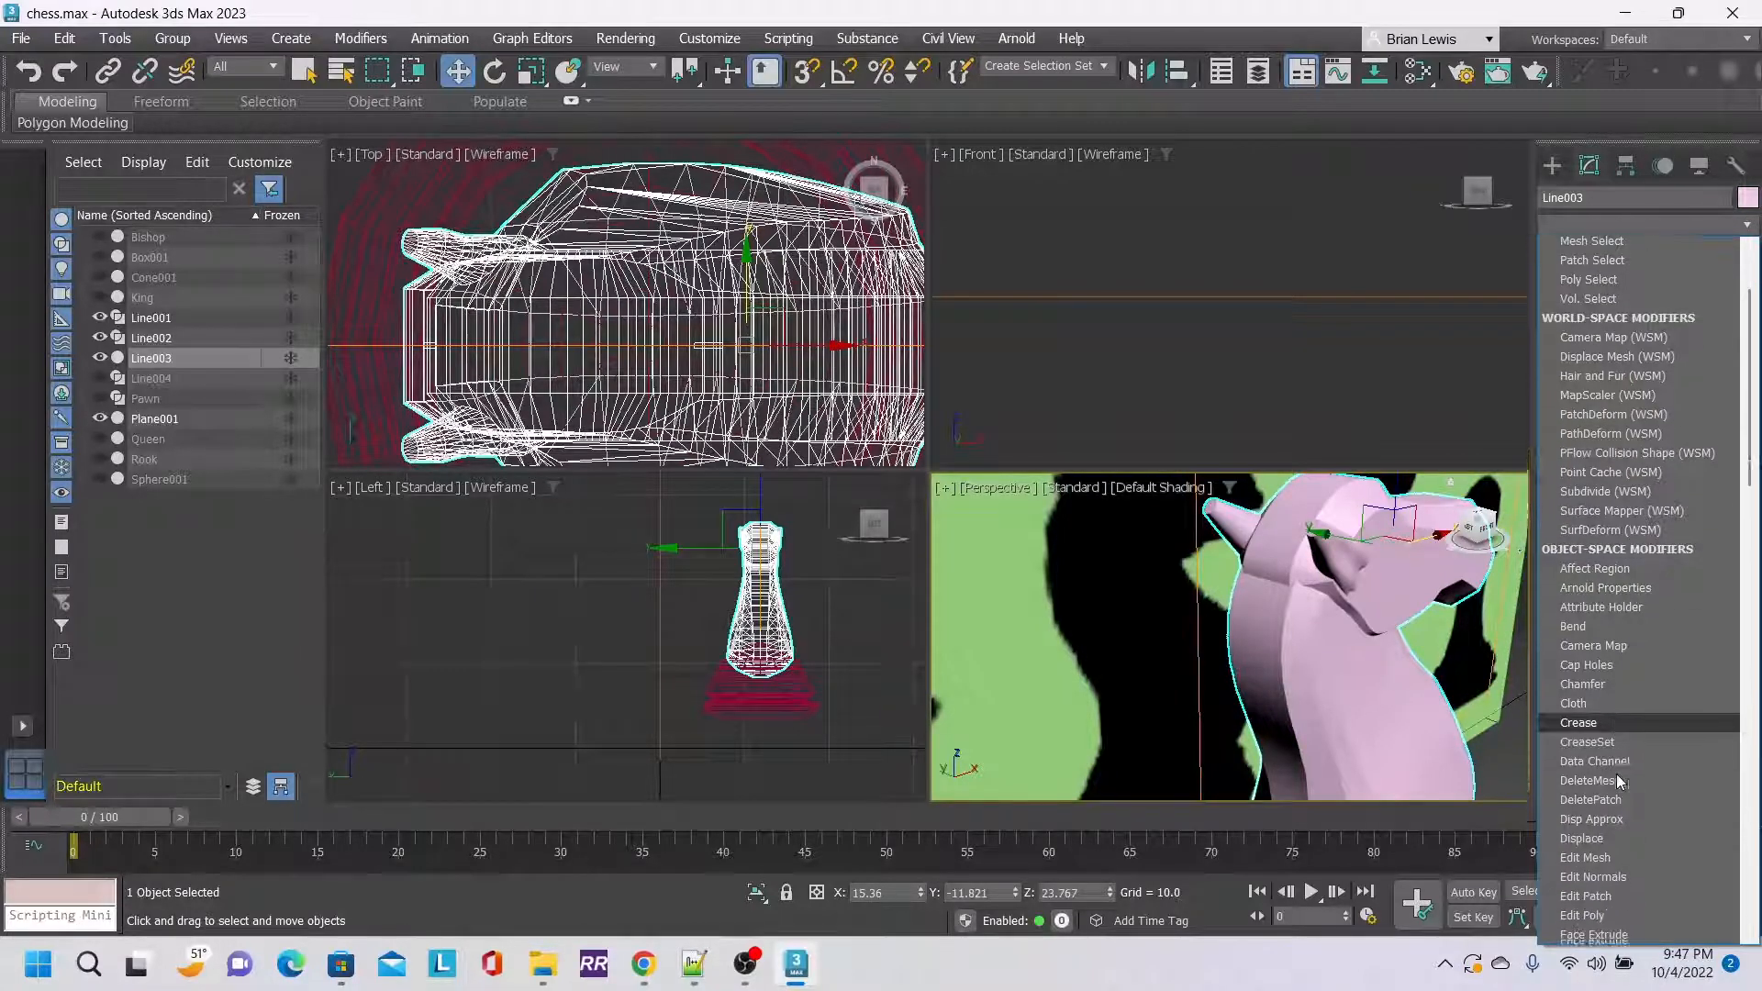
{"action": "left_click", "coordinate": [1623, 864]}
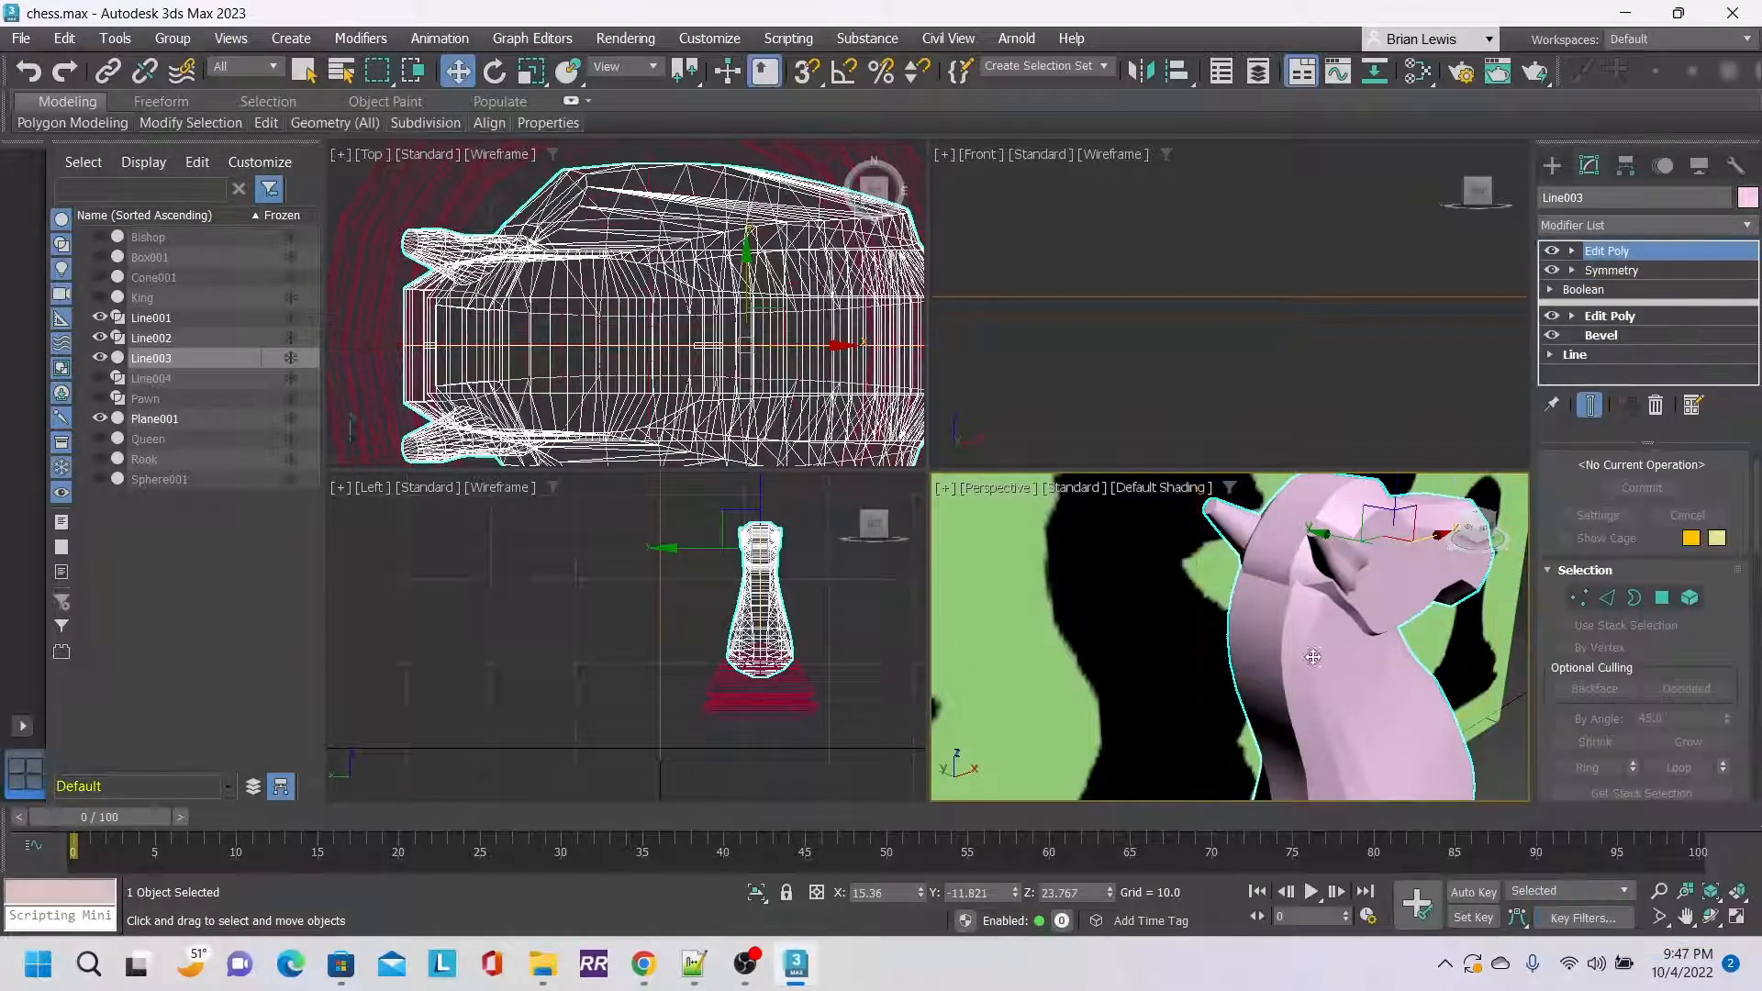
Select the crease polygons across the back of the neck behind the ears, excluding the sliver toward the ear, and delete them.
{"action": "left_click", "coordinate": [1662, 598]}
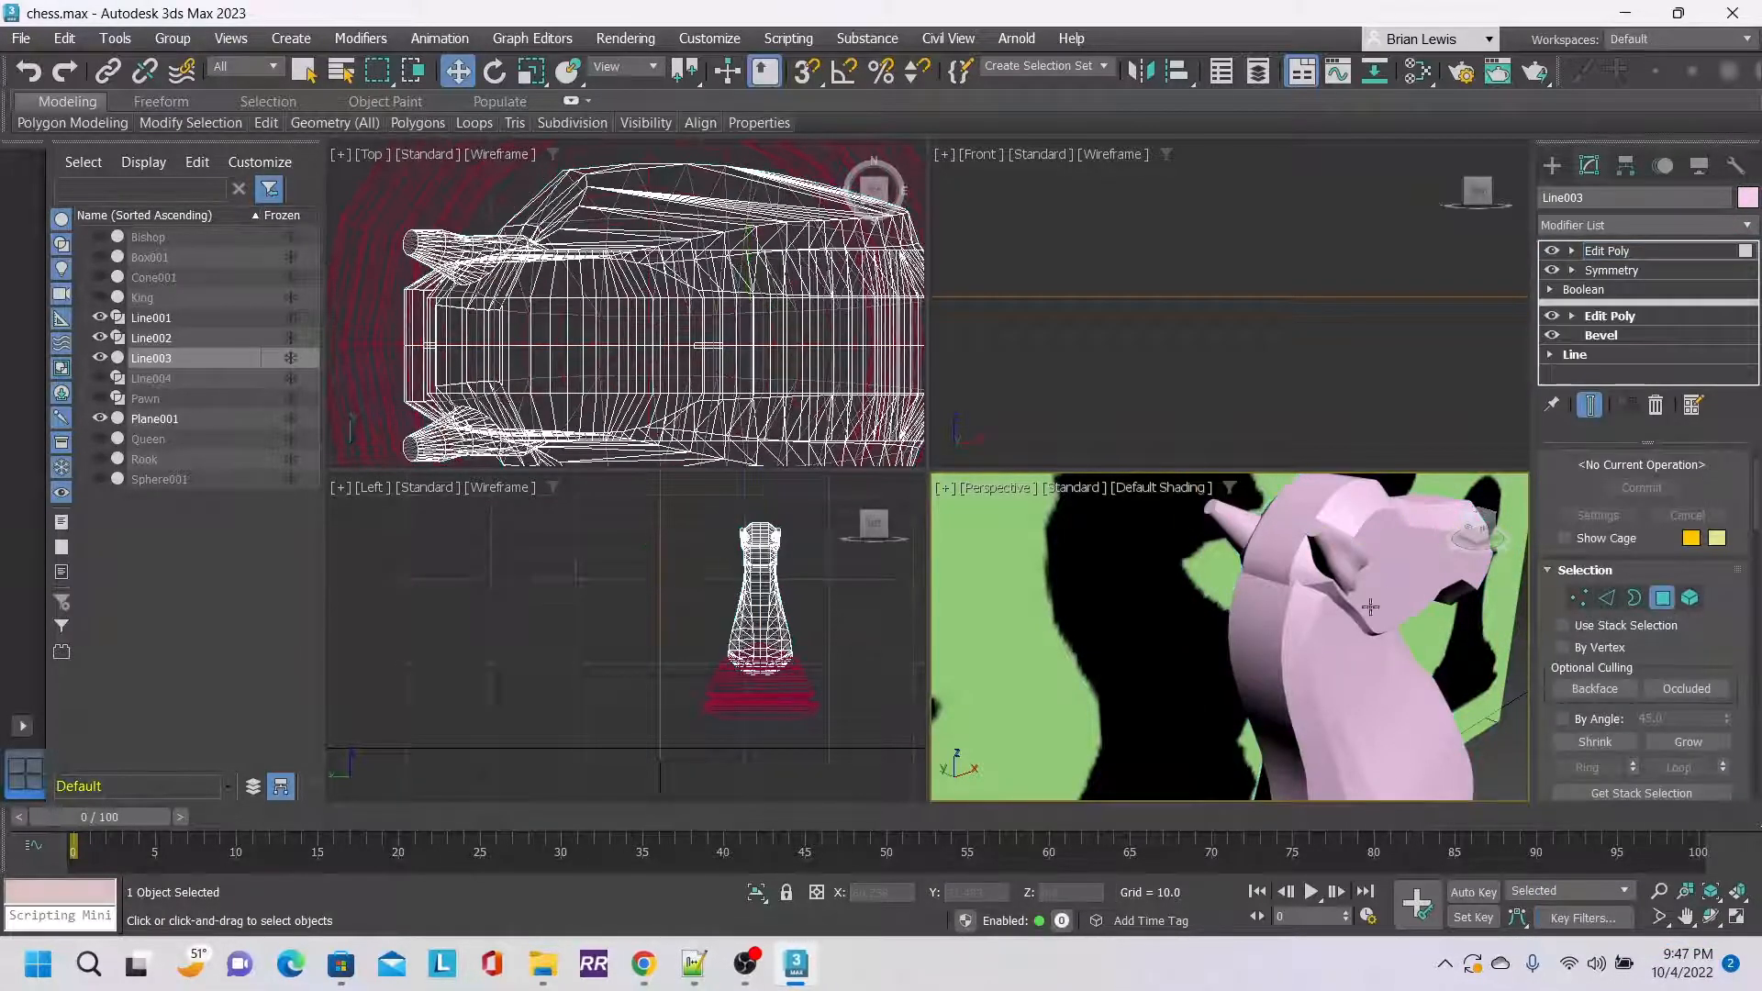
{"action": "left_click", "coordinate": [1281, 578]}
{"action": "left_click_drag", "start_coordinate": [1280, 578], "coordinate": [1255, 567]}
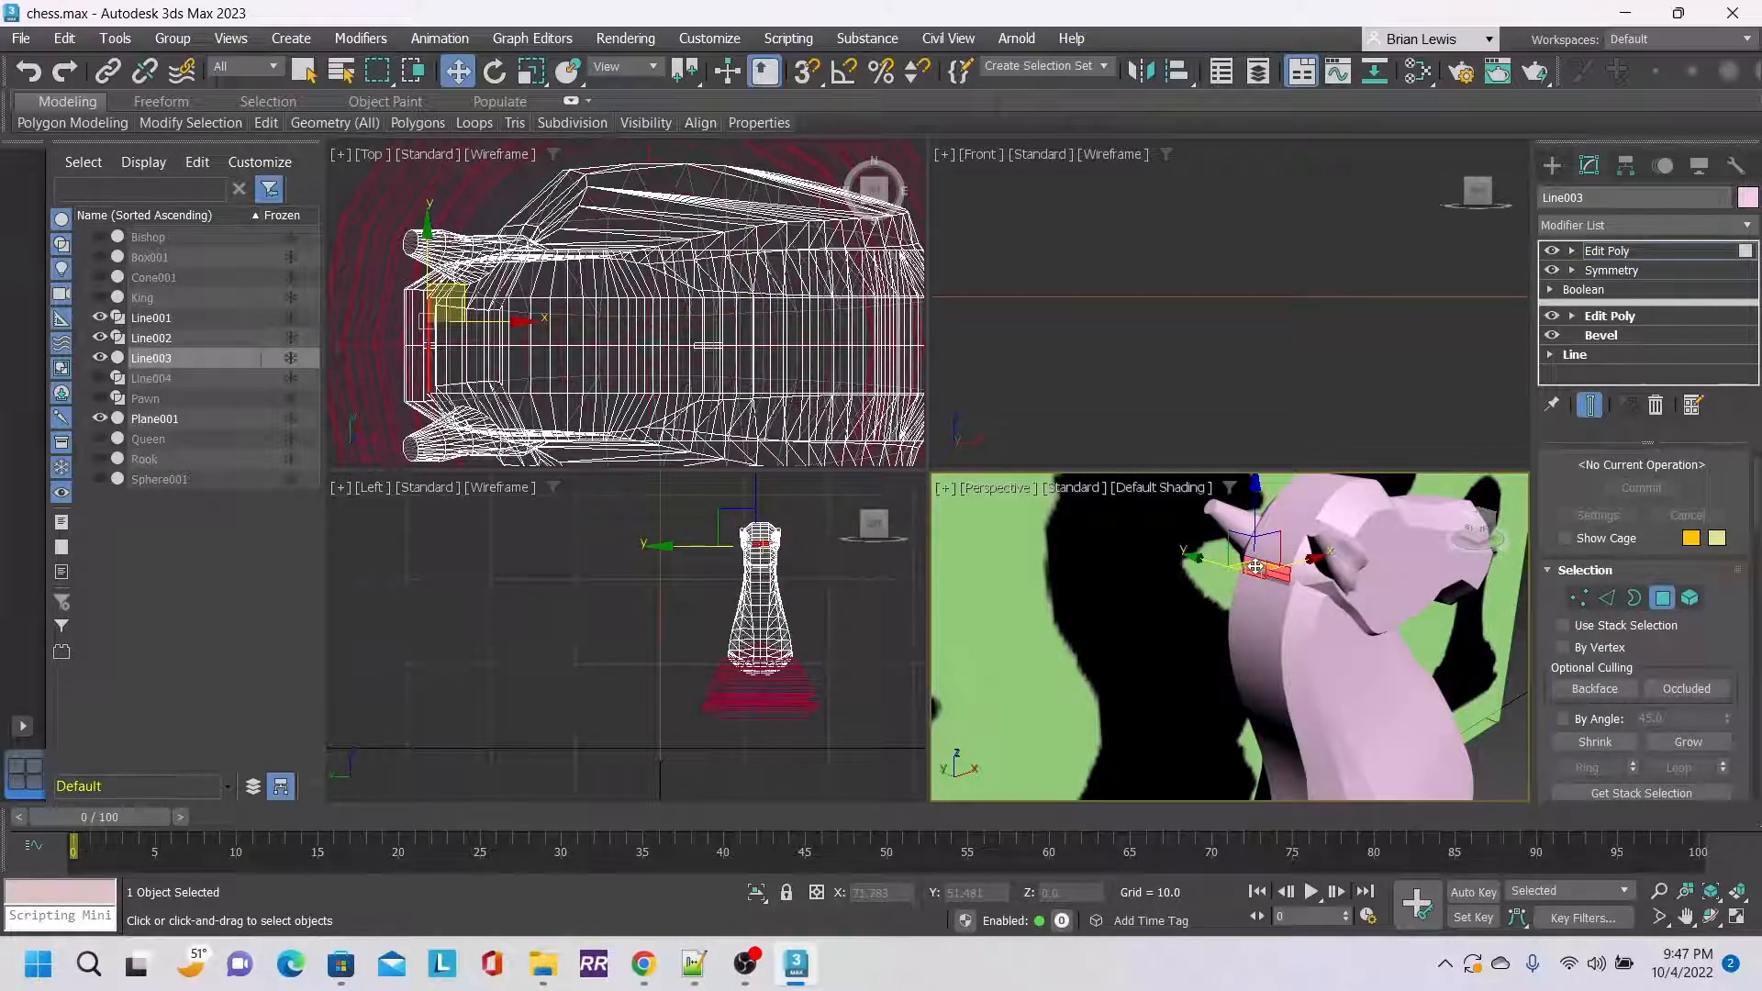
{"action": "scroll", "coordinate": [1257, 611], "scroll_direction": "up", "scroll_amount": 4}
{"action": "middle_click_drag", "start_coordinate": [1258, 617], "coordinate": [1317, 661]}
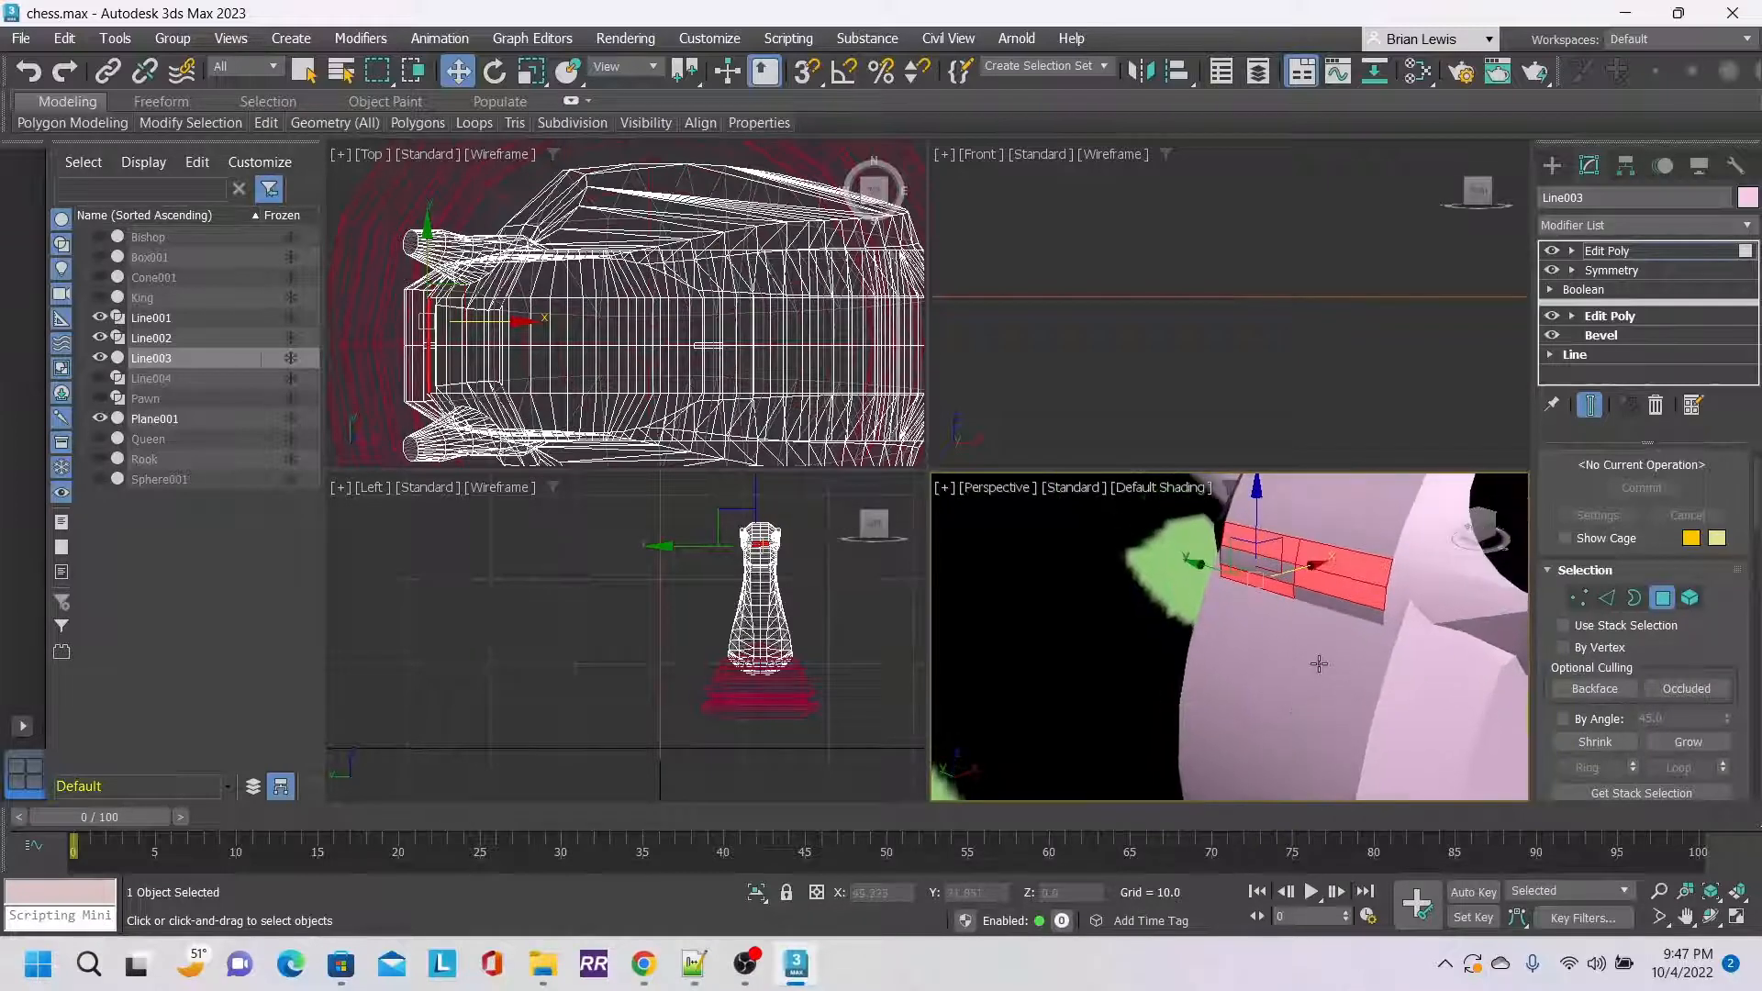
{"action": "left_click_drag", "start_coordinate": [1300, 590], "coordinate": [1390, 603]}
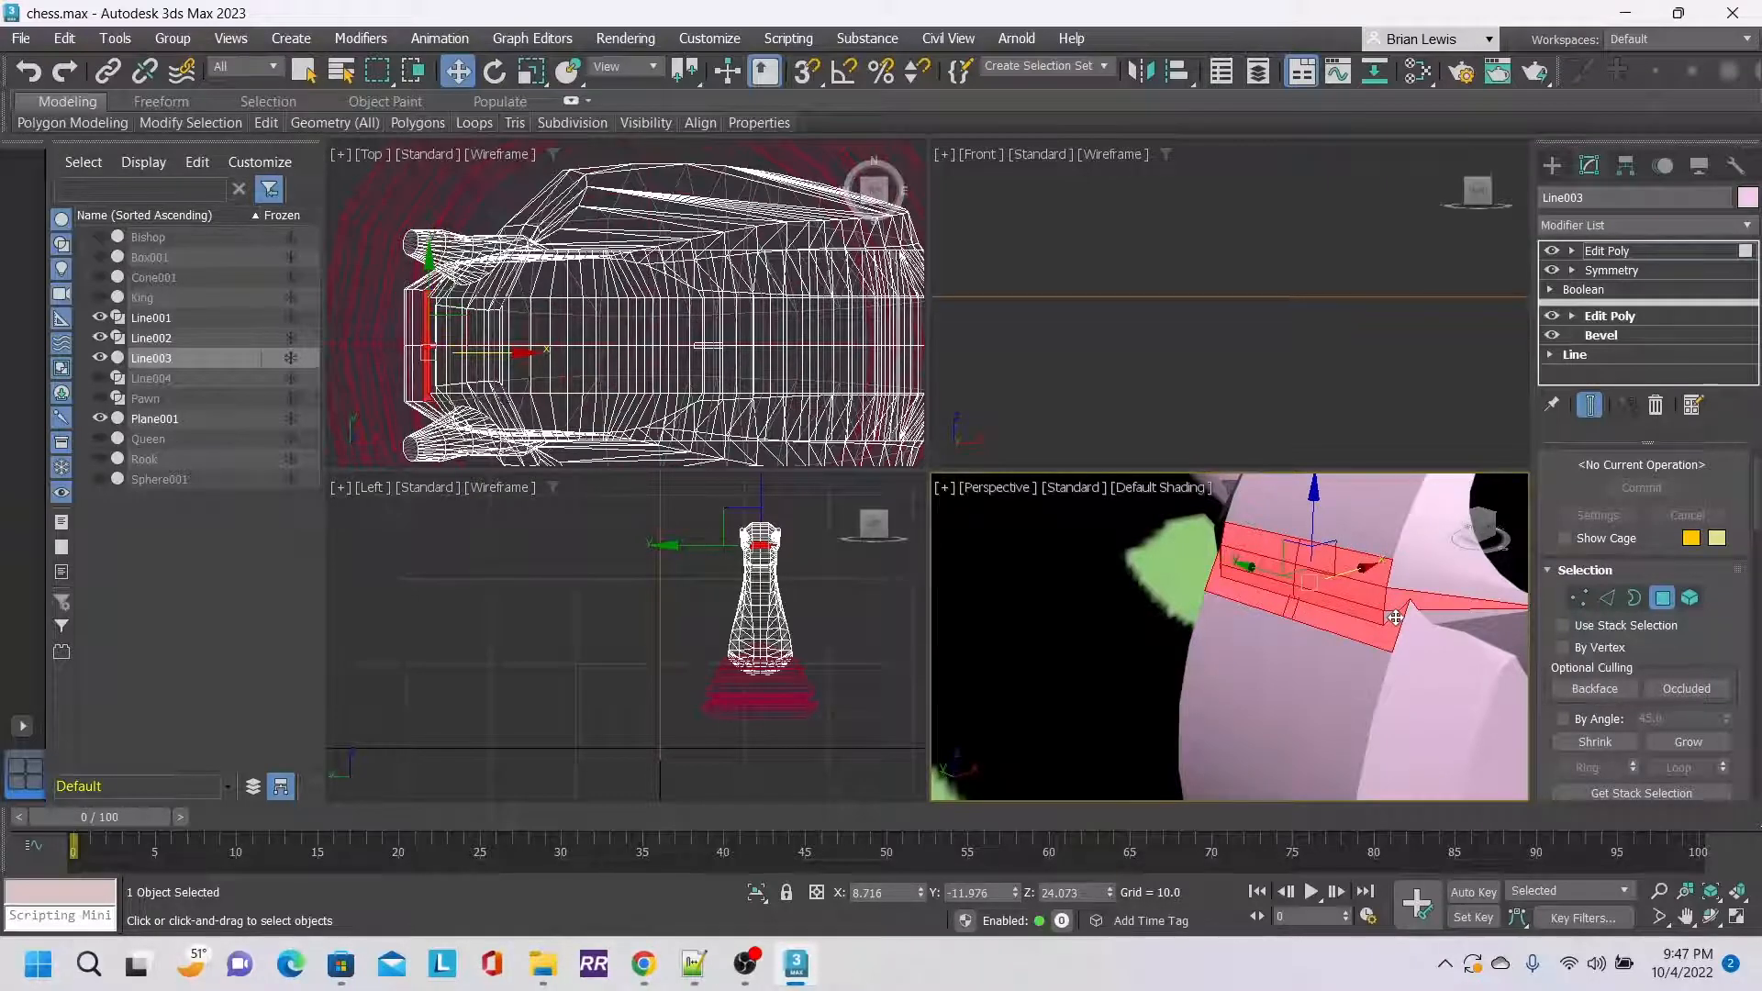
{"action": "left_click", "coordinate": [1395, 602], "text": "alt"}
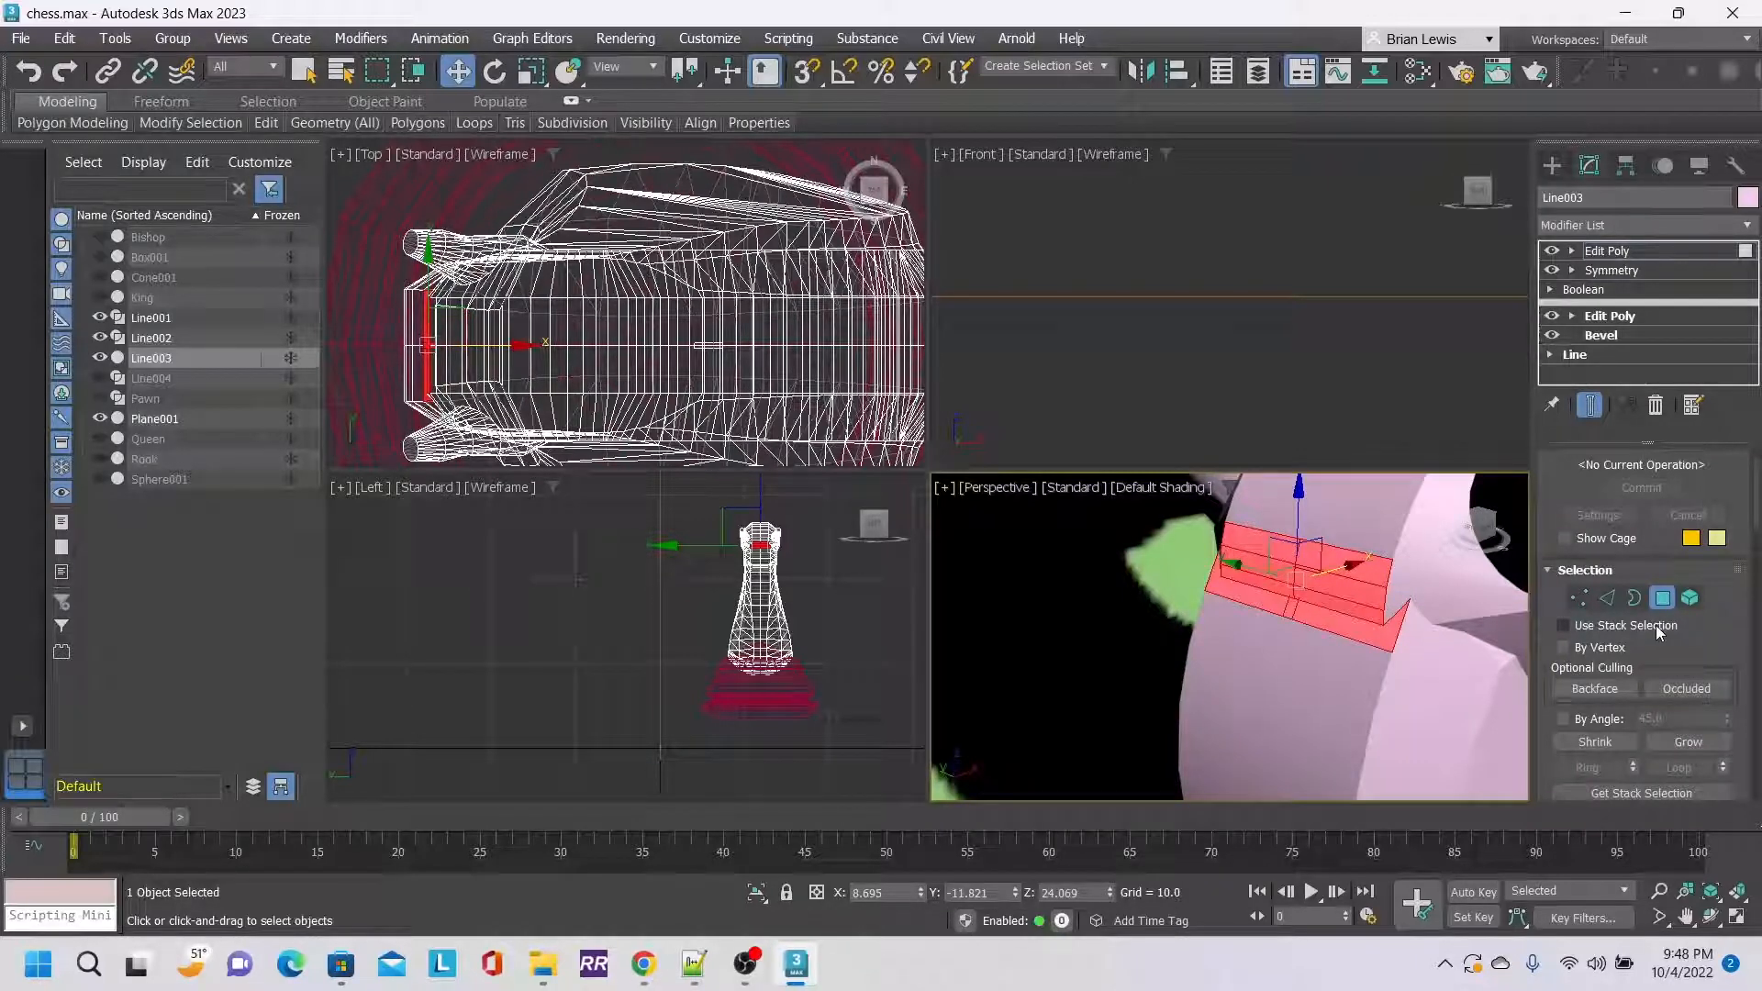
{"action": "key", "text": "Delete"}
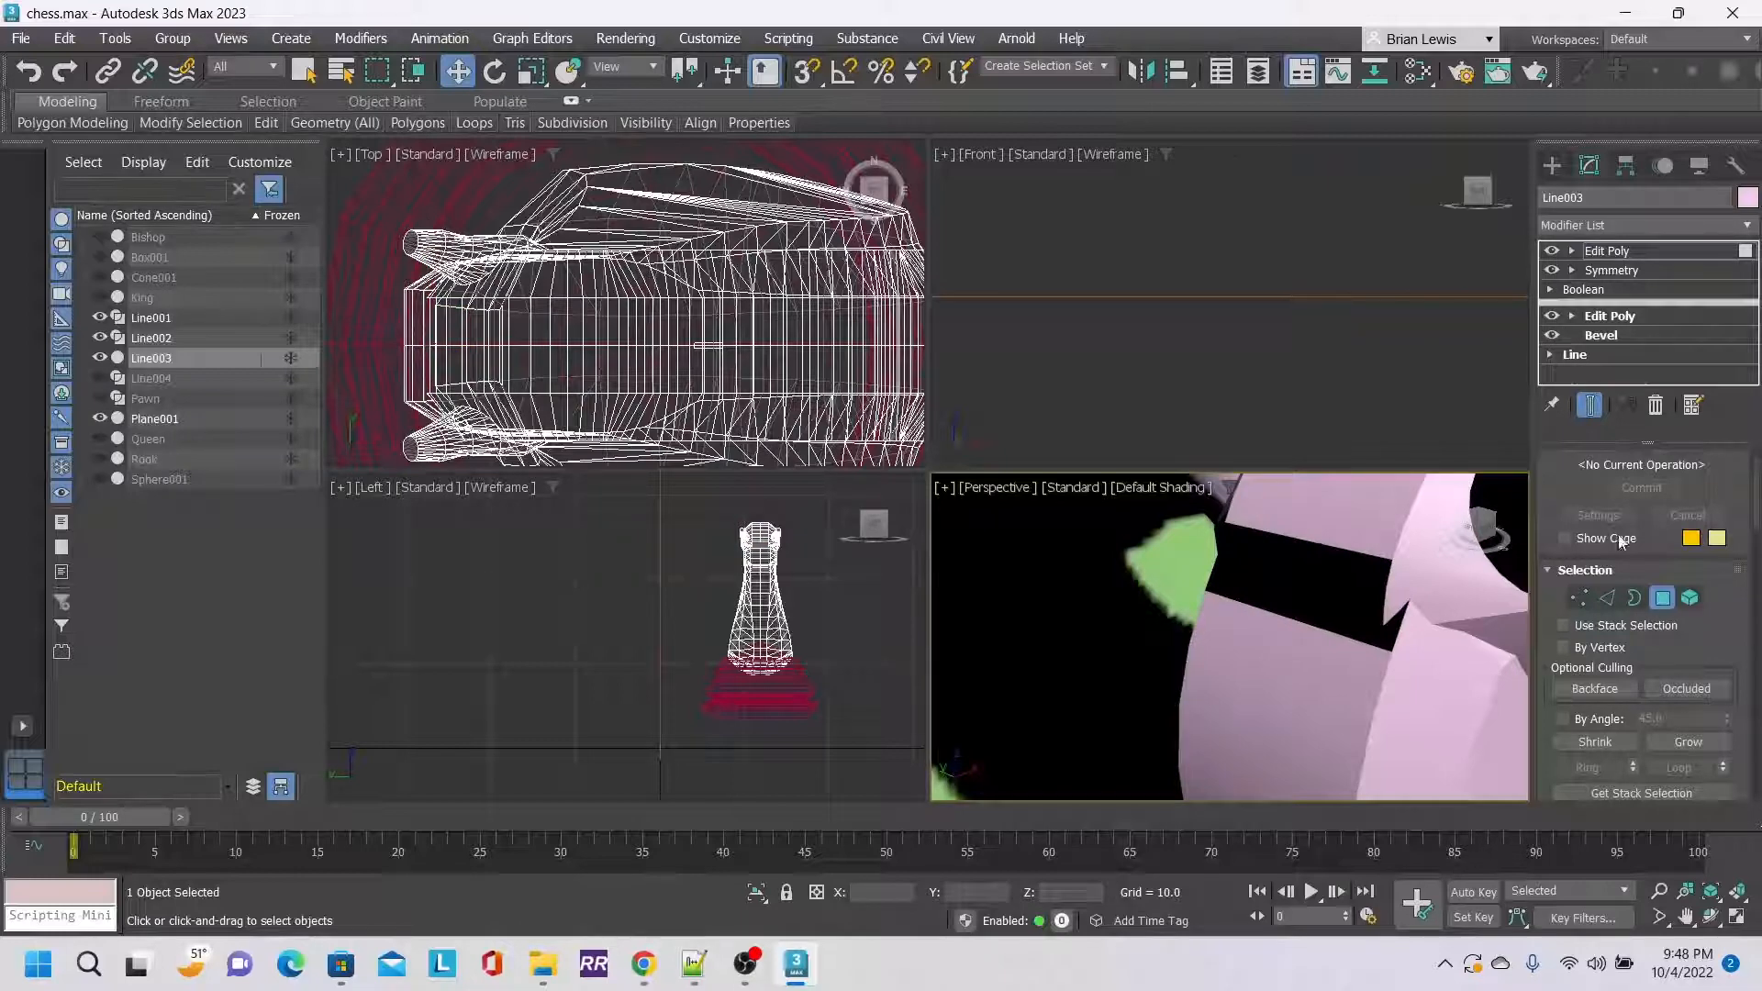
Switch to vertex editing and examine the corner vertices of the gap beside the ear.
{"action": "left_click", "coordinate": [1577, 597]}
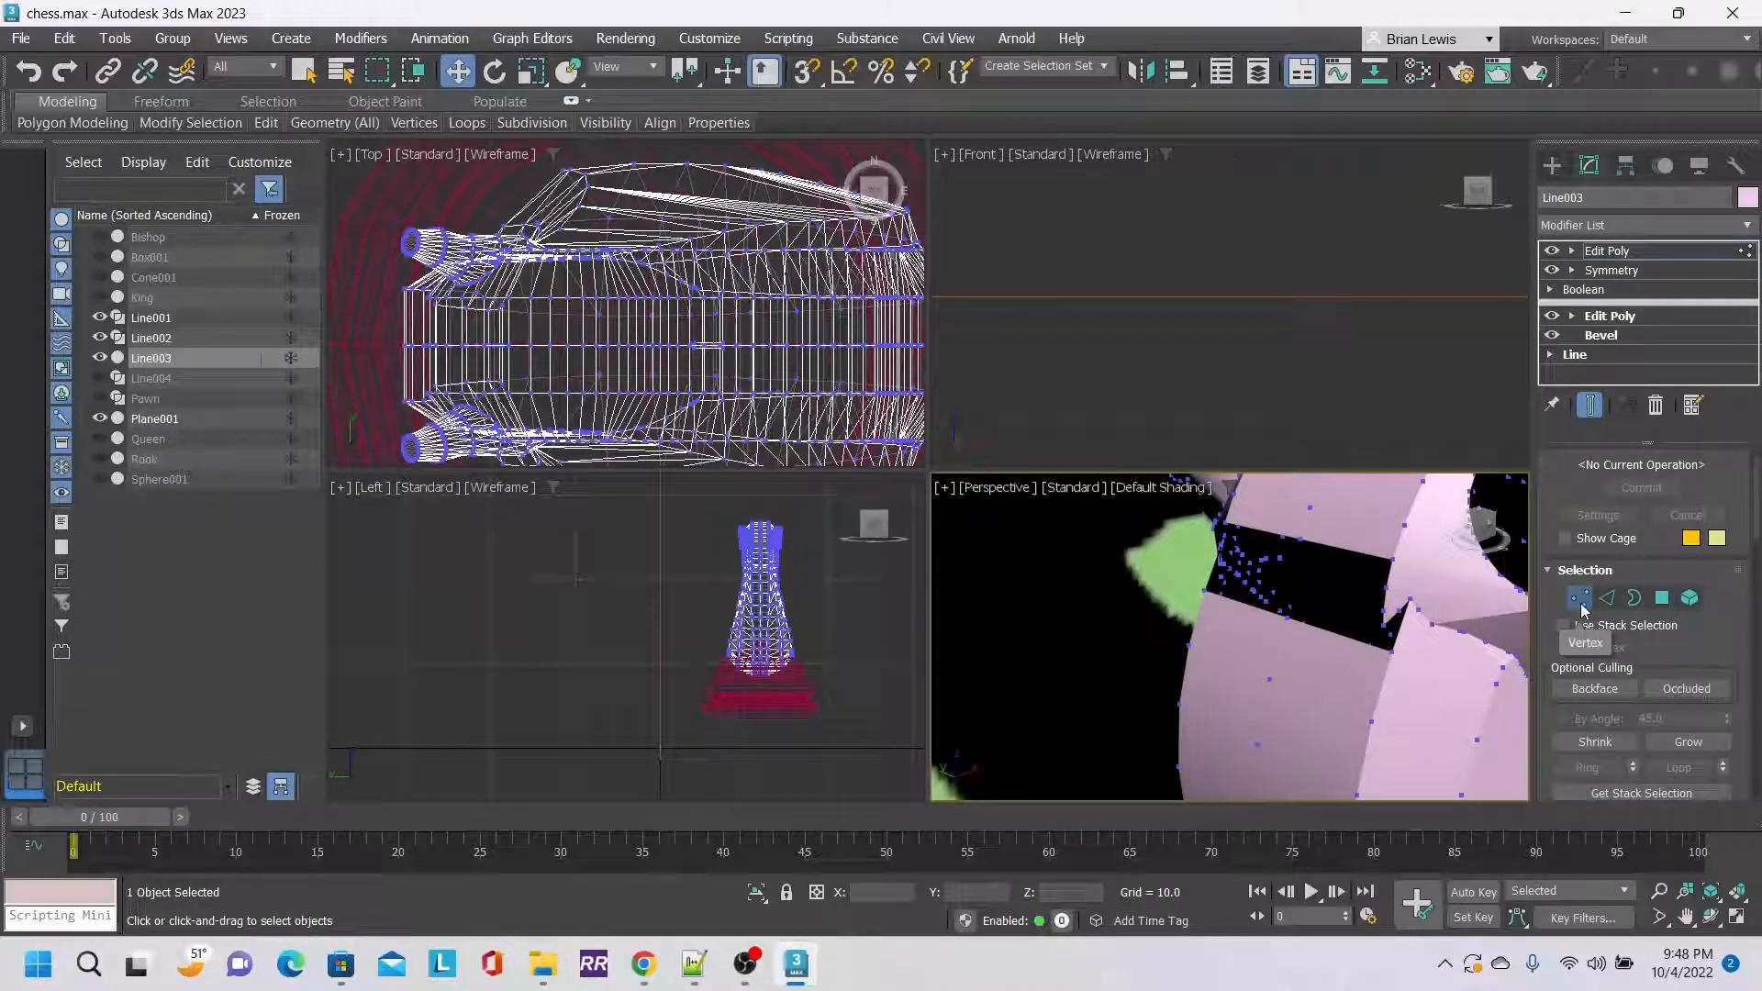
{"action": "scroll", "coordinate": [1223, 282], "scroll_direction": "down", "scroll_amount": 5}
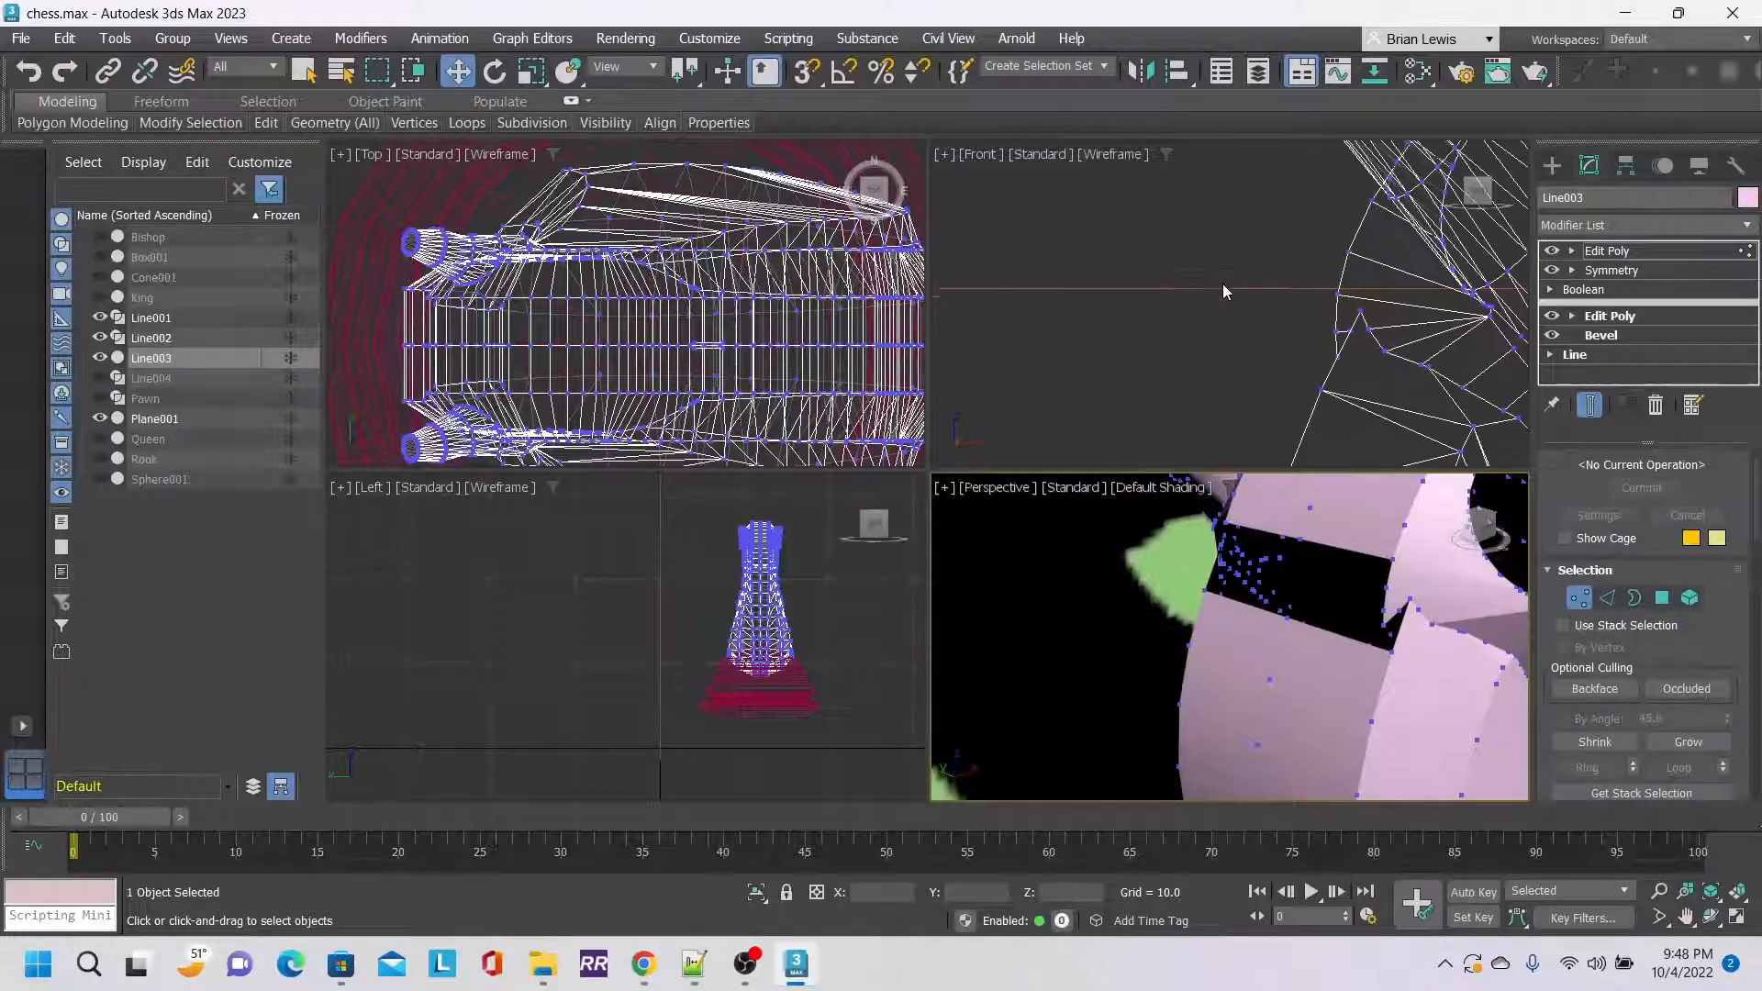
{"action": "middle_click_drag", "start_coordinate": [1231, 289], "coordinate": [1078, 265]}
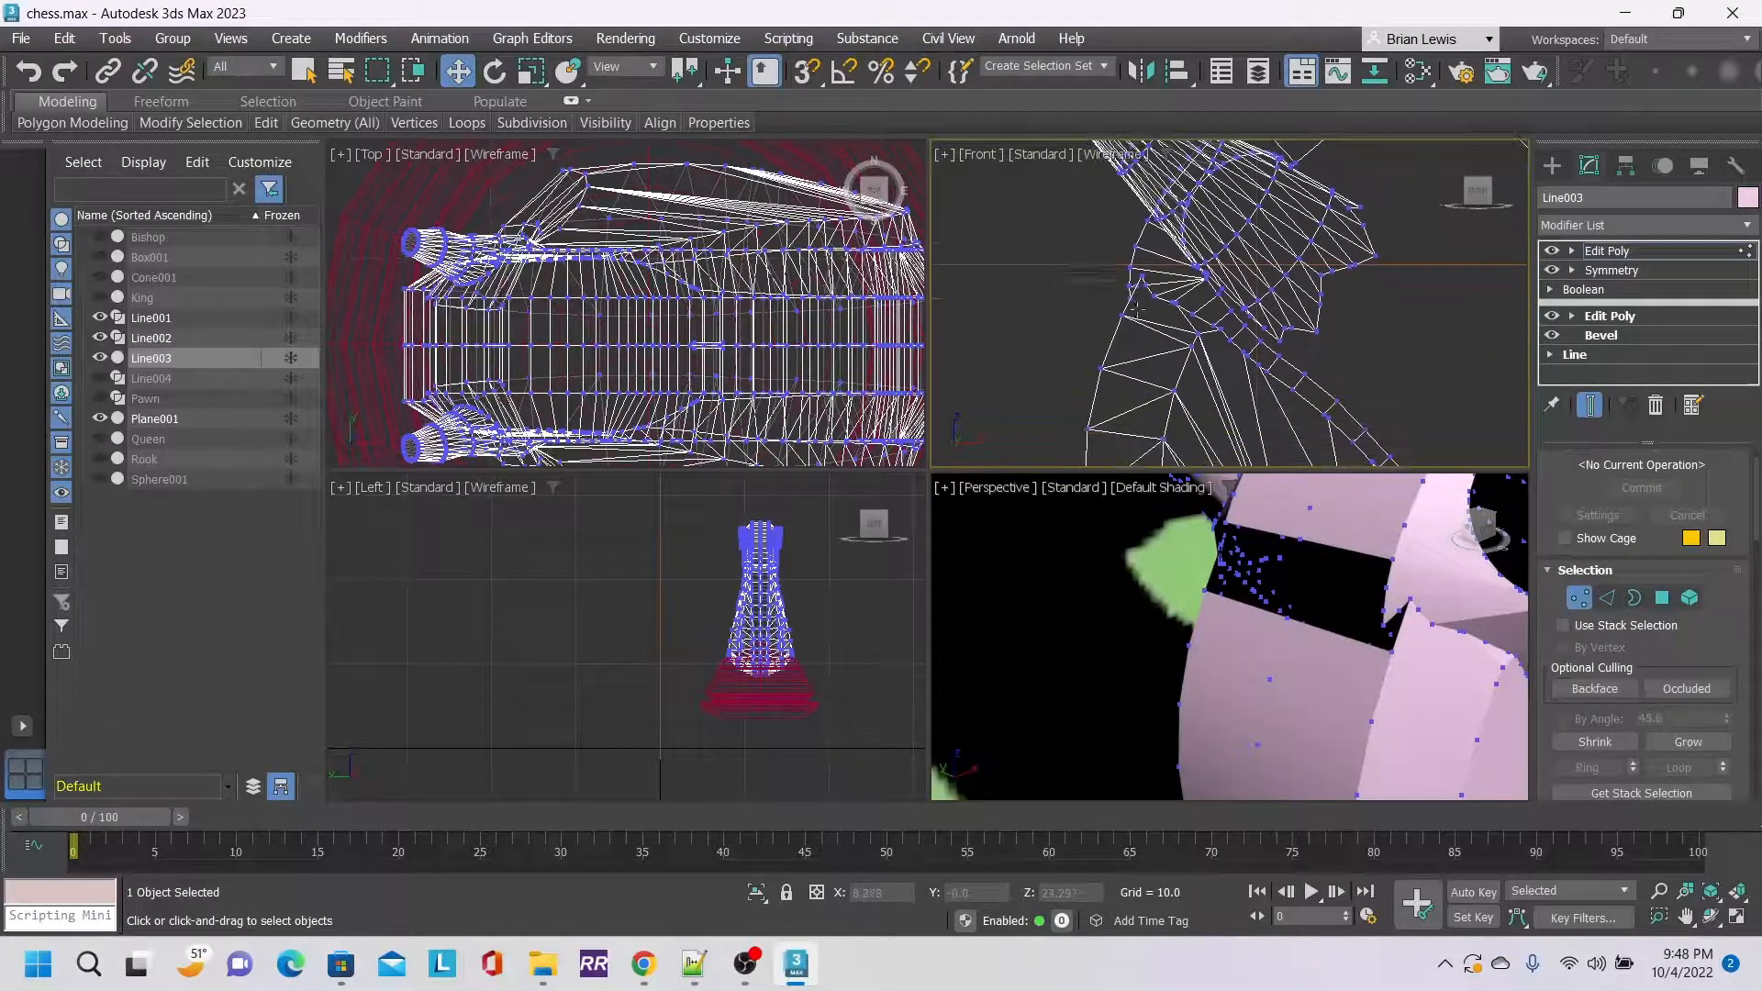
{"action": "scroll", "coordinate": [1150, 317], "scroll_direction": "up", "scroll_amount": 4}
{"action": "left_click", "coordinate": [1382, 628]}
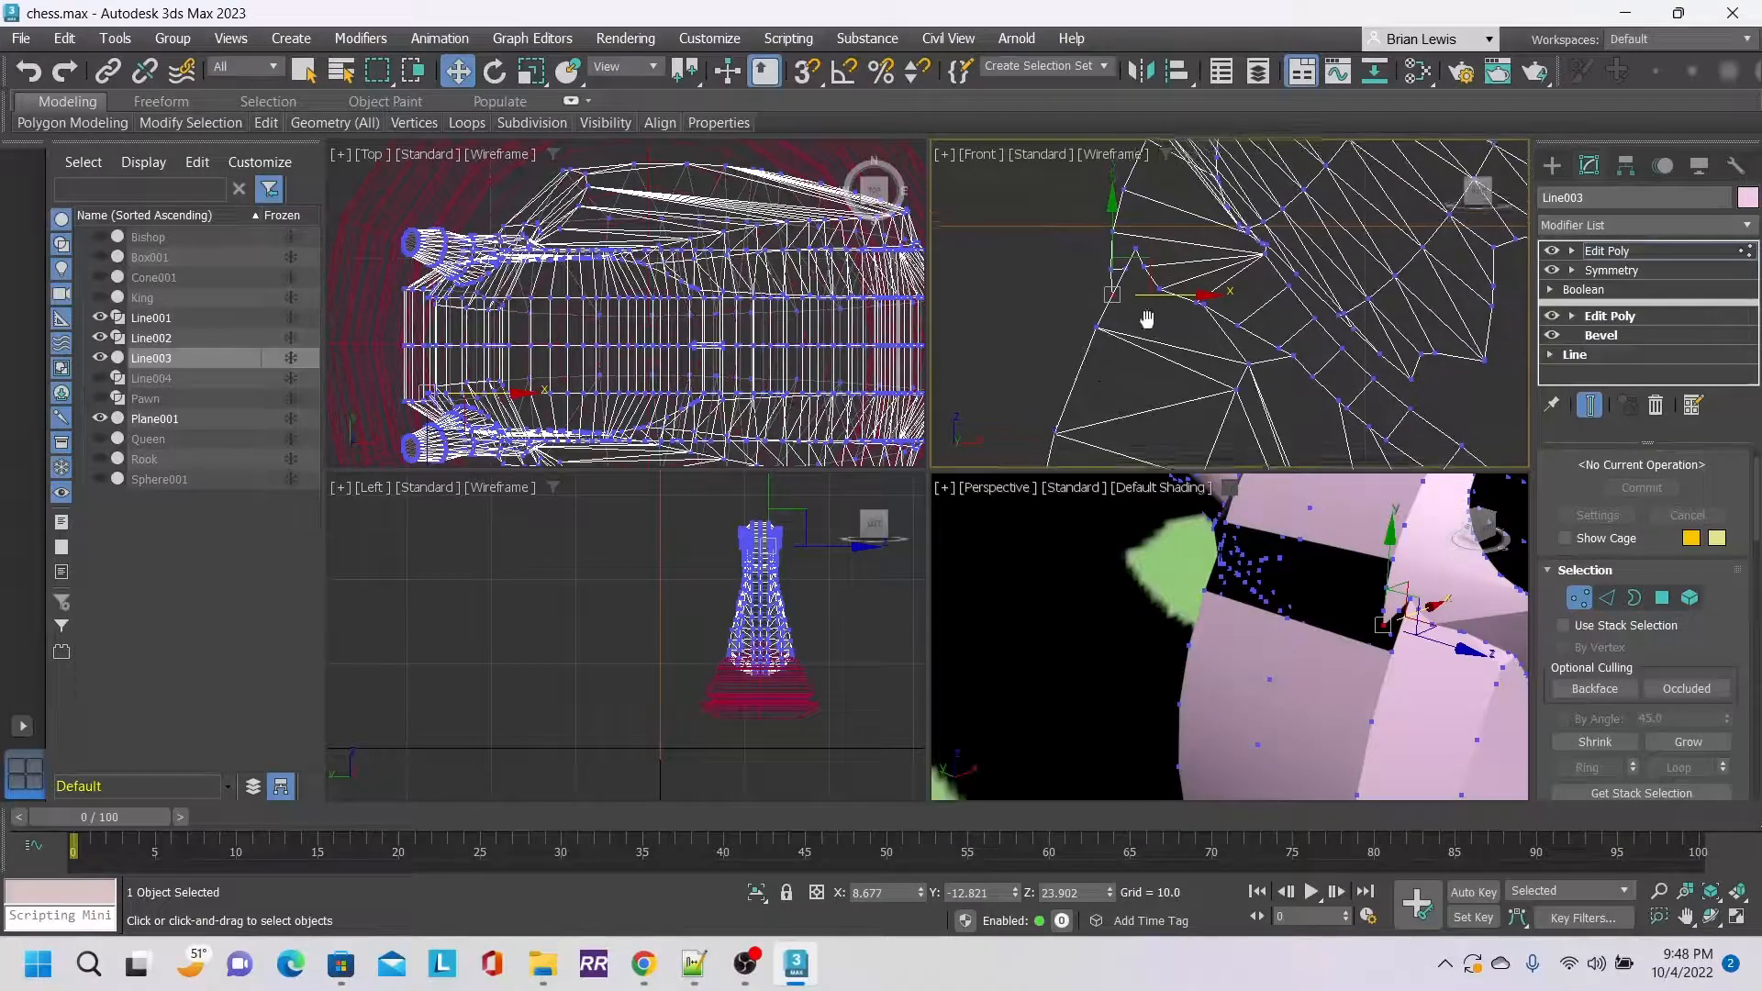
{"action": "scroll", "coordinate": [1147, 307], "scroll_direction": "up", "scroll_amount": 2}
{"action": "scroll", "coordinate": [1142, 320], "scroll_direction": "up", "scroll_amount": 1}
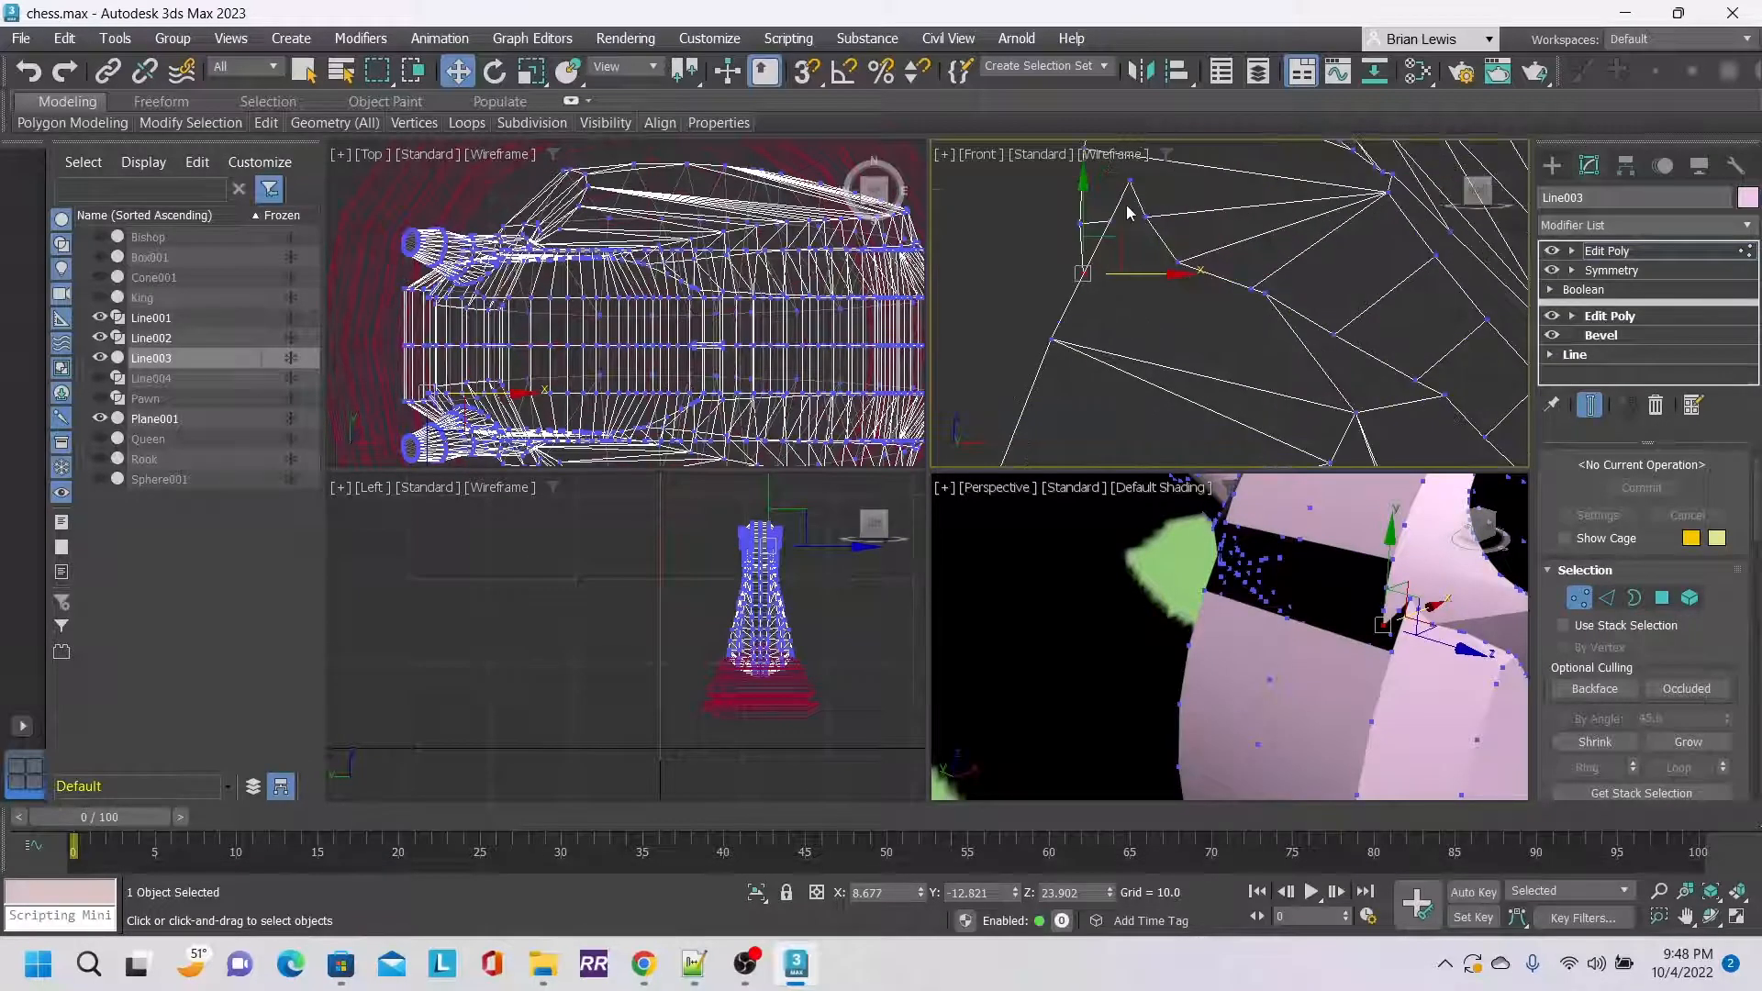
{"action": "left_click_drag", "start_coordinate": [1131, 186], "coordinate": [1130, 182]}
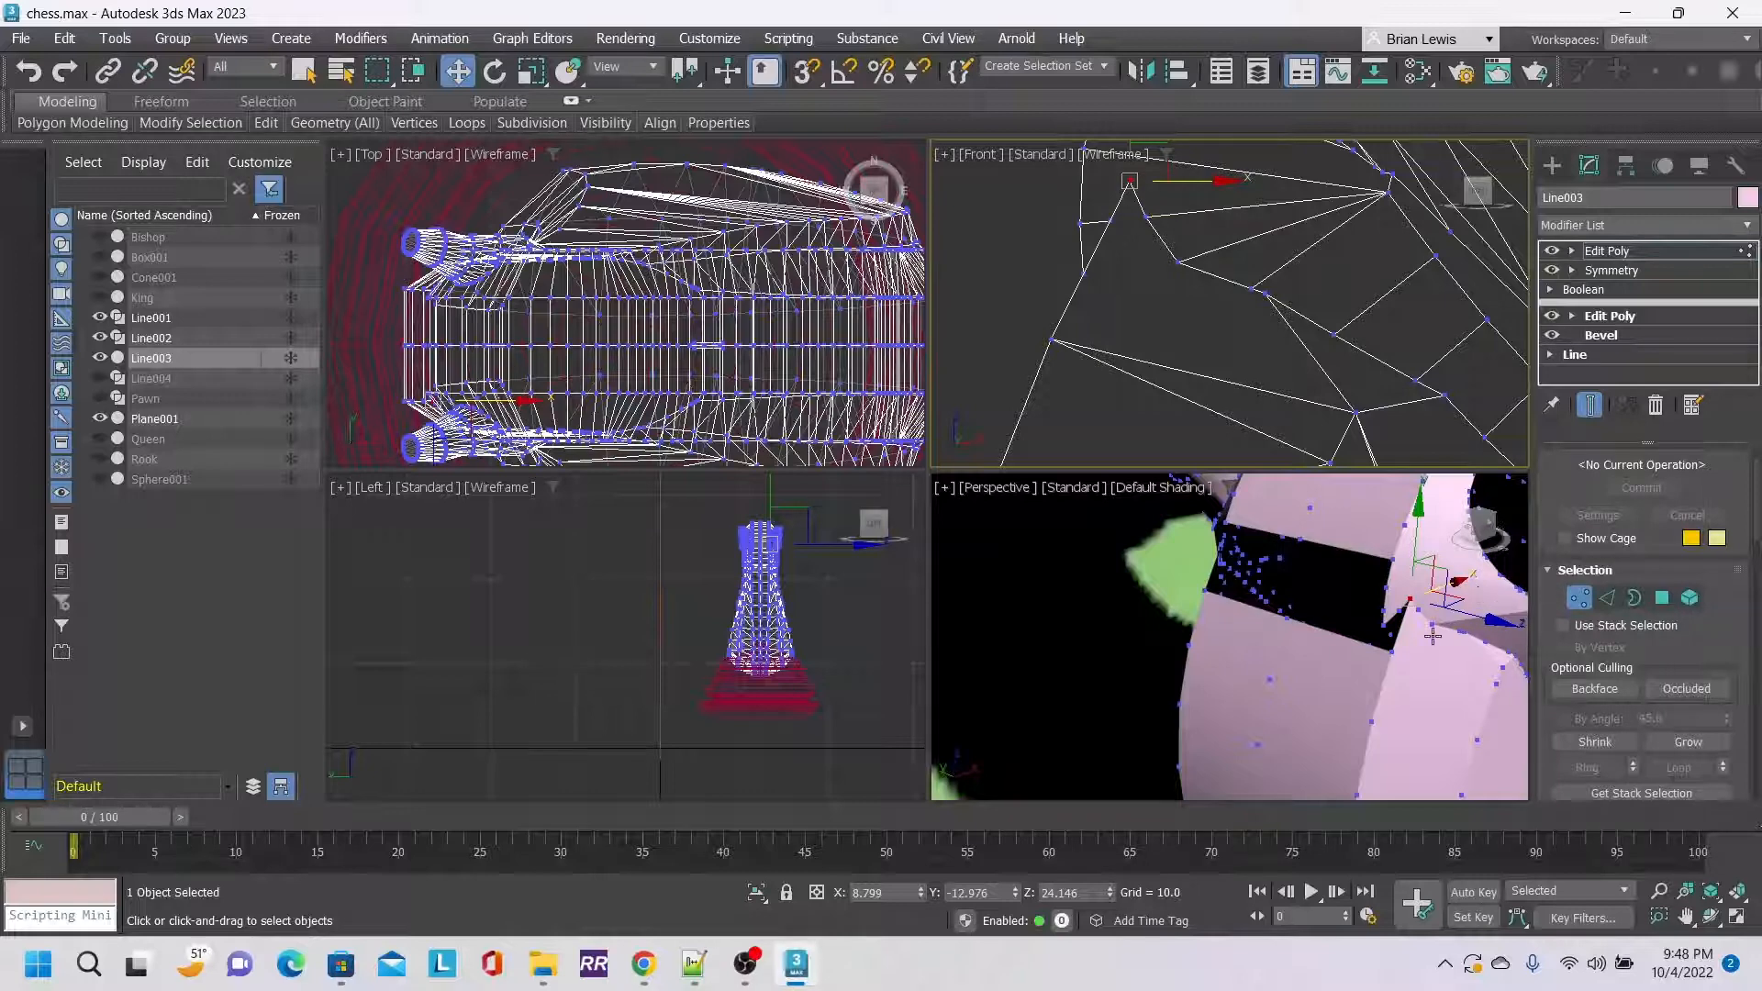
Check the small polygon inside the notch at the gap's corner beside the ear.
{"action": "scroll", "coordinate": [1432, 635], "scroll_direction": "up", "scroll_amount": 2}
{"action": "left_click_drag", "start_coordinate": [1475, 544], "coordinate": [1428, 534]}
{"action": "middle_click_drag", "start_coordinate": [1157, 581], "coordinate": [1280, 688]}
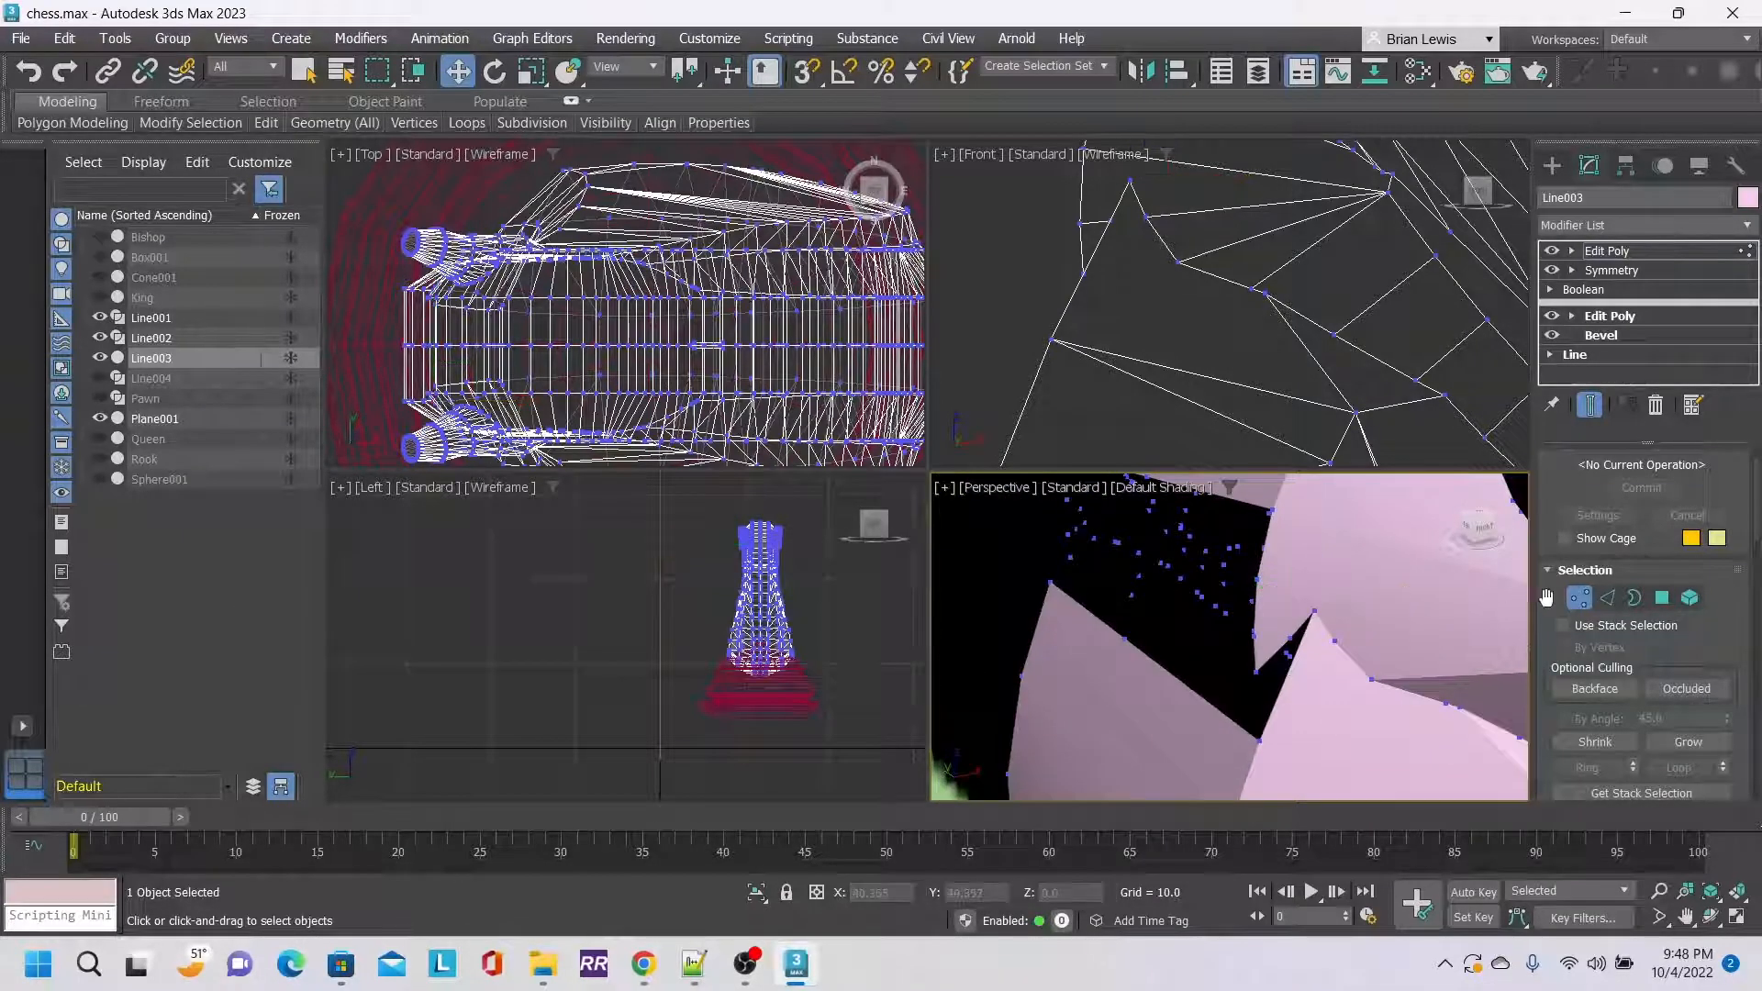
{"action": "left_click", "coordinate": [1662, 598]}
{"action": "left_click", "coordinate": [1281, 677]}
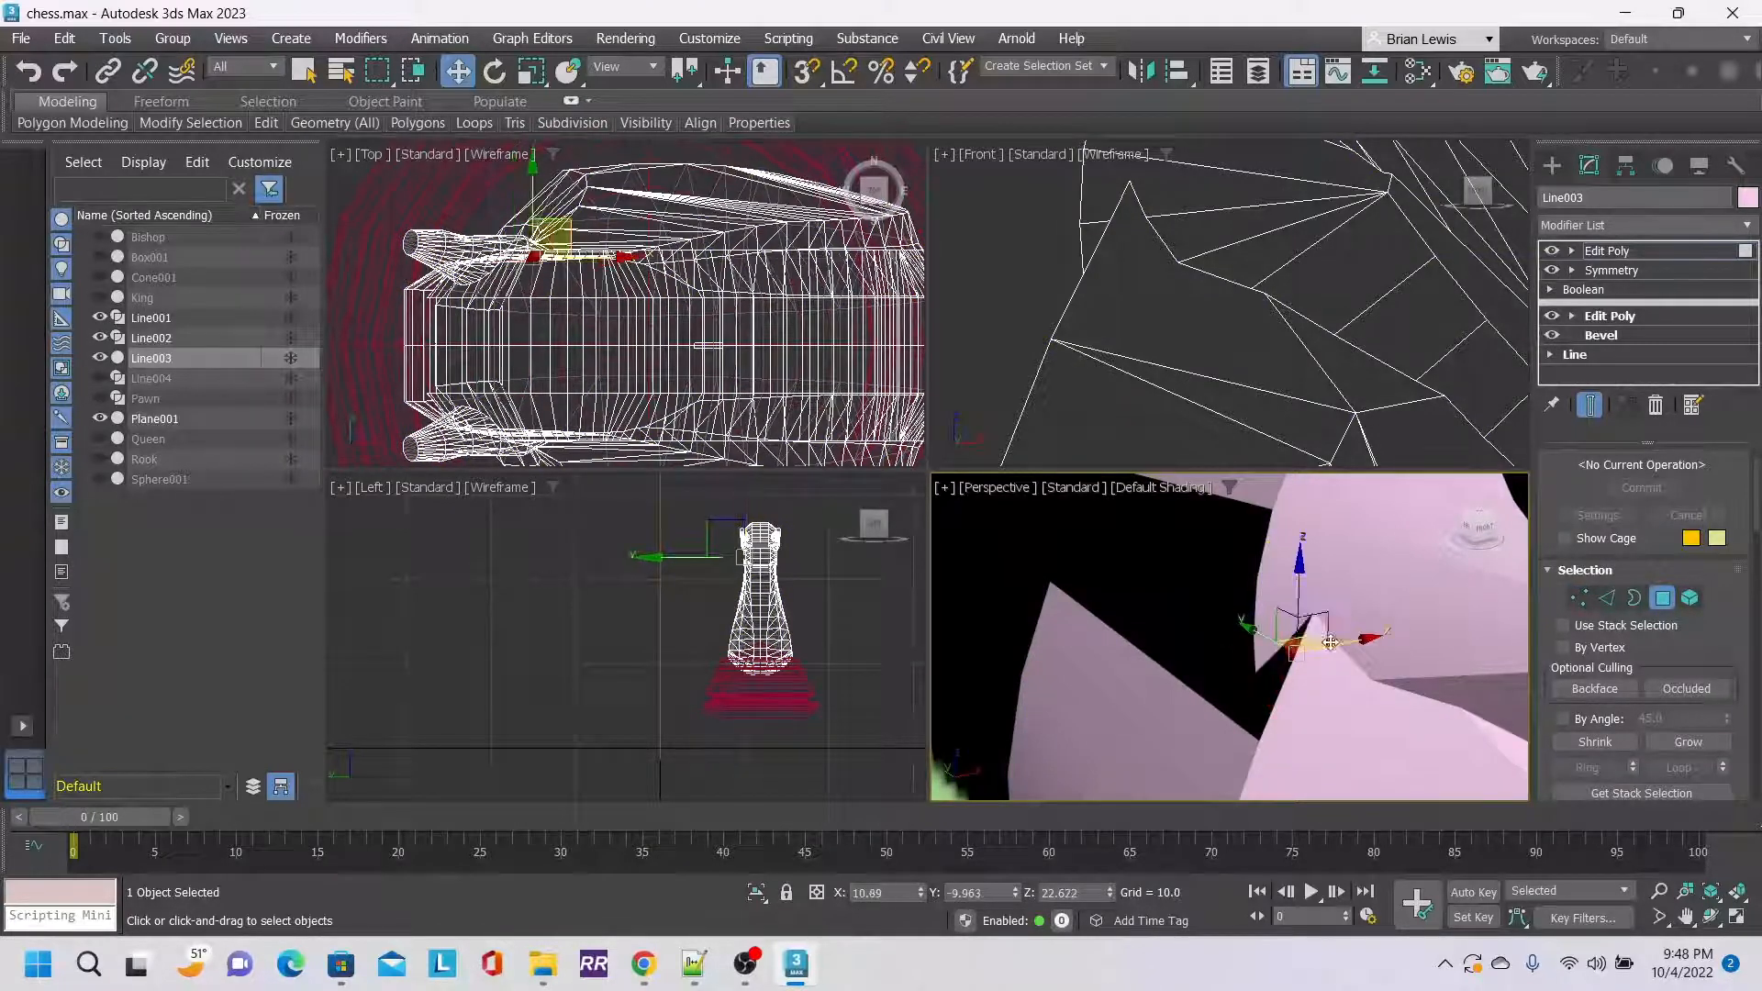
In vertex editing, select the five vertices along the notch edge at the gap's corner beside the ear and collapse them into one.
{"action": "left_click", "coordinate": [1579, 598]}
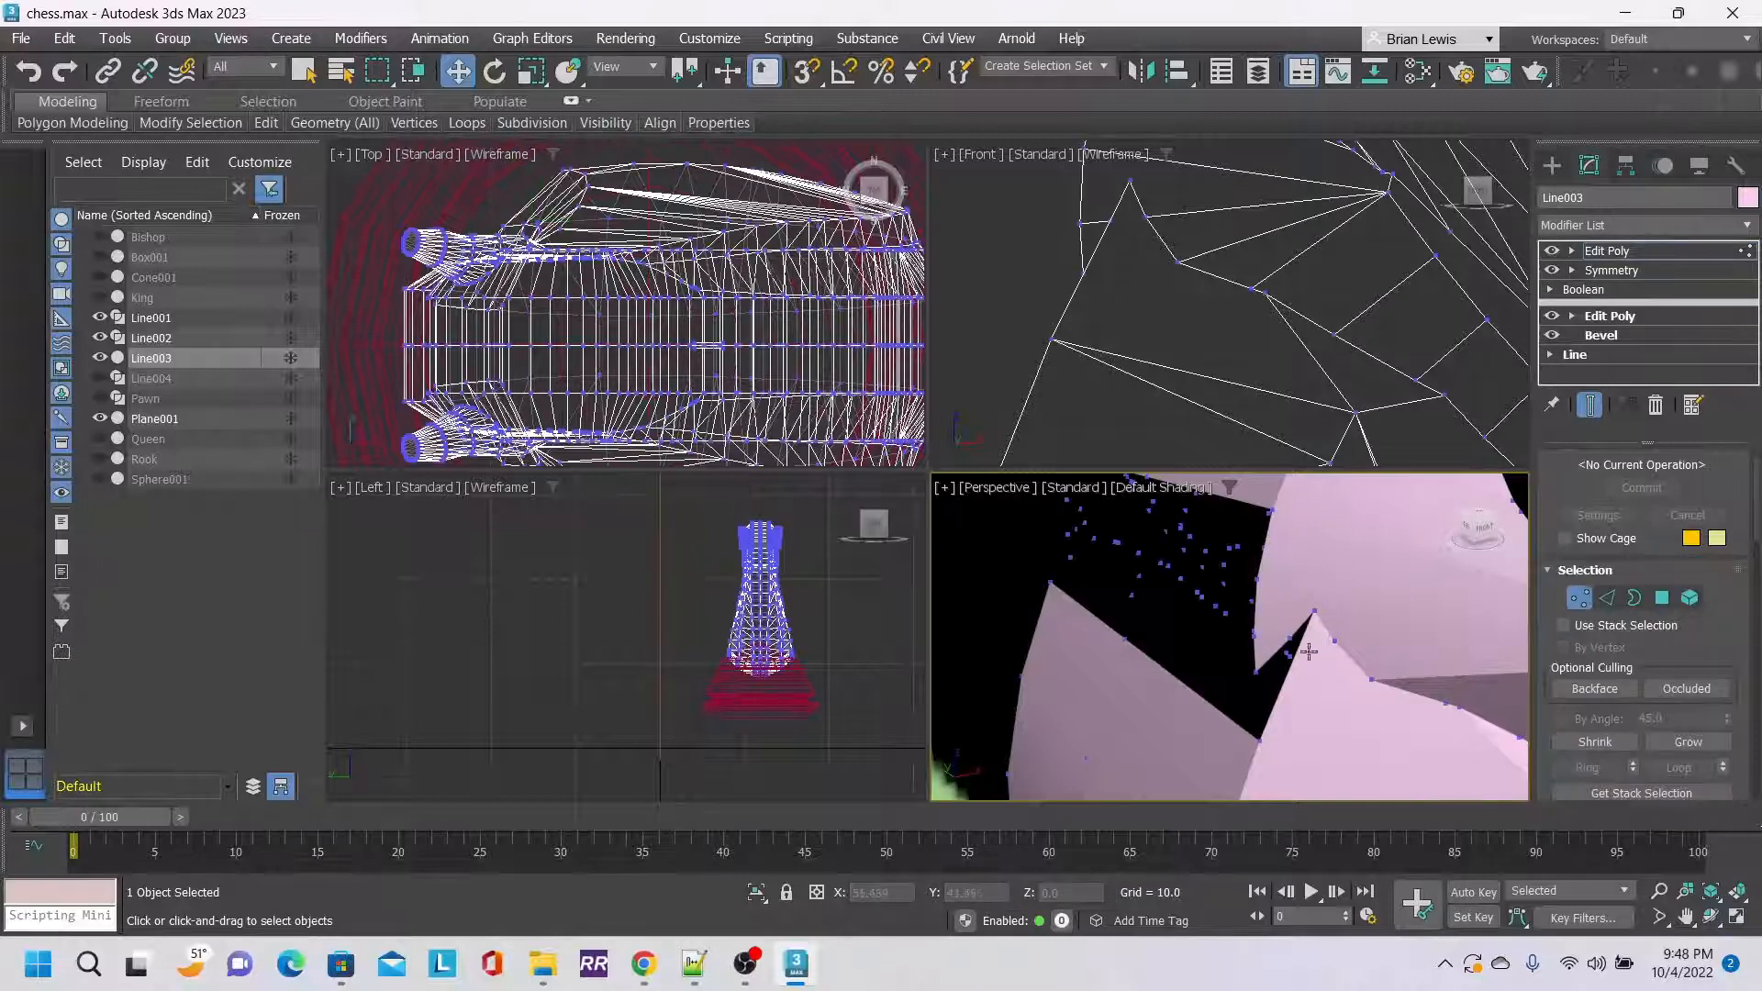
{"action": "scroll", "coordinate": [1259, 655], "scroll_direction": "up", "scroll_amount": 2}
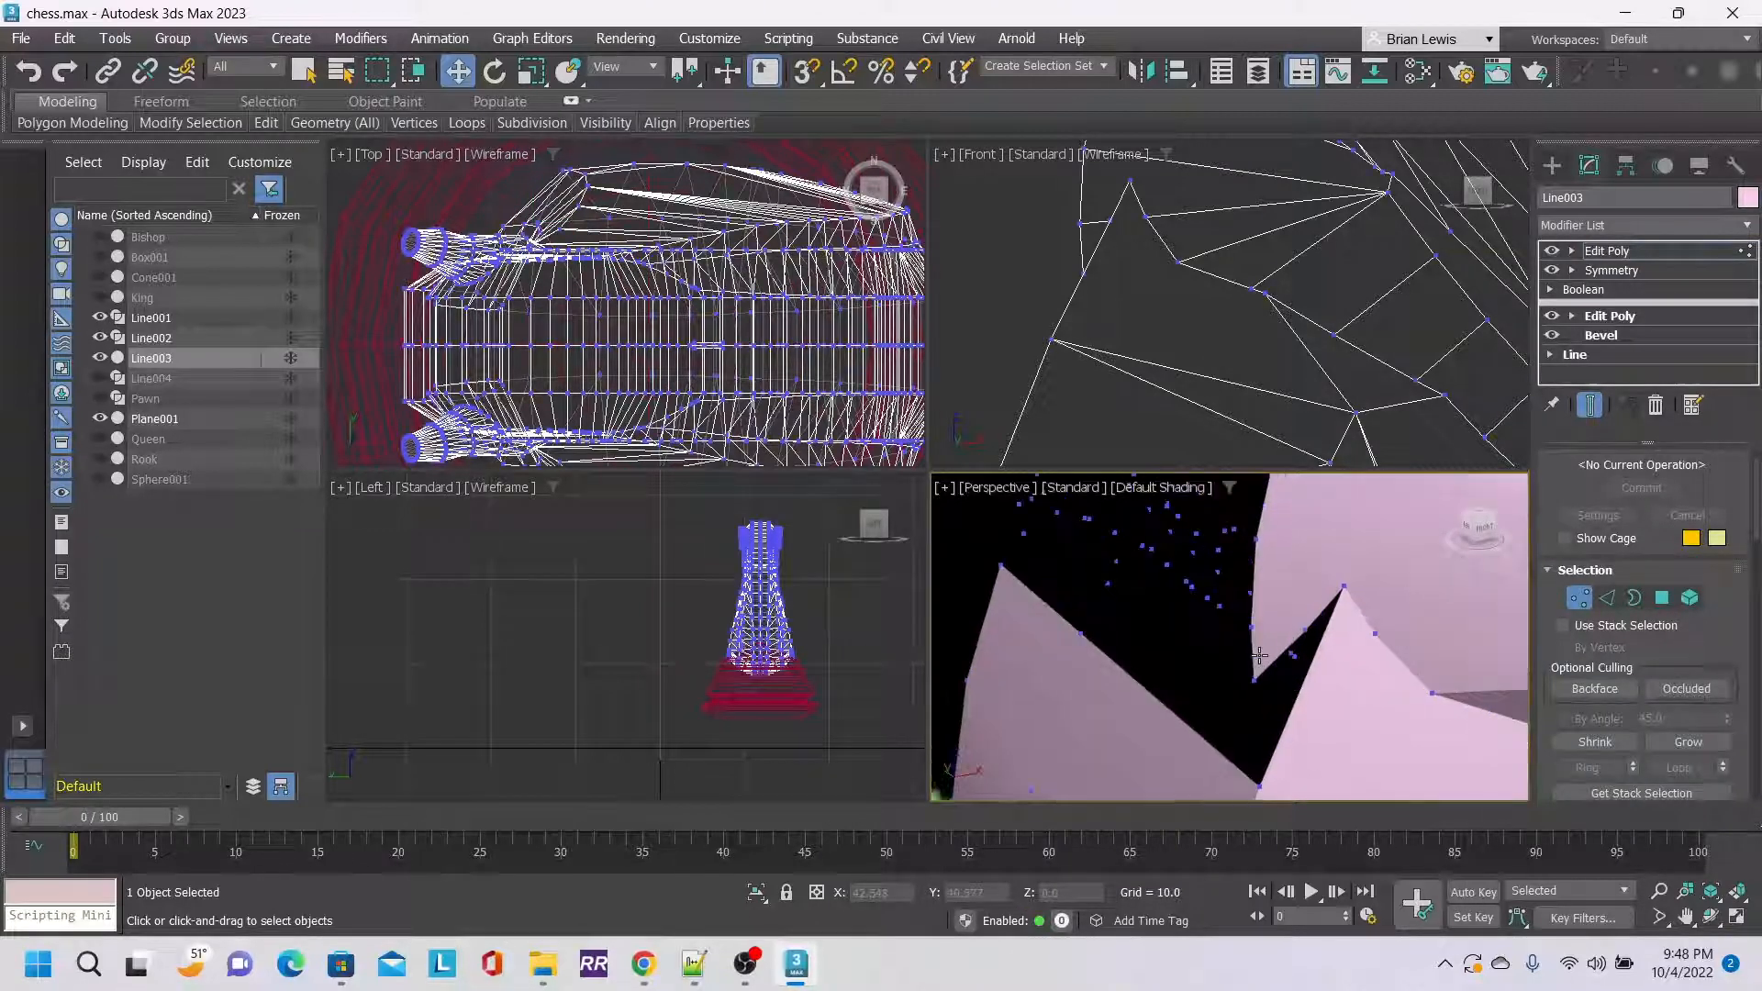
{"action": "left_click", "coordinate": [1256, 679]}
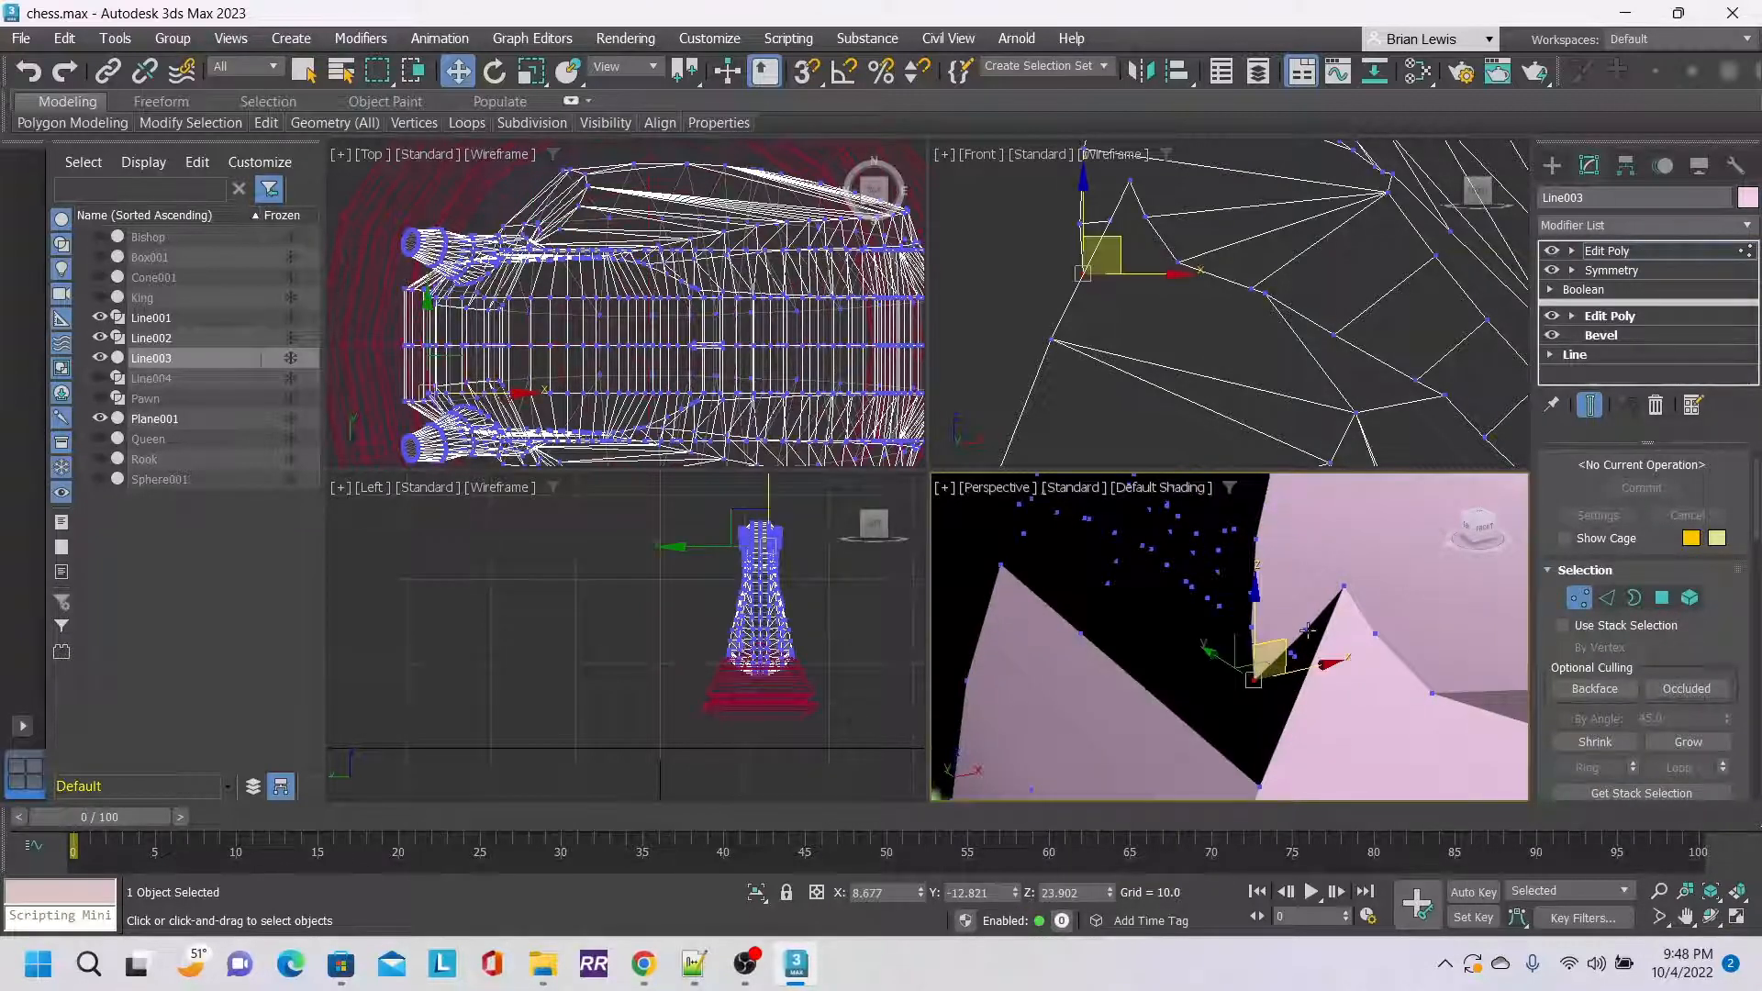
{"action": "left_click", "coordinate": [1306, 629], "text": "ctrl"}
{"action": "left_click", "coordinate": [1251, 627], "text": "ctrl"}
{"action": "left_click", "coordinate": [1249, 594], "text": "ctrl"}
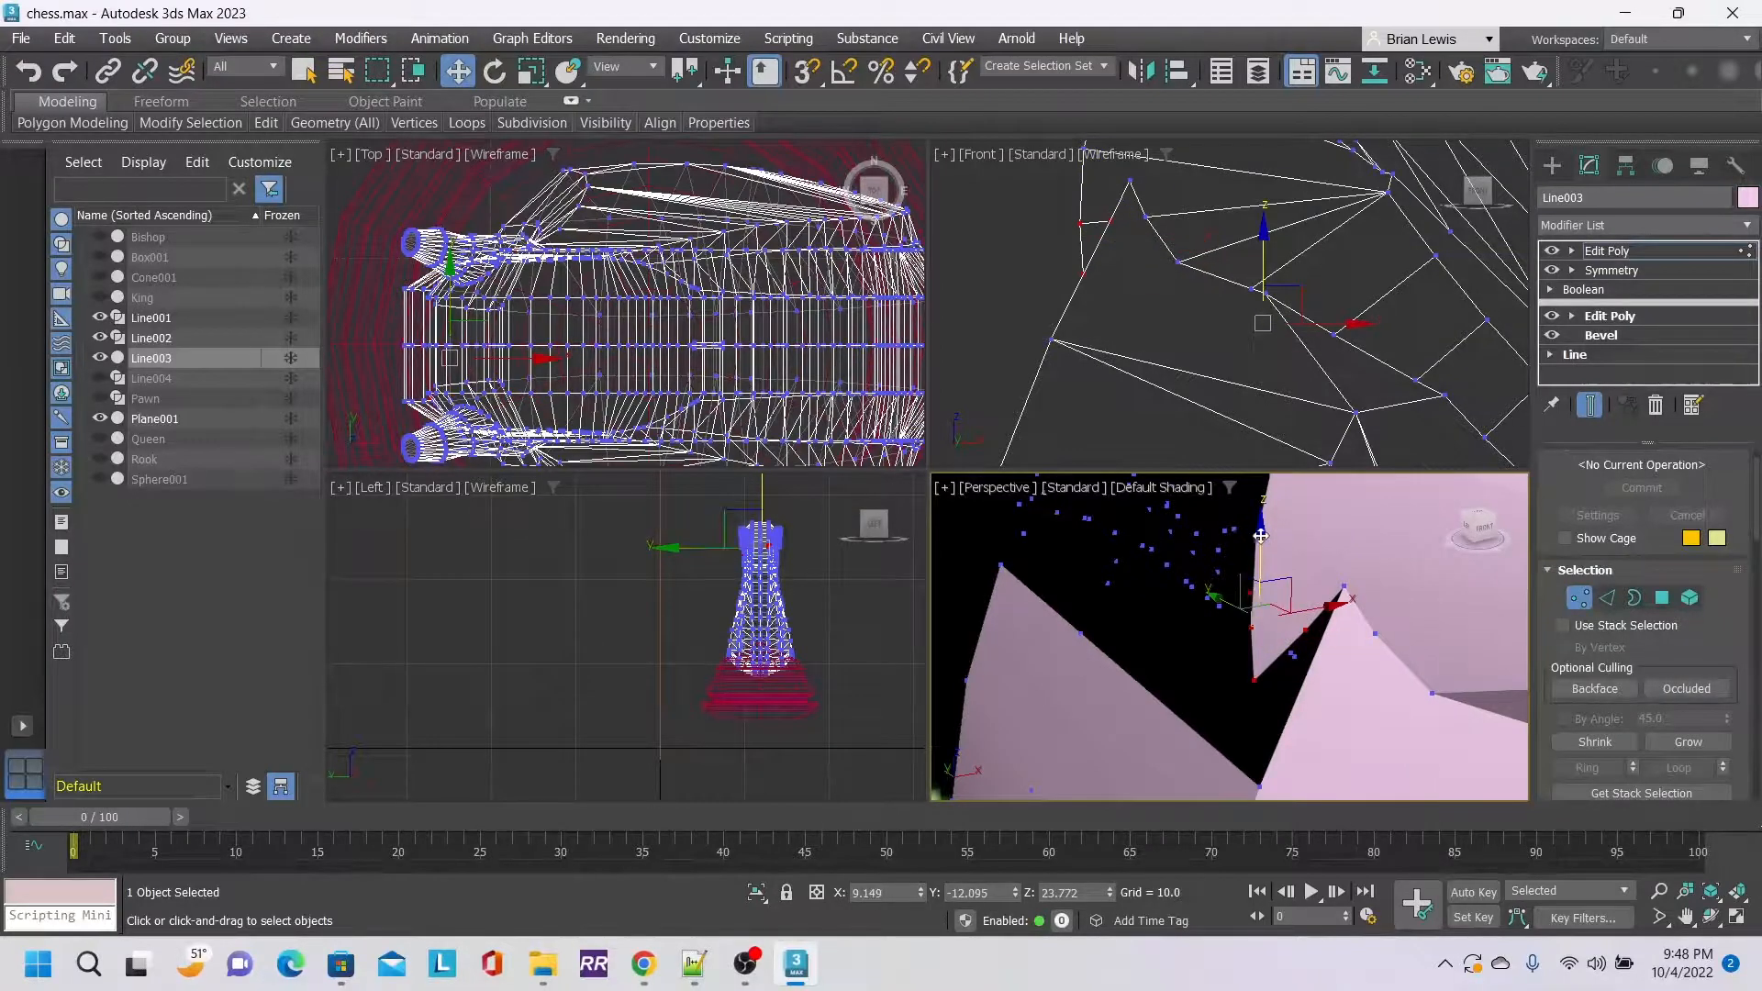
{"action": "left_click", "coordinate": [1260, 536], "text": "ctrl"}
{"action": "middle_click_drag", "start_coordinate": [1347, 536], "coordinate": [1216, 625]}
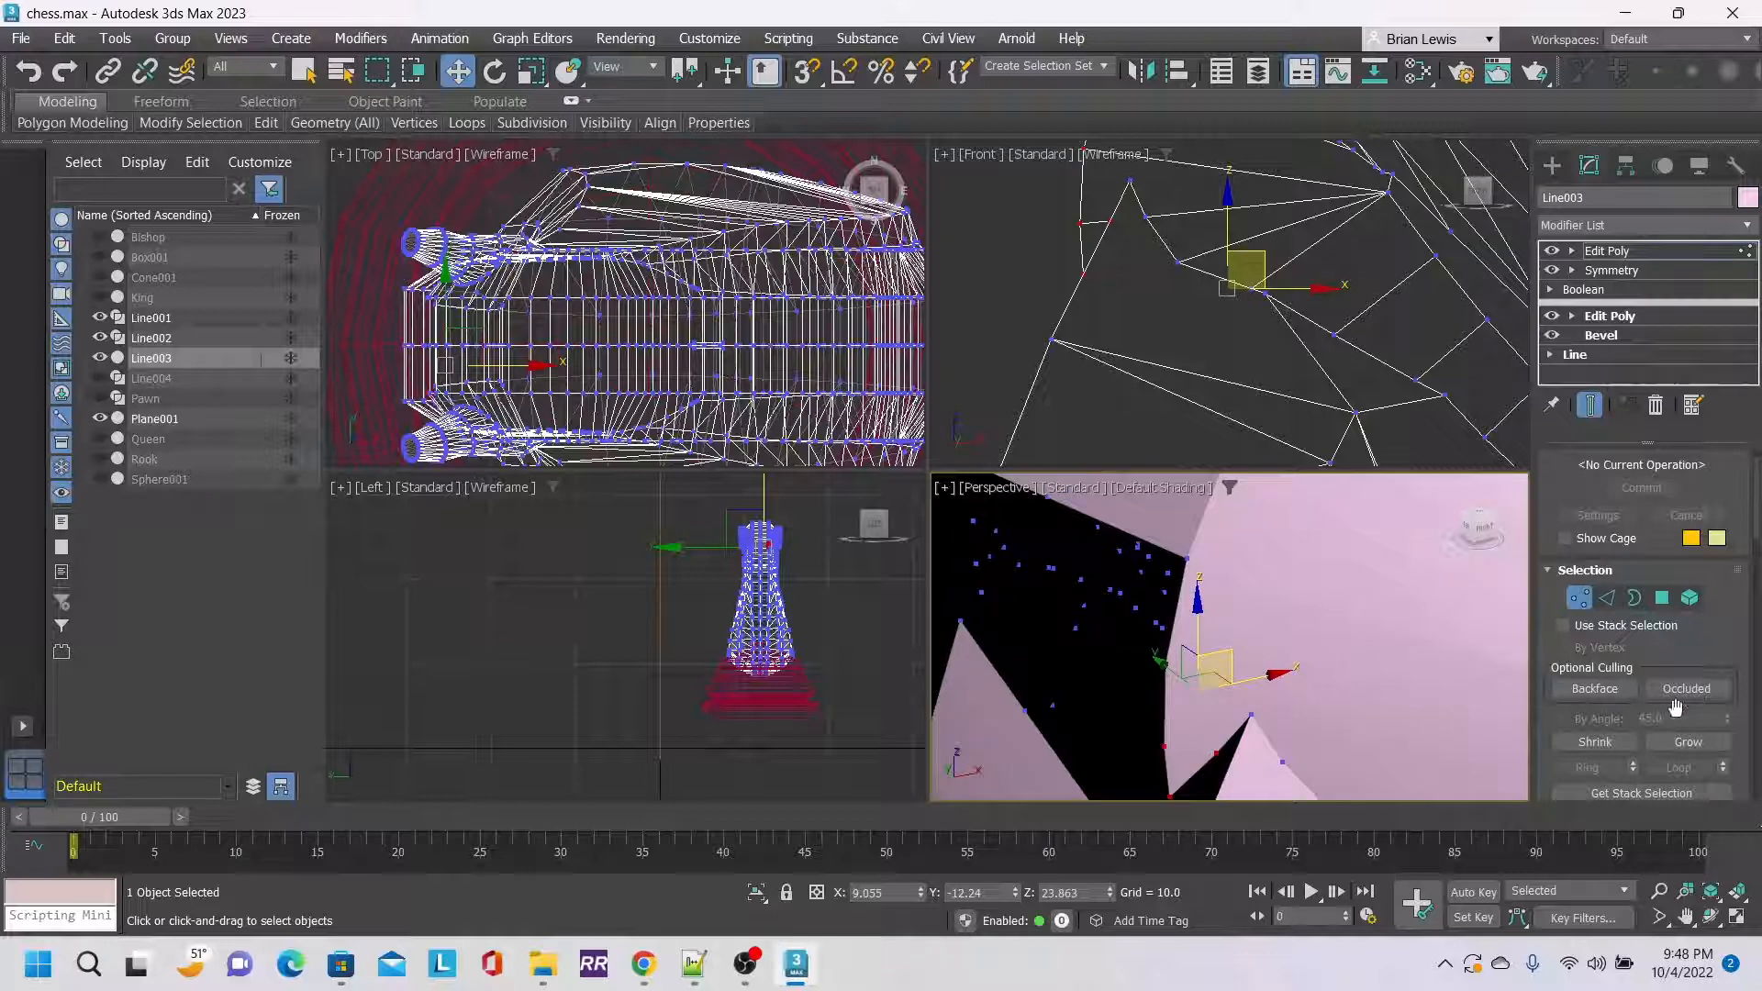
{"action": "scroll", "coordinate": [1709, 695], "scroll_direction": "down", "scroll_amount": 2}
{"action": "scroll", "coordinate": [1709, 694], "scroll_direction": "down", "scroll_amount": 5}
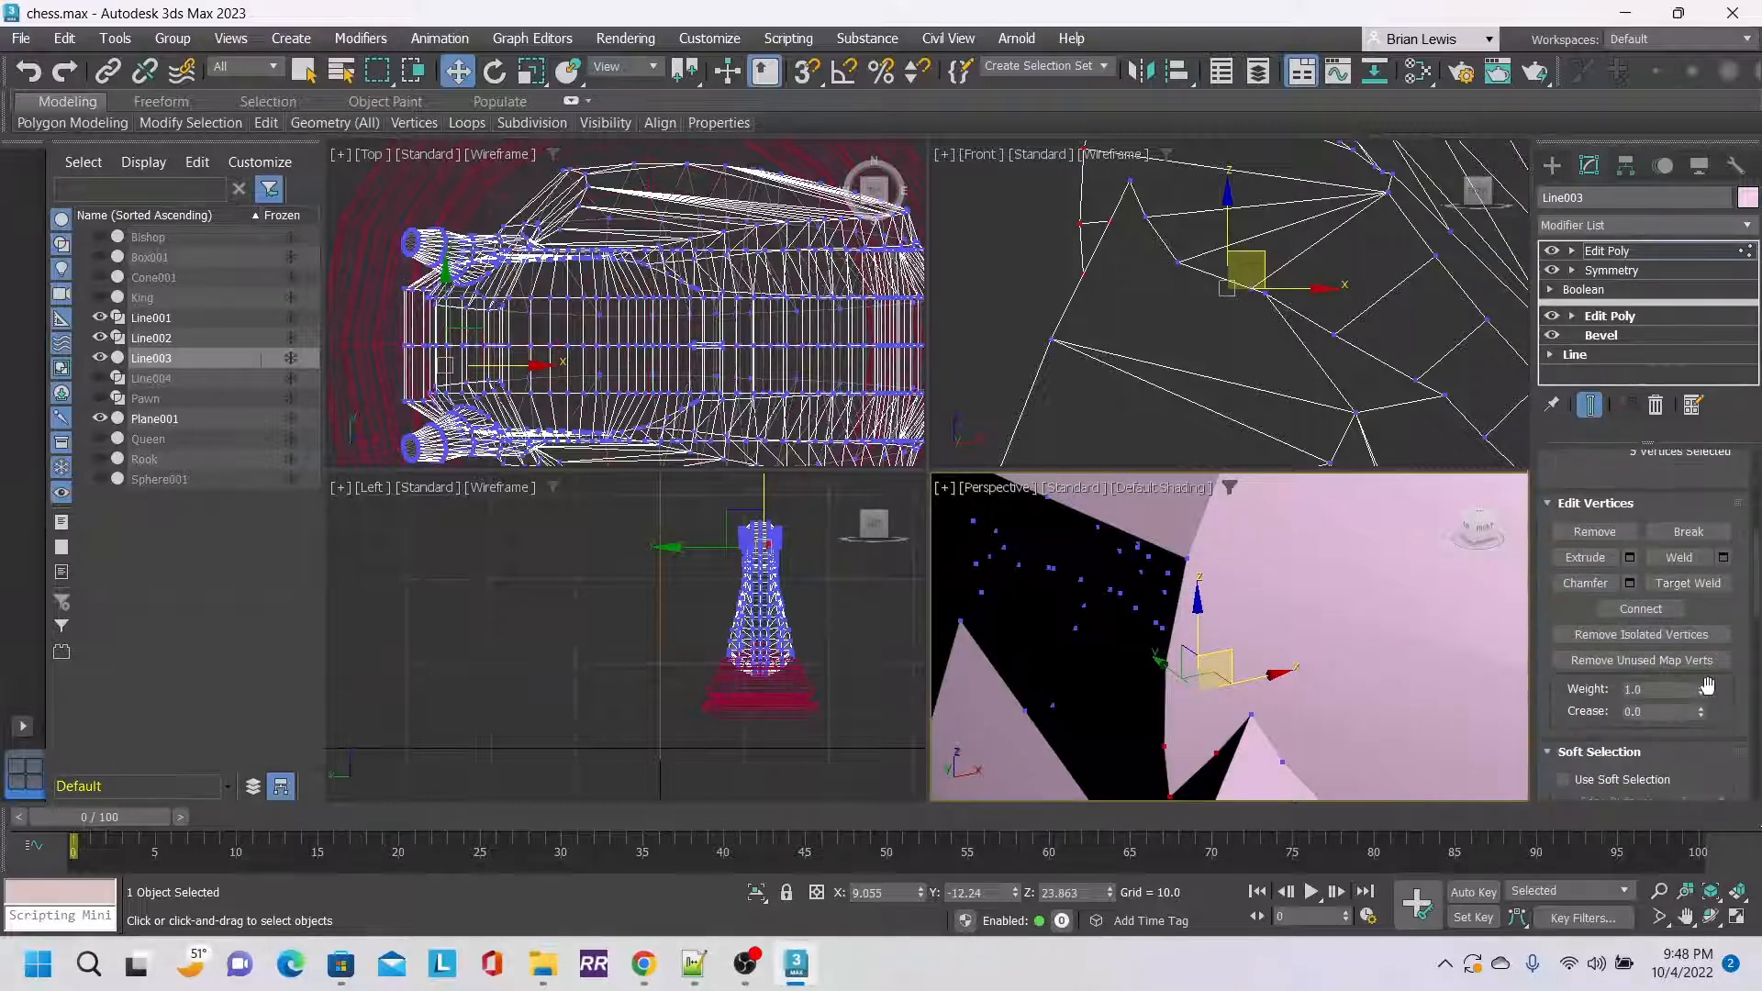
{"action": "scroll", "coordinate": [1707, 685], "scroll_direction": "down", "scroll_amount": 5}
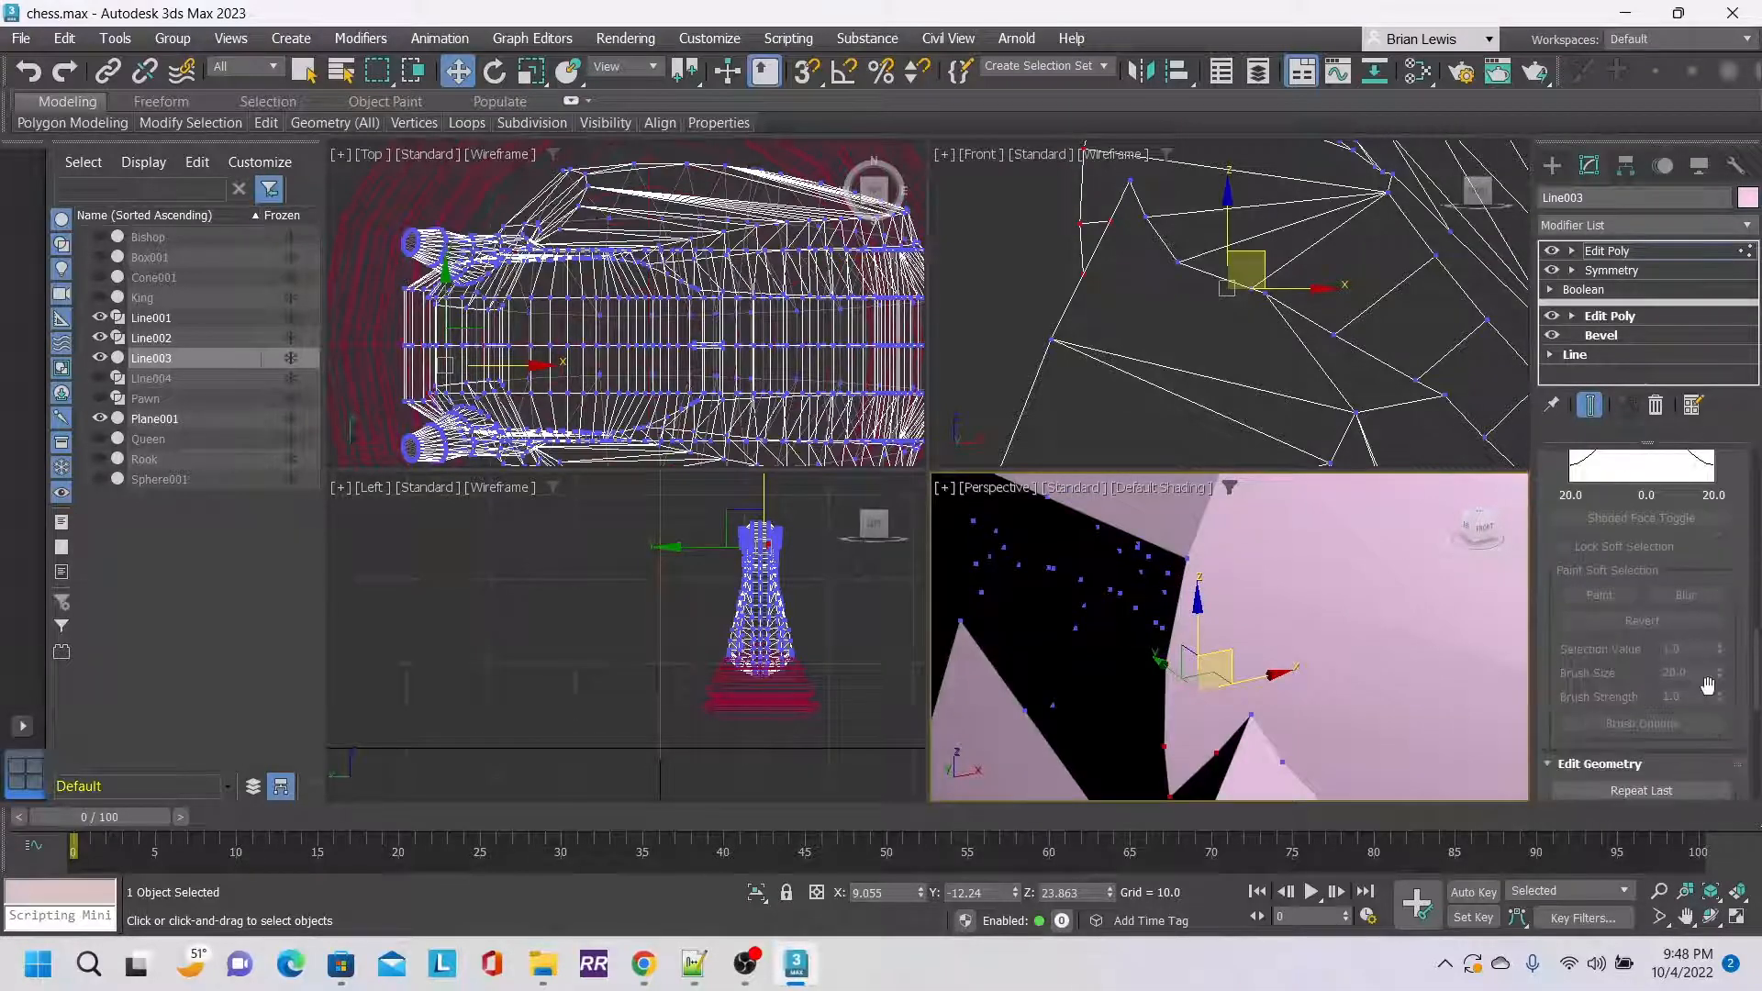
{"action": "left_click", "coordinate": [1701, 714]}
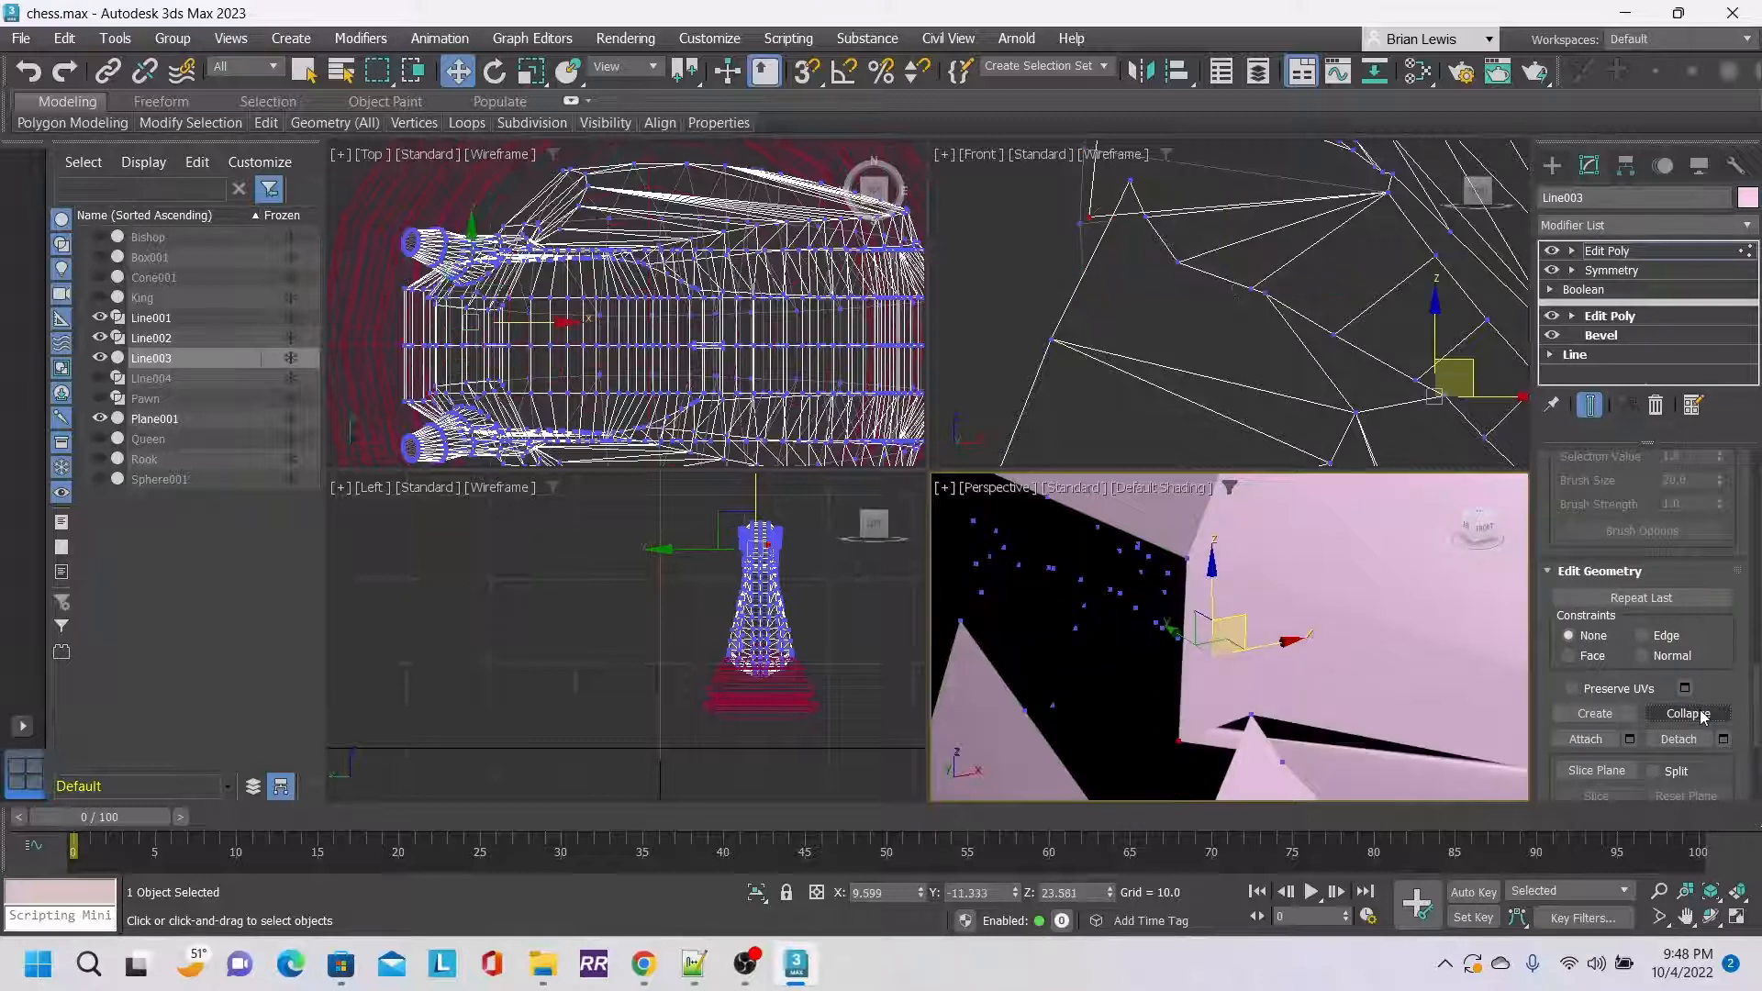
Add the tip vertex of the adjacent neck polygon to the selection and collapse it with the merged corner vertex.
{"action": "middle_click_drag", "start_coordinate": [1326, 740], "coordinate": [1165, 659]}
{"action": "scroll", "coordinate": [1166, 658], "scroll_direction": "down", "scroll_amount": 2}
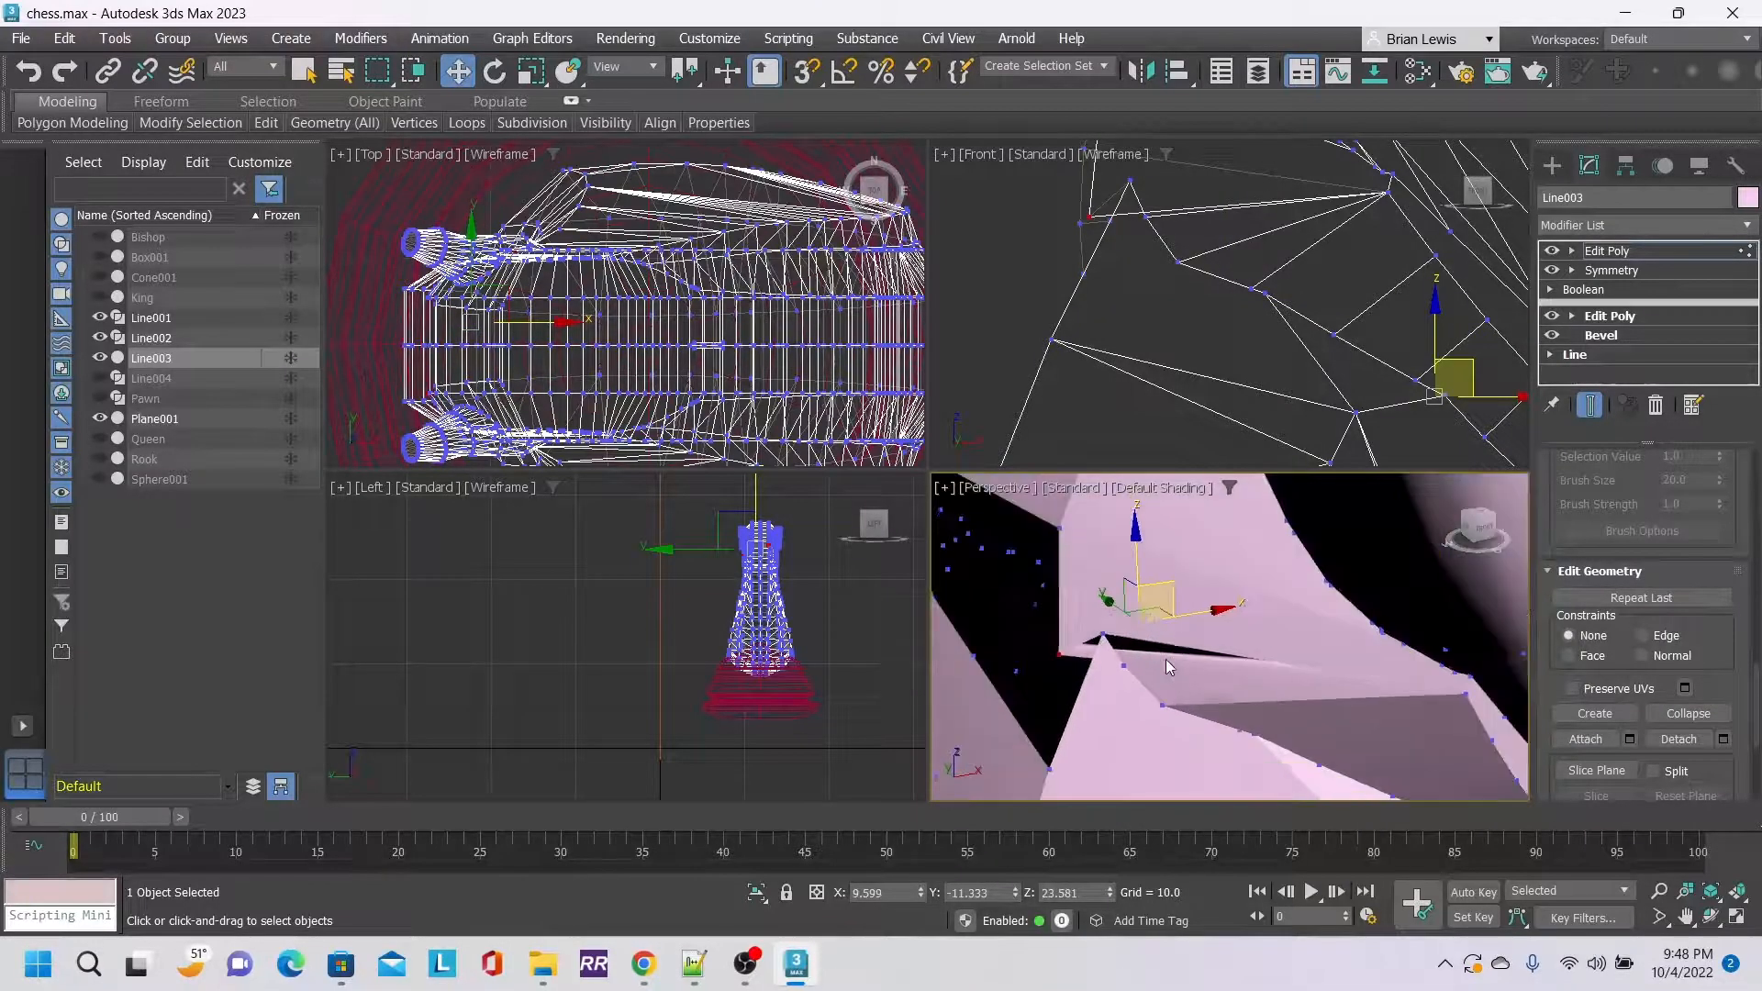
{"action": "left_click", "coordinate": [1101, 637], "text": "ctrl"}
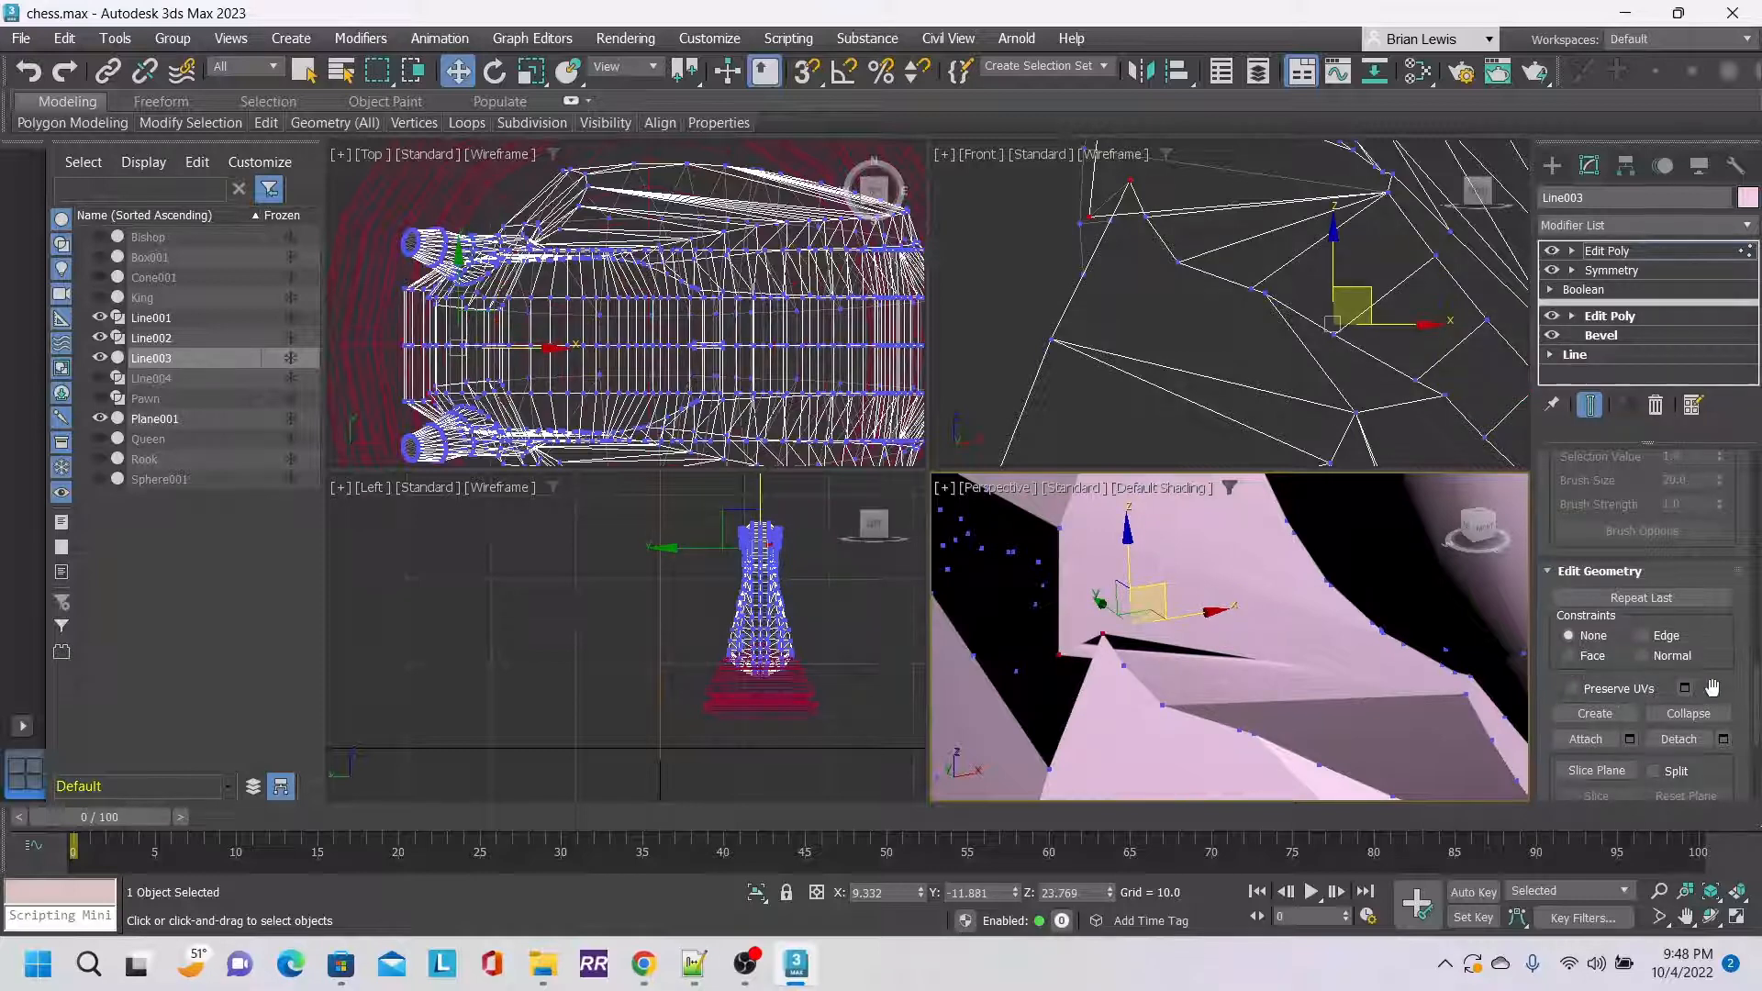
{"action": "left_click", "coordinate": [1718, 717]}
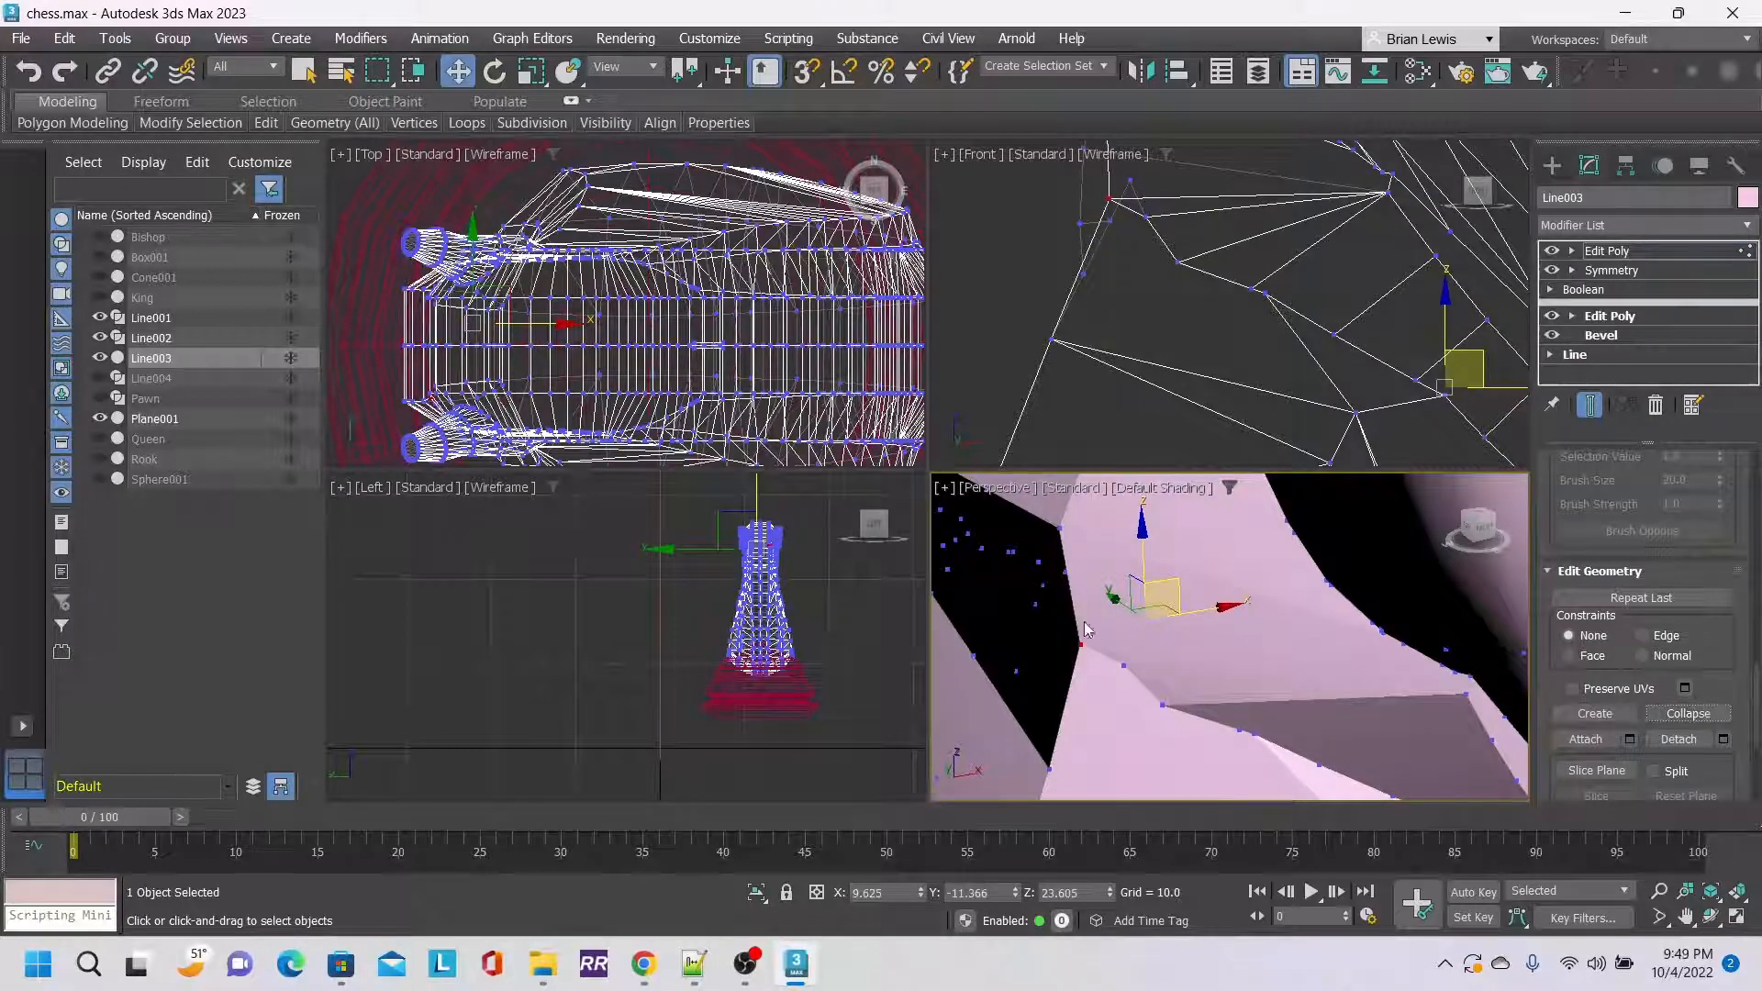
At the gap's opposite corner, beside the other ear, select the four vertices along the notch edge and collapse them.
{"action": "middle_click_drag", "start_coordinate": [1031, 606], "coordinate": [1154, 637], "text": "alt"}
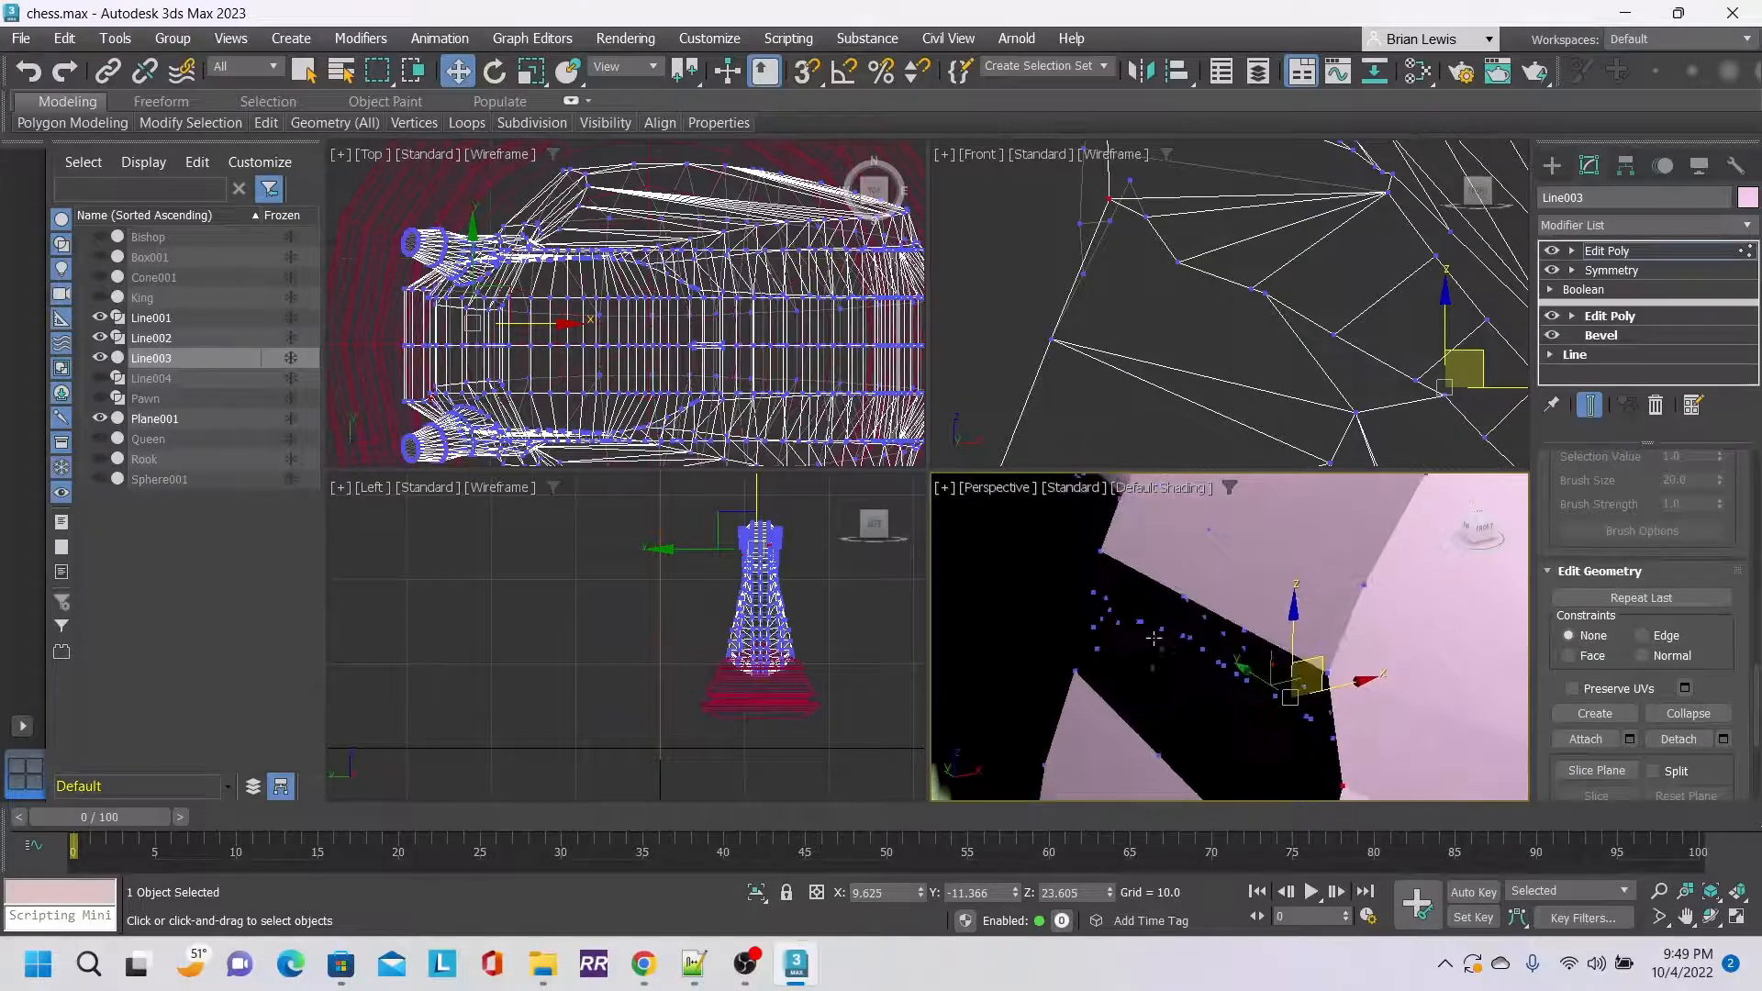
{"action": "scroll", "coordinate": [1154, 637], "scroll_direction": "down", "scroll_amount": 2}
{"action": "left_click", "coordinate": [1484, 528]}
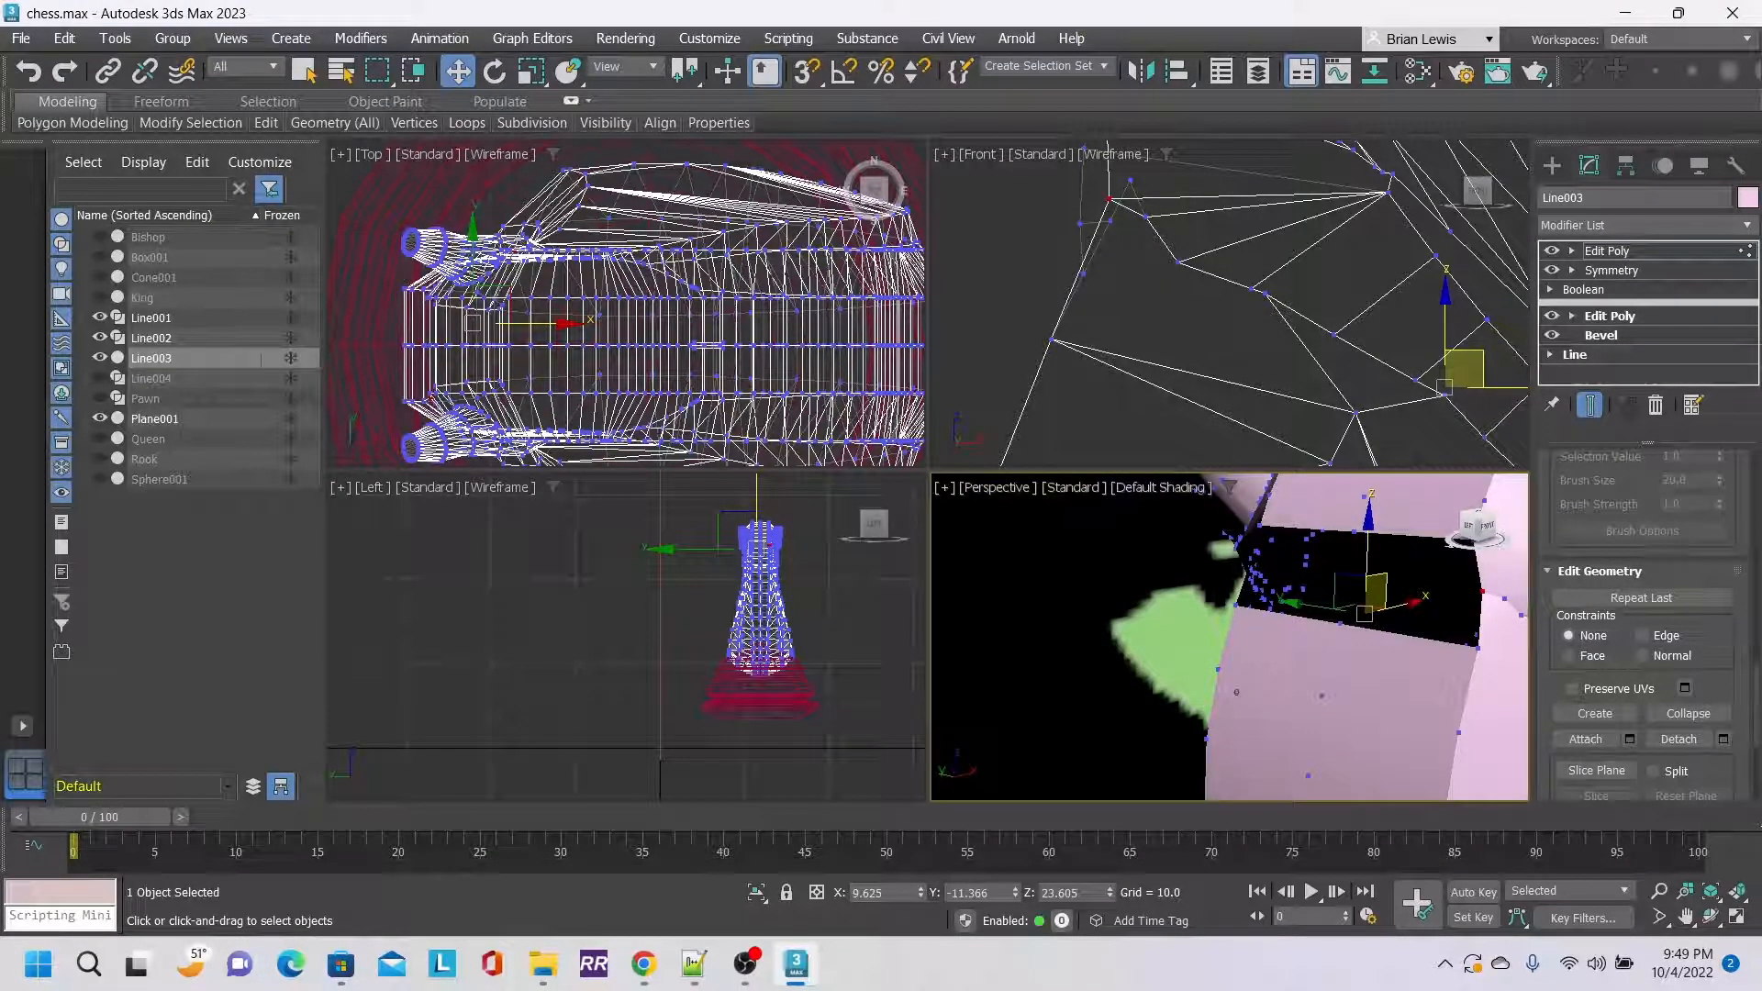
{"action": "middle_click_drag", "start_coordinate": [1236, 691], "coordinate": [1236, 692], "text": "alt"}
{"action": "middle_click_drag", "start_coordinate": [1392, 564], "coordinate": [1392, 564], "text": "alt"}
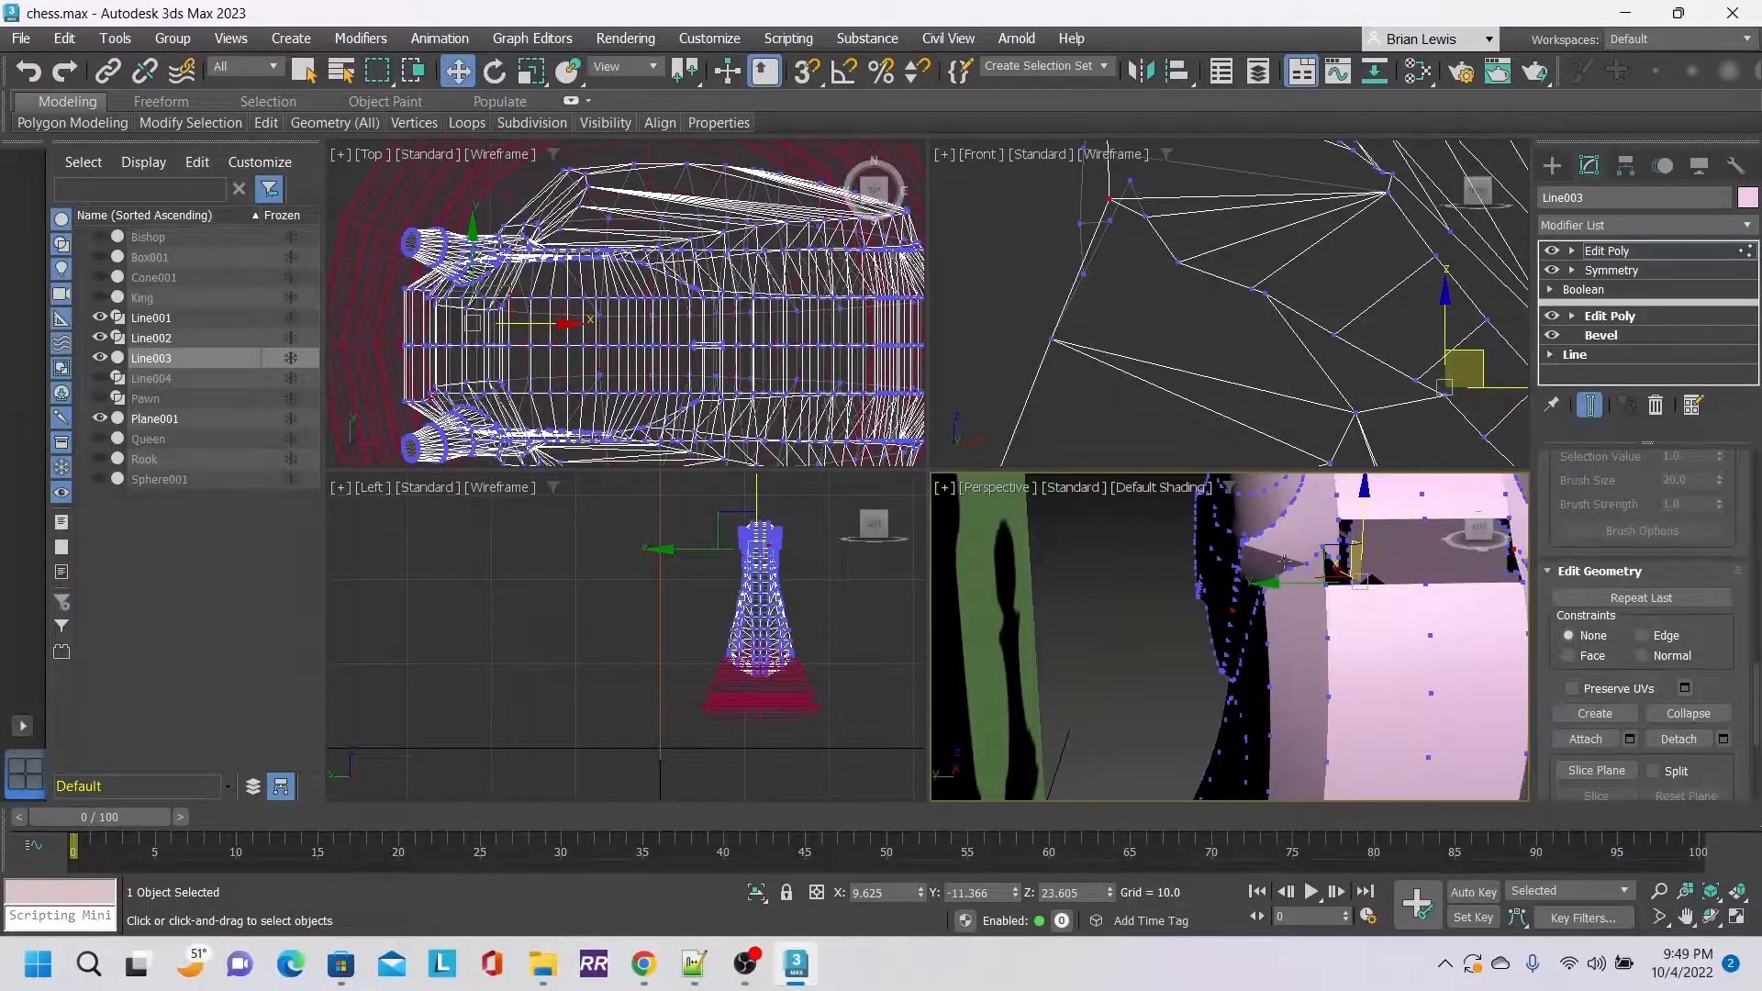
{"action": "left_click_drag", "start_coordinate": [1484, 544], "coordinate": [1505, 539]}
{"action": "scroll", "coordinate": [1387, 559], "scroll_direction": "up", "scroll_amount": 2}
{"action": "scroll", "coordinate": [1388, 559], "scroll_direction": "up", "scroll_amount": 2}
{"action": "middle_click_drag", "start_coordinate": [1413, 559], "coordinate": [1422, 613]}
{"action": "scroll", "coordinate": [1422, 613], "scroll_direction": "down", "scroll_amount": 3}
{"action": "scroll", "coordinate": [1422, 613], "scroll_direction": "up", "scroll_amount": 1}
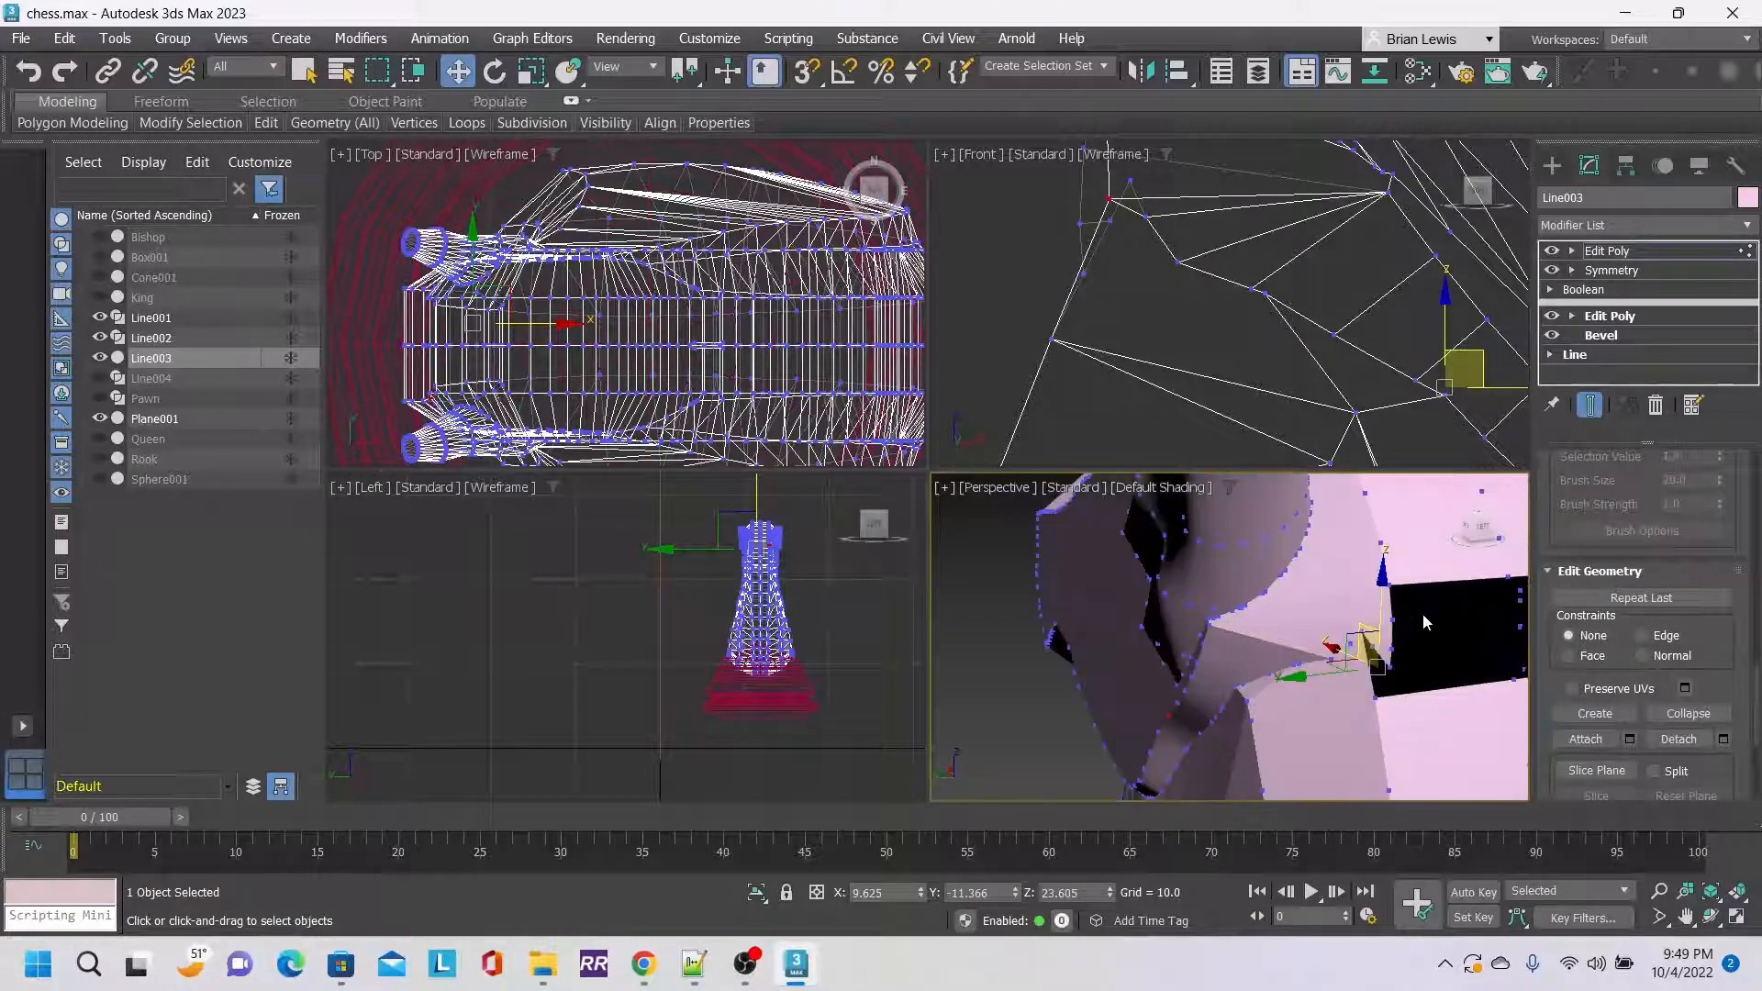
{"action": "scroll", "coordinate": [1423, 614], "scroll_direction": "up", "scroll_amount": 3}
{"action": "middle_click_drag", "start_coordinate": [1423, 672], "coordinate": [1396, 648]}
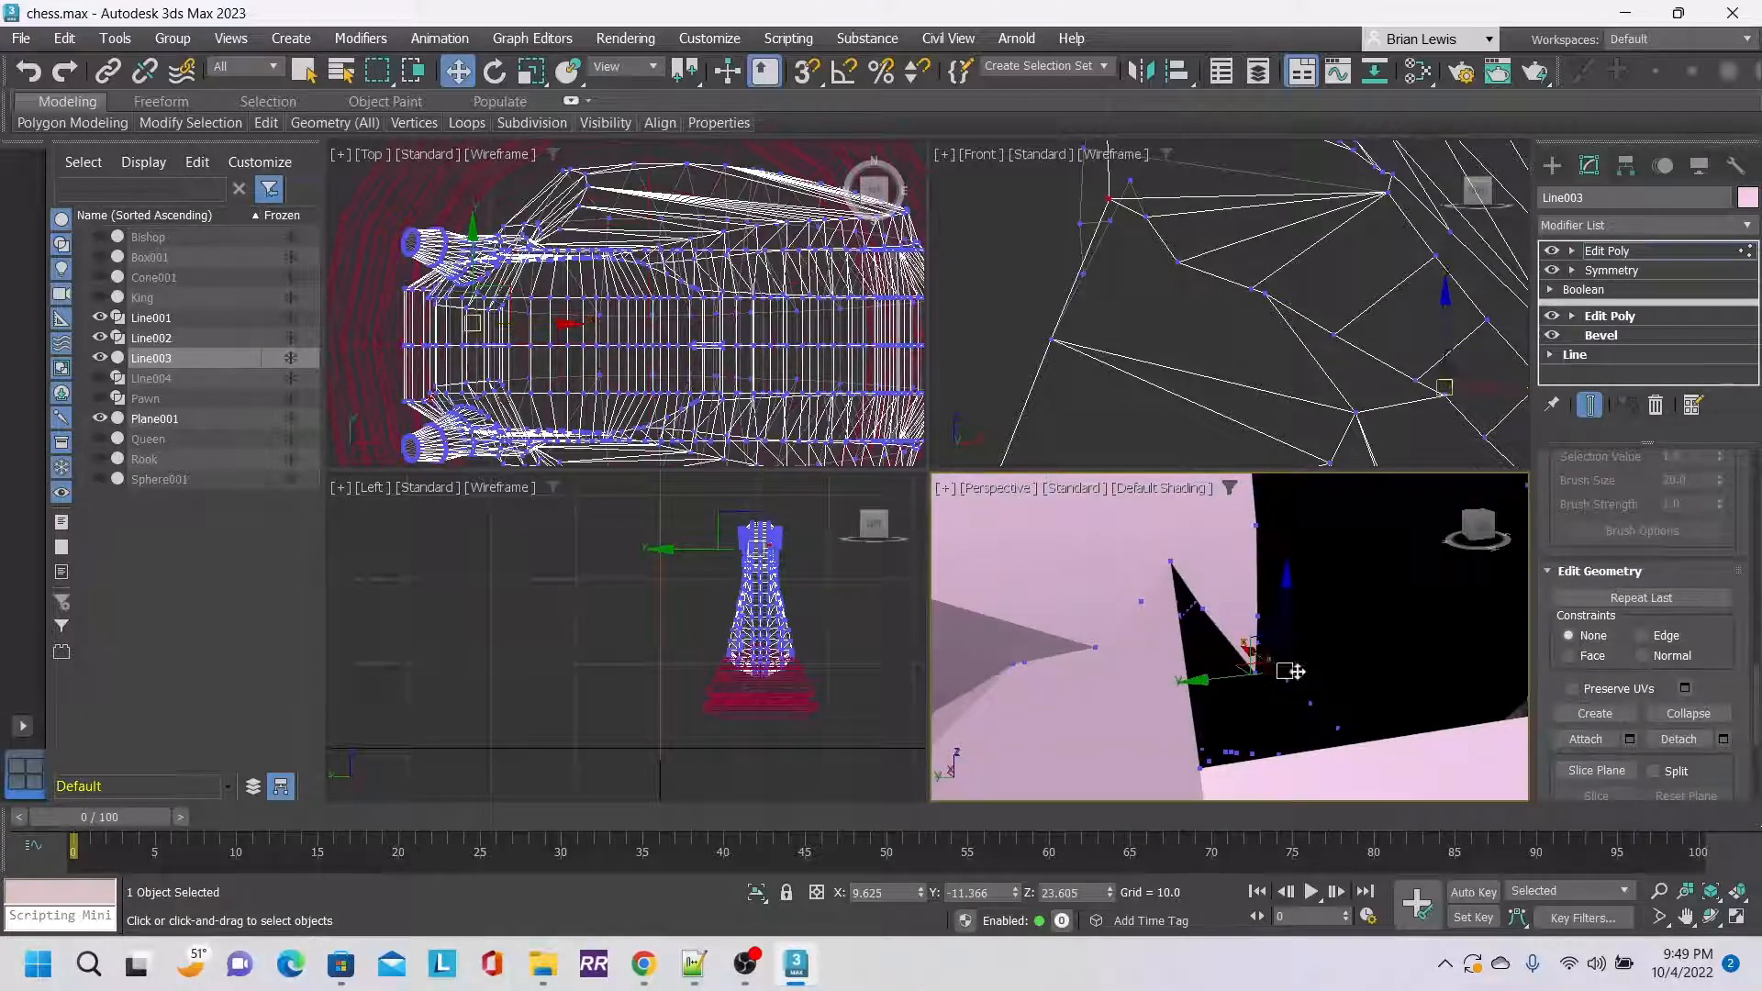
{"action": "left_click", "coordinate": [1254, 673]}
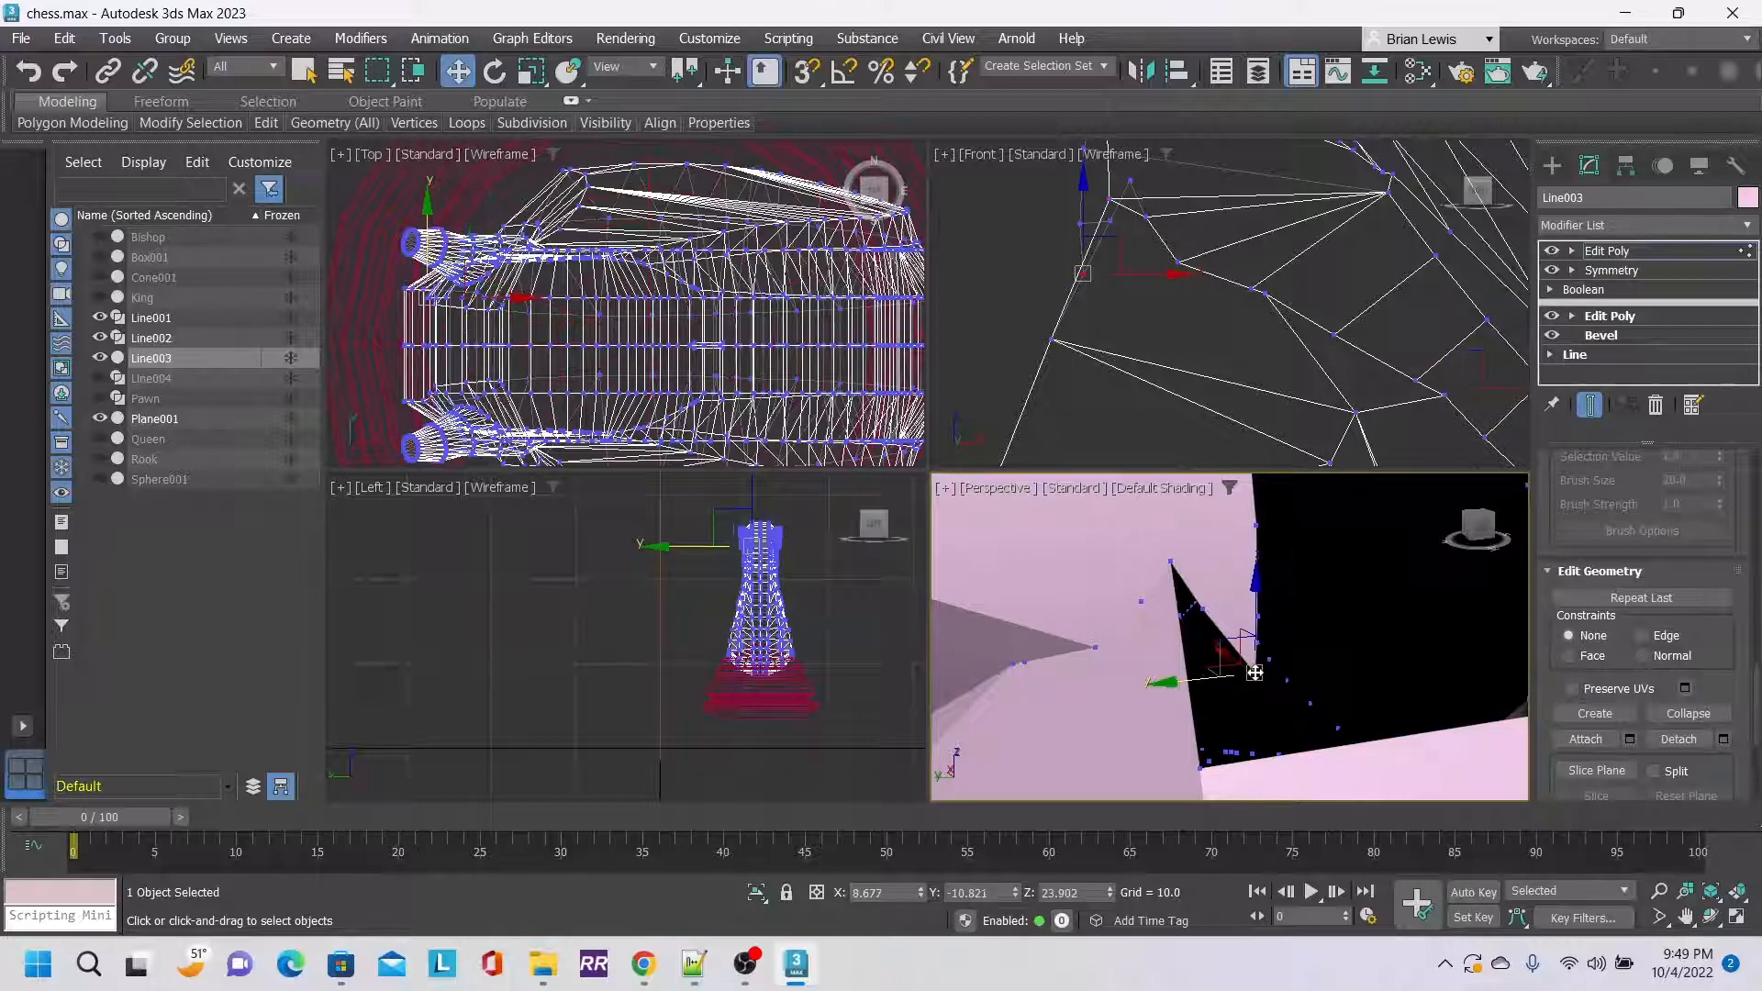
{"action": "left_click", "coordinate": [1202, 607], "text": "ctrl"}
{"action": "left_click", "coordinate": [1257, 618], "text": "ctrl"}
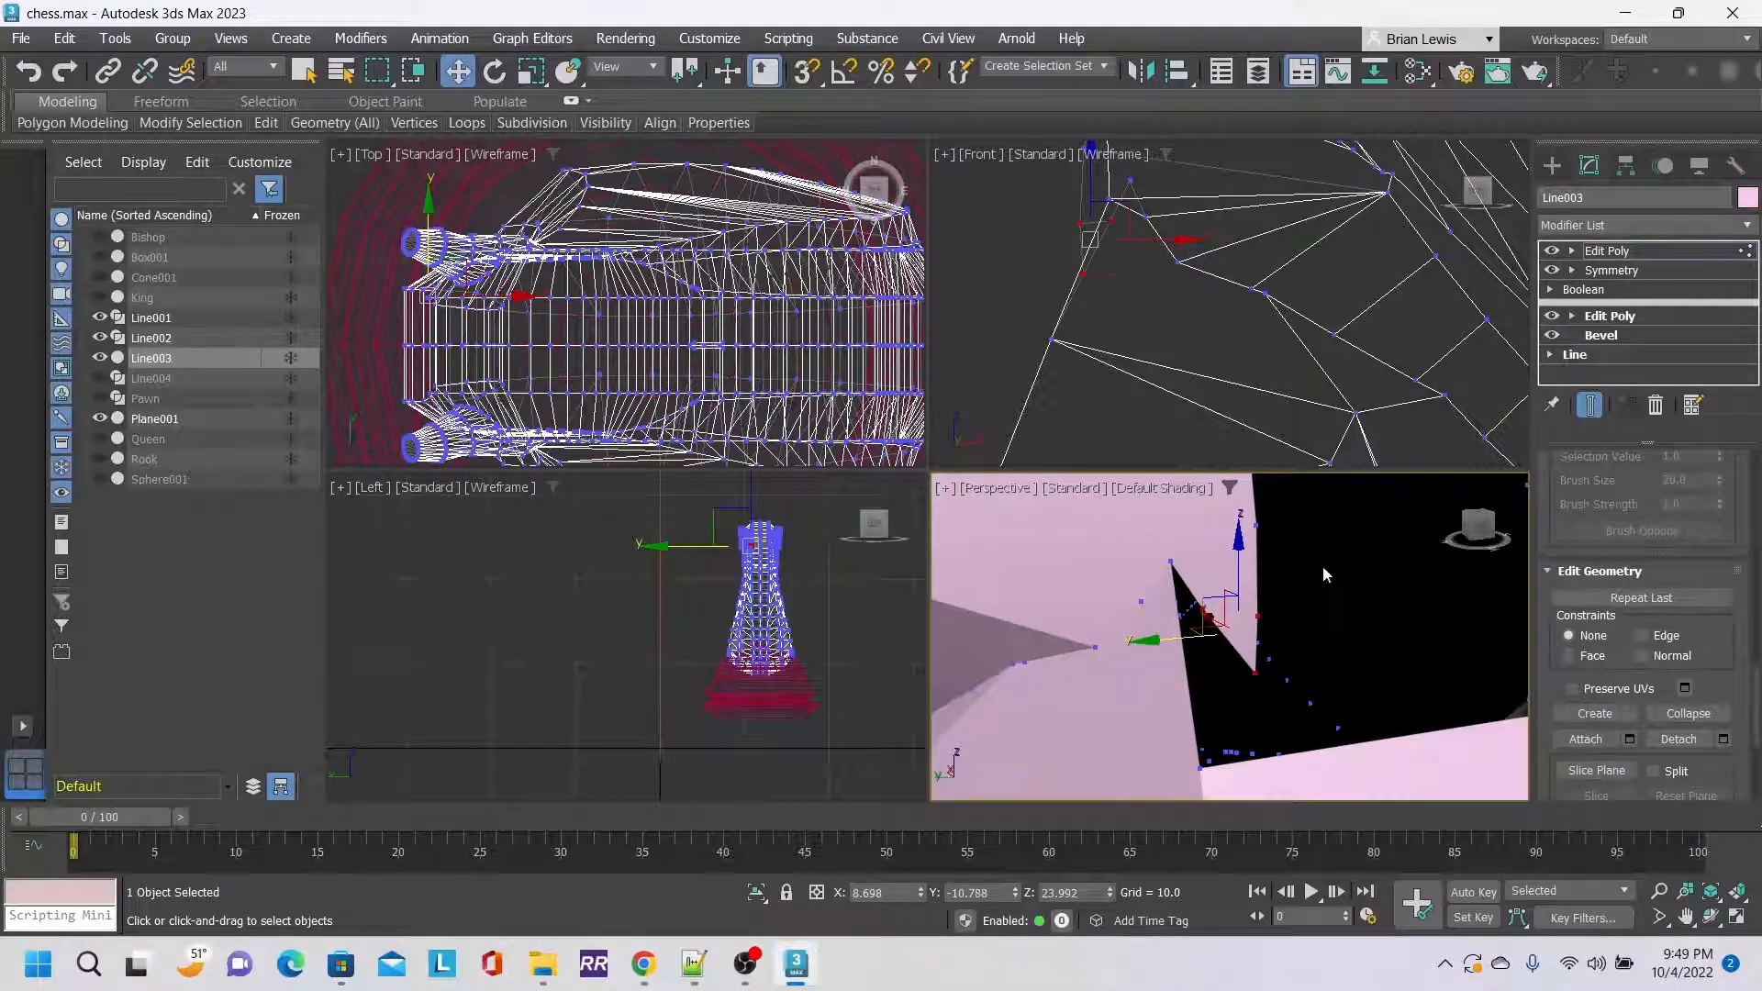
{"action": "middle_click_drag", "start_coordinate": [1323, 567], "coordinate": [1327, 591]}
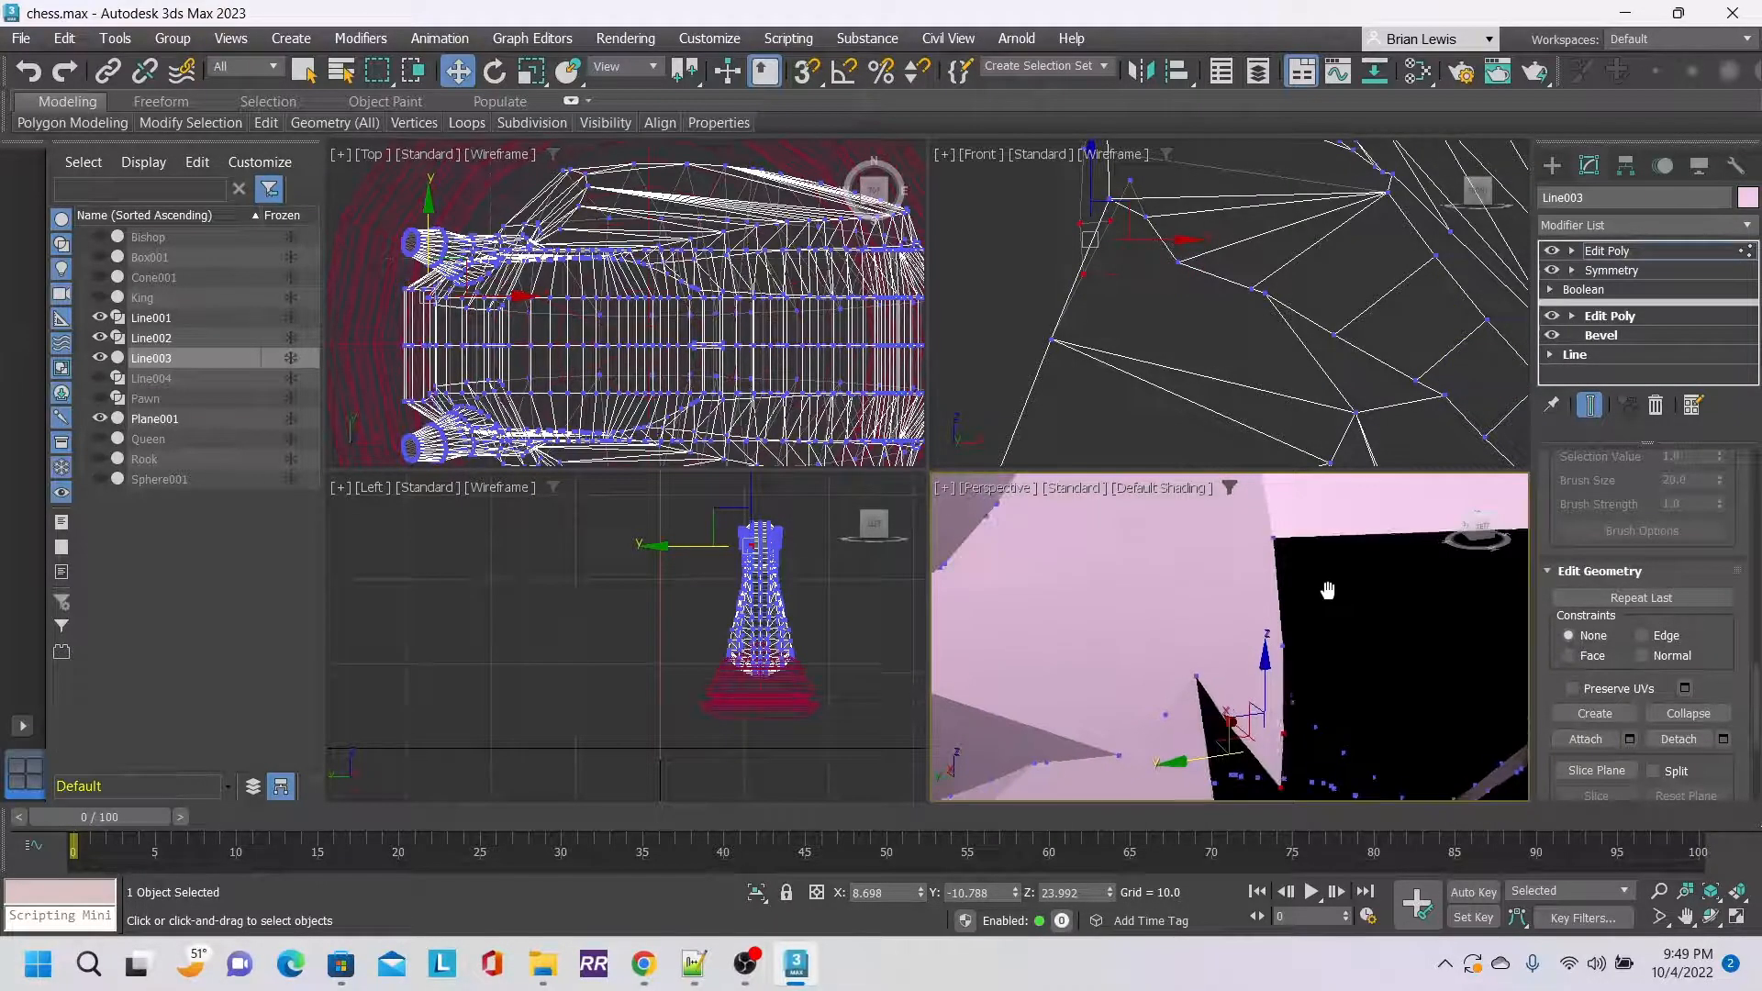
{"action": "left_click", "coordinate": [1286, 645], "text": "ctrl"}
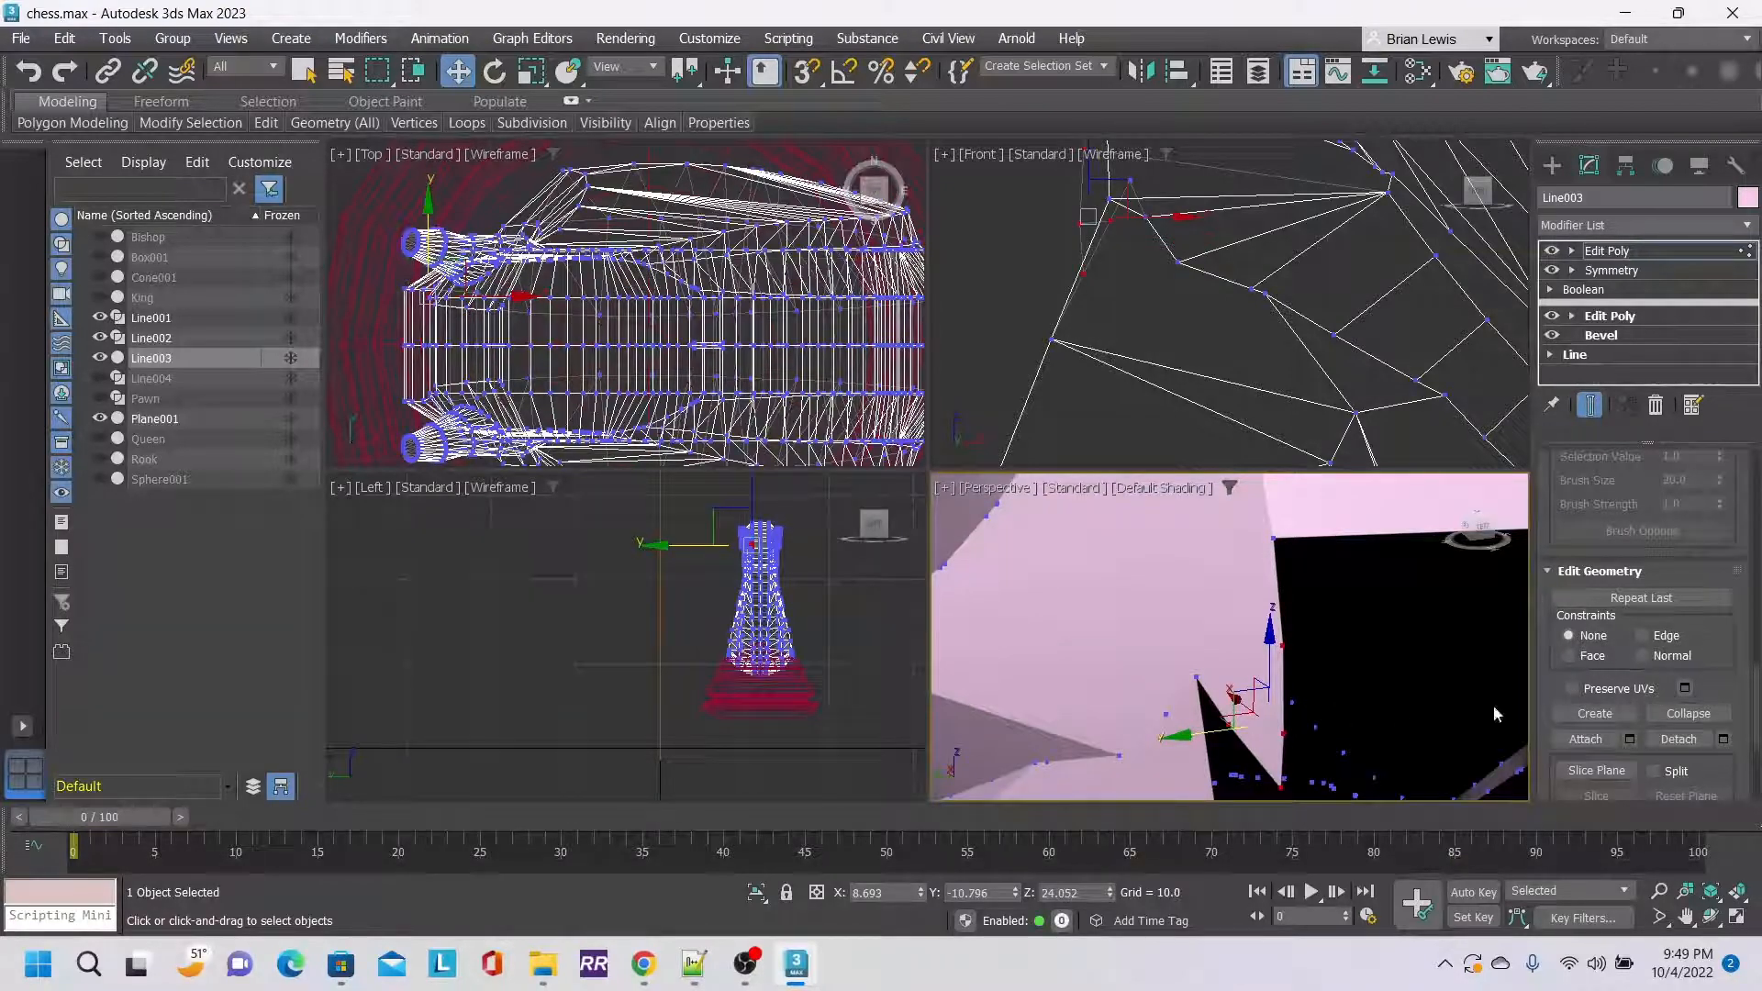
{"action": "left_click", "coordinate": [1689, 713]}
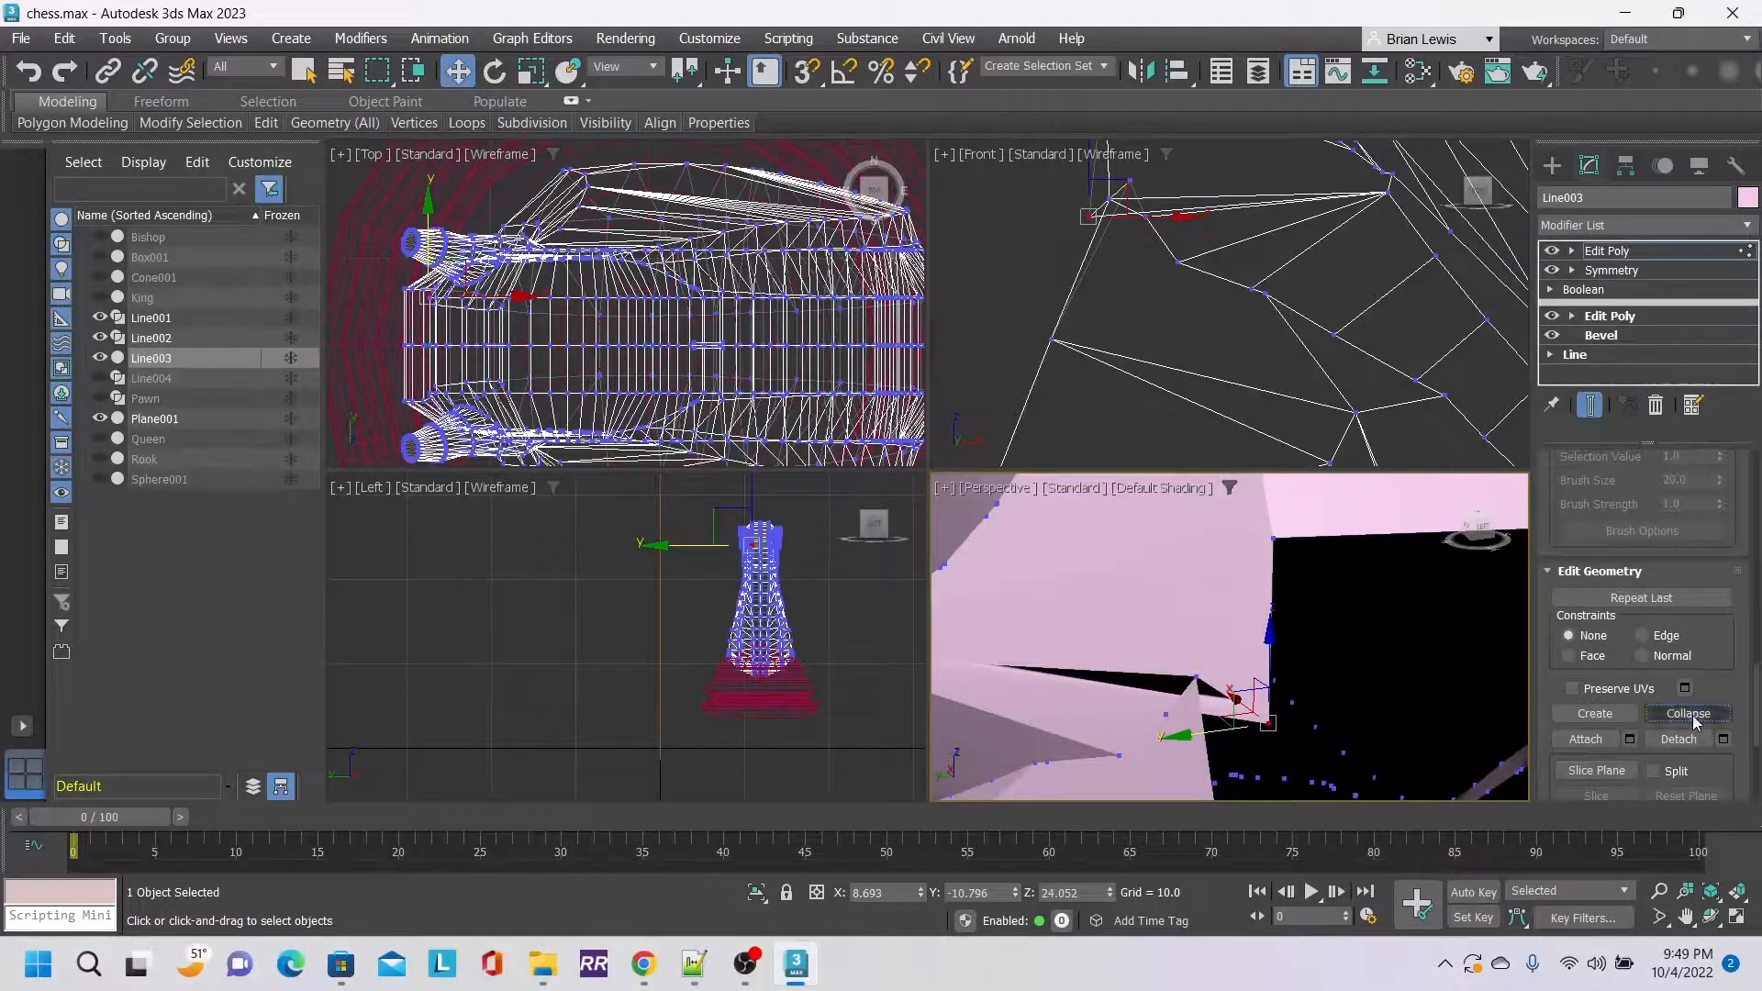
Collapse the neighbouring tip vertex together with the merged vertex at this second corner and check both corners of the gap.
{"action": "left_click", "coordinate": [1203, 674]}
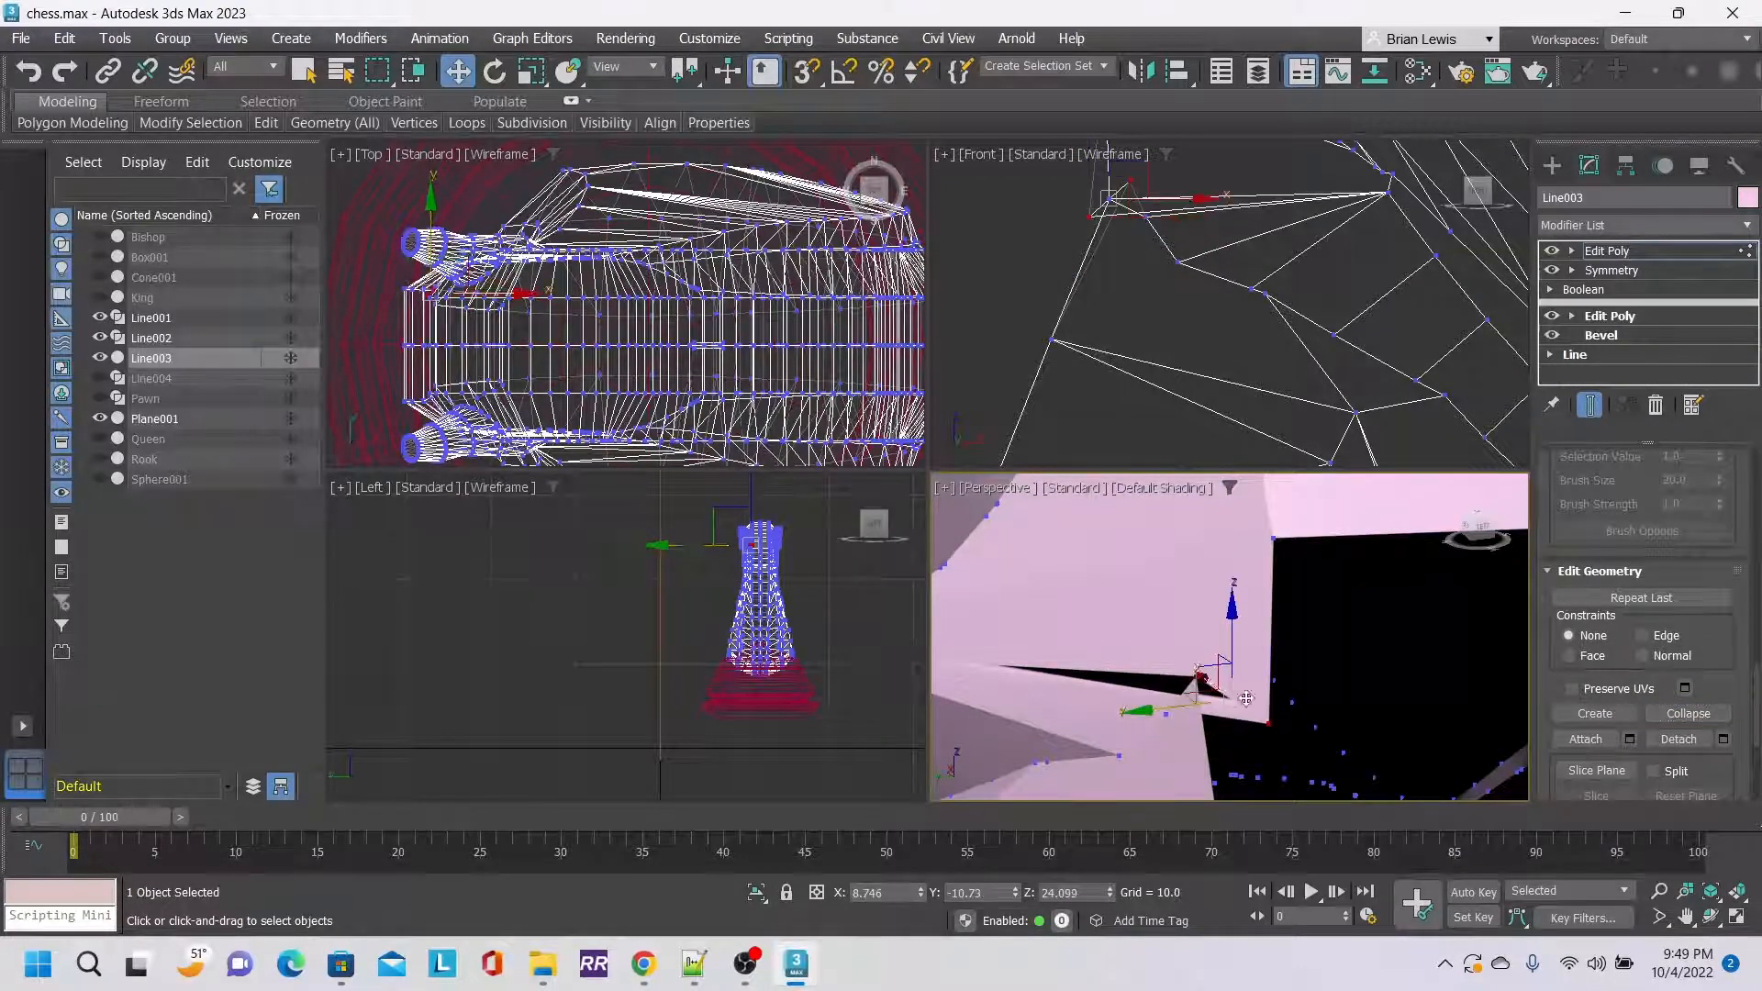
{"action": "left_click", "coordinate": [1683, 713]}
{"action": "scroll", "coordinate": [1402, 653], "scroll_direction": "down", "scroll_amount": 4}
{"action": "middle_click_drag", "start_coordinate": [1429, 652], "coordinate": [1250, 641]}
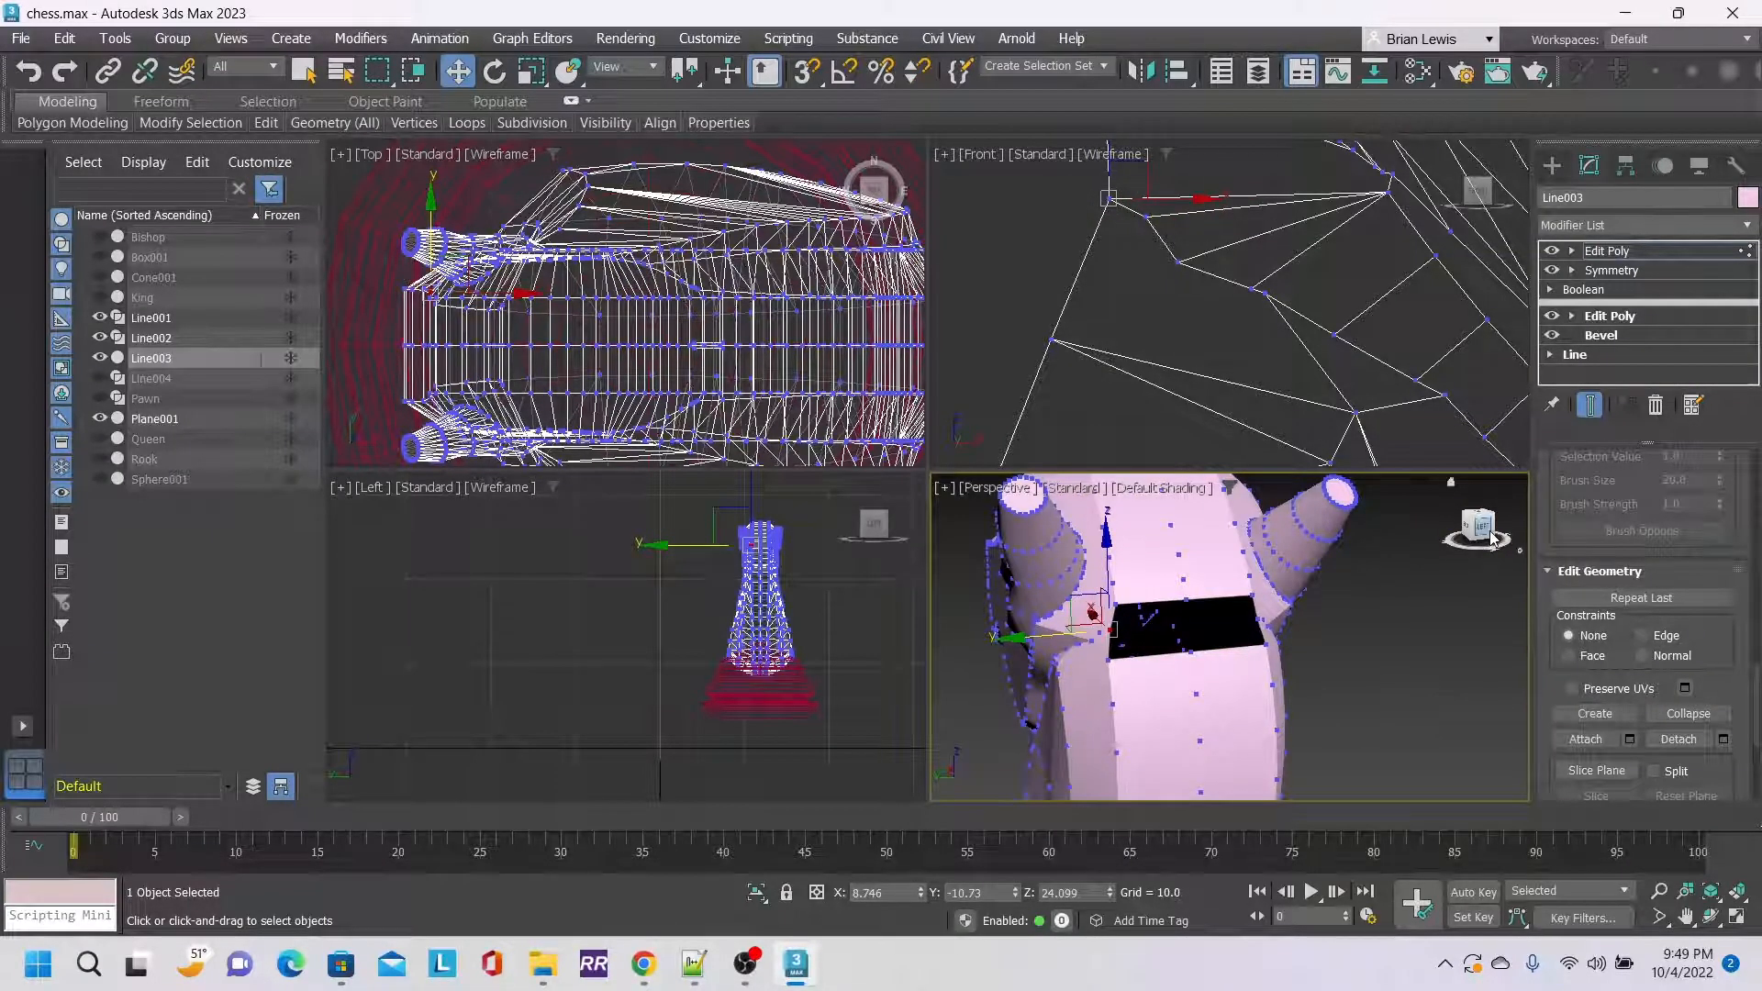
{"action": "left_click_drag", "start_coordinate": [1478, 527], "coordinate": [1395, 526]}
{"action": "middle_click_drag", "start_coordinate": [1284, 786], "coordinate": [1248, 651], "text": "alt"}
{"action": "middle_click_drag", "start_coordinate": [1169, 522], "coordinate": [1154, 523], "text": "alt"}
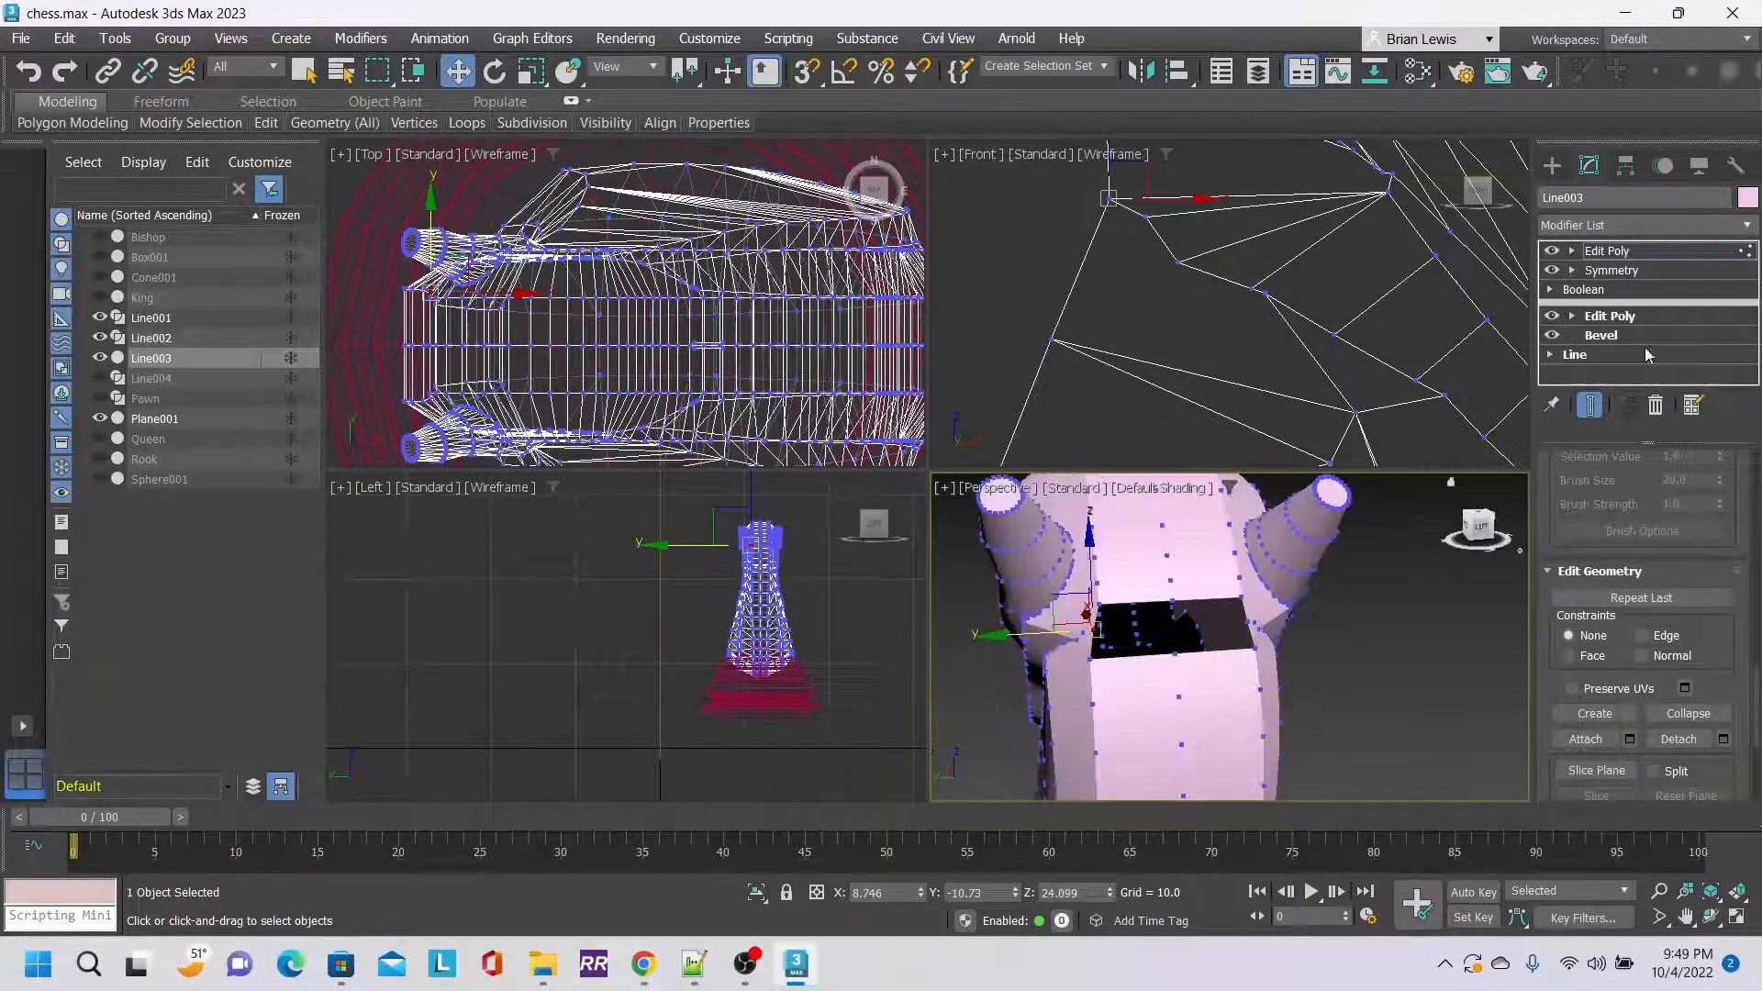
Leave vertex editing and add a Cap Holes modifier above Edit Poly to close the gap behind the ears.
{"action": "scroll", "coordinate": [1693, 586], "scroll_direction": "up", "scroll_amount": 5}
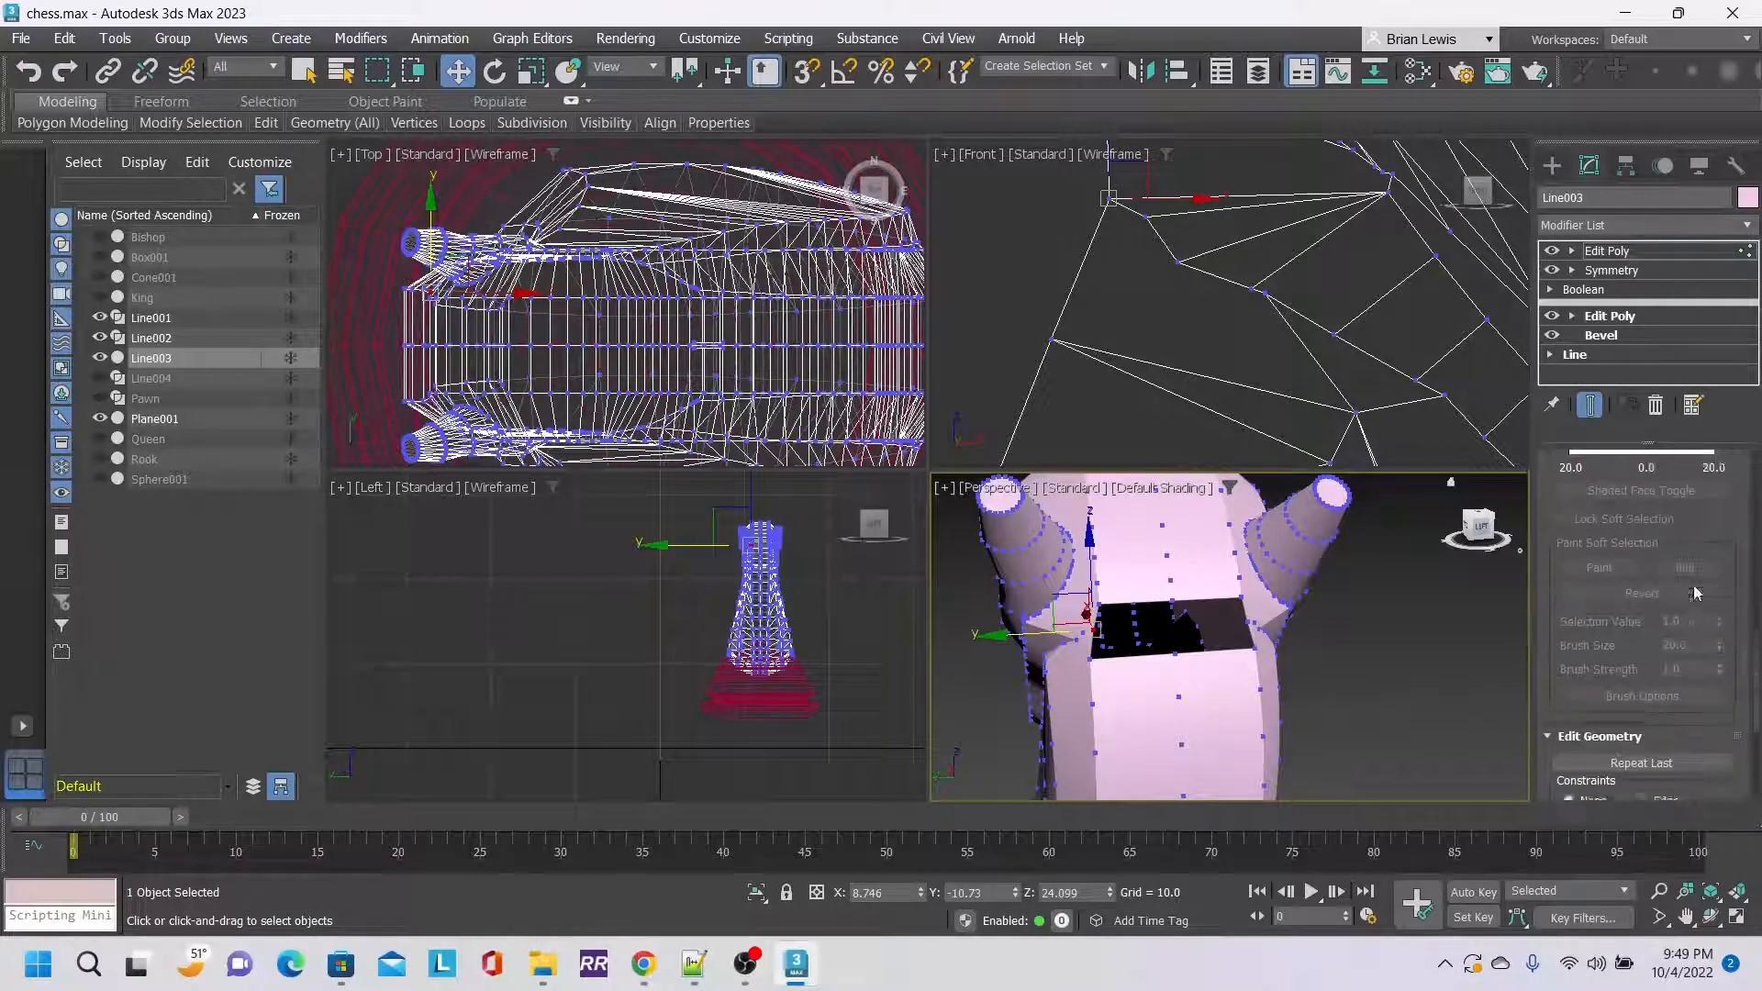
{"action": "scroll", "coordinate": [1693, 586], "scroll_direction": "up", "scroll_amount": 5}
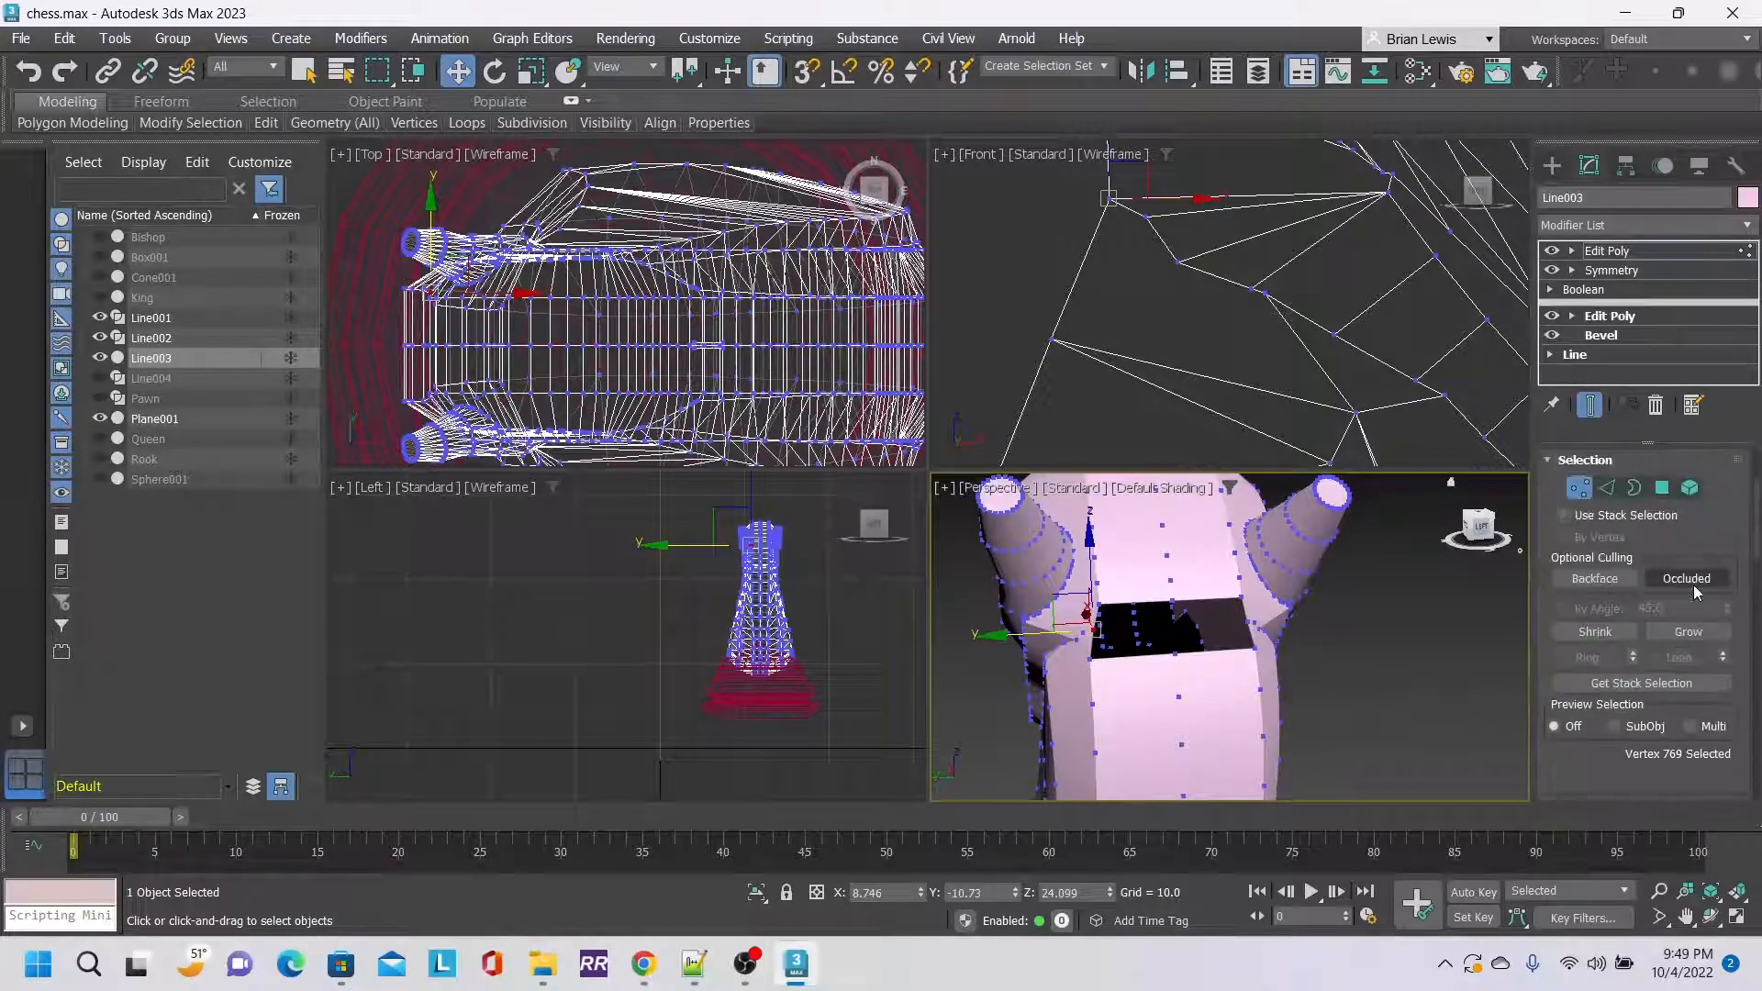
{"action": "left_click", "coordinate": [1579, 640]}
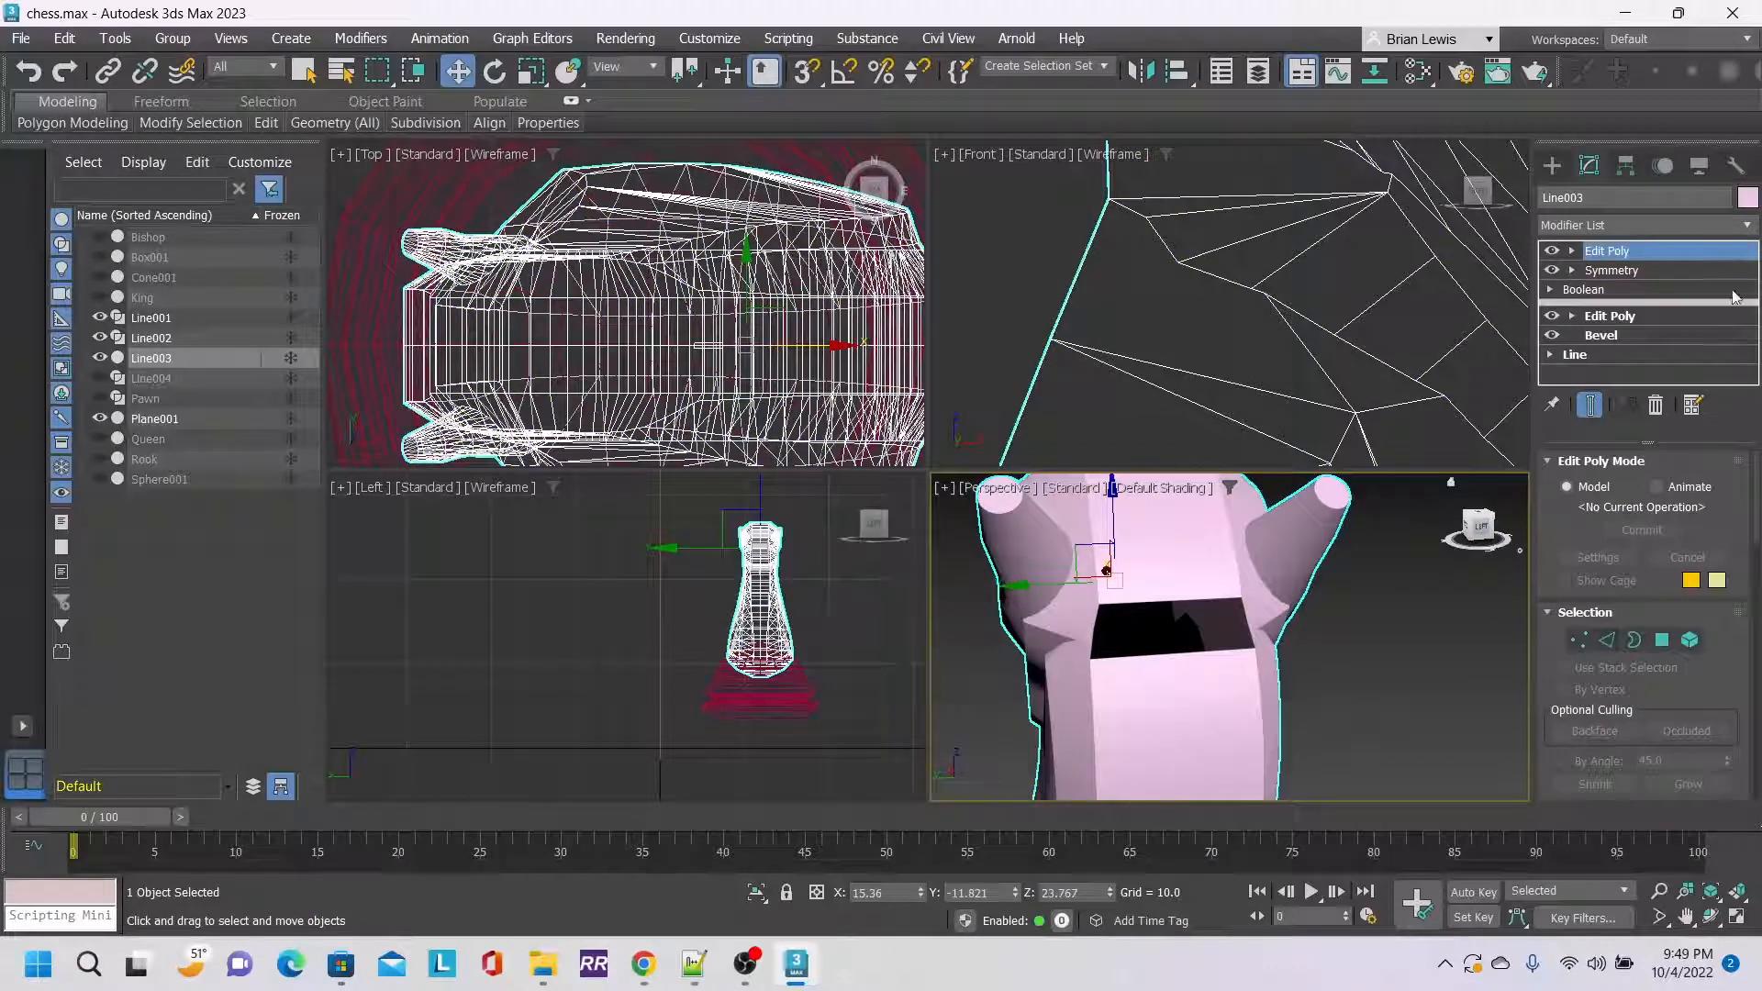
{"action": "left_click", "coordinate": [1734, 230]}
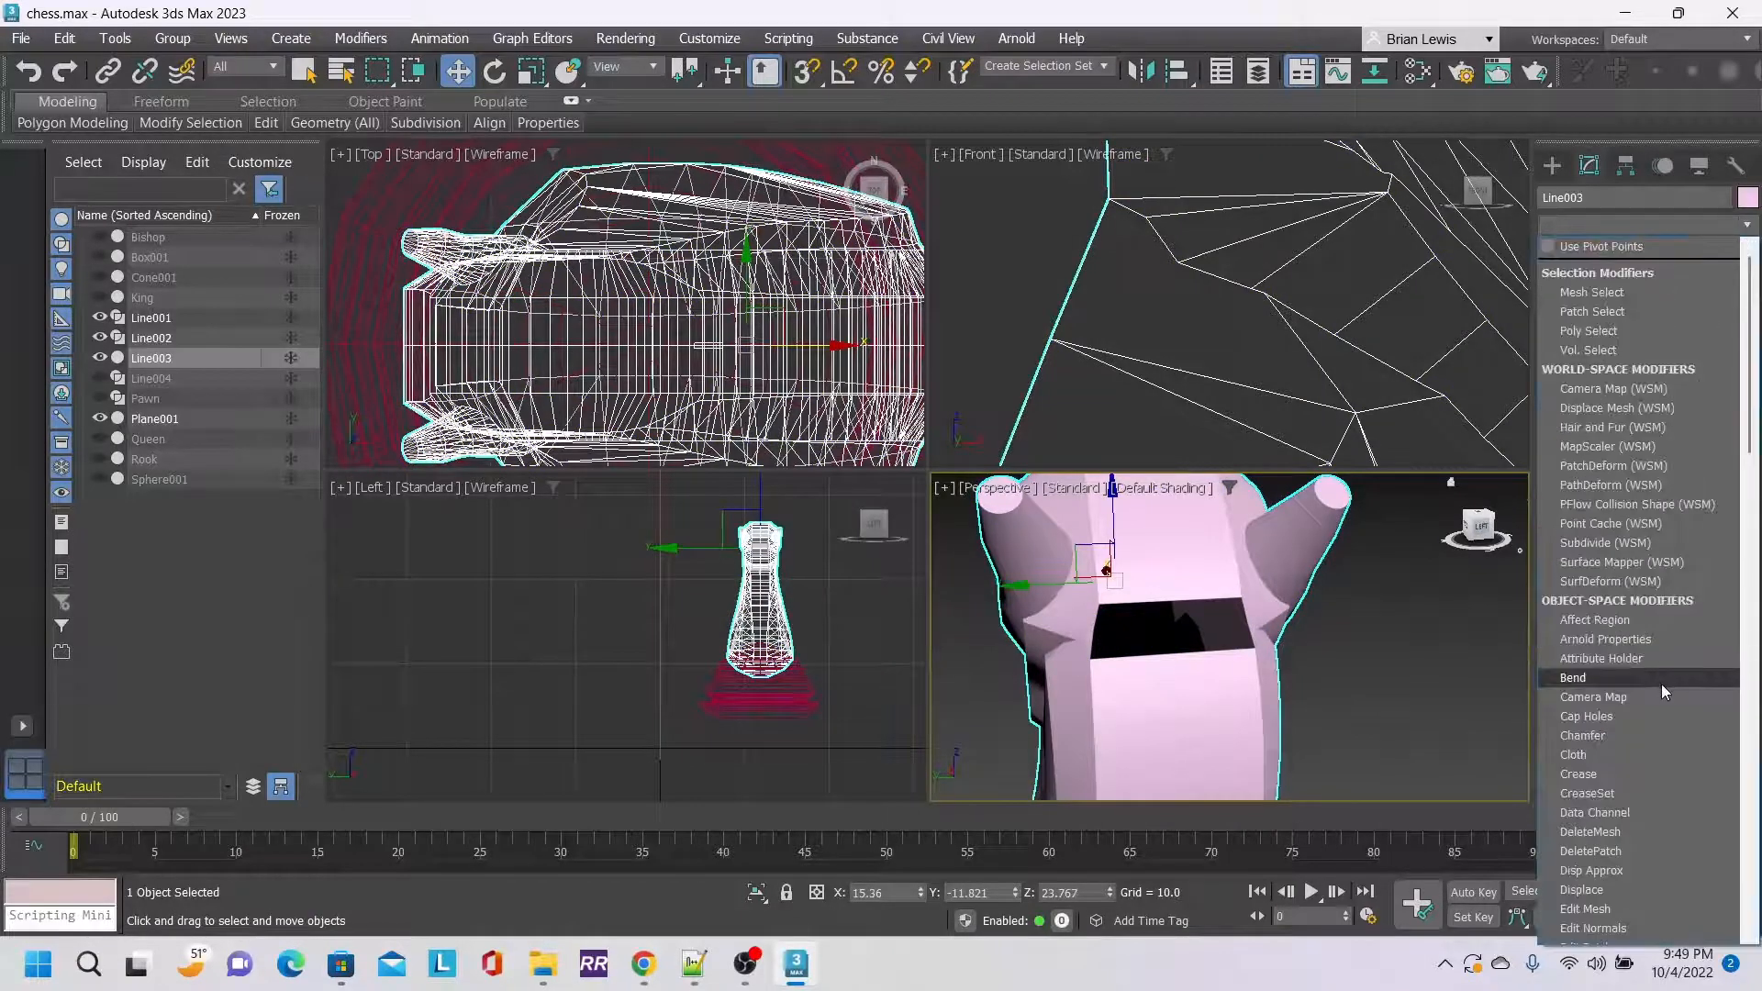
{"action": "left_click", "coordinate": [1652, 718]}
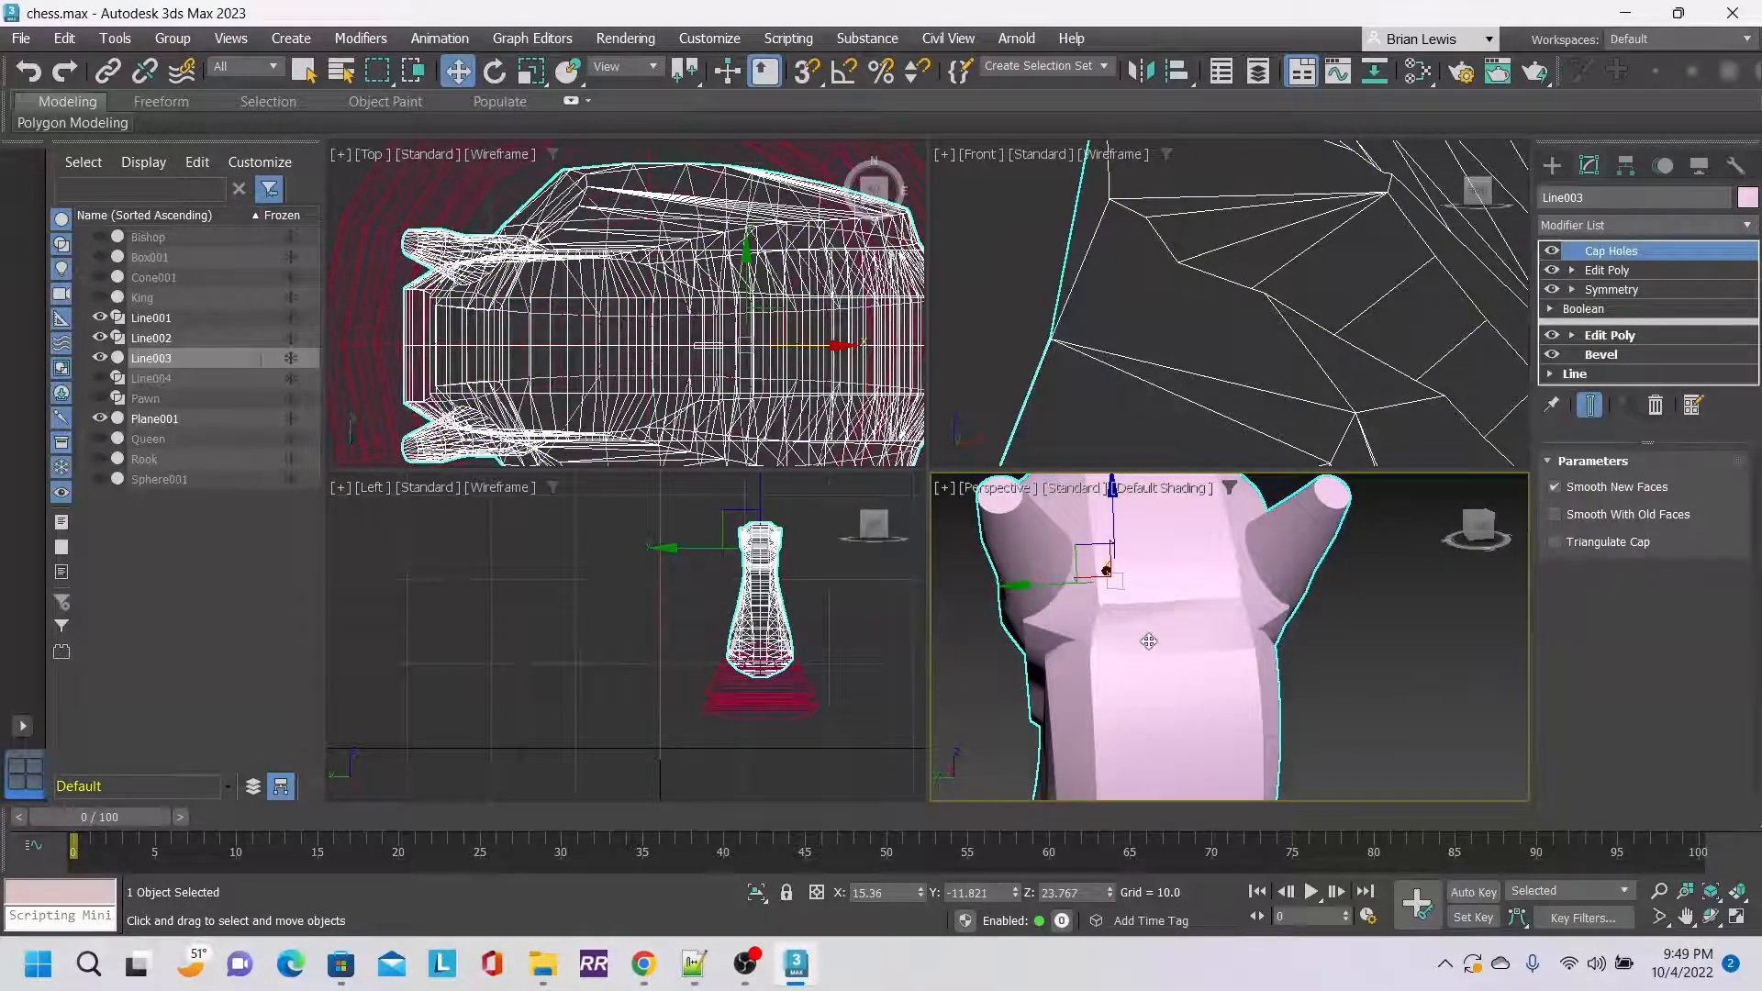
Restore the selection of the knight Line003 and add a new Edit Poly modifier above Cap Holes.
{"action": "left_click", "coordinate": [1452, 513]}
{"action": "mouse_move", "coordinate": [1481, 526]}
{"action": "left_mouse_down"}
{"action": "mouse_move", "coordinate": [1322, 537]}
{"action": "mouse_move", "coordinate": [1464, 542]}
{"action": "left_mouse_up"}
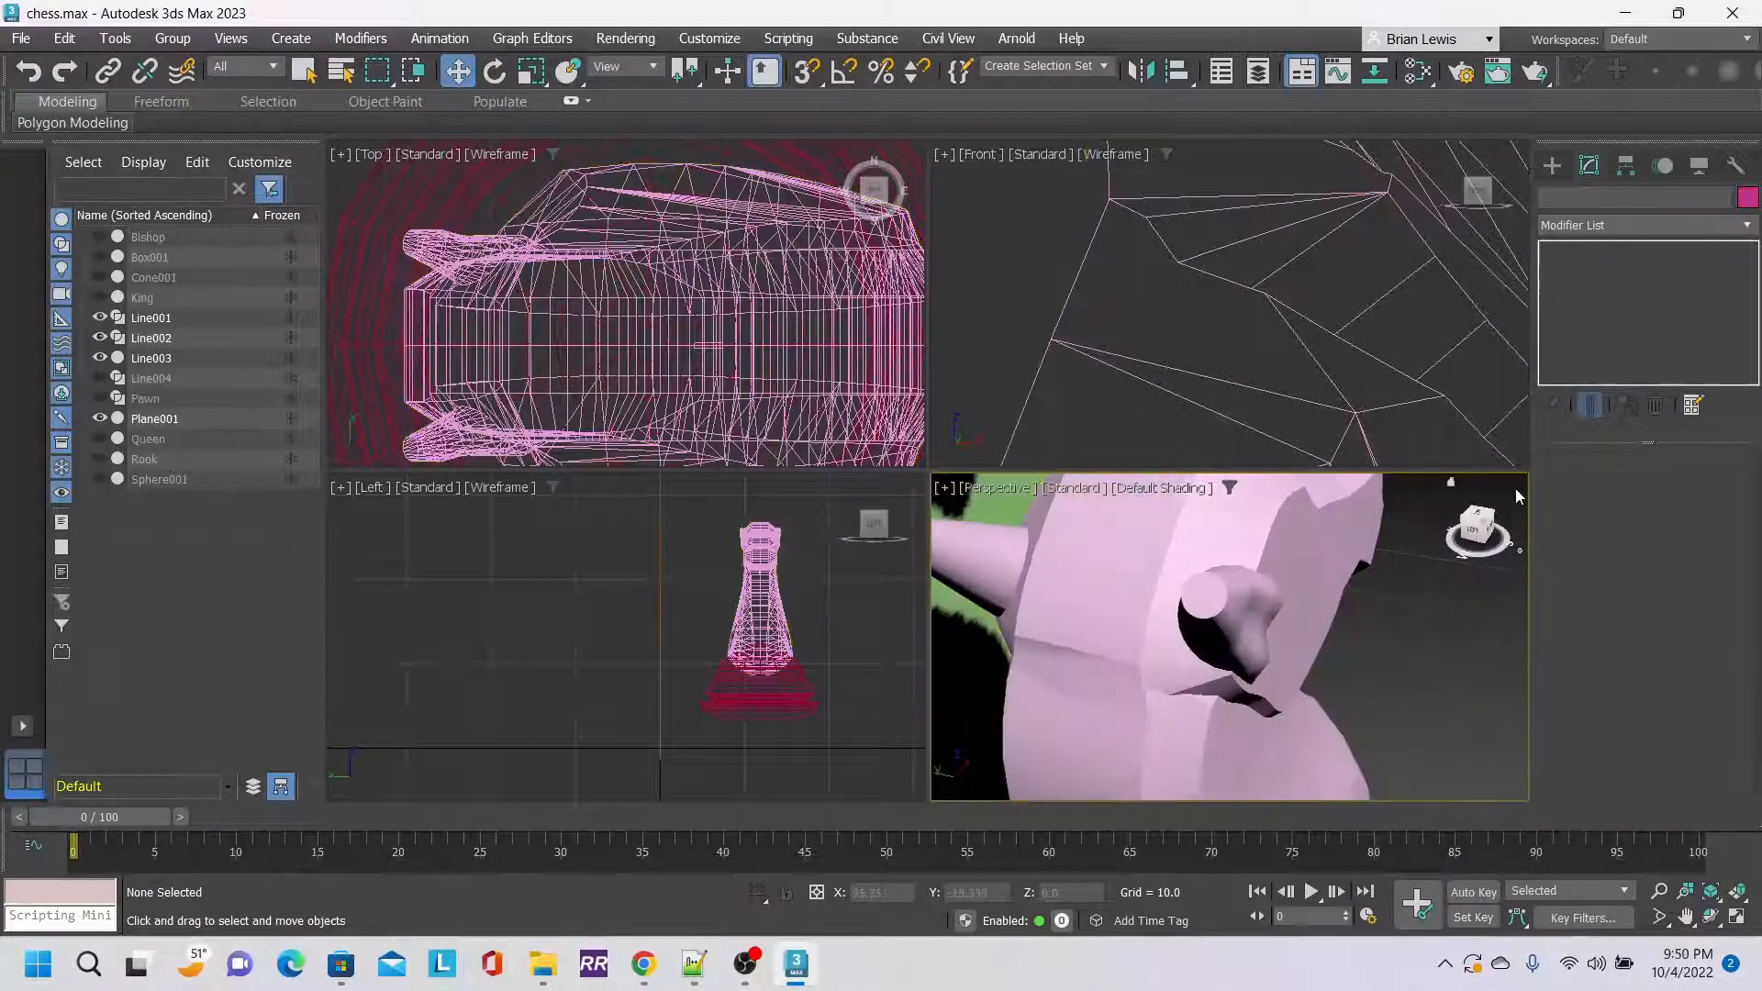
{"action": "left_click", "coordinate": [1552, 165]}
{"action": "key", "text": "ctrl+z"}
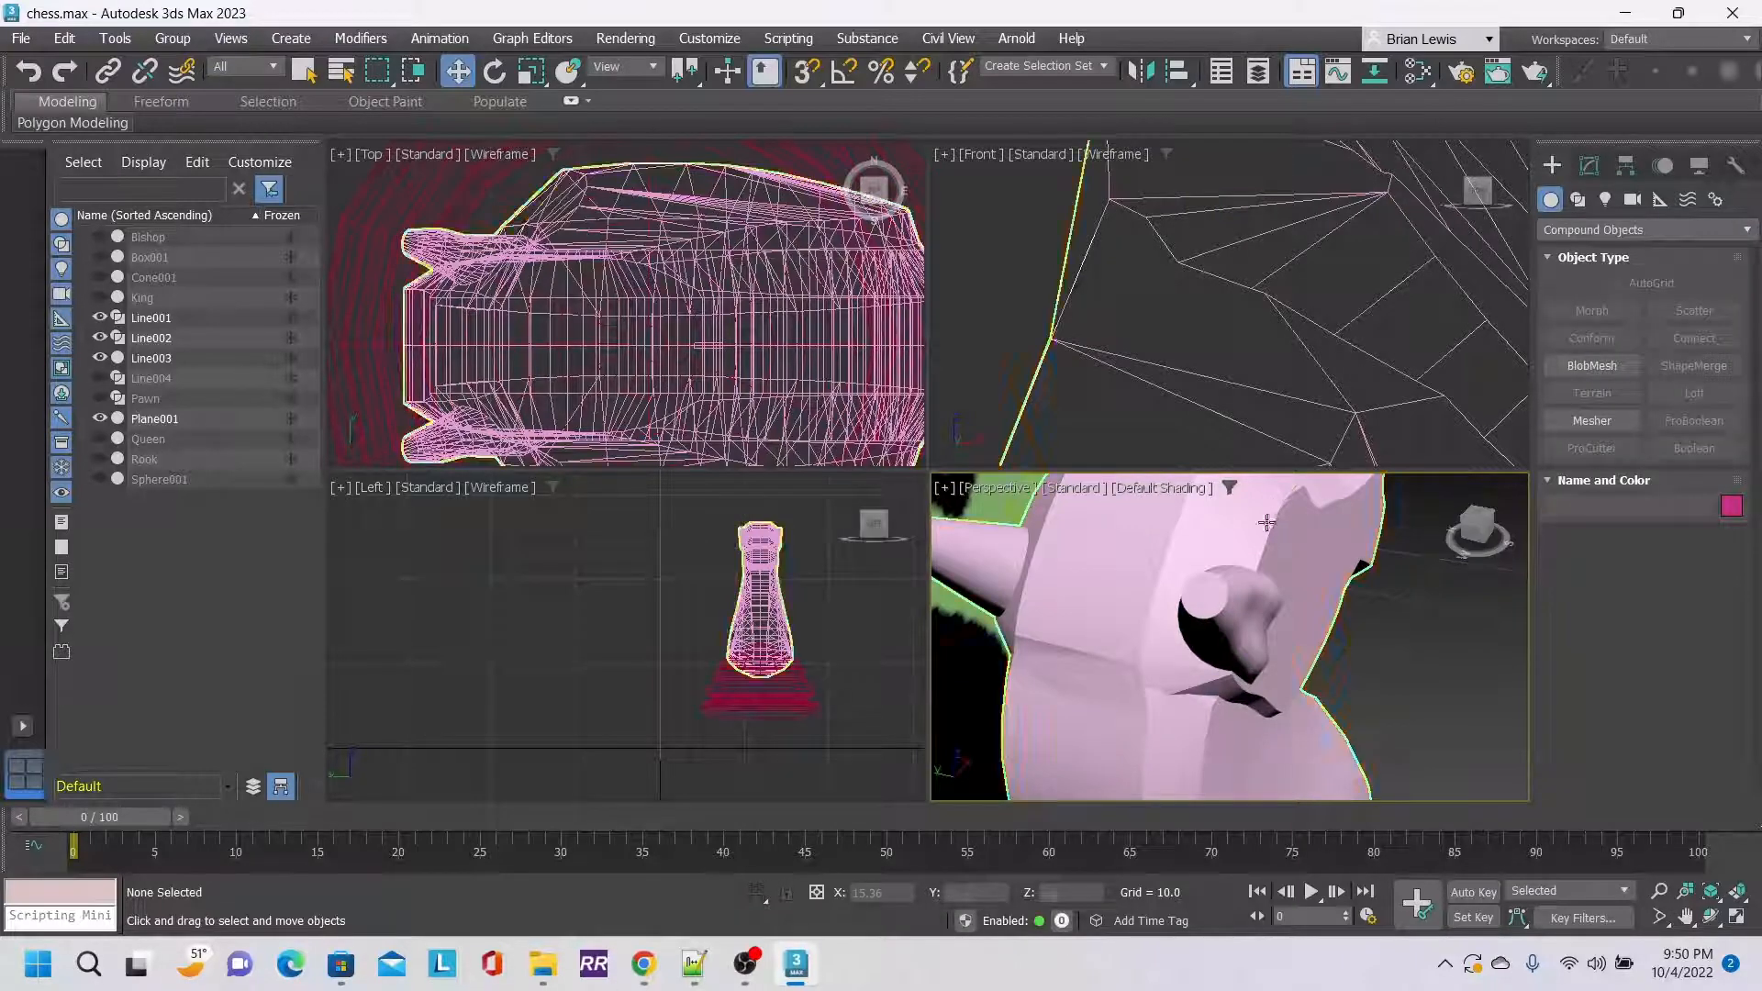
{"action": "left_click", "coordinate": [1599, 170]}
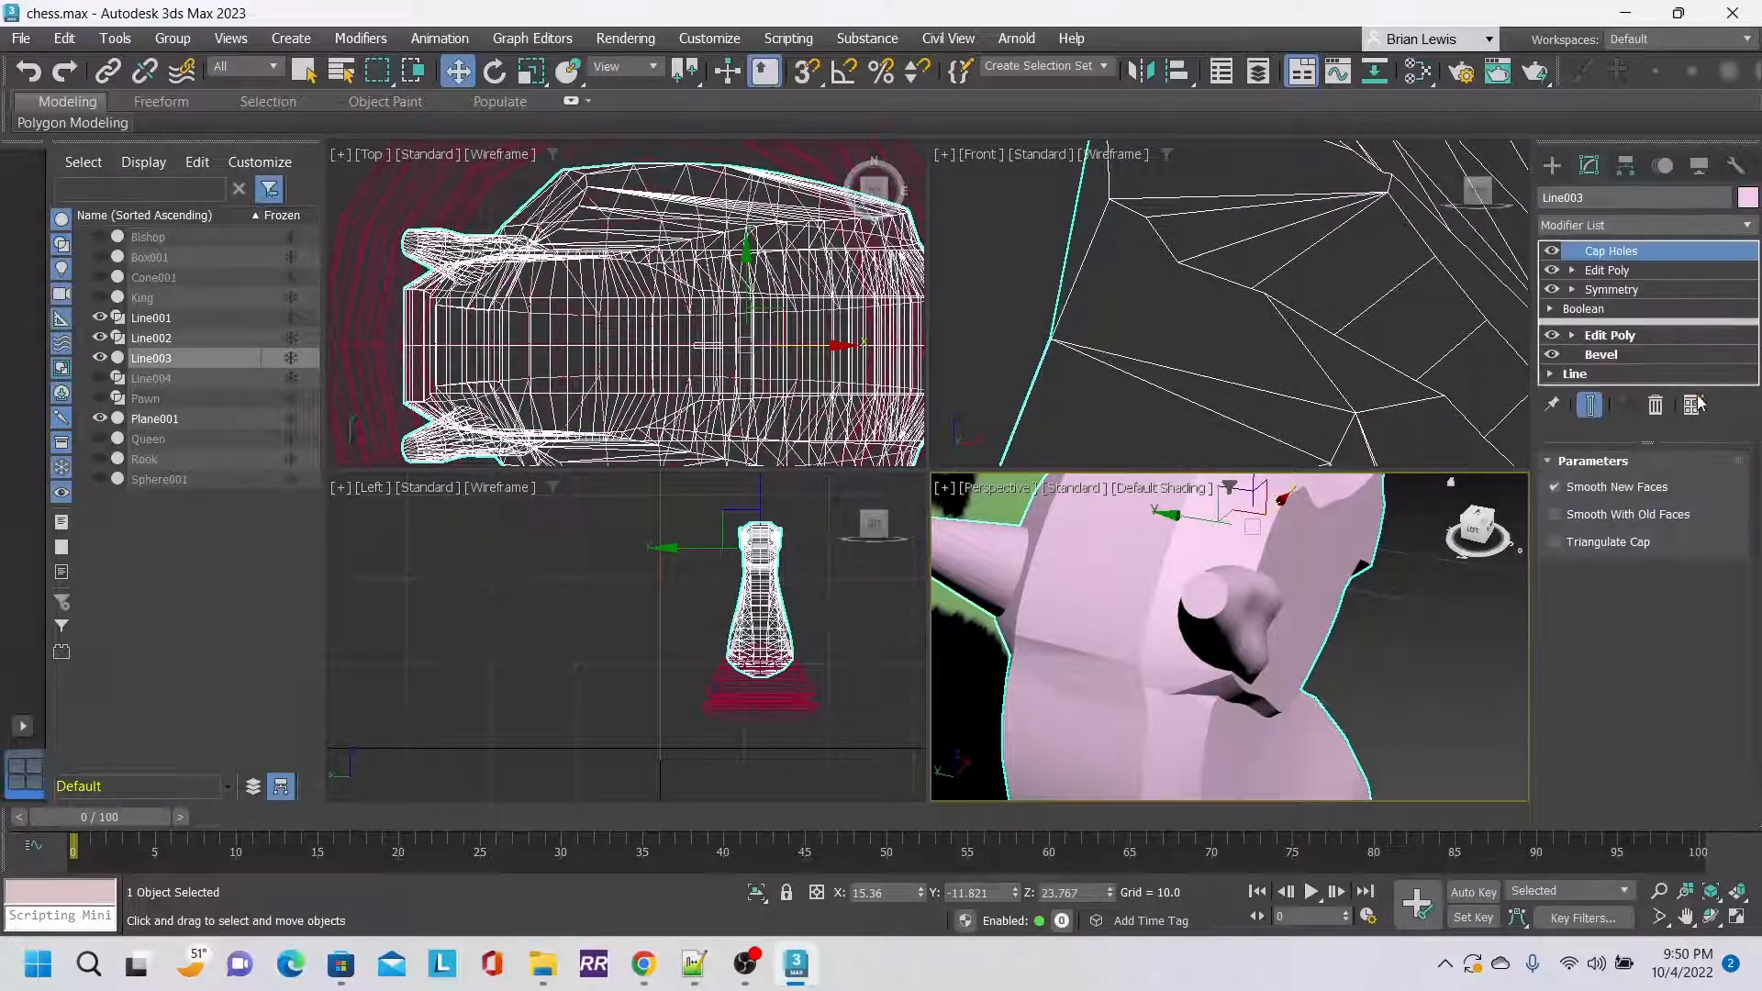
{"action": "left_click", "coordinate": [1749, 226]}
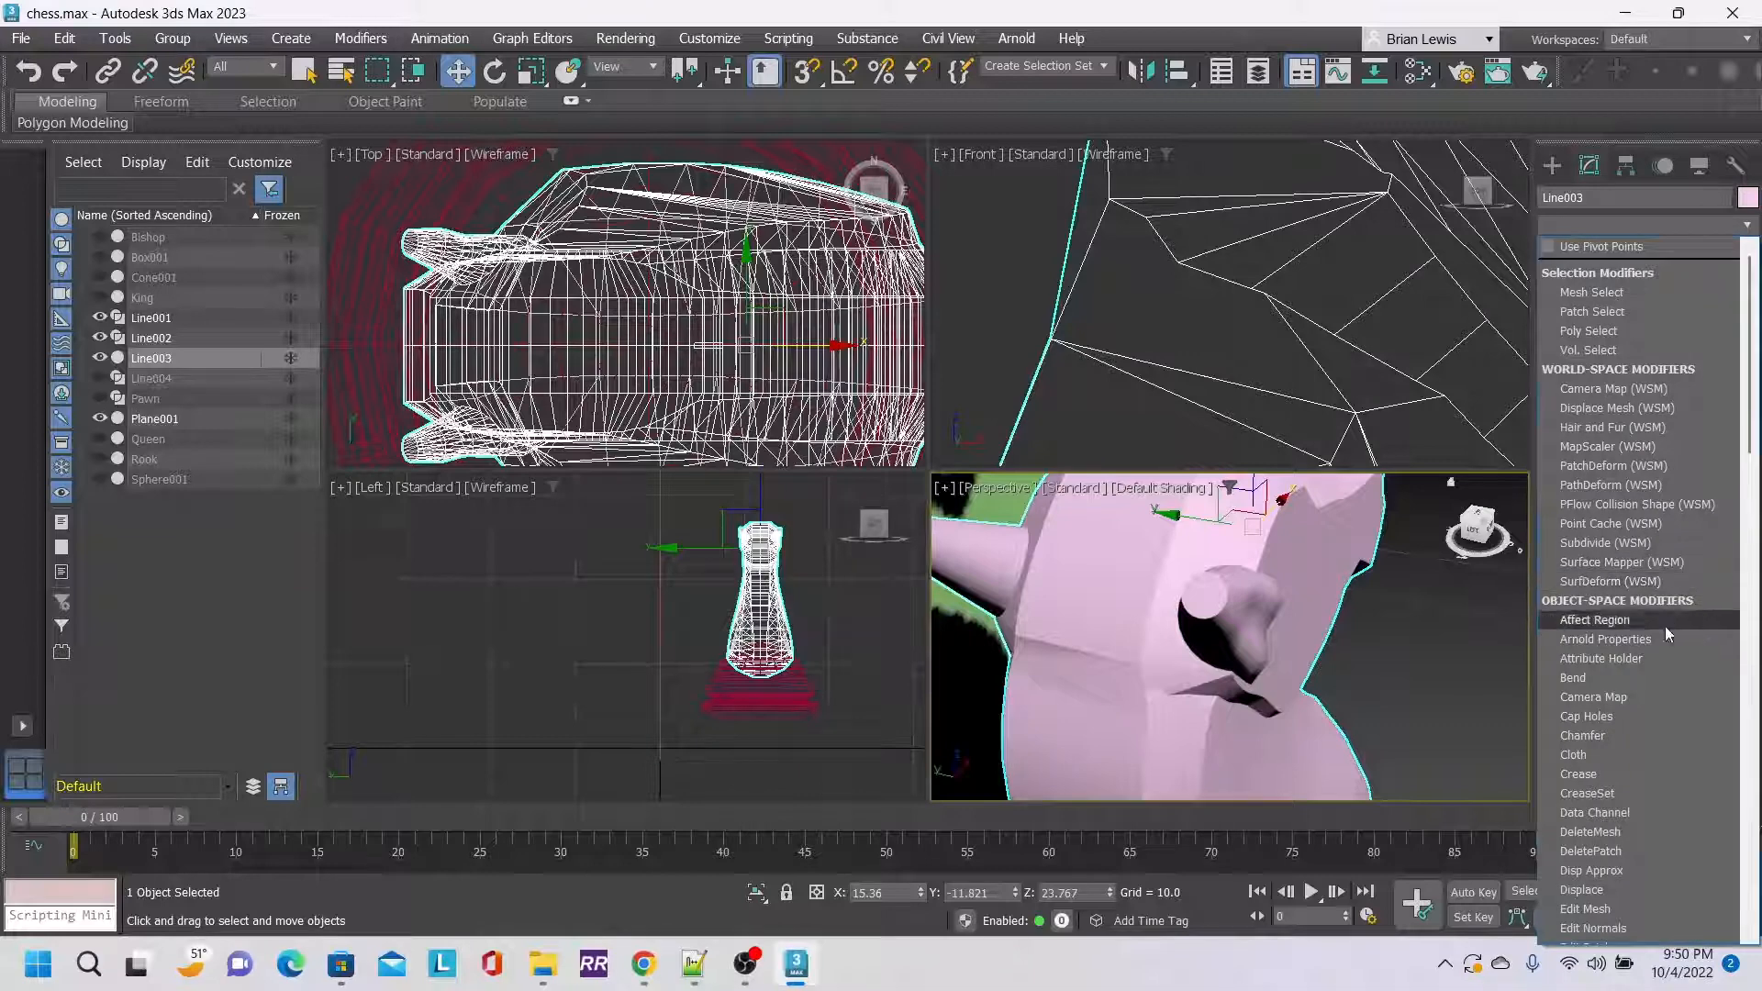
{"action": "scroll", "coordinate": [1659, 656], "scroll_direction": "down", "scroll_amount": 4}
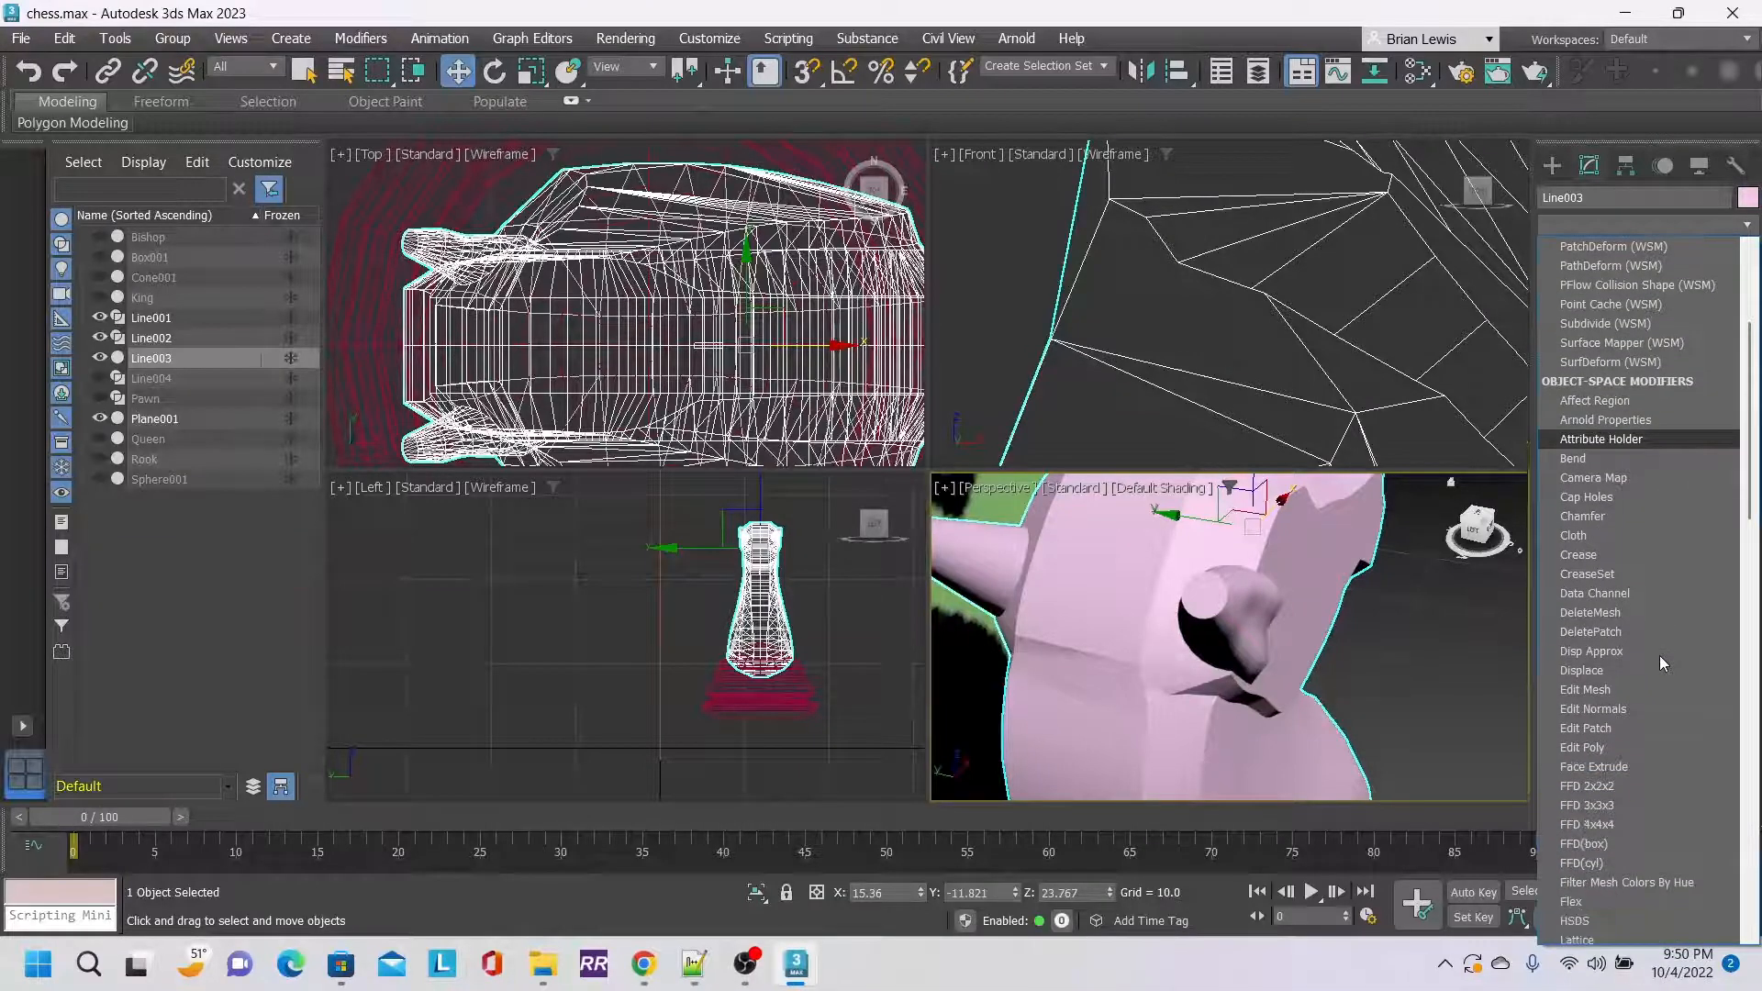
{"action": "left_click", "coordinate": [1594, 747]}
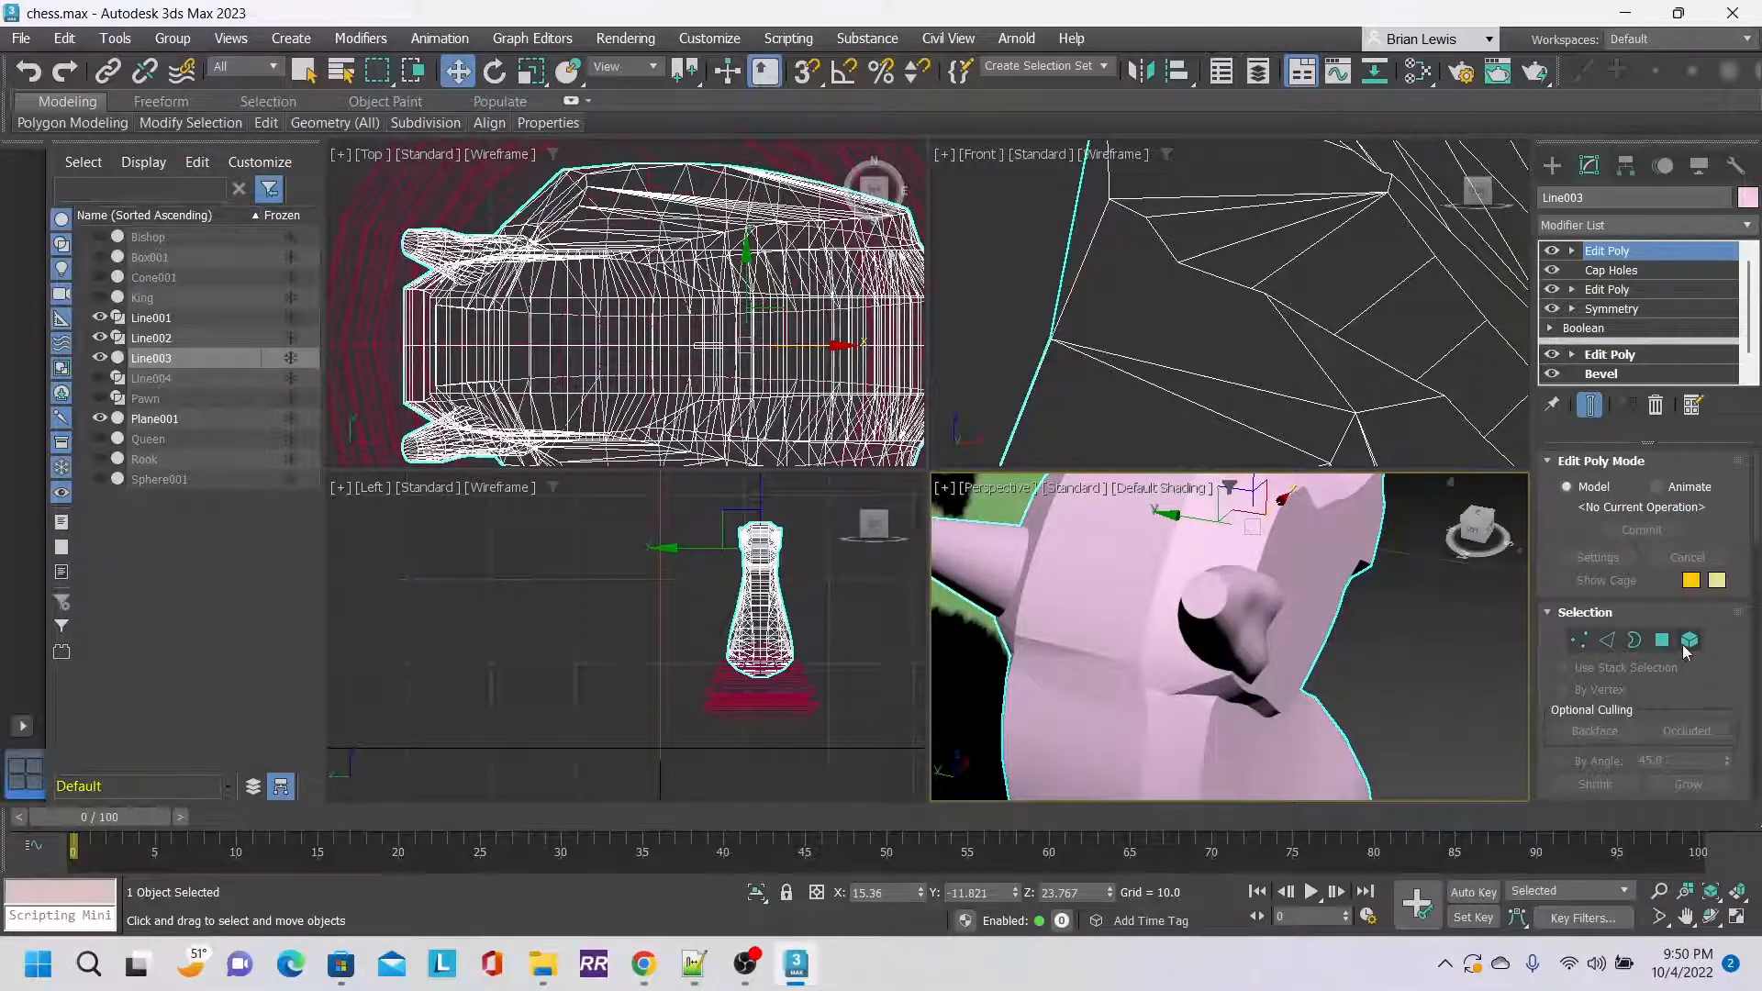
At polygon level, select the central strip of polygons running over the head and down the back of the knight's neck.
{"action": "left_click", "coordinate": [1665, 640]}
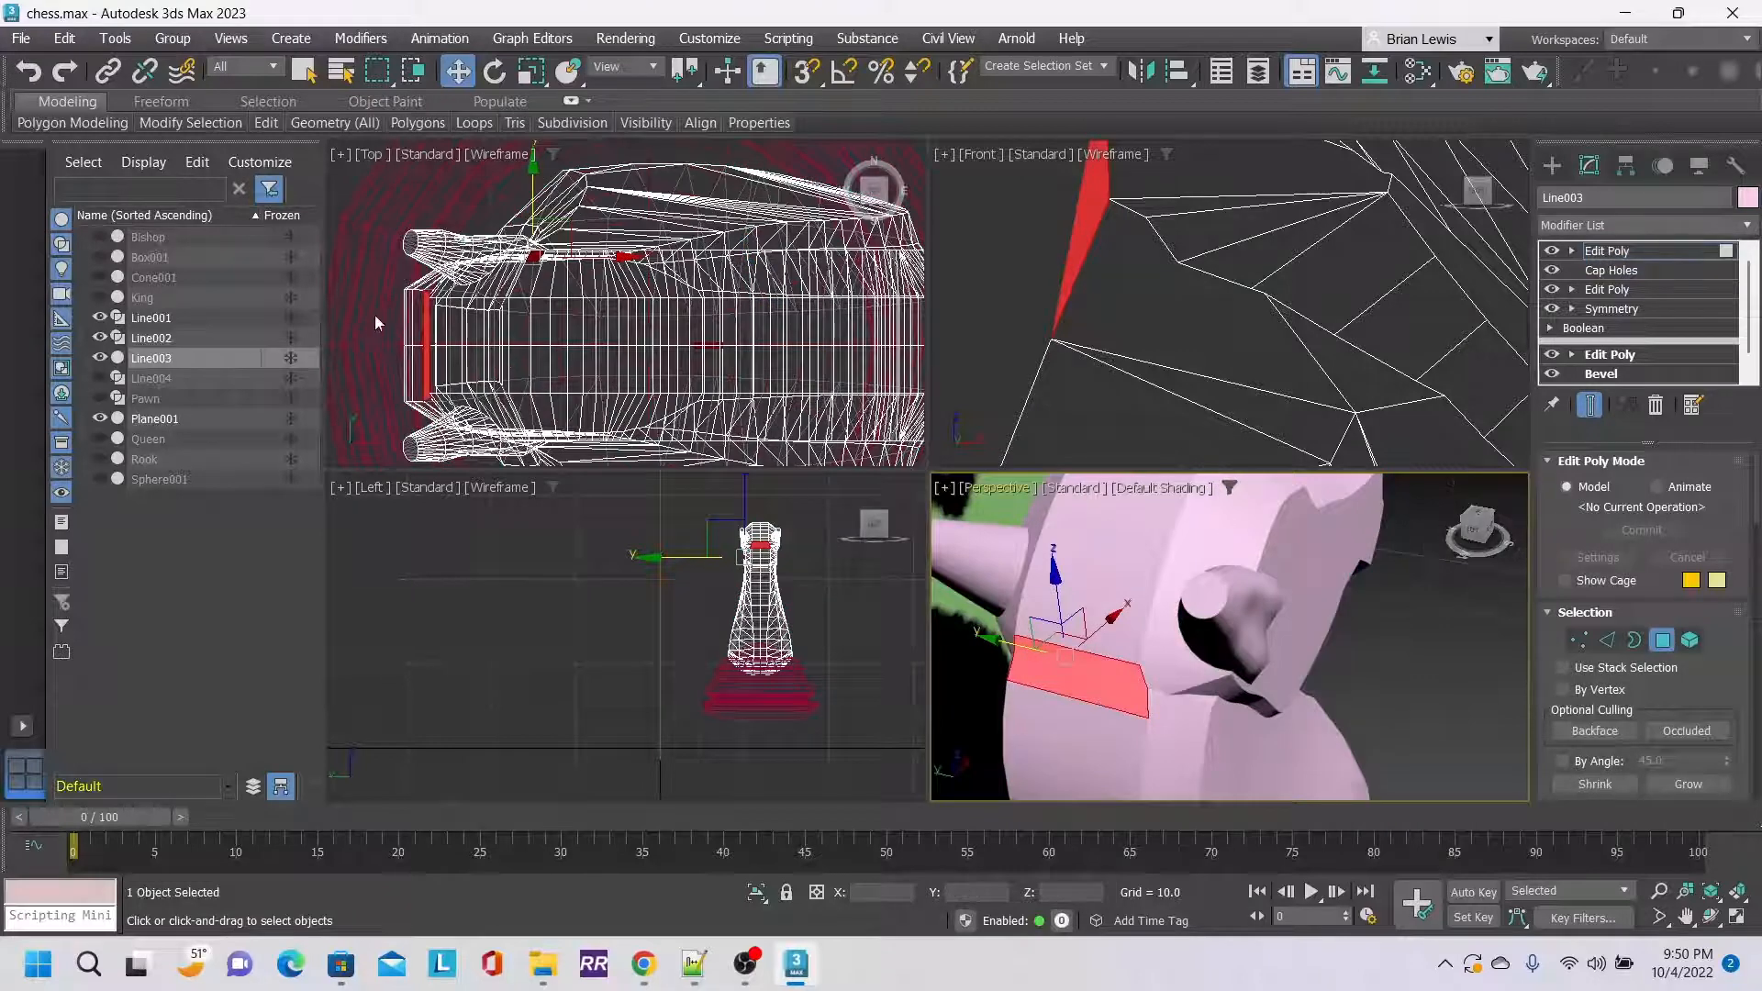
{"action": "left_click_drag", "start_coordinate": [366, 323], "coordinate": [556, 363]}
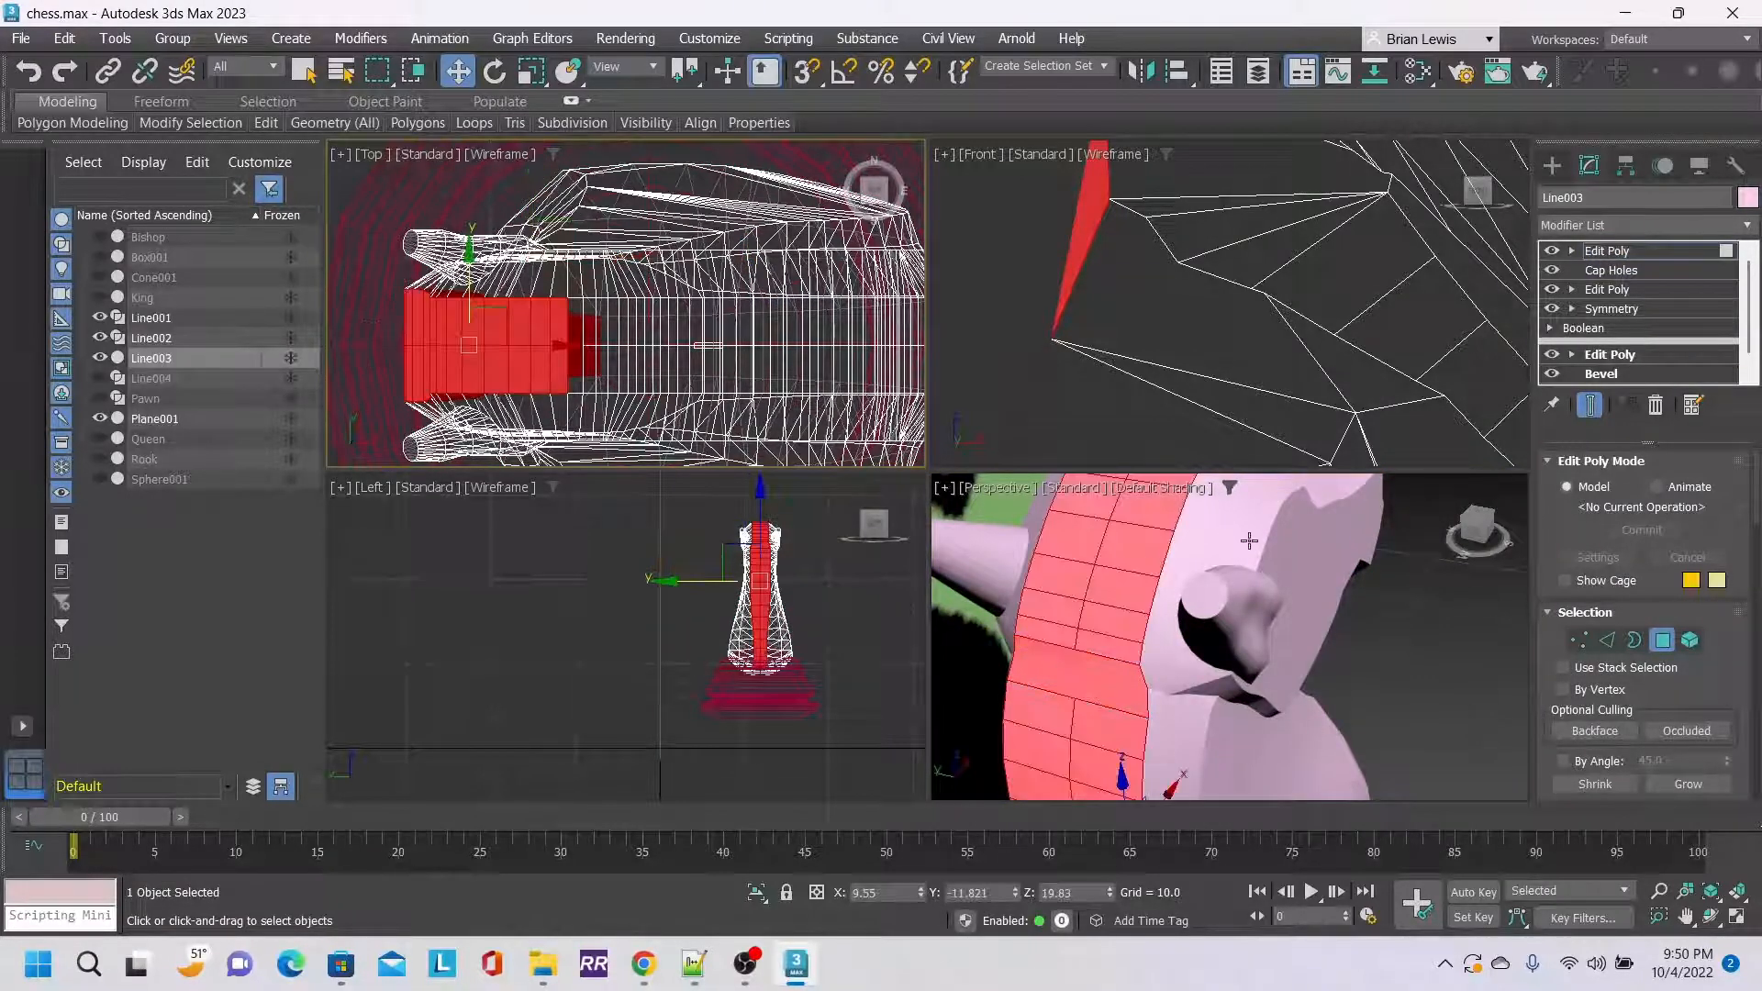
{"action": "middle_click_drag", "start_coordinate": [1249, 541], "coordinate": [1243, 653], "text": "alt"}
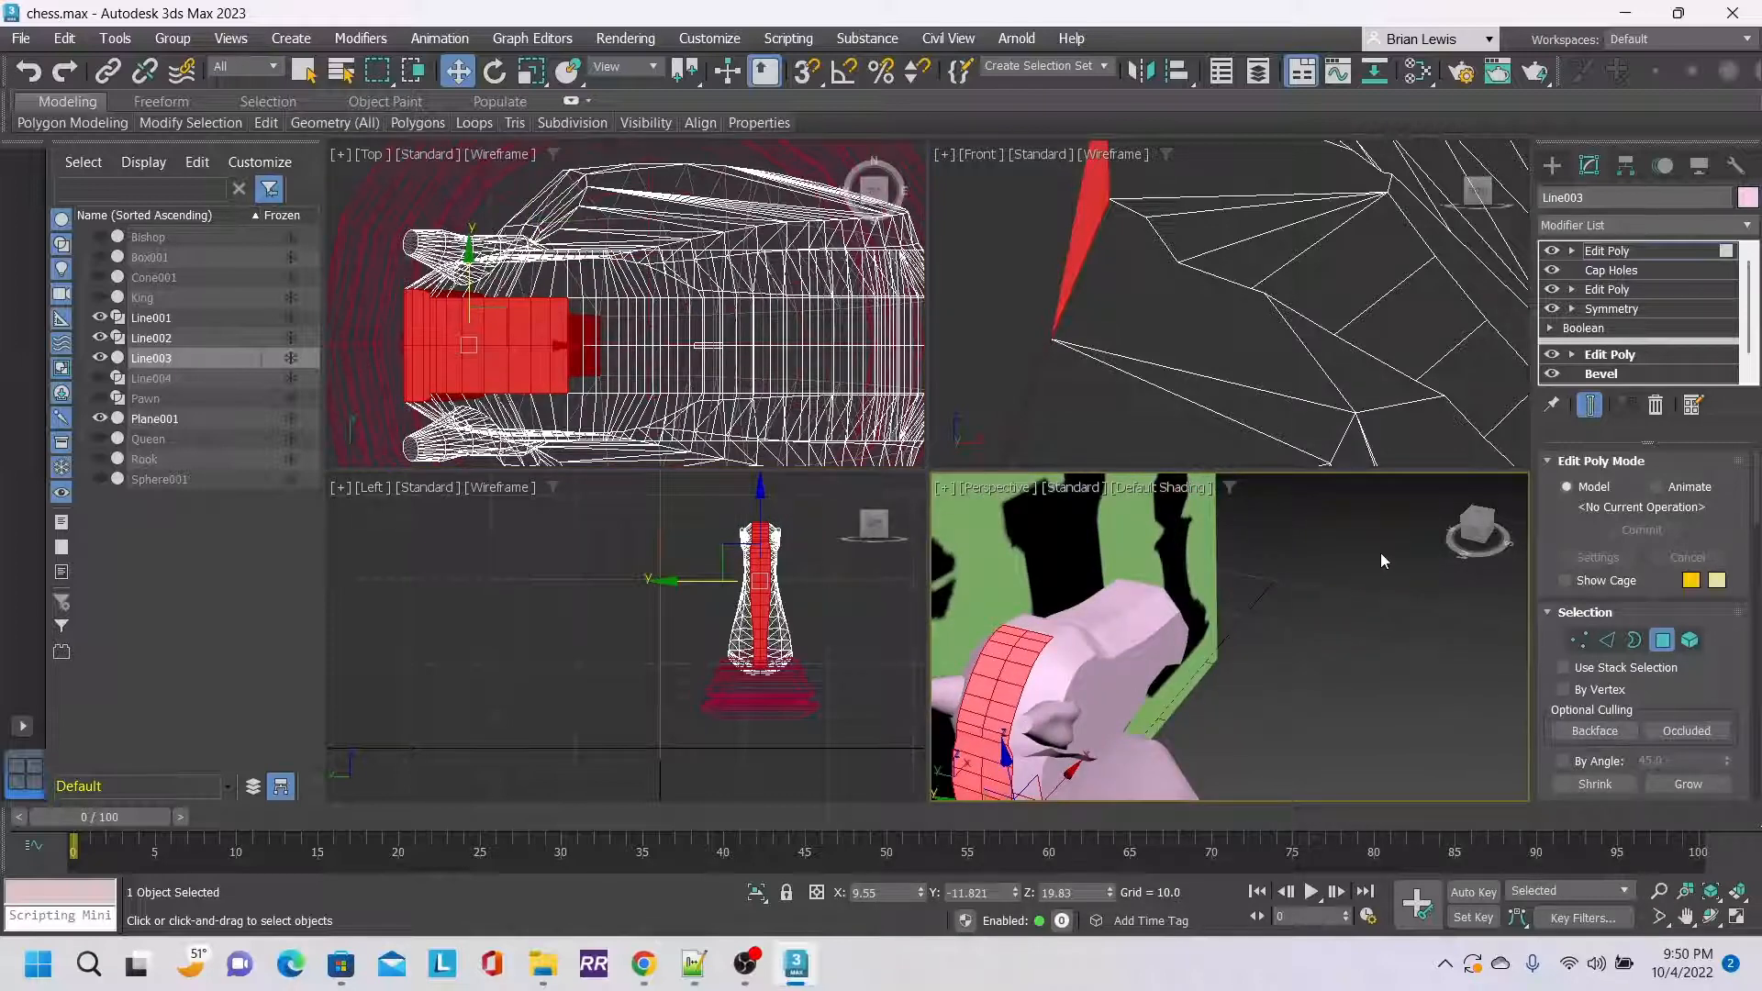
{"action": "left_click_drag", "start_coordinate": [1471, 537], "coordinate": [1283, 630]}
{"action": "middle_click_drag", "start_coordinate": [1181, 635], "coordinate": [1277, 582]}
Start a Bevel with settings on the selected strip, using Local Normals and a height of 1.
{"action": "scroll", "coordinate": [1635, 545], "scroll_direction": "down", "scroll_amount": 8}
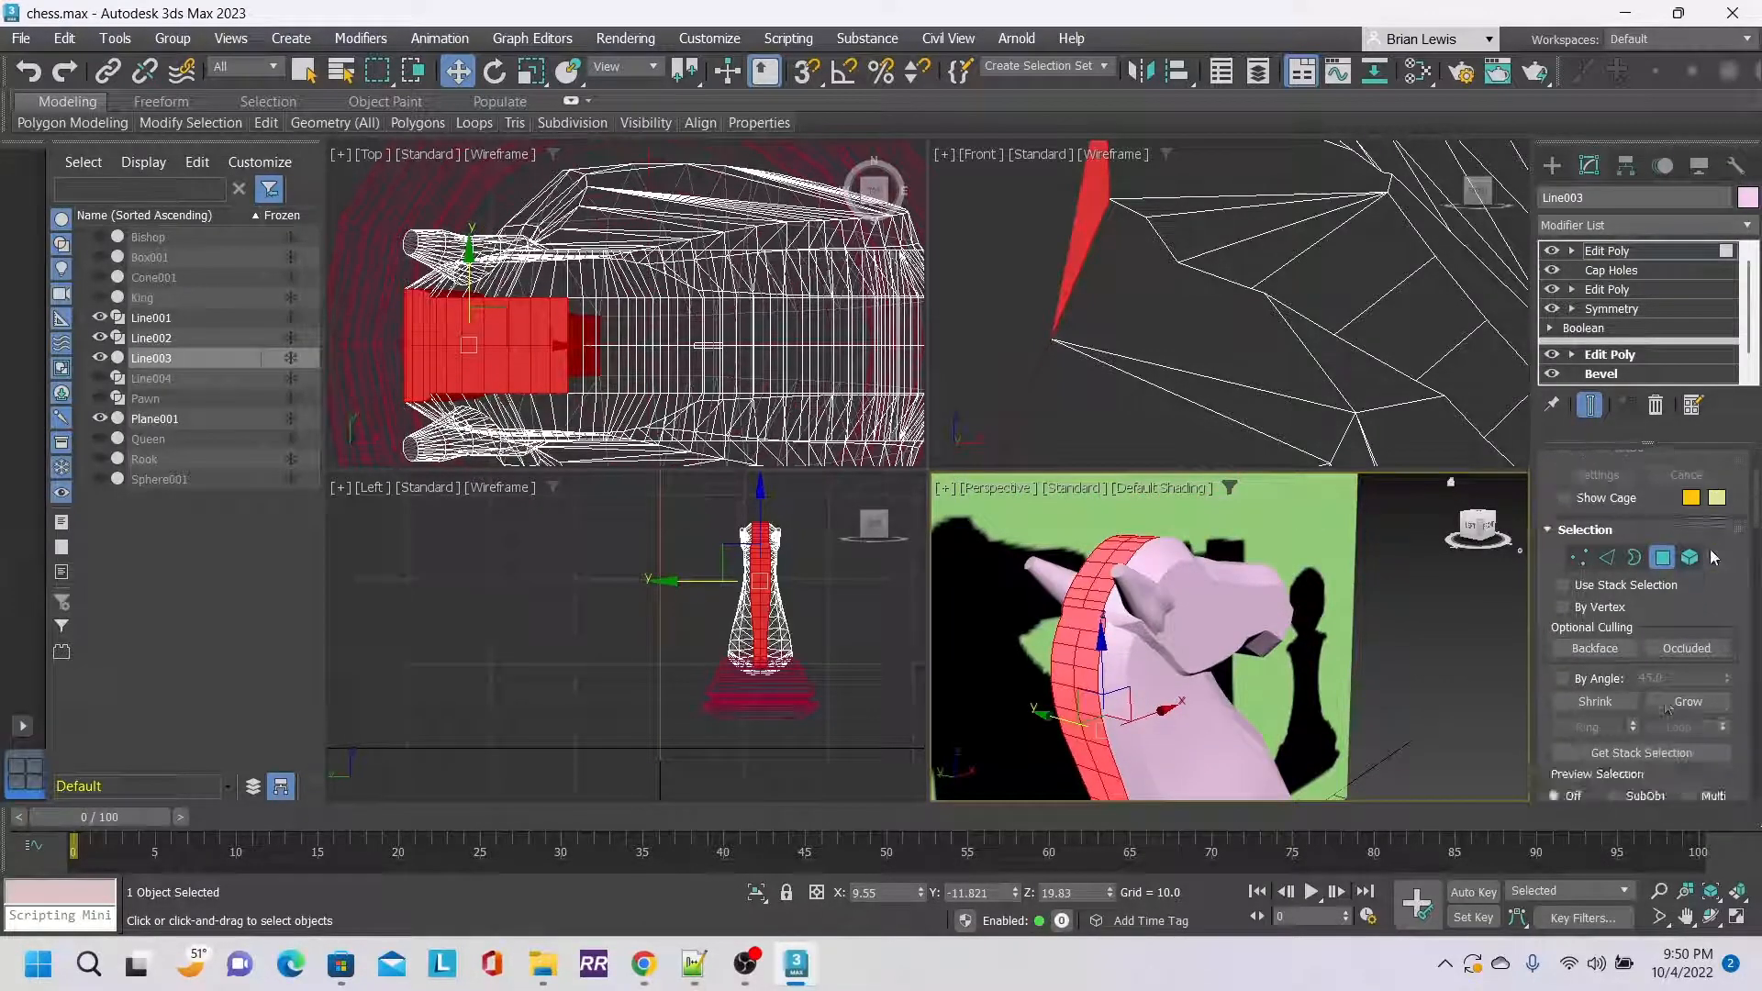
{"action": "scroll", "coordinate": [1657, 566], "scroll_direction": "down", "scroll_amount": 1}
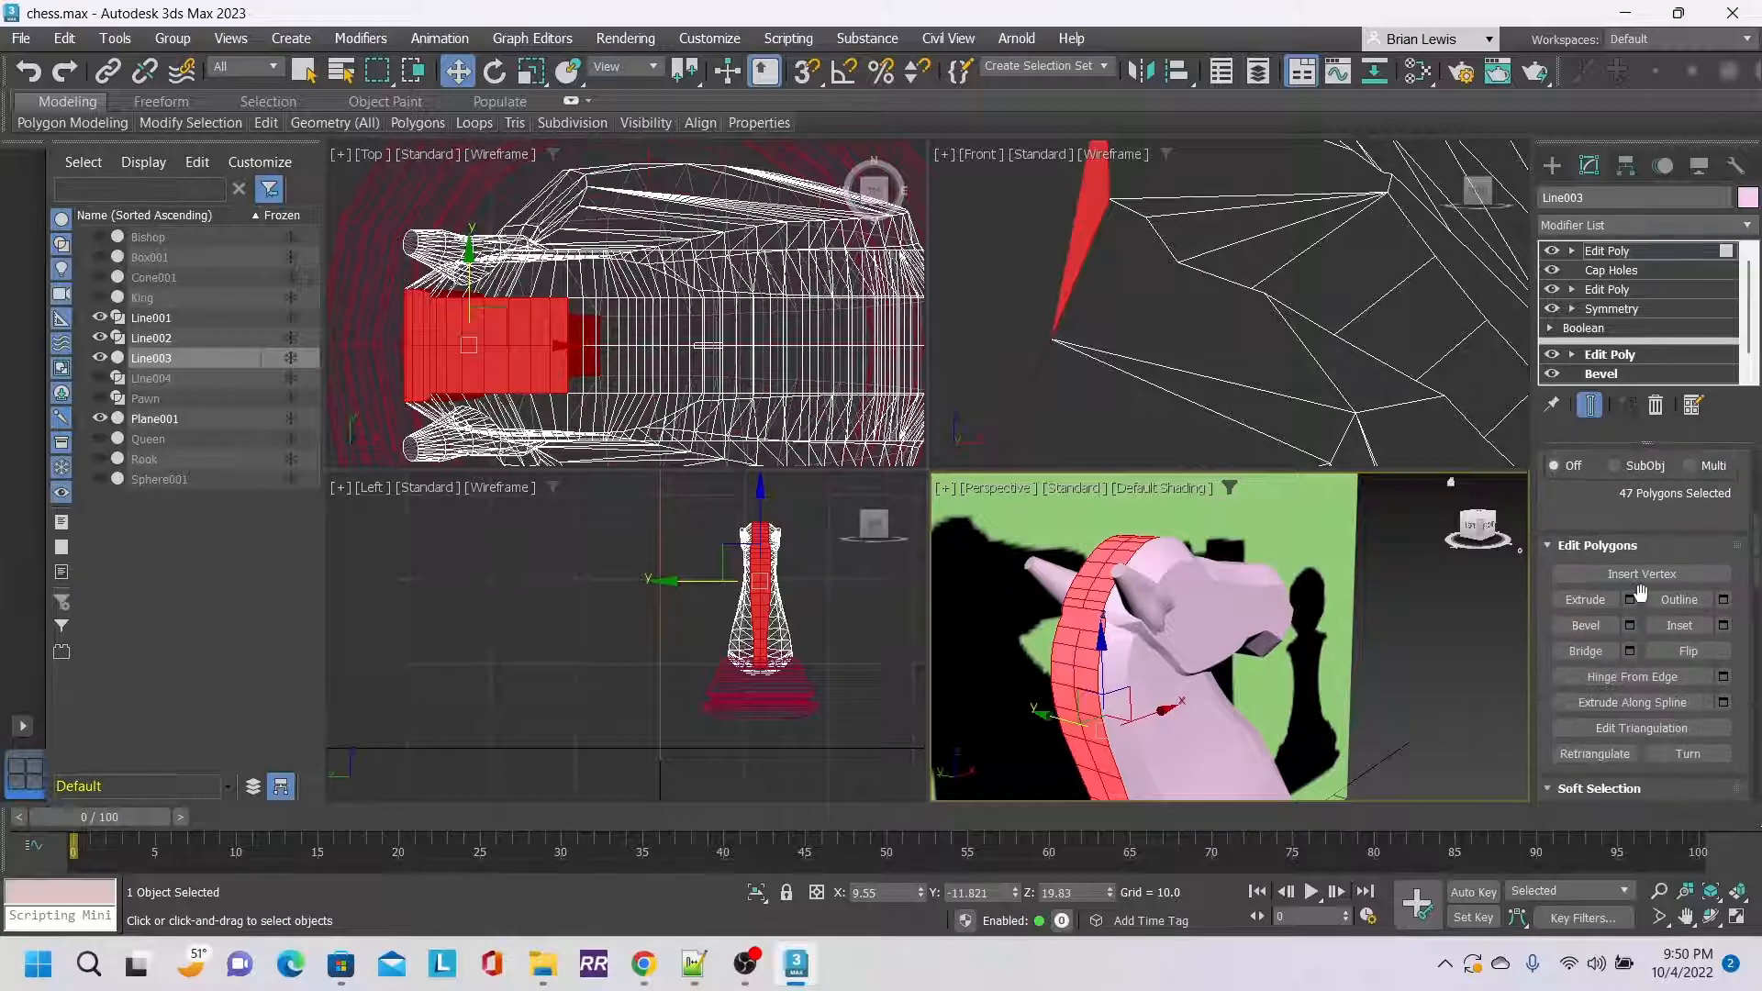
{"action": "left_click", "coordinate": [1629, 625]}
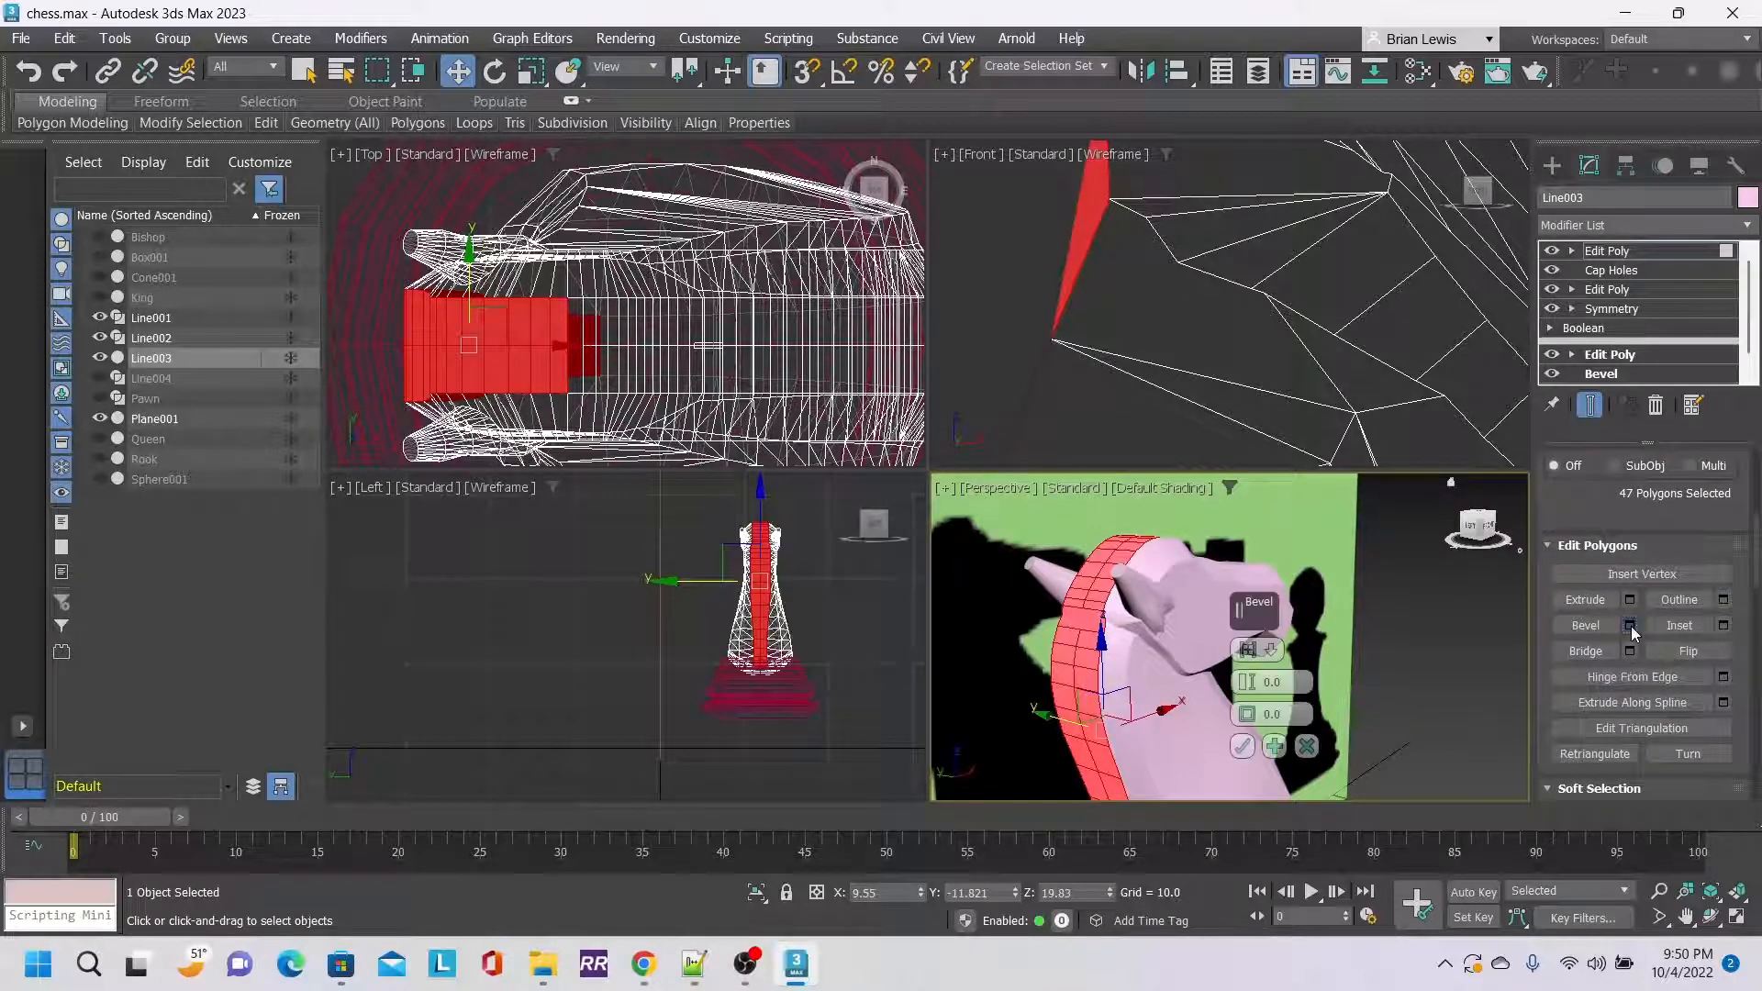
{"action": "left_click", "coordinate": [1266, 652]}
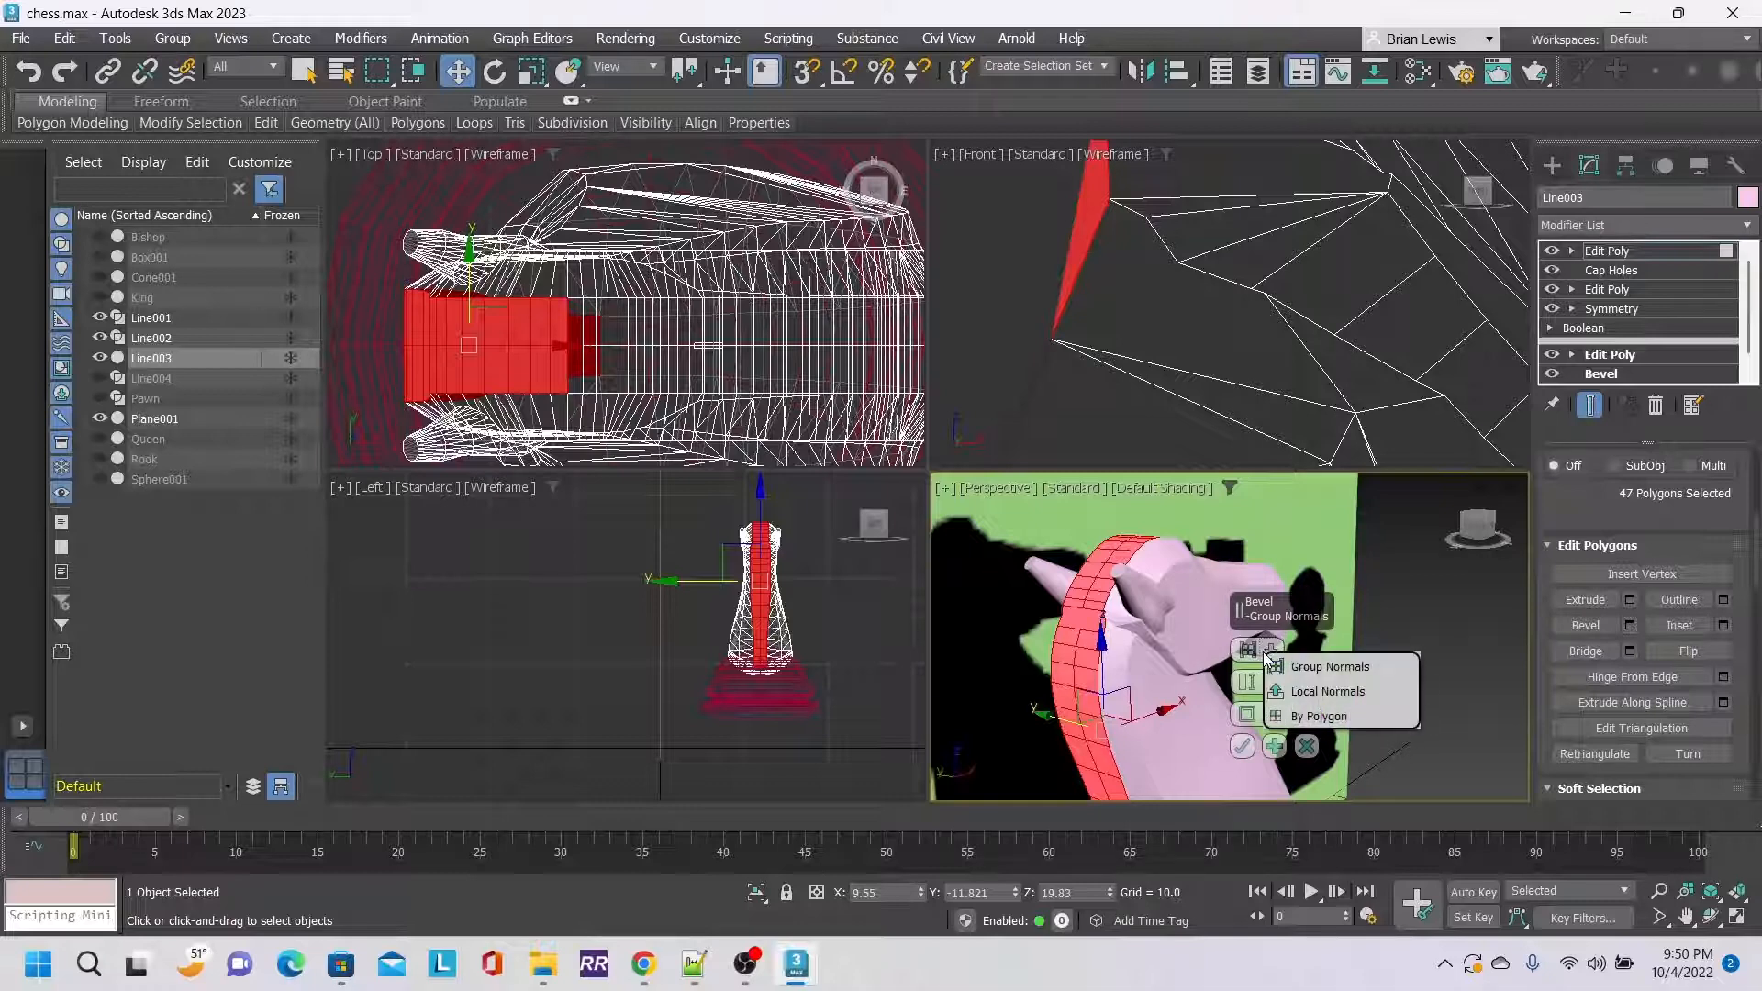
{"action": "left_click", "coordinate": [1310, 687]}
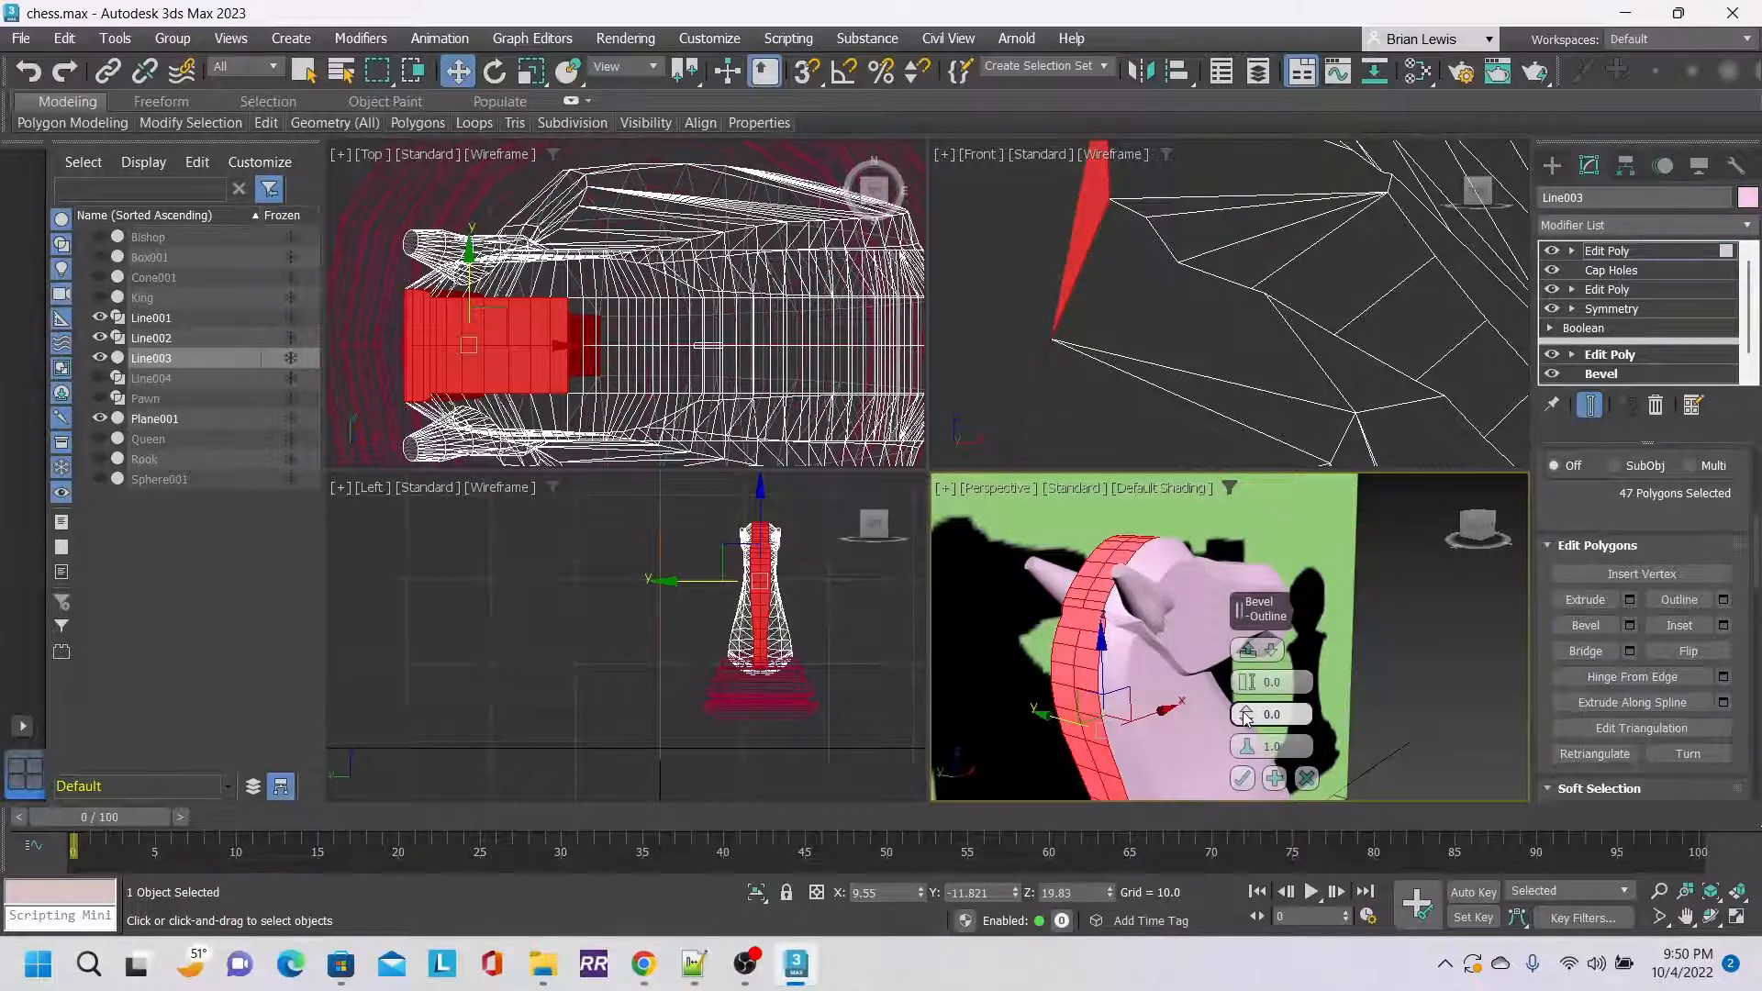
{"action": "mouse_move", "coordinate": [1248, 681]}
{"action": "left_mouse_down"}
{"action": "mouse_move", "coordinate": [1248, 662]}
{"action": "mouse_move", "coordinate": [1248, 694]}
{"action": "left_mouse_up"}
{"action": "left_click", "coordinate": [1271, 683]}
{"action": "type", "text": "1"}
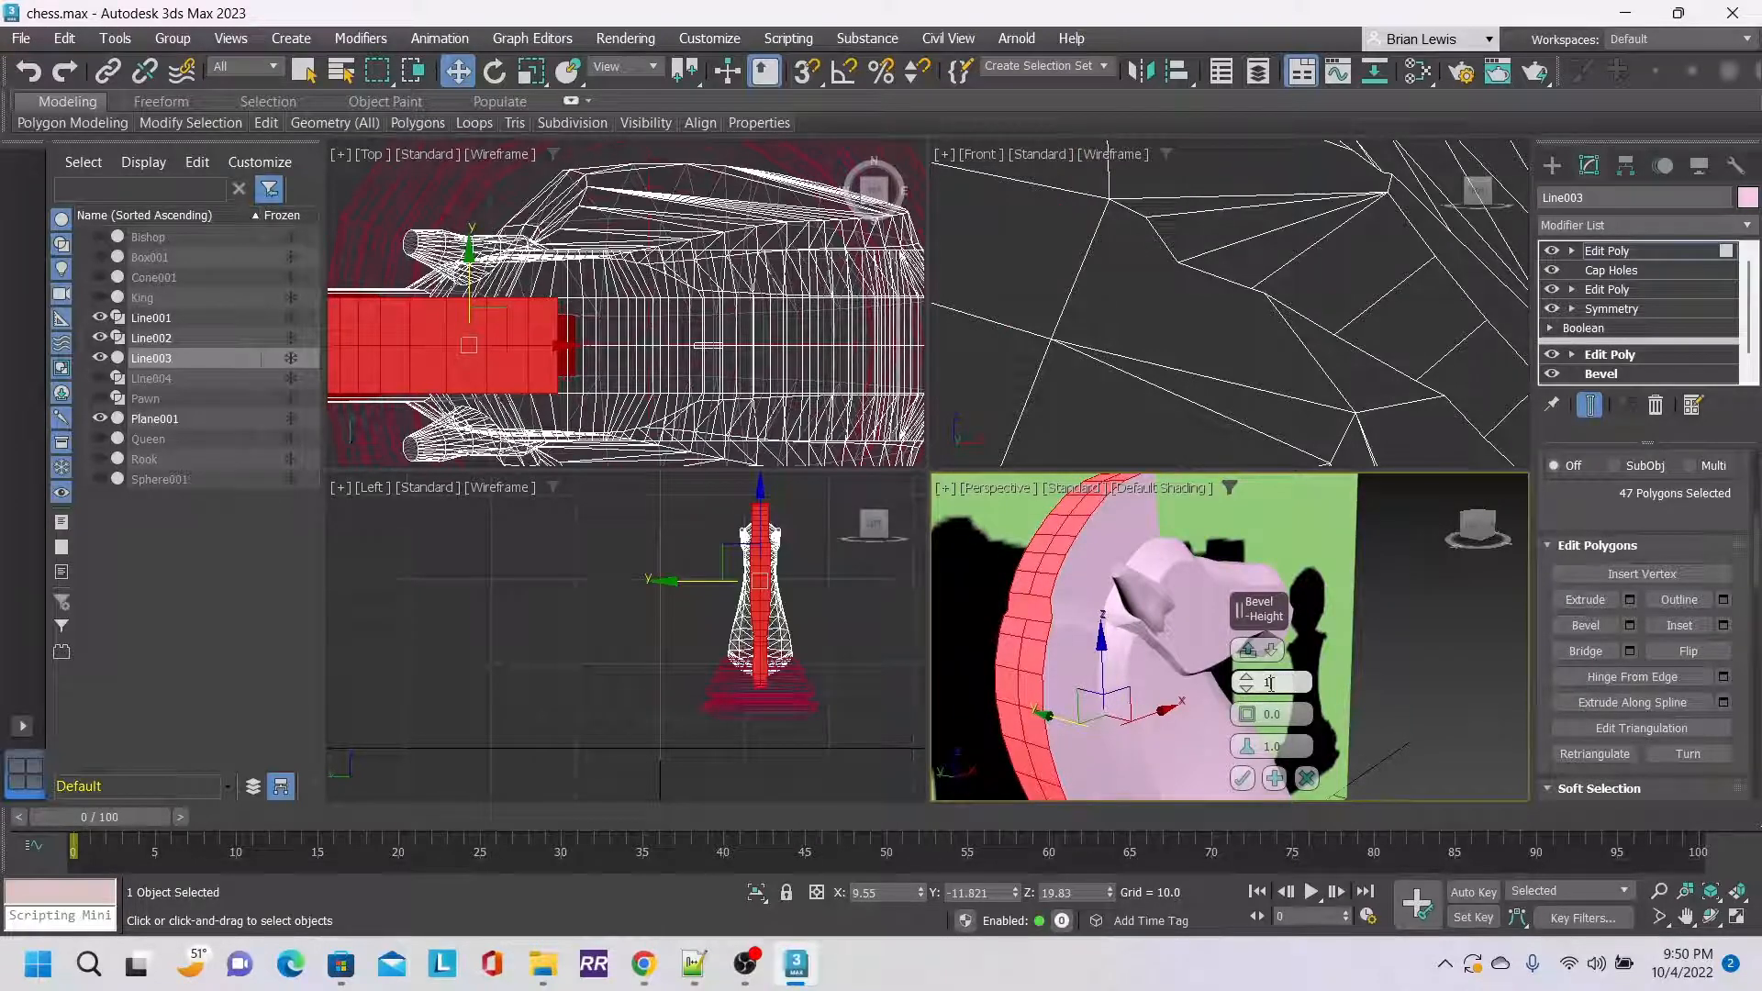
{"action": "key", "text": "Return"}
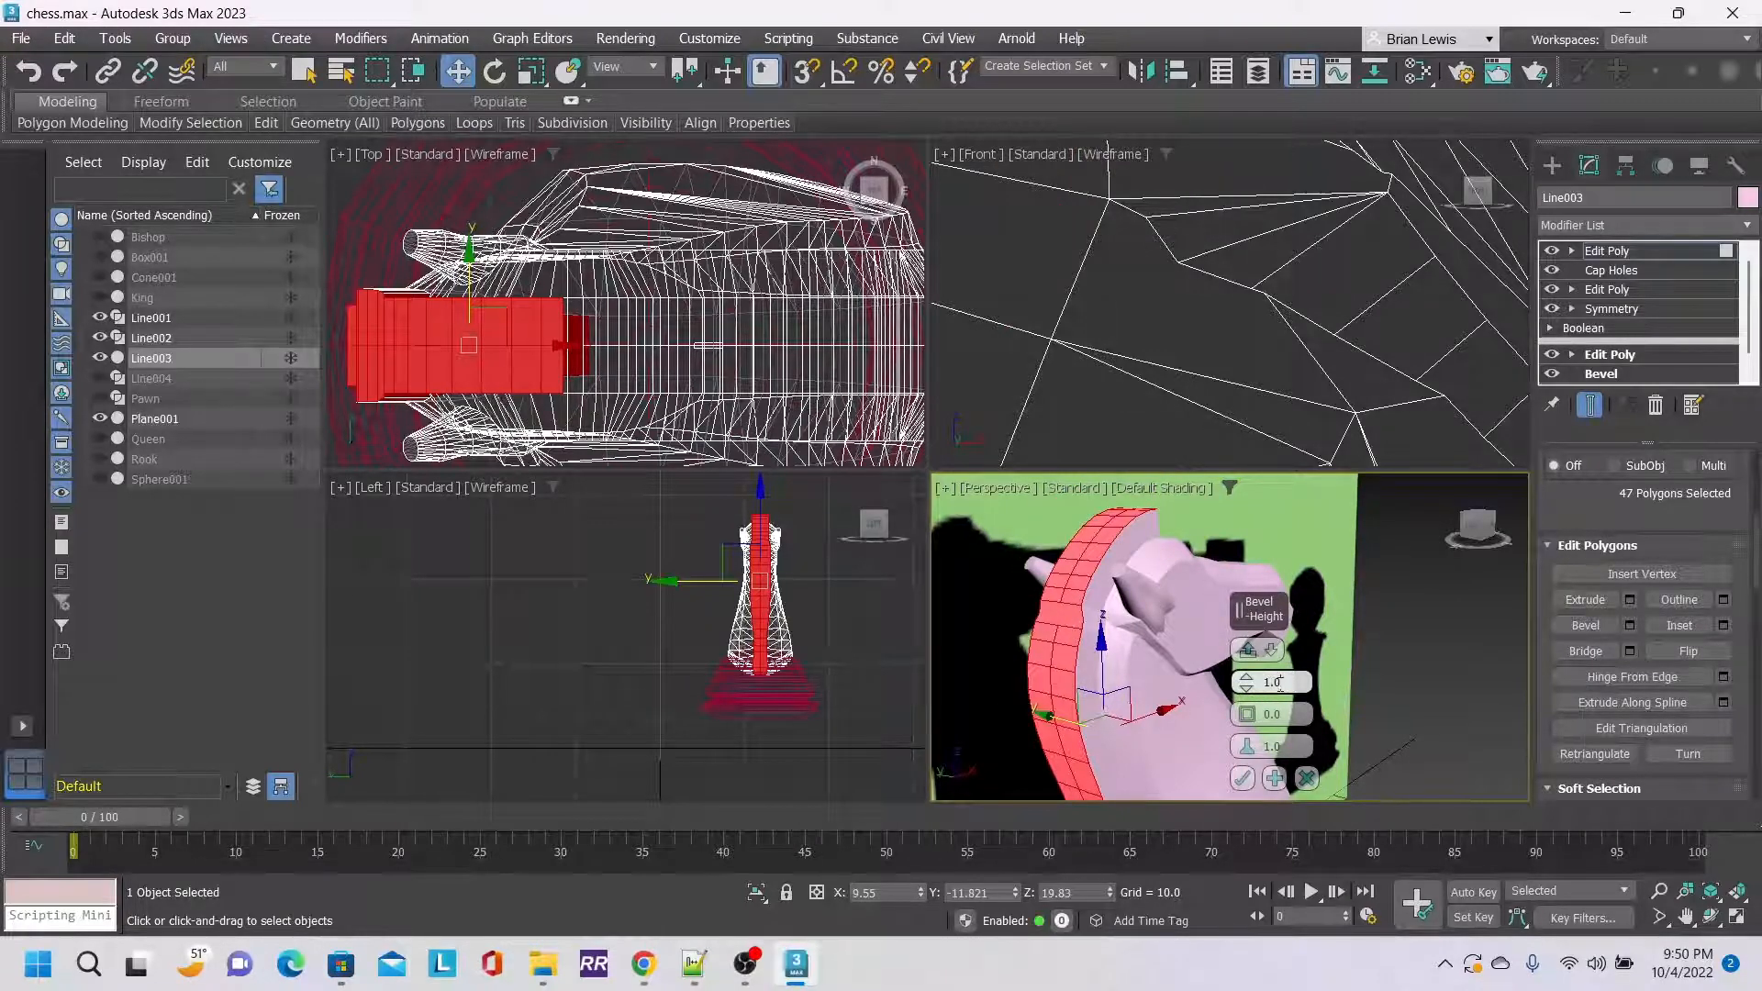
Reduce the strip's bevel height to 0.5, check the mane's side profile, apply the bevel and deselect the polygons.
{"action": "left_click", "coordinate": [1280, 684]}
{"action": "type", "text": "0.5"}
{"action": "key", "text": "Return"}
{"action": "left_click_drag", "start_coordinate": [1483, 539], "coordinate": [1186, 752]}
{"action": "middle_click_drag", "start_coordinate": [1186, 751], "coordinate": [1186, 752], "text": "alt"}
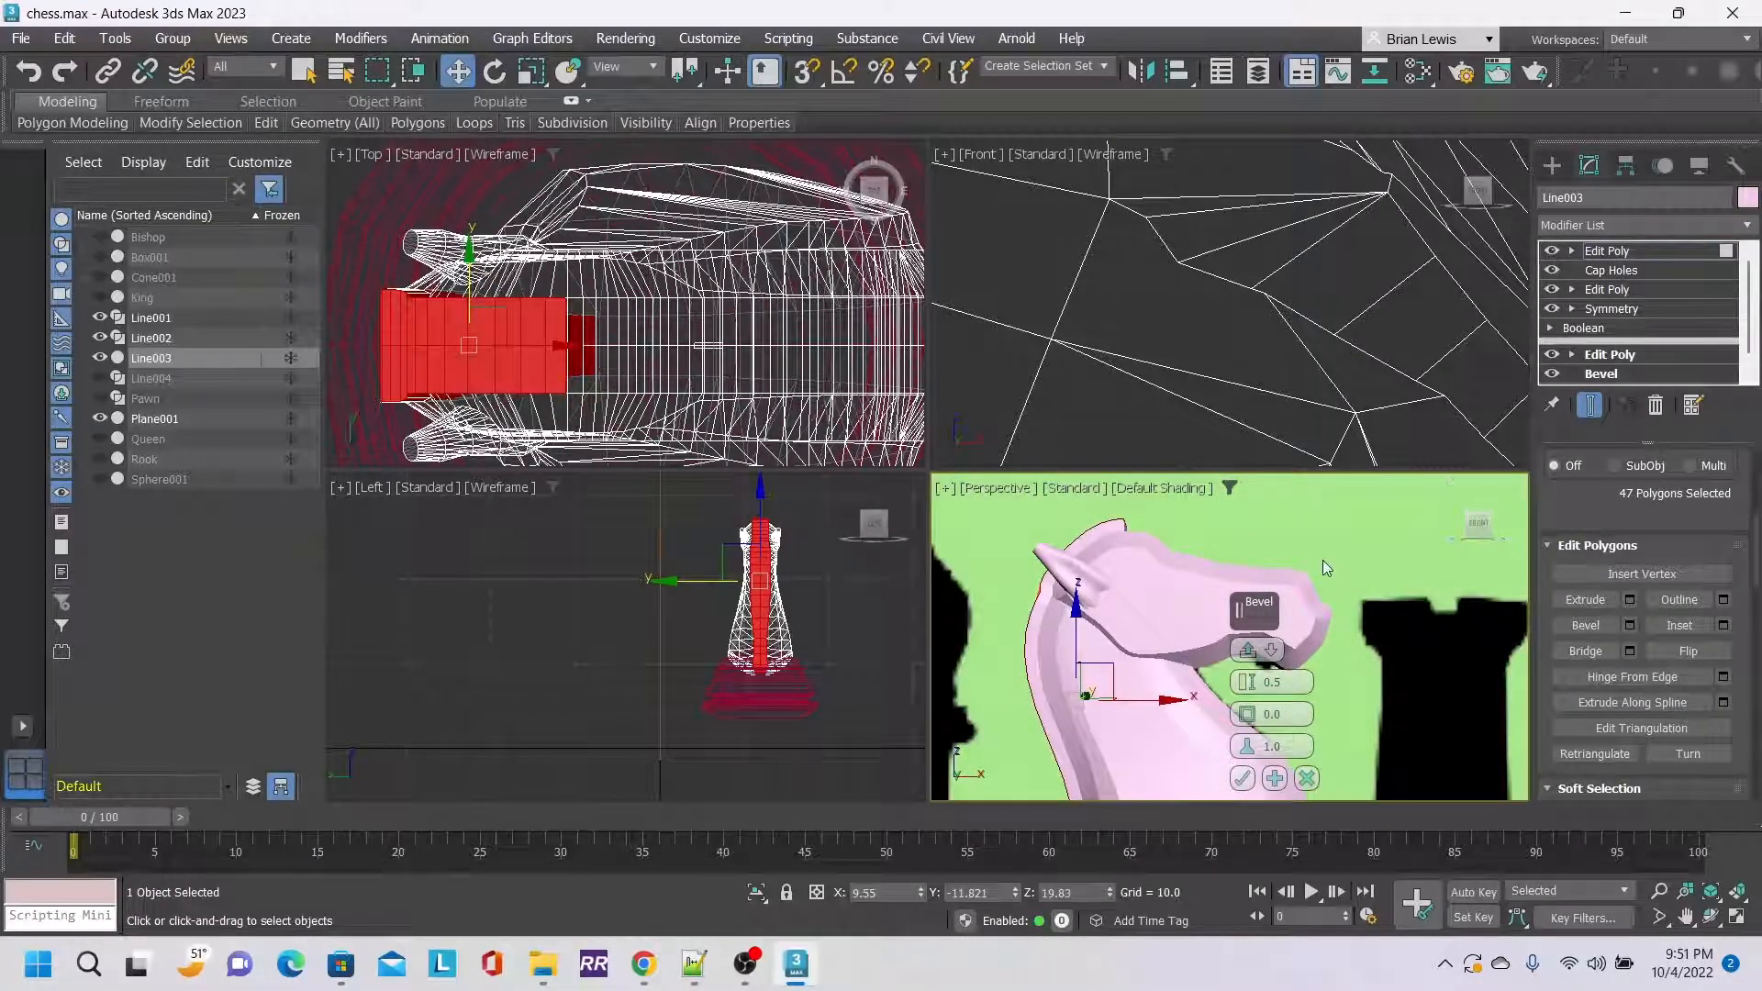
{"action": "scroll", "coordinate": [1324, 560], "scroll_direction": "down", "scroll_amount": 3}
{"action": "middle_click_drag", "start_coordinate": [1329, 560], "coordinate": [1321, 569]}
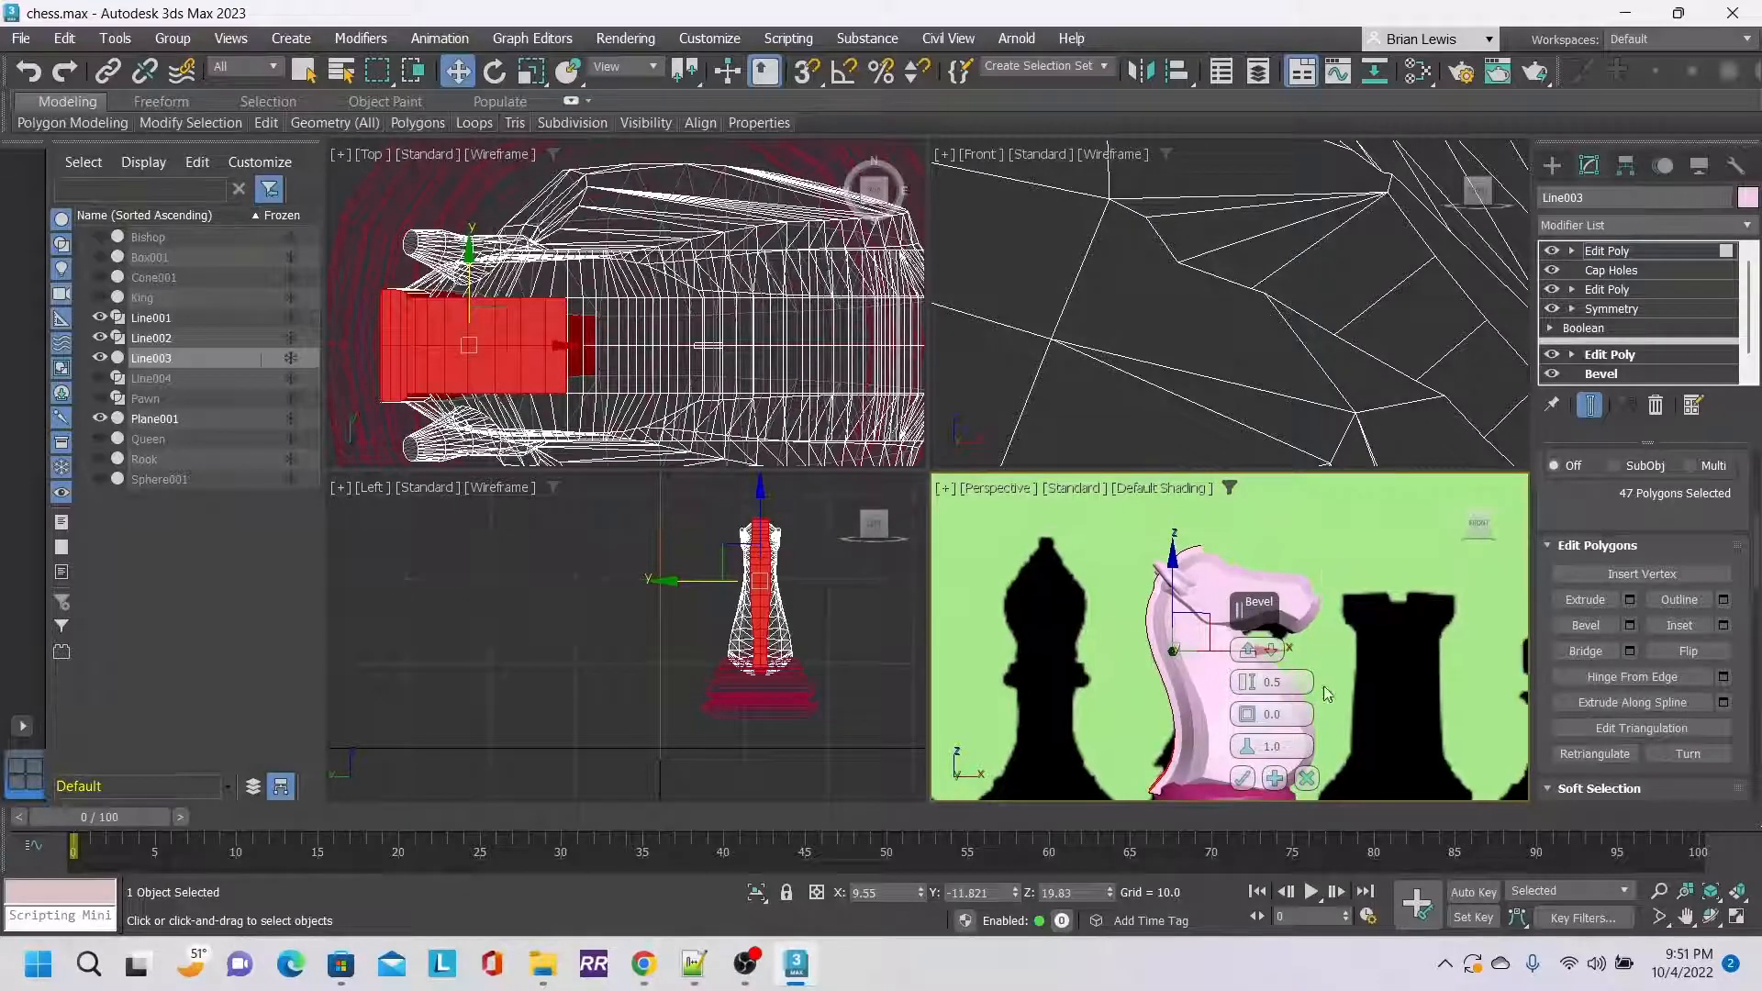
{"action": "left_click", "coordinate": [1246, 778]}
{"action": "left_click_drag", "start_coordinate": [1478, 524], "coordinate": [1417, 543]}
{"action": "left_click", "coordinate": [1373, 604]}
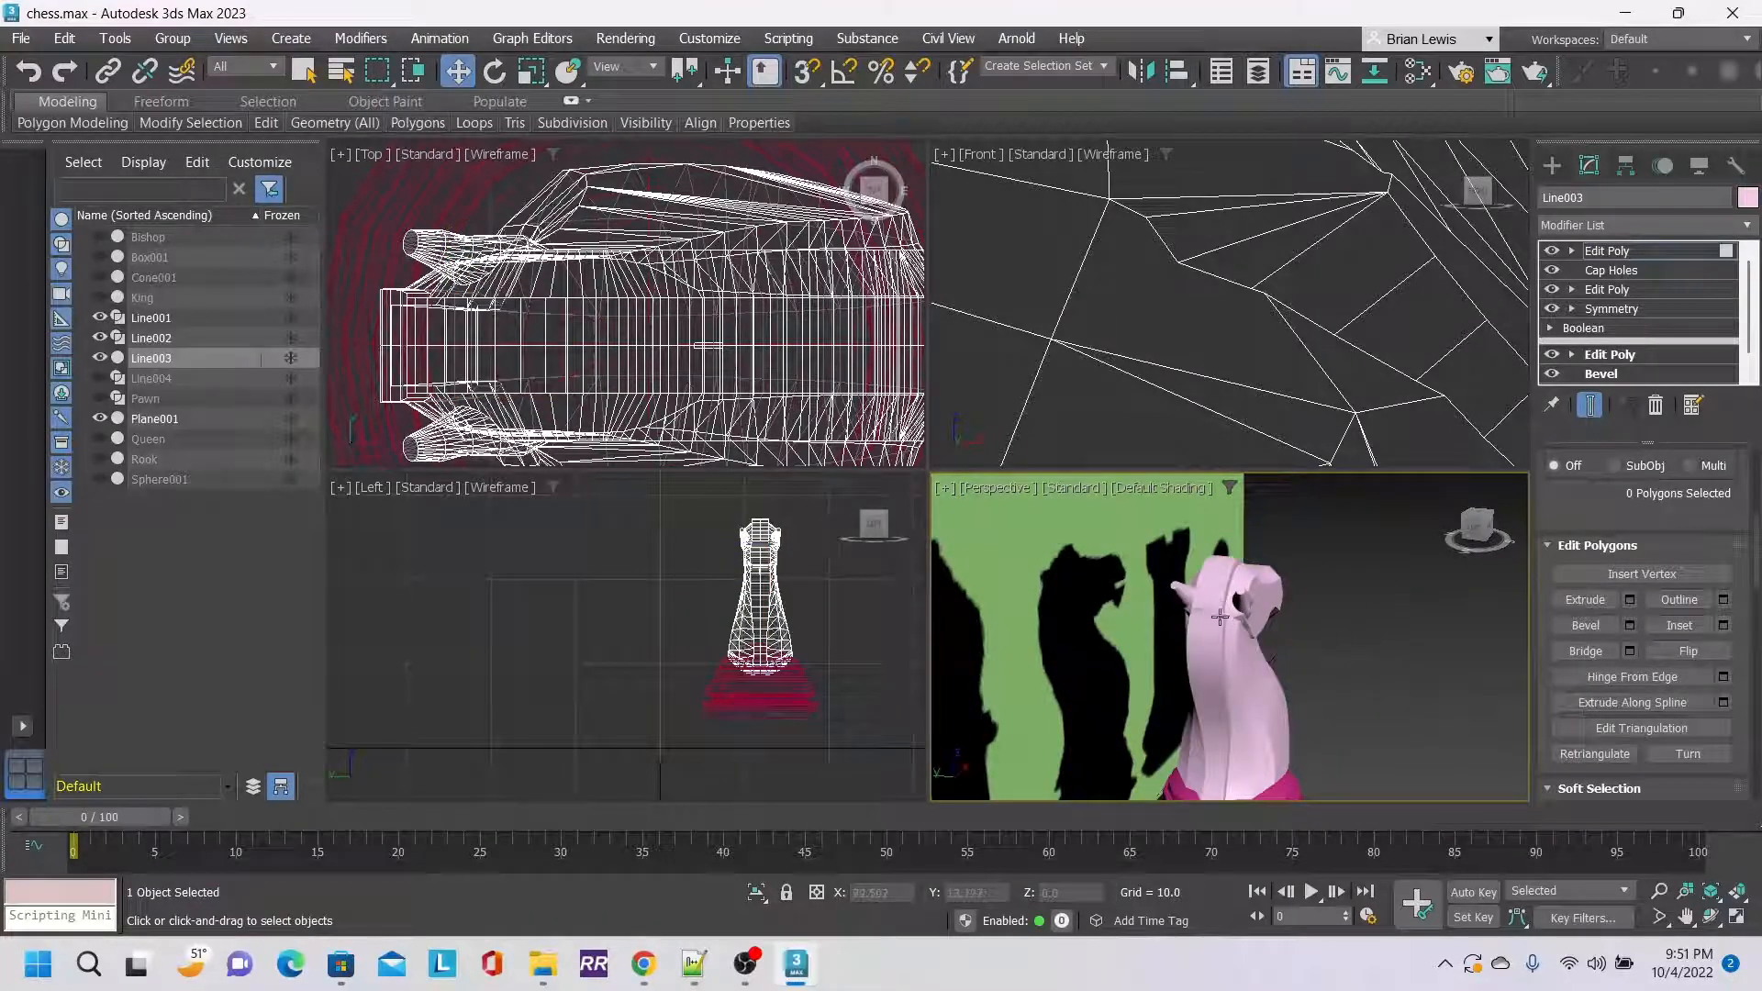
Select the single large polygon on the side of the knight's head and frame it in the Front view.
{"action": "left_click_drag", "start_coordinate": [1472, 523], "coordinate": [1219, 479]}
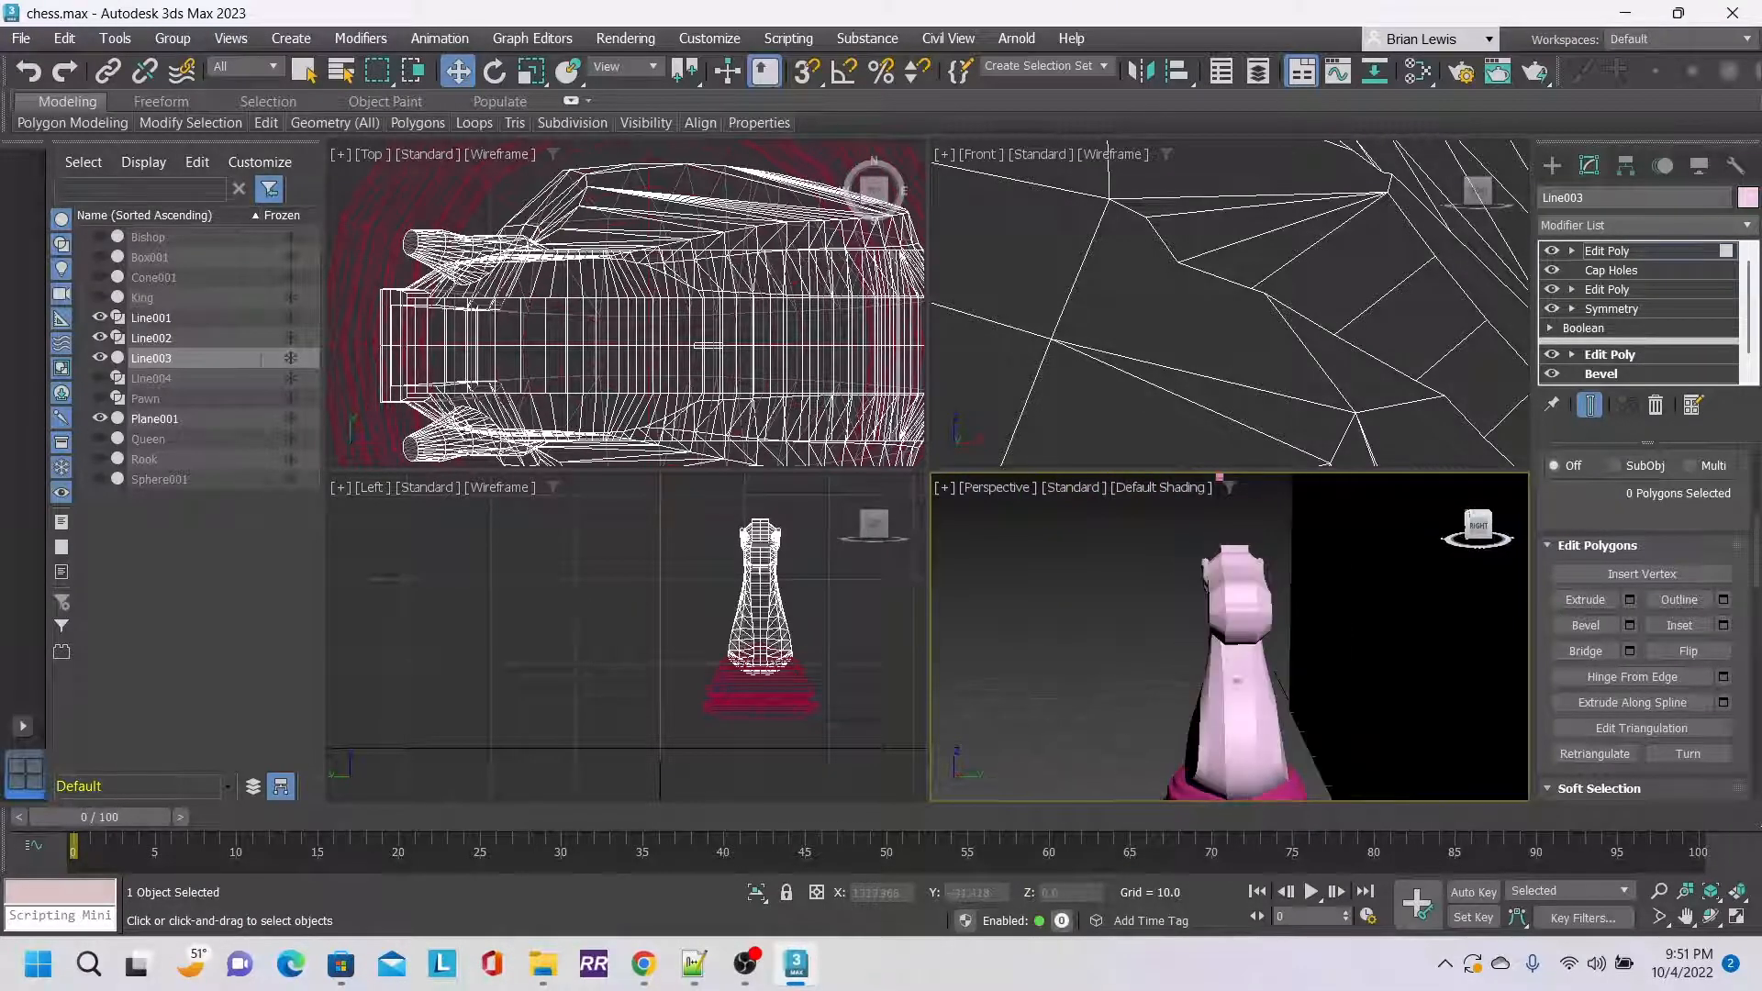
{"action": "middle_click_drag", "start_coordinate": [900, 318], "coordinate": [793, 319]}
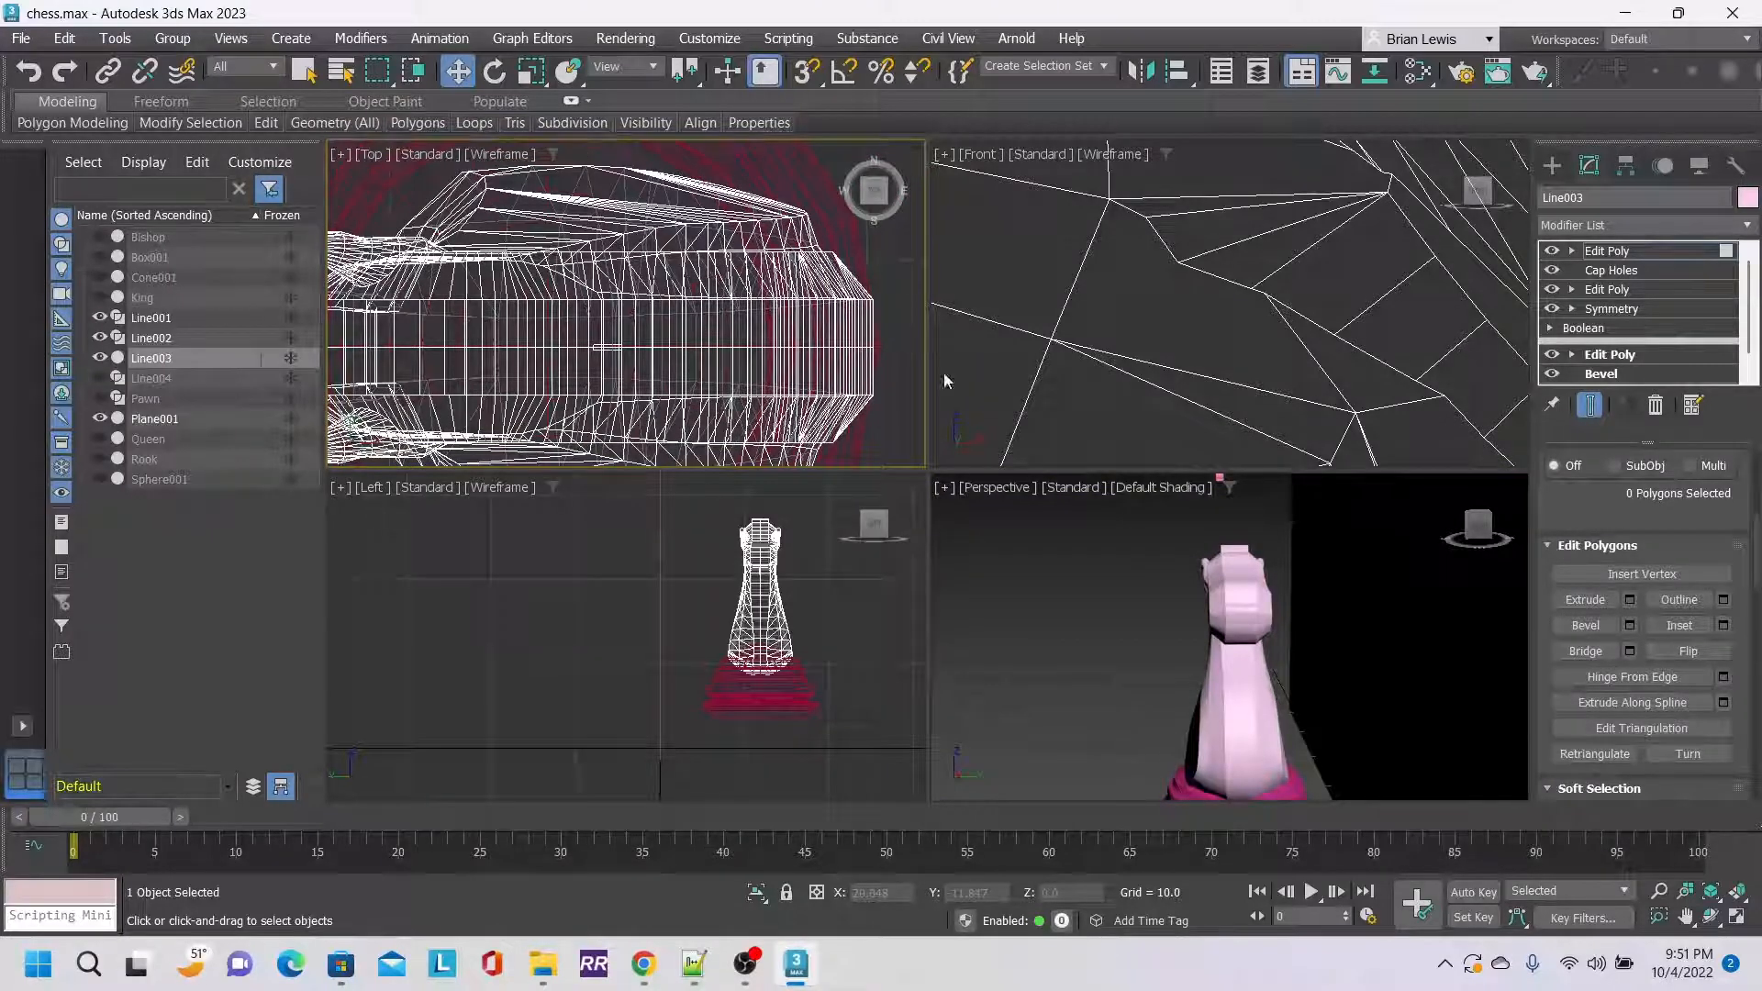
{"action": "left_click", "coordinate": [1491, 516]}
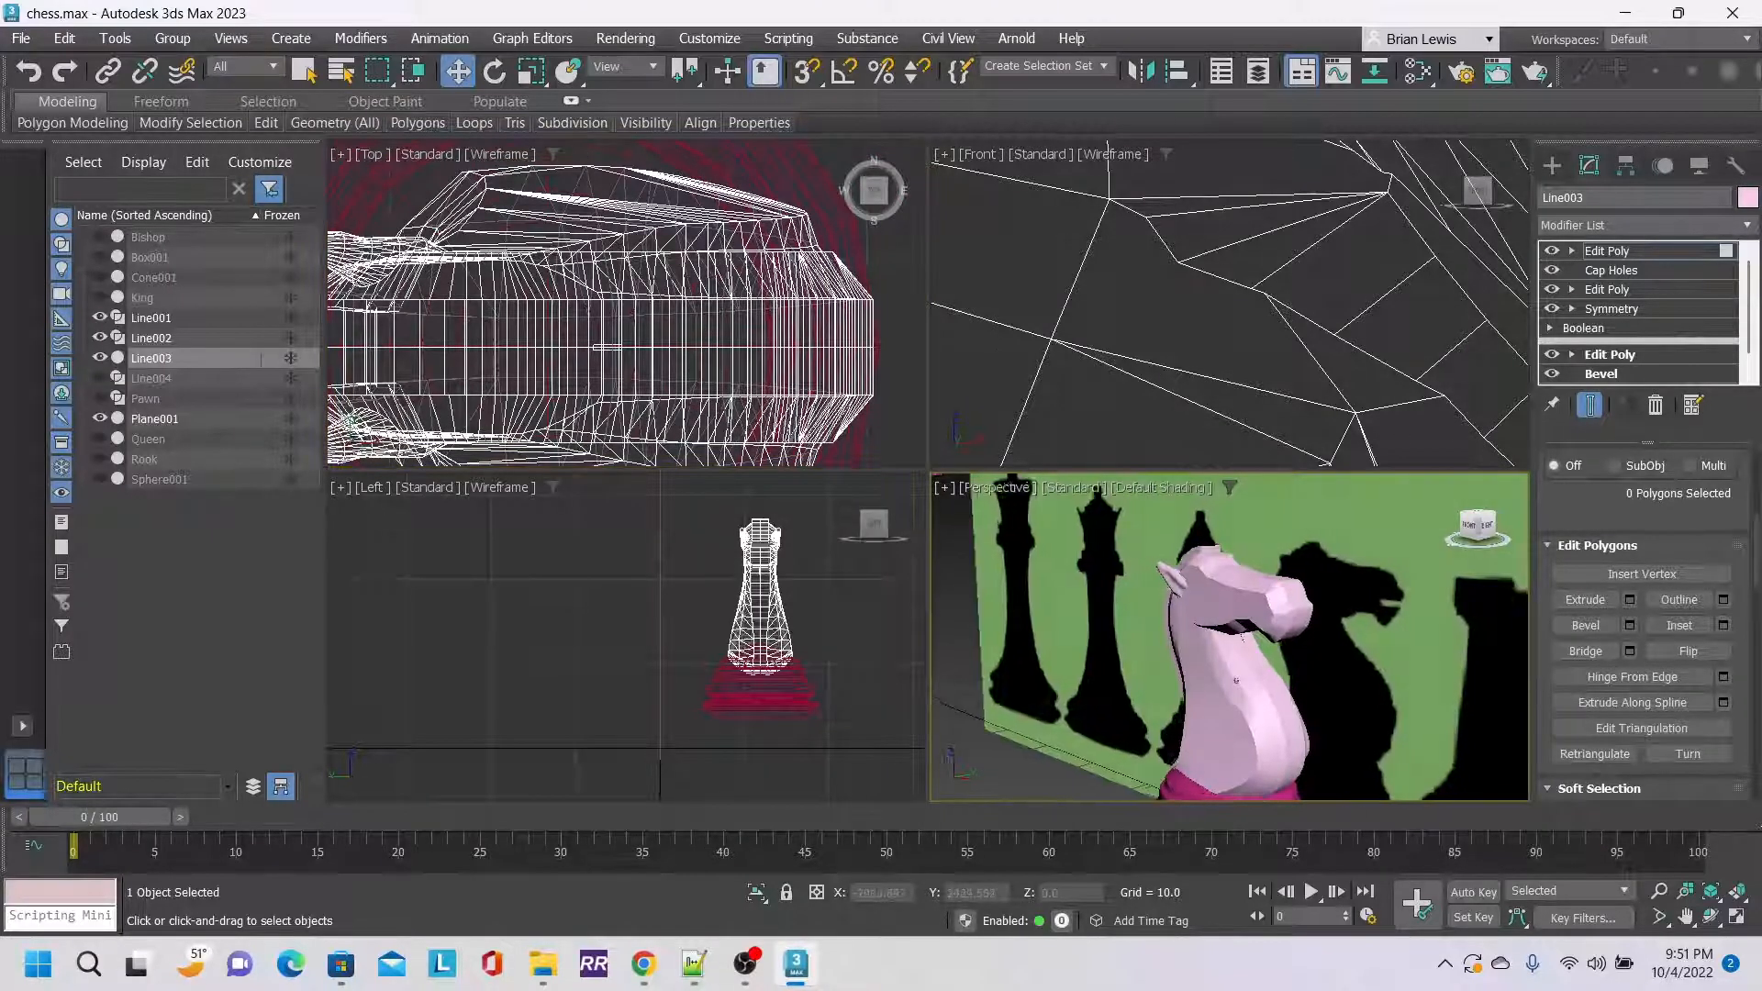
{"action": "left_click", "coordinate": [1237, 593]}
{"action": "scroll", "coordinate": [1355, 331], "scroll_direction": "down", "scroll_amount": 6}
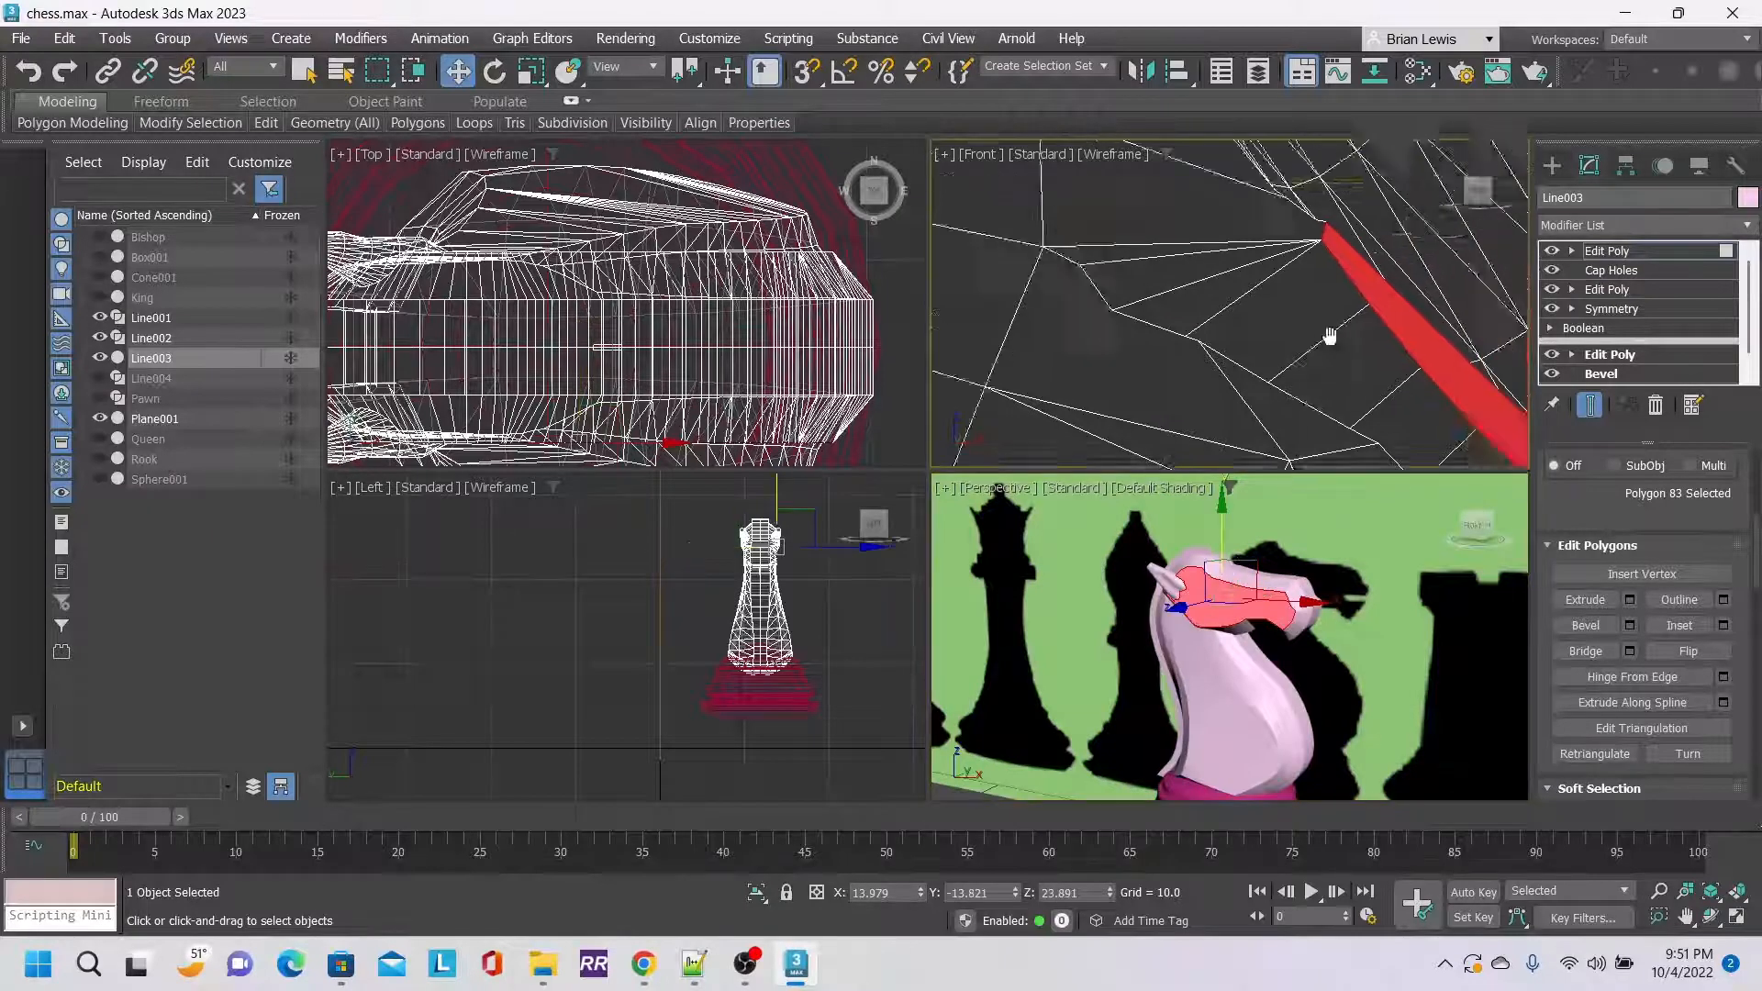
{"action": "scroll", "coordinate": [1374, 339], "scroll_direction": "down", "scroll_amount": 4}
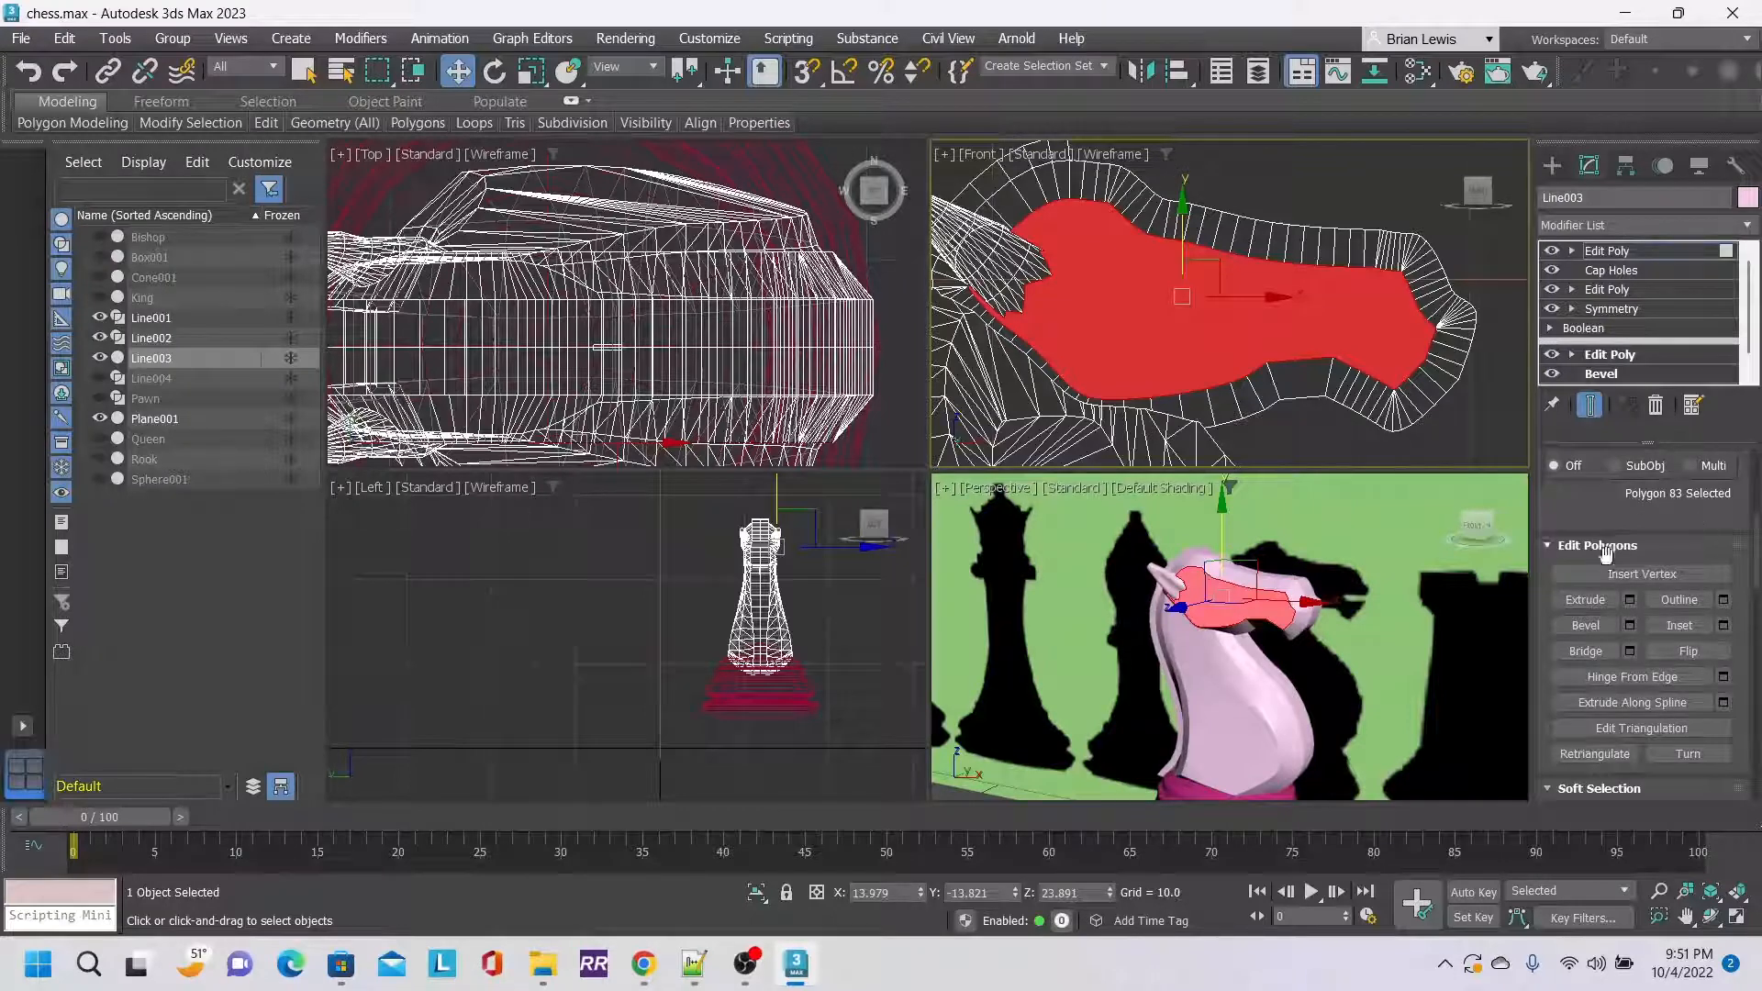
Activate Slice Plane for the selected head polygon, rotate the plane upright and tilt it diagonally across the cheek in the Front view.
{"action": "scroll", "coordinate": [1670, 574], "scroll_direction": "down", "scroll_amount": 5}
{"action": "scroll", "coordinate": [1671, 574], "scroll_direction": "down", "scroll_amount": 10}
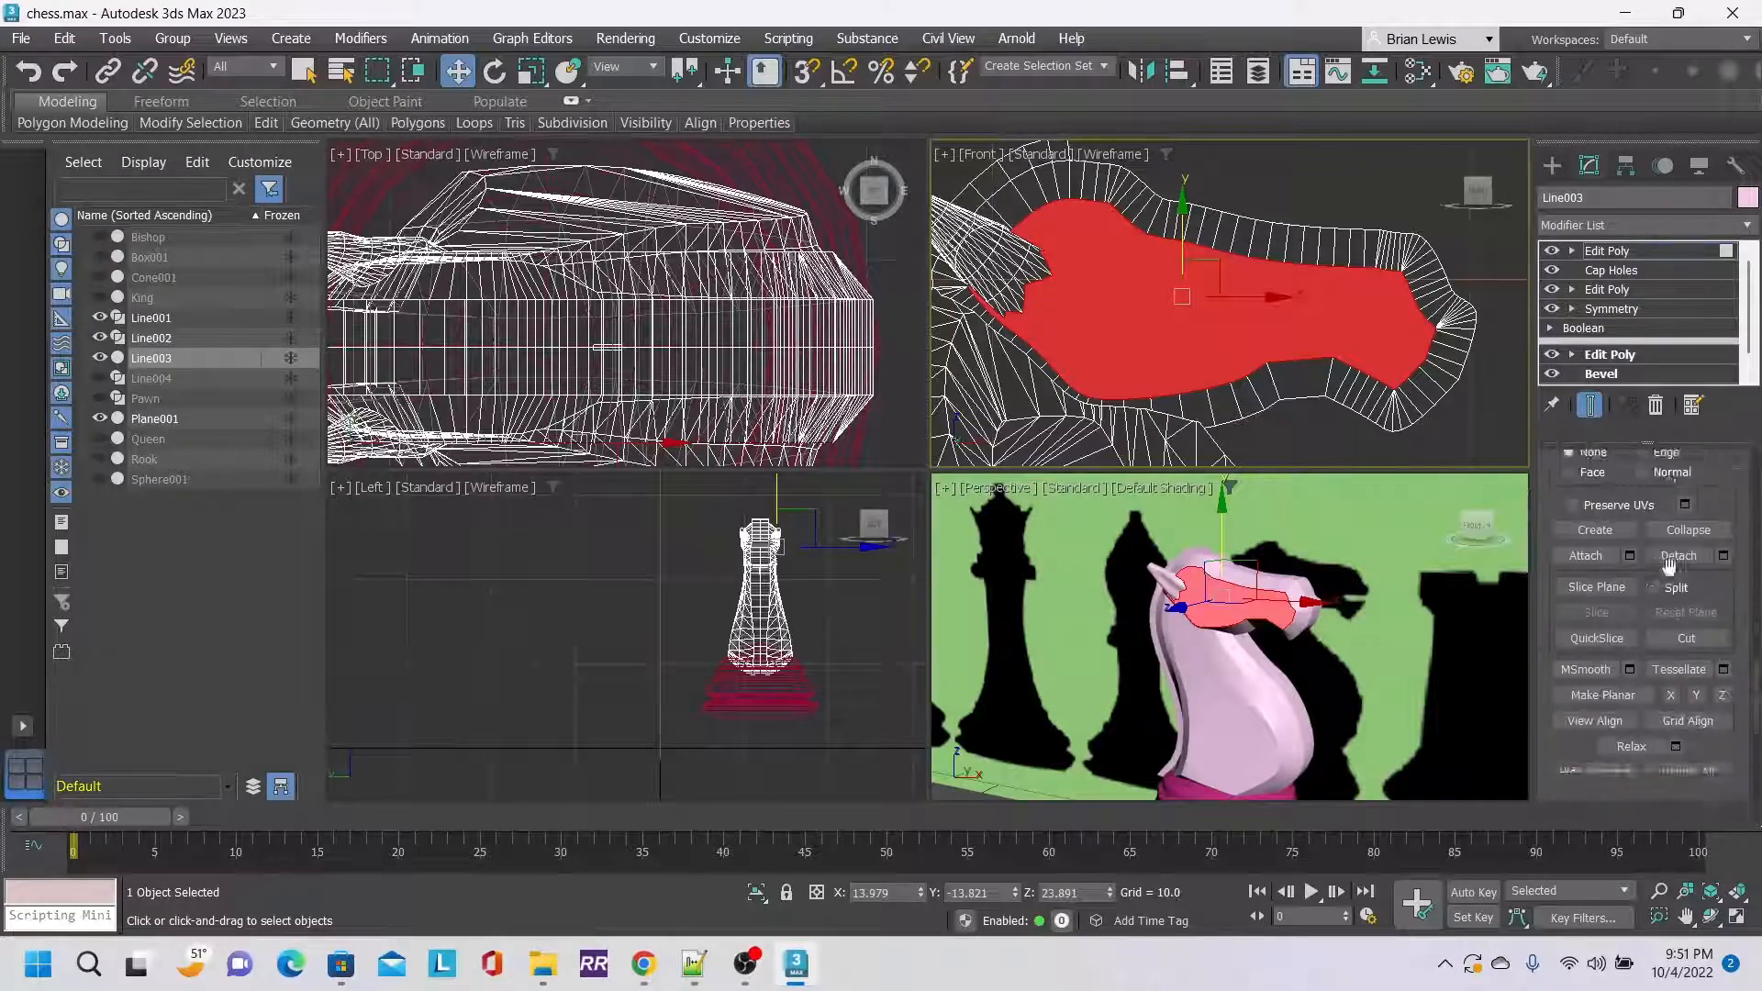
{"action": "scroll", "coordinate": [1672, 575], "scroll_direction": "down", "scroll_amount": 1}
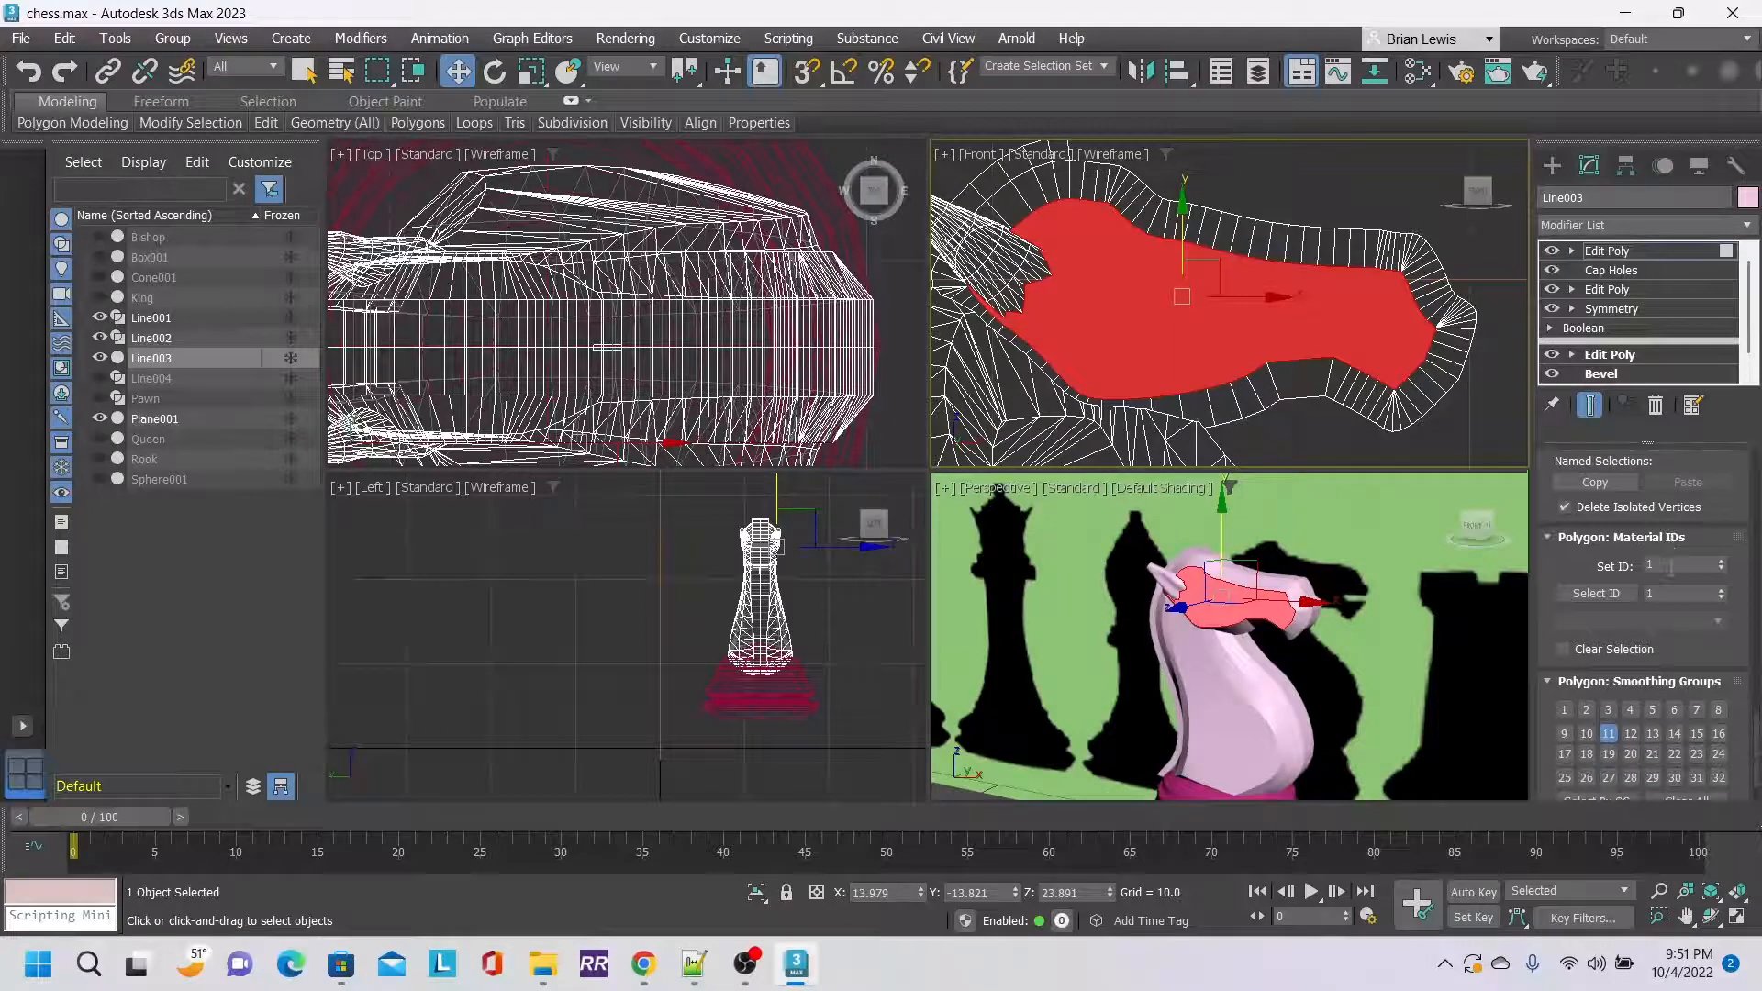
{"action": "scroll", "coordinate": [1689, 564], "scroll_direction": "up", "scroll_amount": 10}
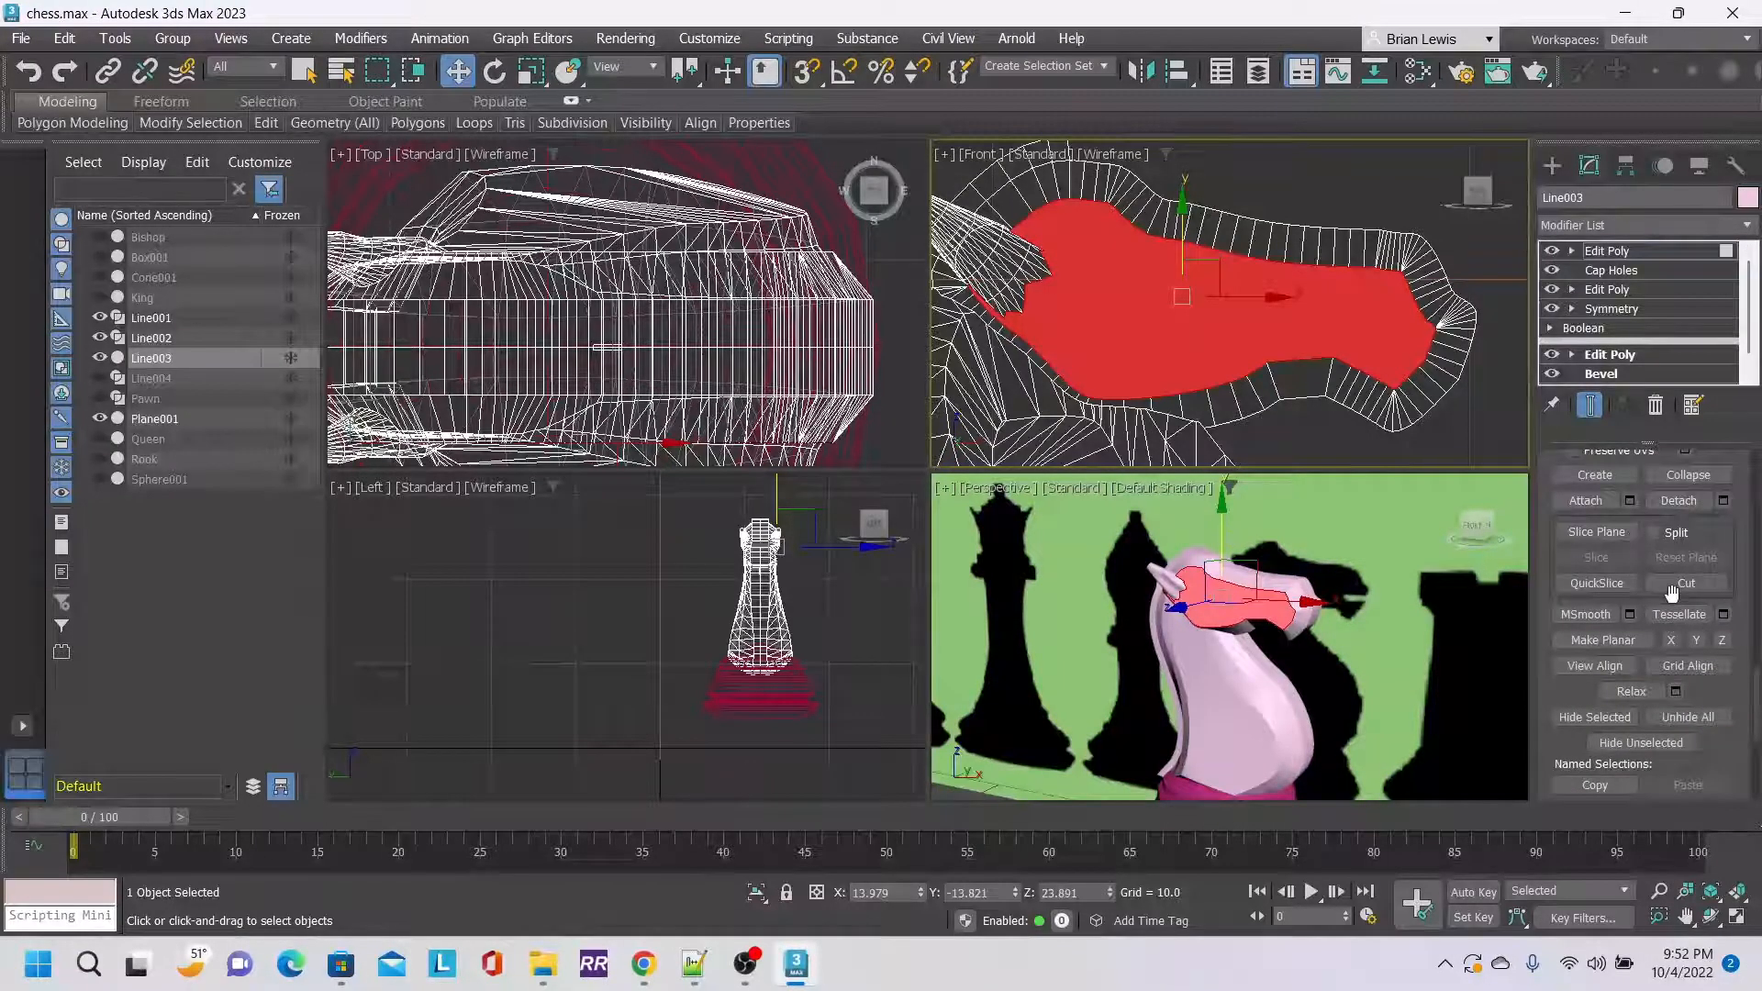
{"action": "scroll", "coordinate": [1675, 601], "scroll_direction": "up", "scroll_amount": 2}
{"action": "left_click", "coordinate": [1597, 587]}
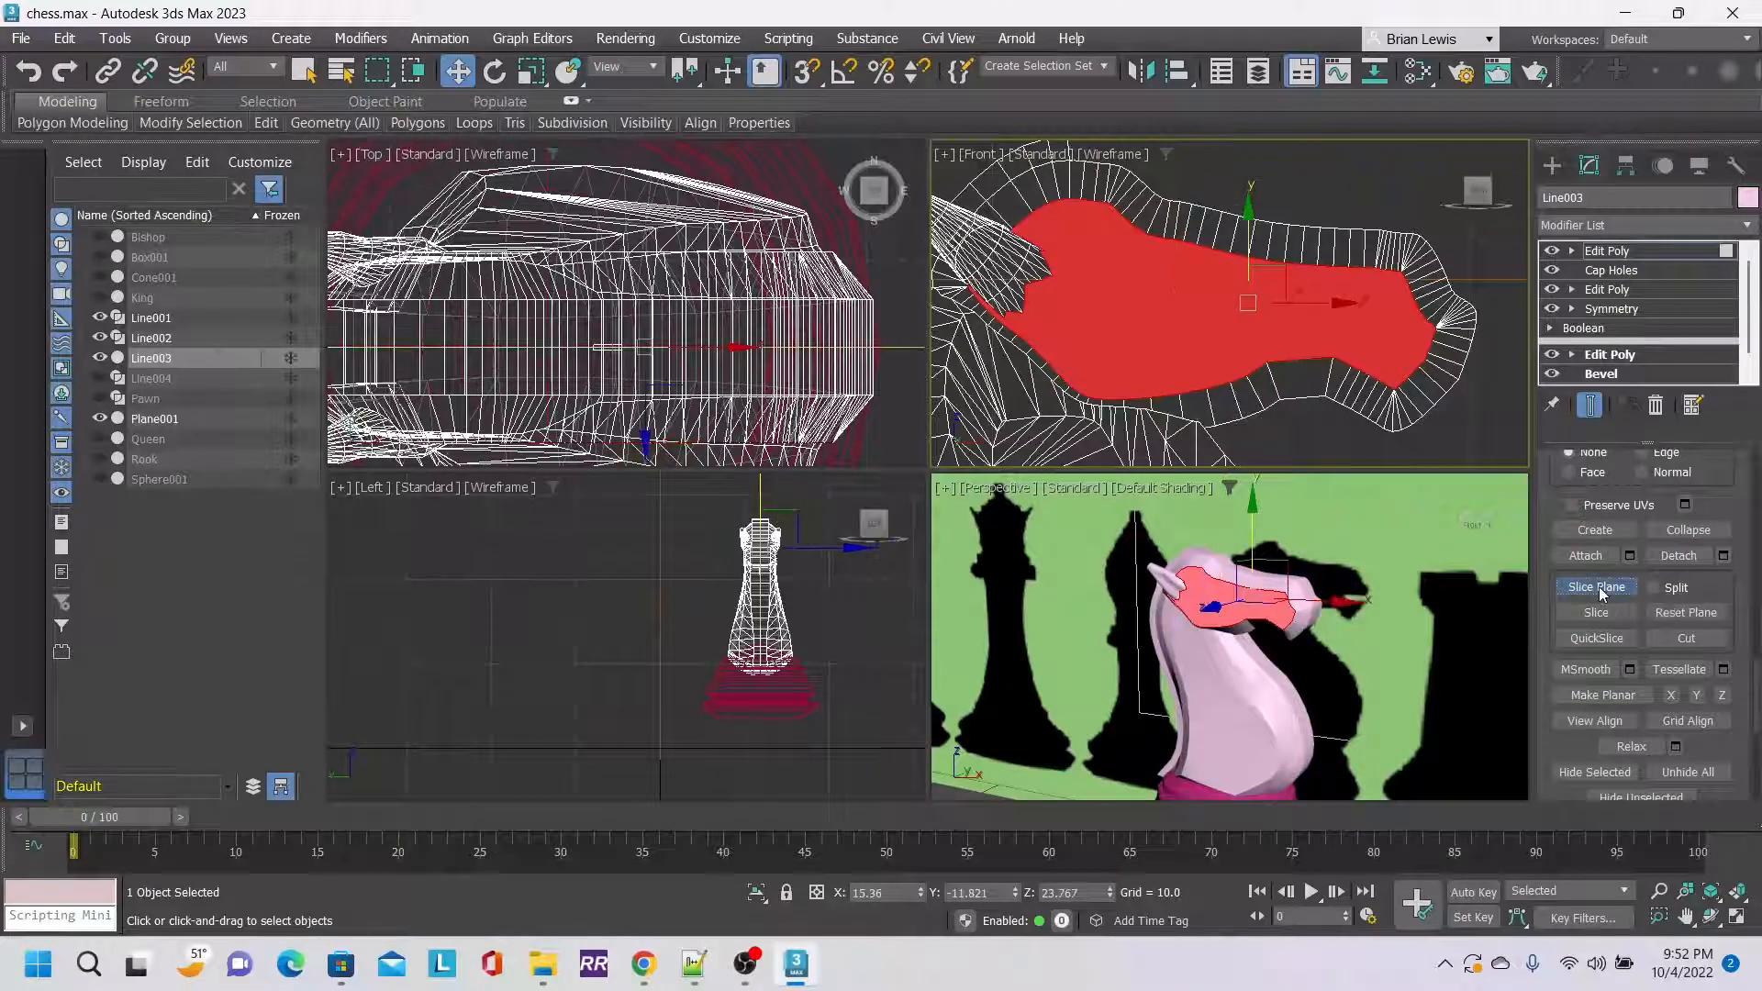
{"action": "left_click", "coordinate": [494, 72]}
{"action": "left_click_drag", "start_coordinate": [1294, 304], "coordinate": [1131, 330]}
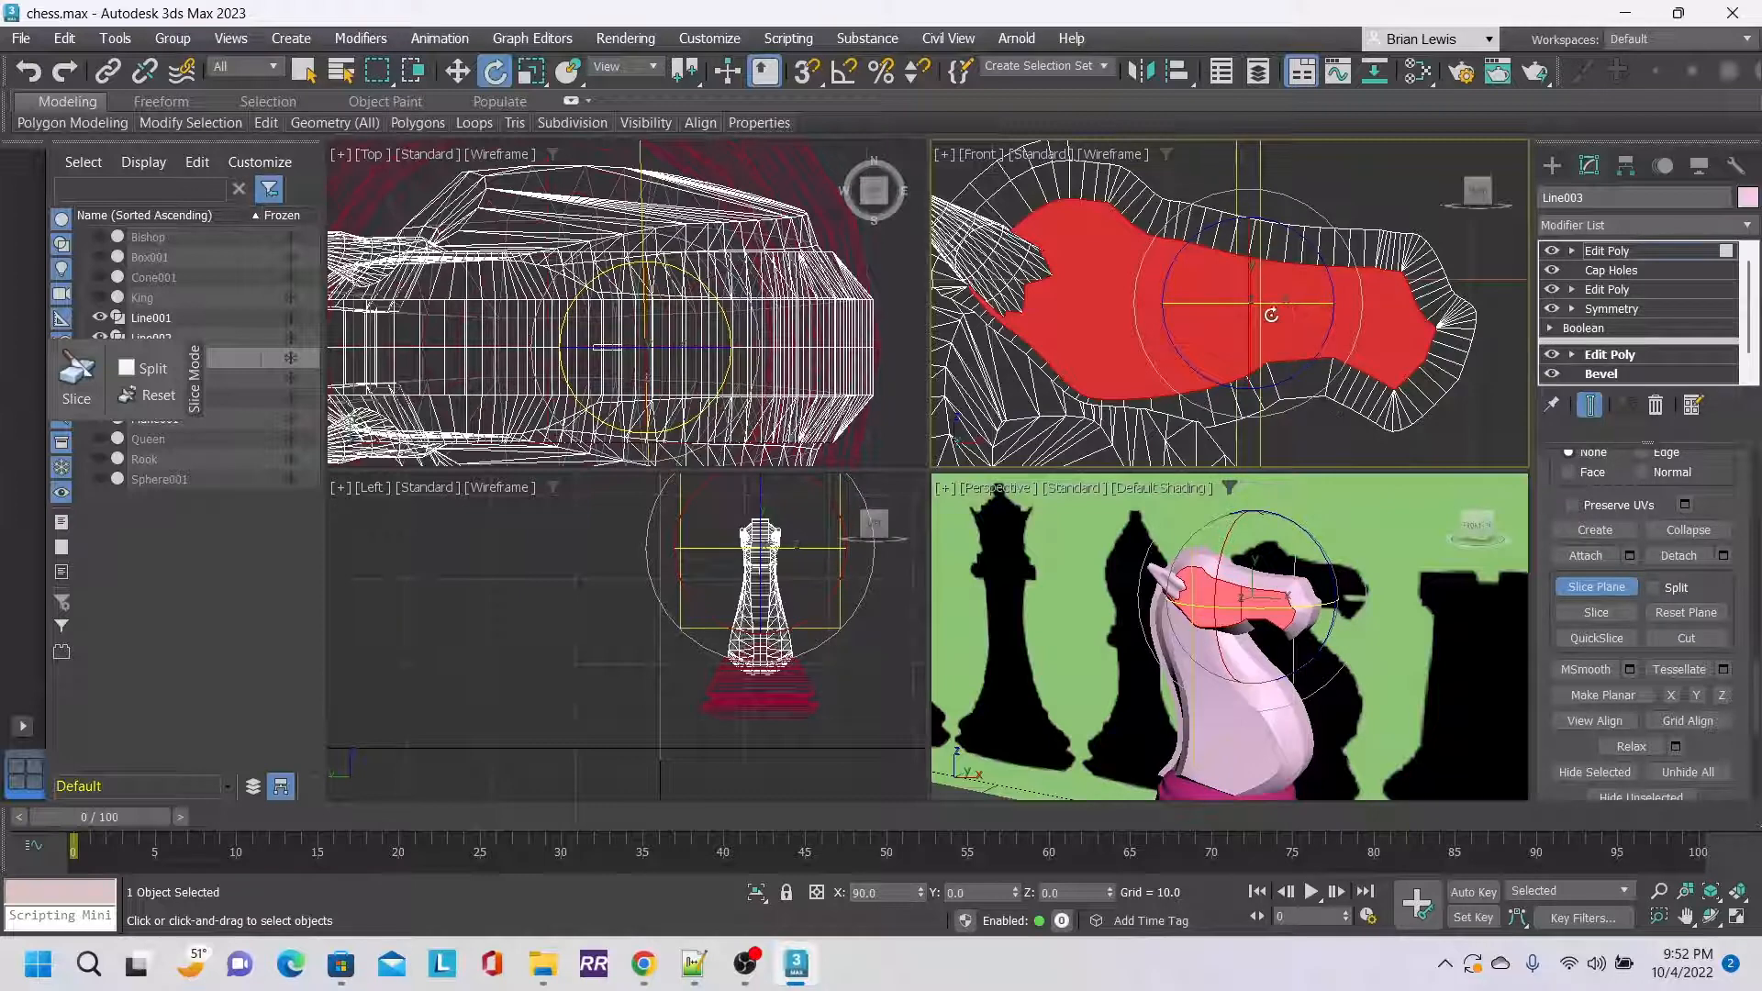
{"action": "scroll", "coordinate": [1271, 315], "scroll_direction": "up", "scroll_amount": 2}
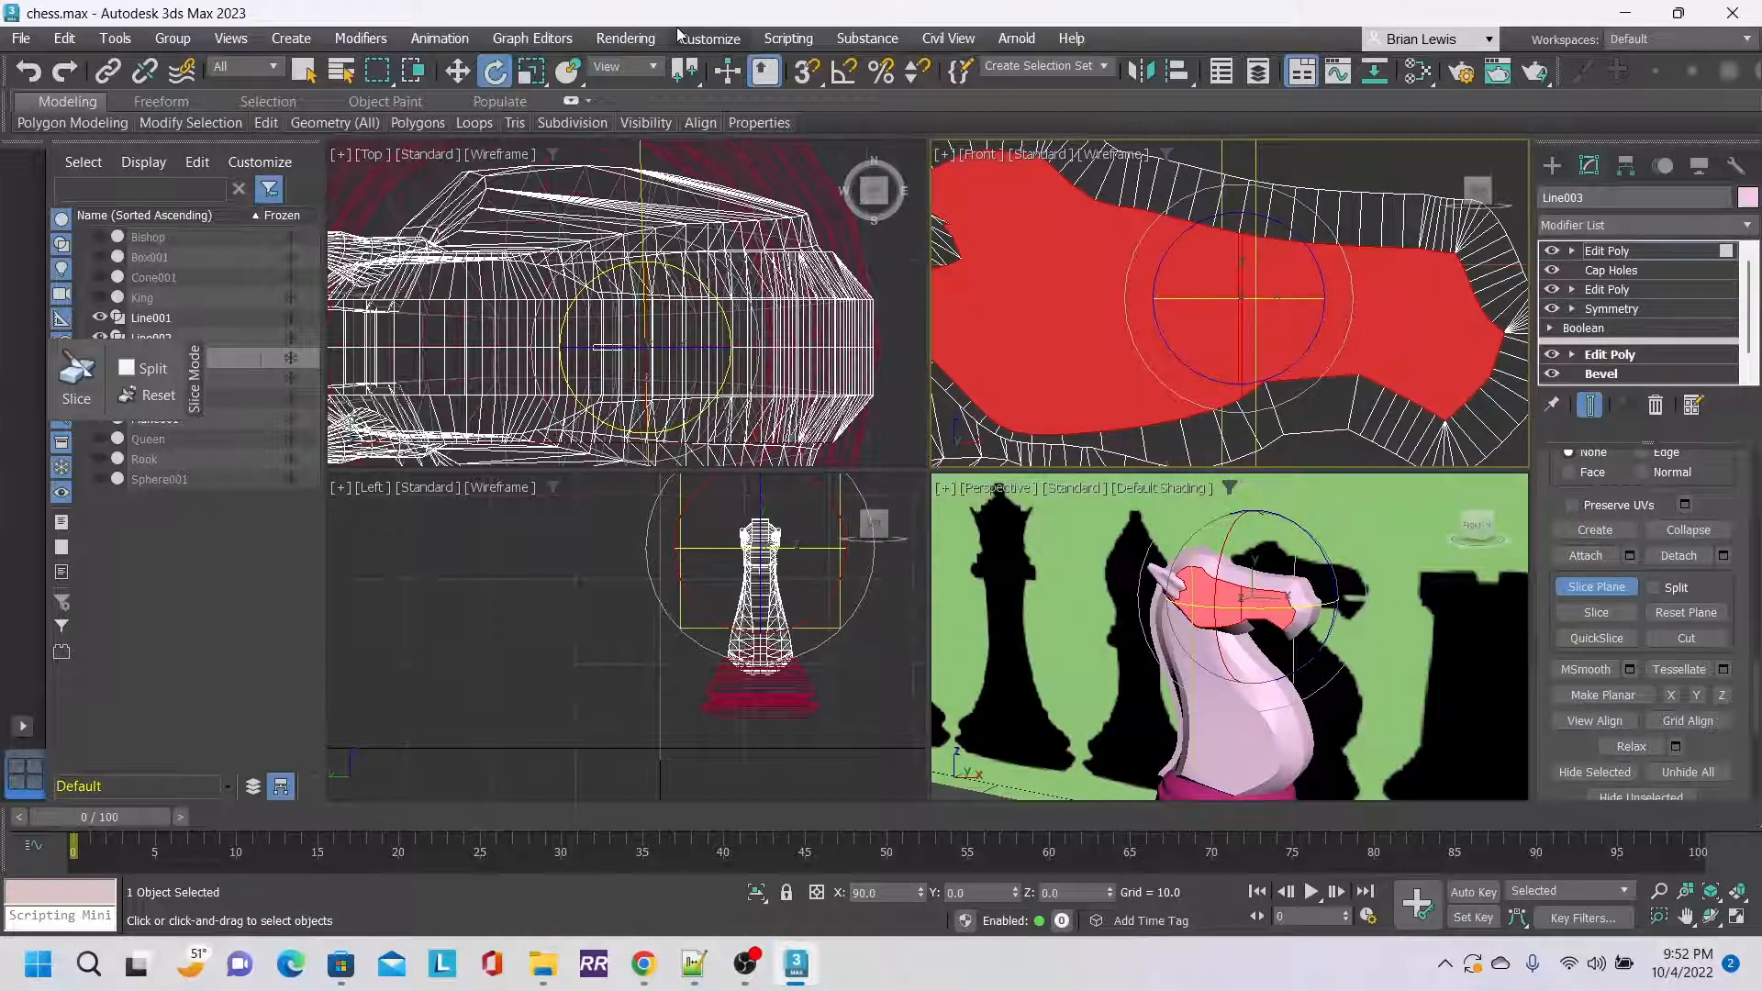
{"action": "left_click_drag", "start_coordinate": [1297, 232], "coordinate": [1241, 220]}
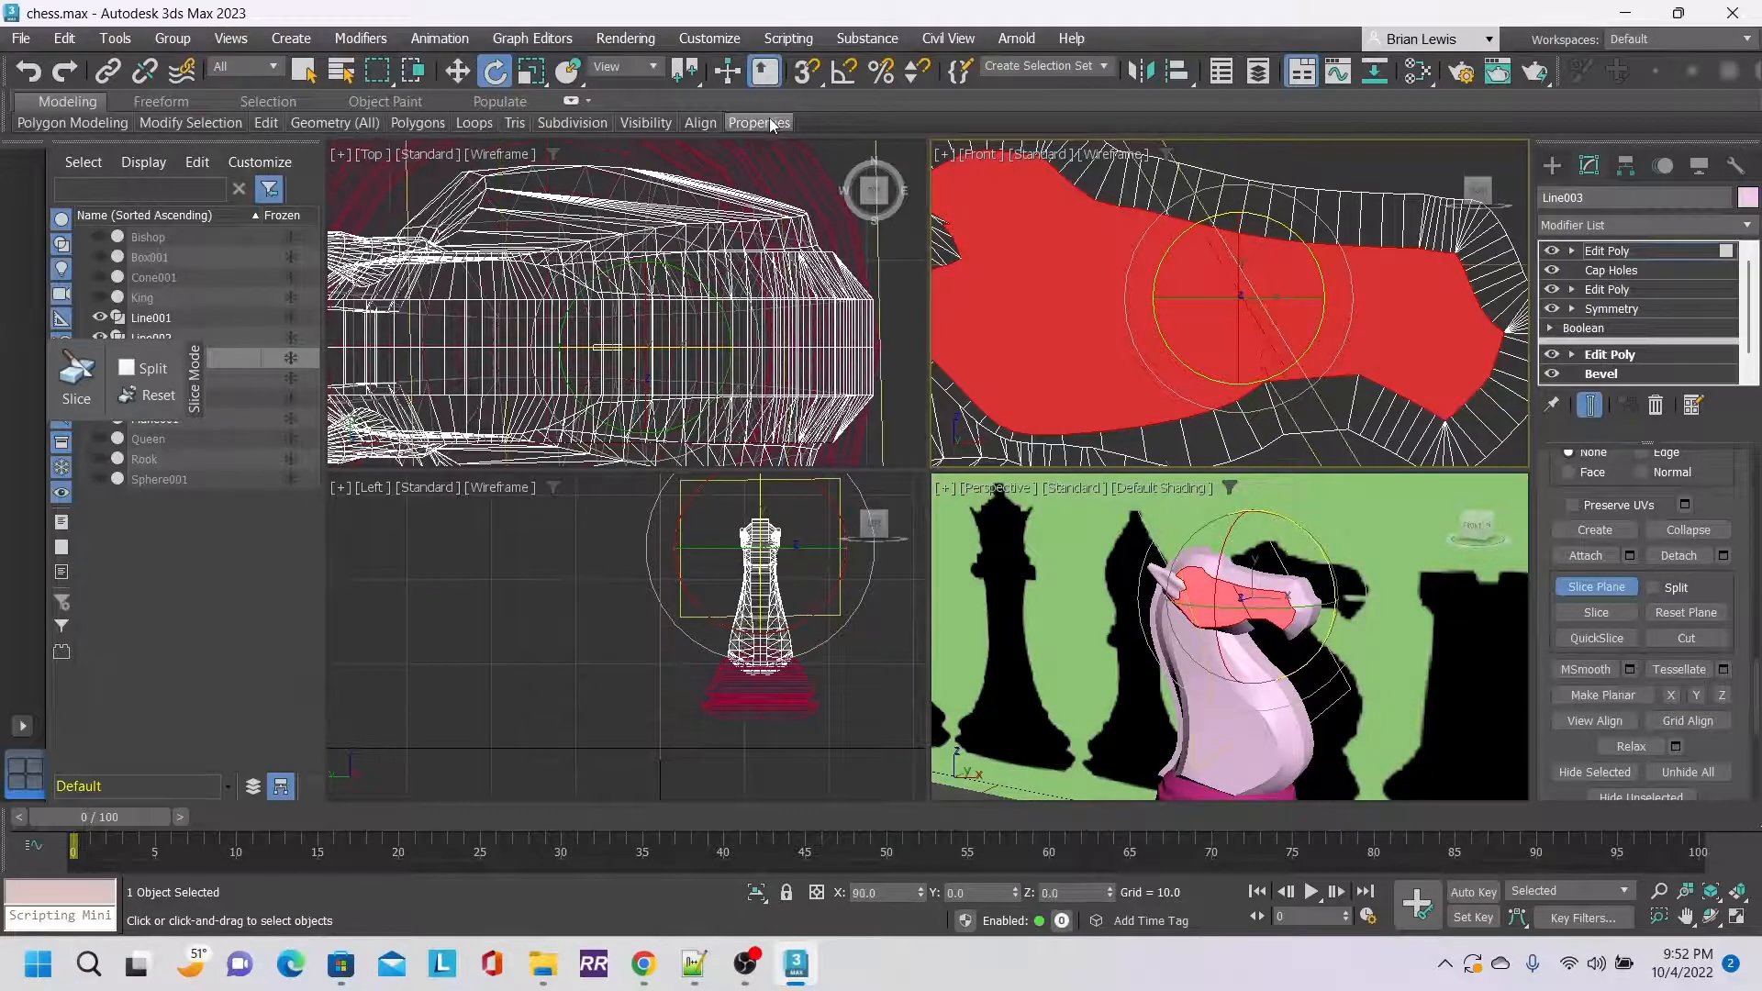
Move the tilted slice plane along X and slice the head polygon at three parallel positions between cheek and muzzle.
{"action": "left_click", "coordinate": [457, 71]}
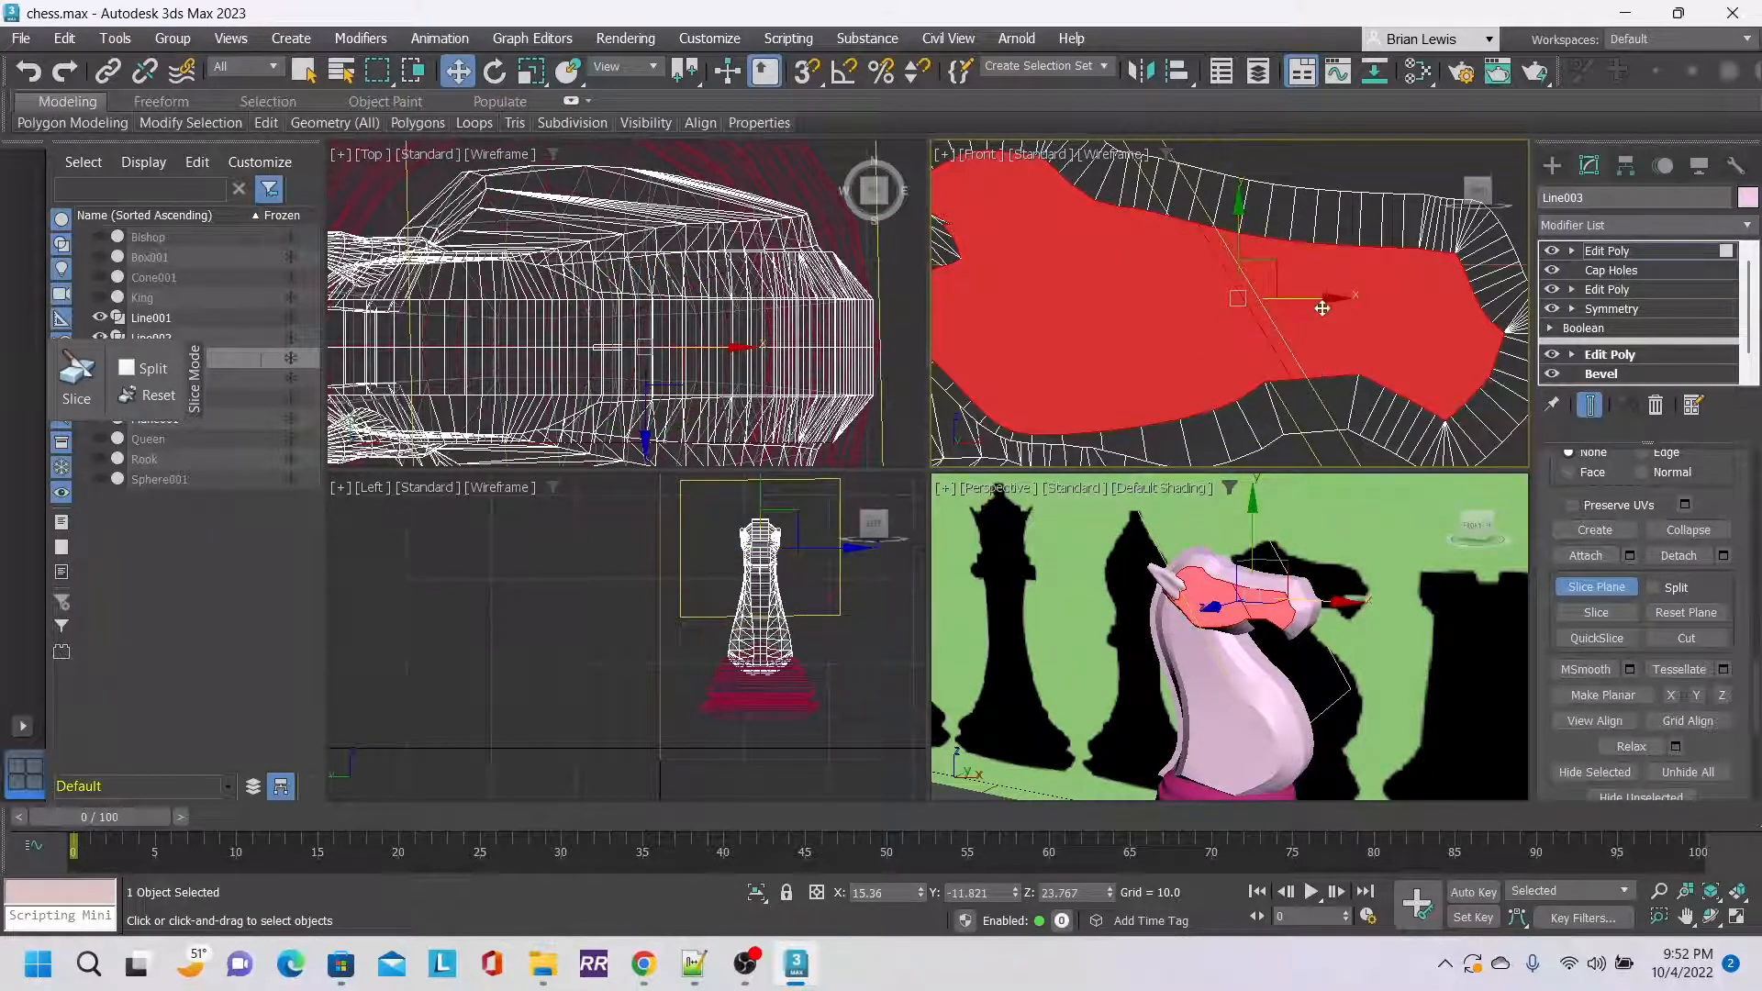
{"action": "left_click_drag", "start_coordinate": [1320, 301], "coordinate": [1262, 300]}
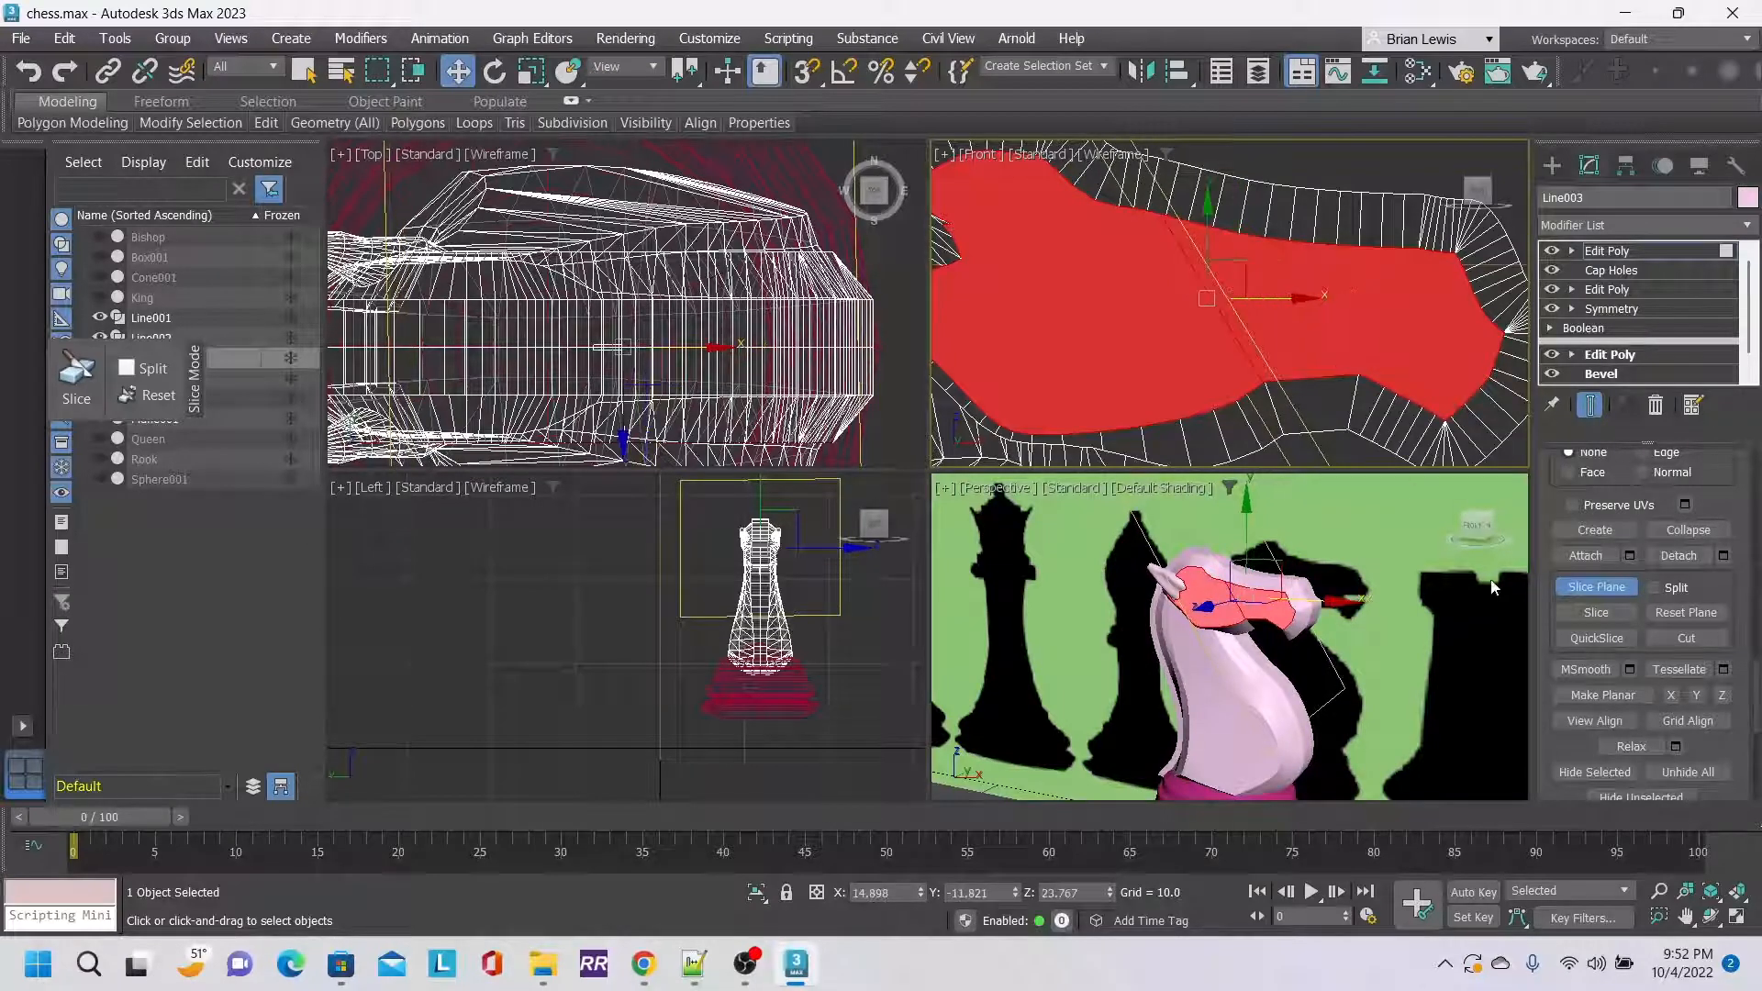
{"action": "left_click", "coordinate": [1603, 620]}
{"action": "left_click_drag", "start_coordinate": [1288, 298], "coordinate": [1380, 305]}
{"action": "left_click", "coordinate": [1597, 612]}
{"action": "left_click", "coordinate": [1595, 618]}
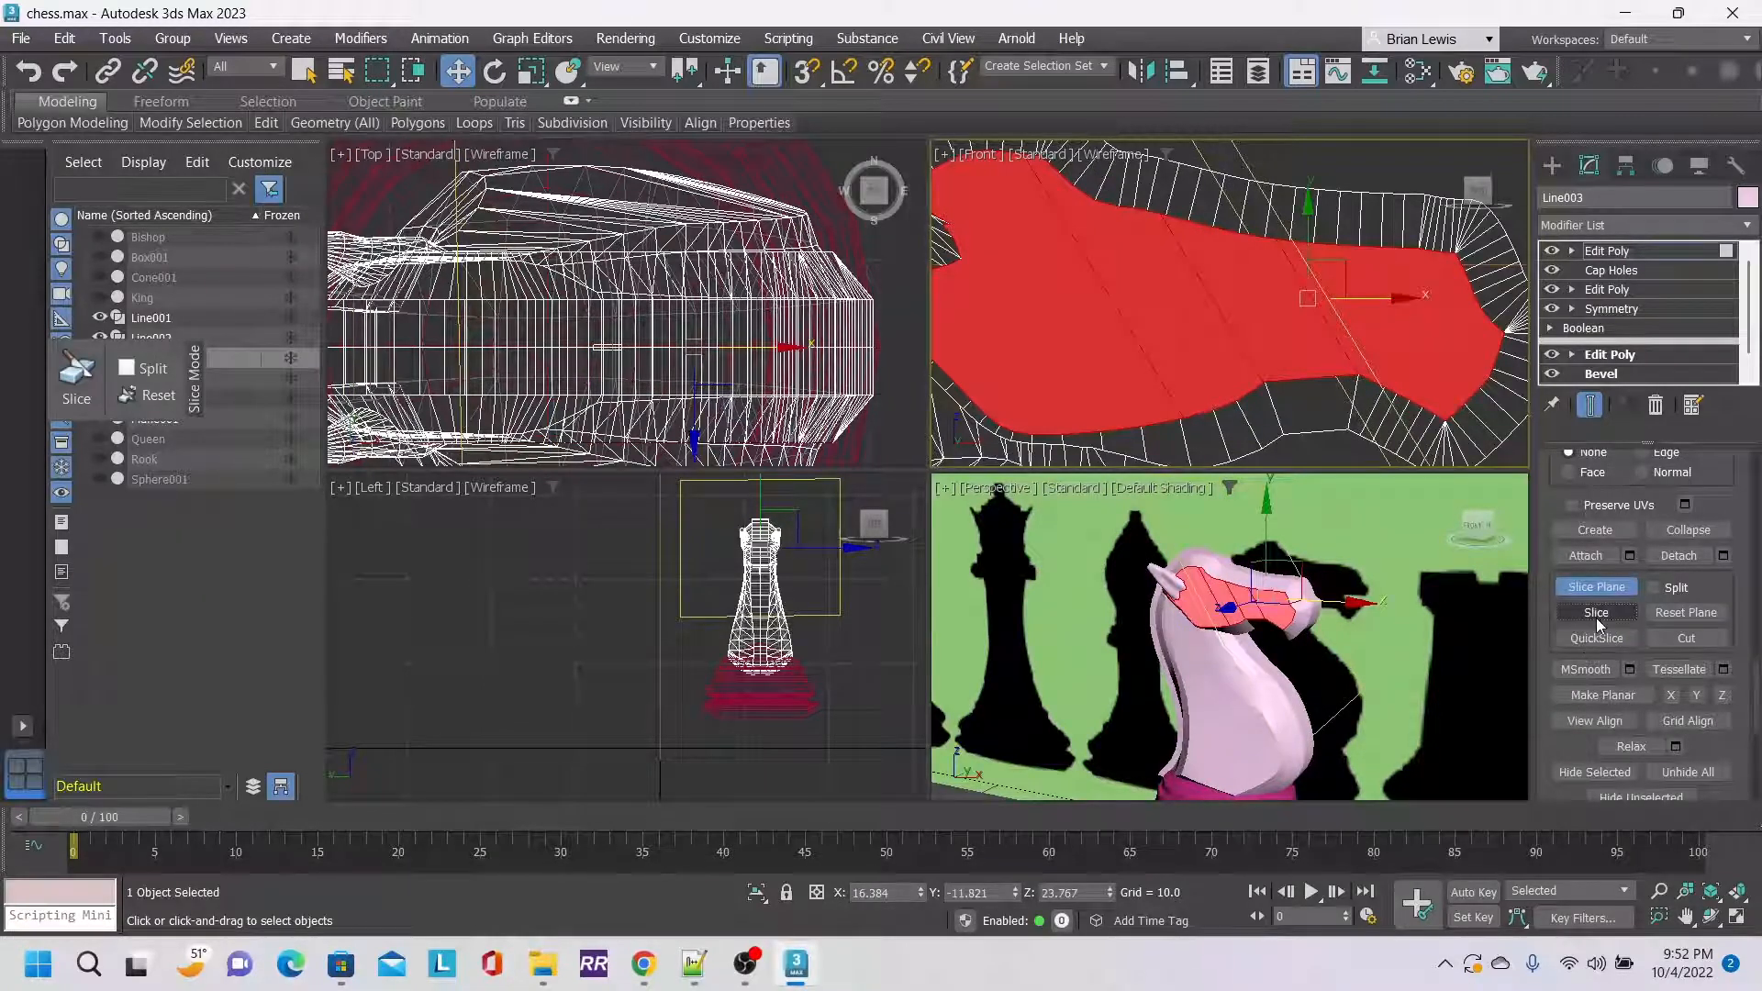
Rotate the slice plane about 77 degrees to the opposite diagonal, shift it toward the muzzle and slice the head polygon there.
{"action": "left_click", "coordinate": [496, 69]}
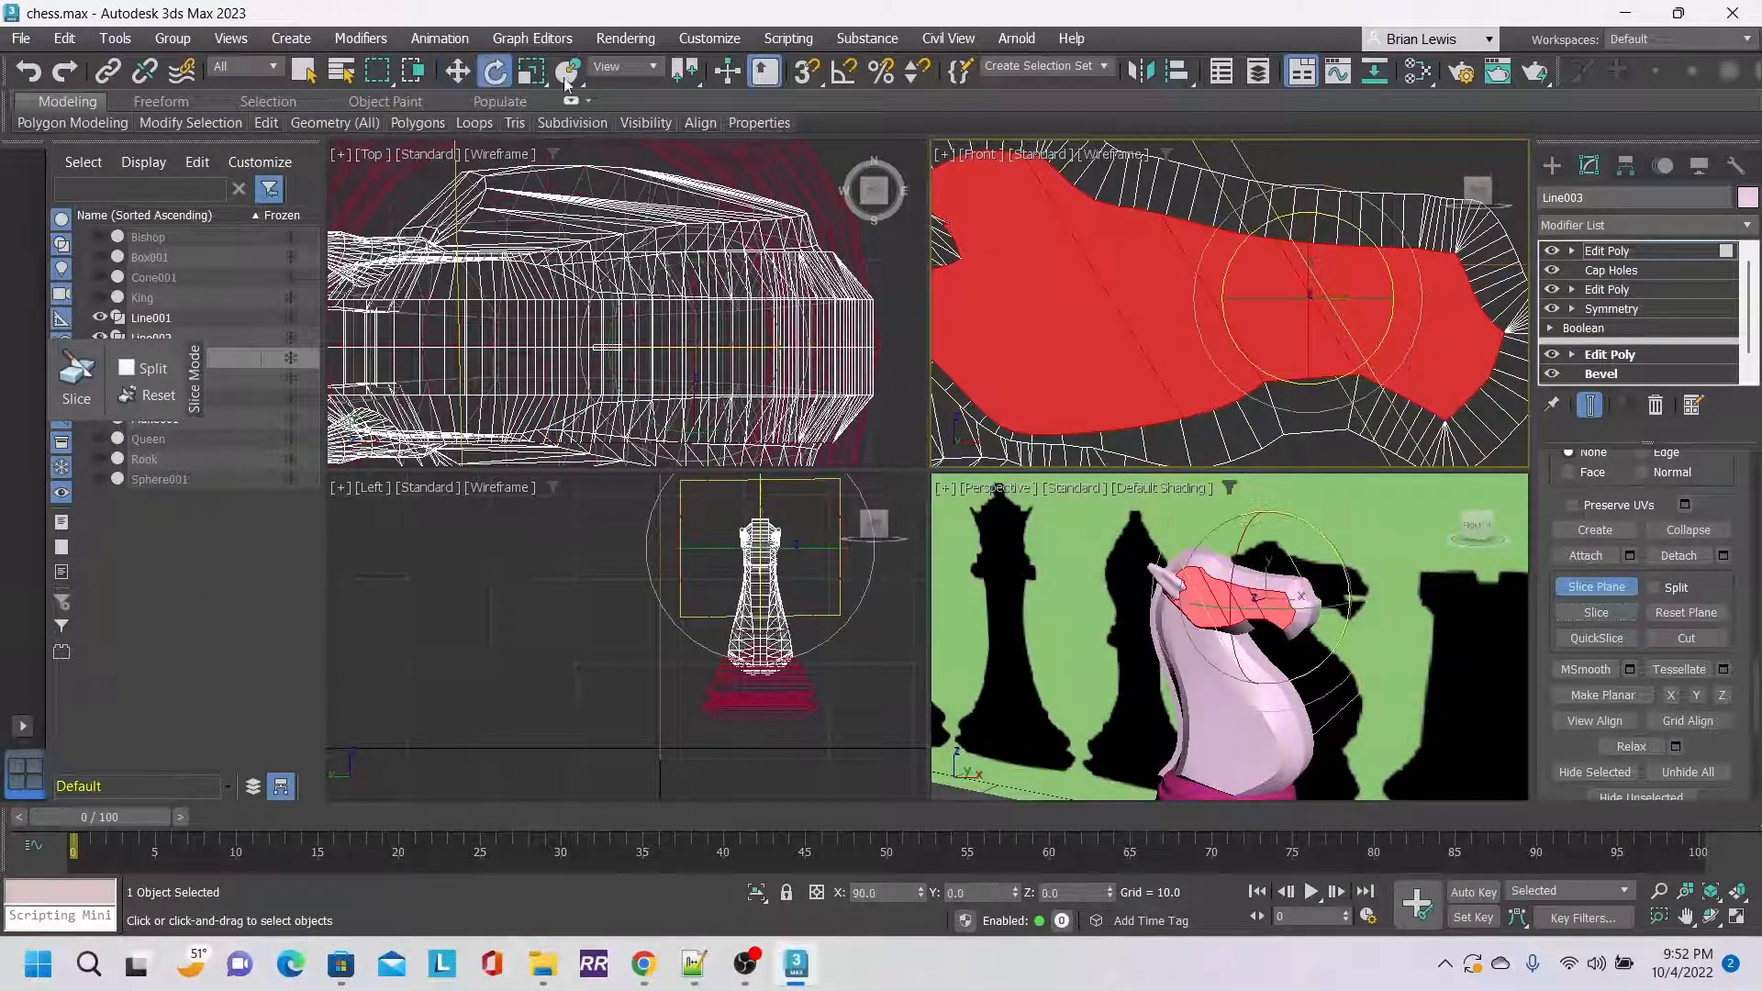
{"action": "left_click_drag", "start_coordinate": [1340, 220], "coordinate": [1473, 271]}
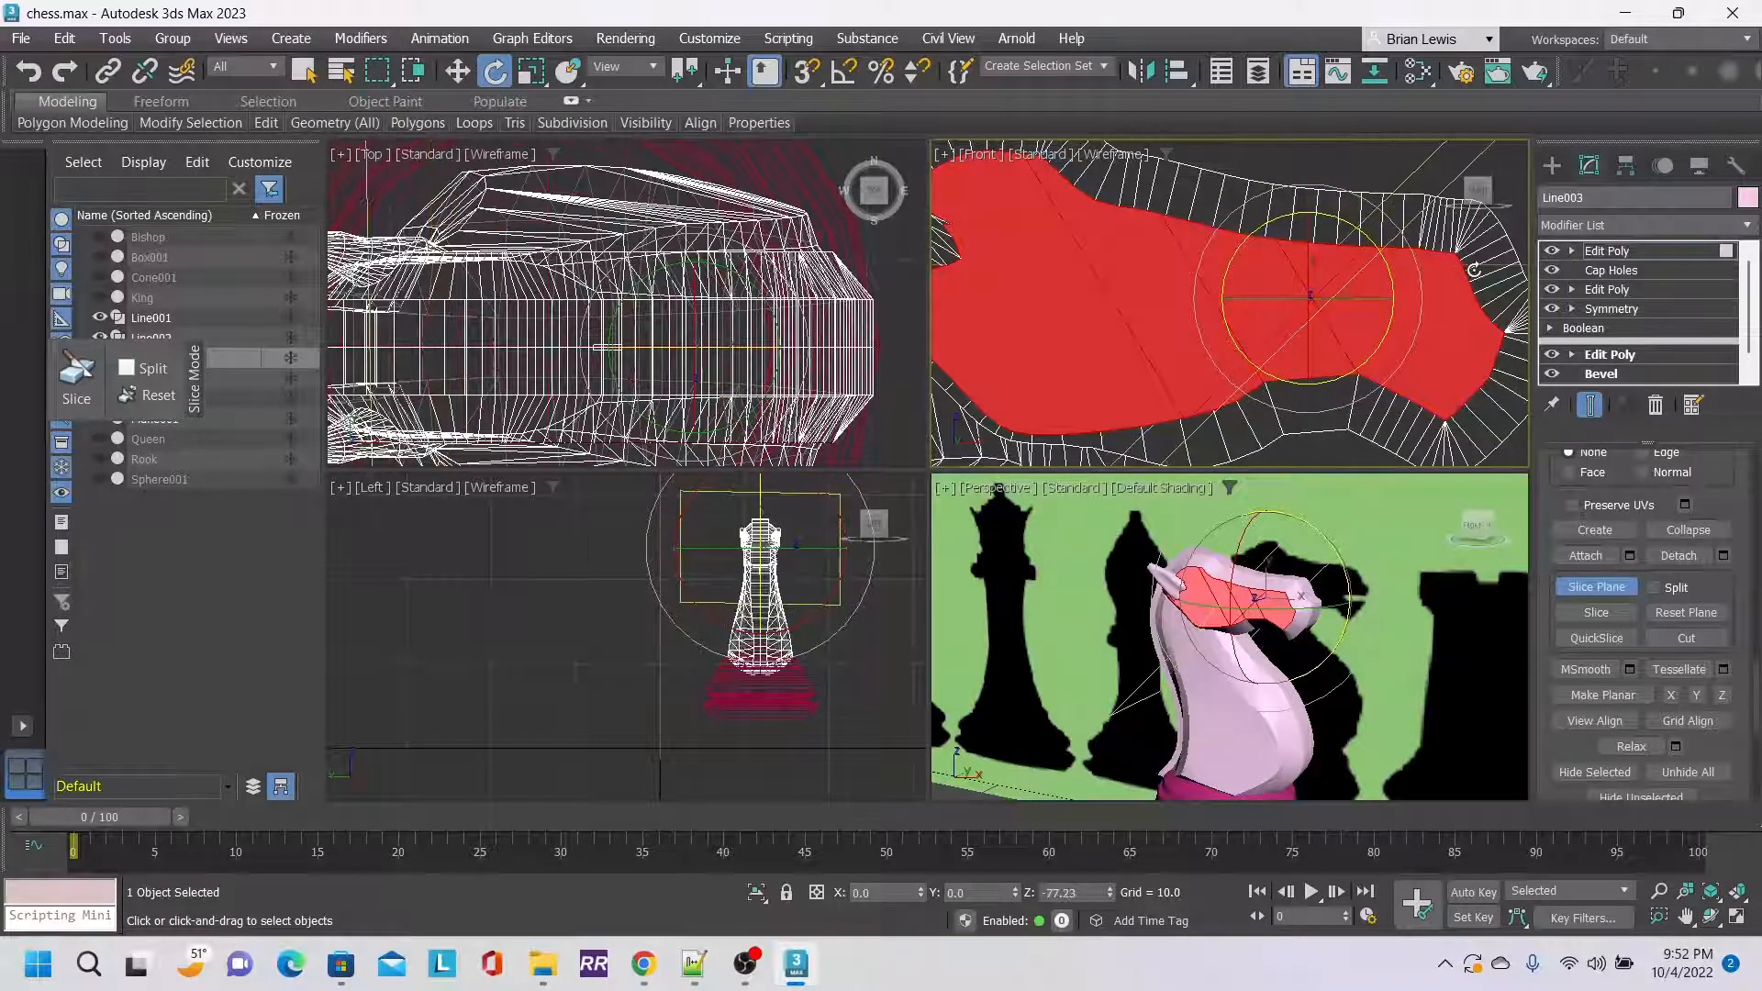
{"action": "left_click", "coordinate": [457, 71]}
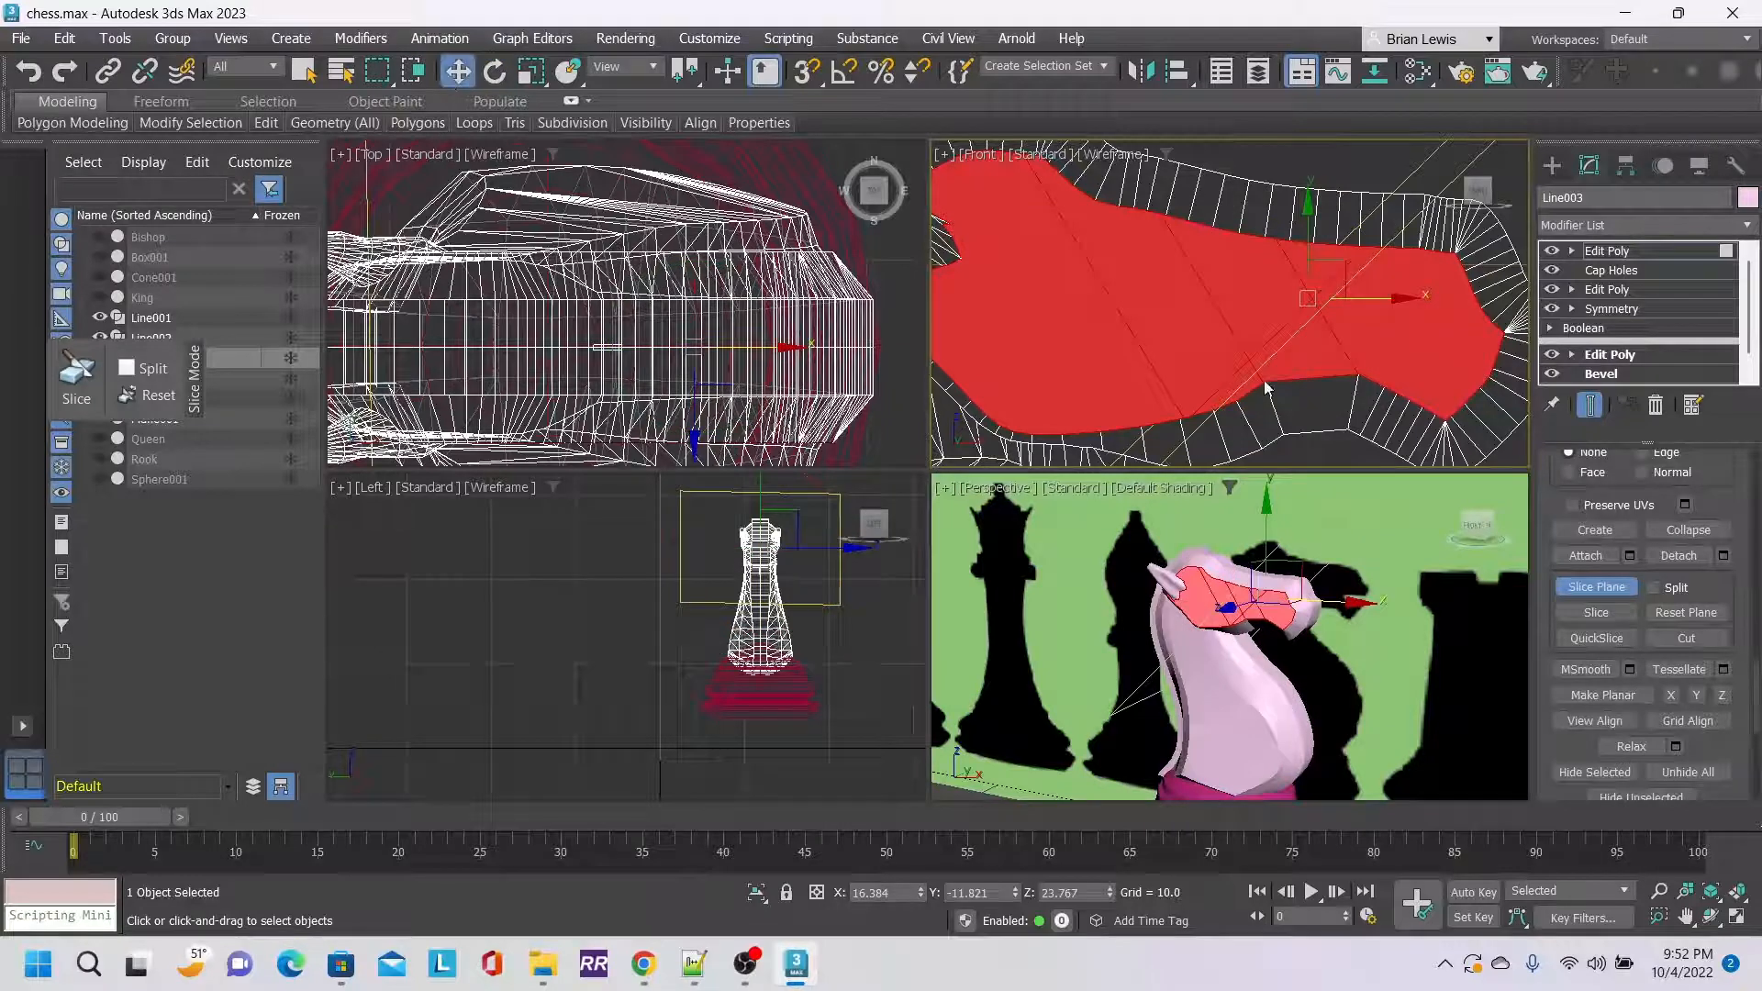
{"action": "left_click_drag", "start_coordinate": [1384, 298], "coordinate": [1461, 297]}
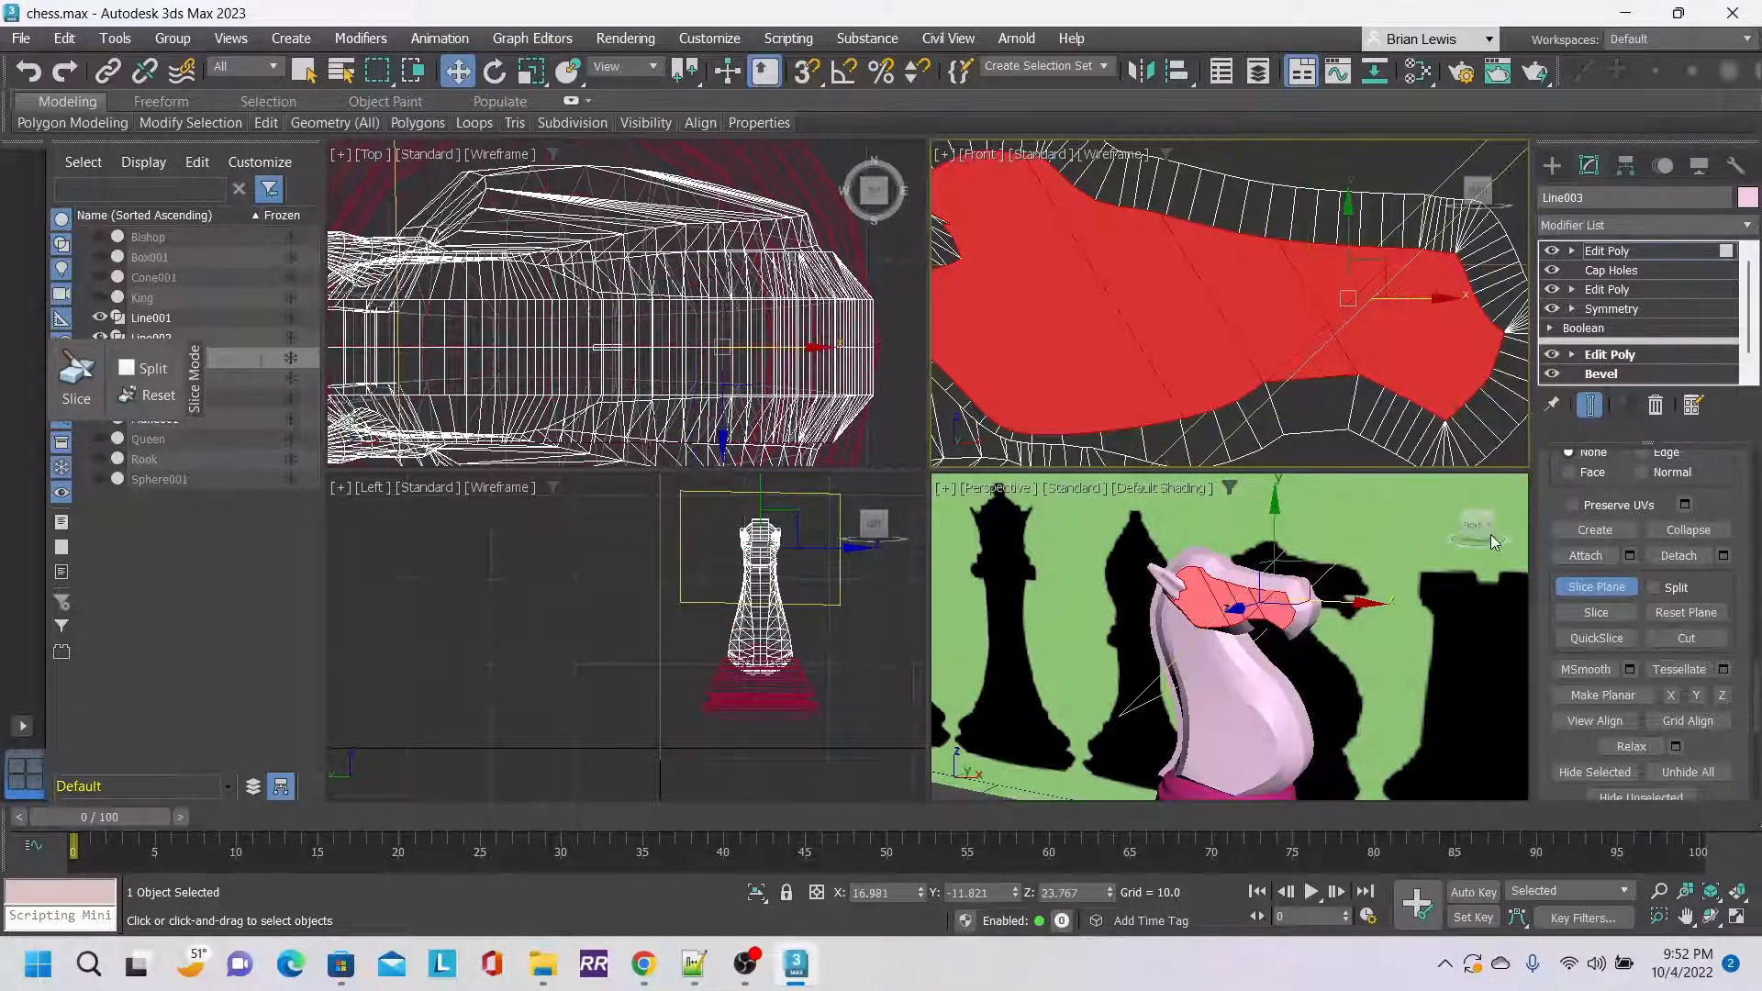
{"action": "left_click", "coordinate": [1598, 615]}
Make two more parallel slices in the opposite diagonal, moving back toward the cheek, and leave Slice Plane mode.
{"action": "left_click_drag", "start_coordinate": [1421, 302], "coordinate": [1251, 299]}
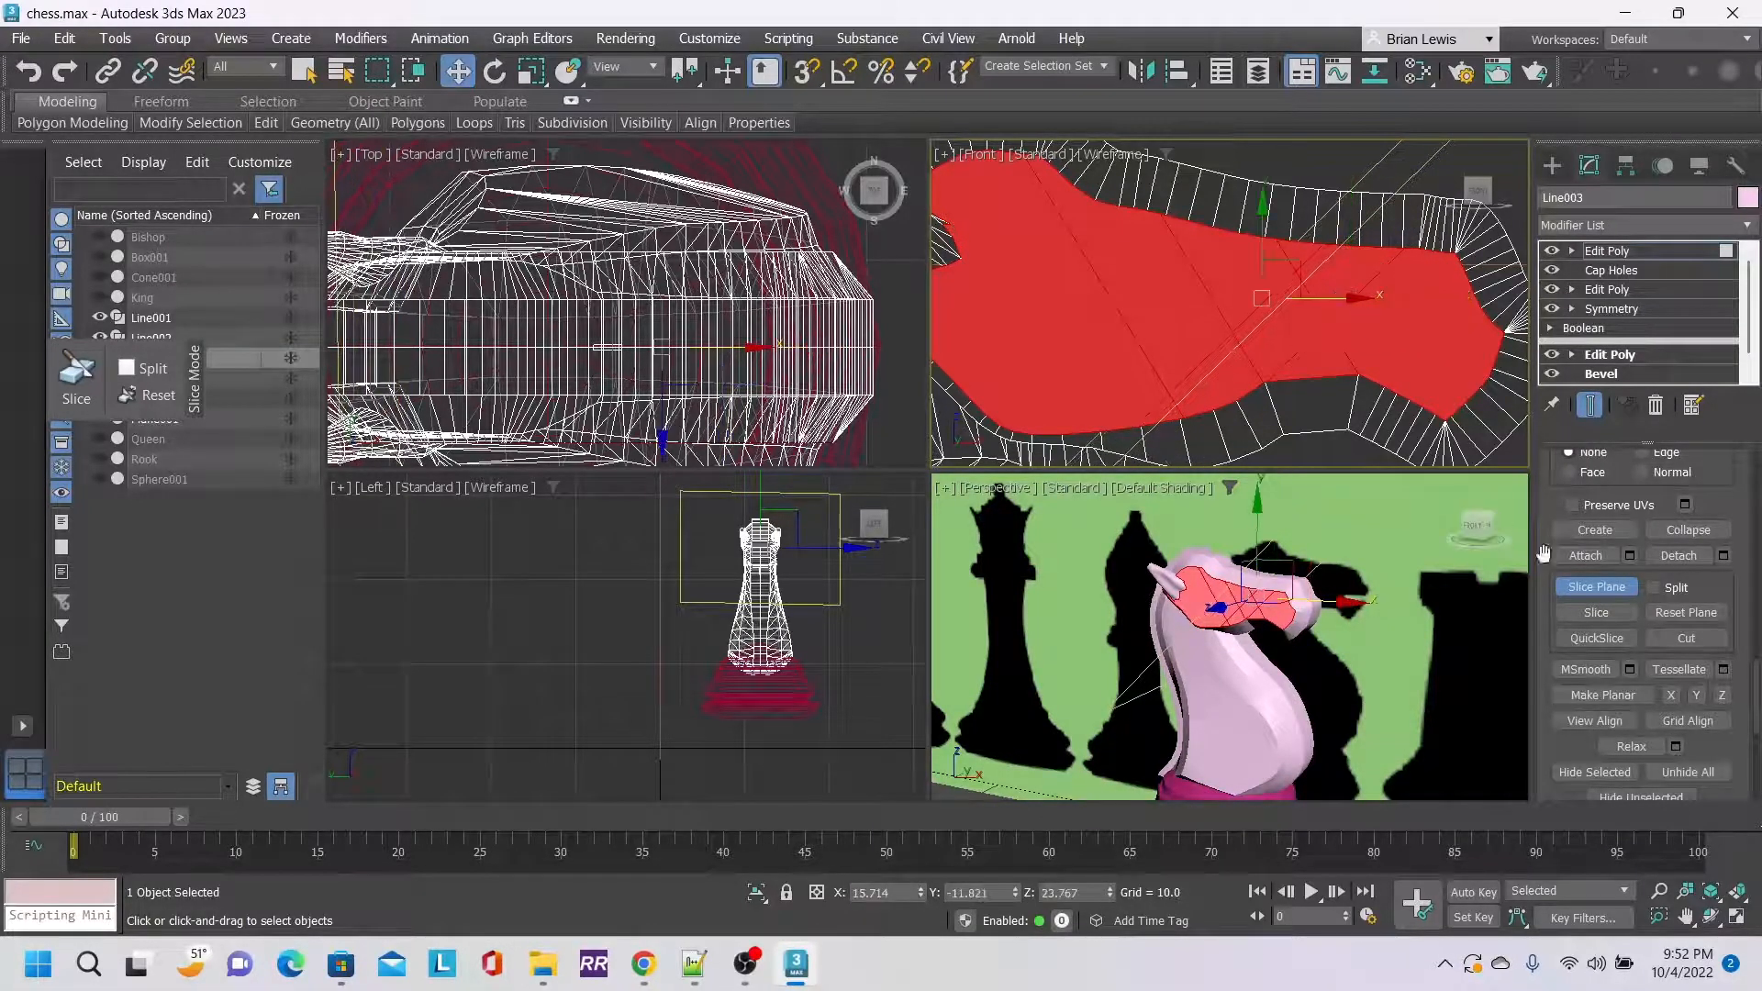
{"action": "left_click", "coordinate": [1596, 612]}
{"action": "left_click_drag", "start_coordinate": [1331, 297], "coordinate": [1092, 302]}
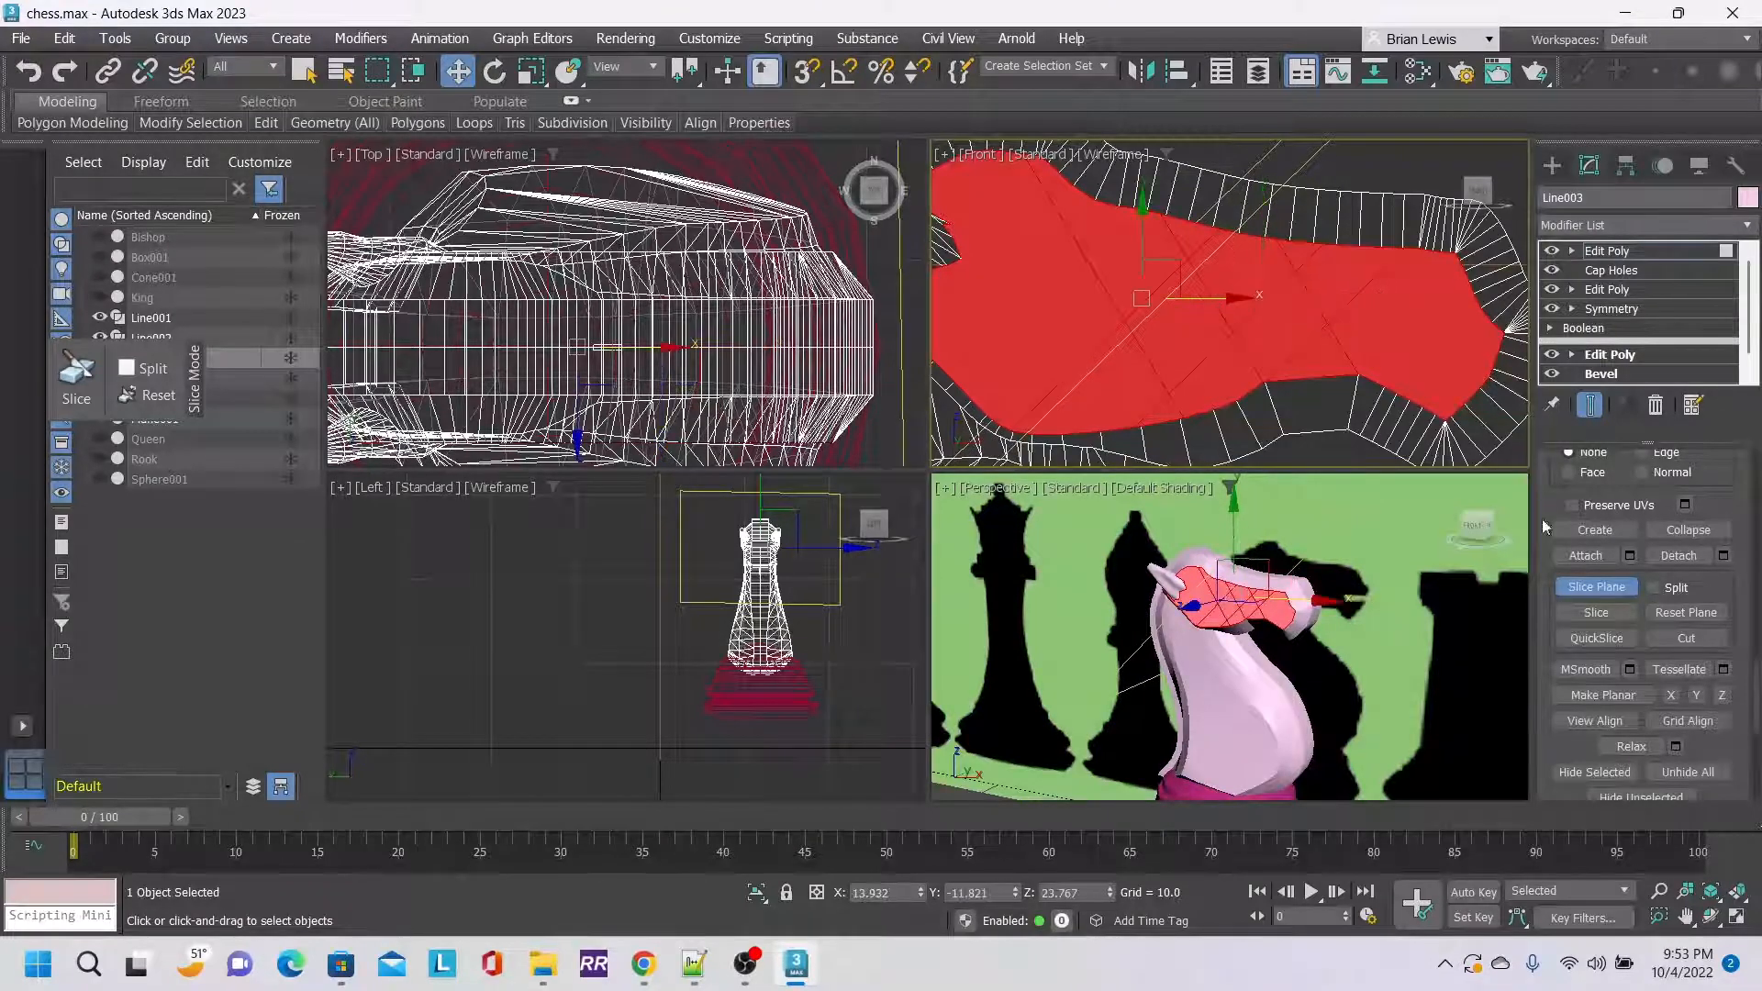
{"action": "left_click", "coordinate": [1617, 609]}
{"action": "left_click", "coordinate": [1600, 587]}
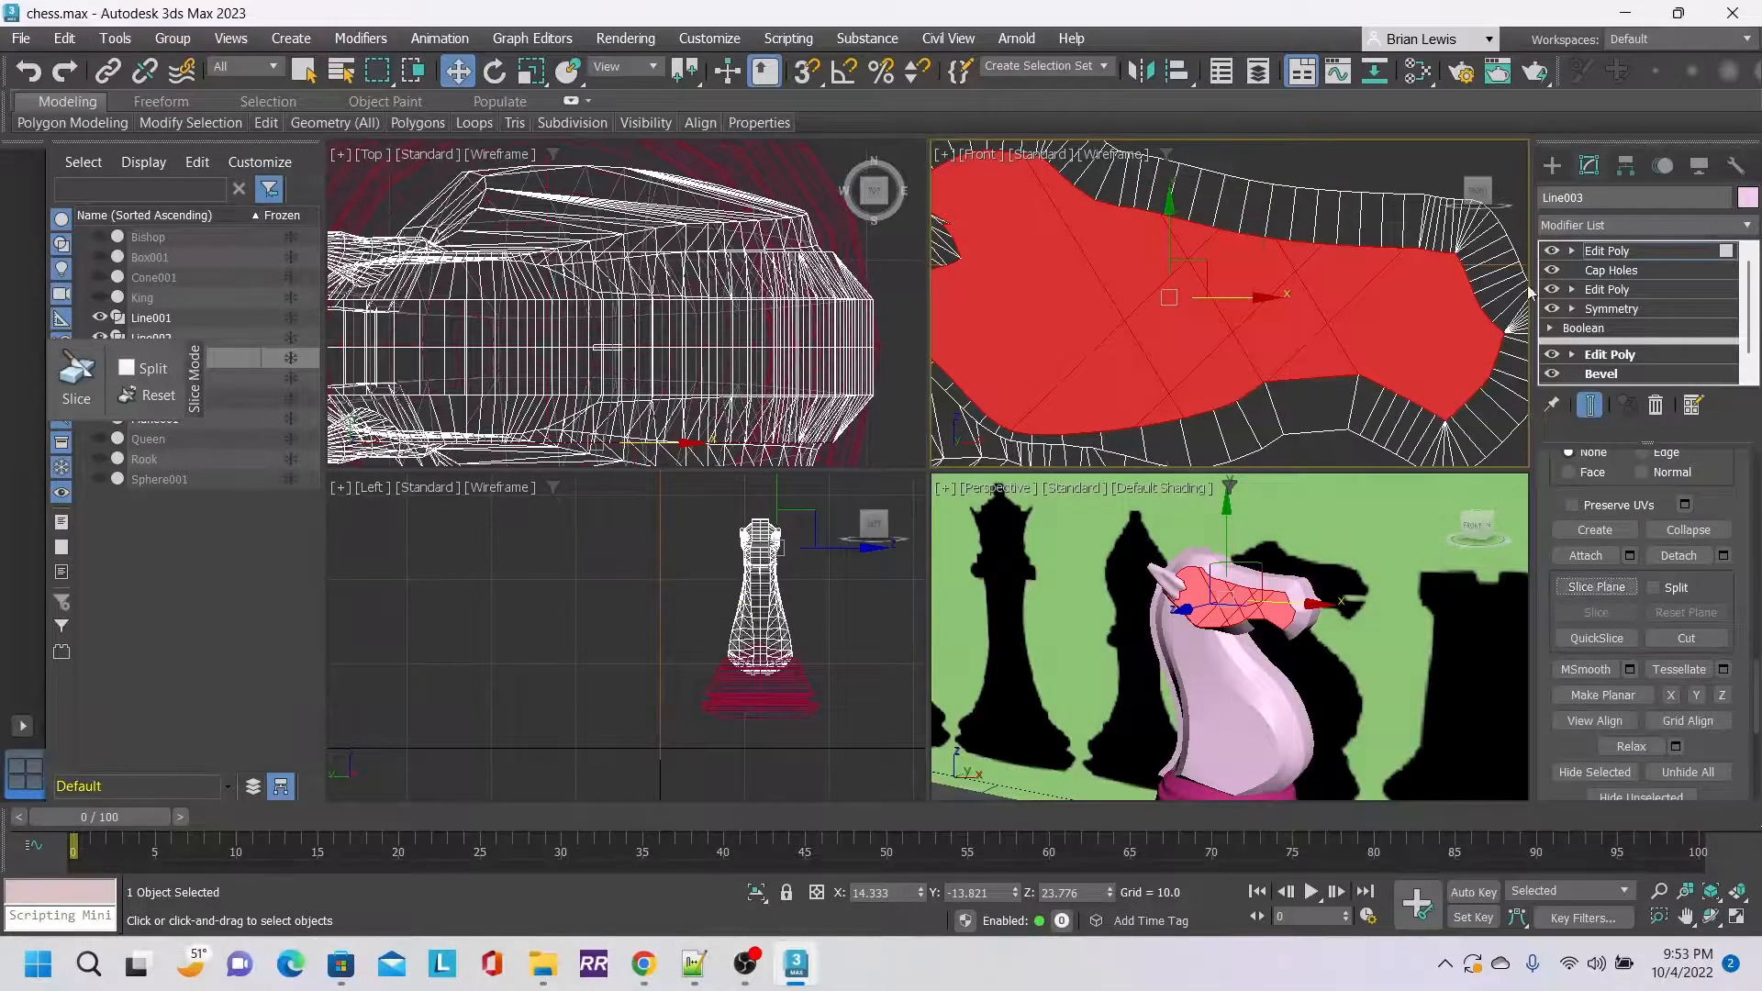
Select the vertex at the tip of the knight's muzzle and enable soft selection with a falloff of about 5.685.
{"action": "scroll", "coordinate": [1722, 601], "scroll_direction": "down", "scroll_amount": 5}
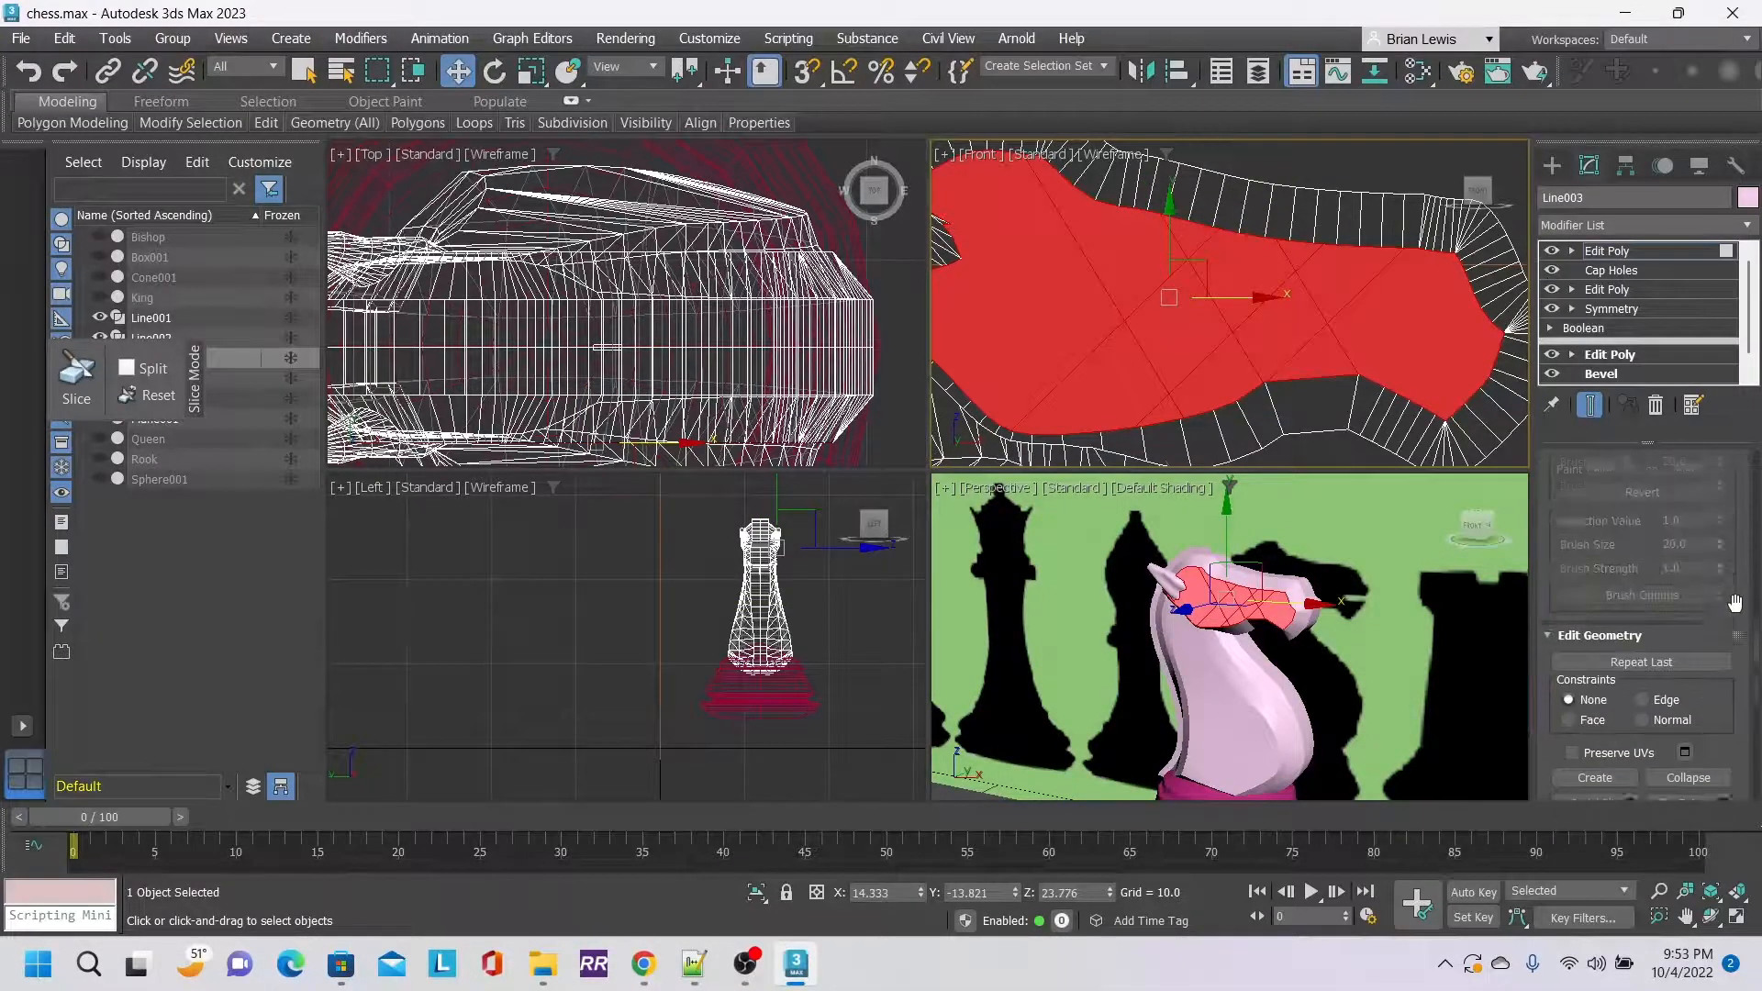
{"action": "scroll", "coordinate": [1693, 600], "scroll_direction": "up", "scroll_amount": 8}
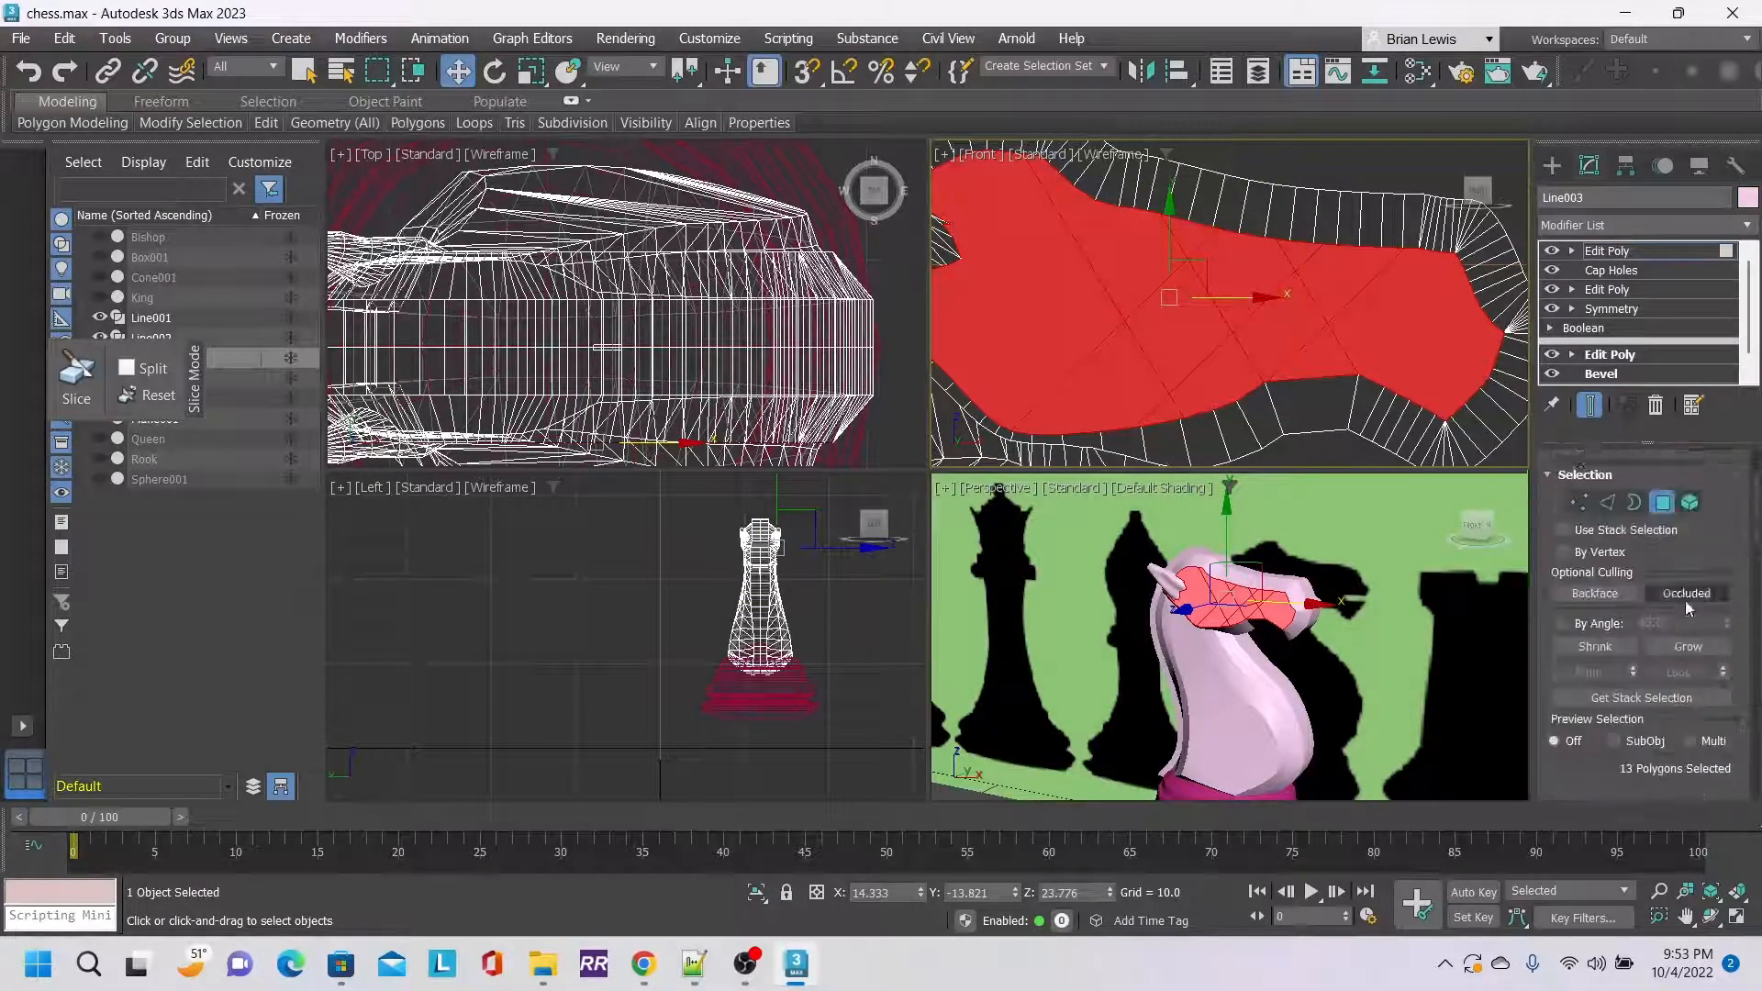
{"action": "left_click", "coordinate": [1580, 639]}
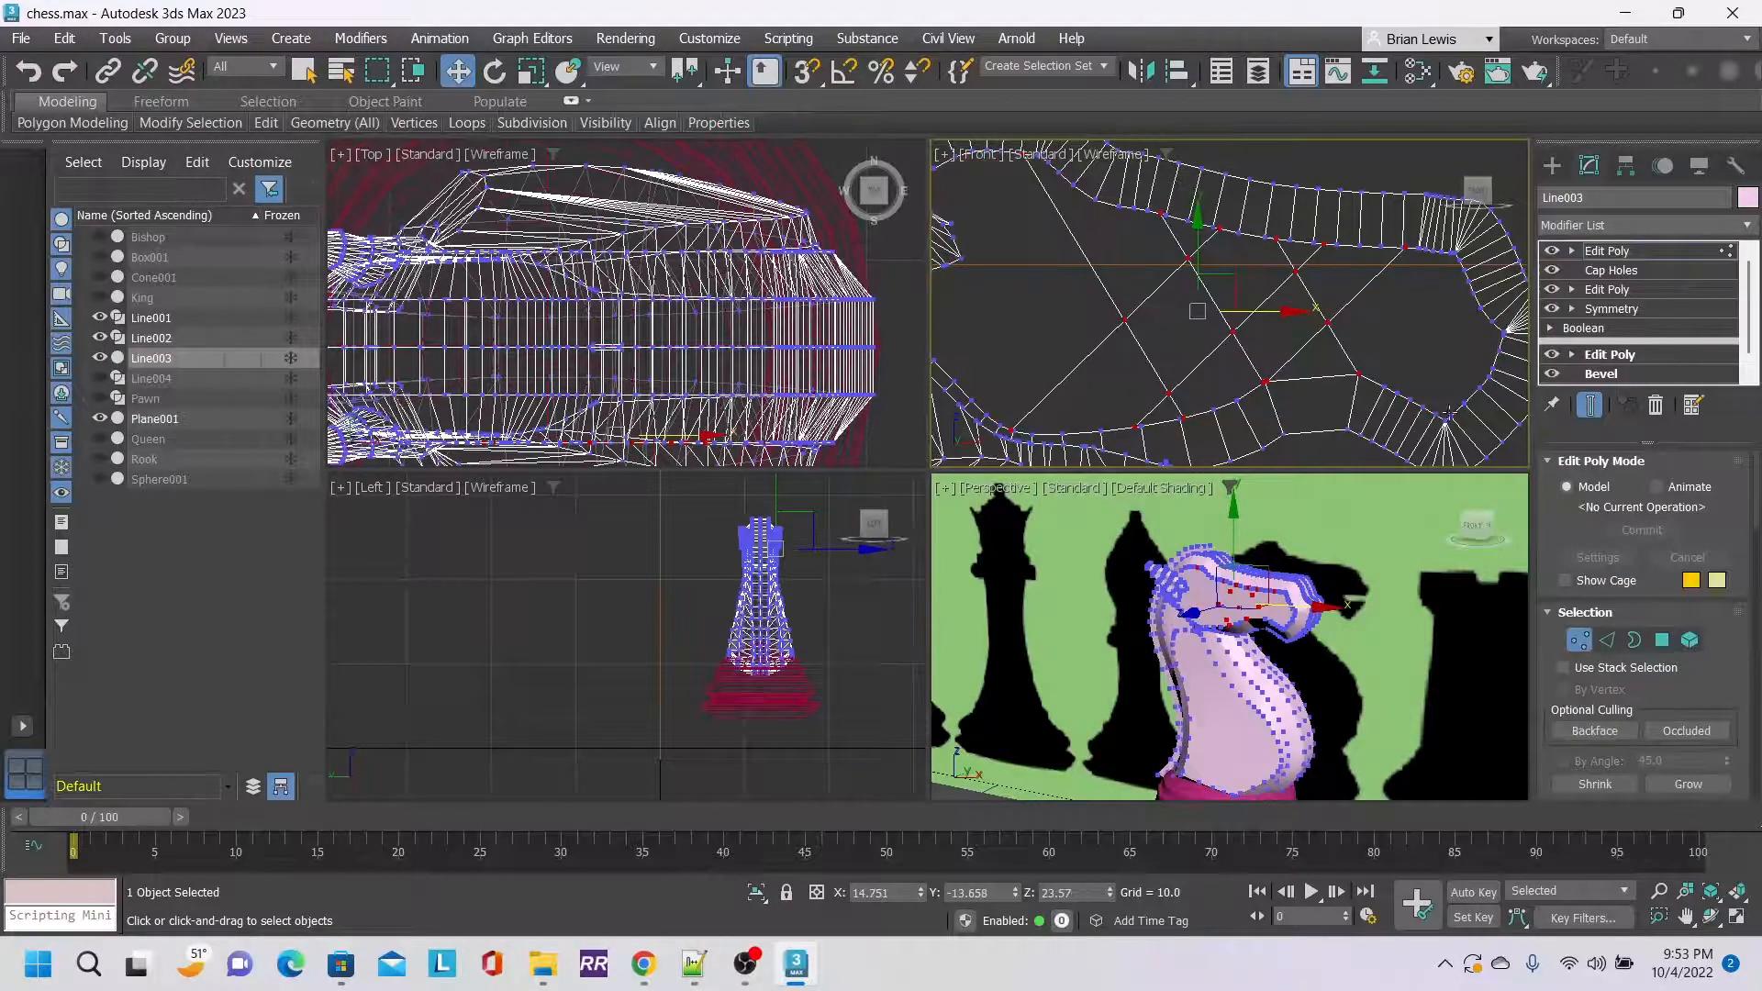
{"action": "middle_click_drag", "start_coordinate": [1459, 404], "coordinate": [1265, 371]}
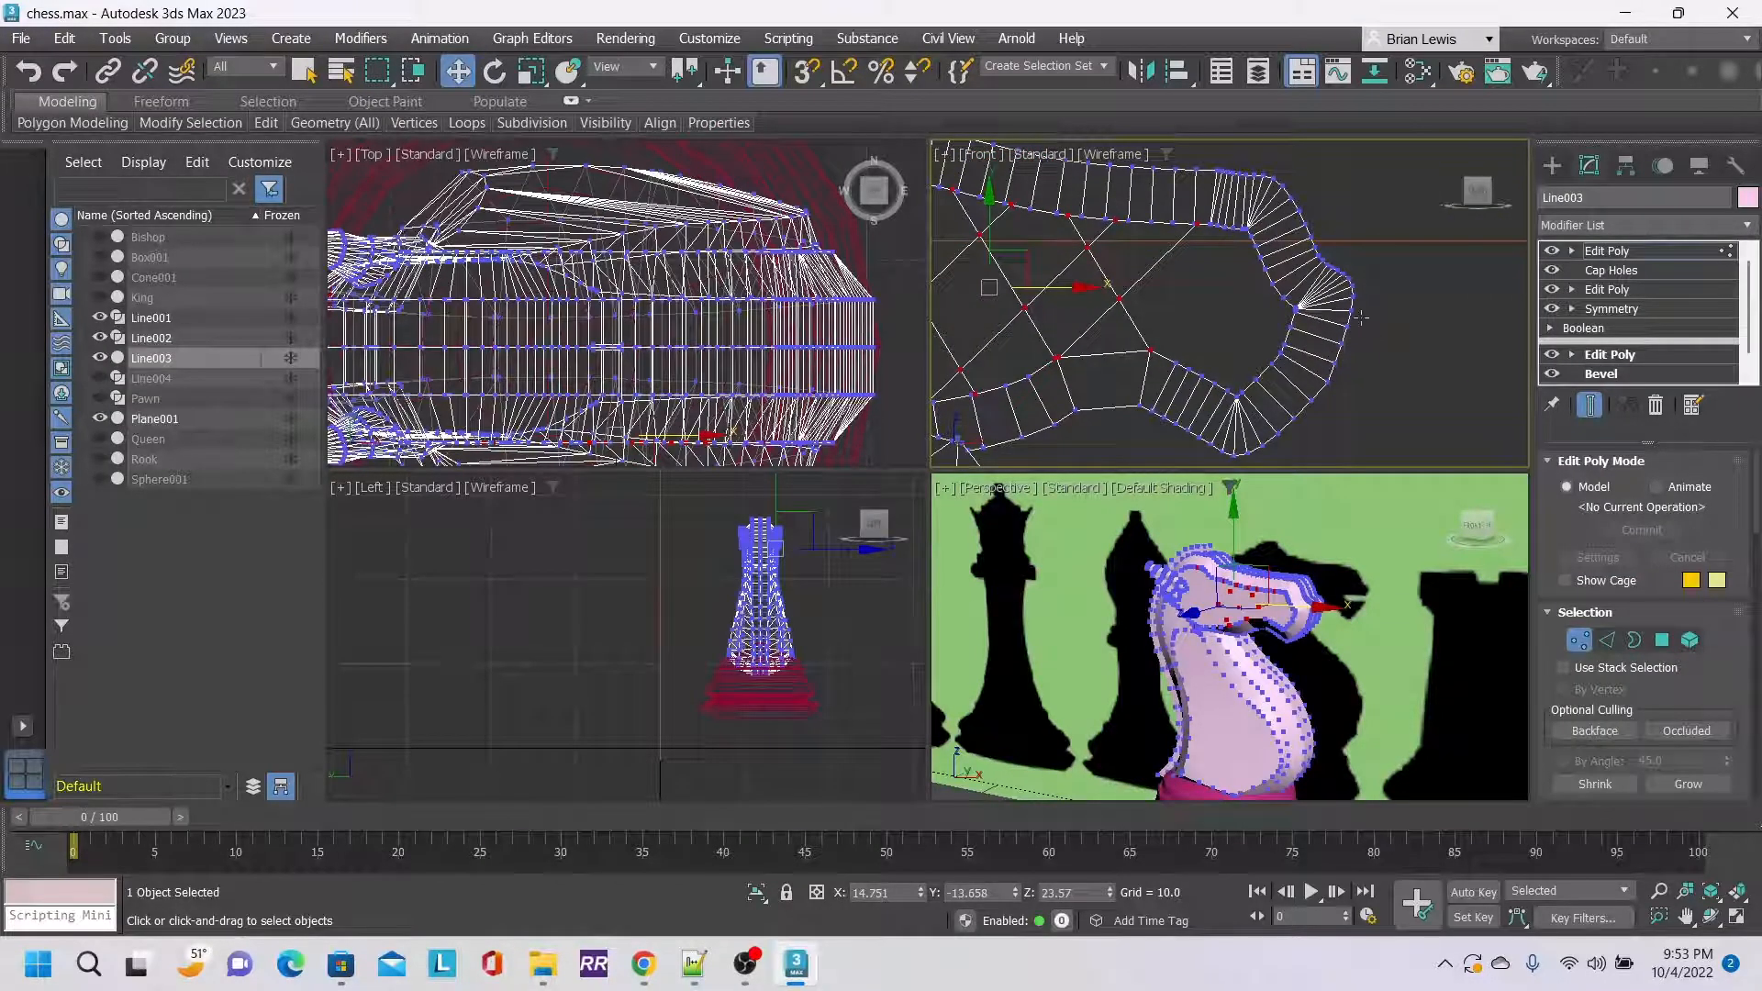
{"action": "left_click", "coordinate": [878, 348]}
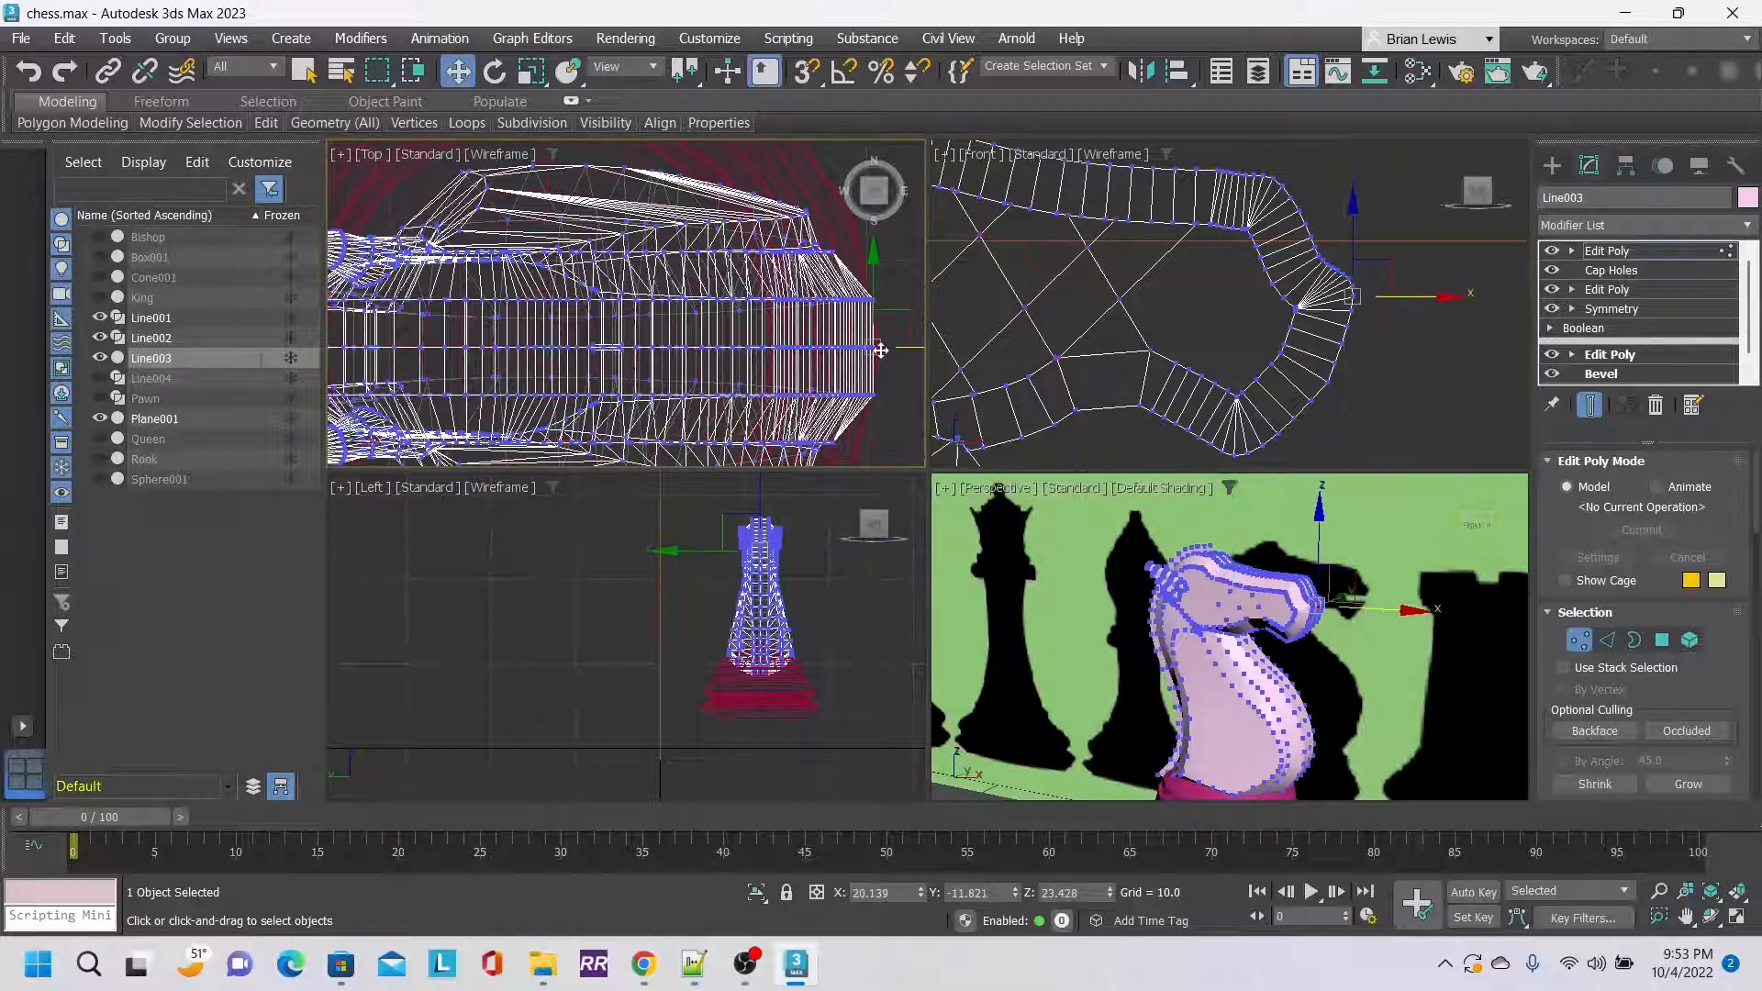
{"action": "scroll", "coordinate": [1682, 729], "scroll_direction": "down", "scroll_amount": 5}
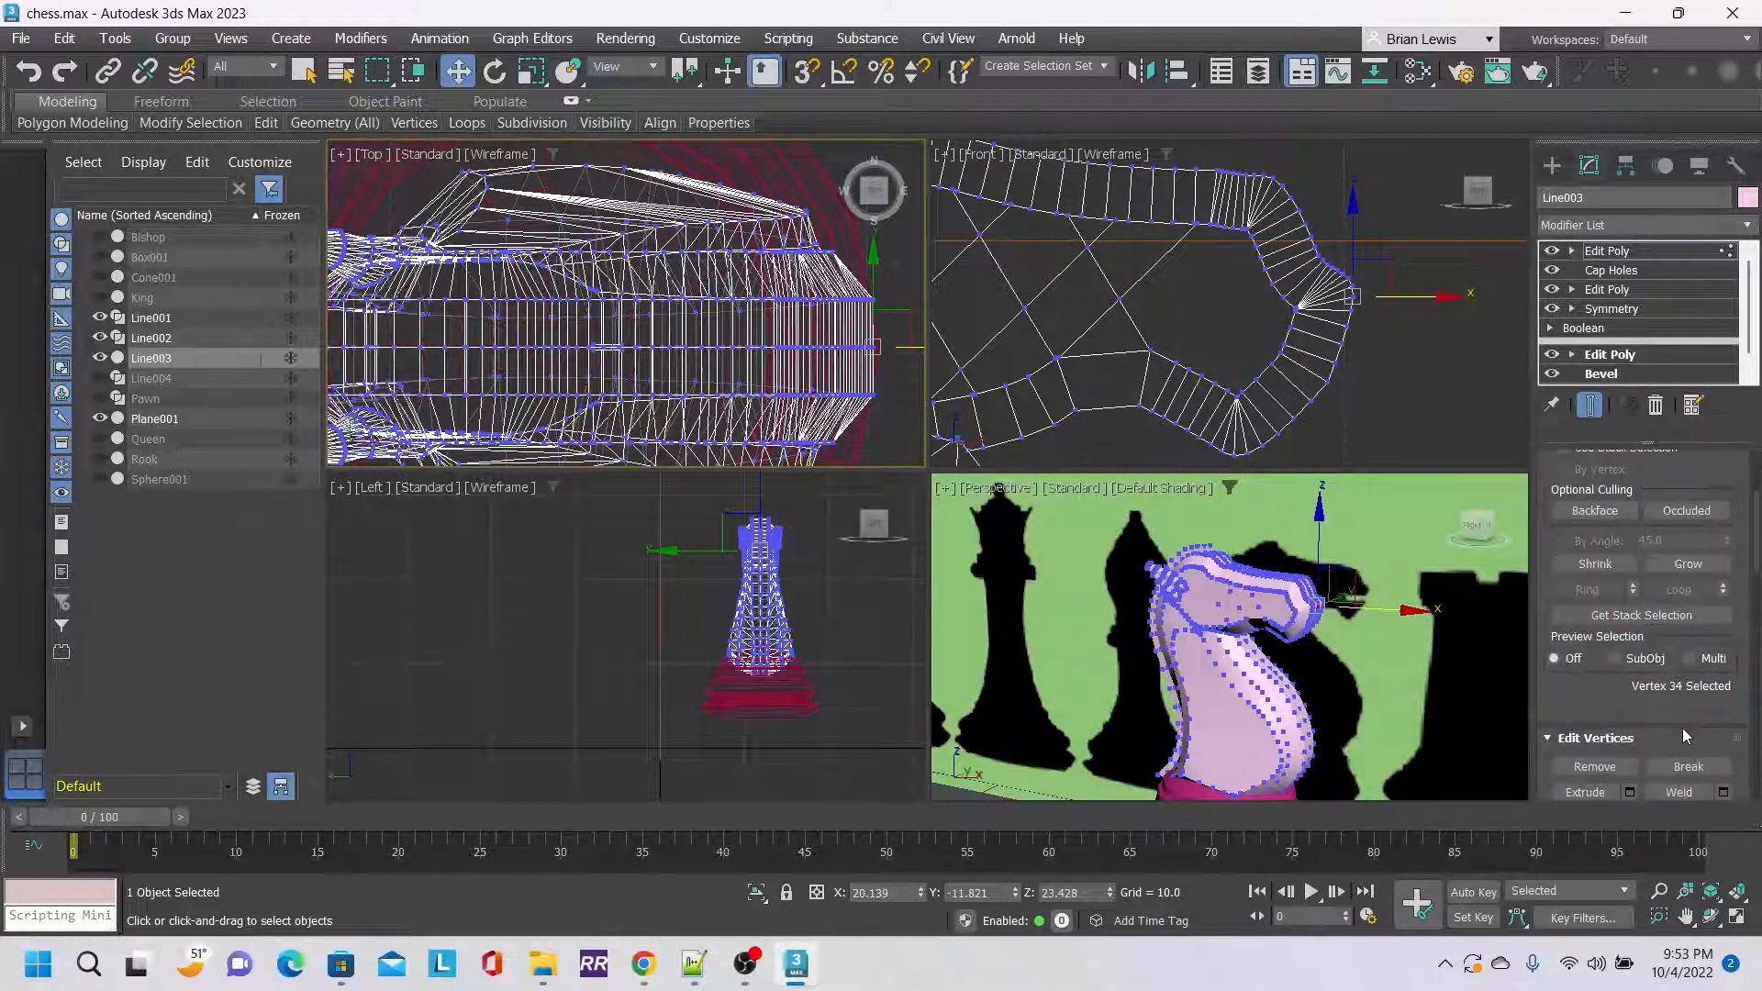
{"action": "scroll", "coordinate": [1612, 675], "scroll_direction": "down", "scroll_amount": 3}
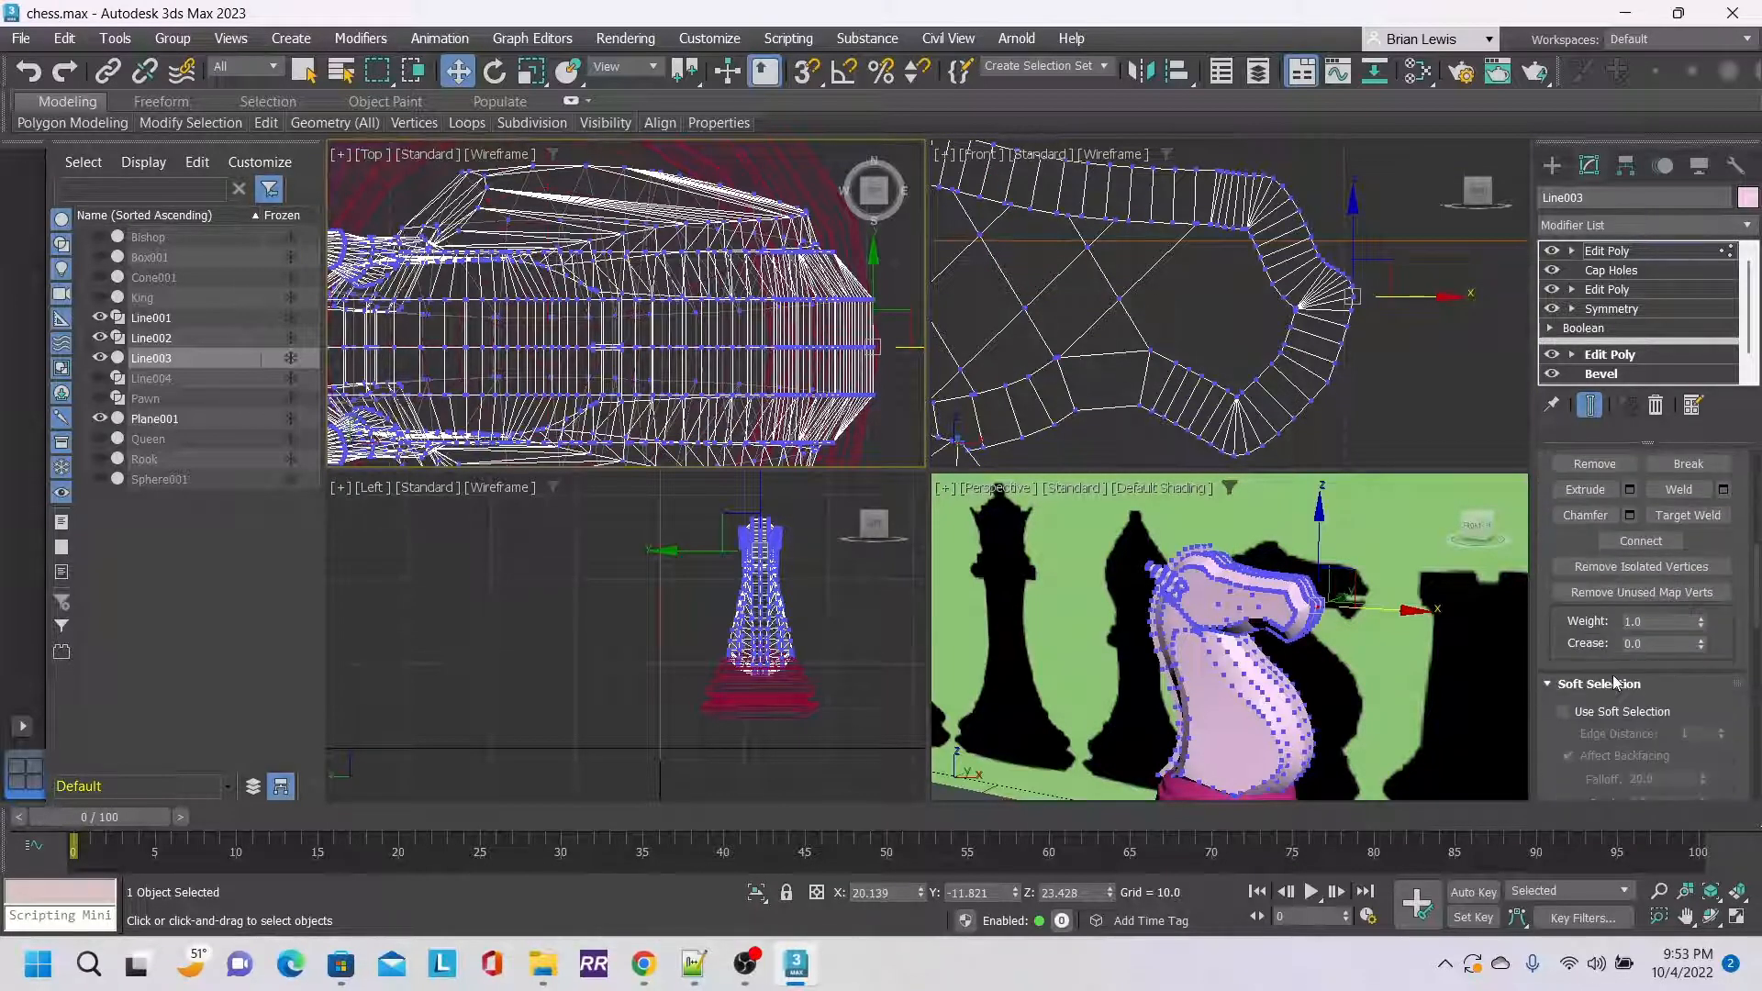
{"action": "left_click", "coordinate": [1616, 717]}
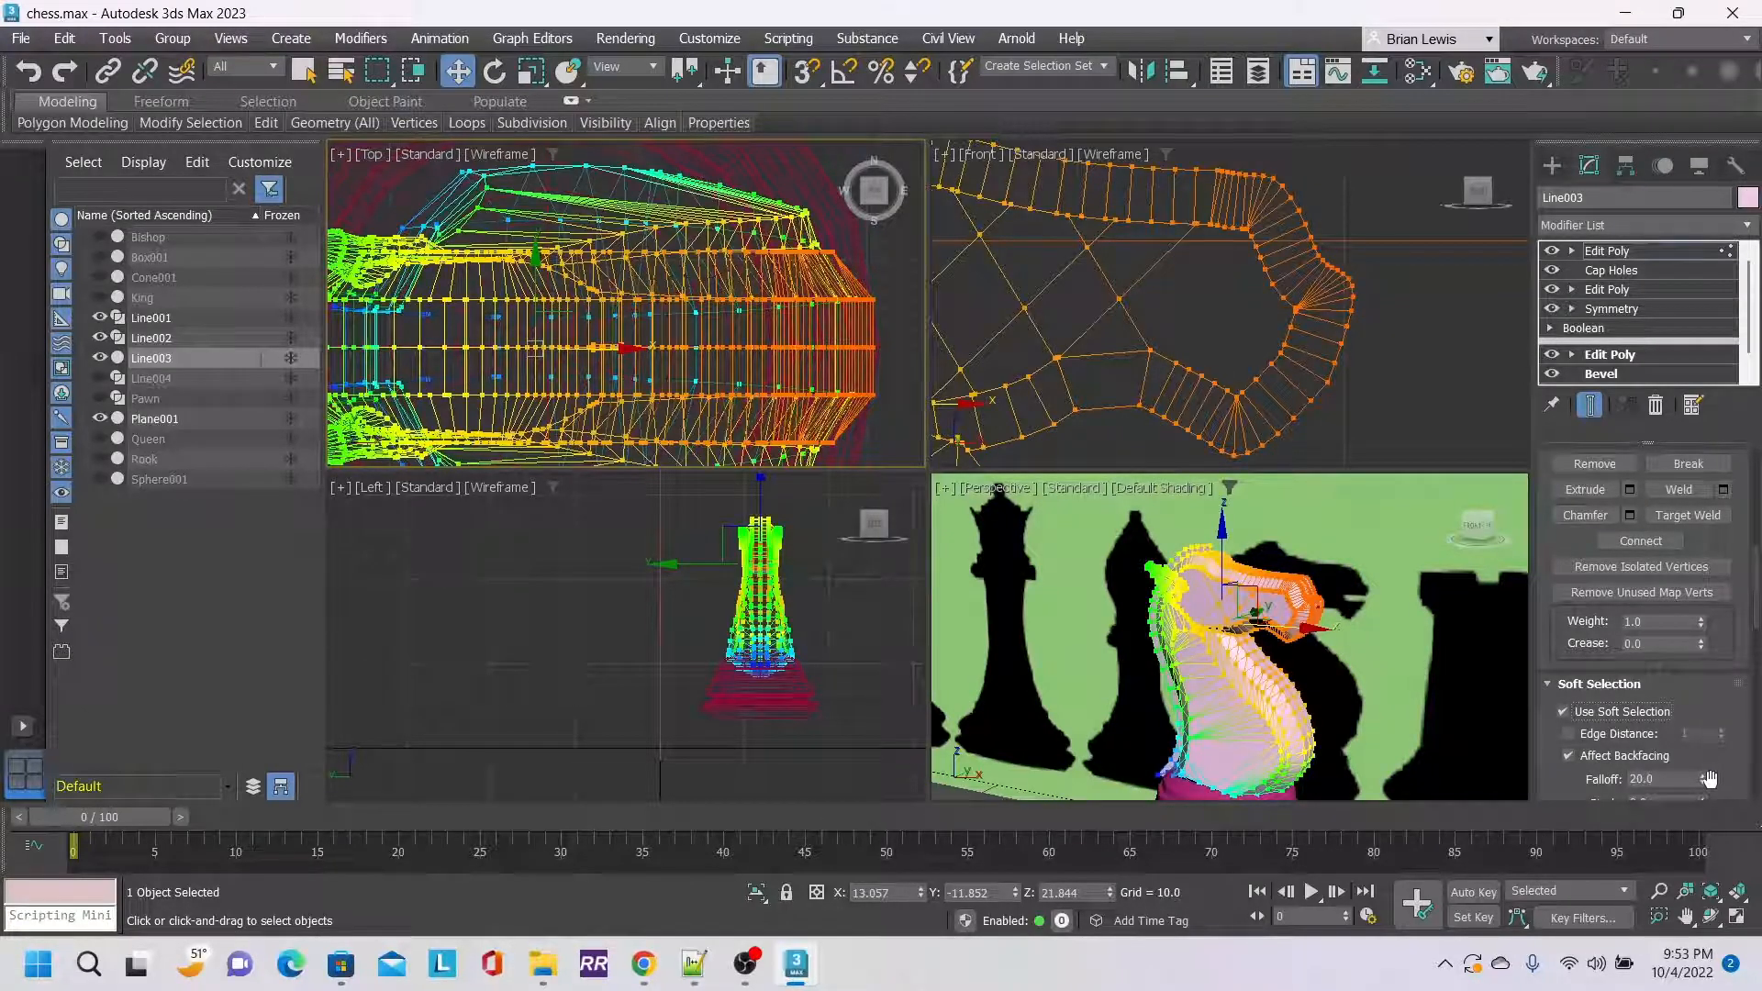
{"action": "left_click_drag", "start_coordinate": [1703, 780], "coordinate": [1718, 854]}
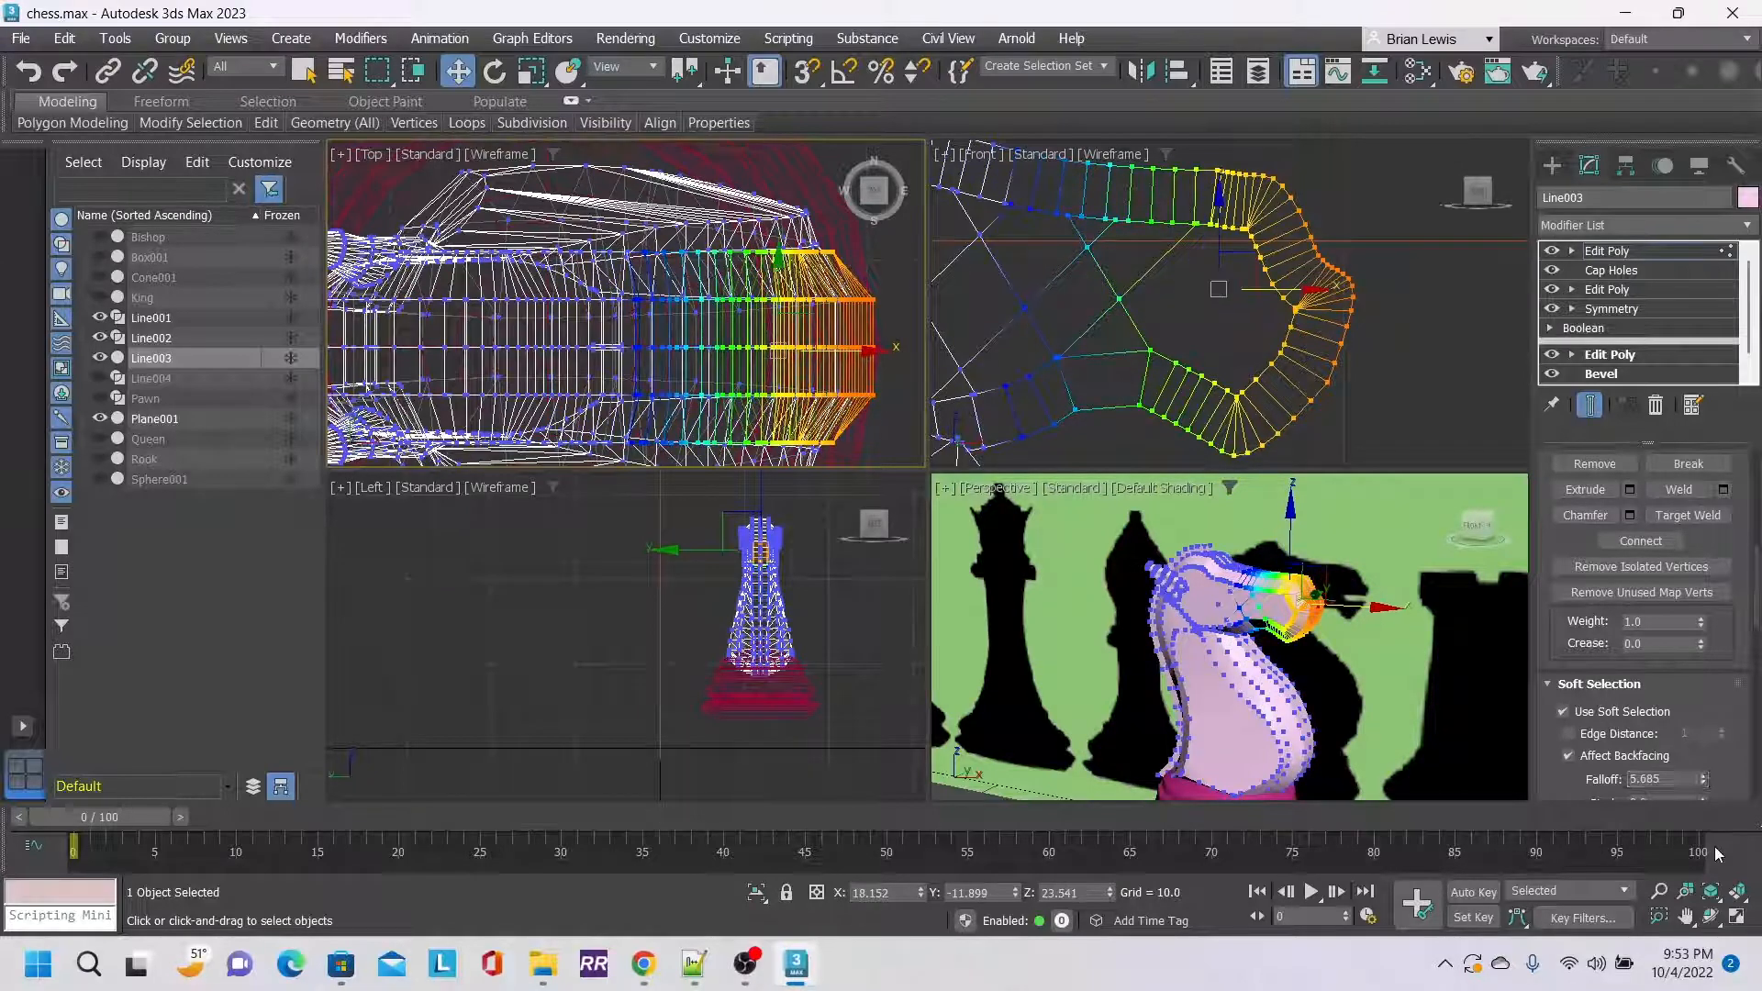
Scale the soft-selected muzzle vertices to 62 percent along Y in the Top view and leave vertex editing.
{"action": "scroll", "coordinate": [1285, 193], "scroll_direction": "down", "scroll_amount": 3}
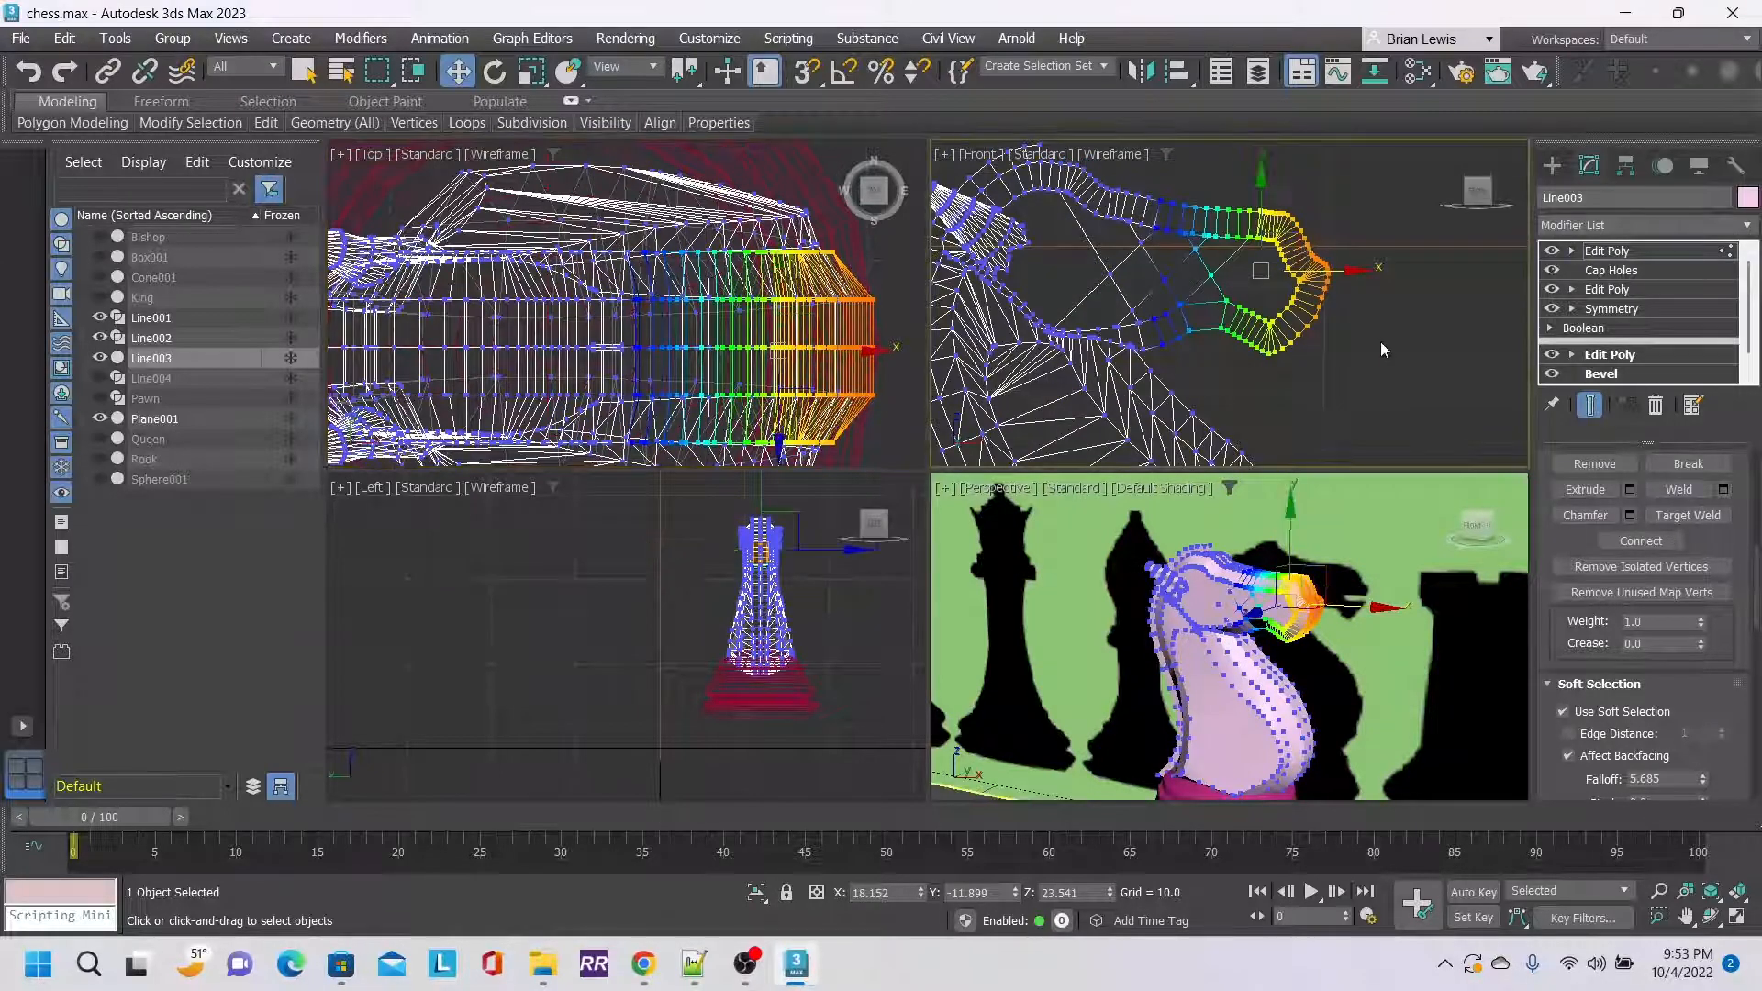
{"action": "left_click", "coordinate": [530, 71]}
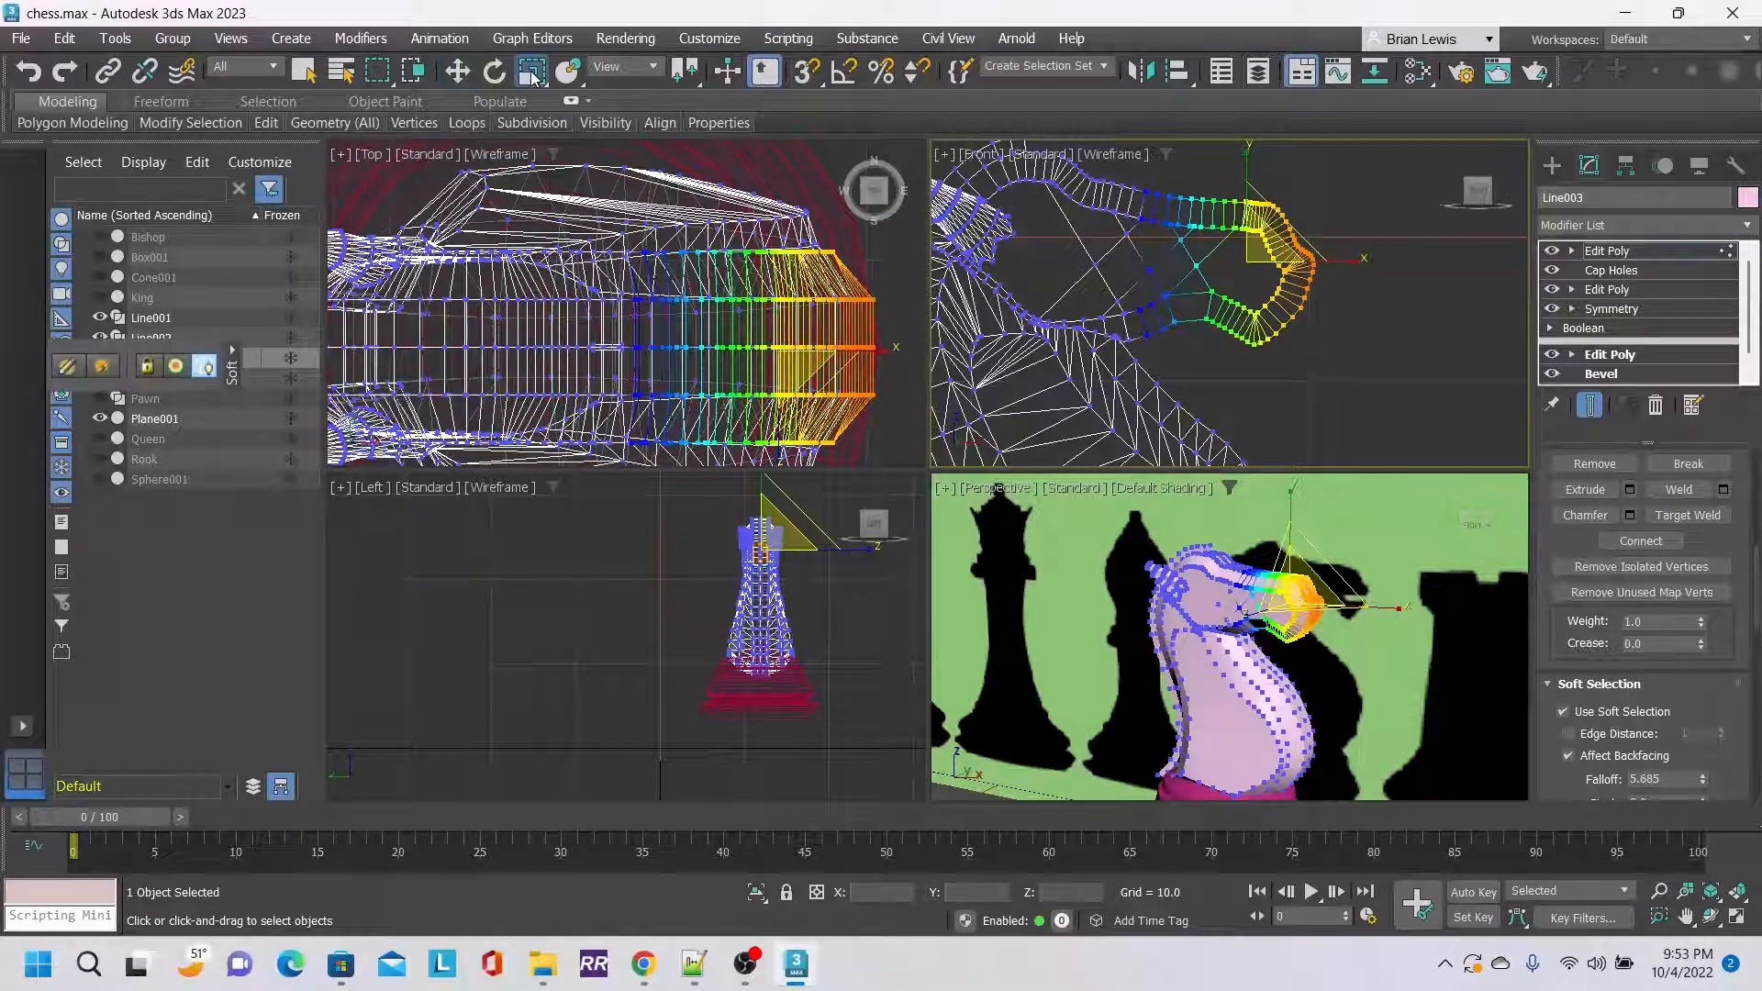
{"action": "middle_click_drag", "start_coordinate": [799, 283], "coordinate": [716, 191]}
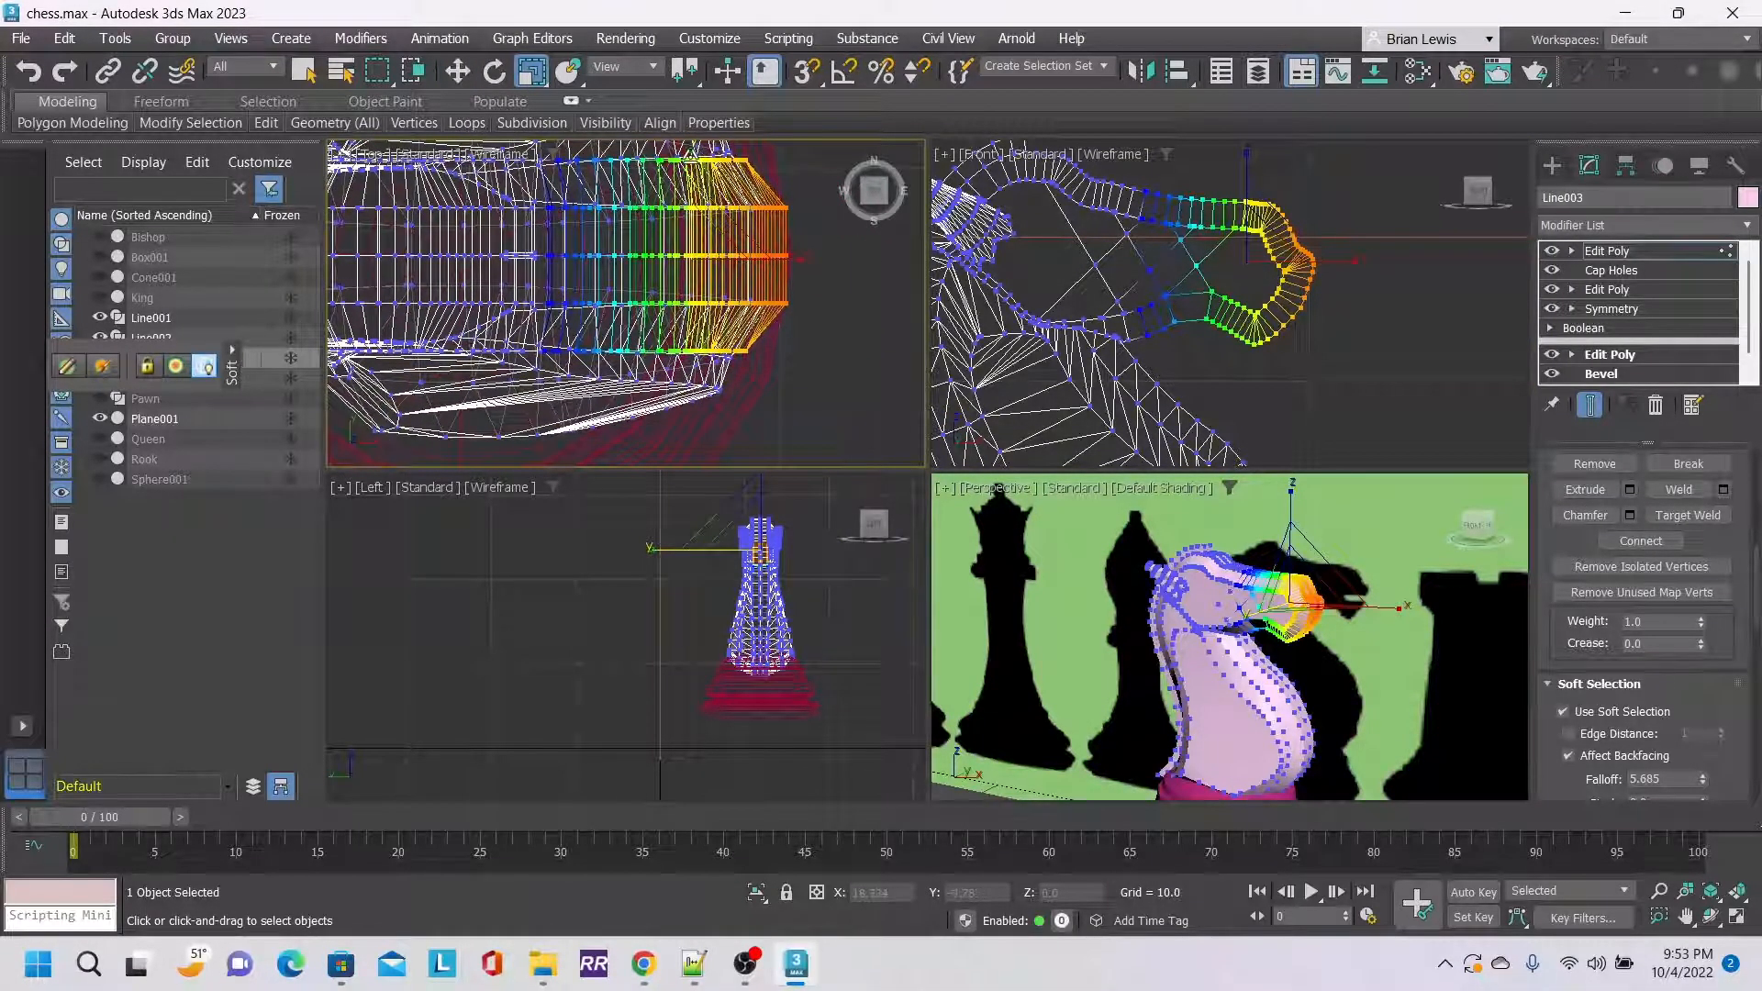
{"action": "left_click_drag", "start_coordinate": [690, 152], "coordinate": [697, 198]}
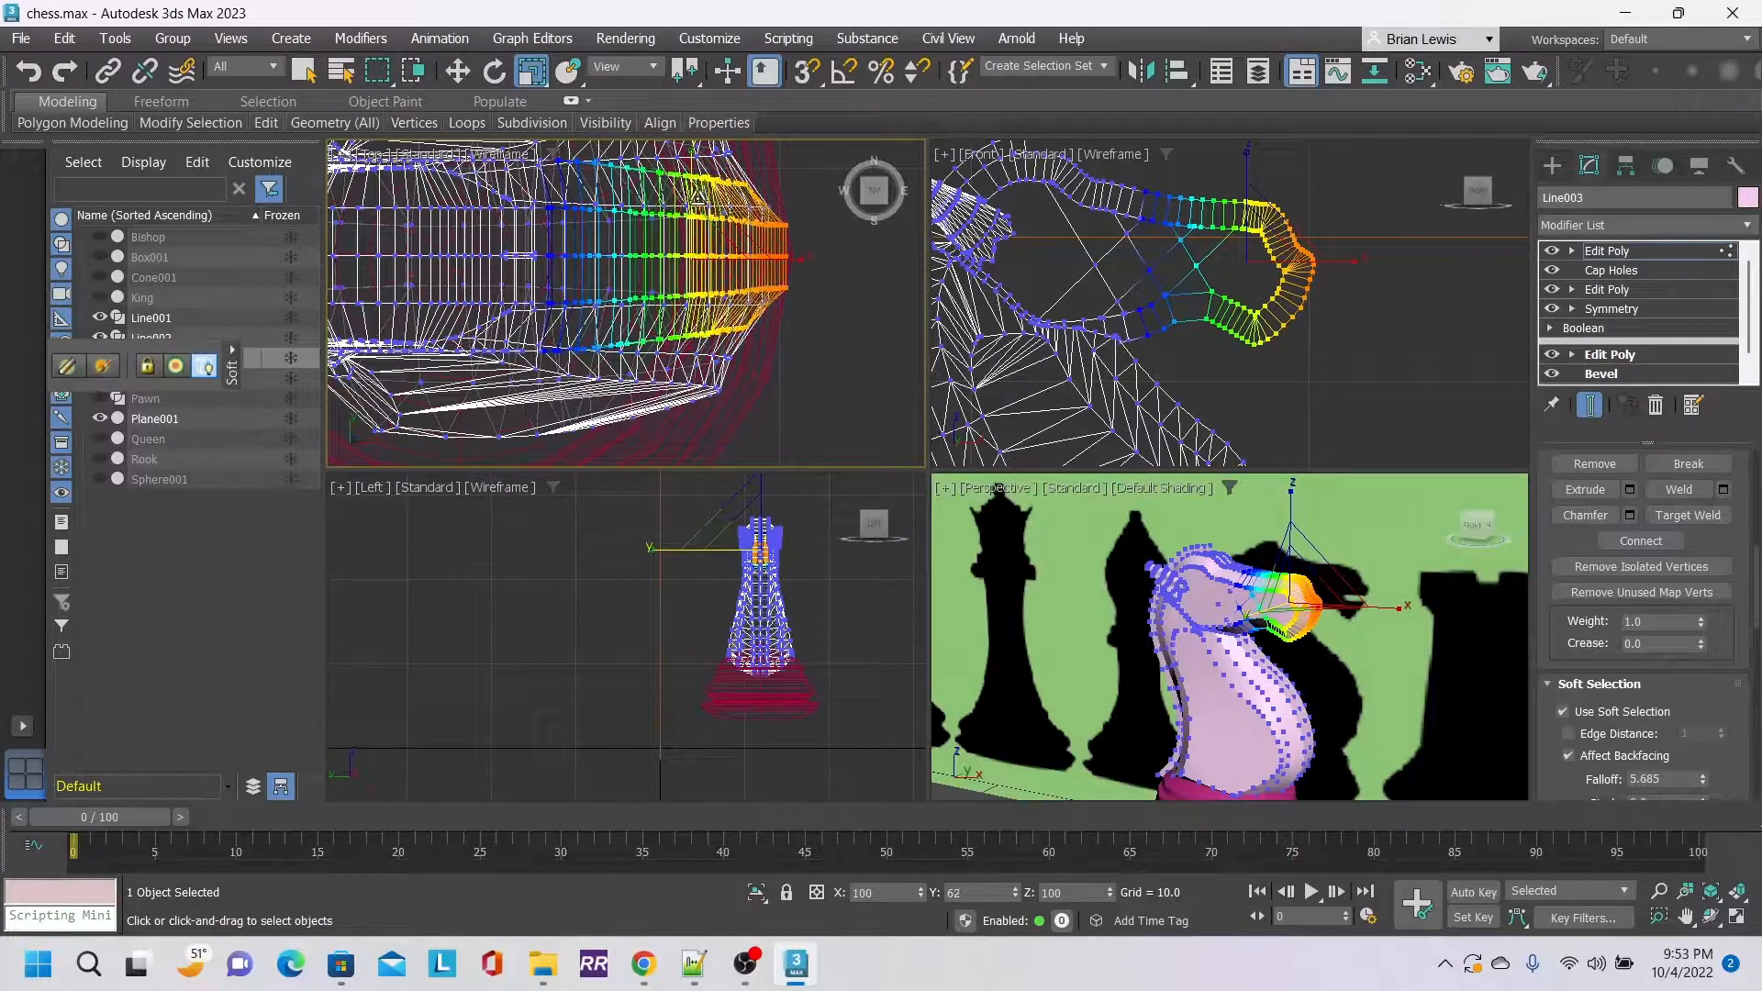
{"action": "scroll", "coordinate": [1624, 620], "scroll_direction": "up", "scroll_amount": 5}
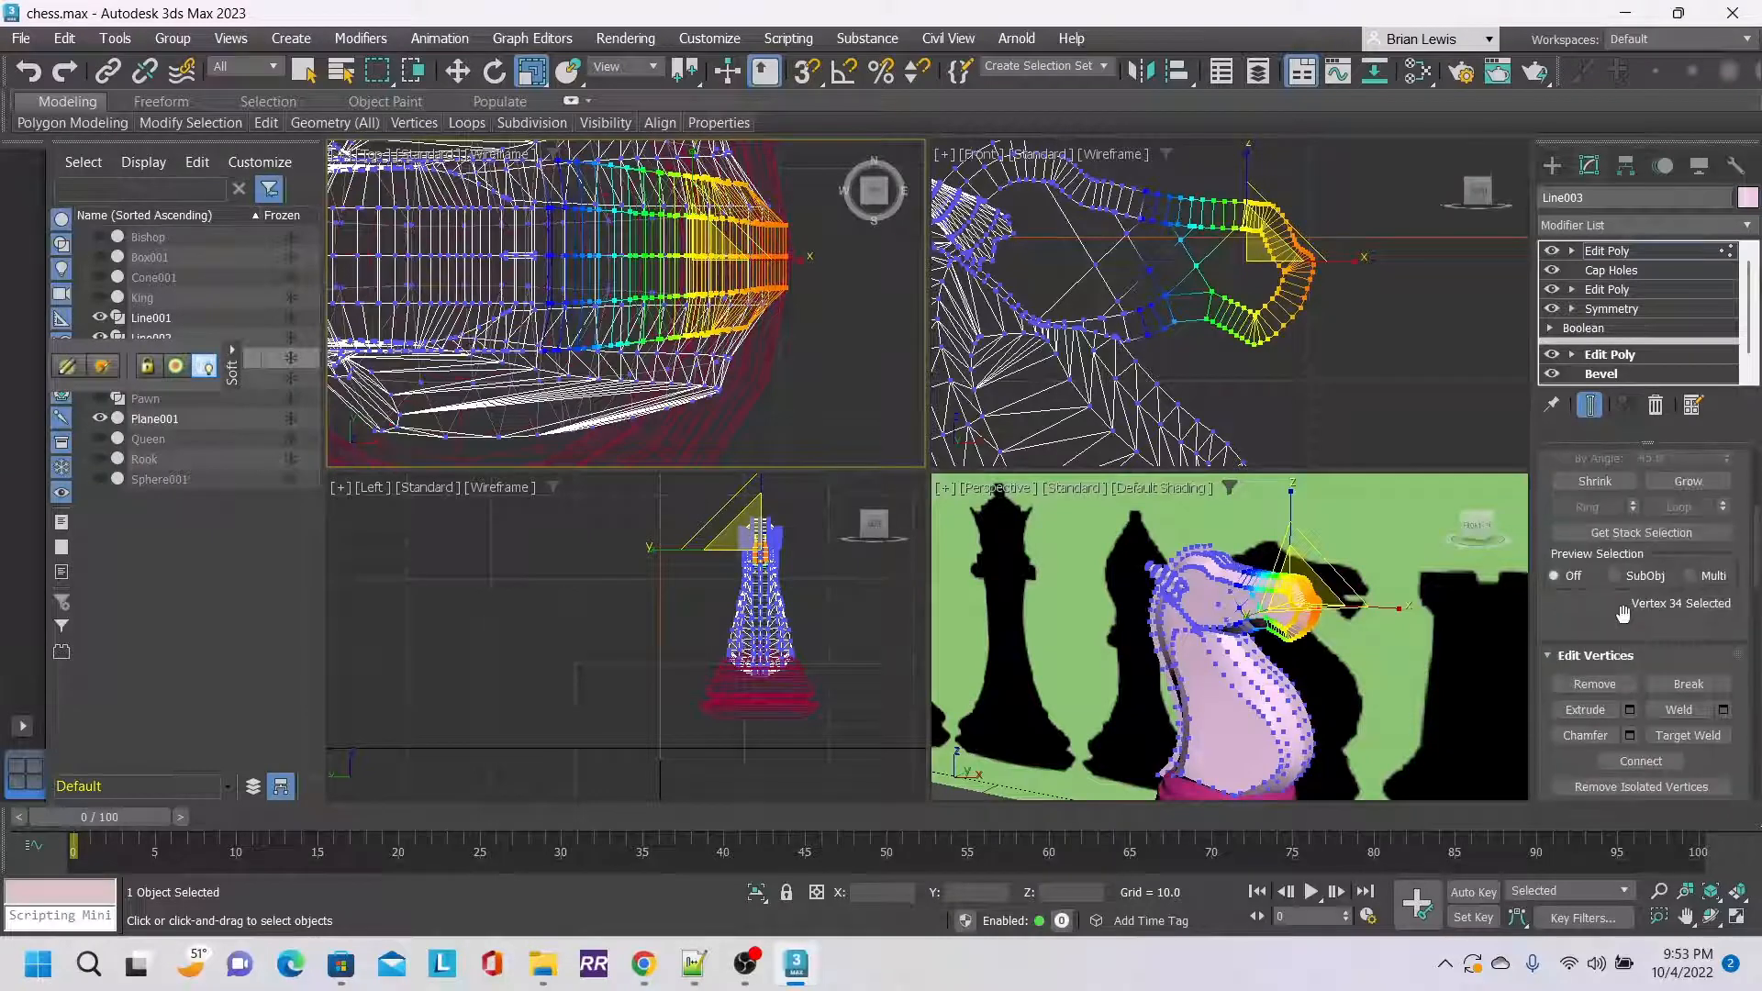
{"action": "left_click", "coordinate": [1578, 640]}
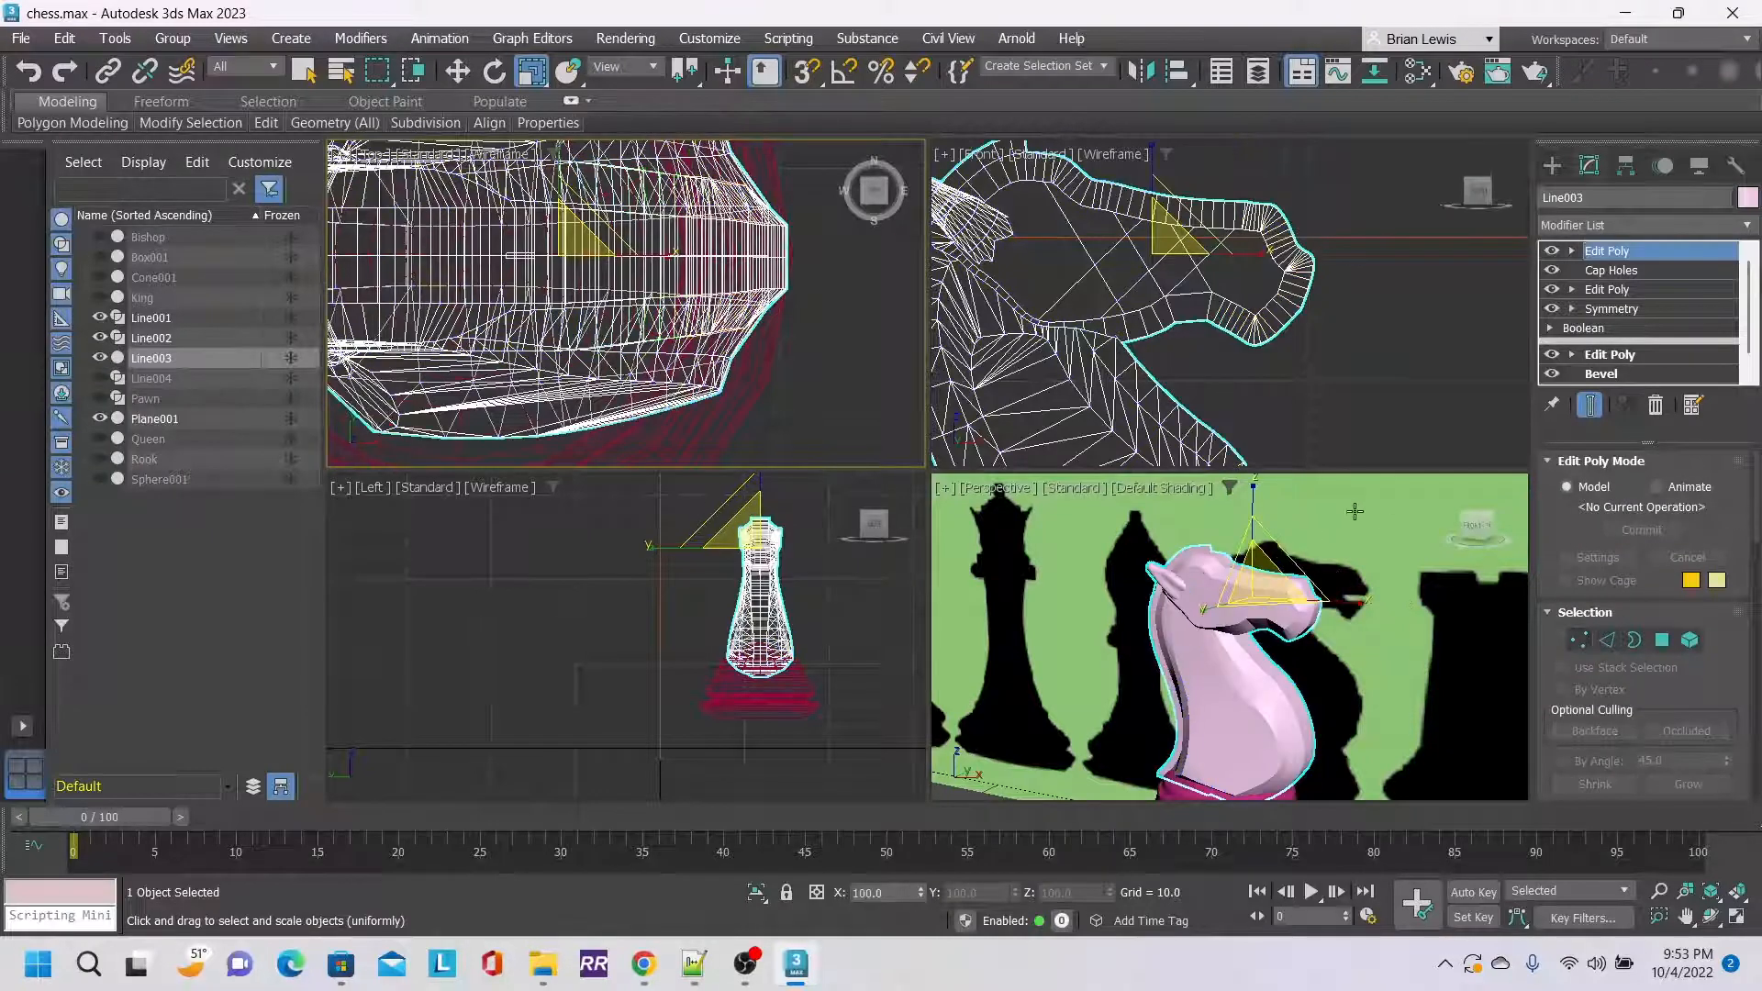
{"action": "mouse_move", "coordinate": [1480, 525]}
{"action": "left_mouse_down"}
{"action": "mouse_move", "coordinate": [1312, 537]}
{"action": "mouse_move", "coordinate": [1479, 529]}
{"action": "left_mouse_up"}
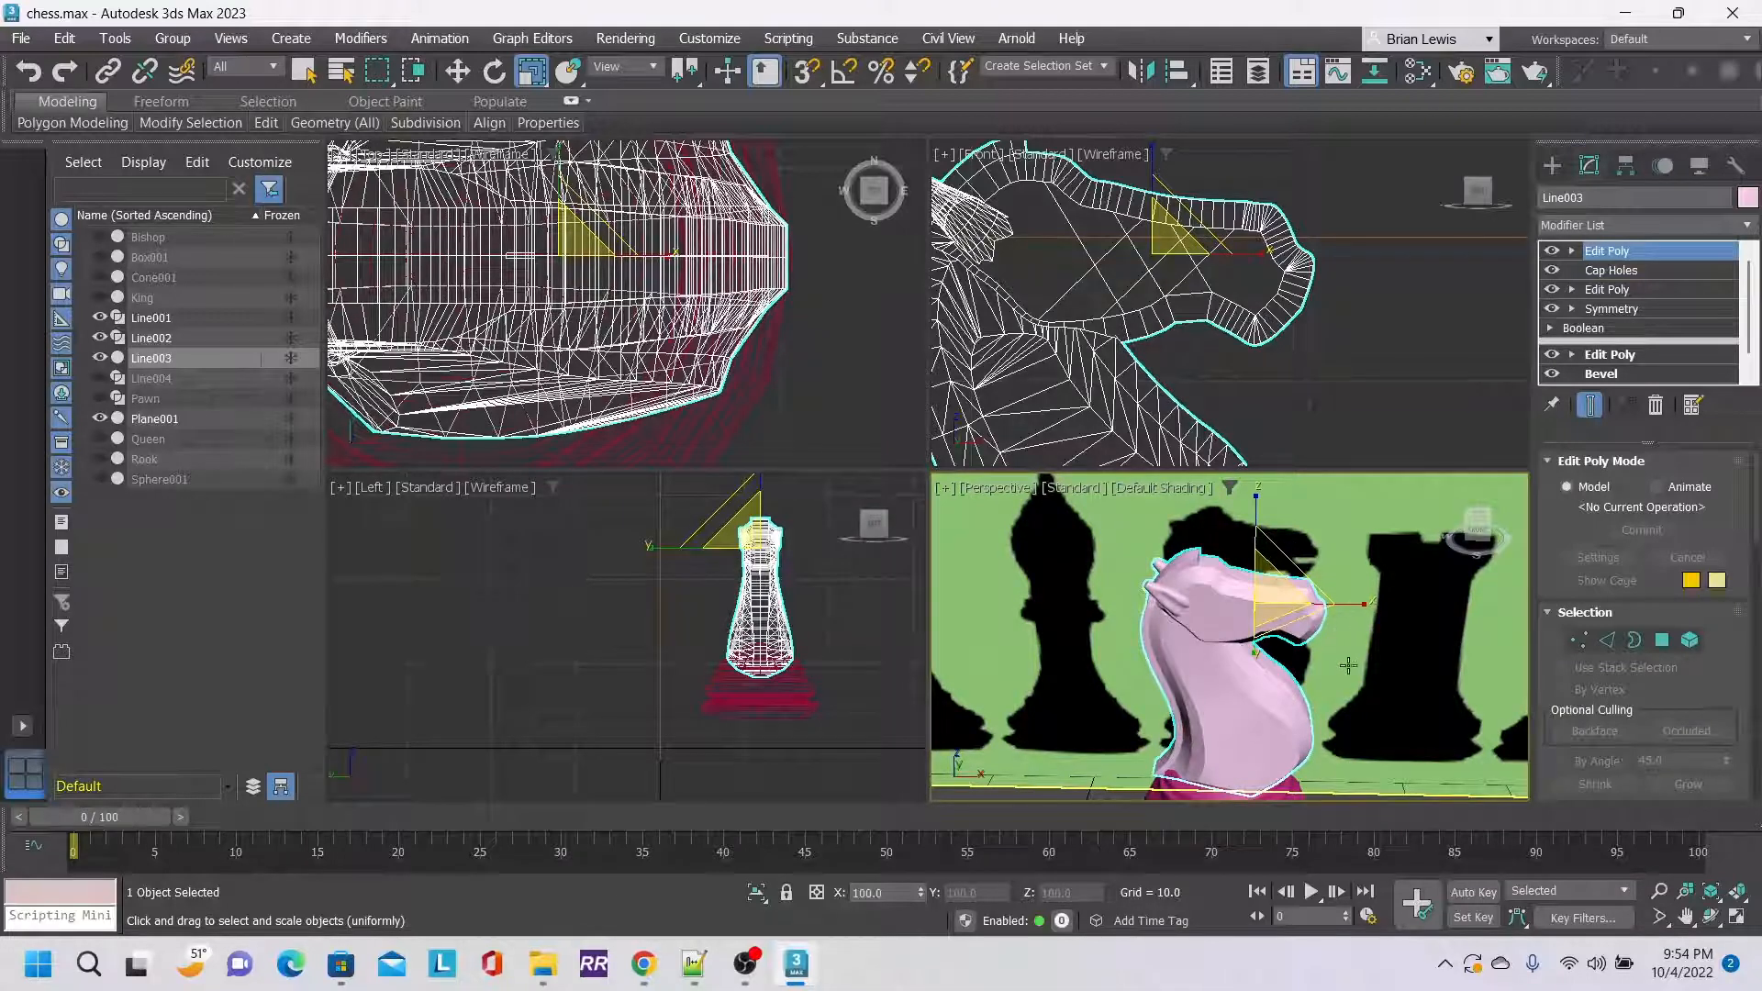
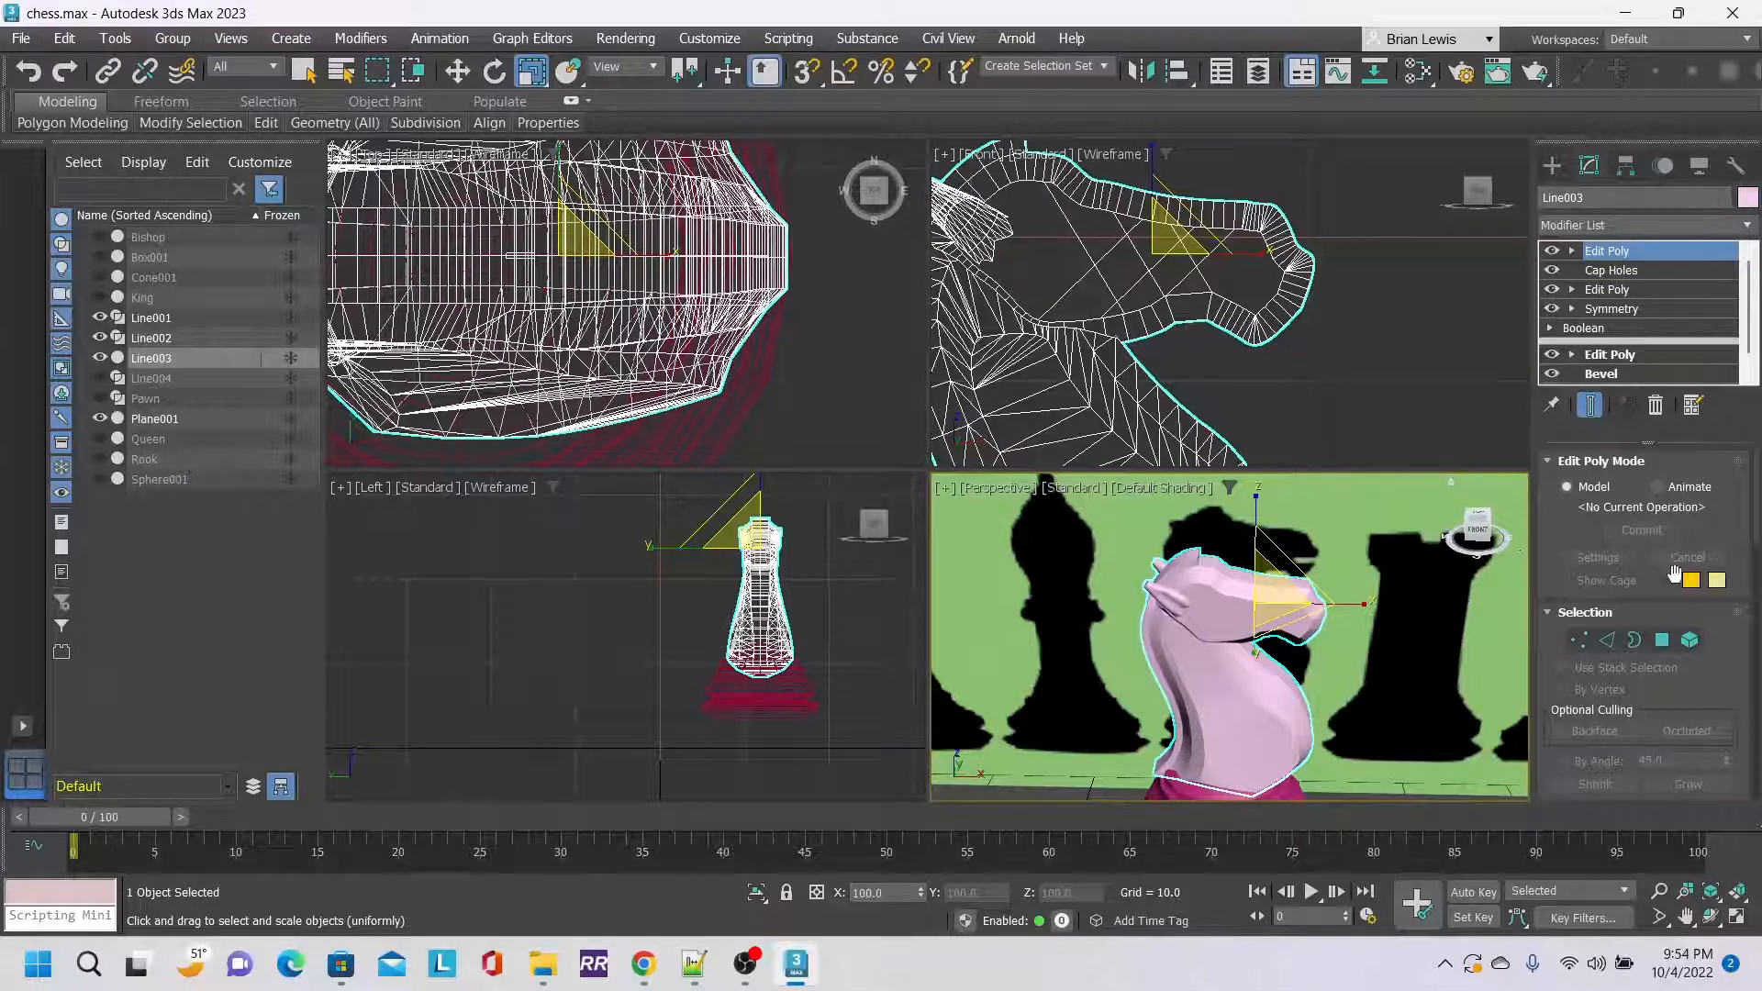
Create a chamfer box across the muzzle in the Top view, about 9.46 long, 4.23 wide and 0.39 high, with a fillet of about 2.1.
{"action": "left_click", "coordinate": [1552, 166]}
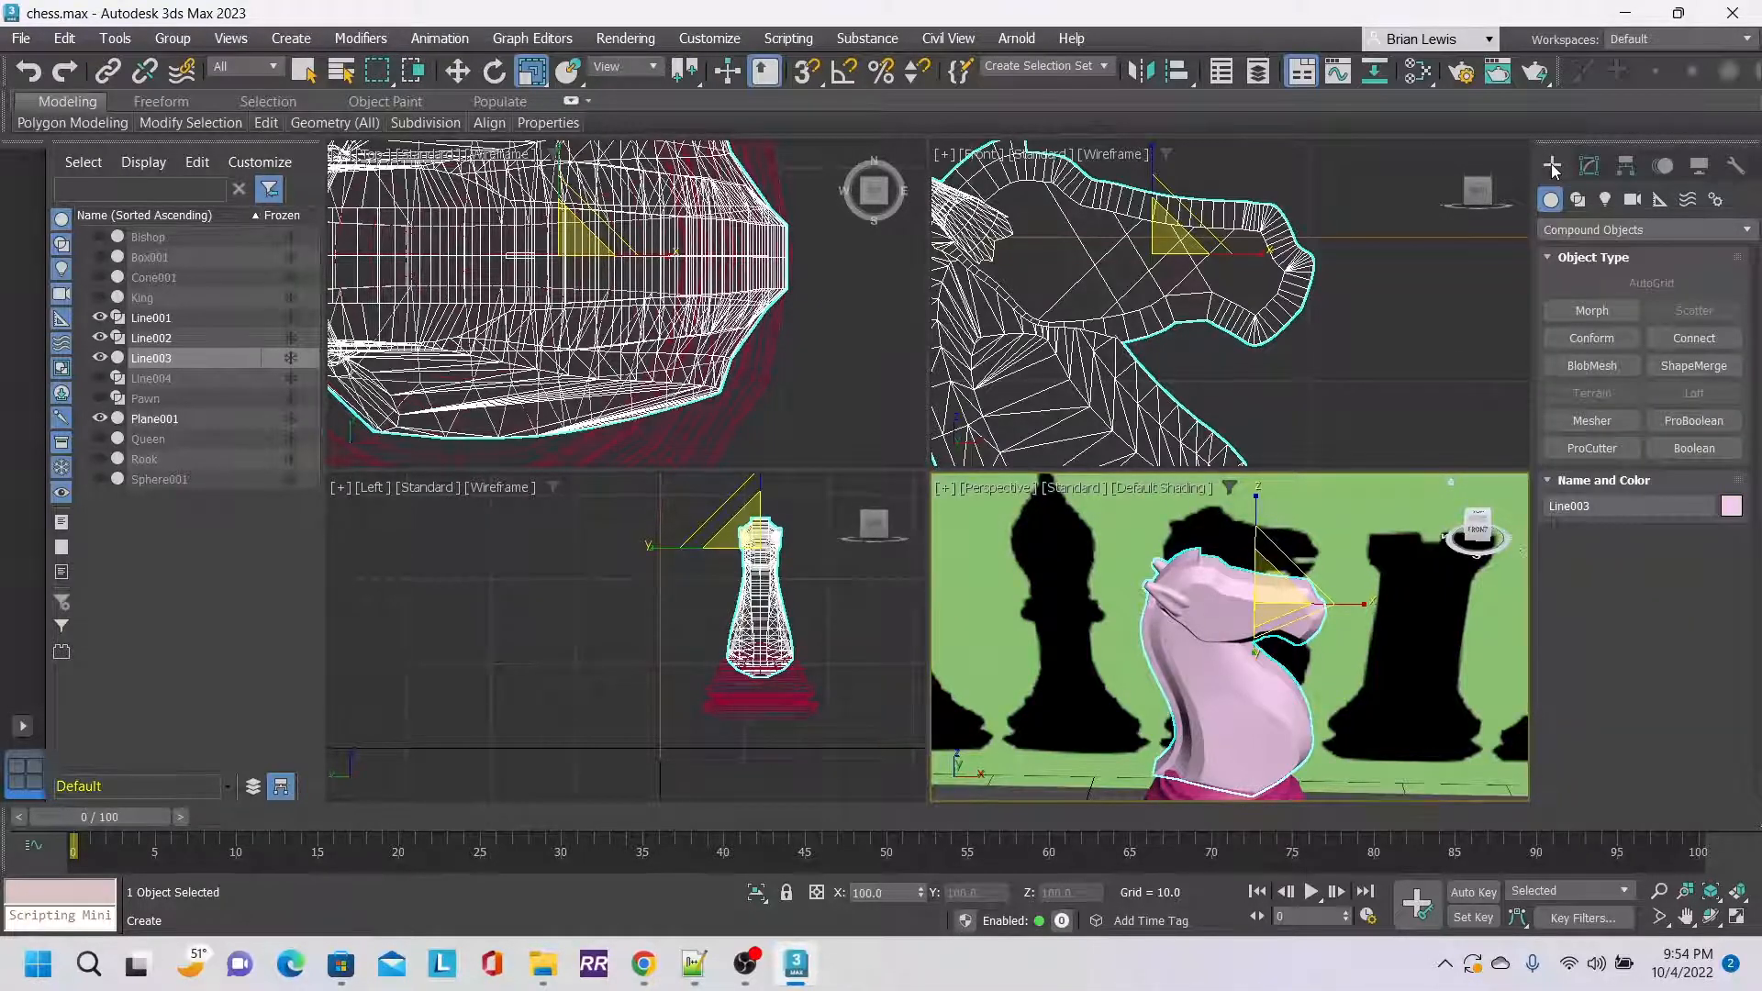
{"action": "left_click", "coordinate": [1638, 231]}
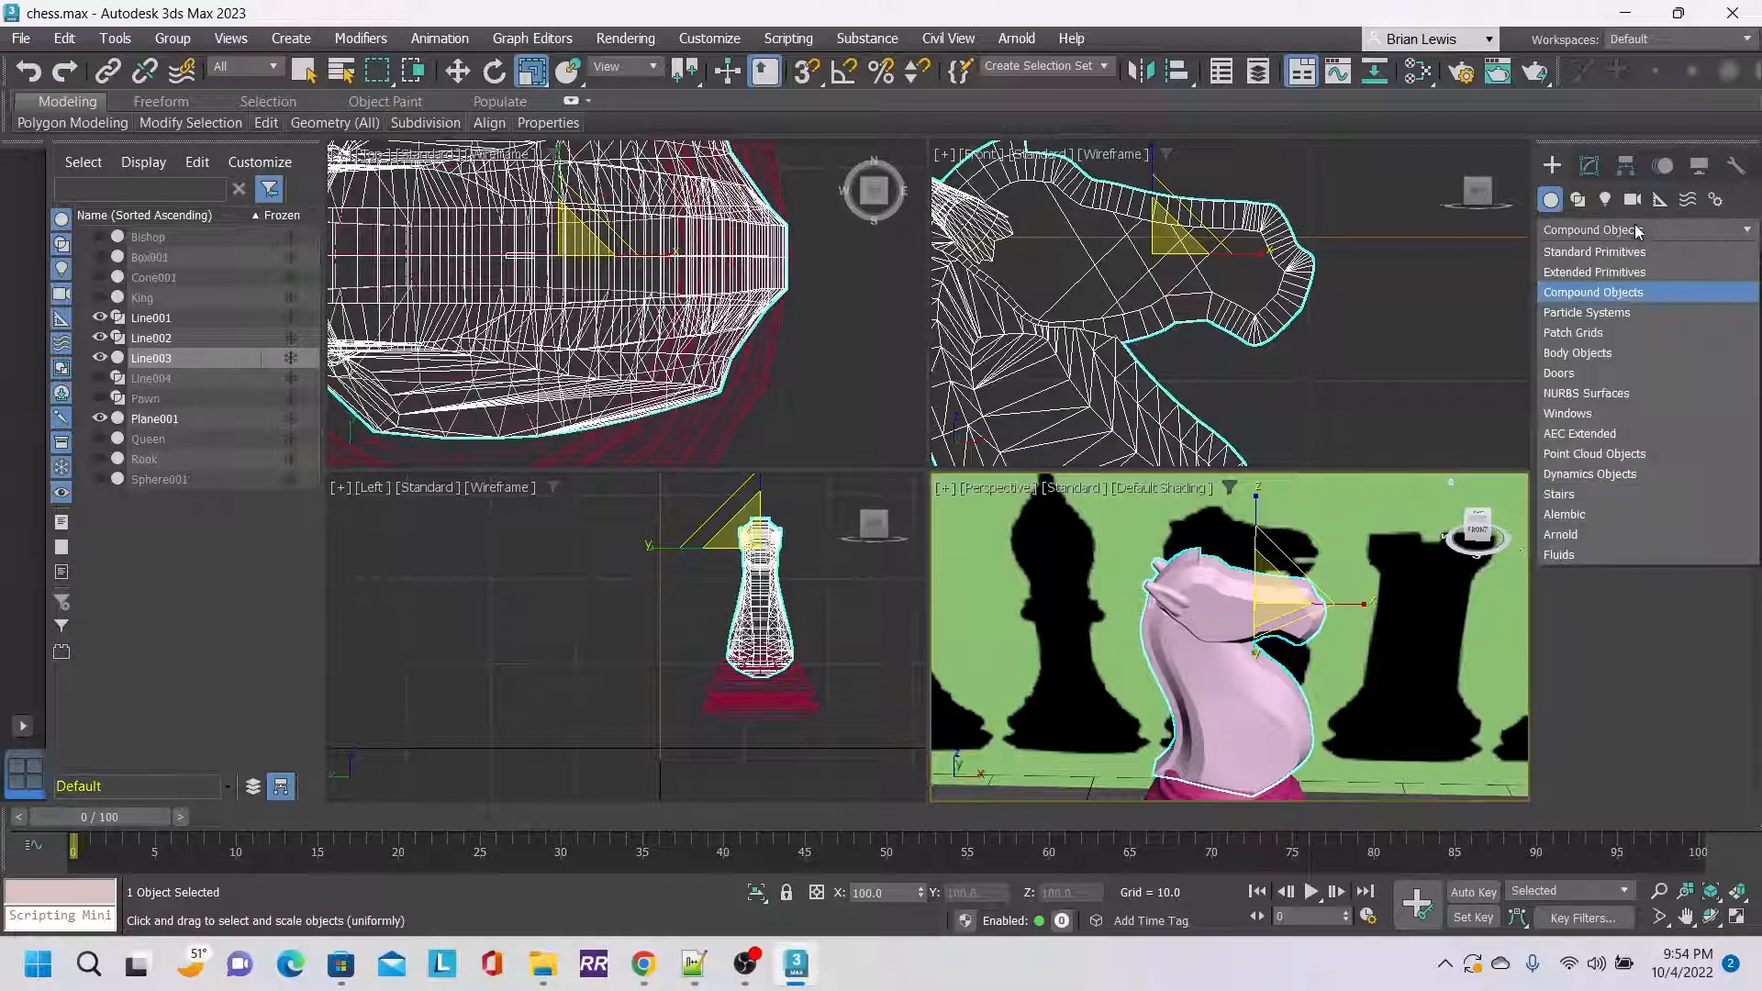
{"action": "left_click", "coordinate": [1638, 273]}
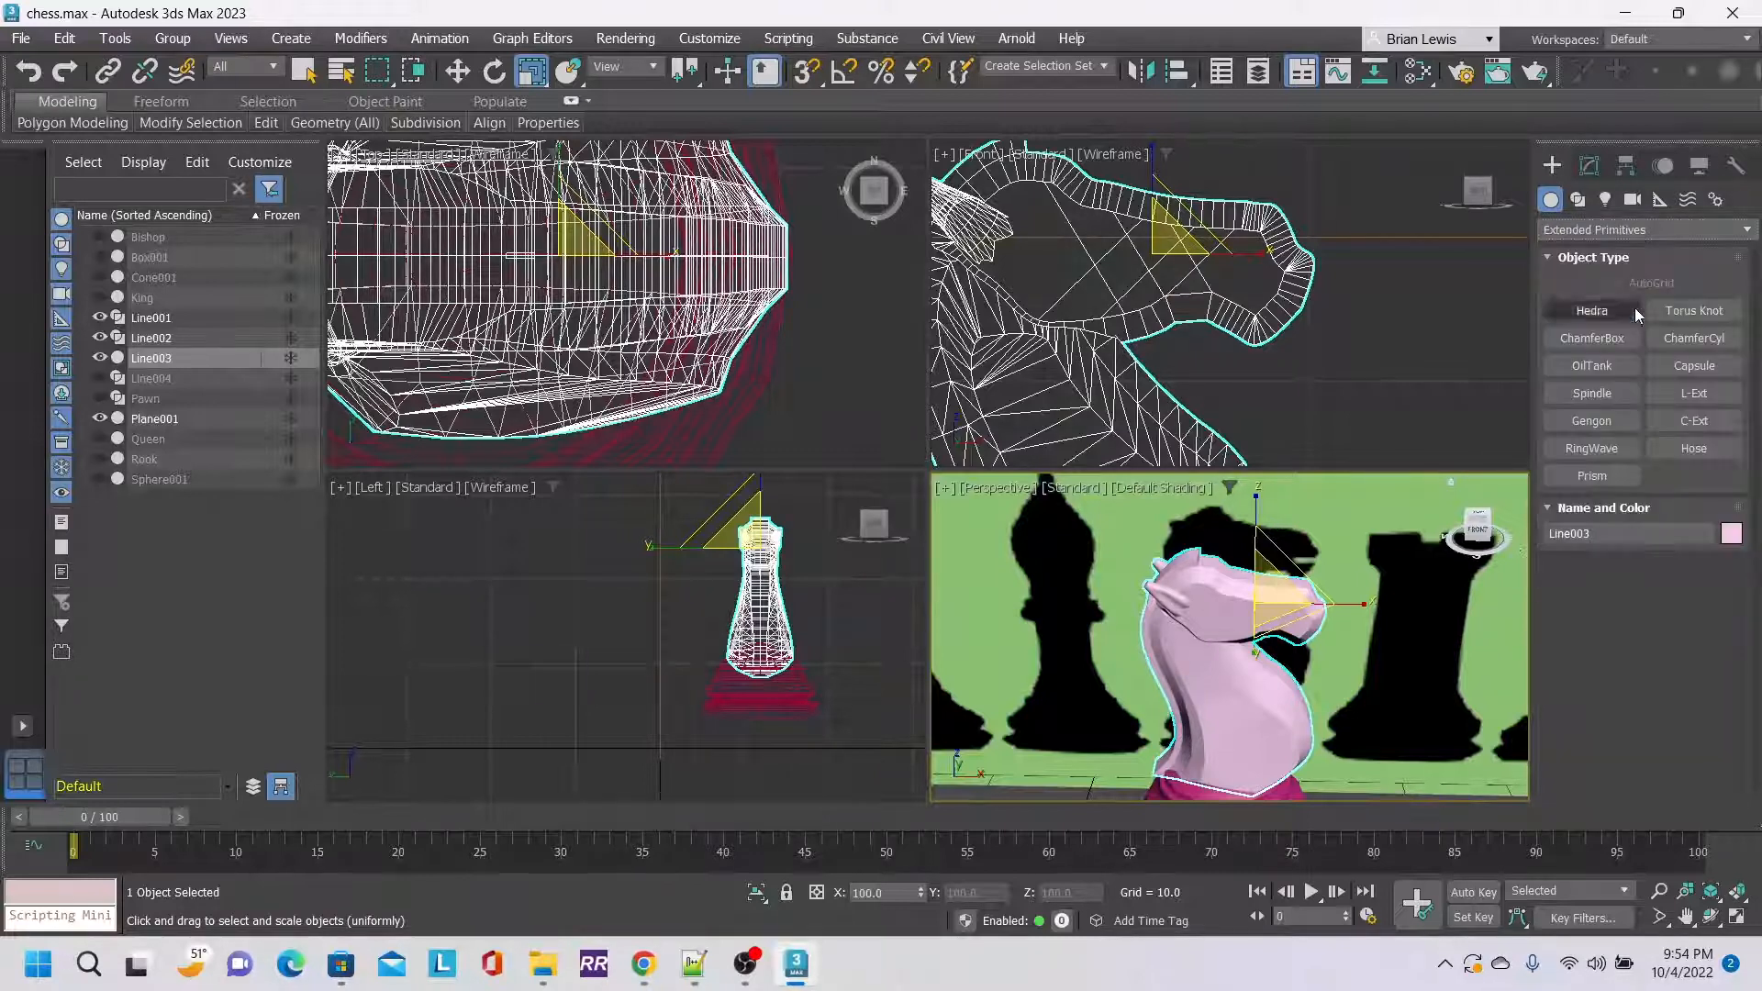
{"action": "left_click", "coordinate": [1592, 337]}
{"action": "scroll", "coordinate": [837, 306], "scroll_direction": "down", "scroll_amount": 6}
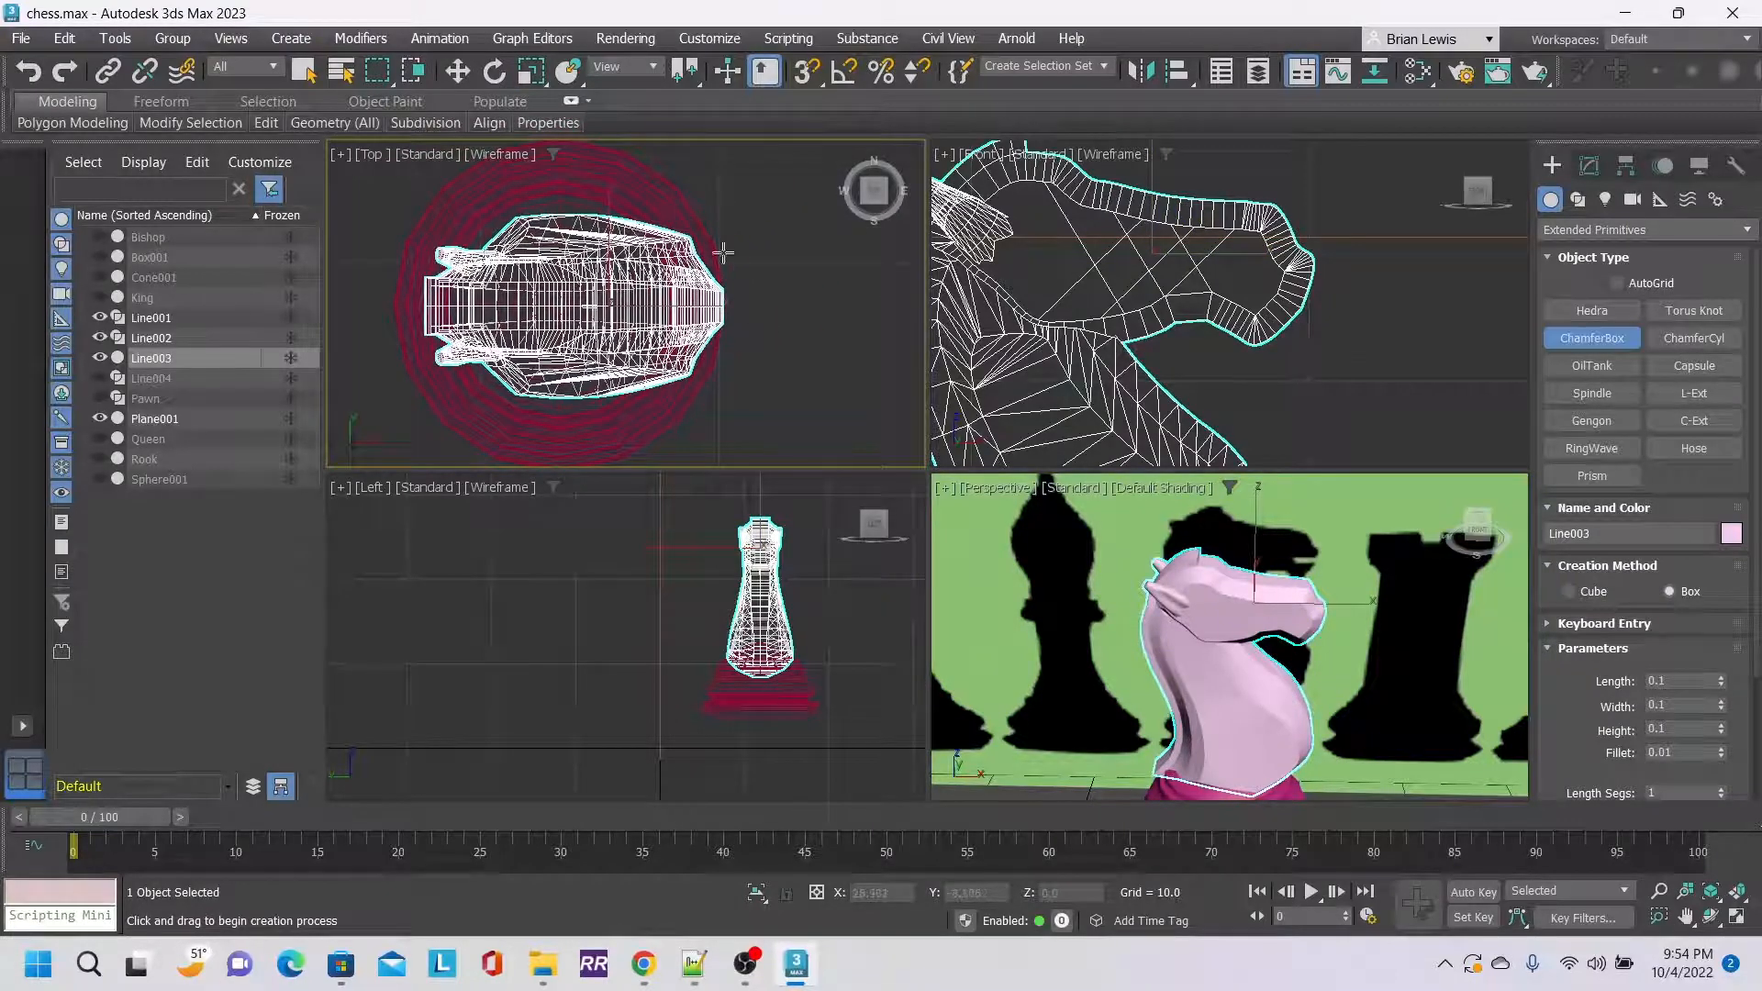
{"action": "left_click_drag", "start_coordinate": [663, 205], "coordinate": [766, 431]}
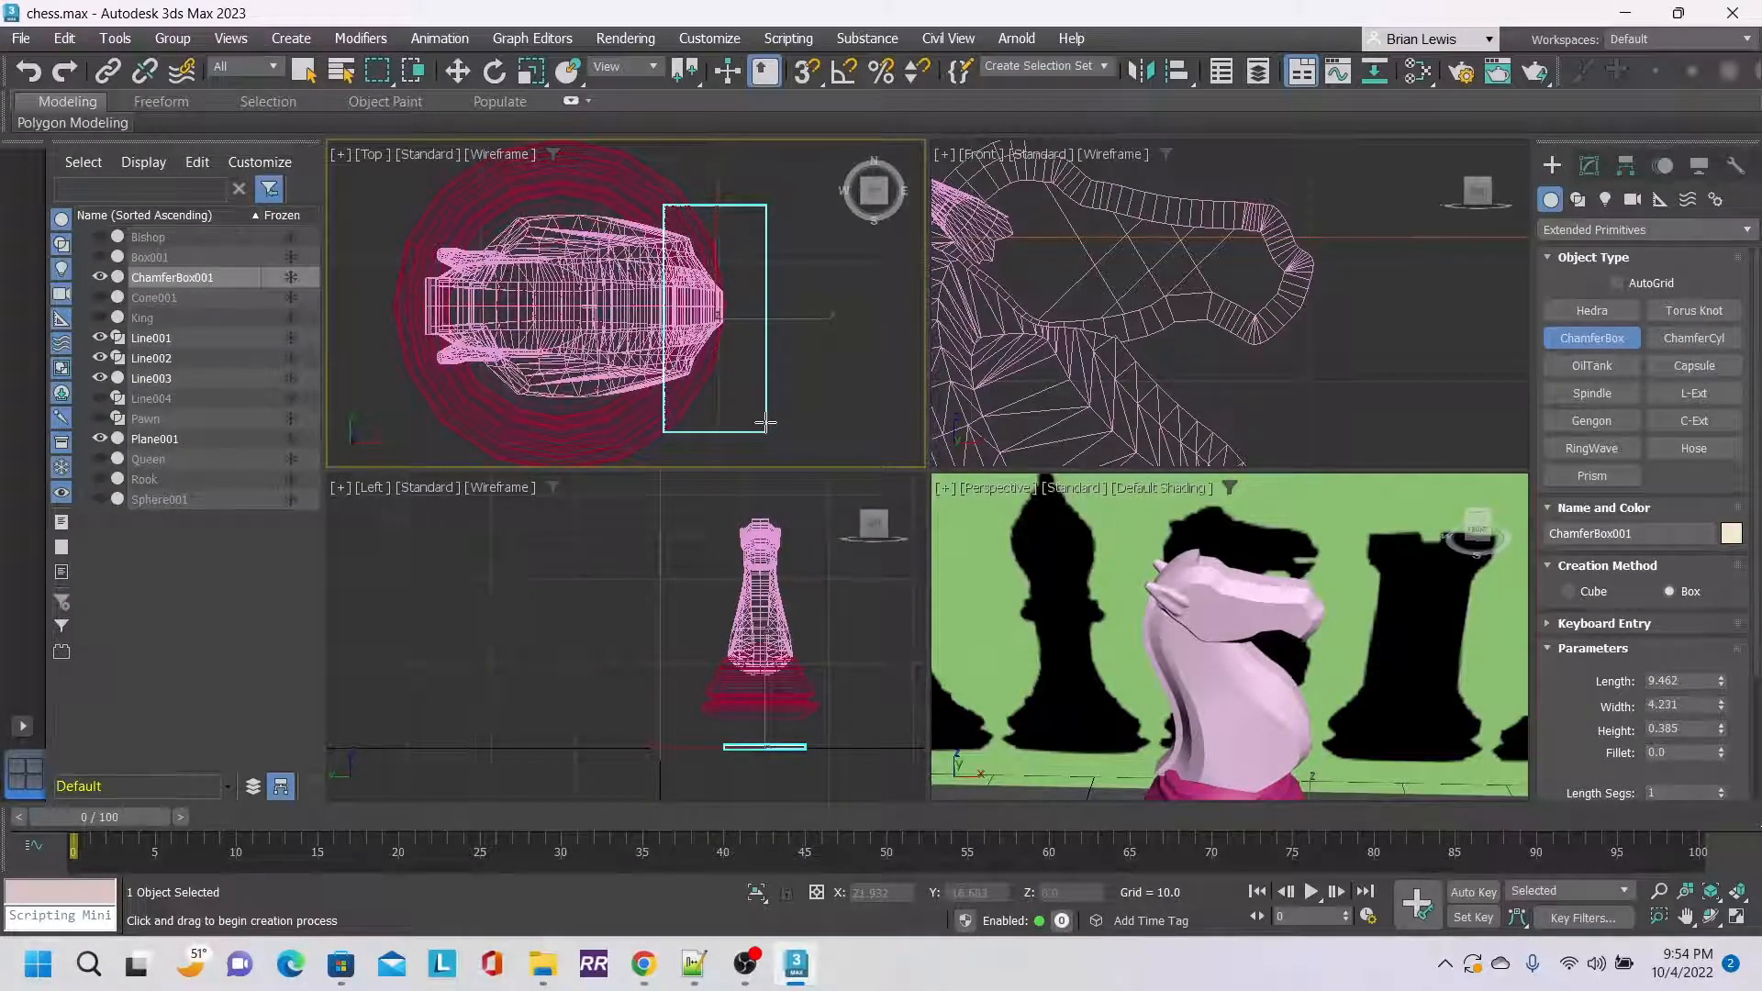
{"action": "left_click", "coordinate": [765, 422]}
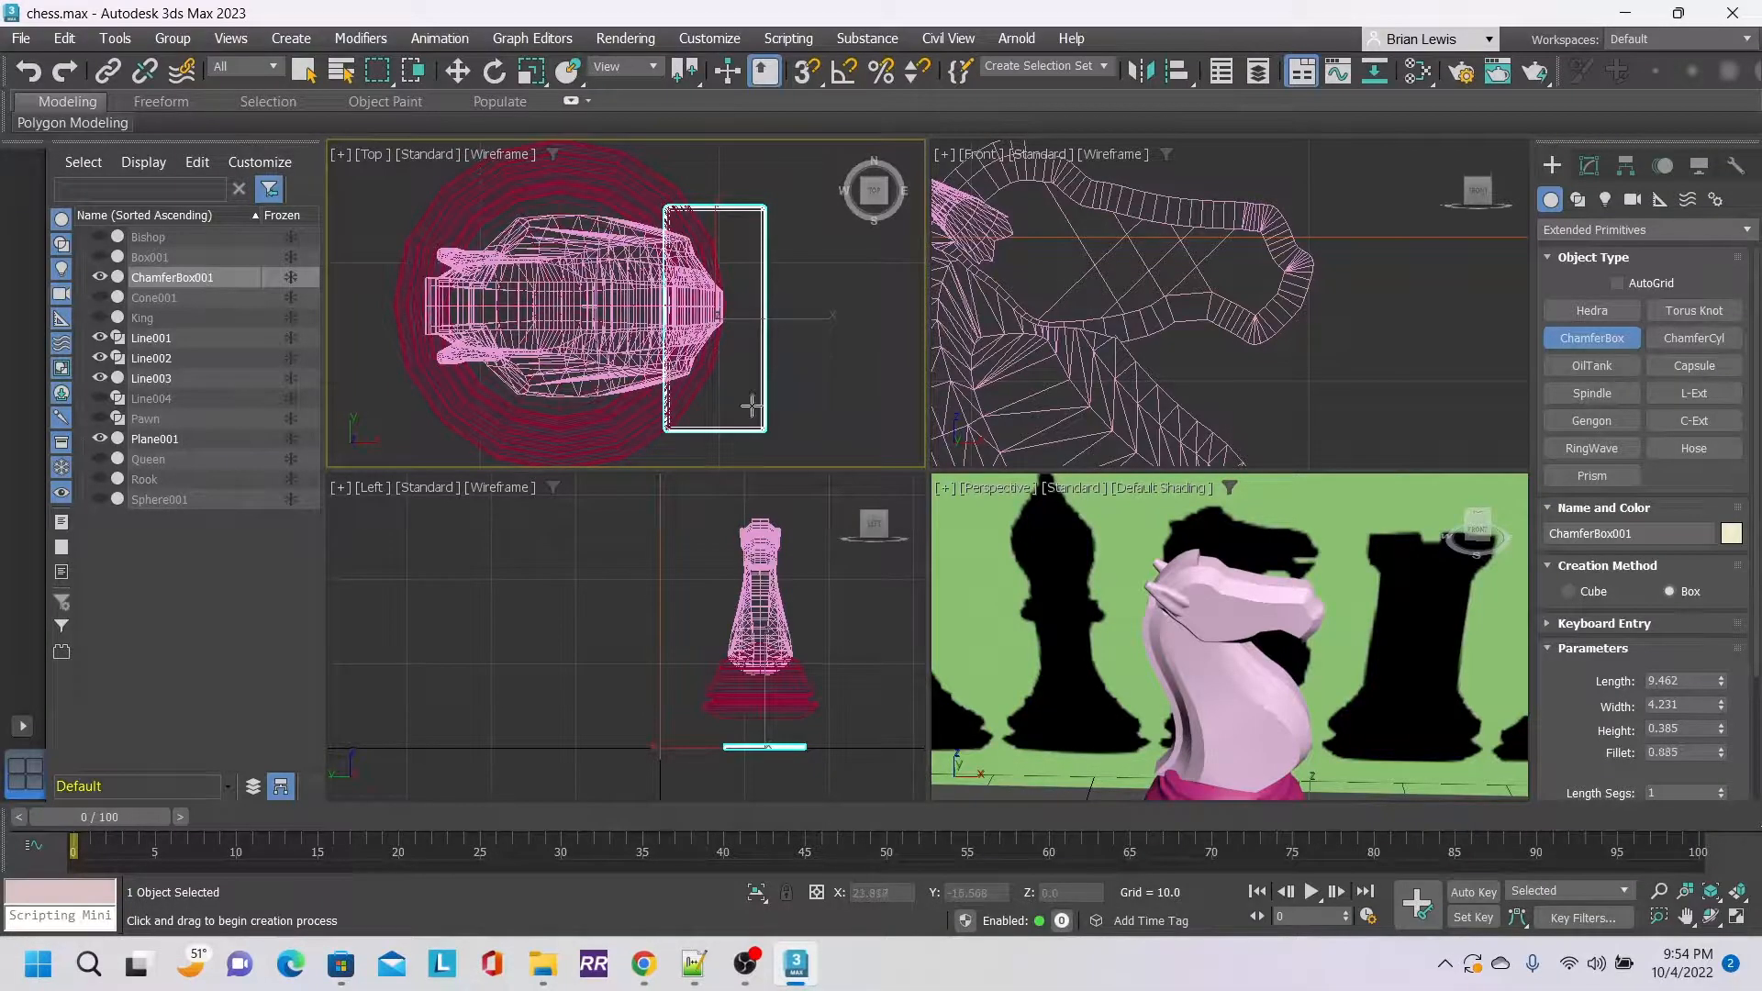
{"action": "left_click", "coordinate": [771, 309]}
Raise the chamfer box along Z to about 22.75 so it crosses the front of the knight's muzzle.
{"action": "middle_click_drag", "start_coordinate": [1464, 734], "coordinate": [1394, 603]}
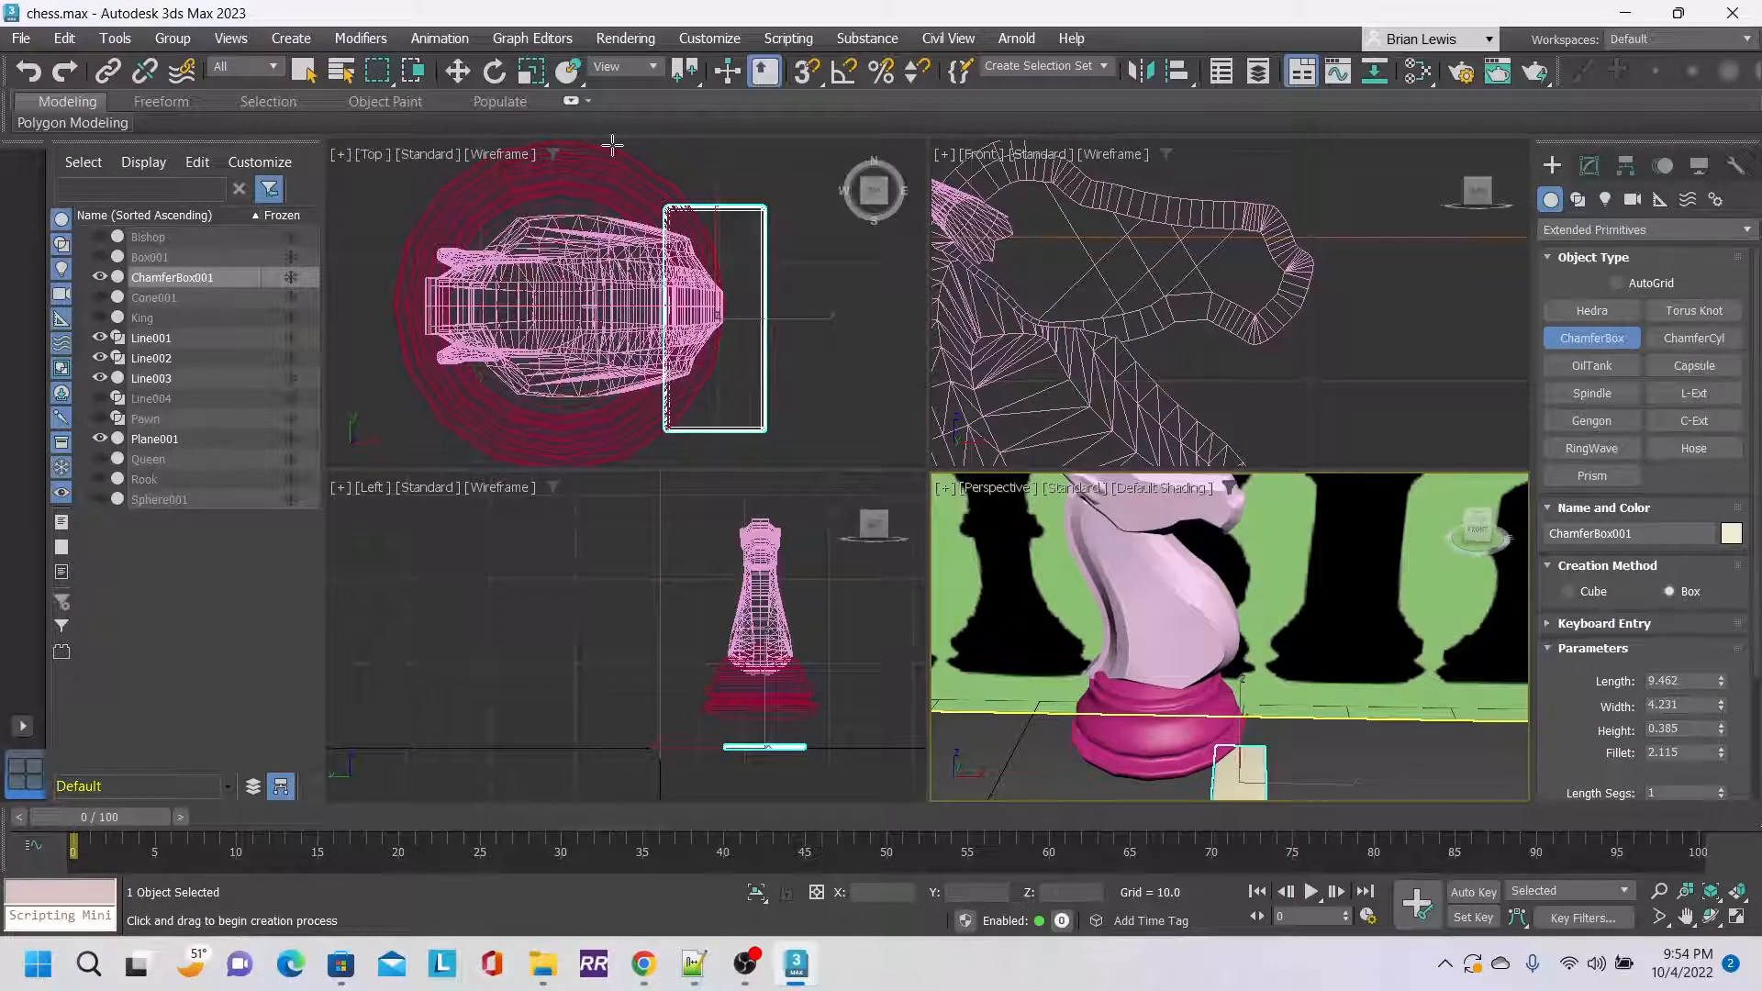
{"action": "key", "text": "w"}
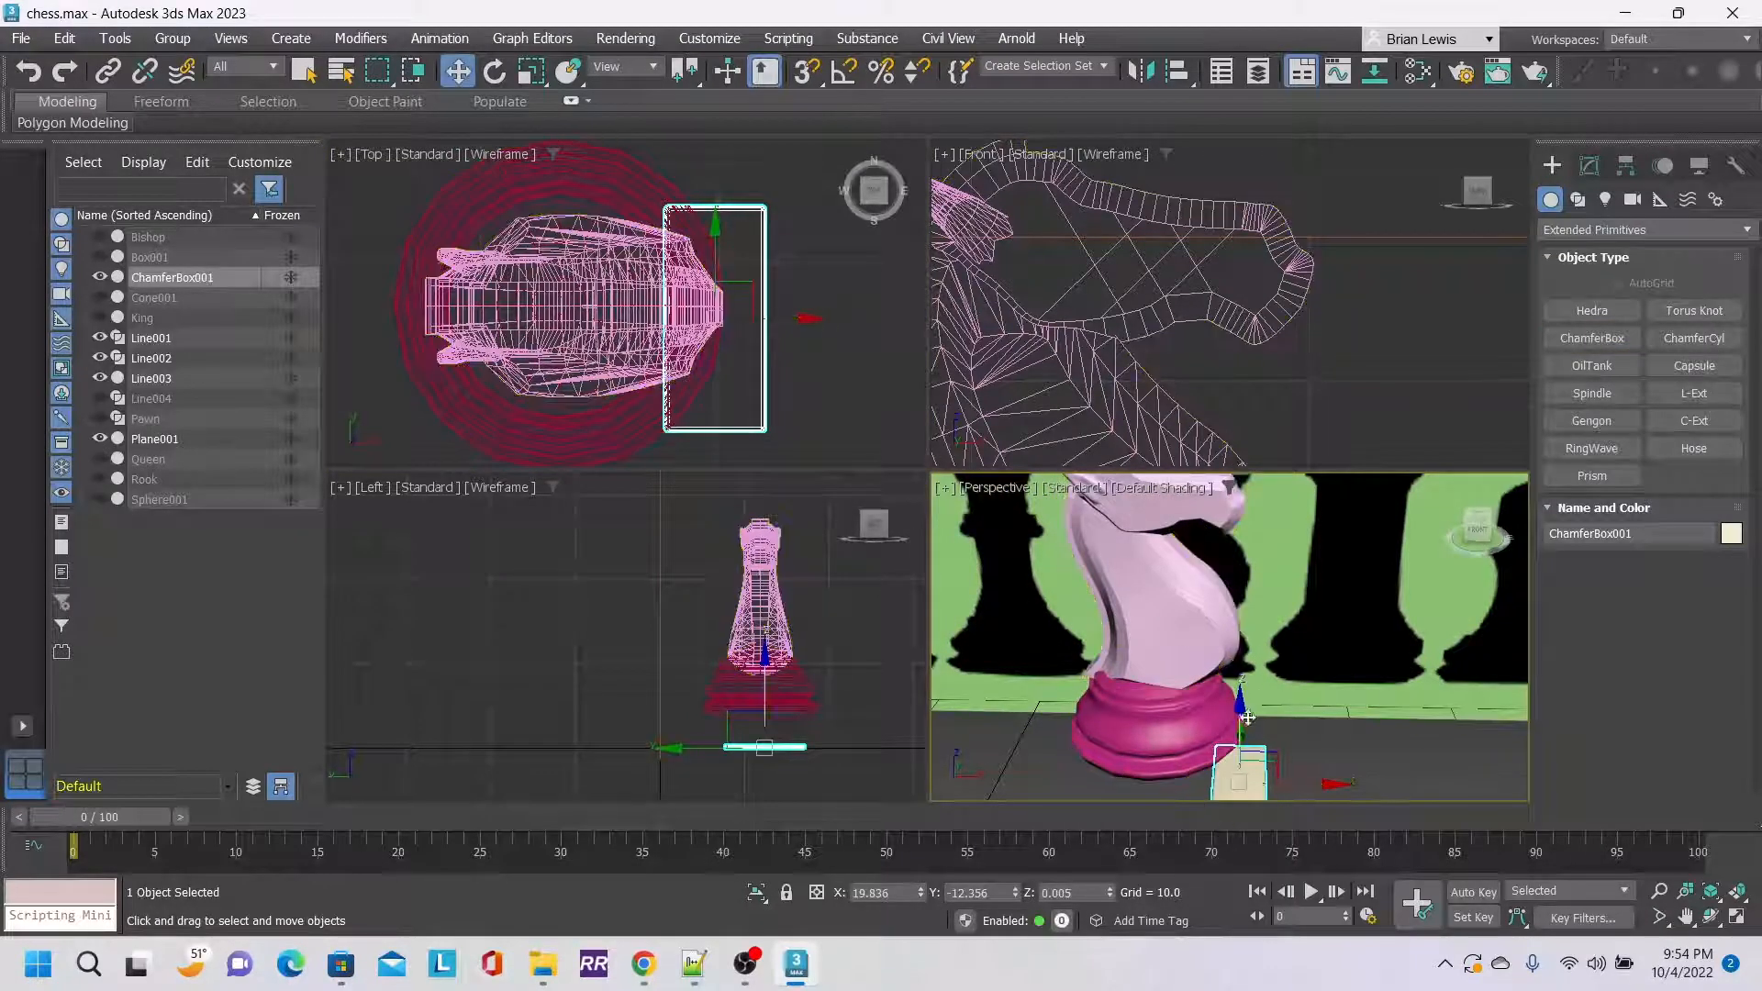
{"action": "left_click_drag", "start_coordinate": [1245, 714], "coordinate": [1386, 453]}
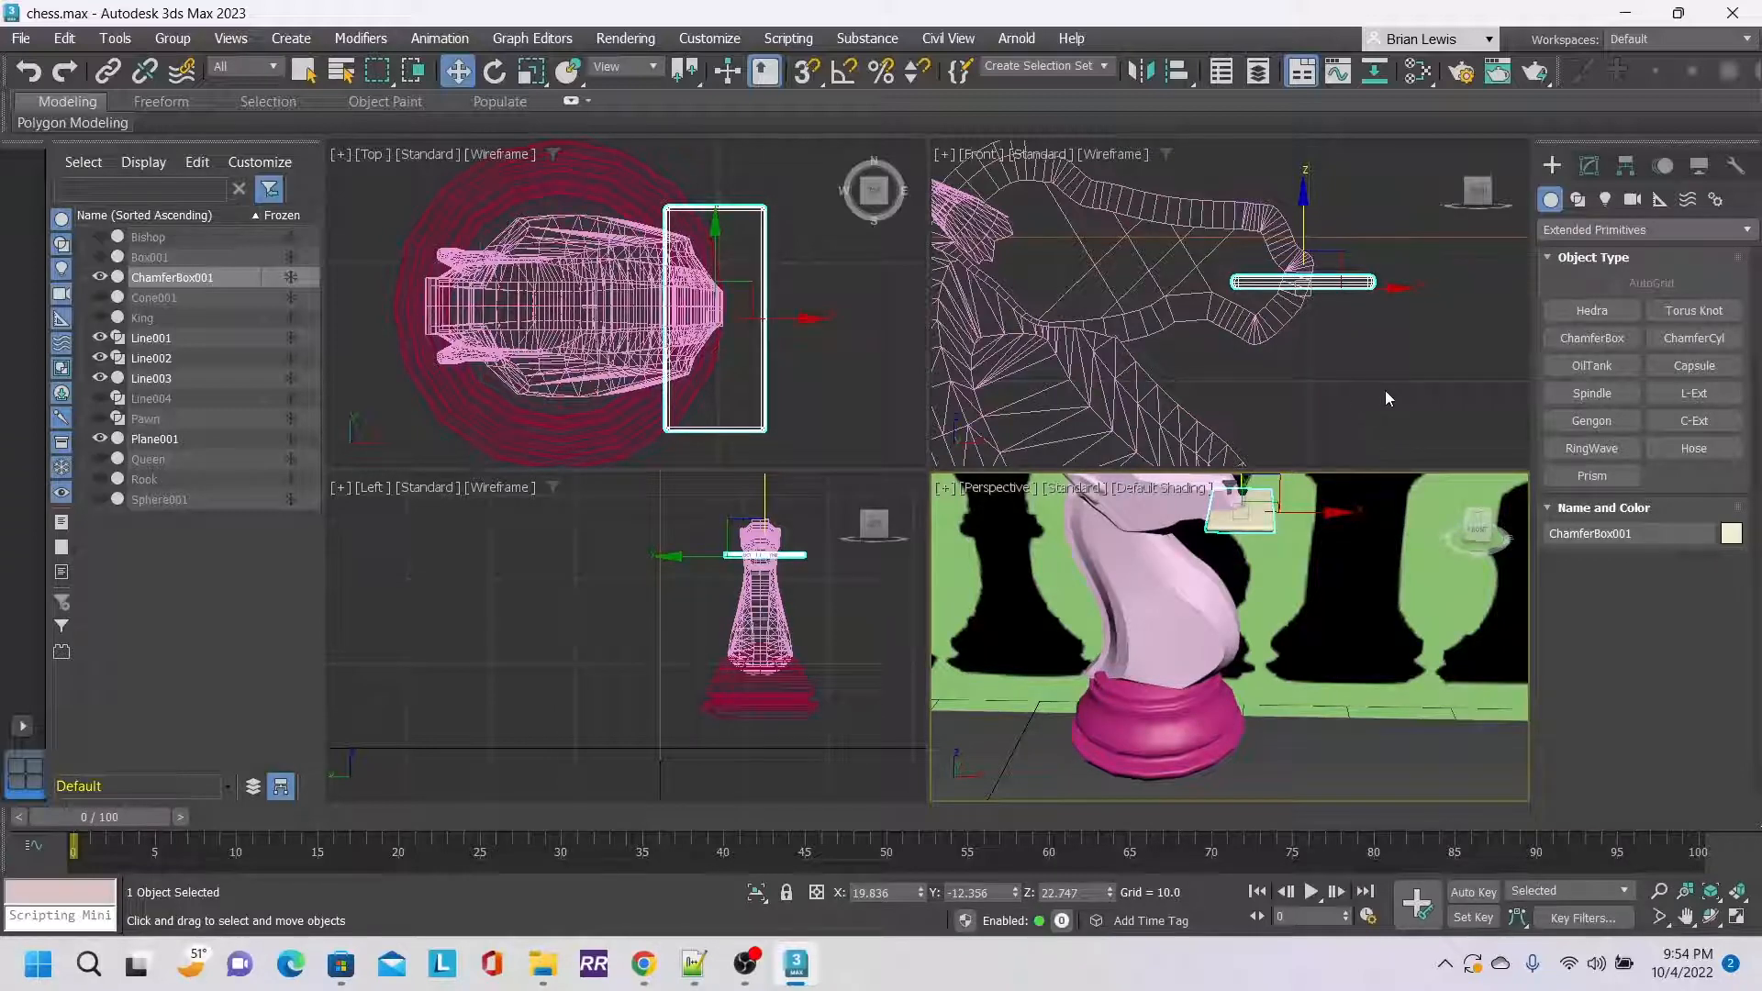
{"action": "left_click", "coordinate": [1477, 527]}
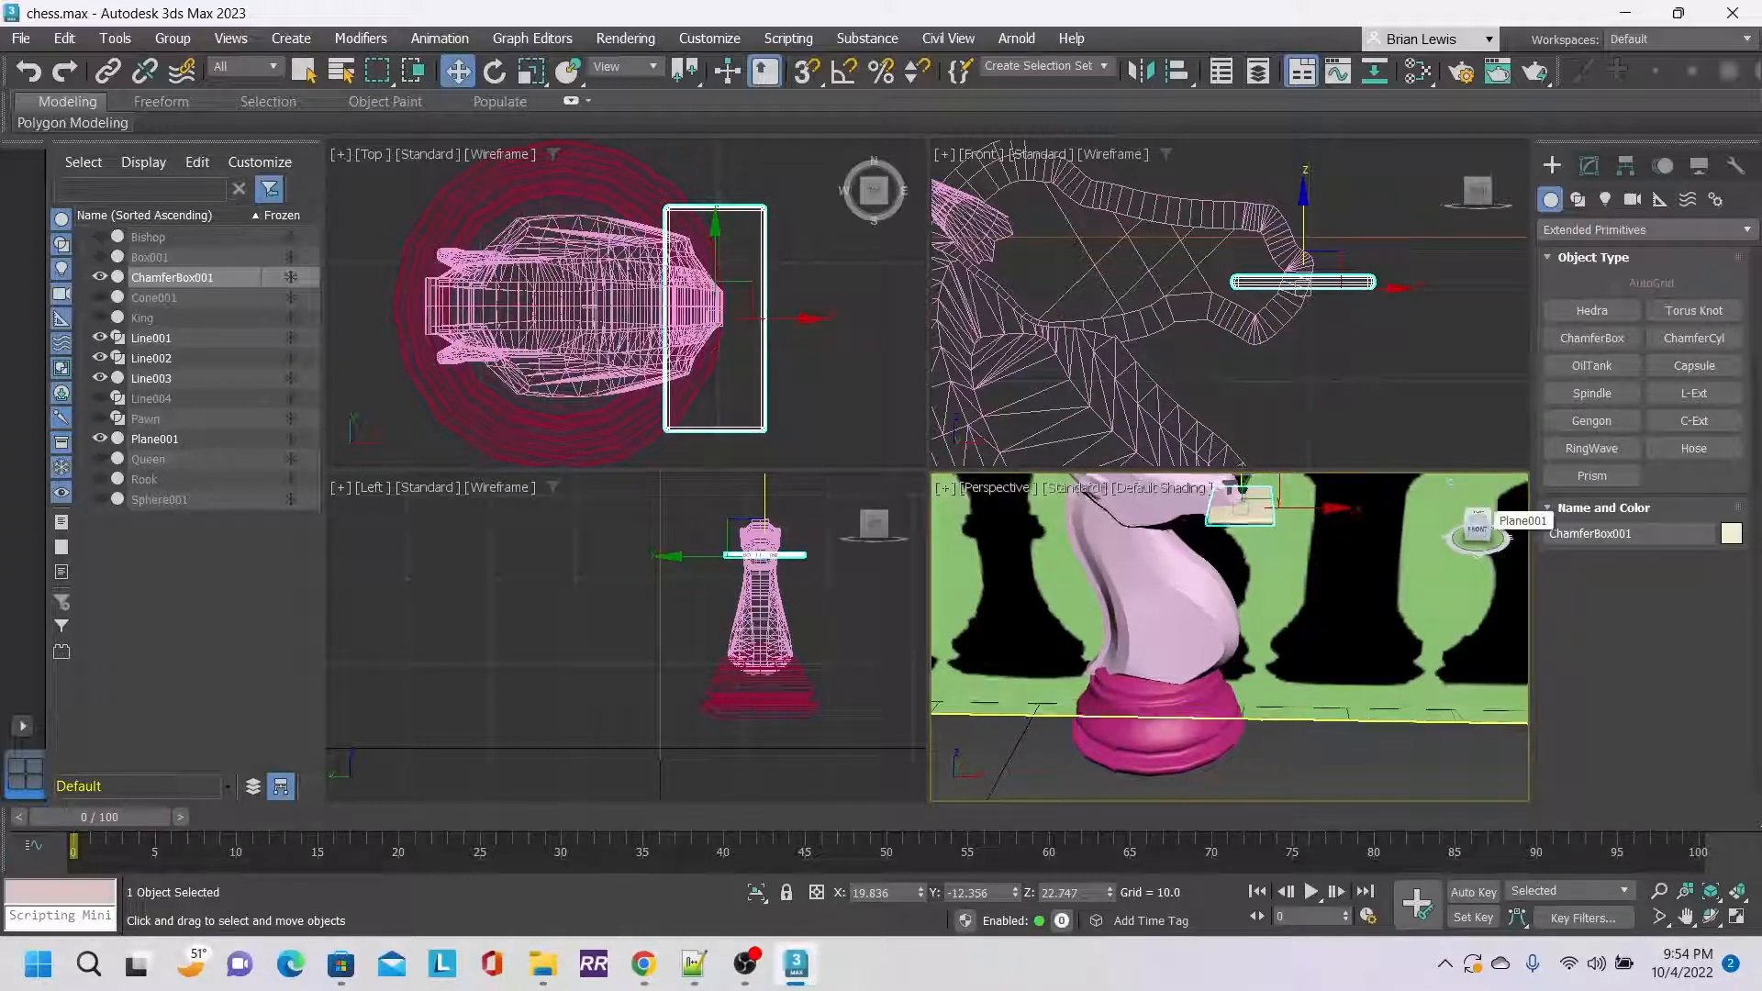
{"action": "mouse_move", "coordinate": [1478, 527]}
{"action": "left_mouse_down"}
{"action": "mouse_move", "coordinate": [1453, 536]}
{"action": "mouse_move", "coordinate": [1482, 531]}
{"action": "left_mouse_up"}
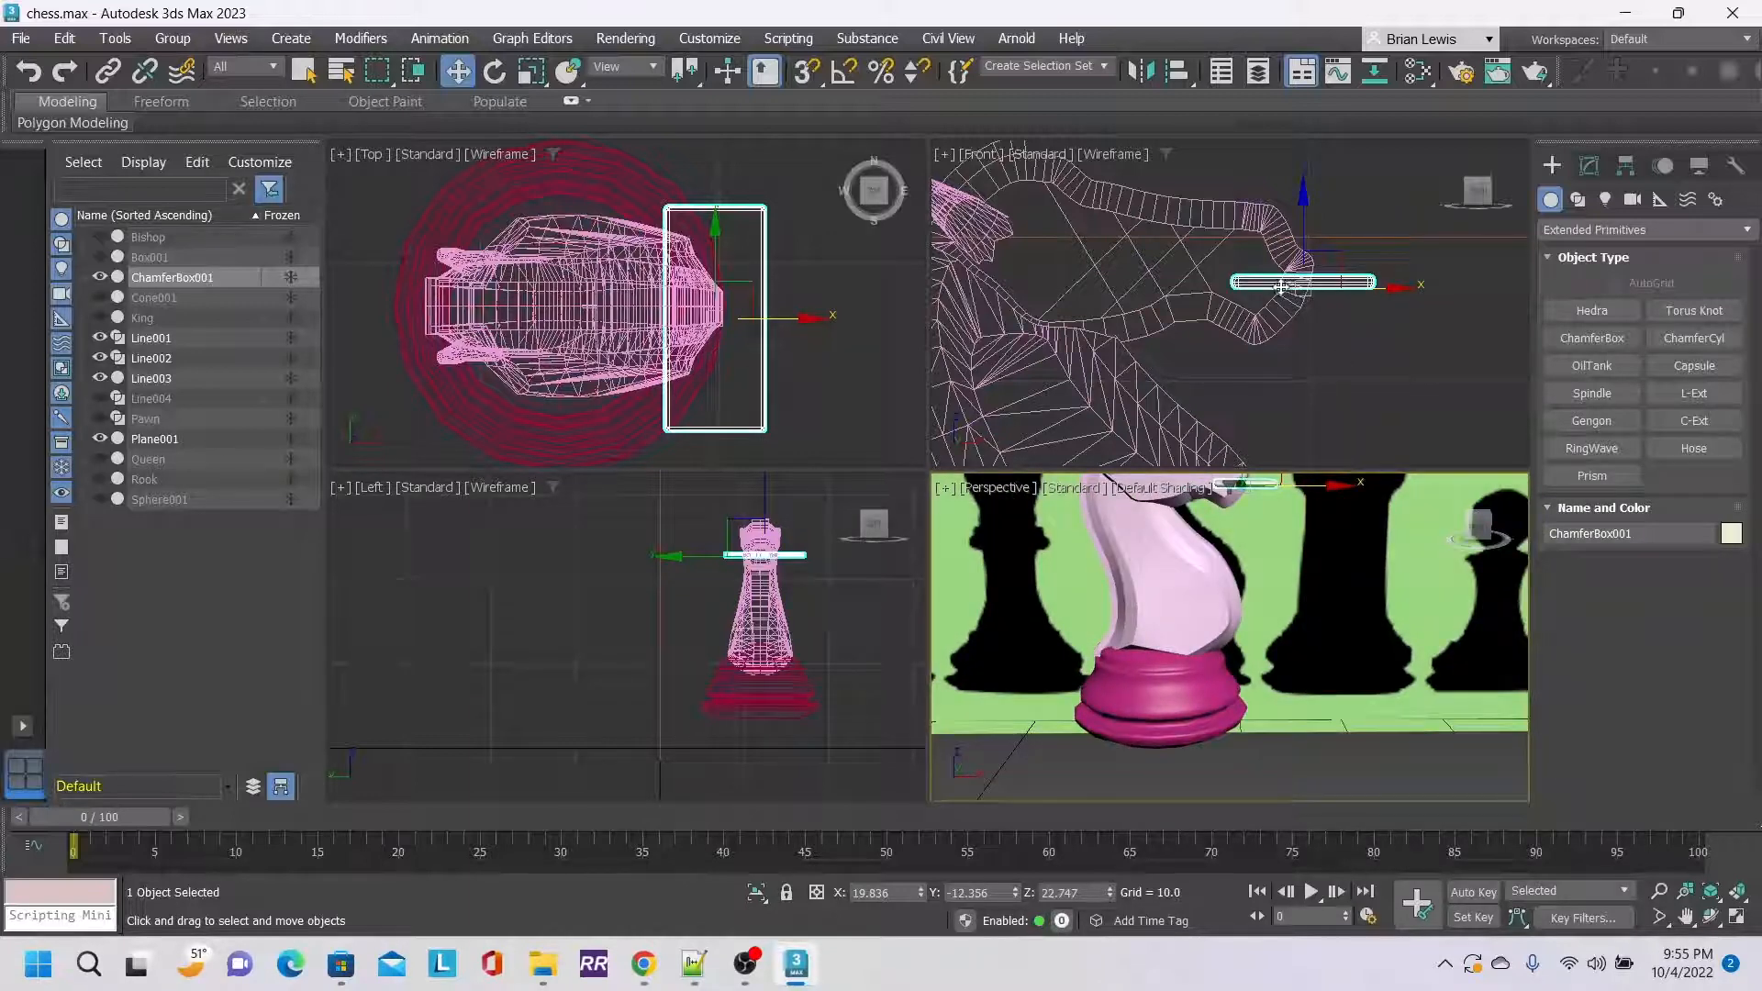
{"action": "scroll", "coordinate": [1281, 287], "scroll_direction": "up", "scroll_amount": 4}
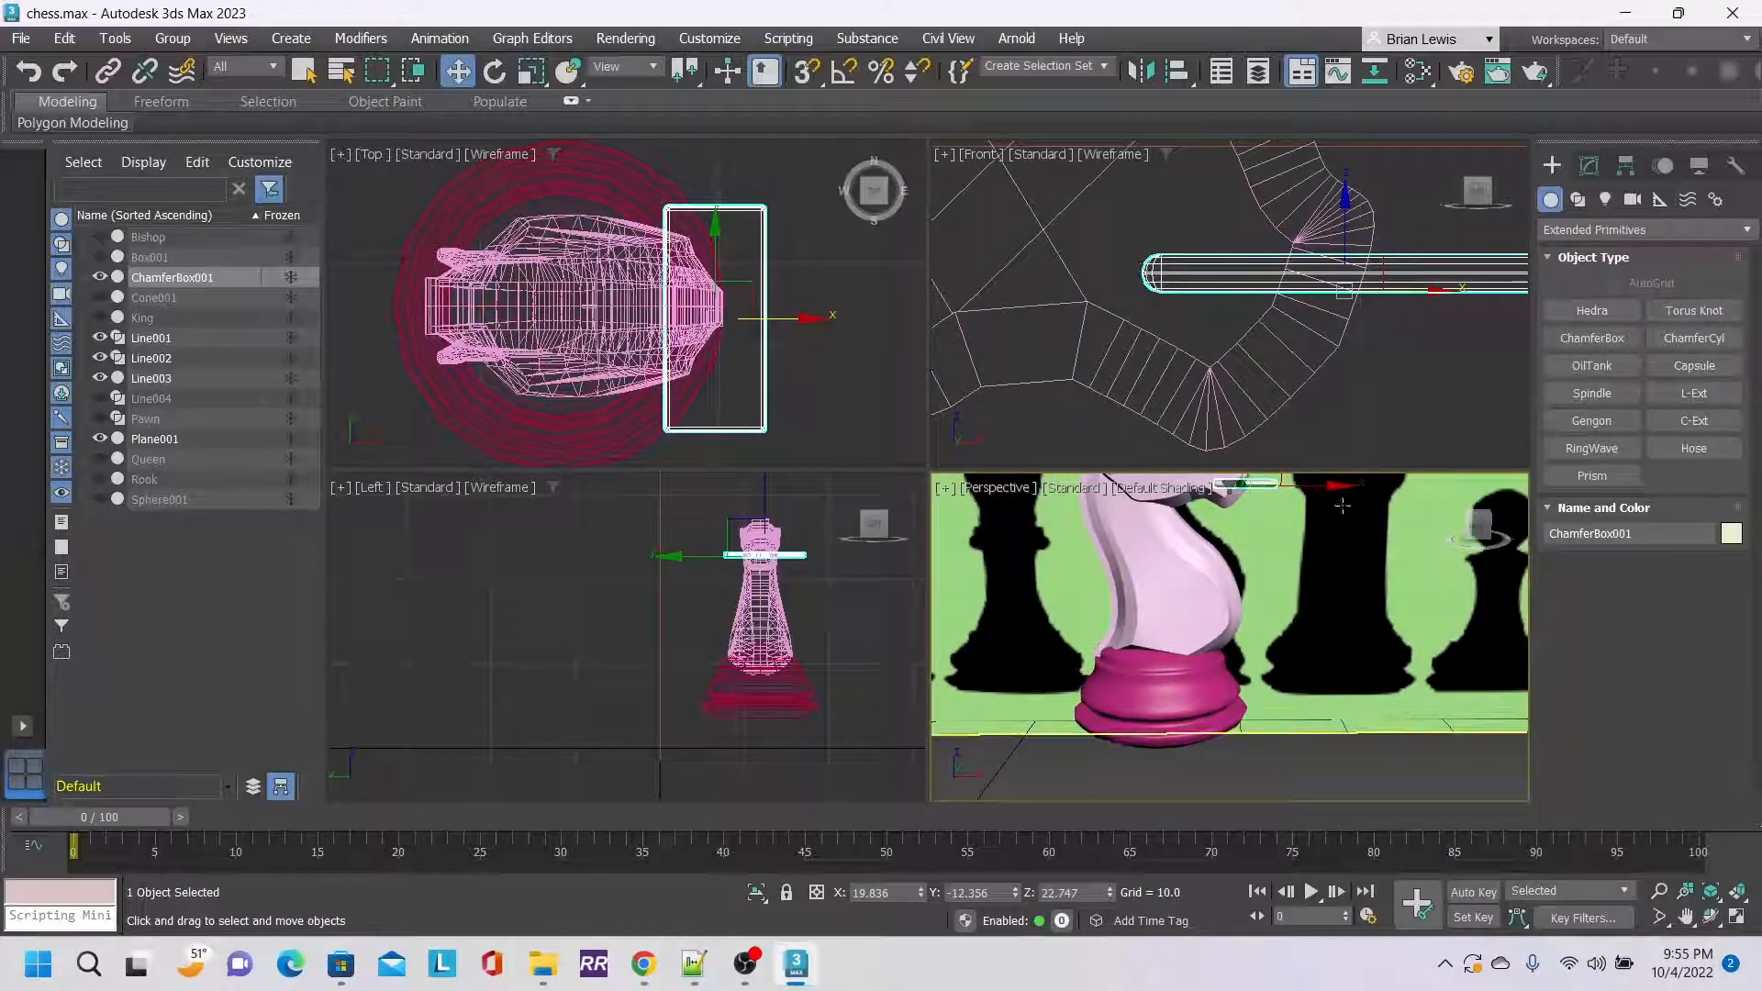
{"action": "scroll", "coordinate": [1341, 378], "scroll_direction": "down", "scroll_amount": 5}
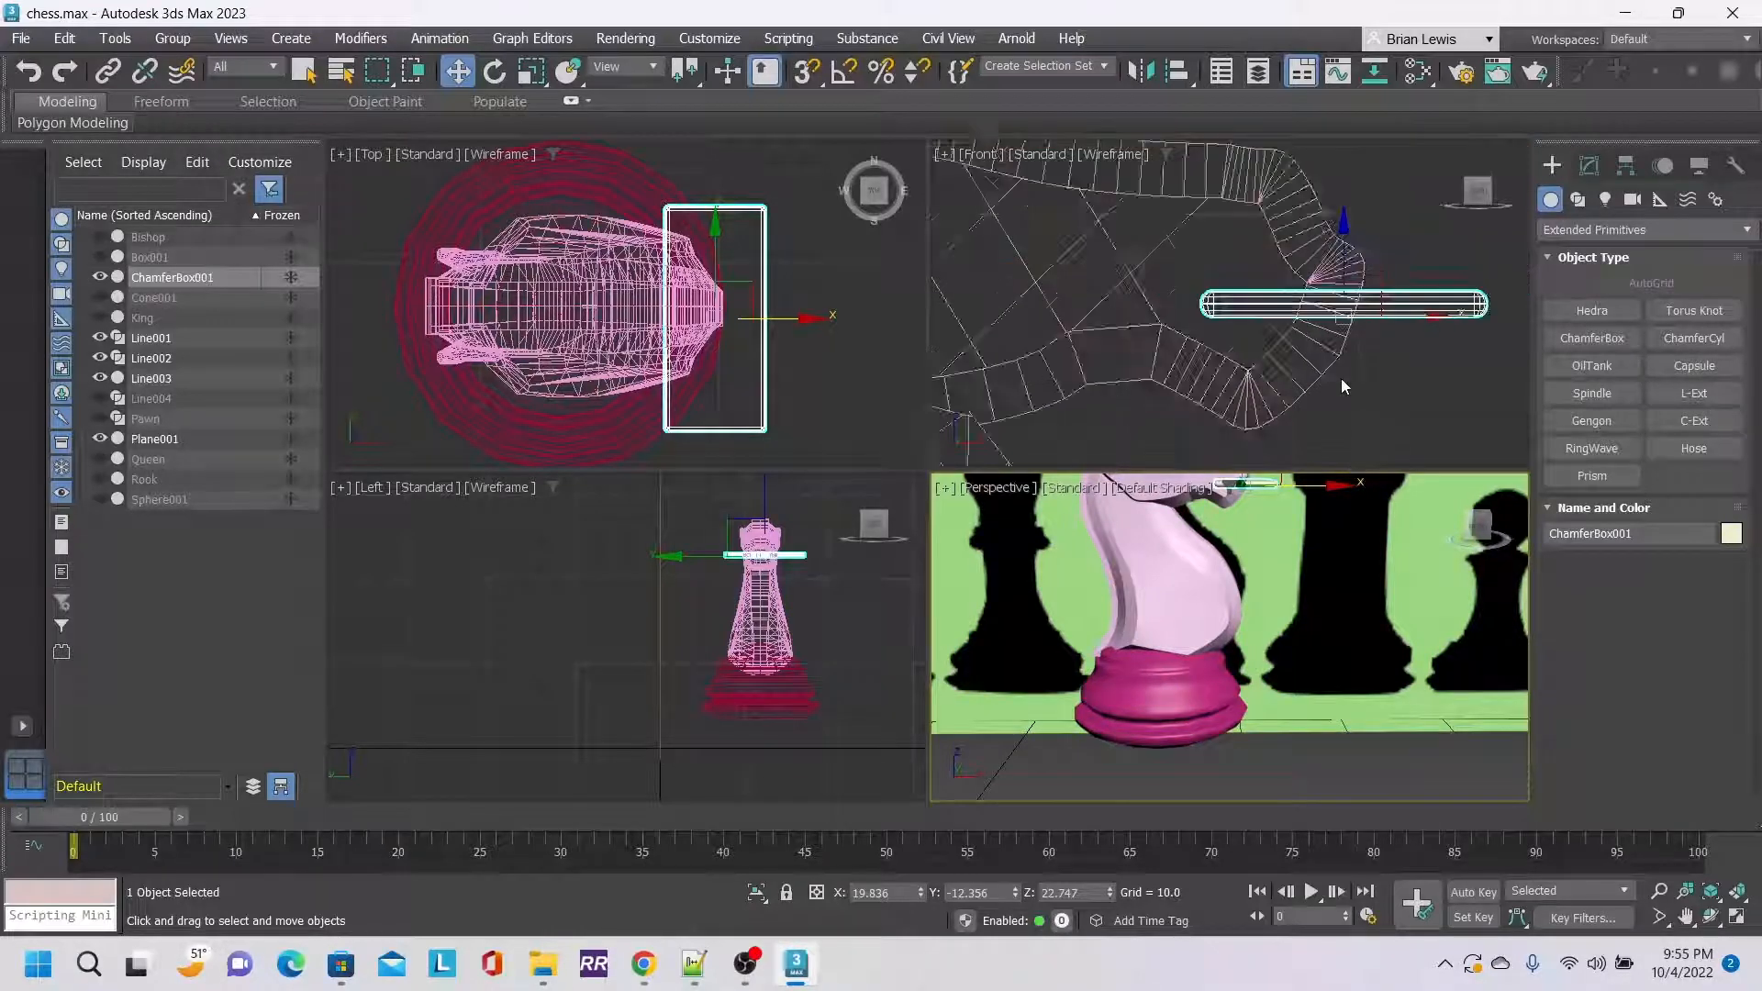
{"action": "middle_click_drag", "start_coordinate": [1244, 605], "coordinate": [1226, 722]}
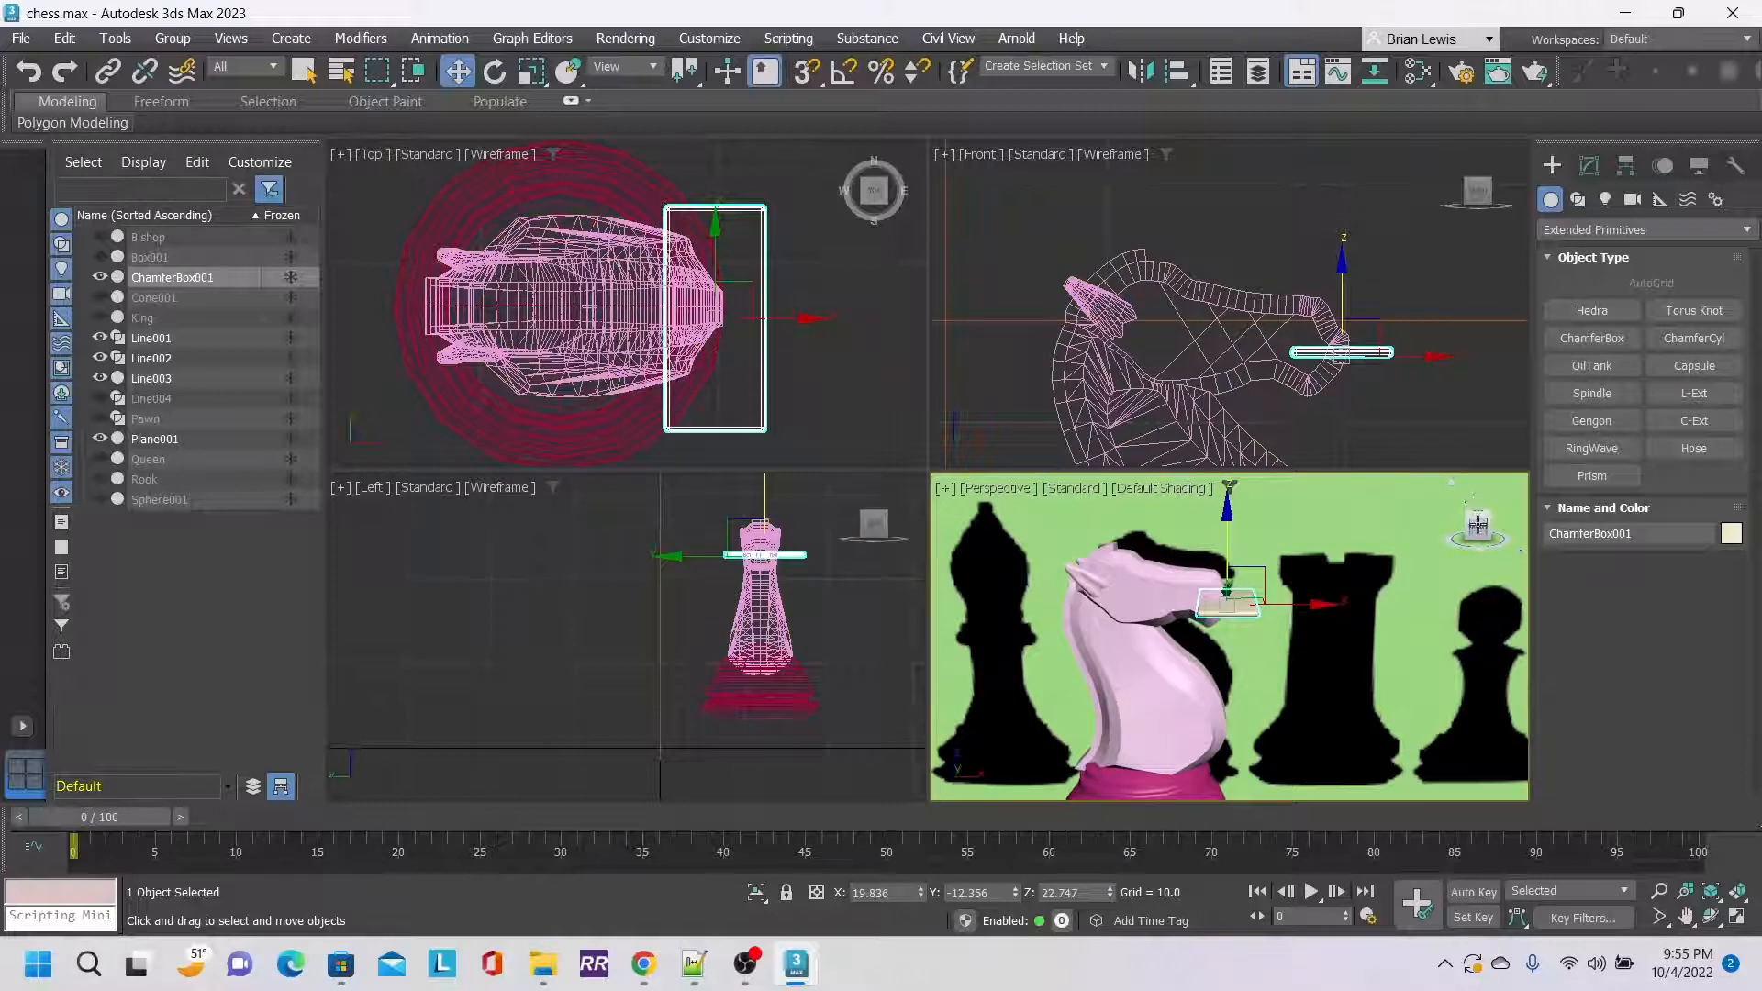
{"action": "mouse_move", "coordinate": [1474, 521]}
{"action": "left_mouse_down"}
{"action": "mouse_move", "coordinate": [1368, 550]}
{"action": "mouse_move", "coordinate": [1468, 528]}
{"action": "left_mouse_up"}
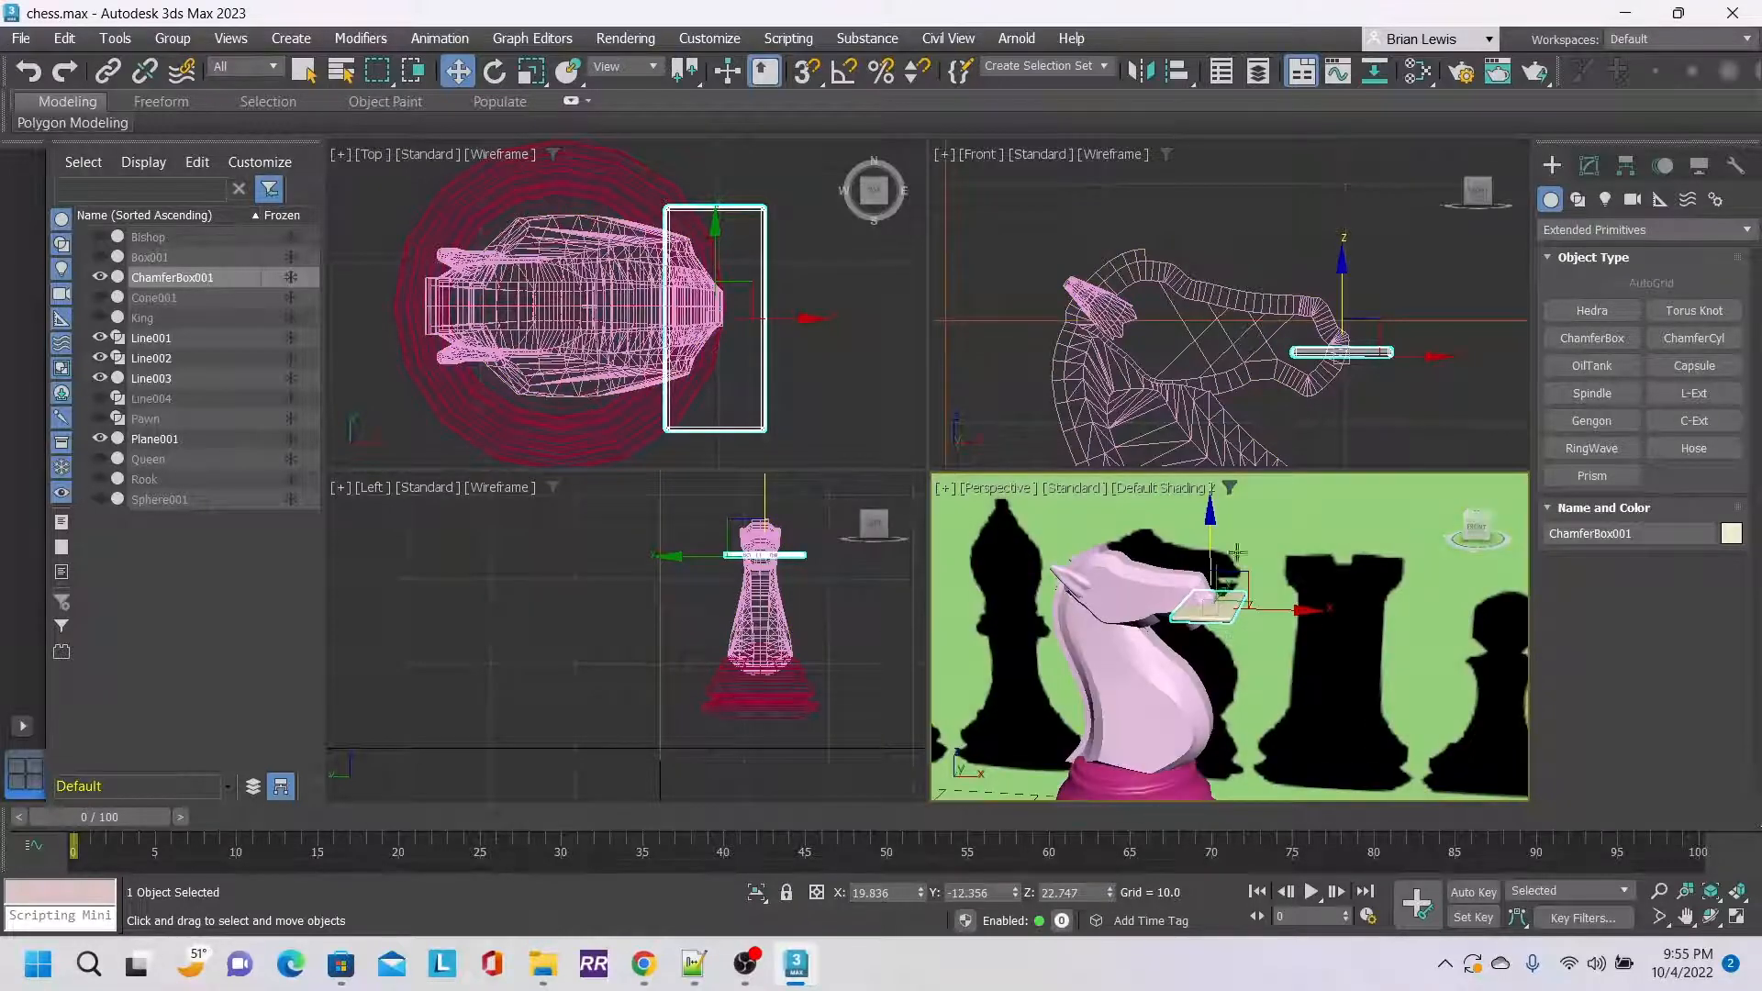
Clone the knight's head and neck as an independent copy named HHeadBBackup and hide the backup.
{"action": "left_click", "coordinate": [1133, 589]}
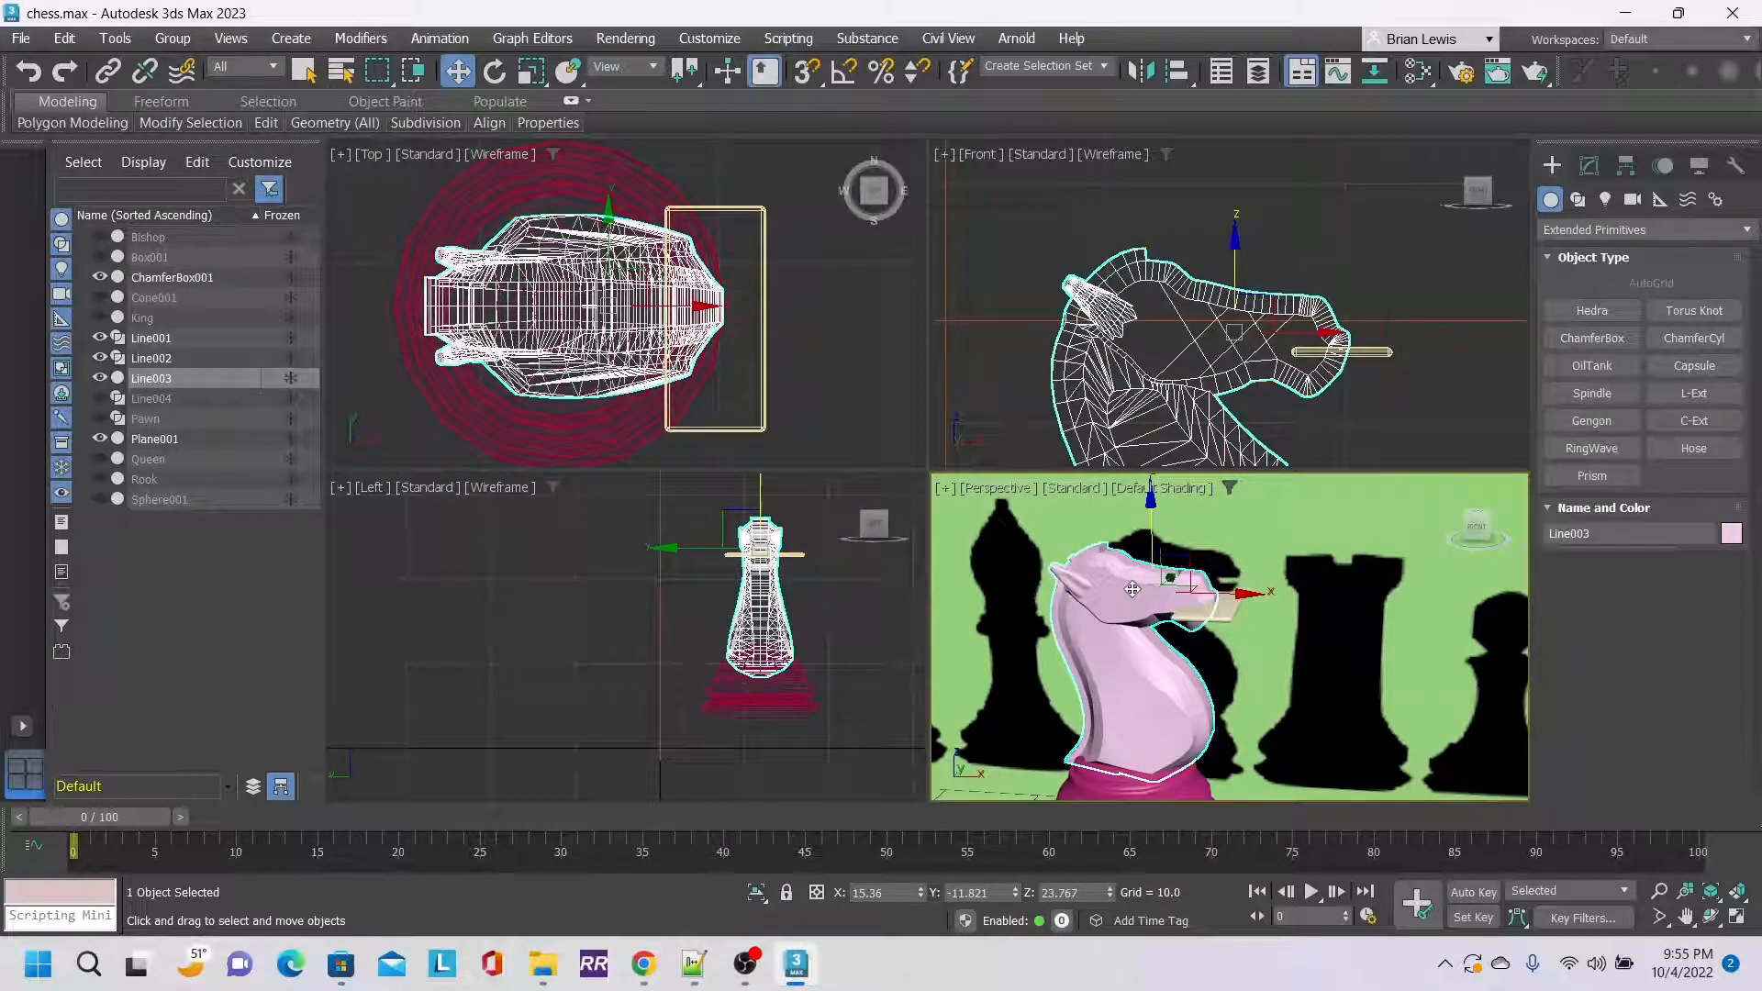
{"action": "right_click", "coordinate": [153, 384]}
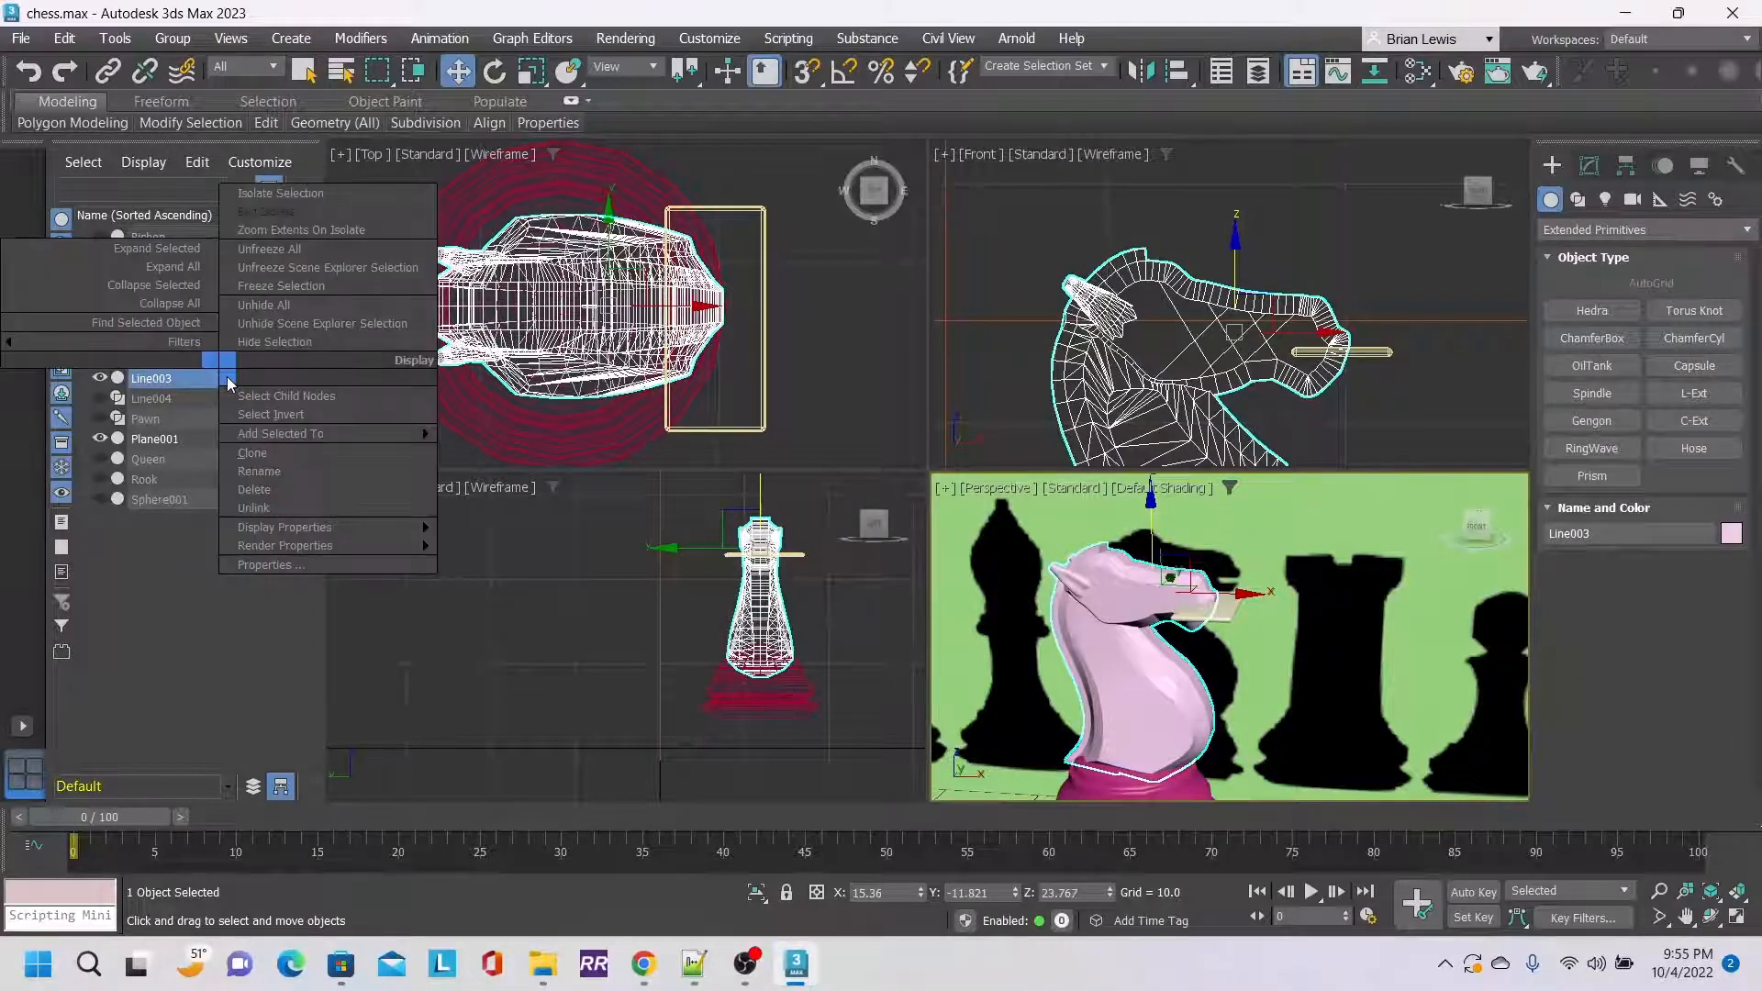
{"action": "left_click", "coordinate": [290, 455]}
{"action": "left_click", "coordinate": [786, 422]}
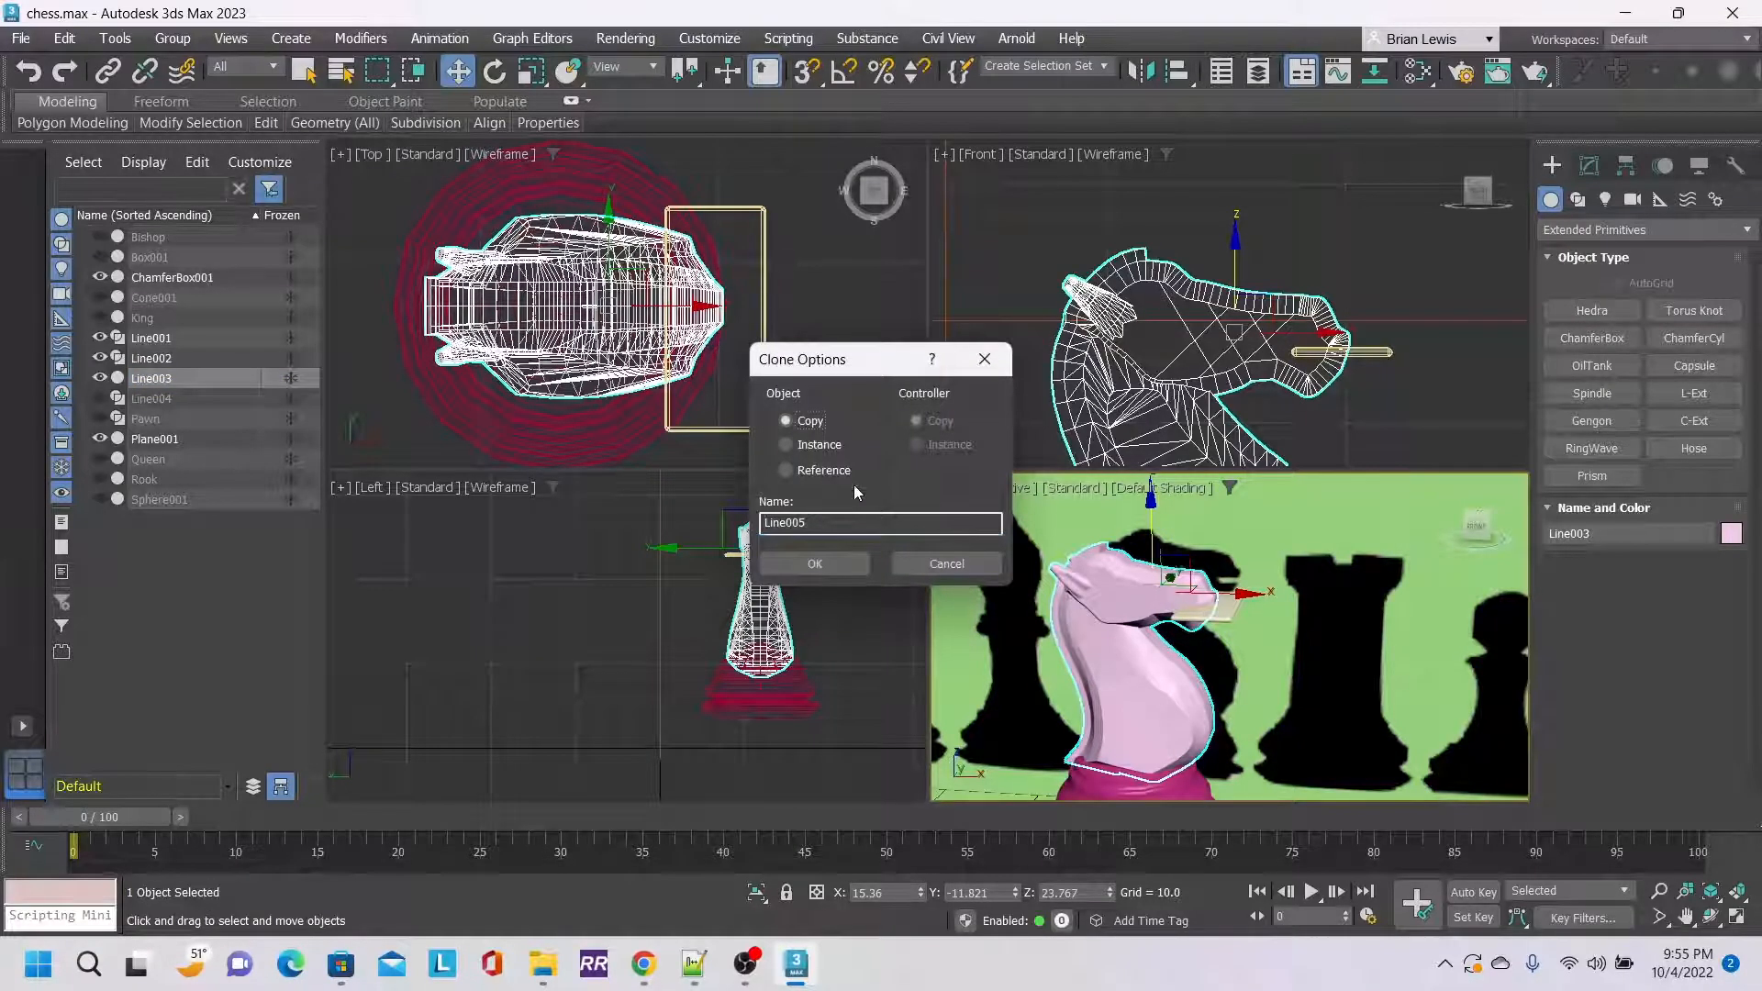
{"action": "left_click", "coordinate": [864, 520]}
{"action": "type", "text": "HHe"}
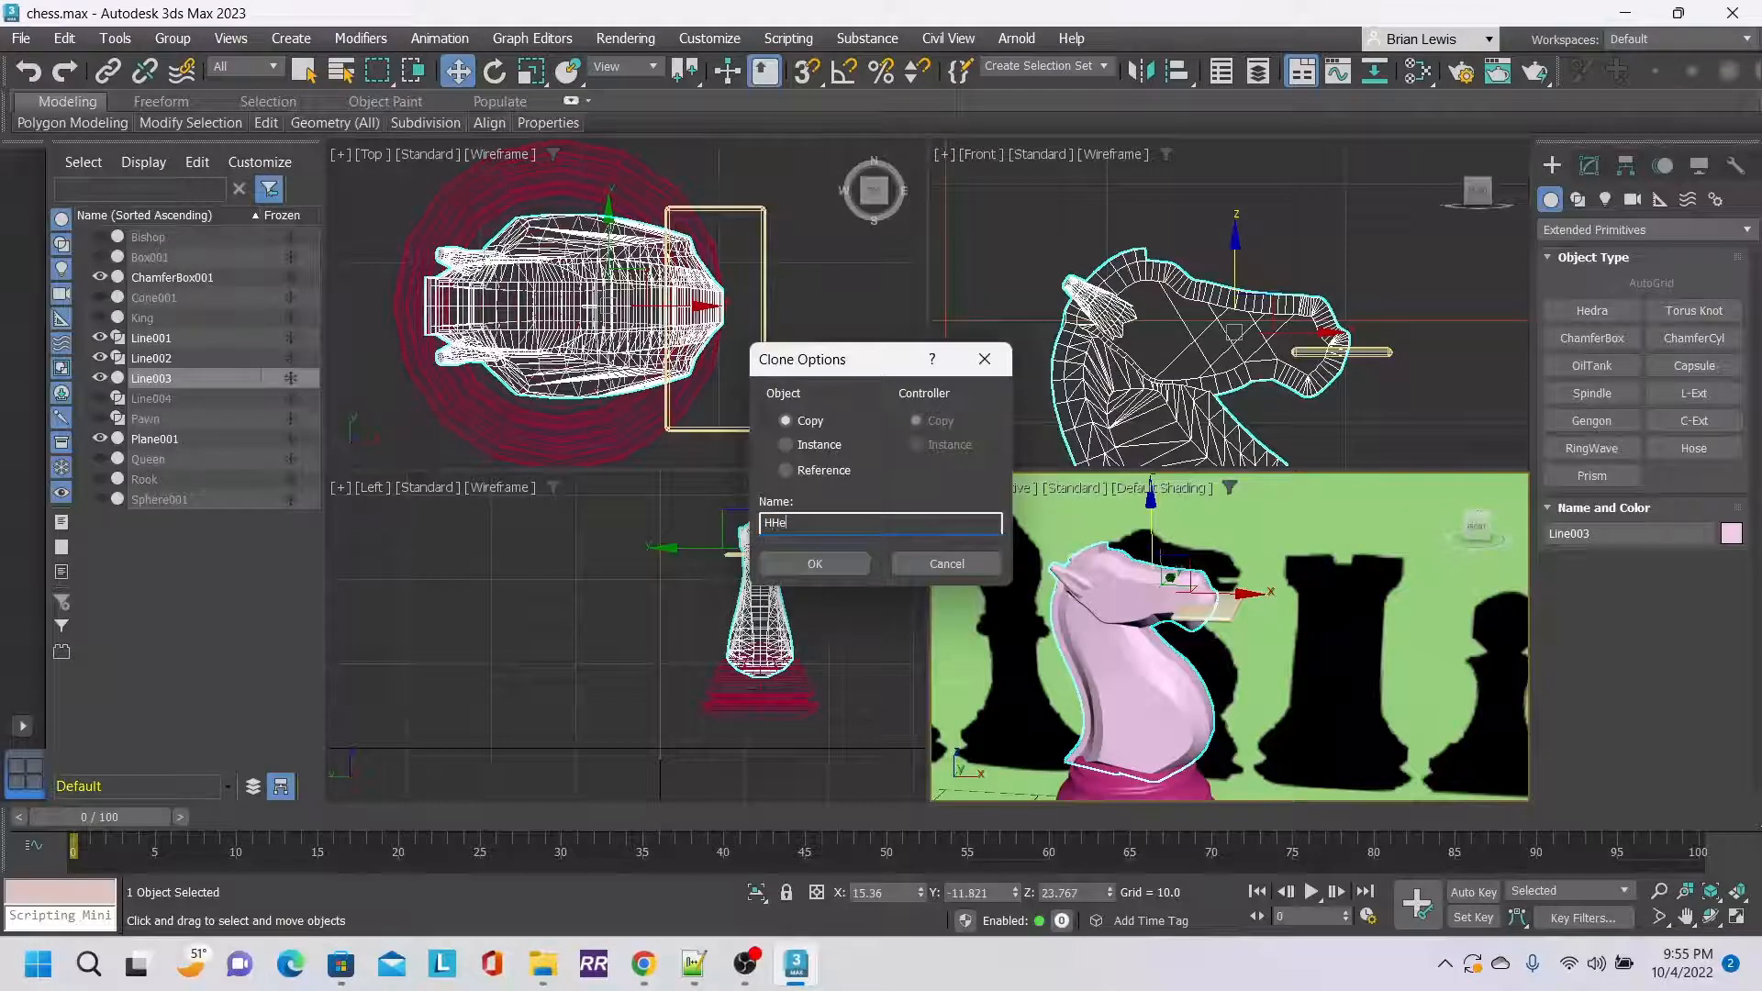
{"action": "type", "text": "adBBa"}
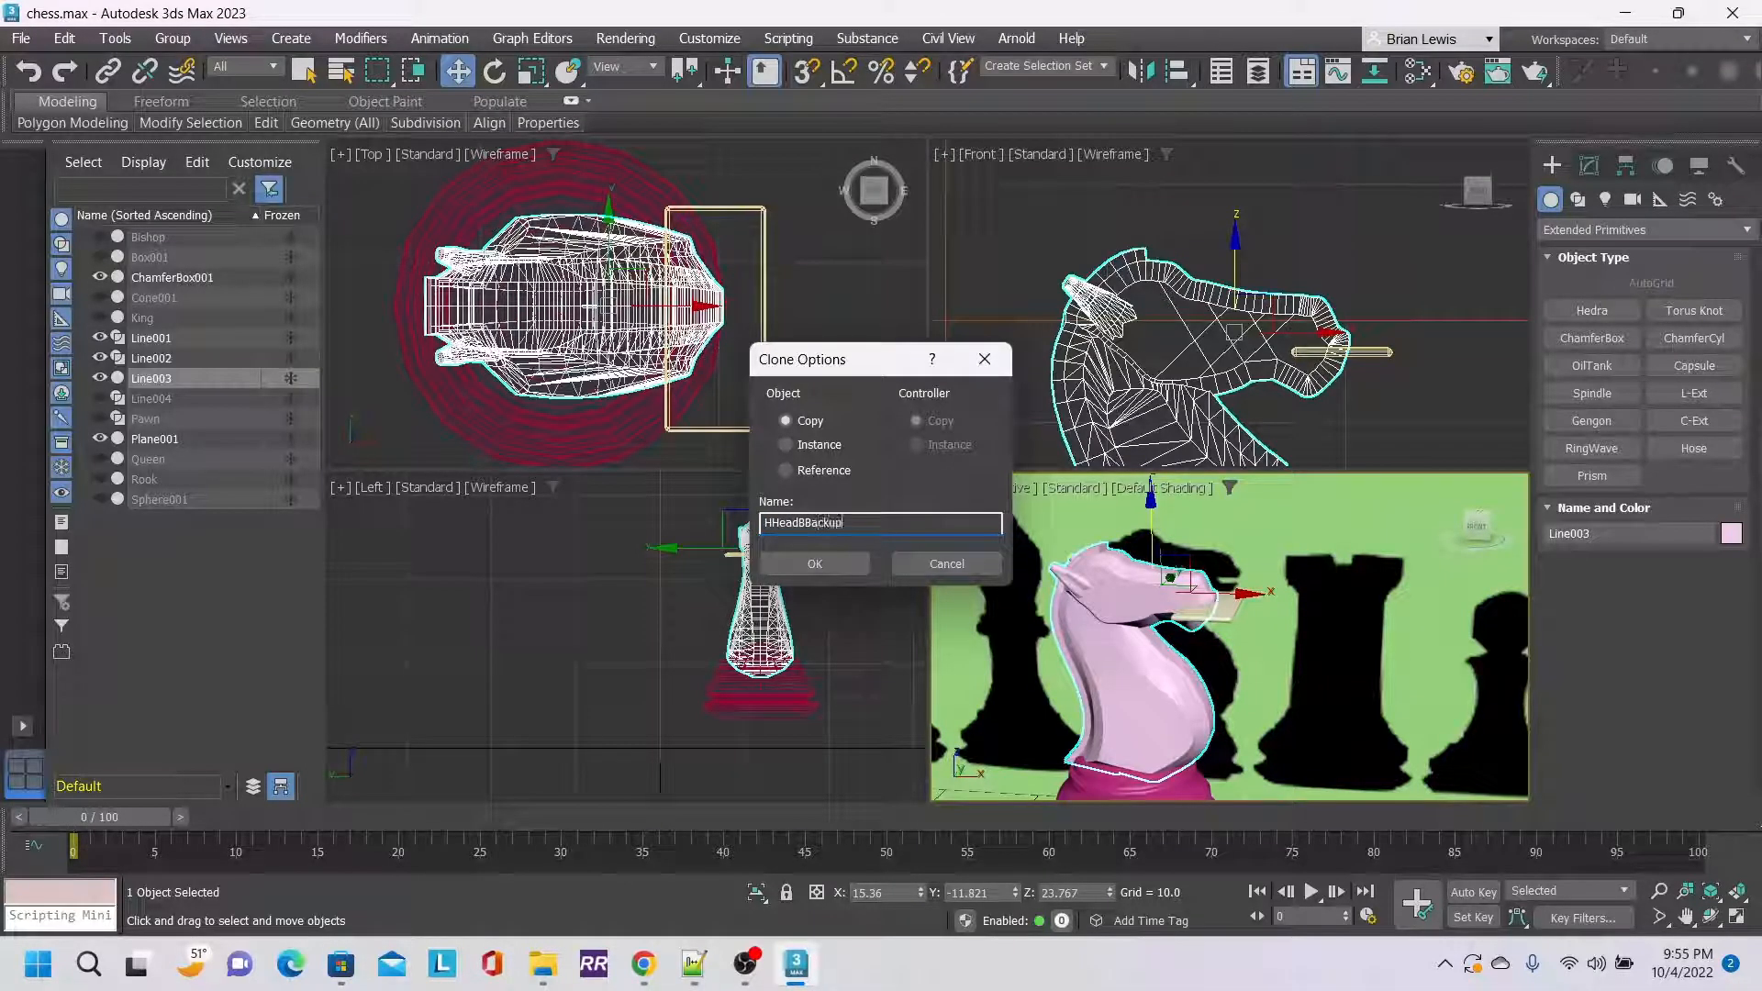
{"action": "type", "text": "ckup"}
{"action": "left_click", "coordinate": [849, 567]}
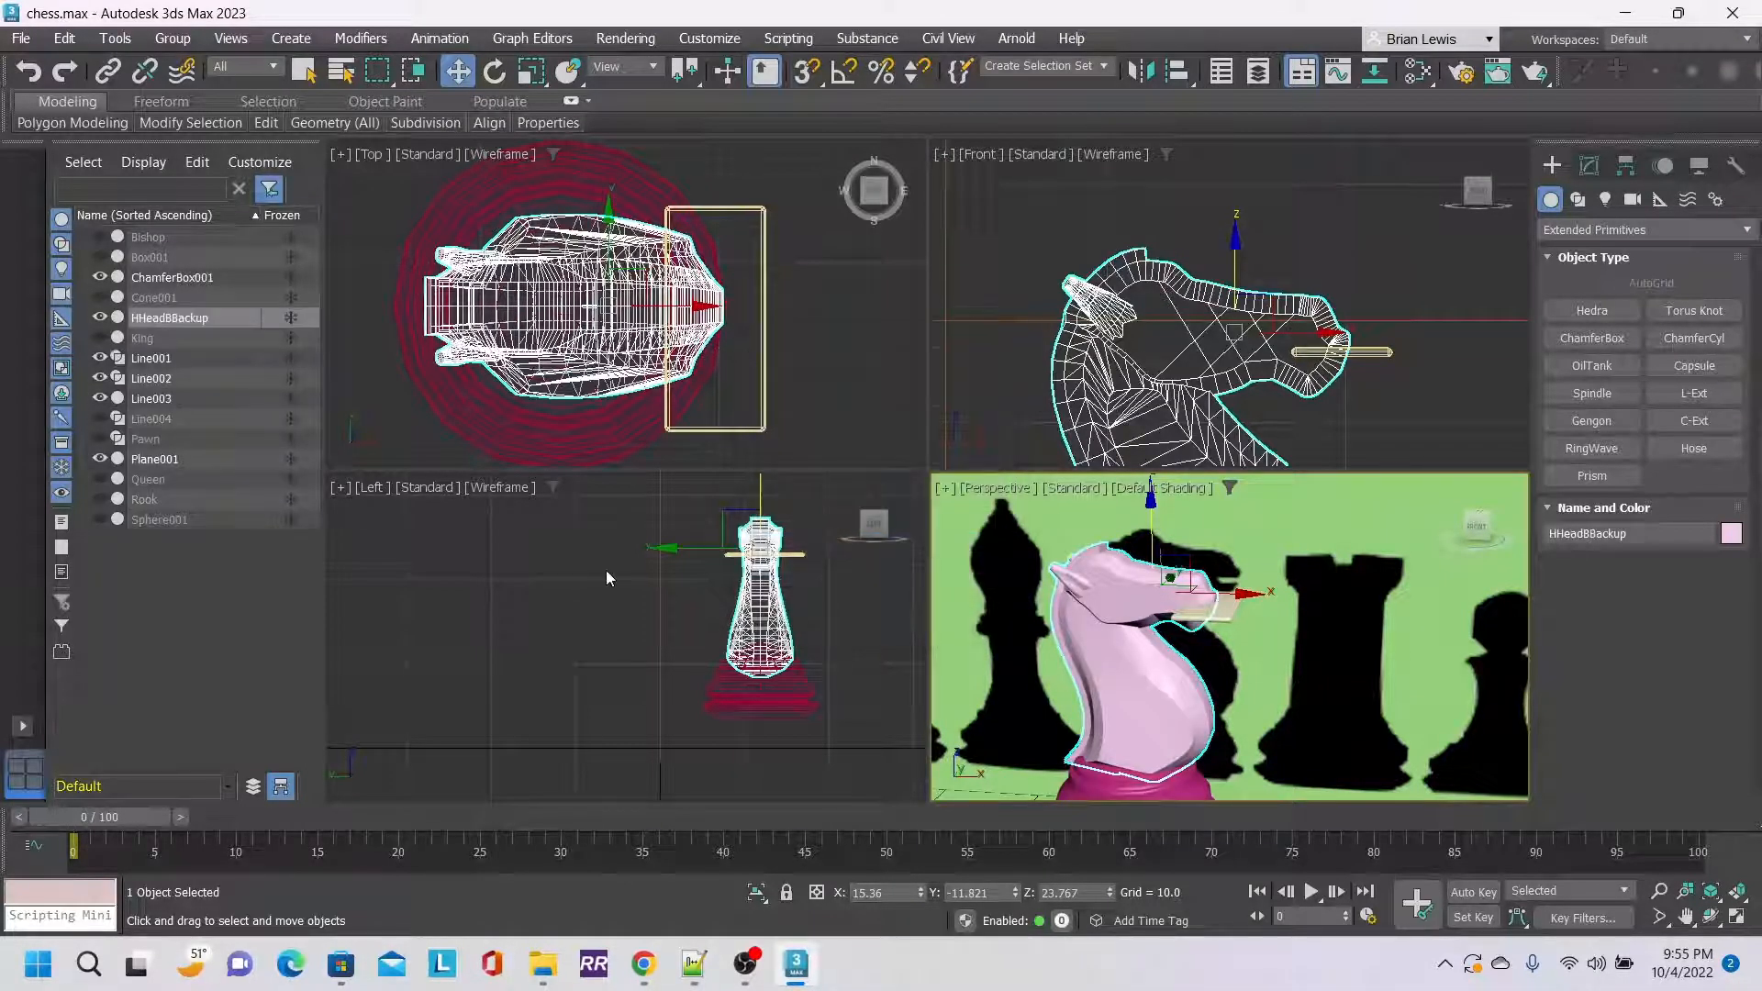
{"action": "left_click", "coordinate": [99, 317]}
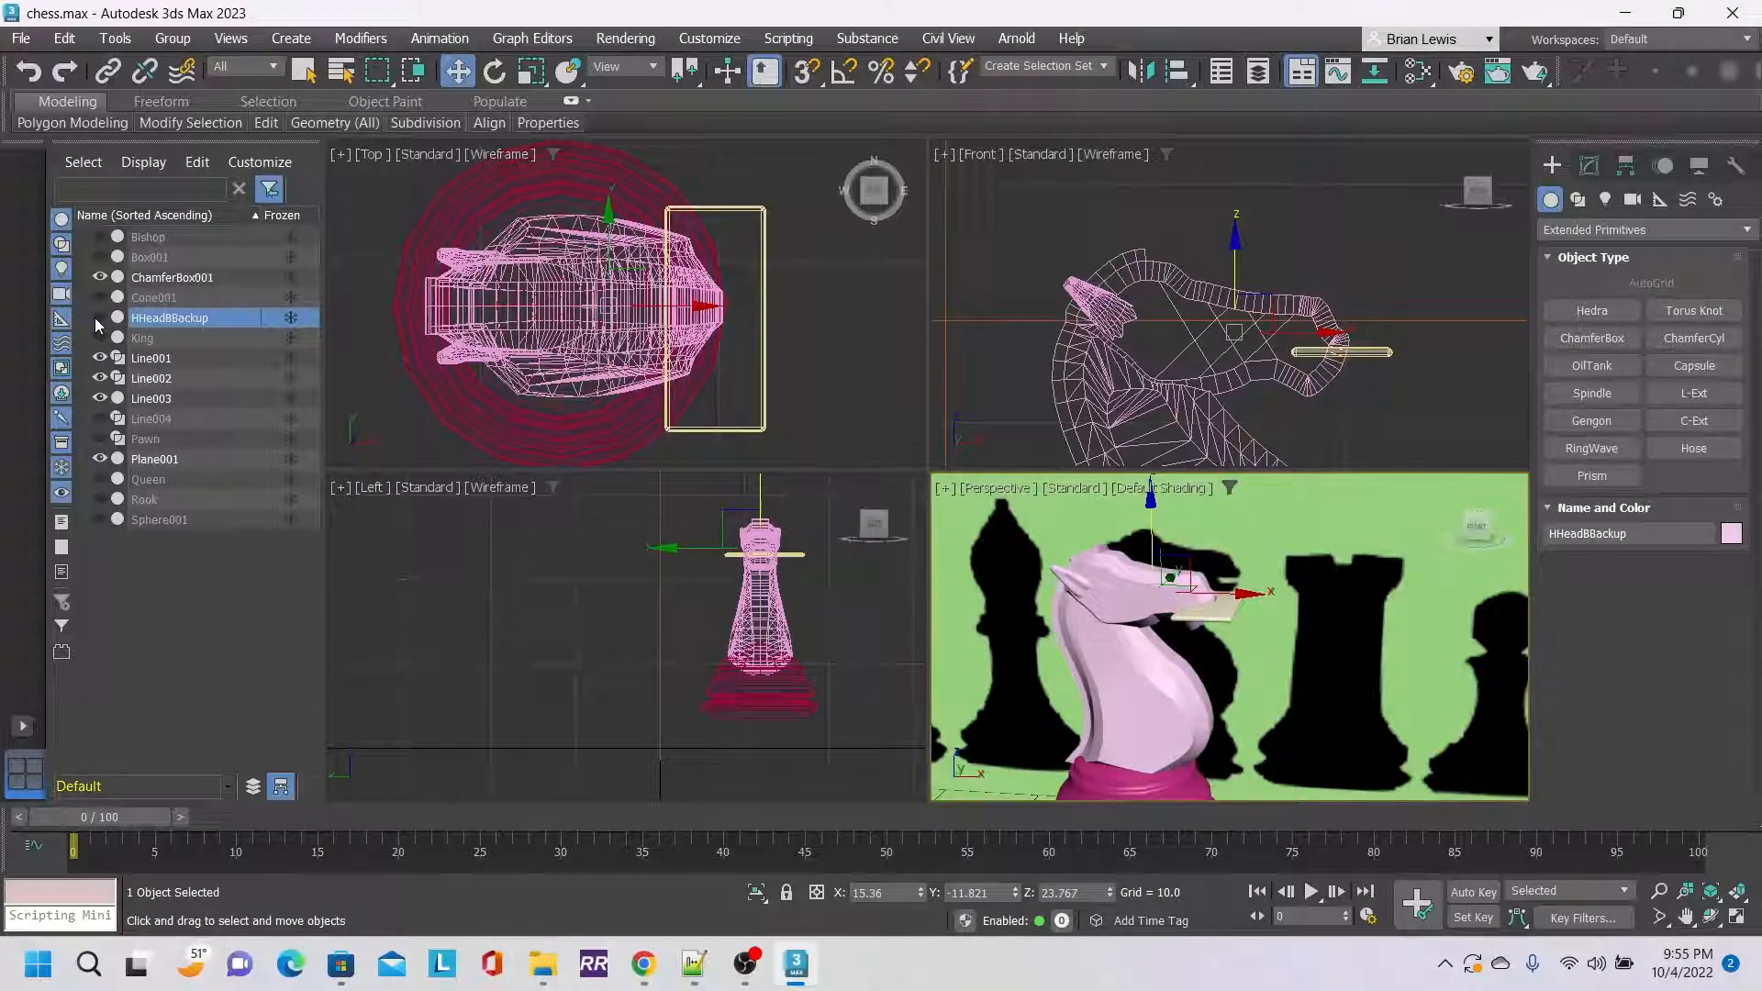
Make the original knight head a Boolean compound object and add the round base and the muzzle chamfer box as operands.
{"action": "left_click", "coordinate": [150, 398]}
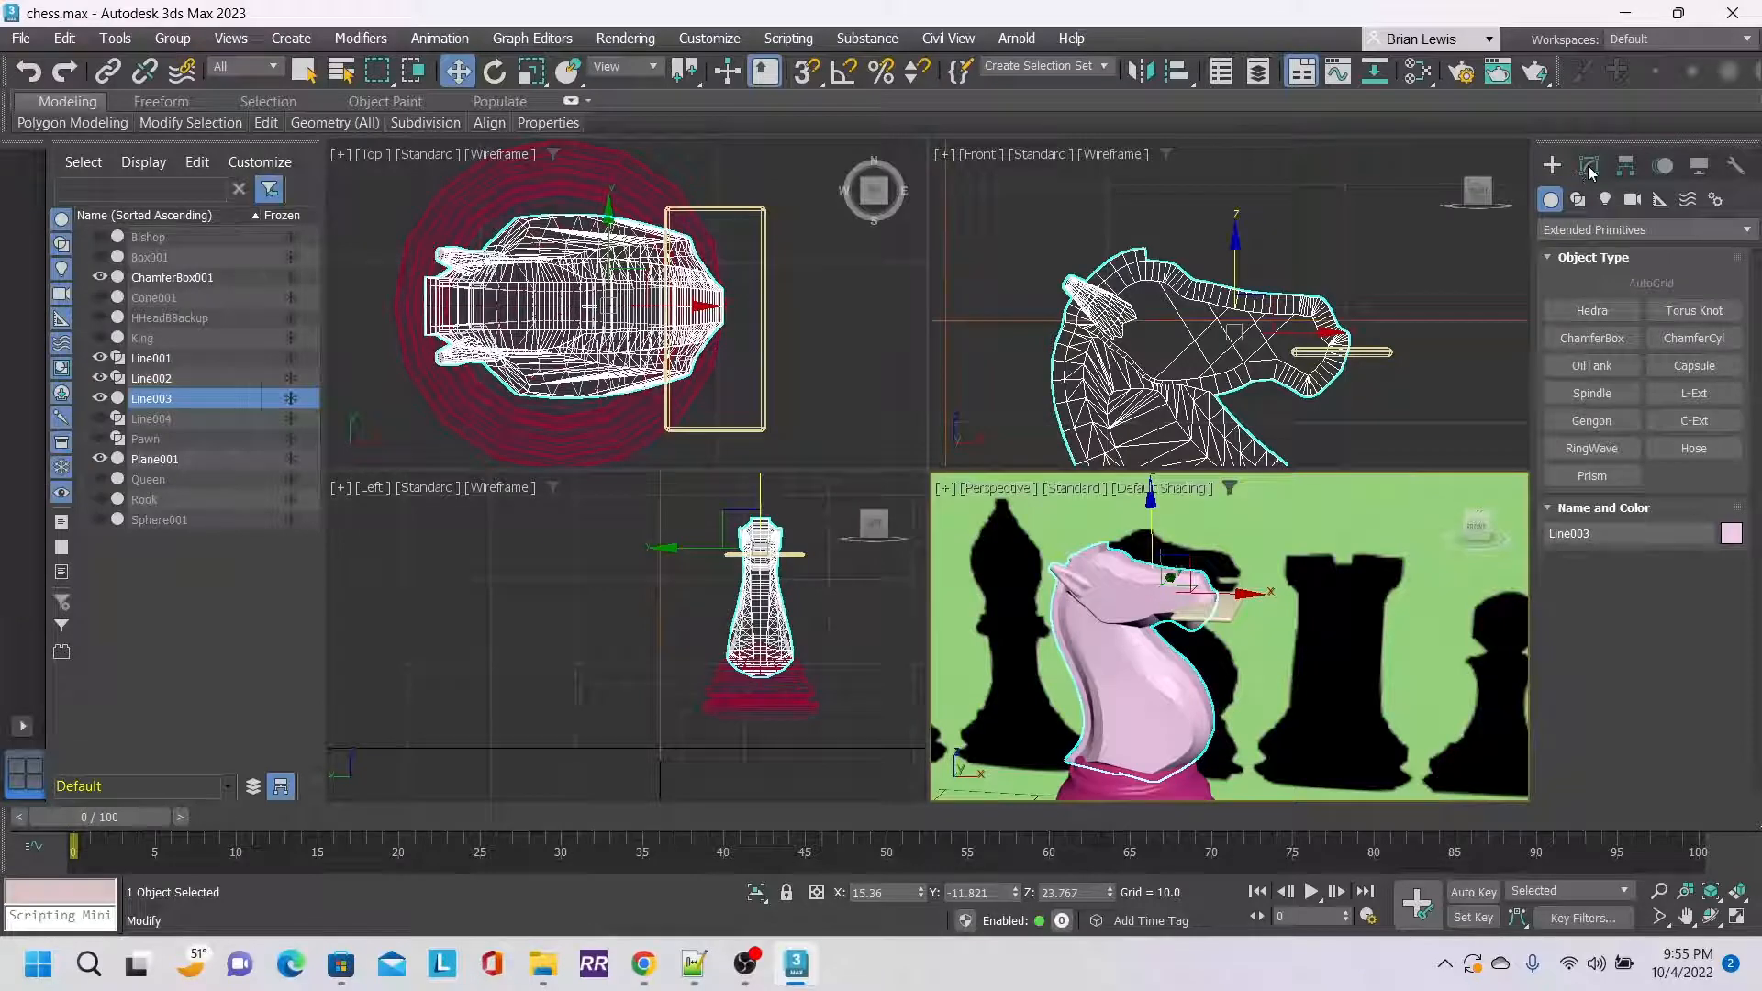
{"action": "left_click", "coordinate": [1635, 233]}
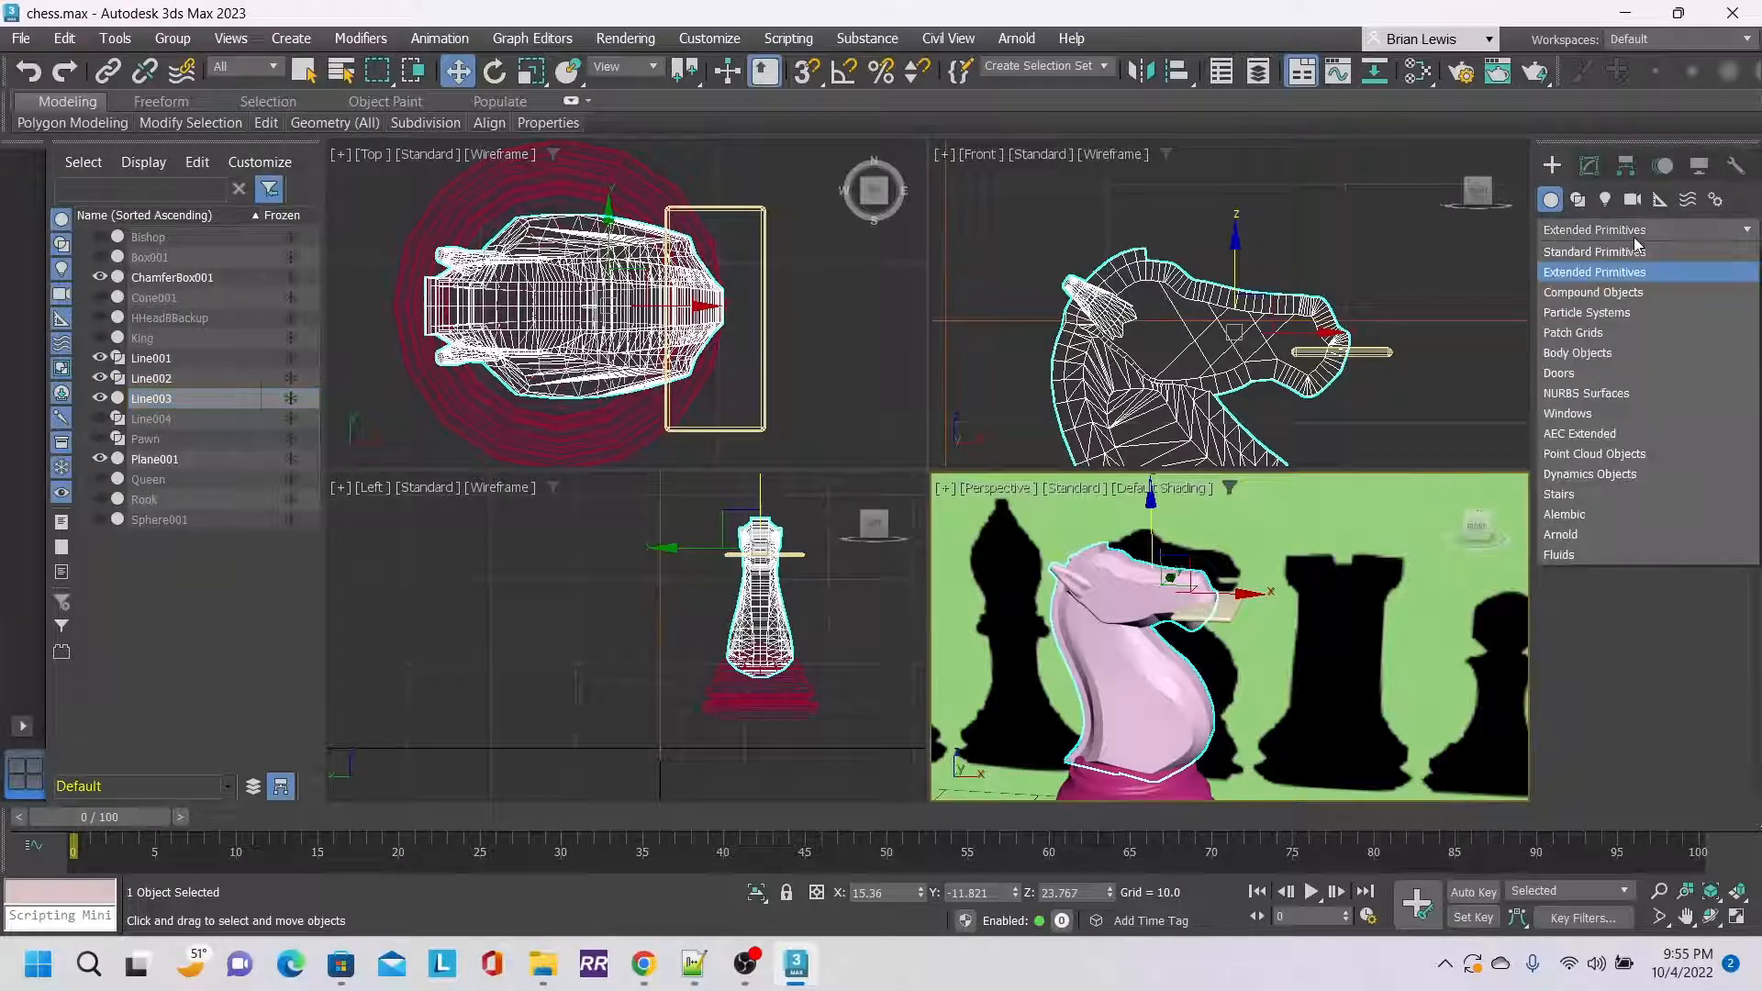
{"action": "left_click", "coordinate": [1637, 292]}
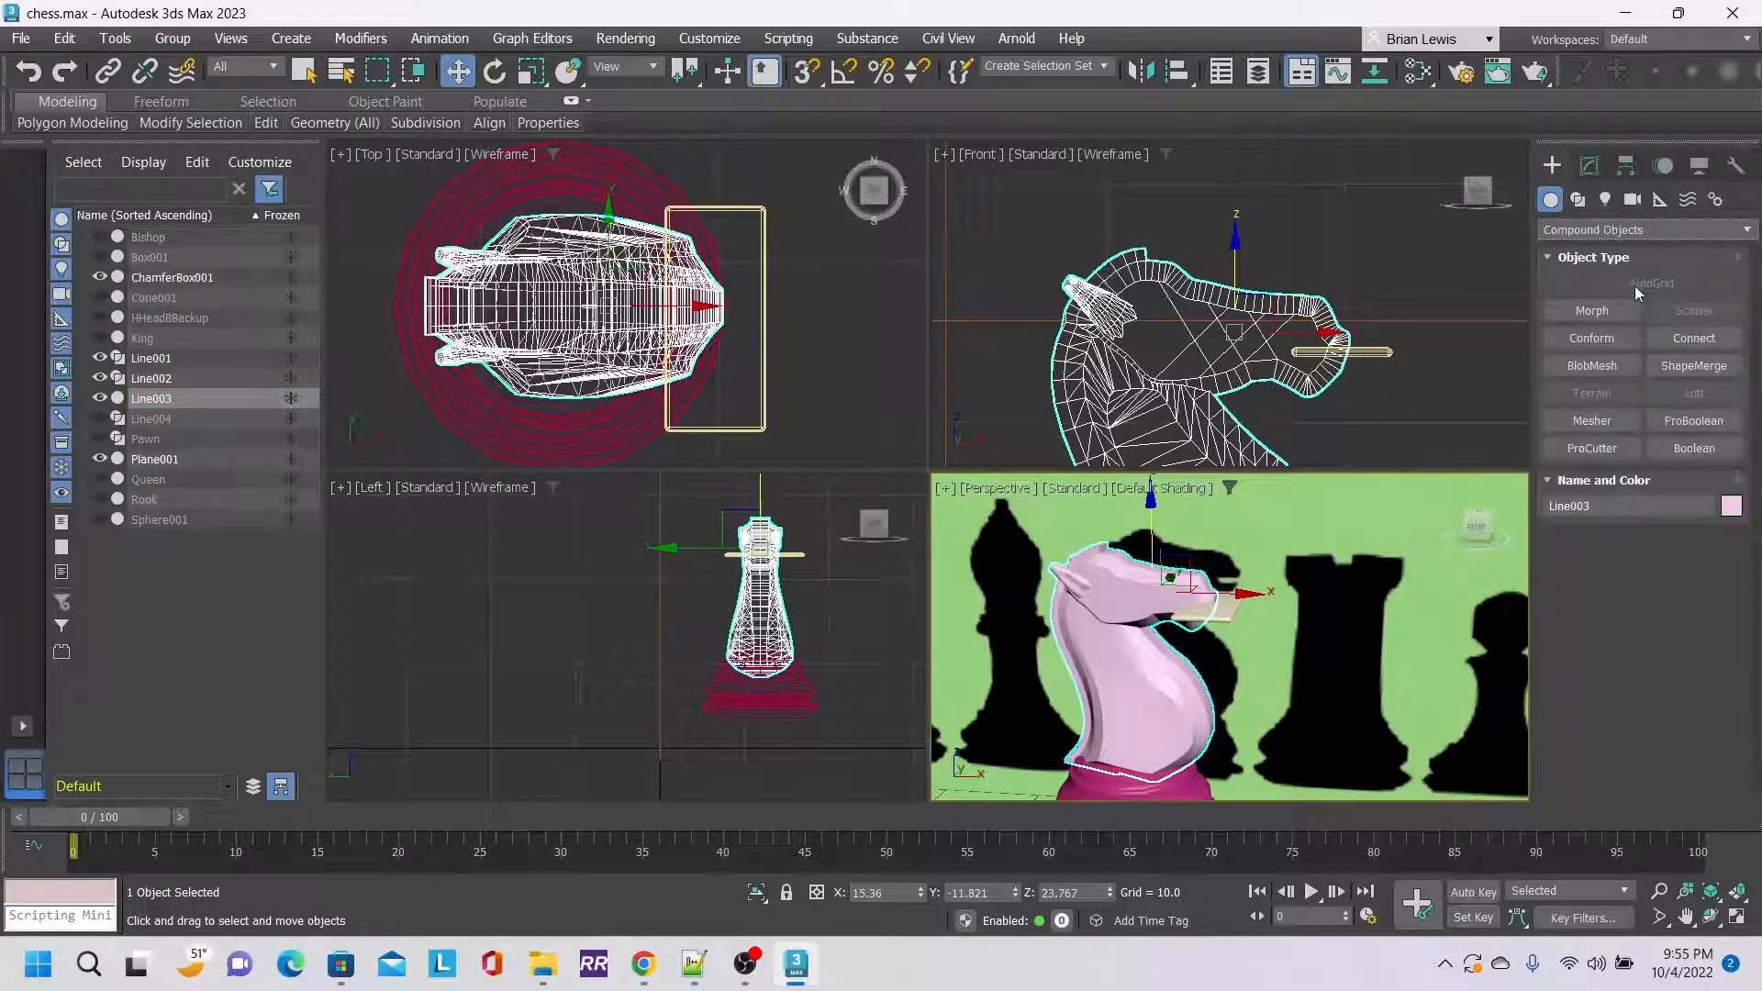
{"action": "left_click", "coordinate": [1690, 450]}
{"action": "scroll", "coordinate": [1456, 381], "scroll_direction": "down", "scroll_amount": 2}
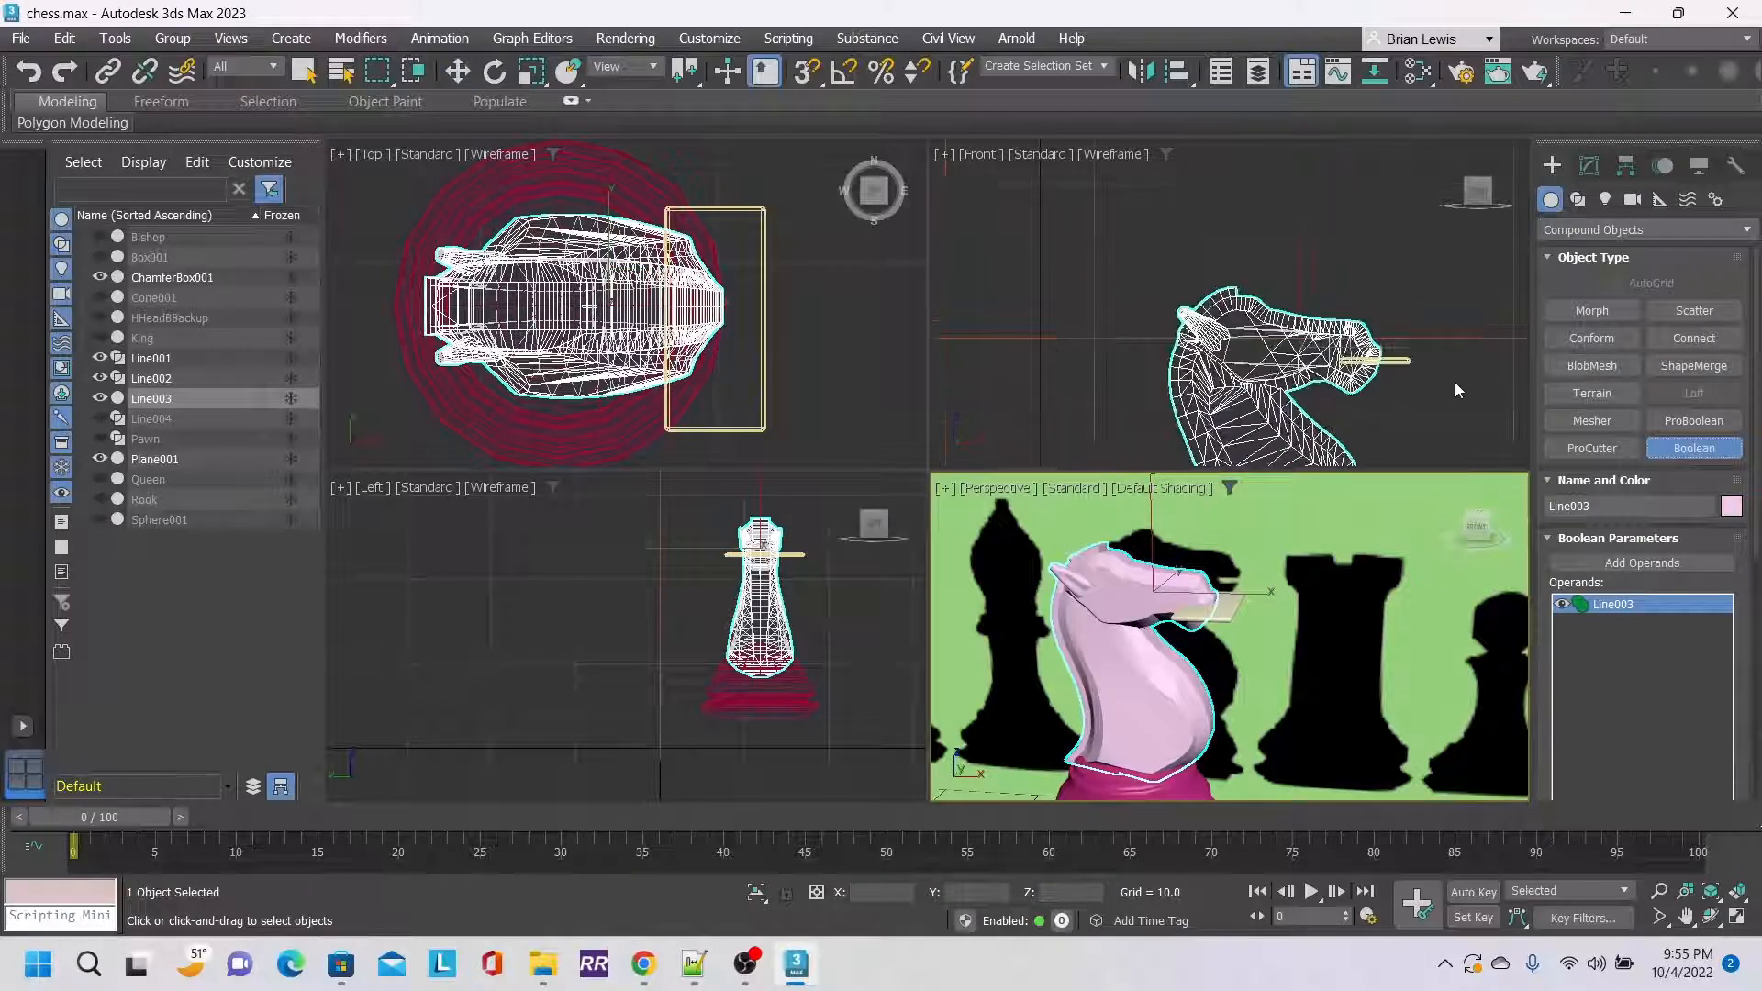
{"action": "middle_click_drag", "start_coordinate": [1456, 382], "coordinate": [1309, 294]}
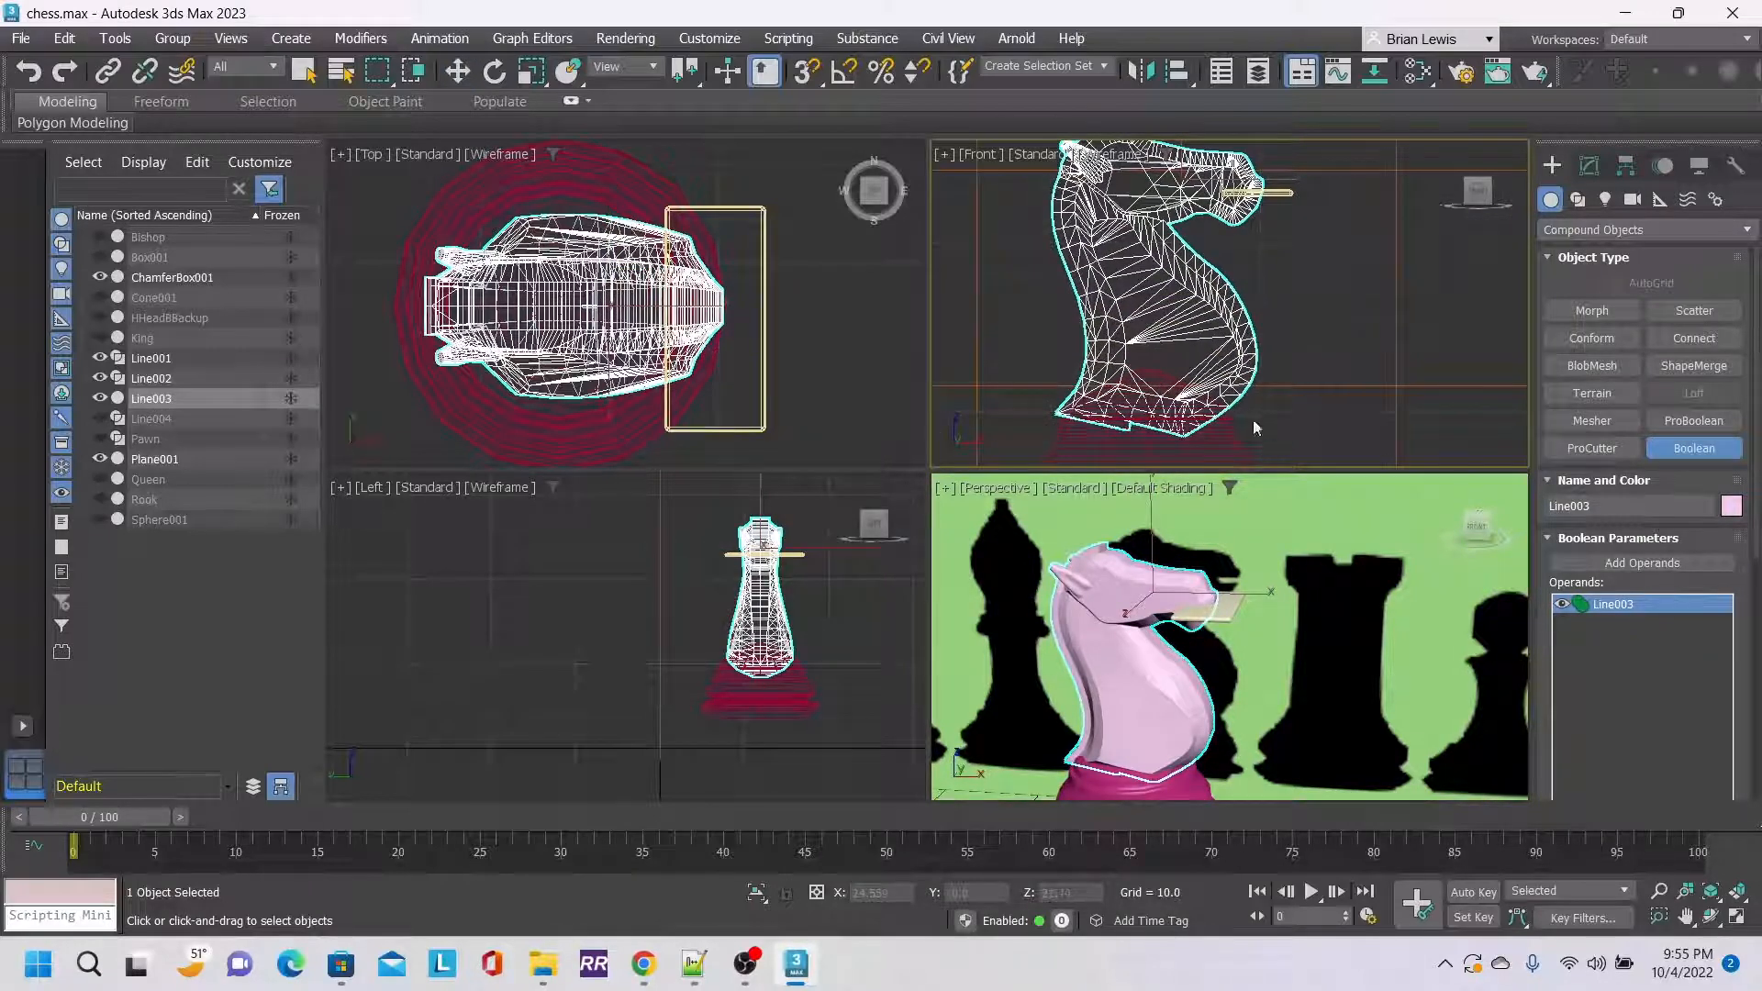
{"action": "left_click", "coordinate": [1629, 567]}
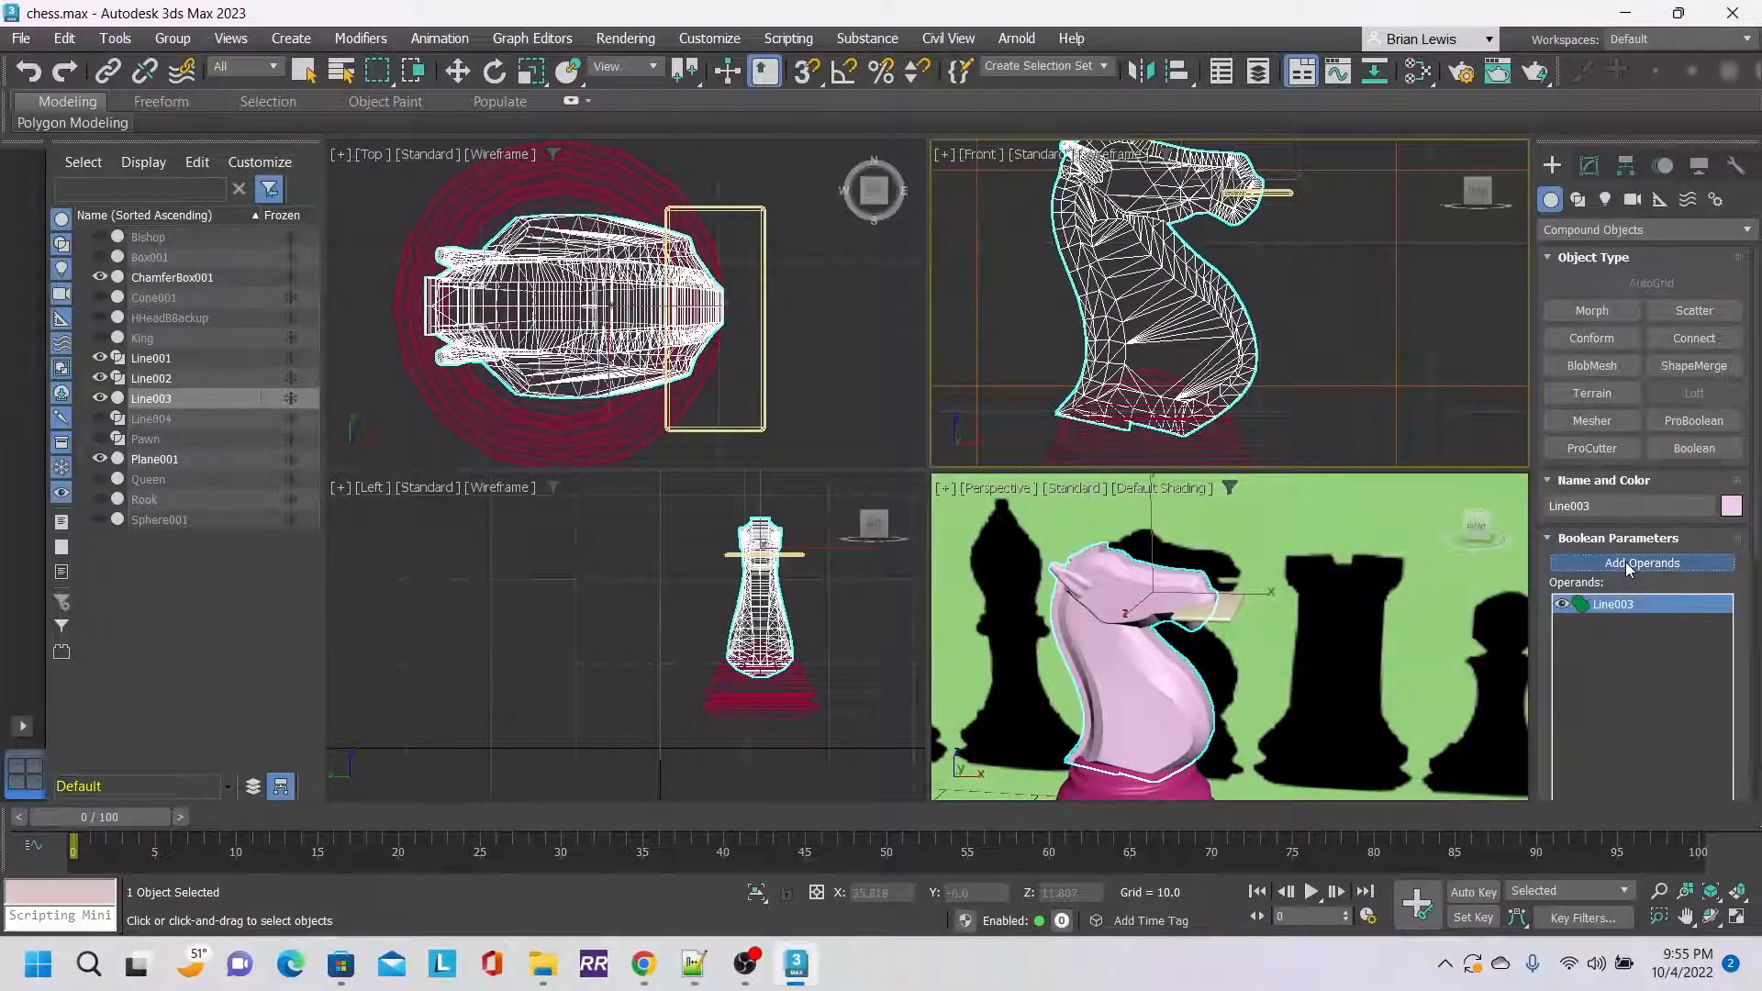
{"action": "left_click", "coordinate": [1218, 449]}
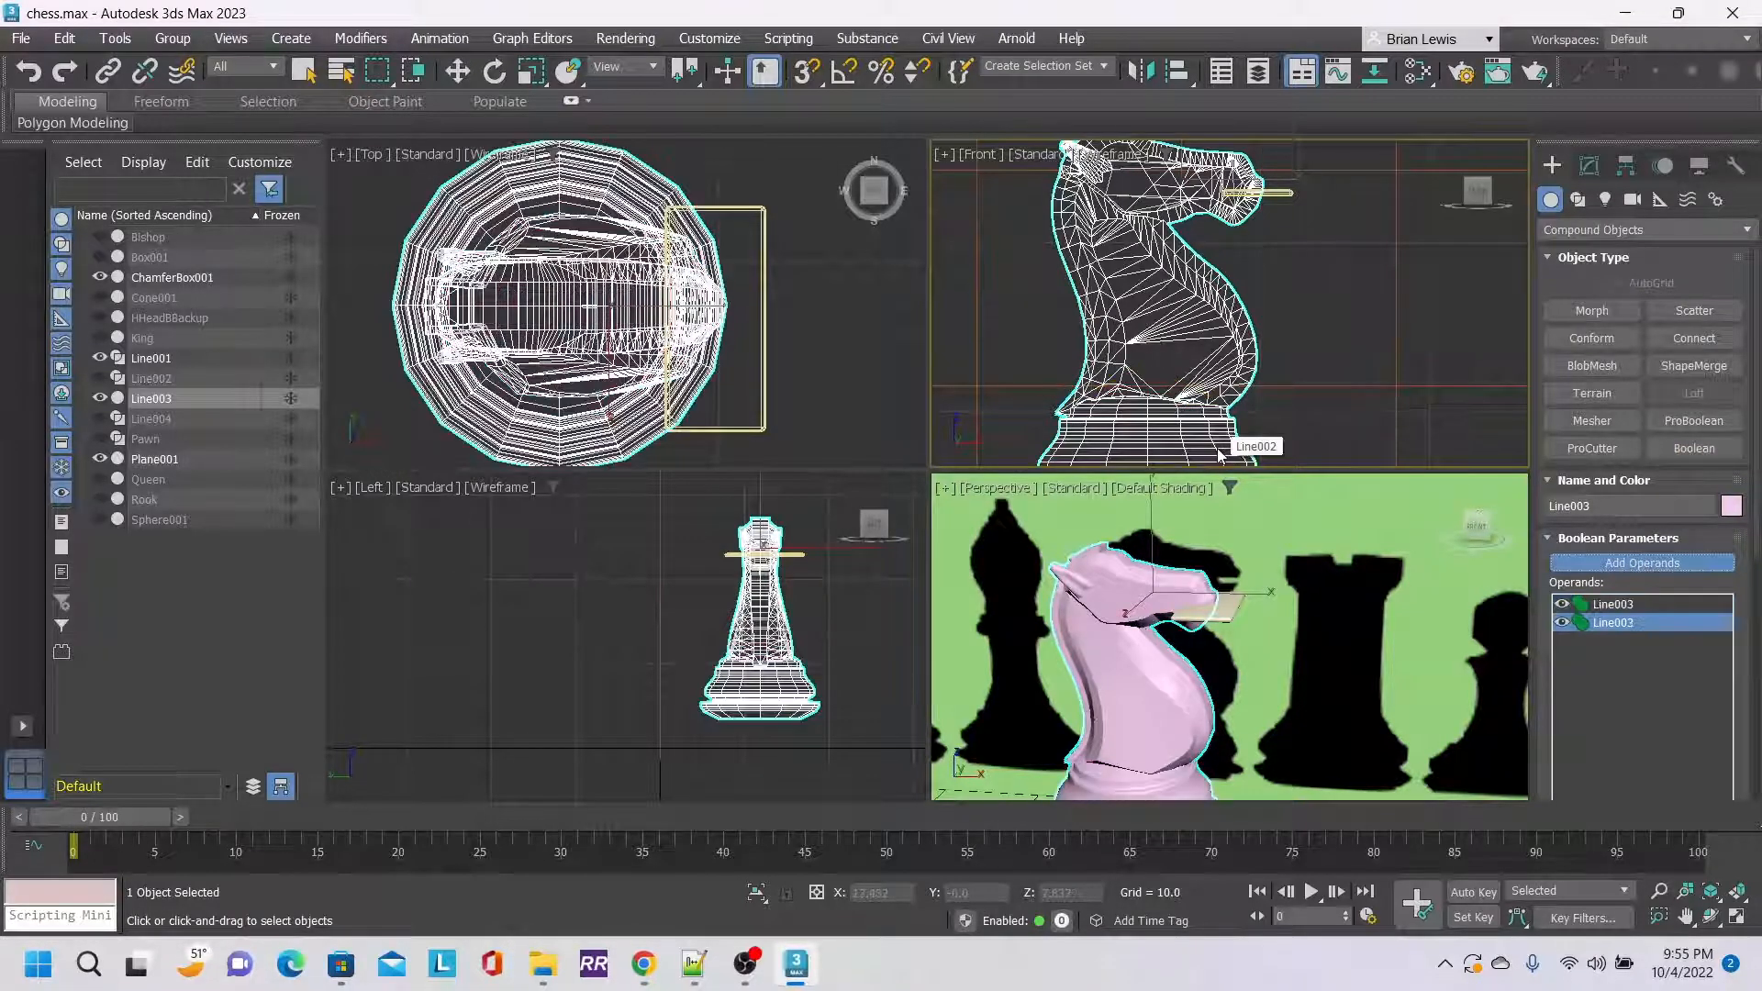
{"action": "left_click", "coordinate": [1292, 195]}
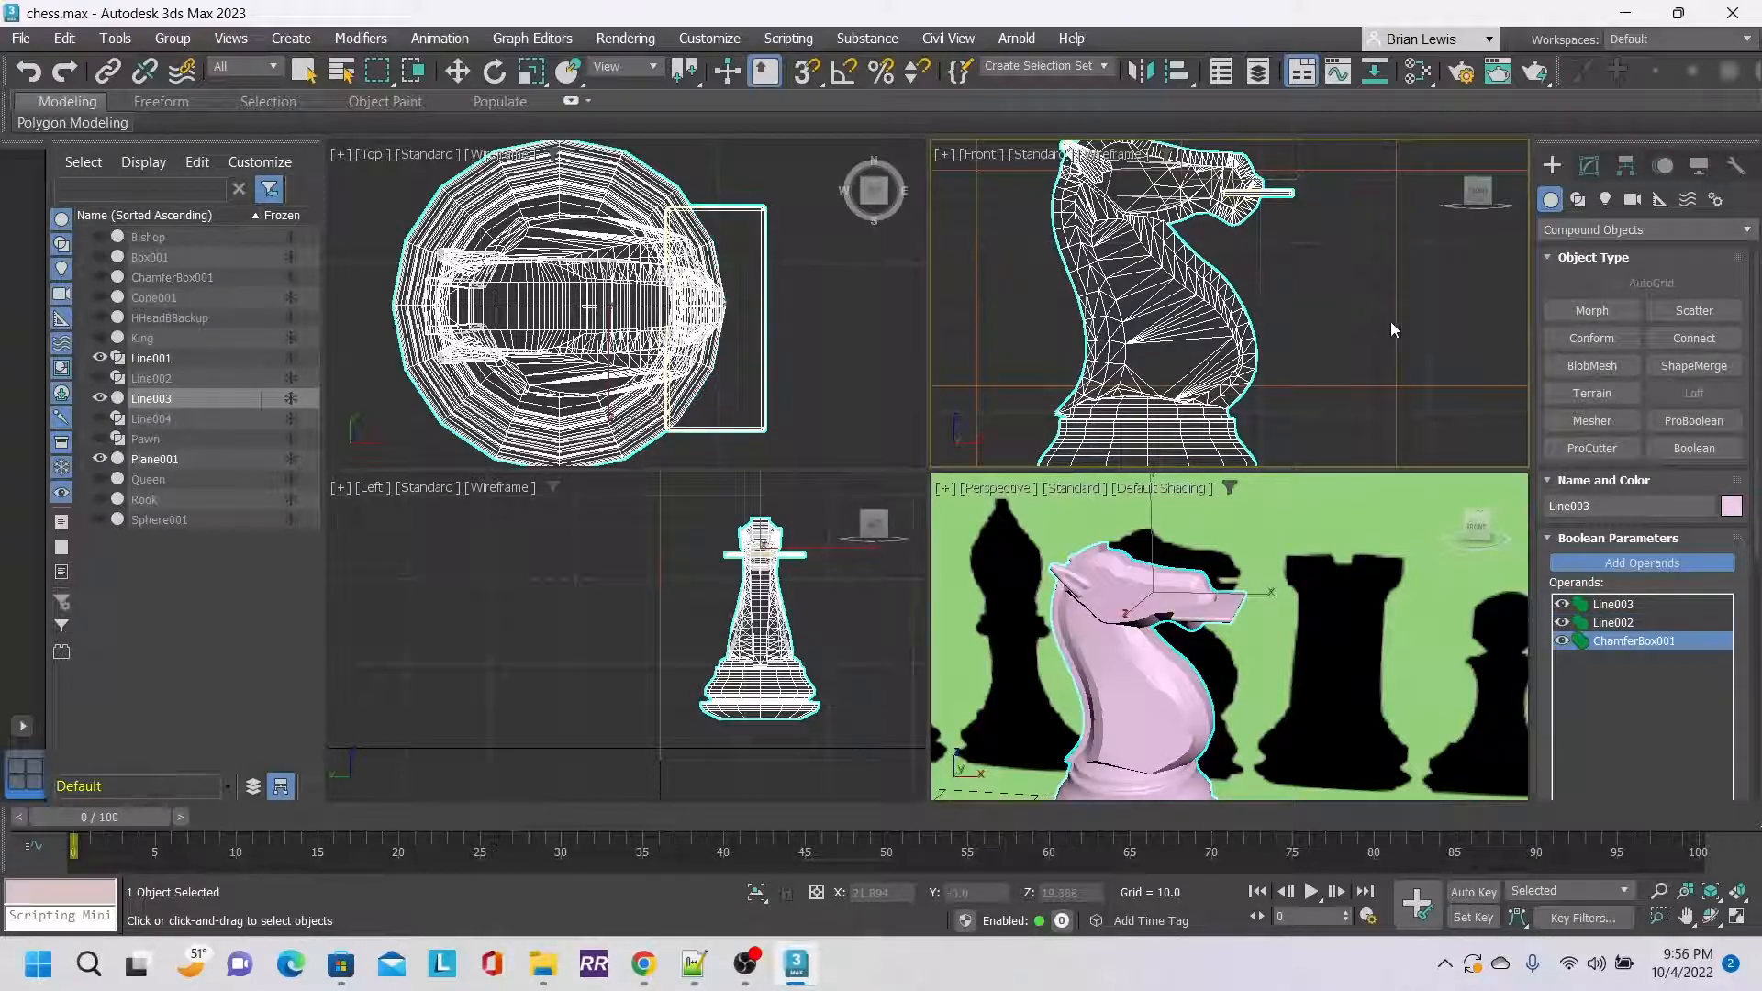
{"action": "left_click", "coordinate": [1663, 564]}
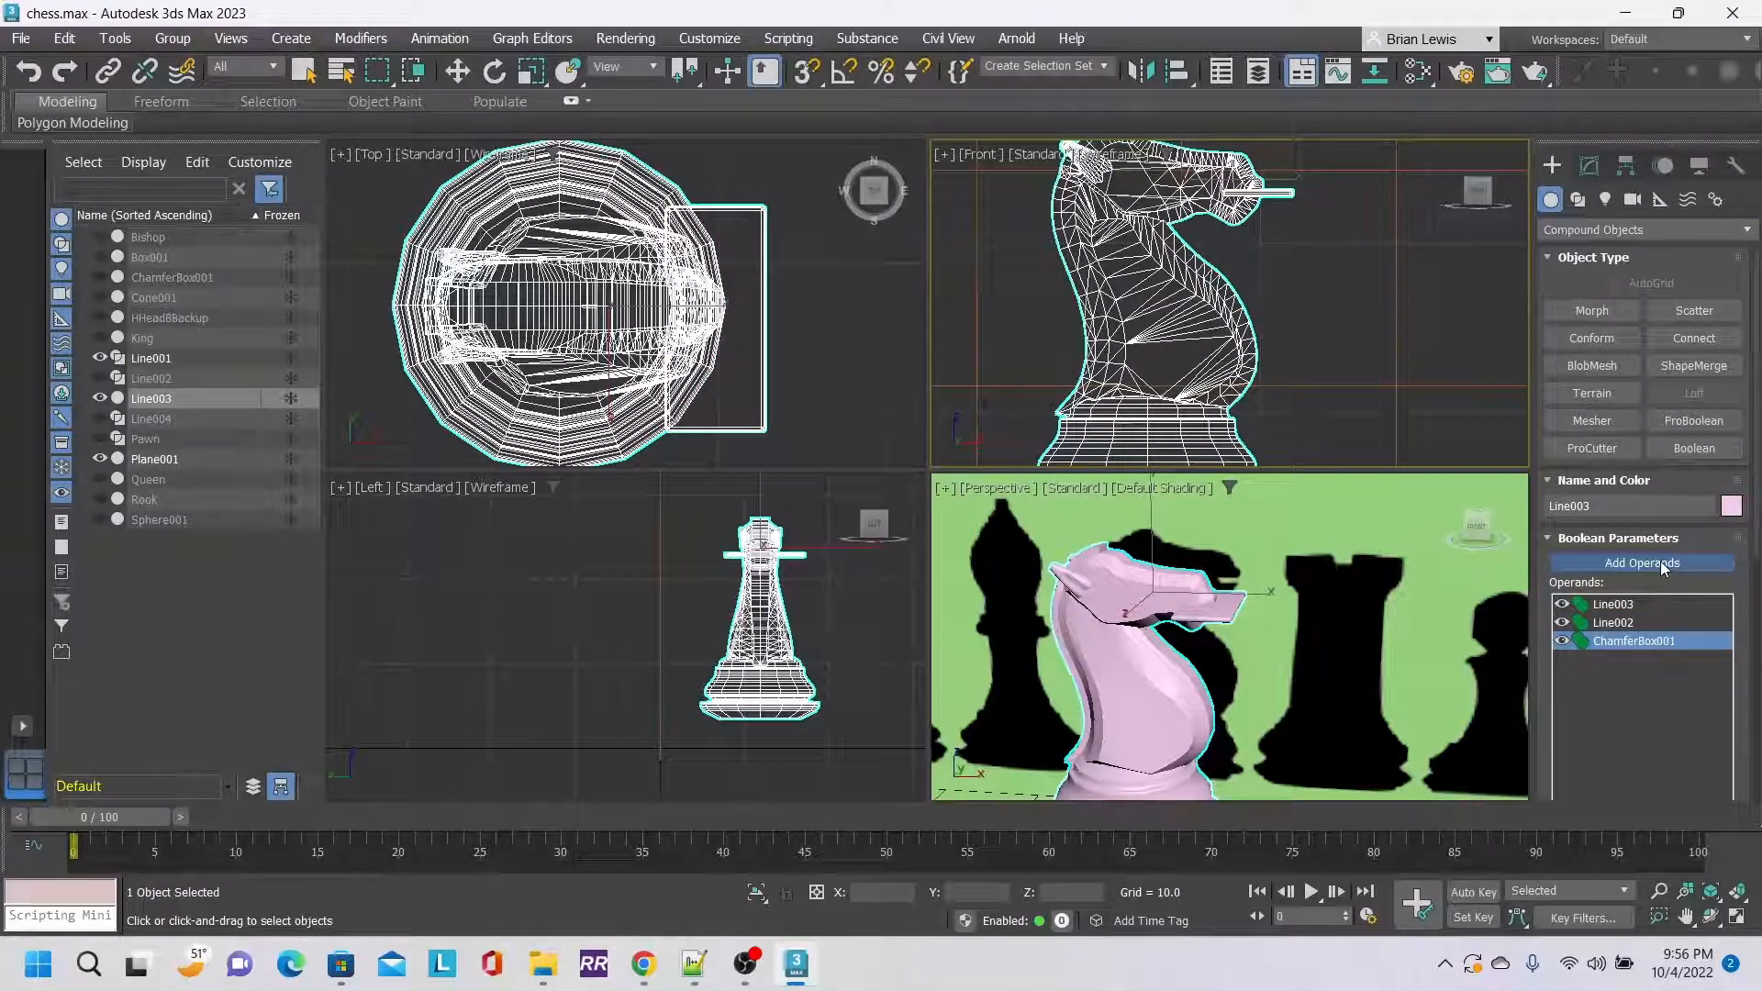
{"action": "key", "text": "w"}
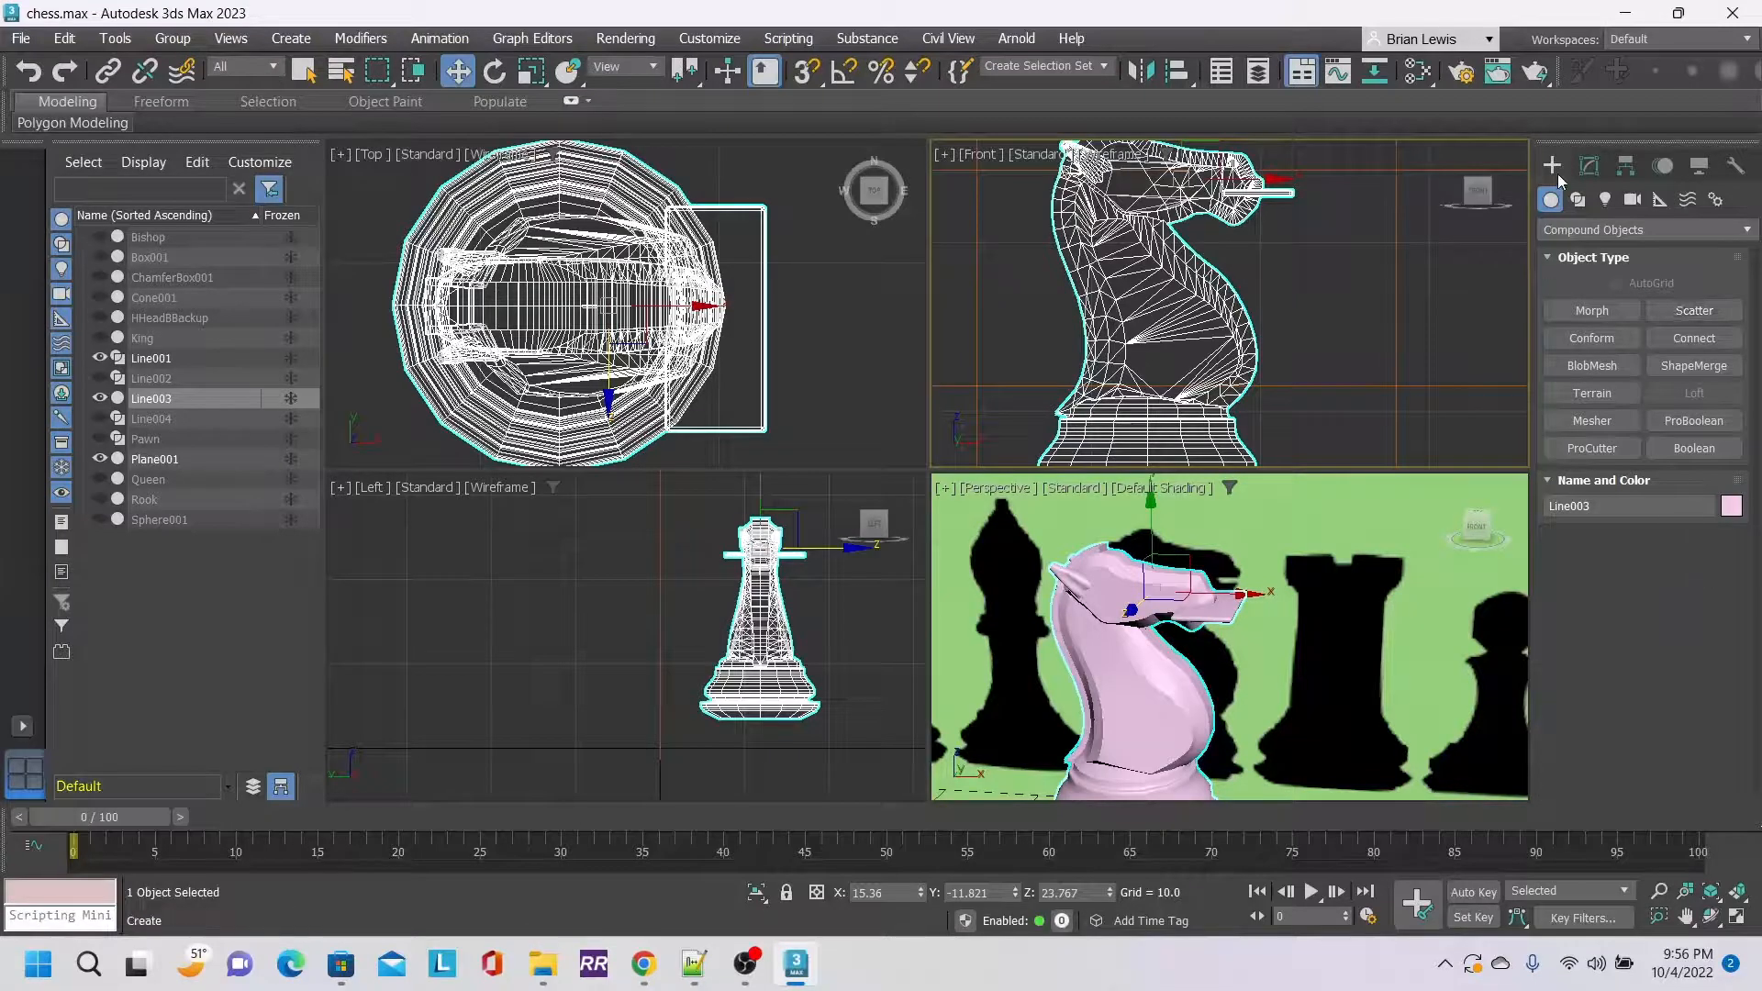
Change the ChamferBox001 operand's operation to Subtract to cut the knight's mouth, and inspect the cut in the Perspective view.
{"action": "left_click", "coordinate": [1580, 162]}
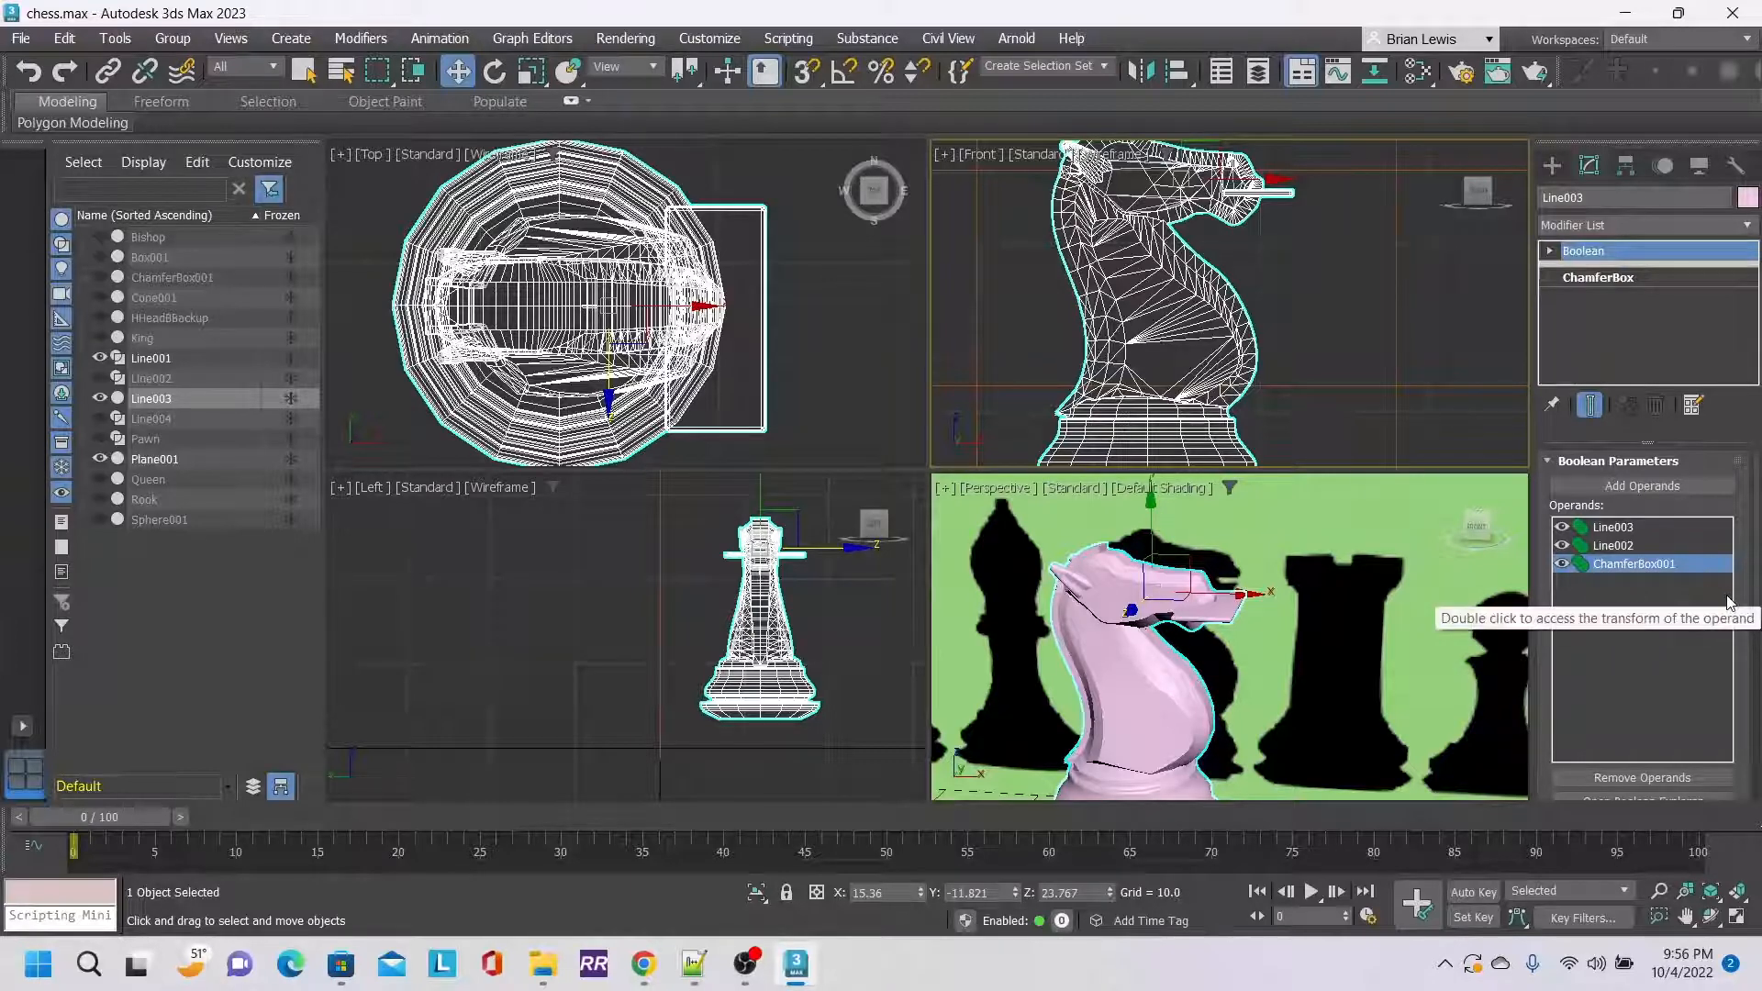
{"action": "scroll", "coordinate": [1747, 631], "scroll_direction": "down", "scroll_amount": 2}
{"action": "scroll", "coordinate": [1747, 631], "scroll_direction": "down", "scroll_amount": 3}
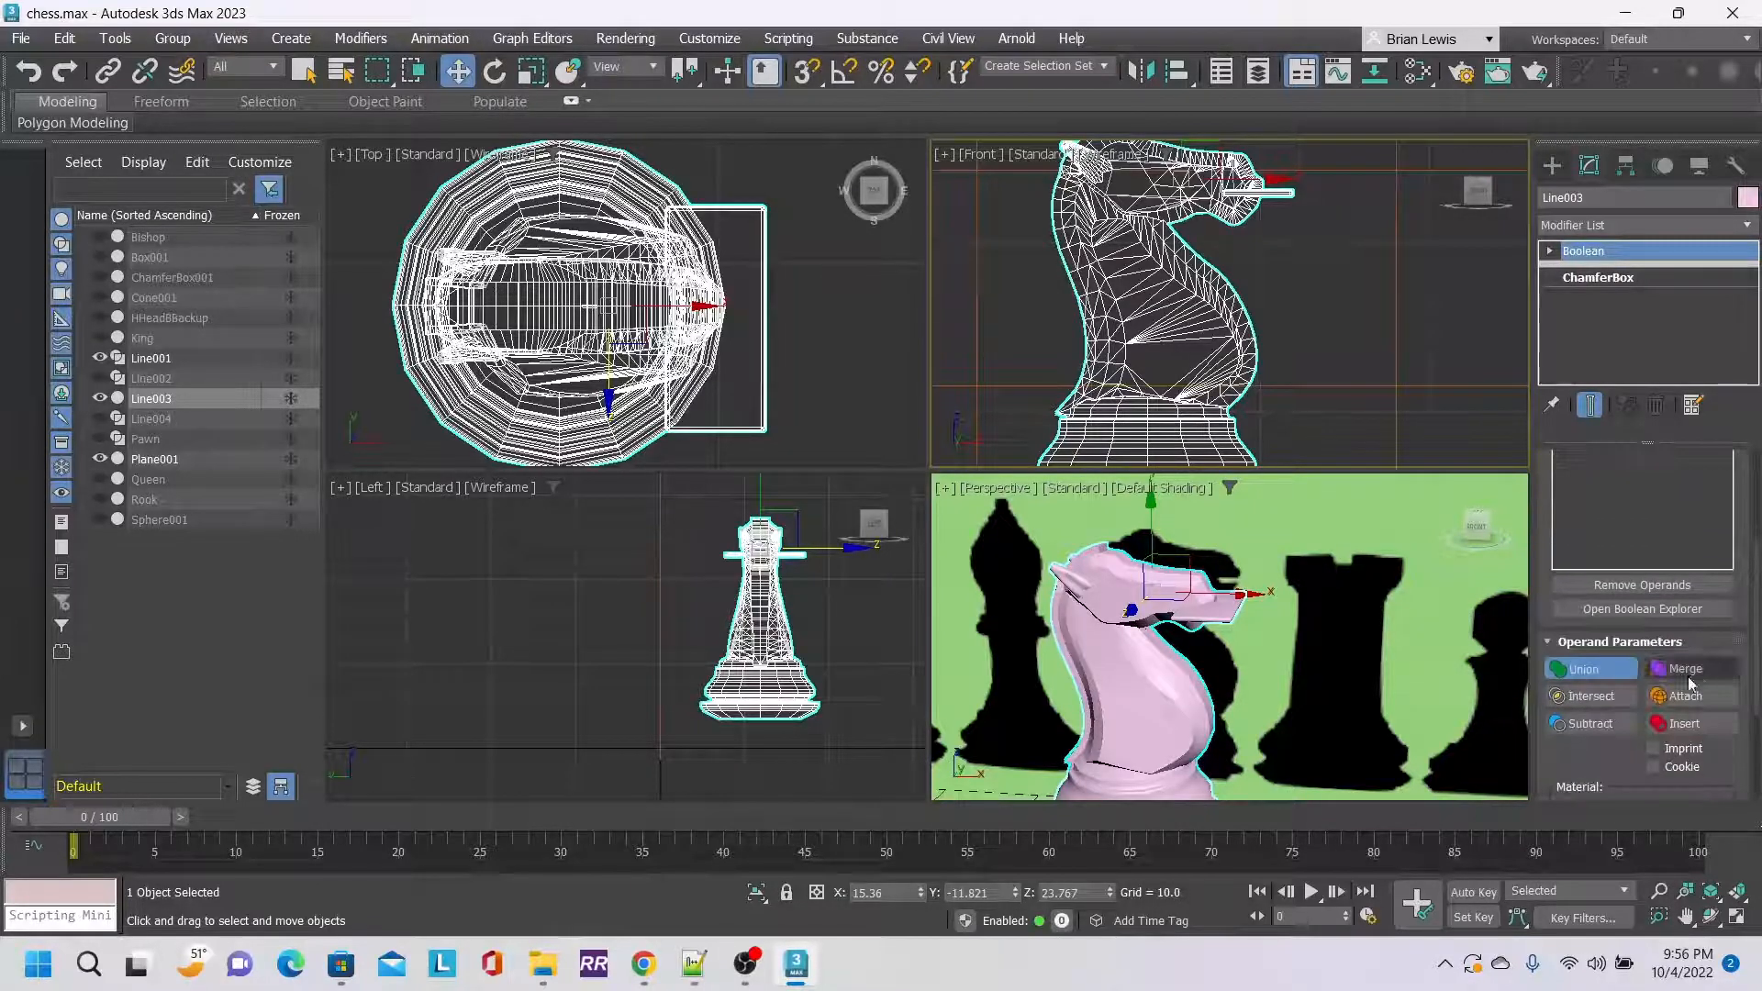
{"action": "left_click", "coordinate": [1593, 727]}
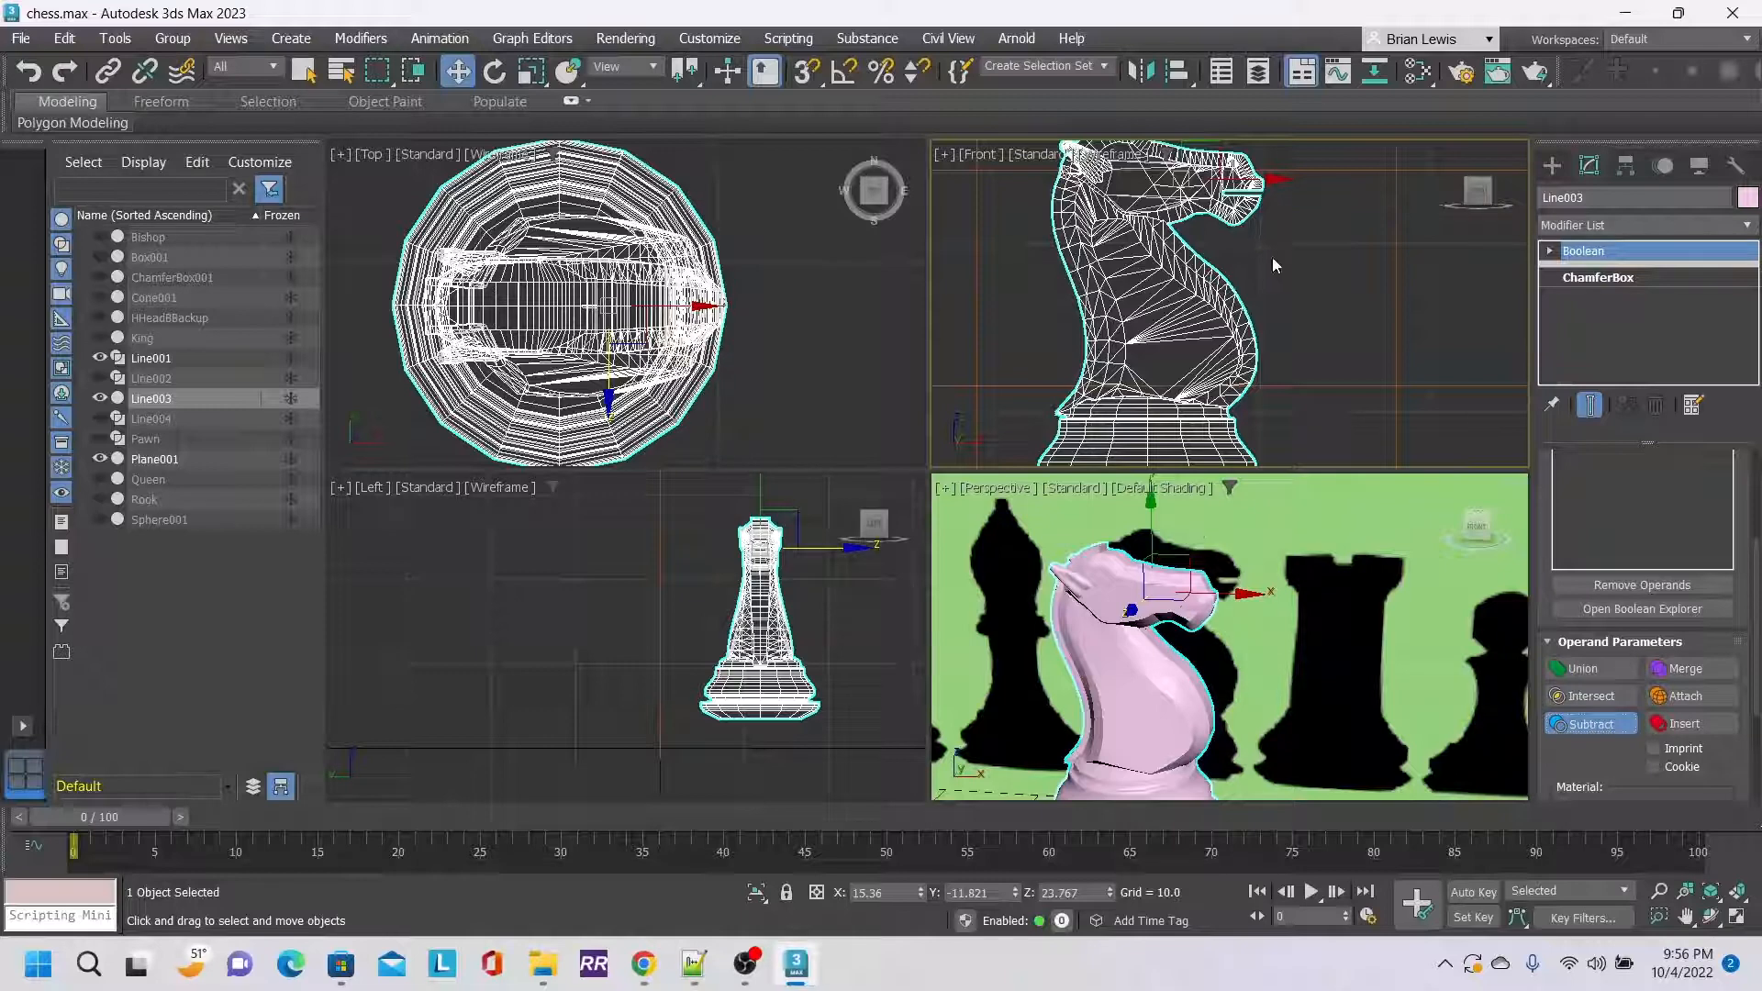
{"action": "left_click", "coordinate": [1481, 521]}
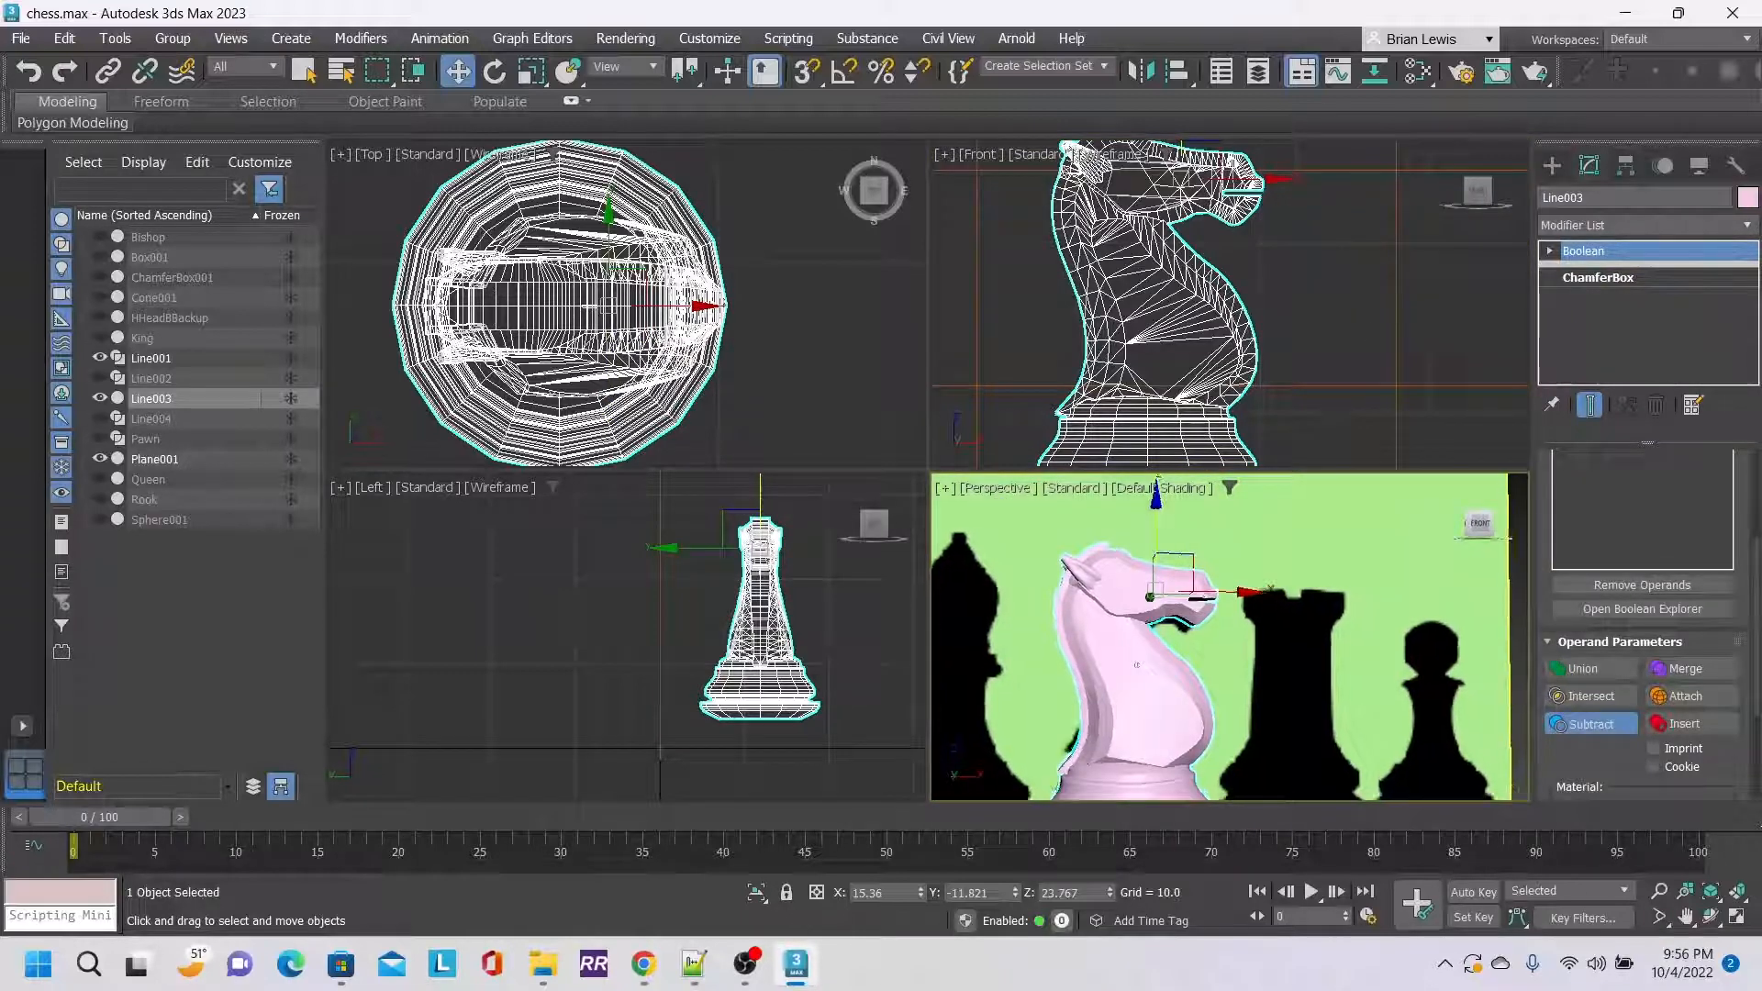
{"action": "mouse_move", "coordinate": [1477, 526]}
{"action": "left_mouse_down"}
{"action": "mouse_move", "coordinate": [1432, 555]}
{"action": "mouse_move", "coordinate": [1257, 532]}
{"action": "mouse_move", "coordinate": [1487, 505]}
{"action": "mouse_move", "coordinate": [1514, 560]}
{"action": "mouse_move", "coordinate": [1492, 518]}
{"action": "left_mouse_up"}
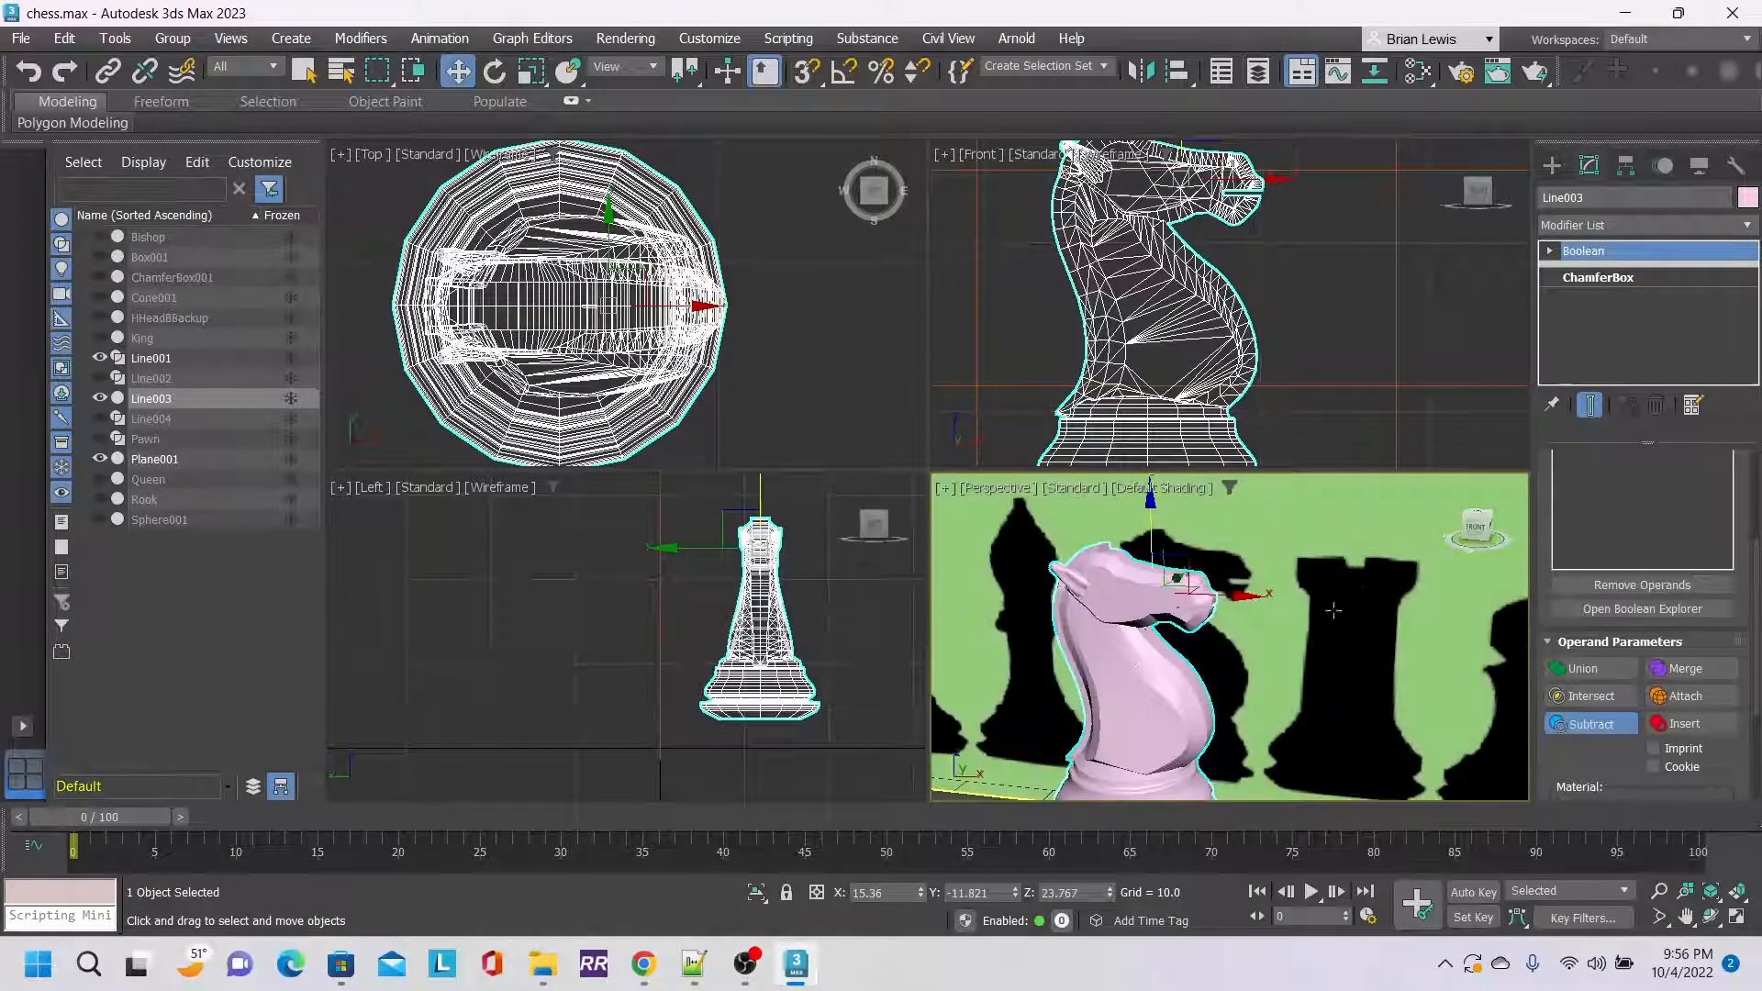
Rename the combined Boolean object to Knight.
{"action": "scroll", "coordinate": [1303, 606], "scroll_direction": "down", "scroll_amount": 5}
{"action": "scroll", "coordinate": [1298, 595], "scroll_direction": "up", "scroll_amount": 2}
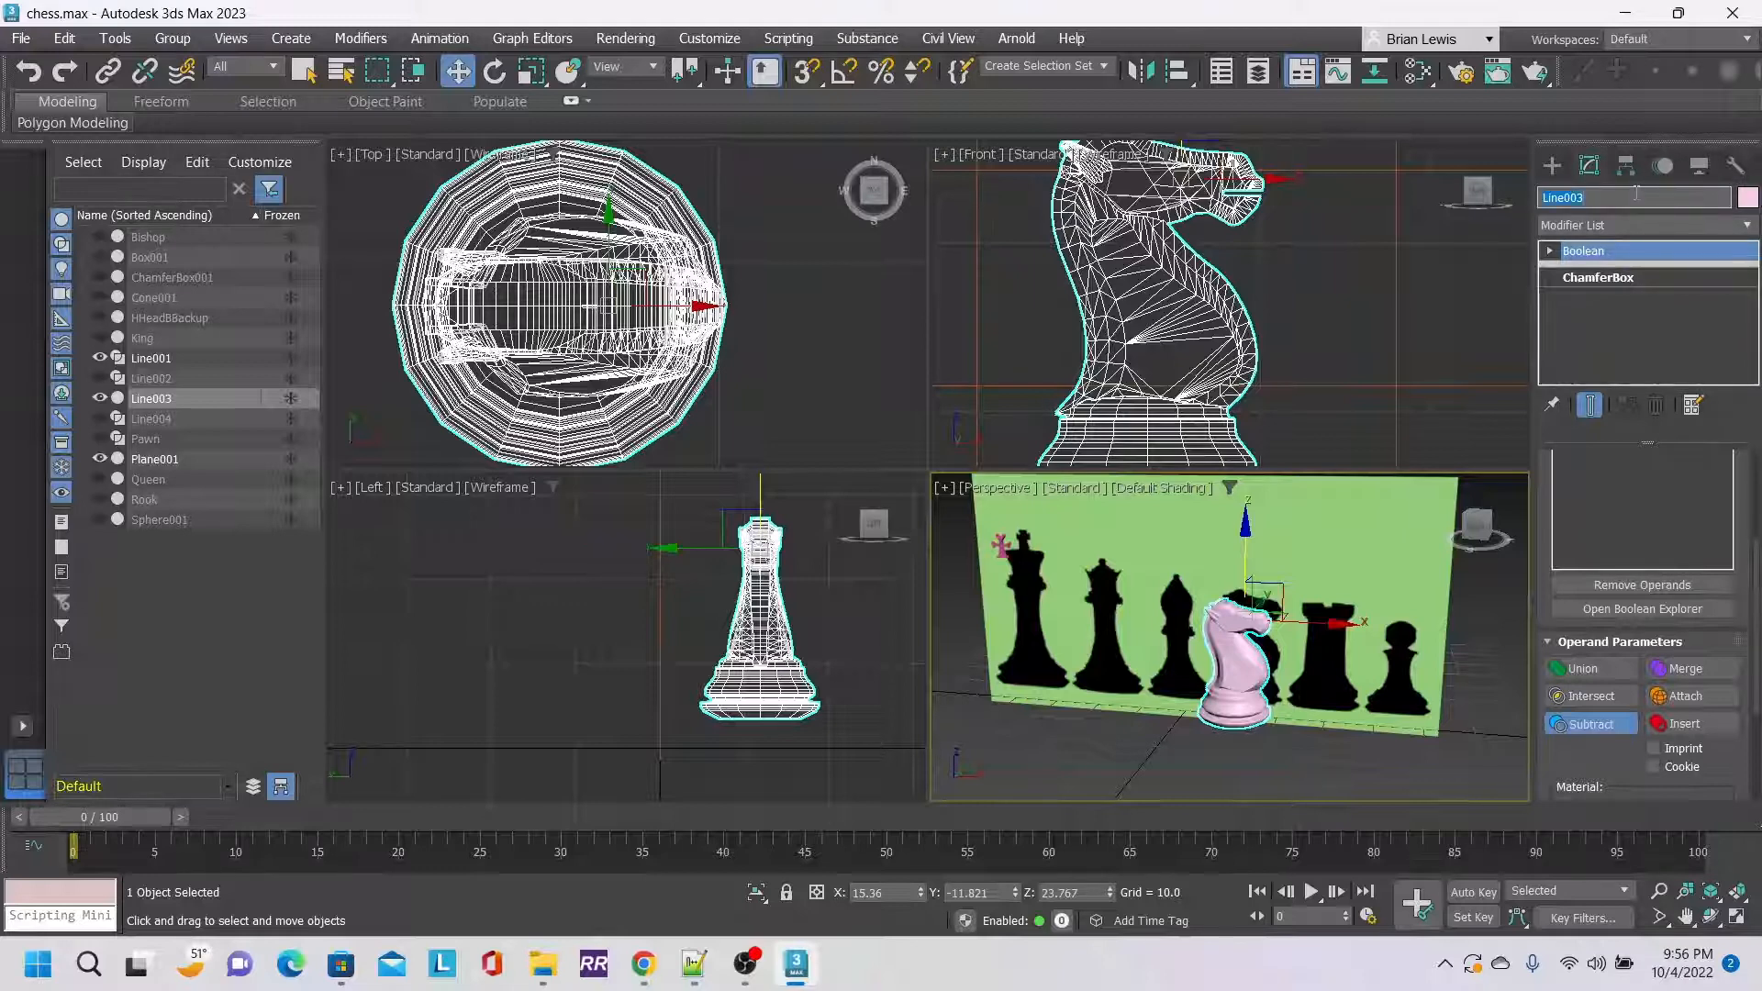
{"action": "type", "text": "Knight"}
{"action": "key", "text": "Return"}
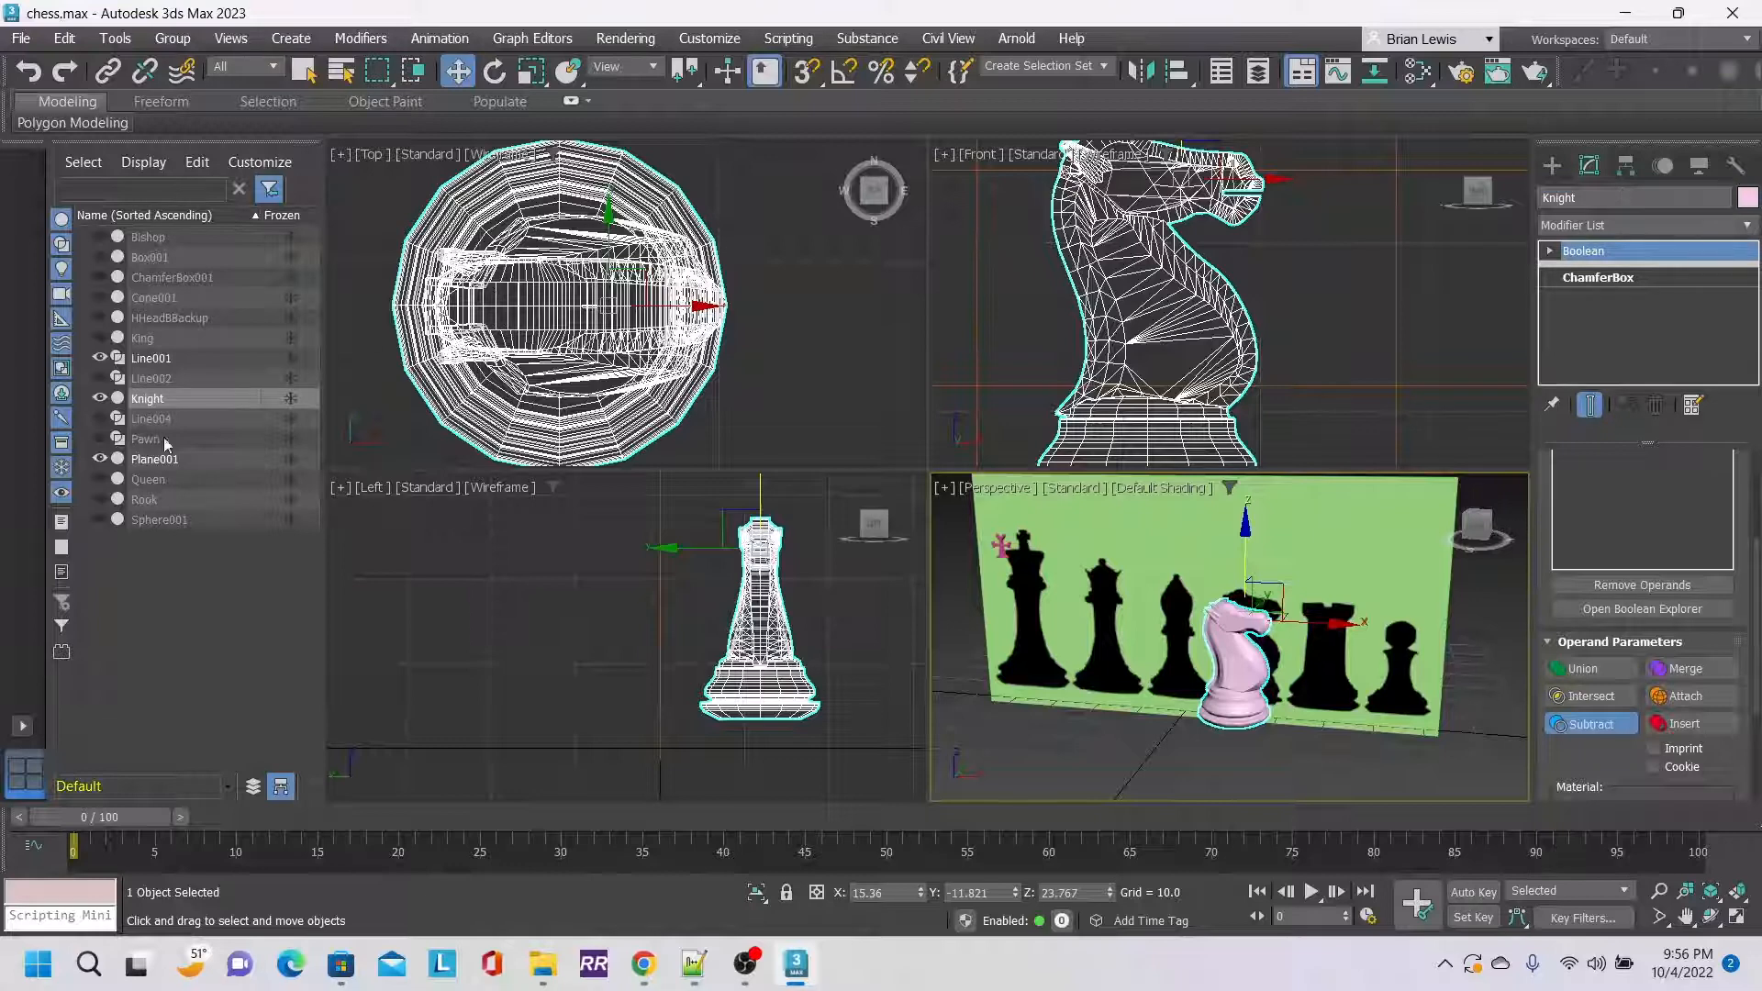
Hide Plane001 and Line001, and unhide the Bishop, King, Pawn, Queen and Rook beside the knight.
{"action": "left_click", "coordinate": [99, 458]}
{"action": "left_click", "coordinate": [98, 358]}
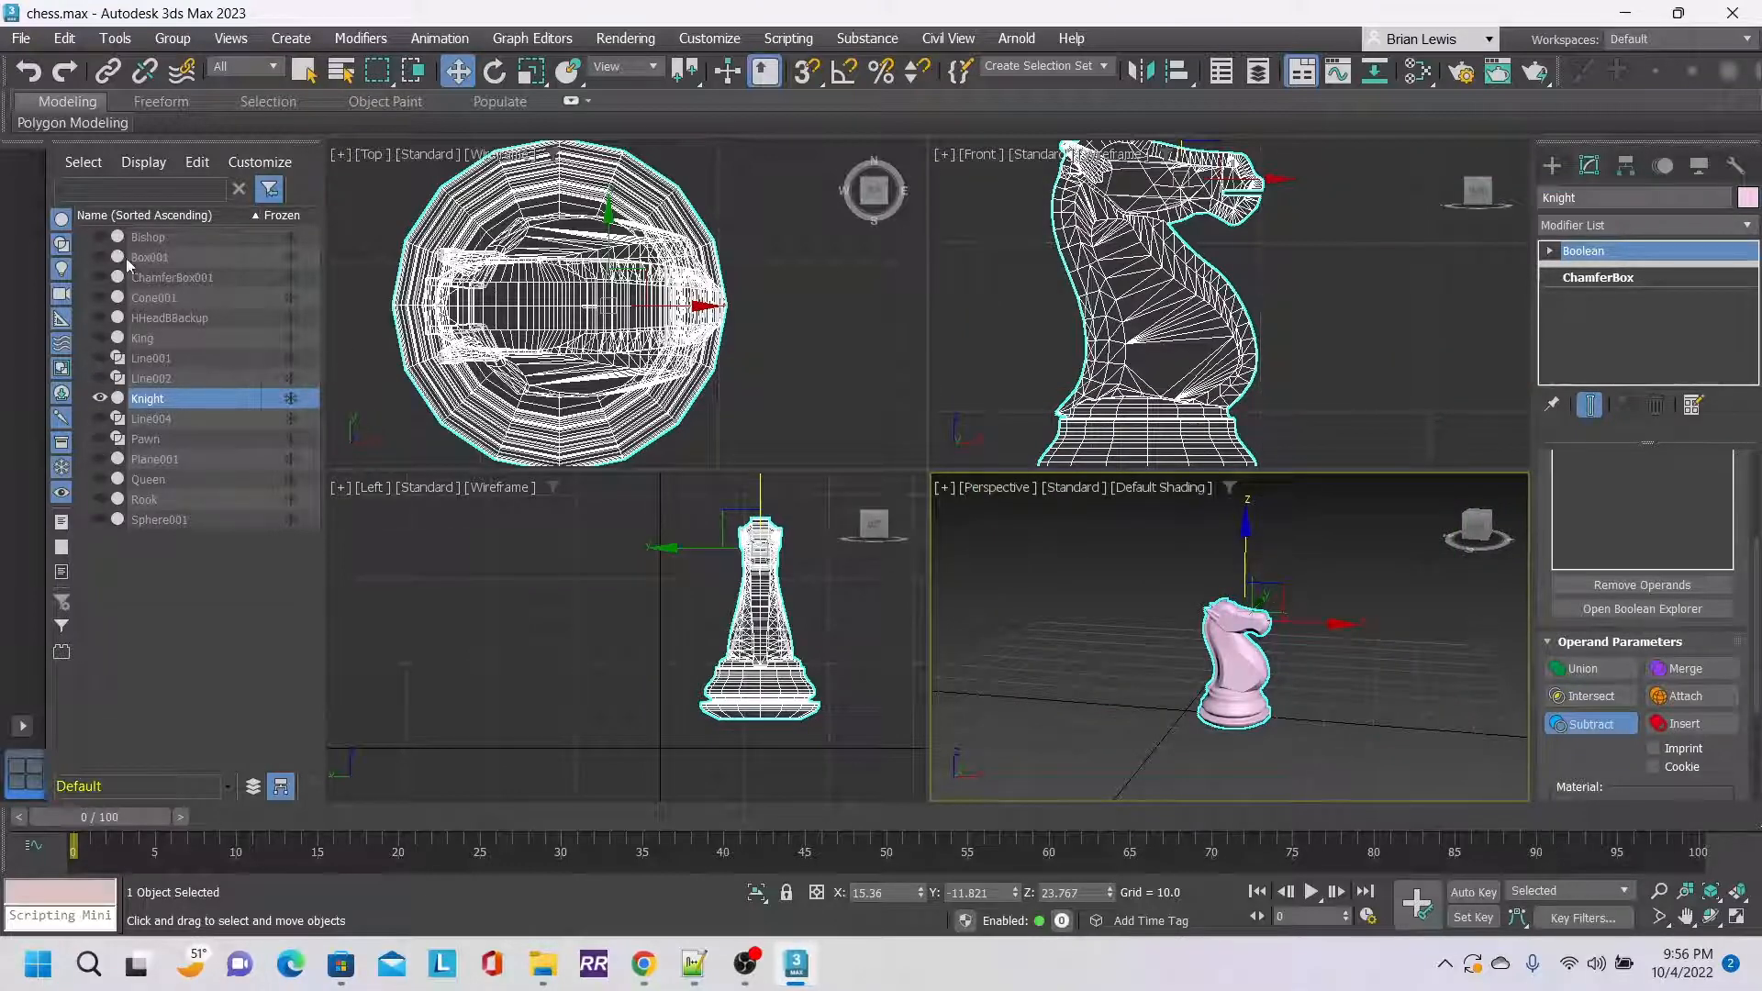
{"action": "left_click", "coordinate": [100, 237]}
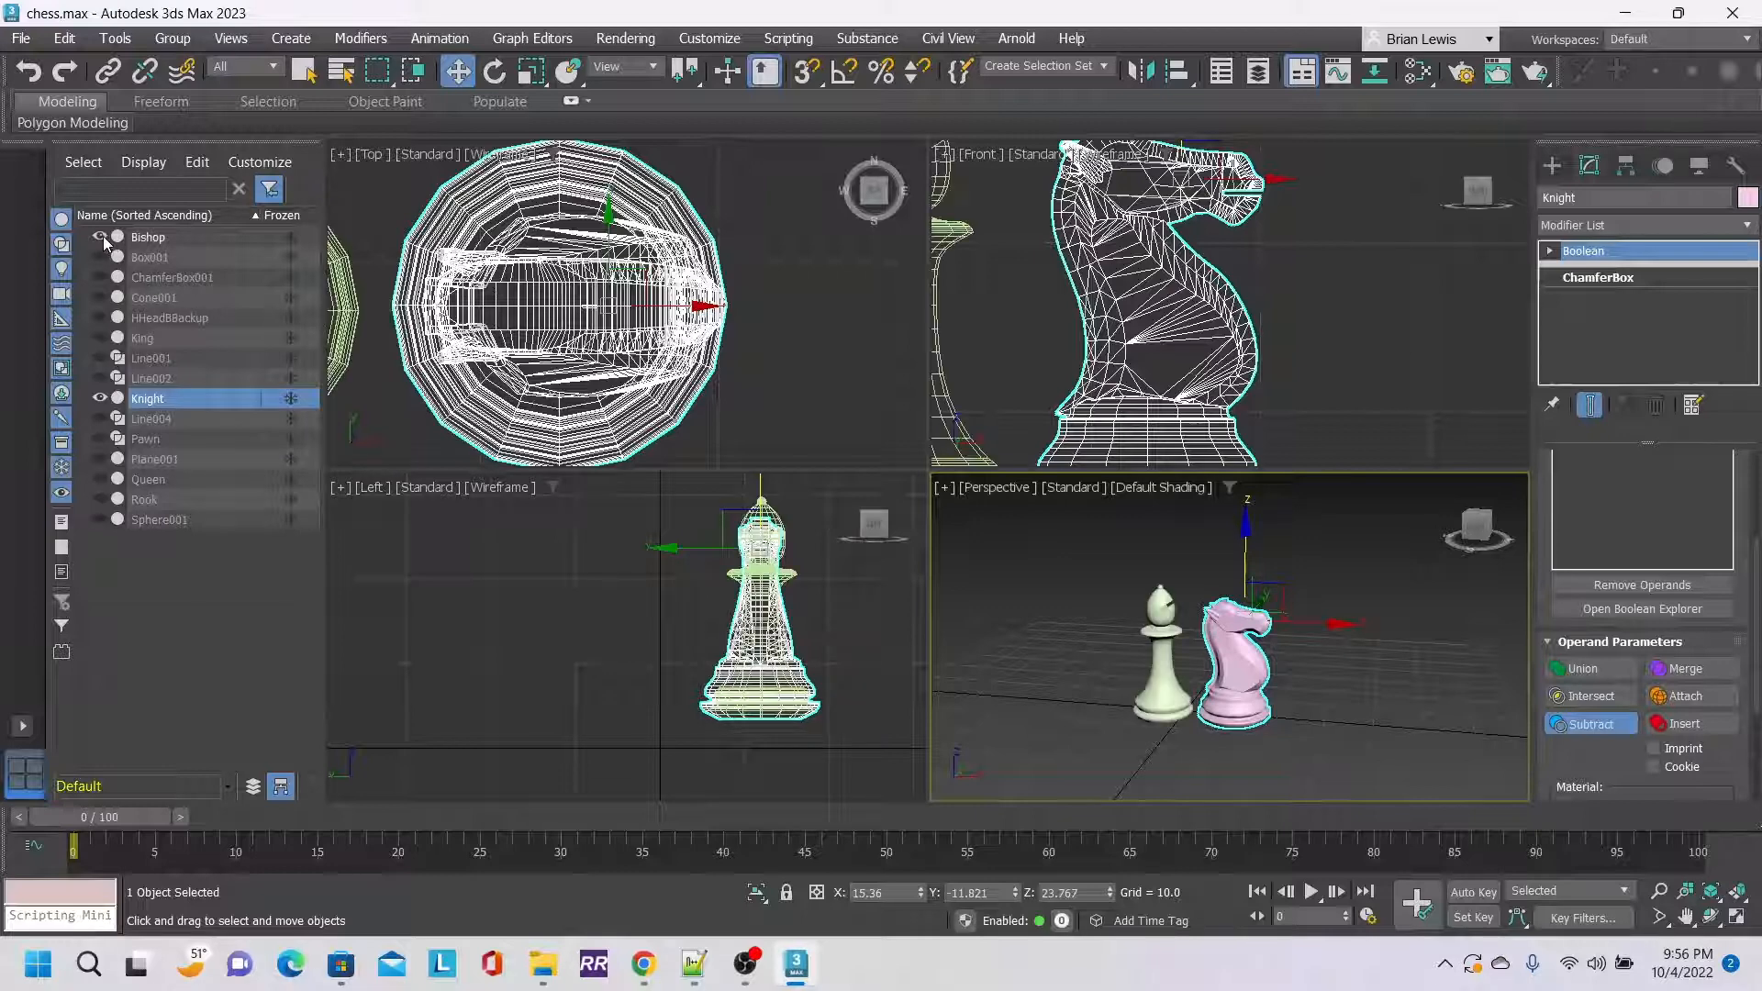
{"action": "left_click", "coordinate": [100, 337]}
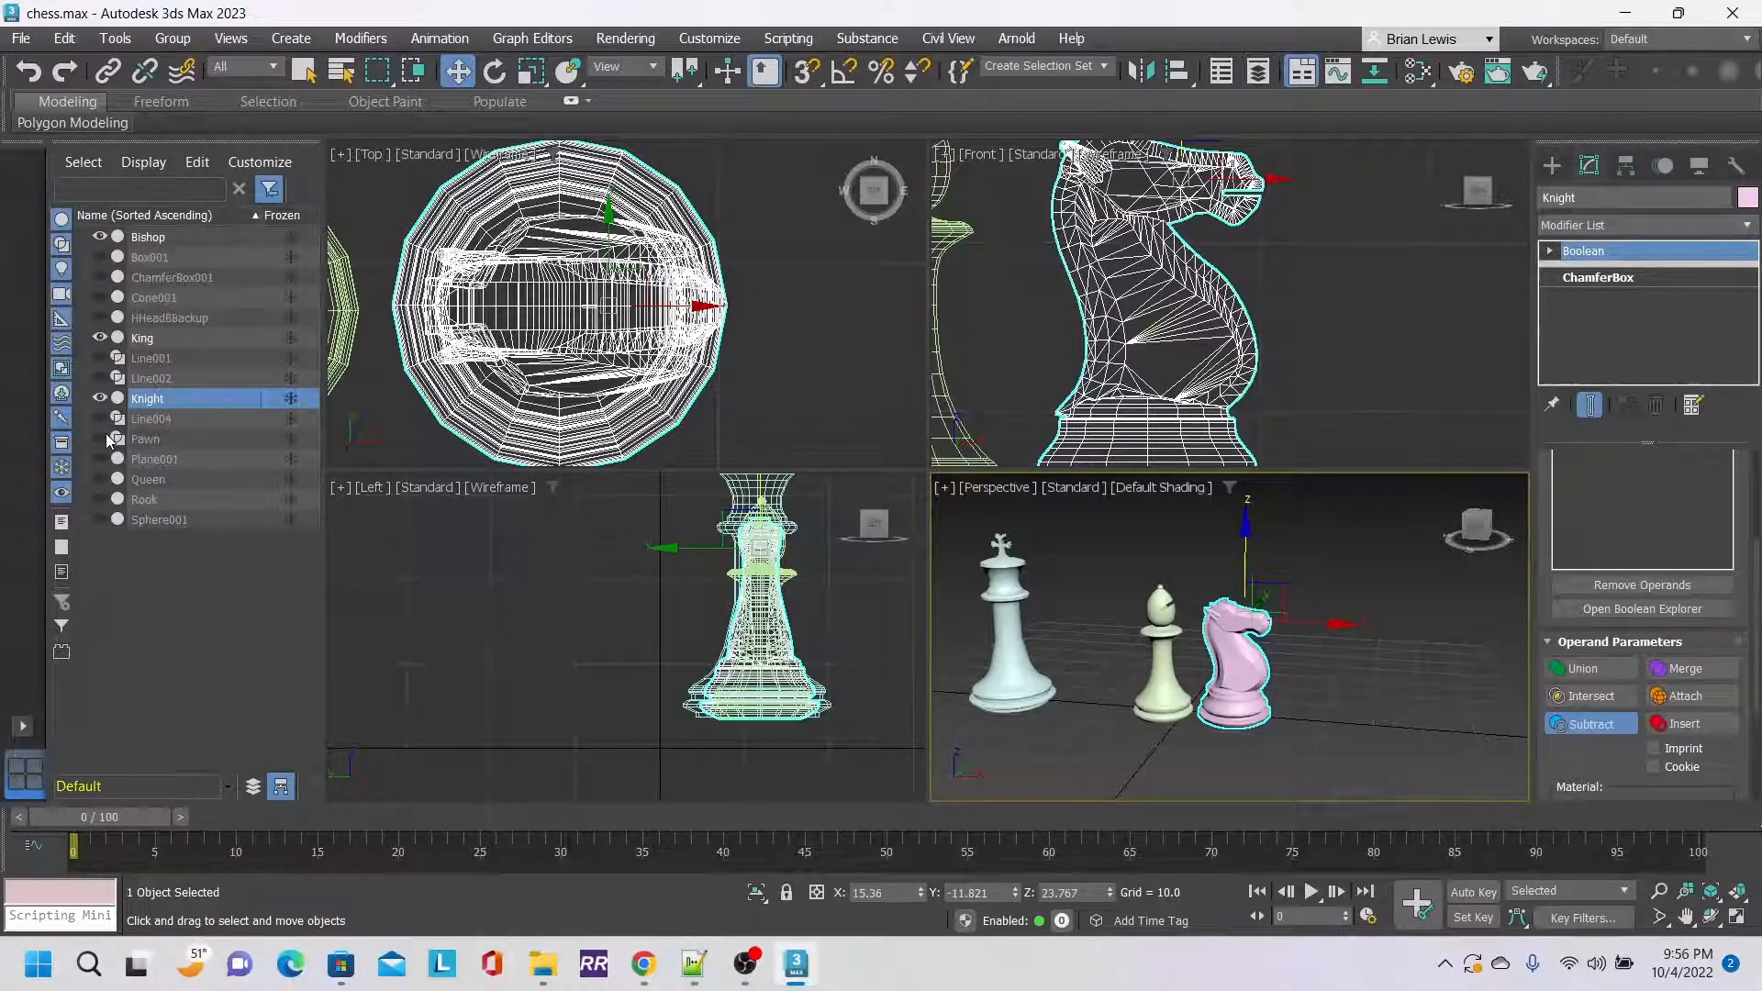
{"action": "left_click", "coordinate": [102, 438]}
{"action": "left_click", "coordinate": [102, 478]}
{"action": "left_click", "coordinate": [102, 499]}
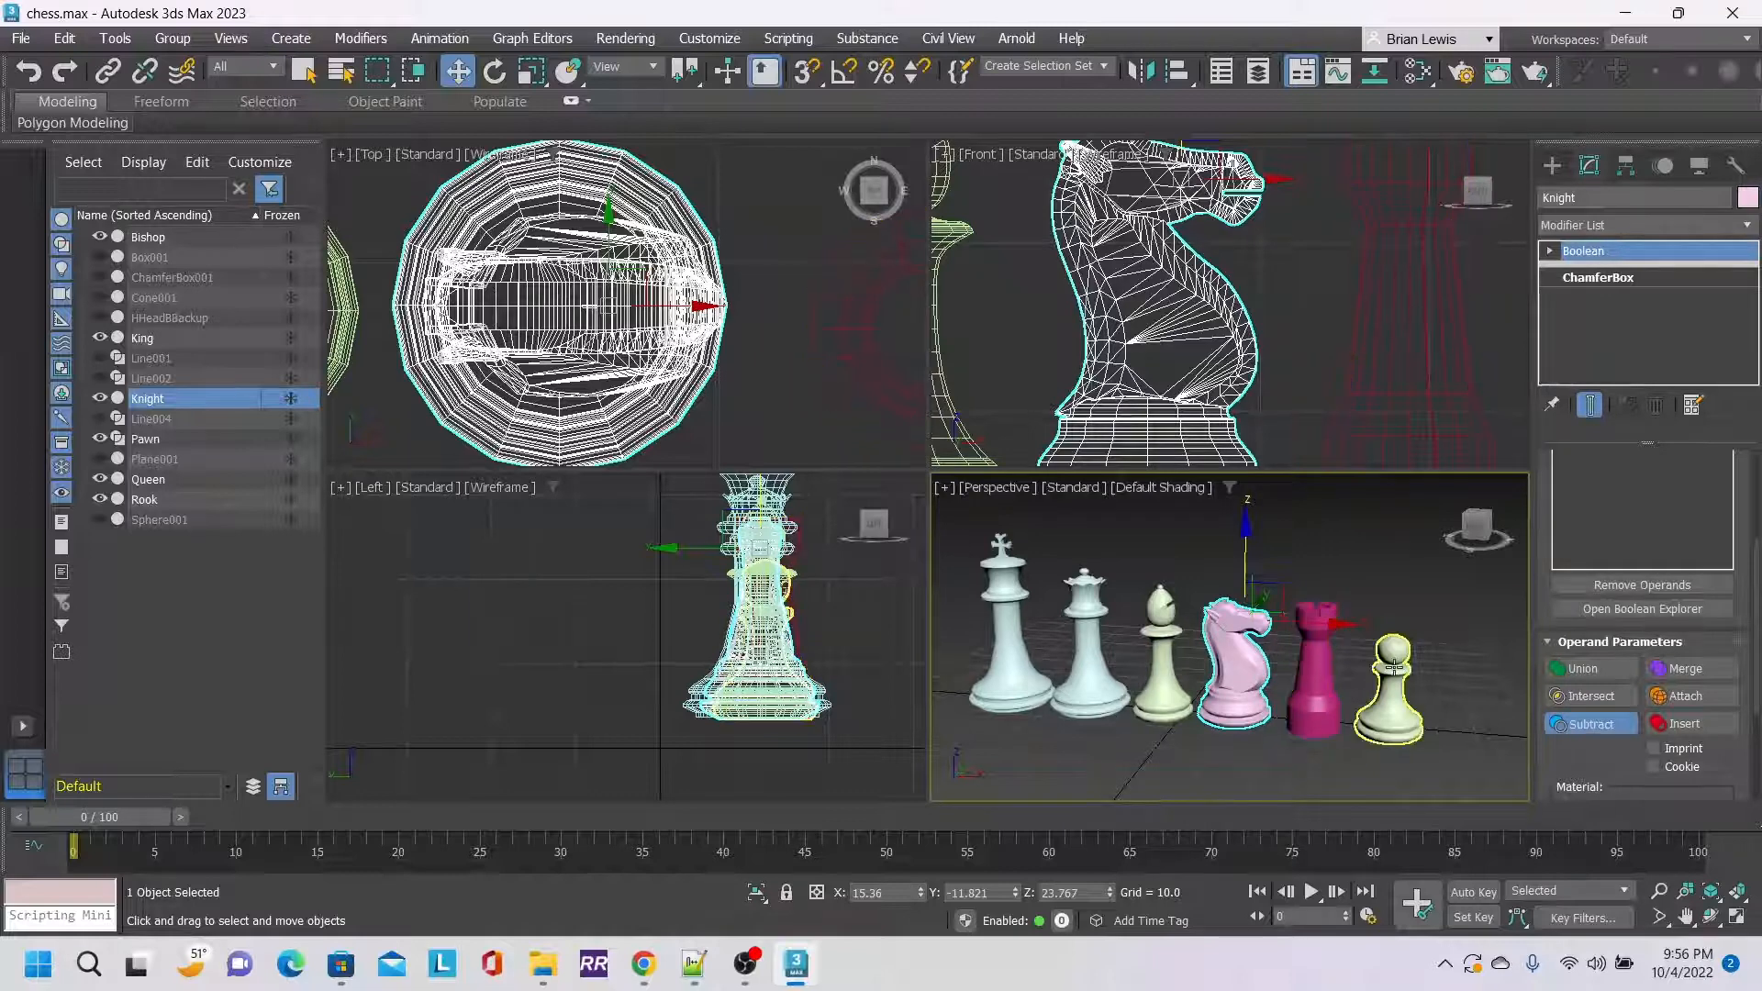
{"action": "middle_click_drag", "start_coordinate": [1264, 763], "coordinate": [1227, 773]}
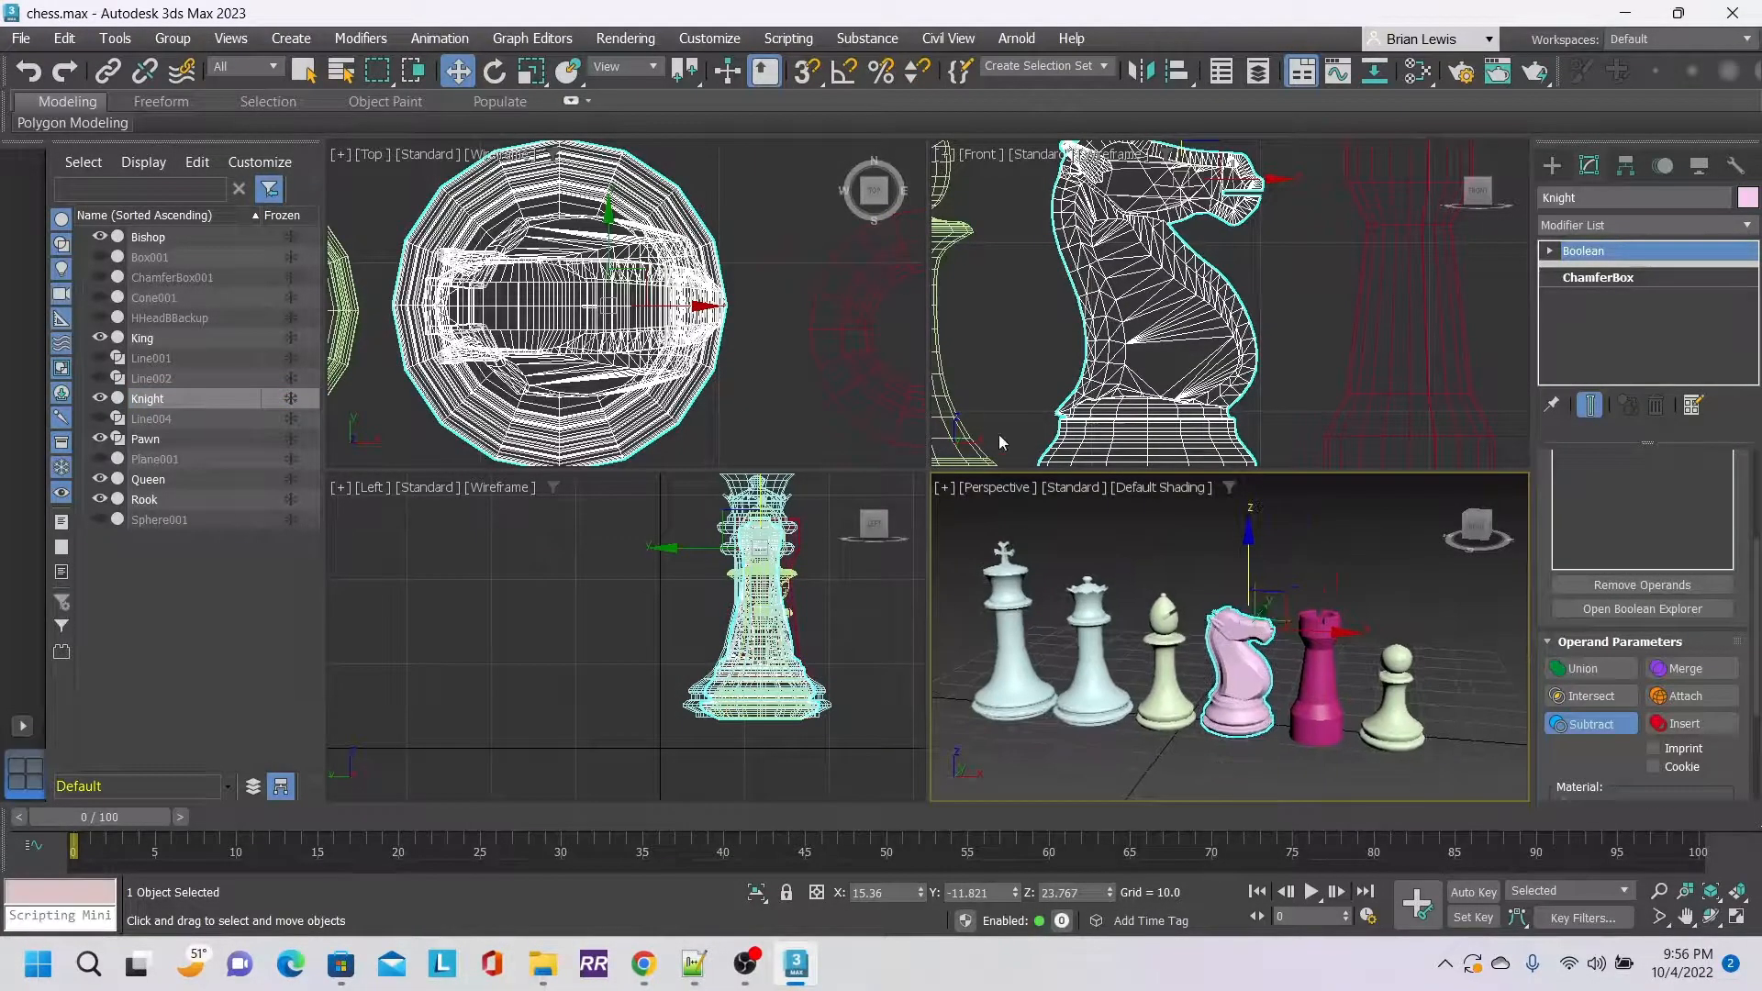
Save the chess.max scene and bring the row of pieces into view in the Front view.
{"action": "left_click", "coordinate": [21, 37]}
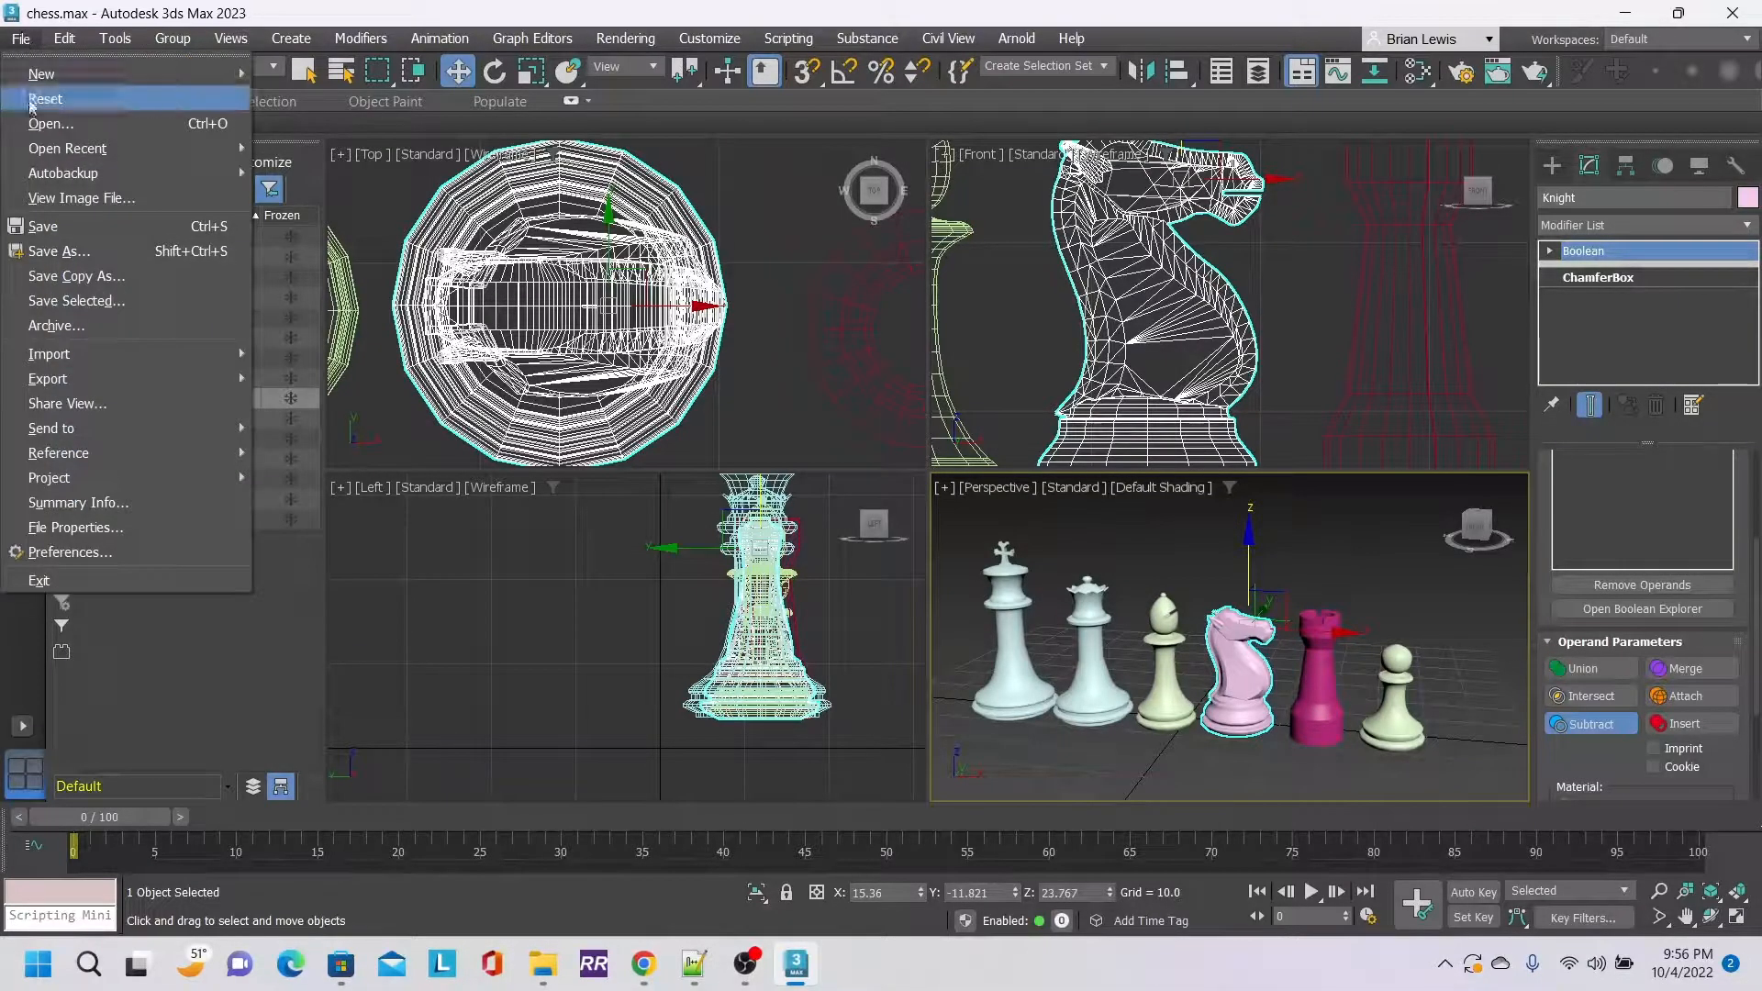
{"action": "left_click", "coordinate": [134, 225]}
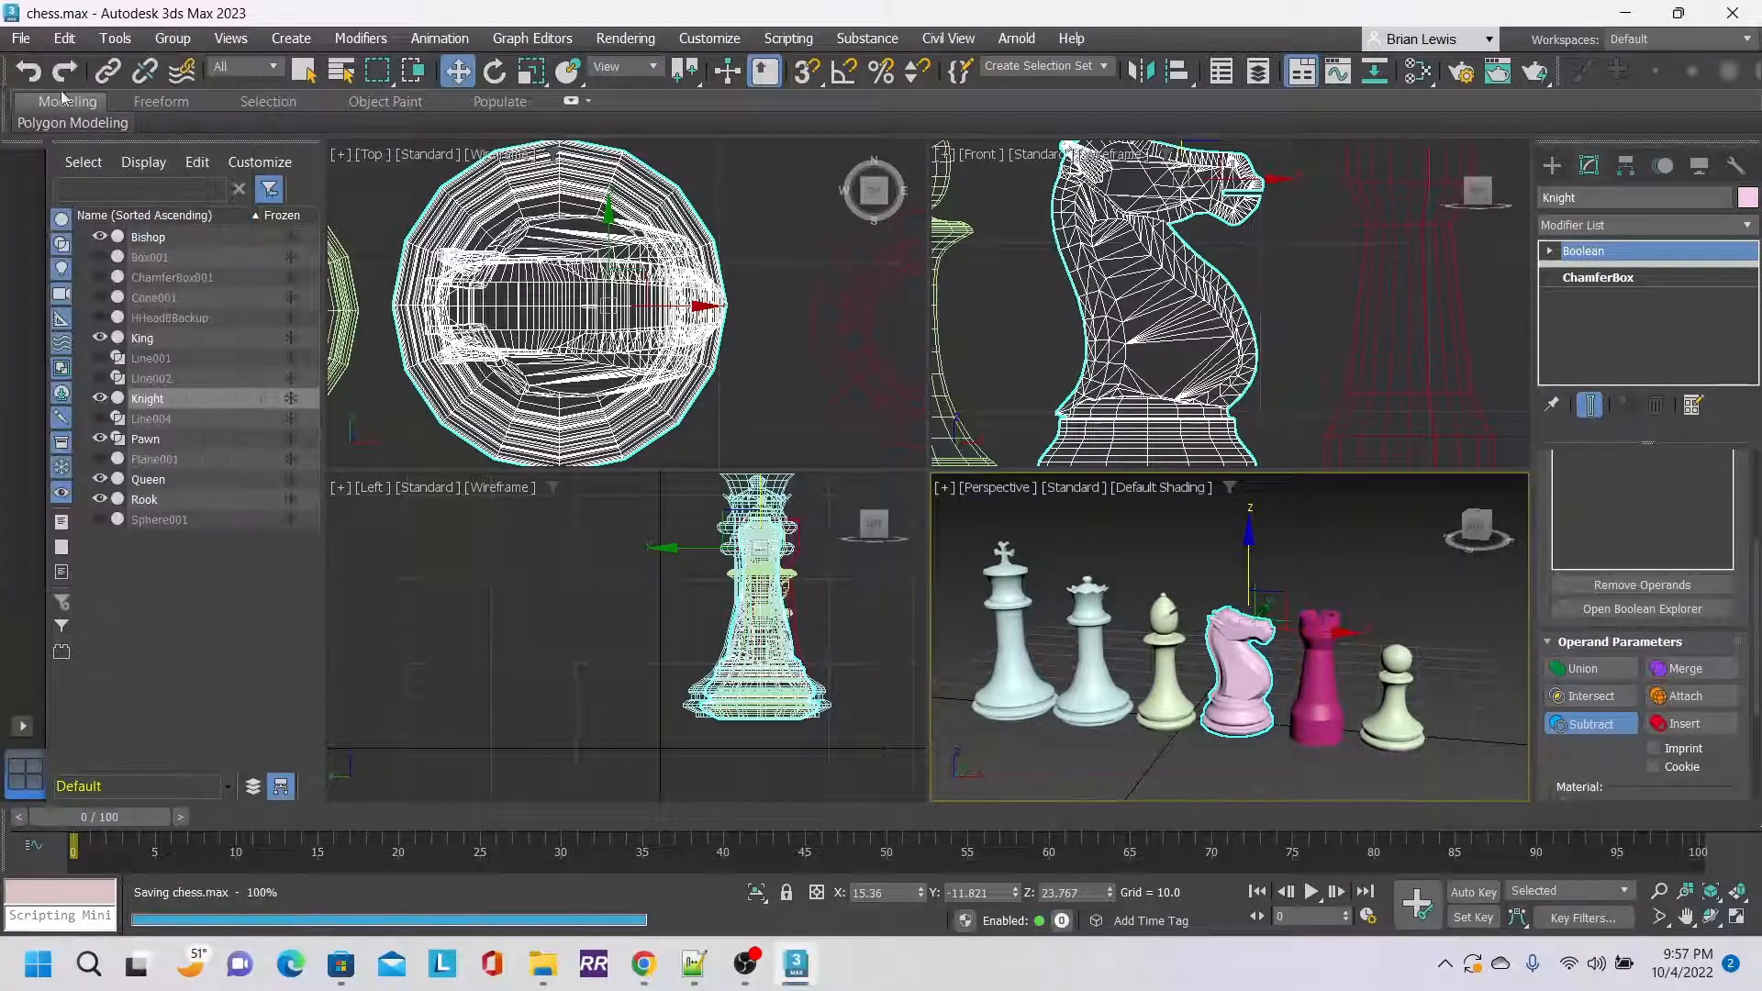
{"action": "left_click", "coordinate": [21, 38]}
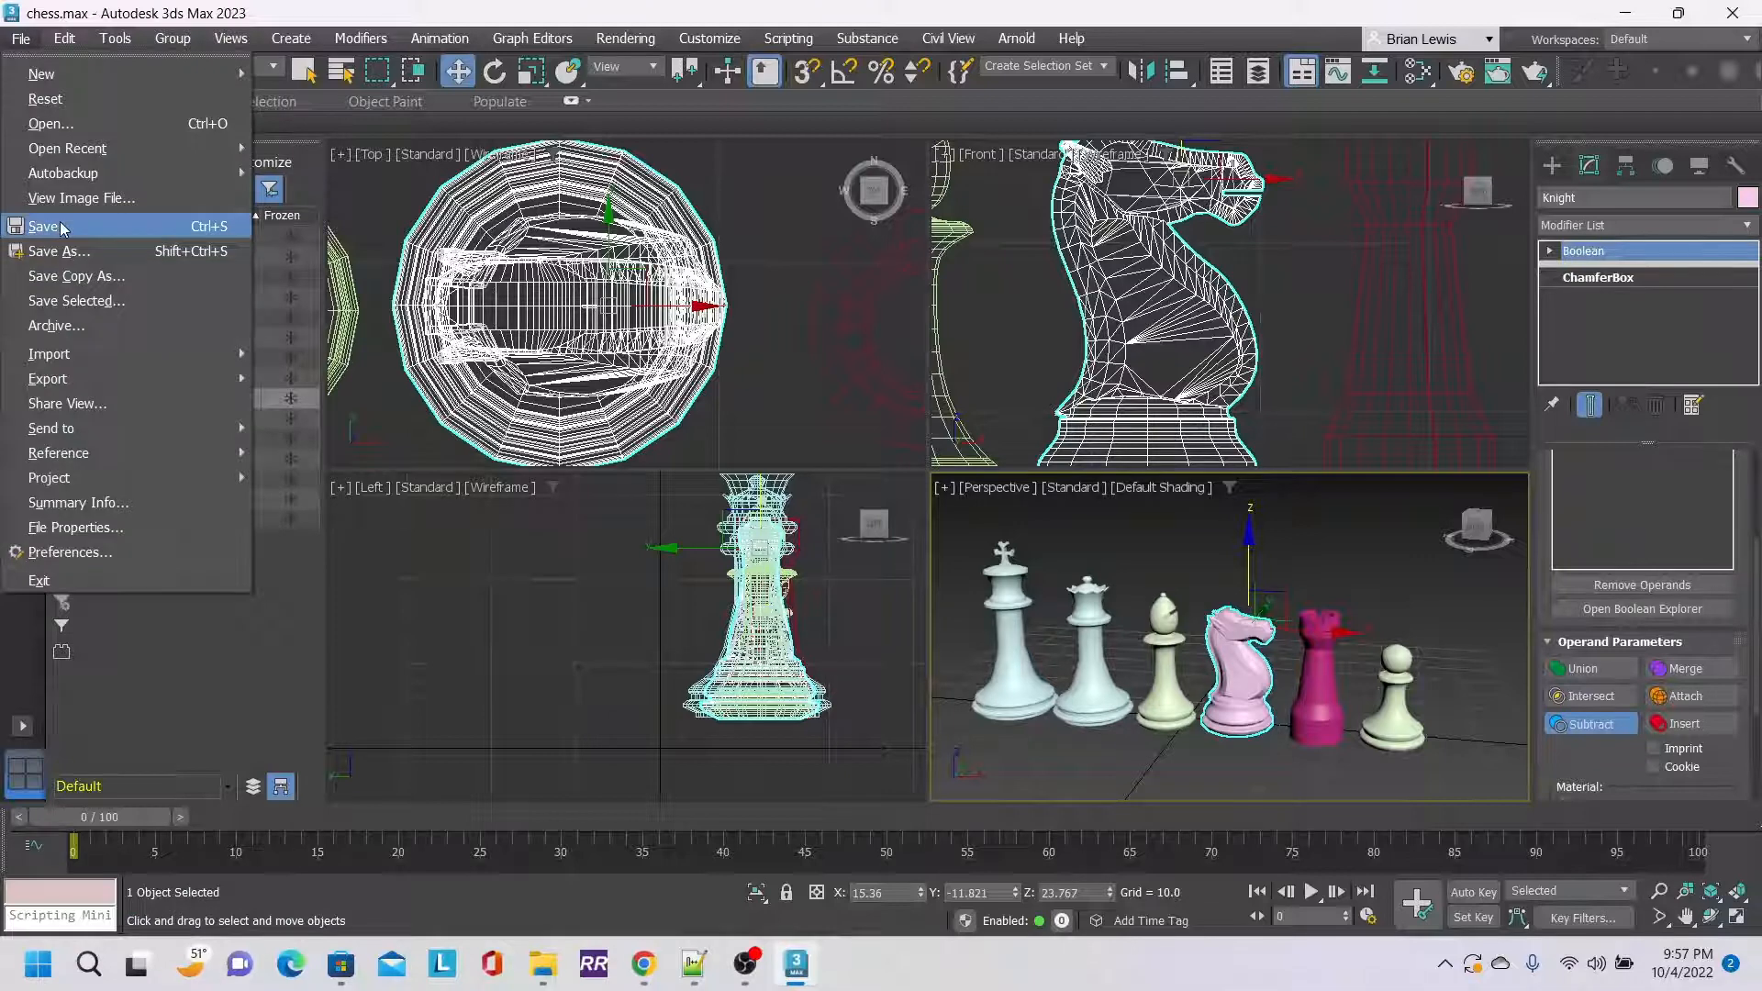
{"action": "left_click", "coordinate": [62, 228]}
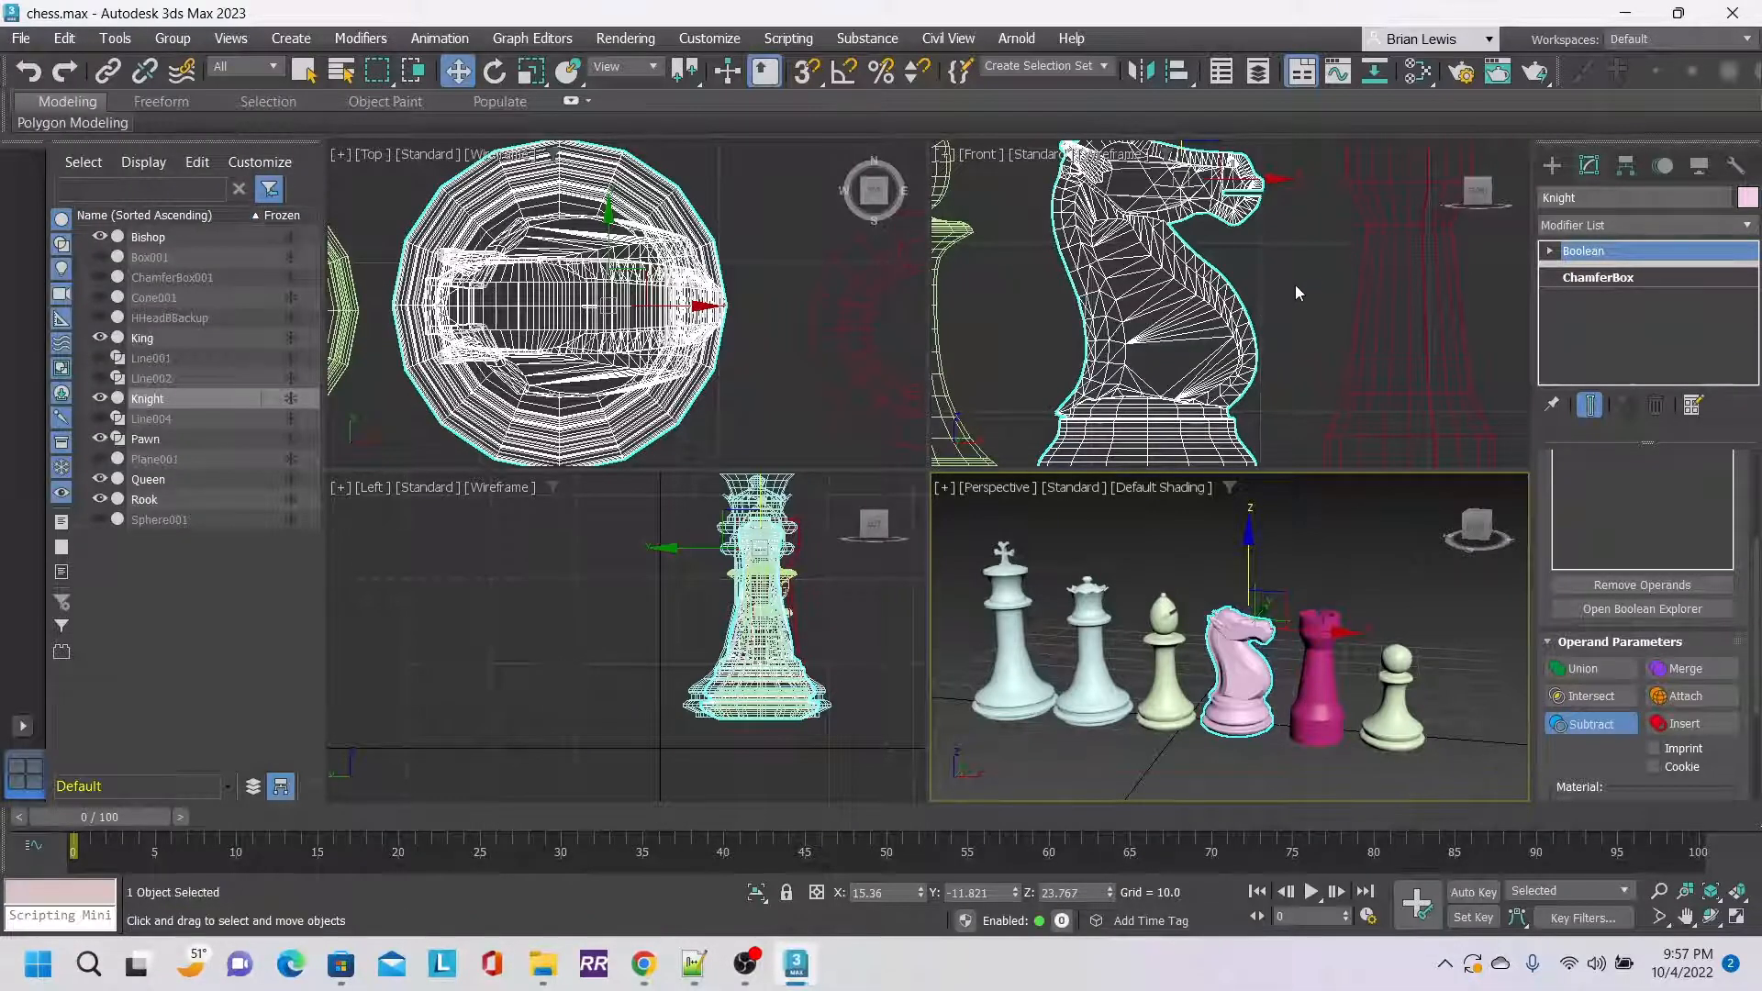
{"action": "scroll", "coordinate": [1295, 284], "scroll_direction": "down", "scroll_amount": 4}
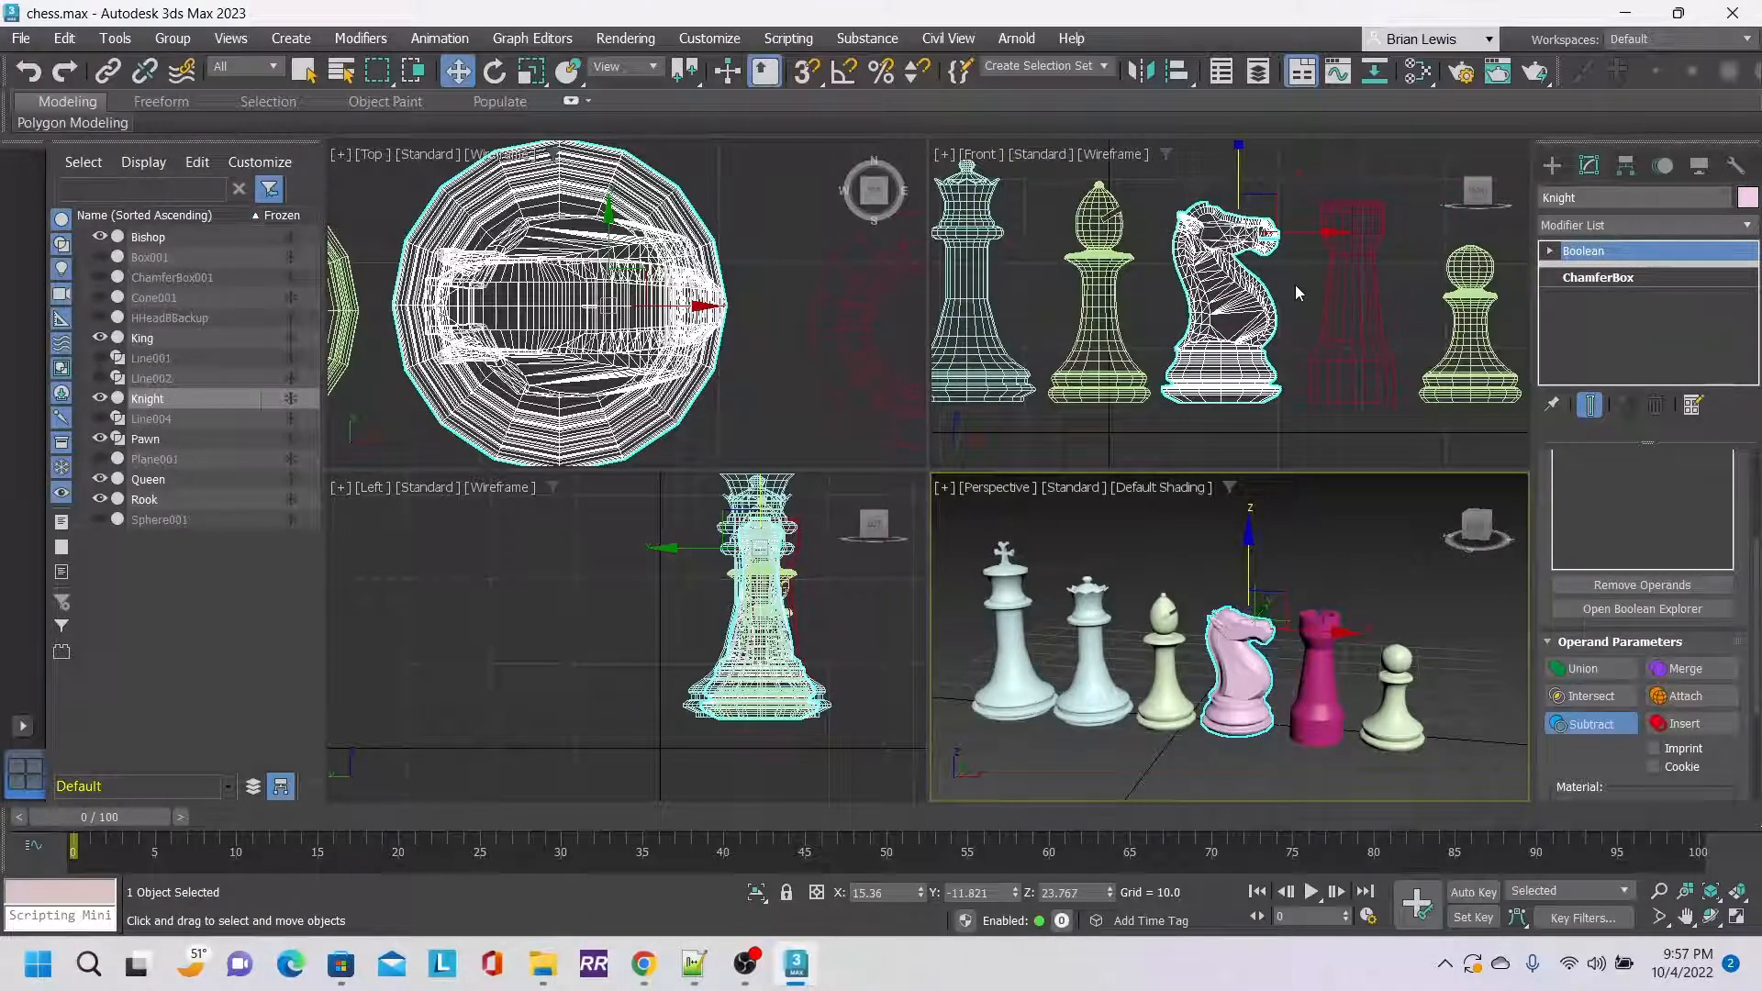
{"action": "scroll", "coordinate": [1296, 284], "scroll_direction": "down", "scroll_amount": 2}
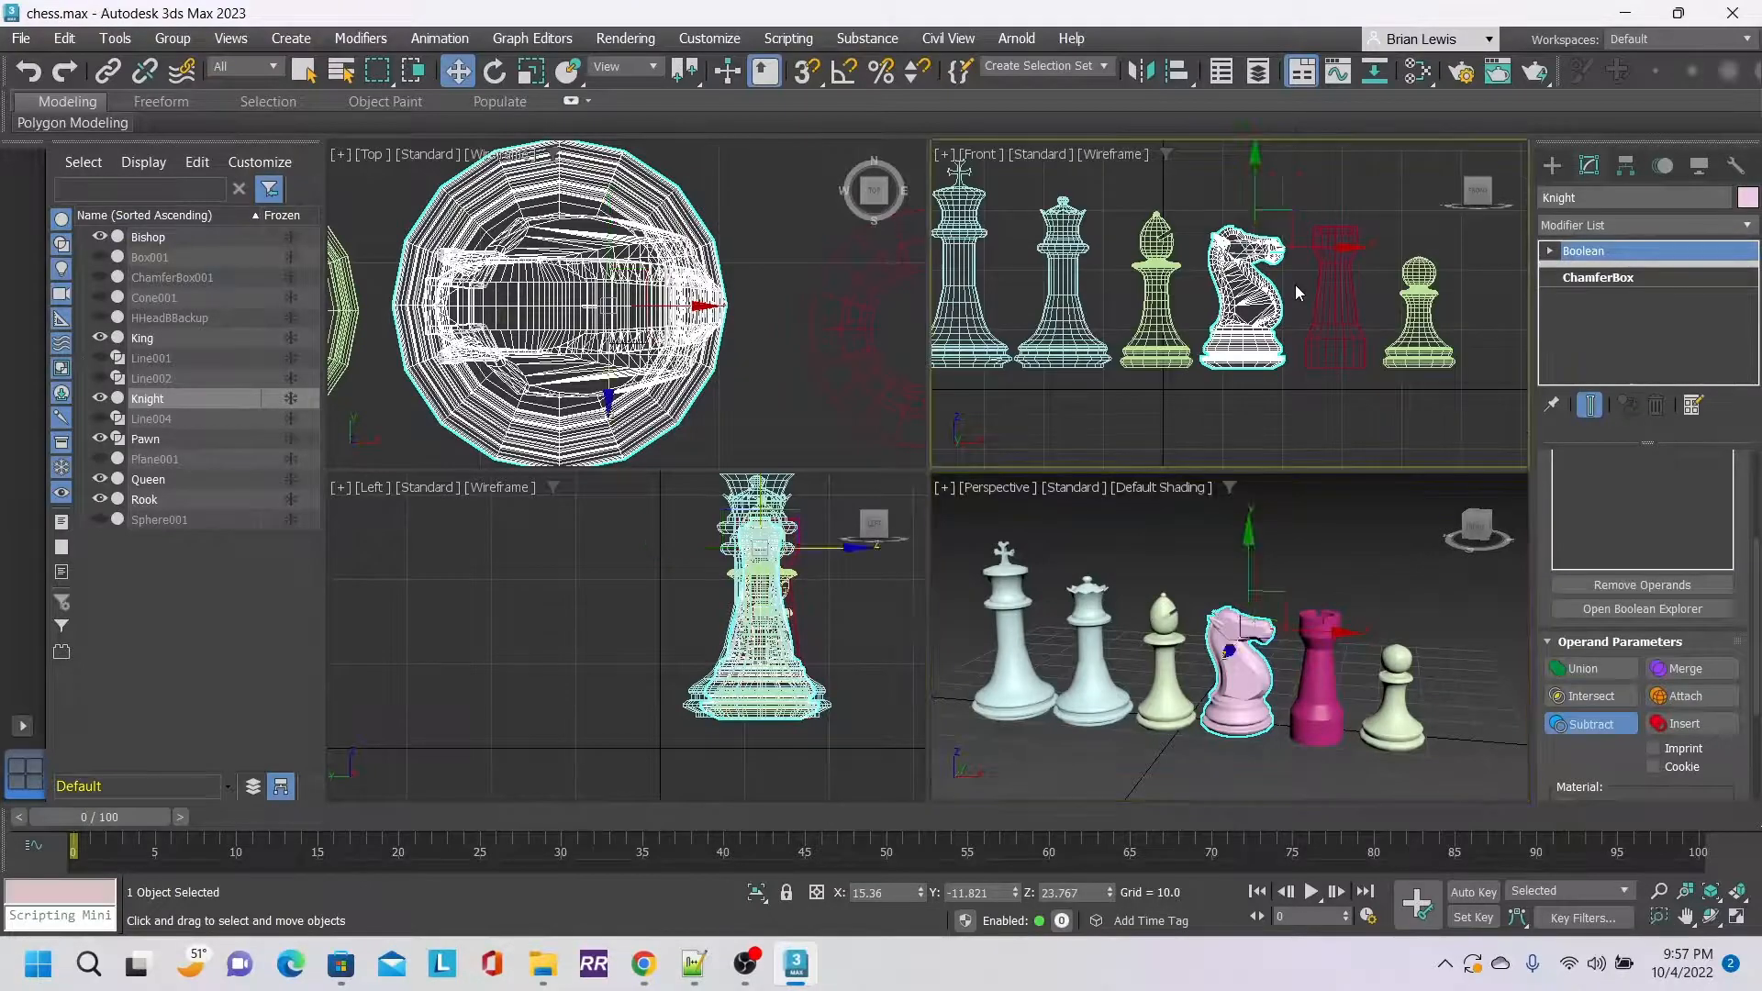